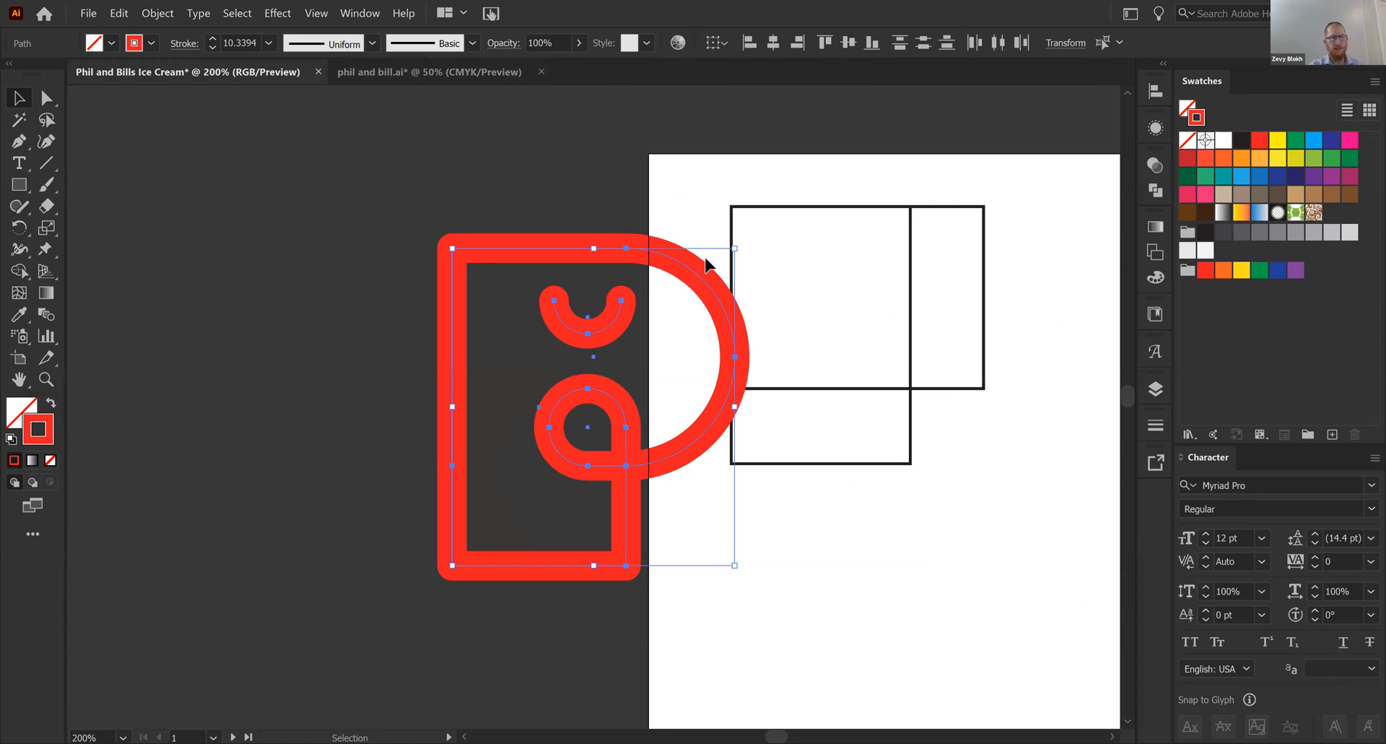
- Extend the tall black rectangle's lower edge downward and widen the horizontal rectangle to the right
scroll(522, 323, "right", 3)
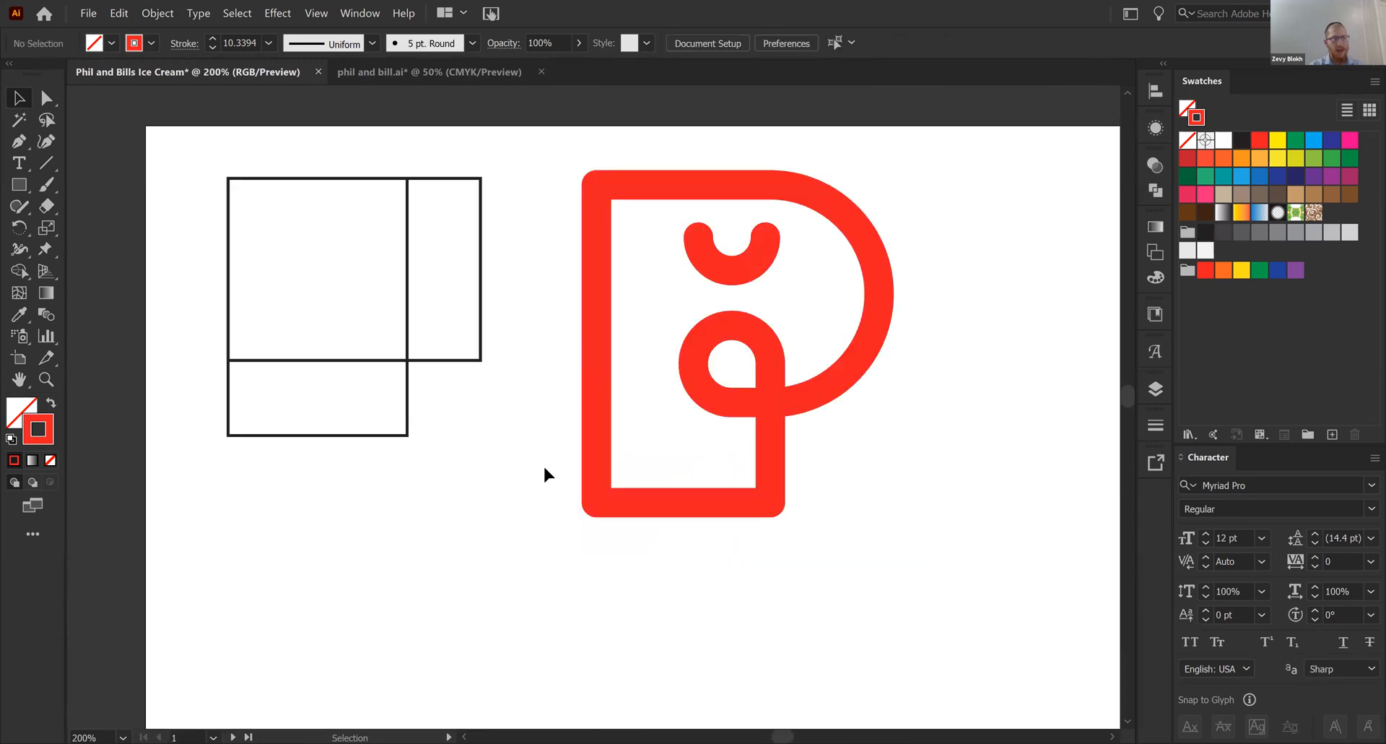
left_click(325, 435)
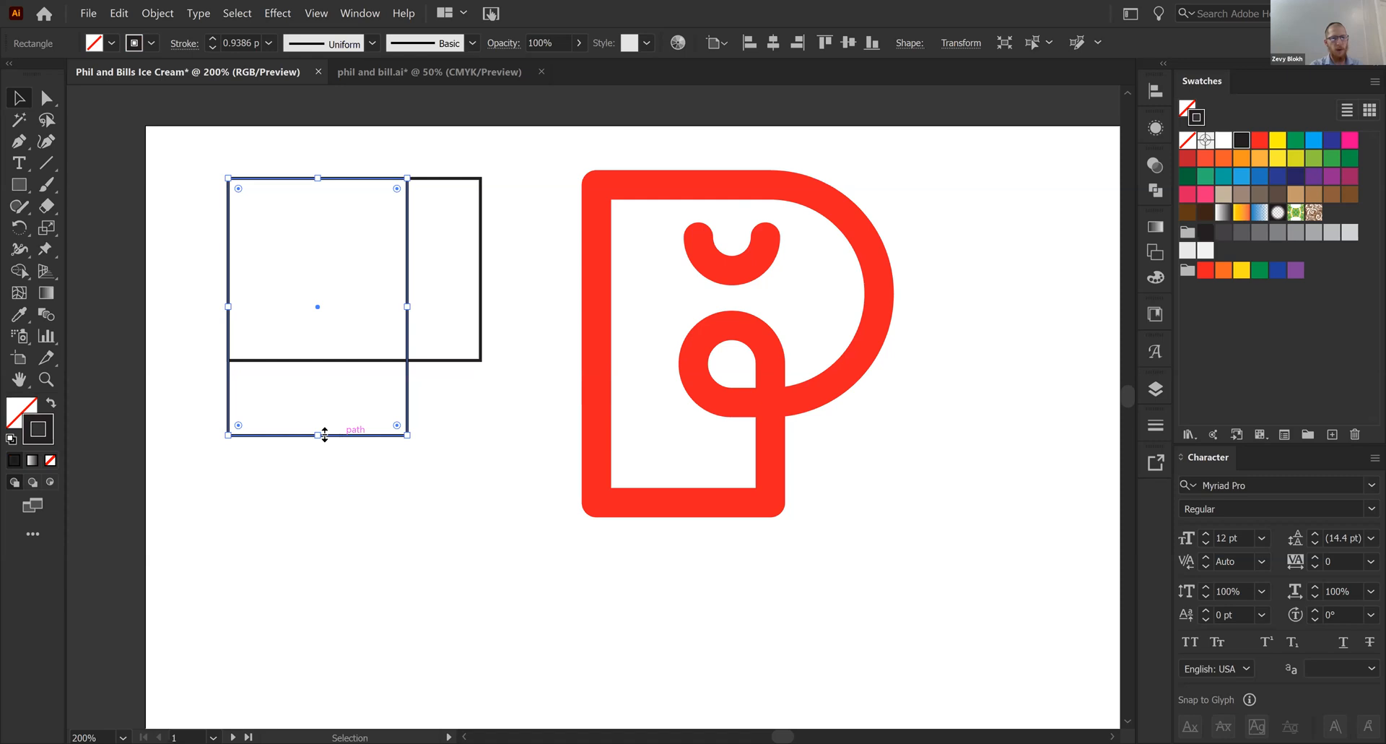
left_click_drag(325, 435, 325, 477)
left_click(504, 272)
left_click(480, 275)
left_click_drag(480, 273, 521, 274)
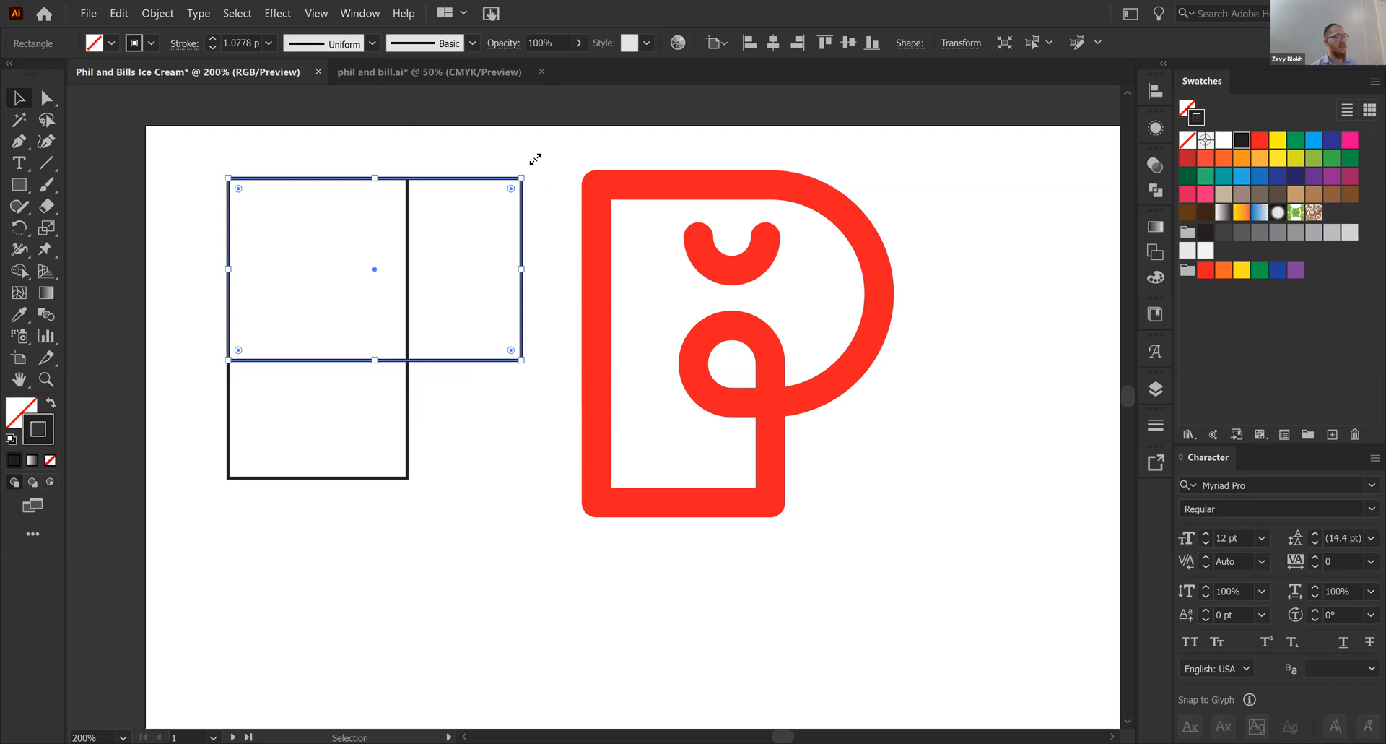
- Scale the red P logo down to about a third of its size, keeping it beside the black rectangles
left_click_drag(1025, 243, 739, 394)
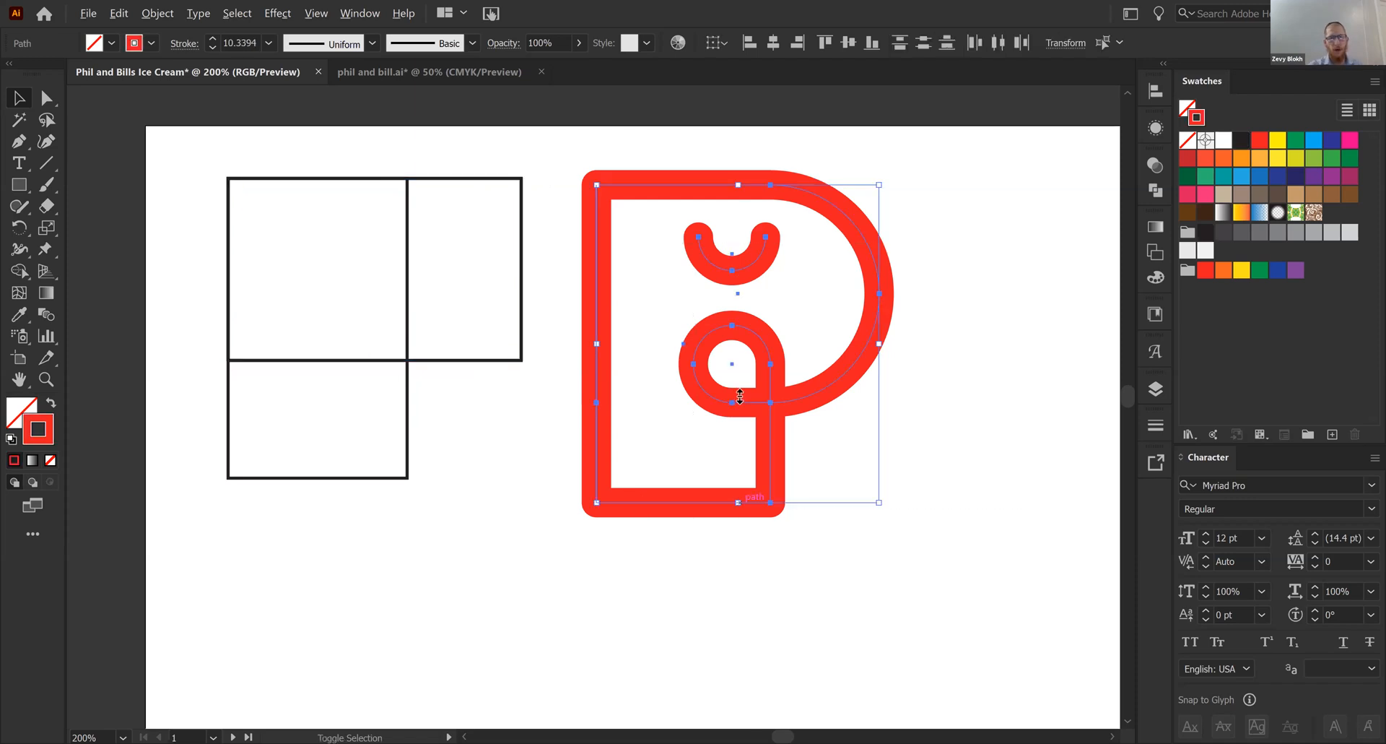
left_click(543, 175)
- Round the horizontal rectangle's two right corners to a radius of about 32.17 pt, forming the P's bowl
key("a")
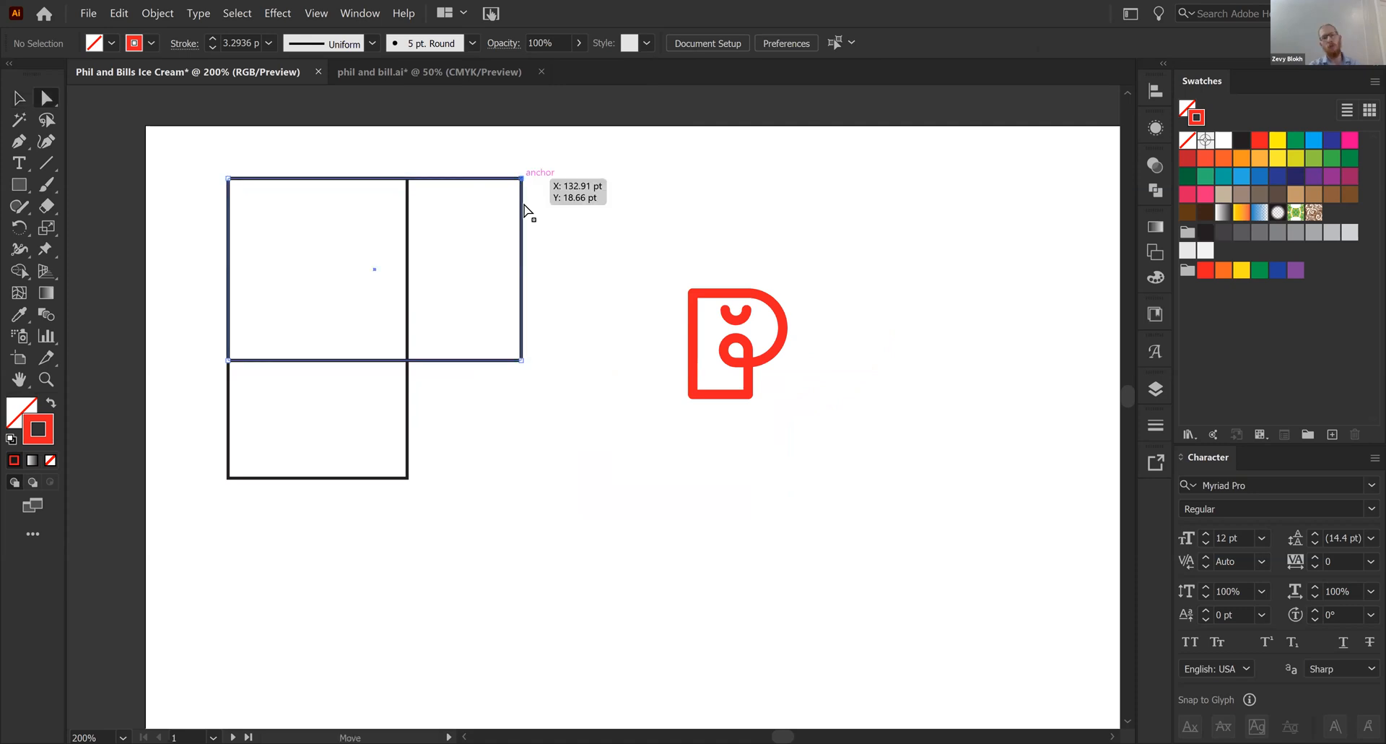
left_click(522, 179)
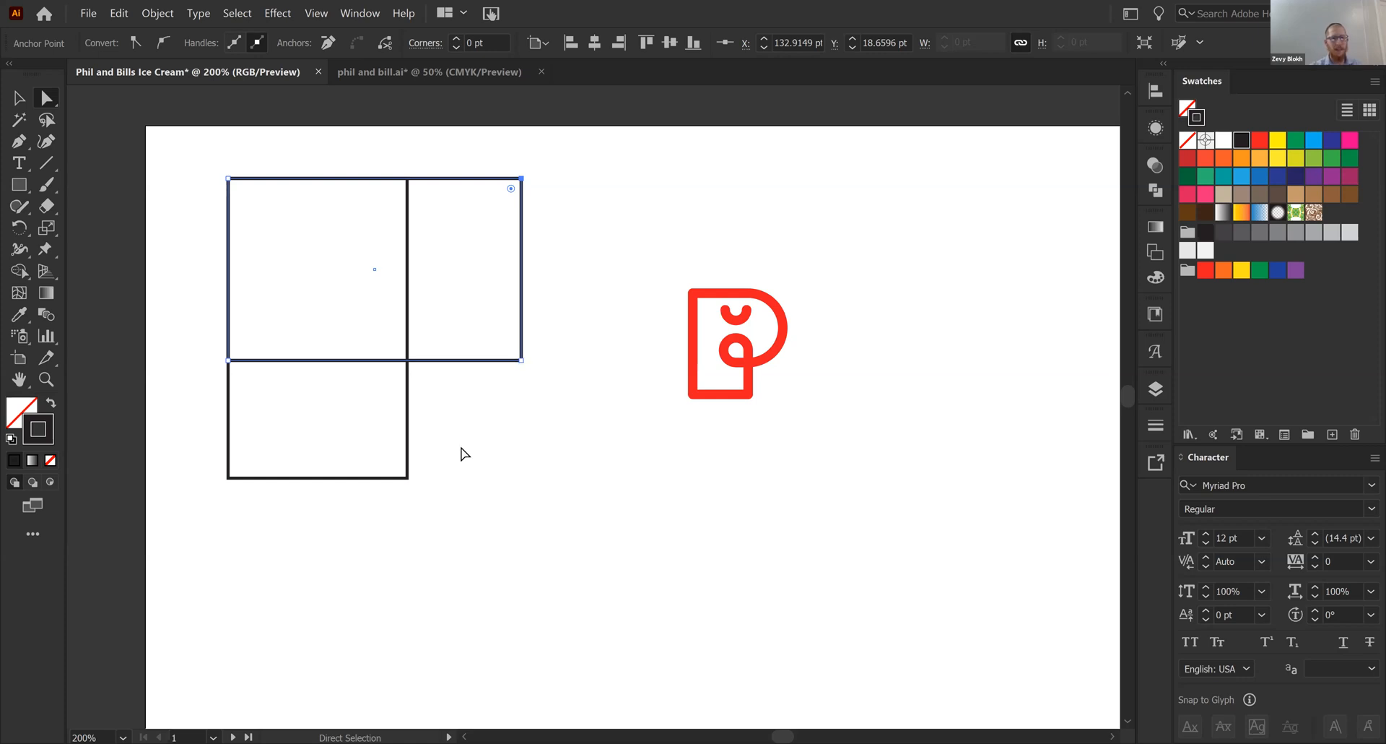
left_click_drag(466, 455, 570, 165)
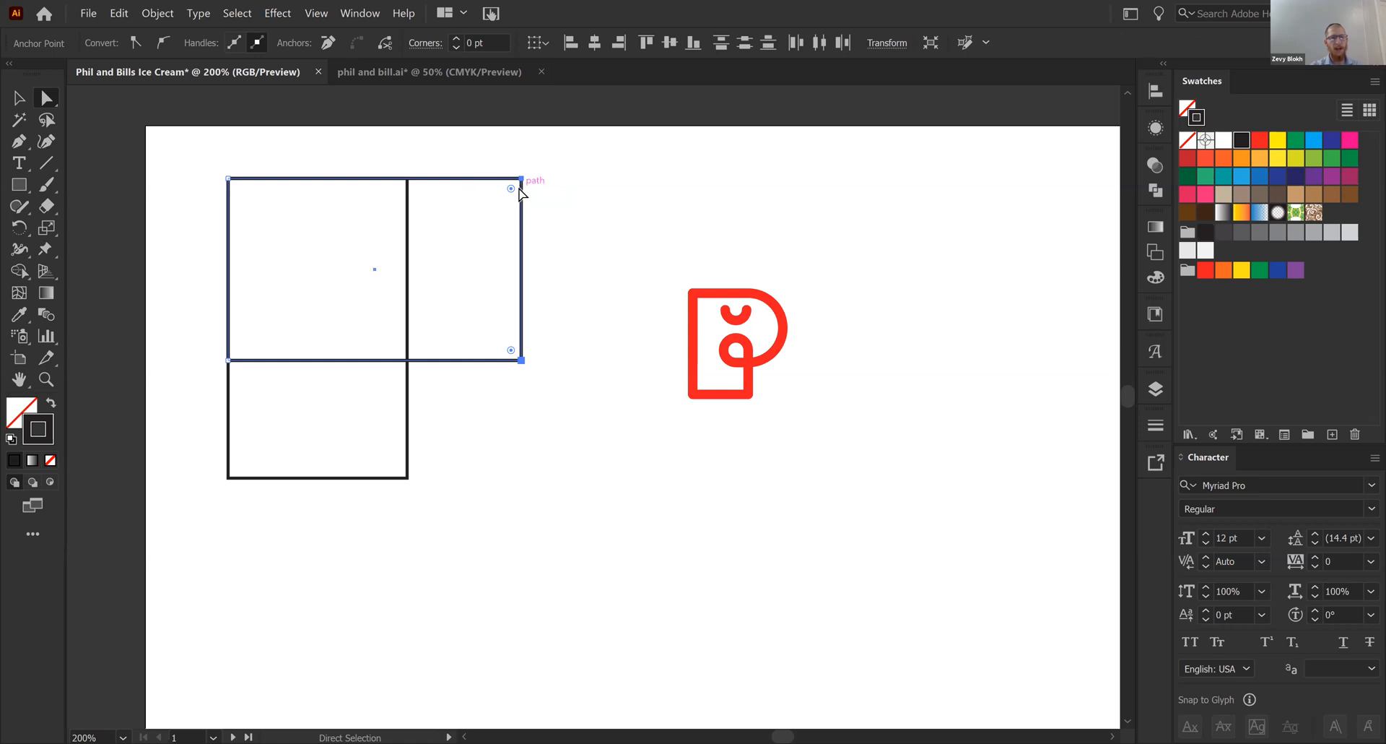
left_click_drag(513, 189, 498, 202)
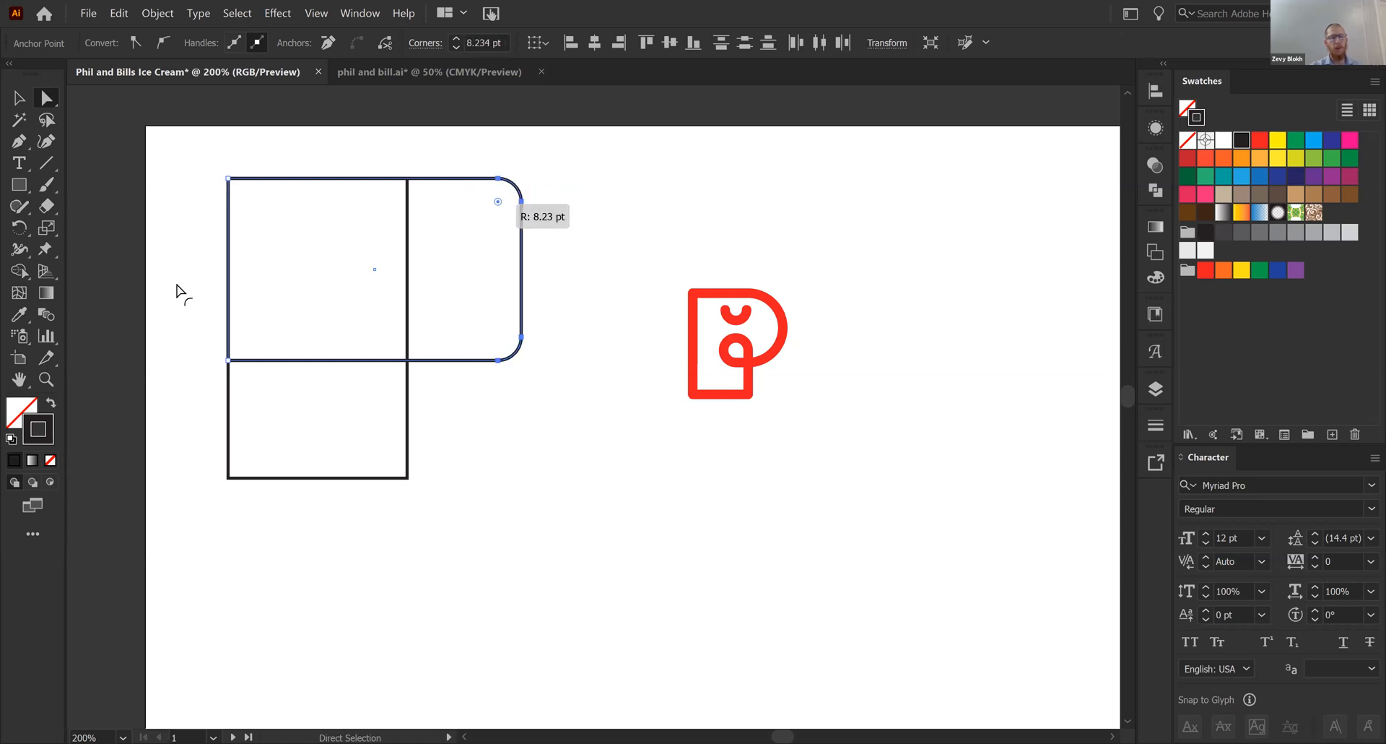
left_click_drag(181, 292, 178, 294)
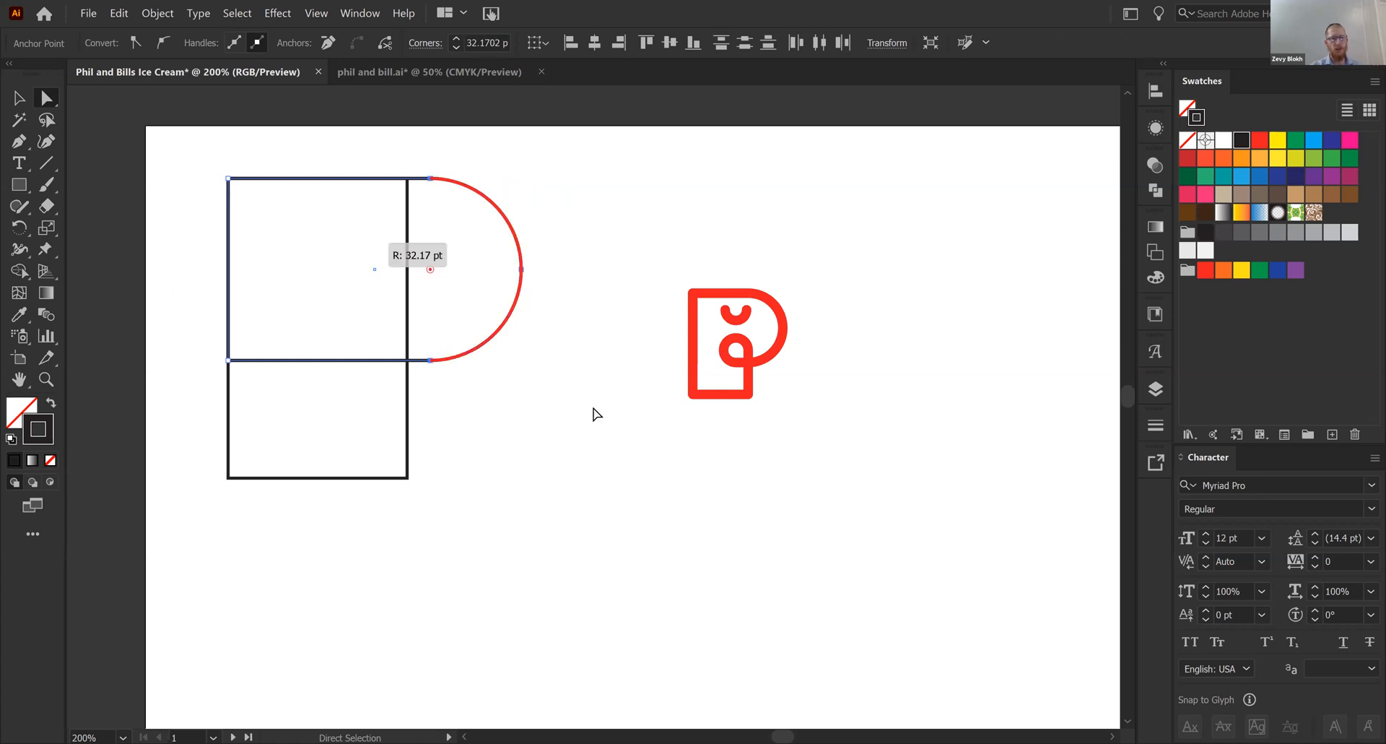
left_click(596, 291)
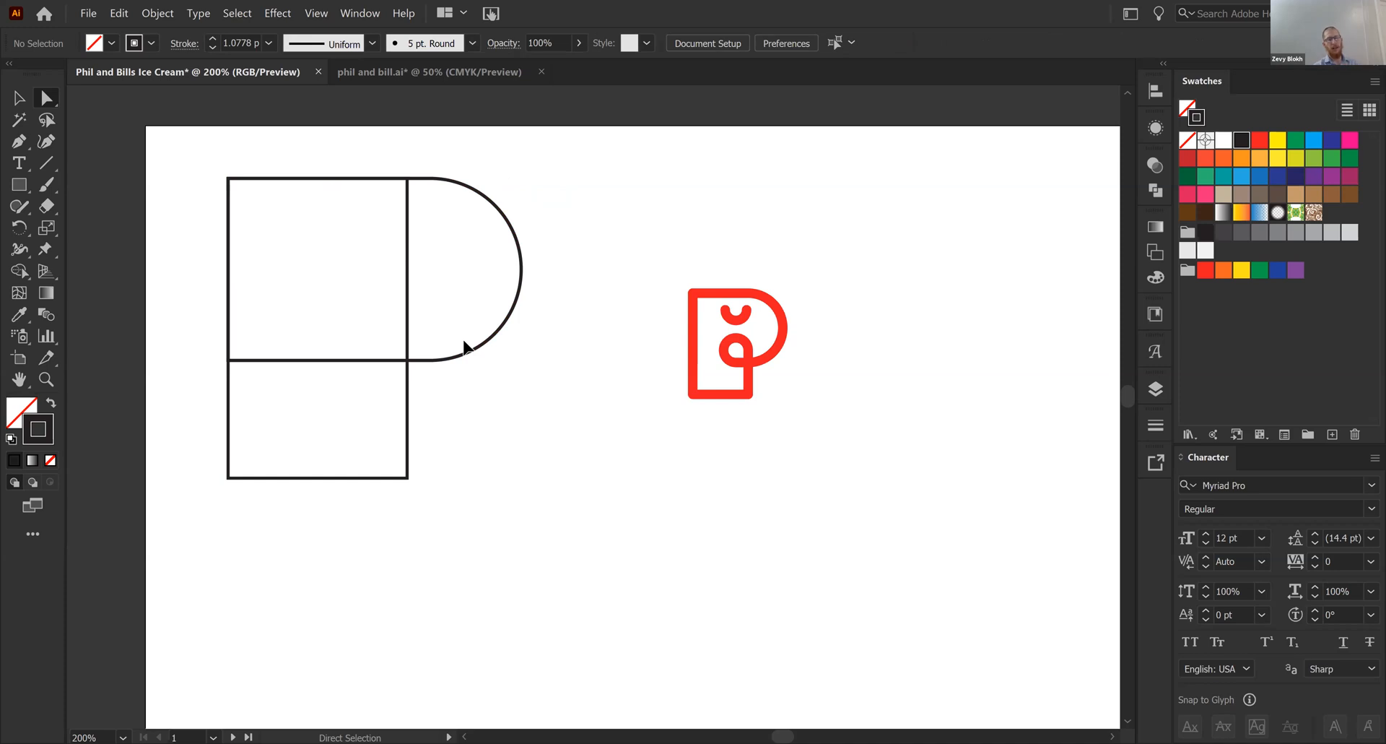
- Widen the tall rectangle to where the bowl's curve starts and raise its lower edge slightly
key("v")
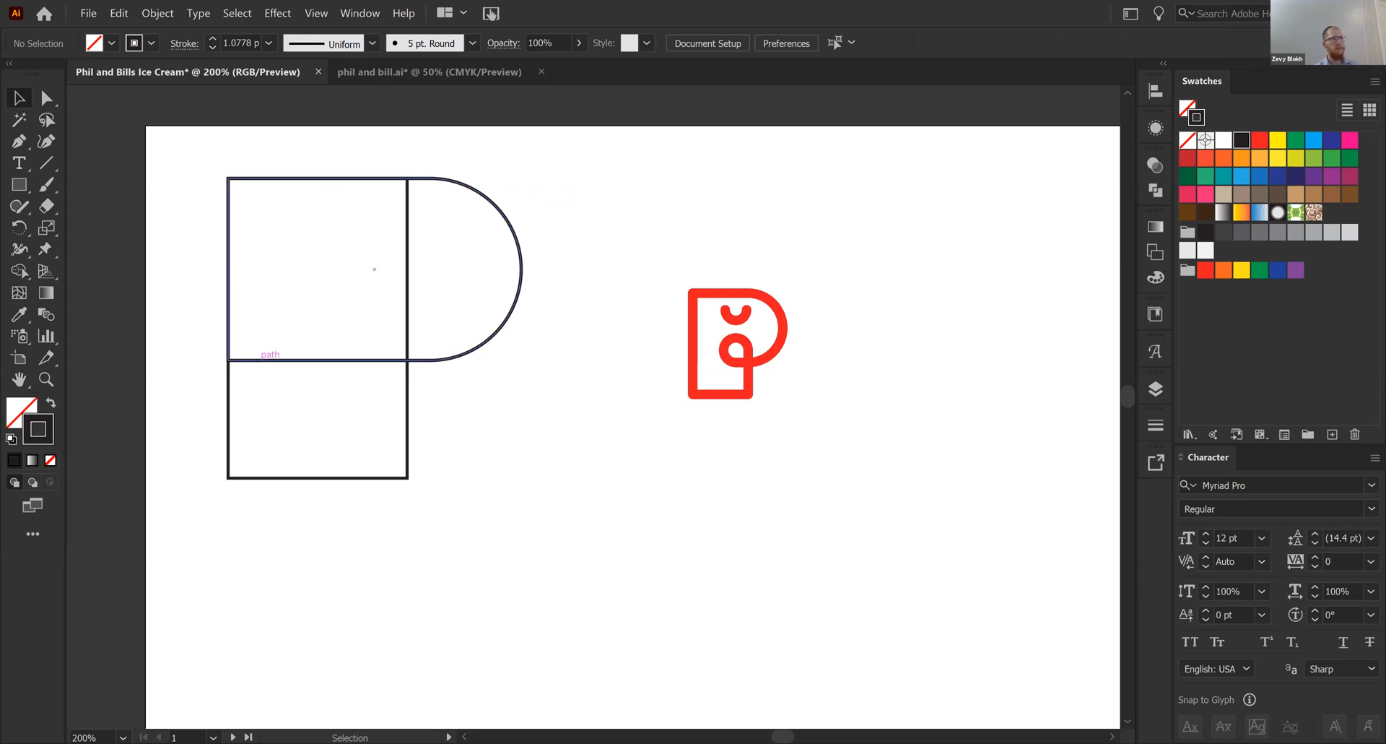
left_click(408, 317)
left_click_drag(427, 328, 427, 366)
mouse_move(352, 477)
left_mouse_down()
mouse_move(349, 442)
mouse_move(351, 456)
left_mouse_up()
left_click(503, 477)
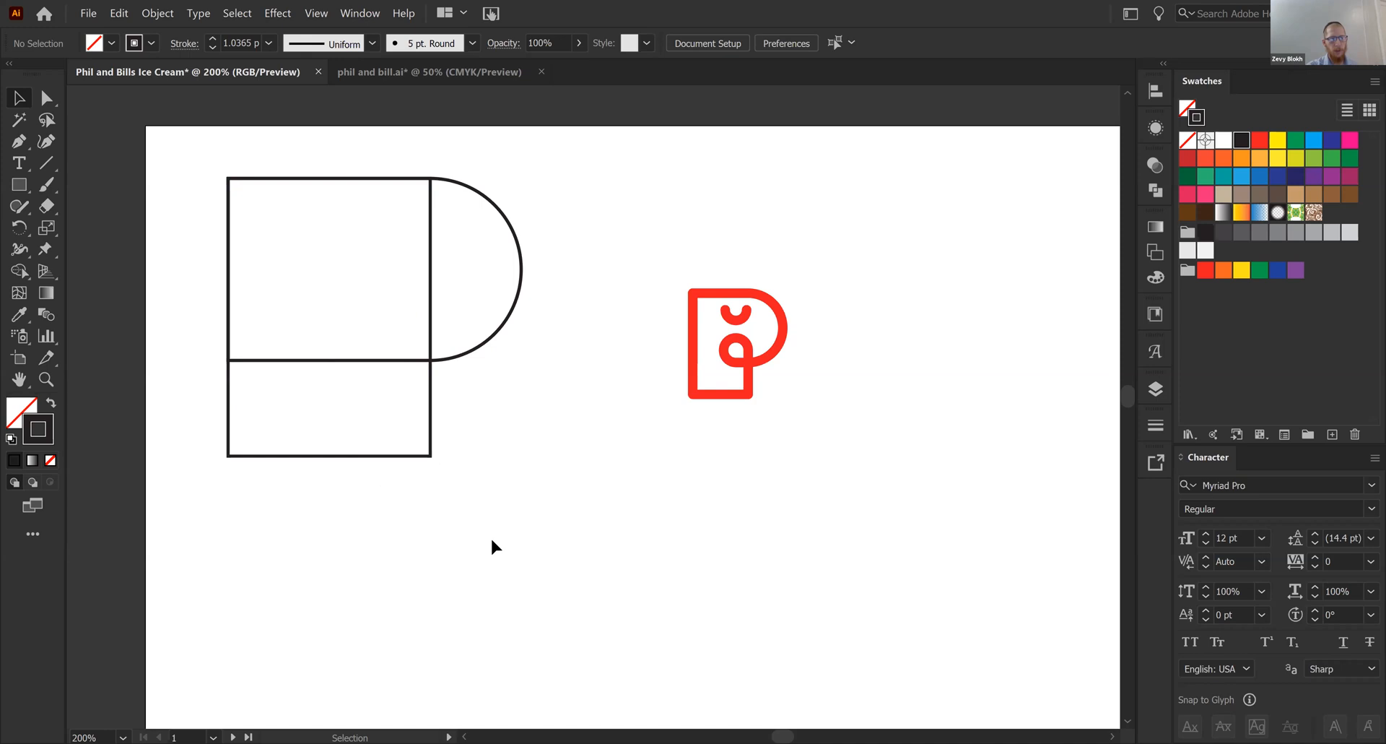
- Try to merge the rectangle and the rounded shape with Pathfinder's Unite
left_click_drag(424, 99, 464, 186)
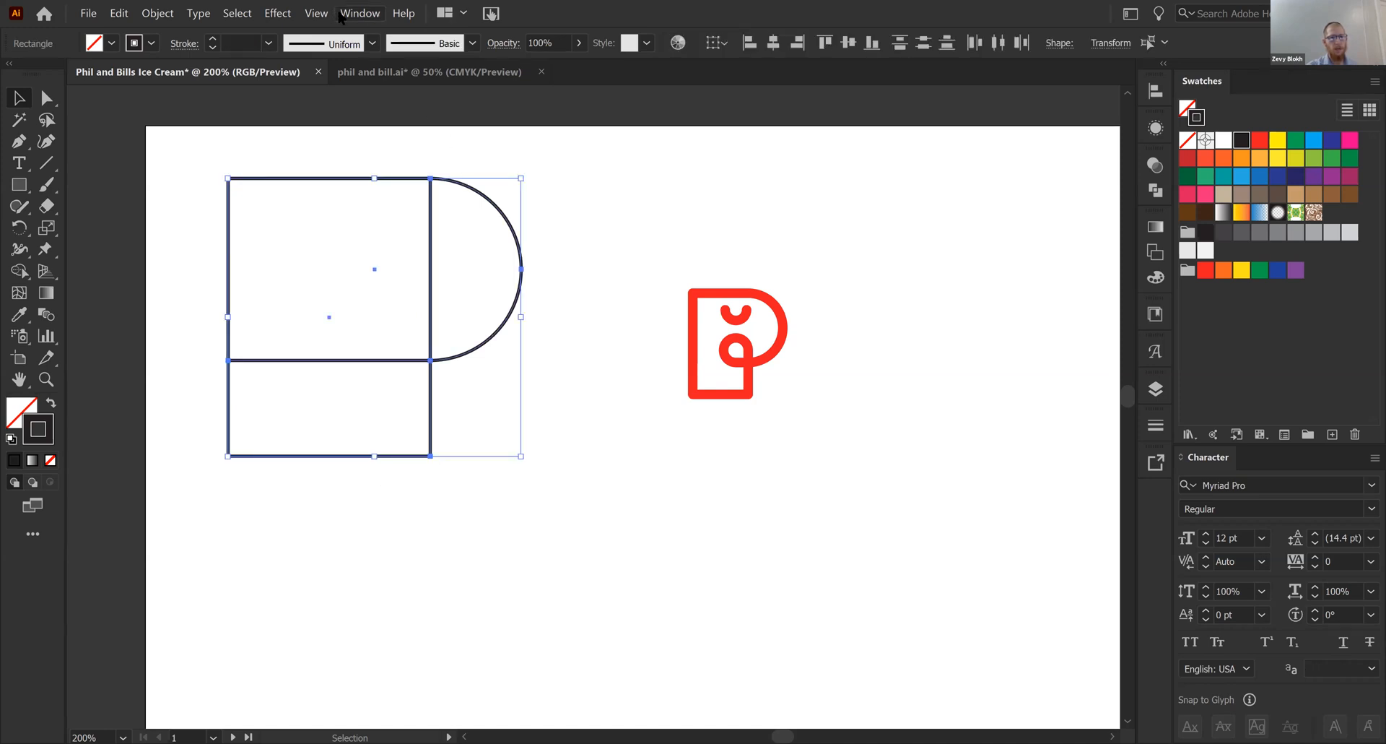
key("alt+w")
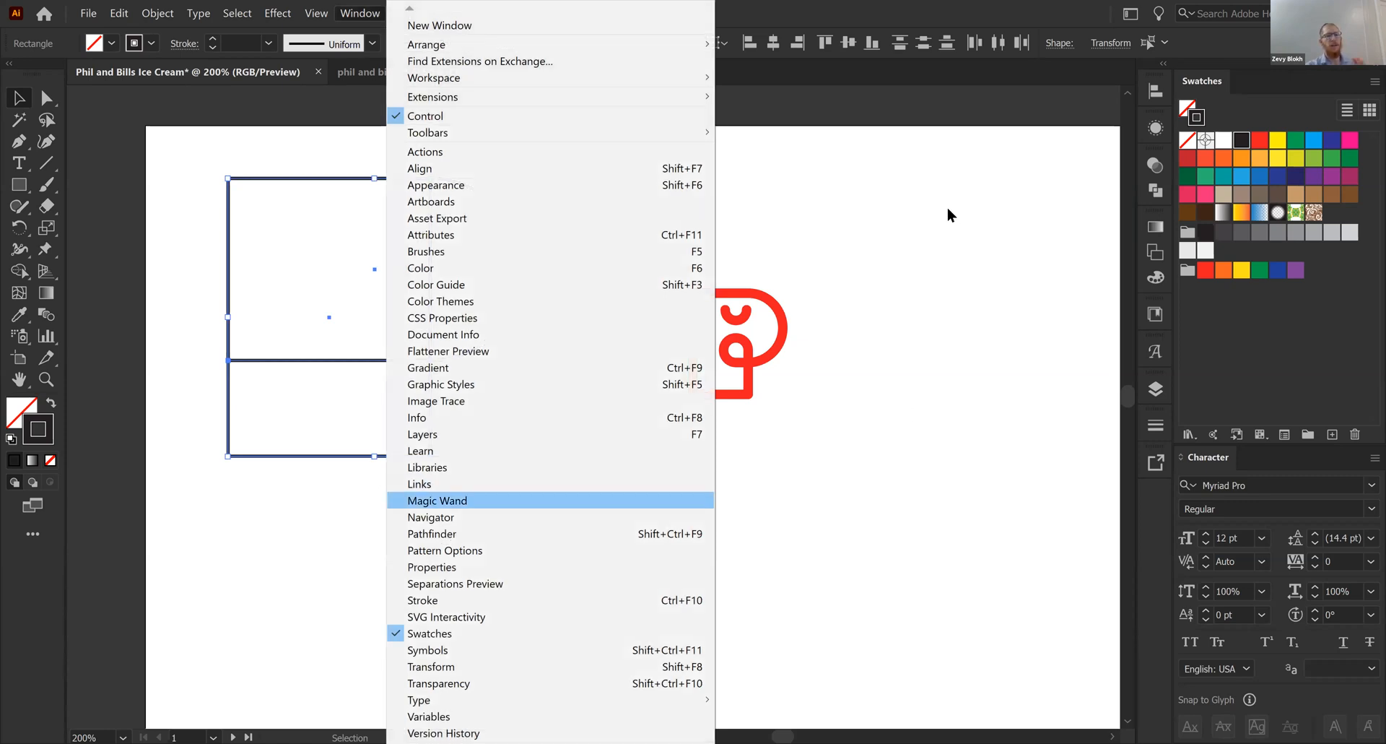
key("ctrl+shift+F9")
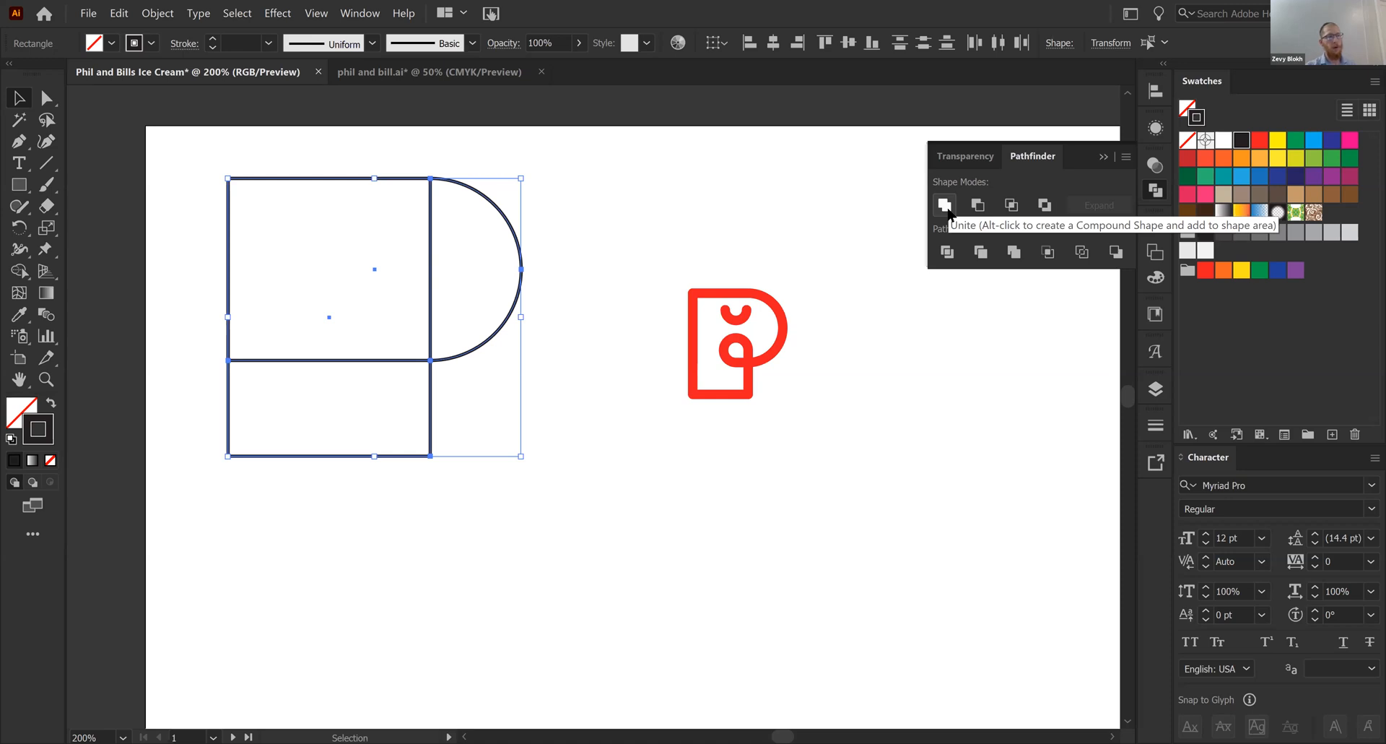
left_click(944, 205)
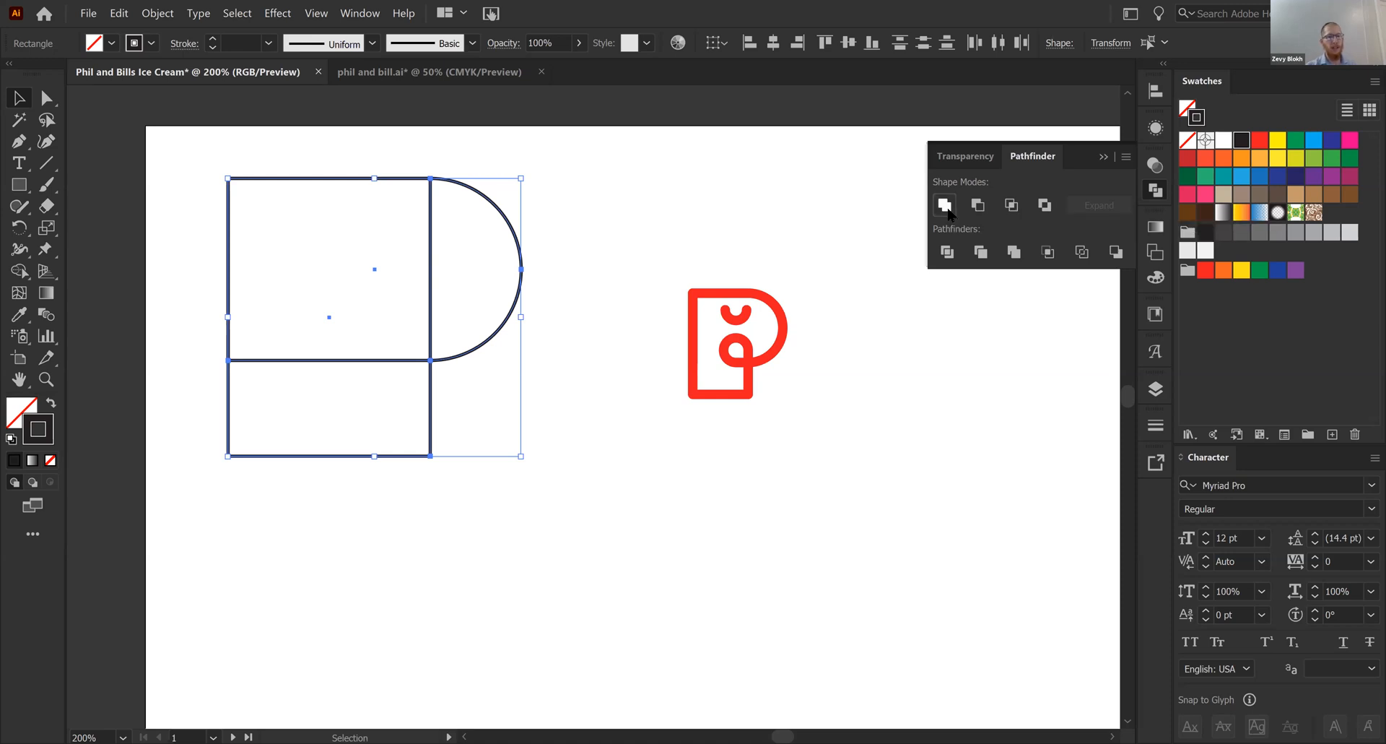
left_click(533, 419)
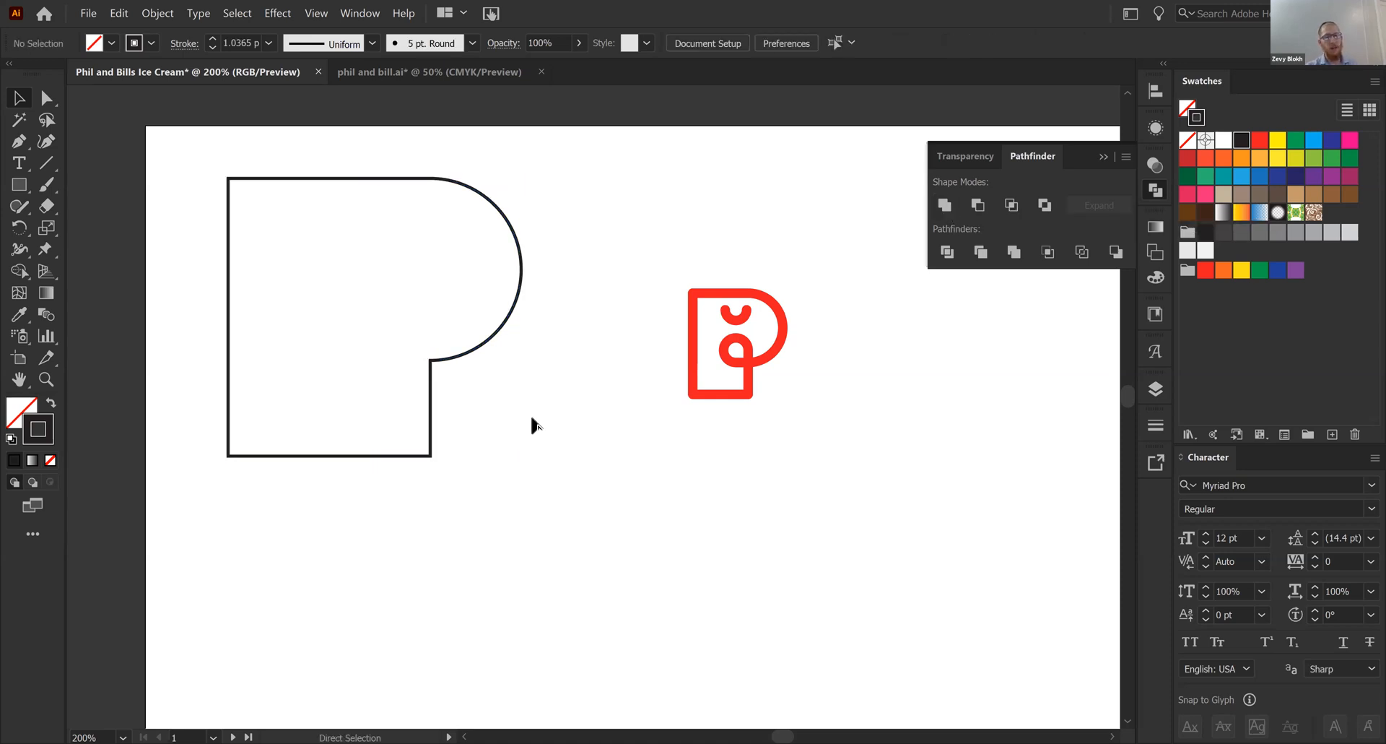
key("ctrl+z")
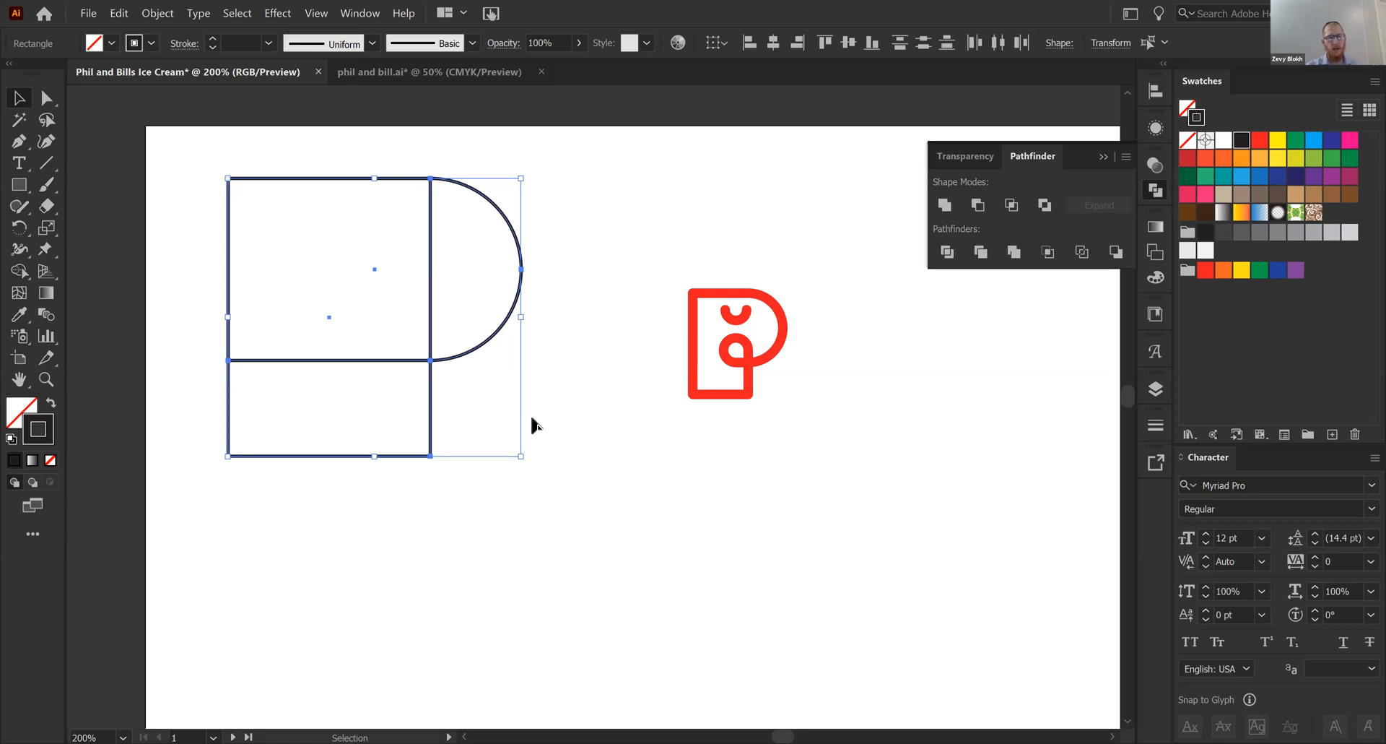
- Add the text note "Shift + M = Shape Builder Tool" below the P shapes
key("shift+m")
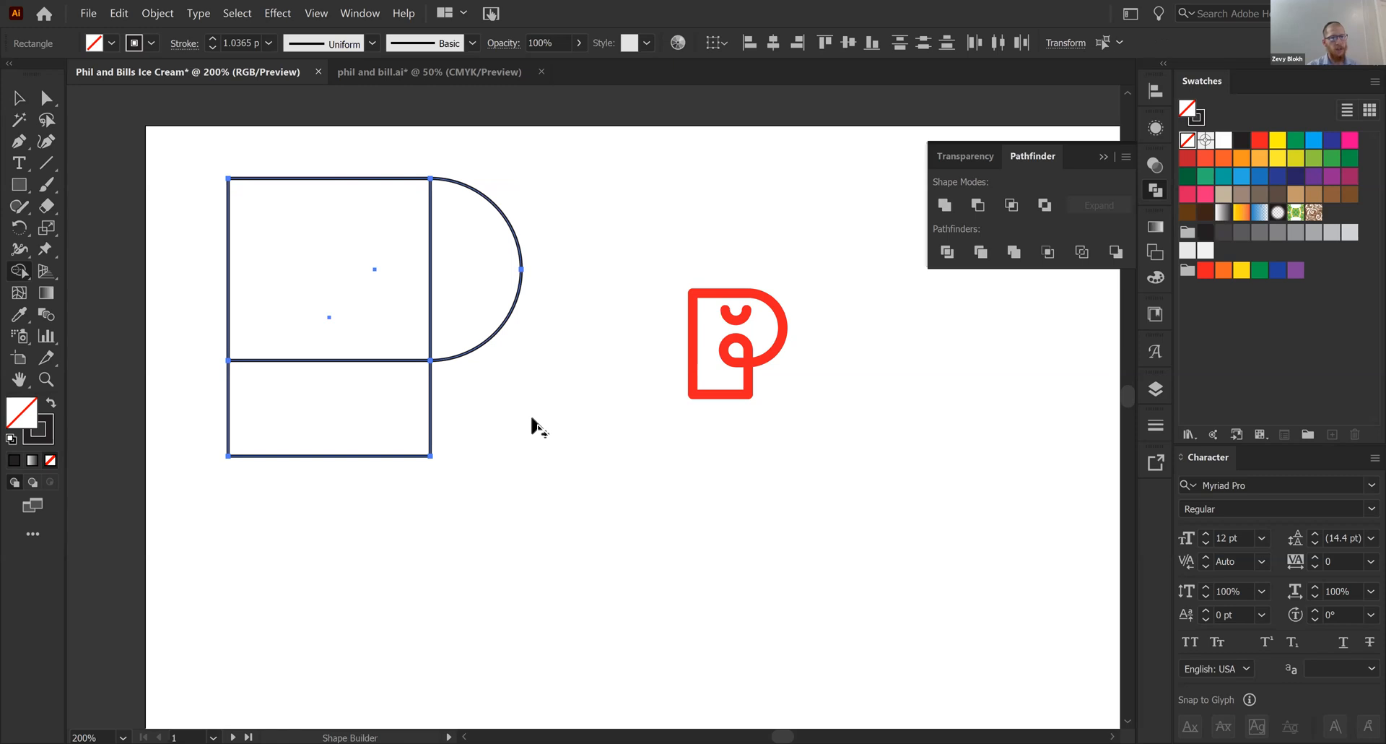
key("v")
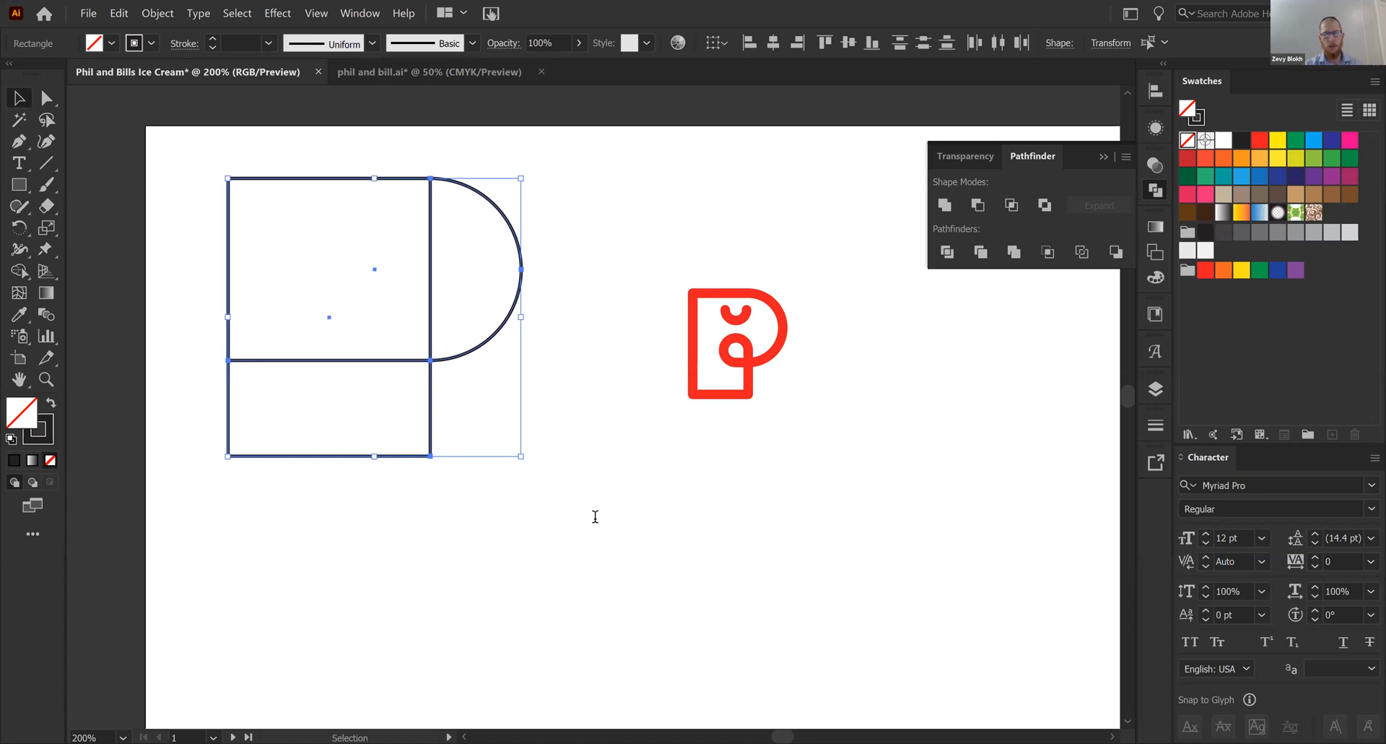
key("t")
left_click(594, 516)
type("Shift")
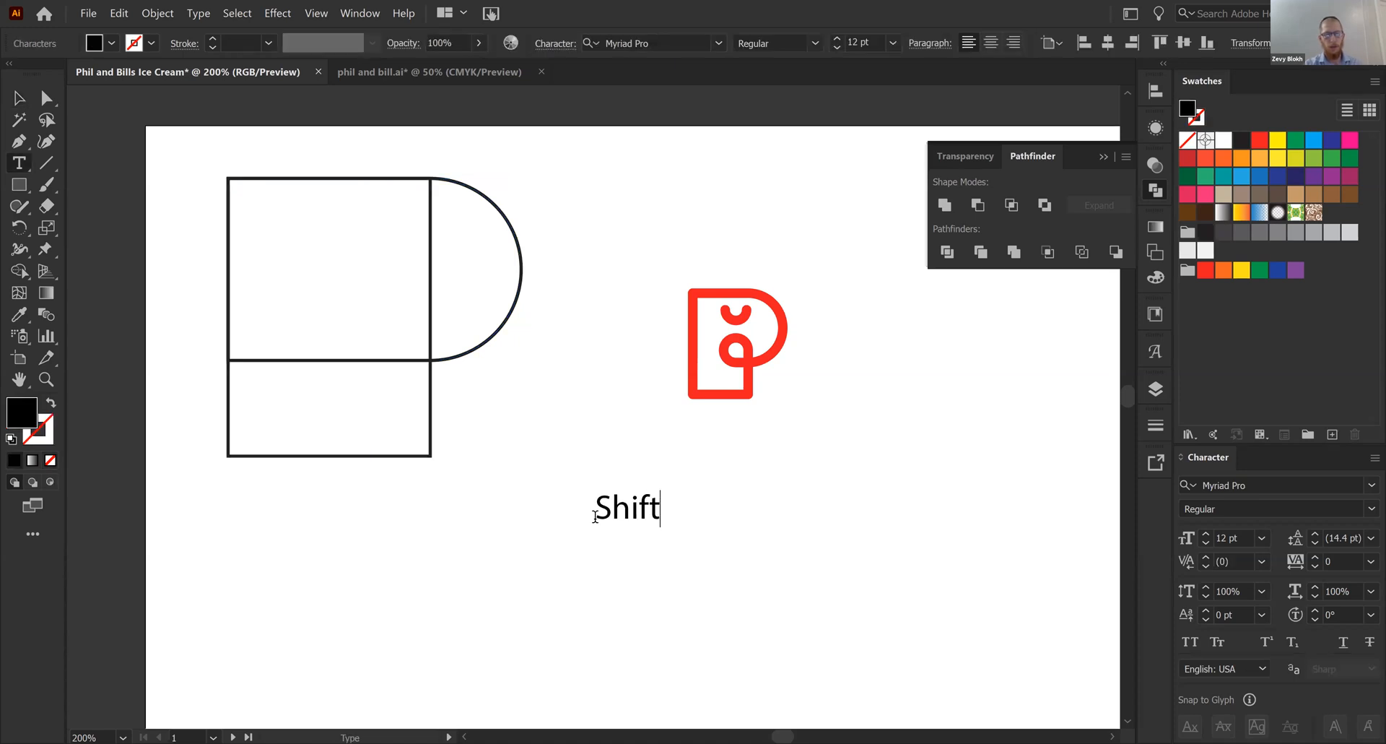
type(" + M = ")
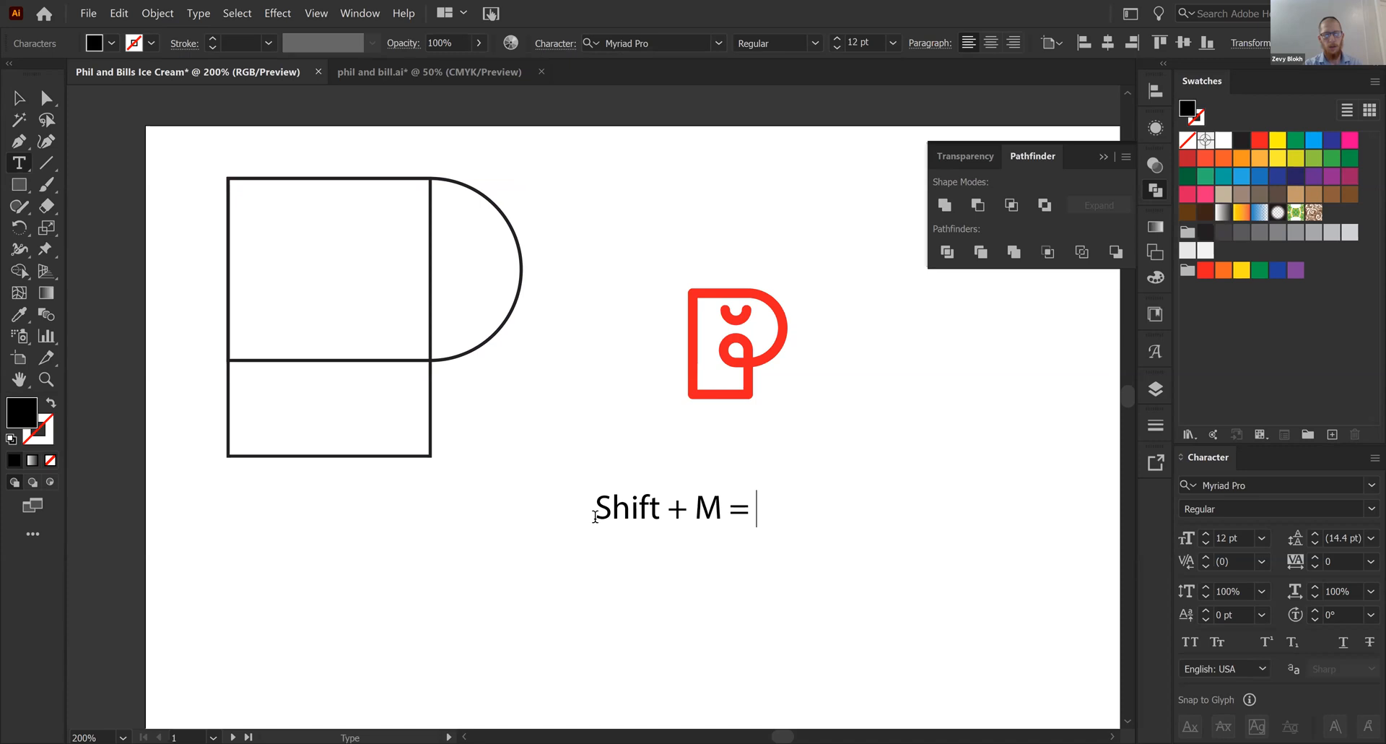
type("Shape")
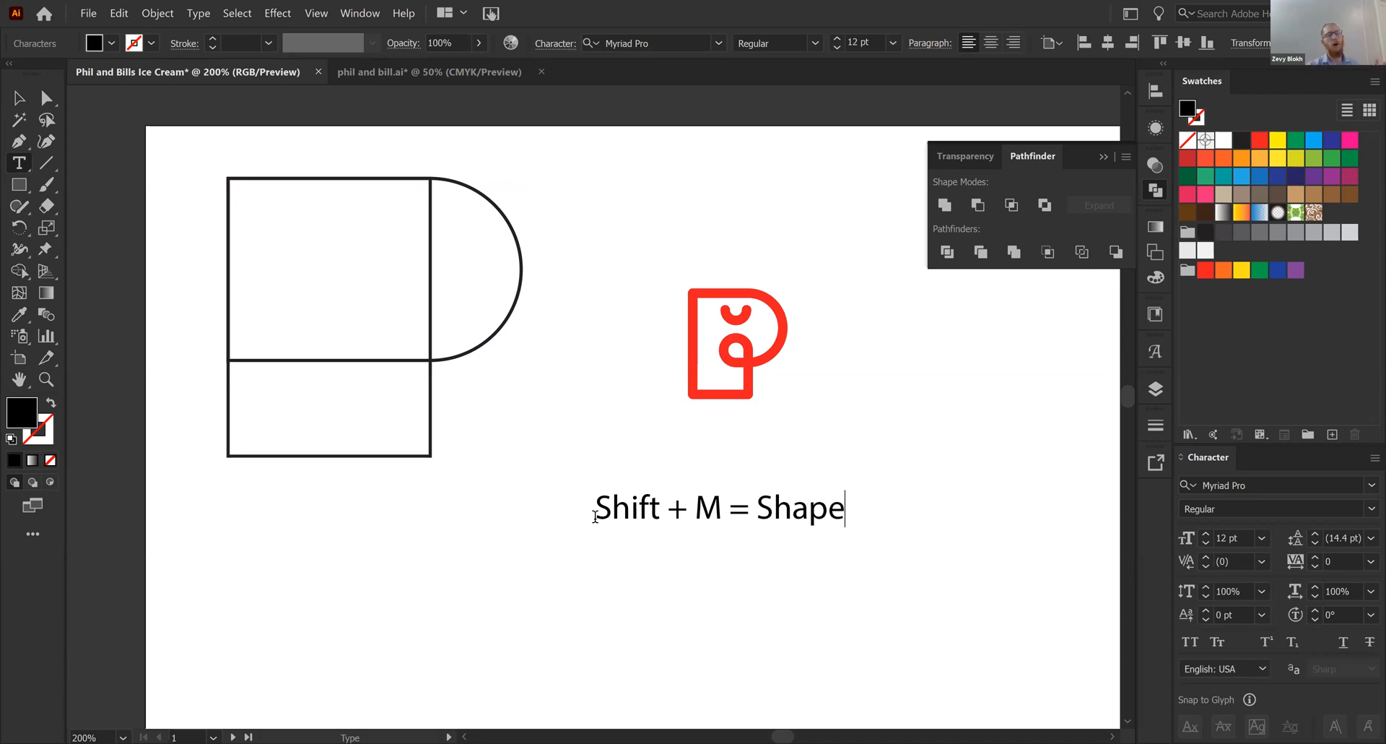
type(" Builder Tool")
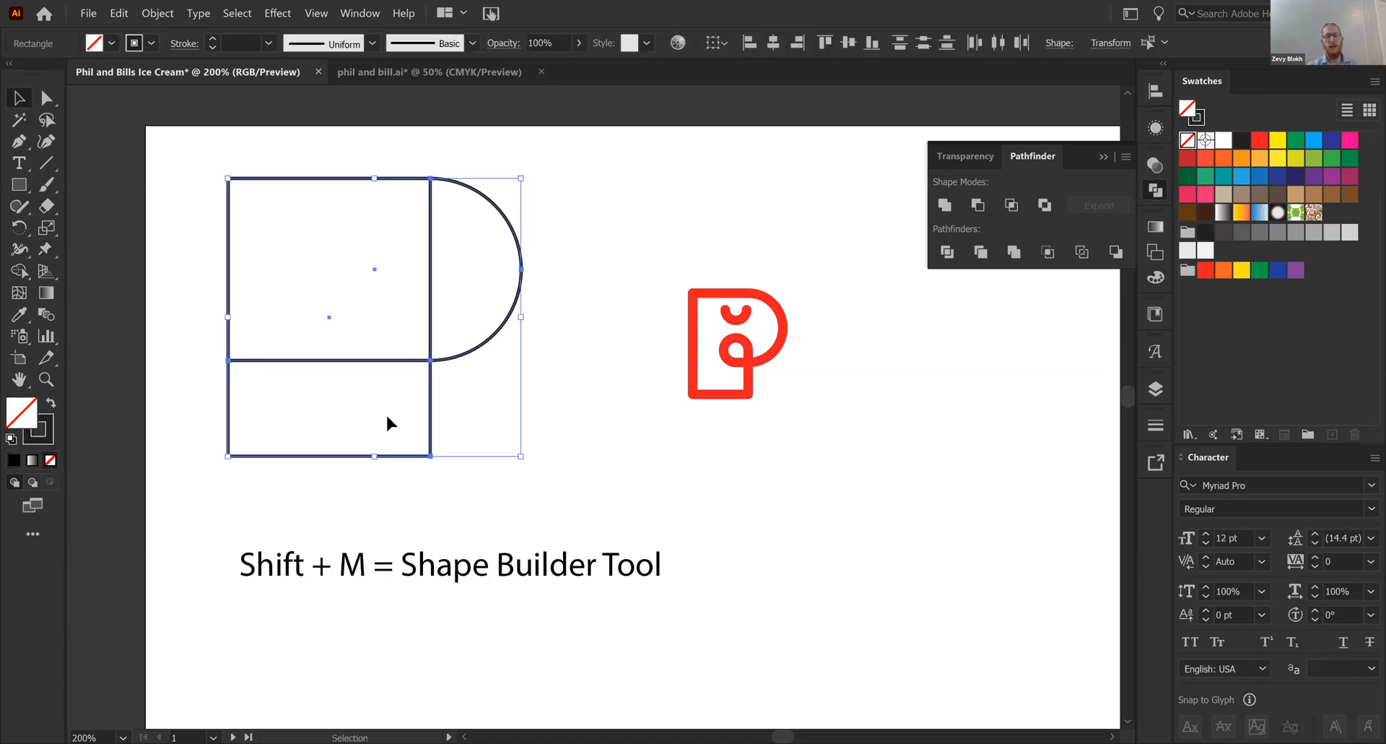
- Merge all regions of the overlapping rectangle and rounded shape into one P outline with the Shape Builder
key("shift+m")
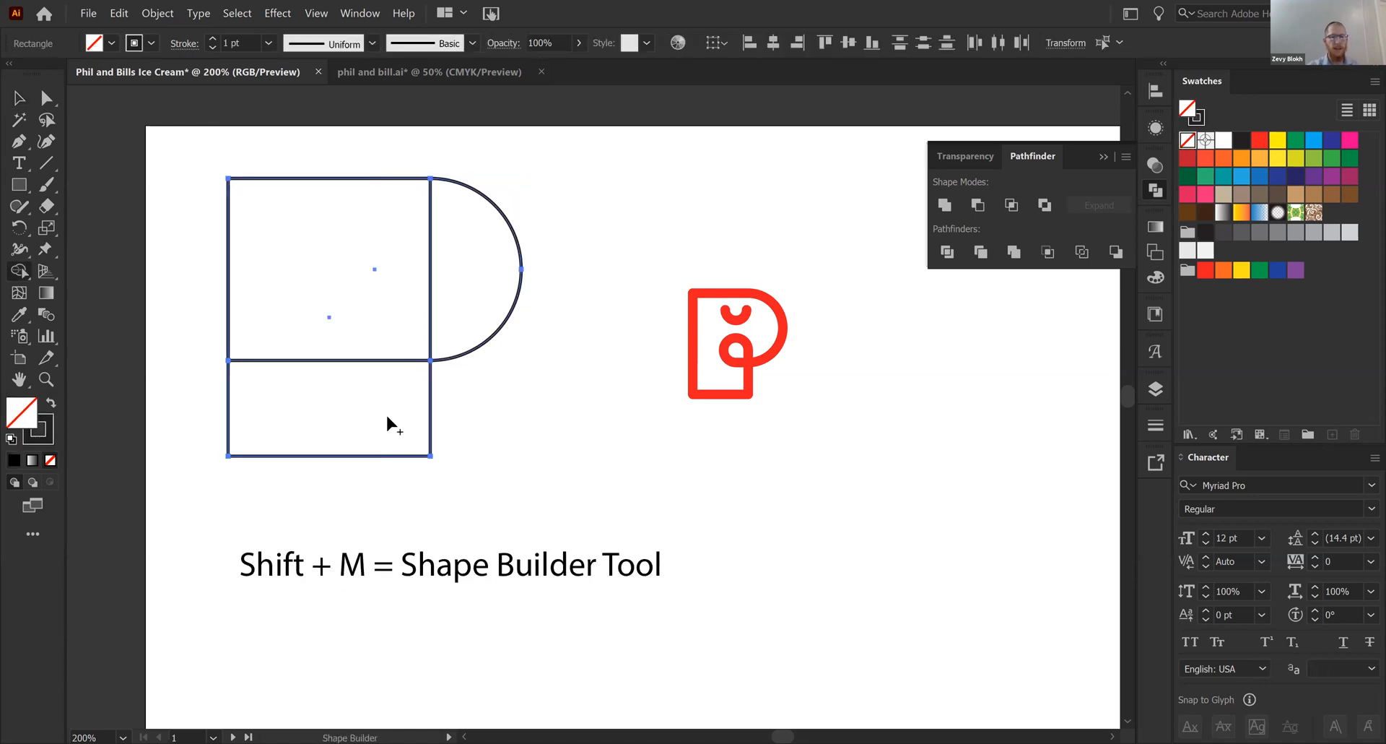
mouse_move(387, 417)
left_mouse_down()
mouse_move(387, 354)
mouse_move(453, 325)
left_mouse_up()
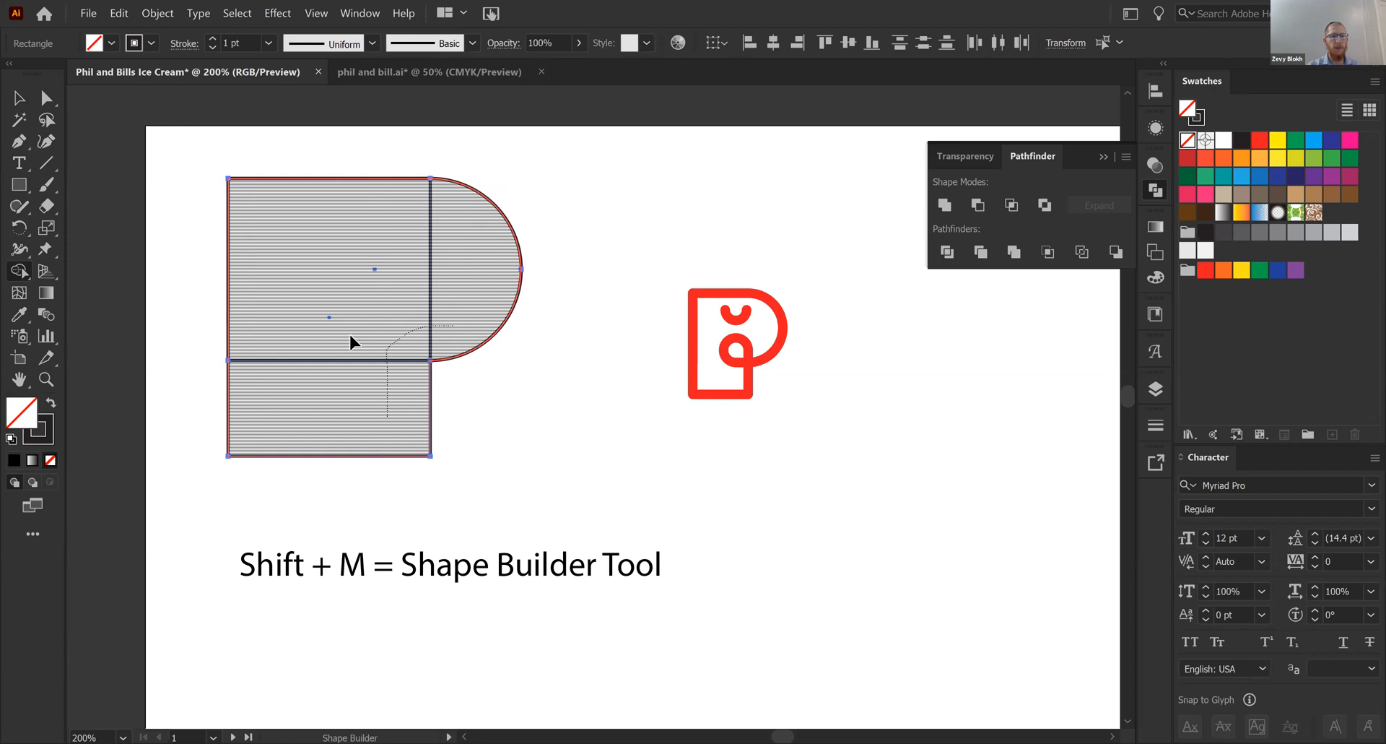
- Narrow the P outline by moving the two anchor points of its left edge to the right
left_click_drag(208, 157, 308, 468)
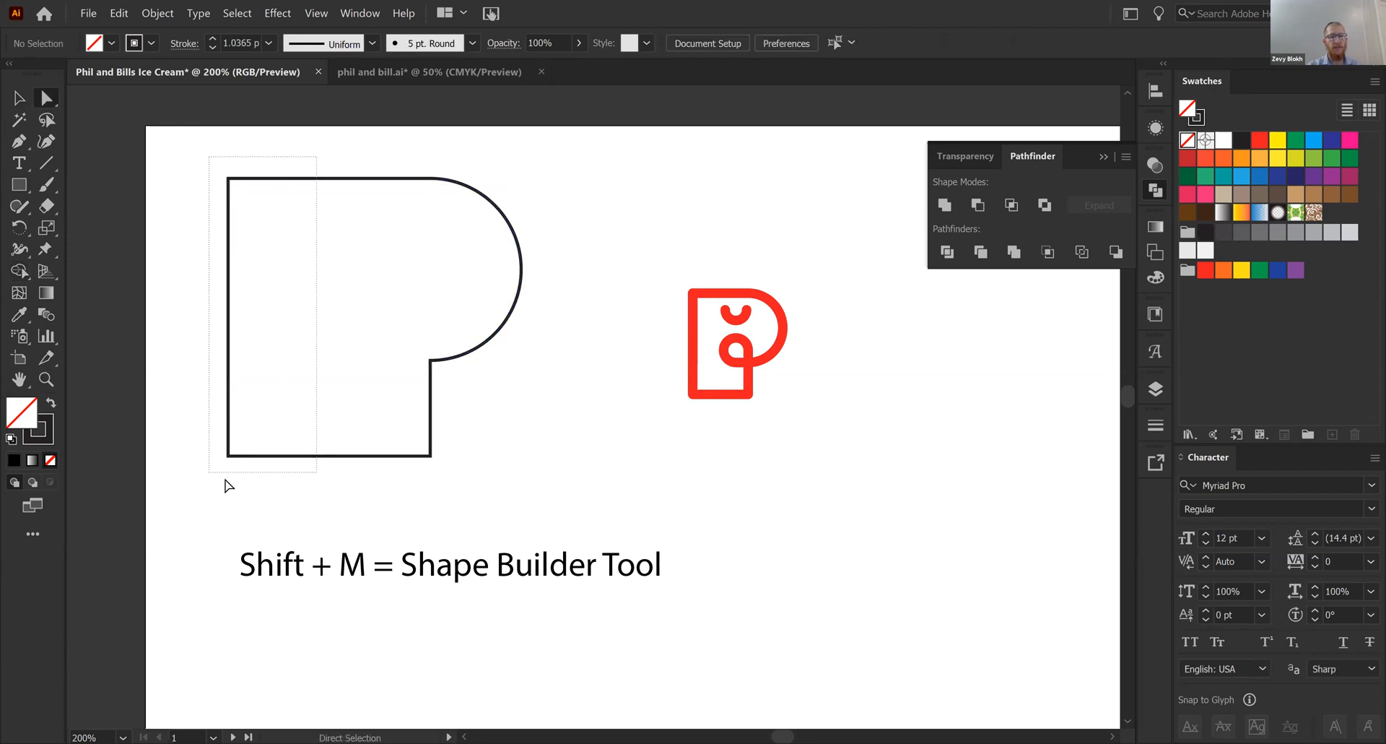
left_click_drag(229, 485, 228, 485)
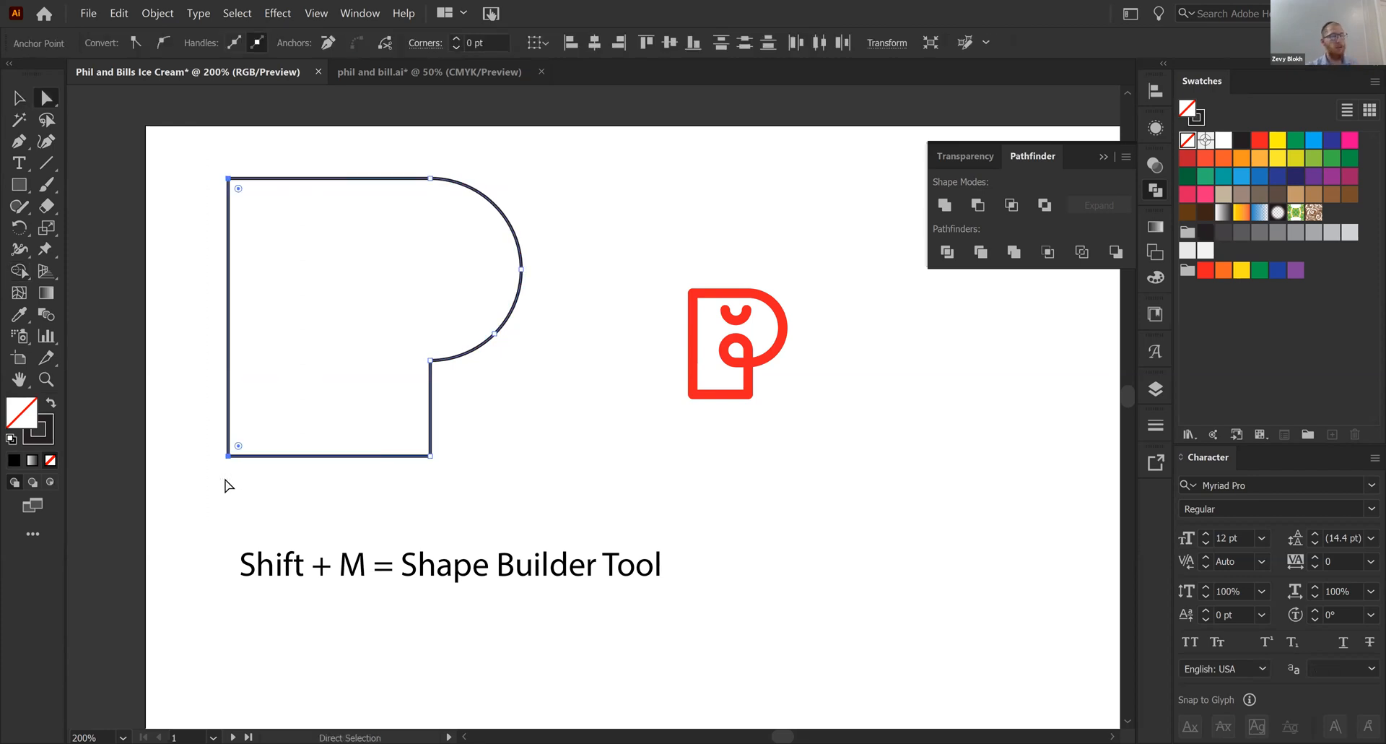
left_click(206, 185)
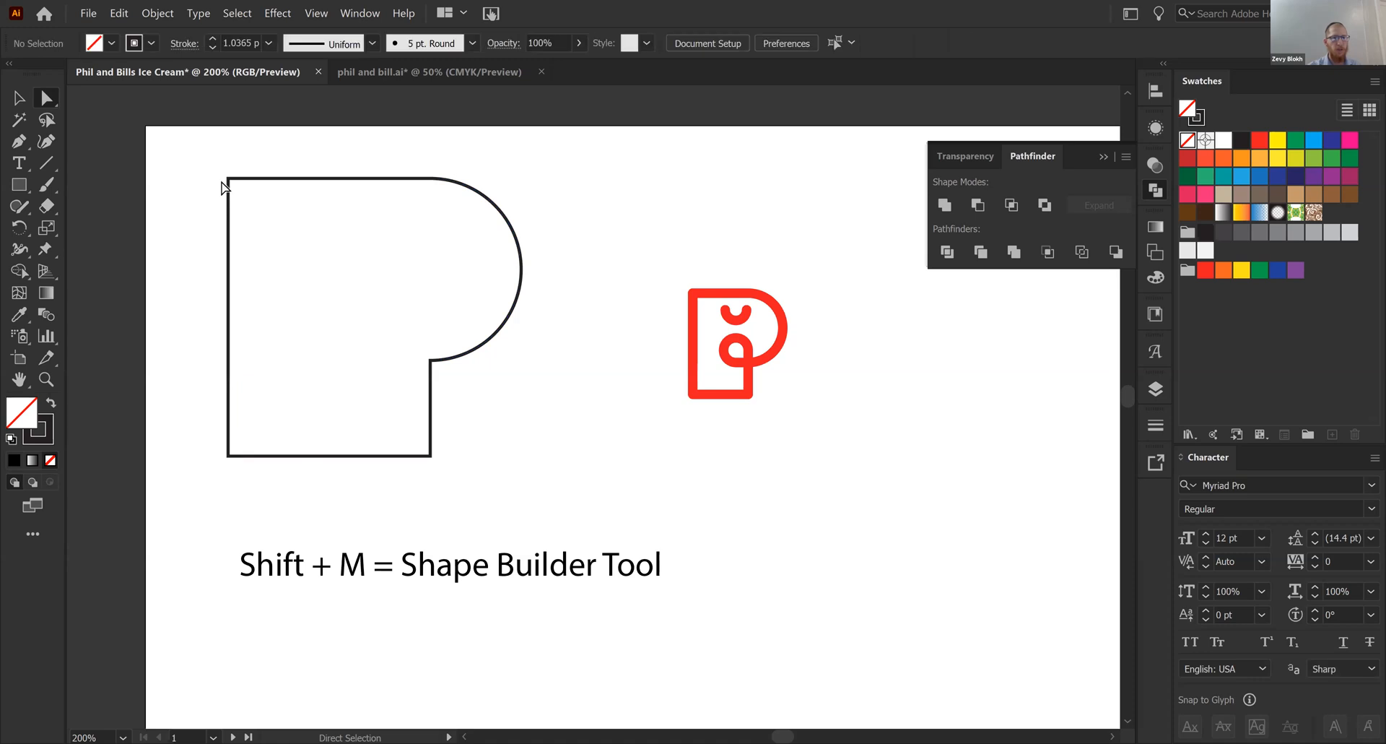
left_click(228, 179)
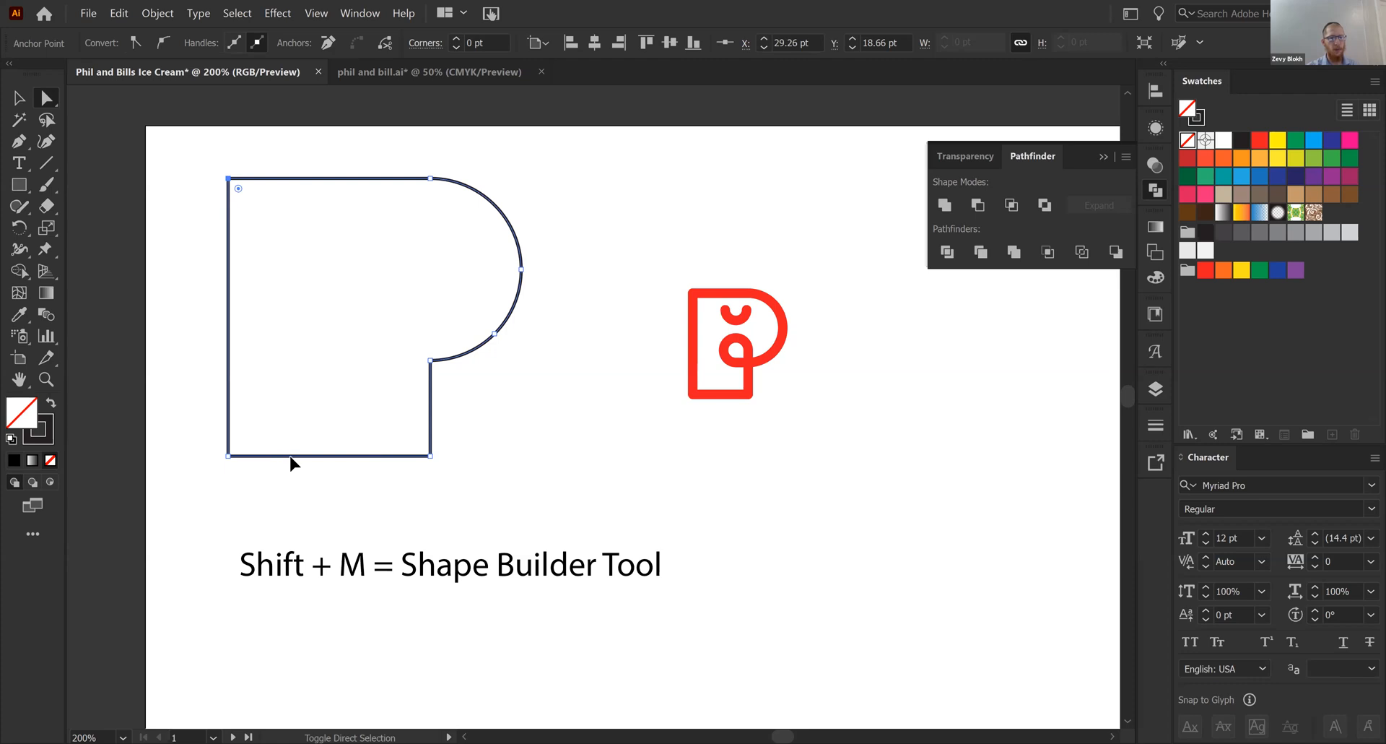
mouse_move(288, 462)
left_mouse_down()
mouse_move(293, 475)
mouse_move(279, 470)
left_mouse_up()
left_click(509, 436)
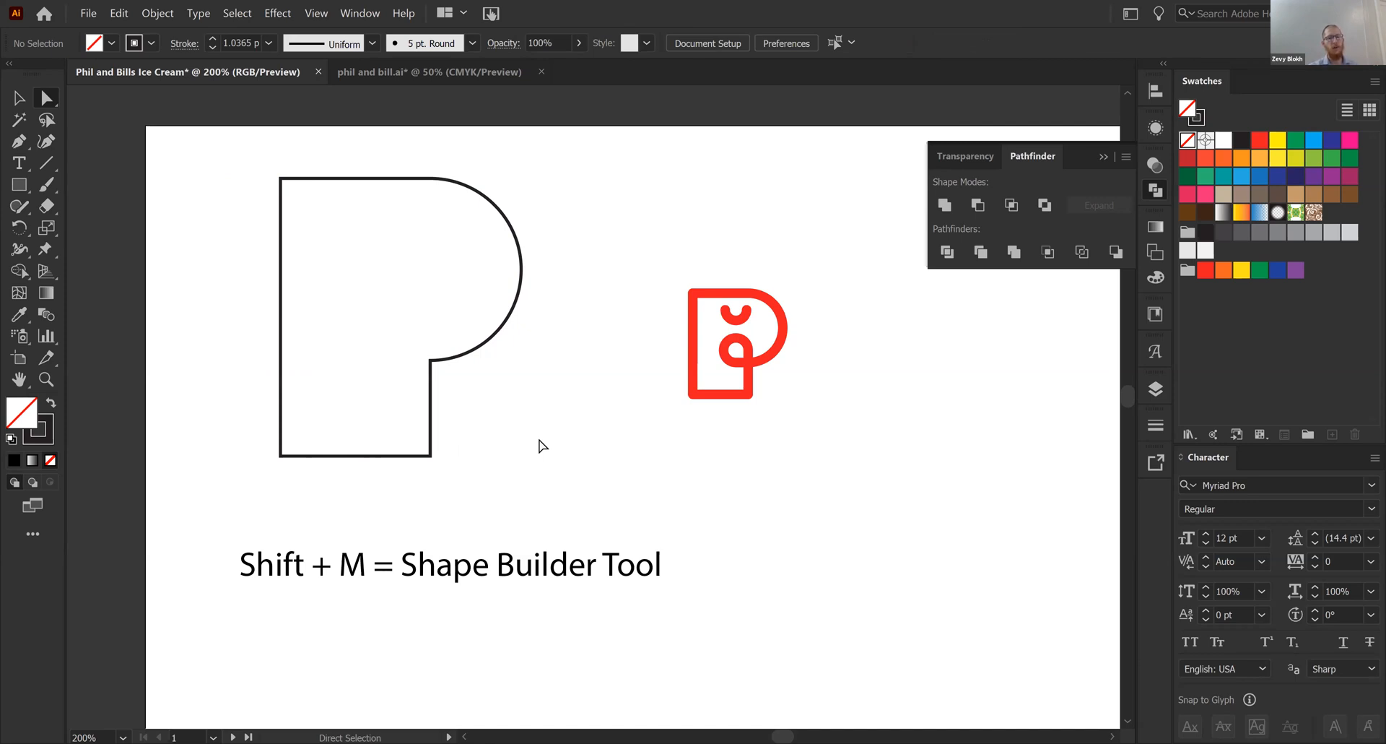
- Draw a small square inside the P where bowl and stem meet, and fully round all its corners except the lower-right
key("m")
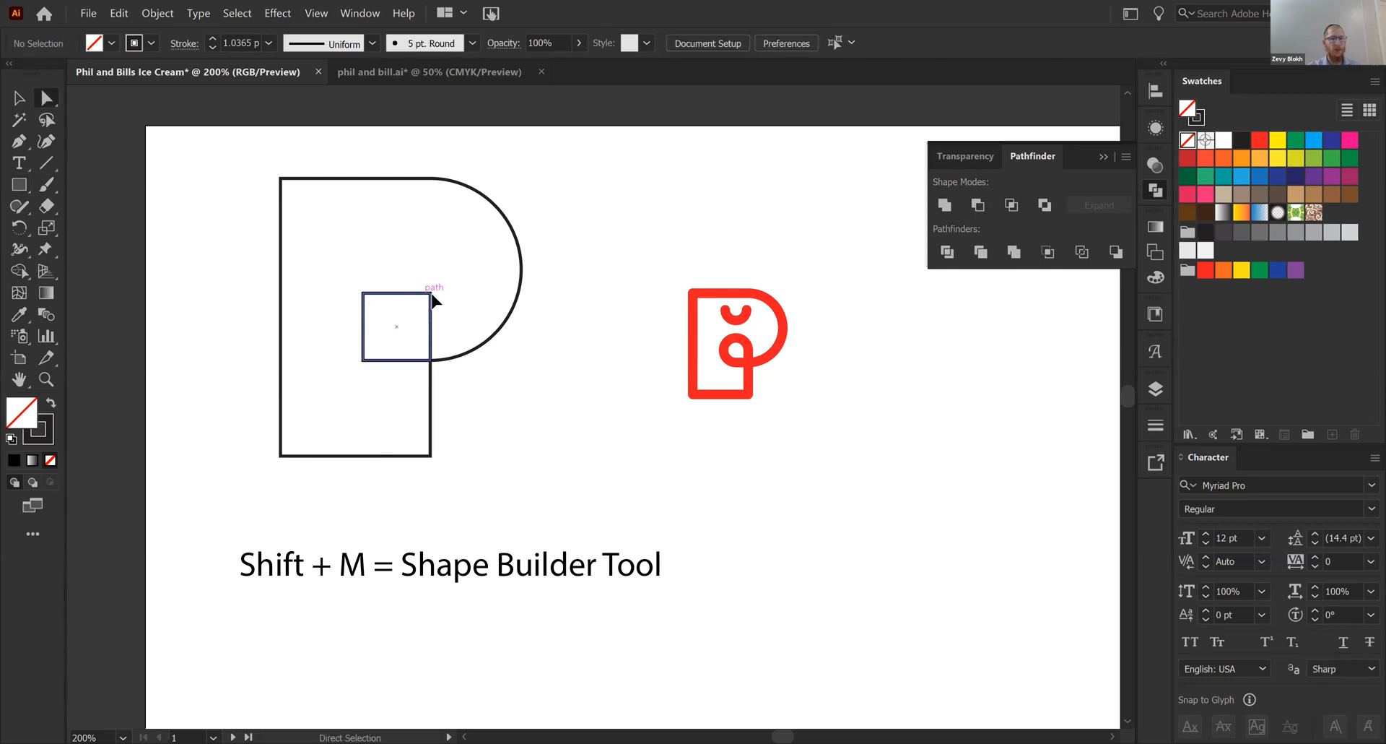
left_click(364, 295)
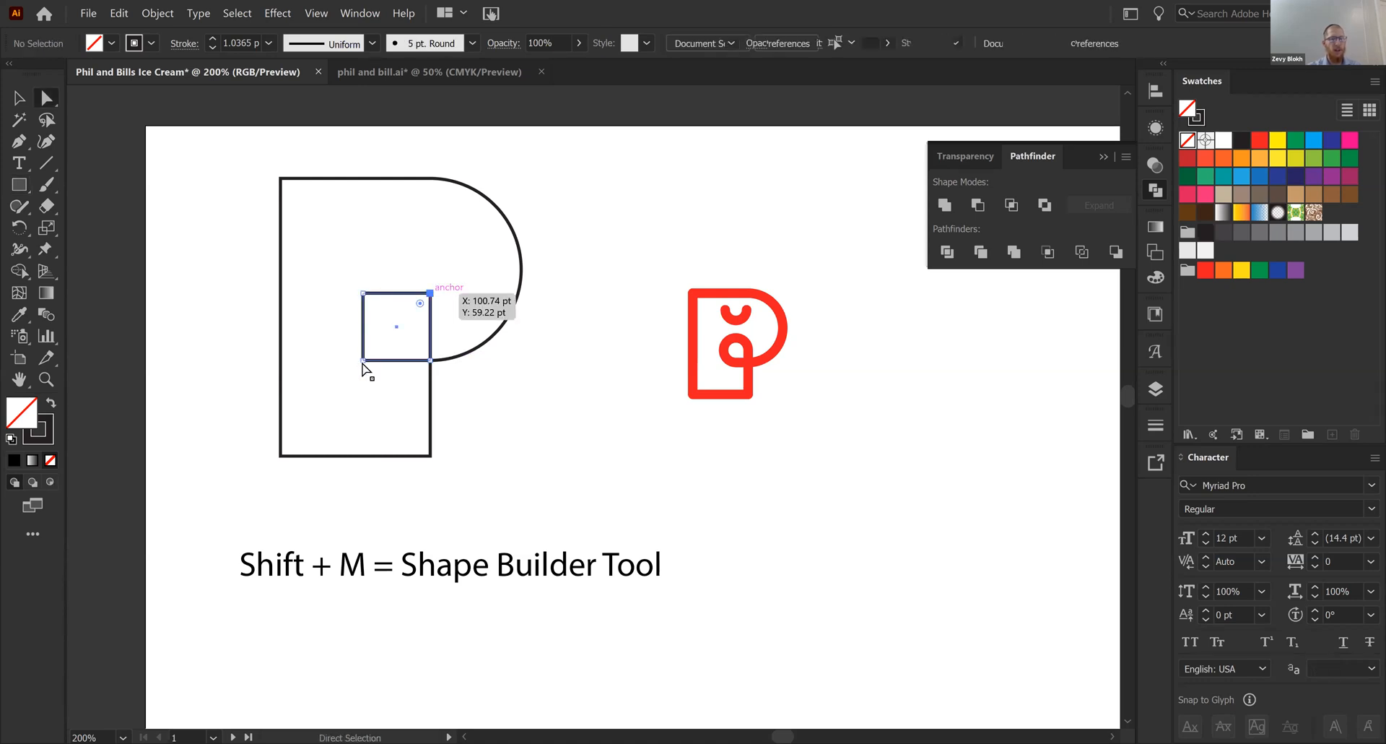
left_click(363, 360)
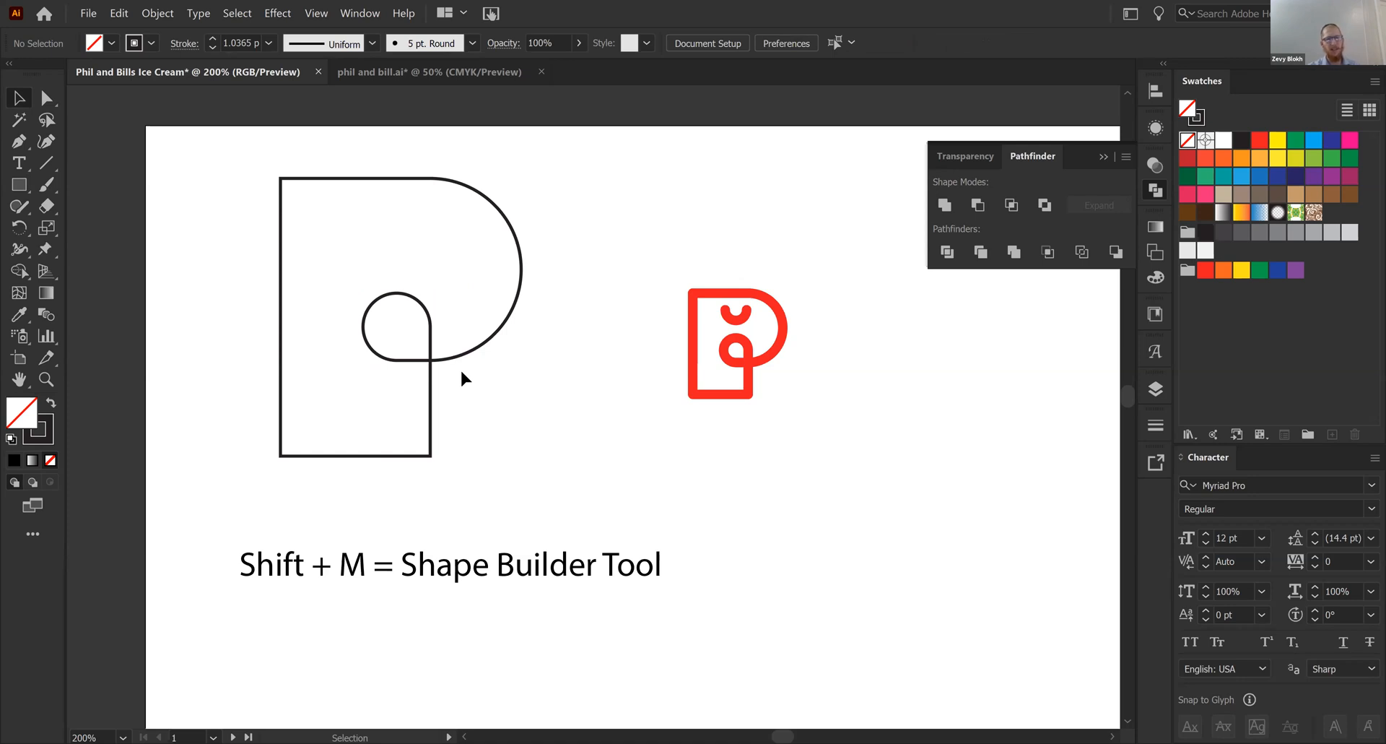
- Draw a circle to the right of the P's stem and delete its top anchor point to leave a lower half-circle
key("l")
left_click_drag(502, 386, 554, 397)
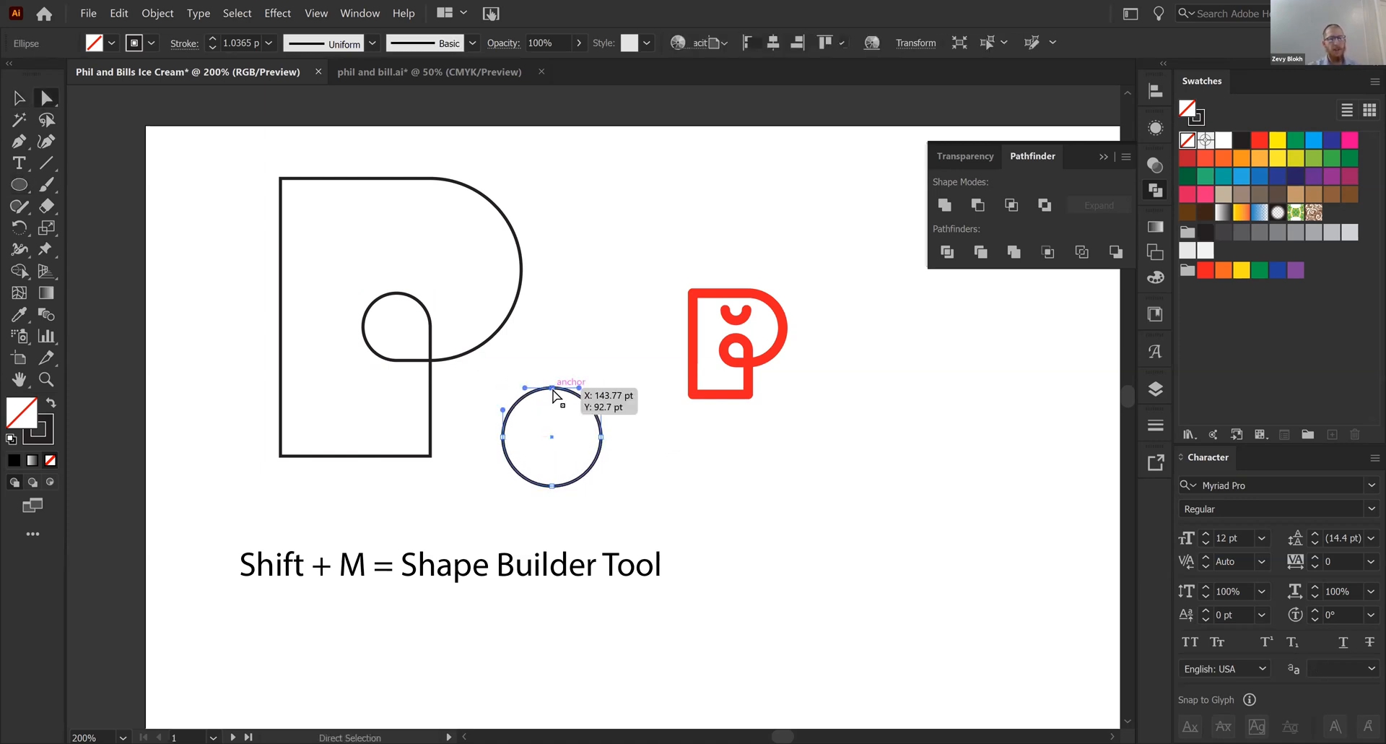
key("a")
left_click(552, 389)
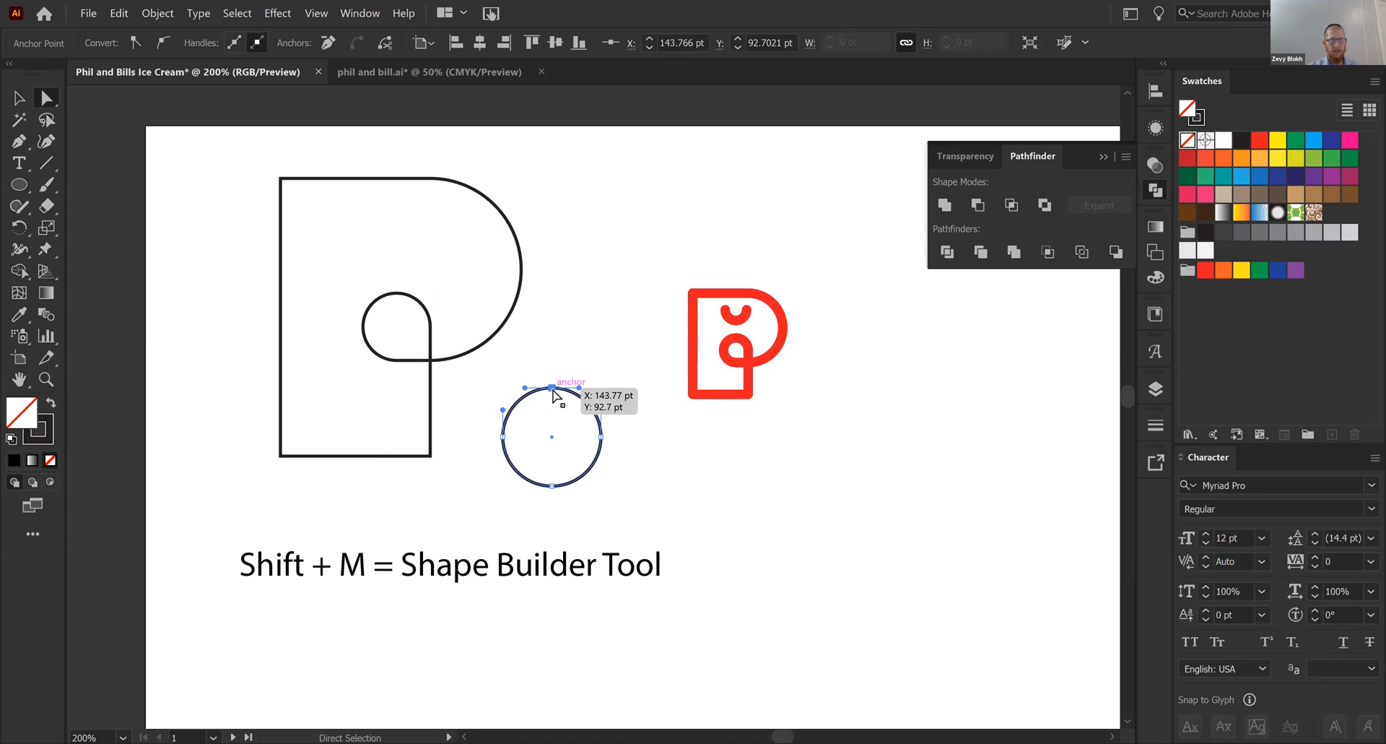
key("Delete")
- Slightly enlarge the rounded square and place the half-circle above it inside the P as a closed eye of matching width
key("v")
left_click_drag(367, 263, 357, 253)
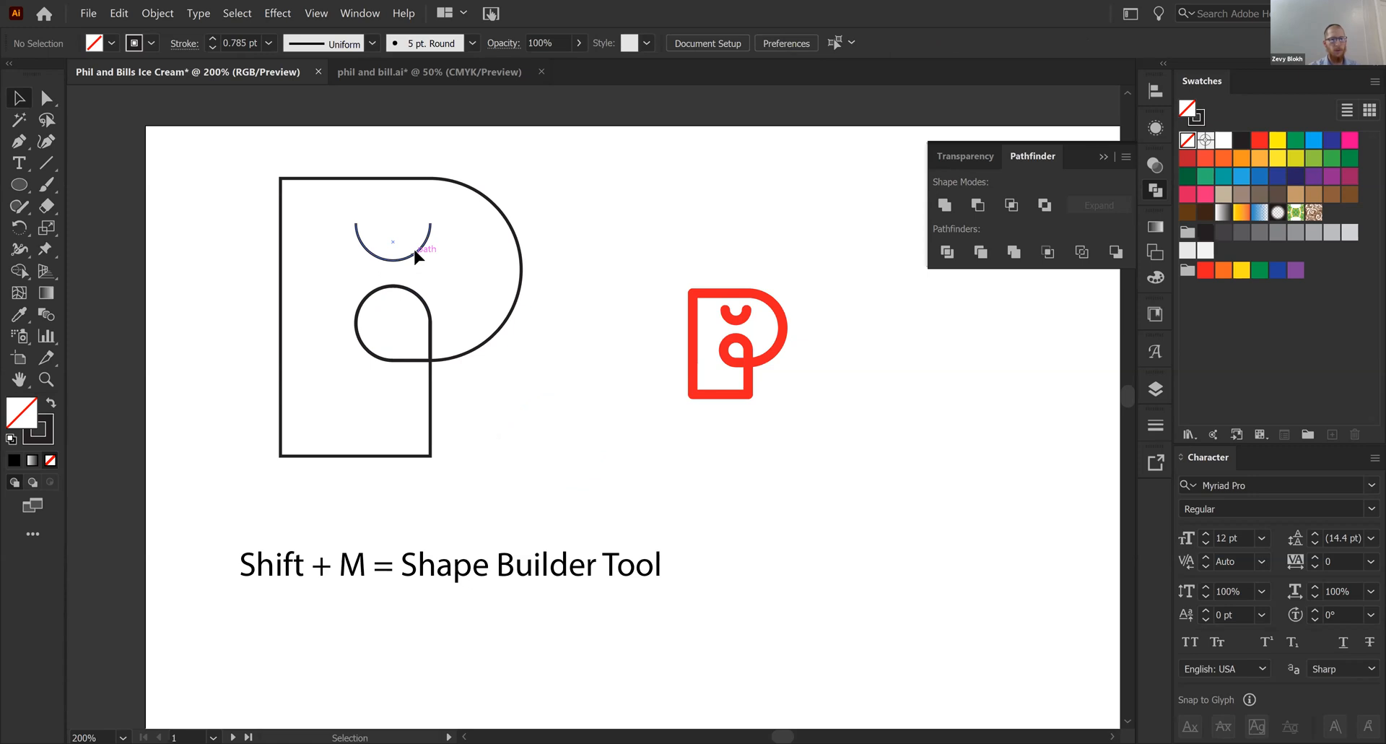
key("a")
left_click(415, 254)
- Shorten the P's stem by moving the two anchor points of its bottom edge up
left_click_drag(219, 433, 436, 469)
left_click_drag(431, 457, 428, 452)
left_click(576, 665)
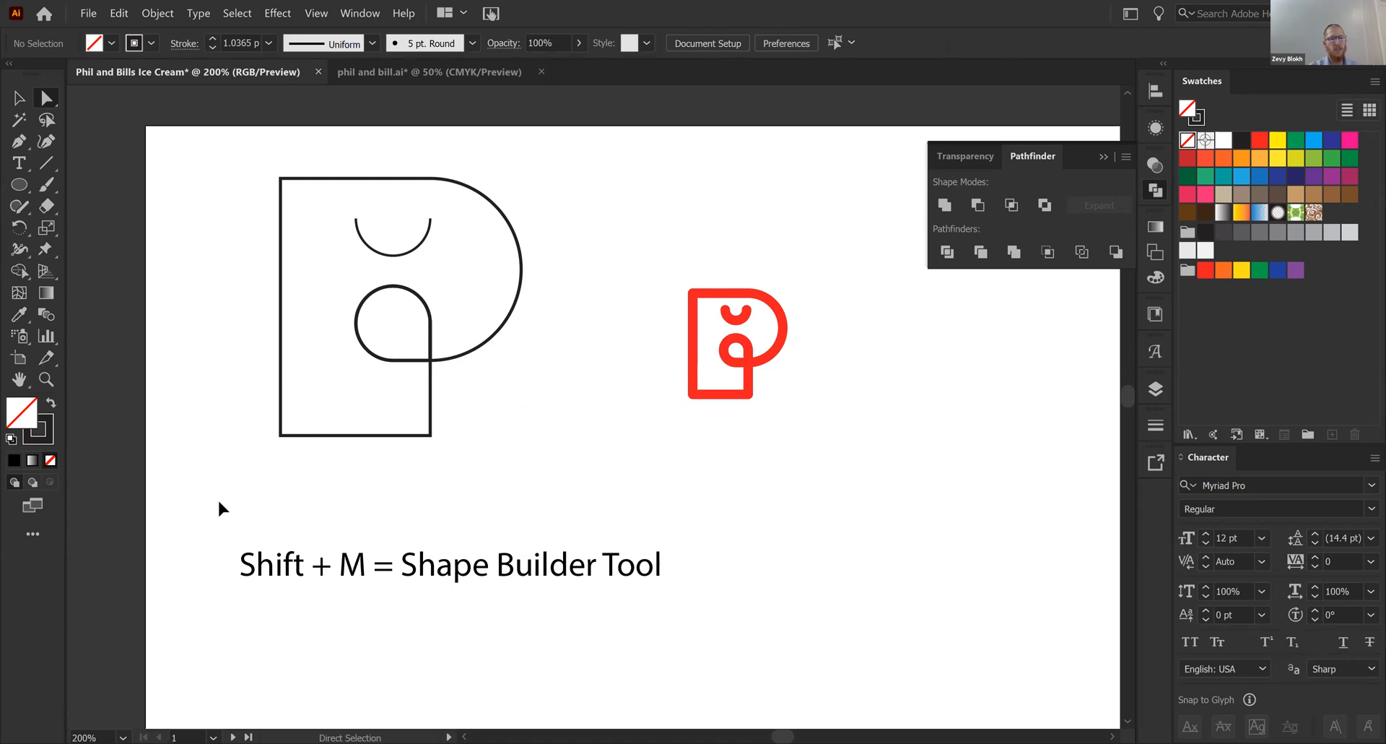
key("v")
key("ctrl+a")
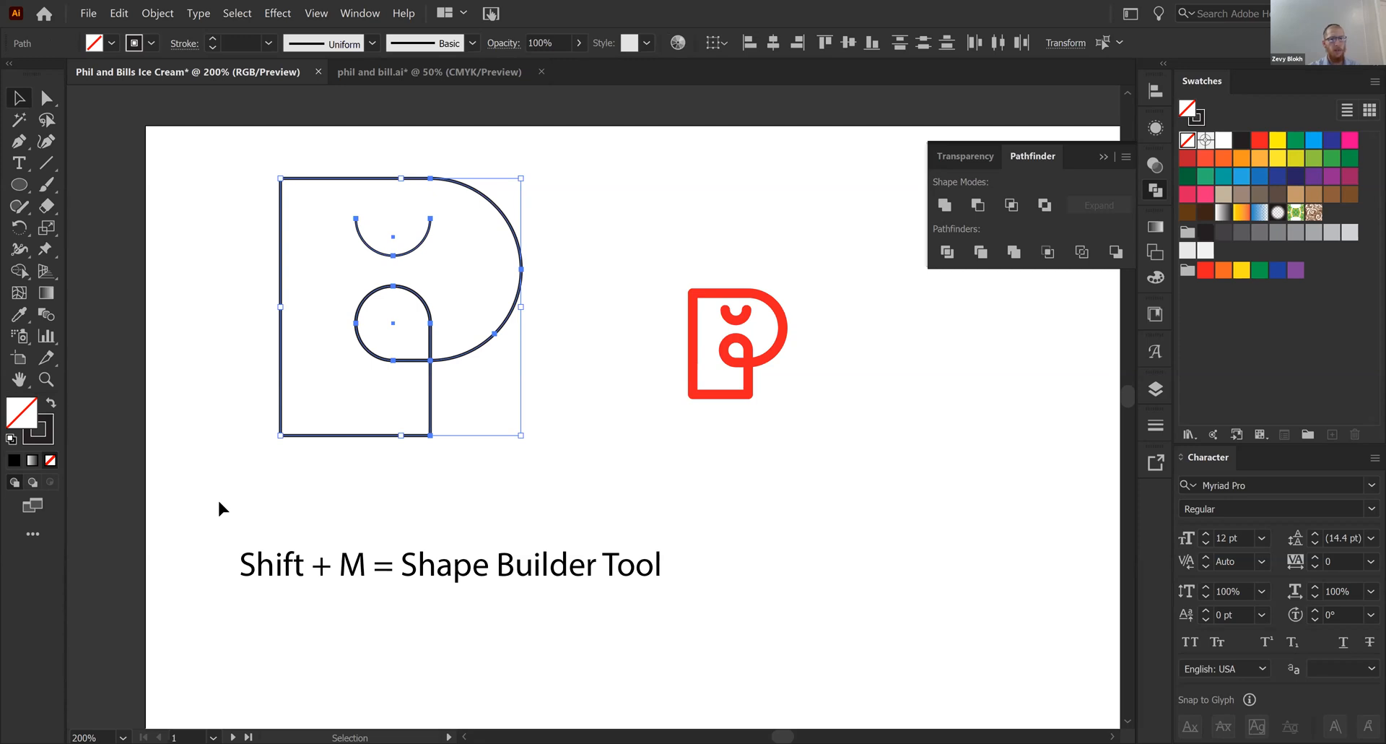
left_click(815, 593)
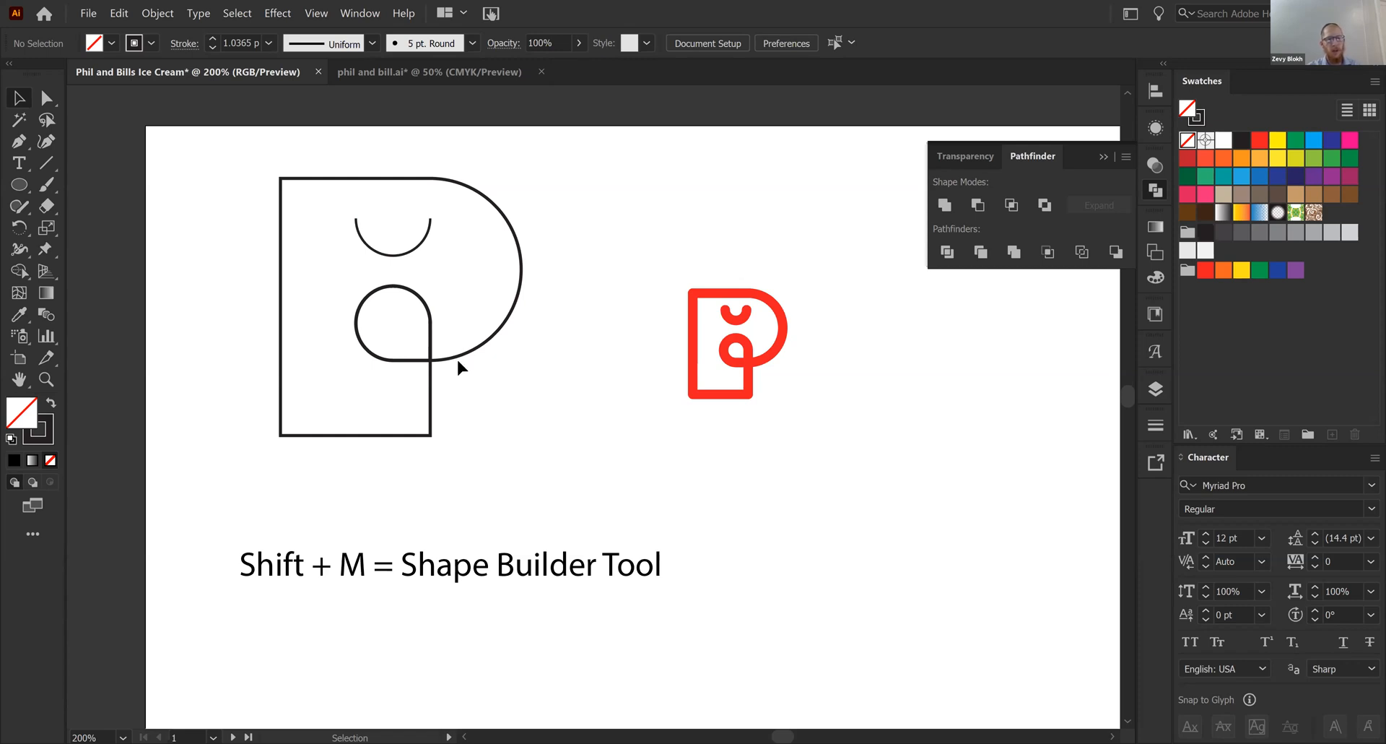
- Draw a separate square about 32.56 pt wide beside the P's stem and round all corners except the lower-right to 16.28 pt
key("m")
left_click_drag(520, 417, 615, 509)
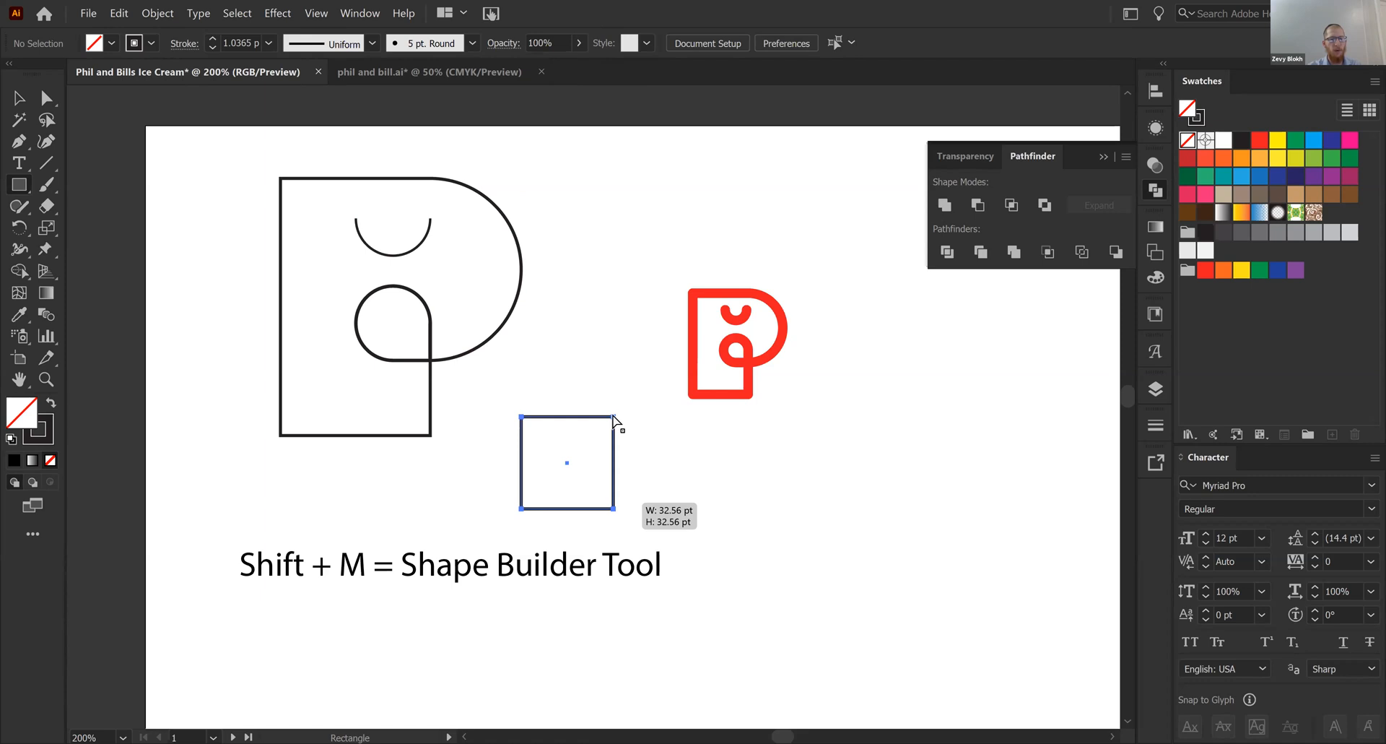
key("a")
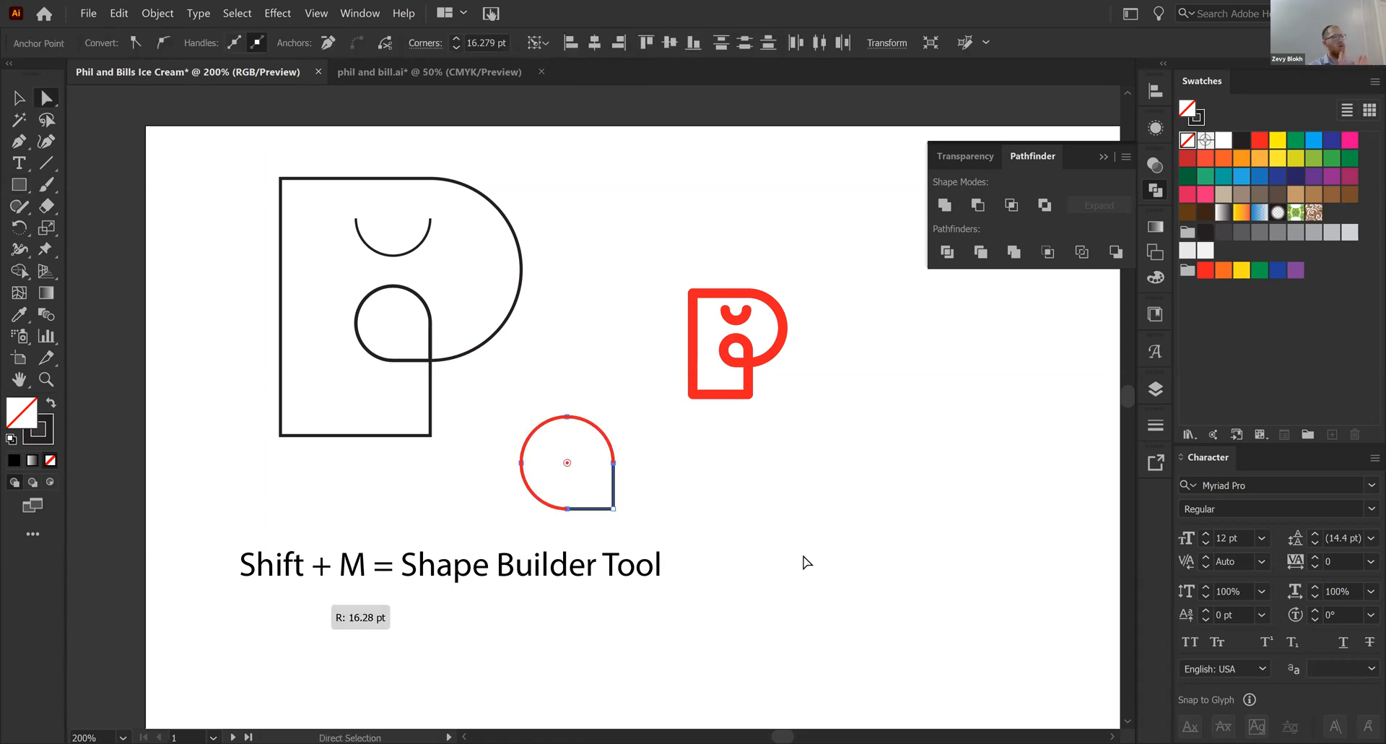
left_click(804, 561)
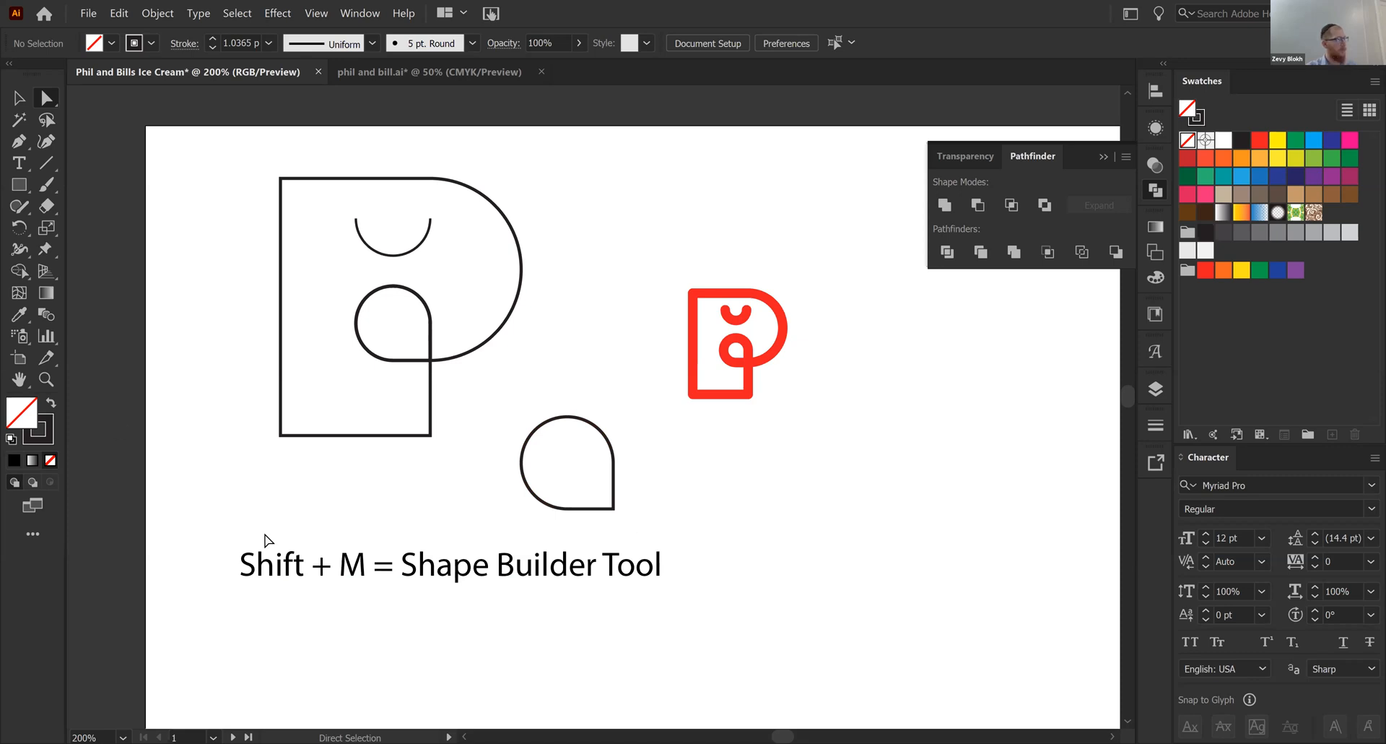
key("v")
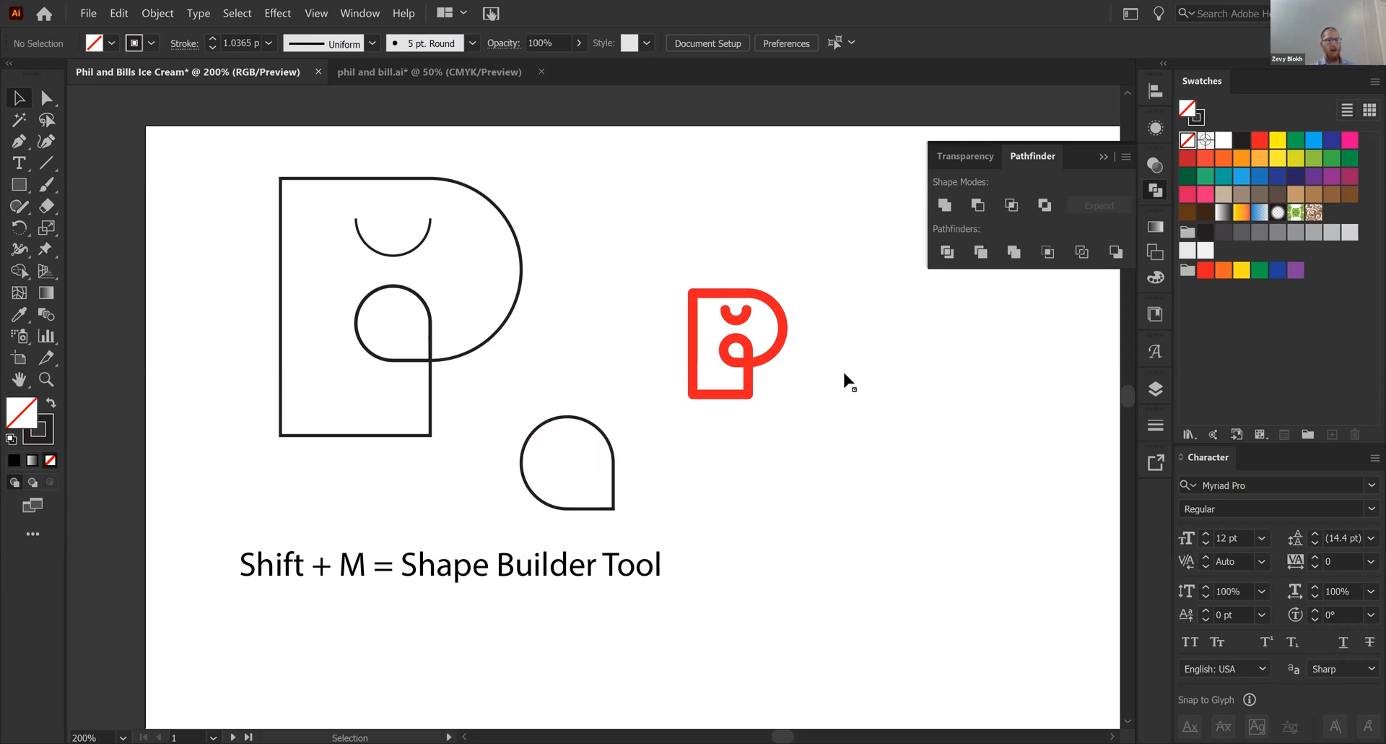
key("ctrl+z")
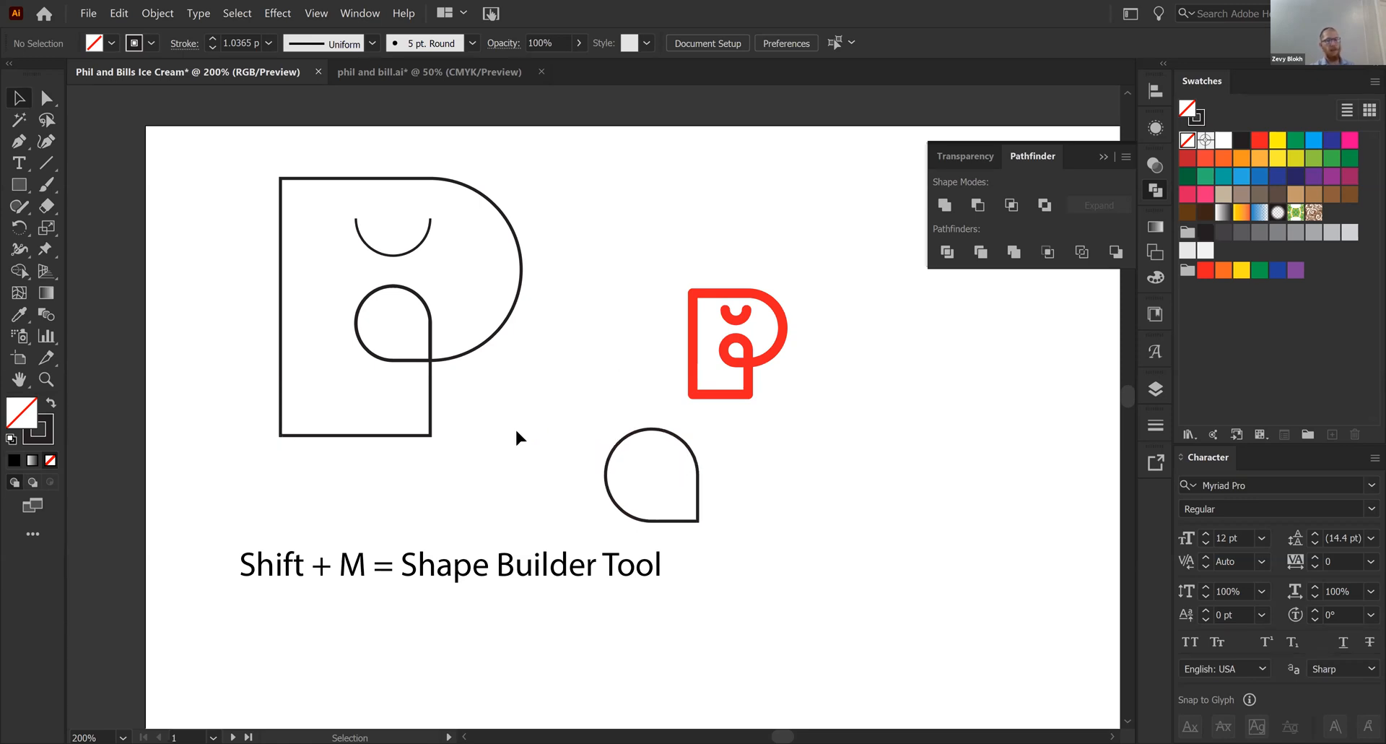
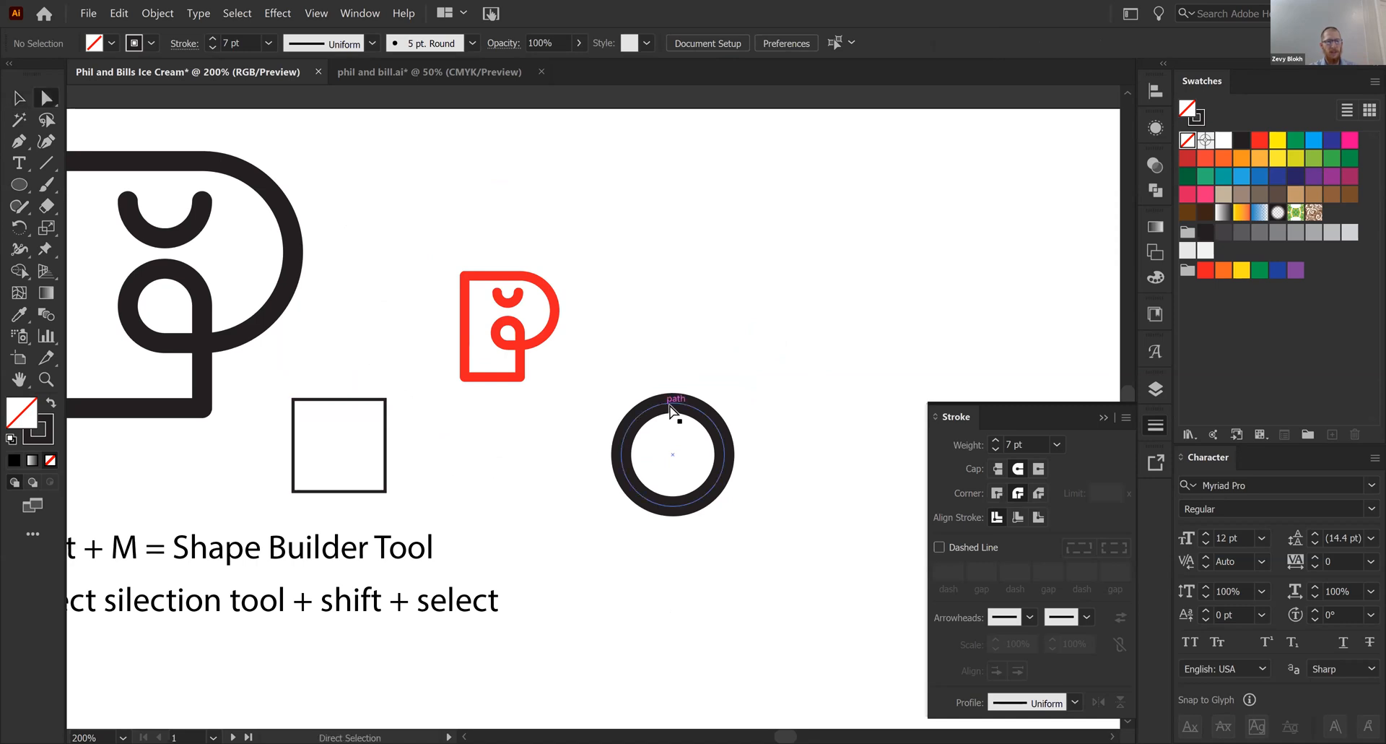
- Delete the top anchor point of the separate thick-outlined circle to leave a lower half-circle
left_click(621, 454)
left_click(724, 454)
left_click(673, 402)
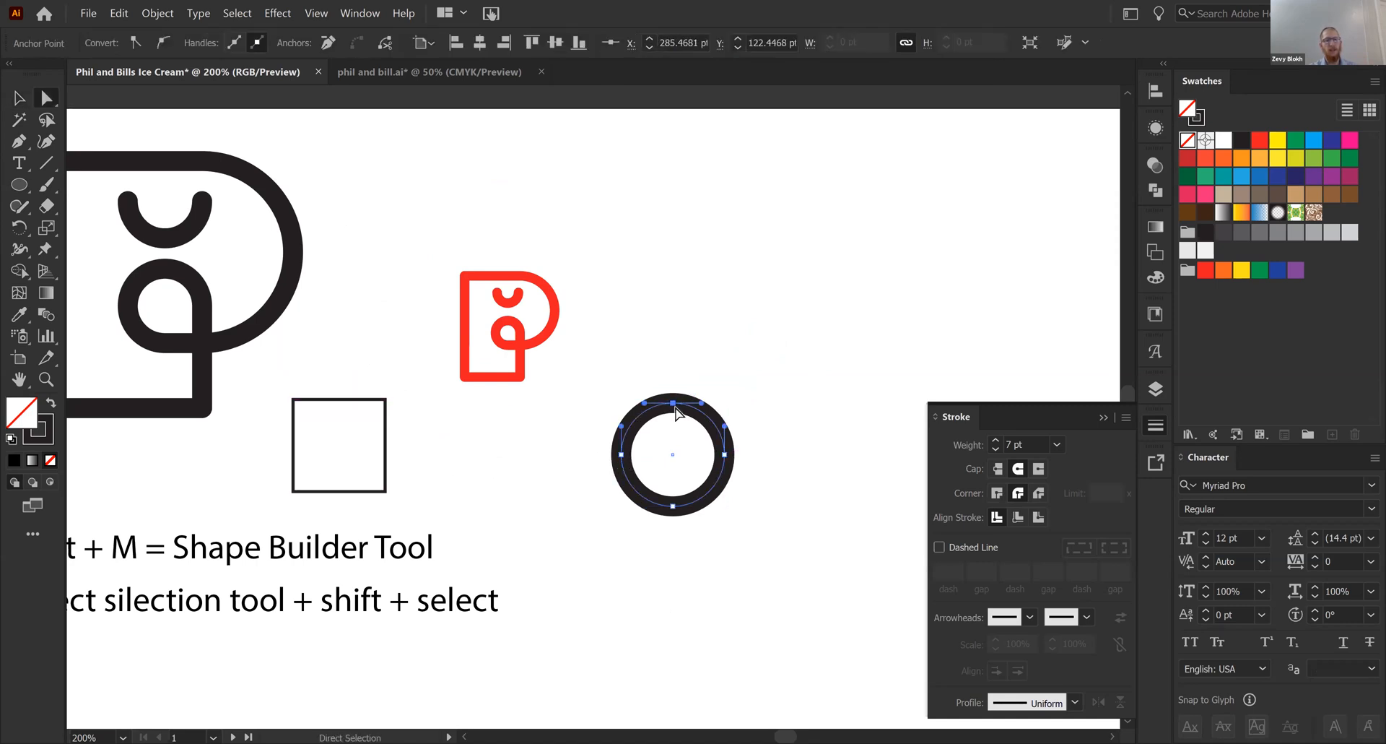
key("Delete")
key("v")
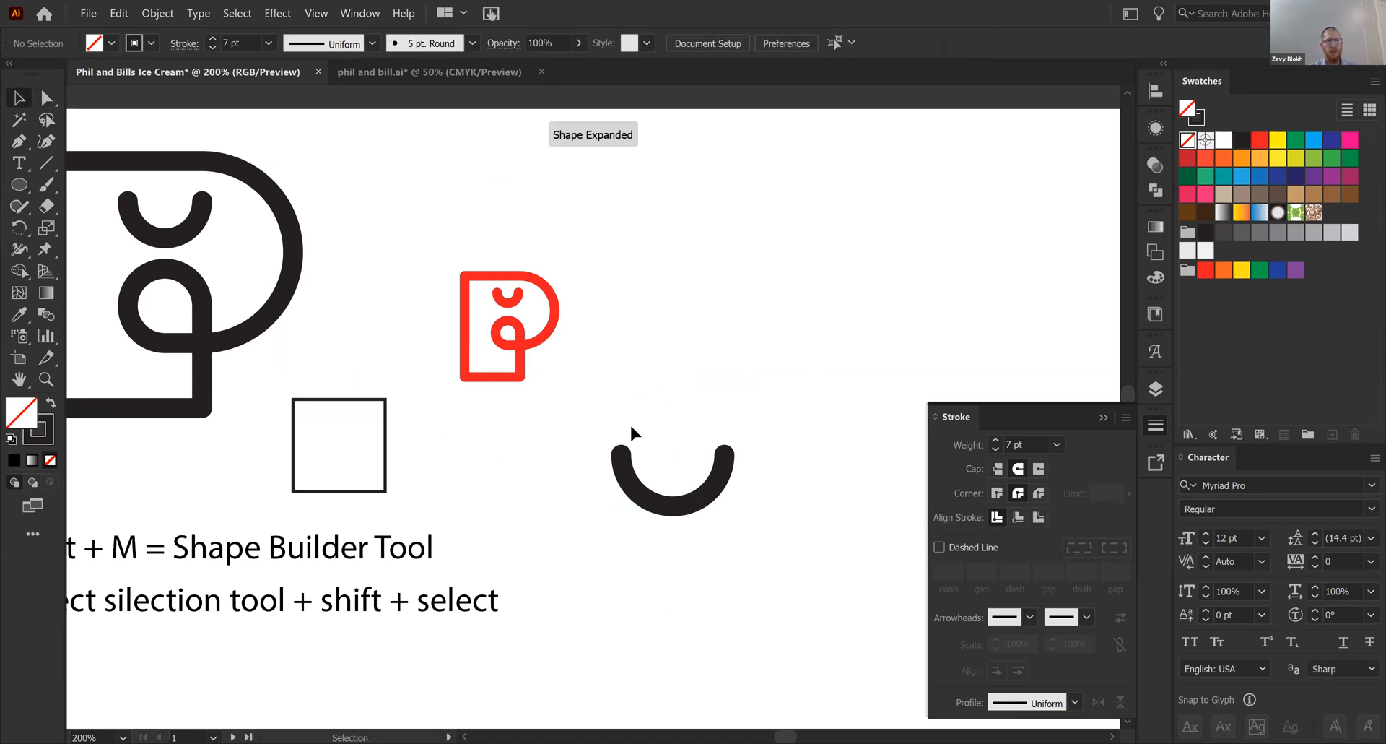
left_click_drag(578, 434, 756, 472)
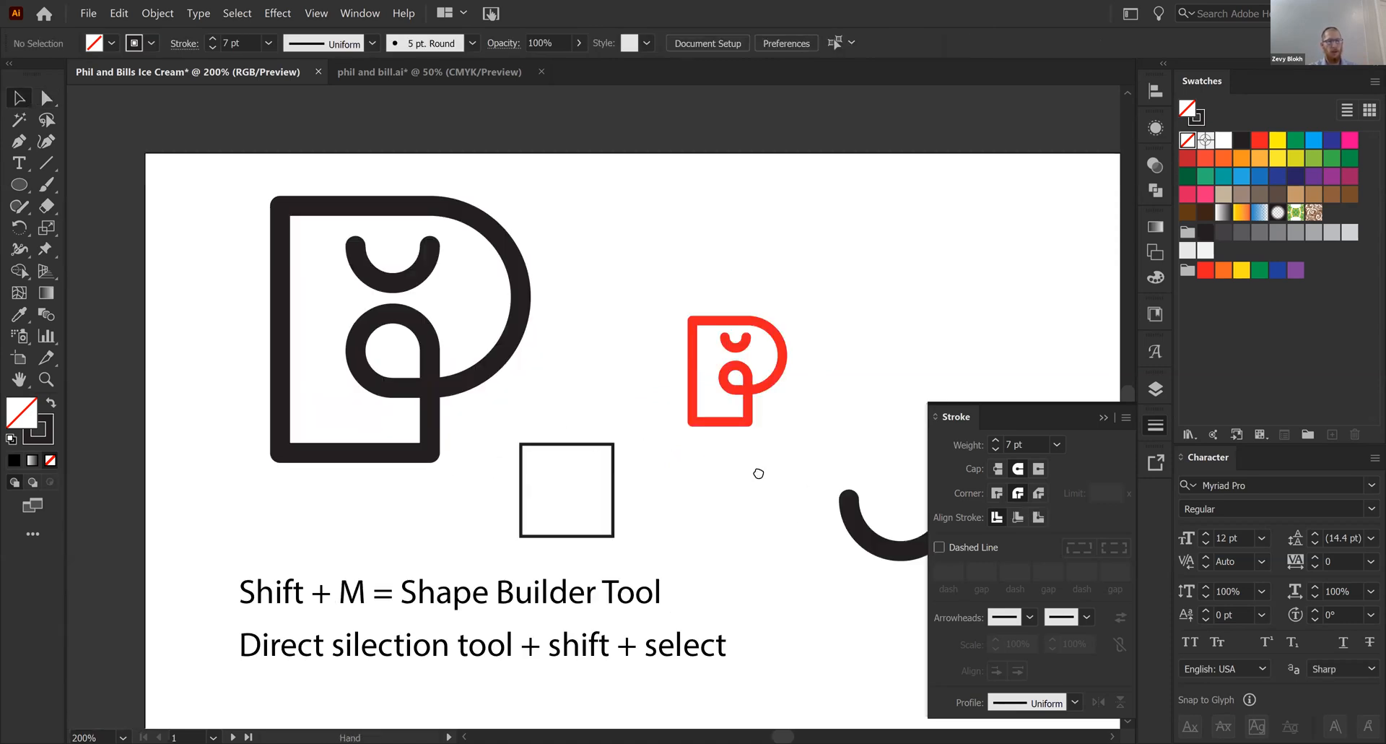
- Duplicate the whole black P face logo and place the copy to the right of the separate half-circle
left_click(564, 455)
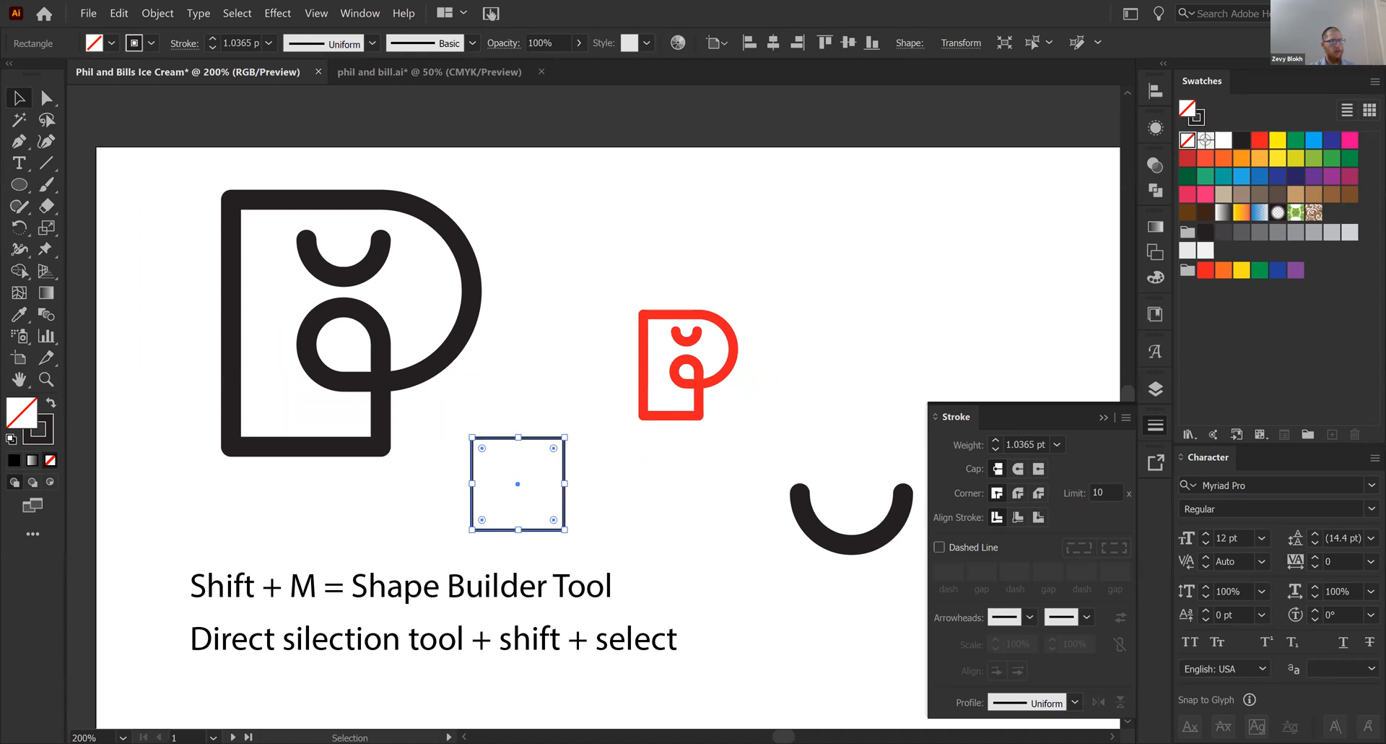
left_click(587, 448)
left_click_drag(587, 448, 601, 456)
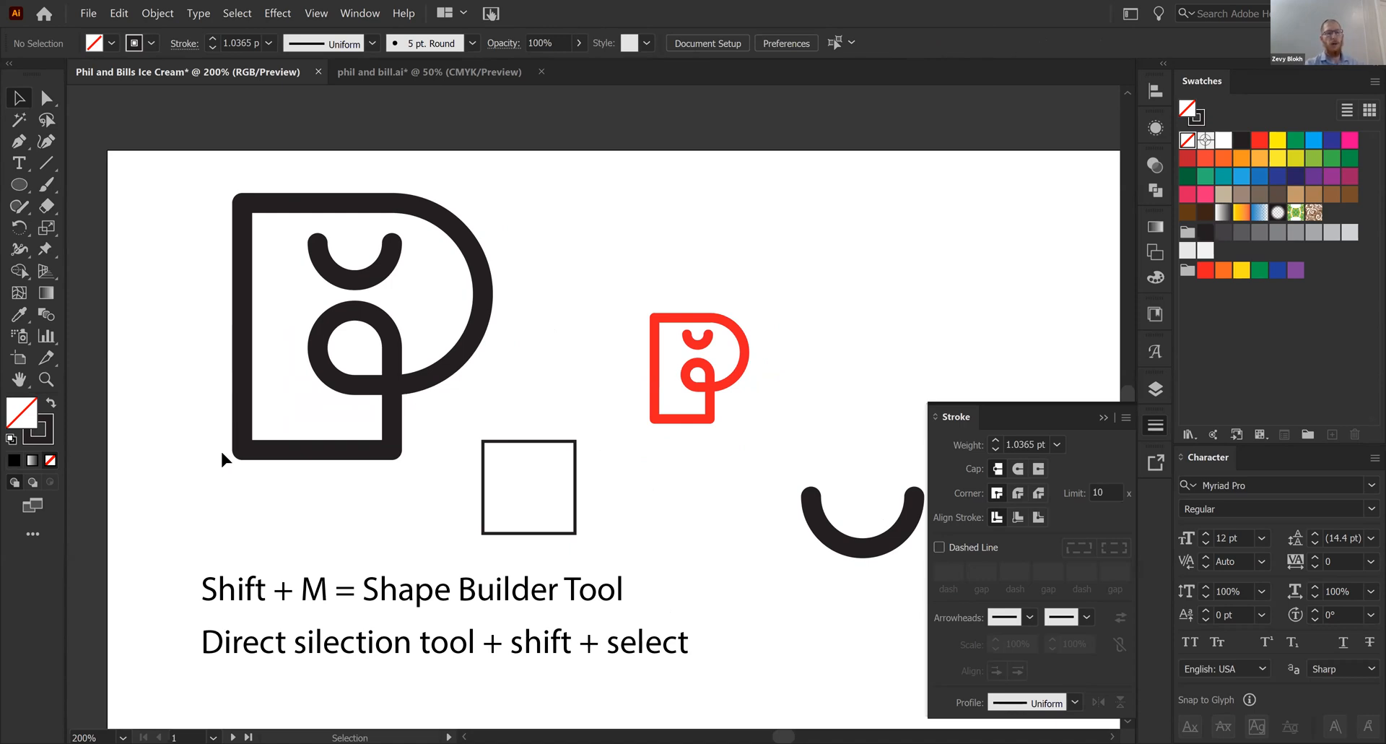
mouse_move(172, 179)
left_mouse_down()
mouse_move(416, 445)
mouse_move(361, 462)
left_mouse_up()
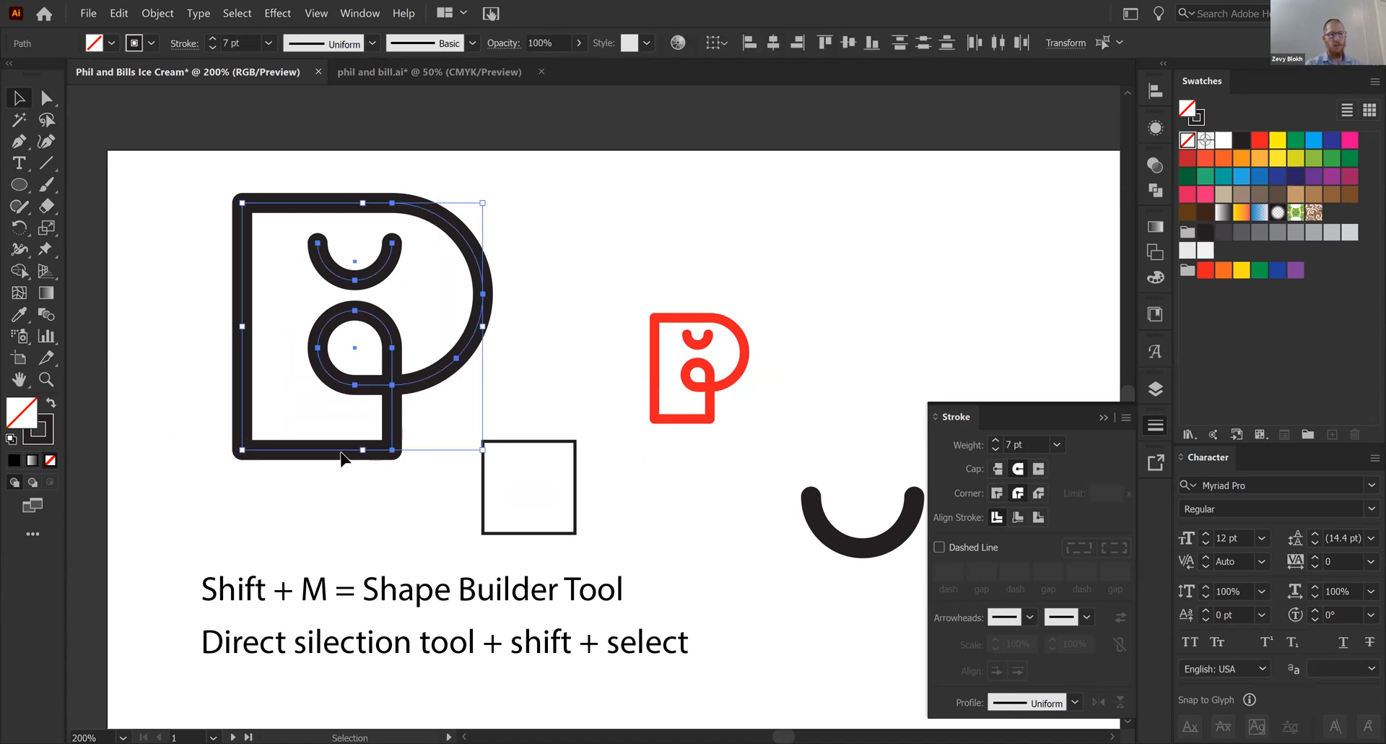
left_click_drag(754, 466, 853, 469)
left_click_drag(607, 447, 442, 437)
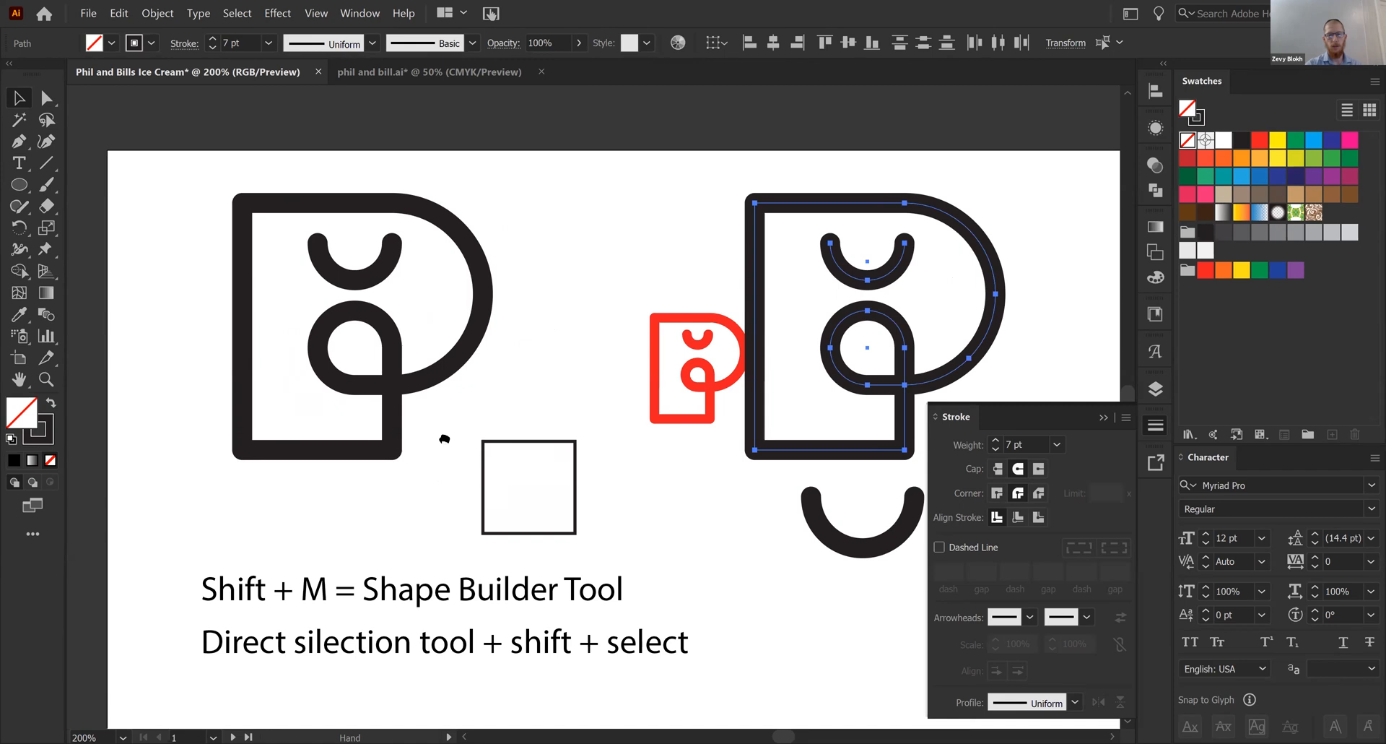
left_click_drag(738, 340, 850, 346)
left_click_drag(833, 365, 708, 386)
left_click(810, 480)
left_click_drag(810, 472, 707, 478)
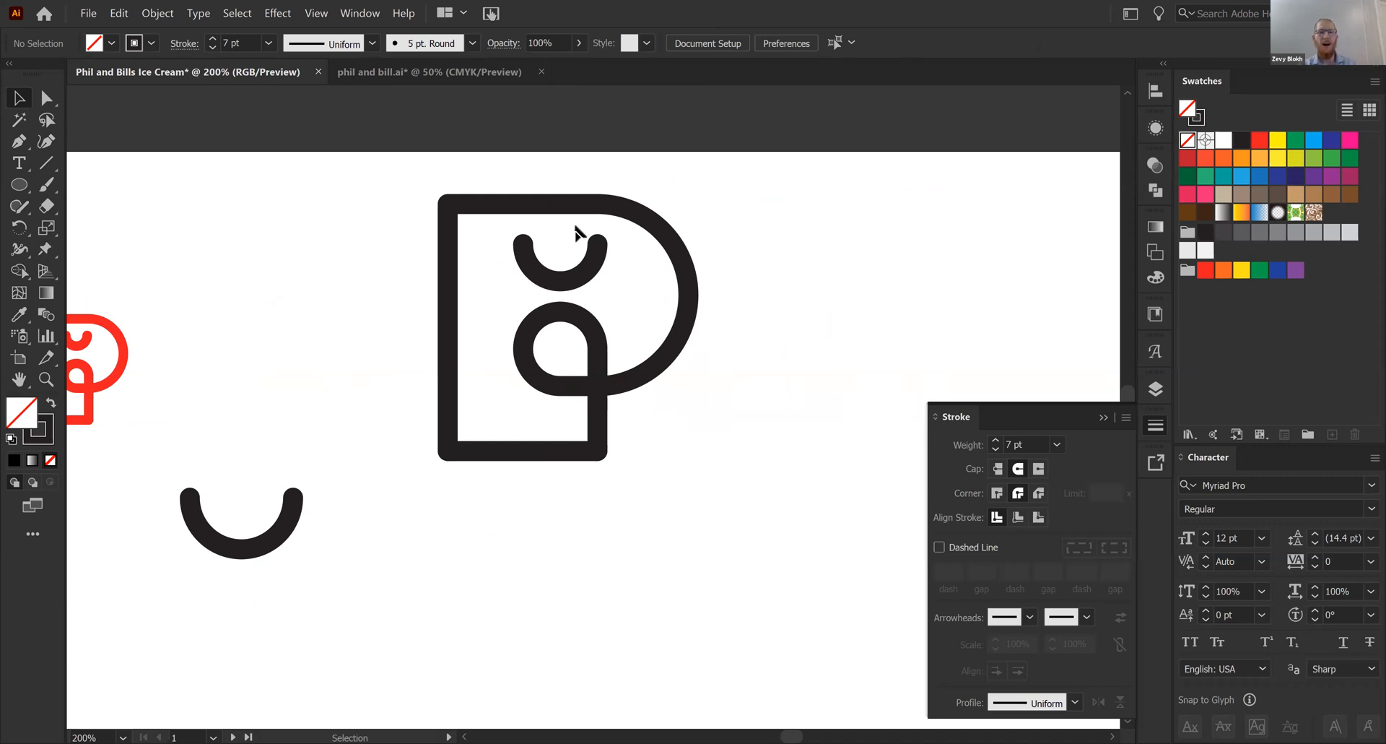
left_click_drag(584, 274, 582, 275)
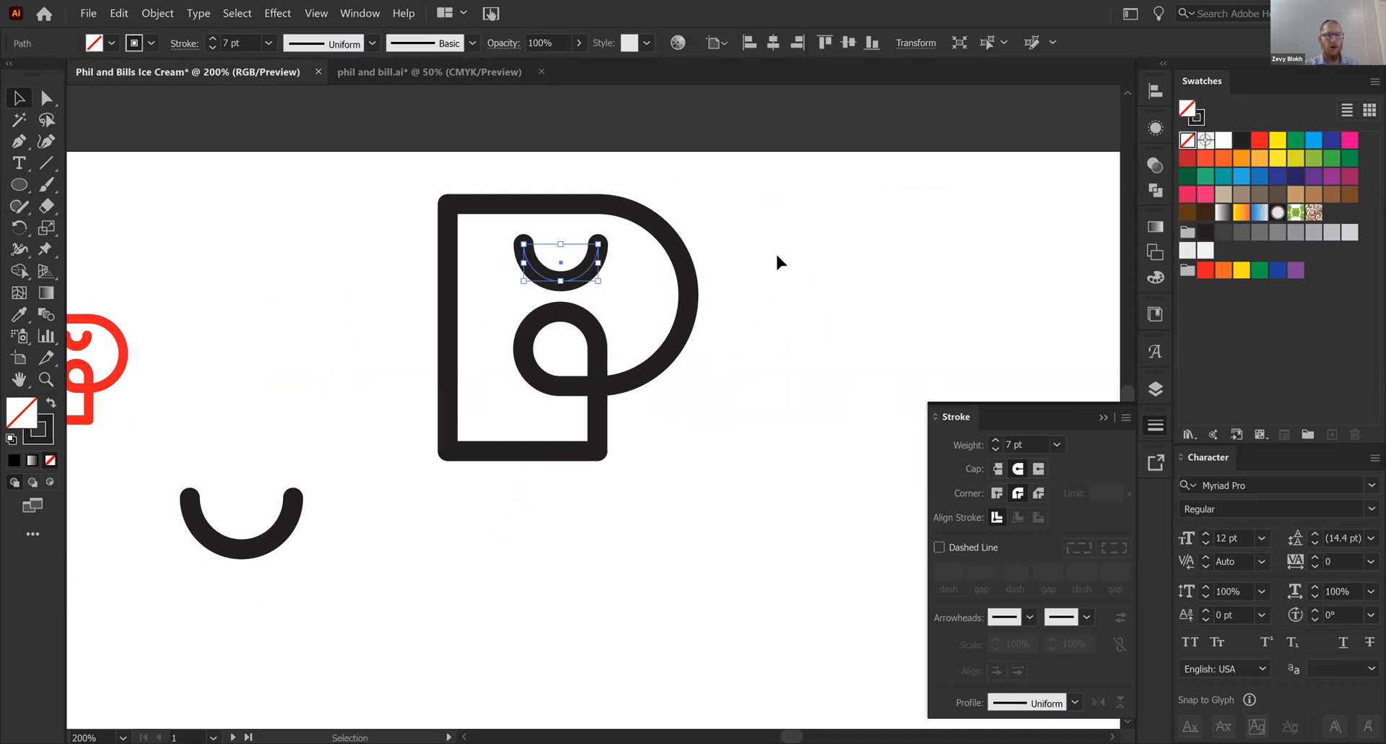
left_click(775, 251)
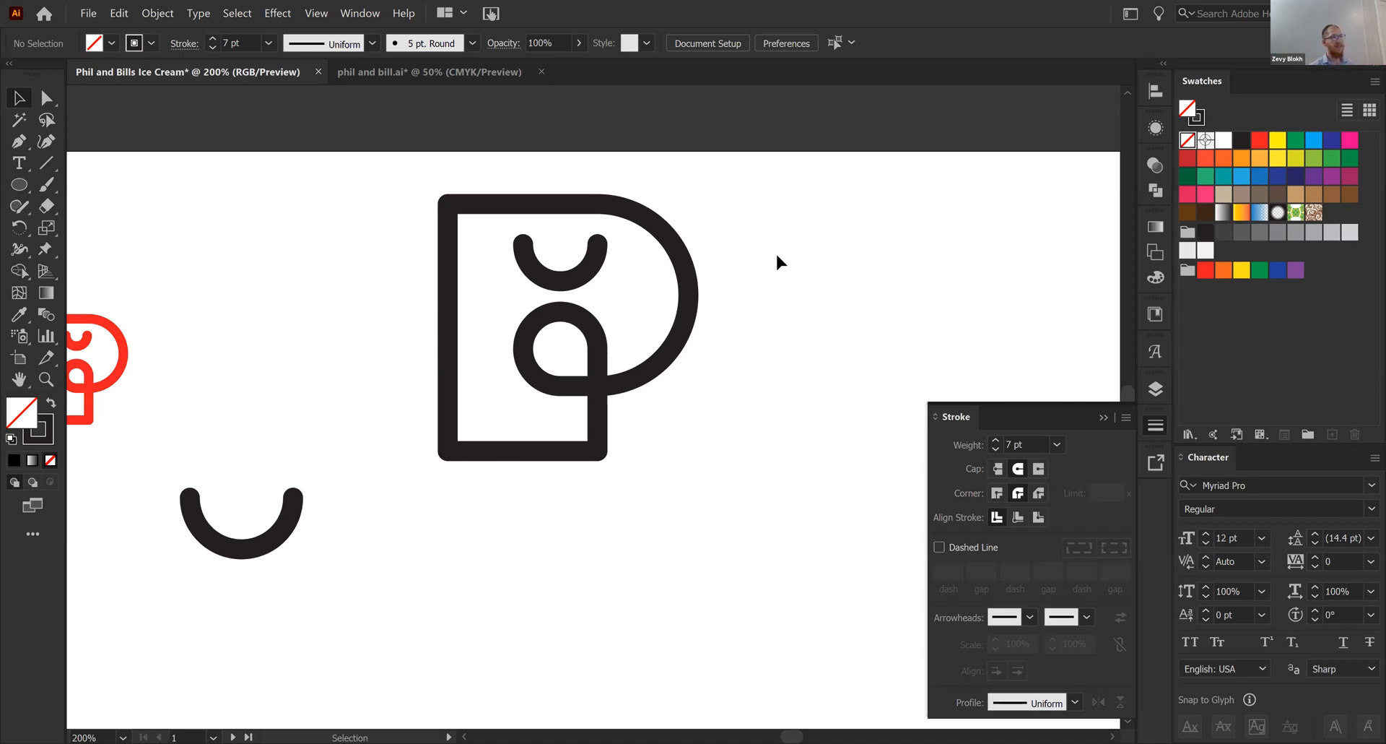
- Convert all strokes of the copied P logo to filled shapes with Outline Stroke
left_click_drag(754, 159, 417, 517)
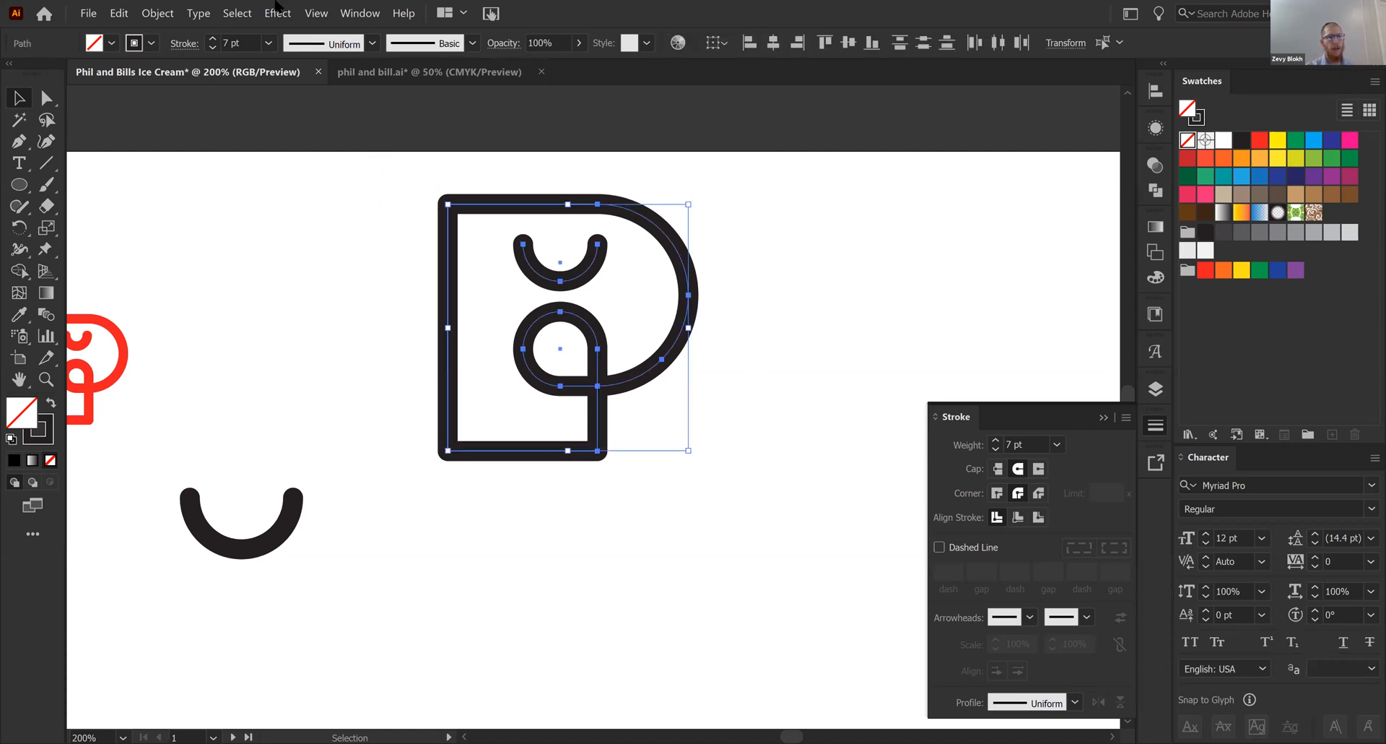
left_click(164, 14)
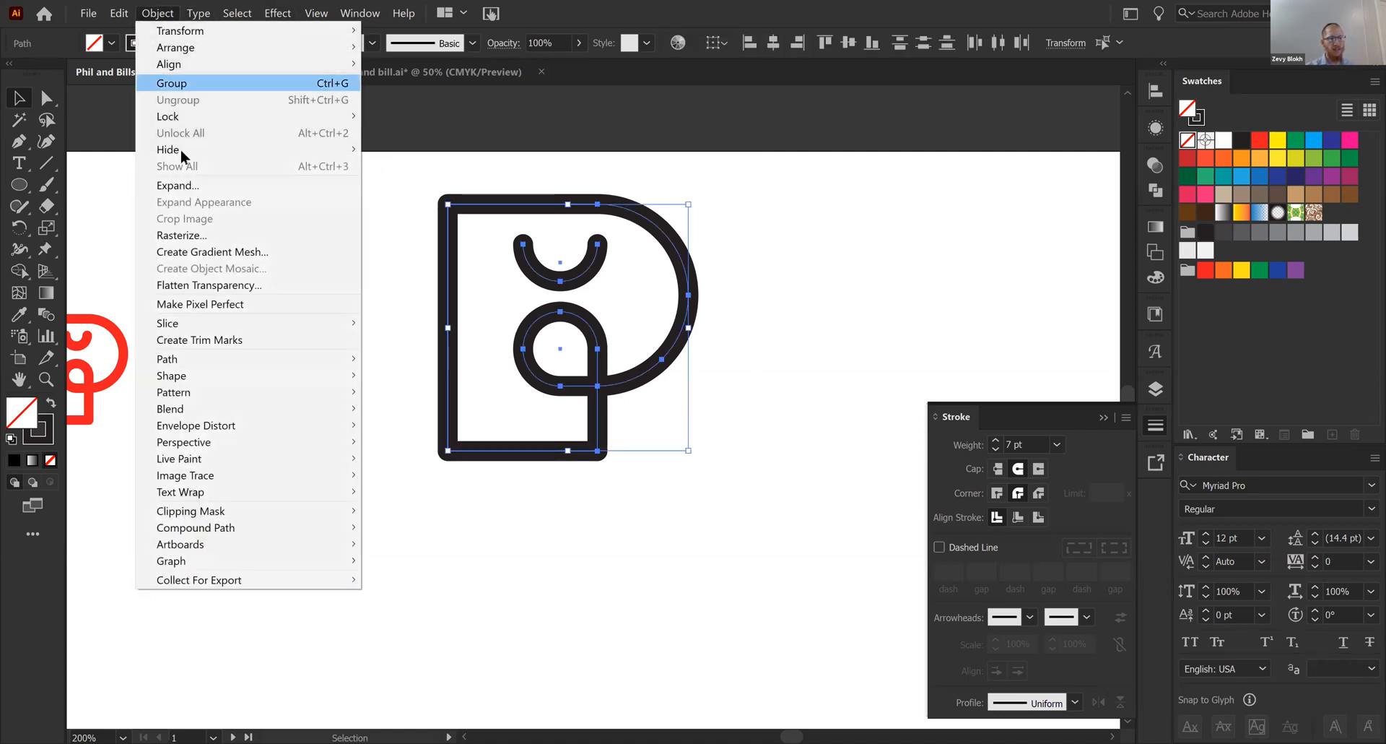
mouse_move(325, 369)
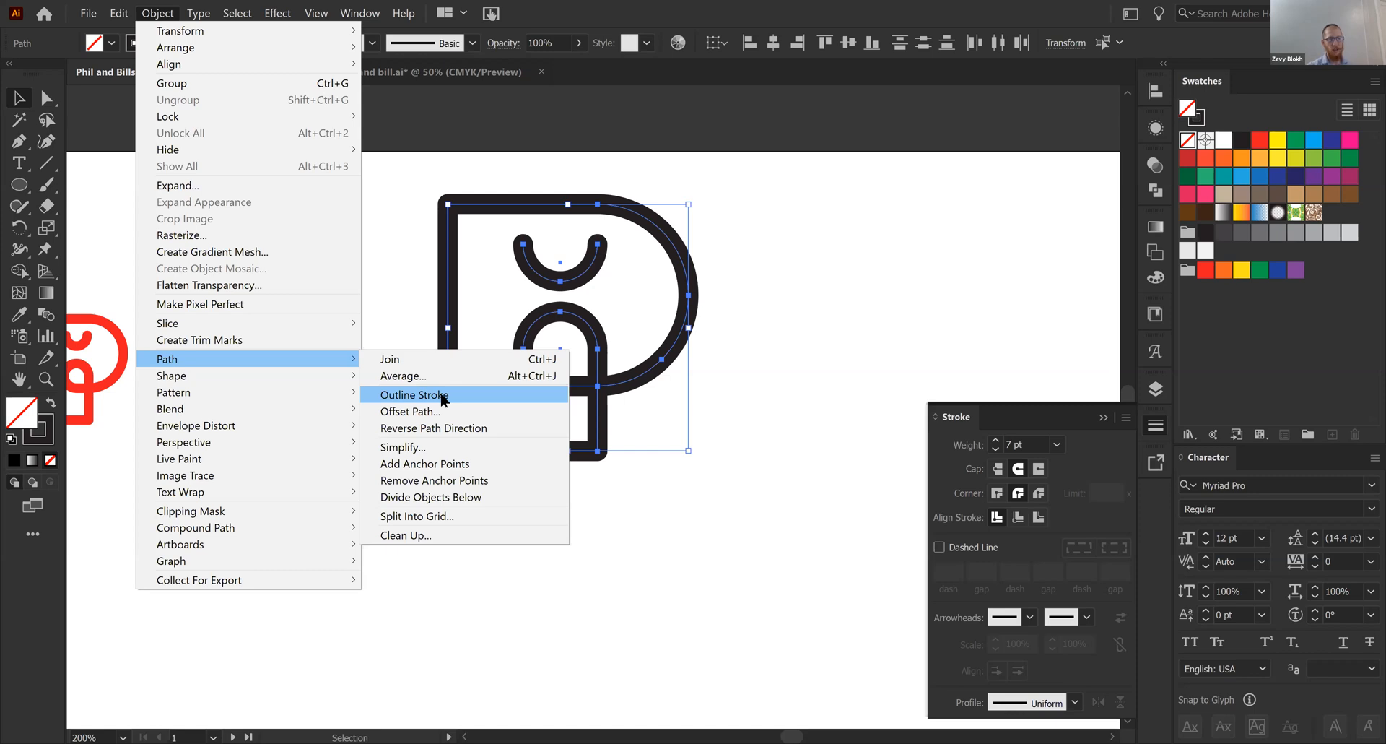
left_click(443, 396)
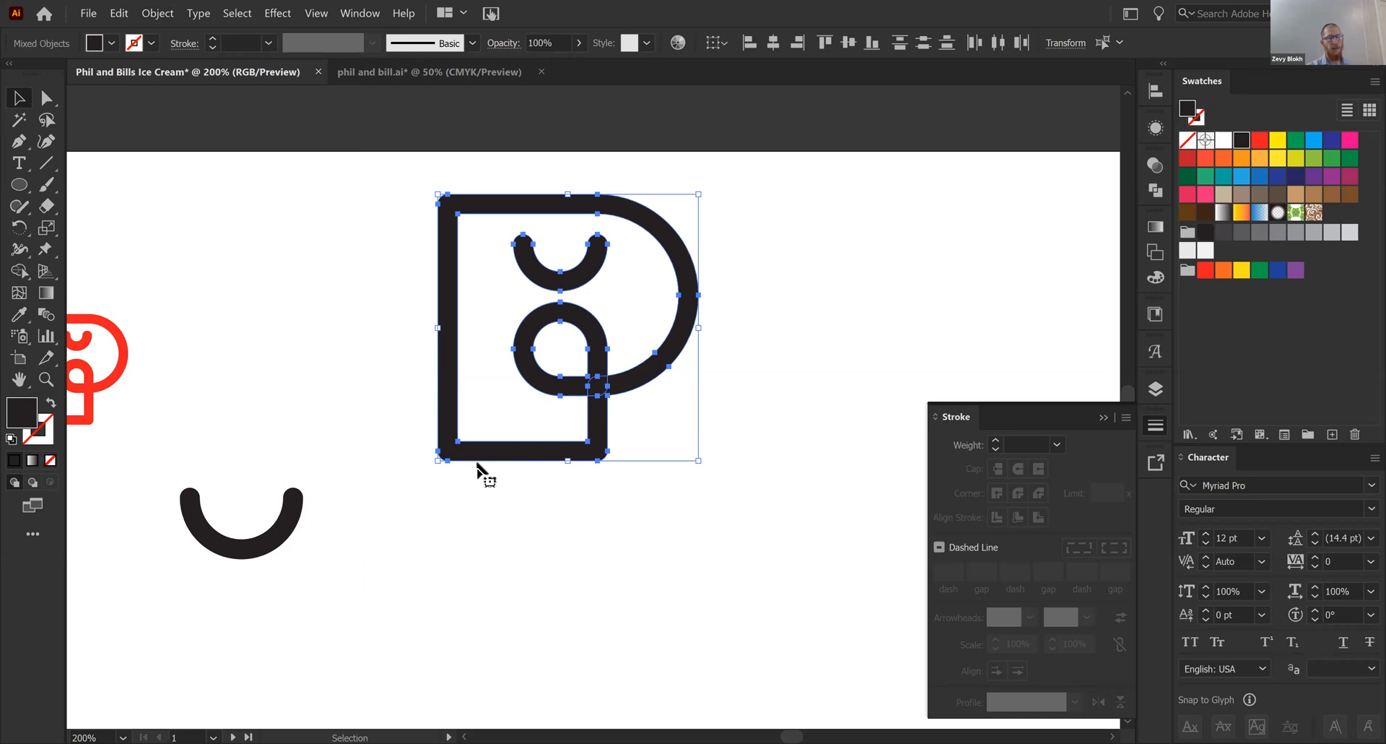
key("ctrl+plus")
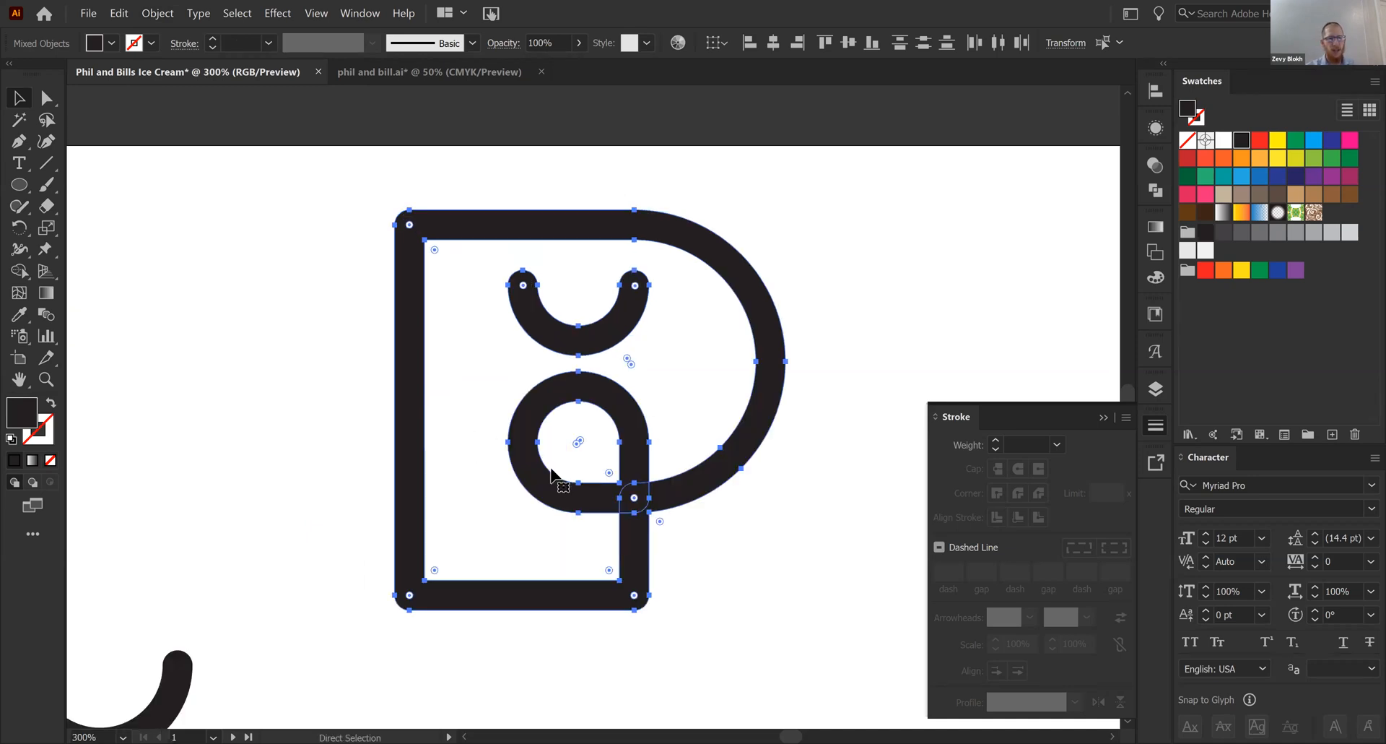
left_click_drag(561, 480, 504, 447)
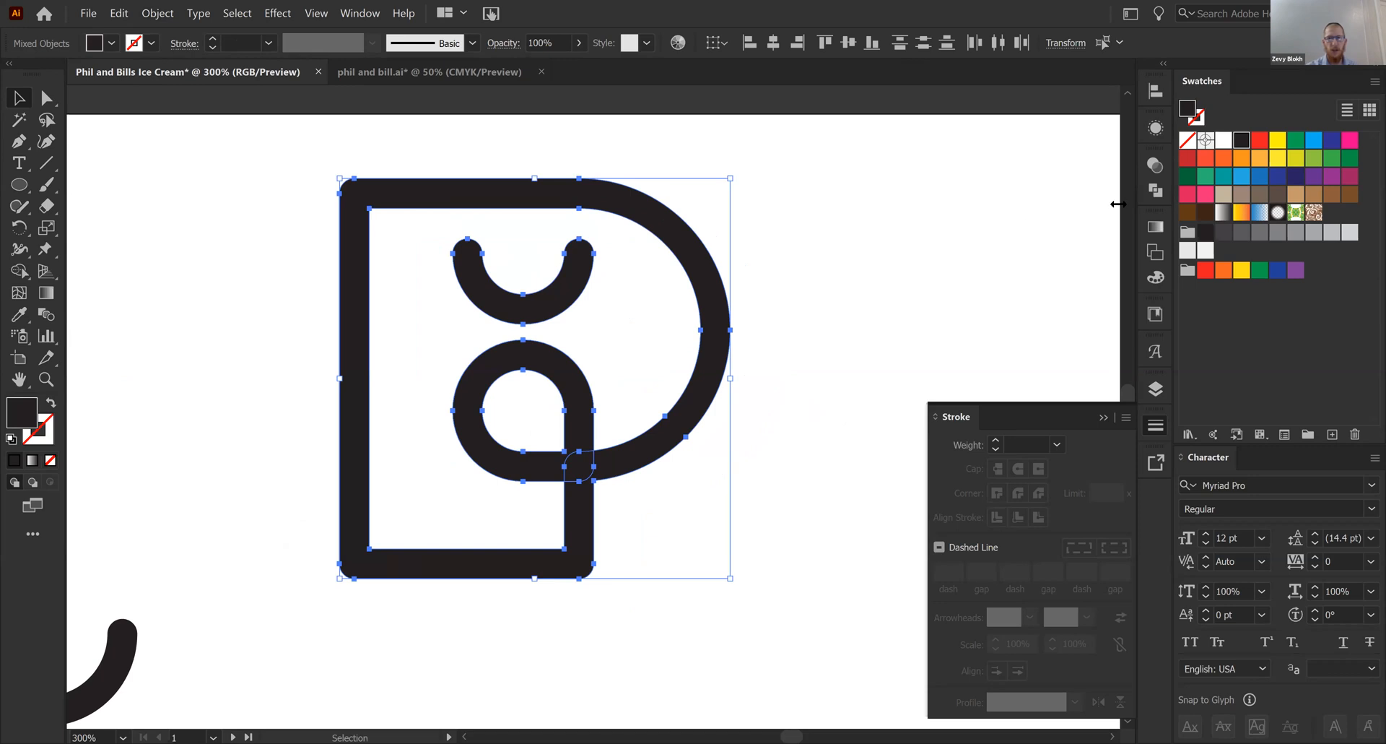
- Duplicate the outlined P logo and place the copy to its right on the same artboard
key("a")
key("ctrl+minus")
left_click_drag(613, 158, 593, 146)
key("v")
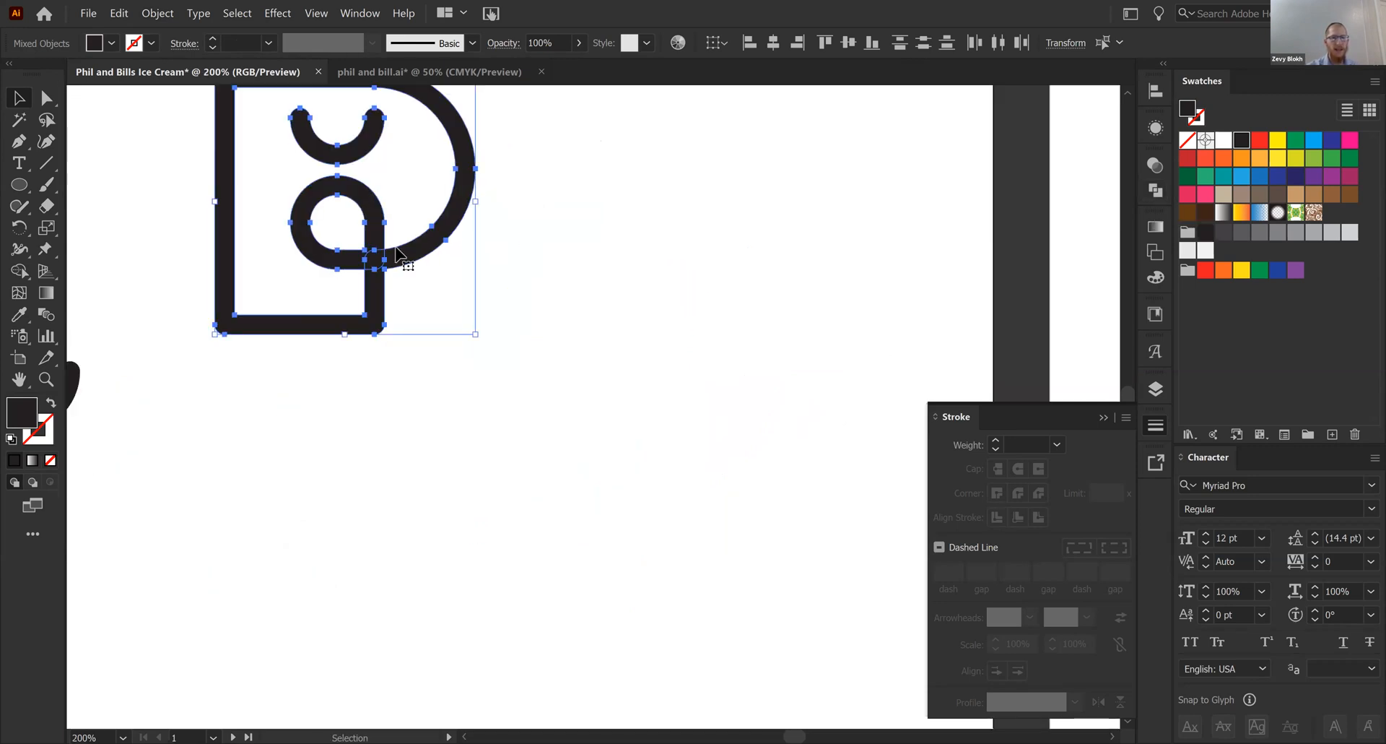
left_click_drag(392, 261, 801, 271, "alt+shift")
left_click_drag(767, 274, 636, 405)
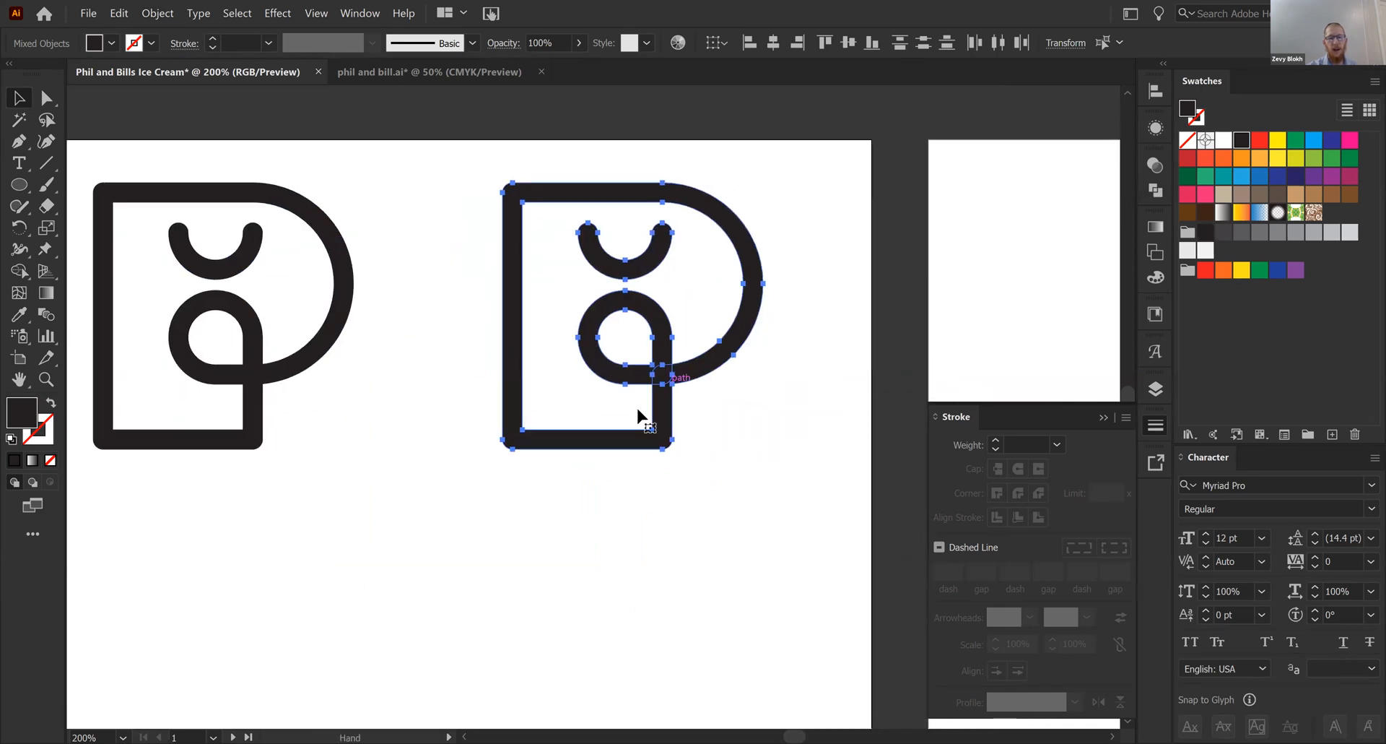
- Merge the overlapping shapes of the rightmost P logo with the Pathfinder's Unite operation
key("ctrl+plus")
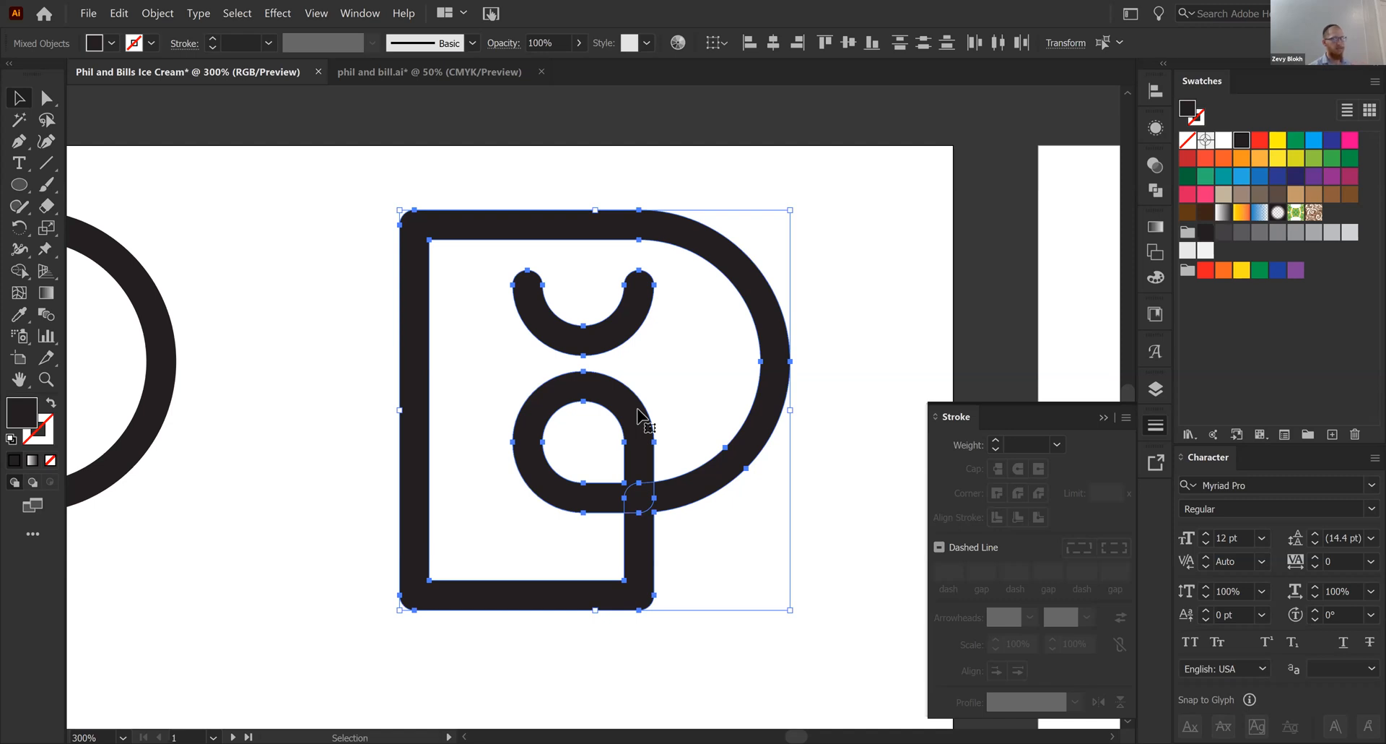
left_click(1156, 189)
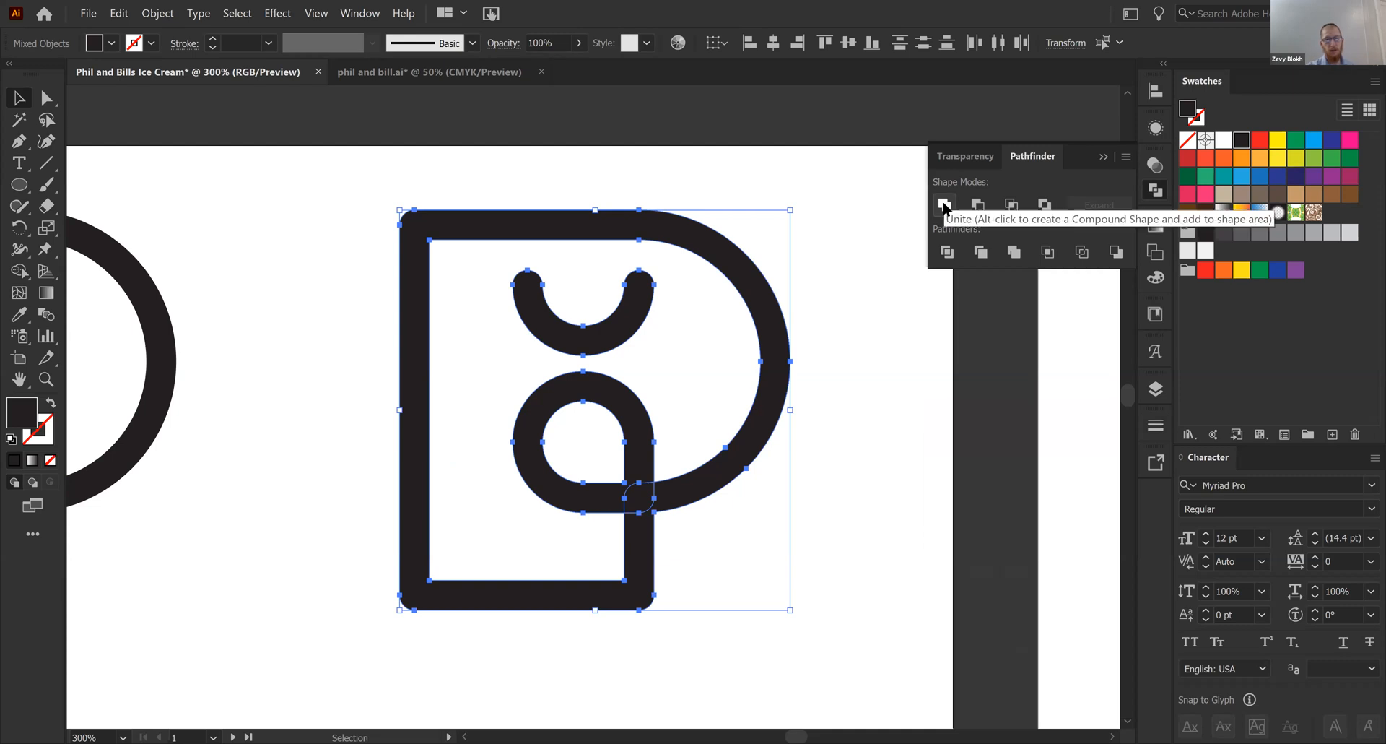
left_click(943, 207)
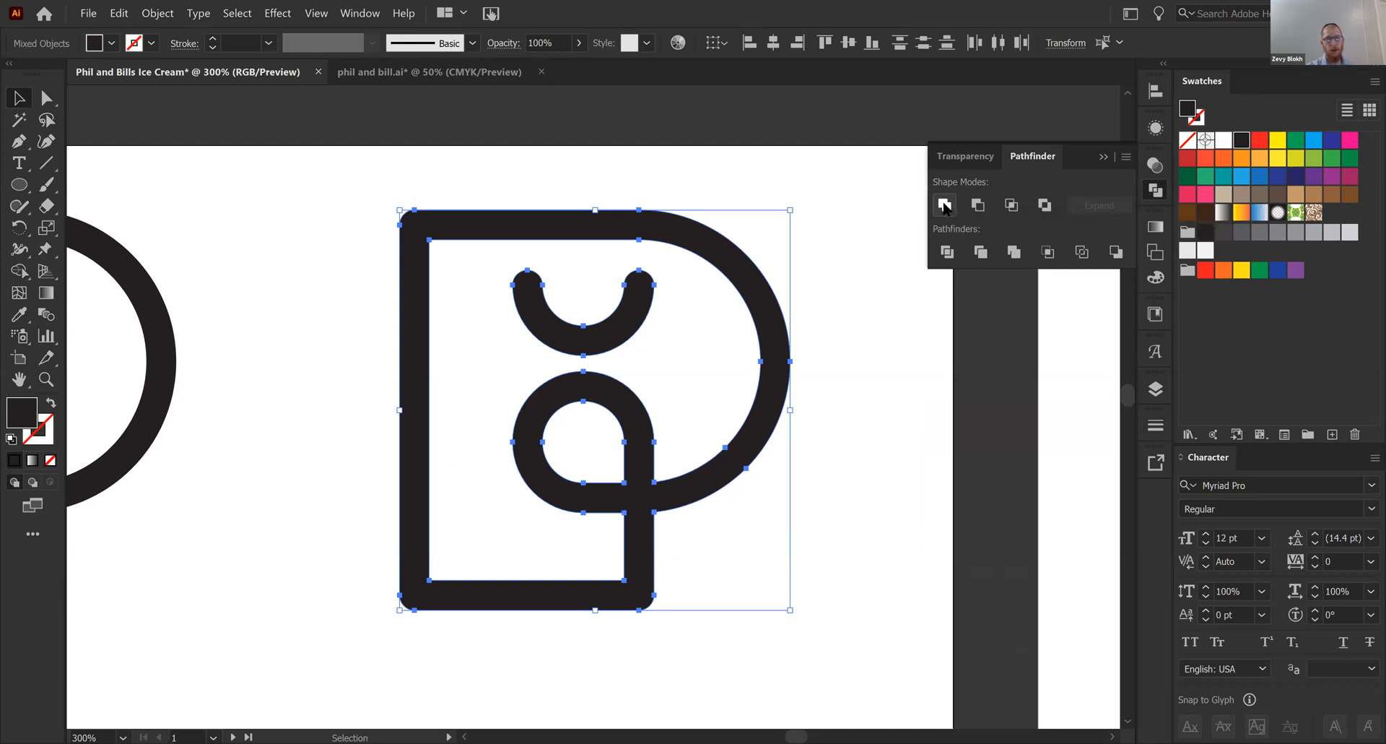
left_click(873, 474)
- Move the united P logo slightly up as one object and fill it with red
left_click_drag(675, 492, 675, 450)
mouse_move(640, 393)
left_mouse_down()
mouse_move(658, 379)
mouse_move(657, 404)
left_mouse_up()
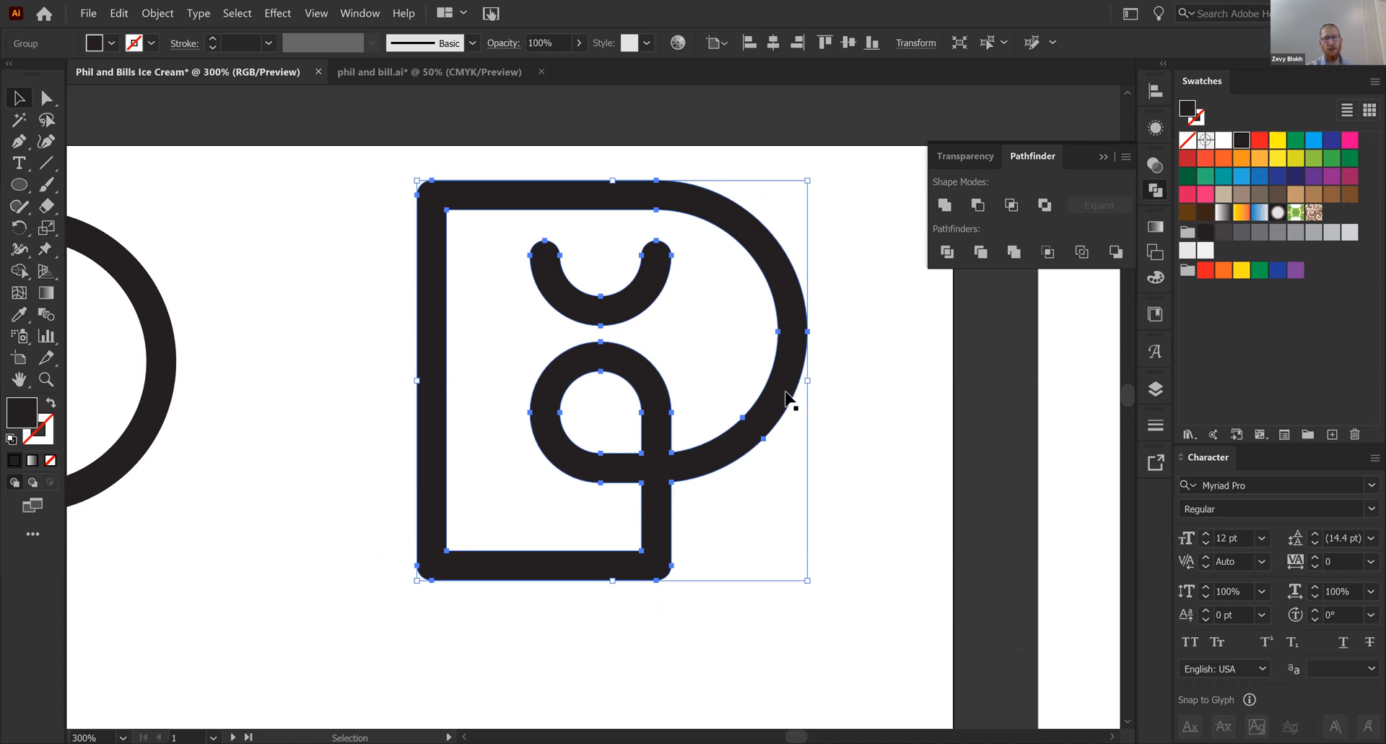
left_click(1261, 146)
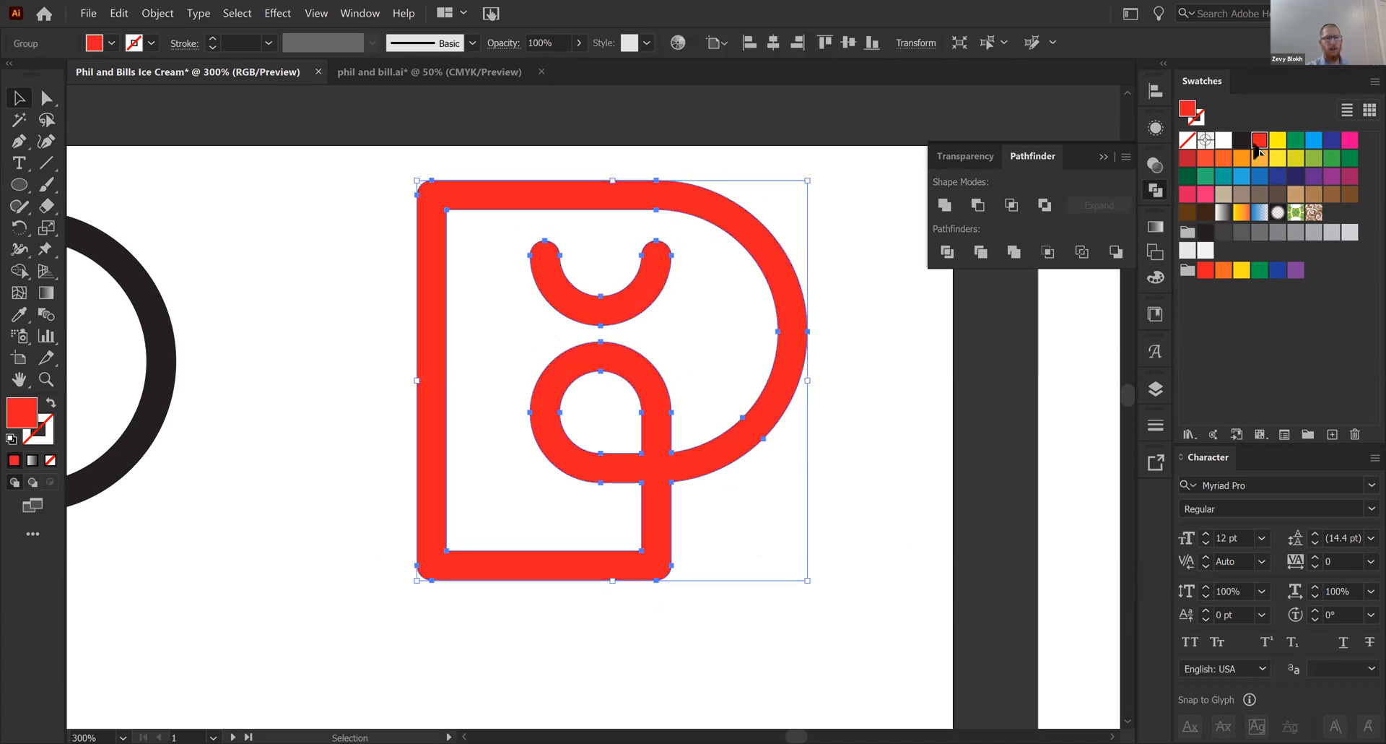
left_click(899, 502)
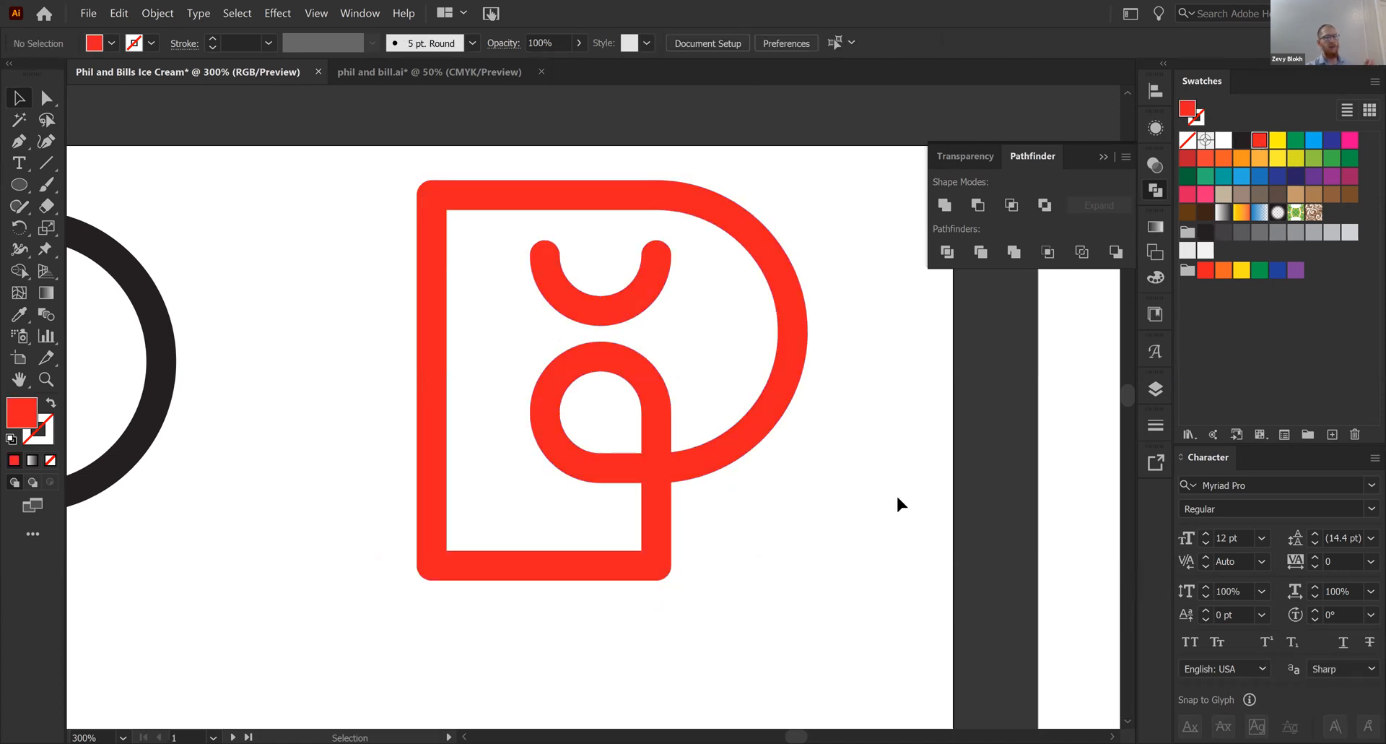
- Isolate the red P's group, nudge the closed eye slightly up, and exit the group
left_click(616, 317)
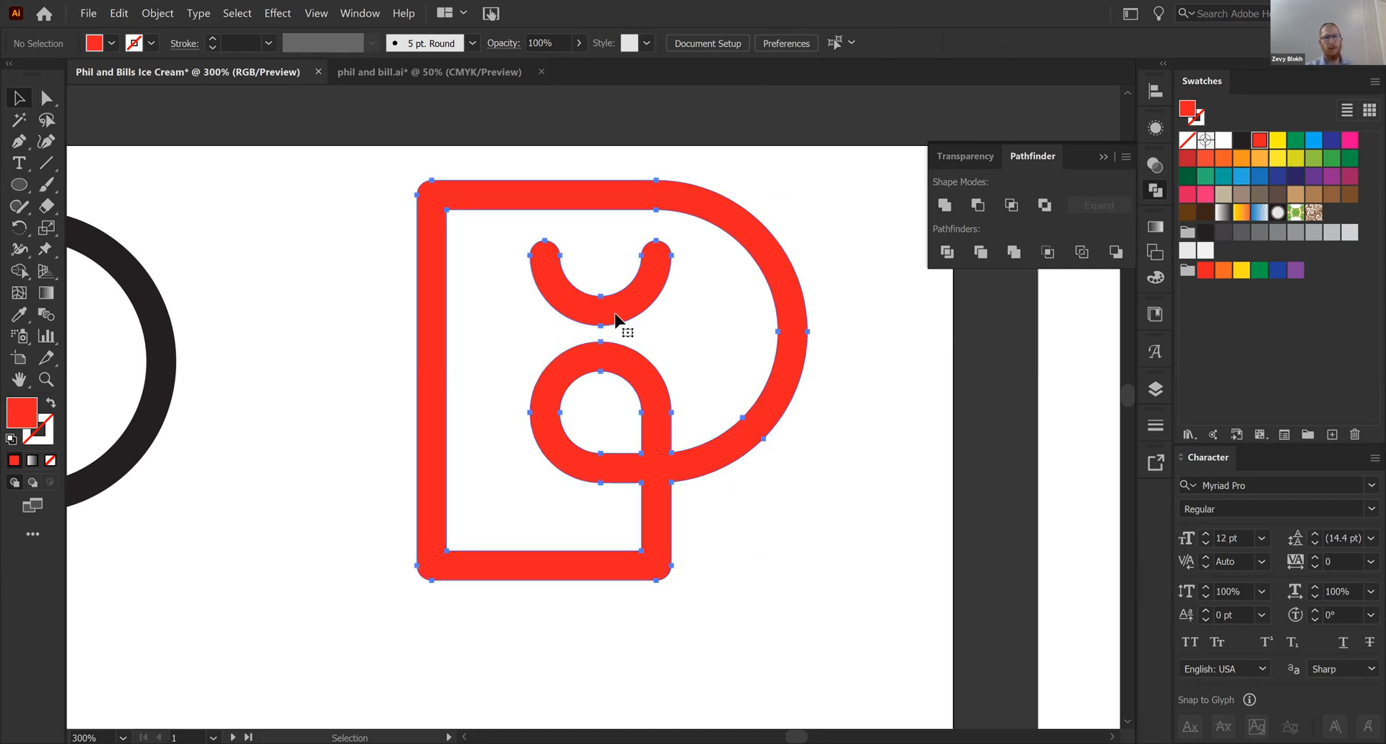
double_click(615, 318)
left_click_drag(616, 317, 616, 310)
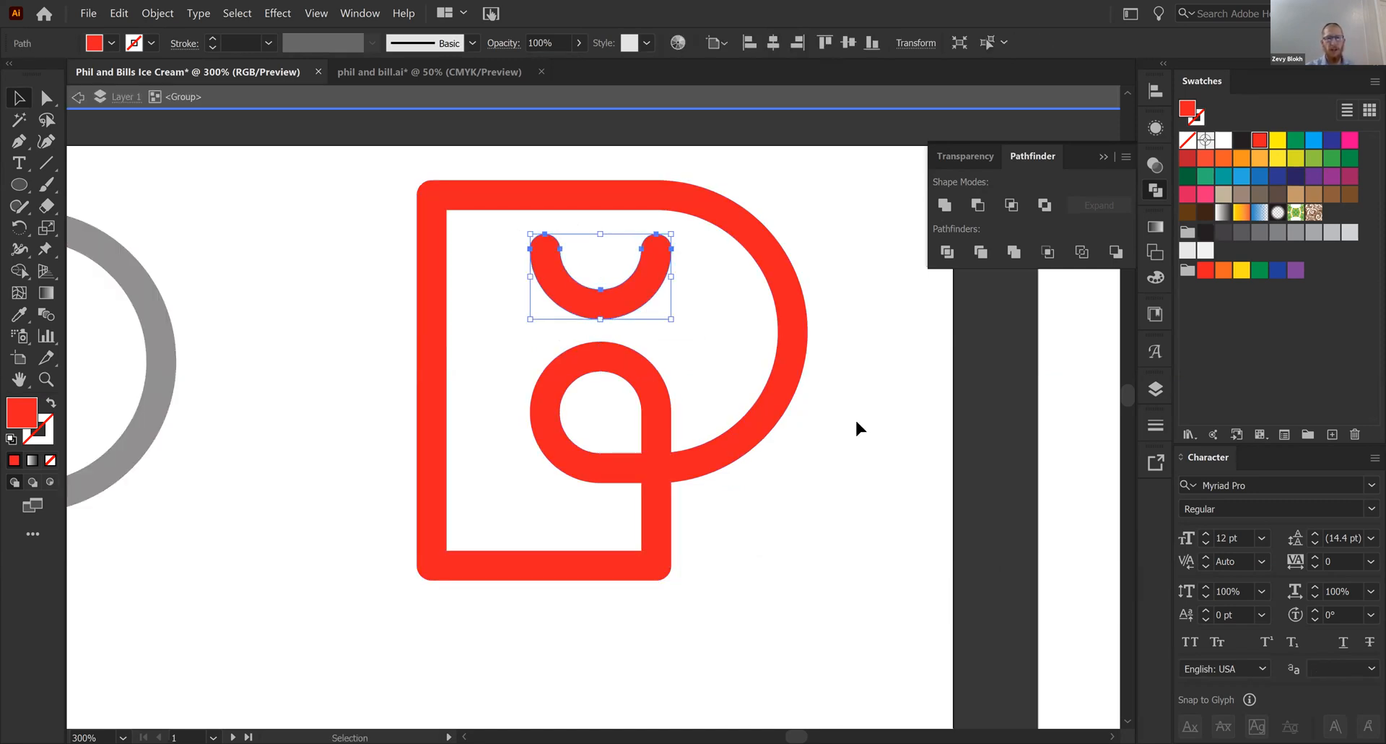
double_click(857, 421)
- Move the red P logo down so it sits below and to the right of the neighbouring black P
key("ctrl+minus")
key("ctrl+minus")
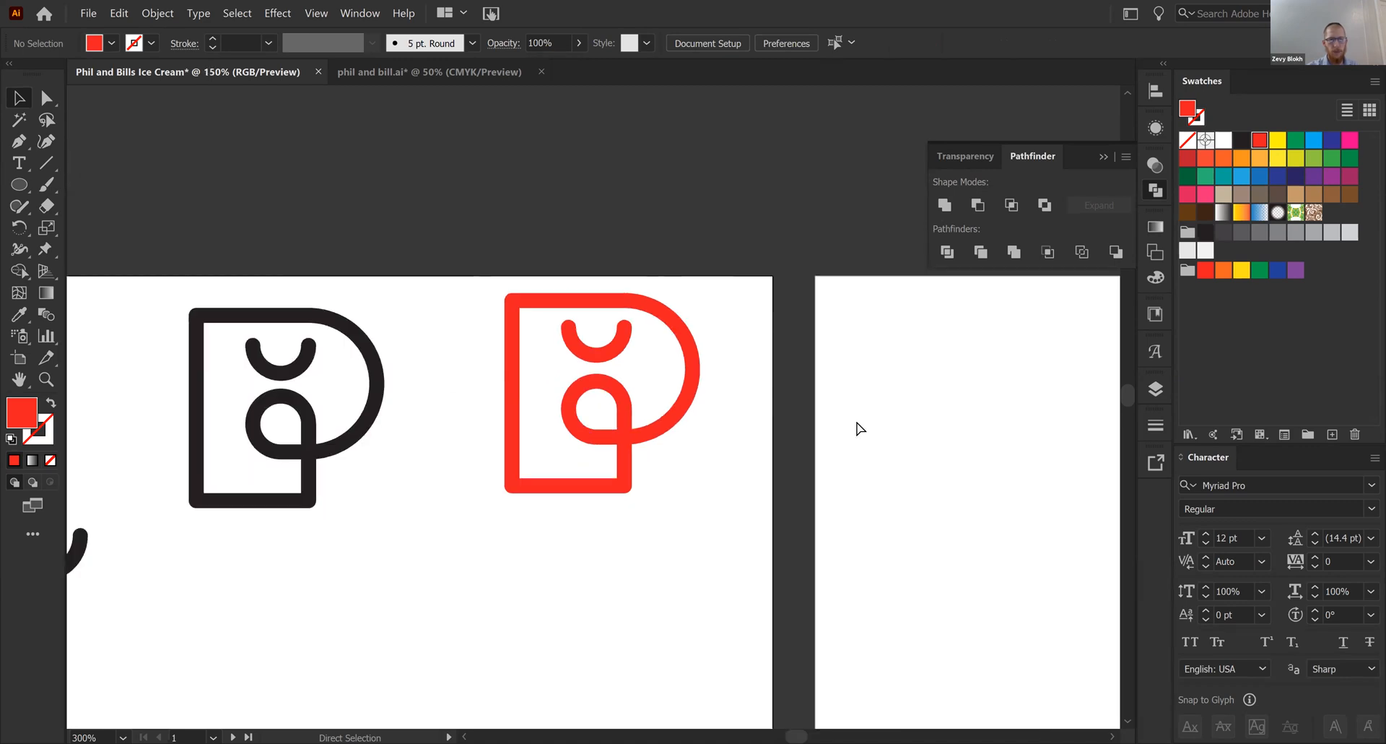
key("ctrl+minus")
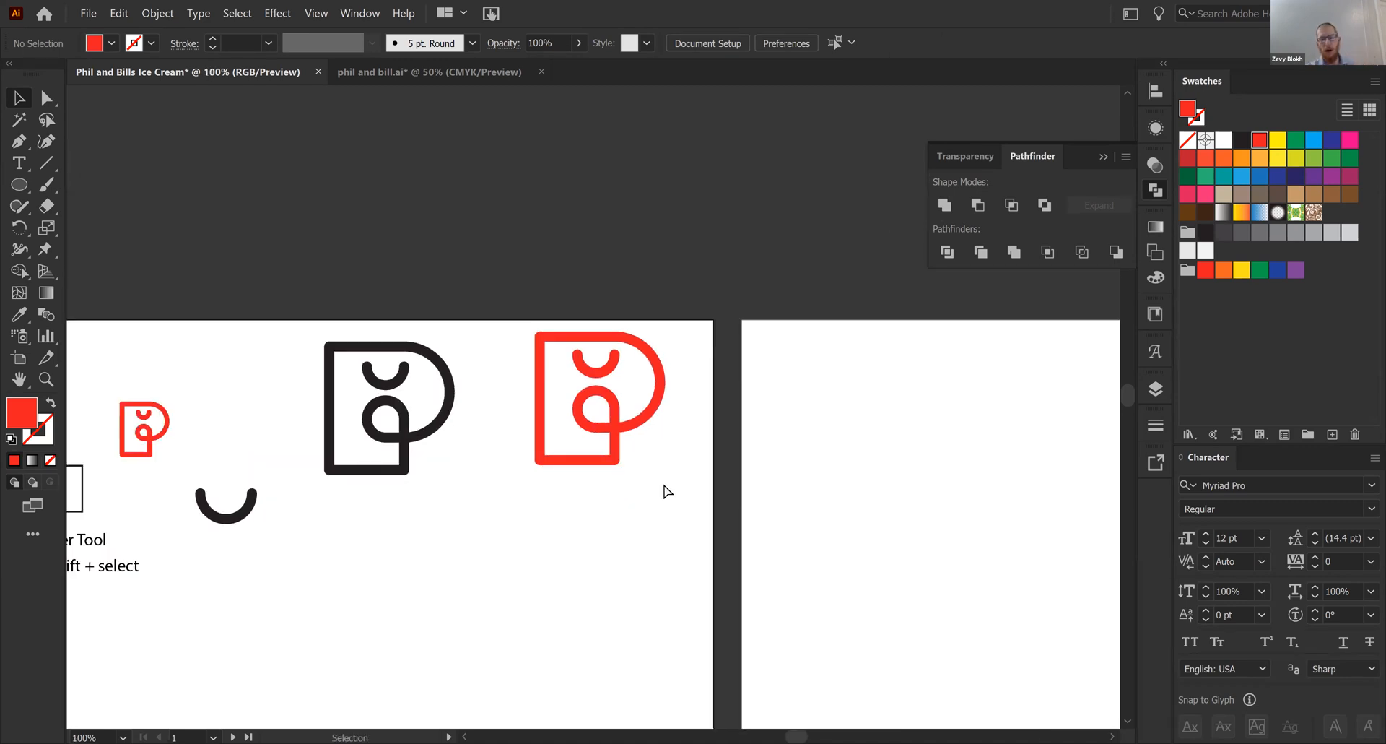
key("ctrl+minus")
key("ctrl+minus")
key("ctrl+plus")
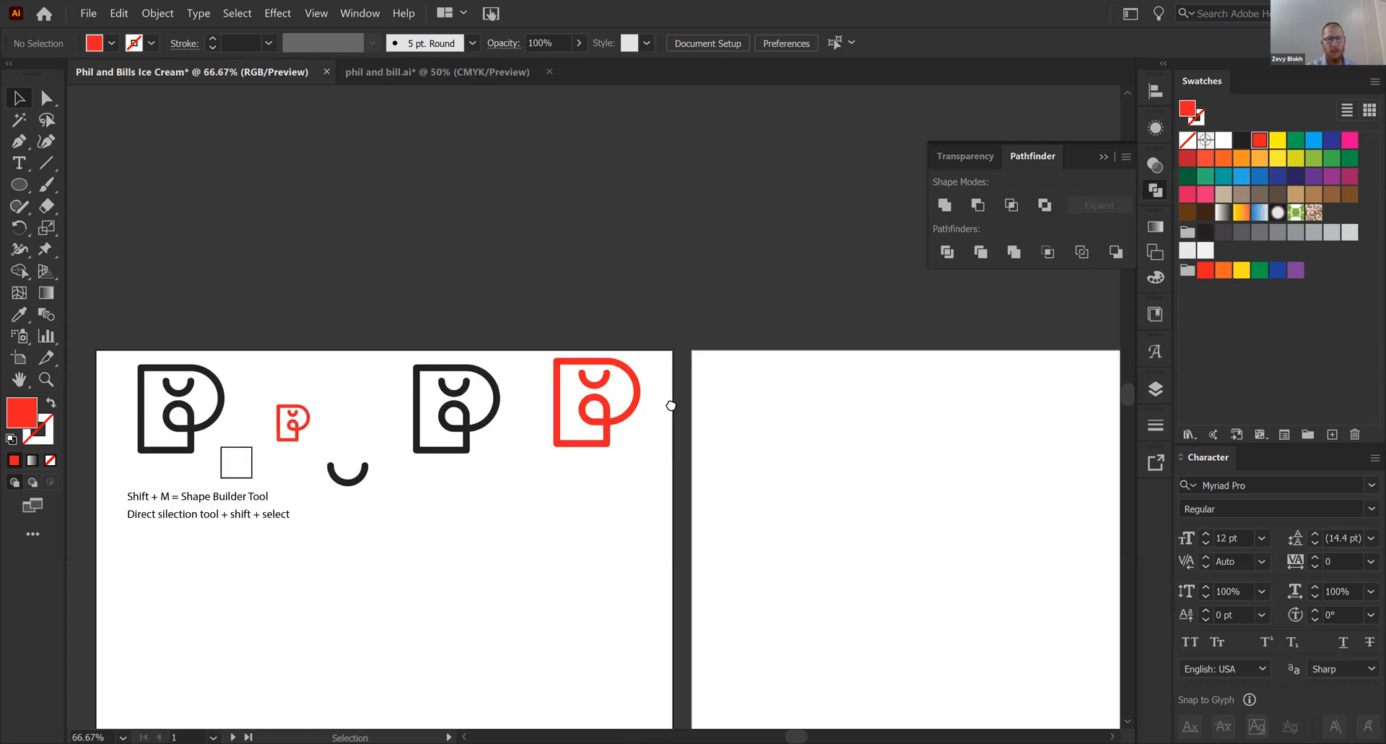
left_click_drag(669, 447, 435, 426)
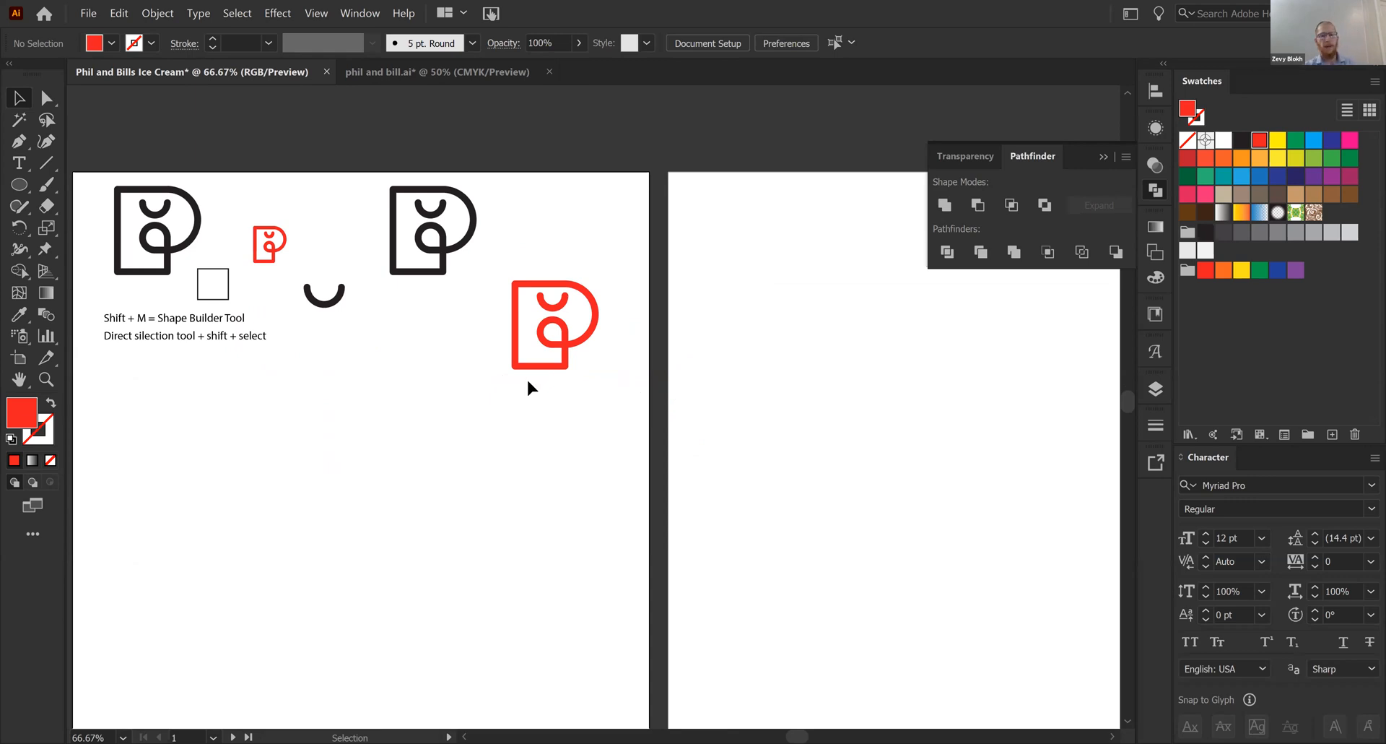
- Draw a red-filled square against the left edge of the second artboard, in its upper part
key("ctrl+minus")
key("ctrl+minus")
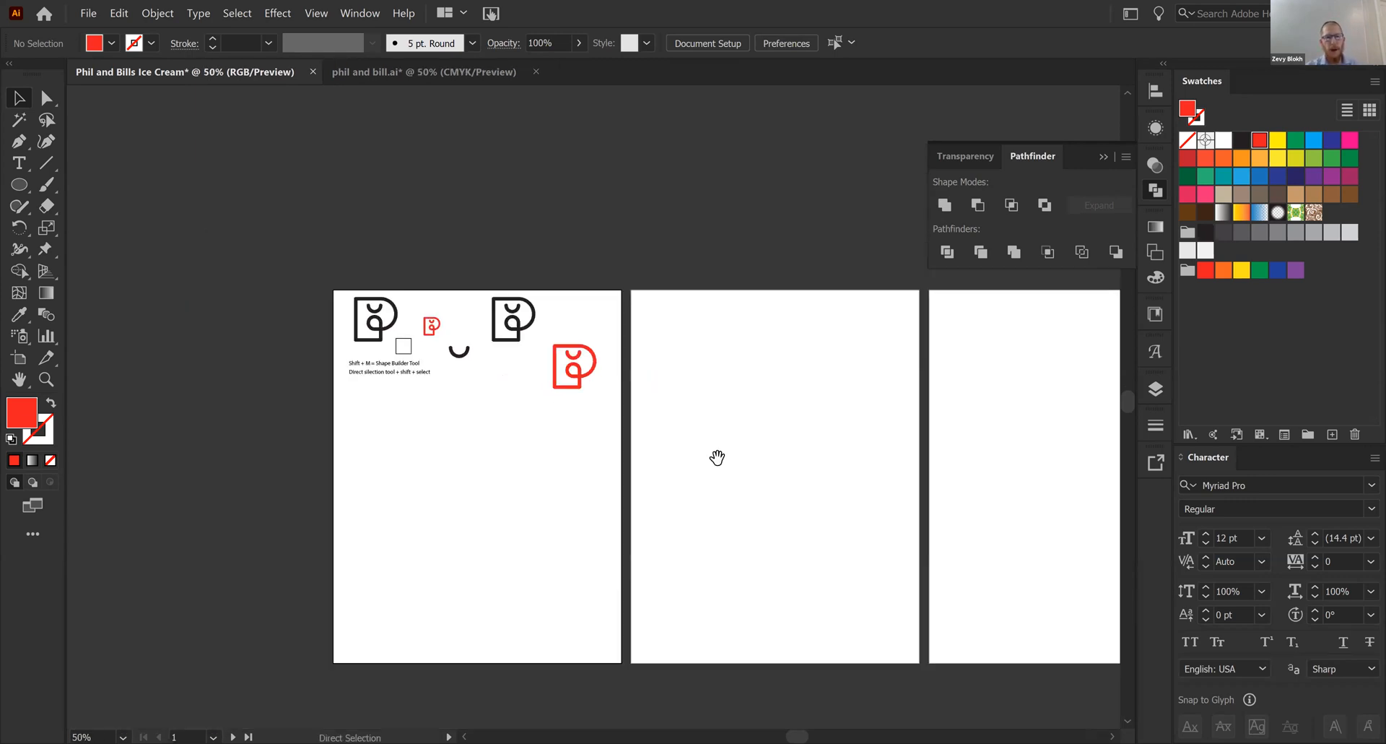
left_click_drag(717, 458, 571, 395)
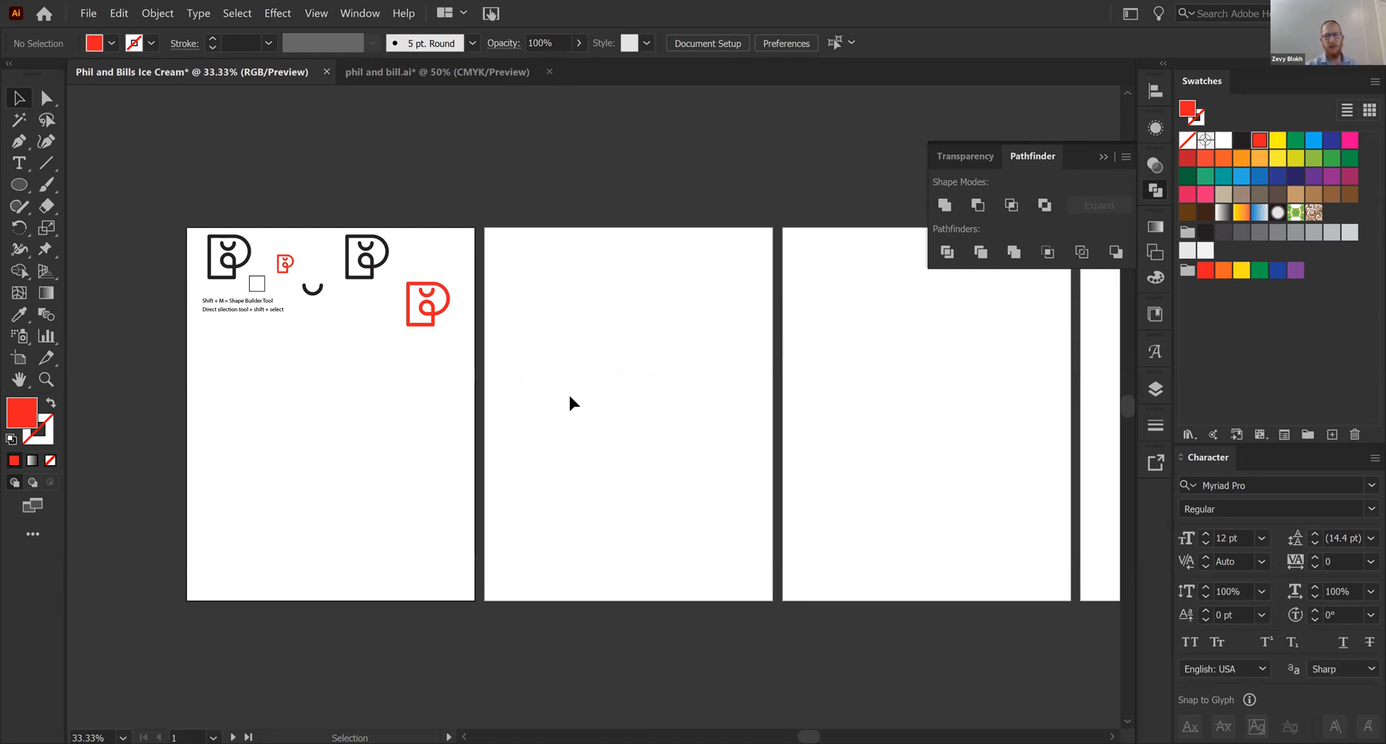
key("ctrl+equal")
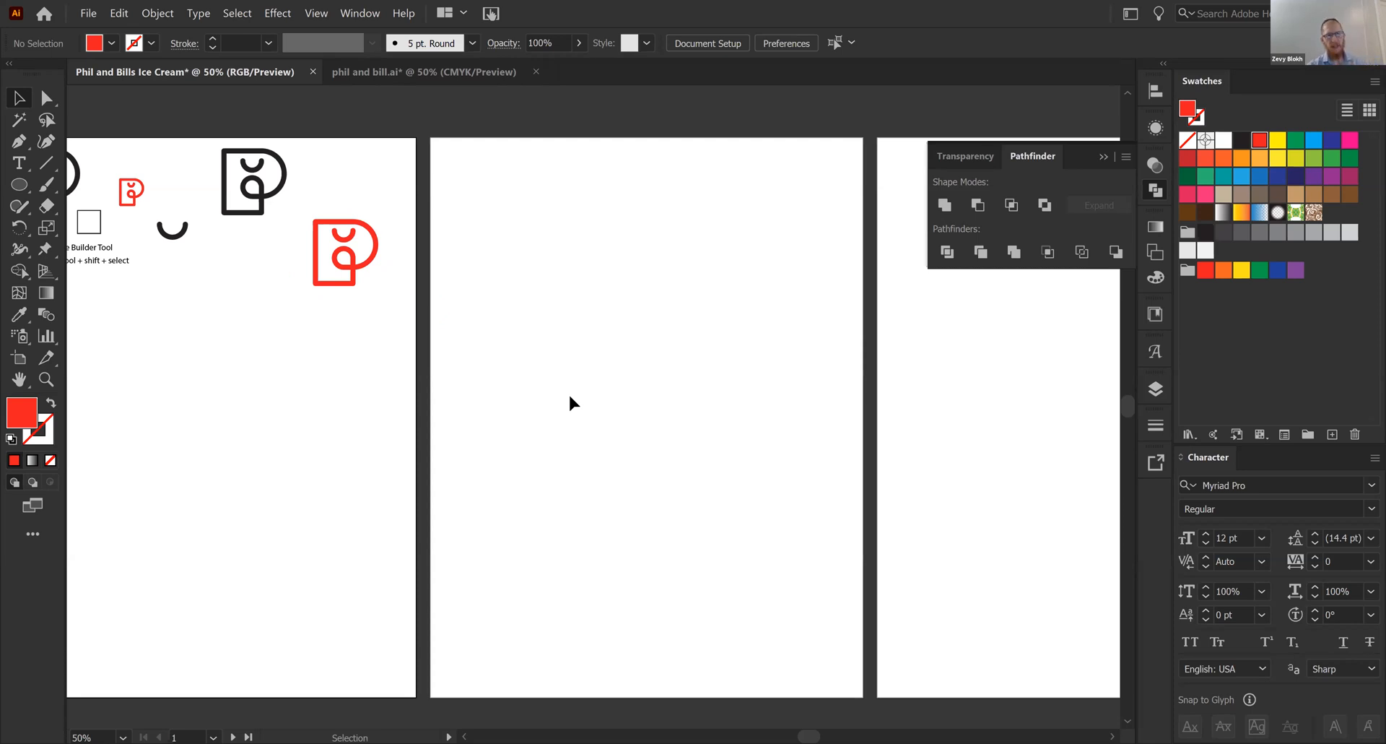
key("m")
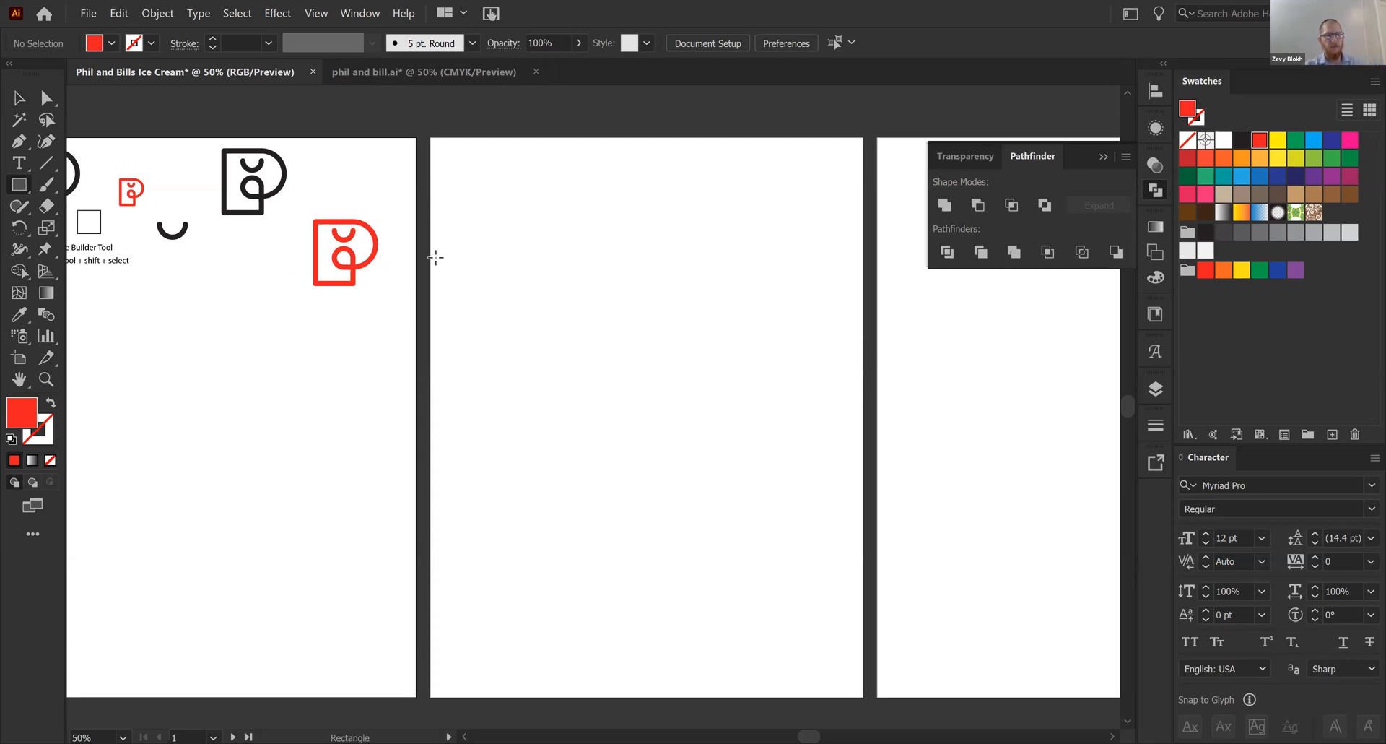
left_click_drag(431, 250, 491, 287)
key("v")
left_click(536, 327)
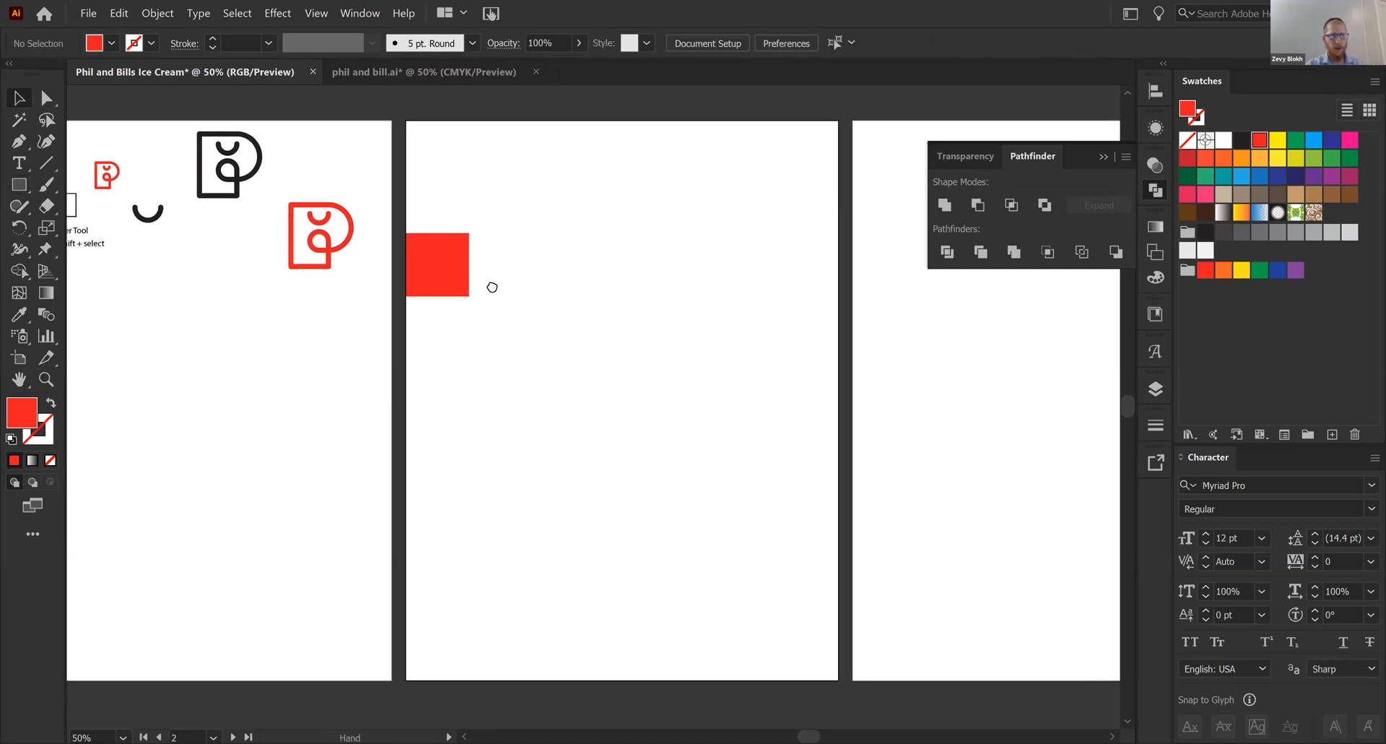
- Place copies of the red square at the second artboard's right edge and at the centre of its top edge
left_click_drag(439, 251, 609, 132)
left_click(748, 280)
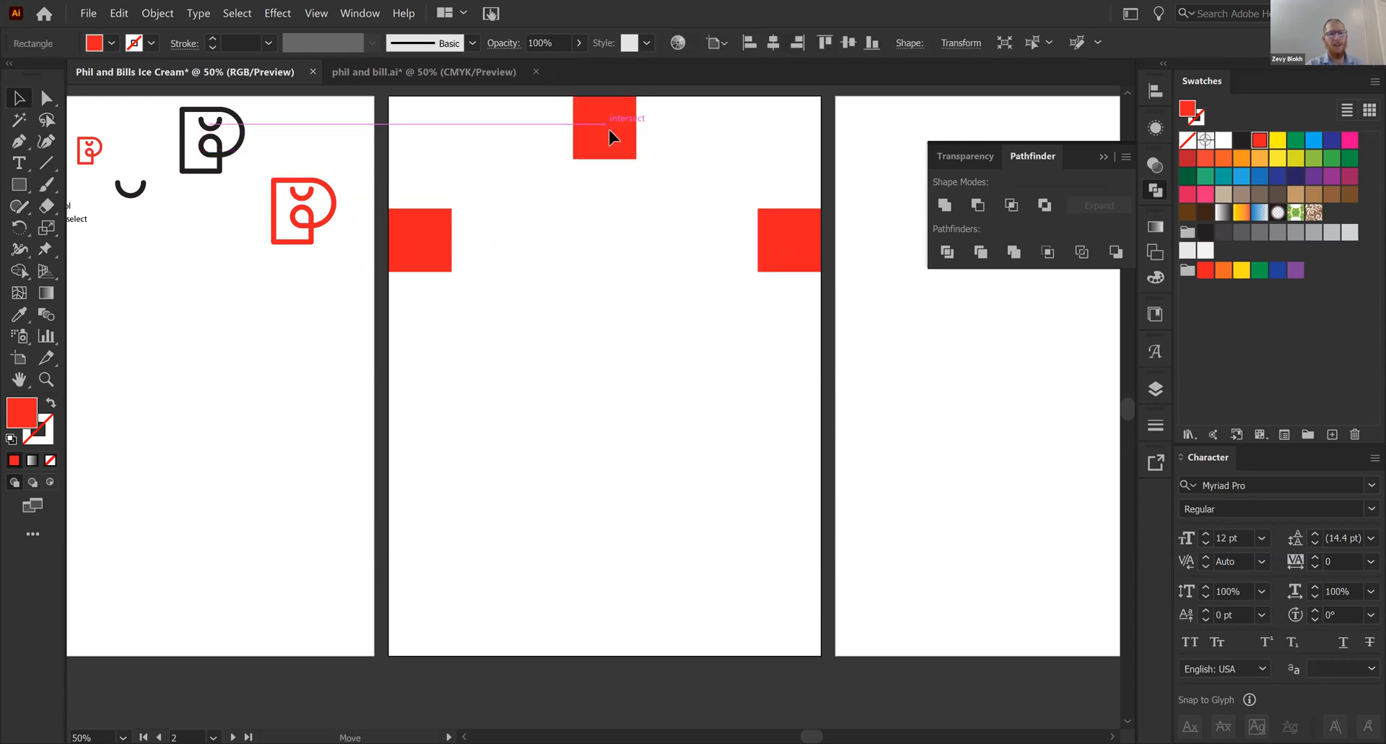
left_click(556, 416)
left_click_drag(470, 426, 670, 422)
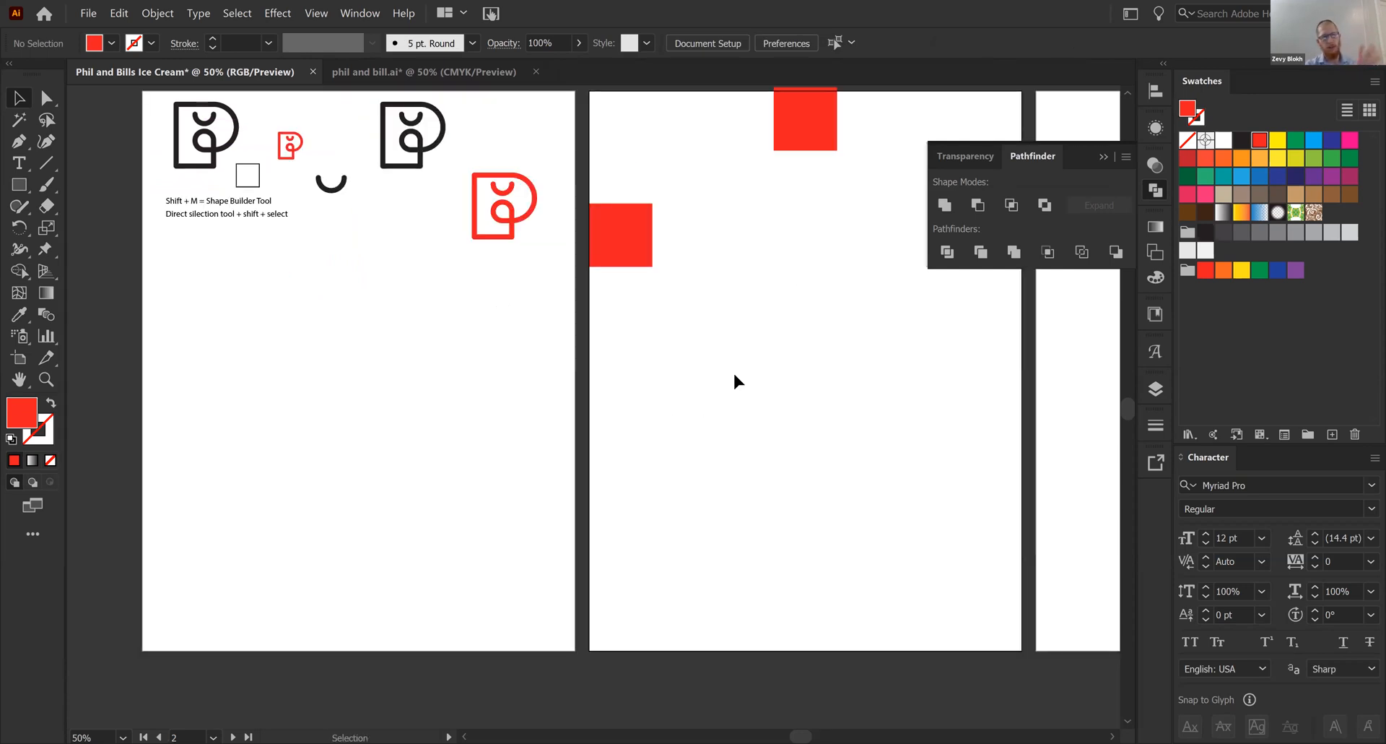
- Align the upper red square flush with the second artboard's top edge and place a copy at its bottom edge
left_click_drag(801, 137, 751, 157)
left_click(752, 158)
left_click_drag(761, 309, 724, 270)
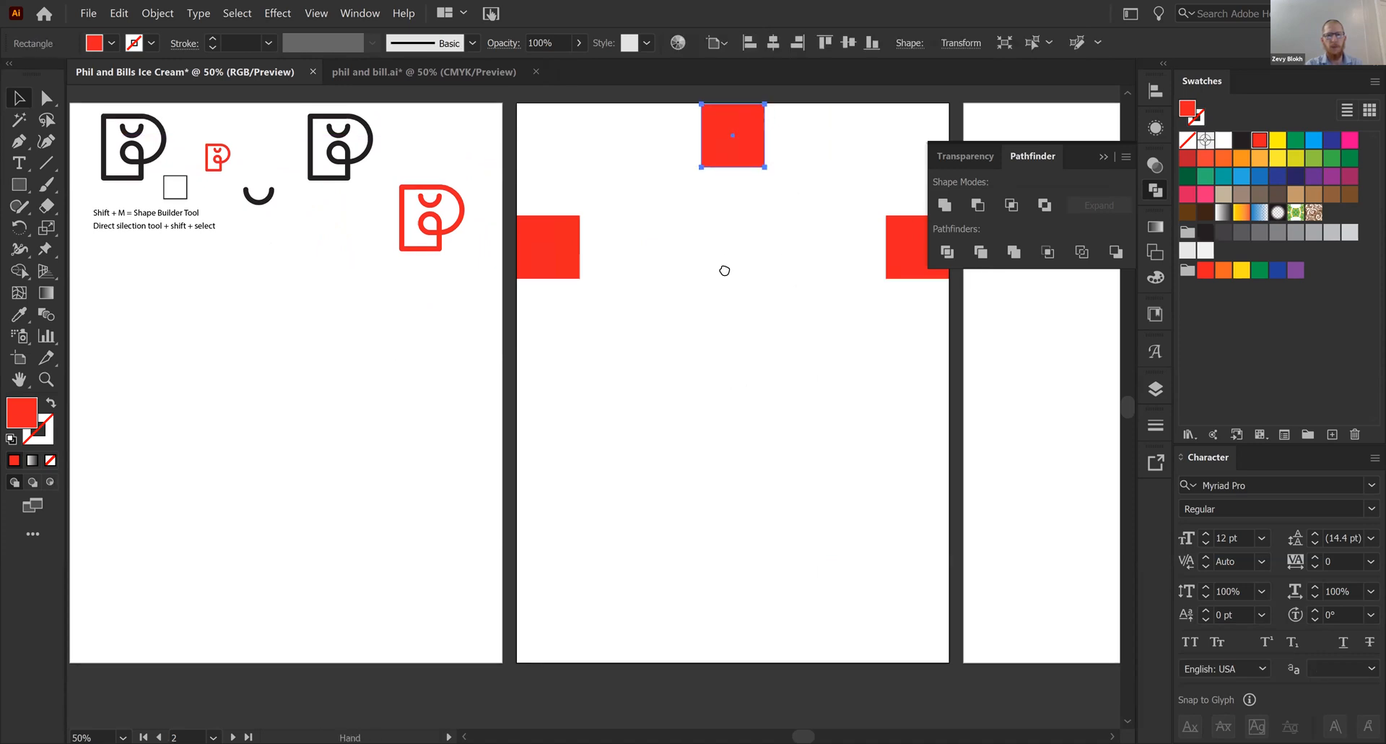
left_click(695, 206)
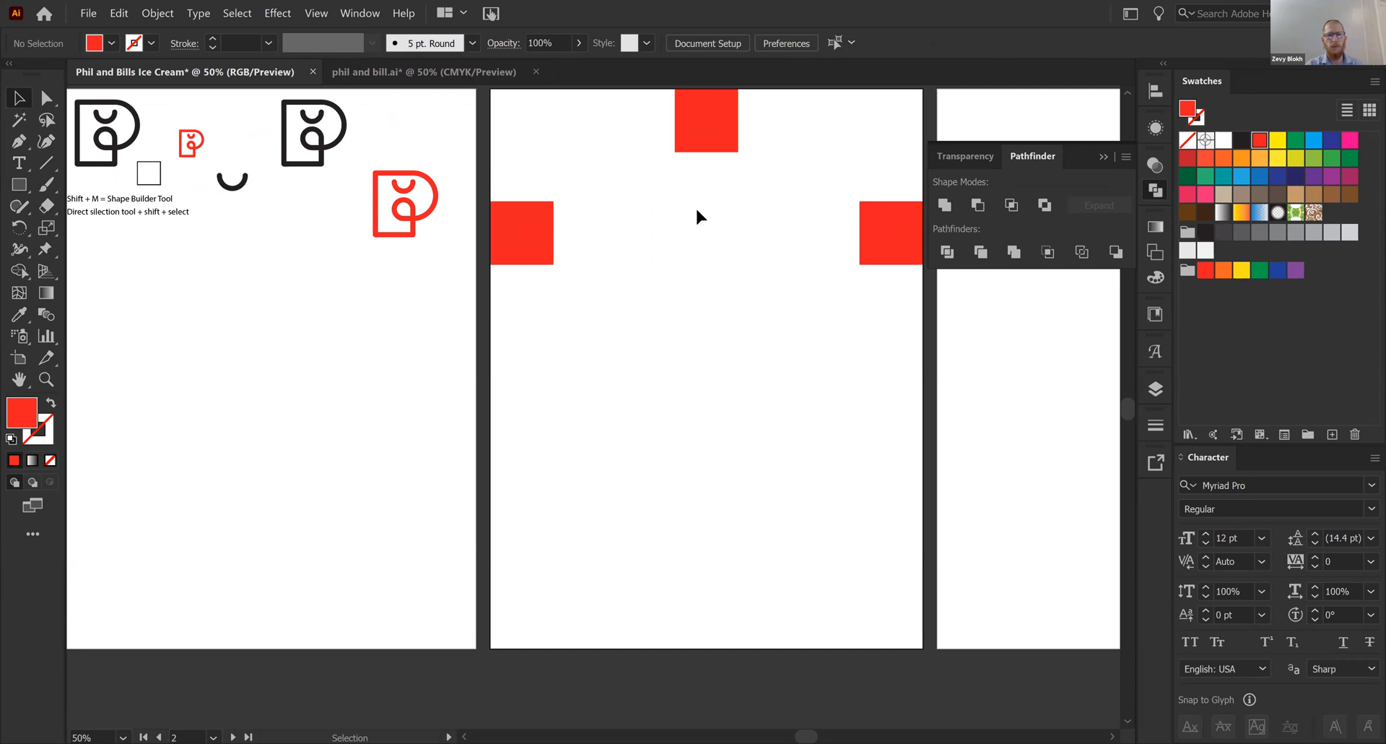
left_click_drag(705, 140, 730, 643)
left_click(513, 493)
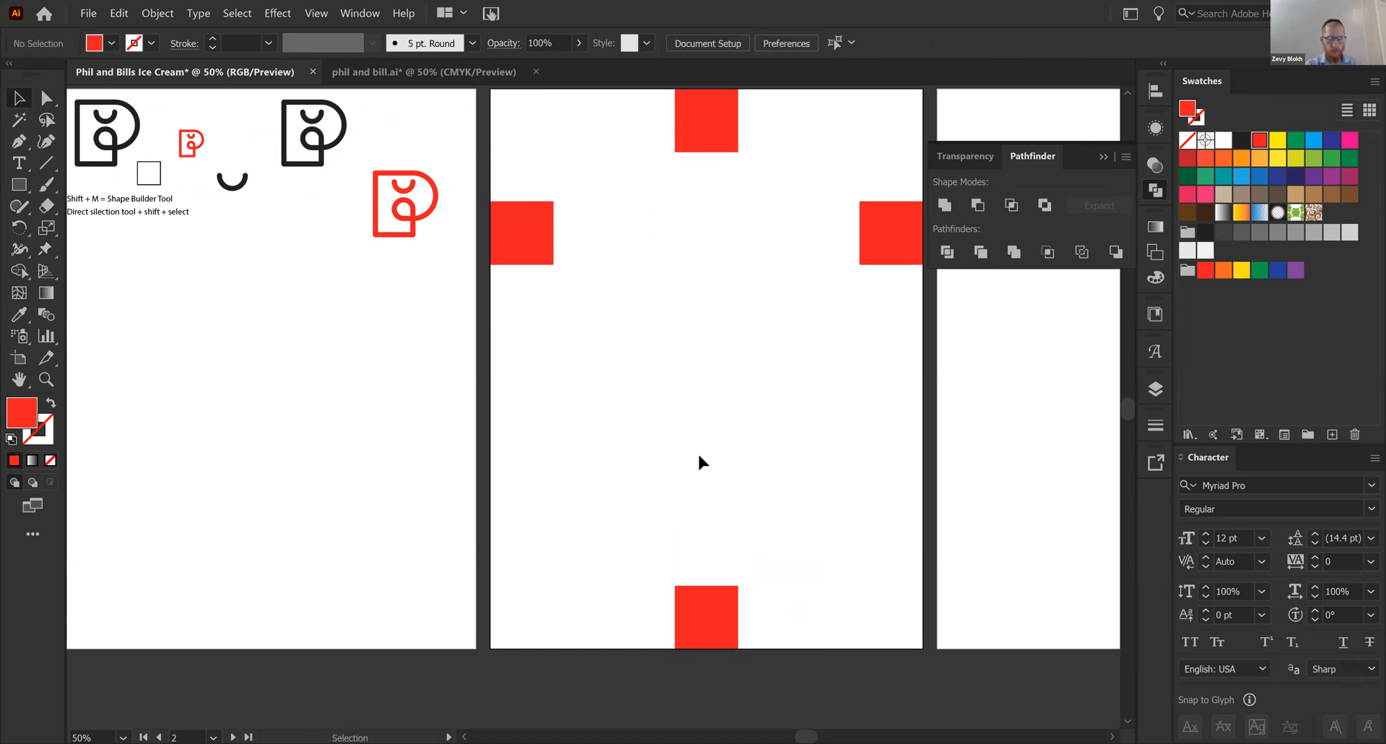
- Show the rulers and place two vertical and two horizontal guides along the inner edges of the four red squares
key("ctrl+r")
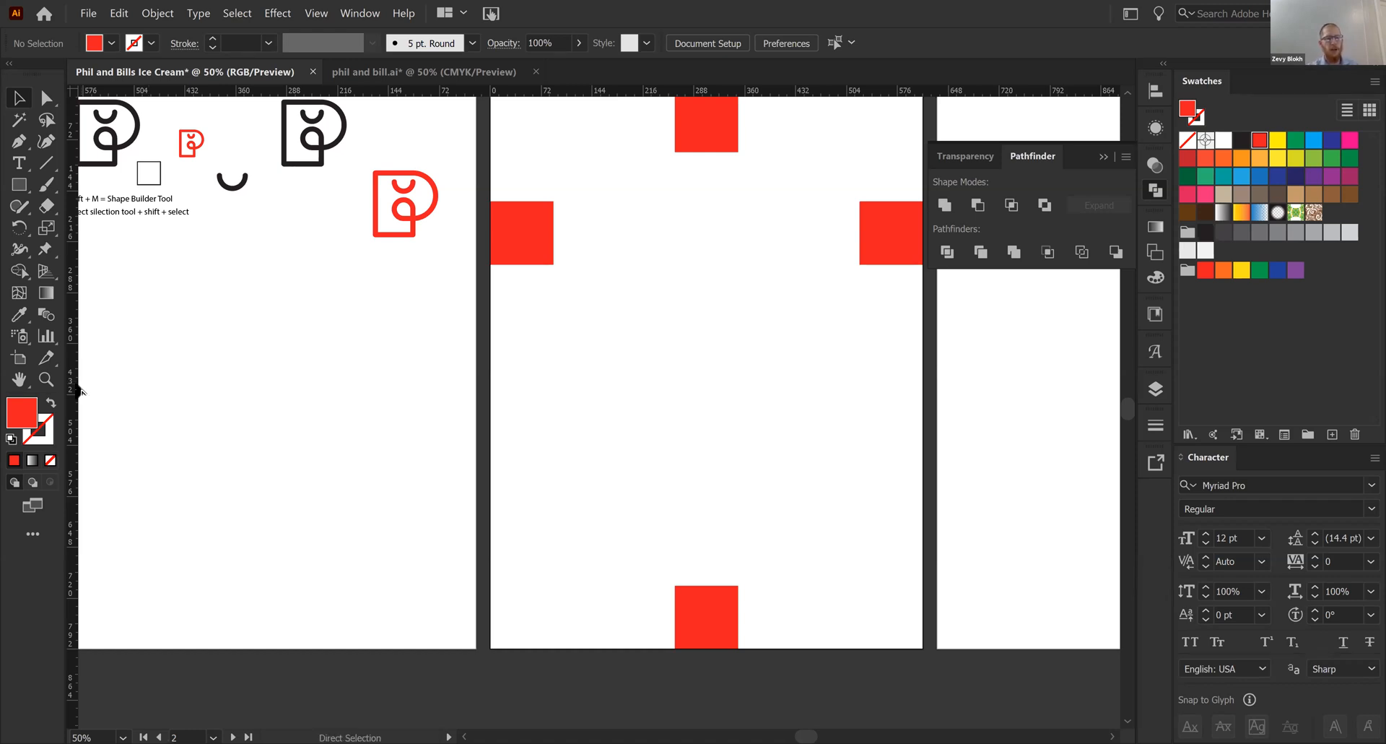
left_click_drag(76, 390, 91, 390)
left_click_drag(535, 292, 554, 267)
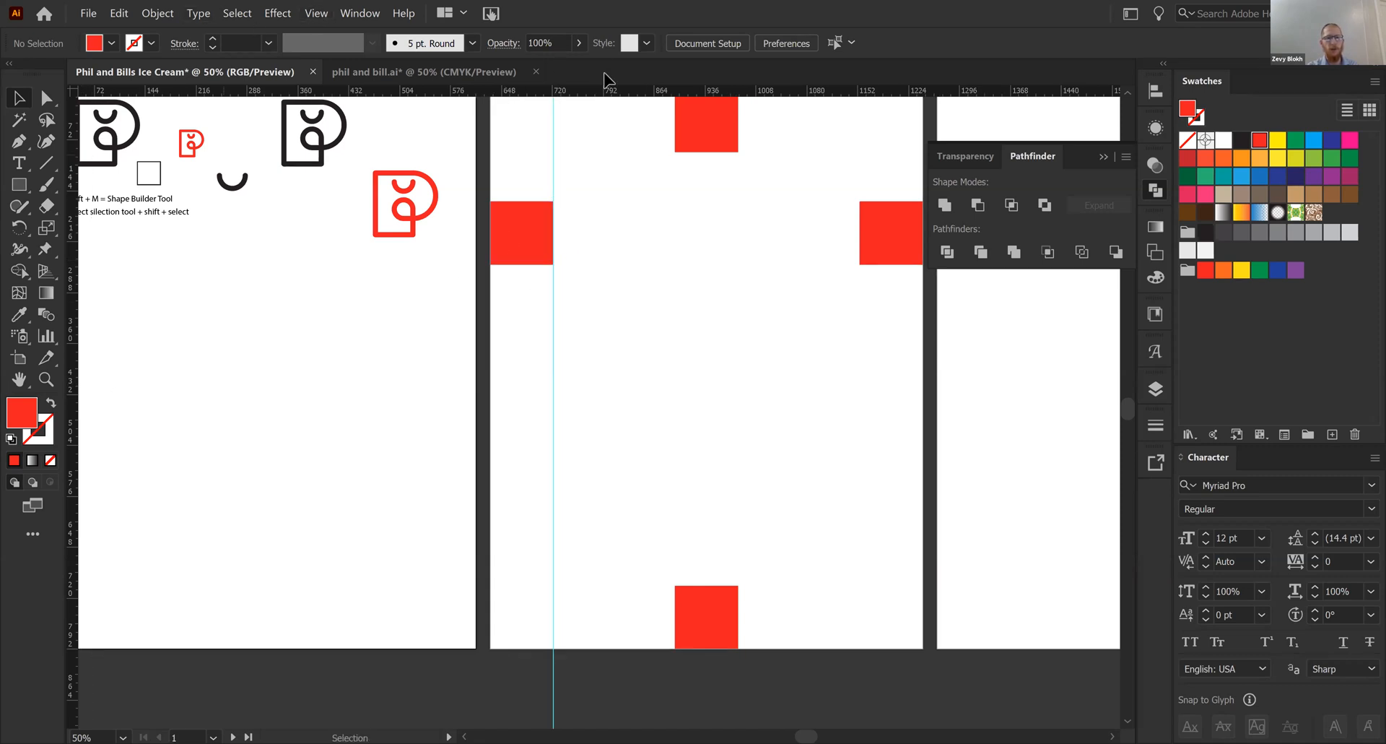
left_click_drag(607, 92, 686, 151)
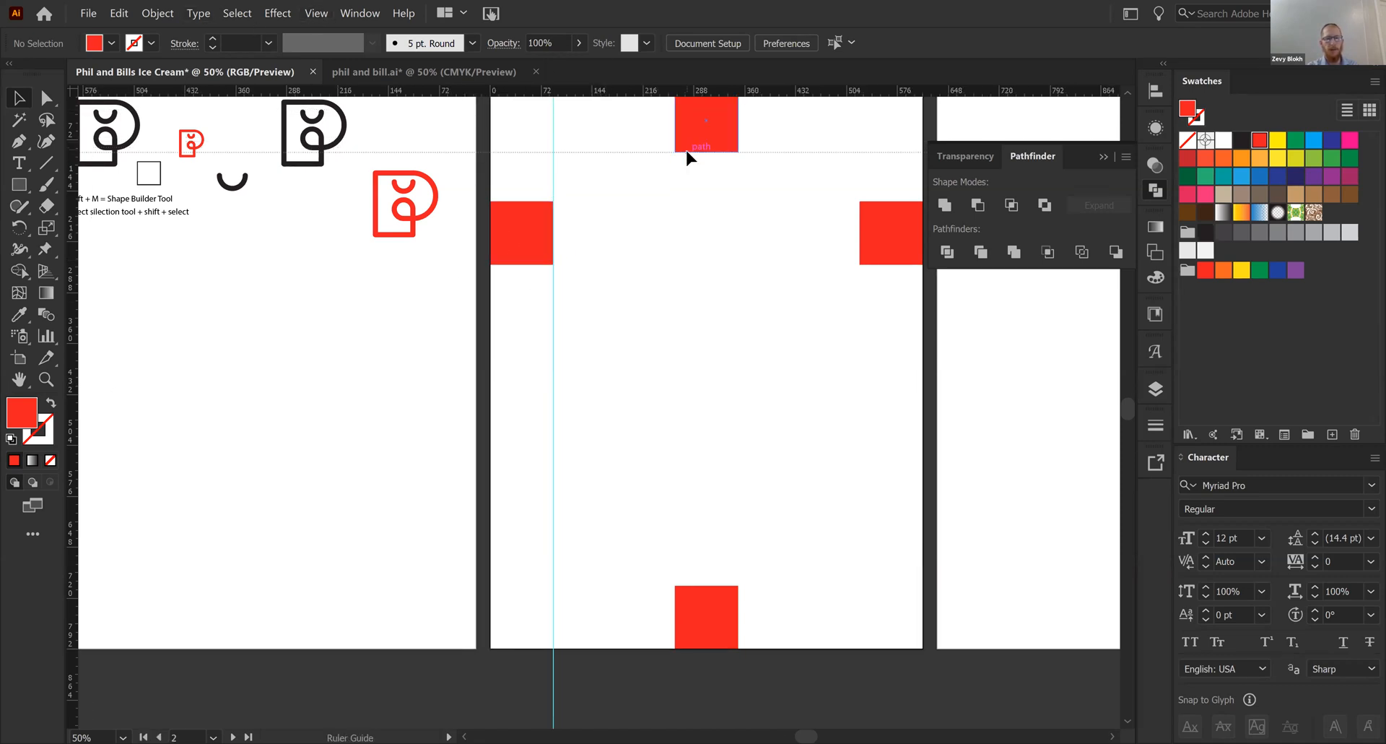
left_click_drag(75, 381, 860, 231)
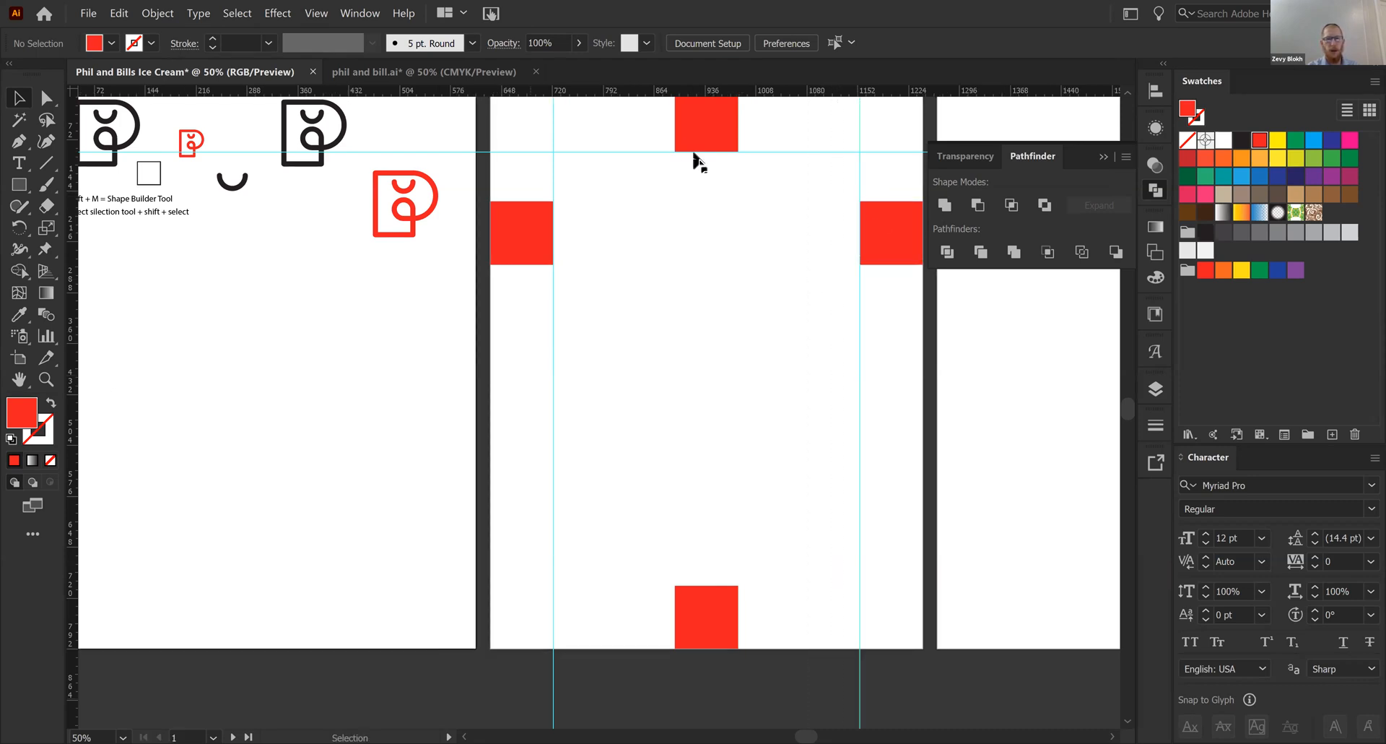
left_click_drag(817, 91, 708, 586)
key("space")
left_click_drag(743, 535, 577, 561)
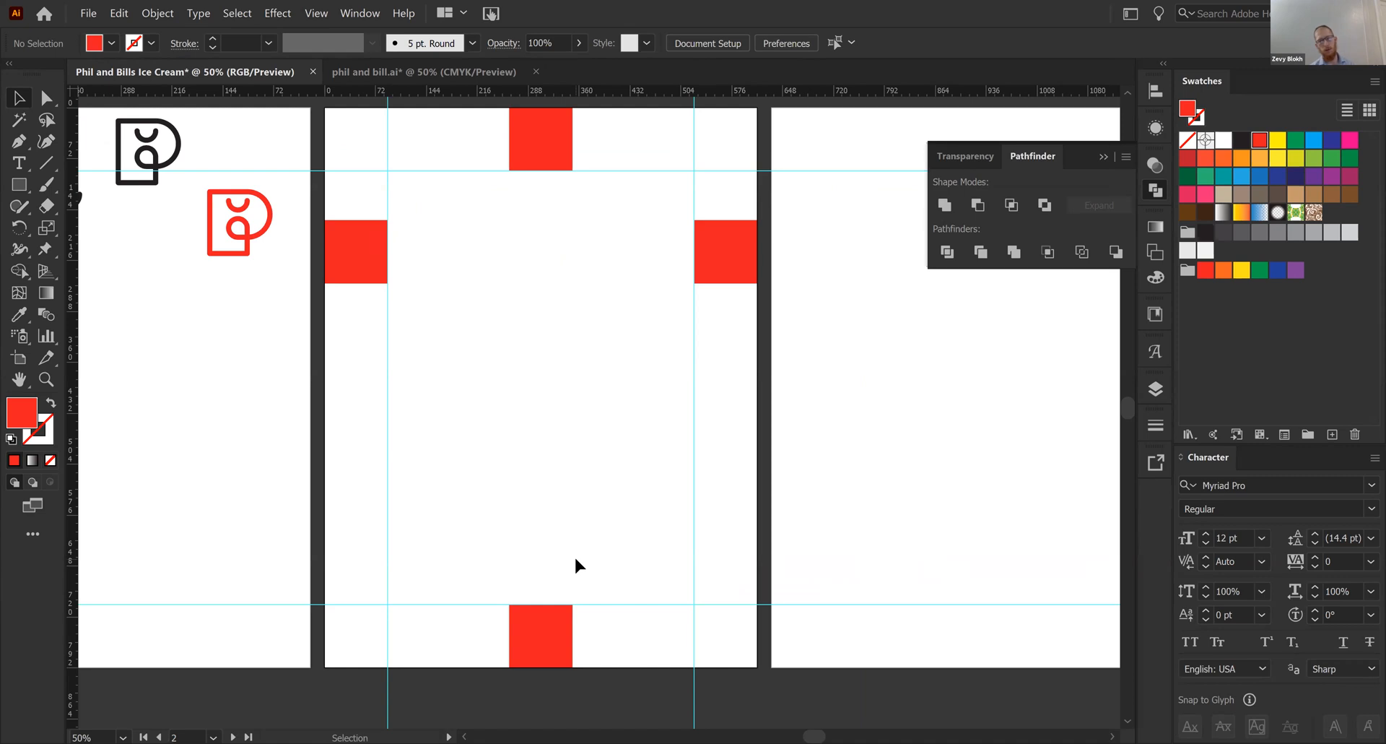
- Move the left and right red squares together from the second artboard to the matching edges of the third artboard
key("a")
key("ctrl+minus")
scroll(597, 402, "right", 4)
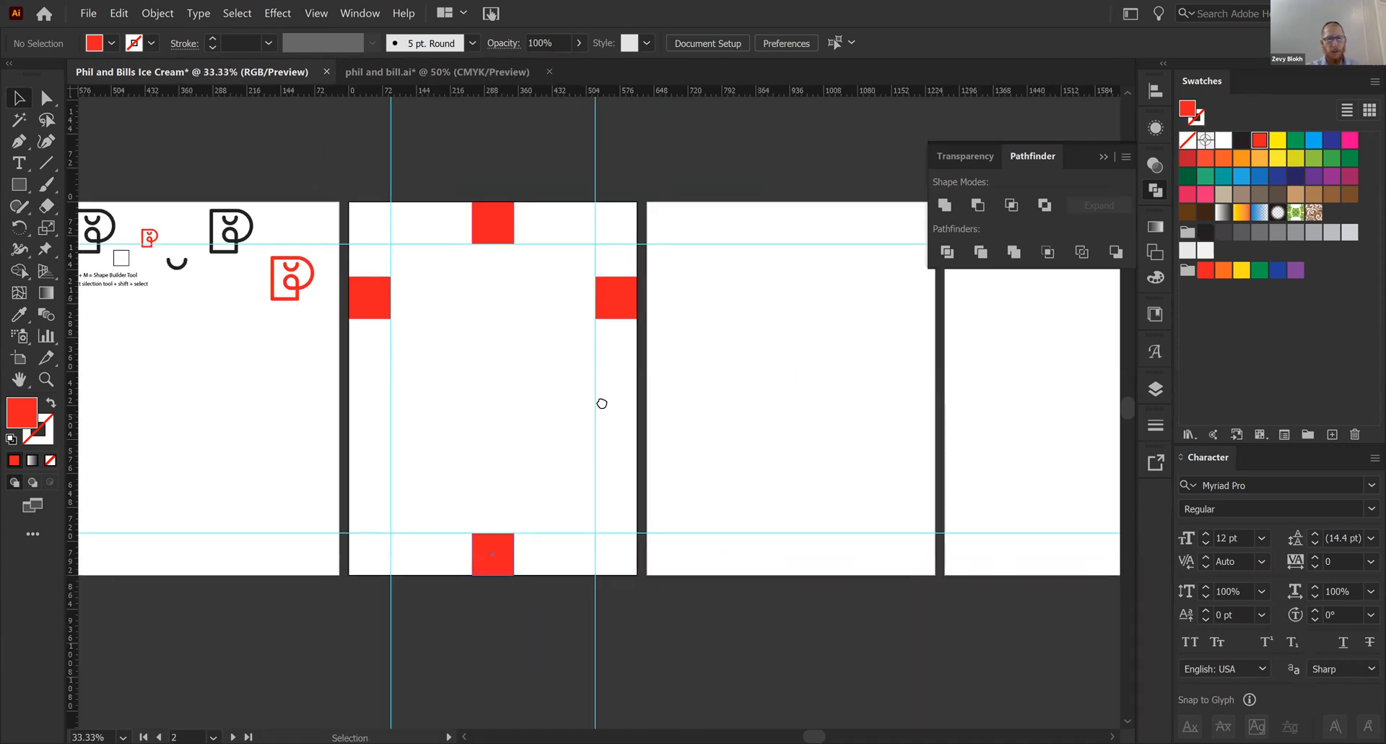
left_click(529, 320)
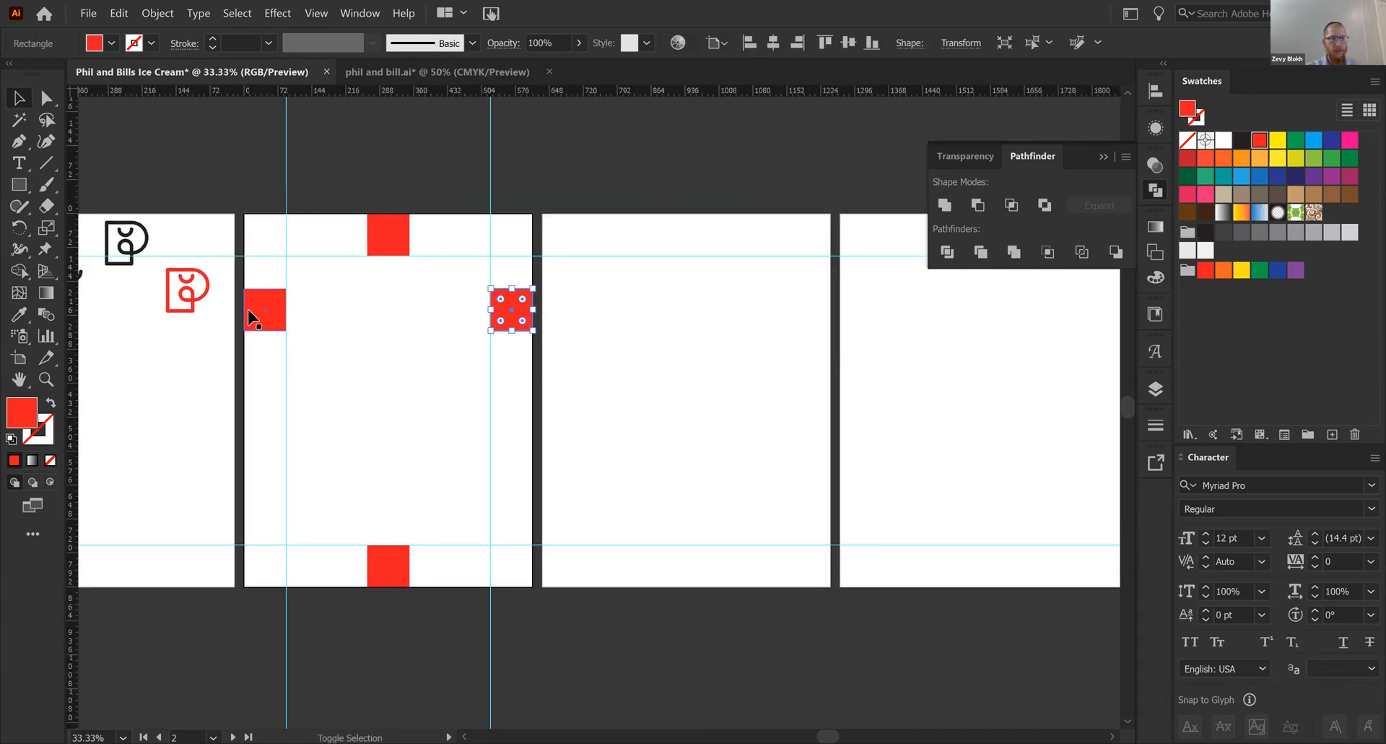
left_click(265, 318, "shift")
left_click_drag(271, 323, 582, 431)
left_click(582, 432)
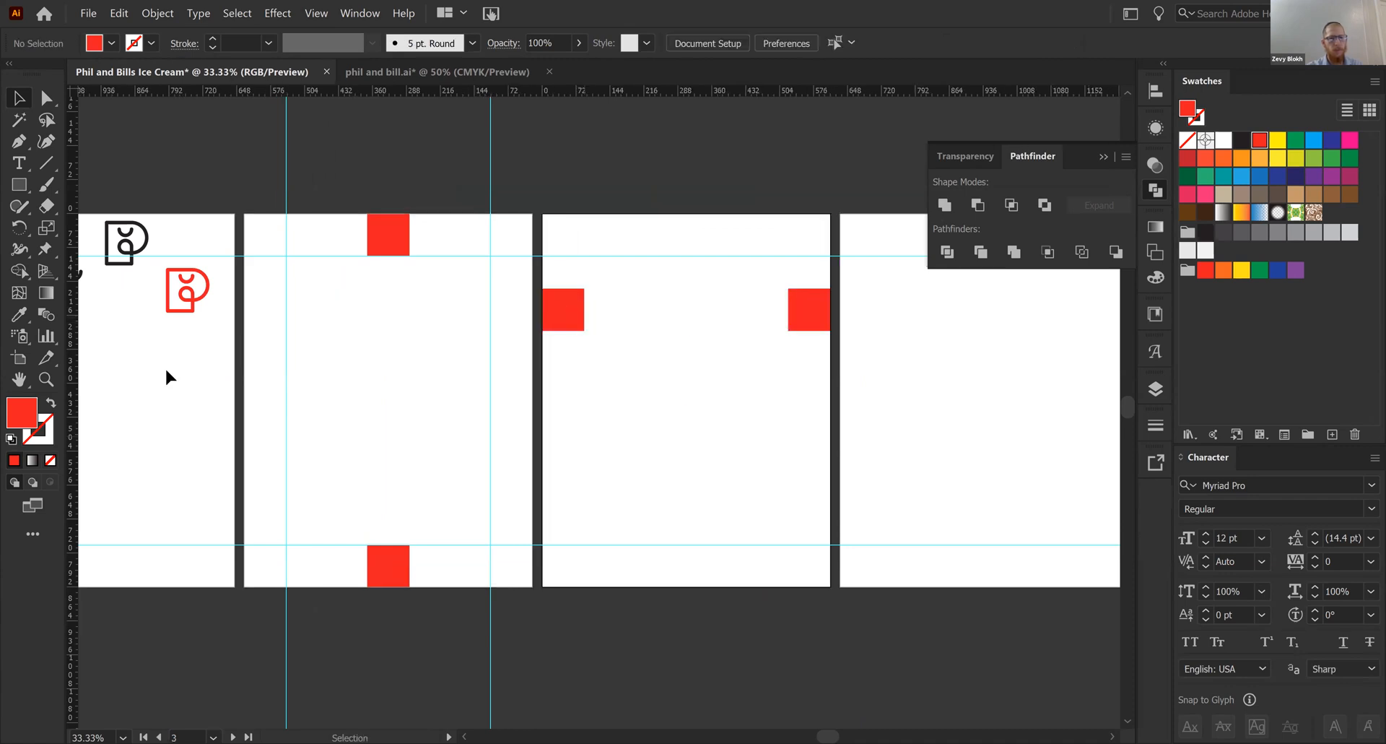
- Place two vertical guides on the third artboard along the inner edges of its red squares
left_click(79, 427)
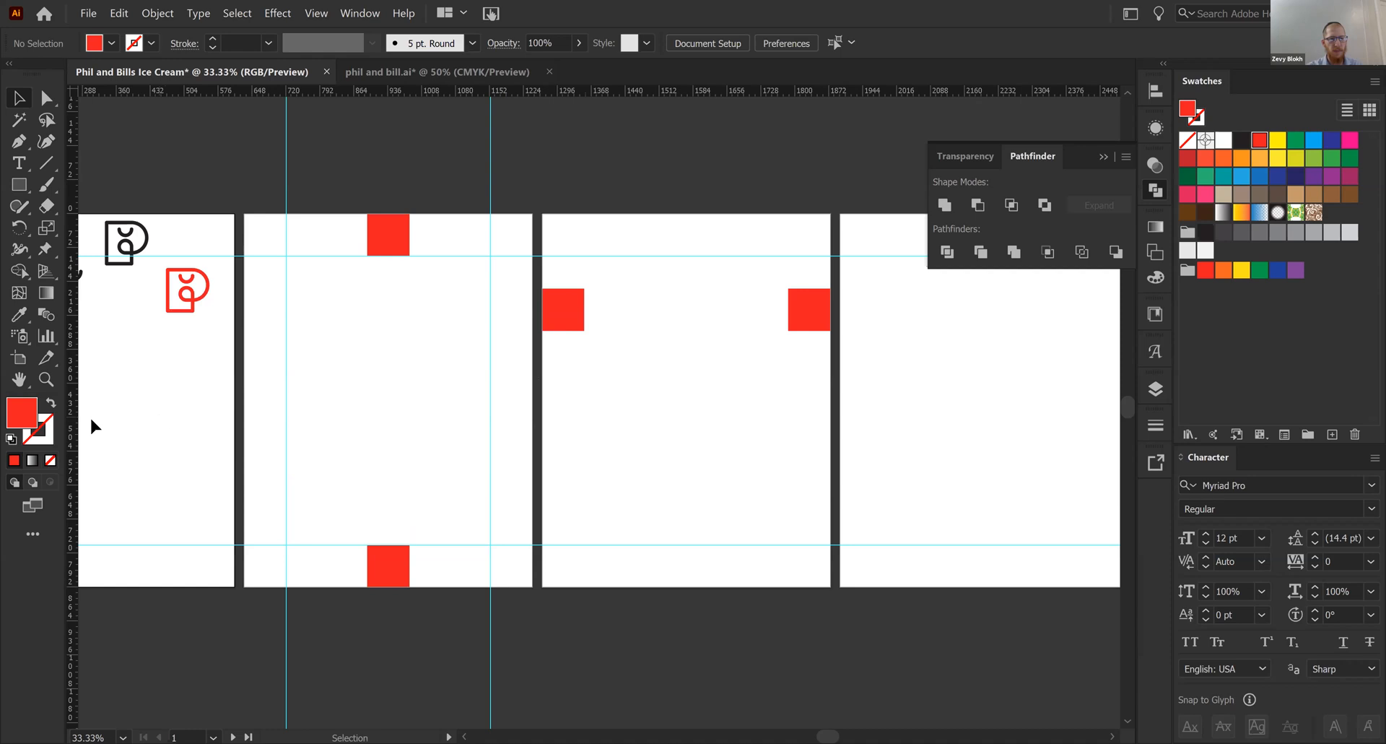
left_click_drag(78, 423, 584, 311)
left_click_drag(76, 460, 787, 309)
- Move both red squares from the third artboard to the left and right edges of the fourth artboard
left_click_drag(711, 385, 506, 419)
left_click(623, 352)
left_click(363, 347, "shift")
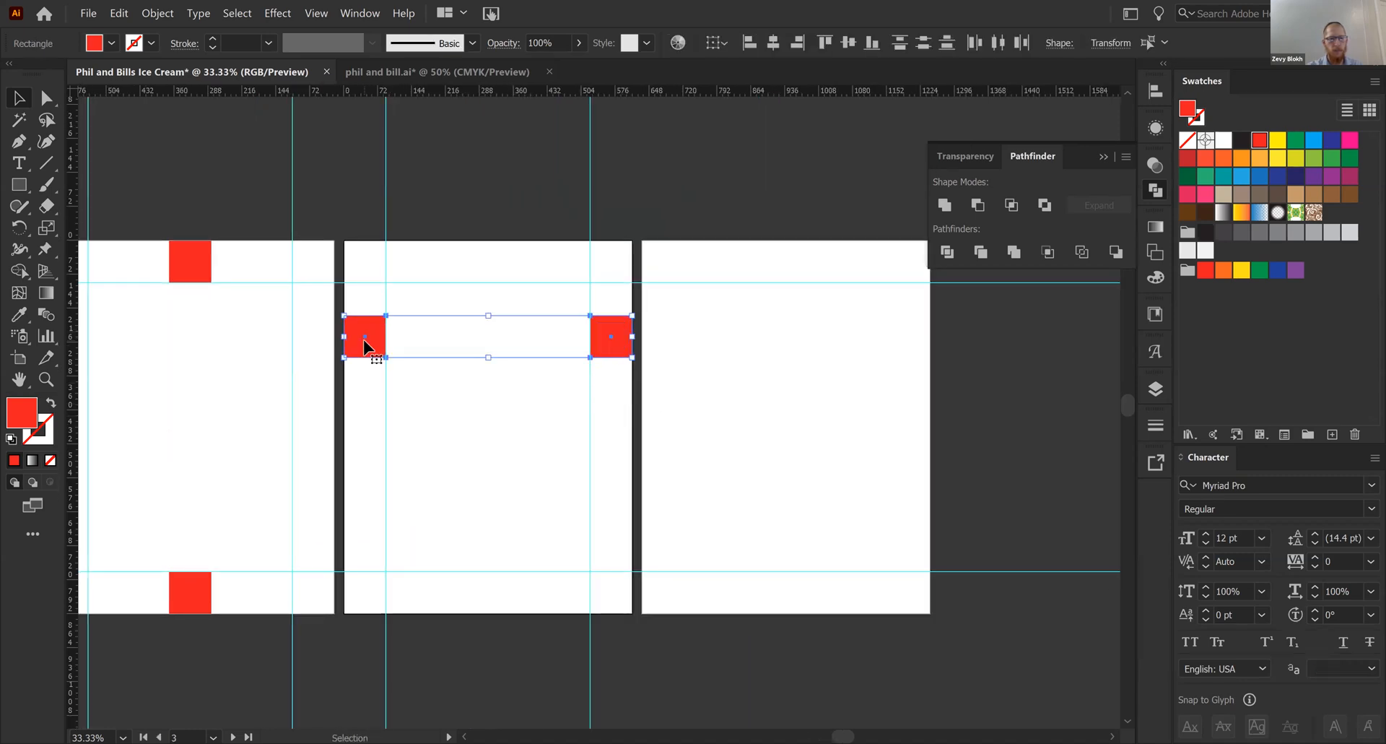
left_click_drag(362, 346, 659, 340)
left_click_drag(698, 417, 698, 417)
left_click(215, 415)
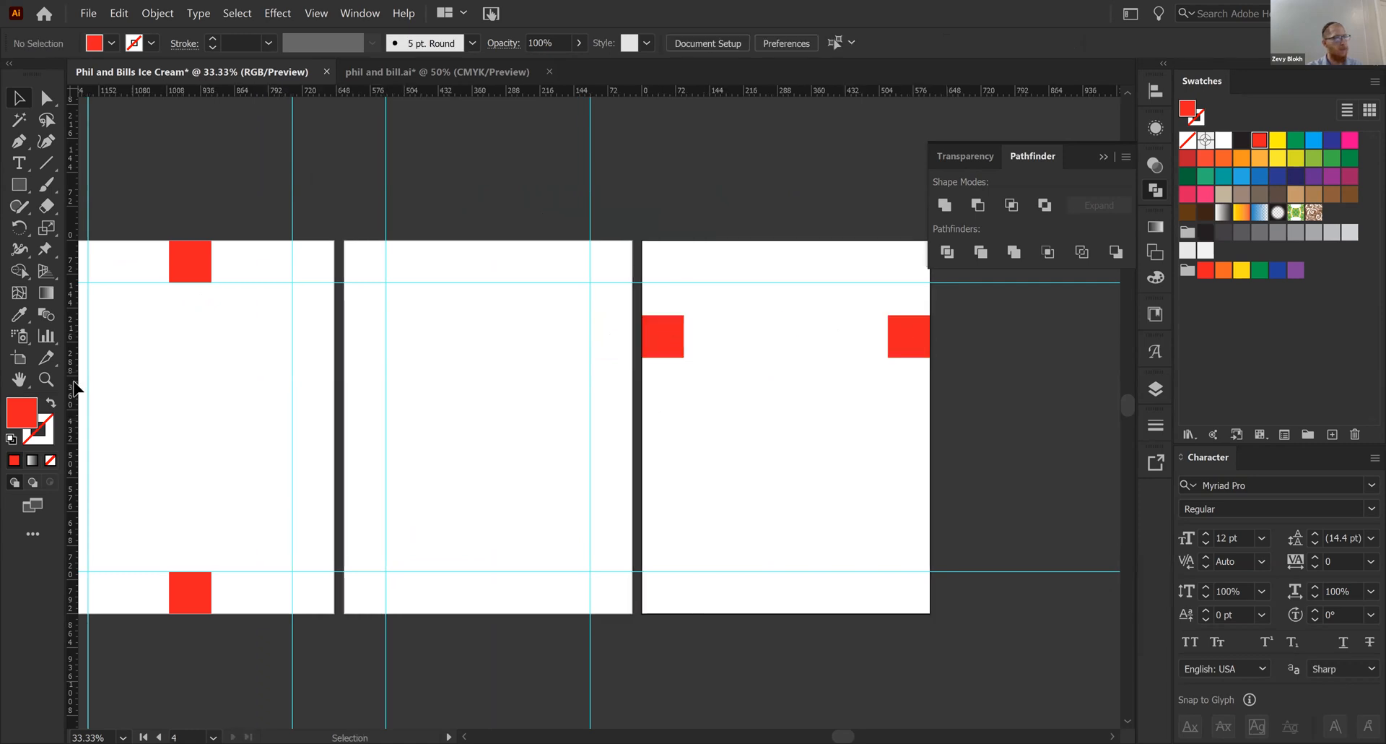
- Place two vertical guides on the fourth artboard along the inner edges of its red squares
left_click_drag(72, 394, 683, 331)
left_click(306, 372)
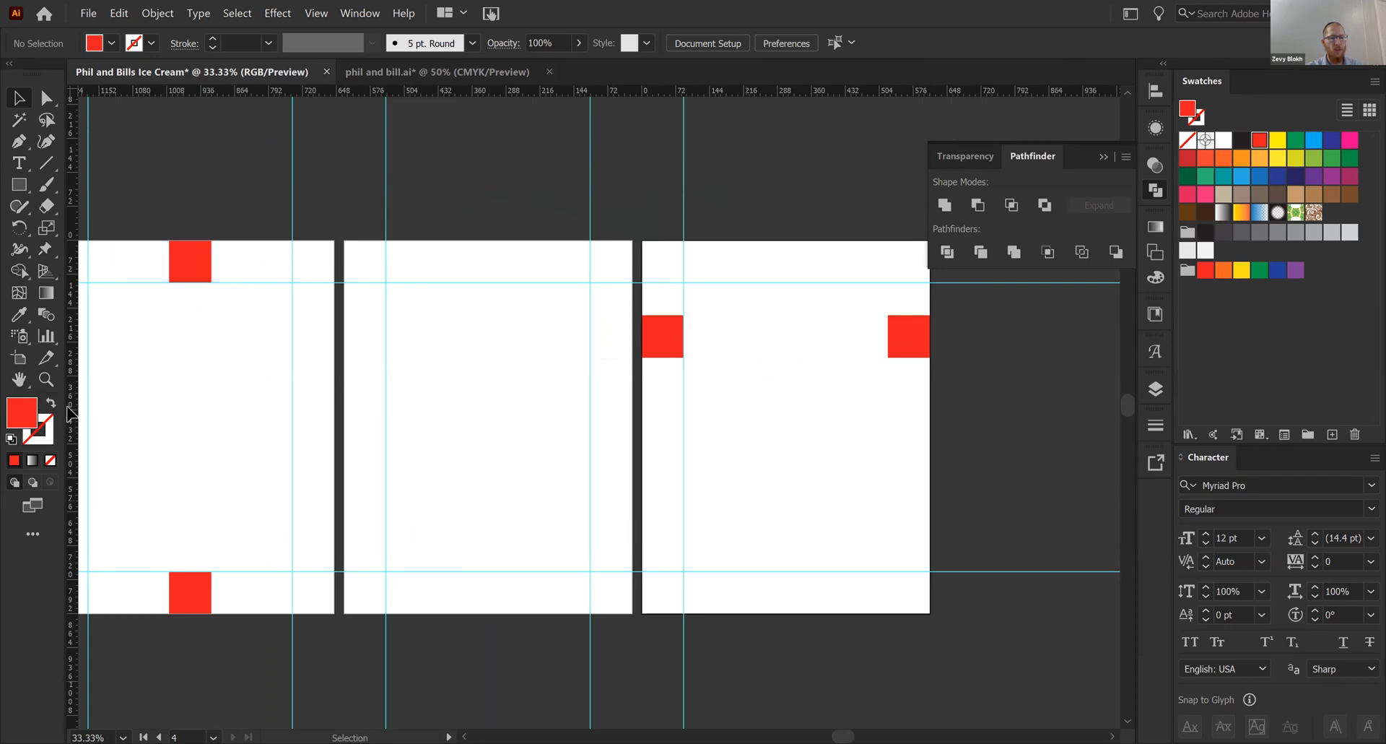
left_click_drag(73, 383, 888, 334)
- Delete the two red squares on the fourth artboard and the two remaining ones on the second artboard
left_click(914, 339)
left_click(657, 348, "shift")
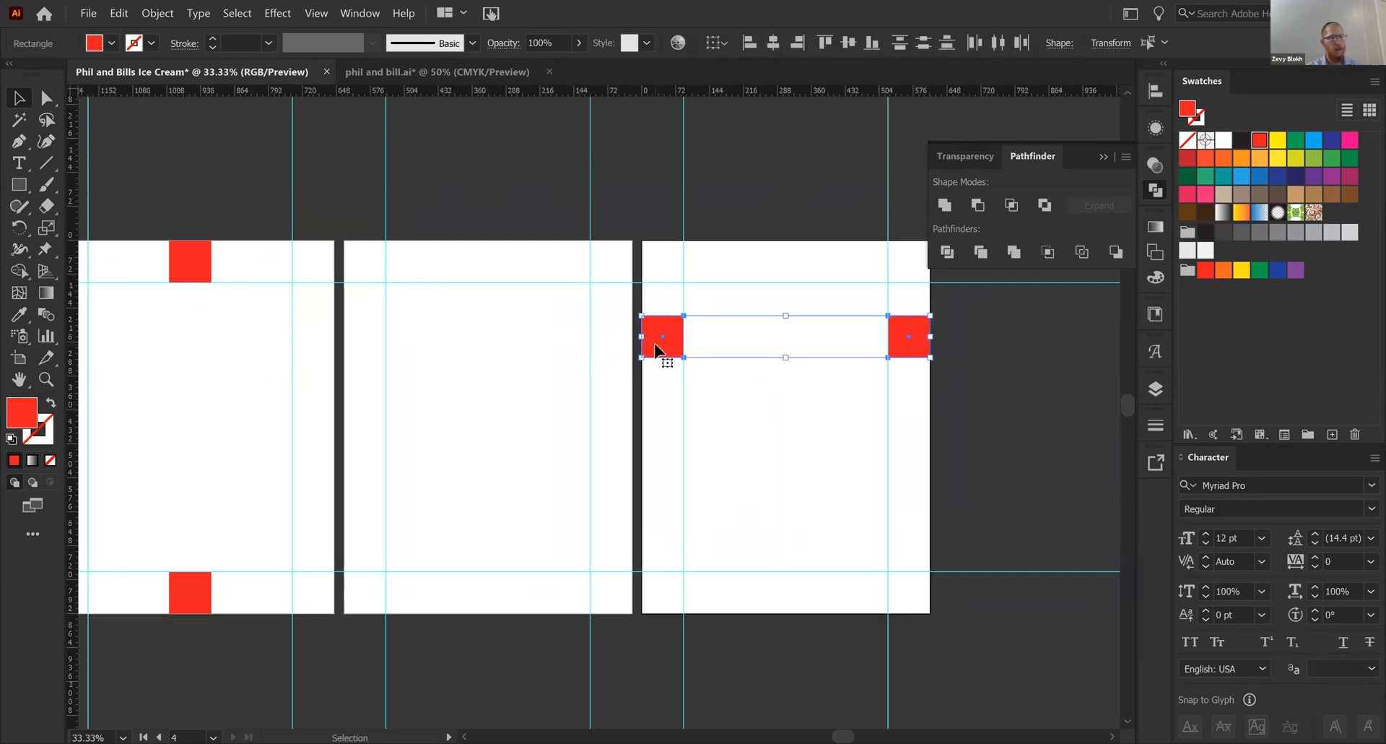
key("Delete")
scroll(590, 414, "left", 3)
left_click(332, 613)
left_click(328, 289, "shift")
key("Delete")
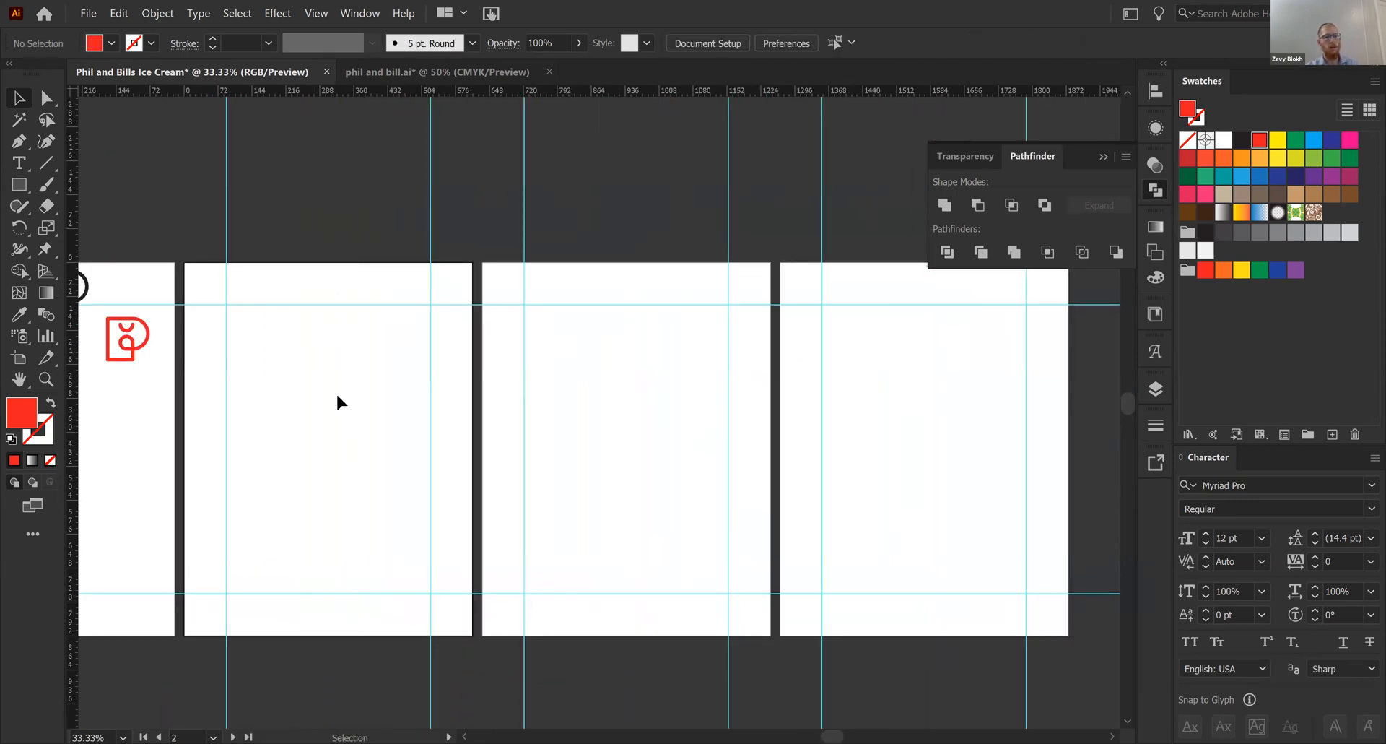
- Examine the canvas options for hiding and unlocking the guides without applying any of them
right_click(336, 393)
left_click(297, 466)
left_click_drag(296, 466, 326, 427)
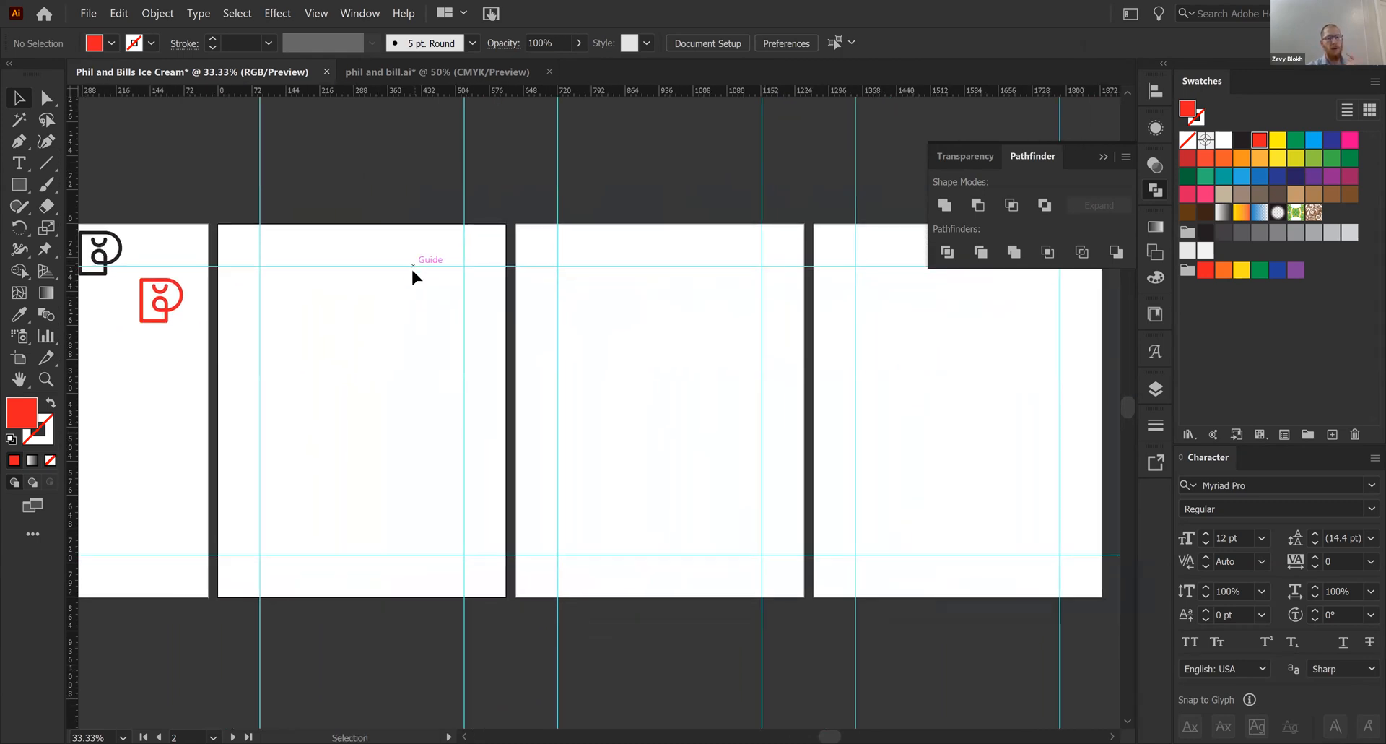
right_click(422, 303)
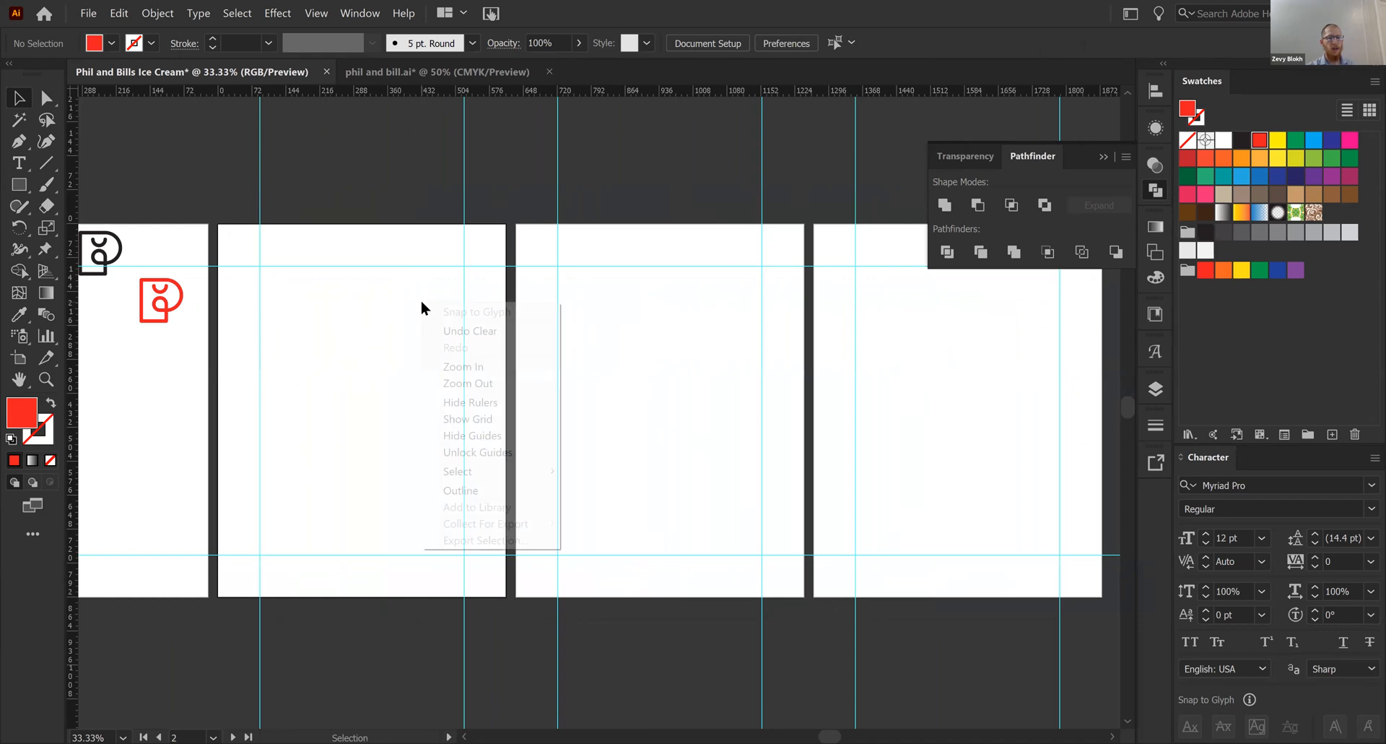
left_click(364, 409)
right_click(364, 414)
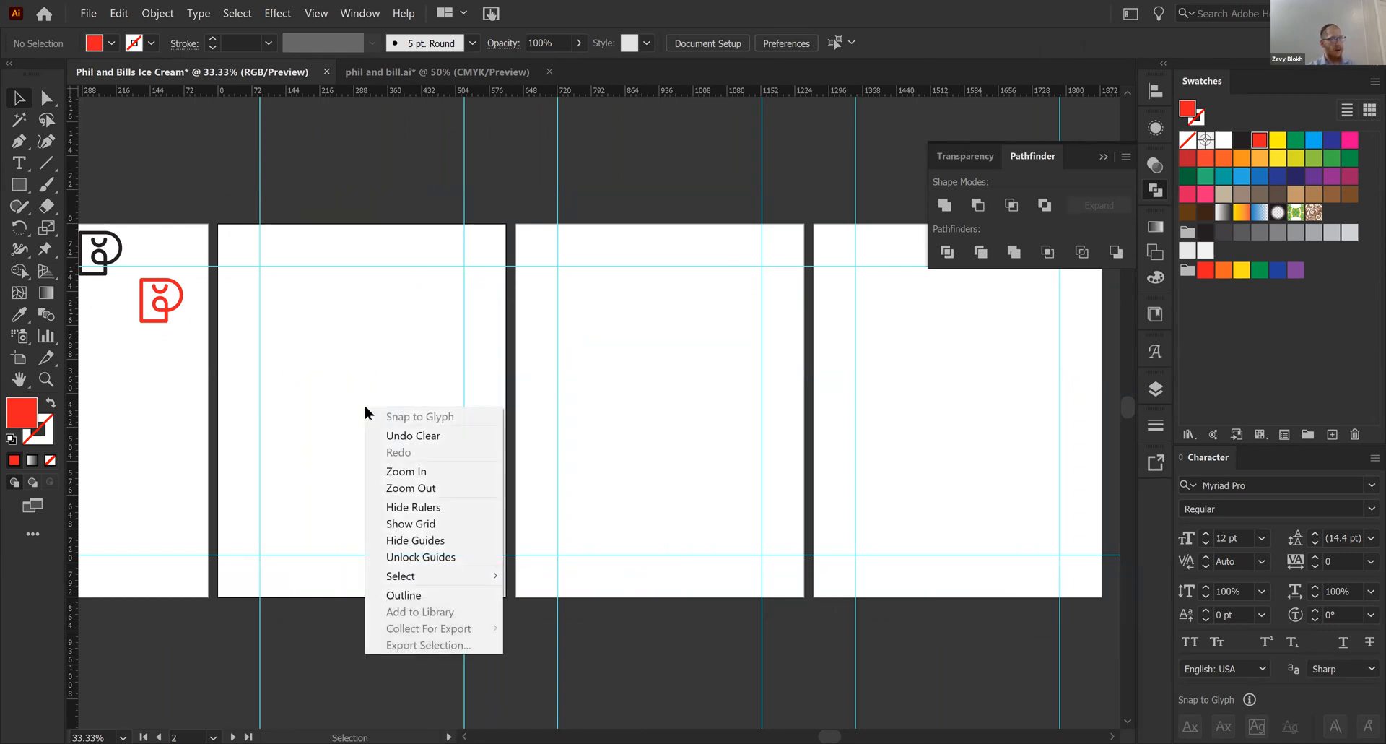
right_click(356, 357)
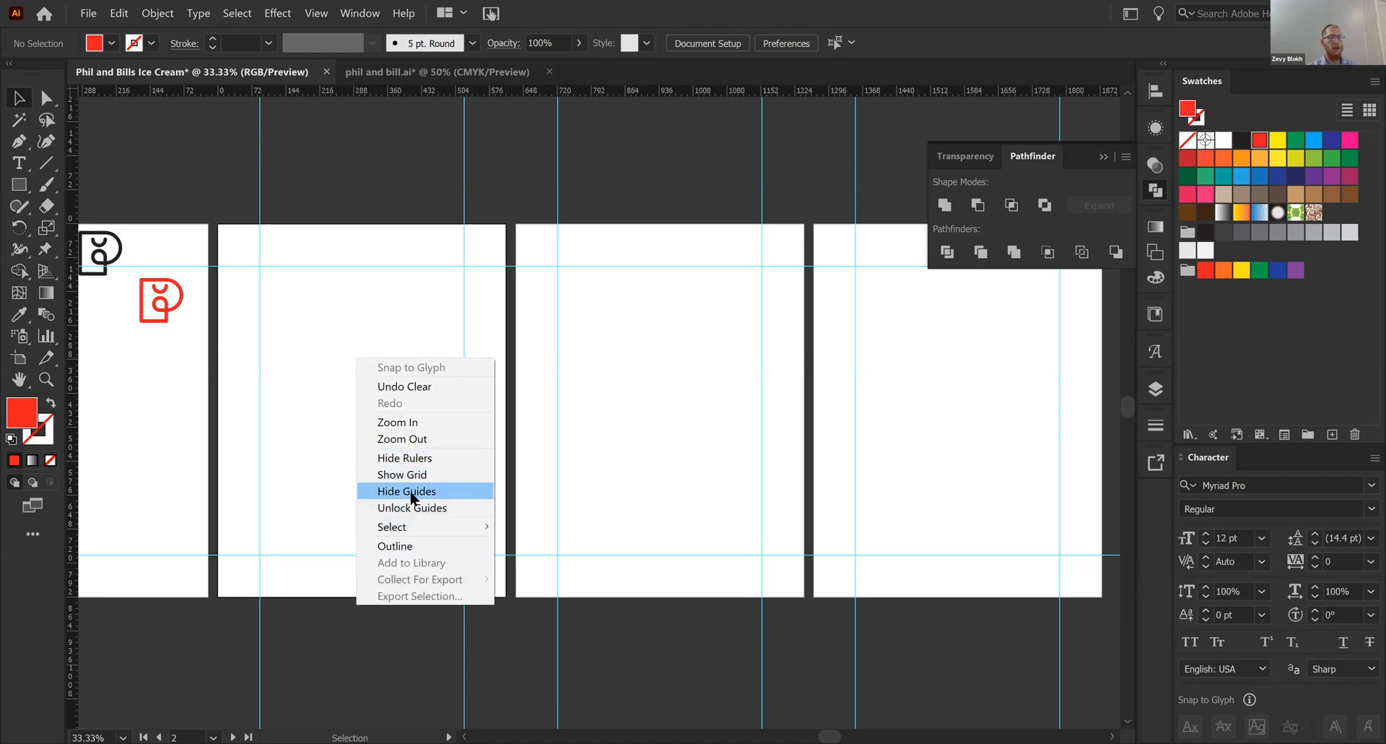
left_click(298, 490)
scroll(298, 490, "left", 3)
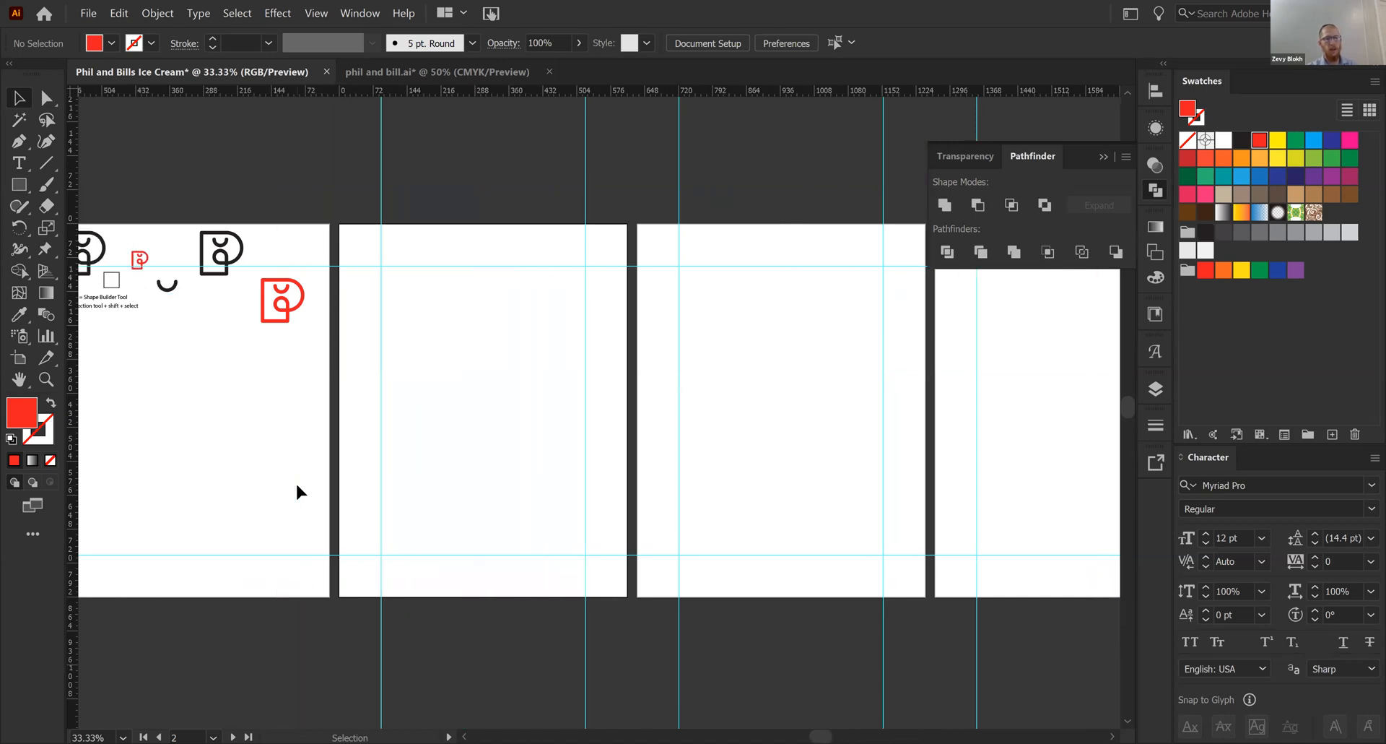
scroll(298, 487, "right", 7)
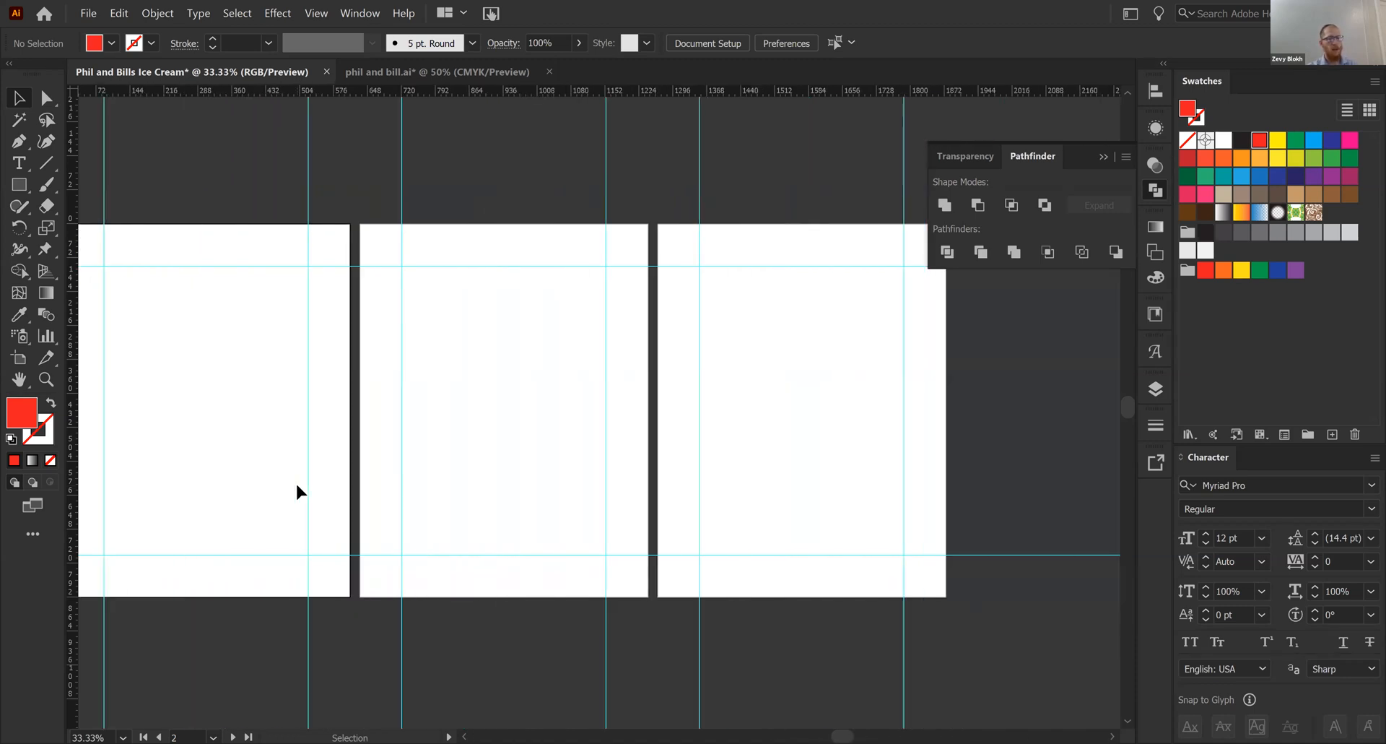
scroll(297, 491, "left", 2)
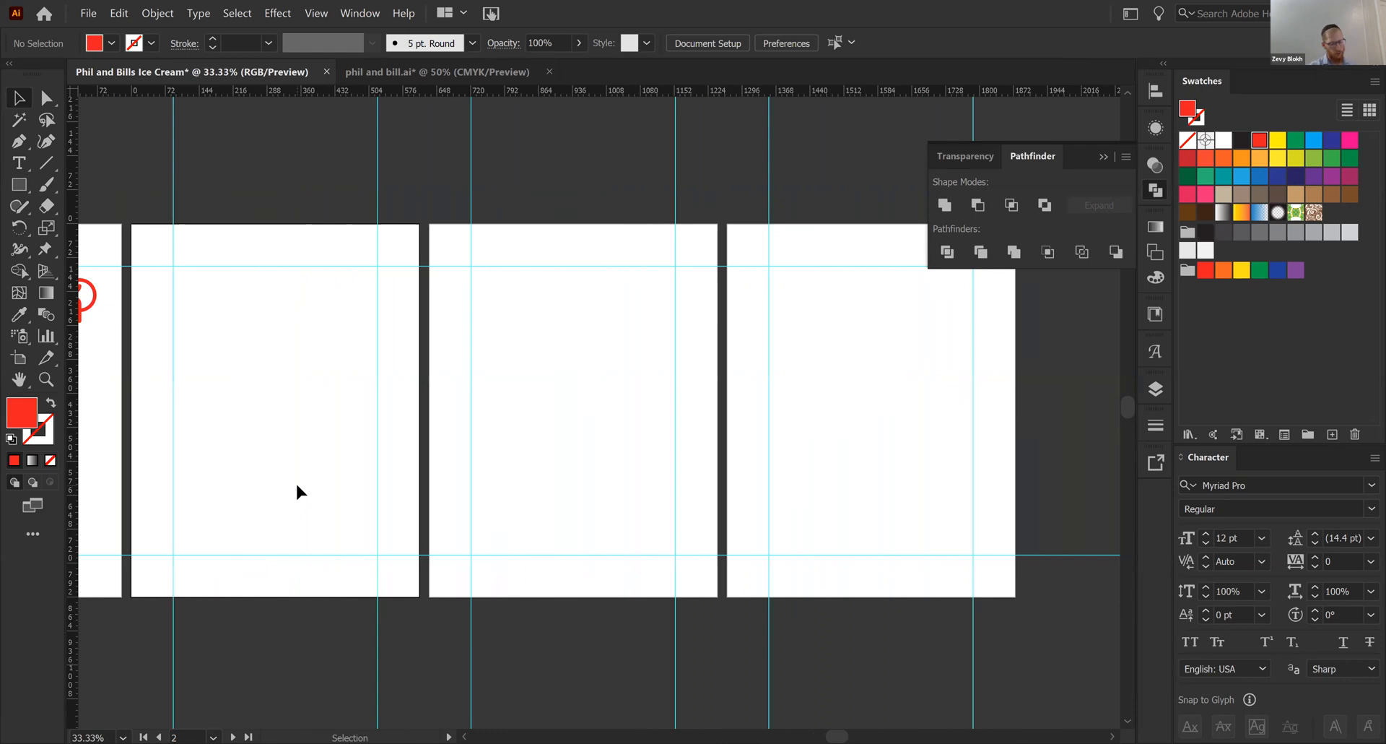
key("a")
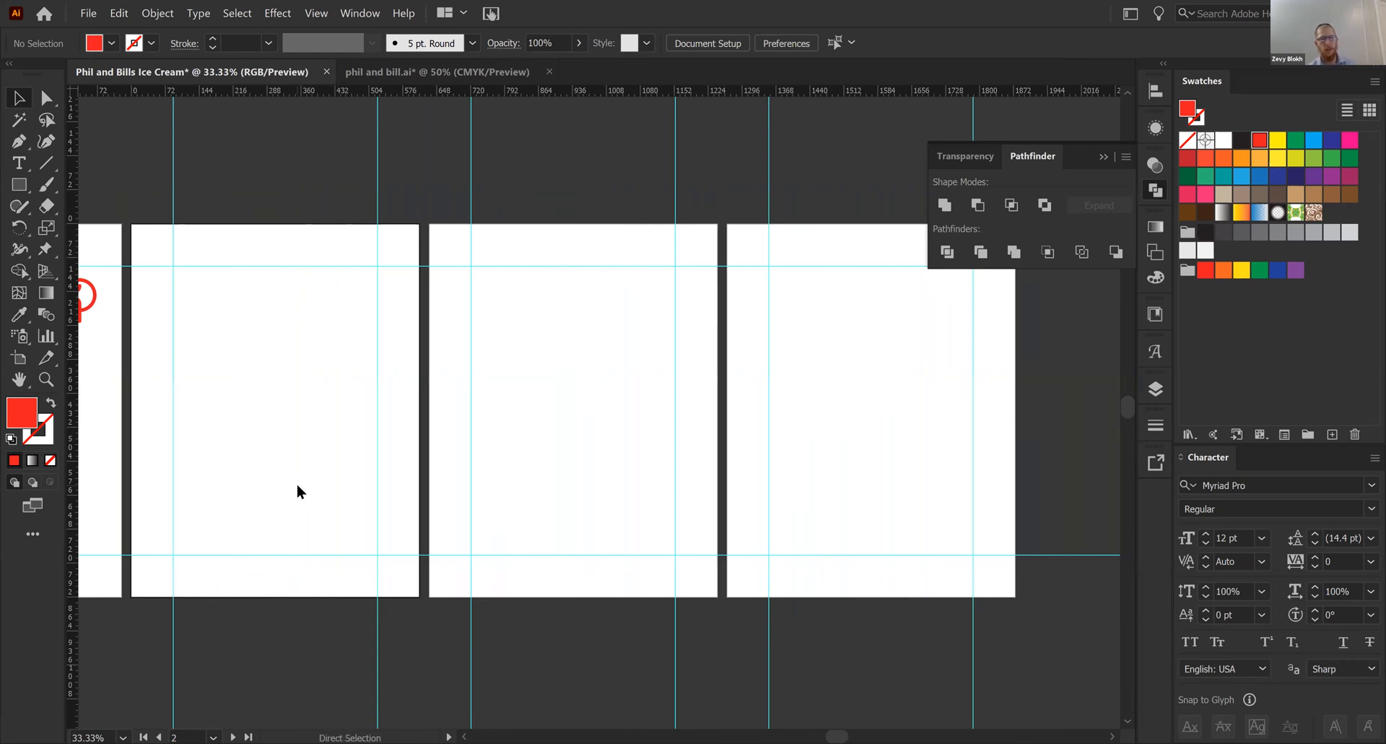
- Save the document to the Desktop as Phil and Bills Ice Cream.ai in Illustrator 2020 format with the default options
key("ctrl+s")
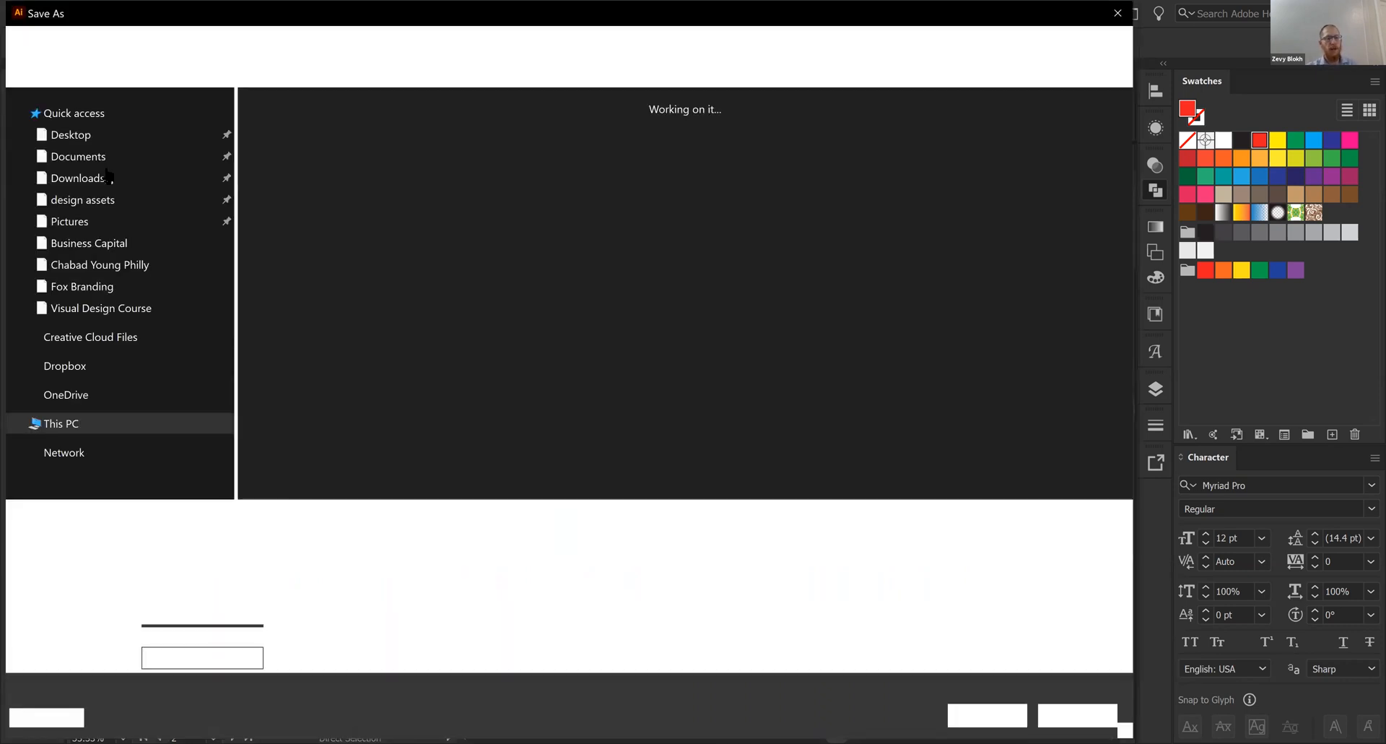
left_click(124, 138)
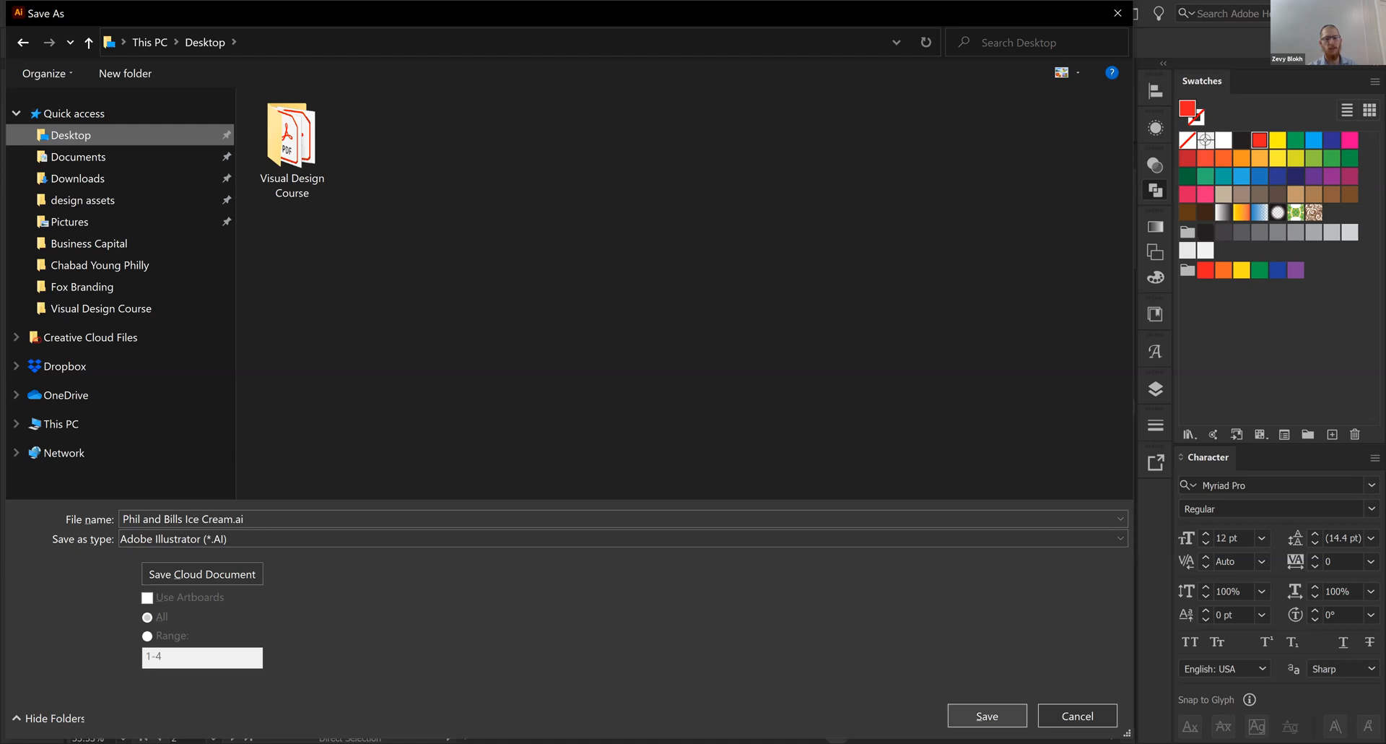
left_click(988, 716)
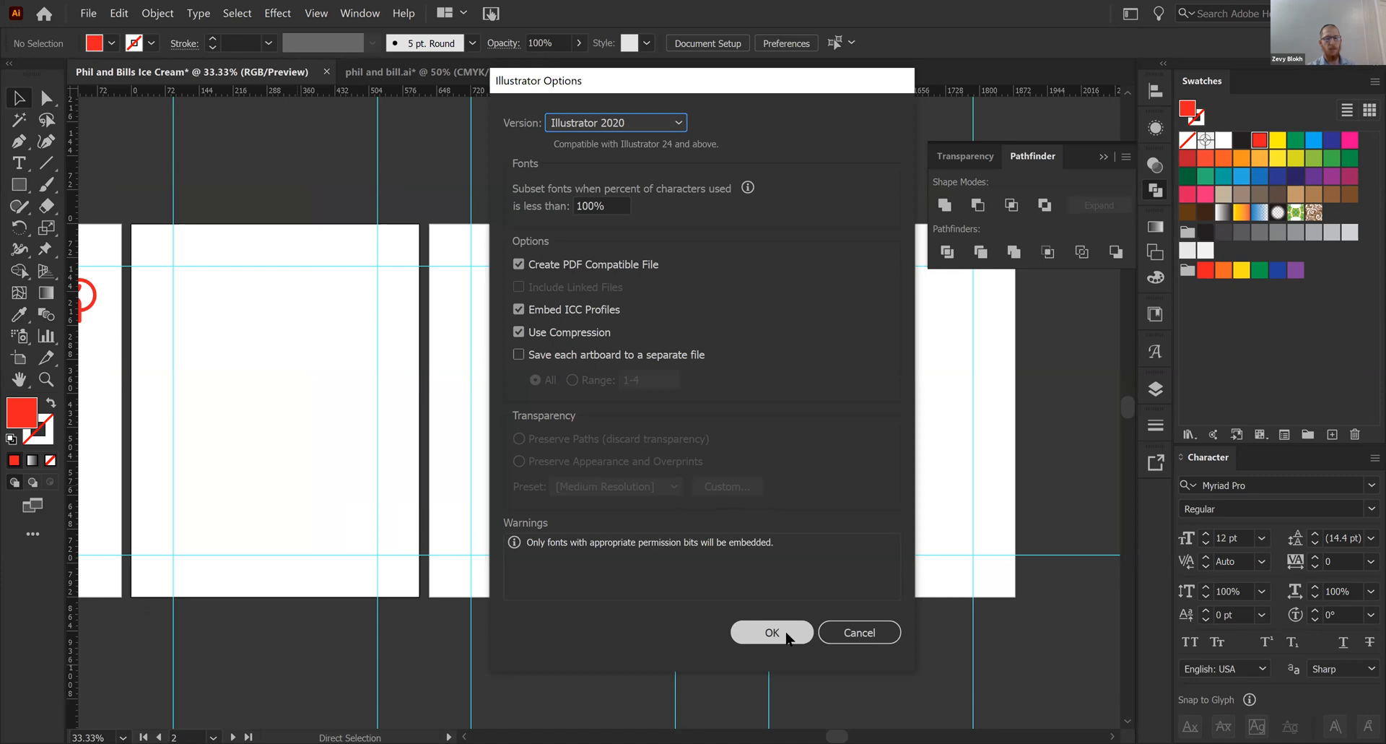
left_click(787, 635)
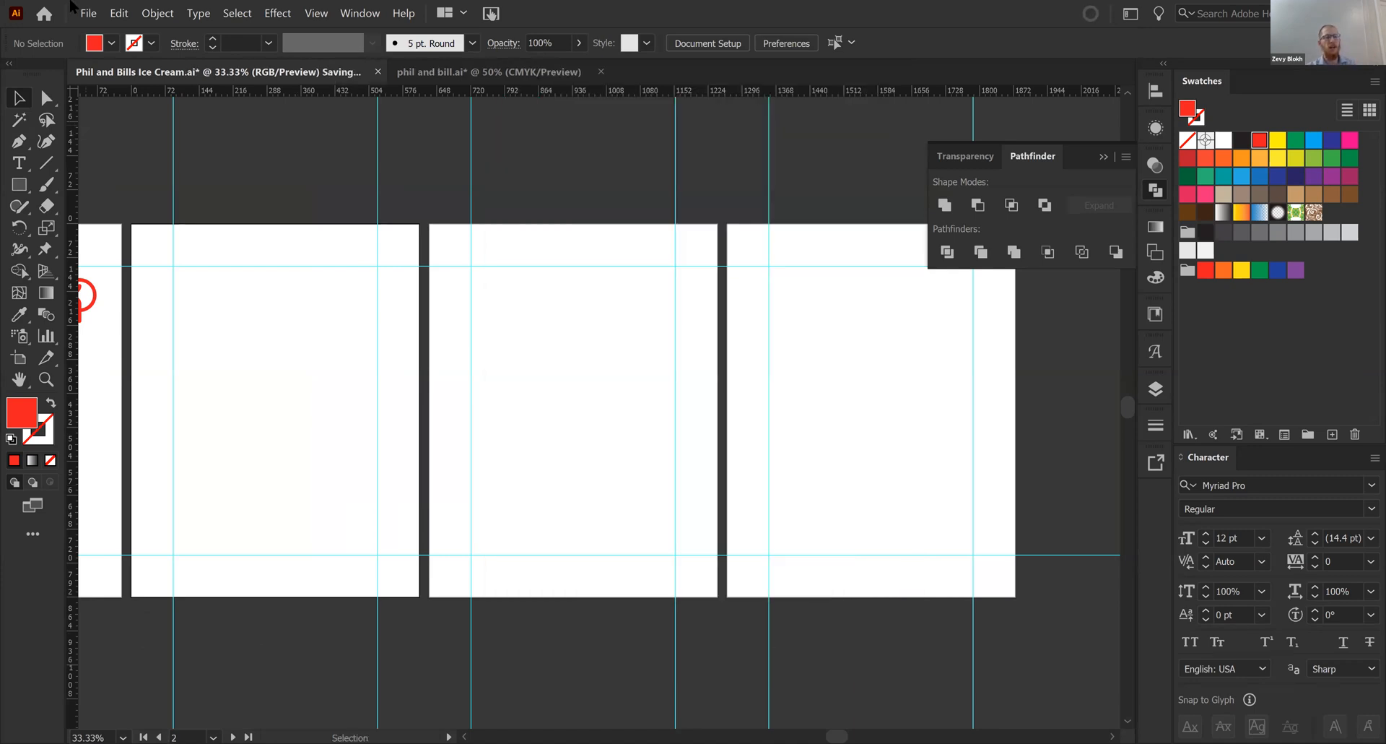
left_click(93, 16)
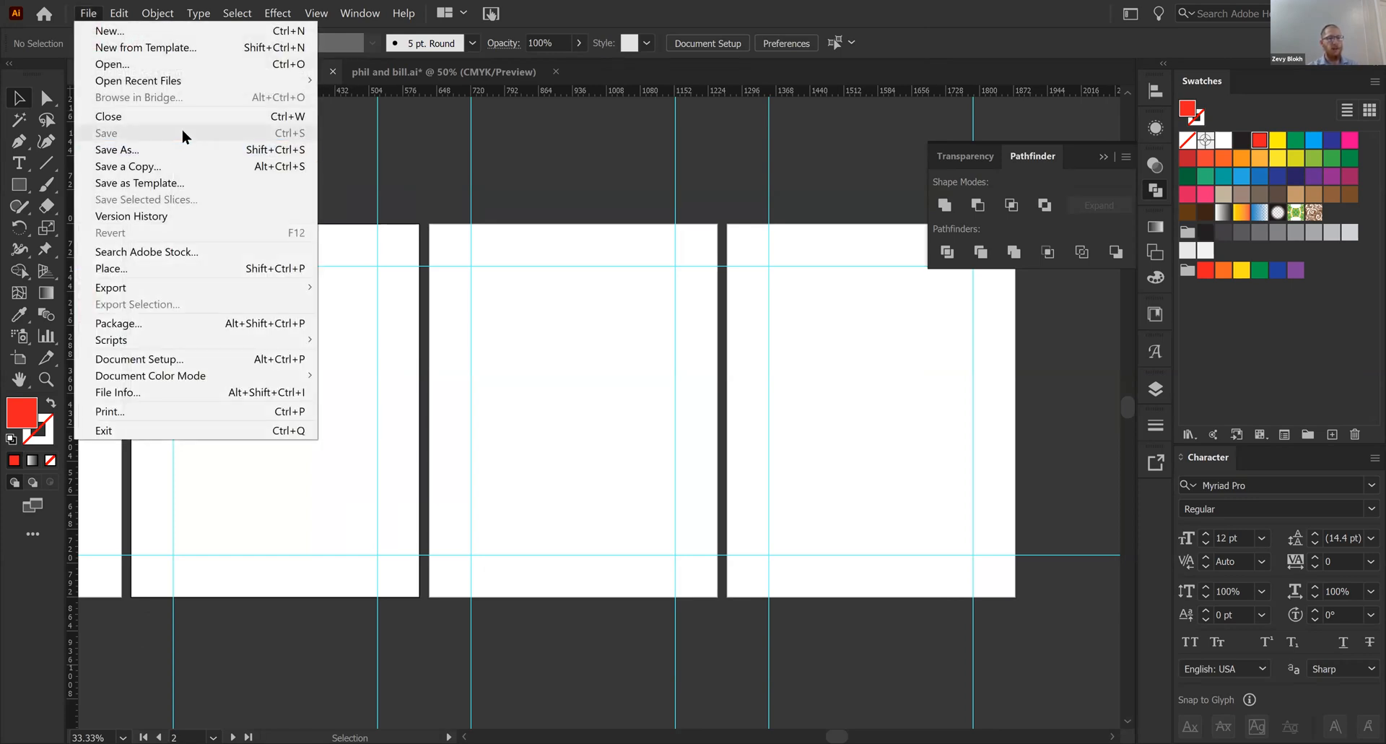
left_click(550, 342)
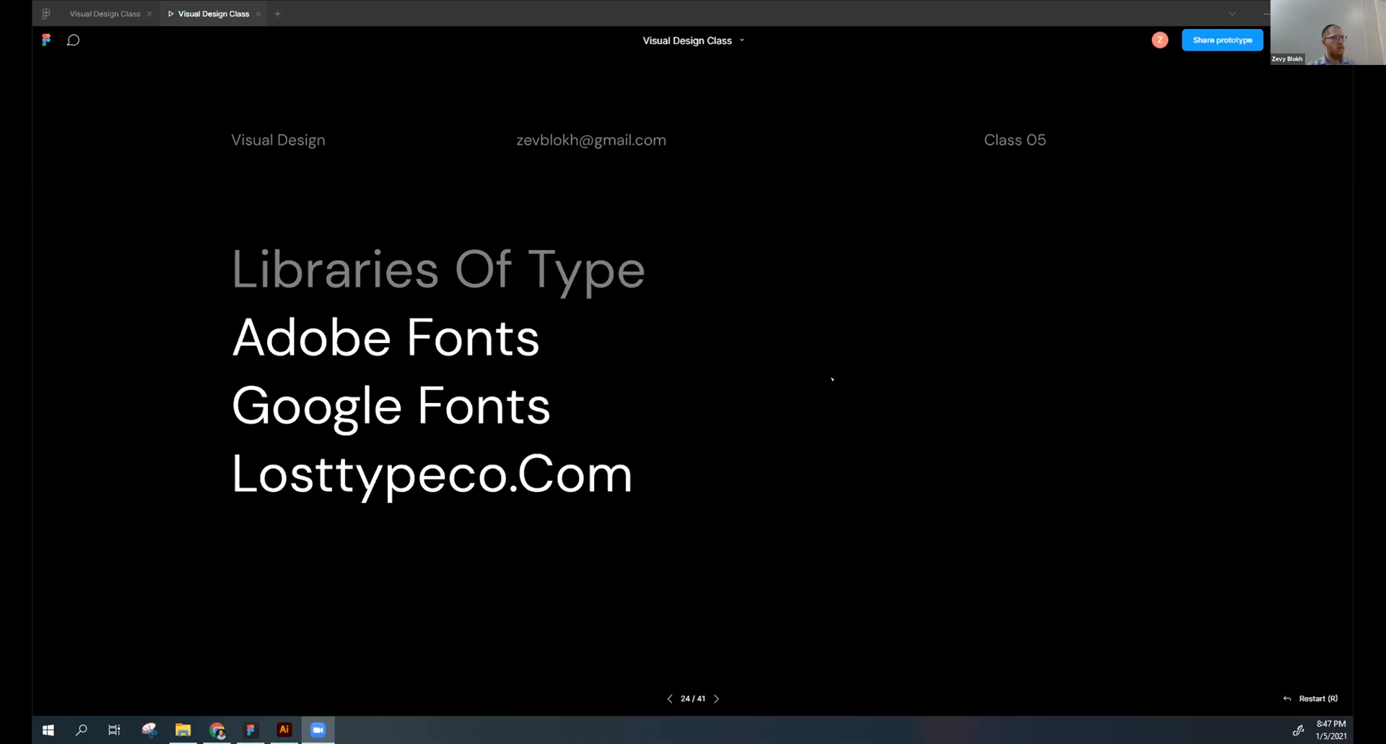
- Advance the Visual Design Class presentation in Figma past the type libraries slide to the Phil and Bill's ice cream container photos
key("Right")
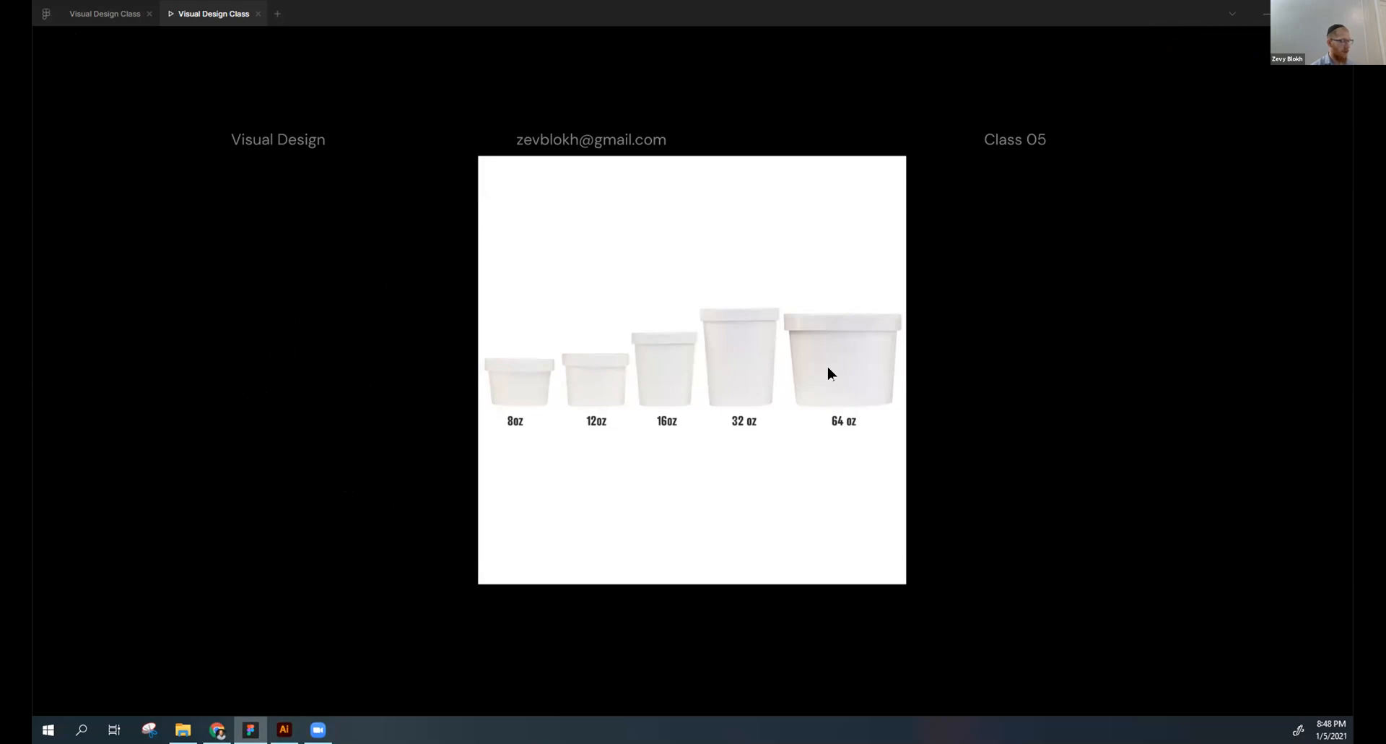
key("Right")
key("Right")
key("Right")
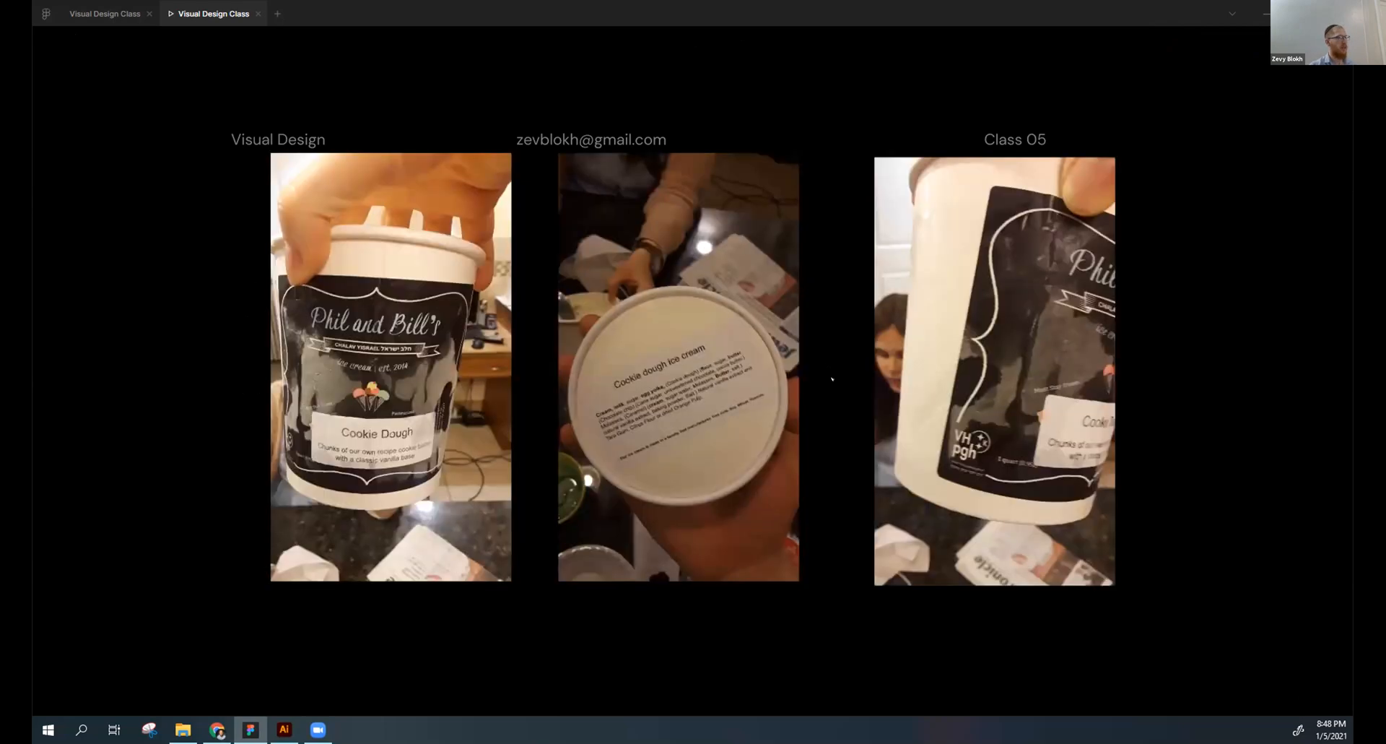
- Advance past the container photos and compare the Auto, Airy and Stuffy line-spacing slides, going back and forth between them
key("Right")
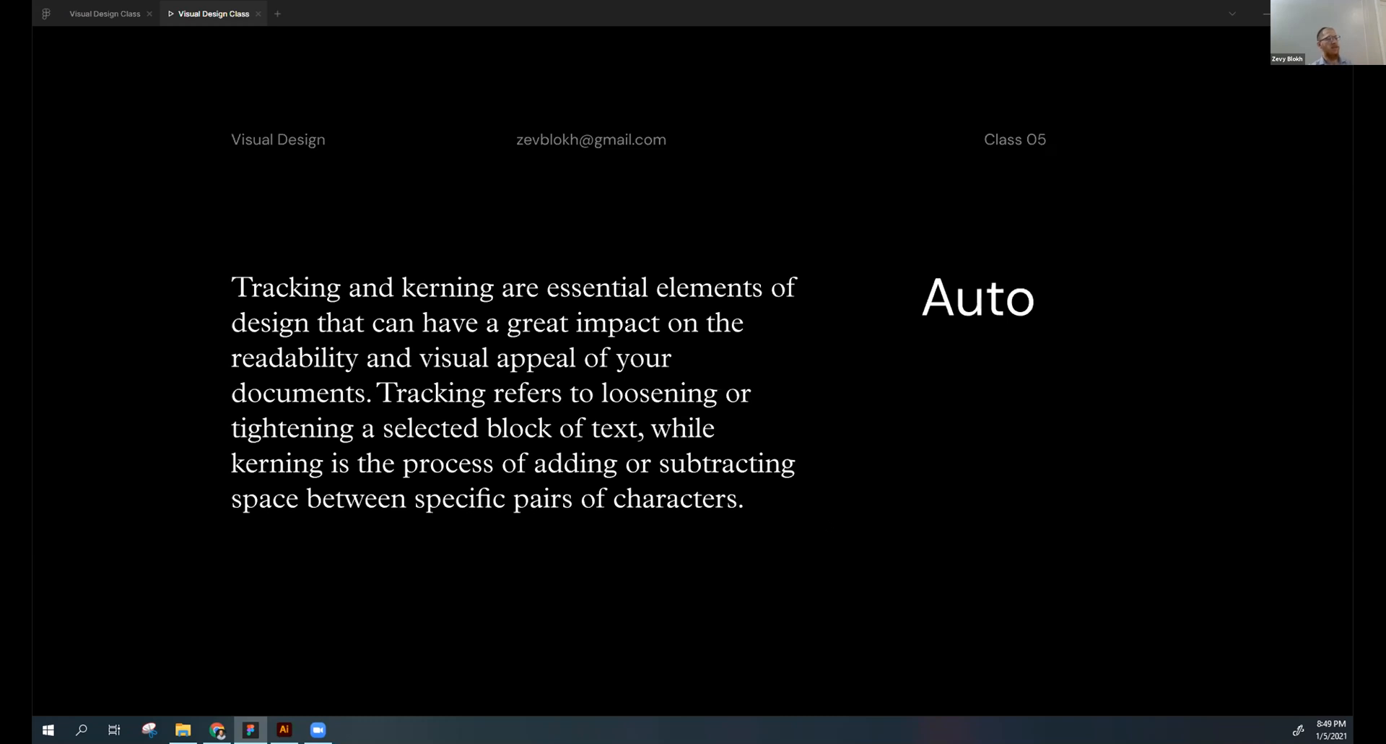
key("Right")
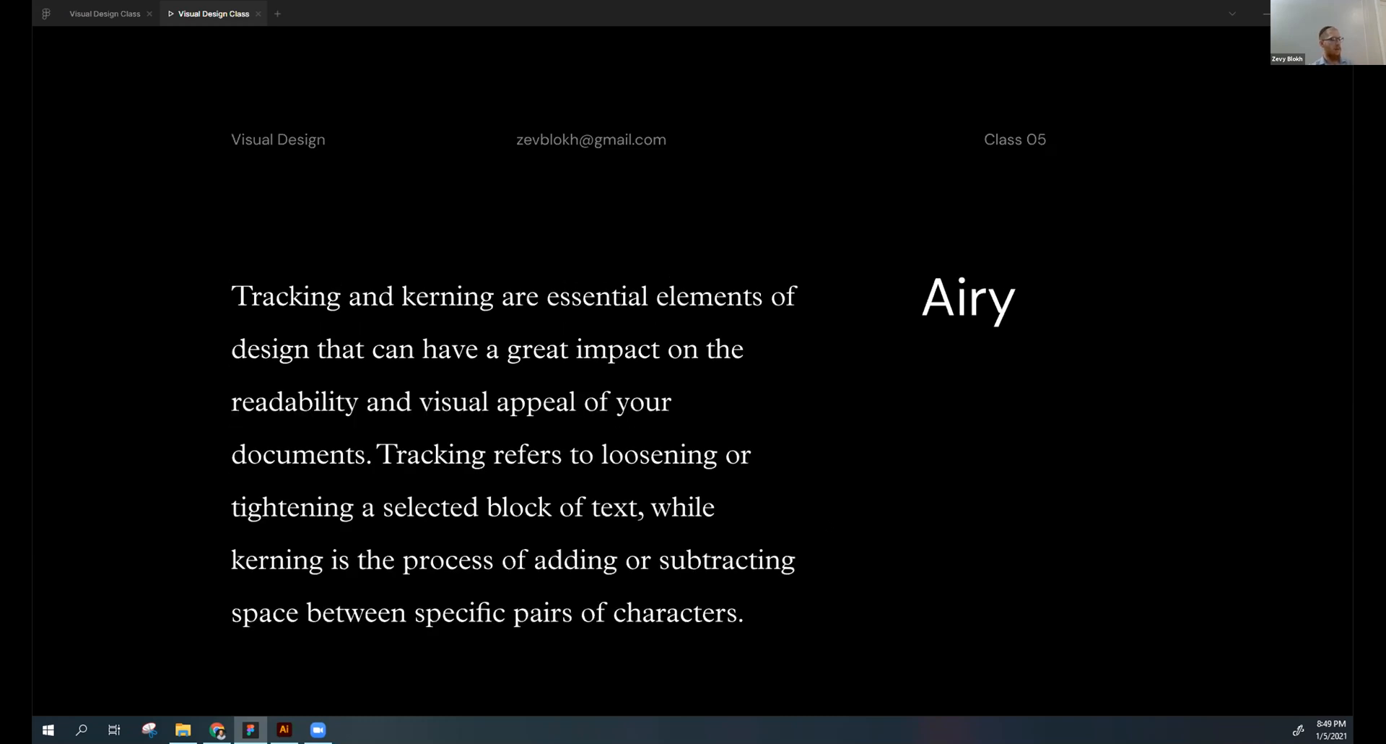
key("Left")
key("Right")
key("Right")
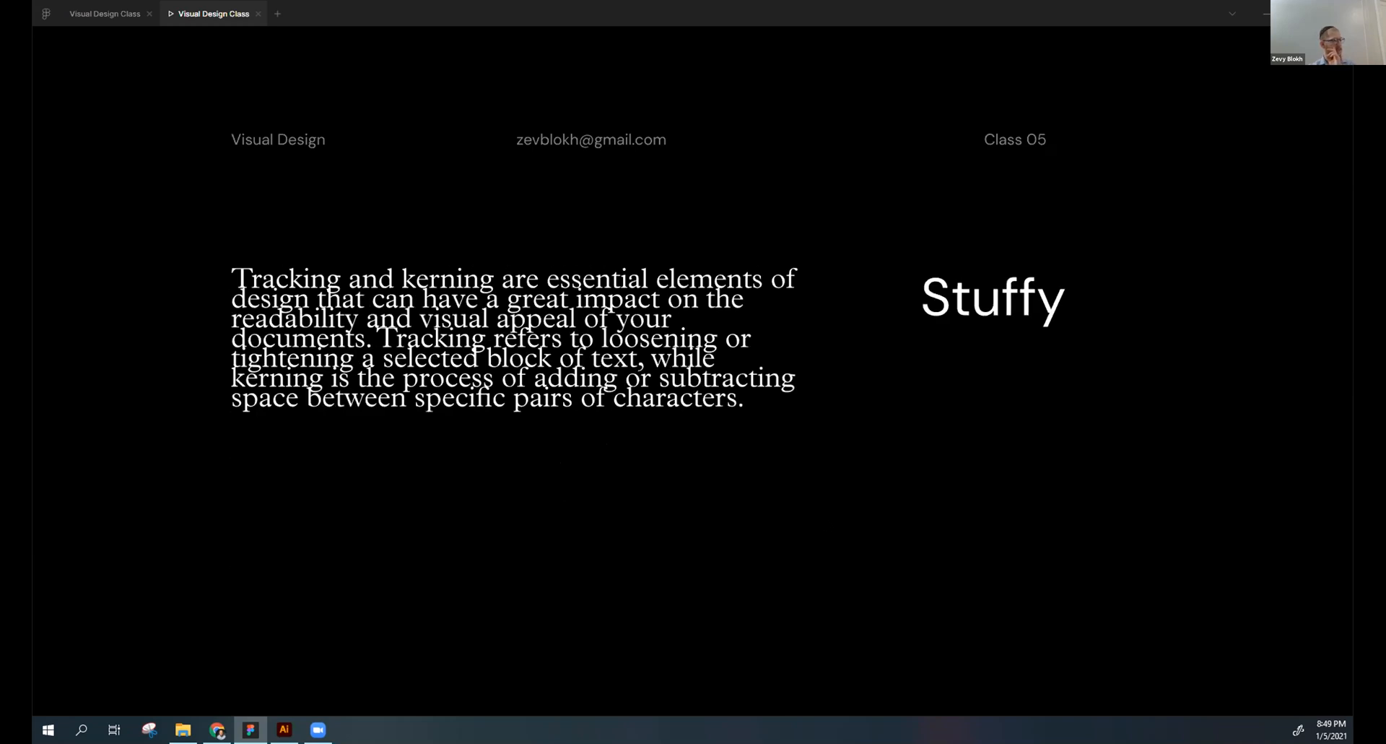
key("Left")
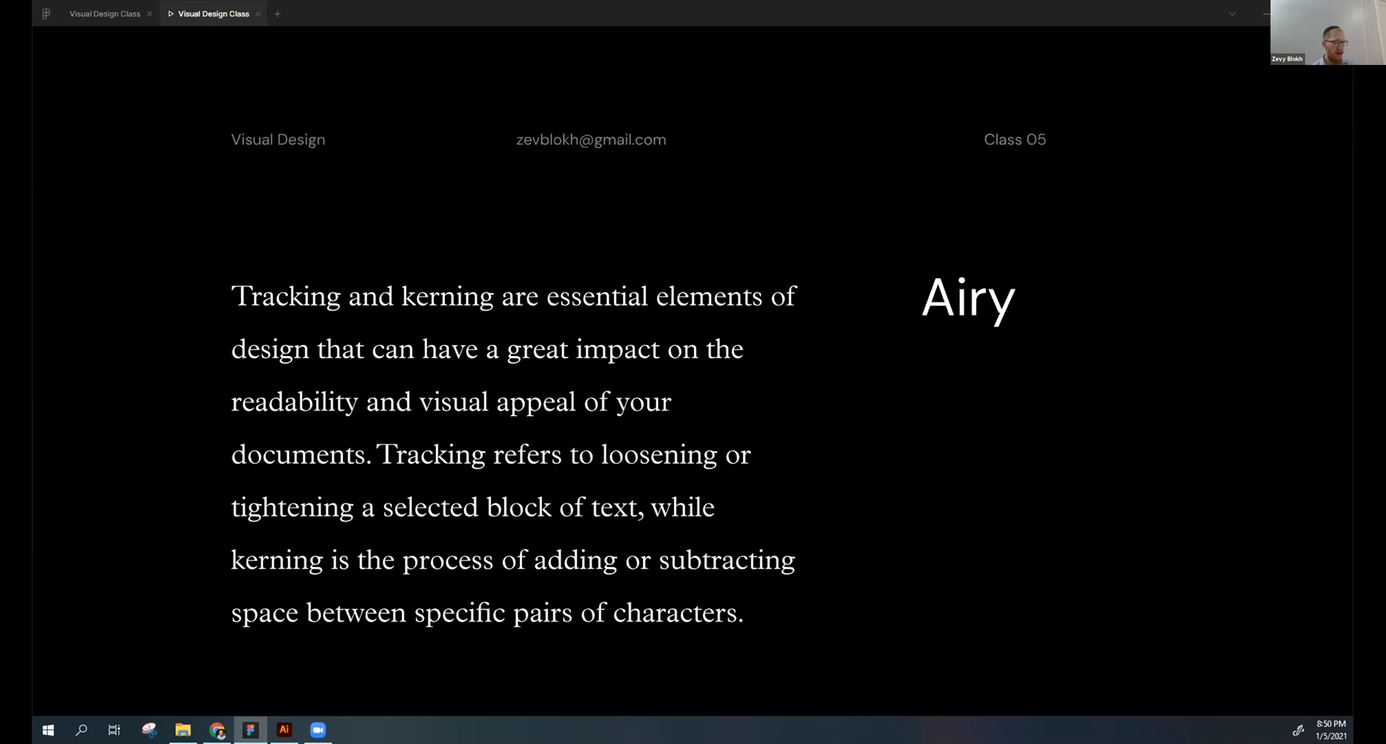
key("Right")
key("Right")
key("Right")
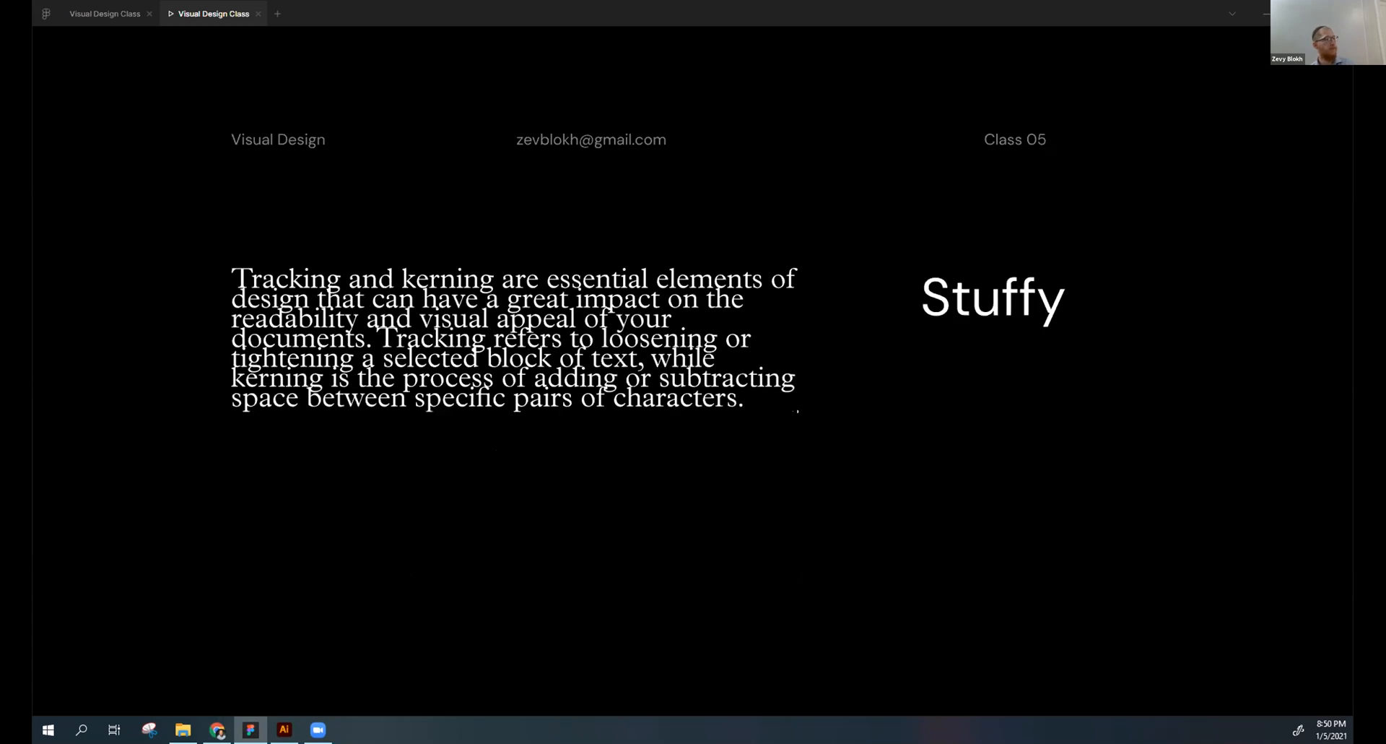
- Step the presentation through the Rags, Rag Left and Rag Right slides to the Widows slide
key("Right")
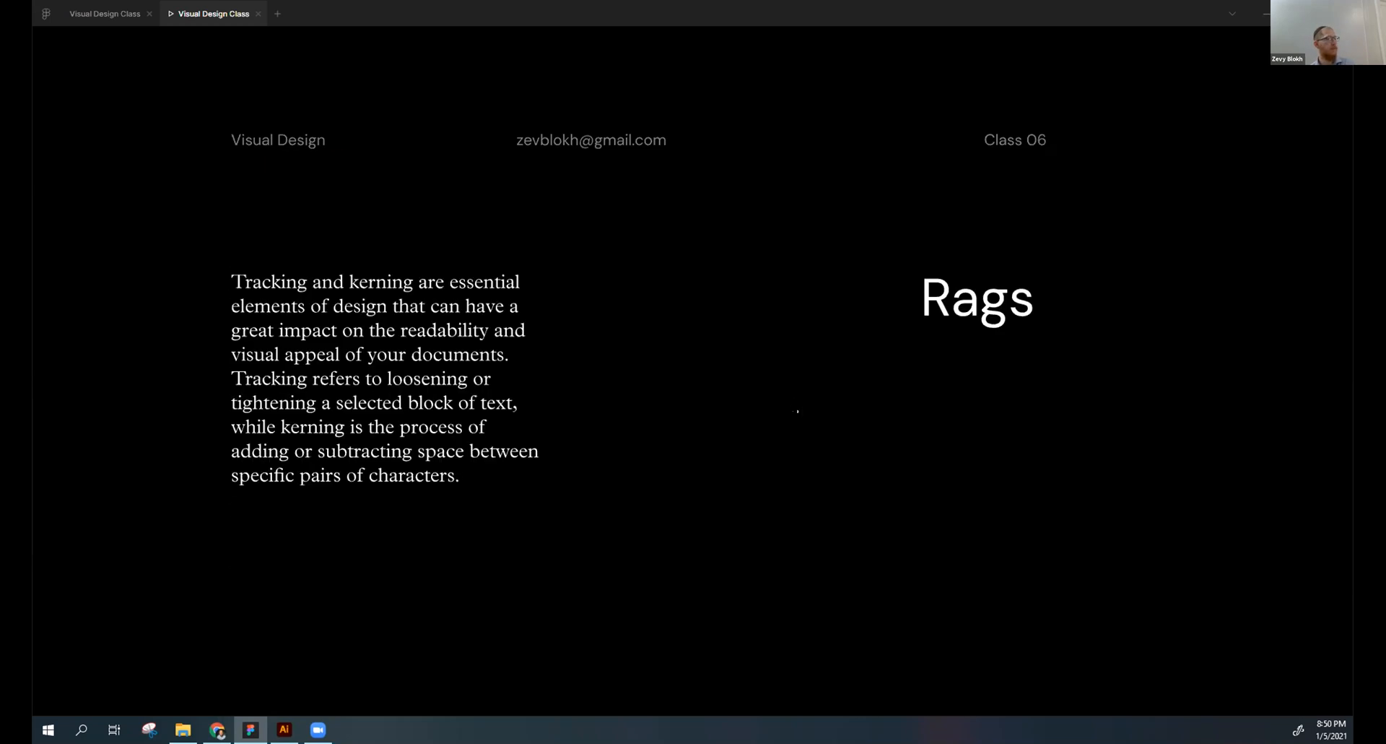
key("Right")
key("Left")
key("Right")
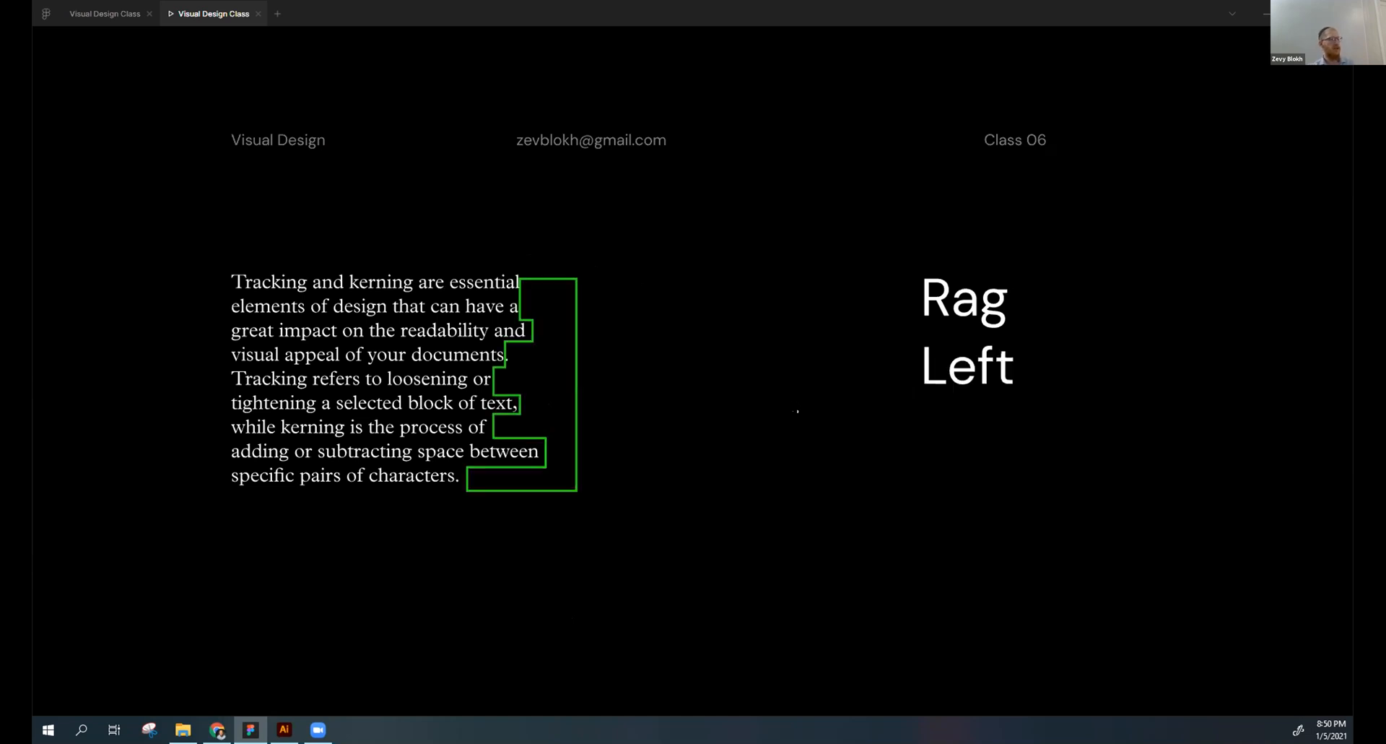
key("Right")
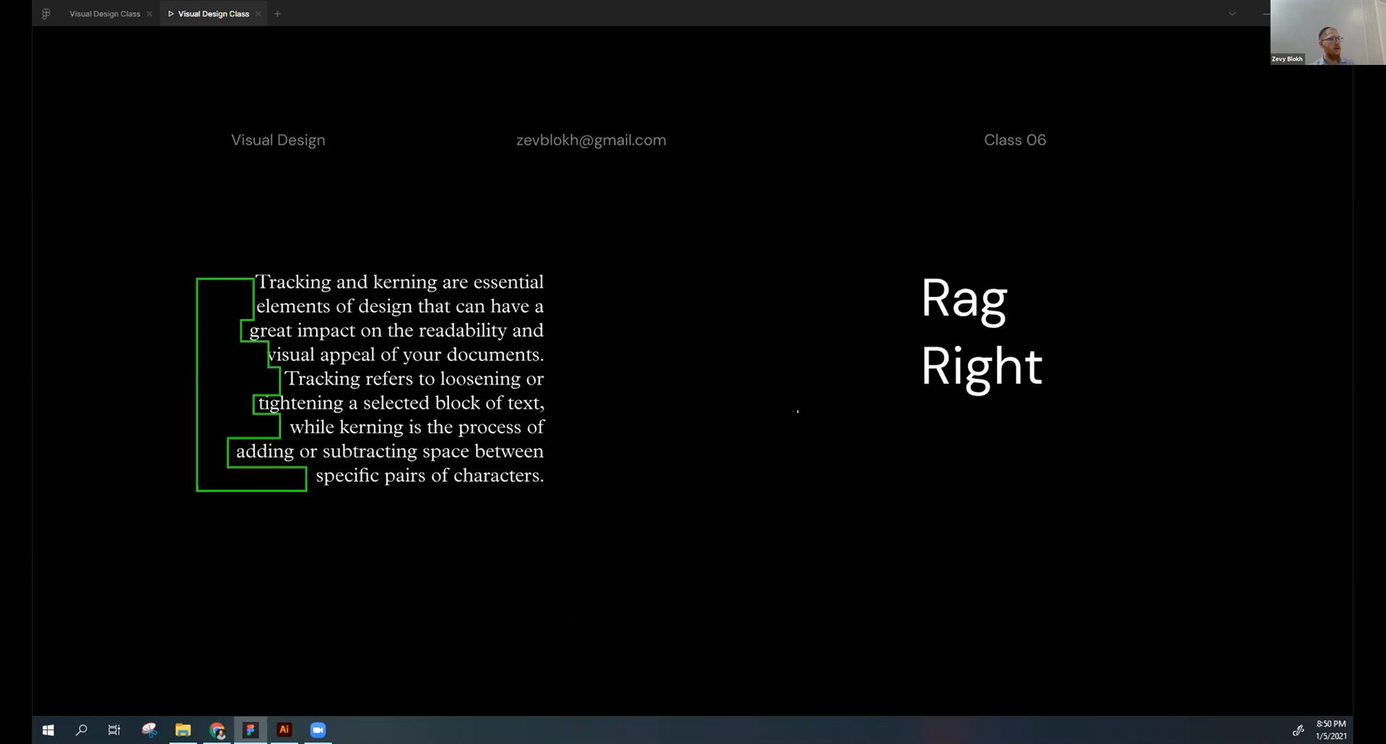
key("Right")
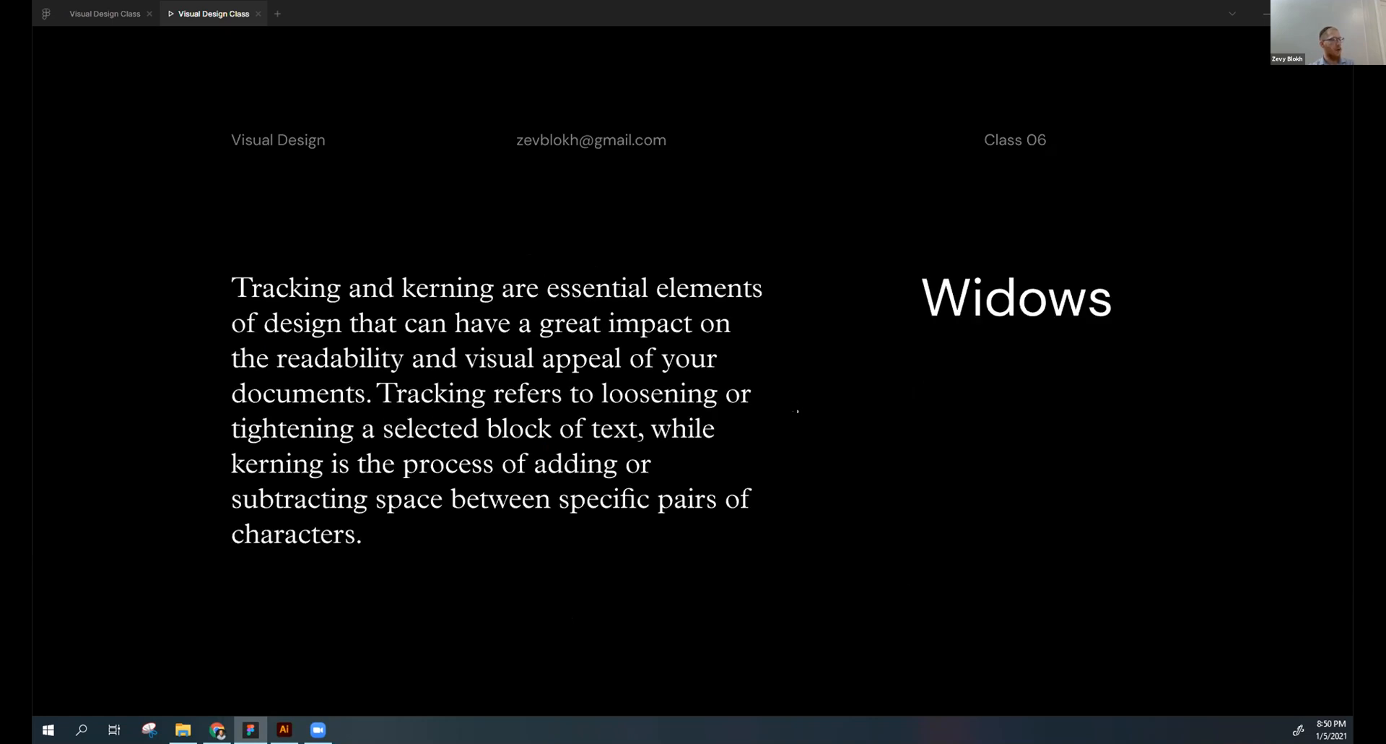
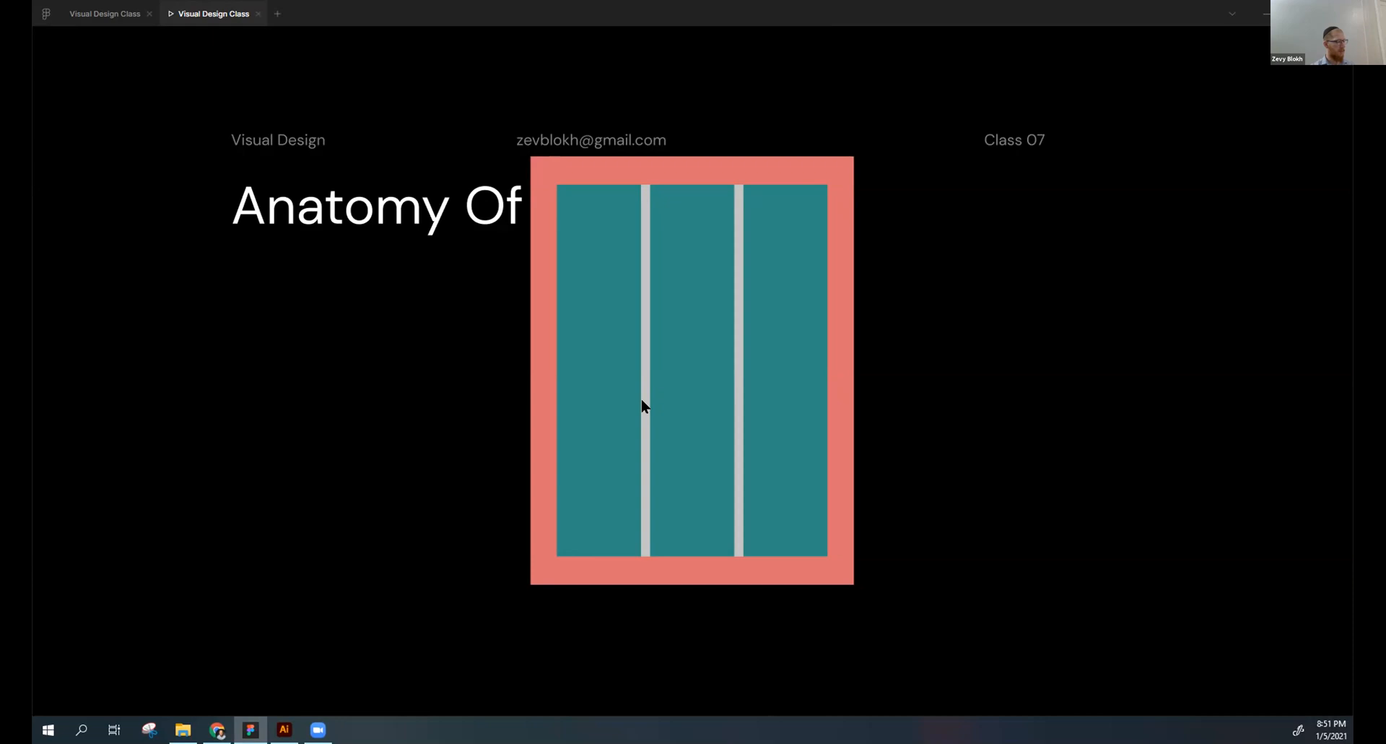
- Step the presentation through the remaining Anatomy Of layout slides, going back over the gutters, and on to the RGB slide
key("Right")
key("Right")
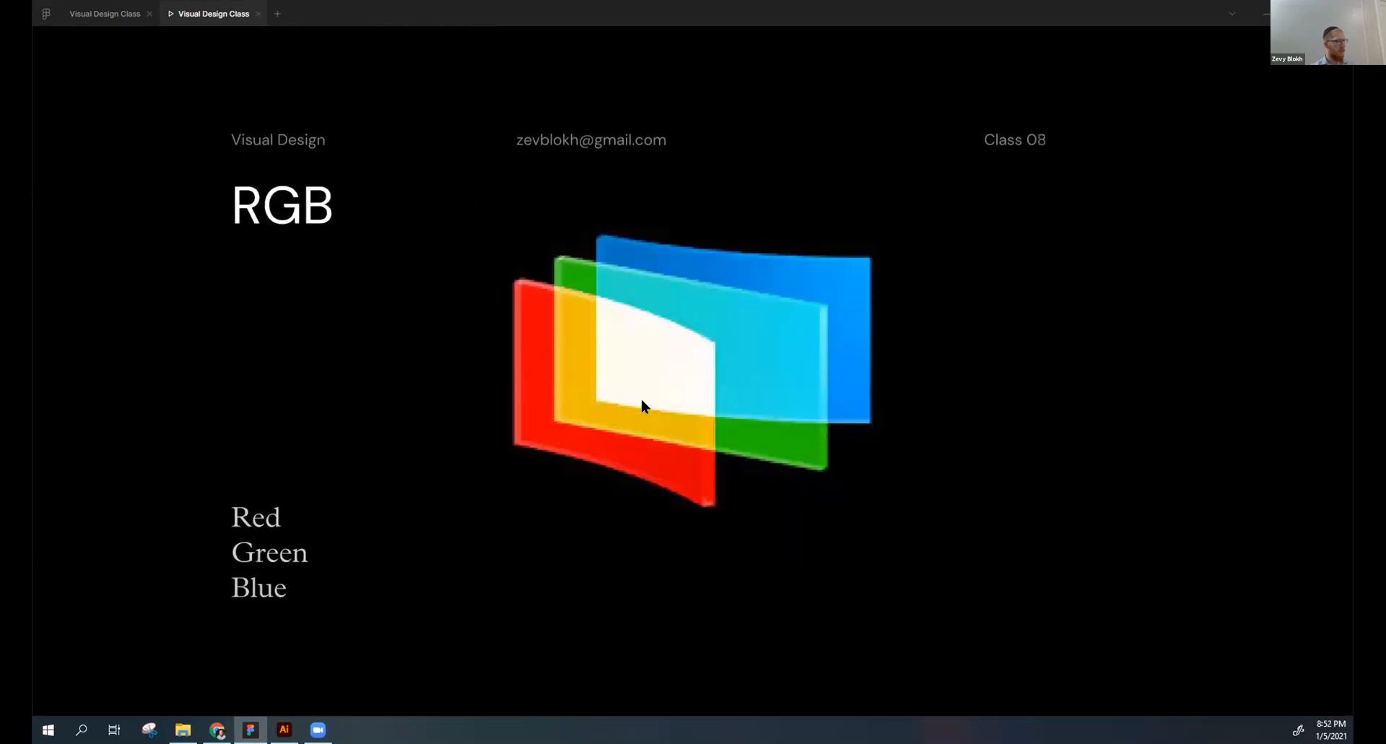
key("Left")
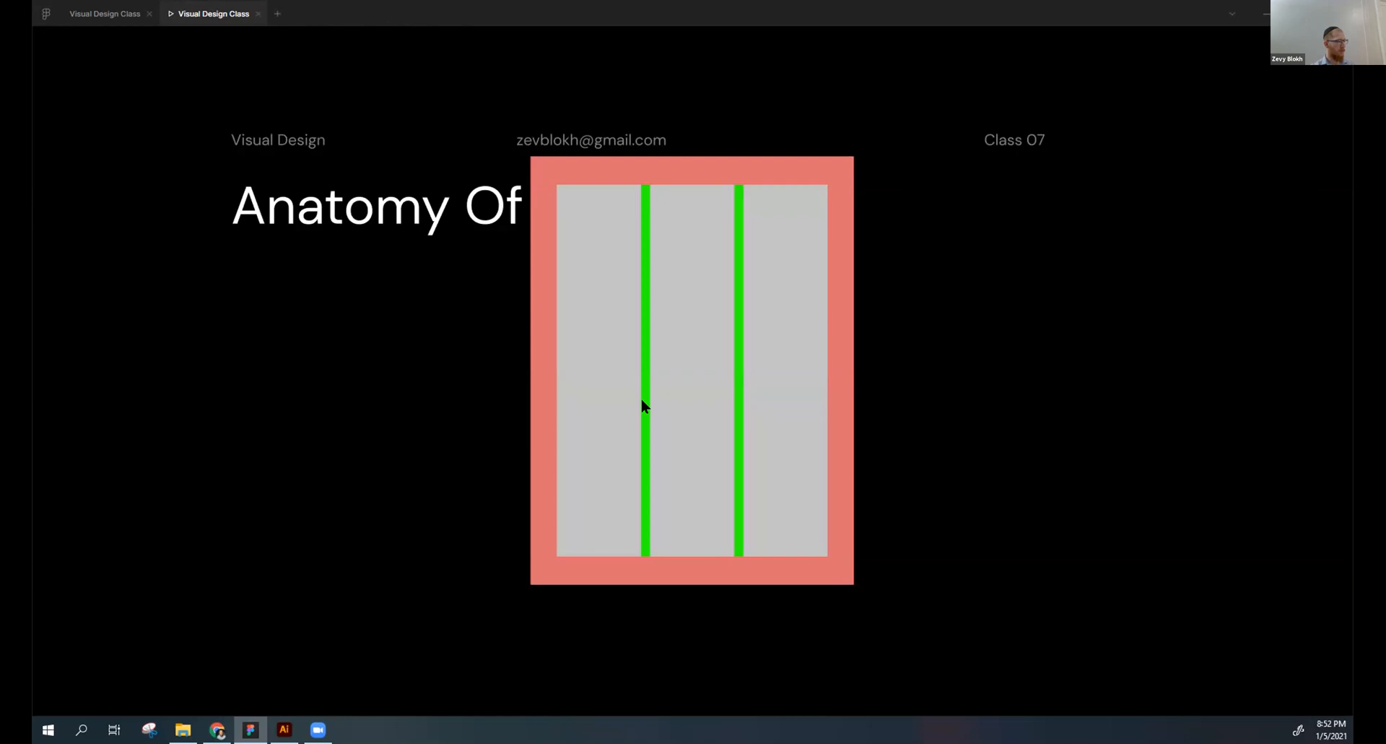
key("Right")
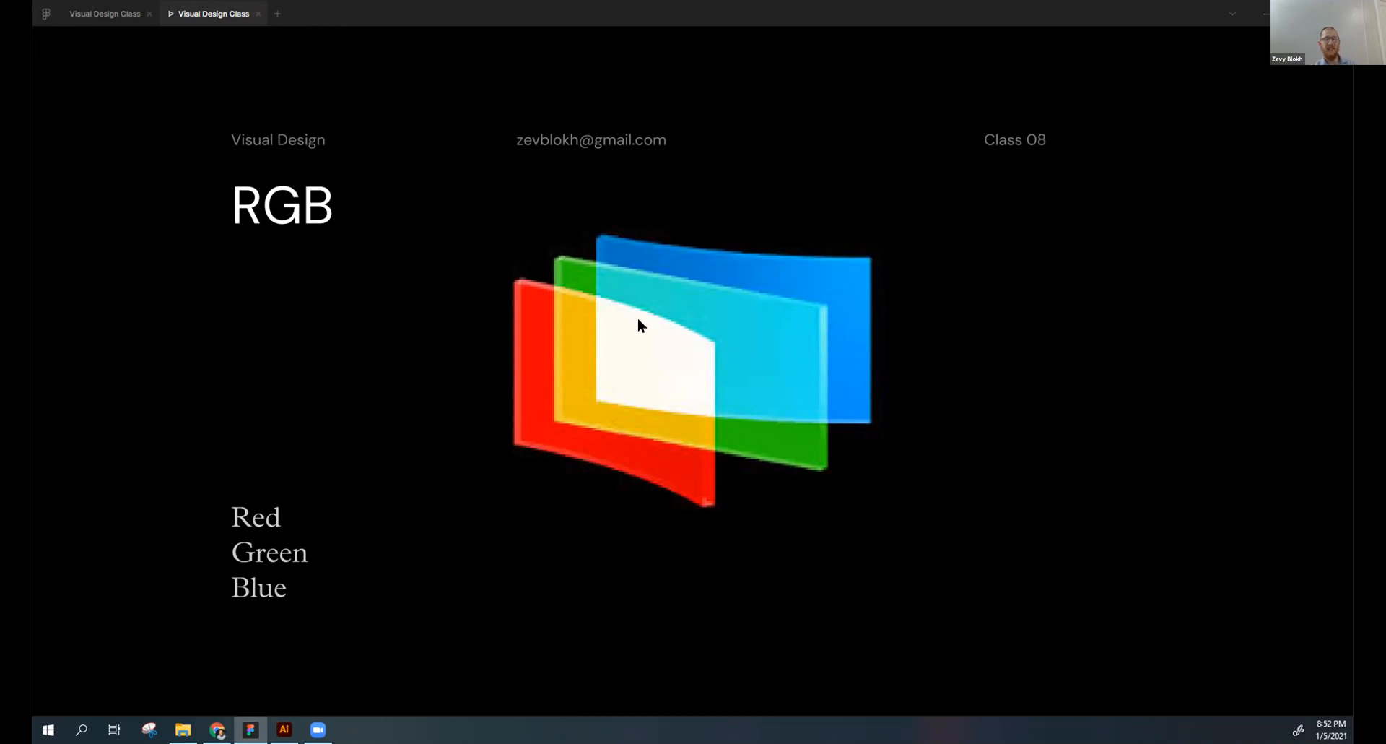
- Compare the RGB and CMYK slides, going back and forth between them, and continue past the HEX Code slide
key("Right")
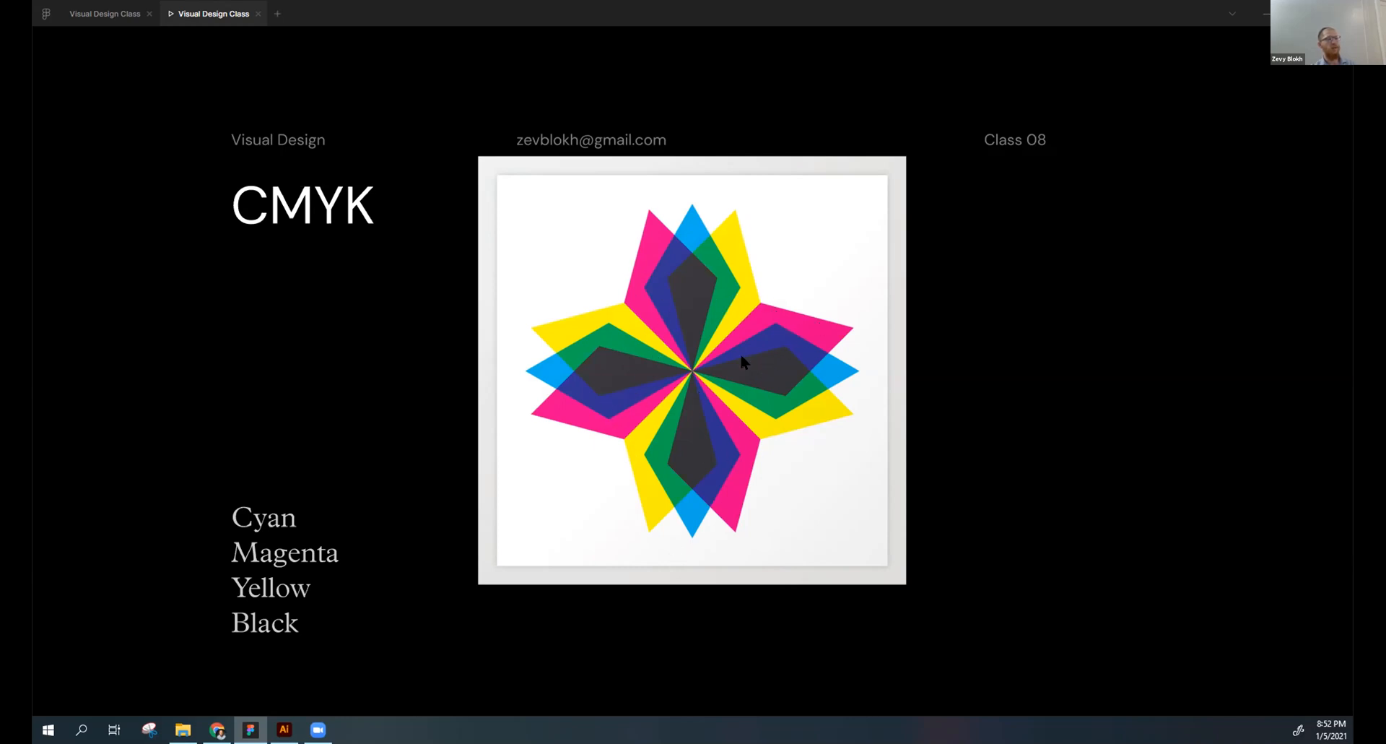
key("Right")
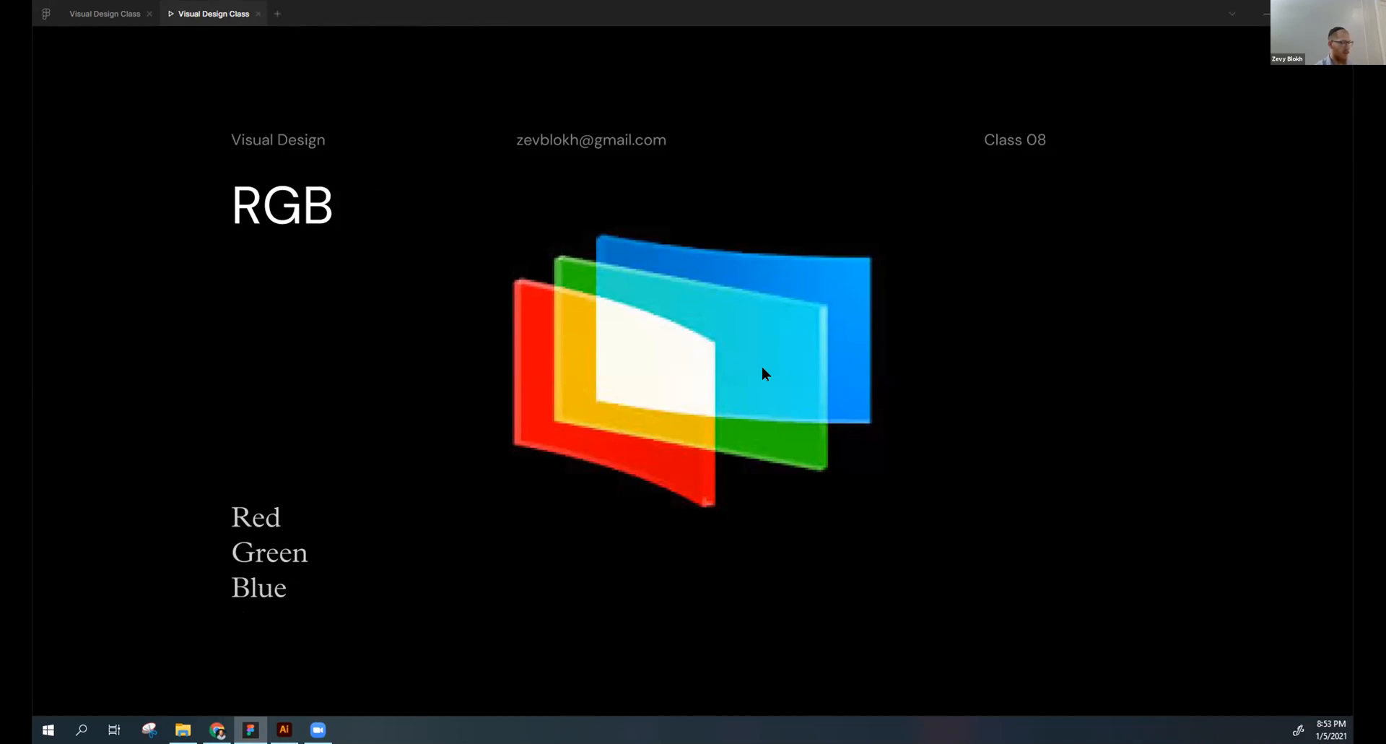
key("Right")
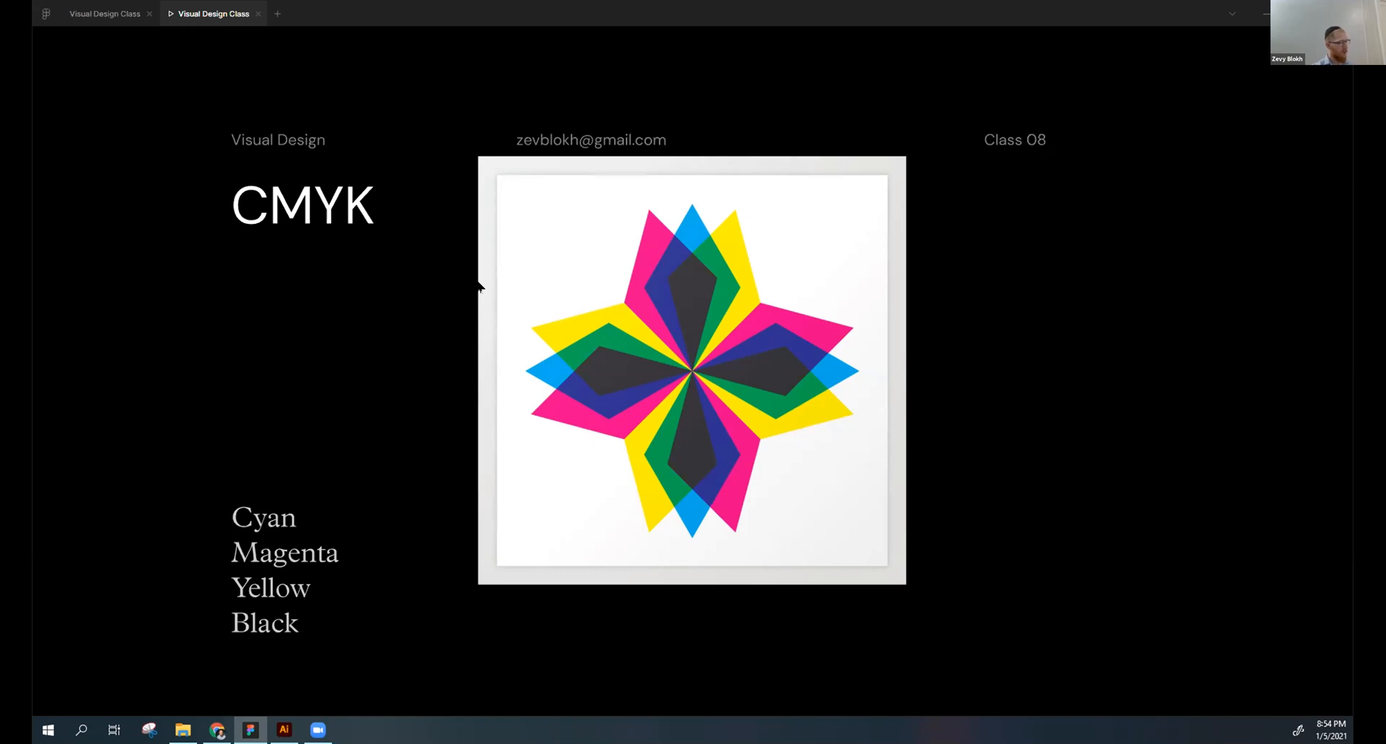
key("Right")
key("Left")
key("Right")
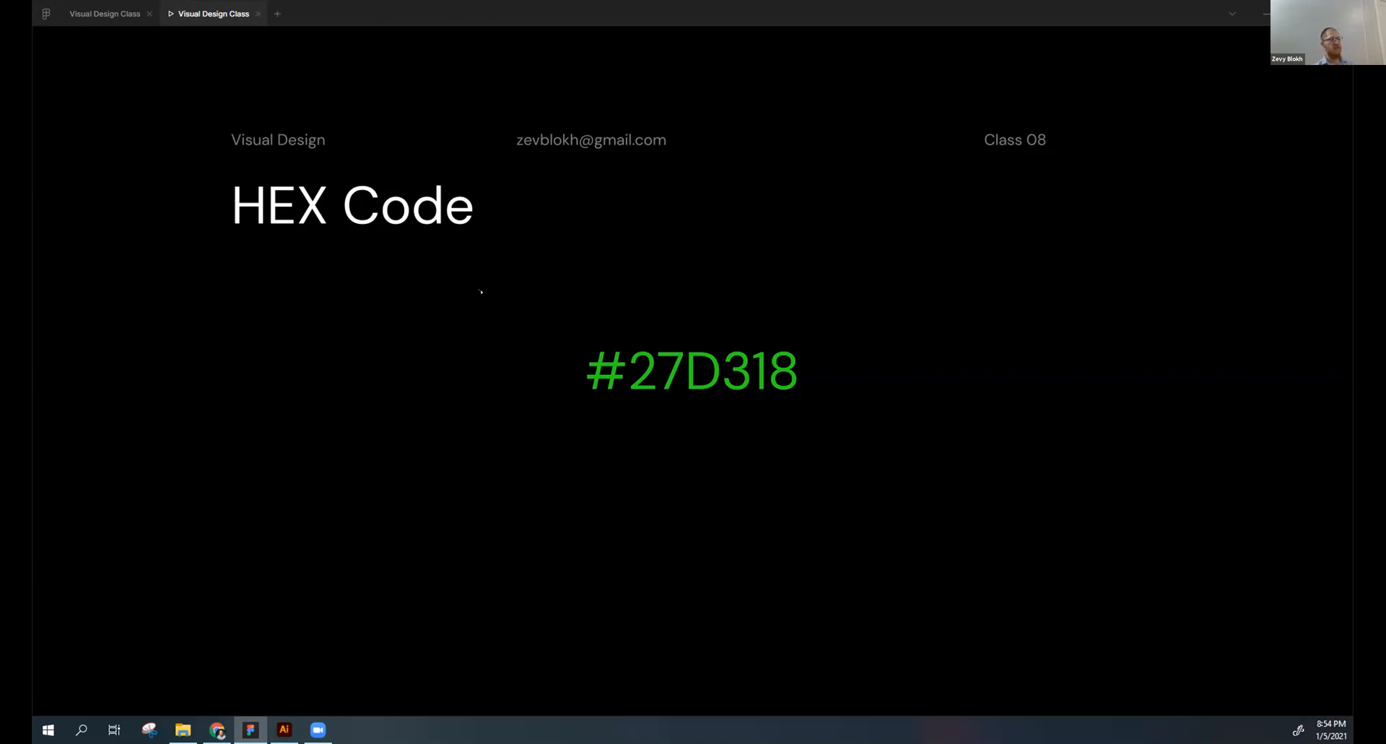
key("Right")
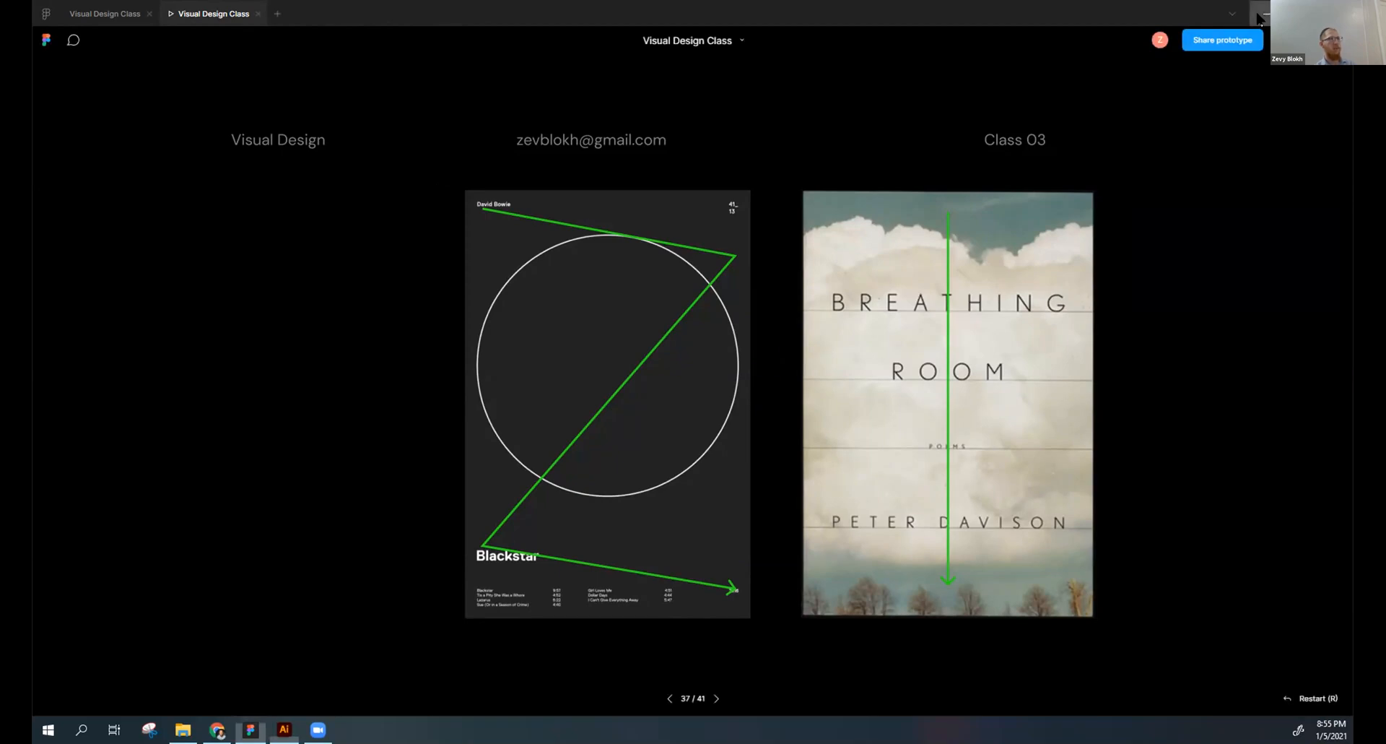
key("Right")
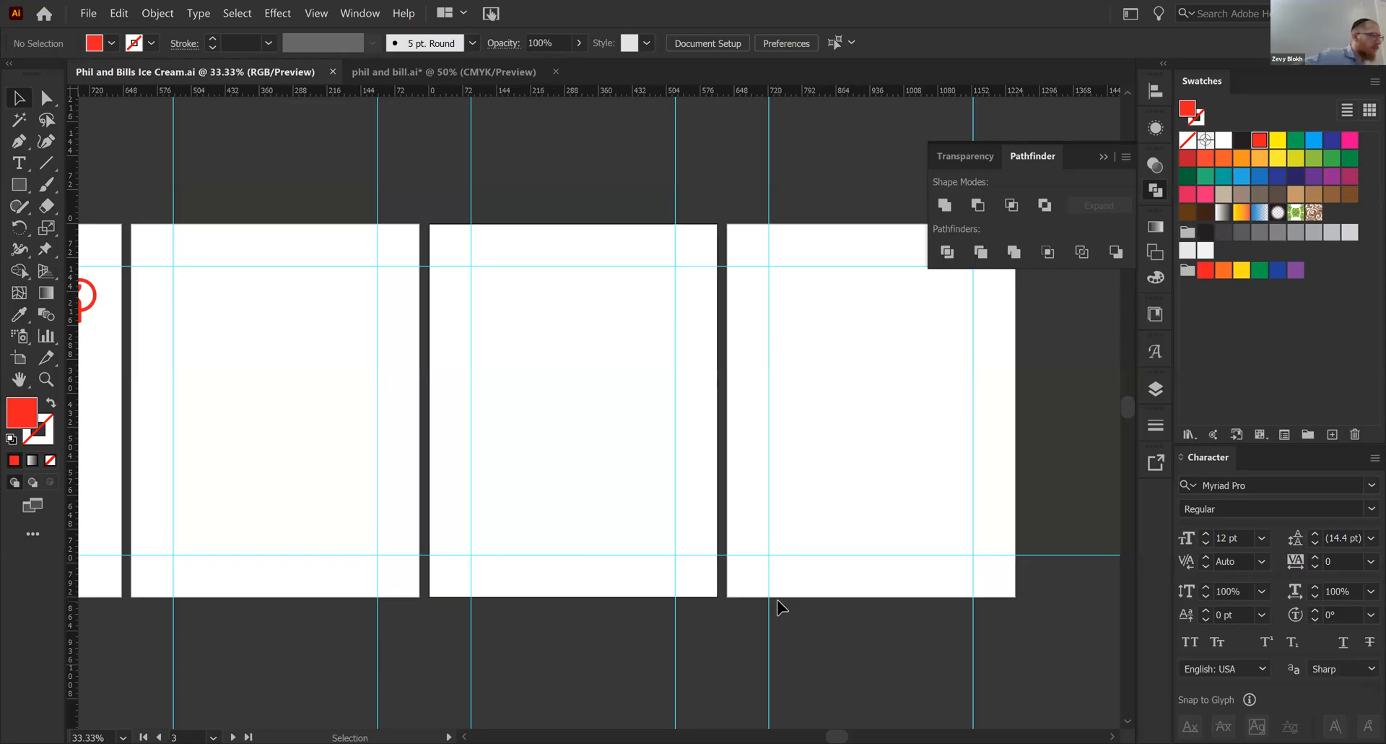
- Switch to the phil and bill.ai document in Illustrator, deselect the logo and collapse the floating Pathfinder panel
left_click(504, 70)
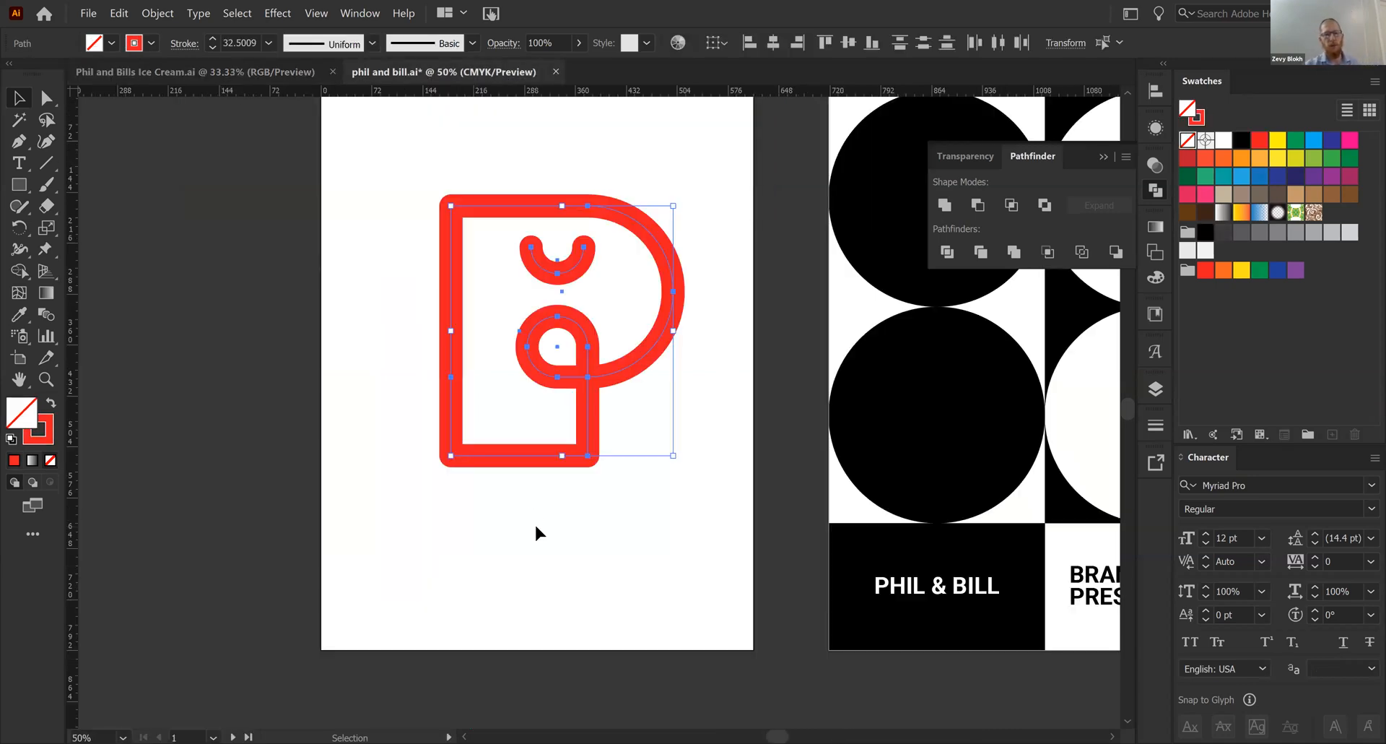
left_click(534, 522)
scroll(307, 622, "right", 10)
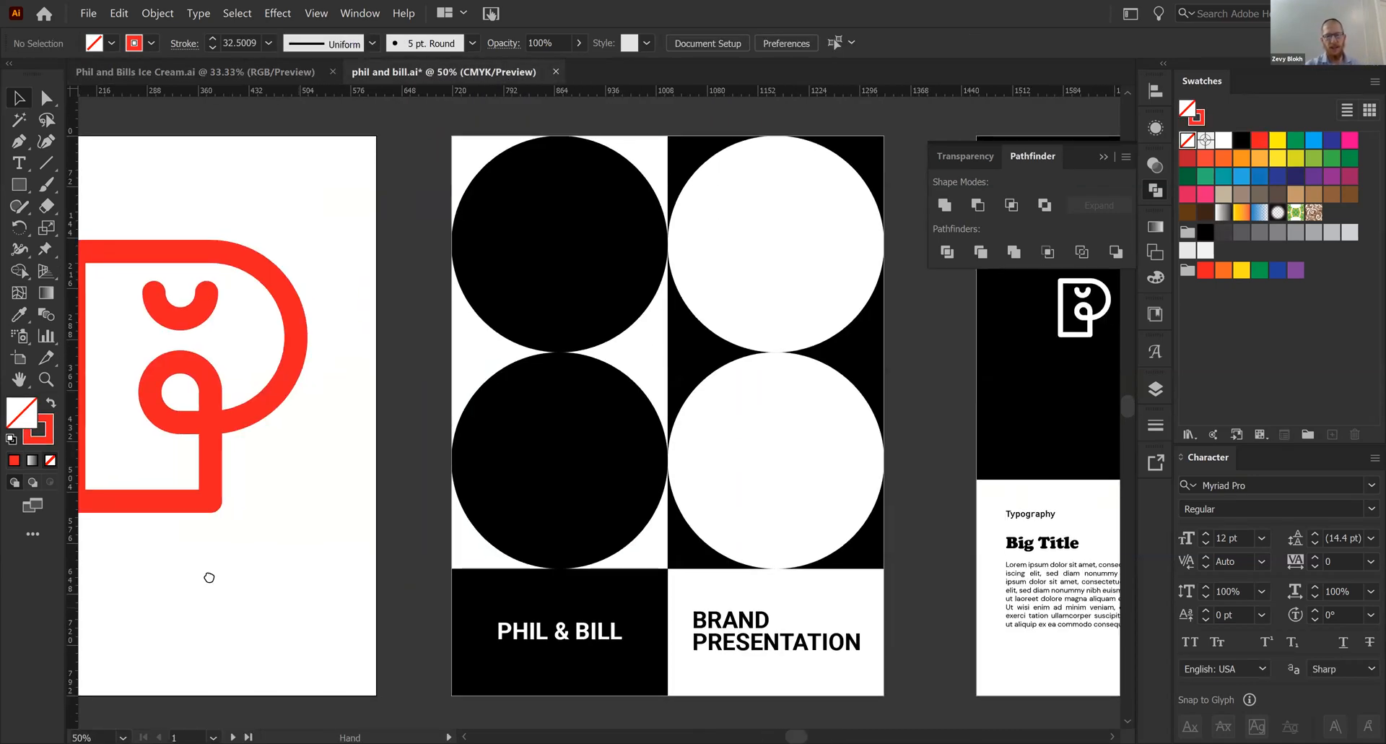
left_click(1104, 157)
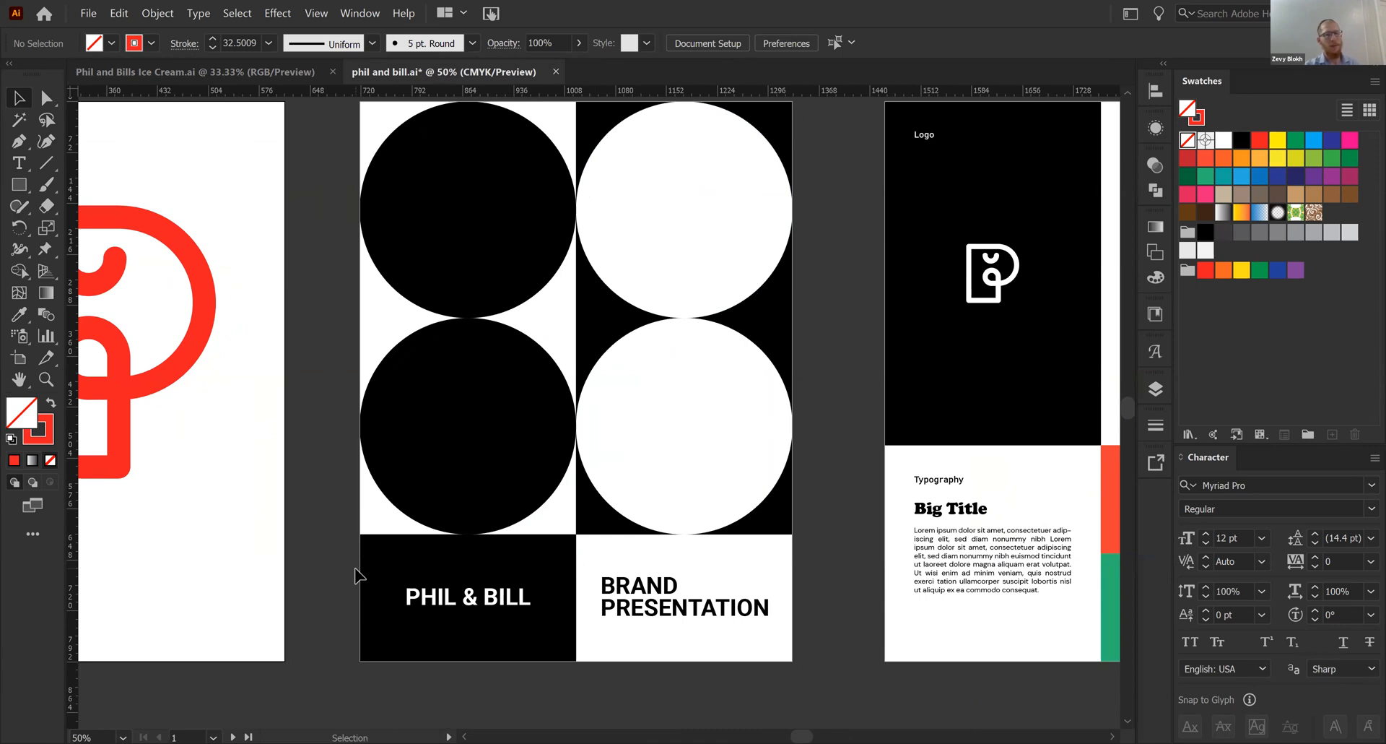
- Examine the layout of the three brand presentation artboards, from the circle-pattern cover to the illustration and mock-up page
key("a")
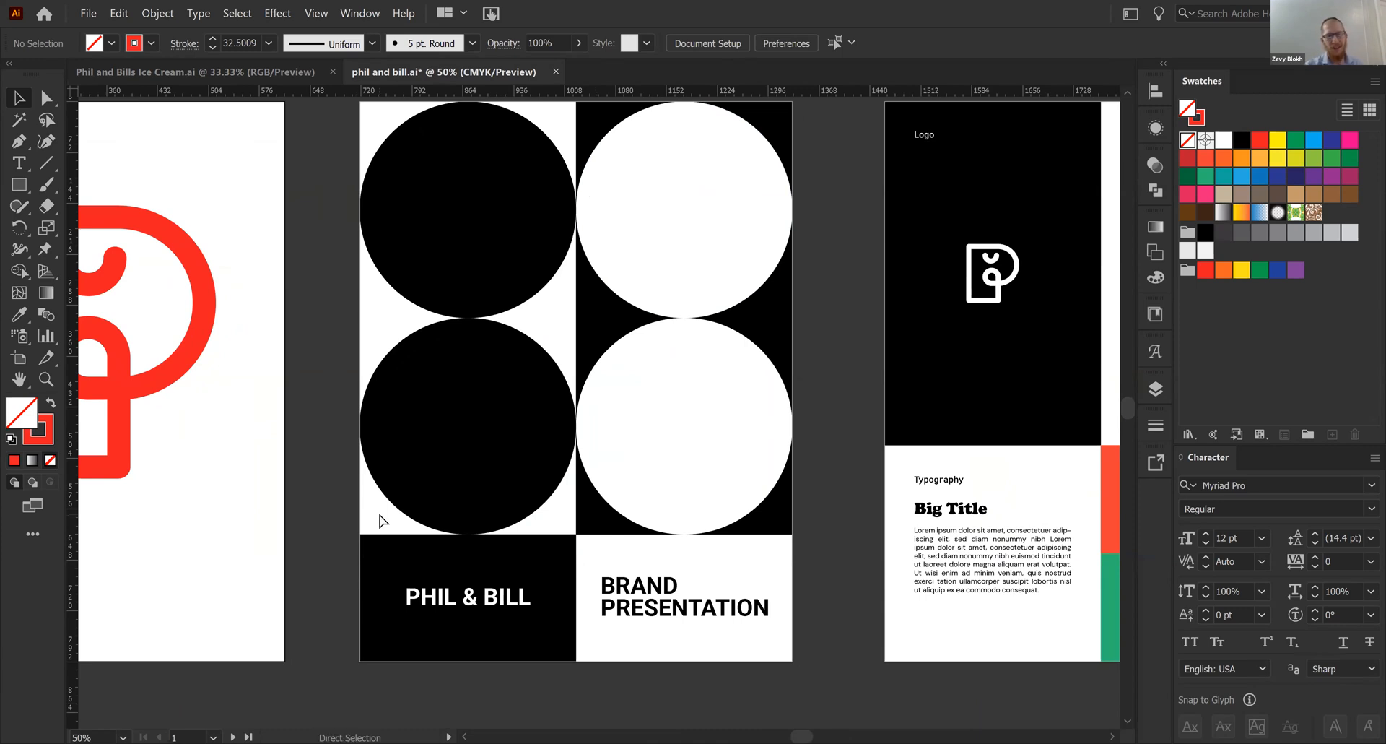
key("ctrl+minus")
left_click_drag(722, 390, 423, 366)
left_click_drag(649, 380, 485, 373)
left_click_drag(803, 379, 742, 390)
left_click_drag(343, 410, 556, 428)
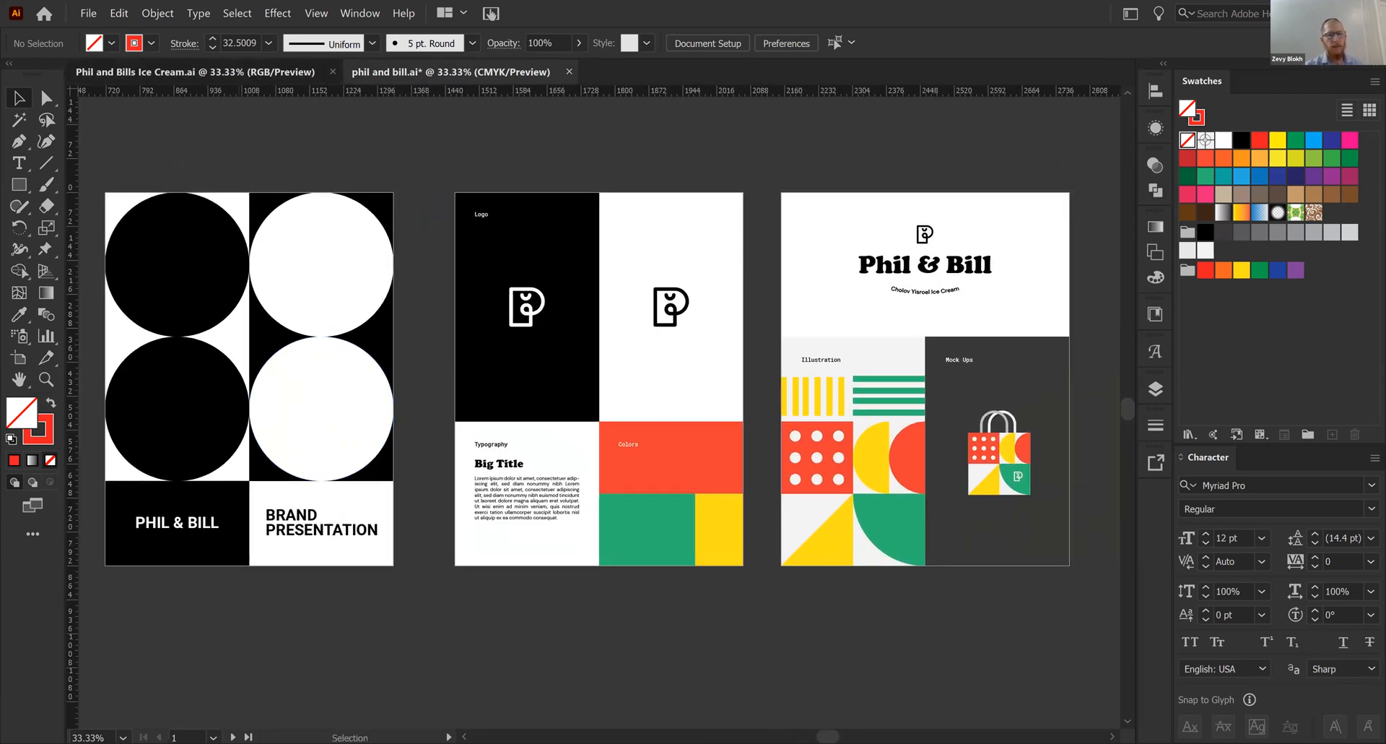
- In Phil and Bills Ice Cream.ai, draw a black-filled rectangle from artboard 2's upper-left corner, about two-thirds of the artboard's height
left_click(195, 71)
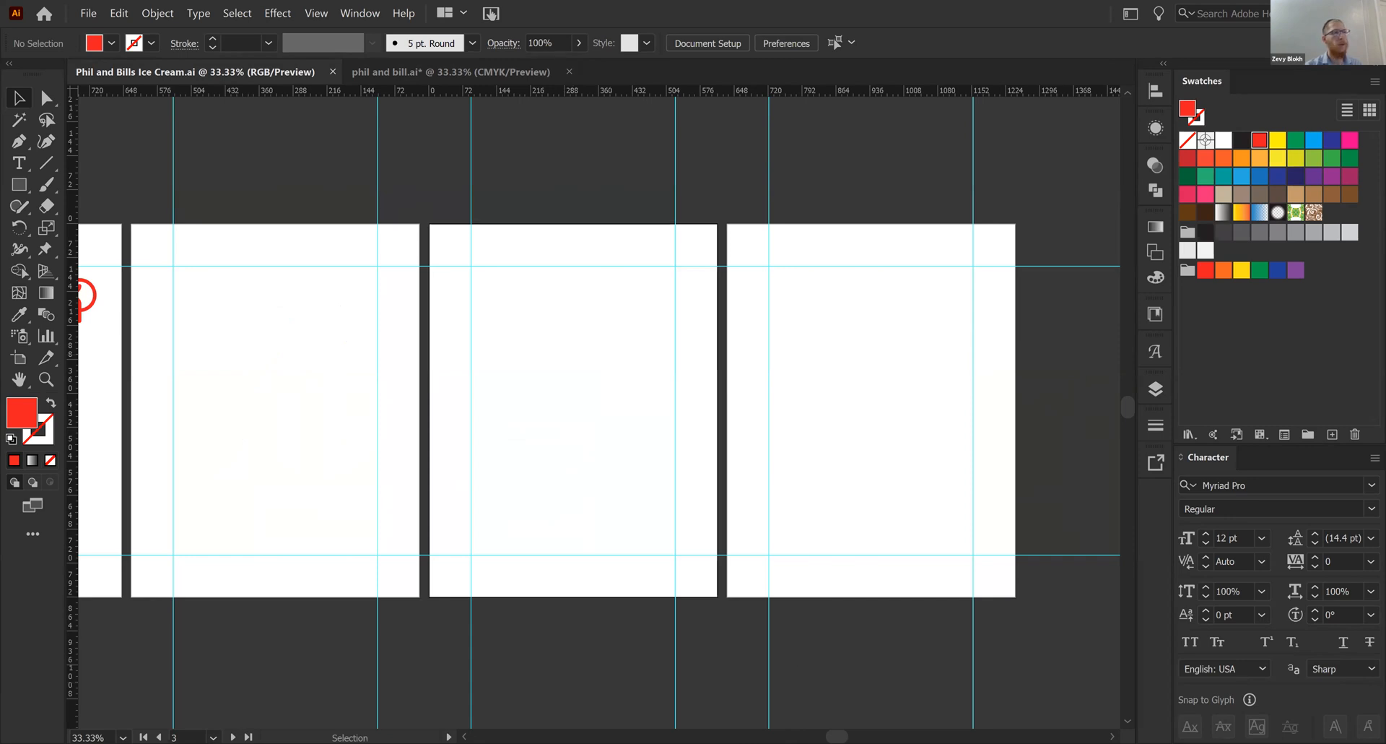
scroll(541, 387, "left", 5)
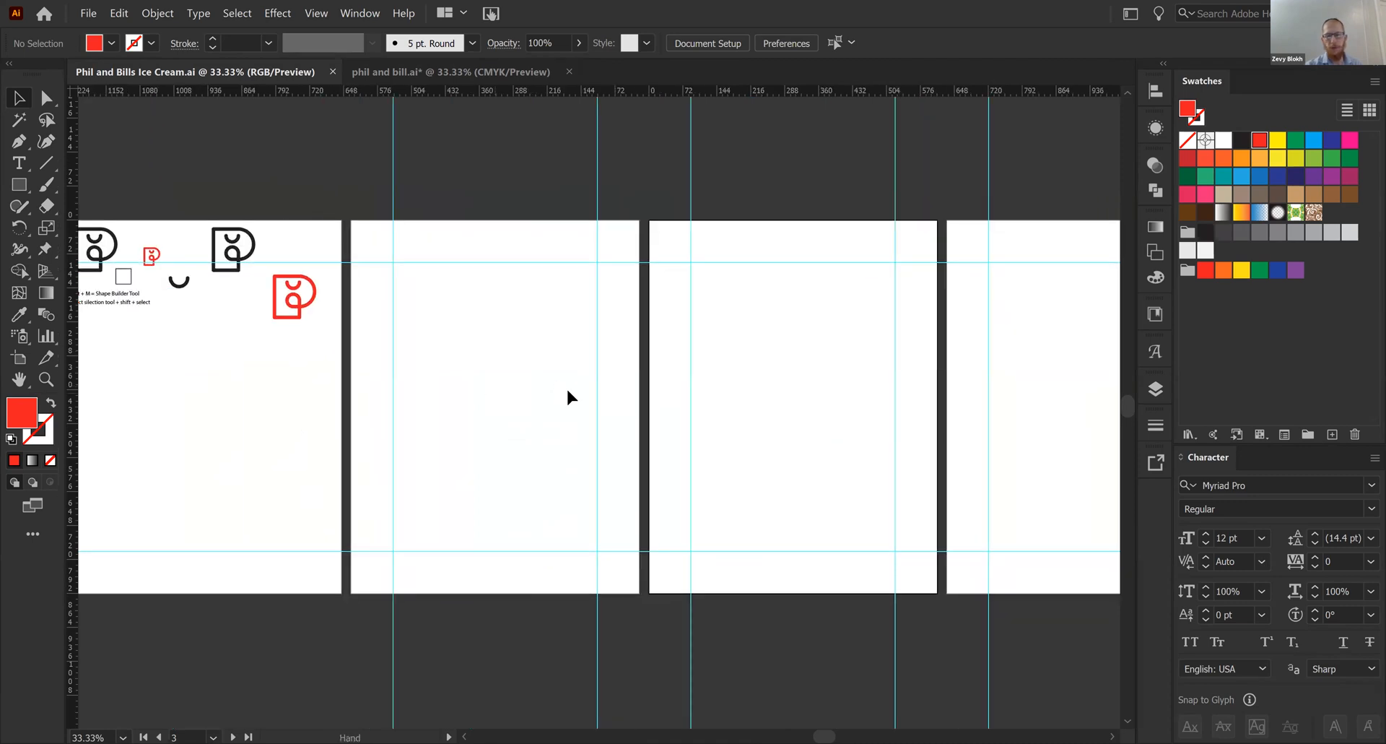
scroll(568, 397, "up", 3)
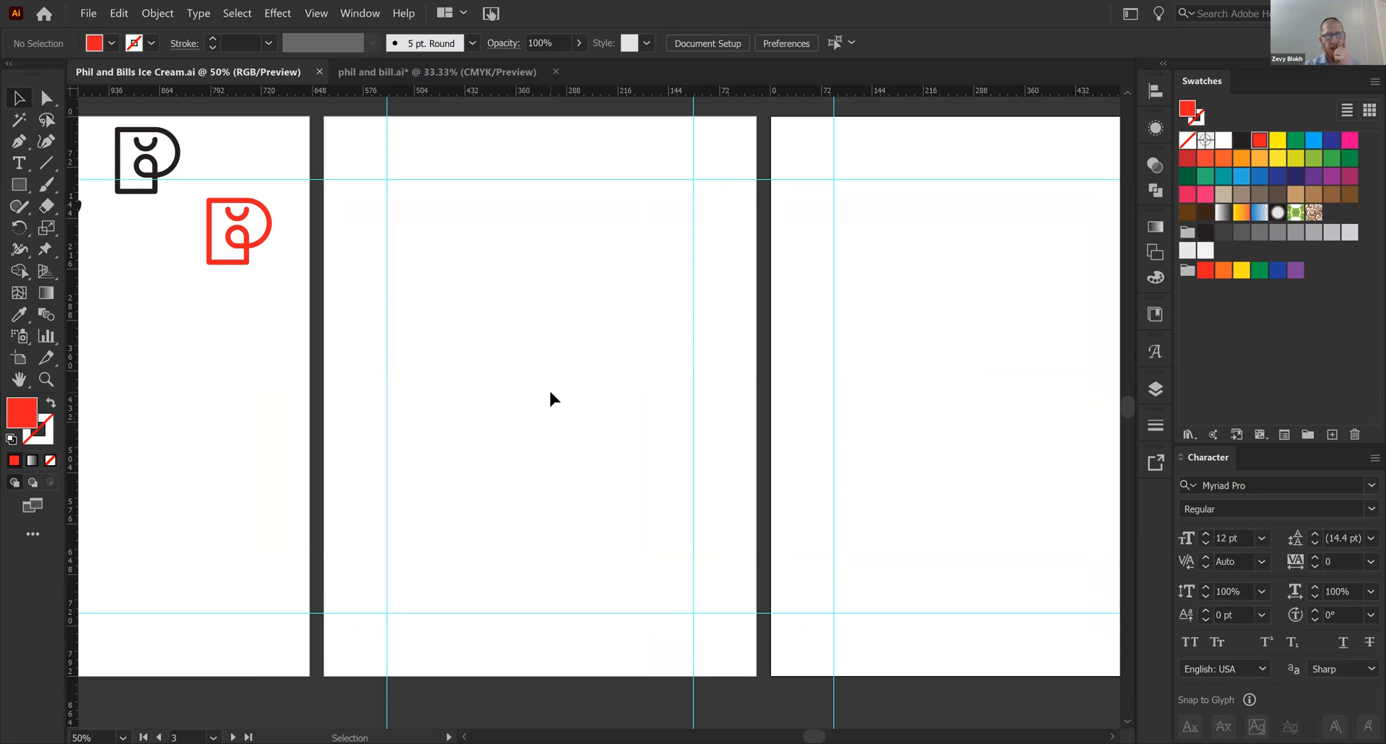
key("m")
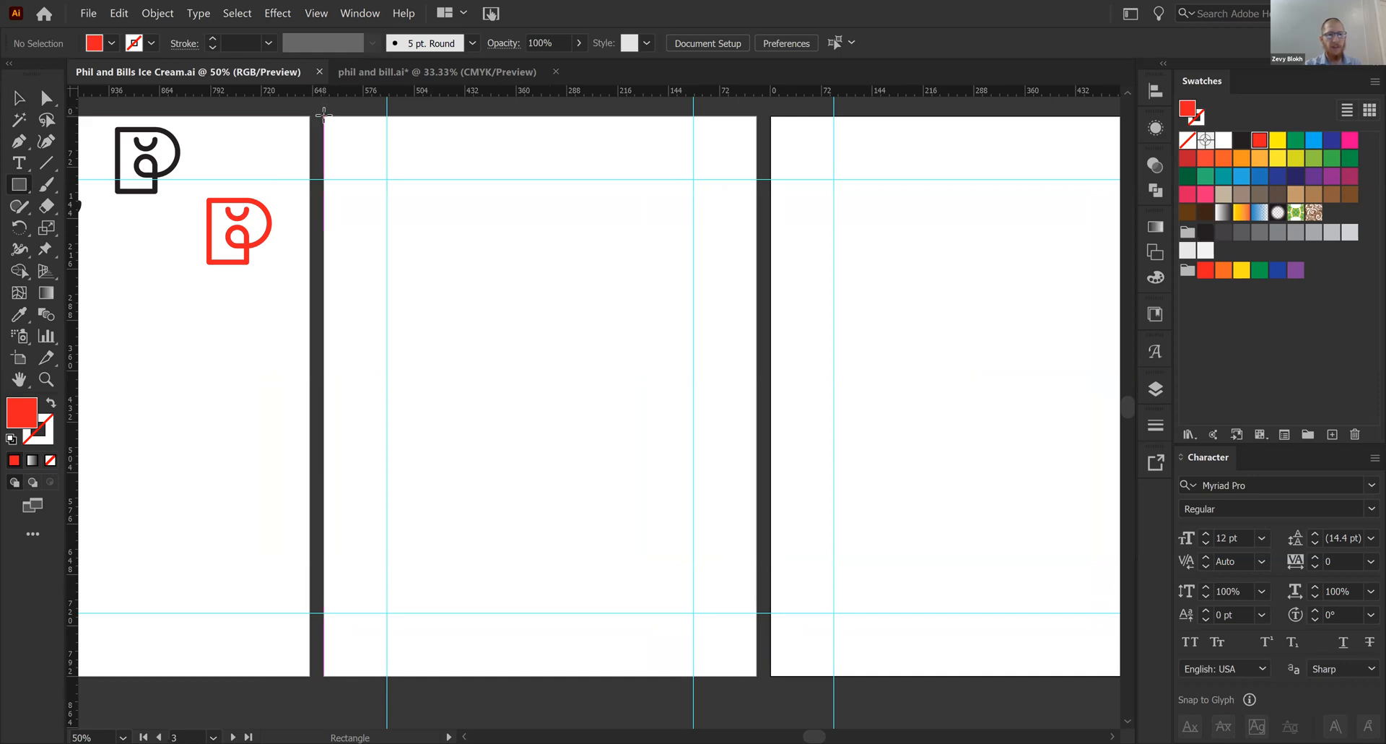
mouse_move(324, 108)
left_mouse_down()
mouse_move(568, 468)
mouse_move(551, 496)
mouse_move(487, 475)
left_mouse_up()
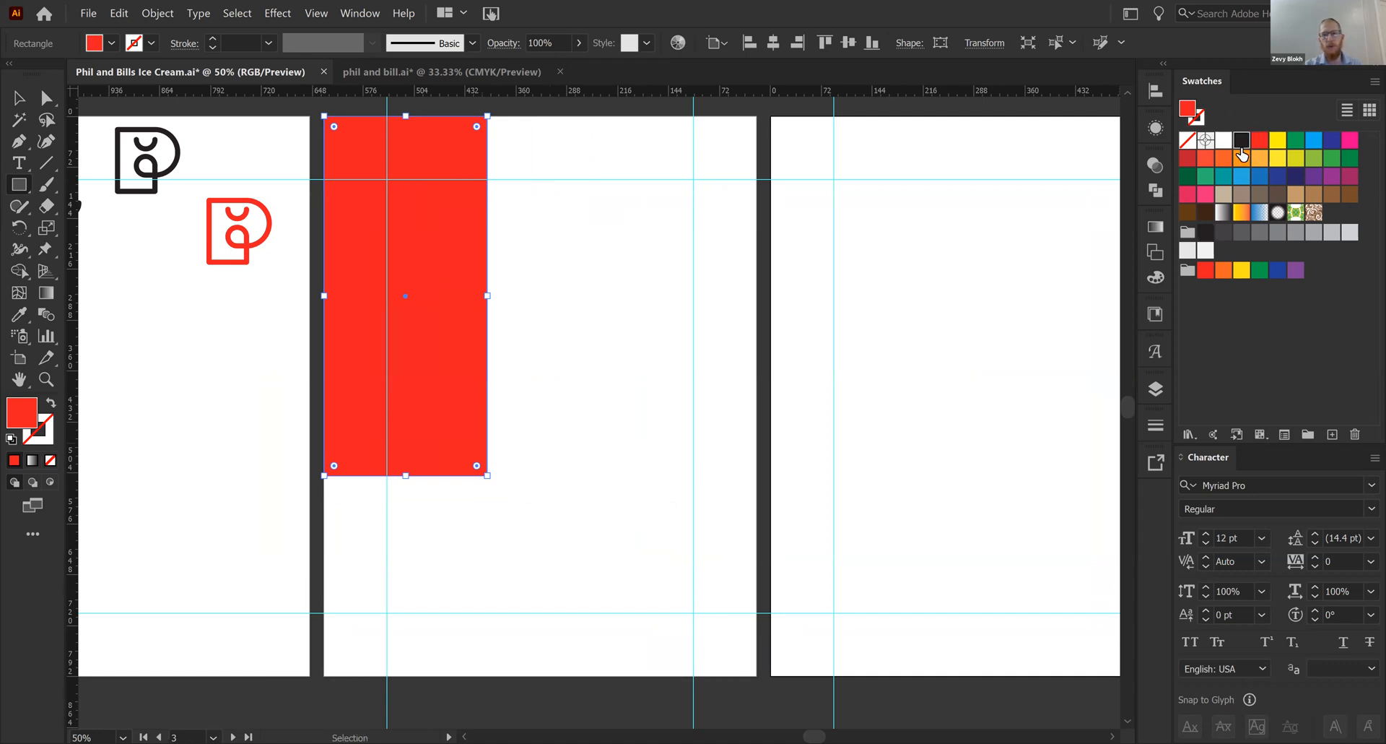
left_click(1242, 140)
- Try duplicating the black rectangle directly beside the original, and undo the copy
left_click(695, 428)
type("v")
left_click(761, 415)
key("v")
left_click(558, 425)
left_click_drag(421, 339, 590, 332)
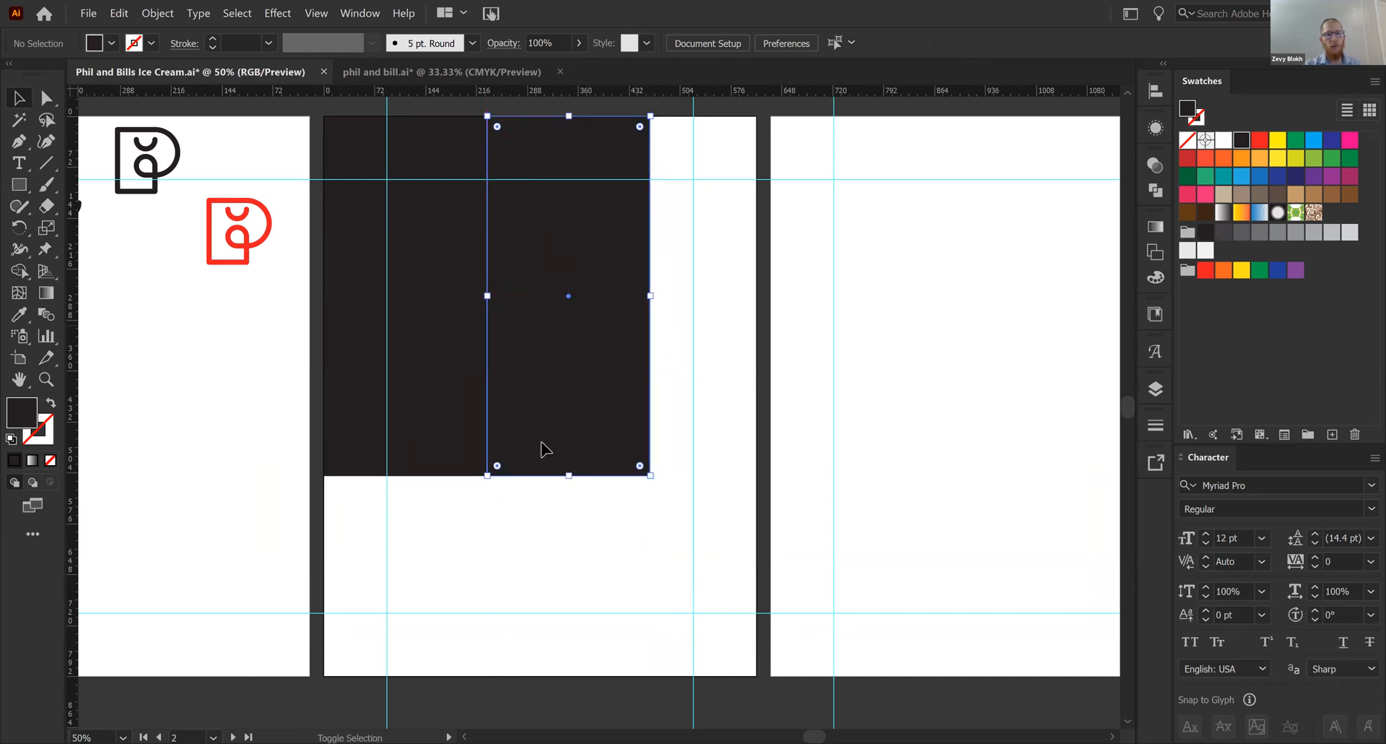
key("ctrl+z")
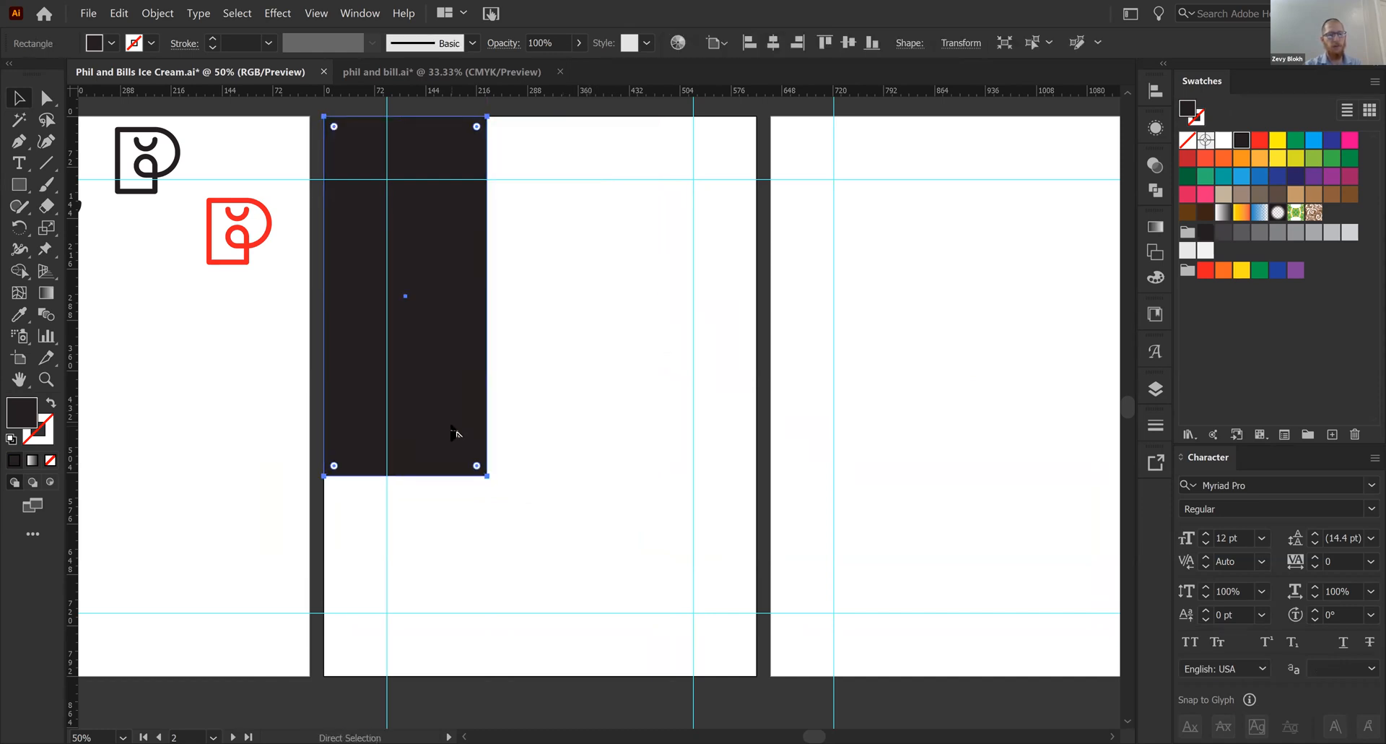
- Place a copy of the black rectangle directly to its right and widen both rectangles to fill the artboard's width
left_click(155, 13)
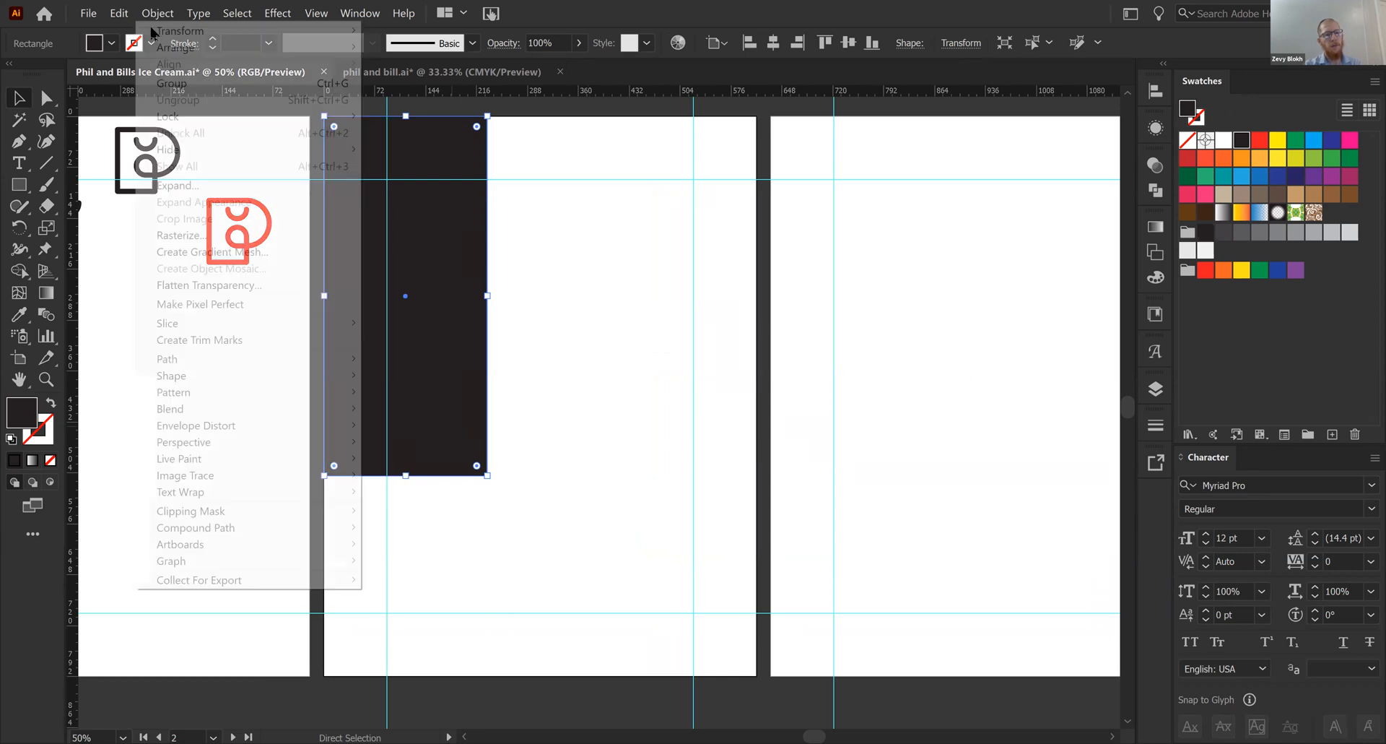
mouse_move(119, 13)
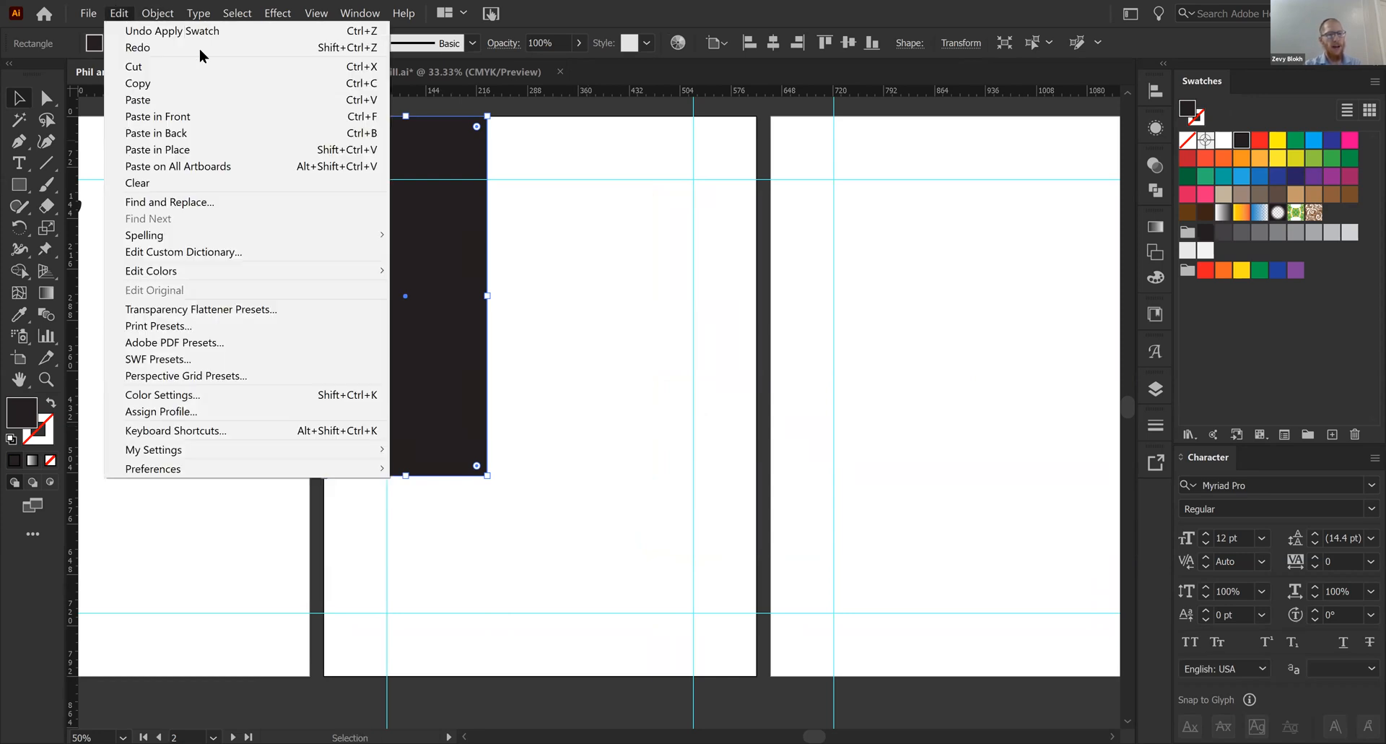
left_click(209, 116)
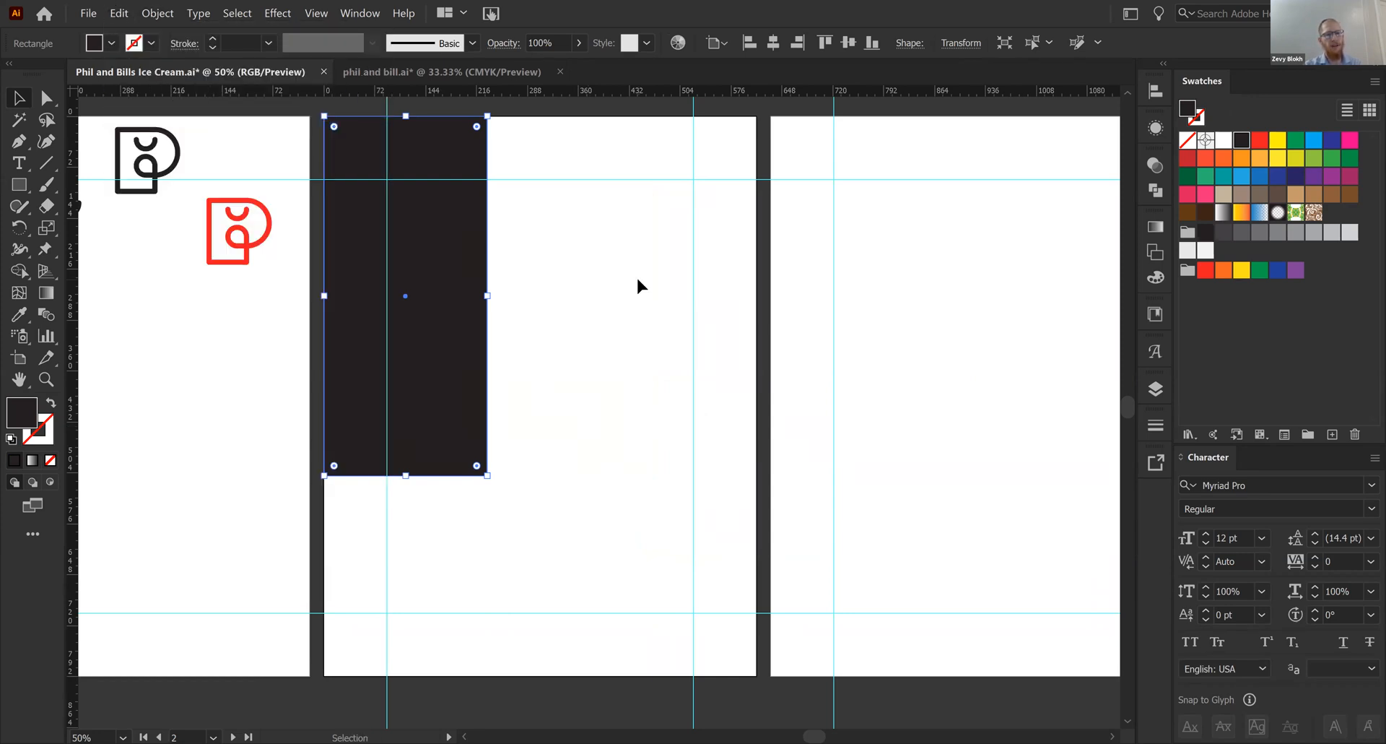
left_click_drag(371, 285, 529, 269)
left_click(402, 310, "shift")
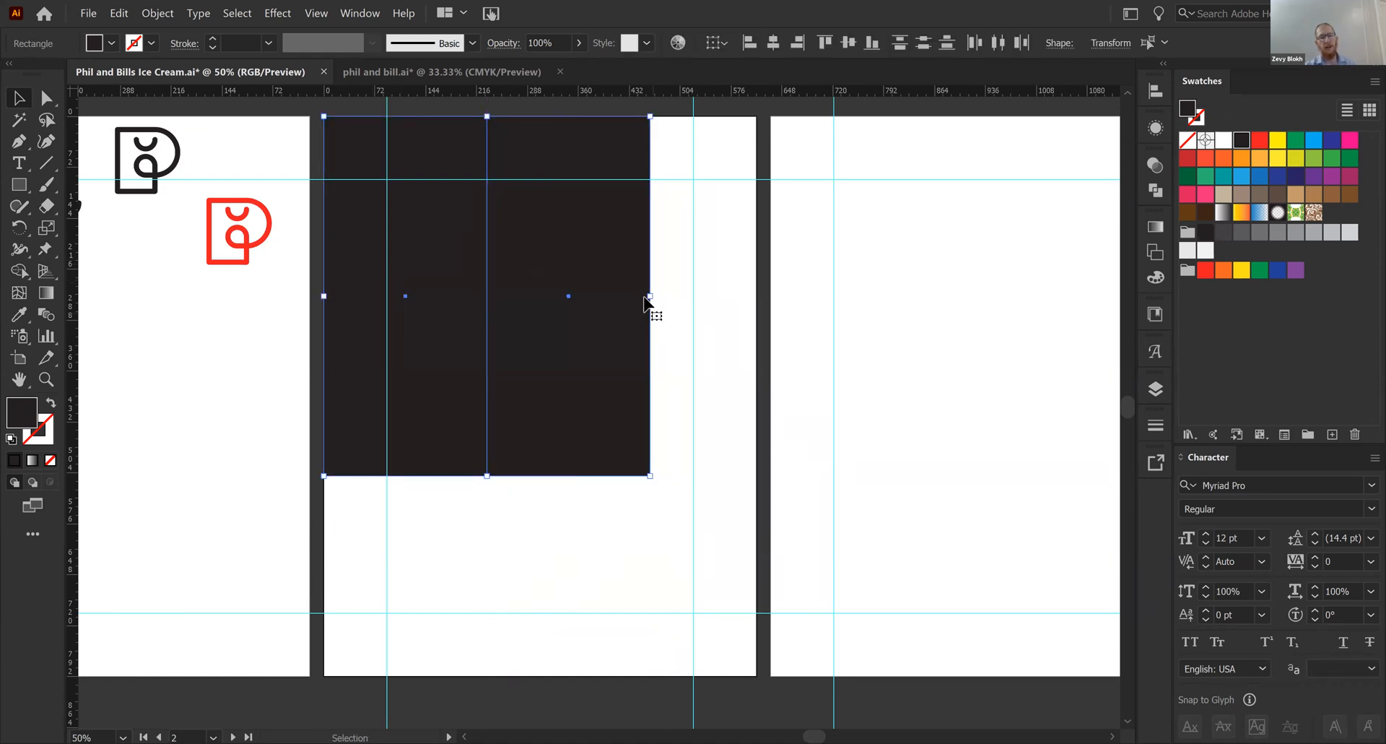
left_click_drag(649, 296, 757, 292)
key("space")
left_click_drag(560, 607, 641, 568)
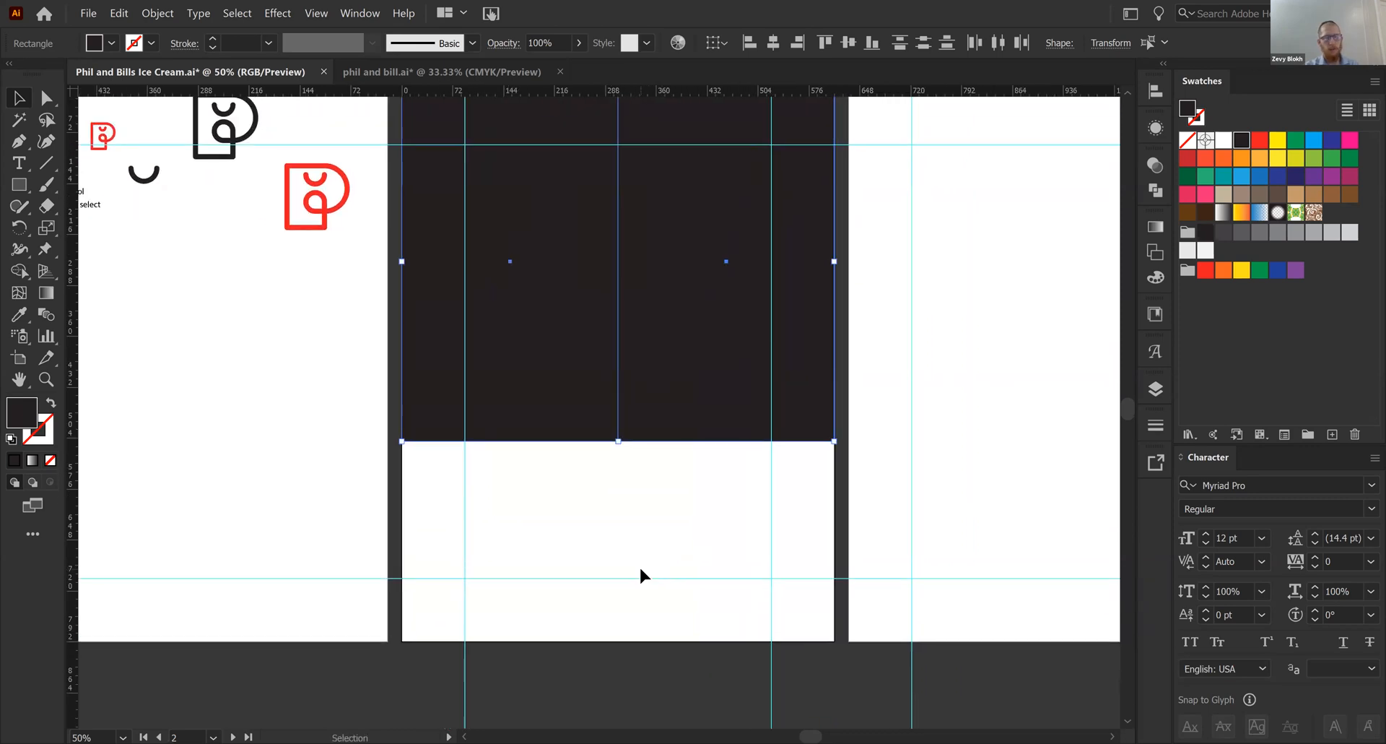
left_click(640, 569)
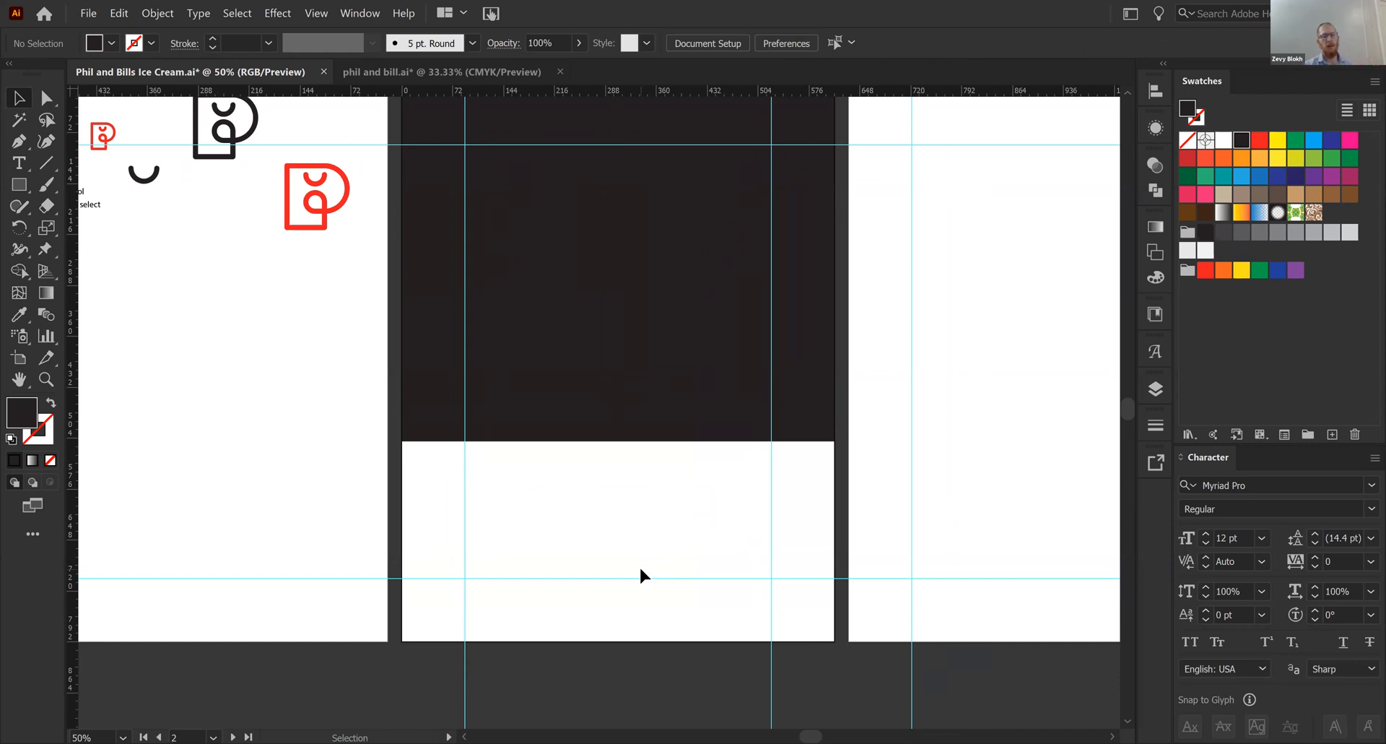
- Draw a black square in the artboard's lower-left corner, duplicate it alongside, and scale the pair to span the artboard's width
key("m")
left_click_drag(443, 598, 470, 579)
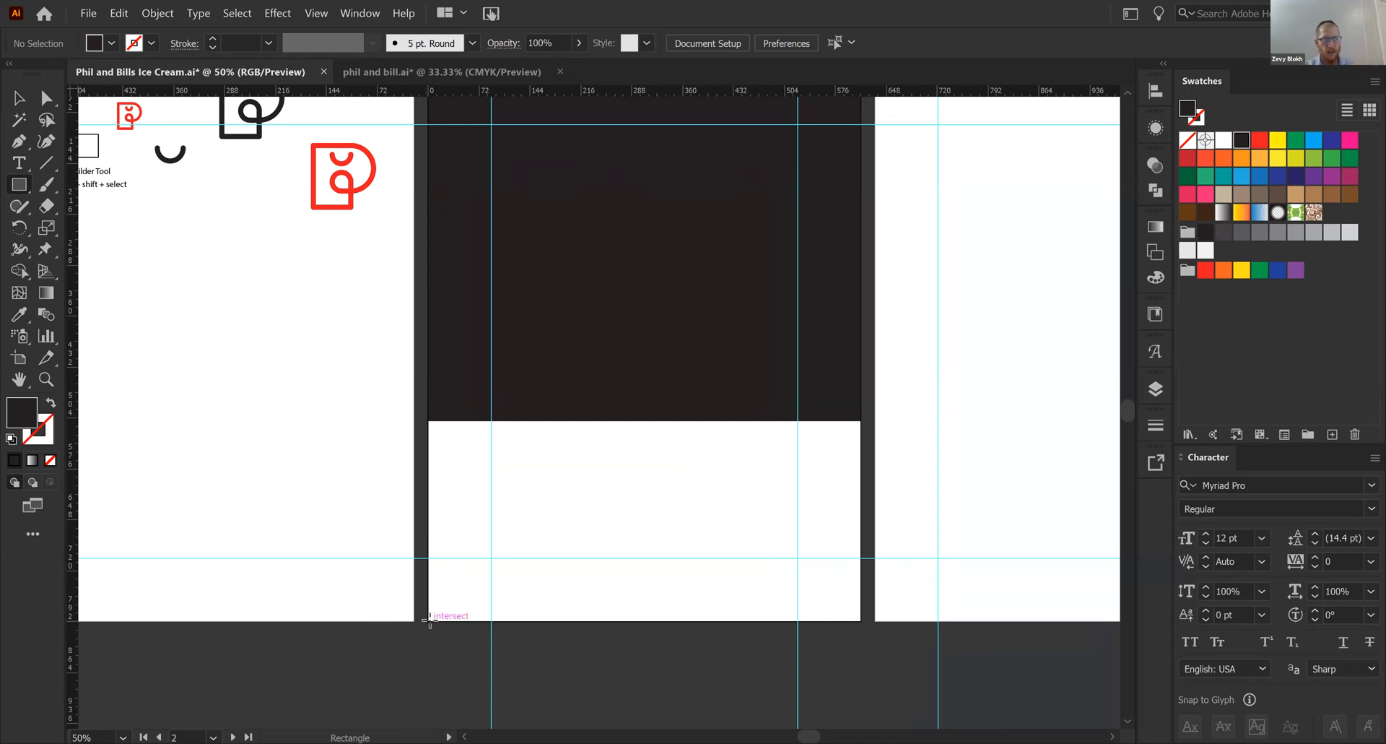
left_click_drag(429, 620, 599, 418)
key("v")
left_click(704, 503)
left_click_drag(513, 489, 718, 480)
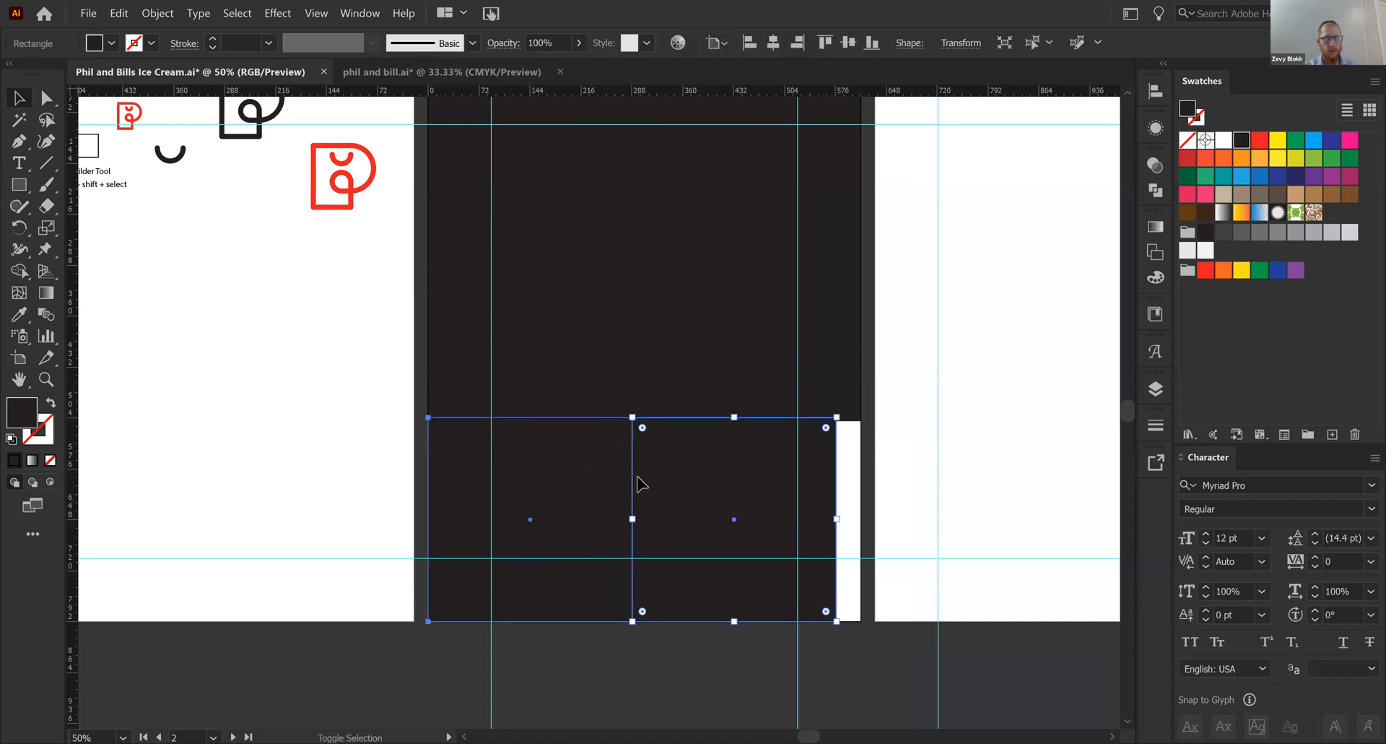
left_click_drag(836, 417, 863, 395)
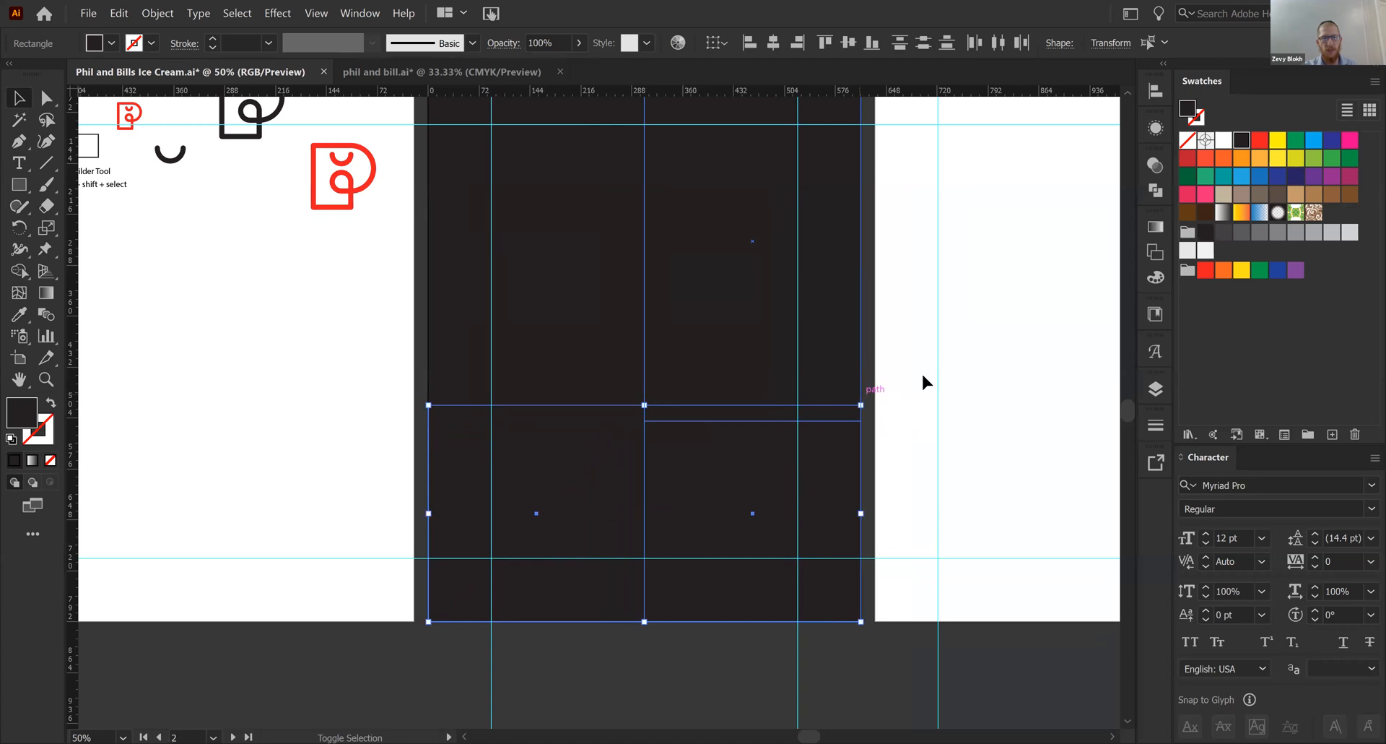
- Shorten the two upper rectangles so their lower edges meet the upper edges of the two squares
left_click_drag(950, 418, 973, 487)
left_click(818, 348)
left_click(579, 388, "shift")
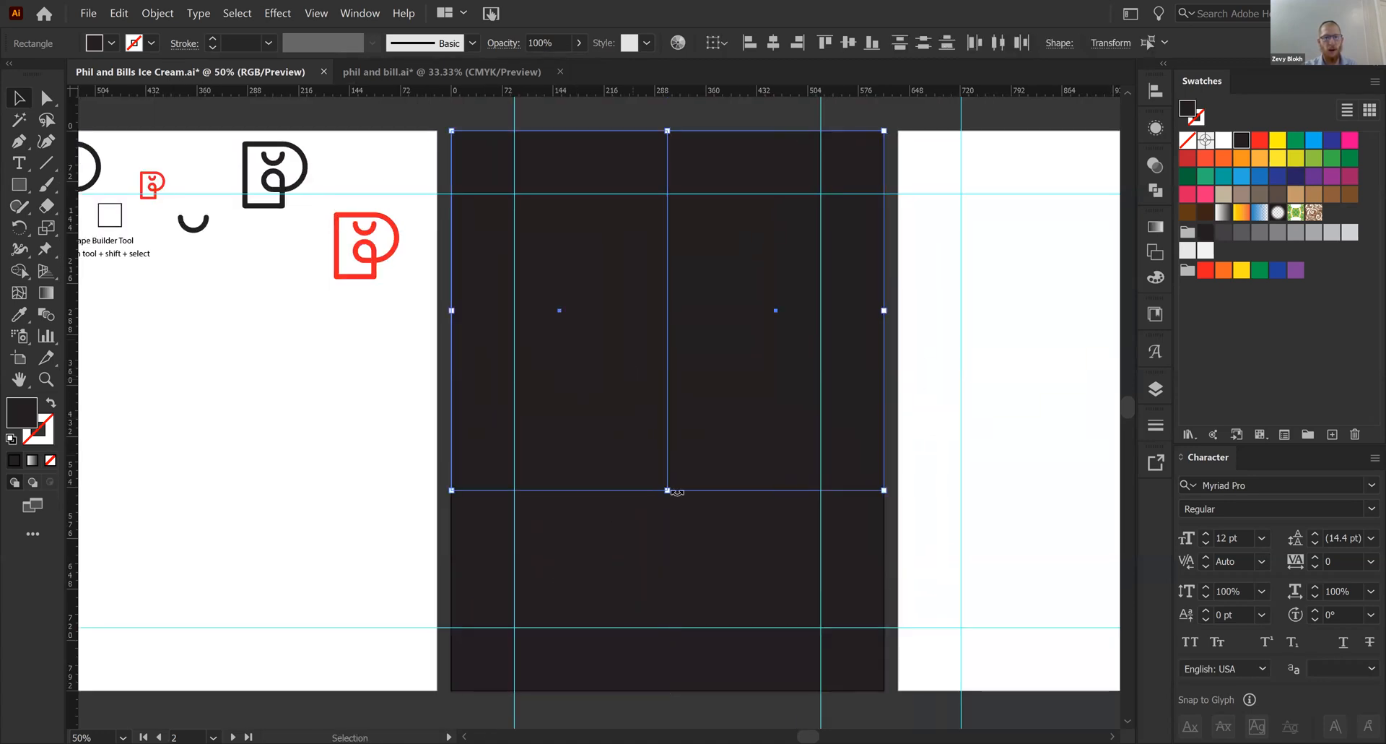
left_click_drag(668, 489, 668, 474)
- Swap the fill and stroke of the lower-left square and the upper-right rectangle
left_click_drag(636, 413, 647, 320)
left_click(622, 452)
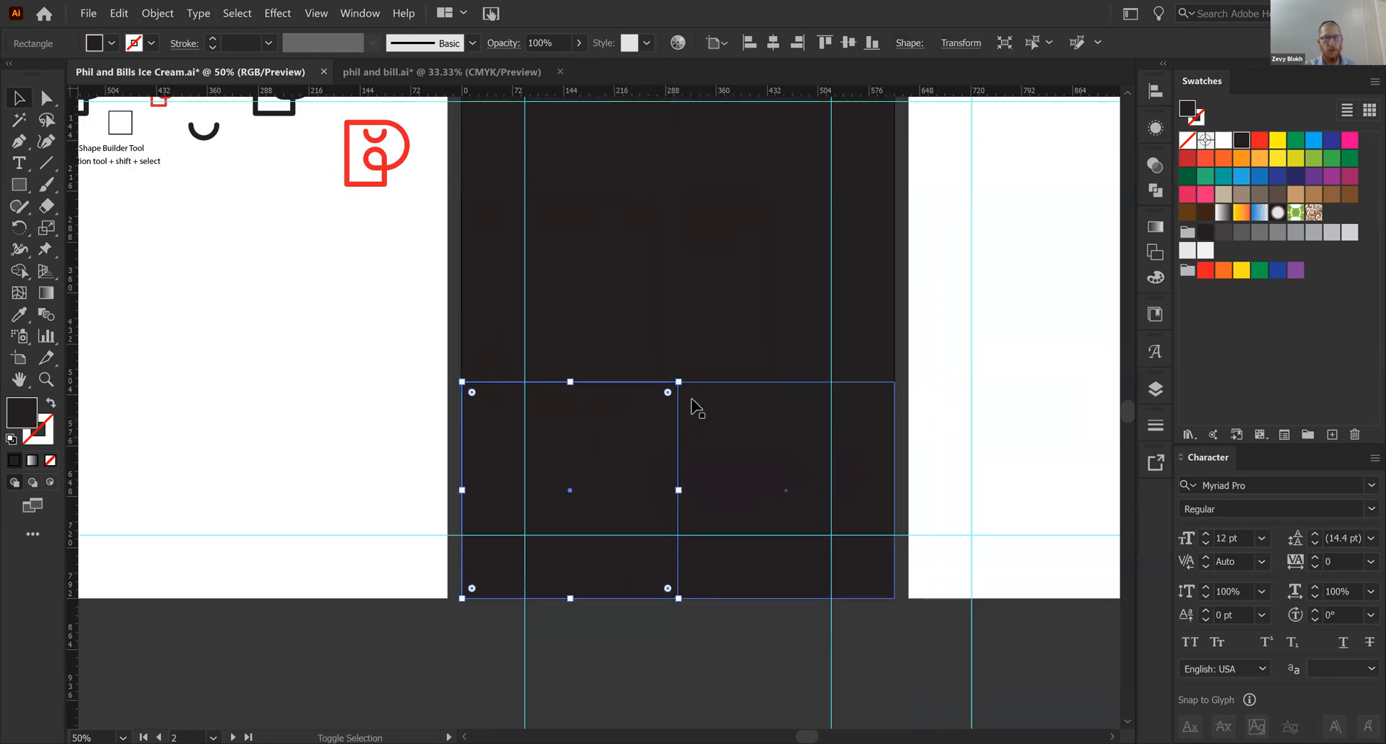
key("shift+x")
left_click(748, 300)
key("shift+x")
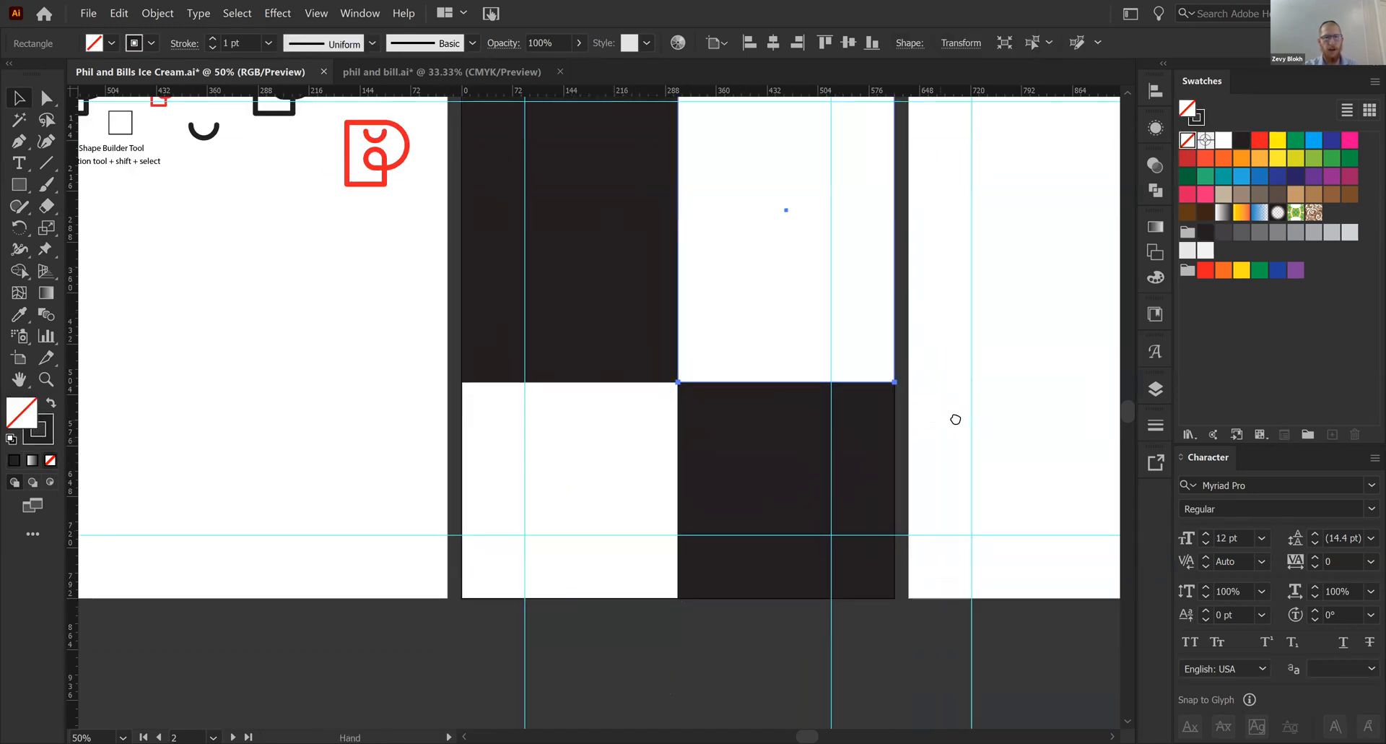
- Fill the upper-right rectangle and the lower-left square with the light gray swatch
left_click_drag(1017, 261, 1030, 350)
left_click(1190, 250)
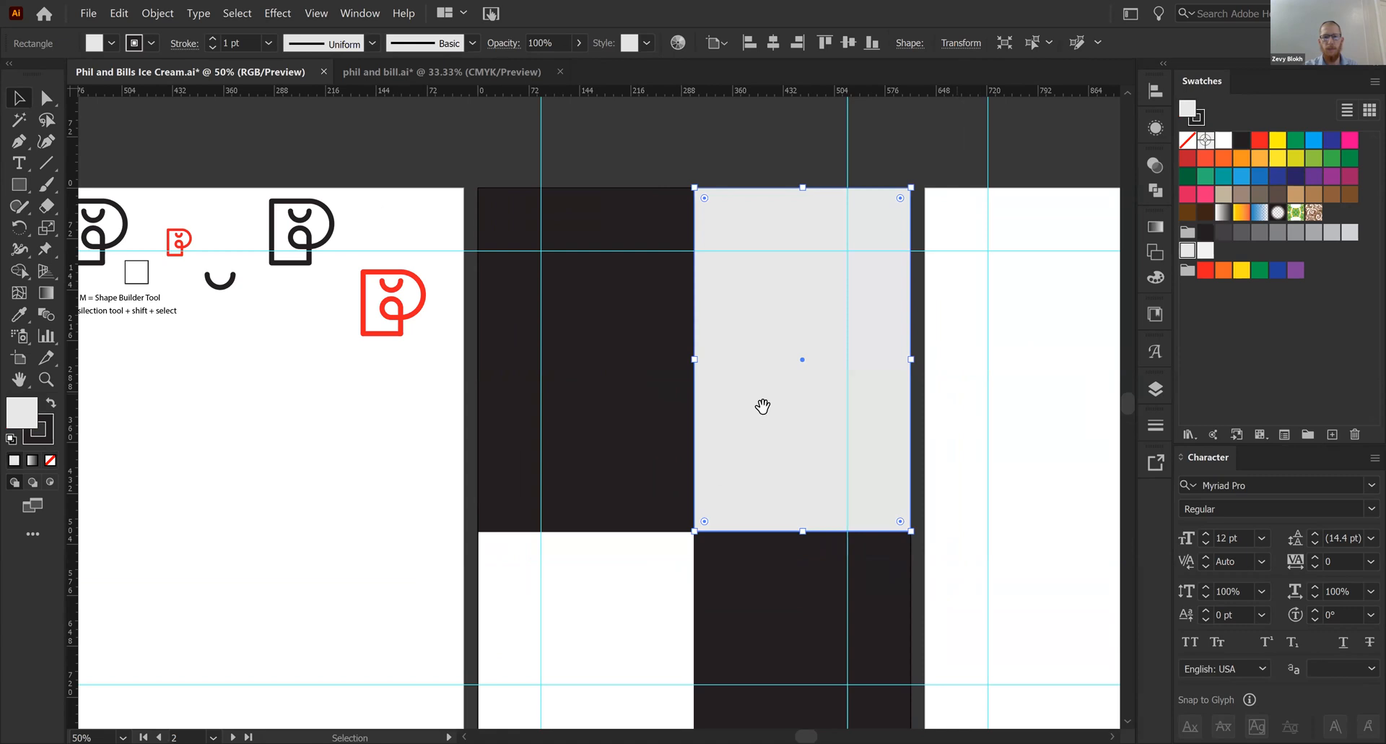
left_click_drag(763, 405, 854, 246)
left_click_drag(711, 585, 662, 477)
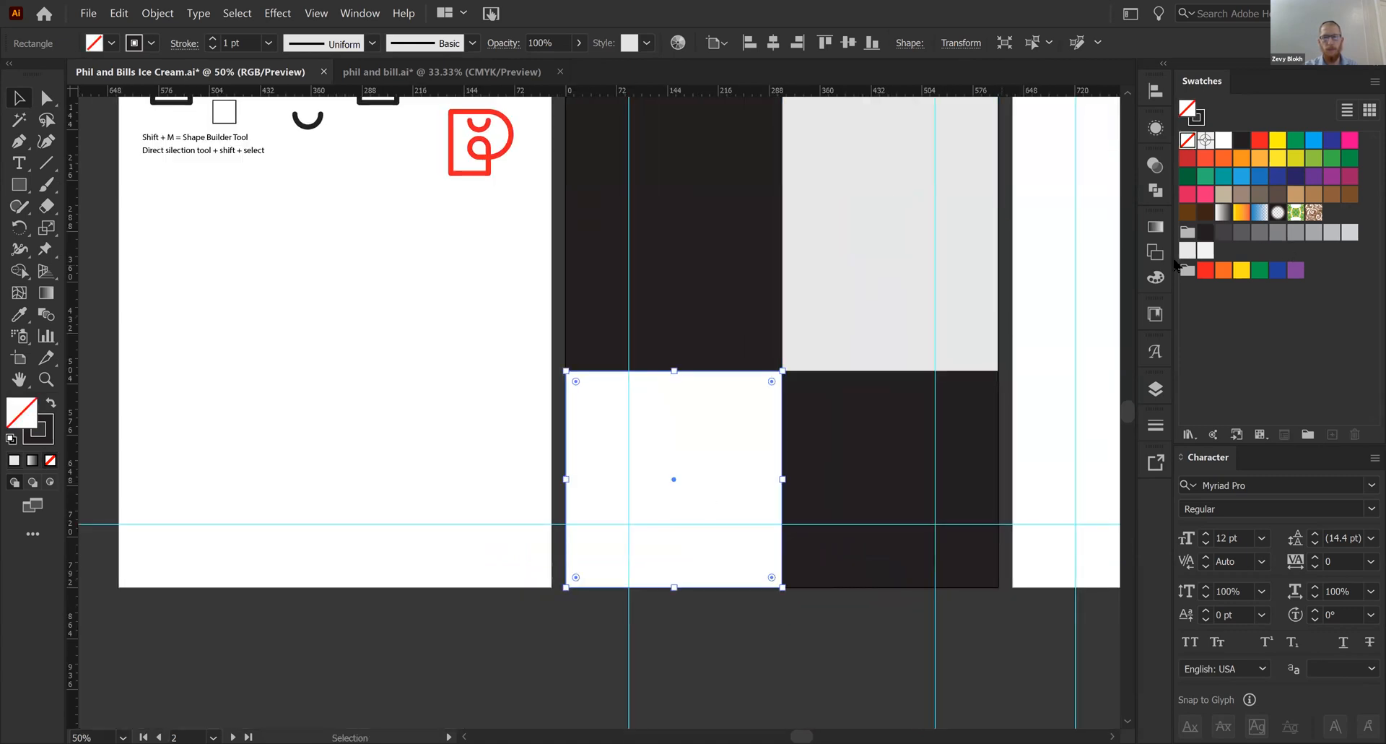
left_click(1188, 250)
left_click_drag(860, 516, 771, 600)
left_click(940, 370)
left_click(793, 275)
left_click(619, 285)
left_click(770, 495)
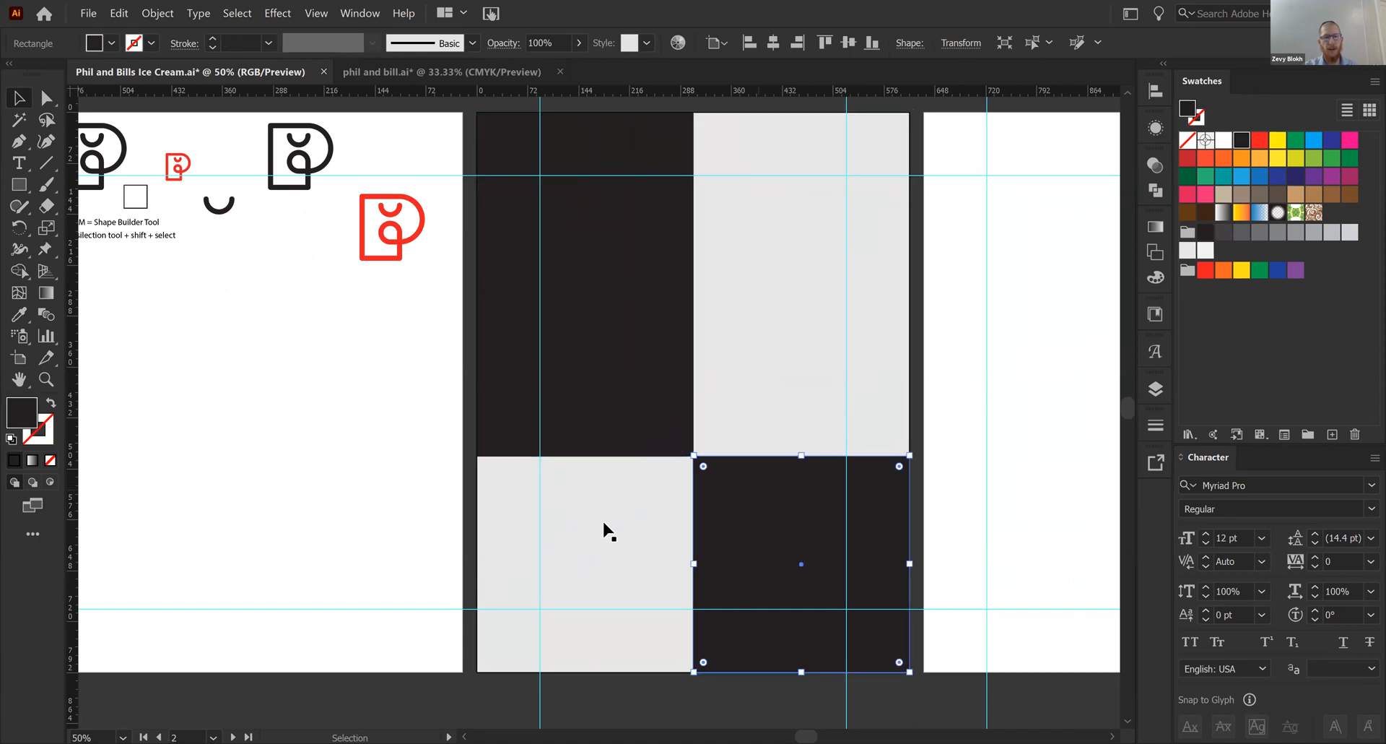
left_click(607, 529)
- Fill the upper-right rectangle with a medium-light gray and the lower-left square with a darker medium gray
left_click(822, 316)
left_click(1295, 231)
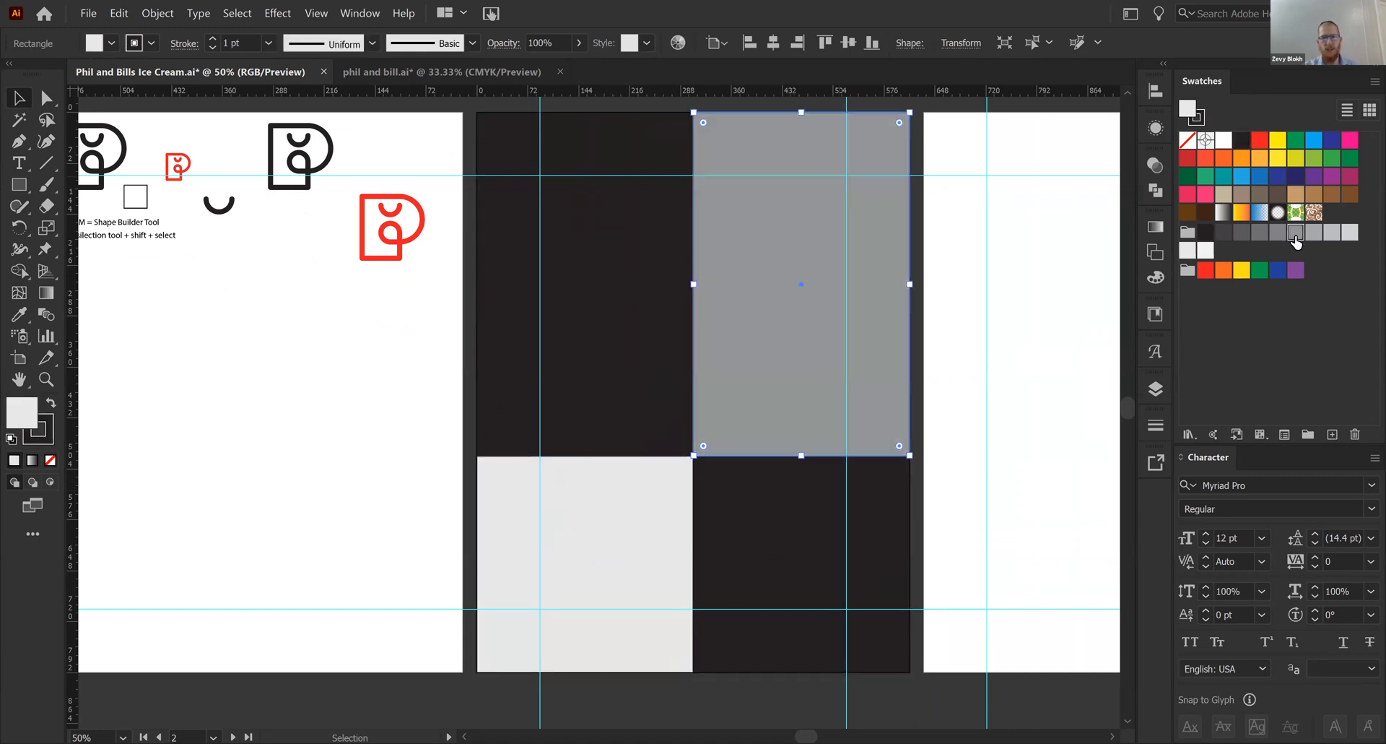
left_click(551, 512)
left_click(1260, 232)
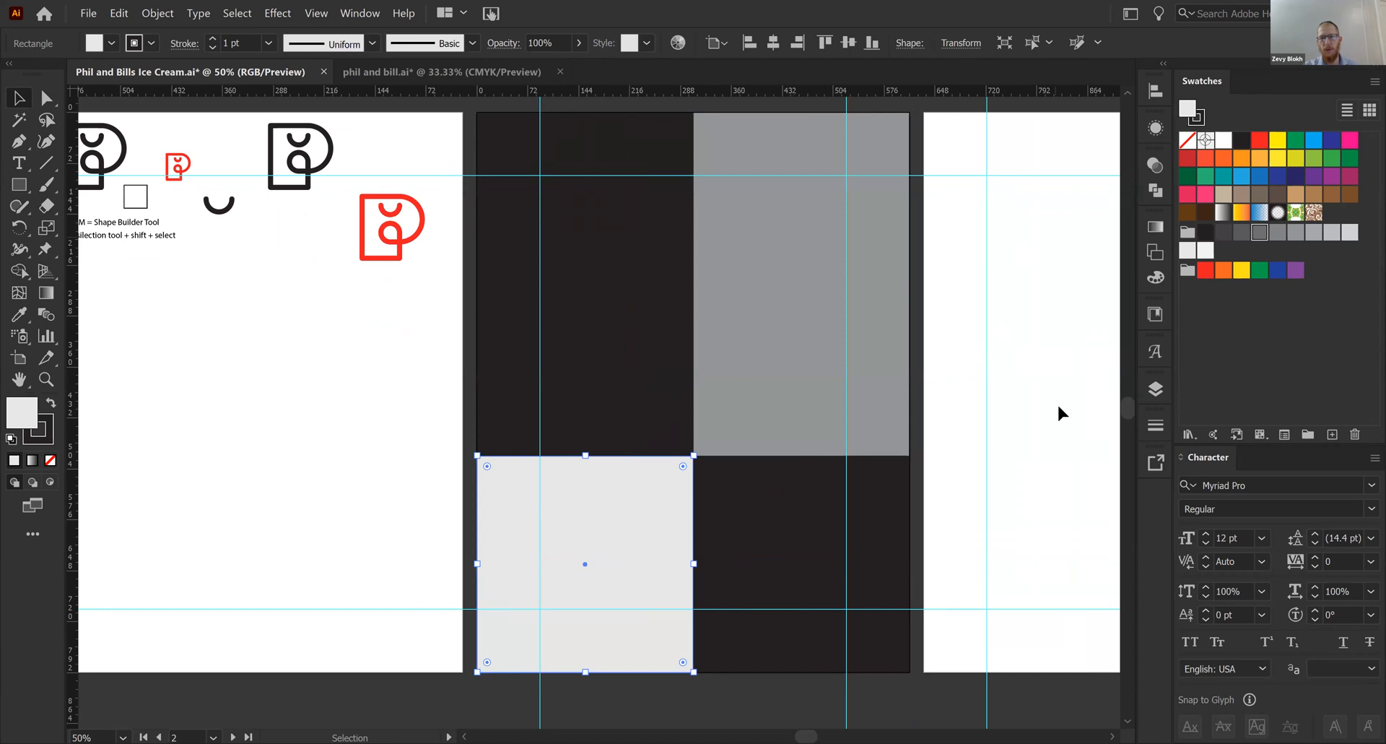
left_click(967, 426)
- Fill the upper-left rectangle with dark gray and the lower-right square with near-black from the gray swatch group
left_click(625, 363)
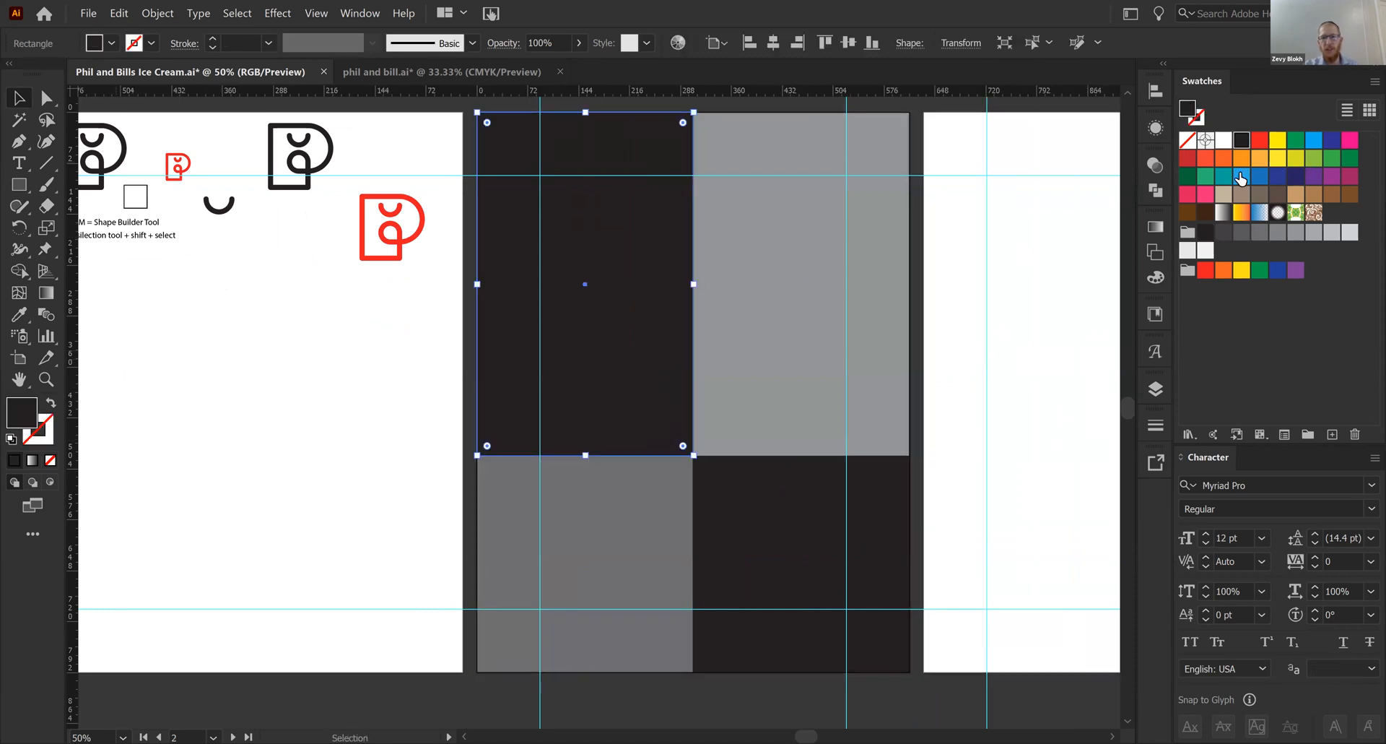
left_click(1223, 232)
left_click(801, 534)
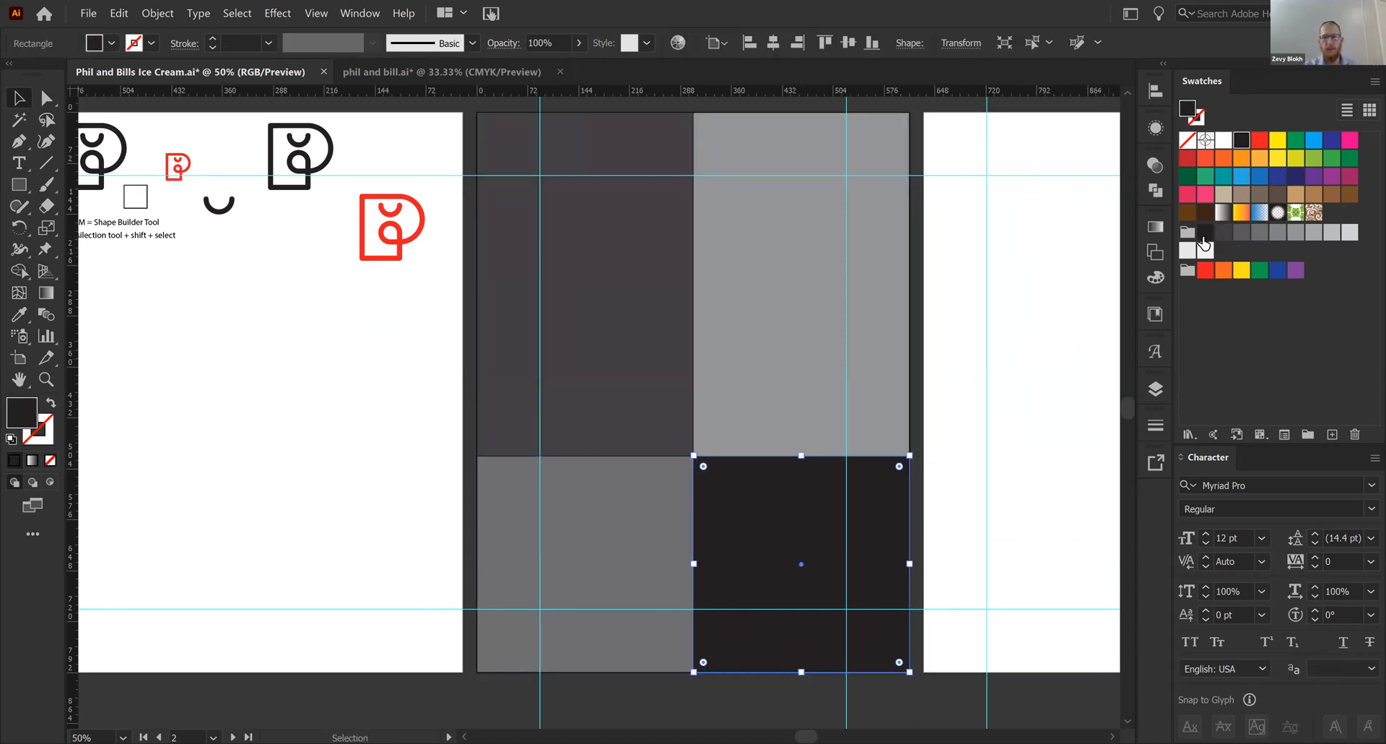
left_click(1205, 232)
left_click(1008, 442)
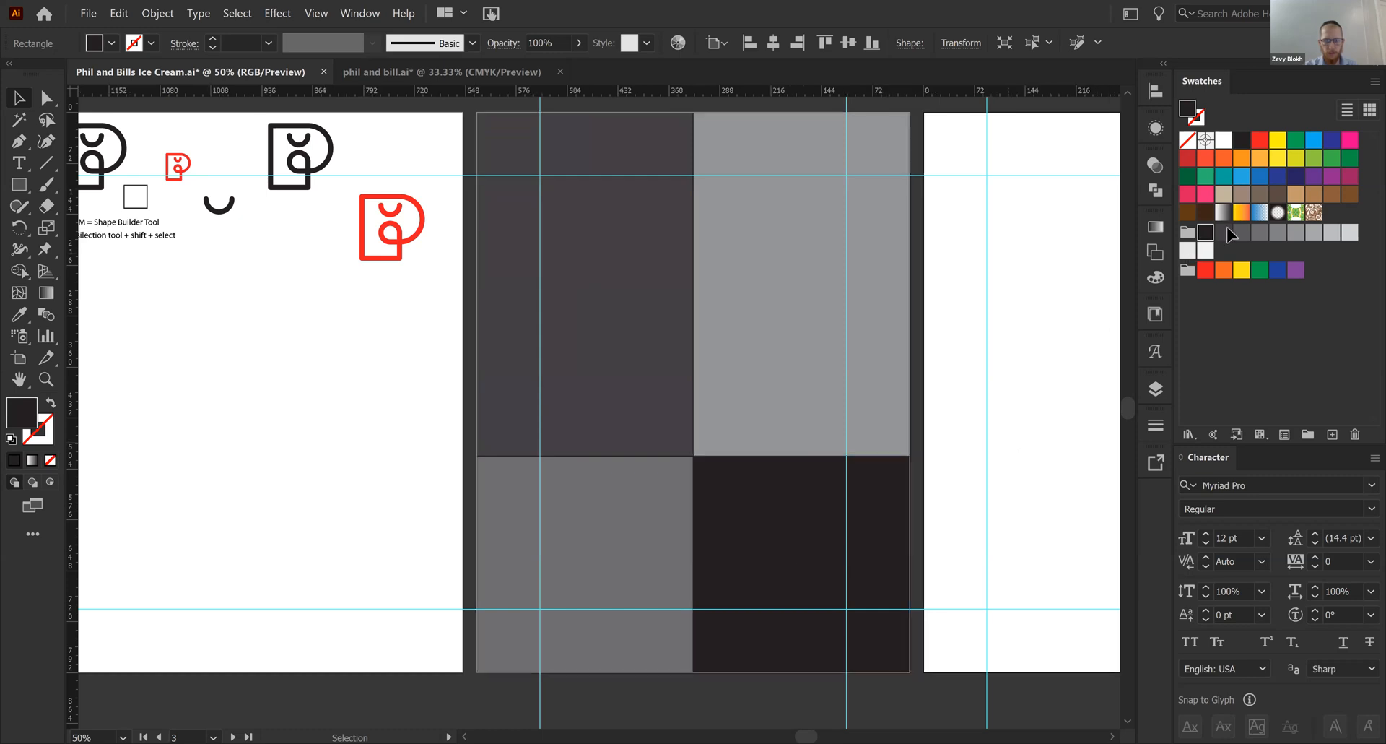
- Try several grays on the lower-right square and fill it with one slightly lighter than the lower-left square
left_click(849, 553)
left_click(1260, 235)
left_click(1296, 232)
left_click(1269, 239)
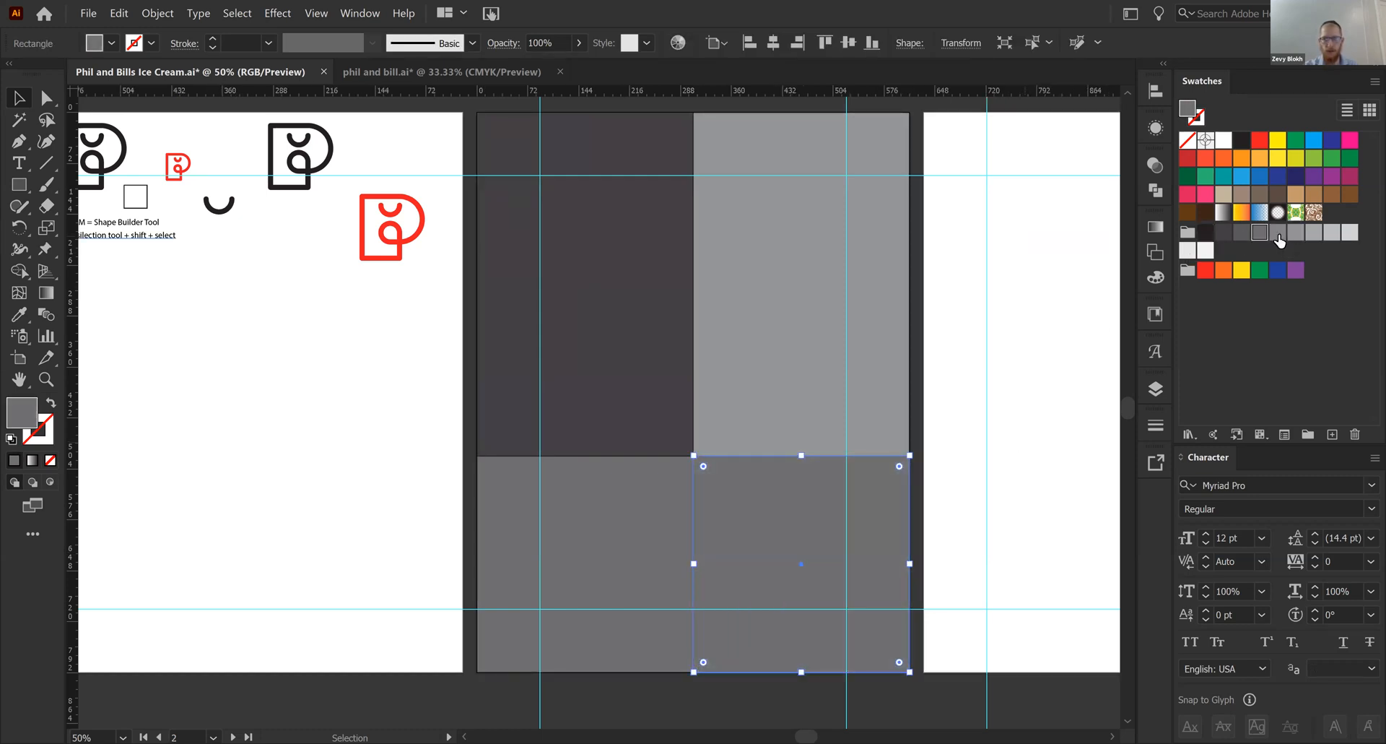
left_click(960, 457)
- Remove the stroke from all four panels together
left_click_drag(944, 452, 952, 490)
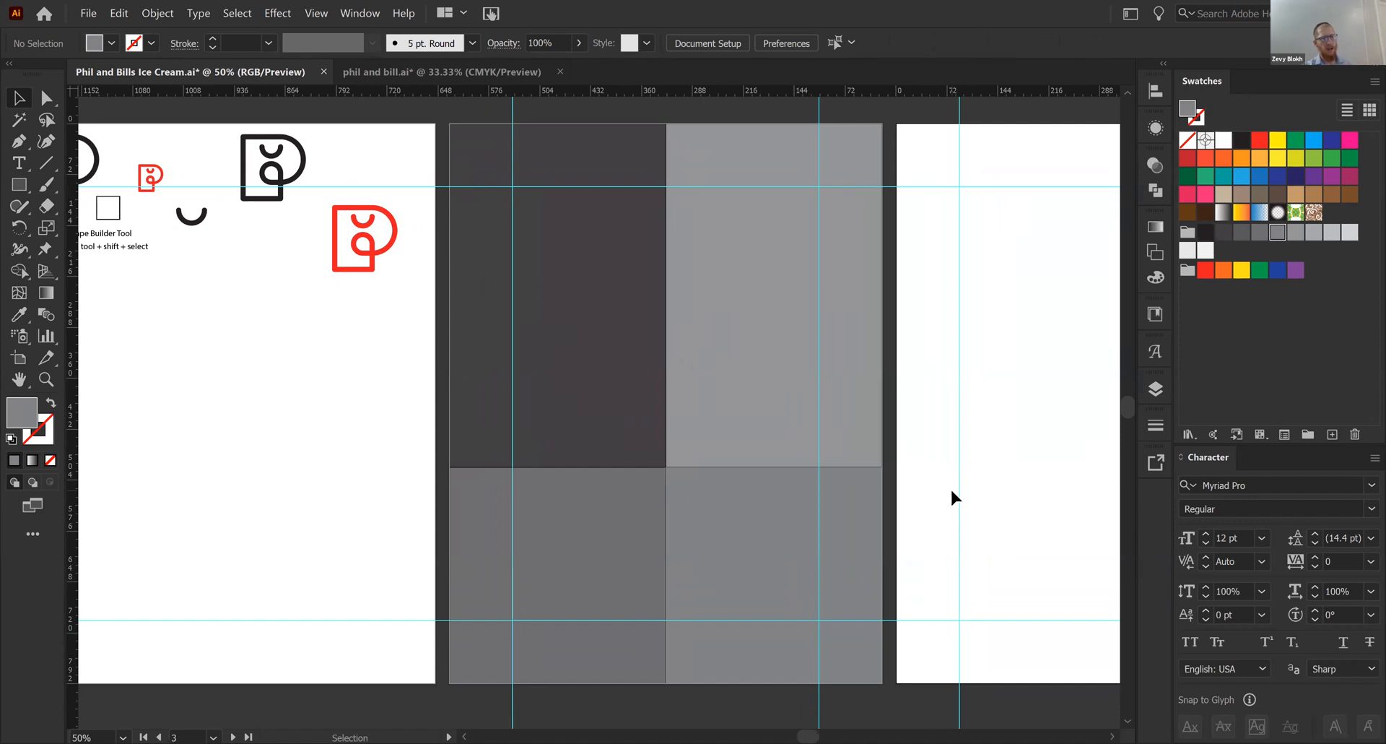
left_click_drag(933, 394, 526, 539)
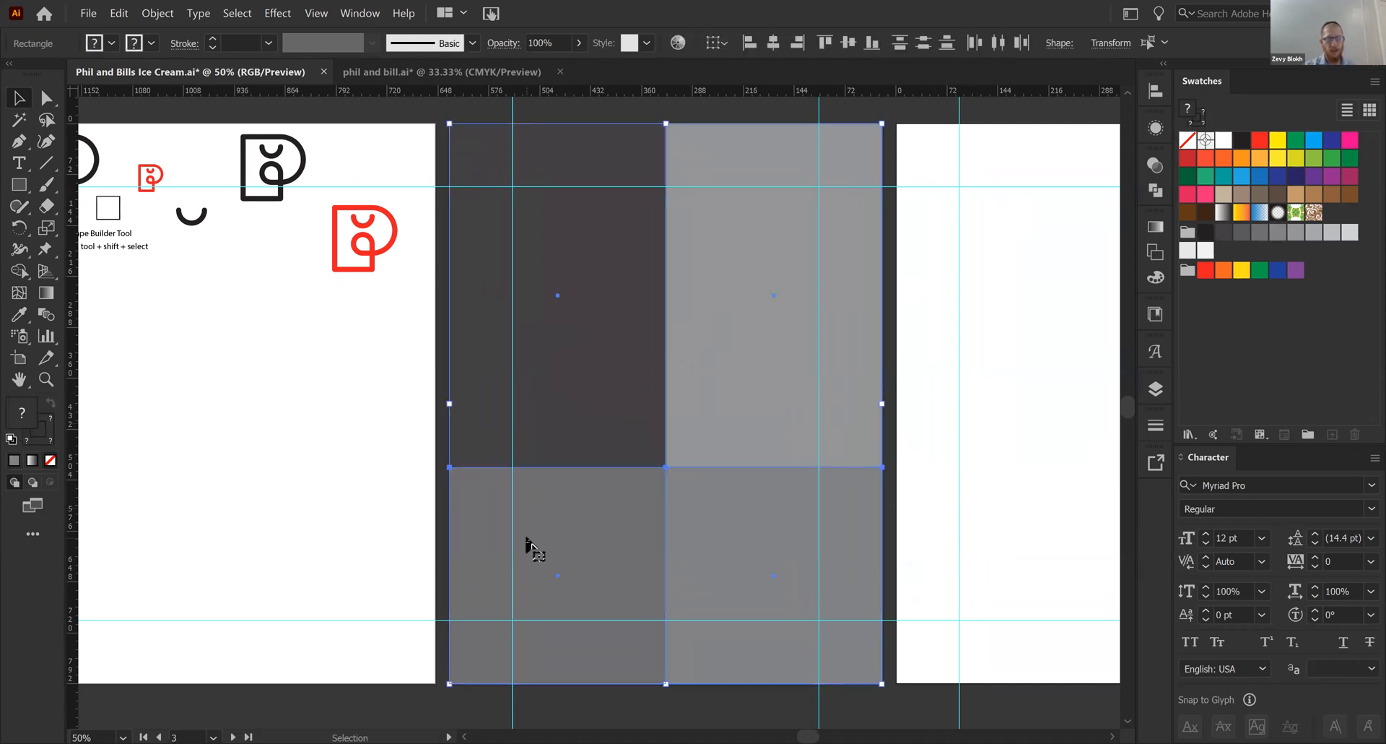
left_click(939, 436)
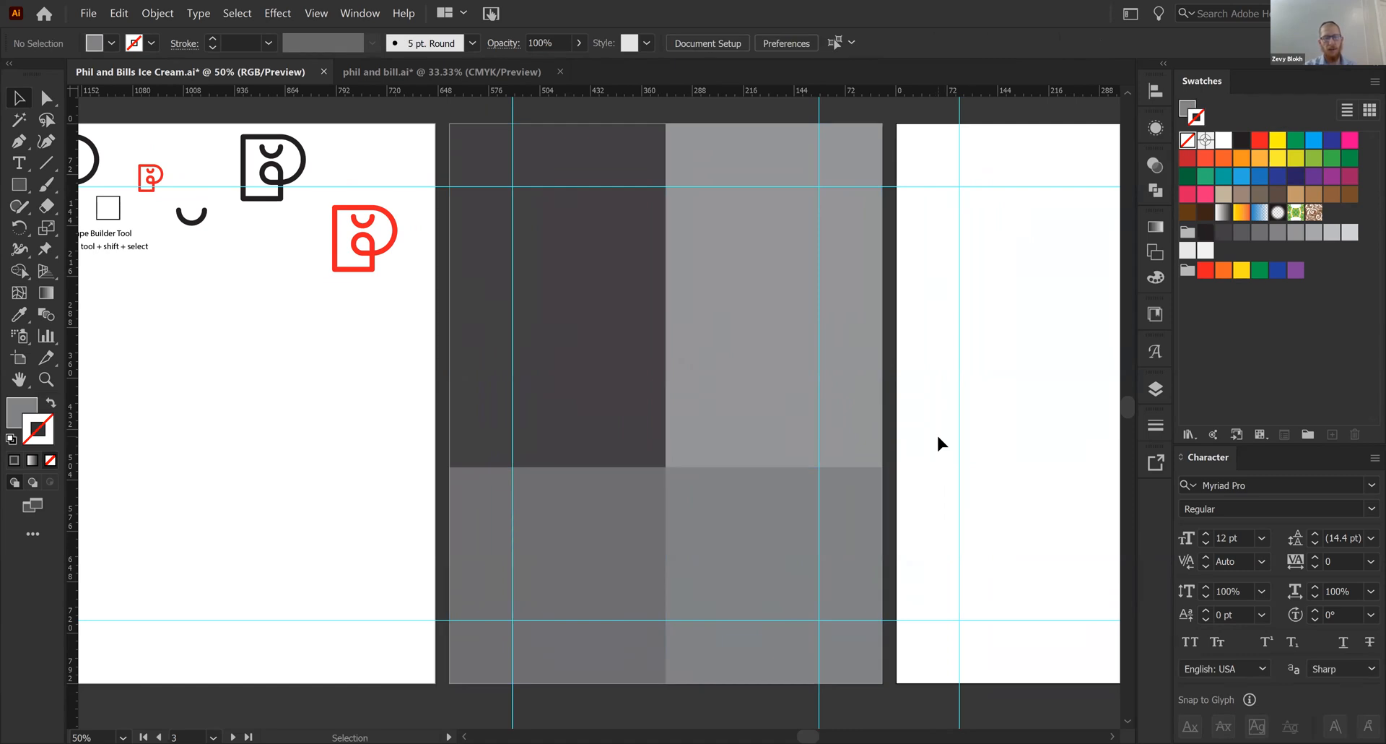
- Find the Hide Guides command and switch the guides off and on several times
left_click(315, 14)
mouse_move(415, 540)
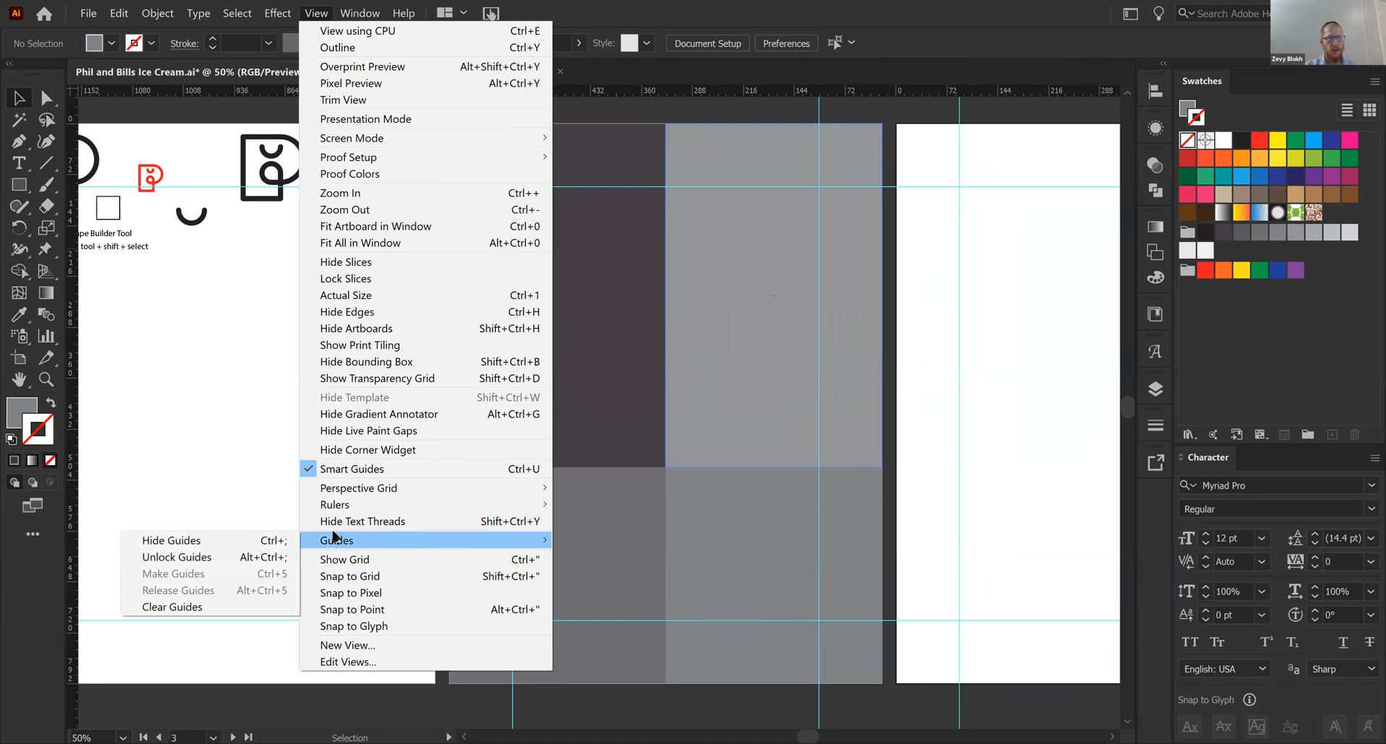
left_click(900, 570)
key("ctrl+semicolon")
key("ctrl+semicolon")
key("ctrl+semicolon")
key("ctrl+semicolon")
key("ctrl+semicolon")
key("ctrl+semicolon")
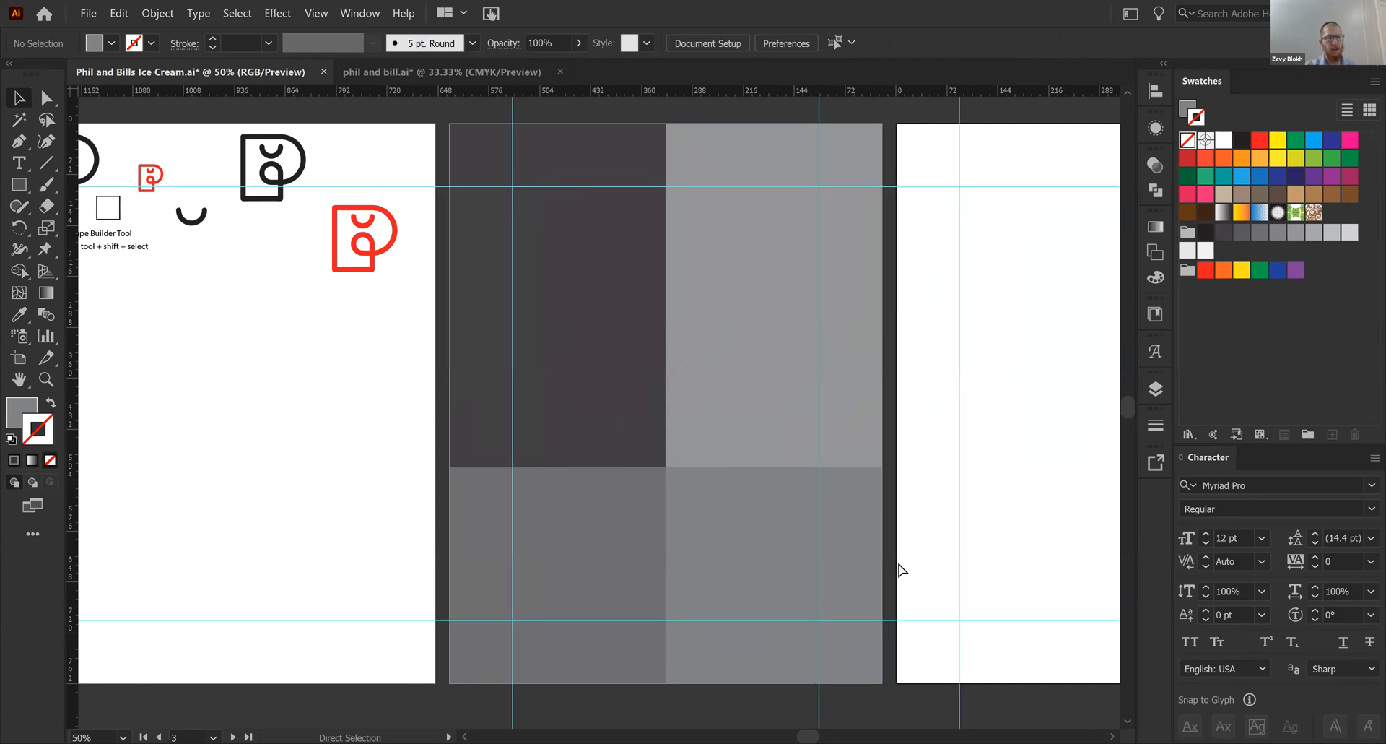
key("ctrl+semicolon")
key("ctrl+semicolon")
key("ctrl+semicolon")
key("ctrl+semicolon")
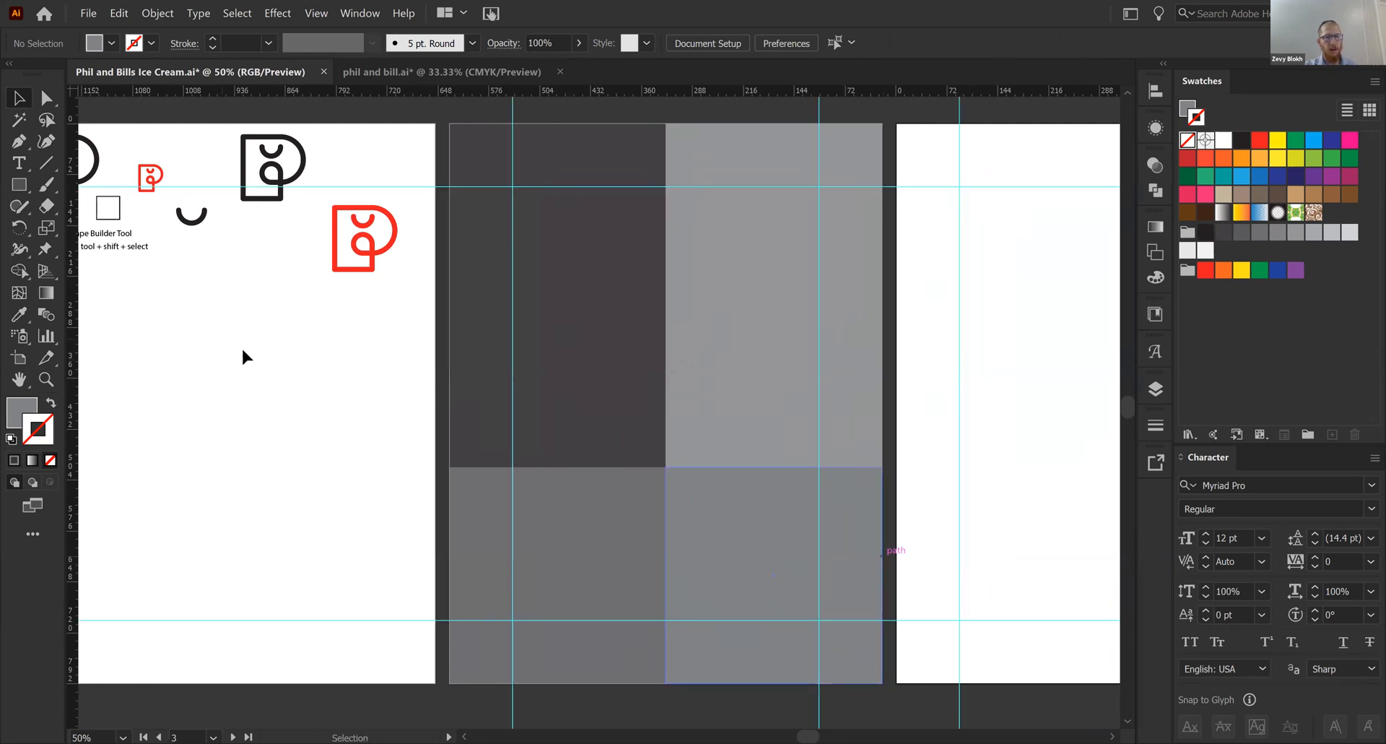
- Duplicate the "Direct silection tool" note below itself on artboard 1 and replace its text with "Ctrl + ; = show / hide guides"
left_click(243, 348)
scroll(316, 336, "left", 3)
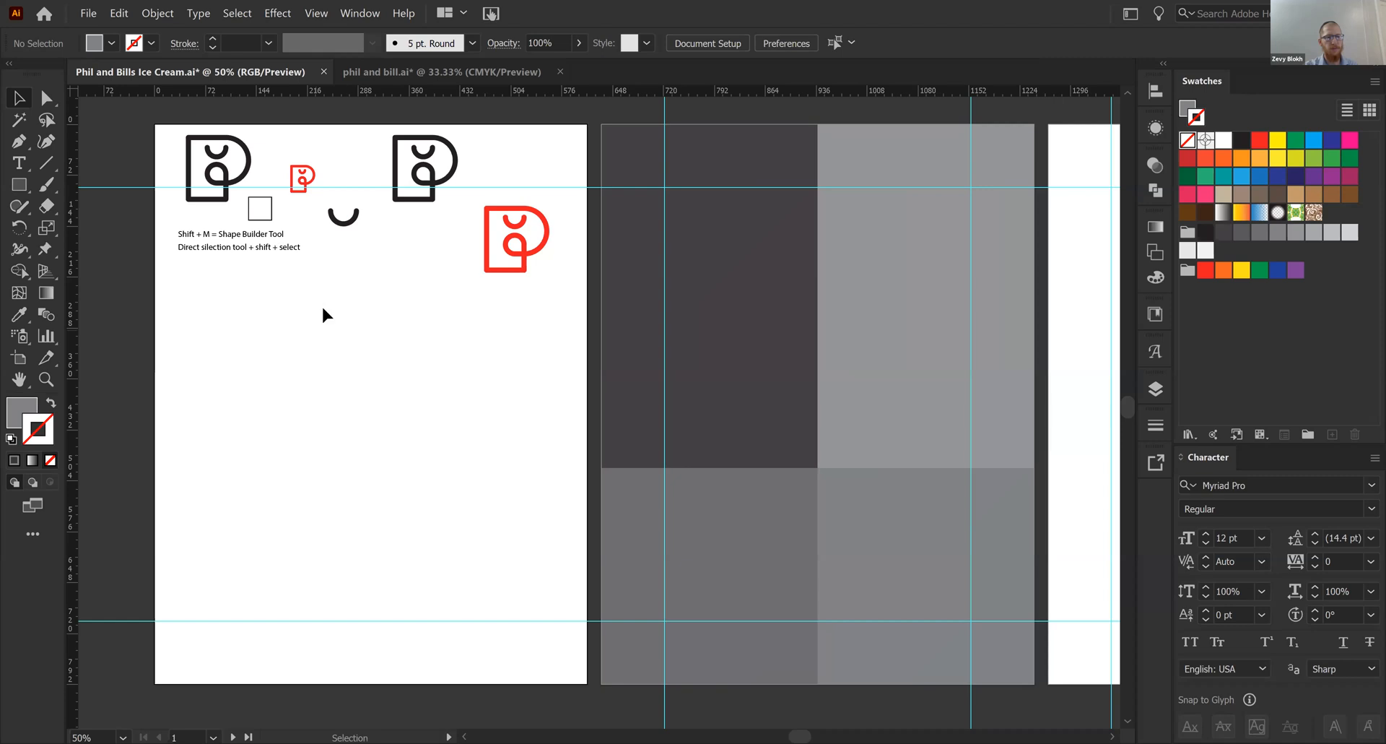
key("ctrl+z")
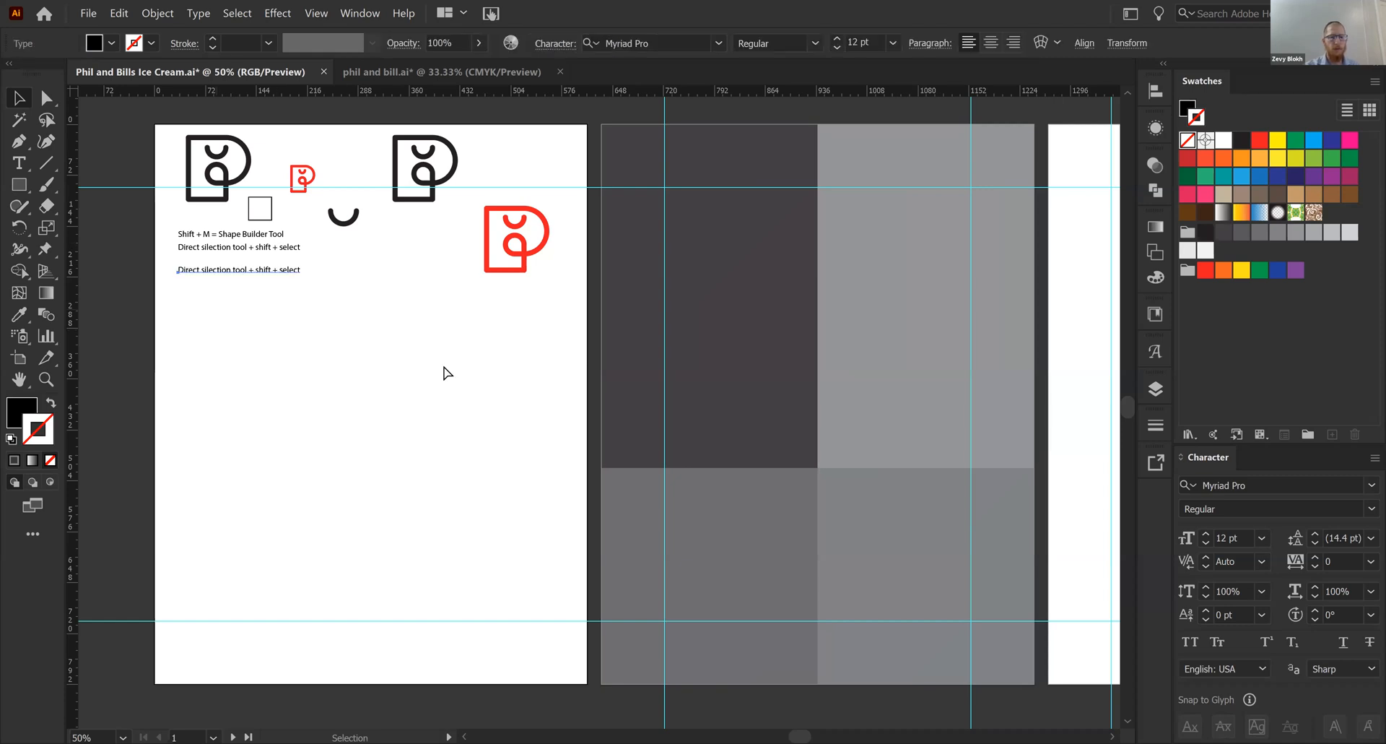
key("ctrl+plus")
key("ctrl+plus")
key("ctrl+plus")
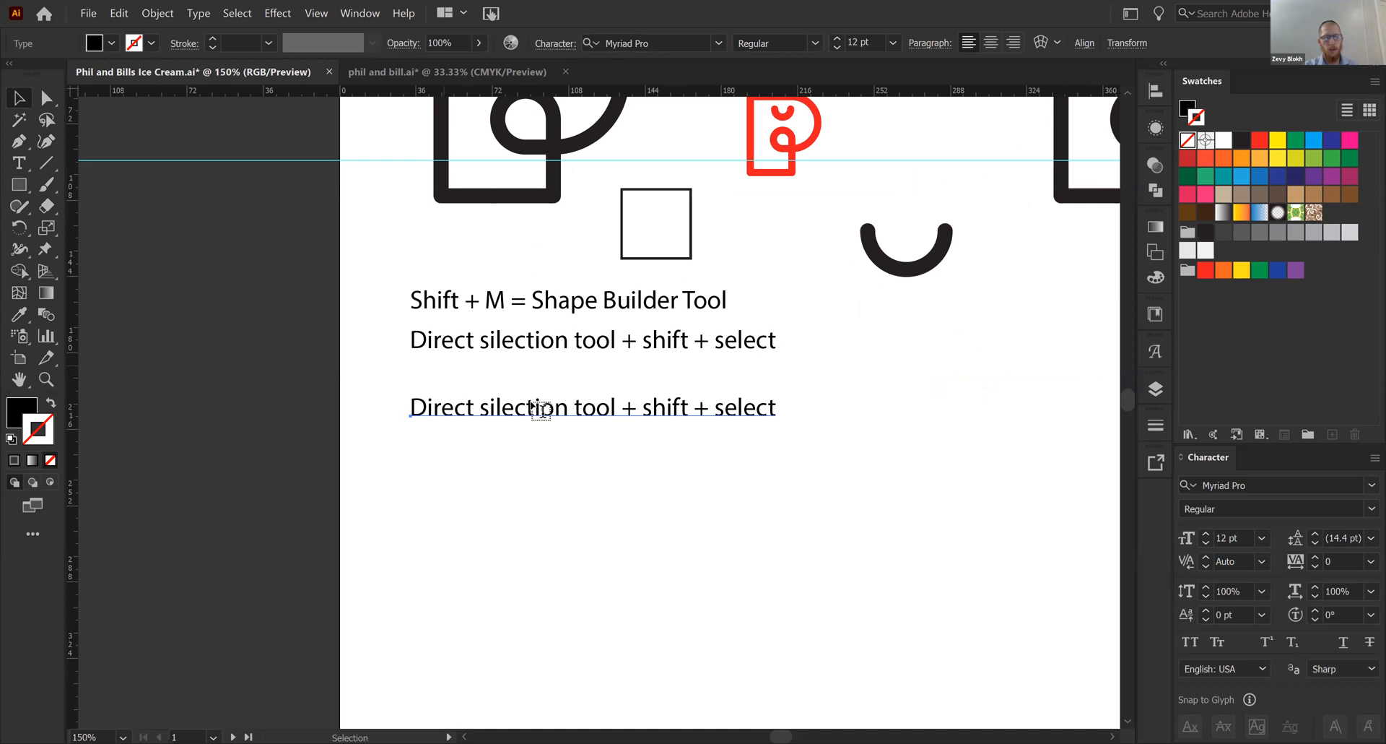
triple_click(542, 410)
type("Ctrl +")
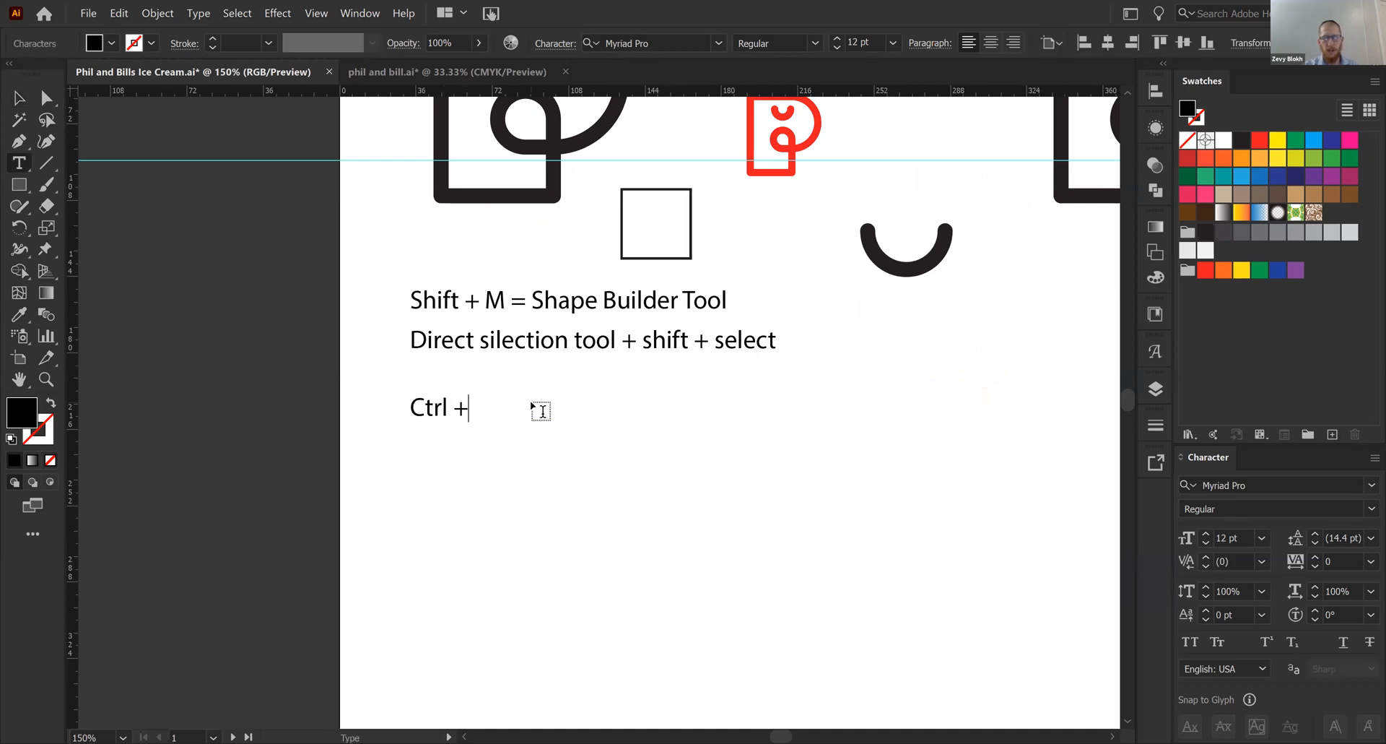
type(" ; = show / hide guides")
left_click(591, 563, "ctrl")
key("v")
key("ctrl+minus")
key("ctrl+minus")
key("ctrl+minus")
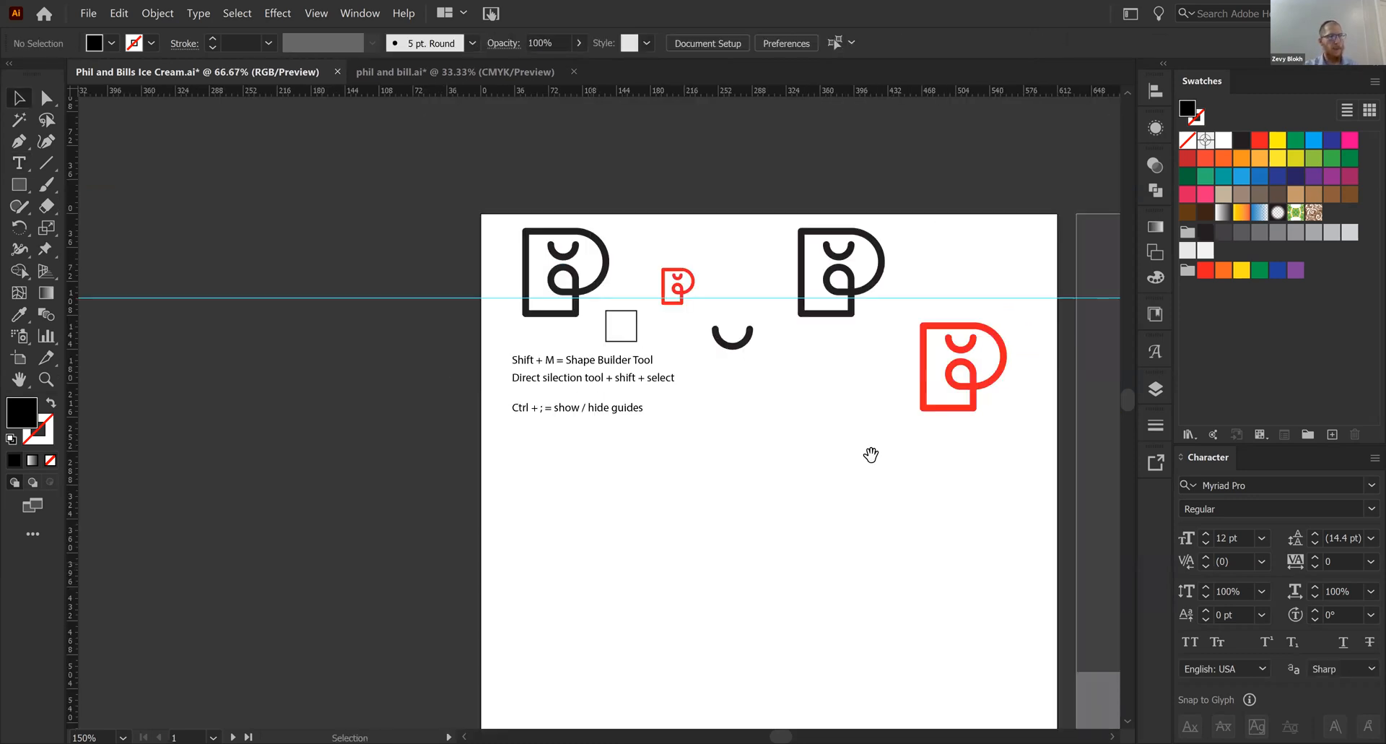
- Draw a black square in the lower-right panel, spanning from the lower margin guide to the artboard's lower edge
left_click_drag(873, 458, 910, 423)
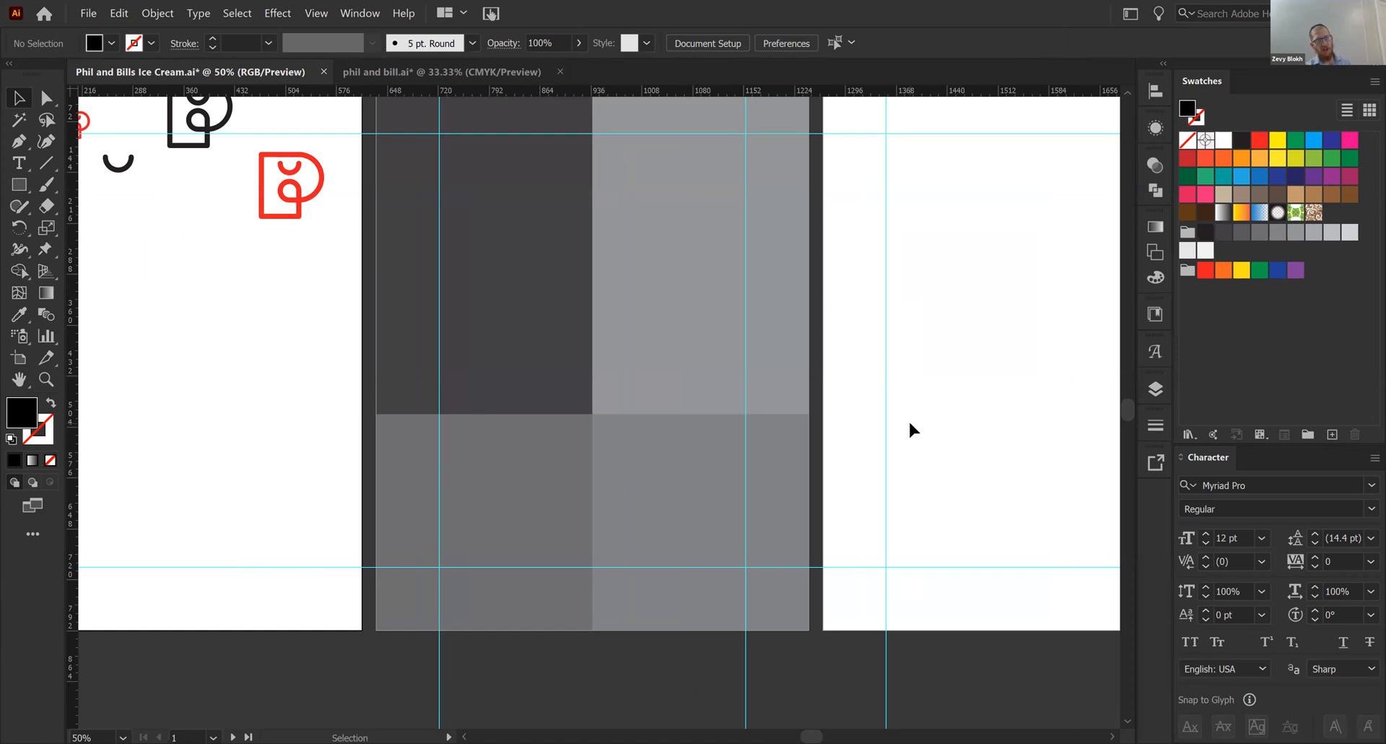
key("m")
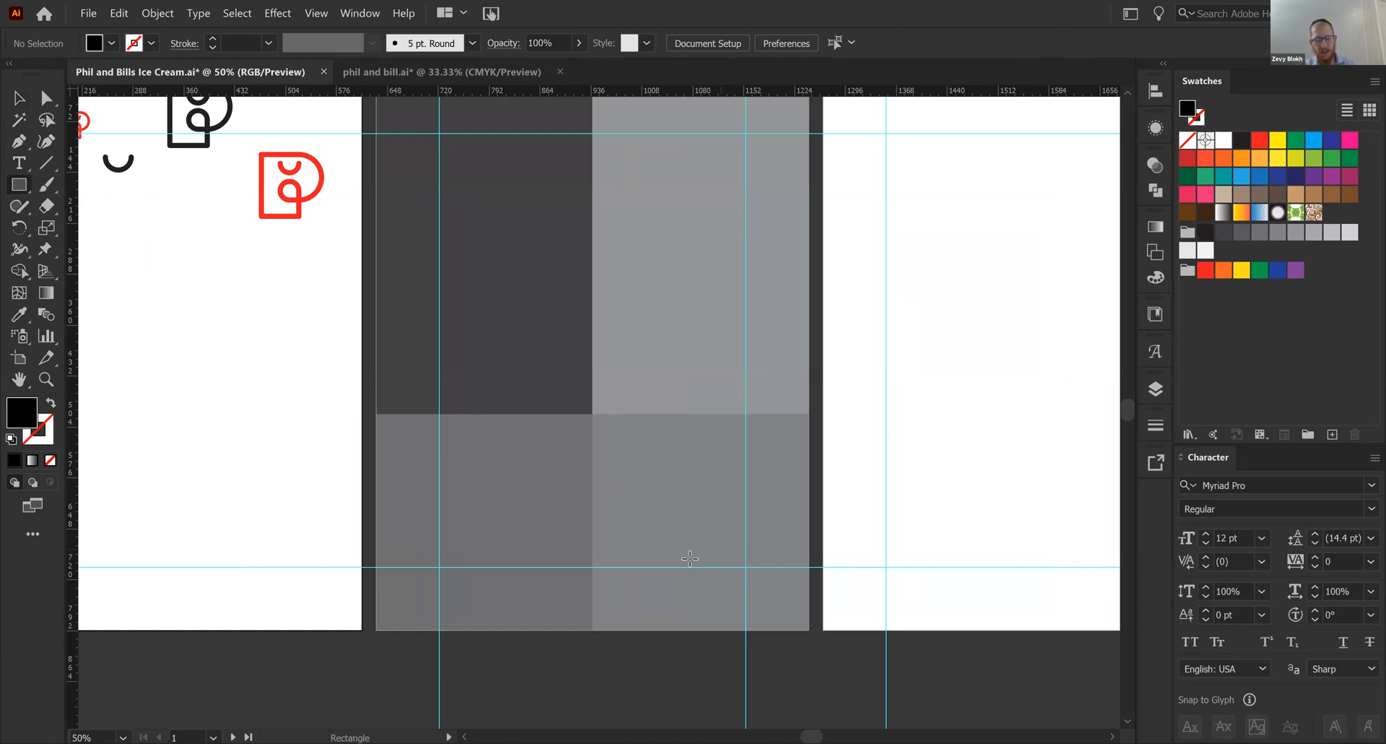
right_click(686, 566)
left_click(669, 566)
left_click(668, 567)
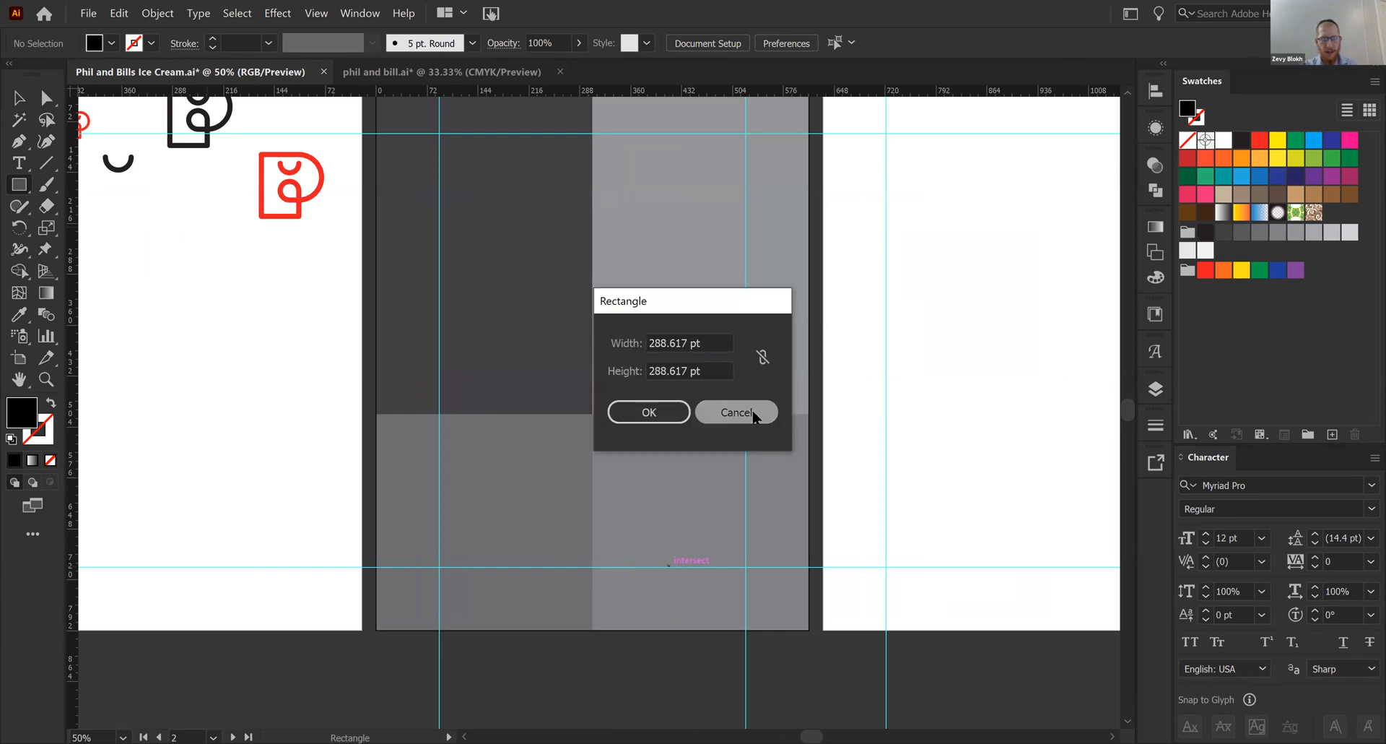
left_click(754, 411)
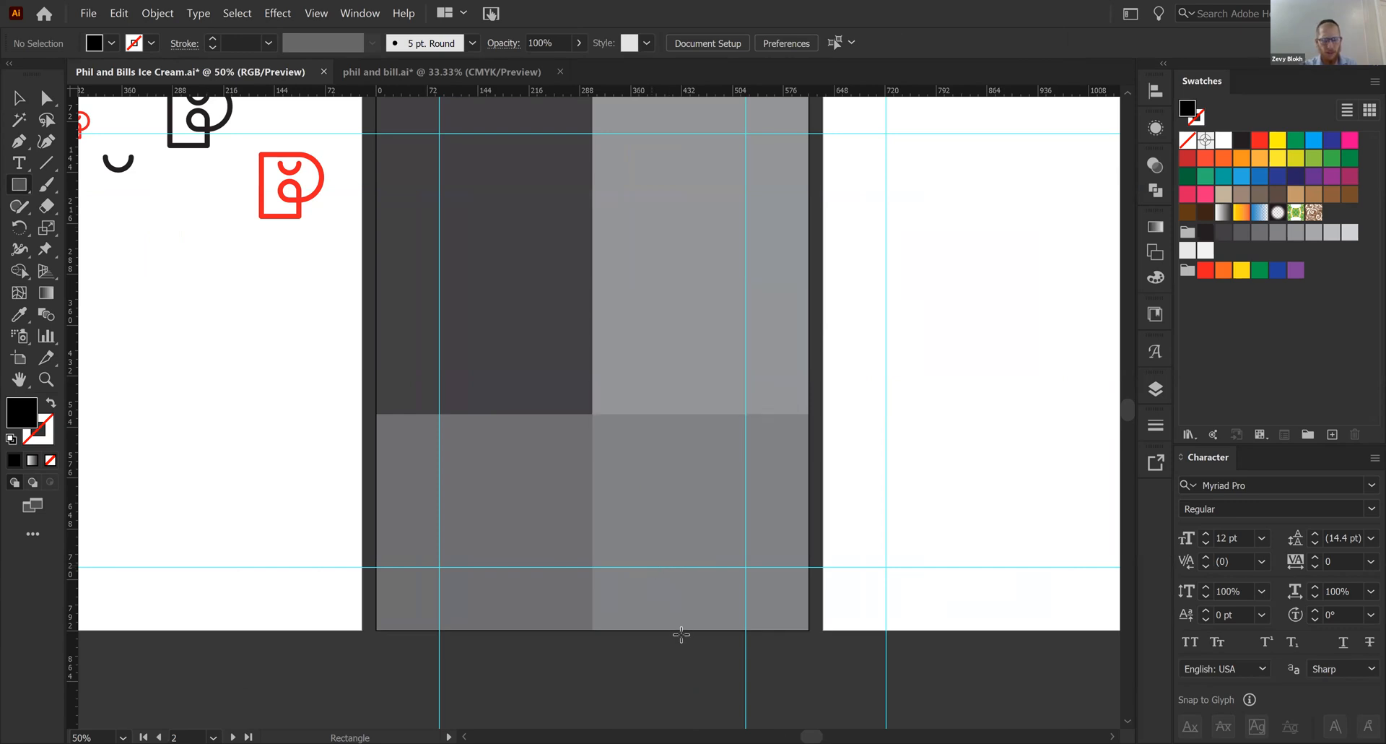
left_click_drag(652, 567, 716, 629)
key("v")
left_click(844, 619)
- Scale the black square slightly so its upper edge sits on the lower margin guide
right_click(679, 602)
left_click(923, 604)
left_click(684, 604)
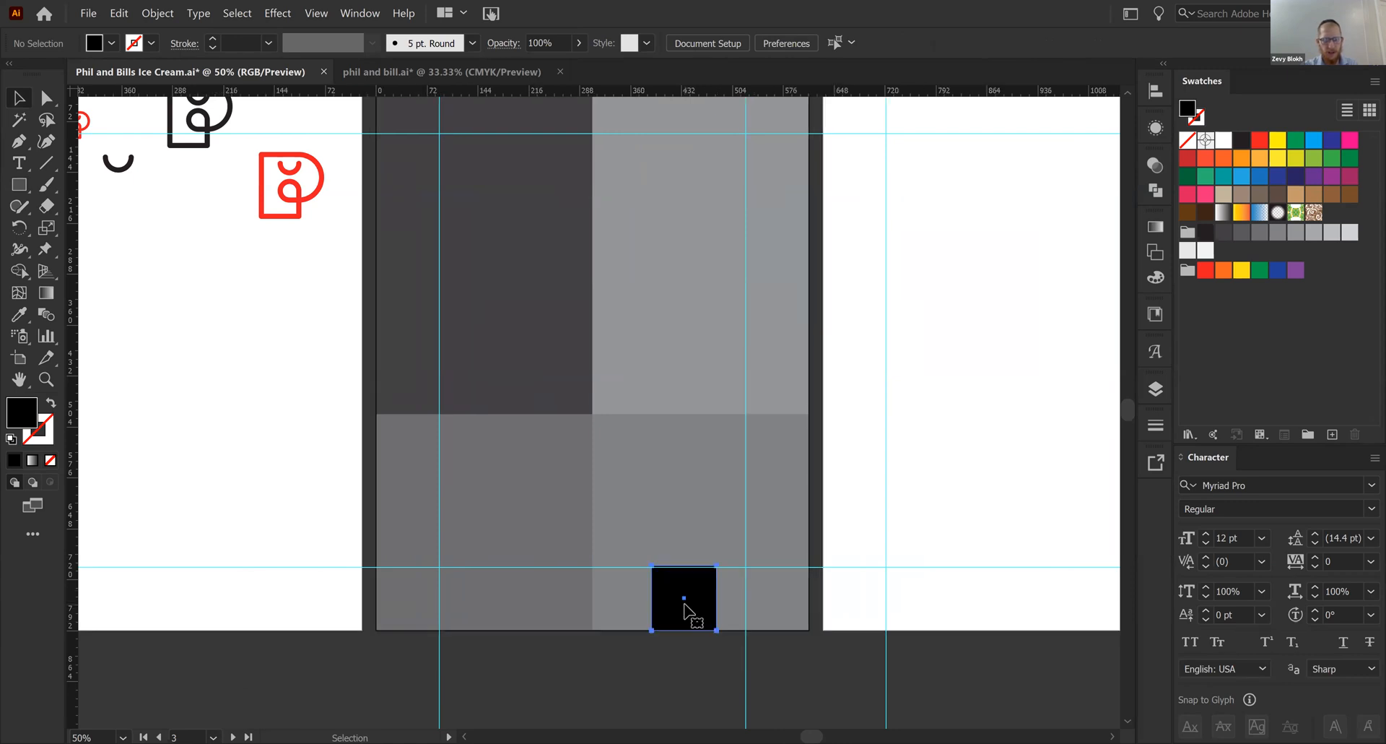
left_click_drag(683, 566, 688, 570)
left_click(926, 583)
right_click(702, 599)
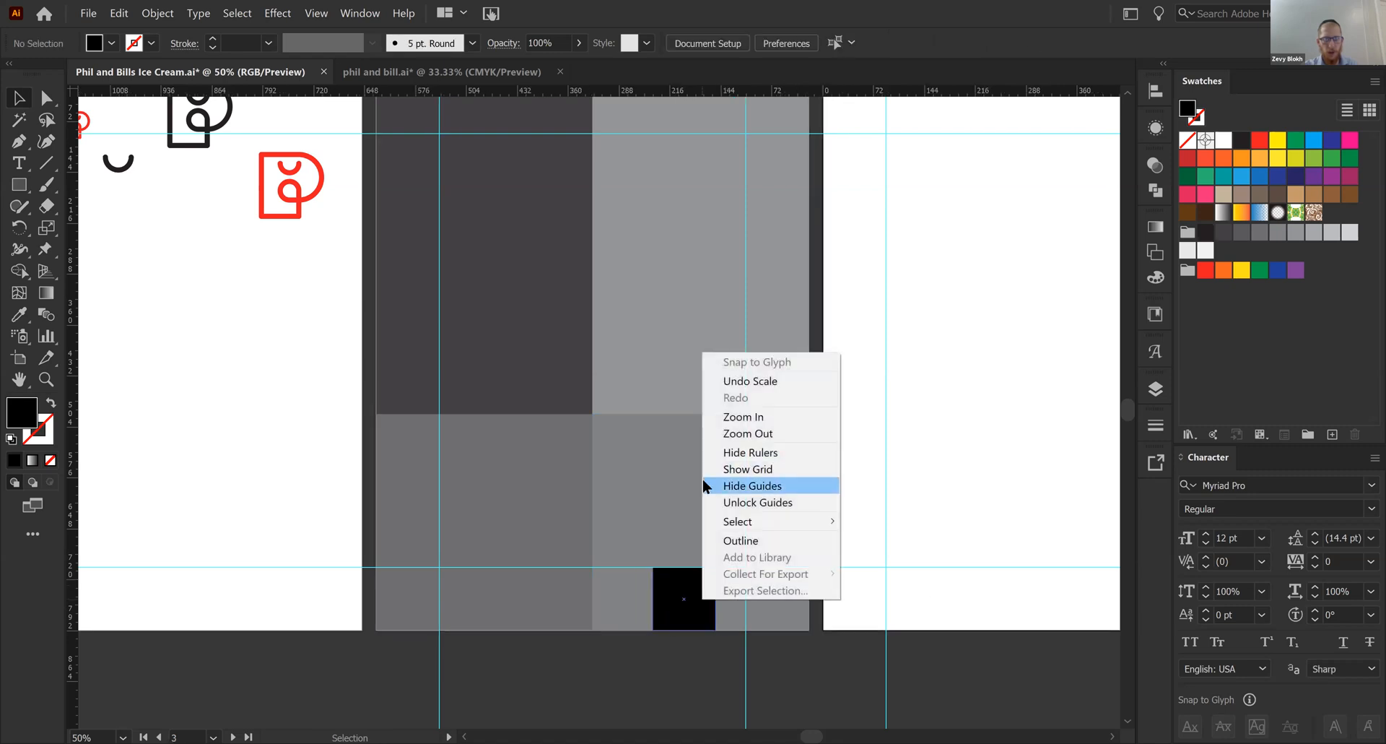
left_click(1014, 578)
- Move the black square up to the lower-right panel's upper edge and try a horizontal guide along its lower edge
left_click_drag(679, 597, 692, 444)
left_click_drag(786, 94, 677, 476)
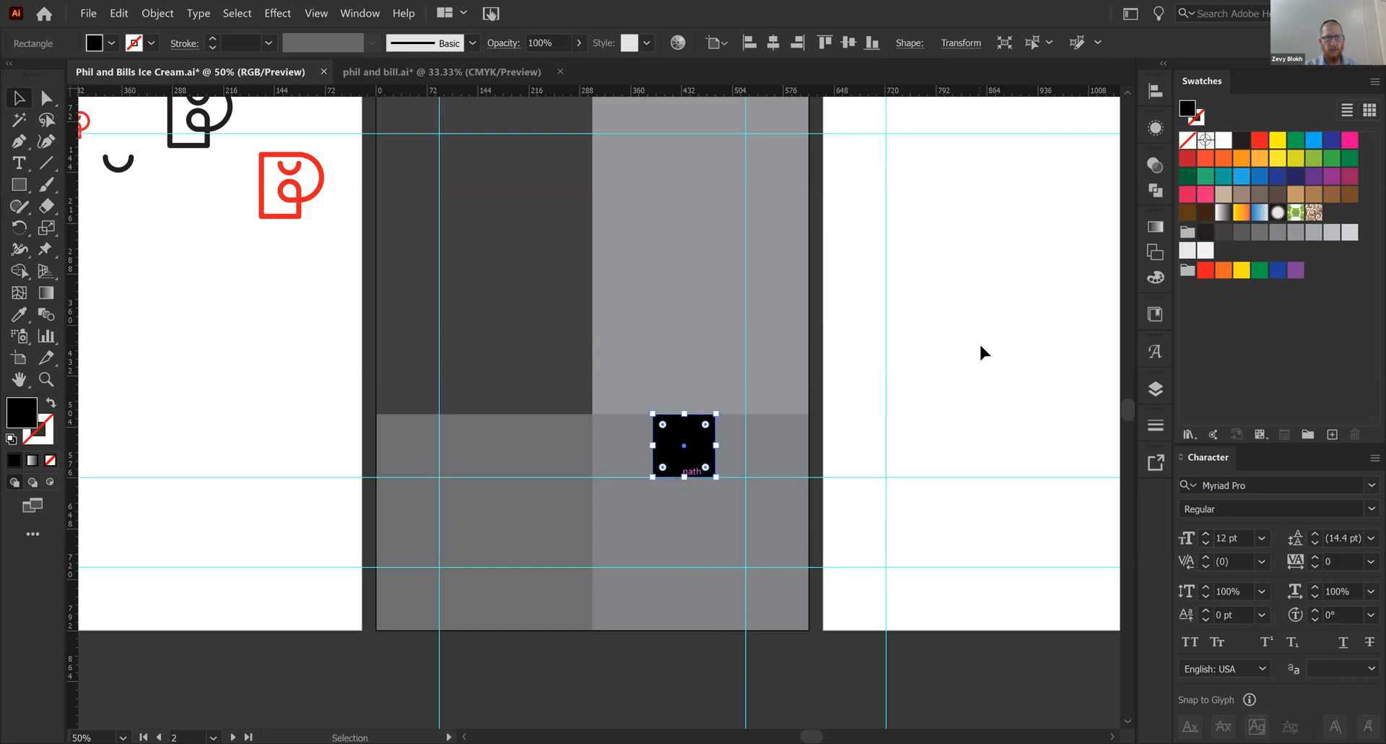
left_click(980, 346)
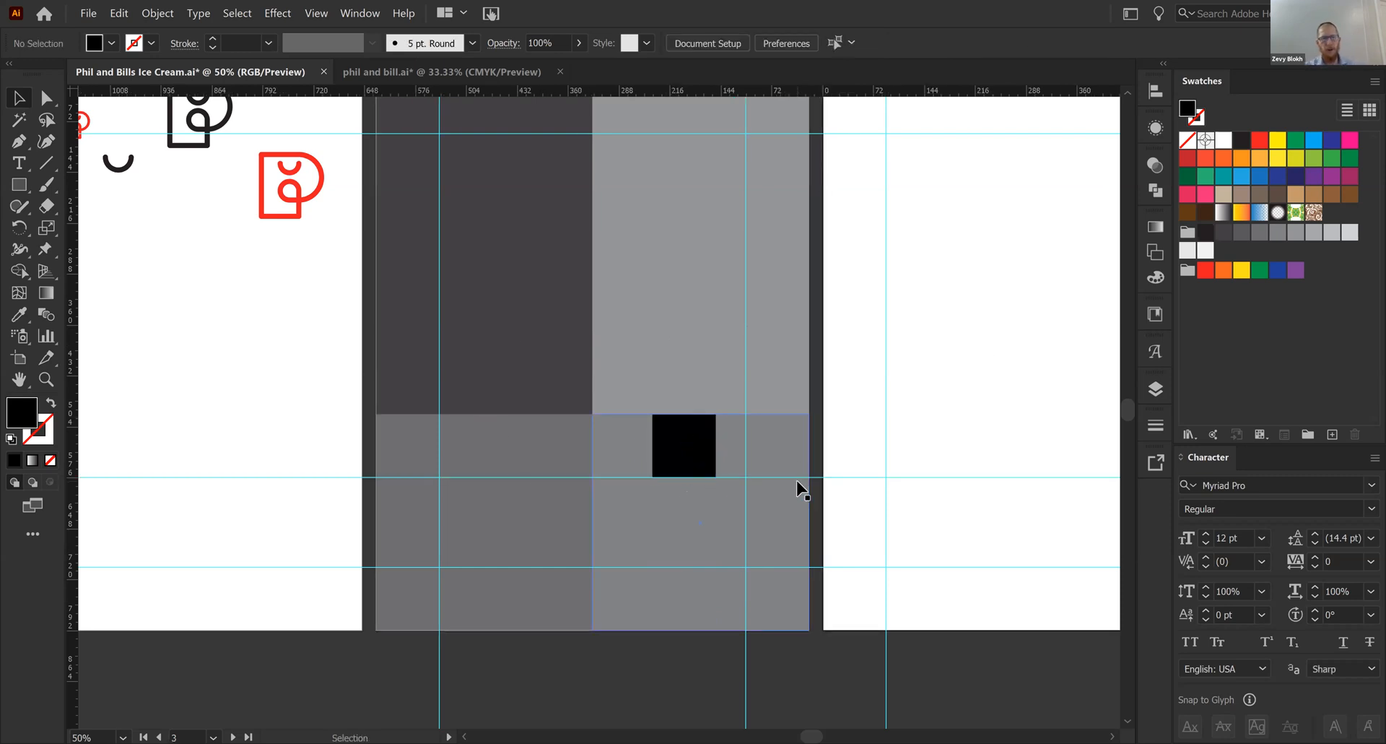
key("ctrl+z")
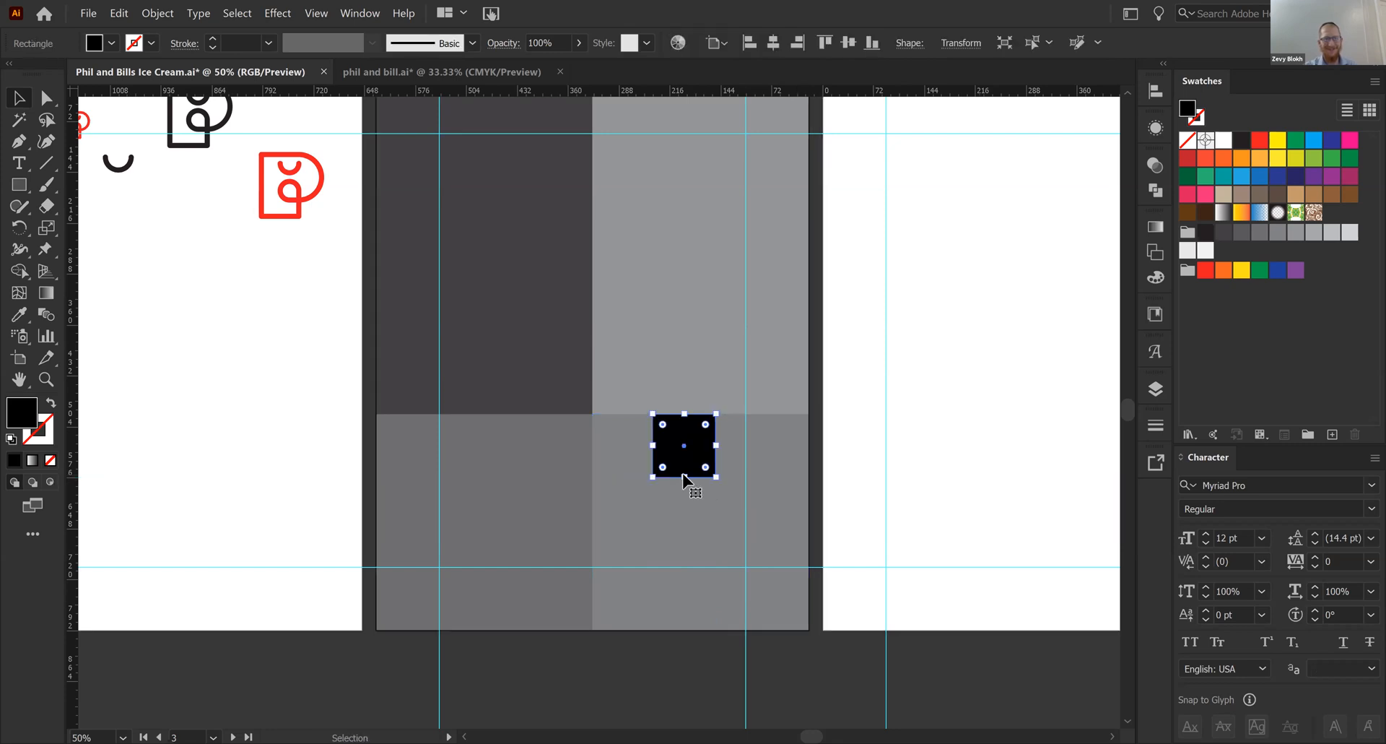
- Shrink the black square to about half its width, keeping its upper edge in place, and set a horizontal guide along its lower edge
left_click_drag(684, 477, 684, 449)
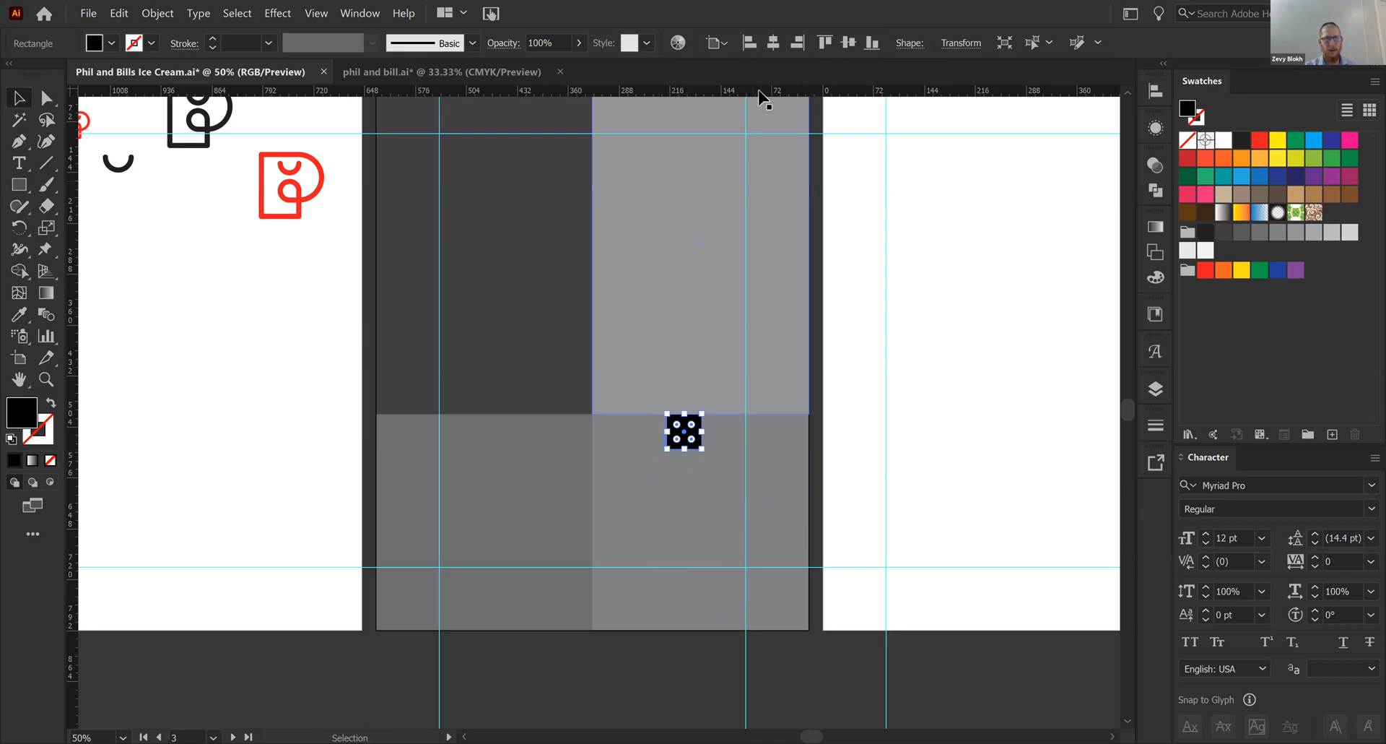
left_click(951, 338)
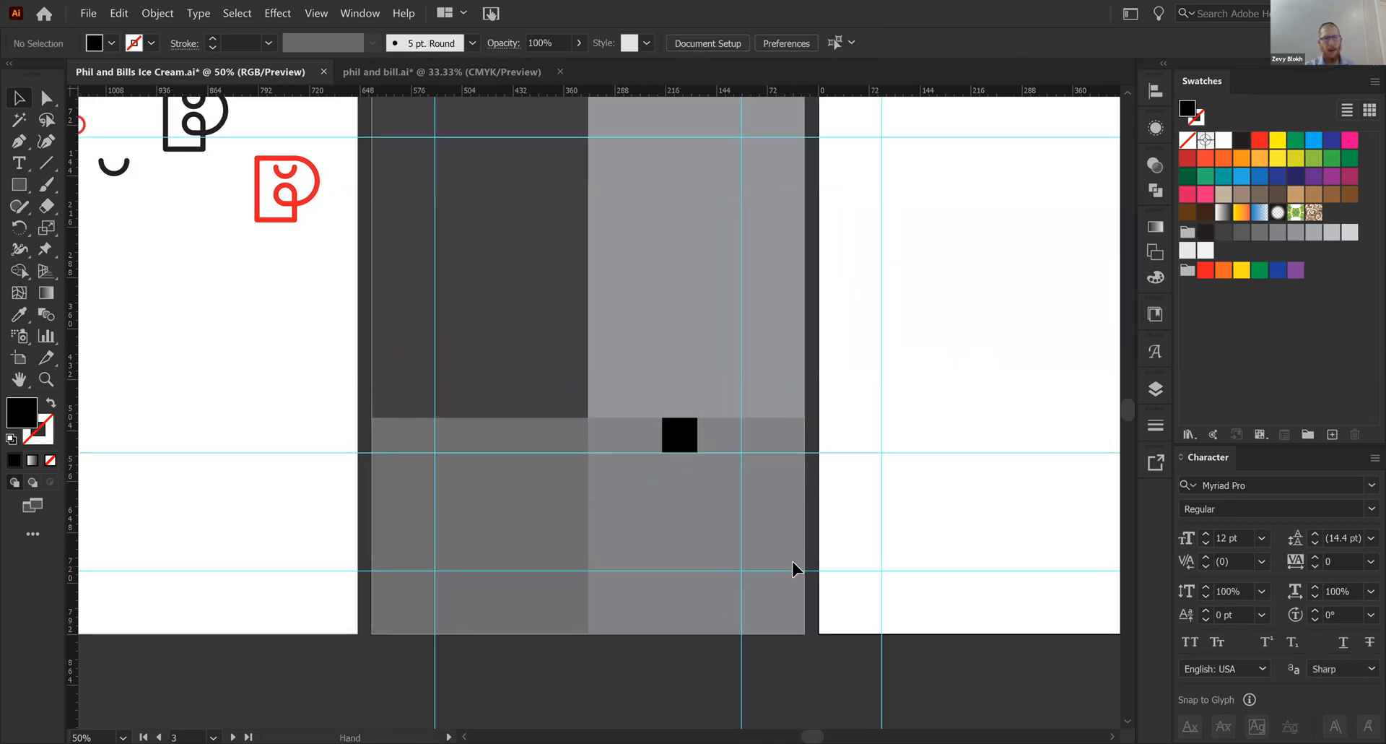
- Add the two-line text "Brand Presentation" in the lower-right panel, enlarge it to about 45 pt, and place it below the guide
key("t")
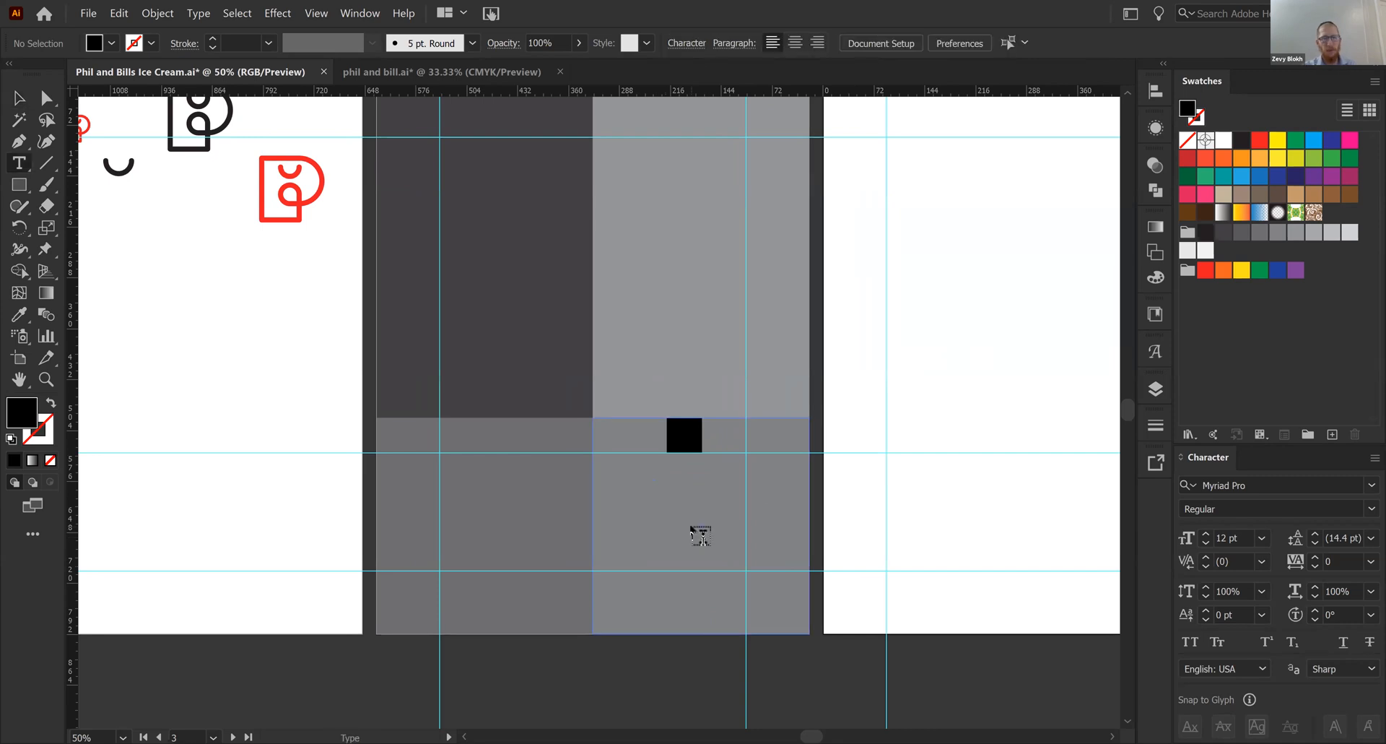
left_click(694, 531)
type("Brand")
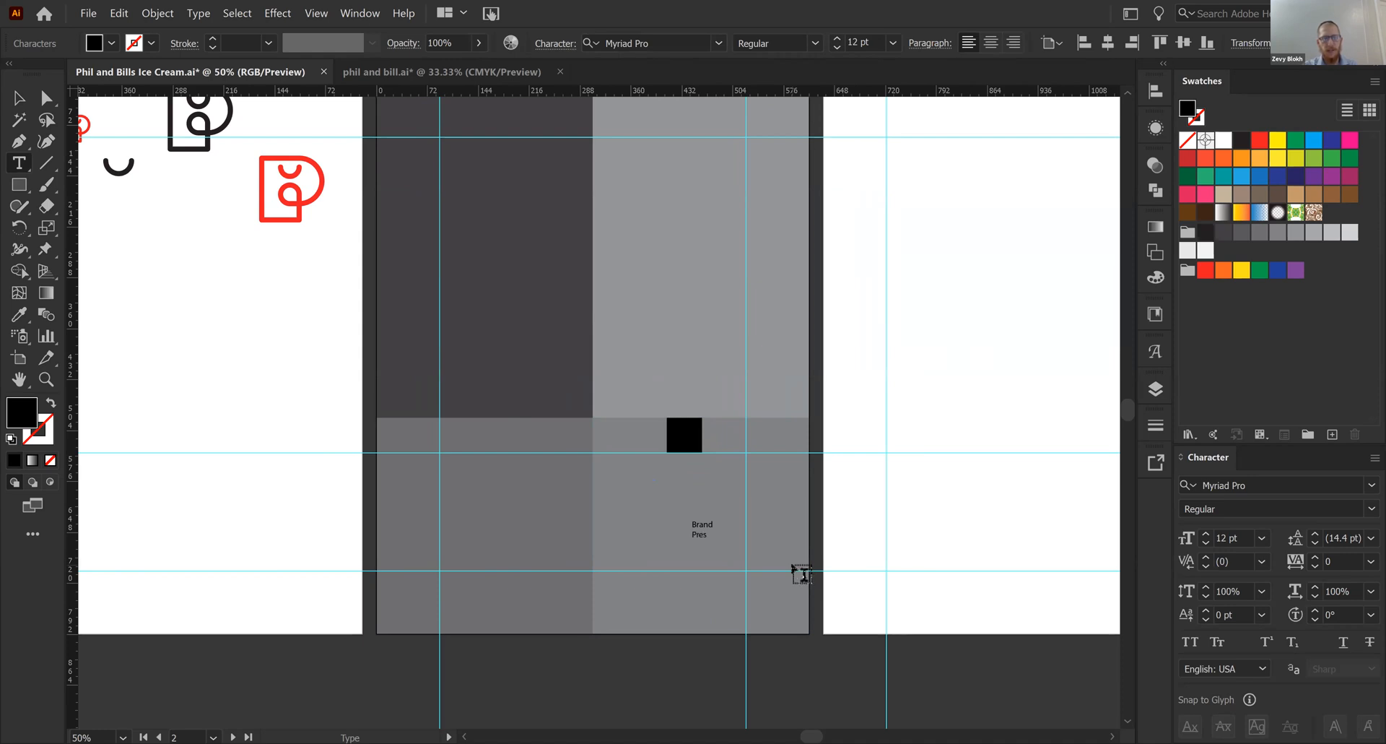
key("Escape")
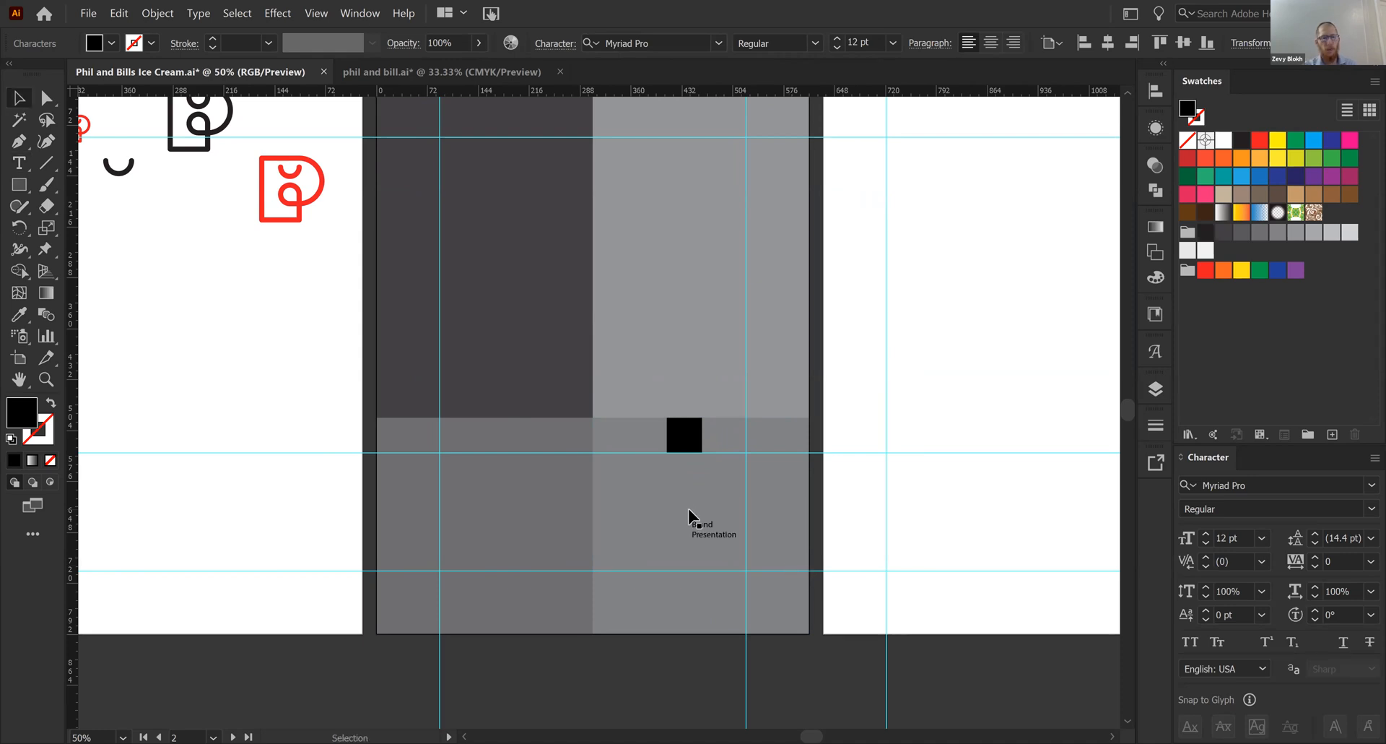
left_click_drag(716, 521, 760, 471)
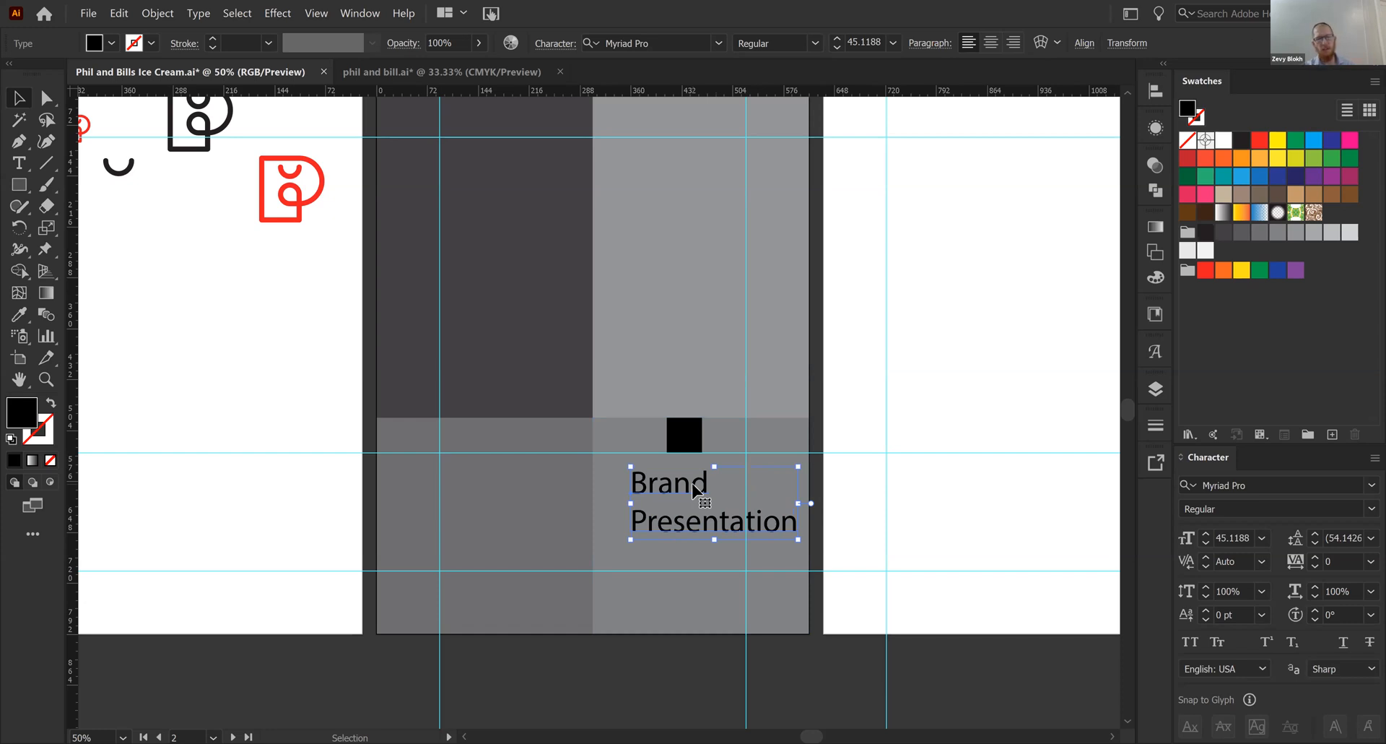
- Set the "Brand Presentation" text in the lower-right panel to Roboto Bold
left_click(1260, 491)
type("robo")
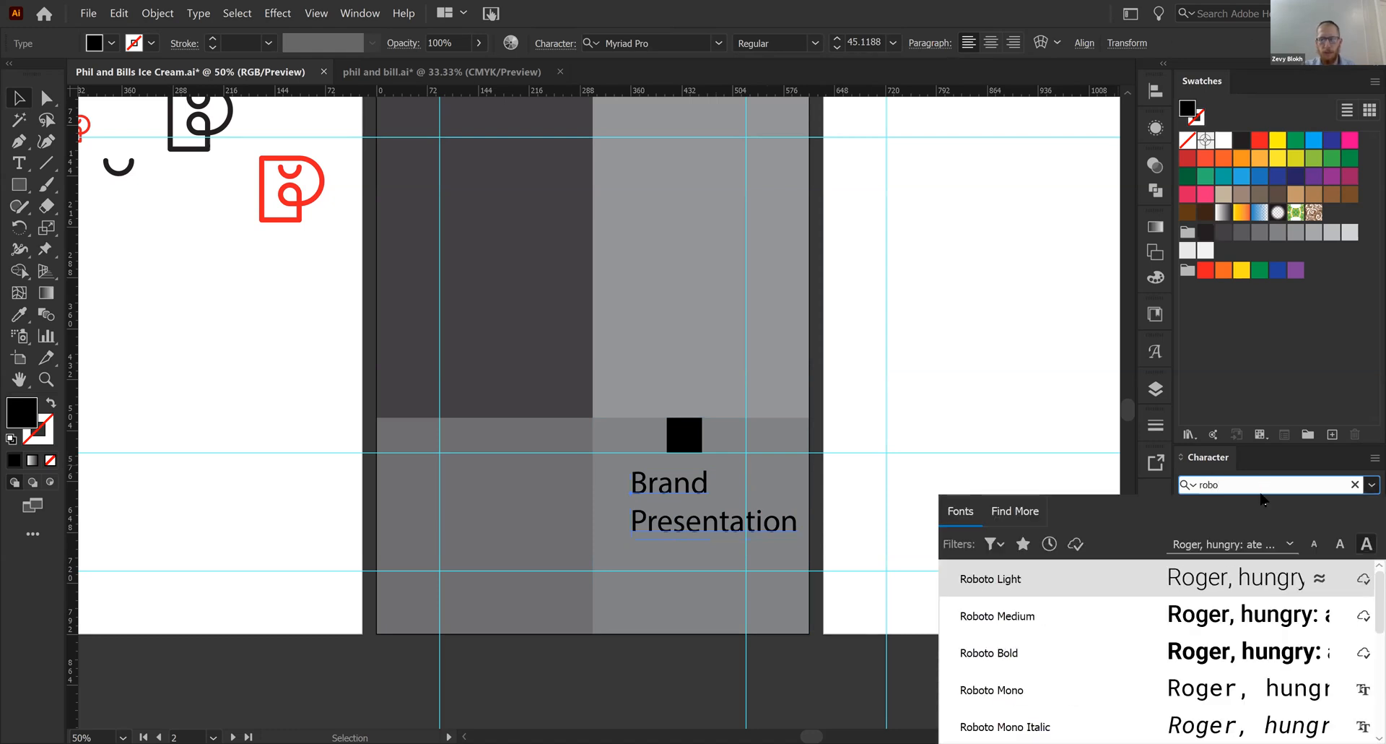
left_click(1122, 635)
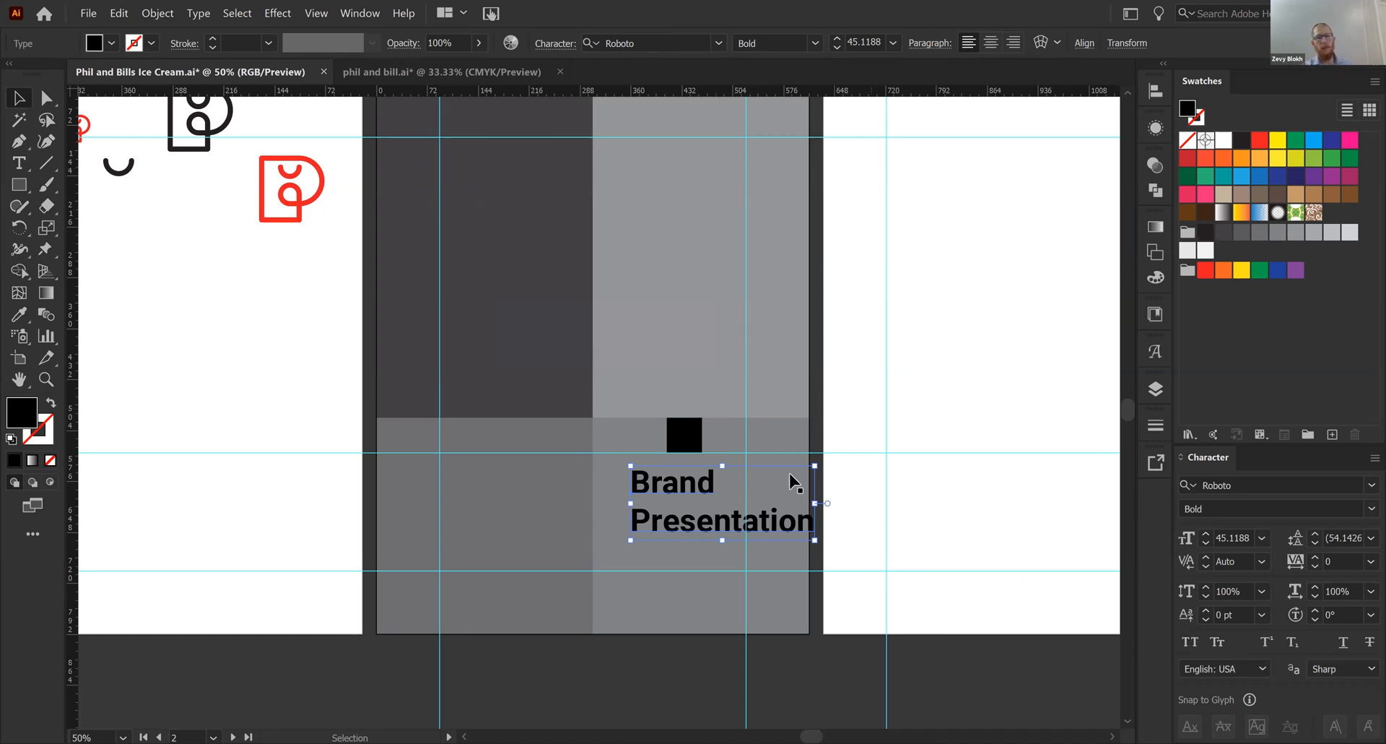
left_click(1082, 571)
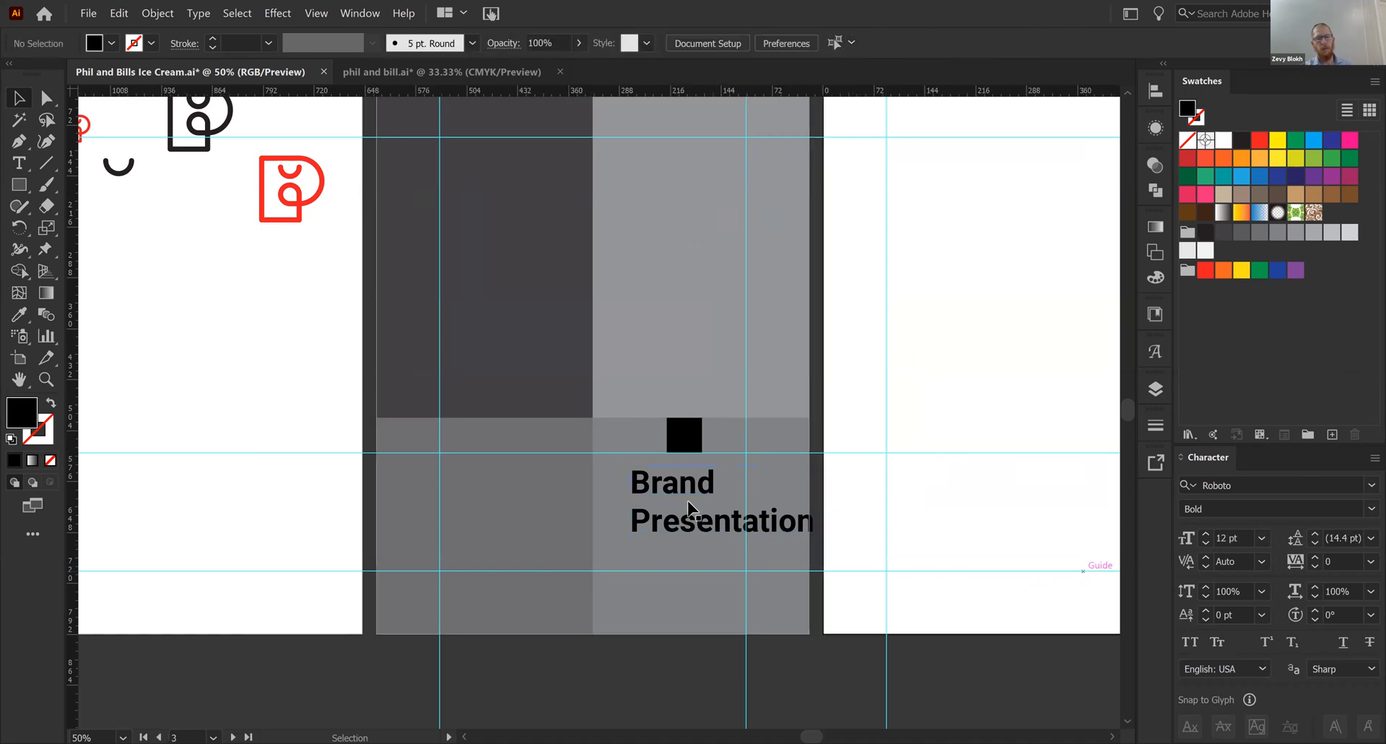
left_click(689, 509)
key("ctrl+t")
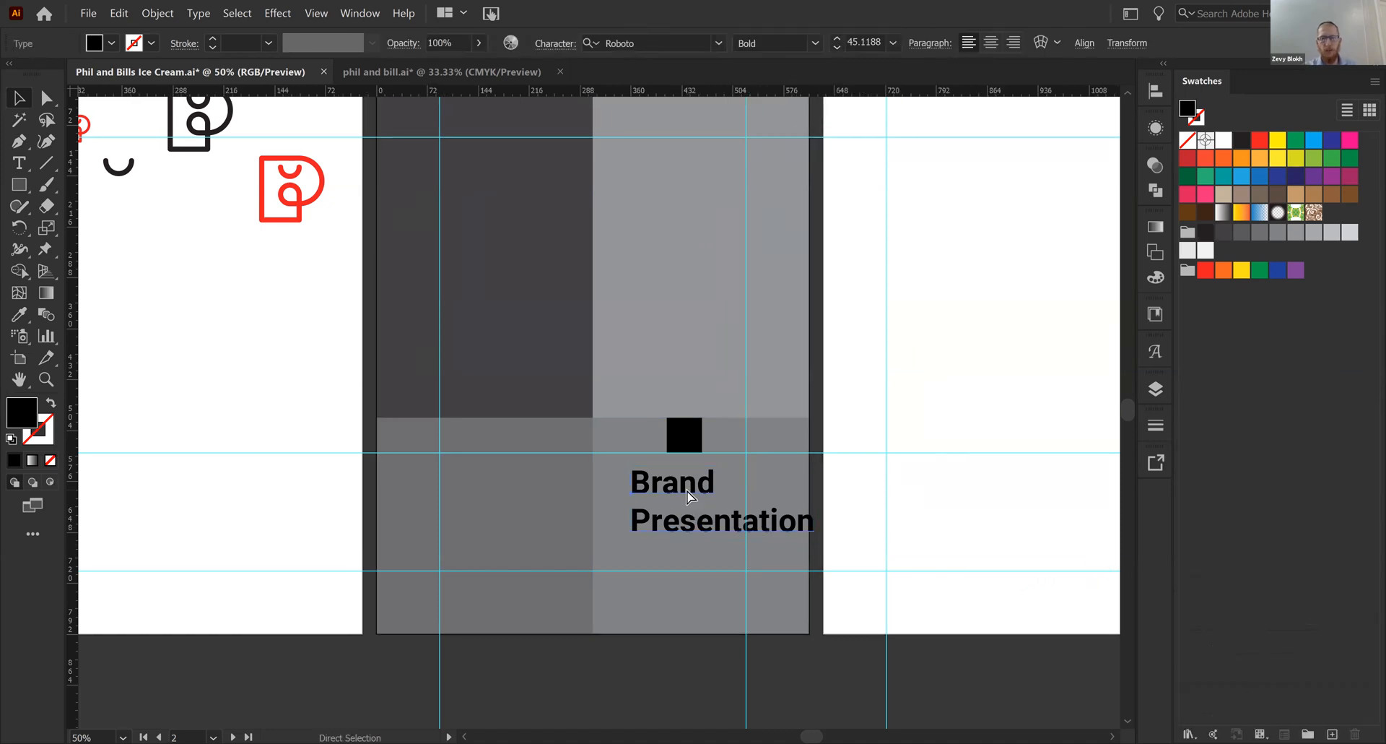
key("ctrl+t")
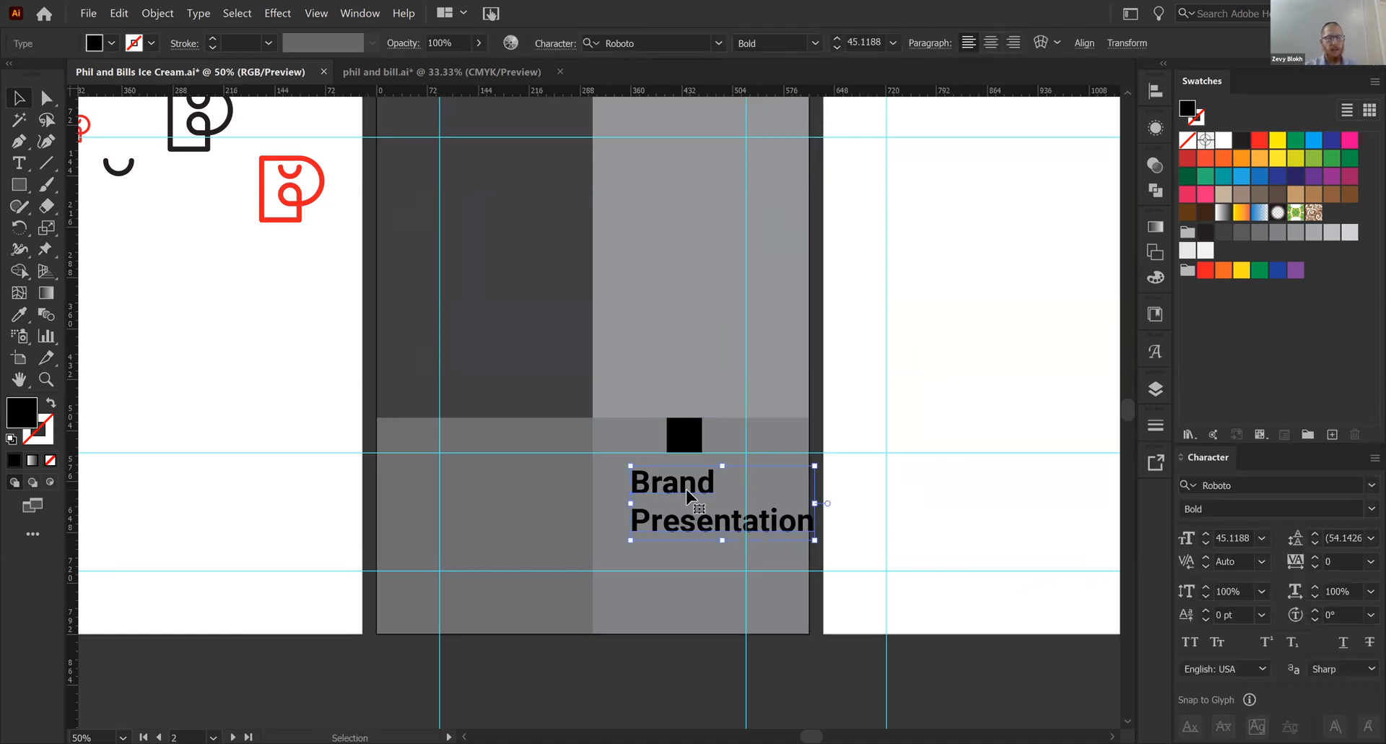
- Apply all caps to the "Brand Presentation" text and scale it down to about 30 pt within the lower-right panel
left_click(1193, 641)
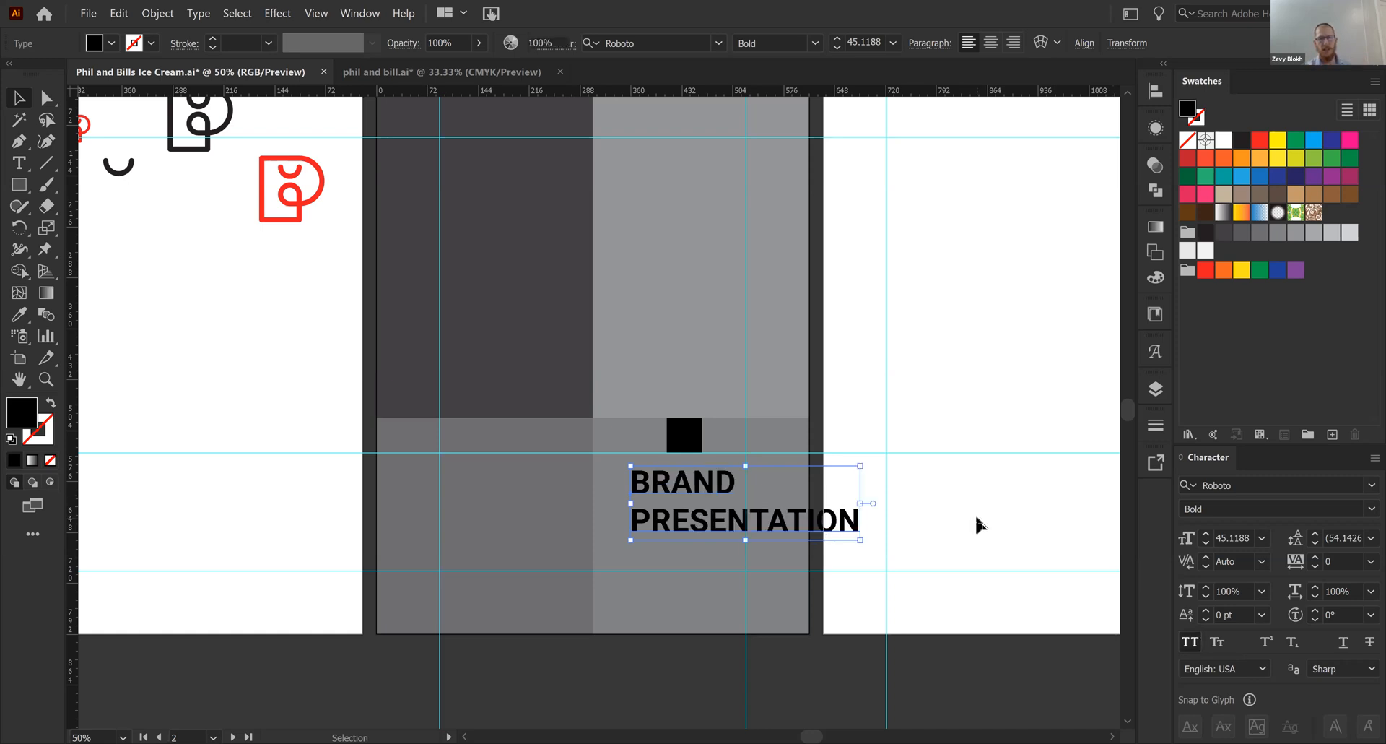
left_click(976, 521)
mouse_move(815, 551)
left_mouse_down()
mouse_move(798, 563)
mouse_move(820, 567)
left_mouse_up()
left_click_drag(864, 519, 787, 520)
left_click(906, 524)
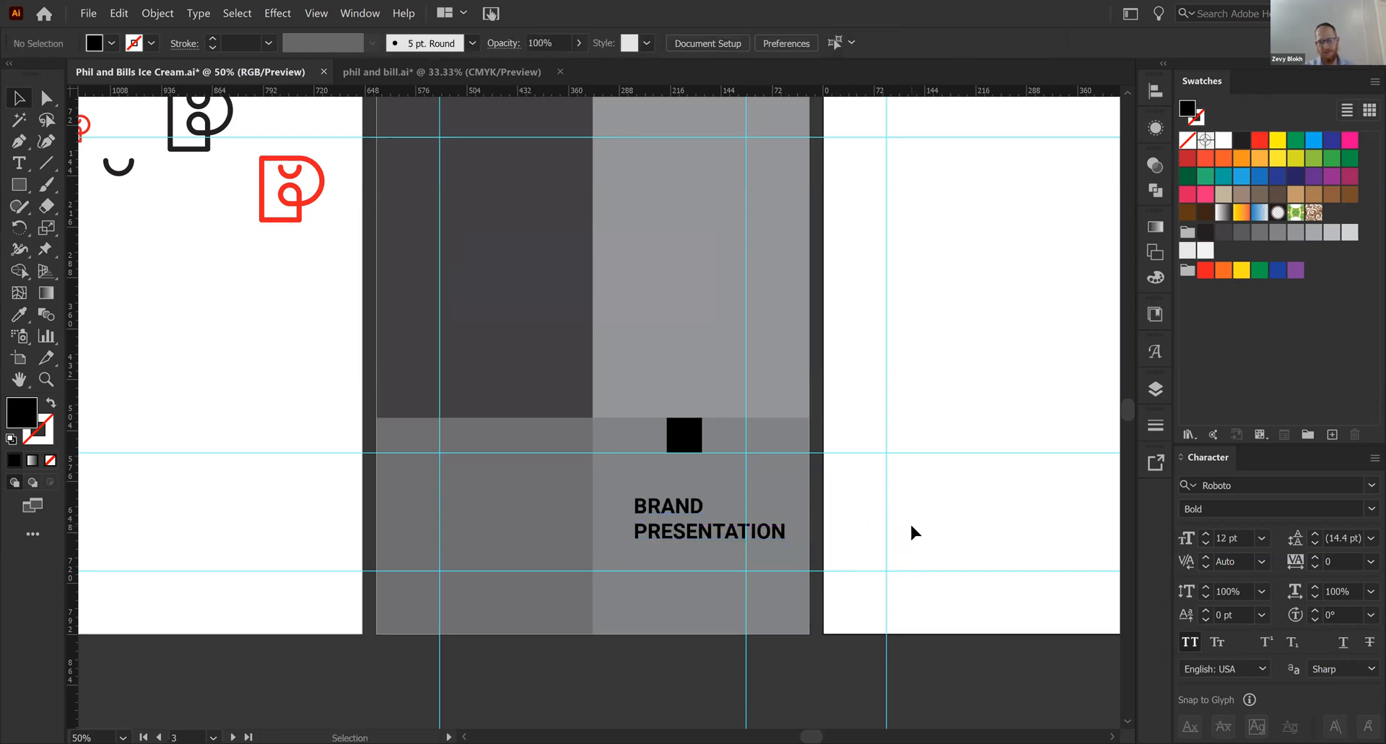
left_click(691, 532)
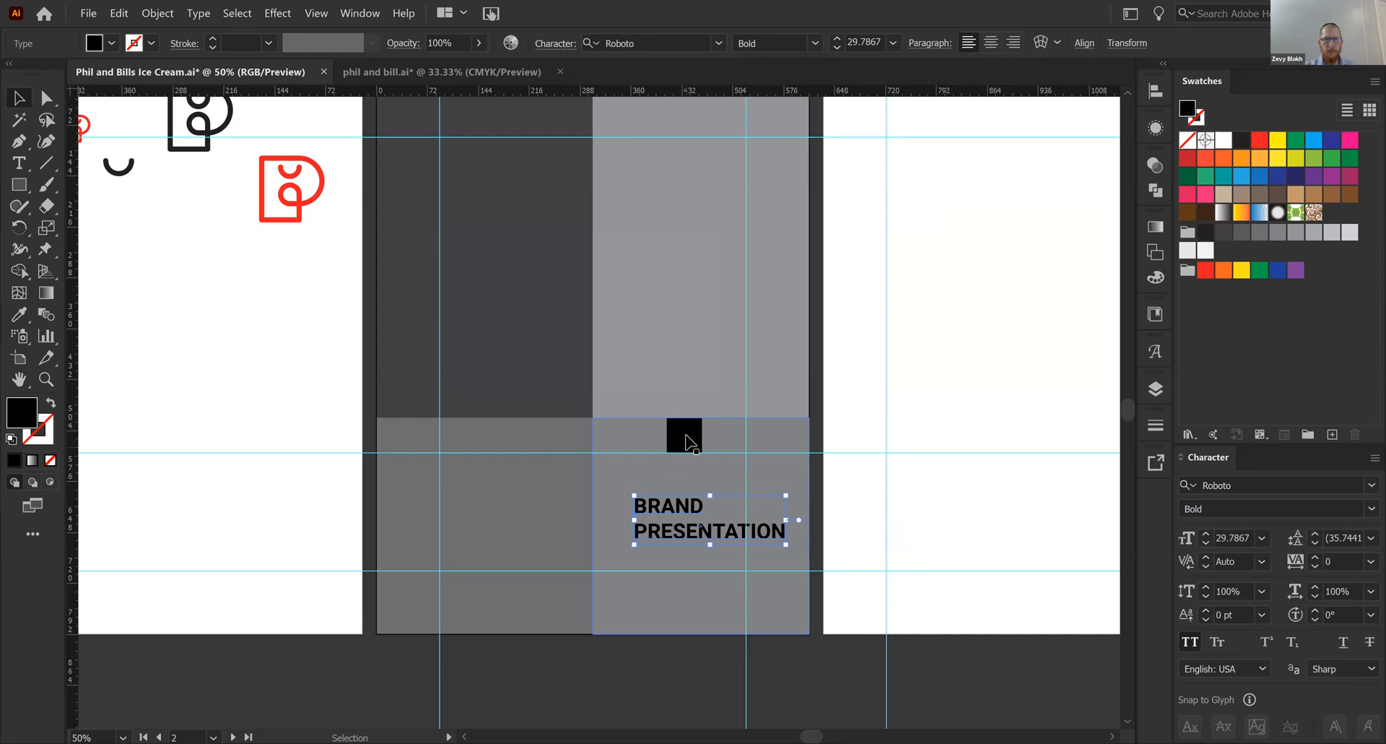
- Enlarge the black square to nearly twice its width, unlock the guides, and move the horizontal guide down to the square's lower edge
mouse_move(692, 444)
left_mouse_down()
mouse_move(734, 431)
mouse_move(765, 466)
mouse_move(808, 460)
mouse_move(694, 464)
left_mouse_up()
left_click(870, 490)
right_click(892, 497)
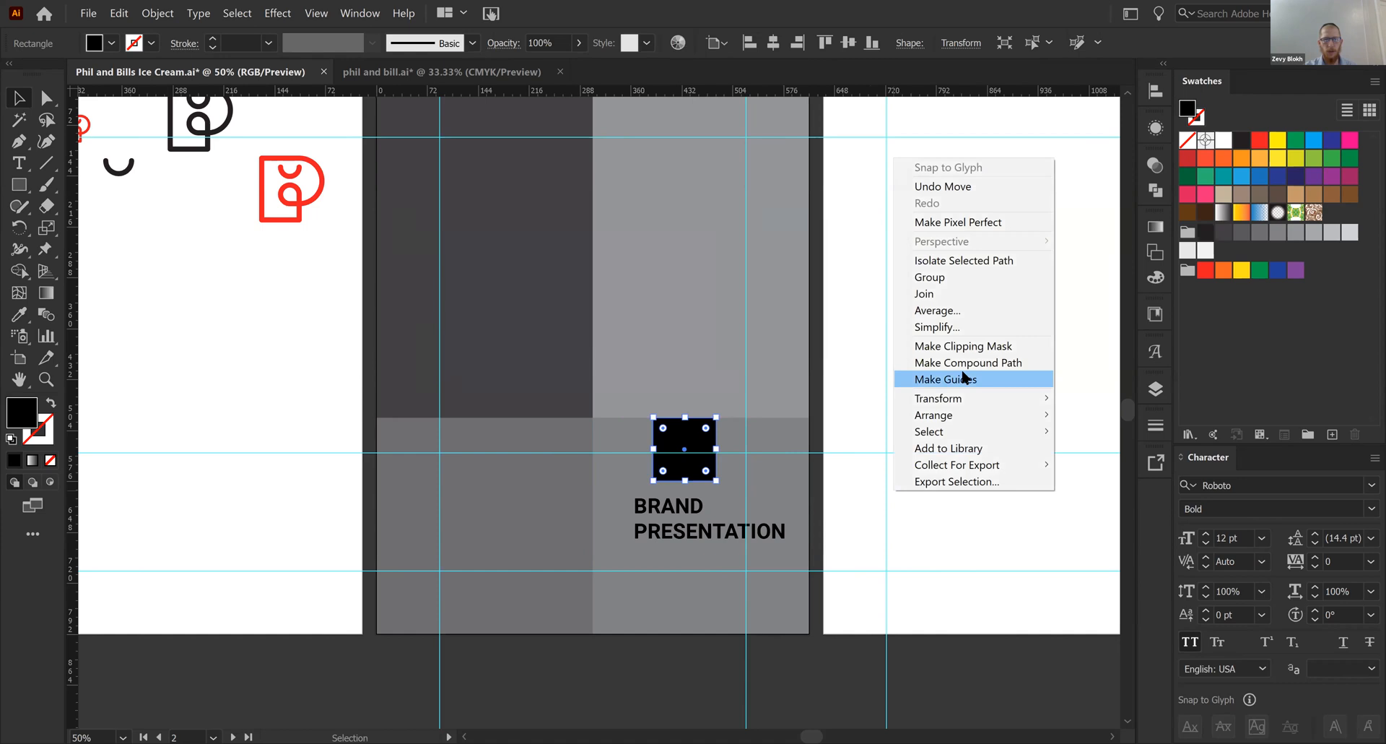
left_click(880, 607)
right_click(881, 610)
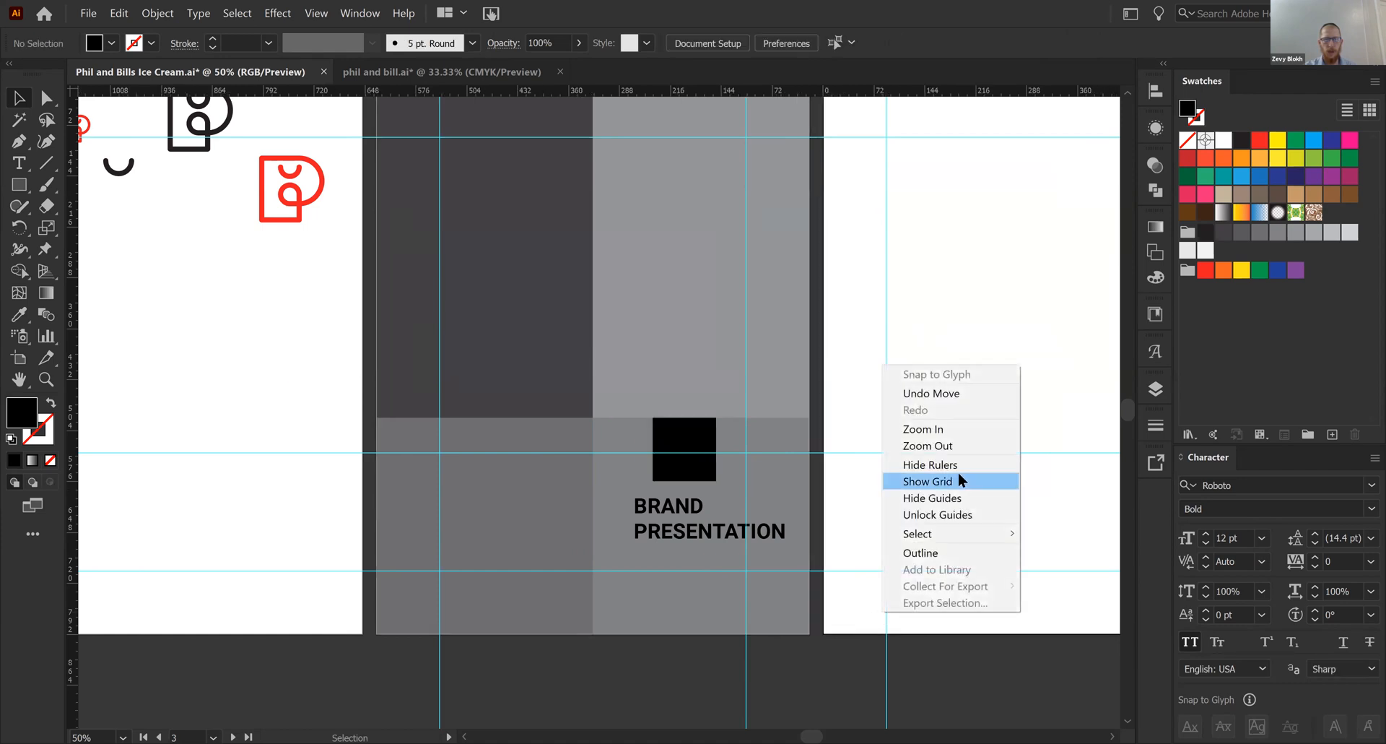
left_click(938, 514)
left_click_drag(724, 452, 698, 482)
- Delete the black square, then shrink the "BRAND PRESENTATION" text to about 24 pt with its end on the panel's outer margin guide
left_click(698, 455)
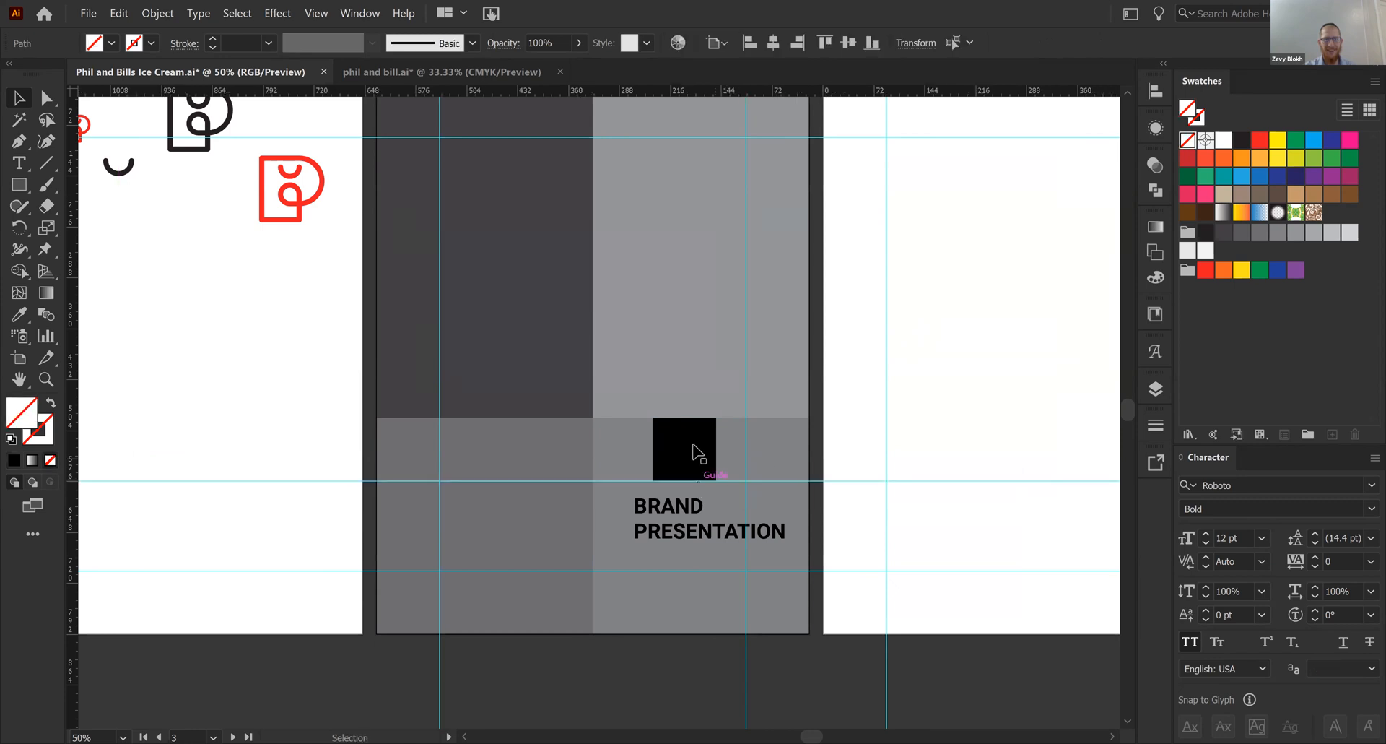
key("Delete")
mouse_move(699, 536)
left_mouse_down()
mouse_move(671, 536)
mouse_move(681, 549)
left_mouse_up()
left_click(1013, 546)
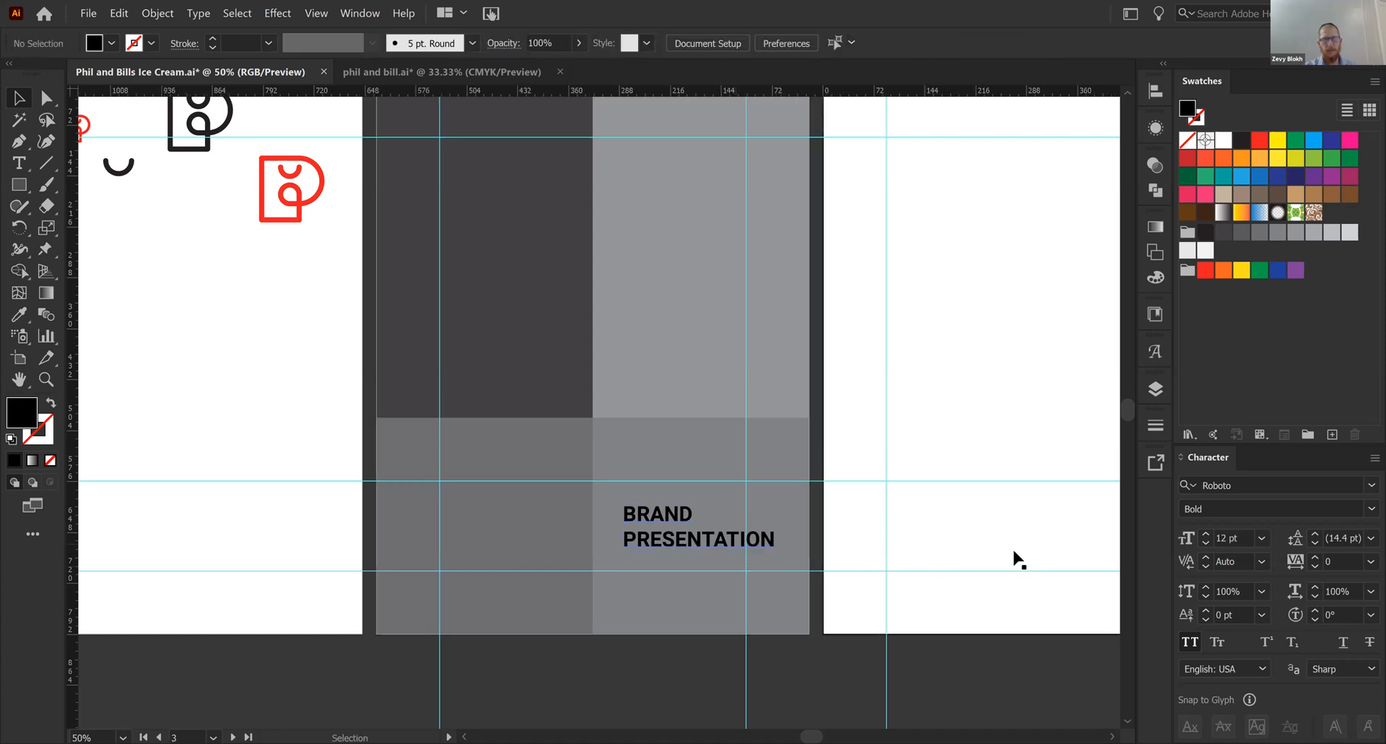
left_click_drag(674, 547, 665, 543)
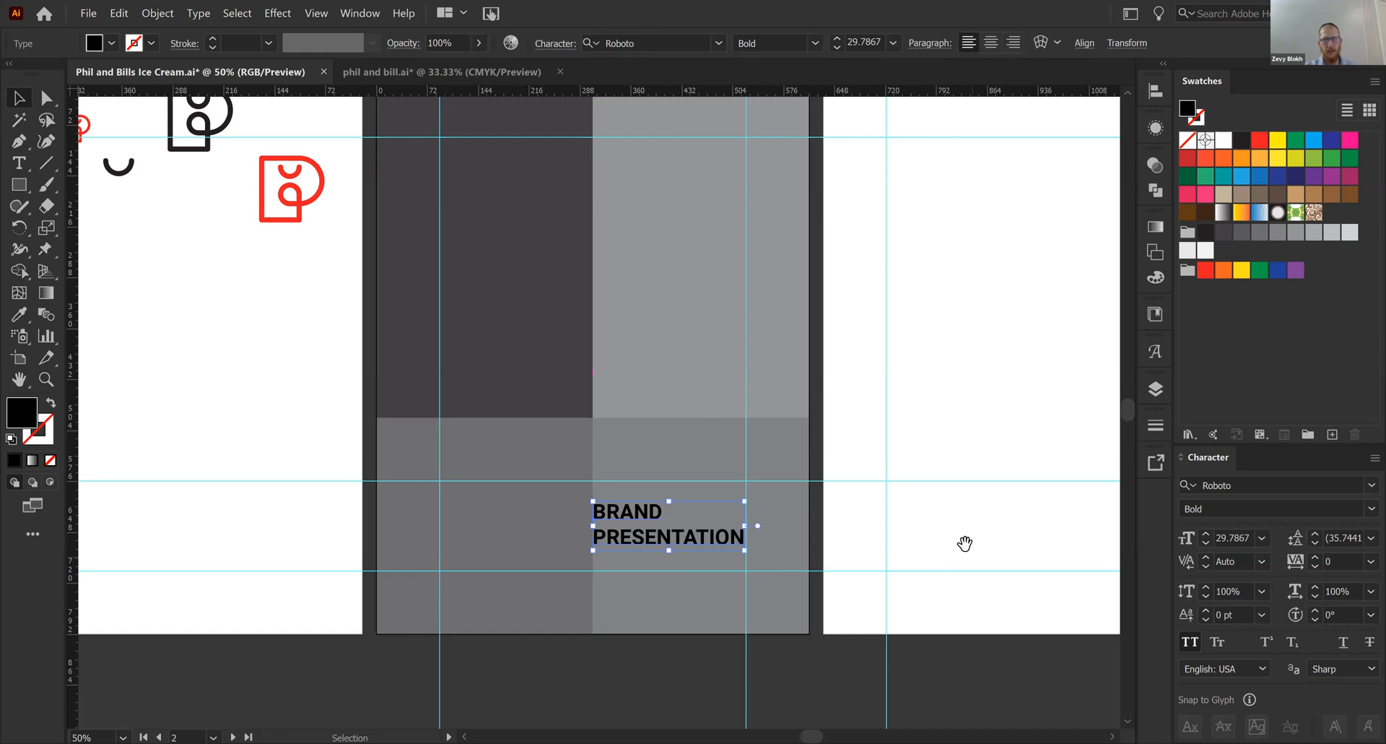
left_click_drag(965, 542, 1083, 526)
left_click_drag(709, 510, 740, 510)
left_click(984, 542)
- Duplicate the title onto the lower-left panel's margin guide and change the copy to "PHIL & BILLS" over "ICE CREAM"
left_click_drag(814, 532, 632, 523)
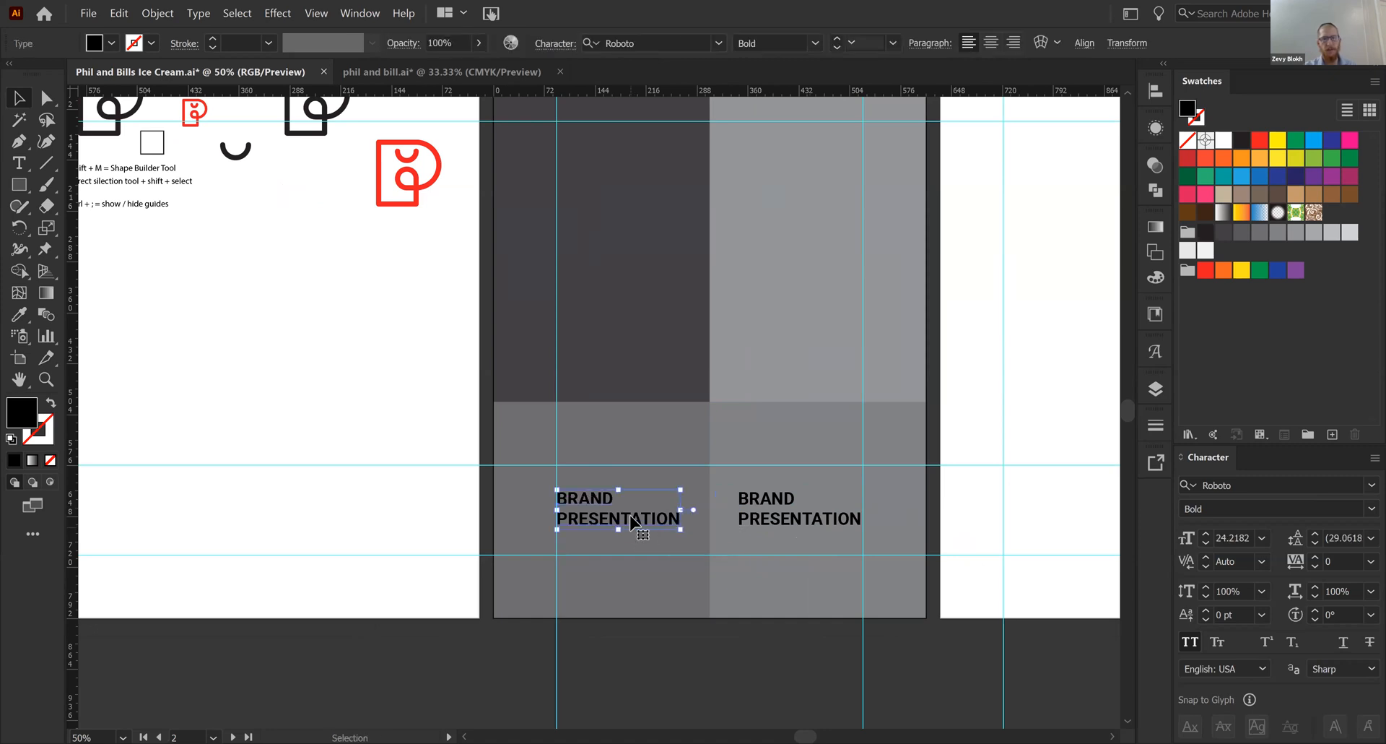
double_click(633, 520)
key("ctrl+a")
type("PHIL")
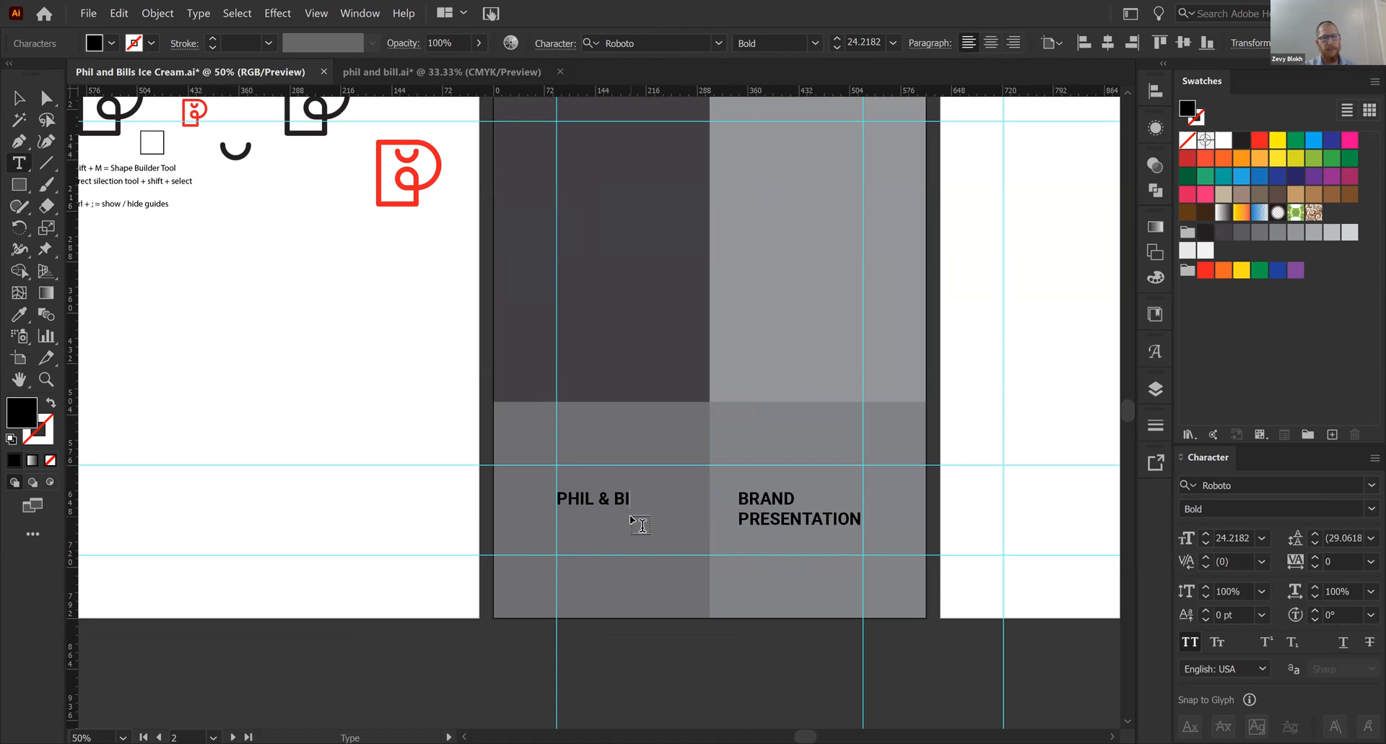
type(" & BILLS")
key("Return")
type("ICE CREAM")
key("Escape")
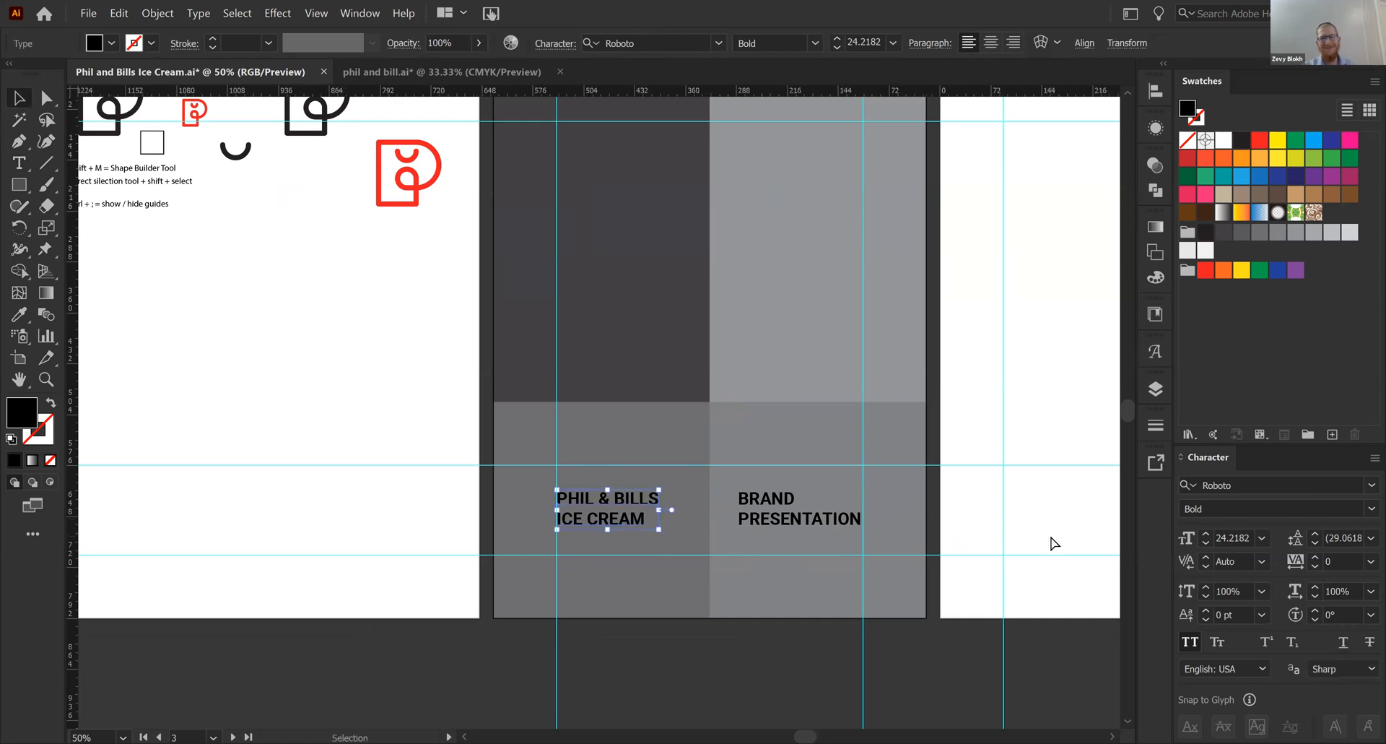
- Fill the lower-left panel with the black swatch and the "PHIL & BILLS ICE CREAM" text with white
left_click(1042, 531)
key("ctrl+minus")
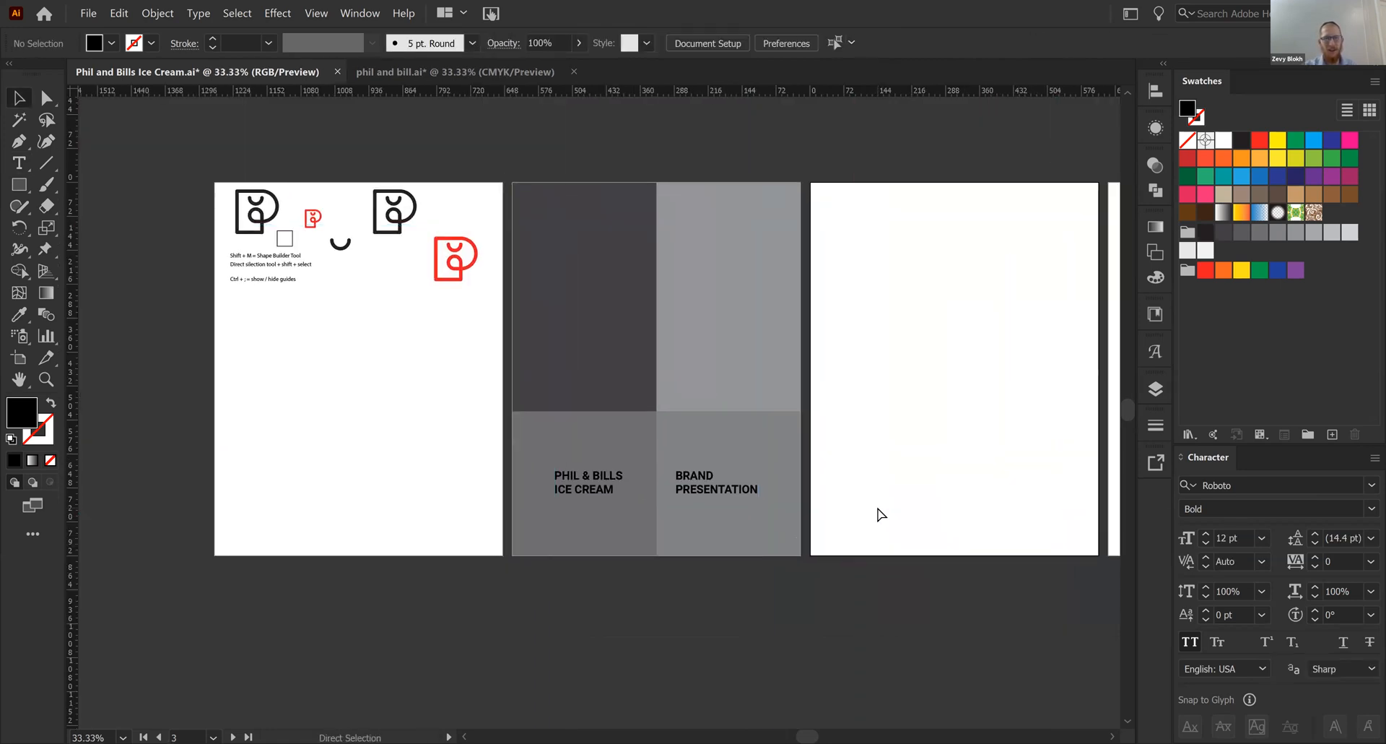
key("ctrl+plus")
left_click(644, 464)
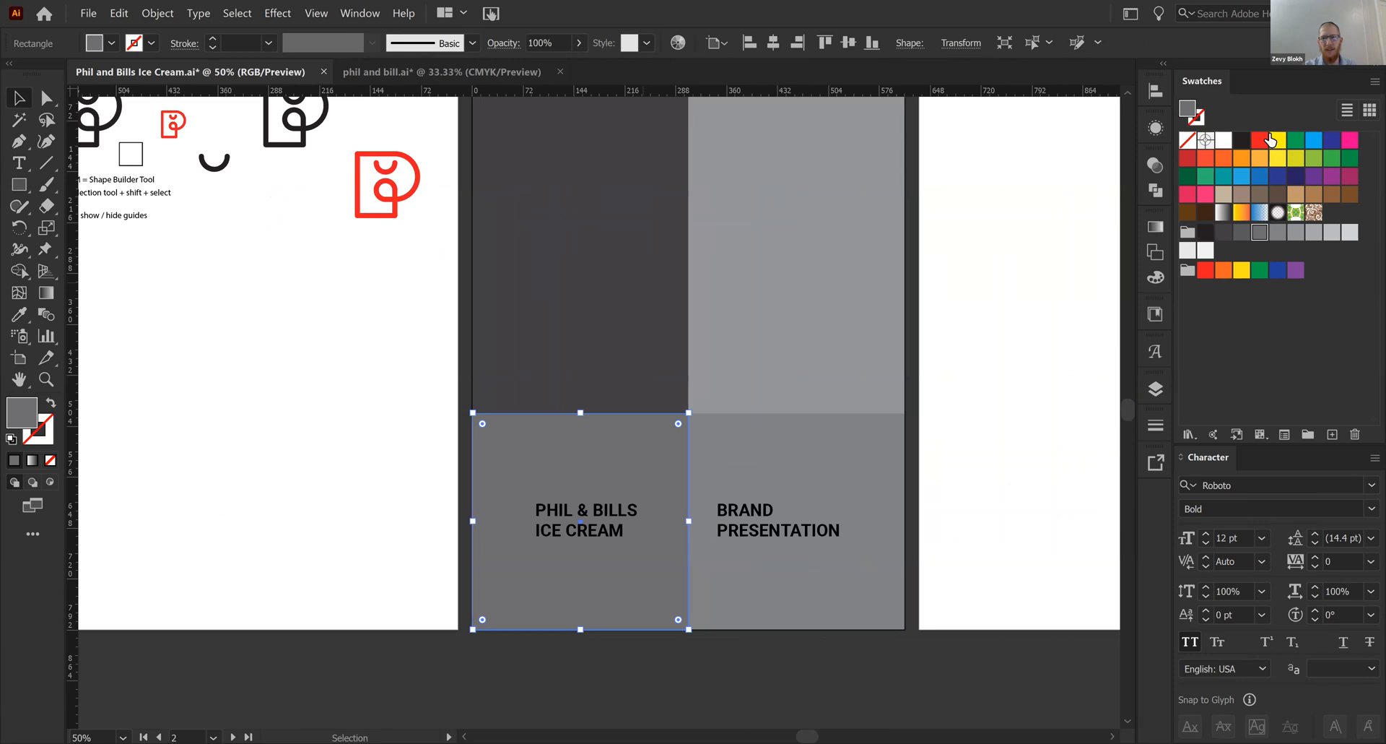
left_click(1241, 139)
left_click(578, 526)
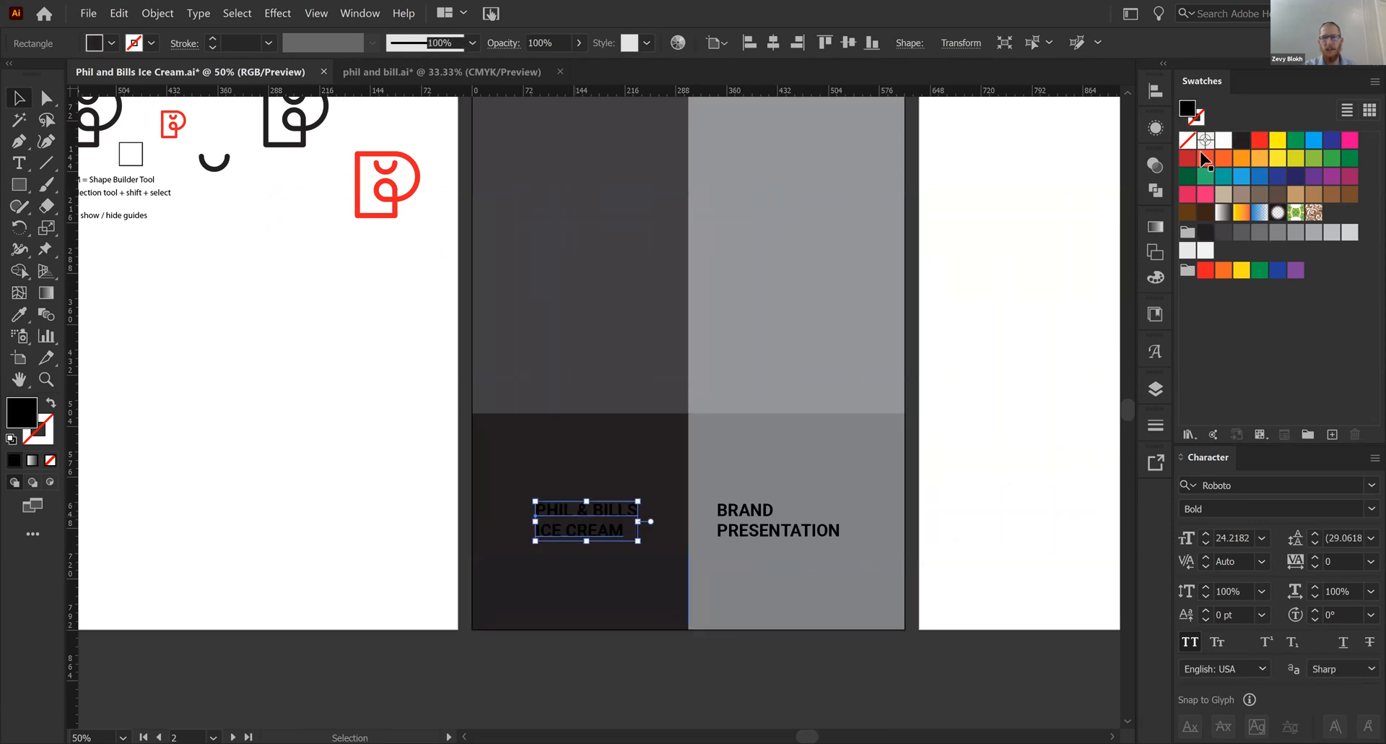
left_click(1224, 139)
- Fill the upper-right panel and the "BRAND PRESENTATION" text with the black swatch, and the upper-left and lower-right panels with white
left_click(854, 344)
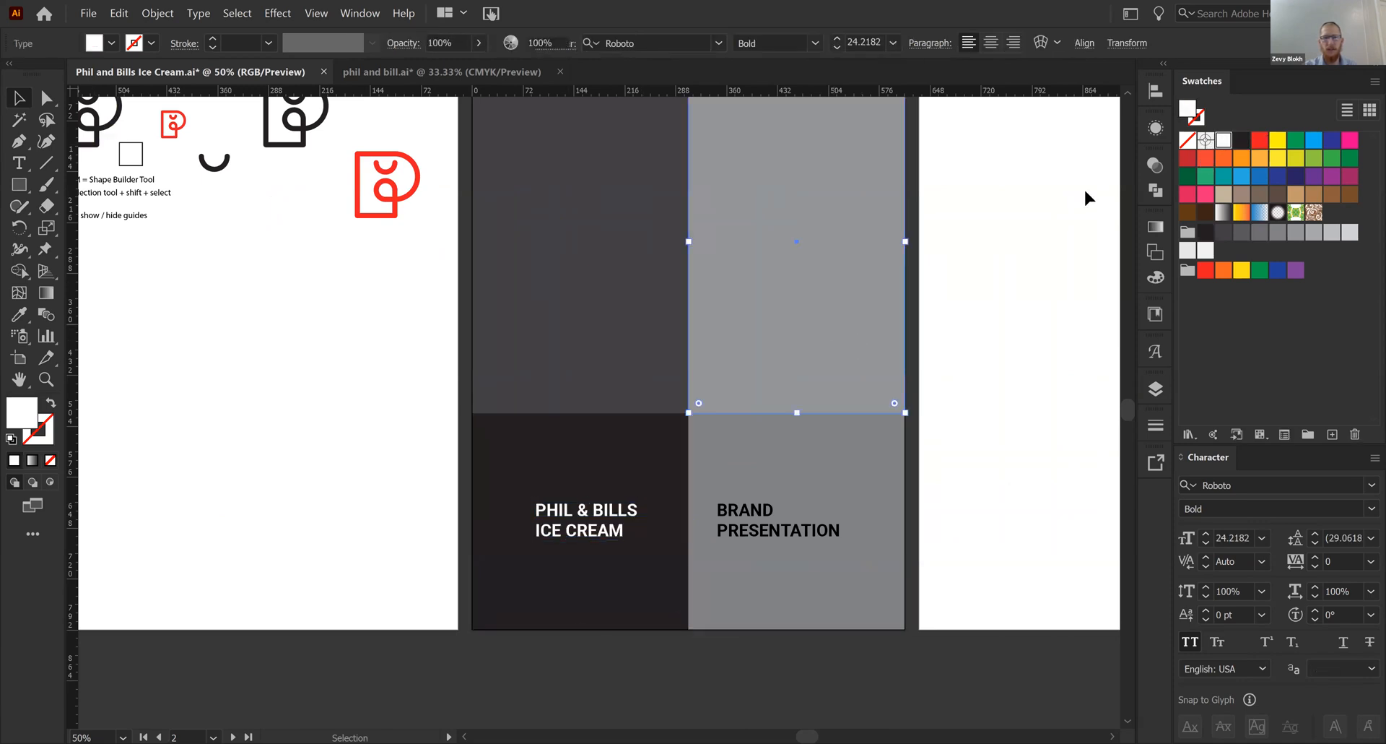
left_click(1241, 139)
left_click(764, 536)
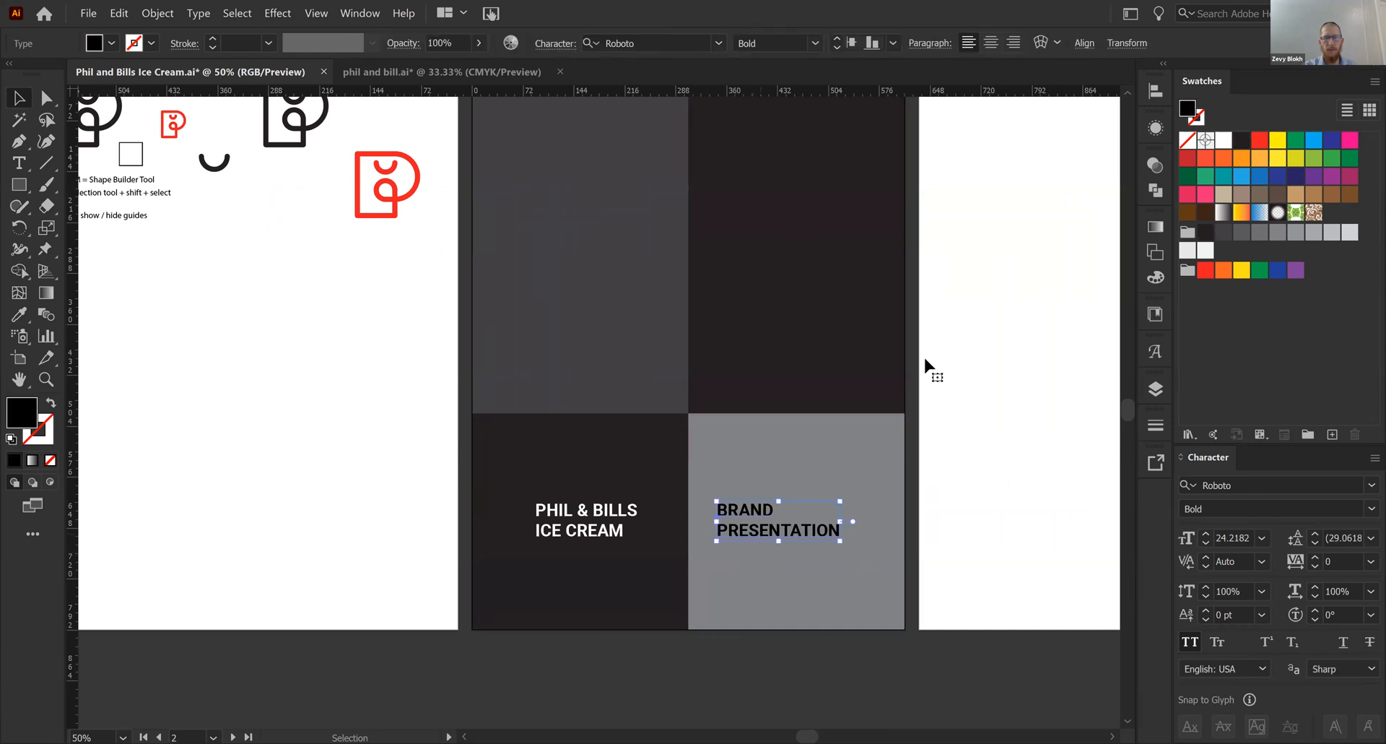
left_click(1242, 139)
left_click(830, 462)
left_click(627, 332, "shift")
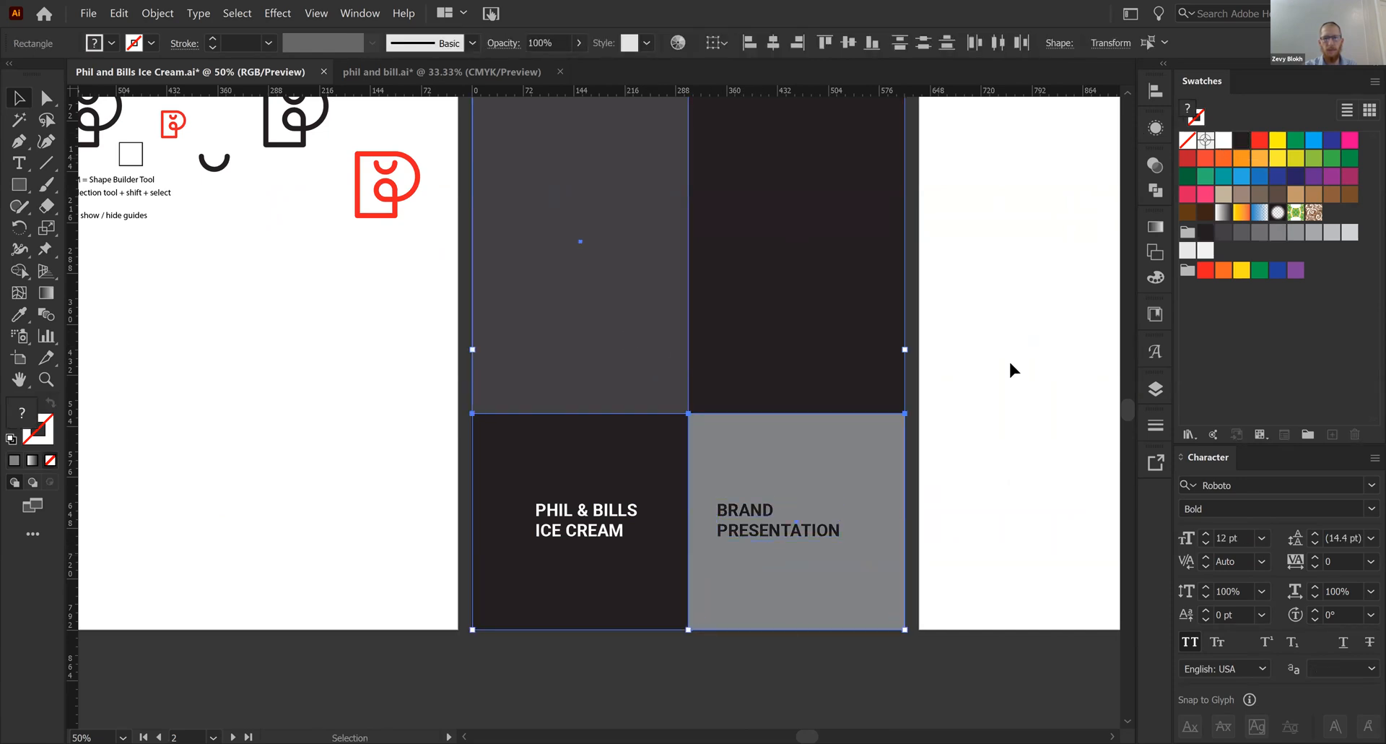
left_click(984, 408)
key("ctrl+minus")
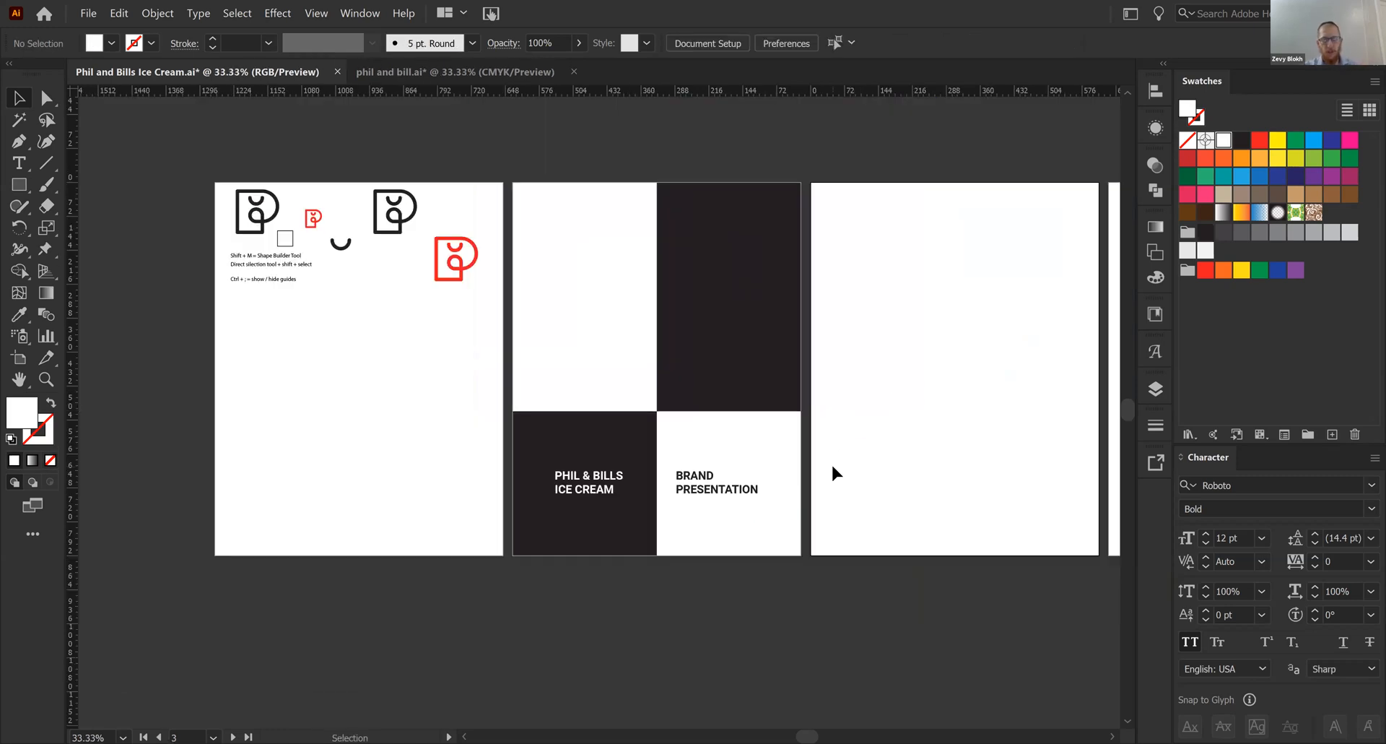
key("ctrl+semicolon")
key("ctrl+semicolon")
key("ctrl+equal")
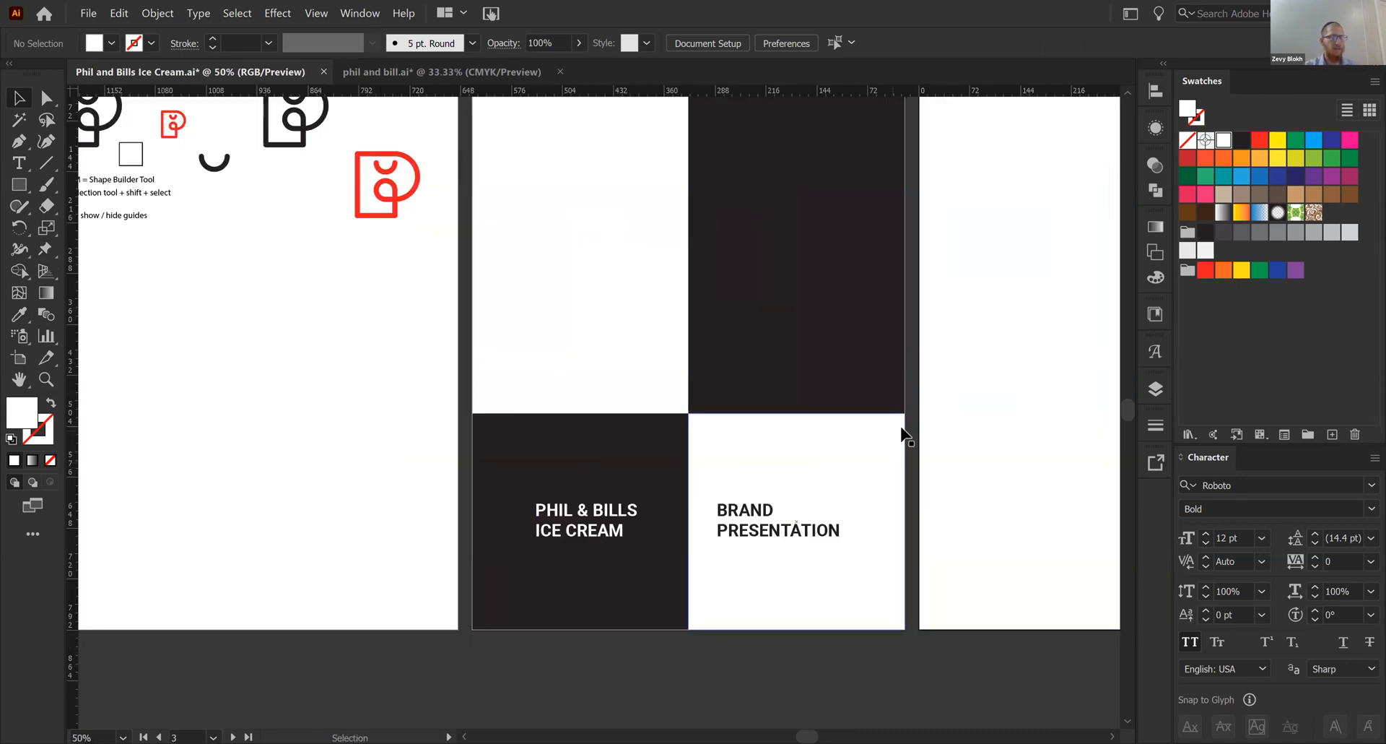
key("ctrl+minus")
left_click_drag(780, 376, 798, 402)
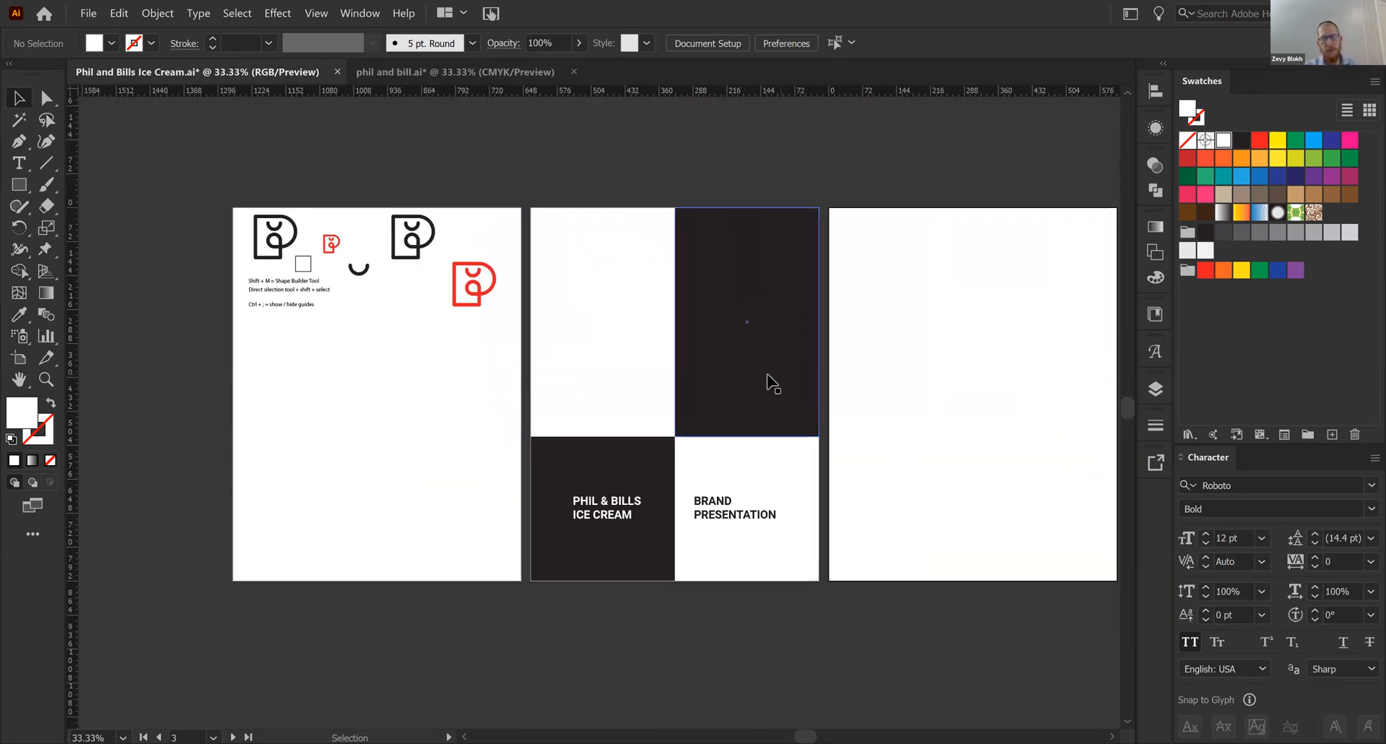
- Draw a white circle spanning the upper-left panel's full width at its upper edge, and place a matching copy in the upper-right panel
key("l")
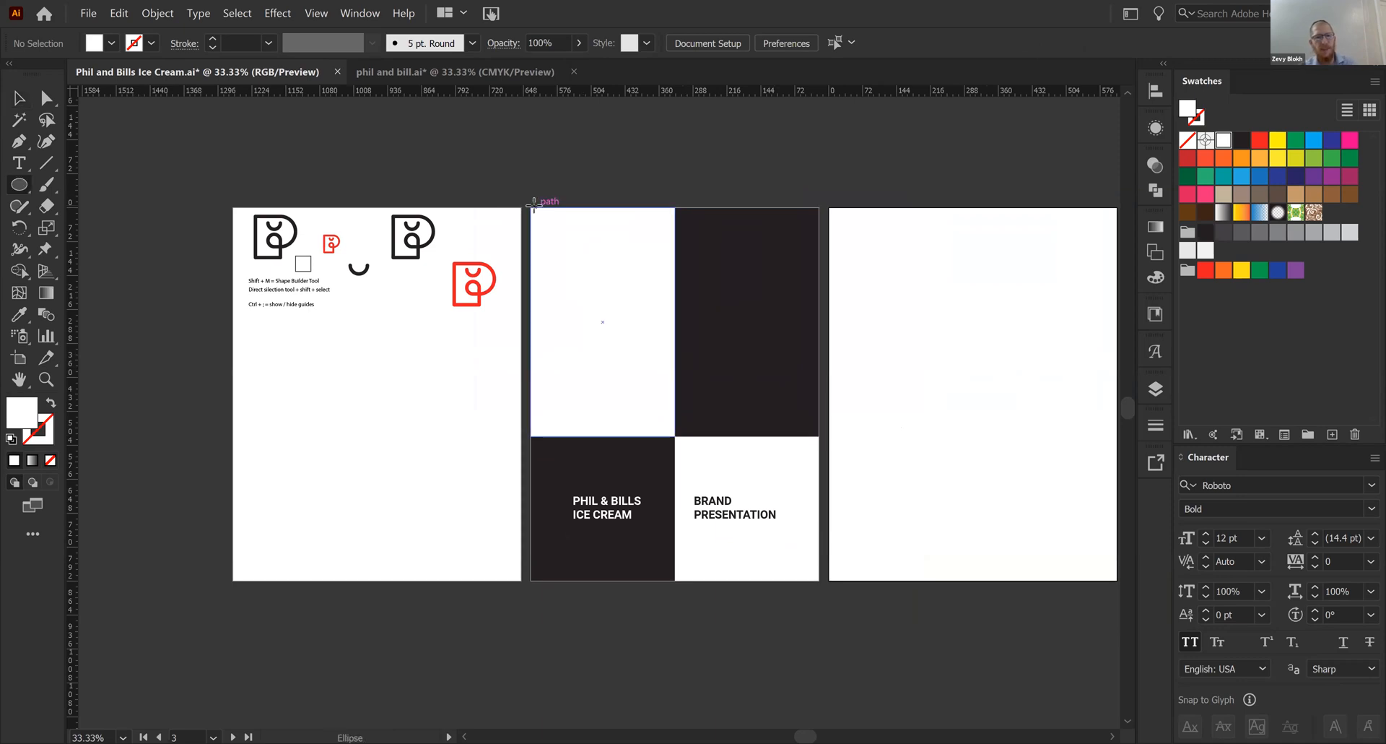
mouse_move(529, 210)
left_mouse_down()
mouse_move(676, 291)
mouse_move(768, 298)
mouse_move(758, 293)
left_mouse_up()
key("v")
left_click(618, 265)
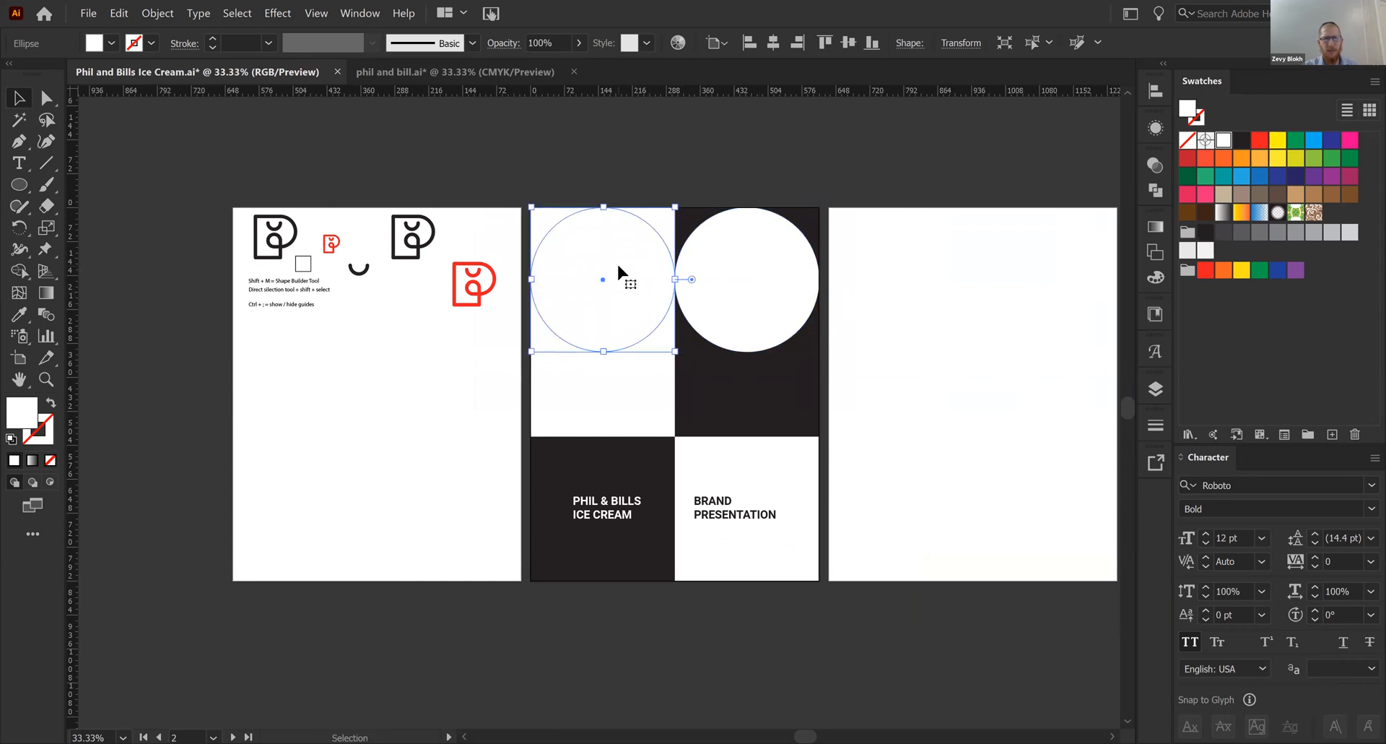
- Recolor the upper-left panel's circle with the dark fill sampled from the upper-right panel using the Eyedropper
key("i")
key("v")
left_click(934, 403)
key("ctrl+equal")
left_click_drag(753, 350, 740, 410)
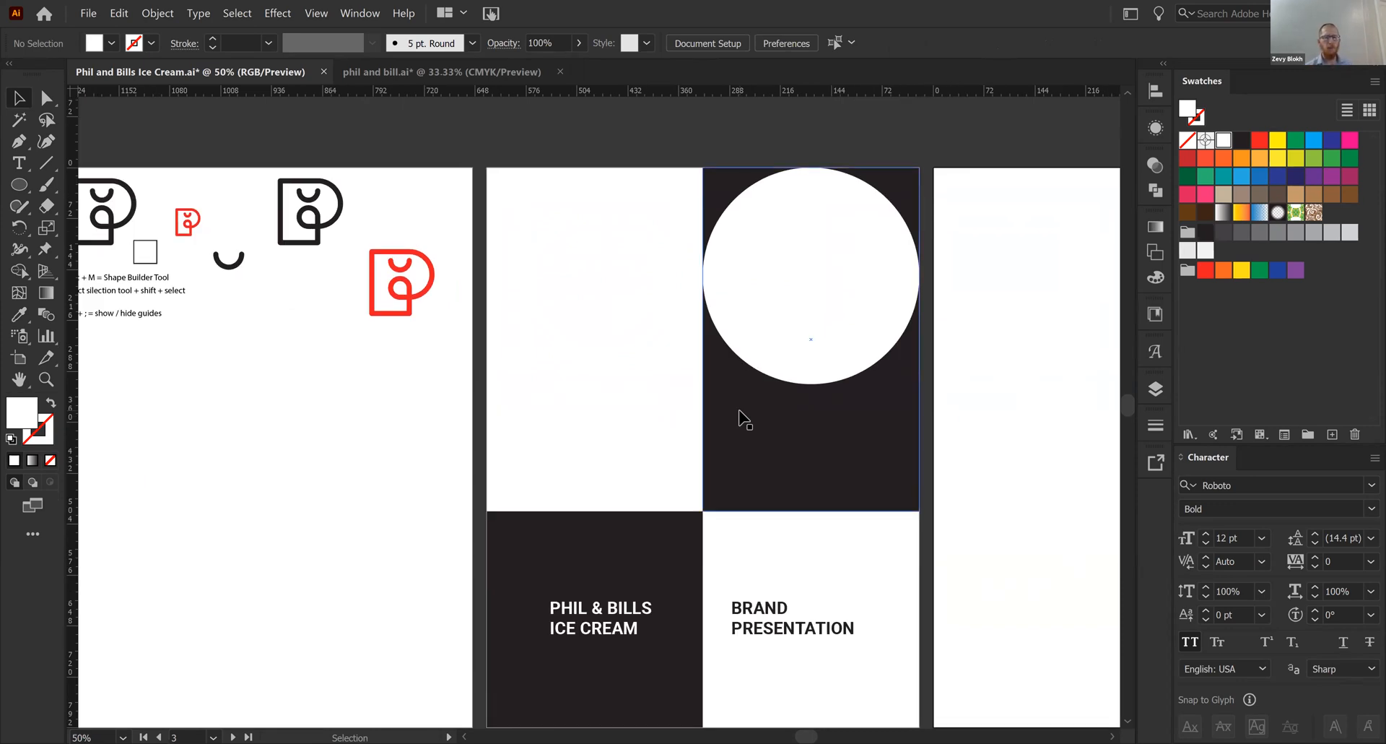
scroll(679, 368, "down", 1)
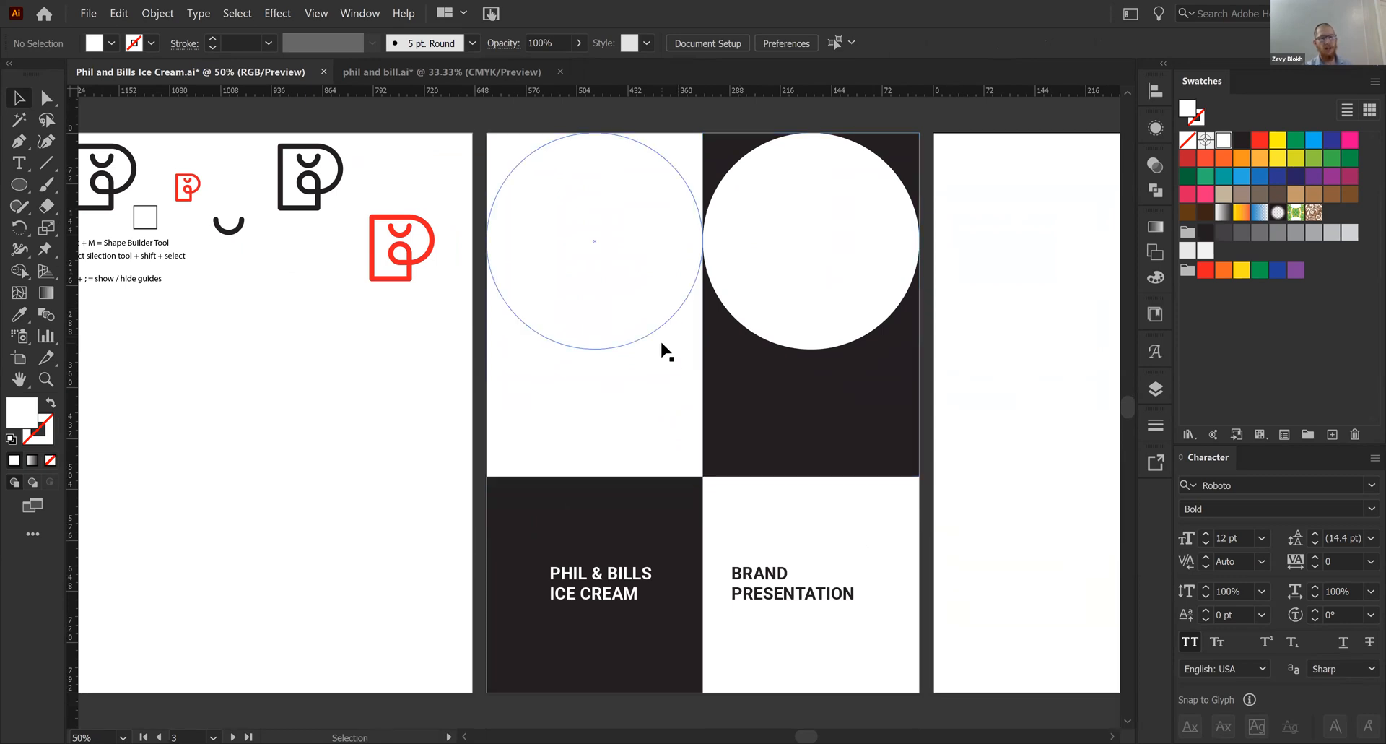
left_click(557, 302)
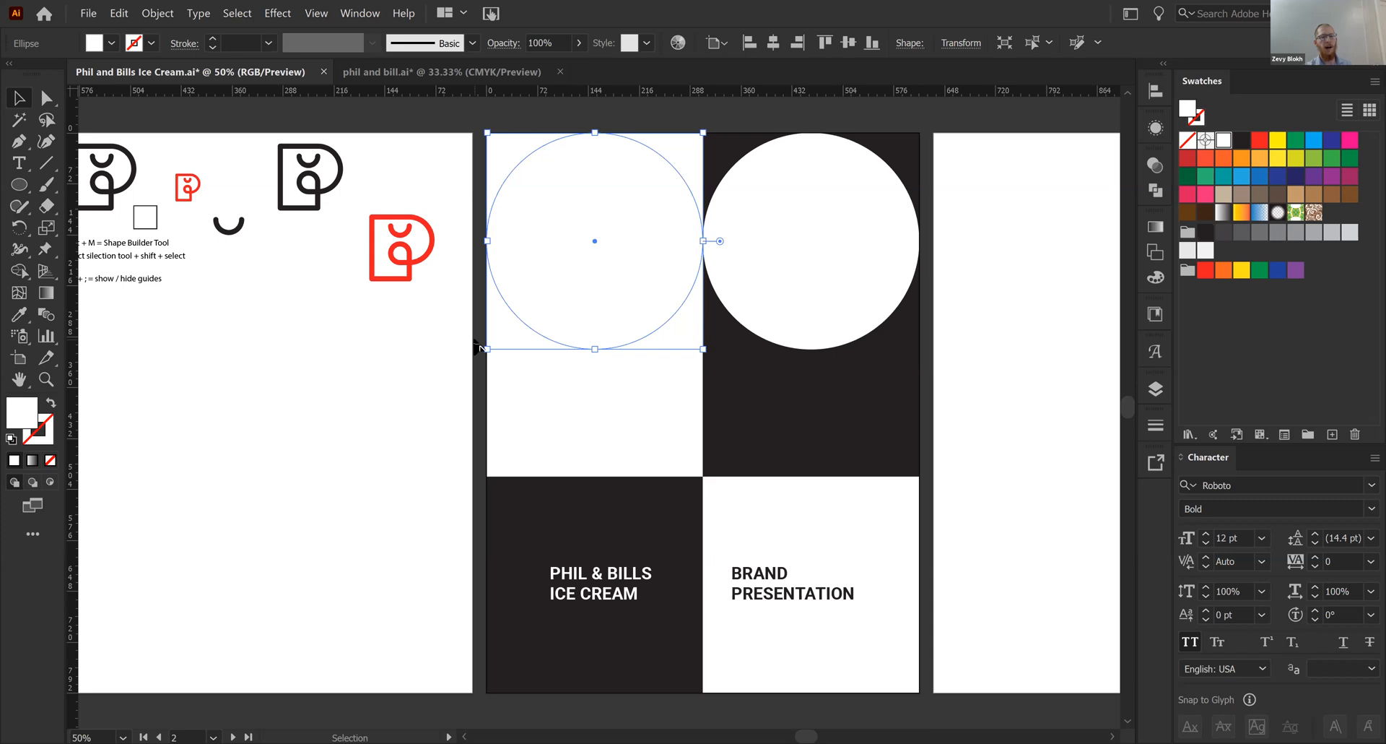
key("i")
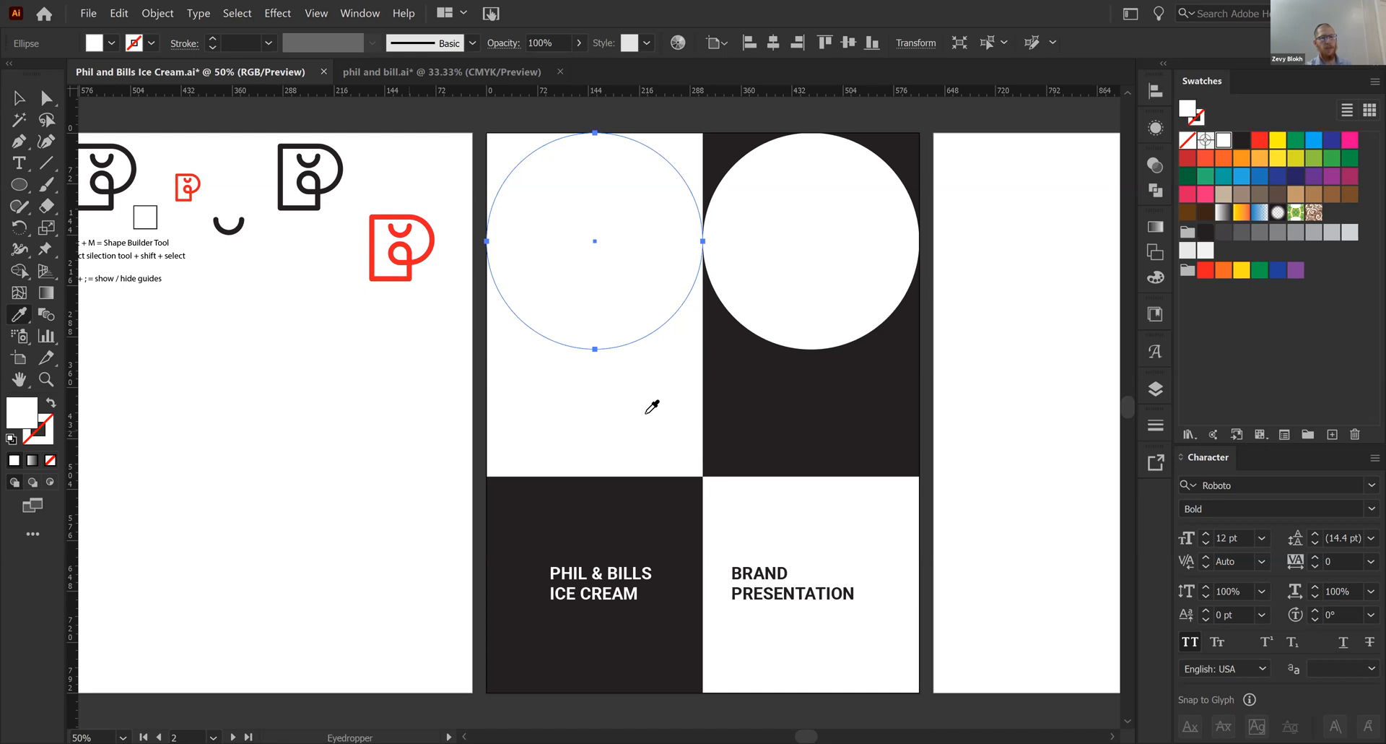
left_click(773, 417)
key("v")
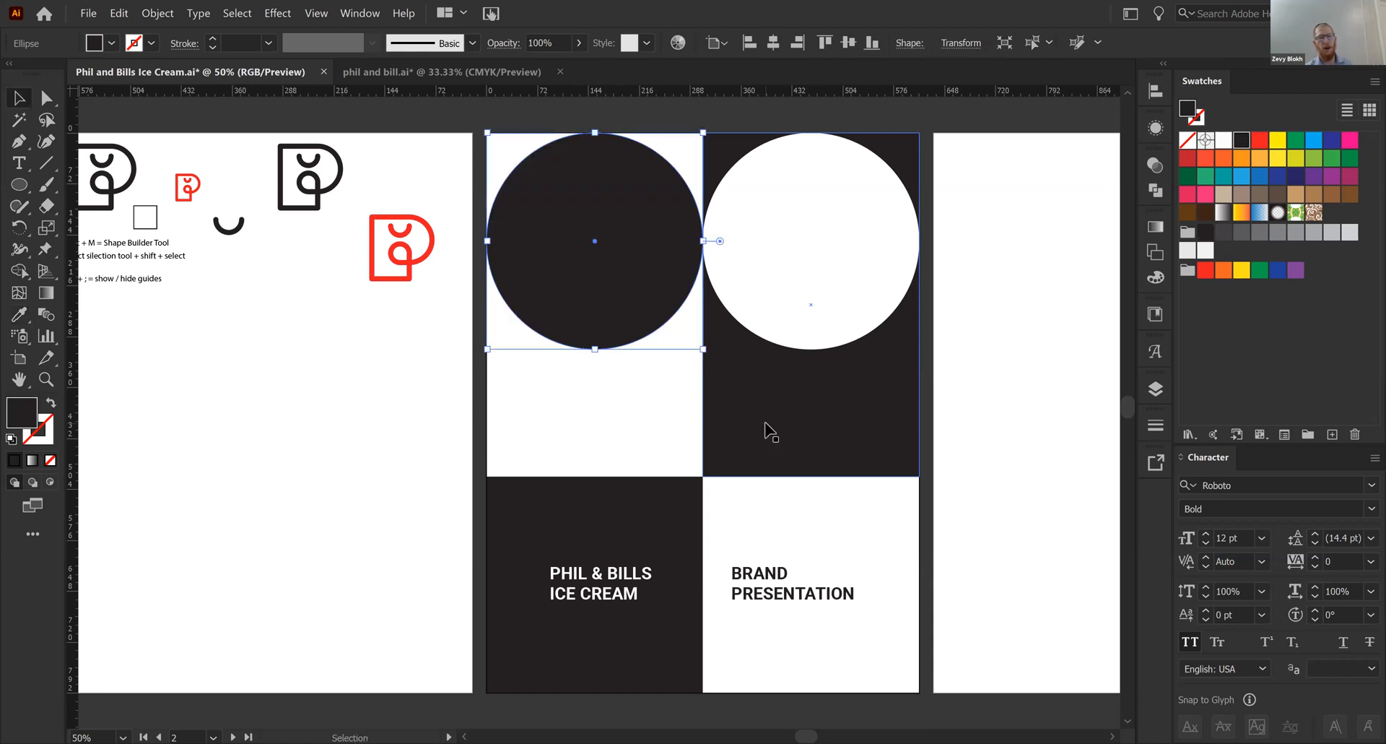
left_click(389, 473)
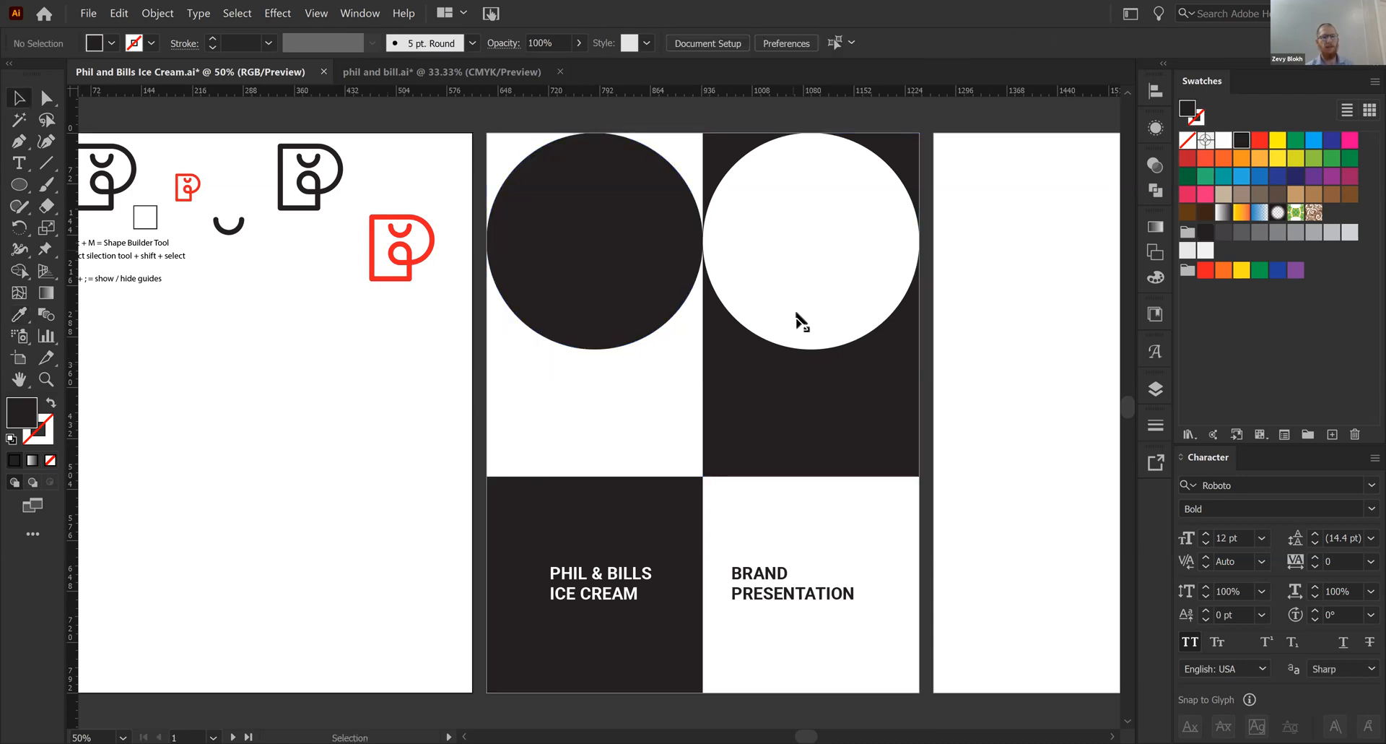
- Move the dark circle straight down so it rests on the lower edge of the upper-left panel
left_click(813, 258)
left_click_drag(587, 342, 589, 407)
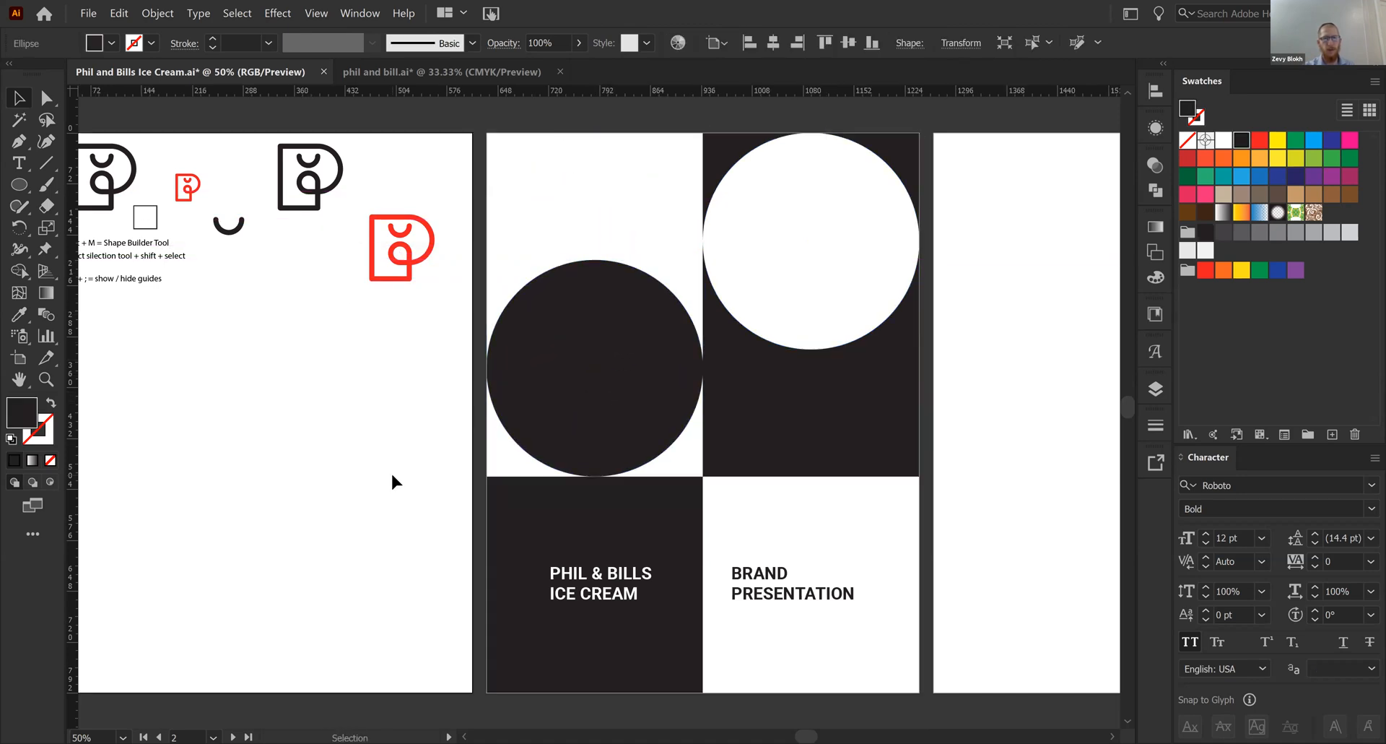
left_click(391, 471)
key("ctrl+minus")
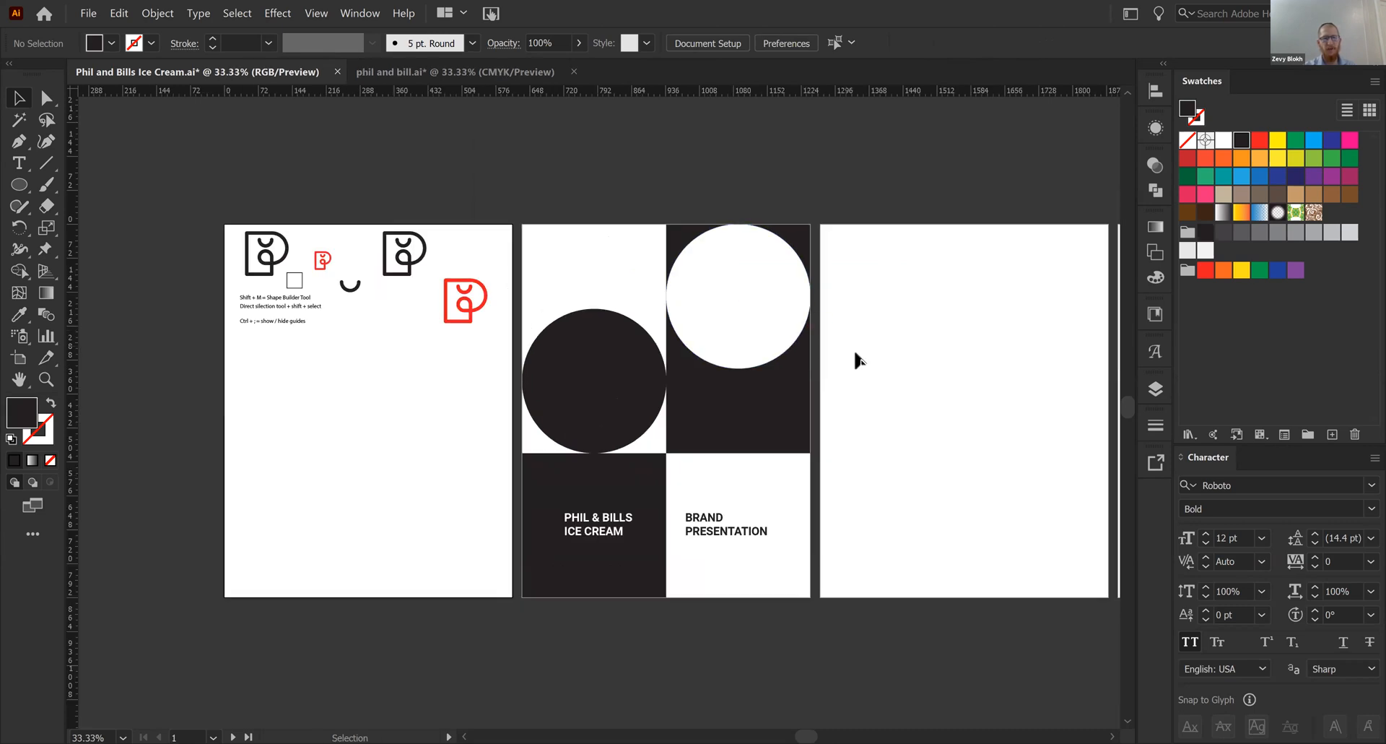
key("ctrl+plus")
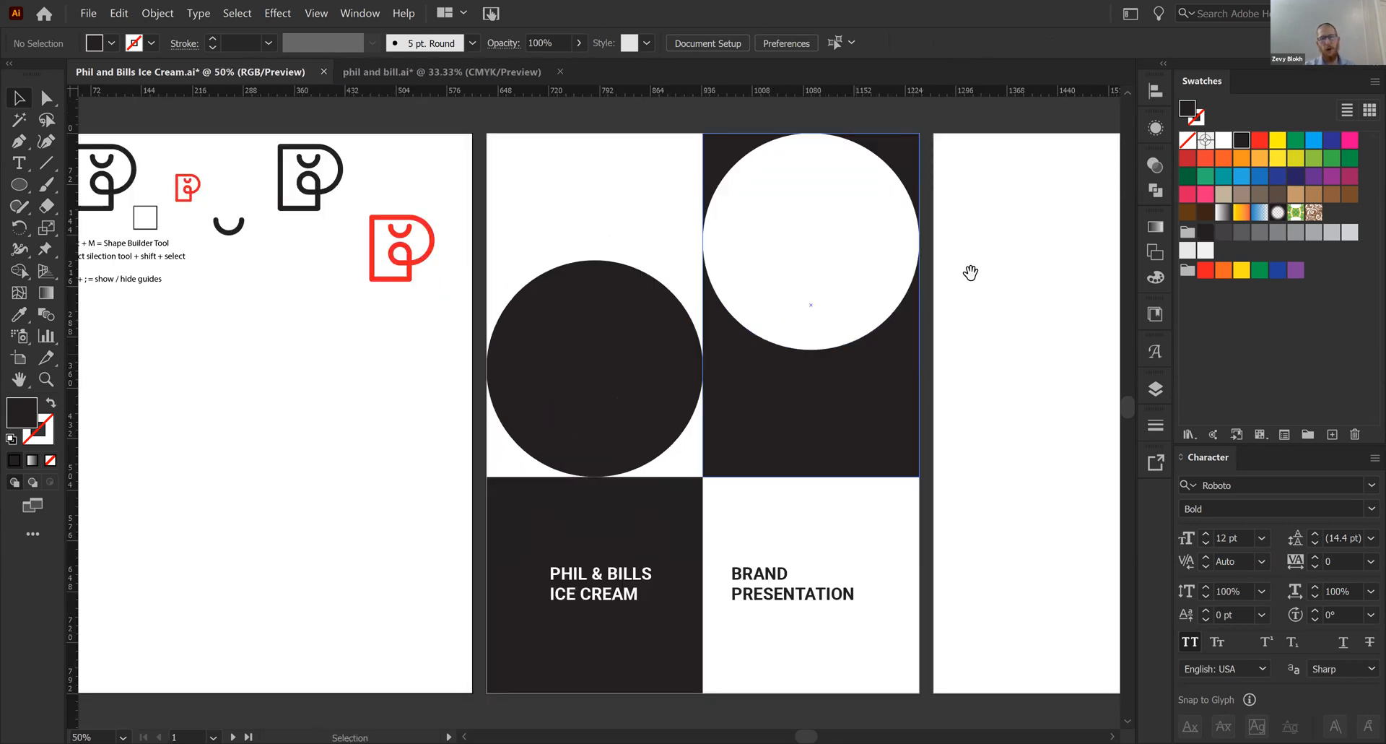
left_click_drag(970, 272, 965, 274)
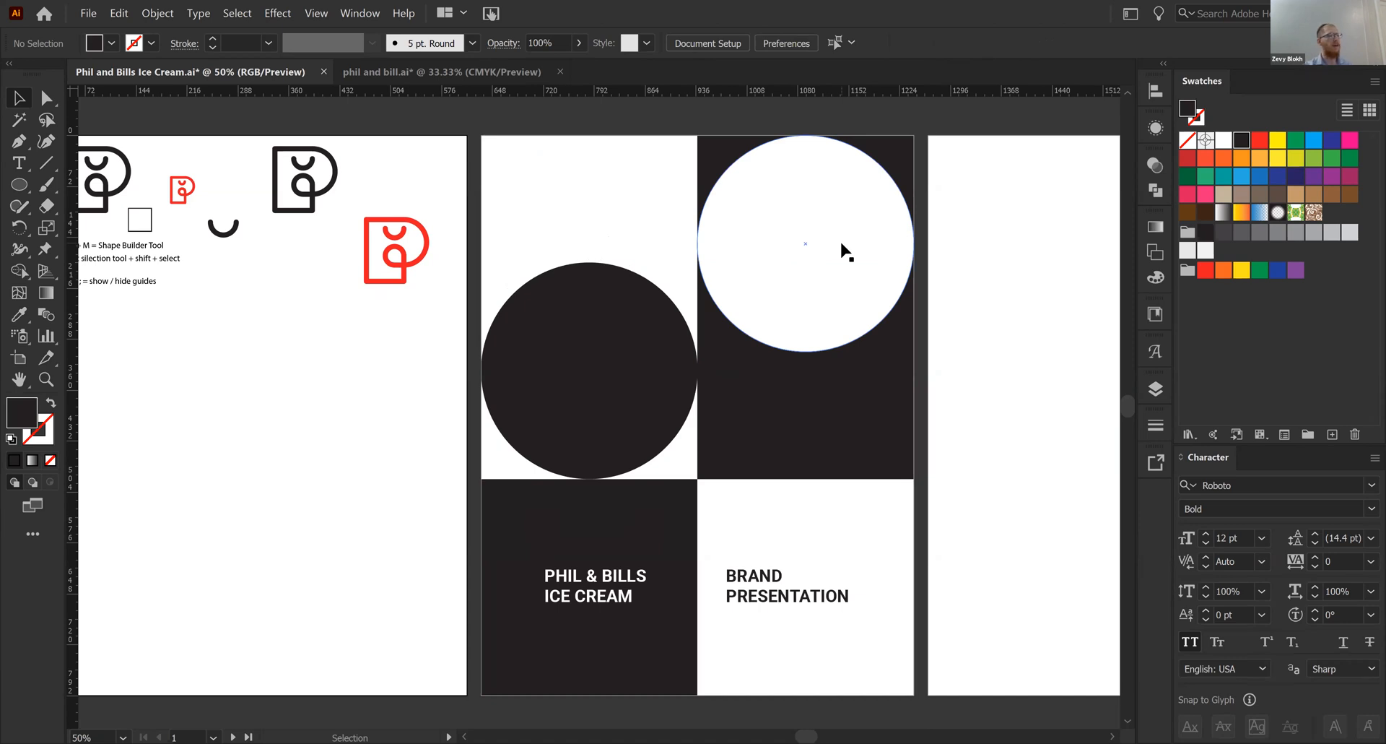
left_click_drag(841, 244, 837, 468)
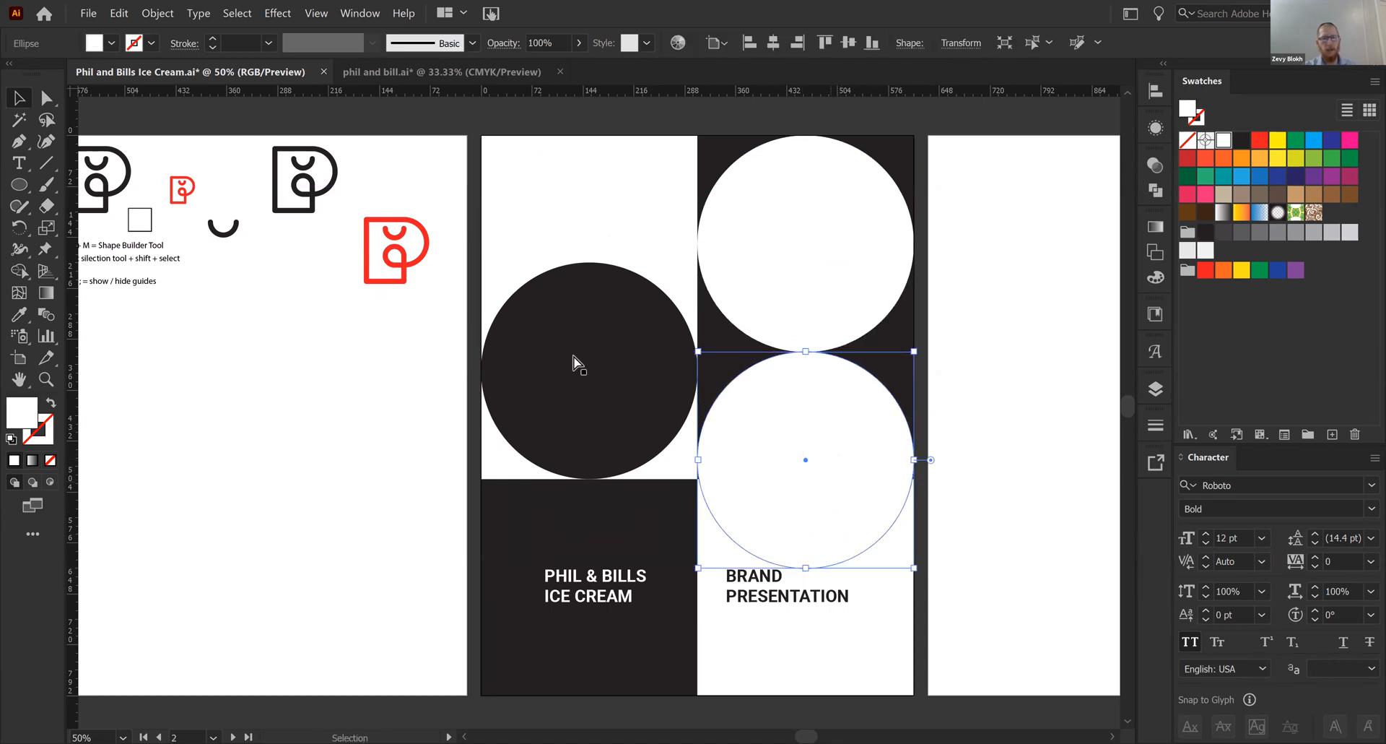
key("ctrl+z")
- Place a copy of the dark circle directly above the original and delete its topmost anchor point to leave a half circle
left_click_drag(582, 345, 691, 296)
key("a")
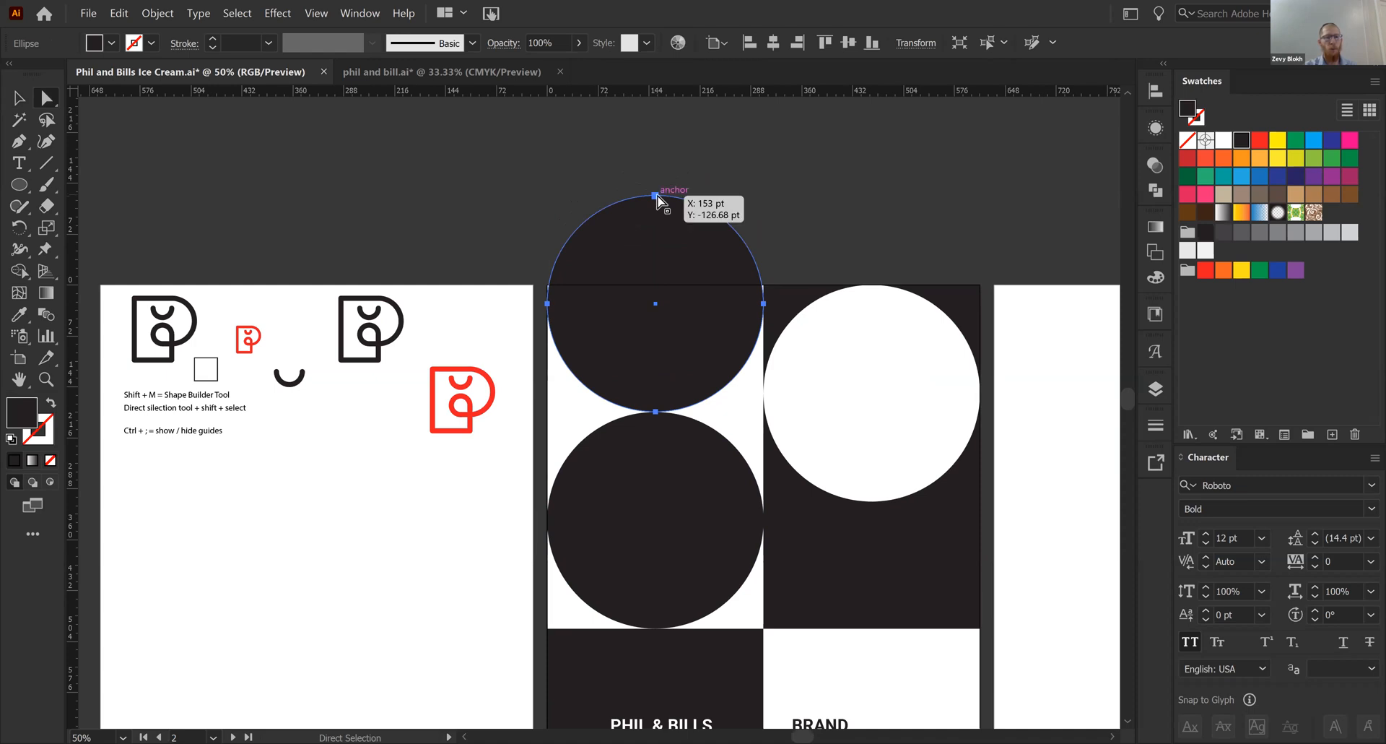
left_click(655, 195)
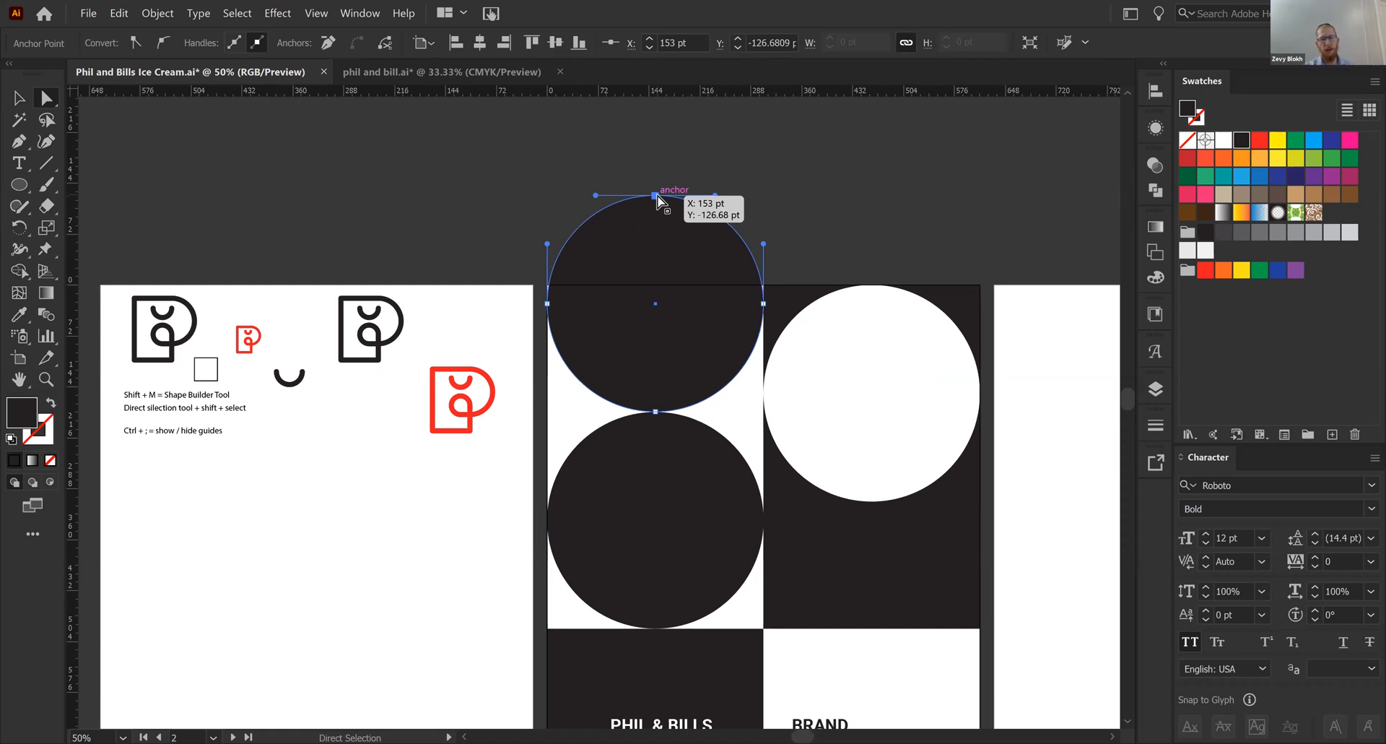
key("Delete")
left_click(740, 242)
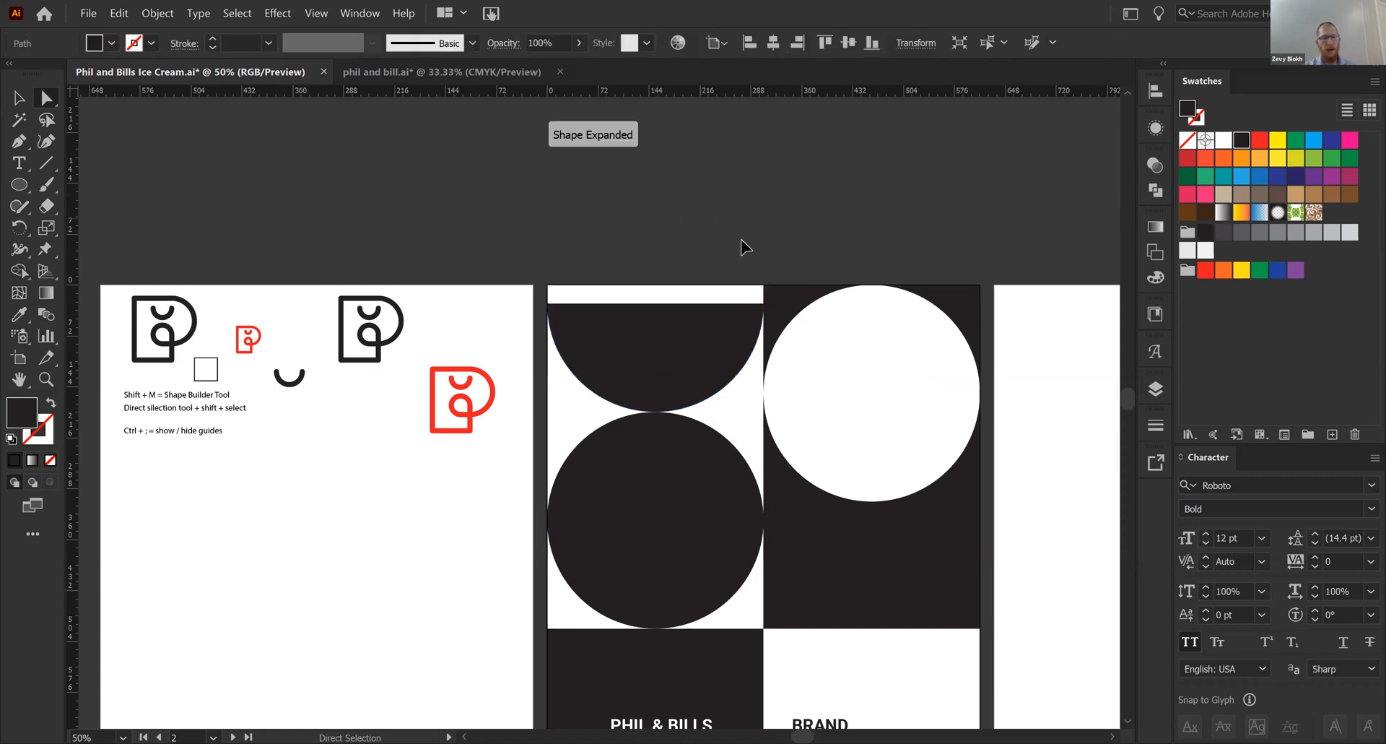
- Turn the dark half circle and circle upside down together so the half circle rests on the upper-left panel's lower edge
key("v")
left_click_drag(693, 239, 634, 184)
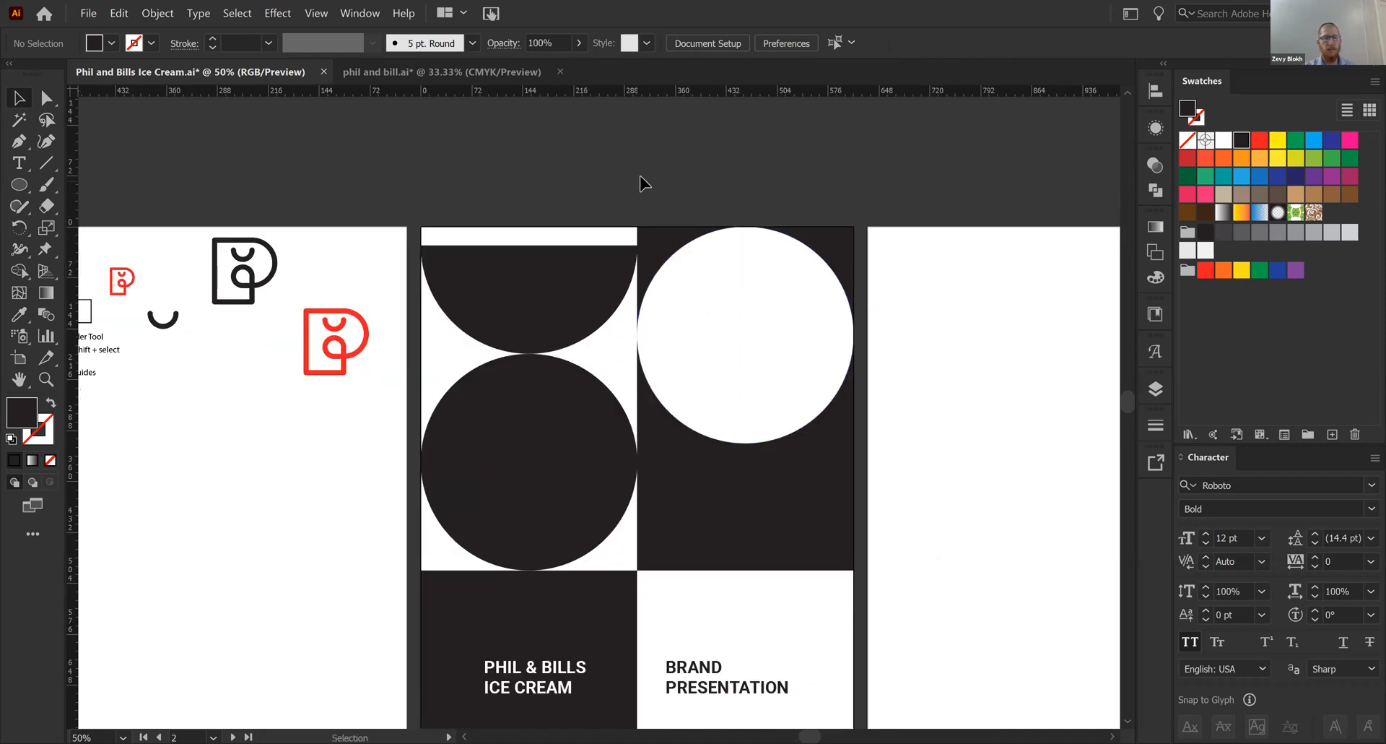
left_click(587, 278)
left_click(556, 452, "shift")
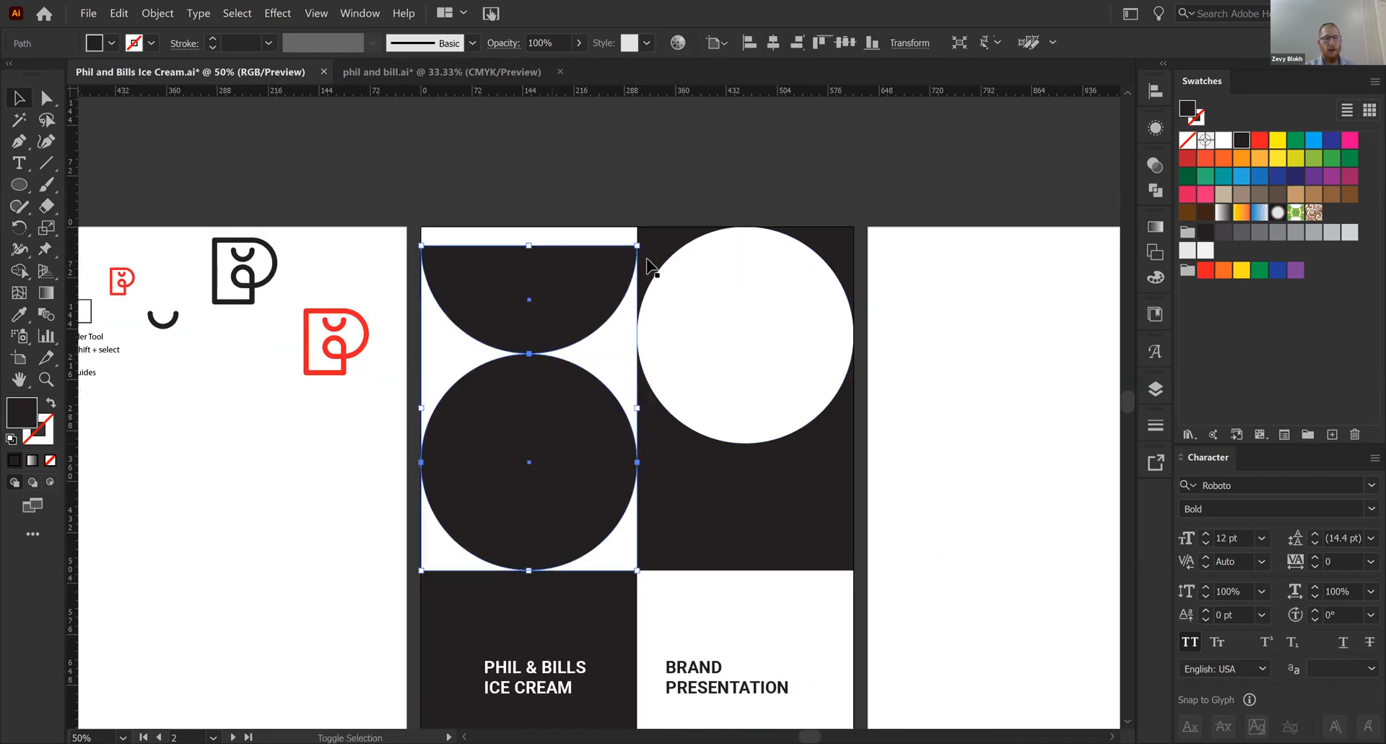
left_click_drag(435, 477, 434, 566)
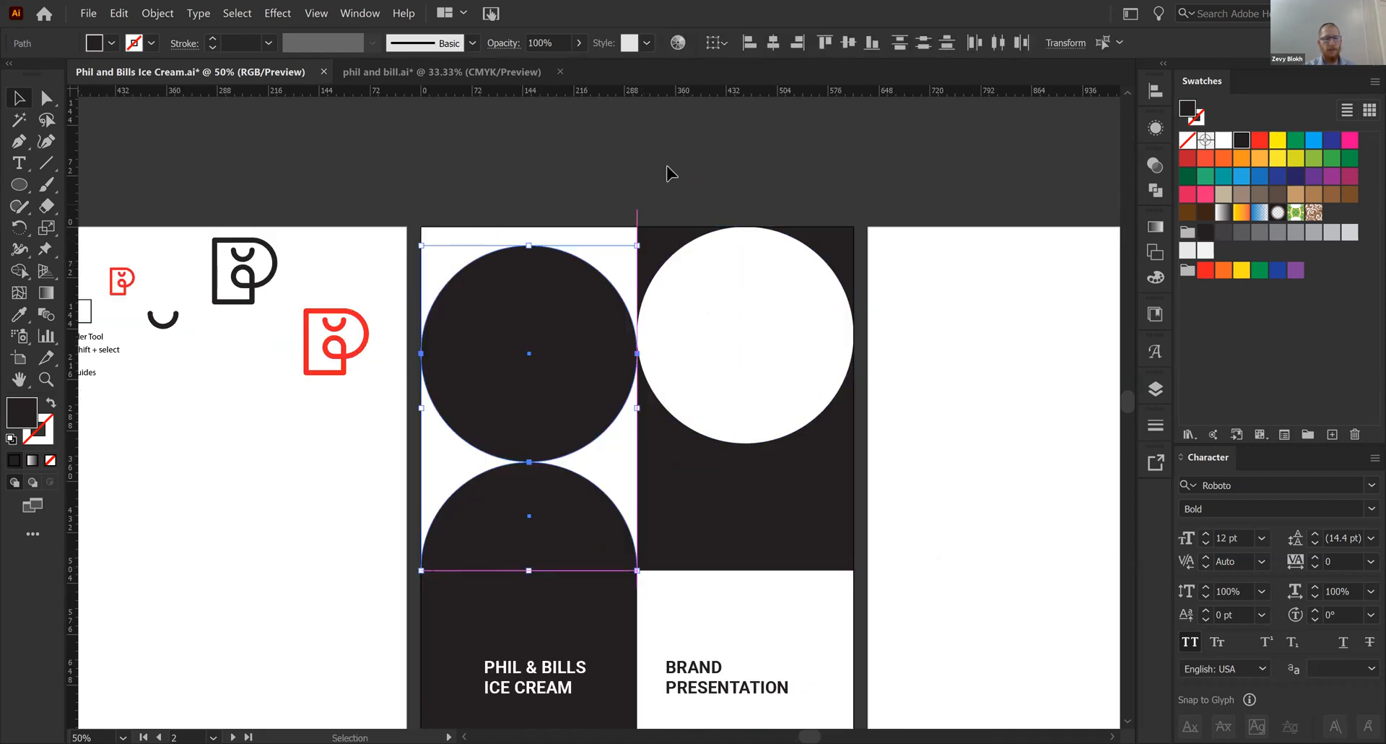
left_click(668, 173)
- Move the white circle to the upper-right panel's lower edge and add a copy of the half circle above it, filled with sampled white
left_click_drag(555, 253, 567, 212)
left_click_drag(730, 307, 738, 437)
left_click_drag(579, 505, 768, 280)
key("i")
left_click(783, 362)
key("v")
left_click(1011, 323)
left_click(956, 350)
- Show the guides and lock them
key("ctrl+minus")
left_click_drag(906, 379, 830, 373)
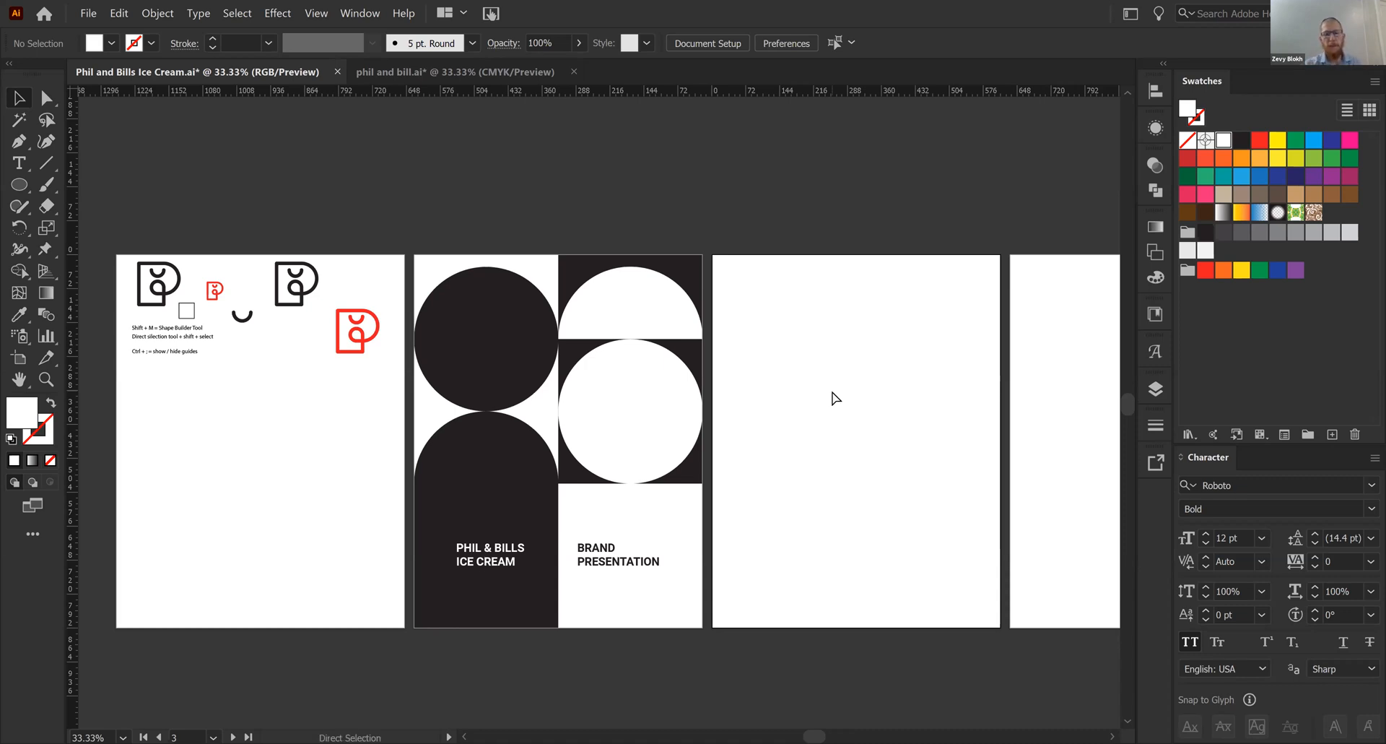
key("ctrl+minus")
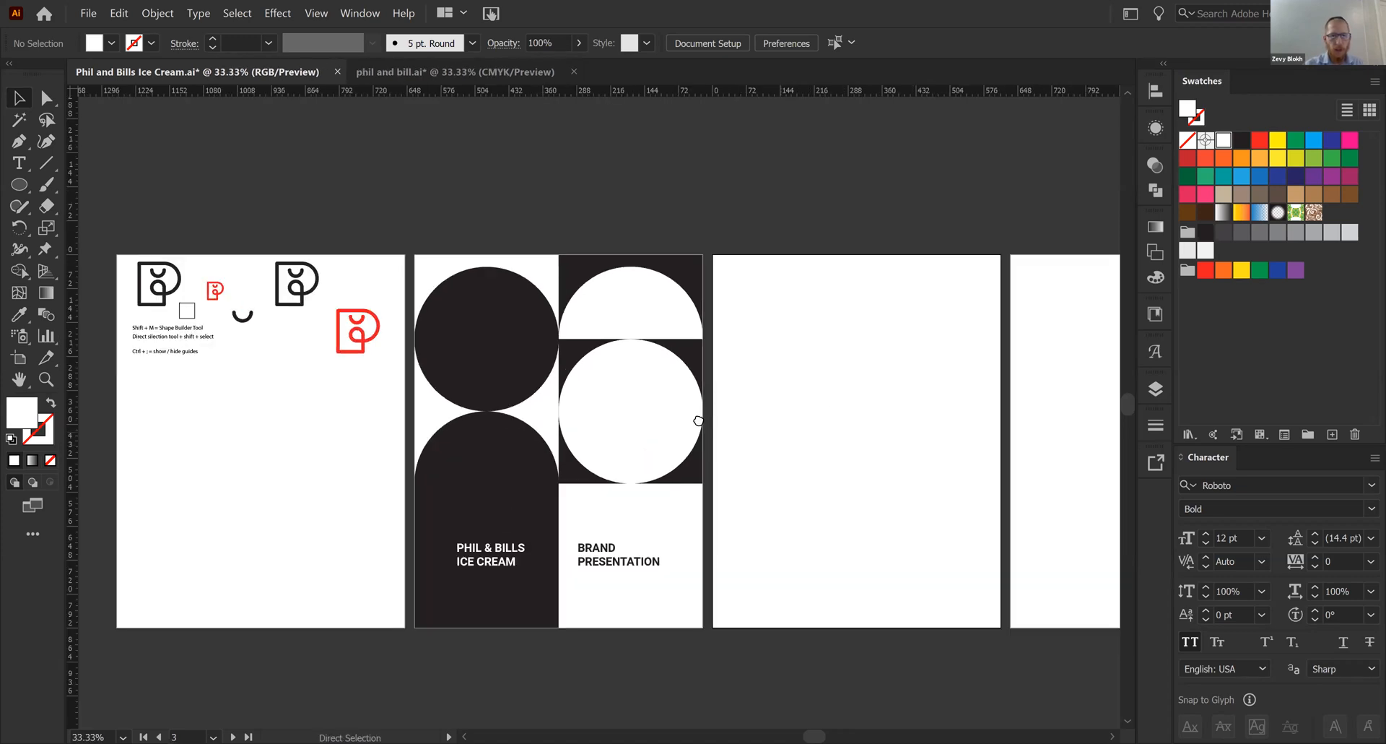
key("ctrl+plus")
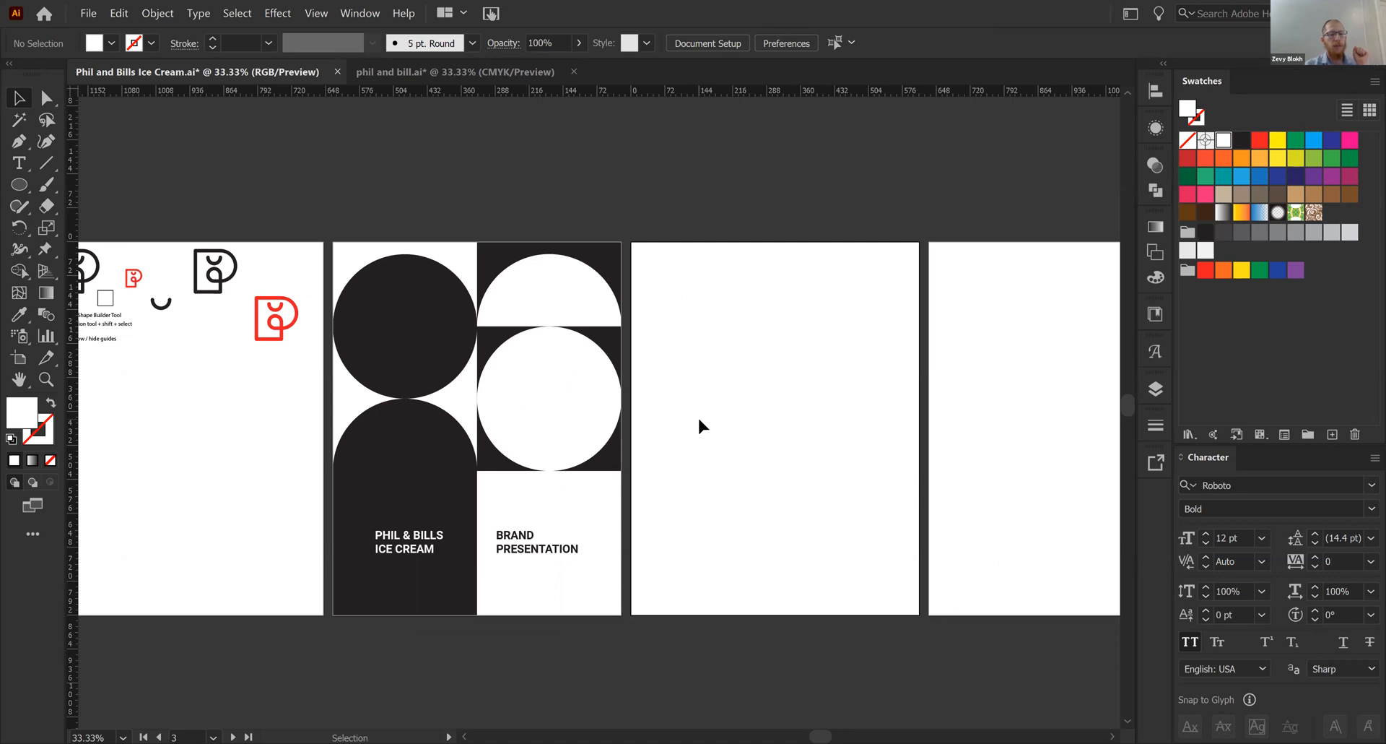
key("ctrl+semicolon")
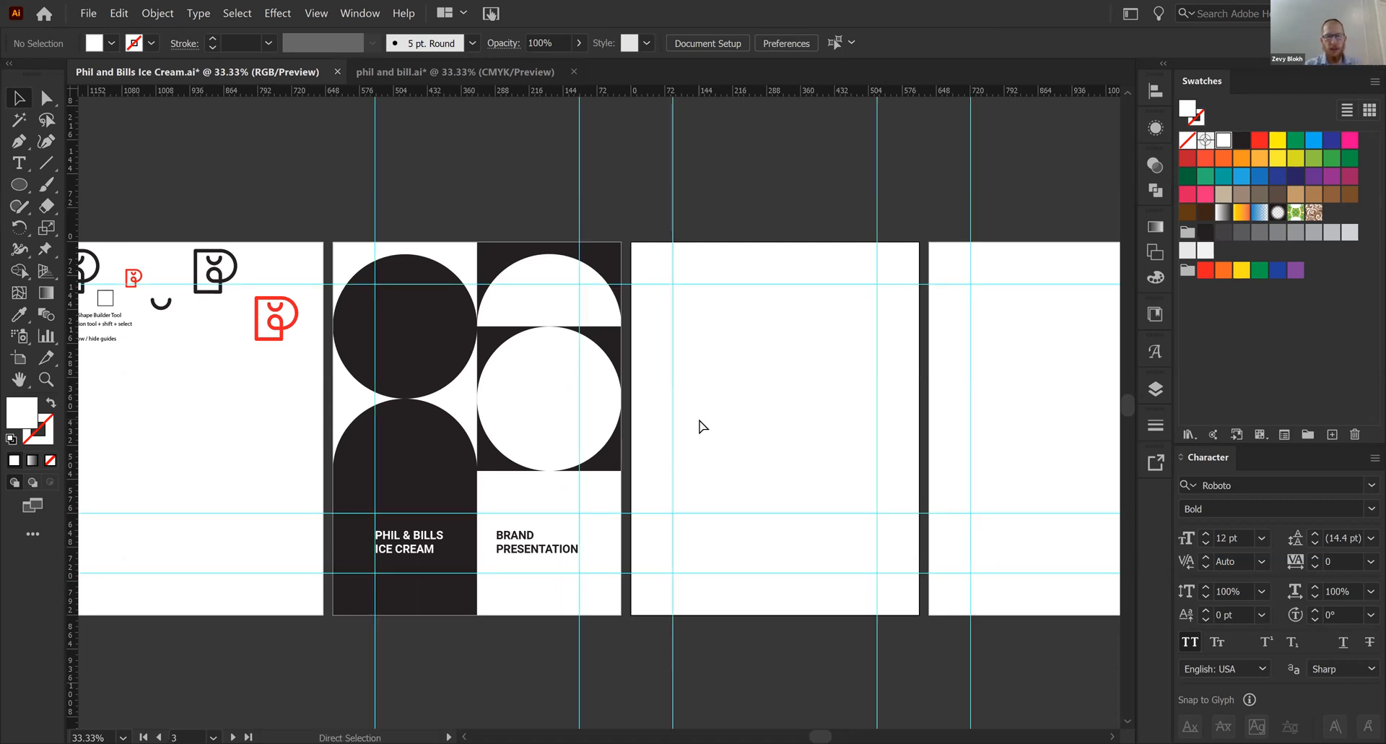
key("ctrl+plus")
key("space")
left_click_drag(767, 417, 575, 377)
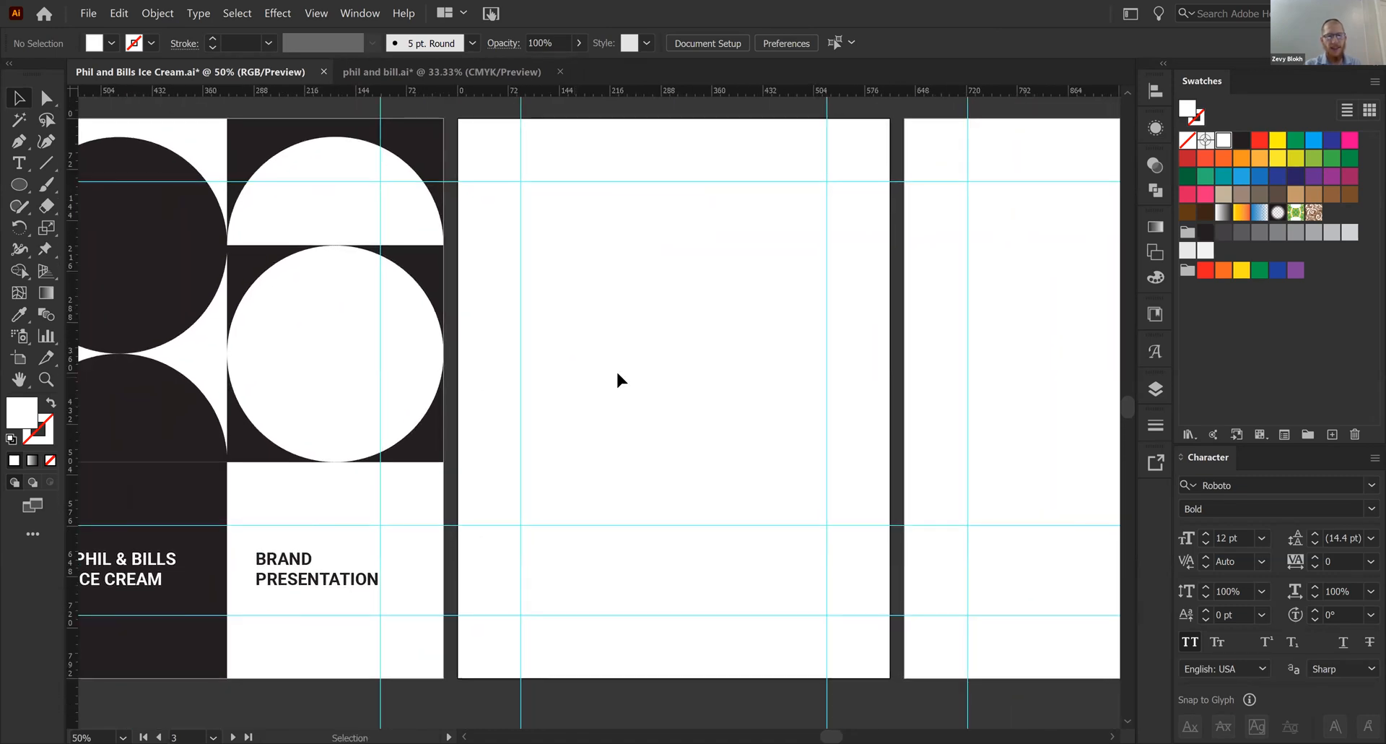
right_click(625, 373)
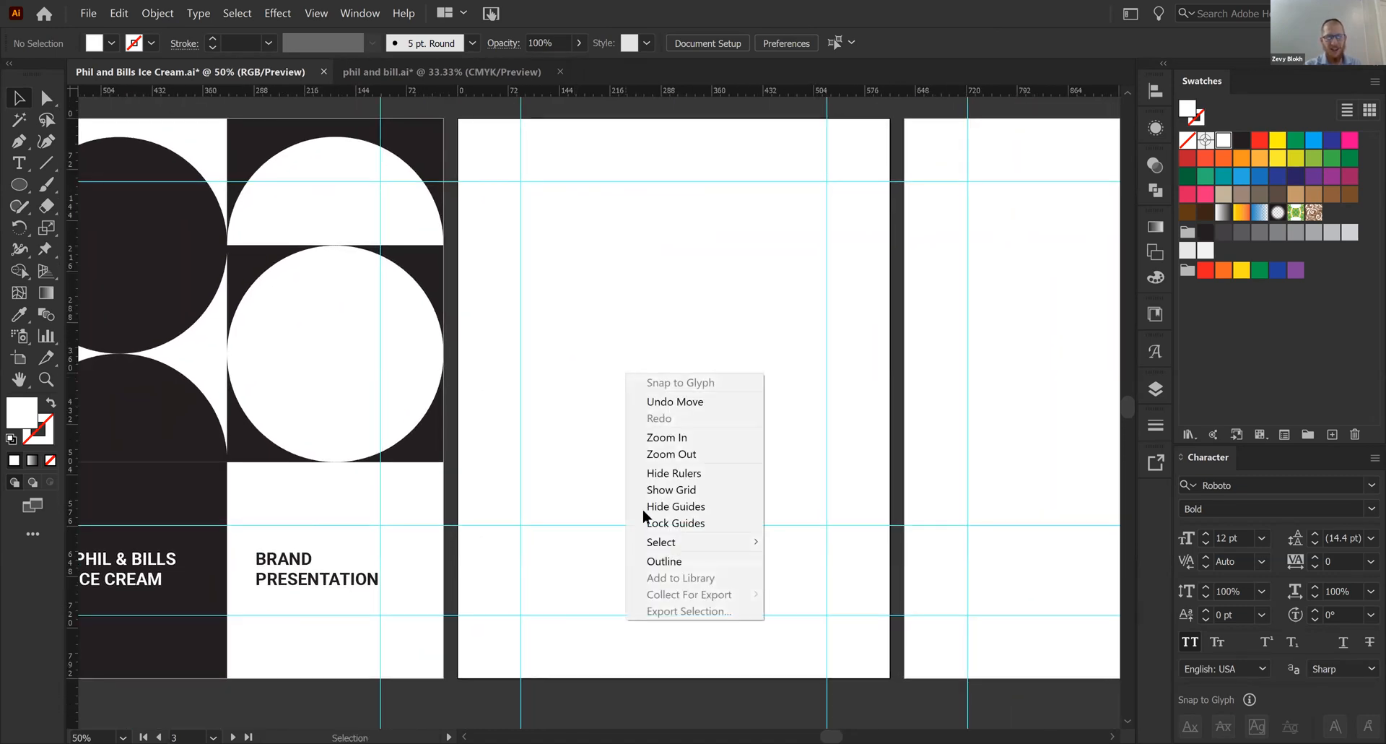
left_click(668, 522)
- Draw a small square on the lower edge of artboard 3 and fill it with the cover's dark color using the Eyedropper
scroll(547, 535, "down", 1)
key("m")
left_click_drag(548, 628, 592, 612)
key("v")
left_click(605, 570)
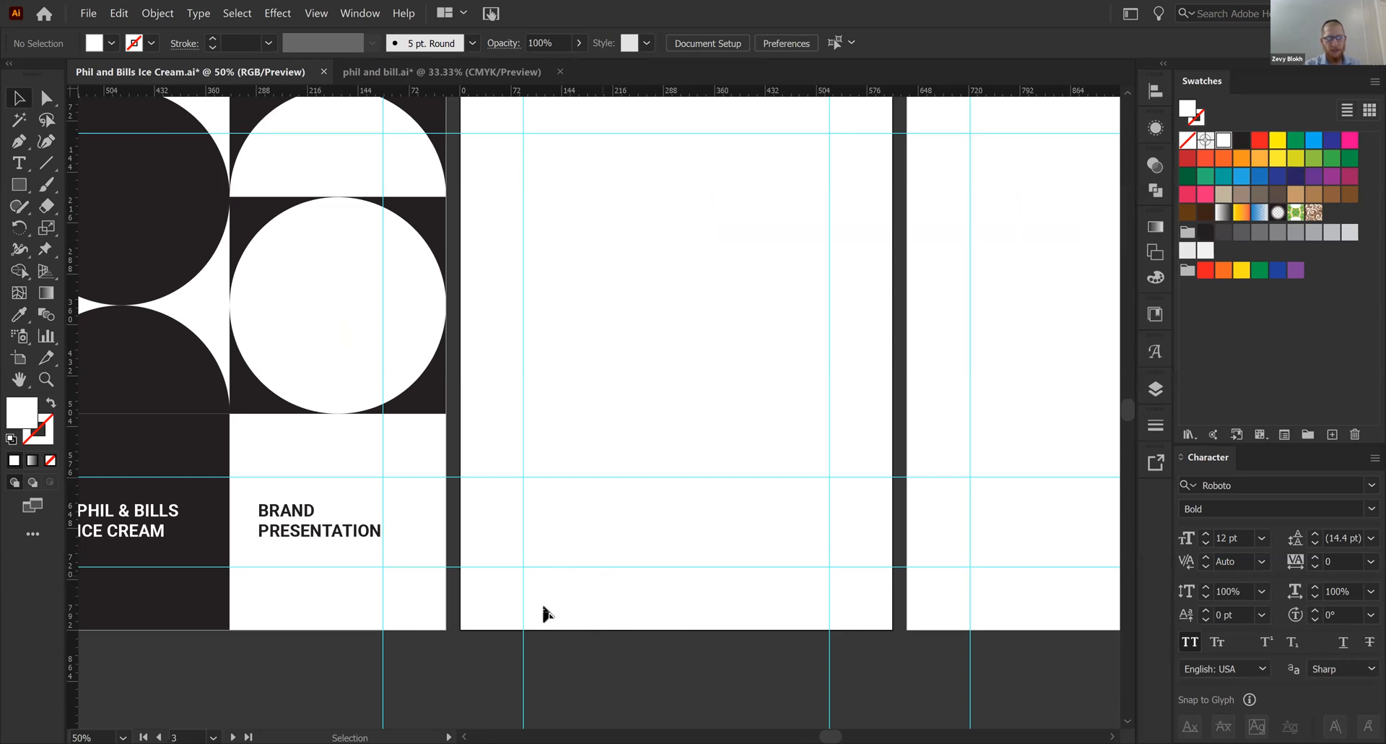
left_click(545, 613)
key("i")
left_click(422, 396)
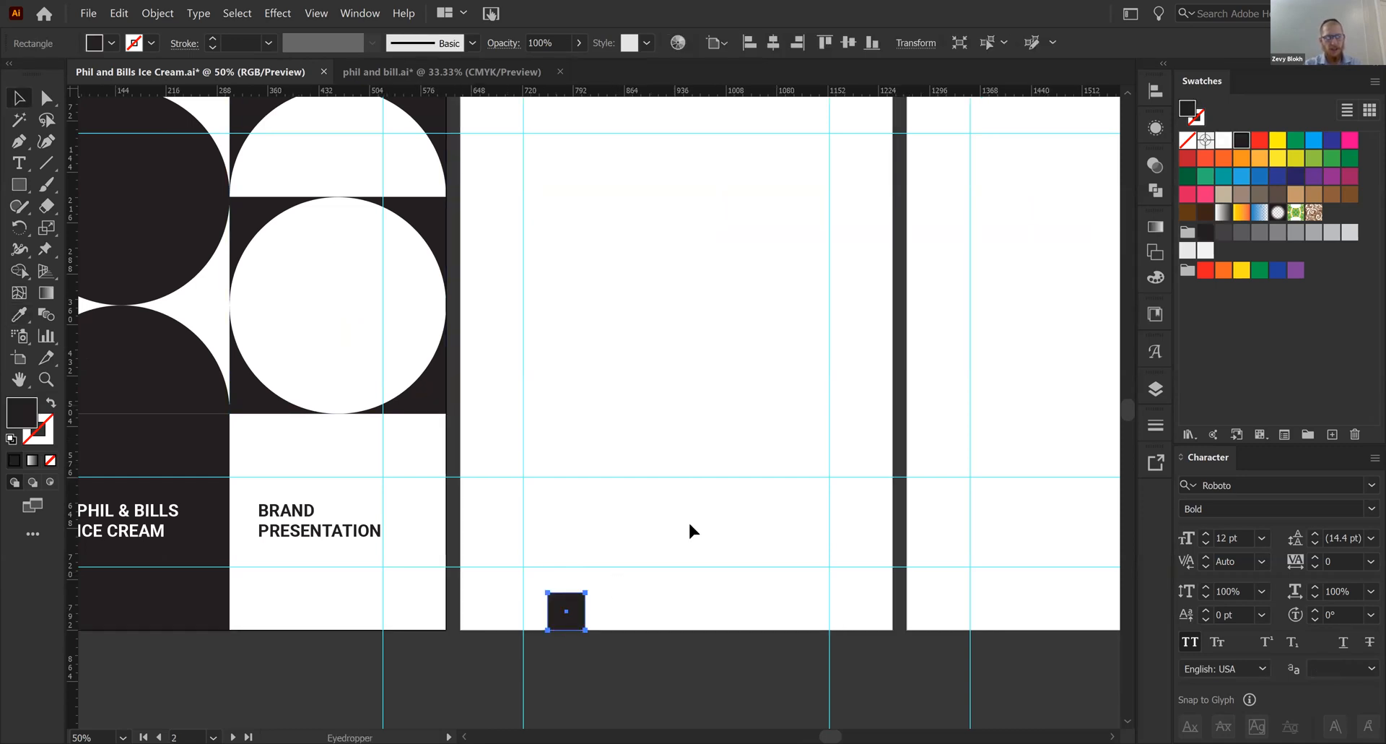
key("v")
- Unlock the guides and move the lowest horizontal guide down to the small square's top edge
left_click(632, 561)
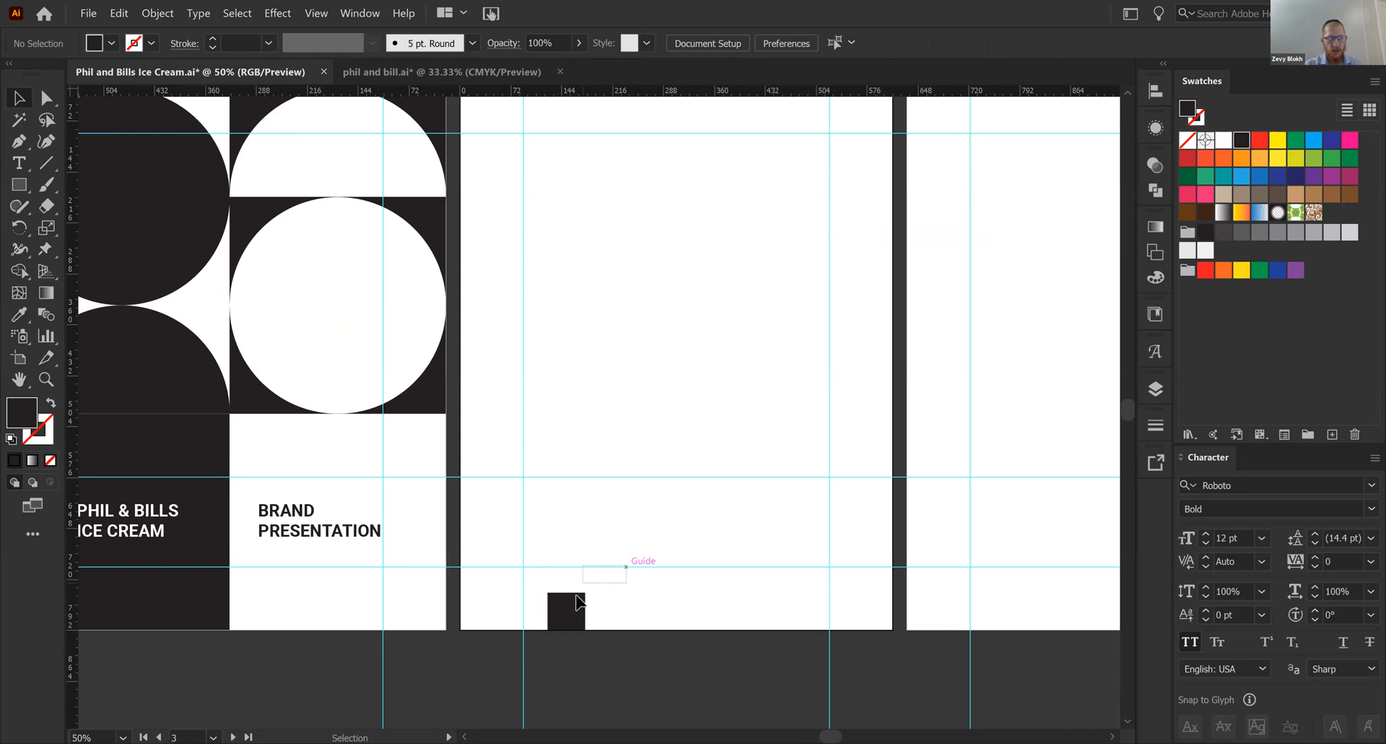
right_click(666, 526)
left_click(751, 432)
left_click_drag(605, 567, 631, 612)
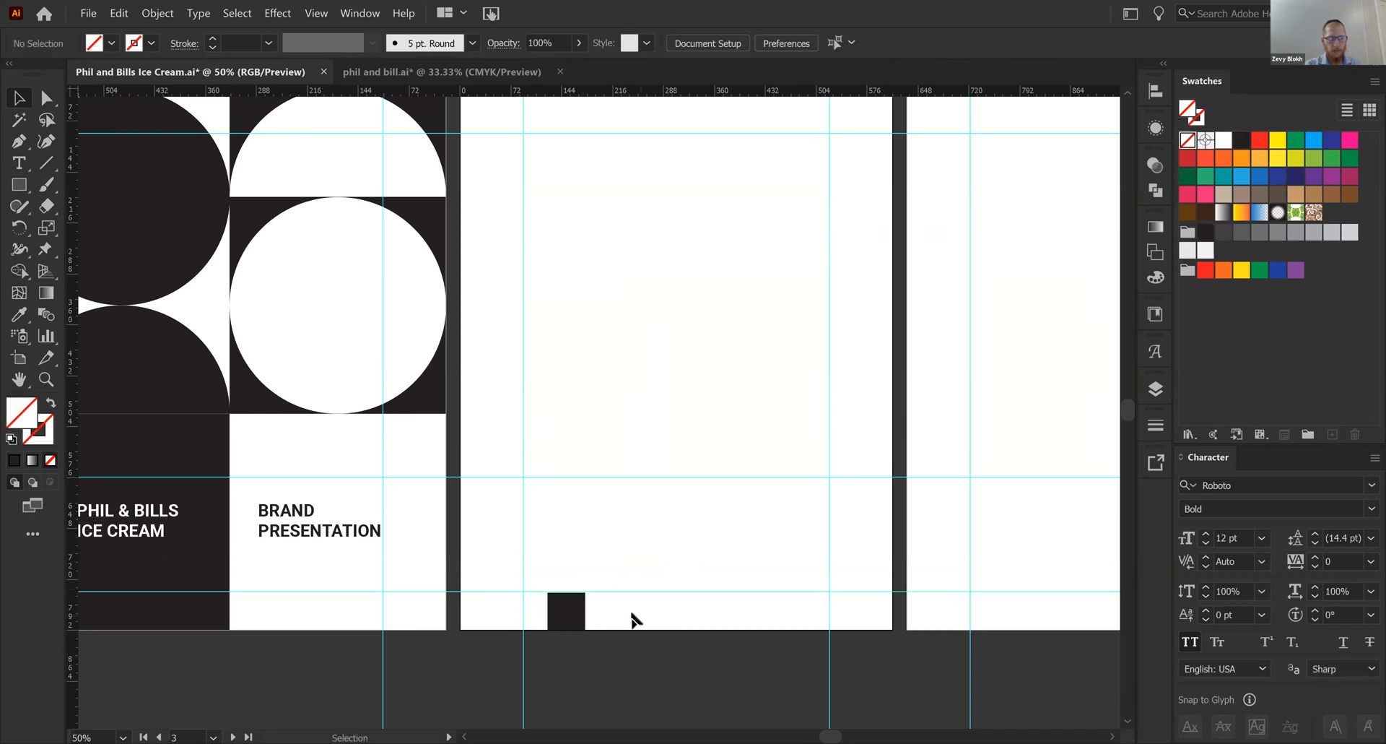
scroll(613, 607, "down", 1)
key("ctrl+1")
left_click_drag(592, 558, 656, 261)
left_click_drag(659, 398, 644, 403)
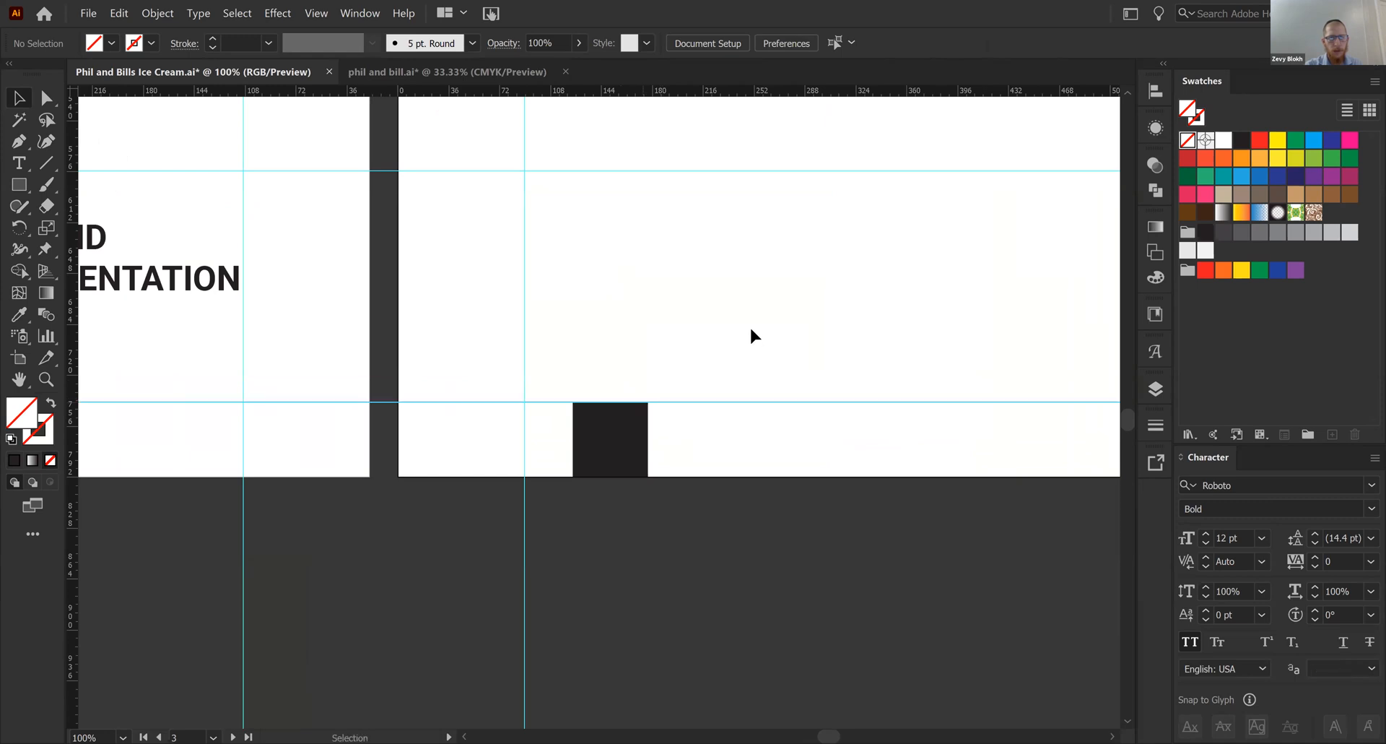
- Delete the two upper horizontal guides and the old vertical margin guides on artboard 3
key("ctrl+minus")
key("ctrl+minus")
key("ctrl+minus")
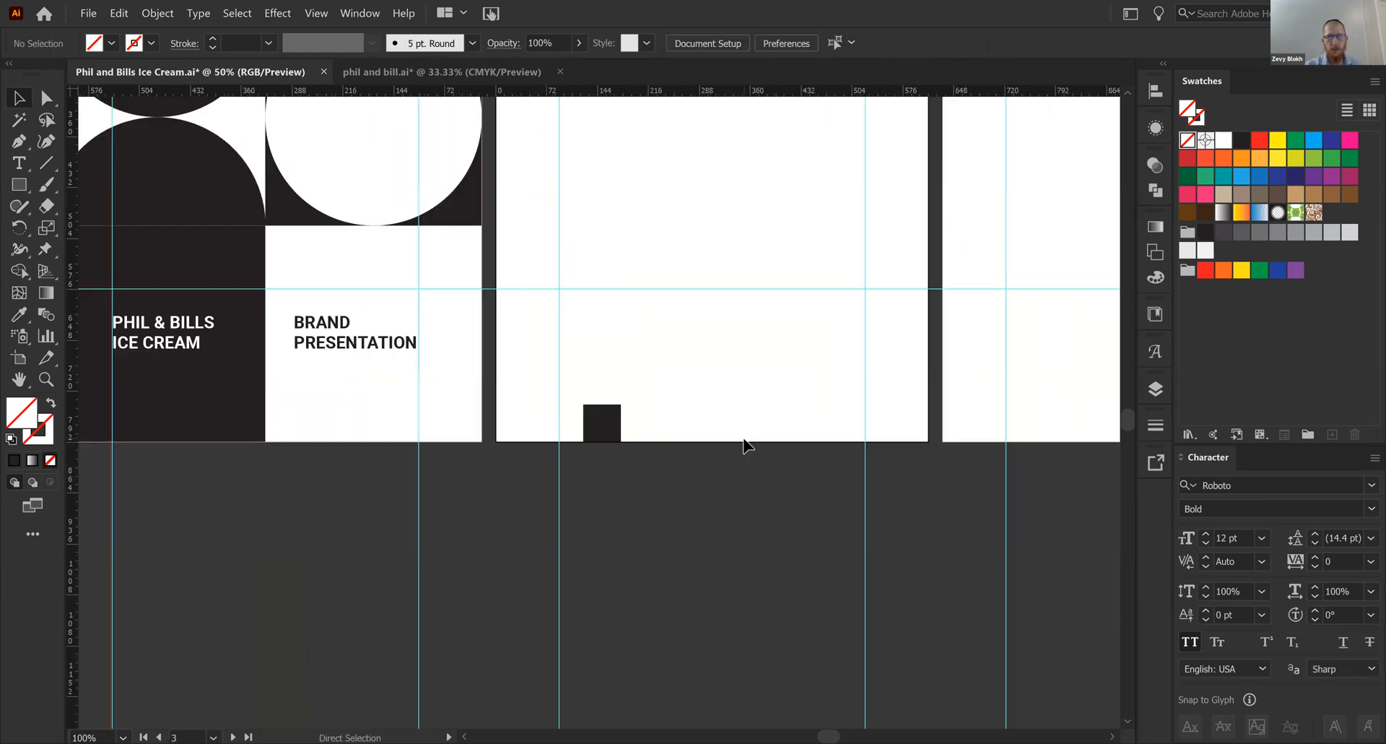
scroll(699, 564, "up", 3)
left_click_drag(666, 177, 692, 569)
key("Delete")
left_click_drag(613, 249, 553, 228)
key("Delete")
- Use the small square as a spacer at artboard 3's side edges and place vertical guides along its inner sides
left_click_drag(652, 89, 541, 508)
left_click(600, 612)
left_click_drag(75, 444, 811, 512)
left_click(622, 508)
left_click_drag(75, 492, 791, 518)
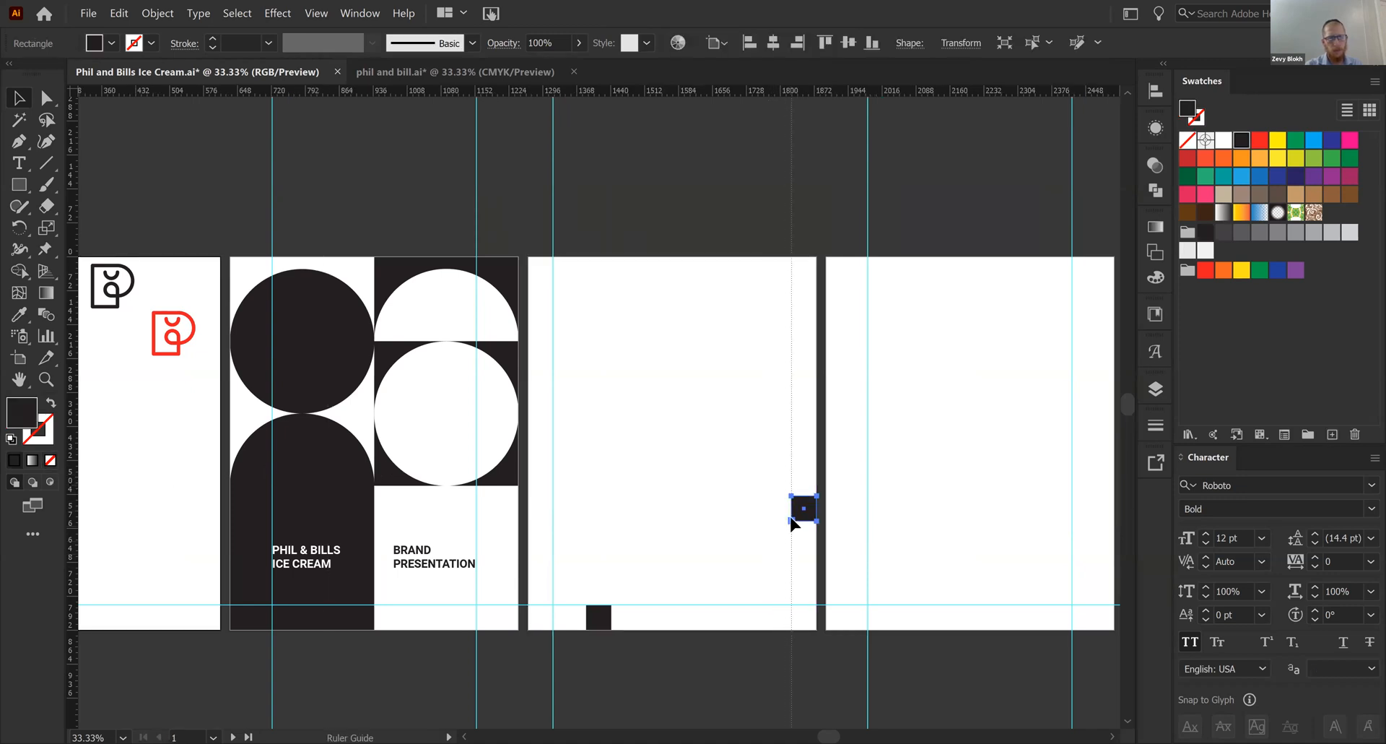
left_click(696, 520)
- Move the spacer square to artboard 3's upper edge, place a horizontal guide along its lower side, and delete the square
left_click_drag(679, 321, 703, 271)
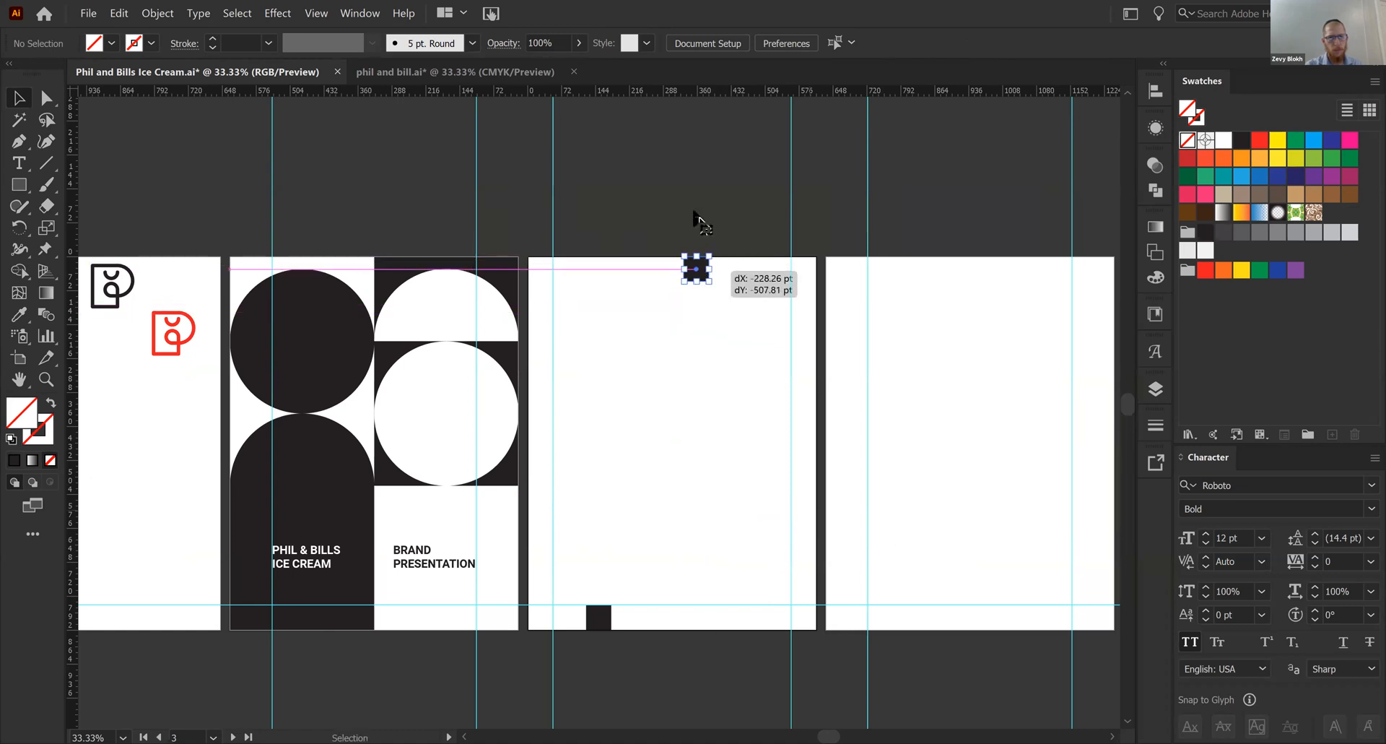
left_click(627, 375)
left_click(691, 274)
key("Delete")
- Lock the guides and delete the remaining small square on artboard 3's lower edge
right_click(595, 392)
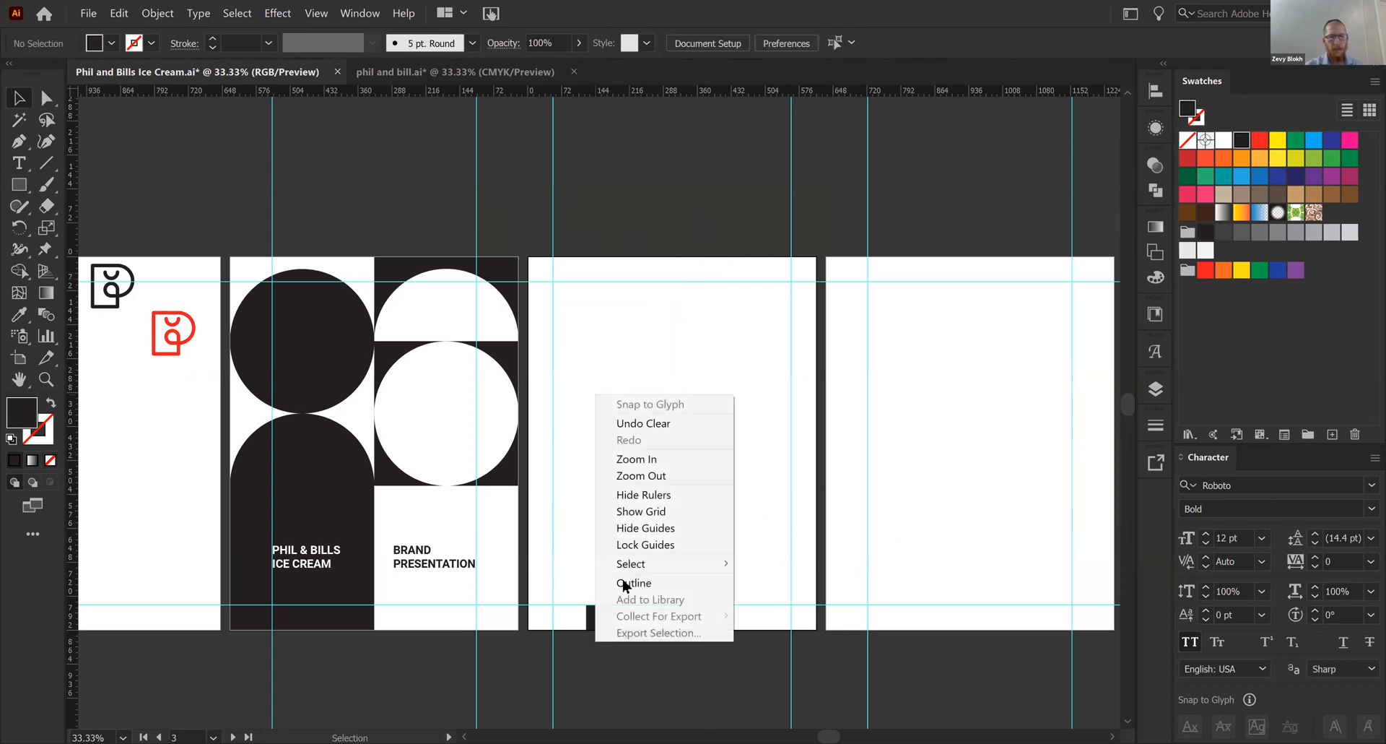
left_click(705, 544)
left_click(605, 620)
key("Delete")
key("space")
left_click_drag(547, 537, 493, 537)
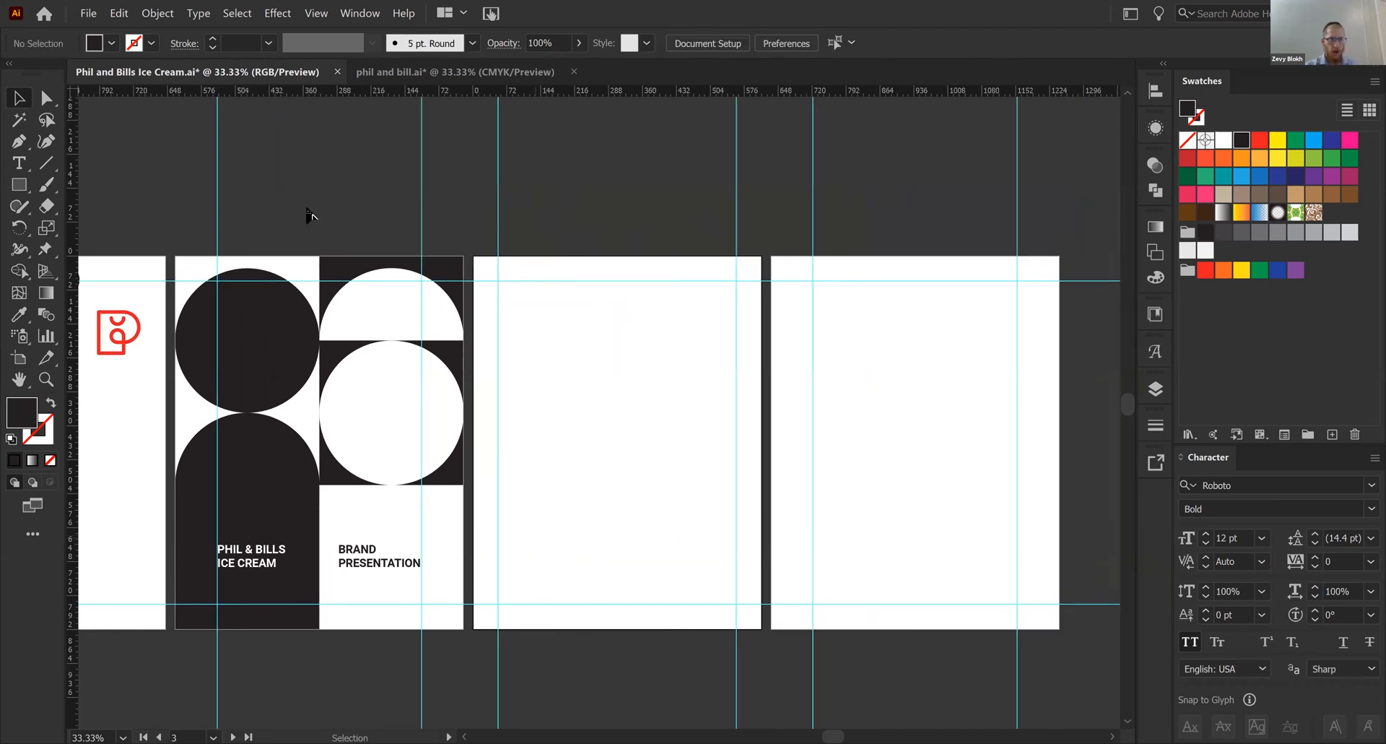
left_click(332, 273)
left_click(290, 264, "shift")
left_click(292, 505, "shift")
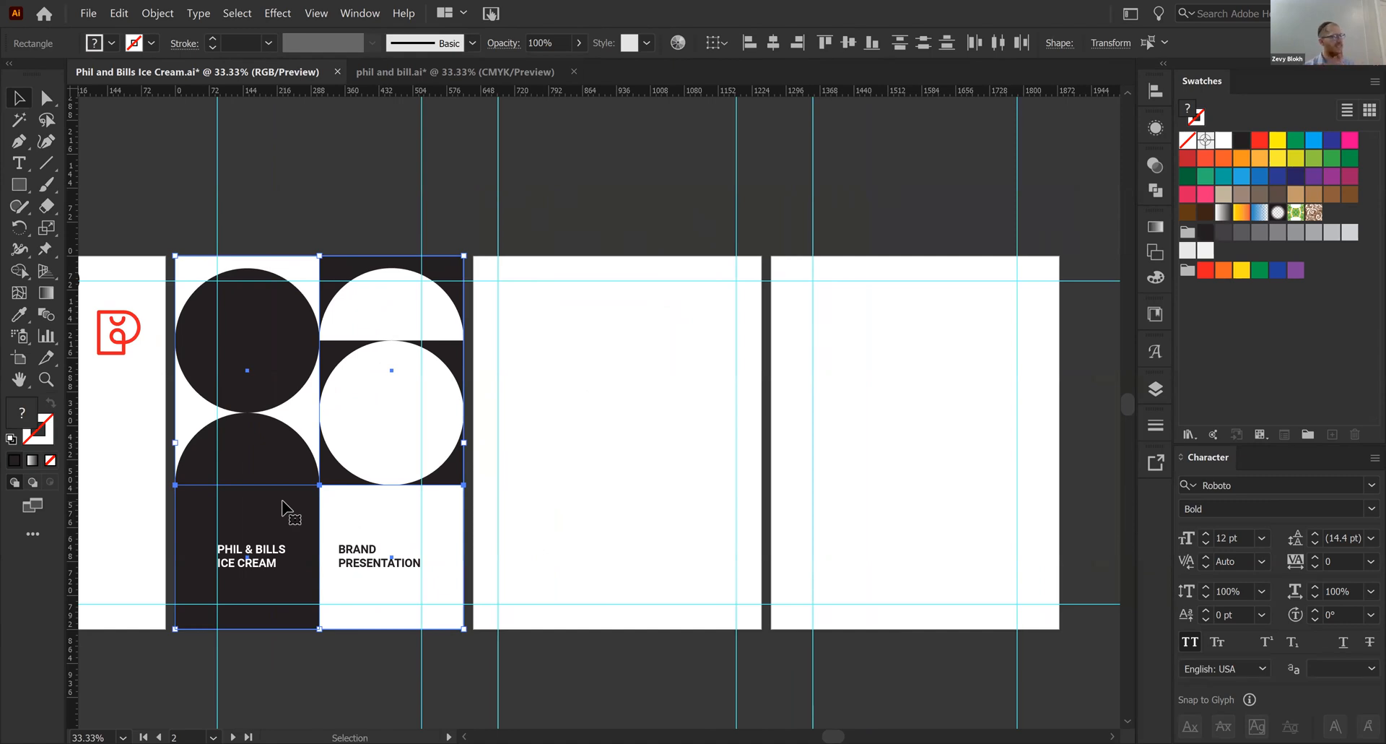
left_click_drag(285, 509, 585, 498)
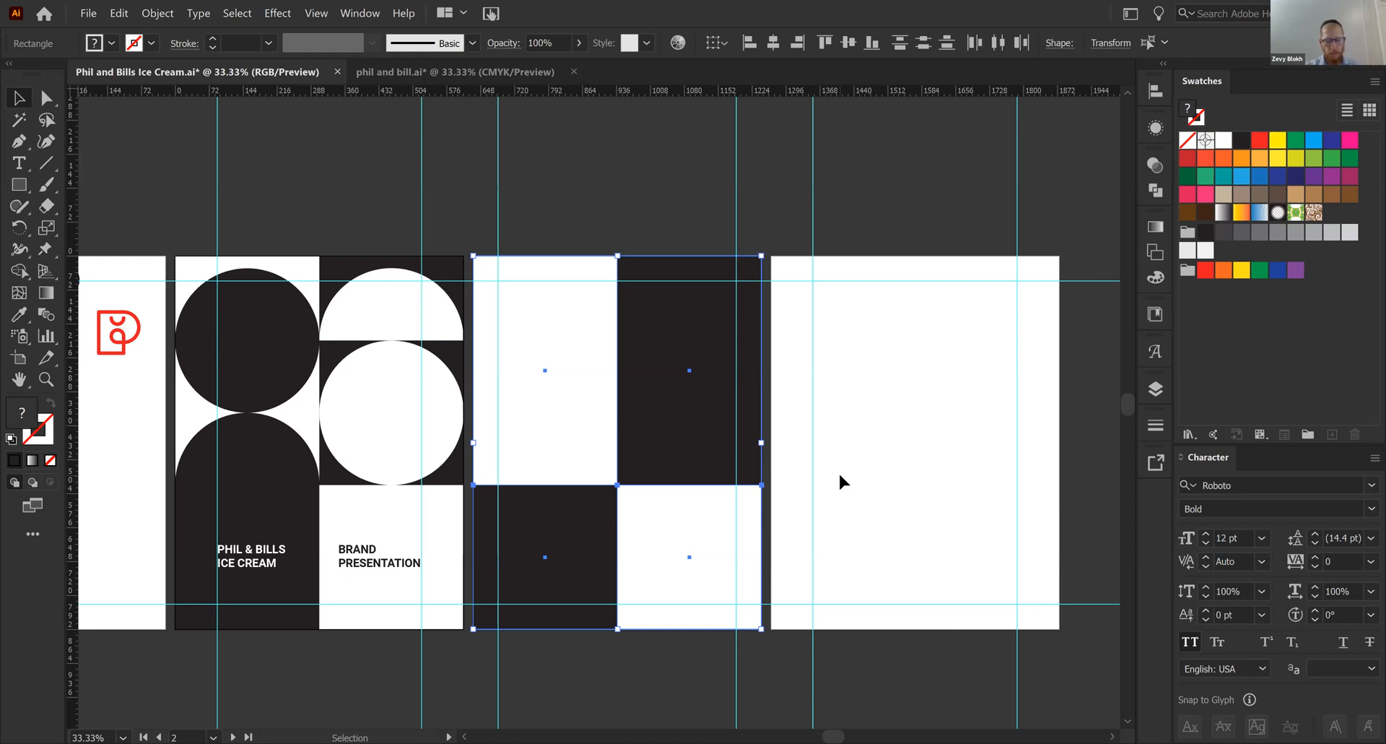
key("ctrl+plus")
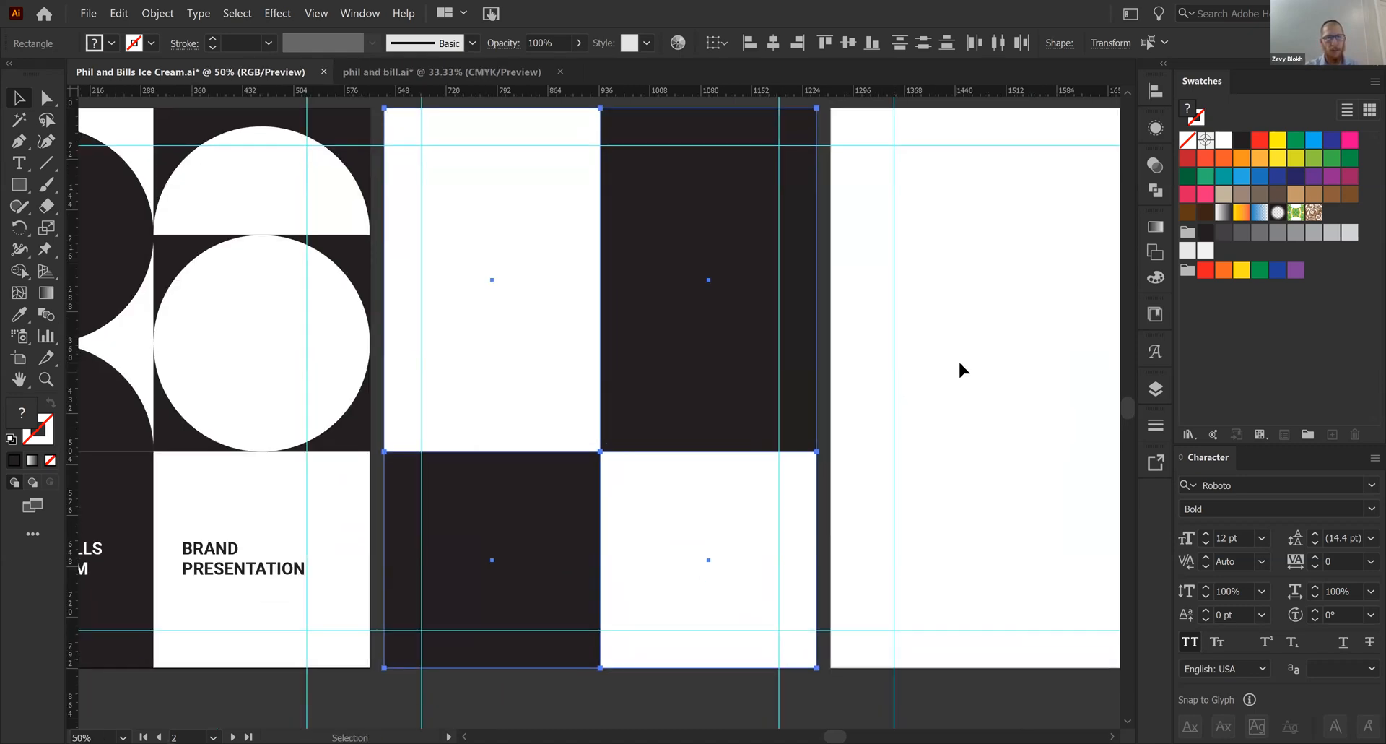
key("Delete")
- Draw a dark square in the lower-left corner of artboard 3 and place a copy flush against its right side
left_click_drag(514, 510, 529, 472)
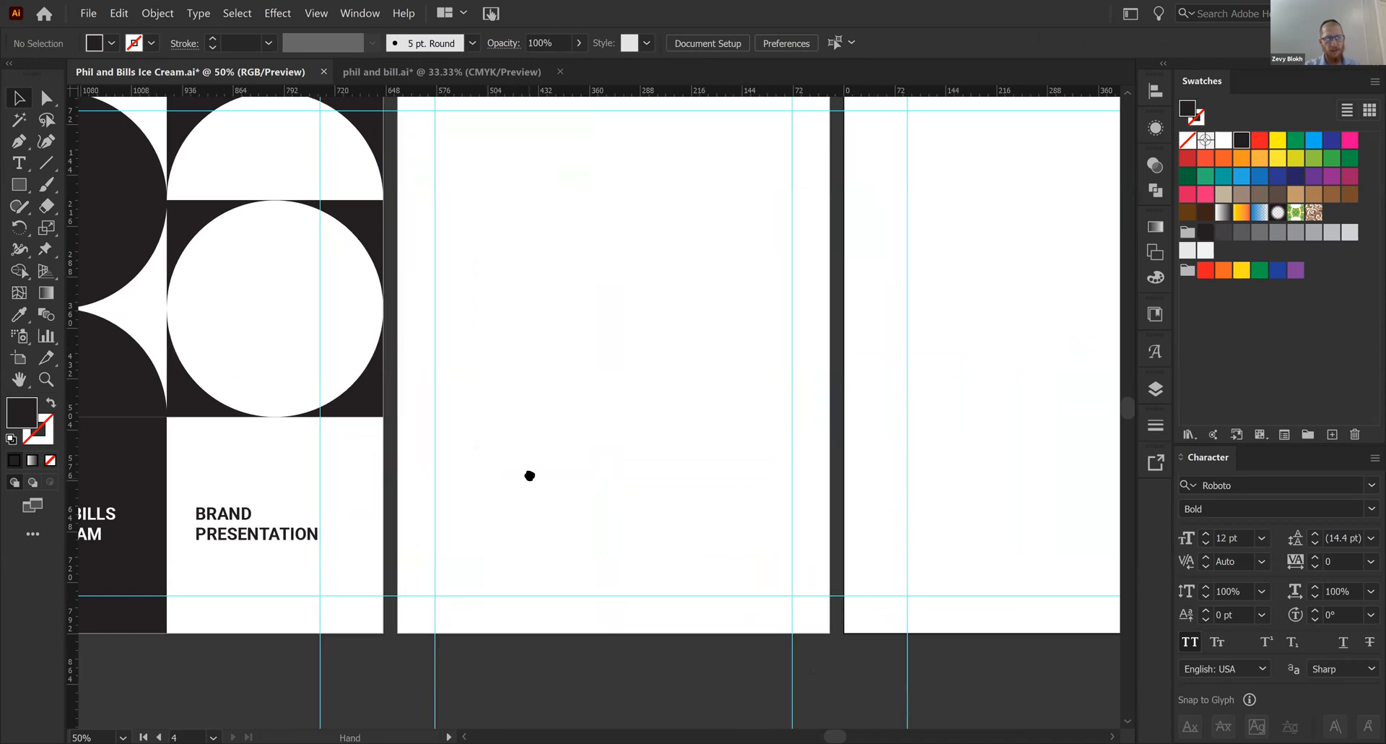
key("m")
mouse_move(400, 625)
left_mouse_down()
mouse_move(566, 495)
mouse_move(582, 445)
left_mouse_up()
key("v")
left_click_drag(473, 530, 659, 528)
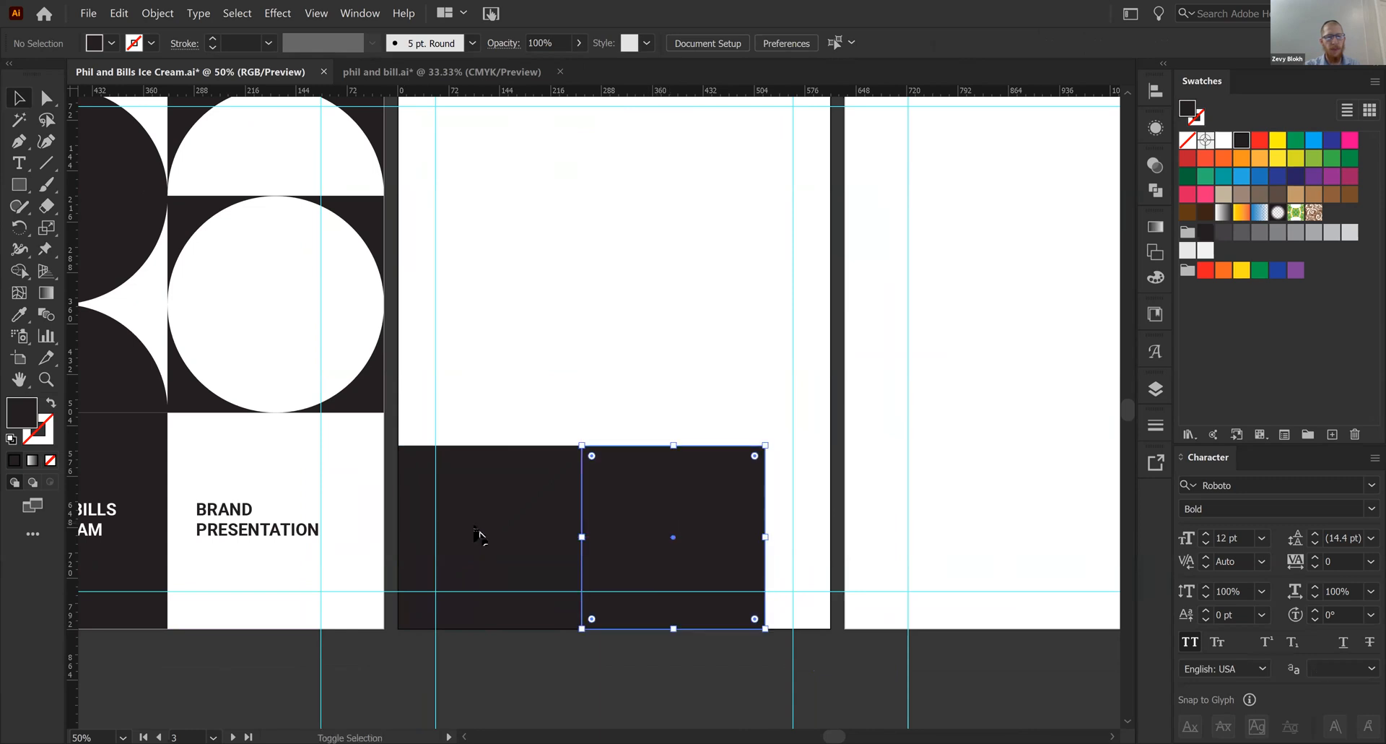
- Scale both dark squares together to span artboard 3's full width, 612 pt wide and 306 pt high
left_click(480, 534, "shift")
left_click_drag(840, 448, 836, 414)
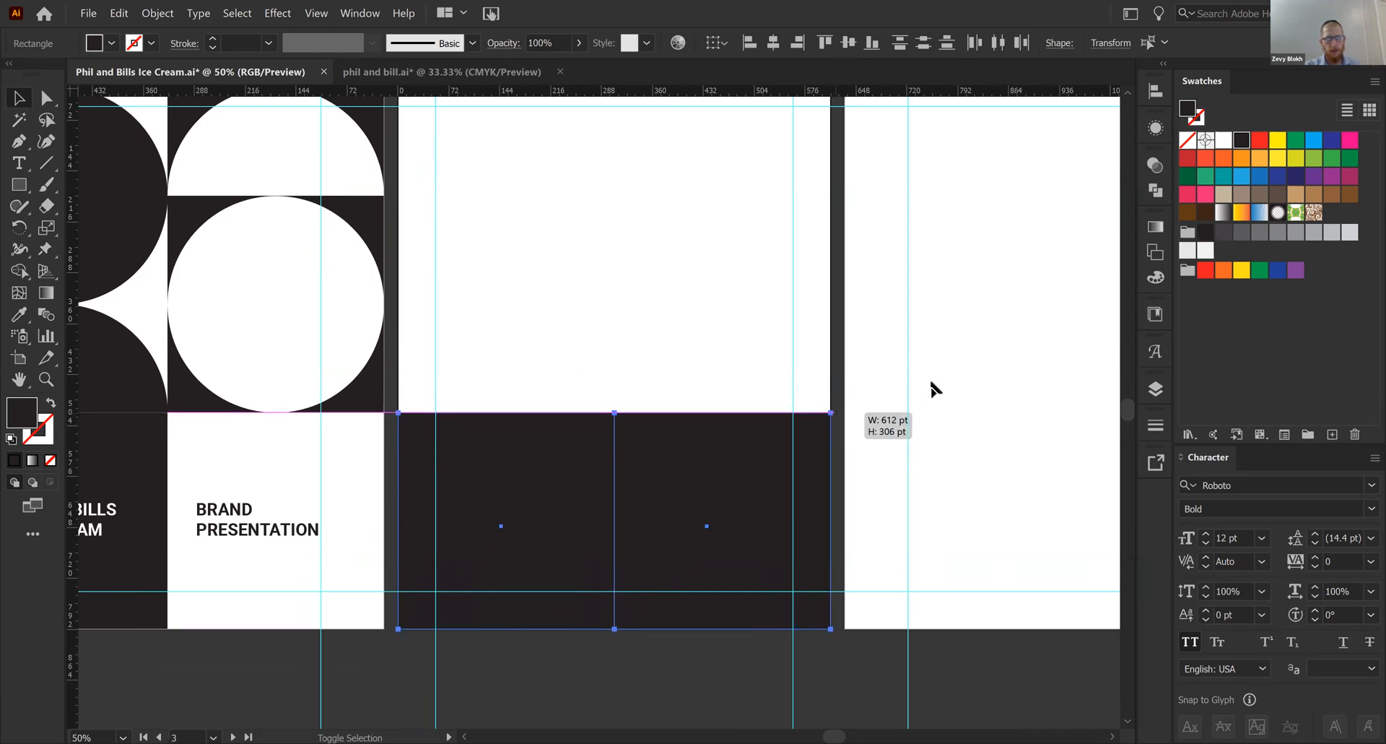
left_click(931, 387)
left_click_drag(794, 319, 547, 486)
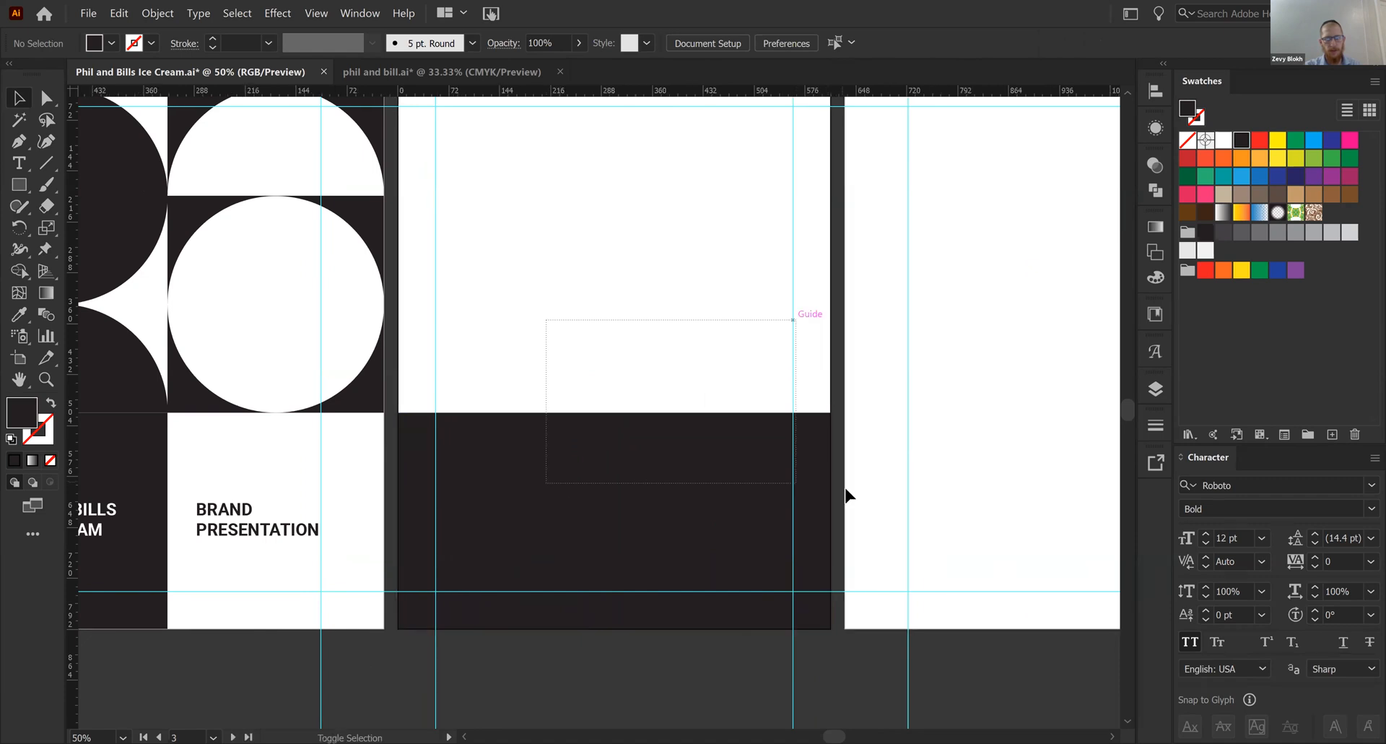
left_click_drag(833, 514, 830, 520)
left_click(885, 448)
- Draw a dark rectangle filling artboard 3's upper-left area above the squares, and place a copy 306 pt to its right
scroll(887, 451, "up", 2)
key("ctrl+minus")
key("m")
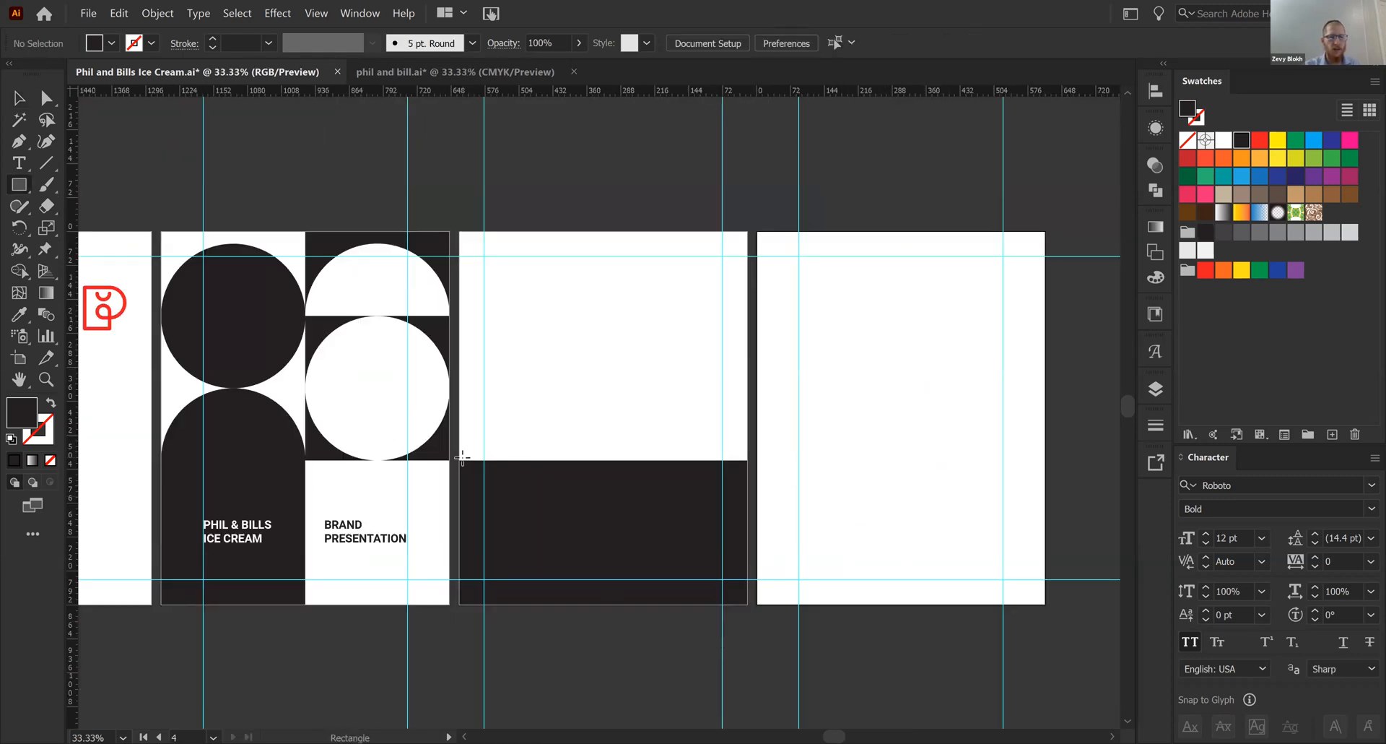
left_click_drag(460, 459, 591, 231)
key("v")
left_click_drag(592, 345, 603, 346)
left_click_drag(521, 395, 667, 384)
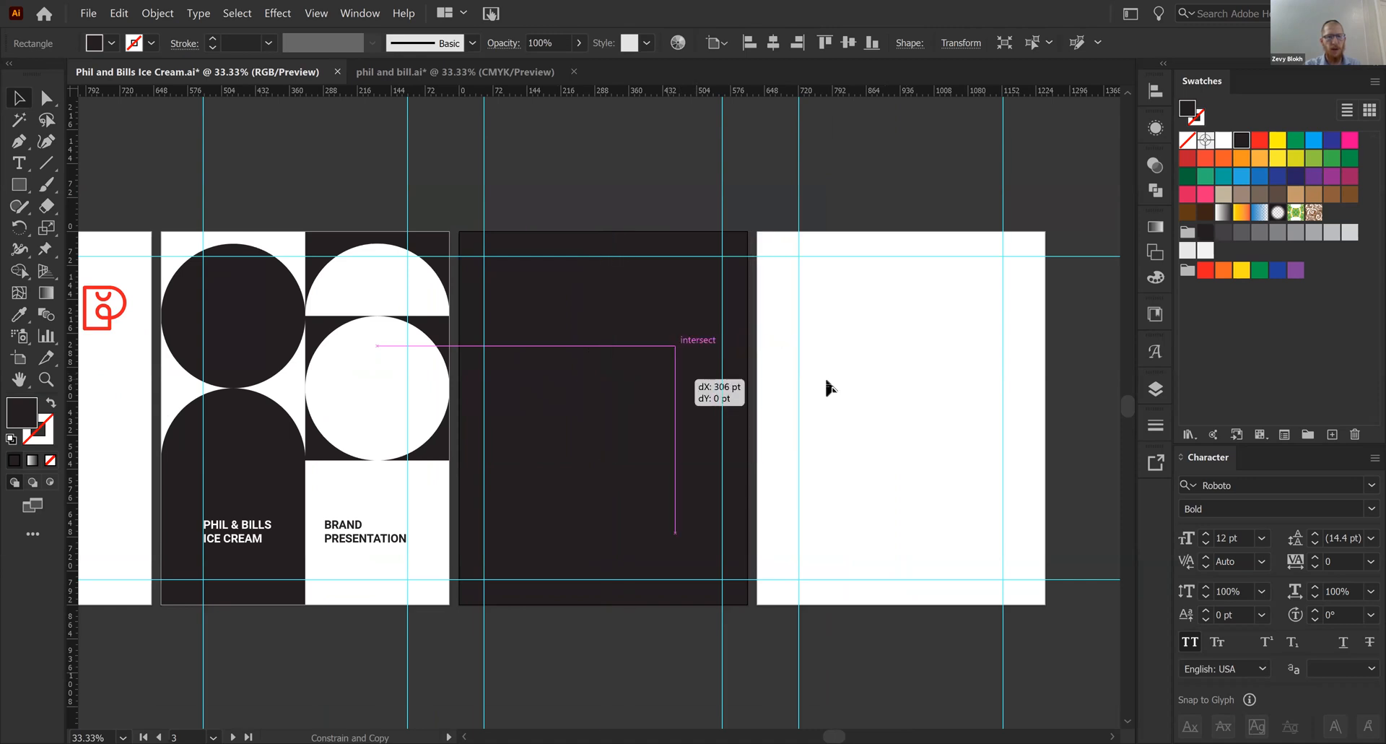
- Fill artboard 3's lower-left and upper-right panels with a medium gray
left_click(540, 547)
left_click(687, 386, "shift")
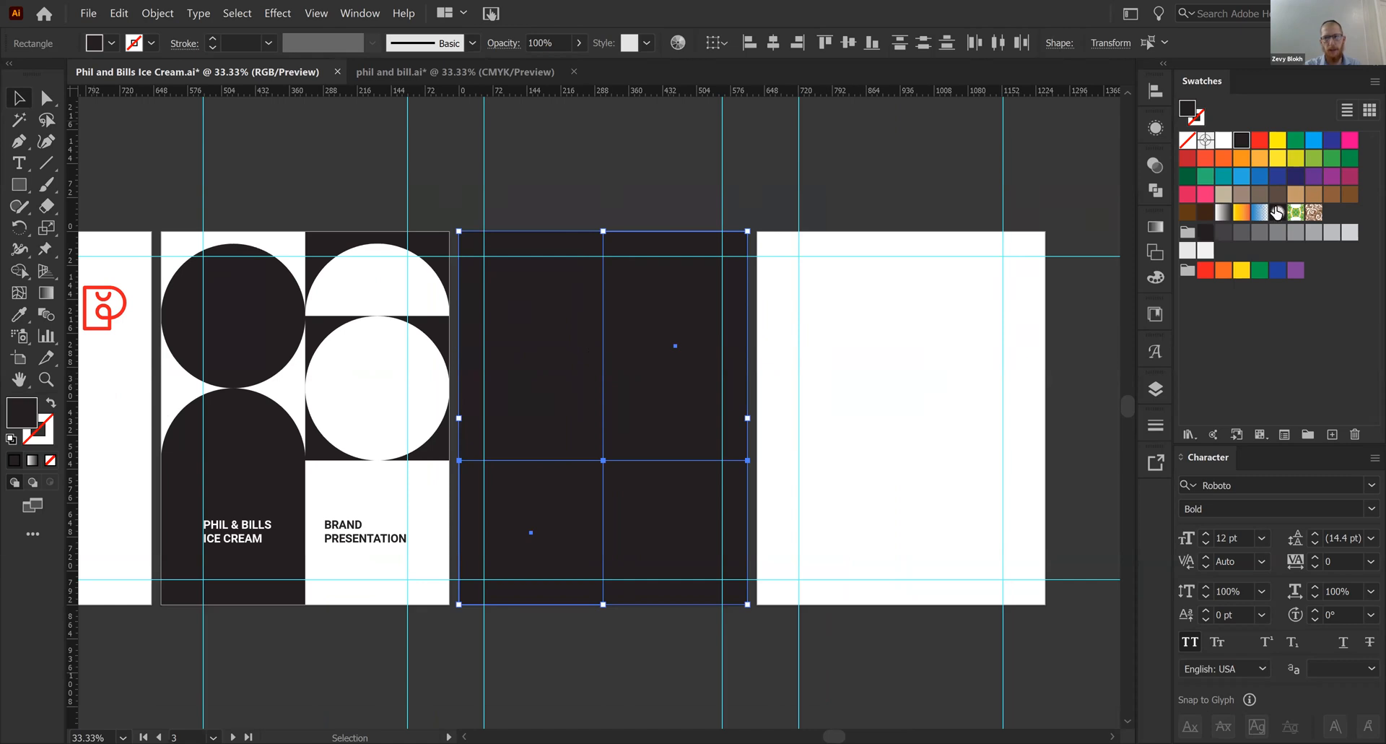
left_click(1295, 231)
left_click(937, 381)
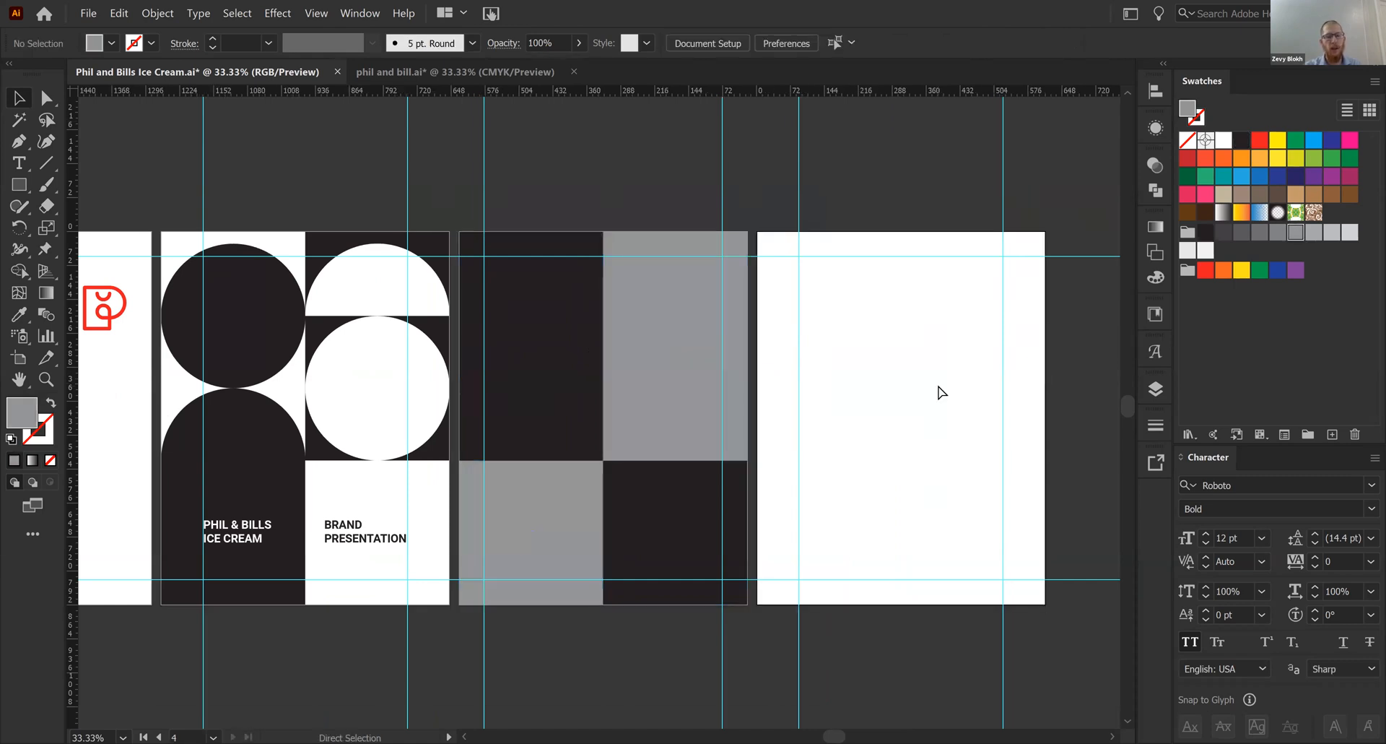
- Place a small square about 54 pt wide near the upper edge of artboard 3's lower-left panel and fill it pink
key("ctrl+=")
left_click_drag(863, 386, 853, 366)
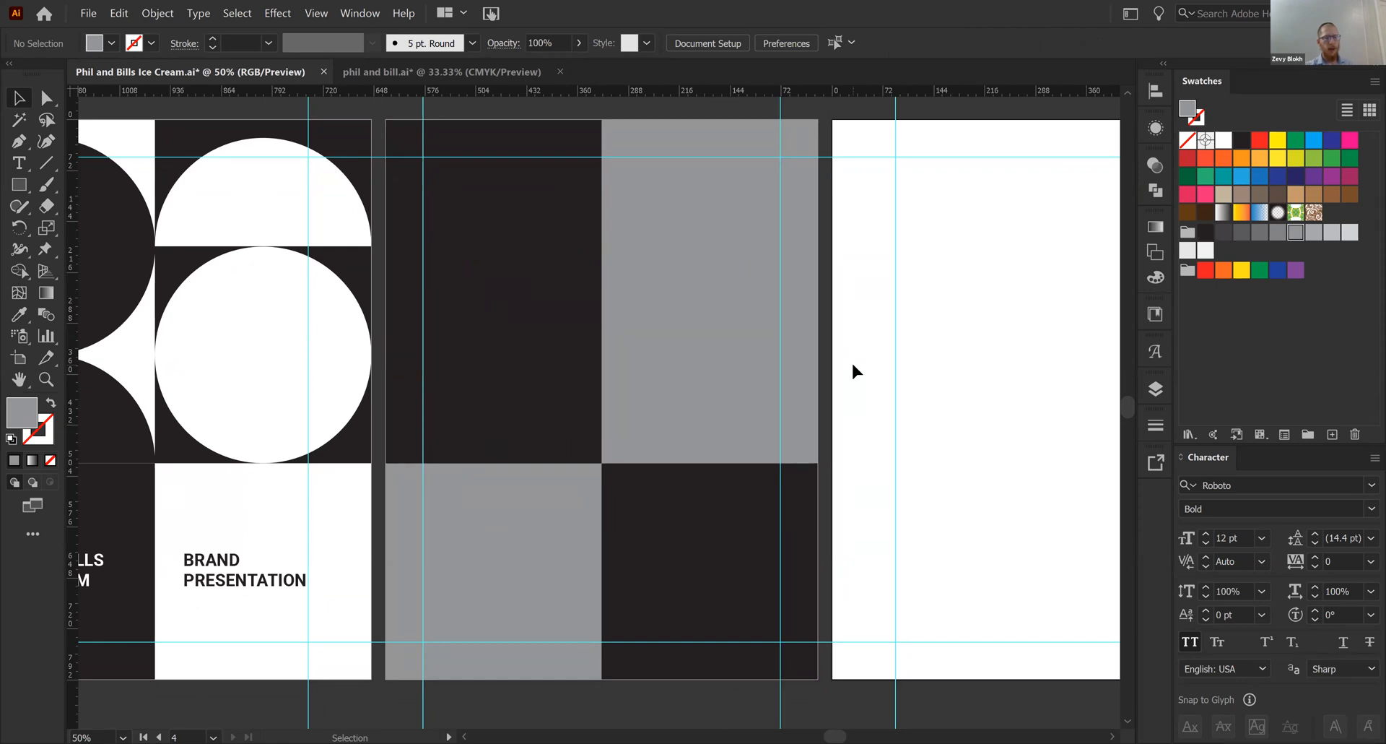
key("m")
left_click_drag(423, 399, 464, 494)
key("v")
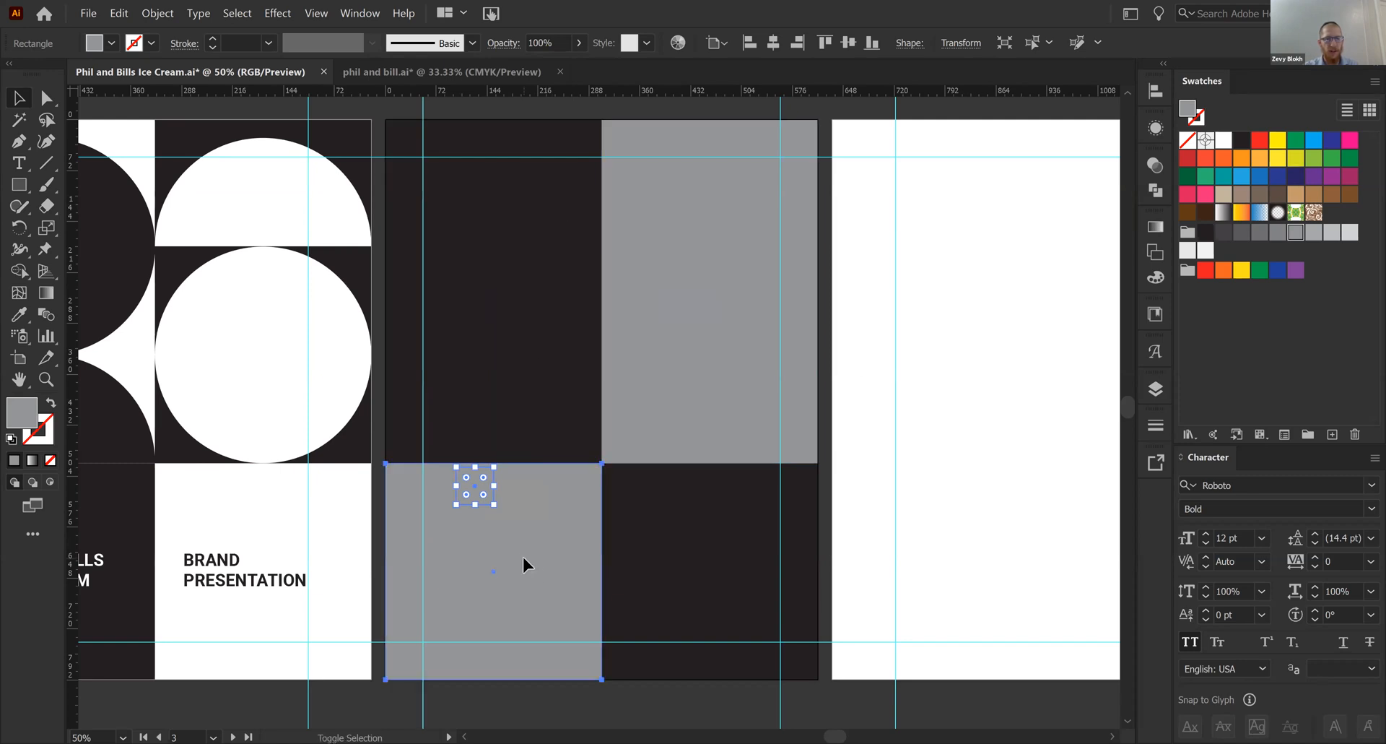
left_click(523, 560, "shift")
left_click(523, 502)
left_click(465, 498)
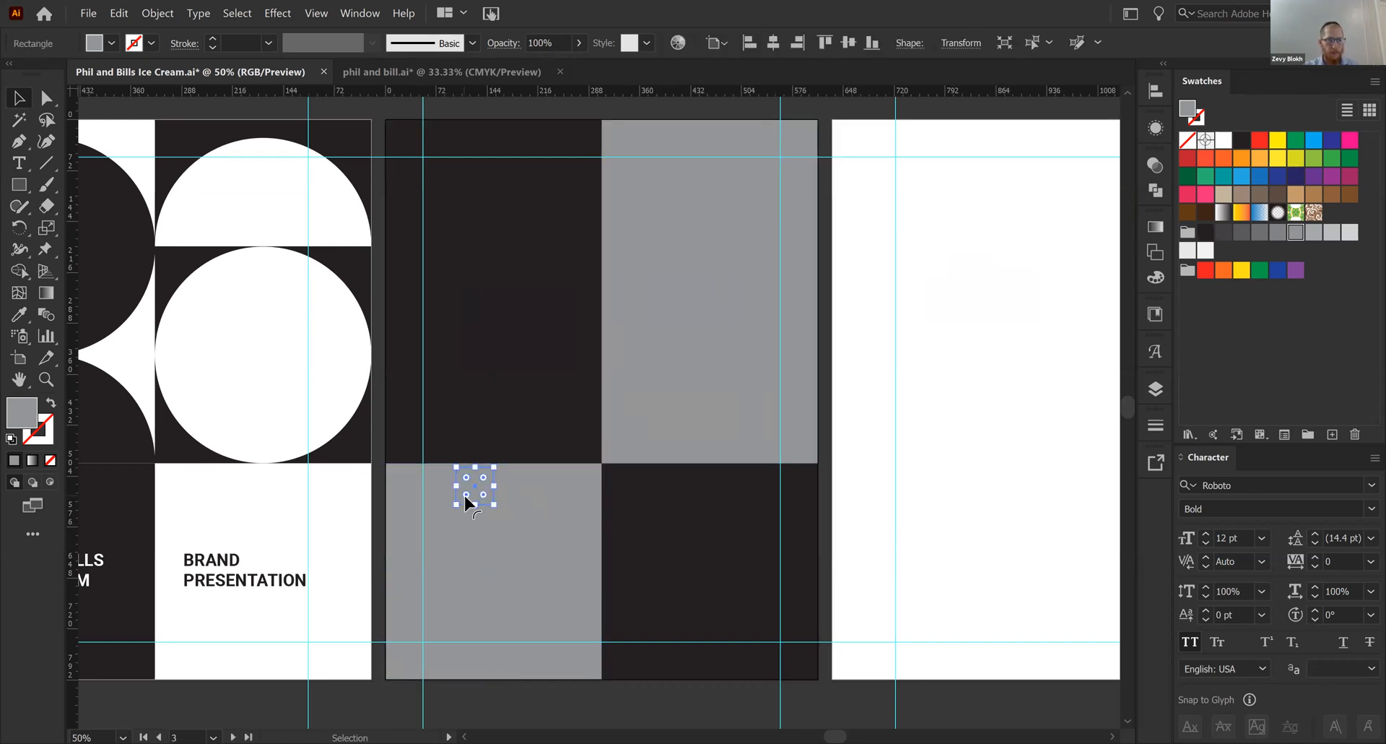
left_click(1206, 193)
left_click(899, 500)
- Move the pink square down to near the middle of the lower-left gray panel
key("ctrl+equal")
left_click_drag(420, 502, 506, 449)
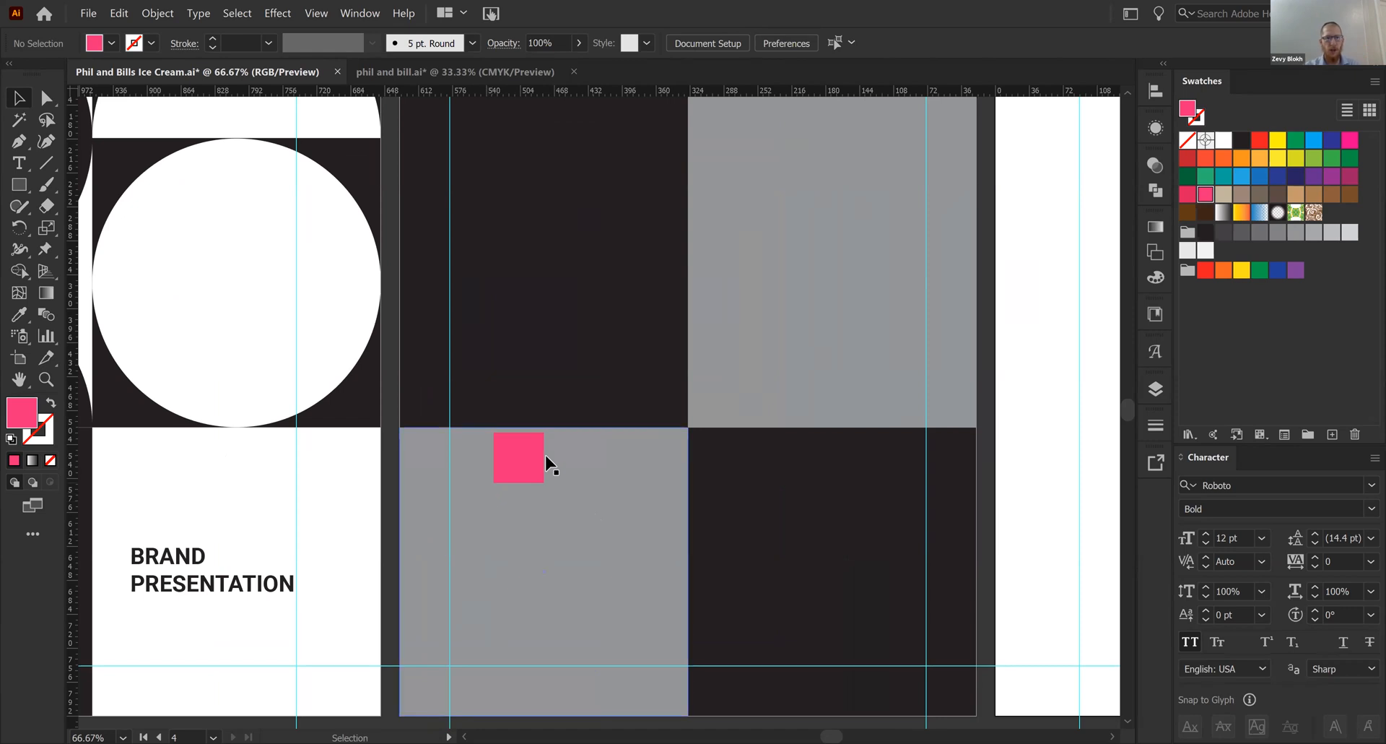
left_click_drag(524, 461, 562, 531)
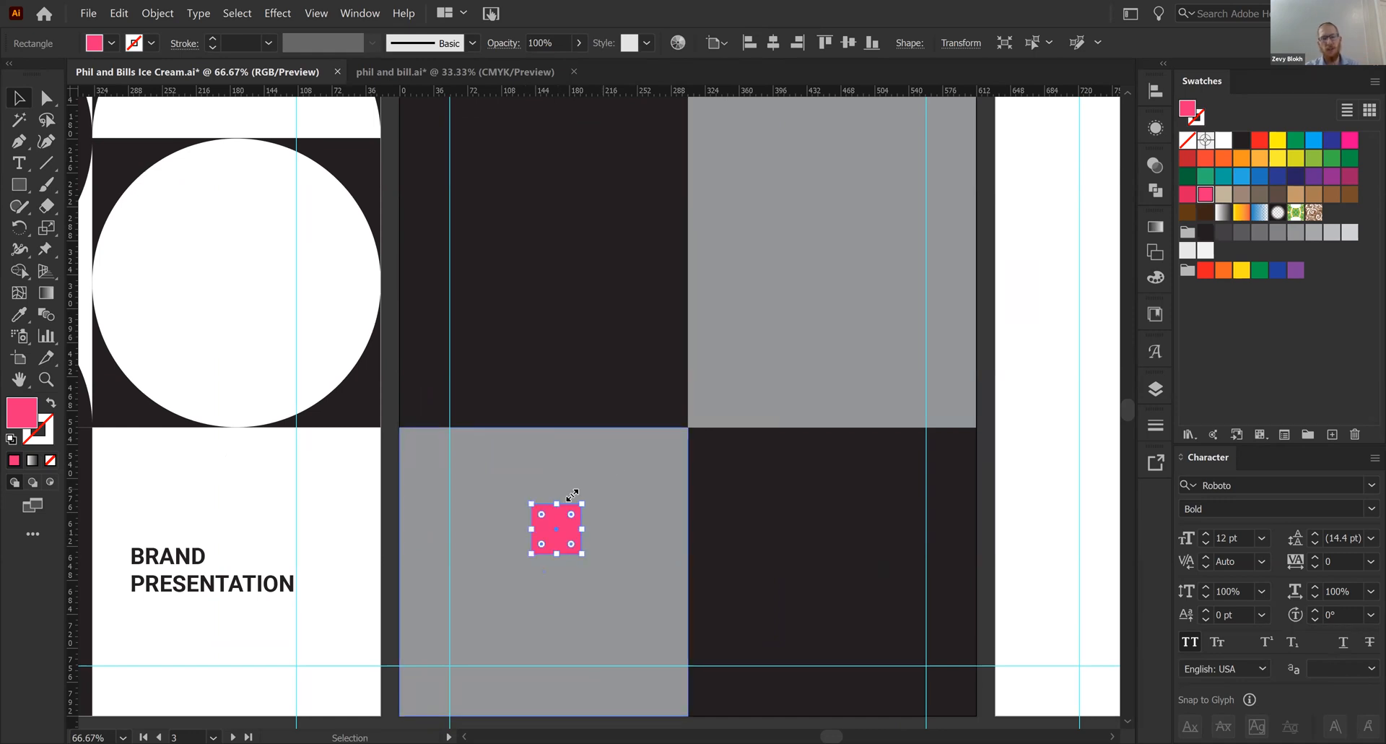
- Try to align the top edges of the pink square and the lower-left gray panel, and undo the alignment
left_click(609, 456)
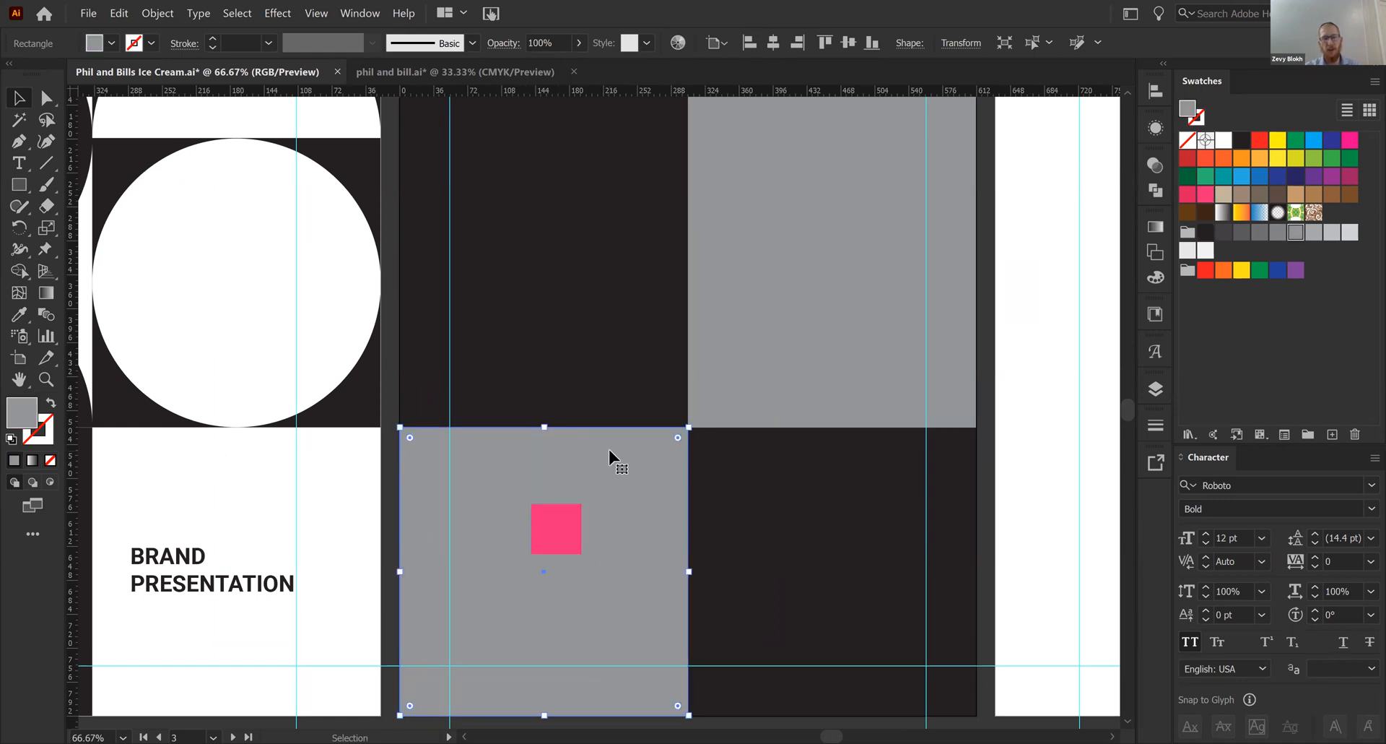
left_click(552, 538)
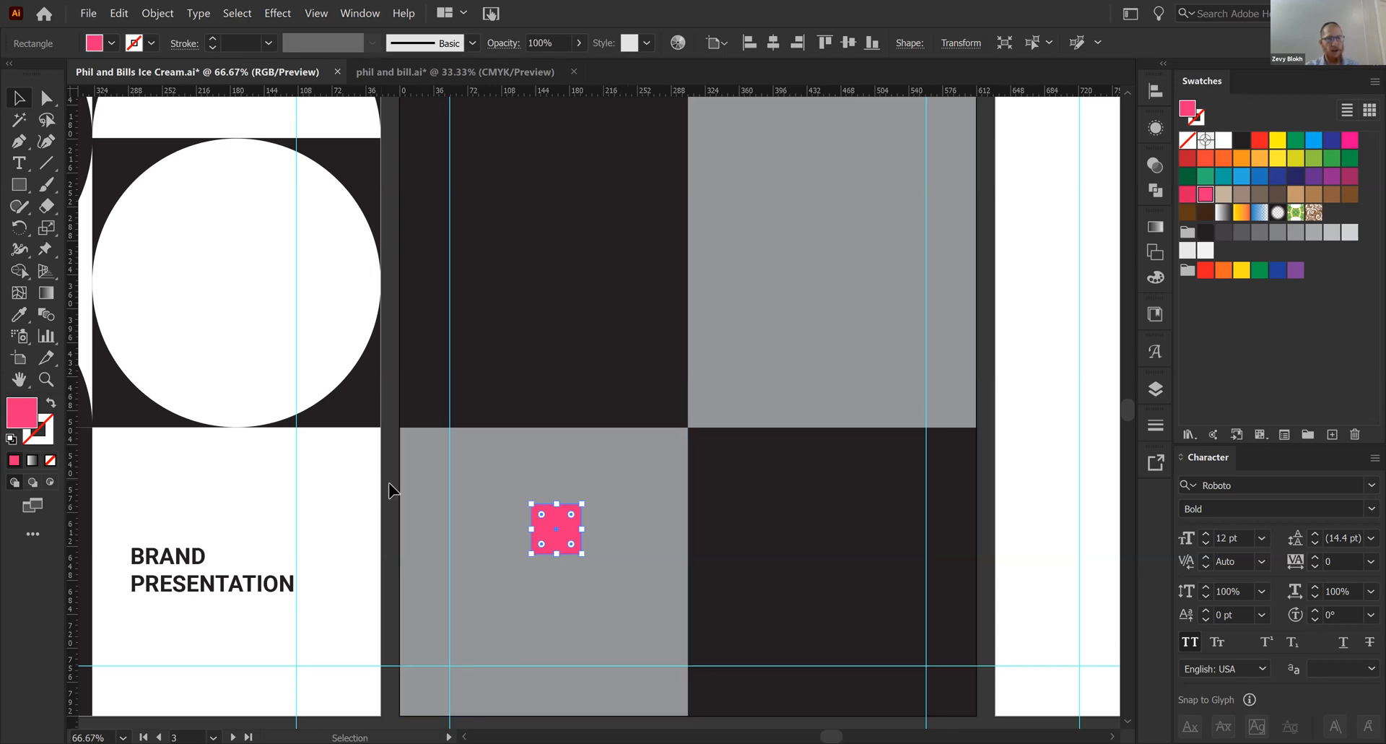
left_click(596, 562)
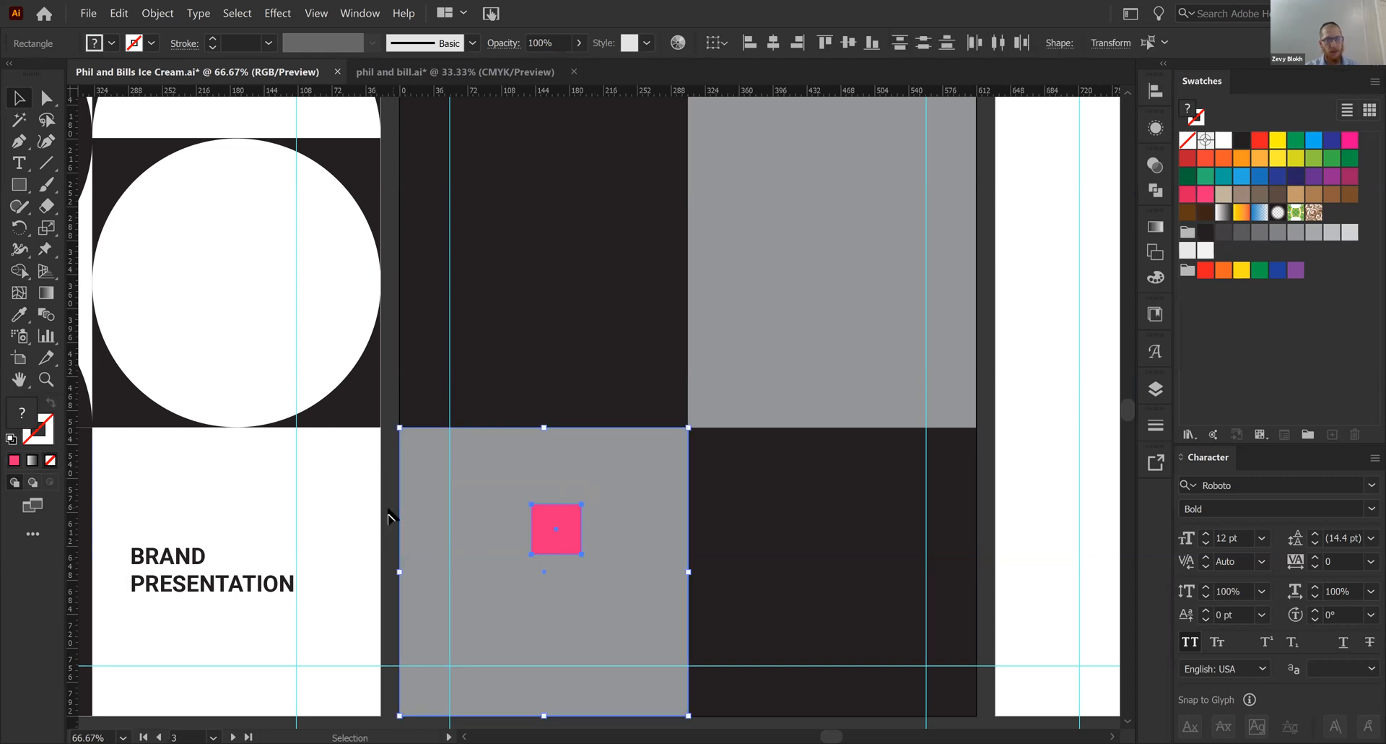
left_click(387, 511)
left_click(555, 540)
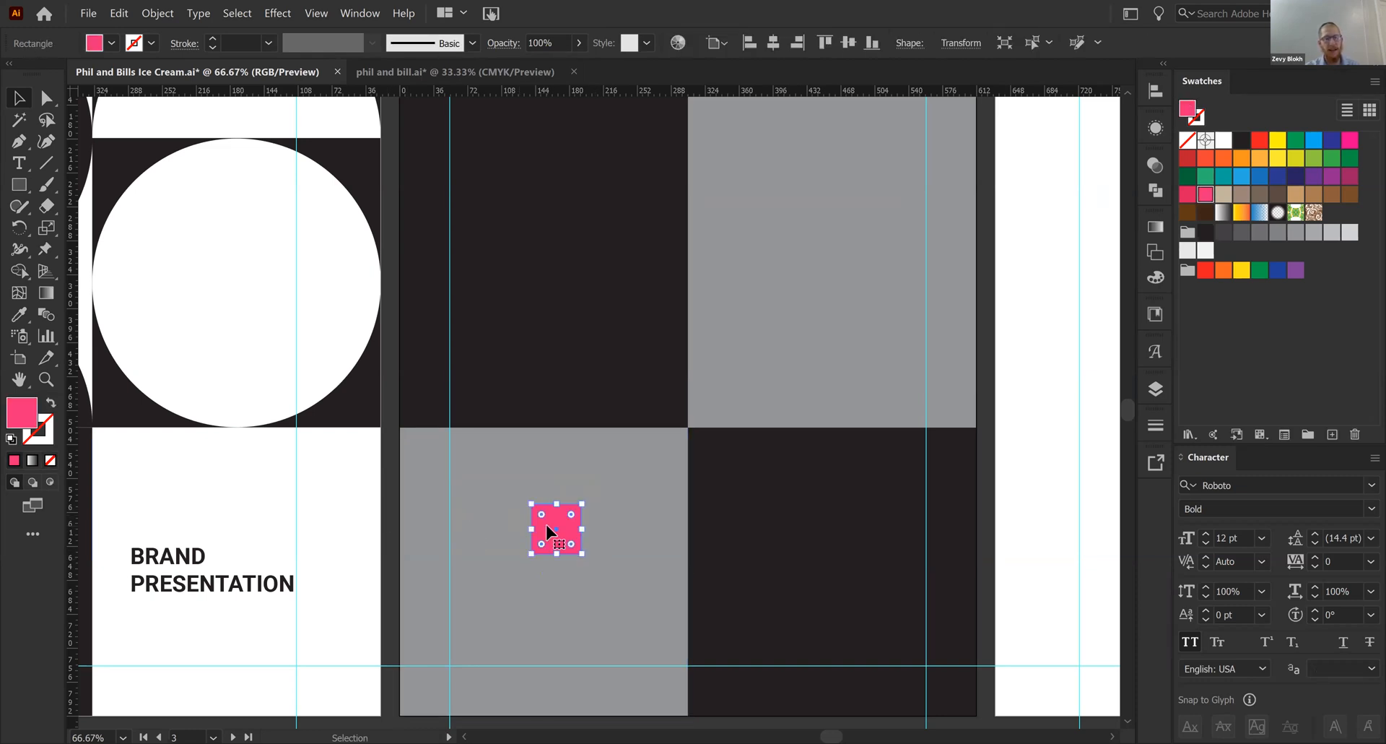
left_click(614, 486, "shift")
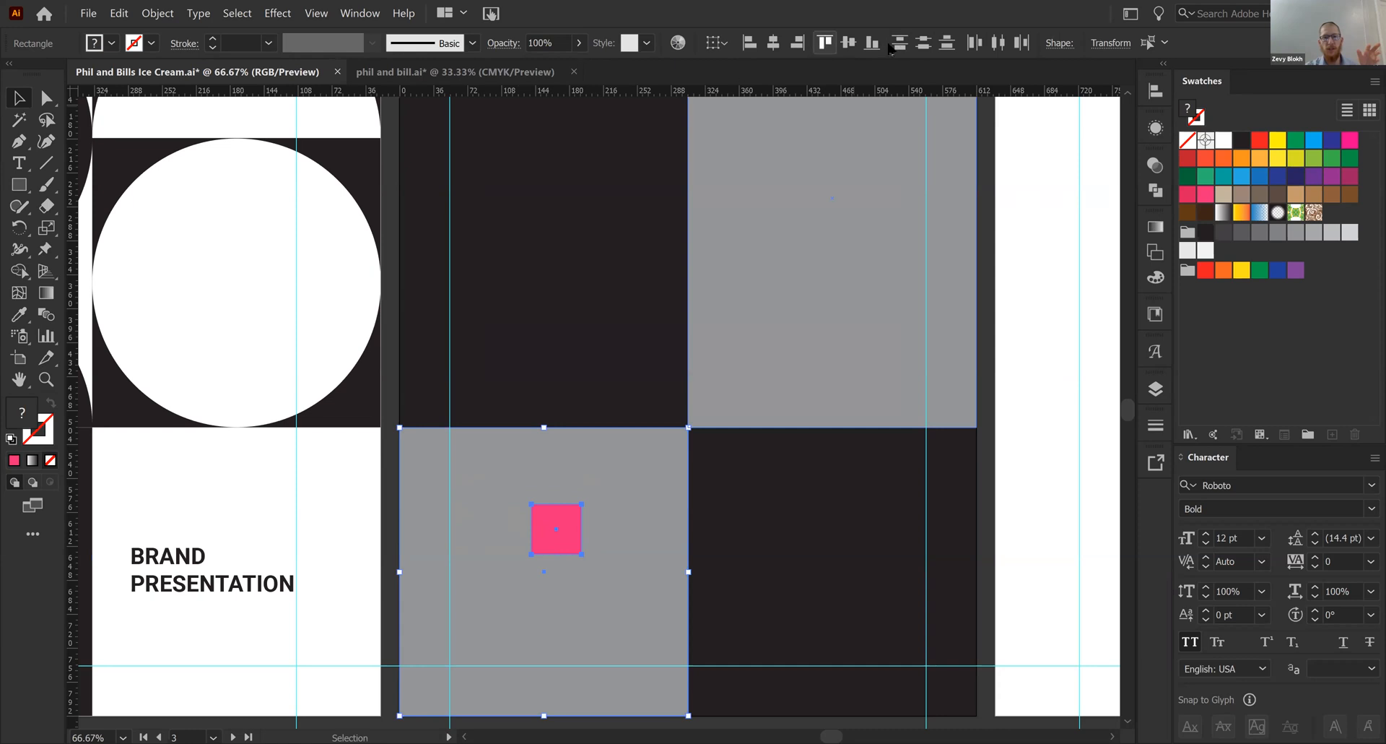
left_click(1155, 92)
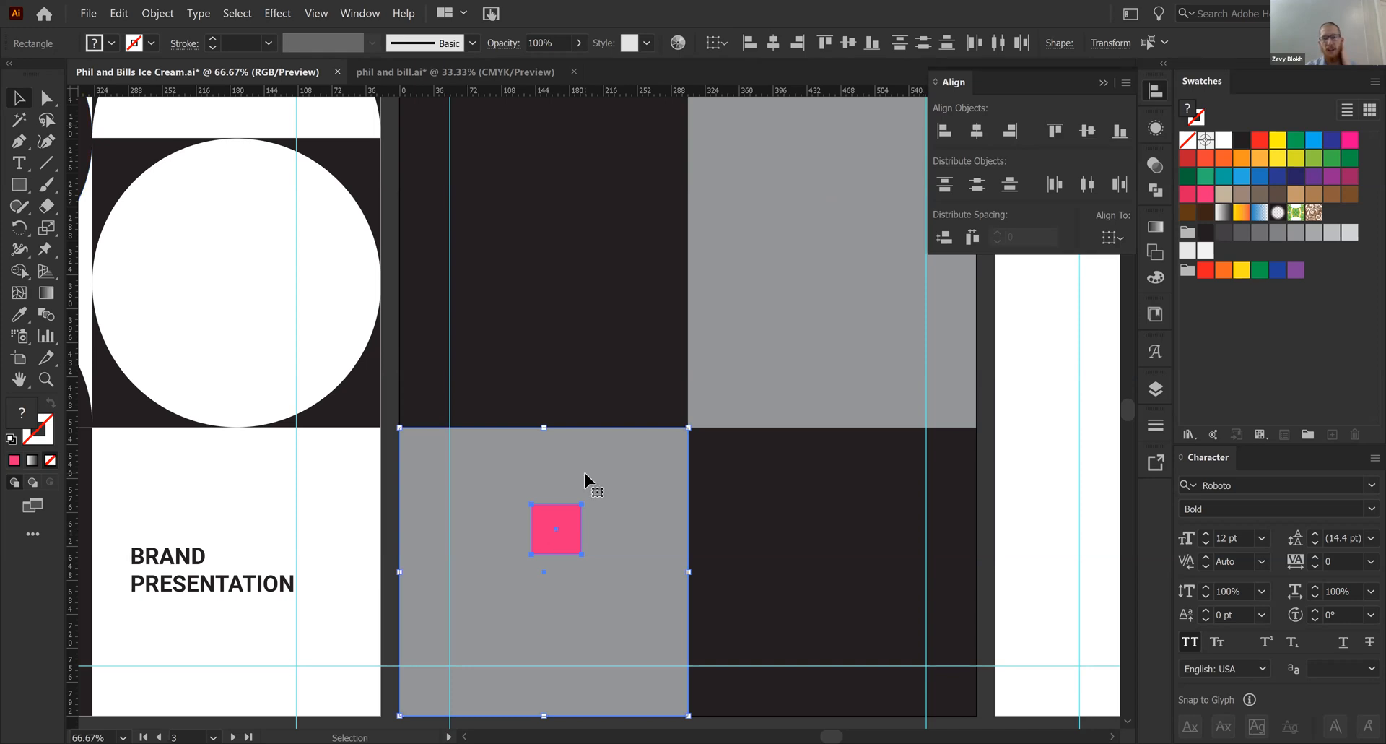
left_click(1054, 130)
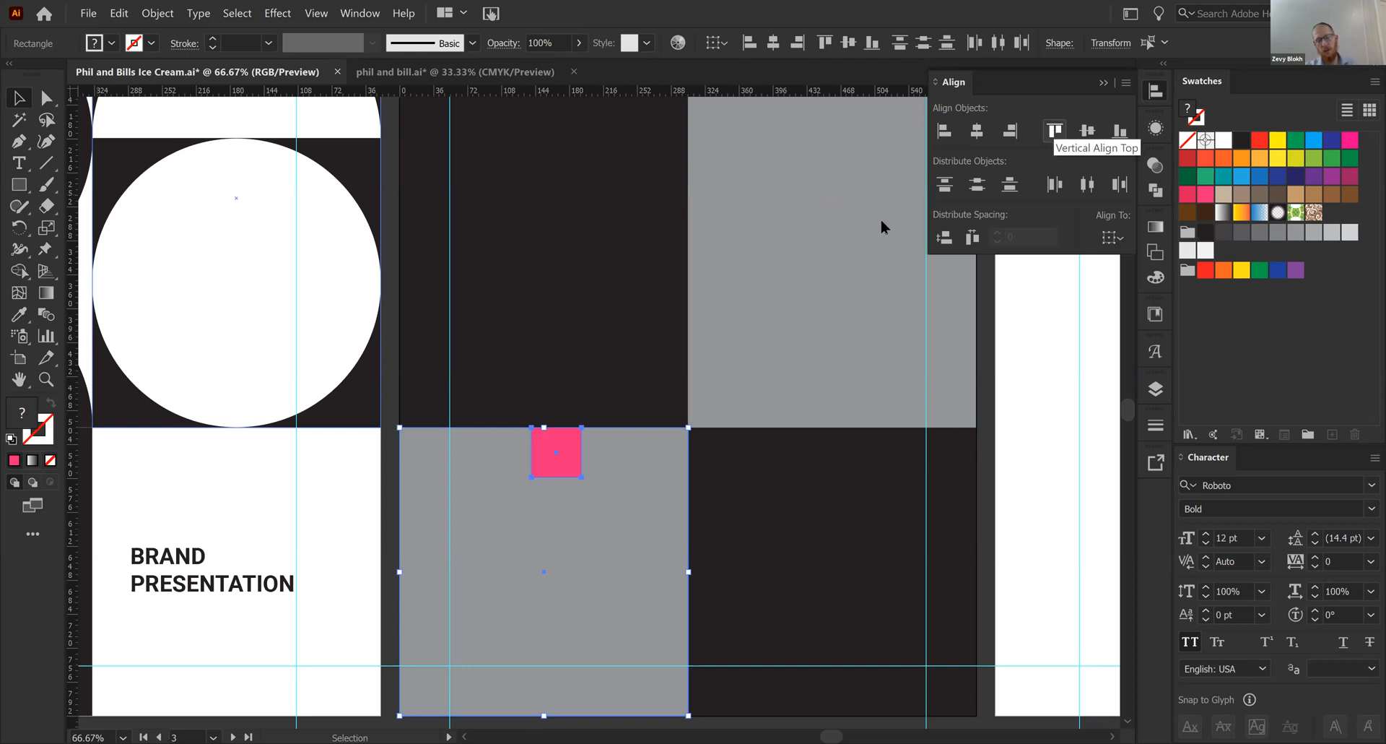
key("ctrl+z")
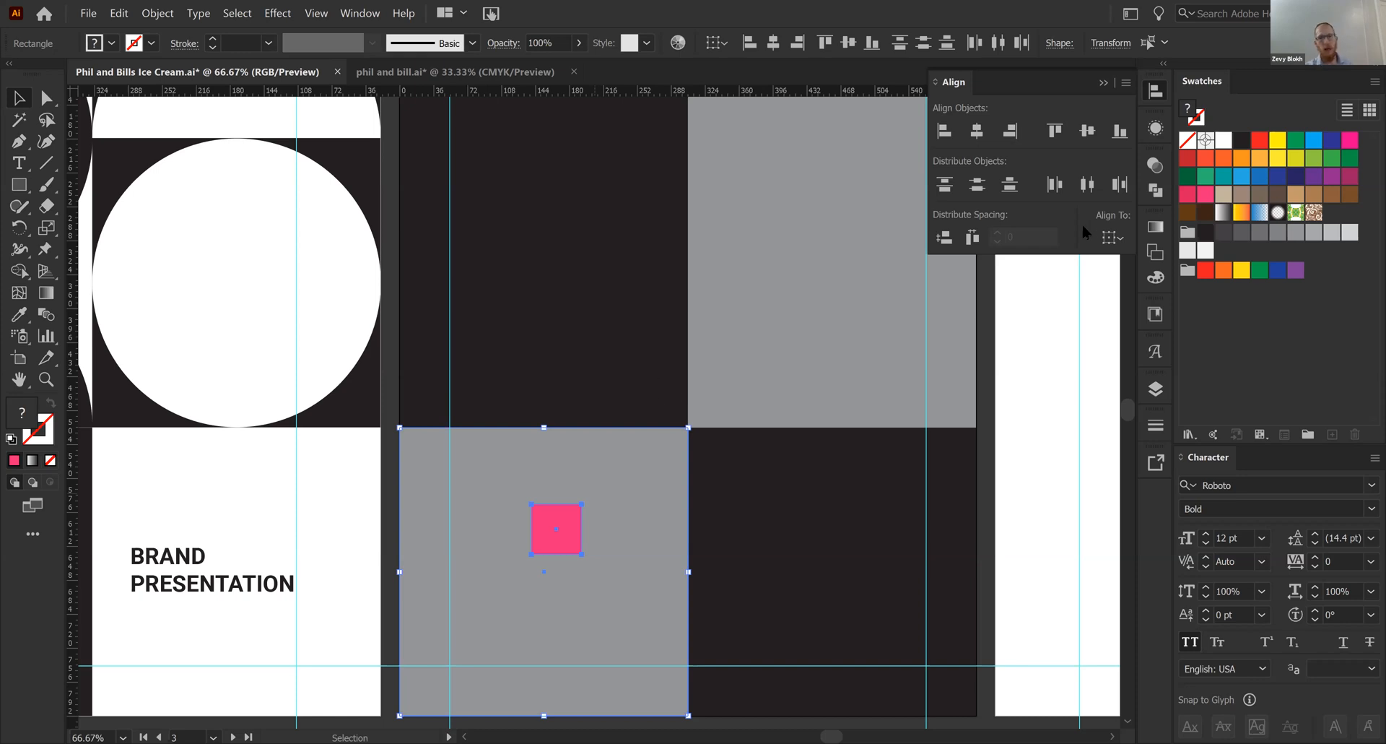
left_click(1112, 238)
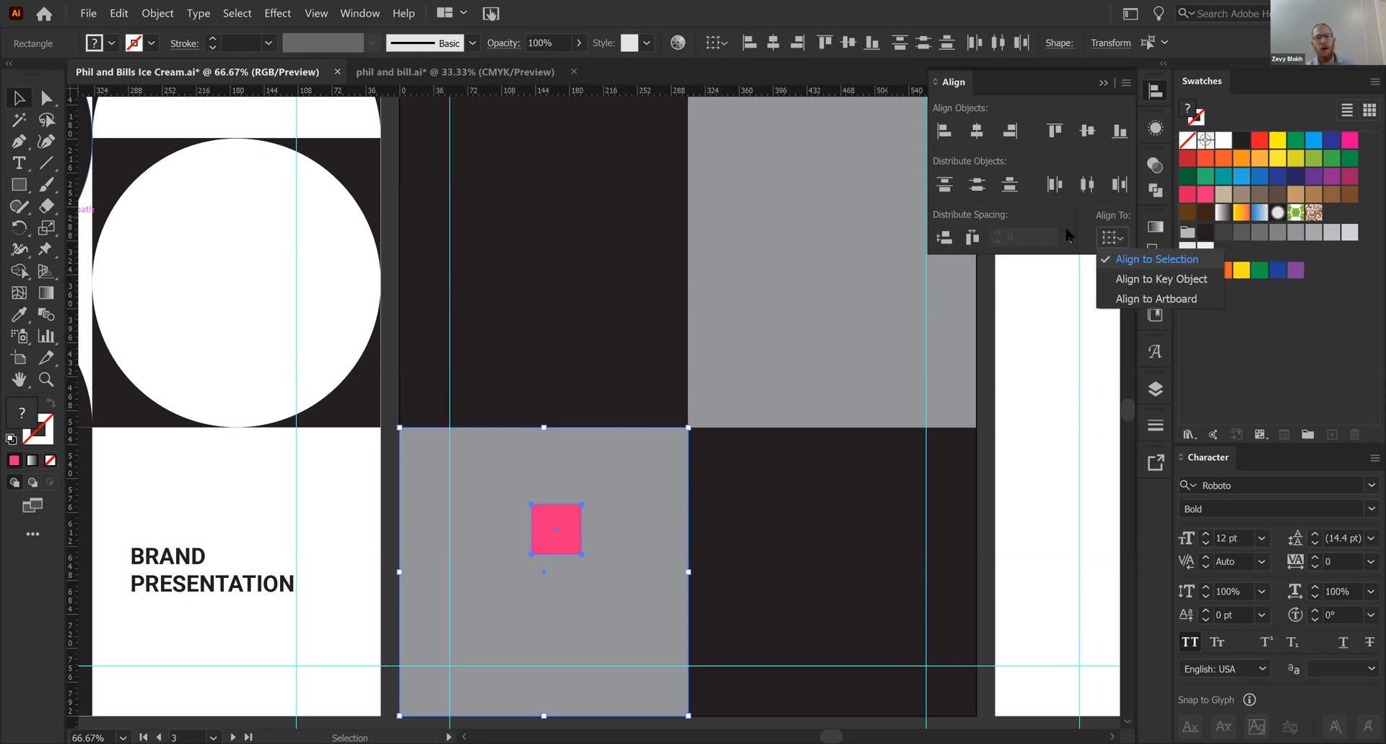
left_click(1068, 236)
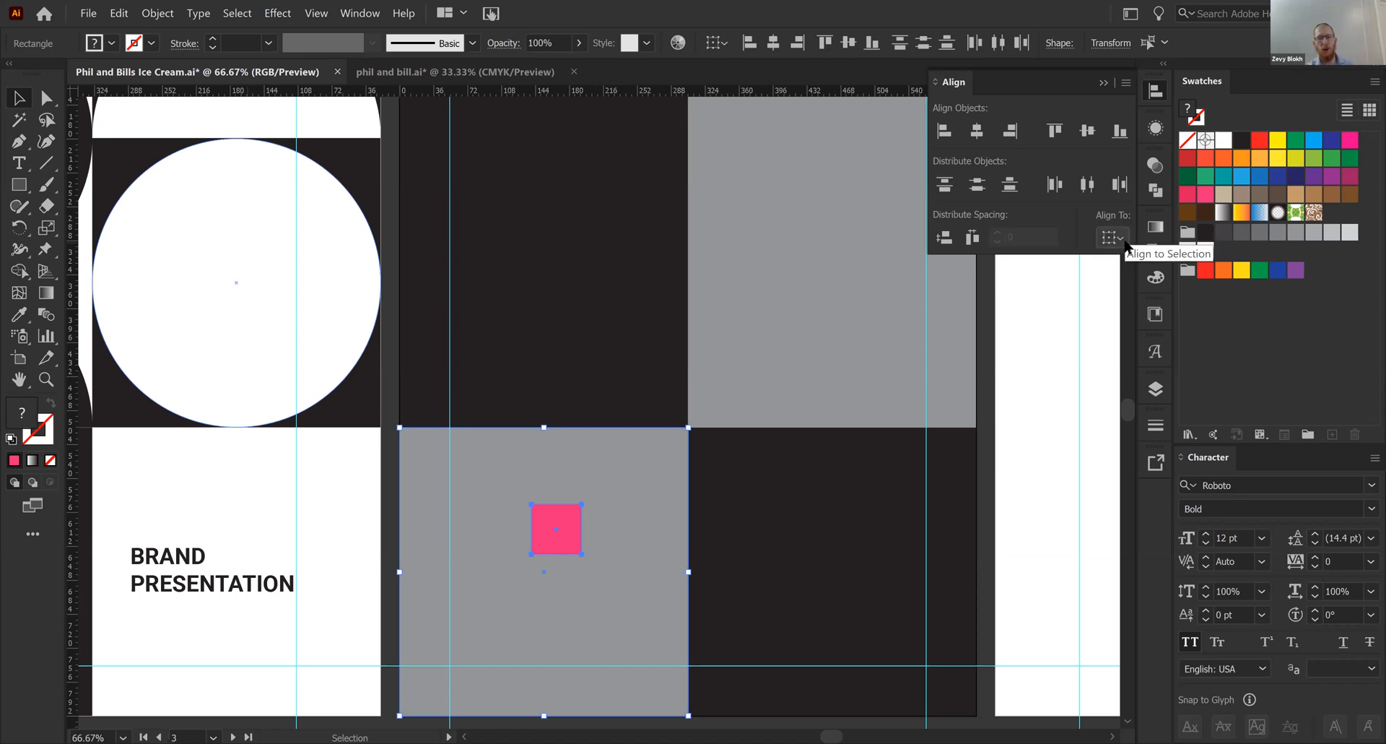
left_click(1124, 241)
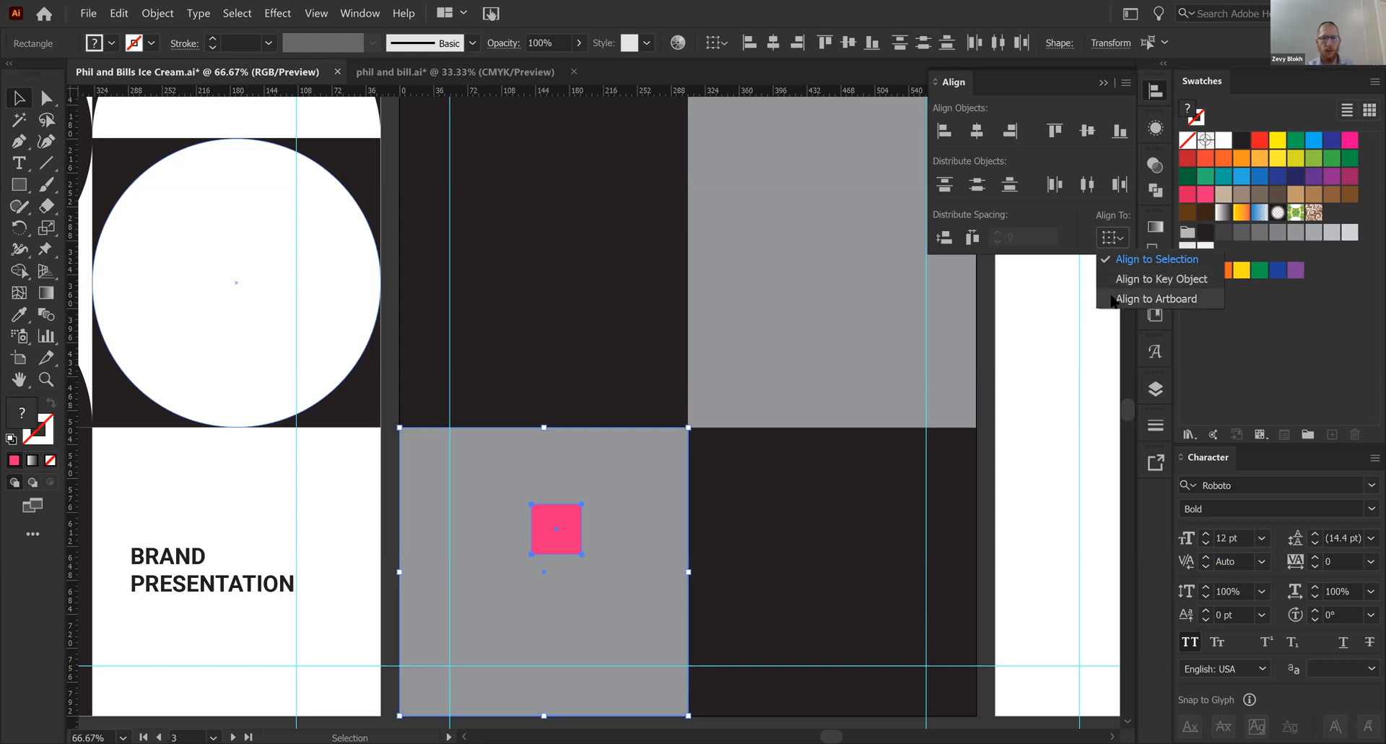
left_click(575, 485)
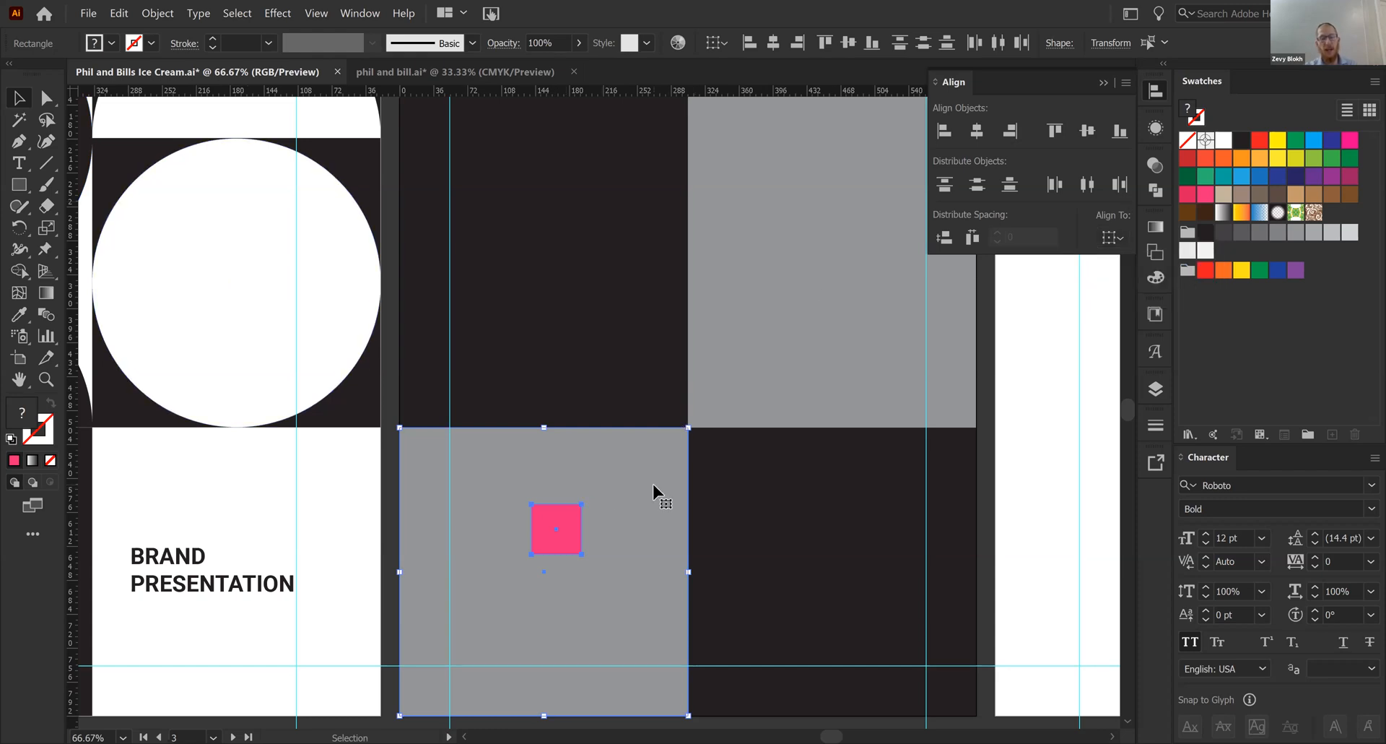
left_click(1063, 536)
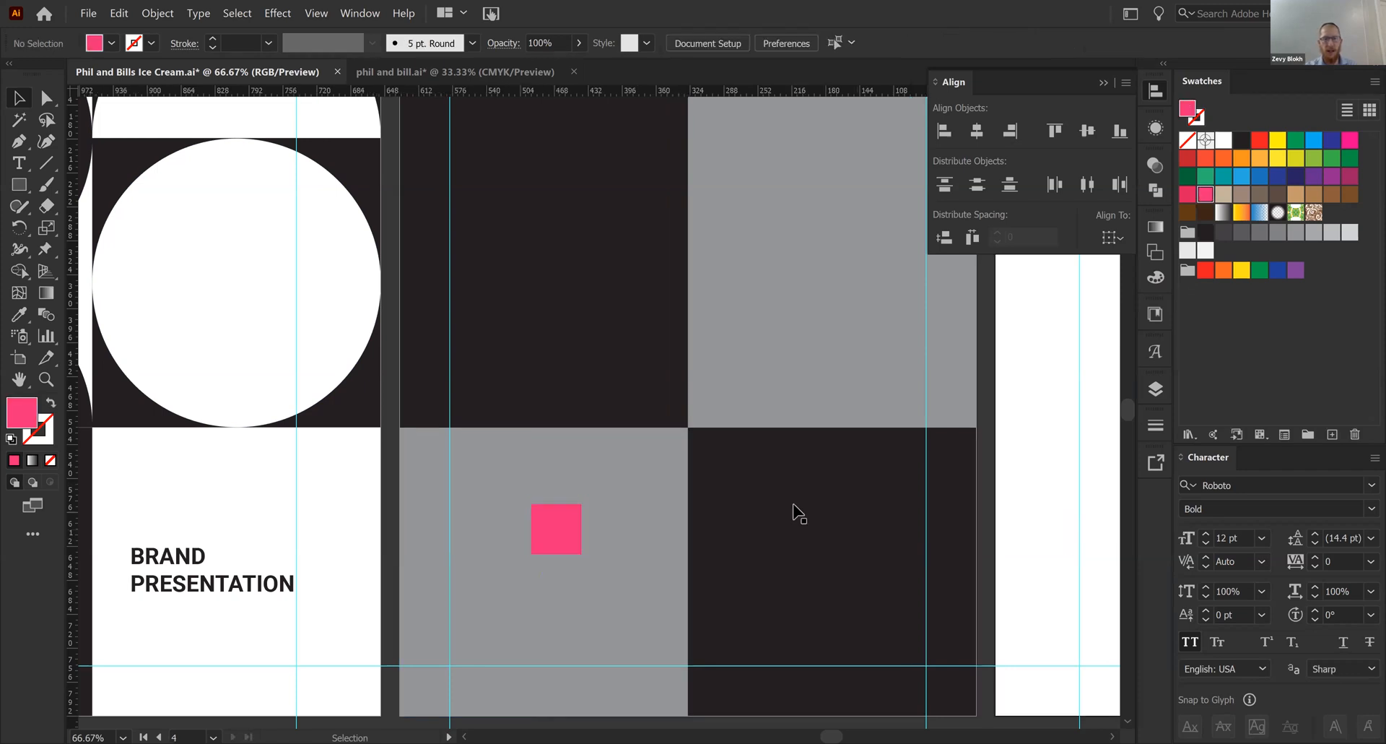
- Fill the pink square white and align its top edge to the lower-left gray panel, using the panel as key object
left_click(553, 534)
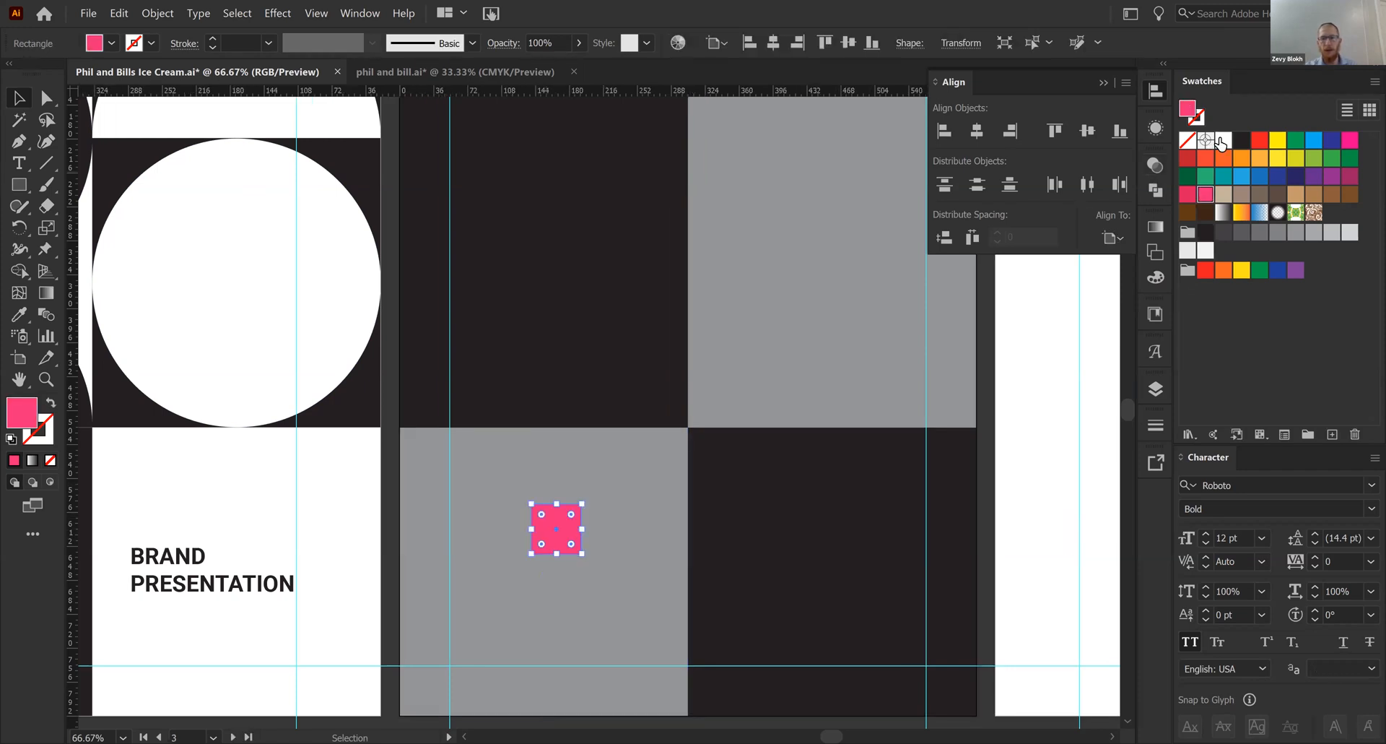
left_click(1222, 141)
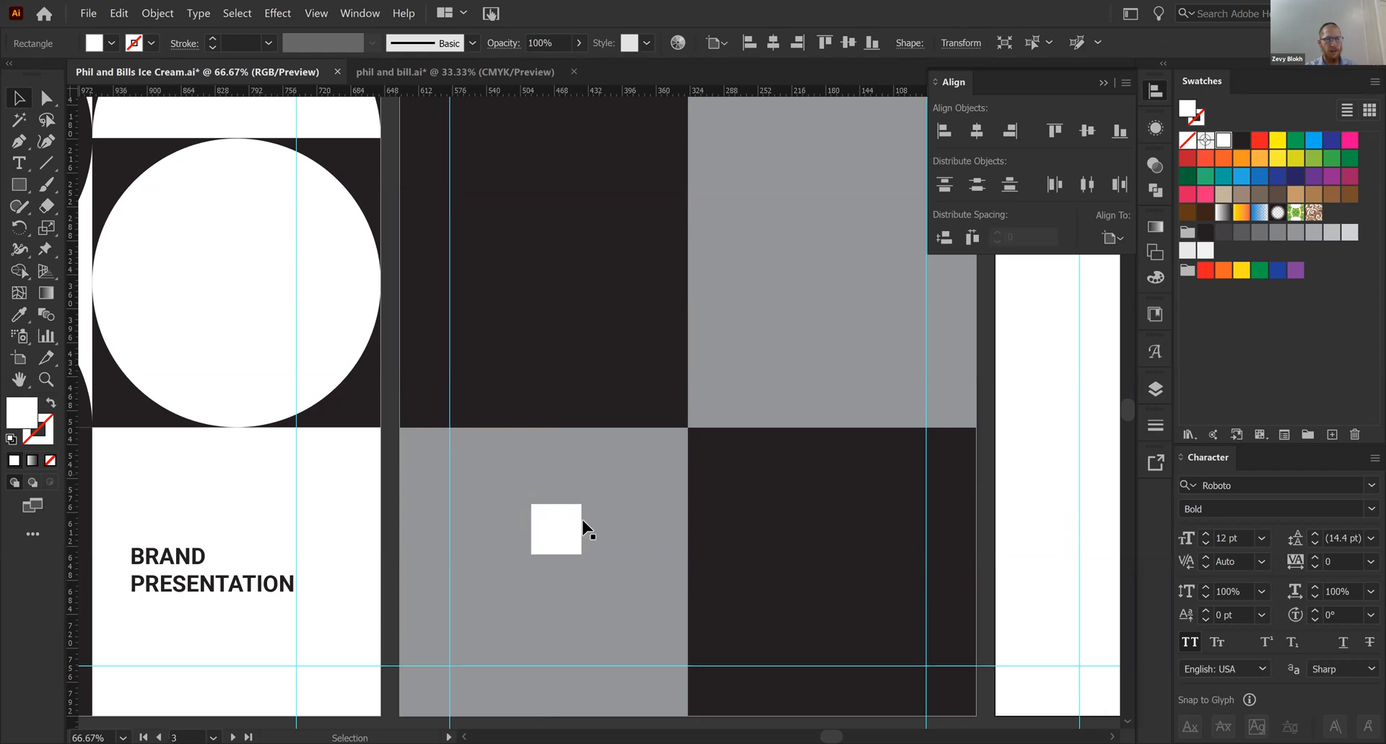
left_click(622, 516, "shift")
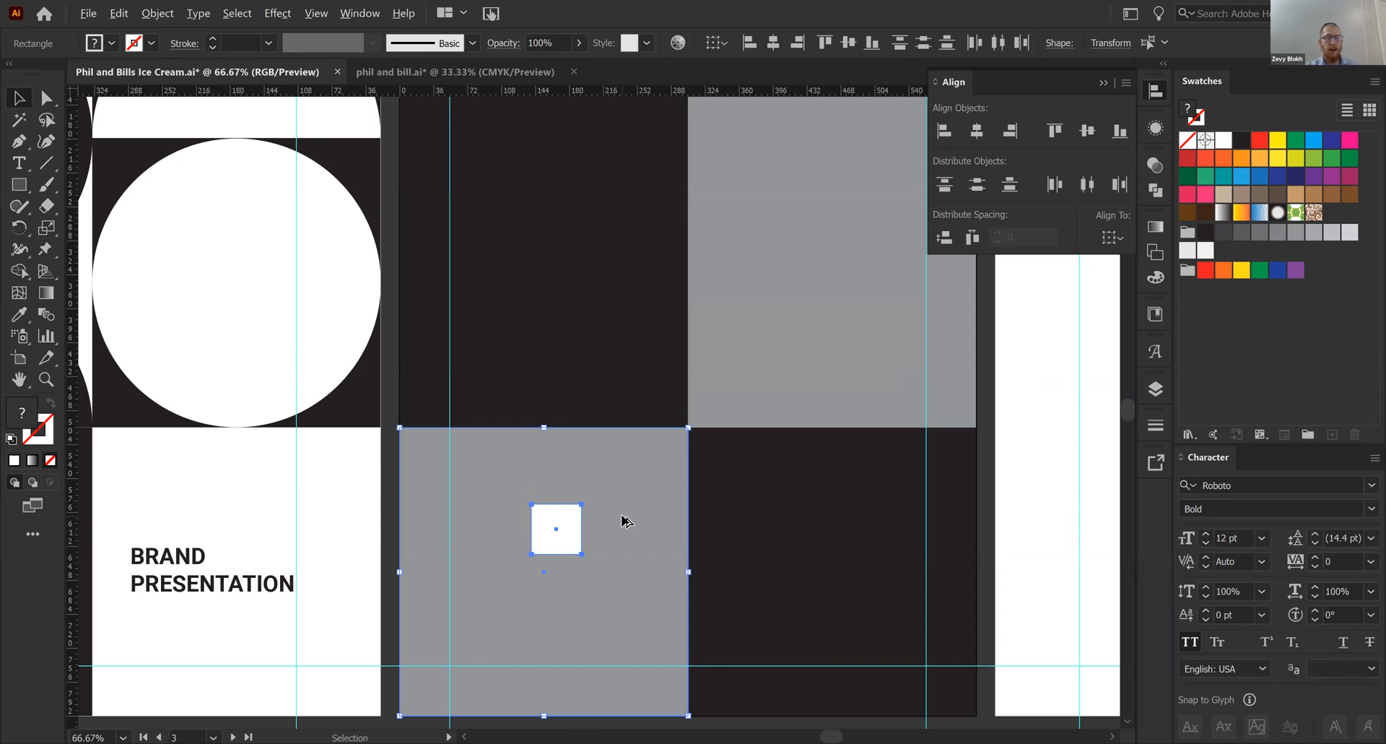
left_click(621, 521)
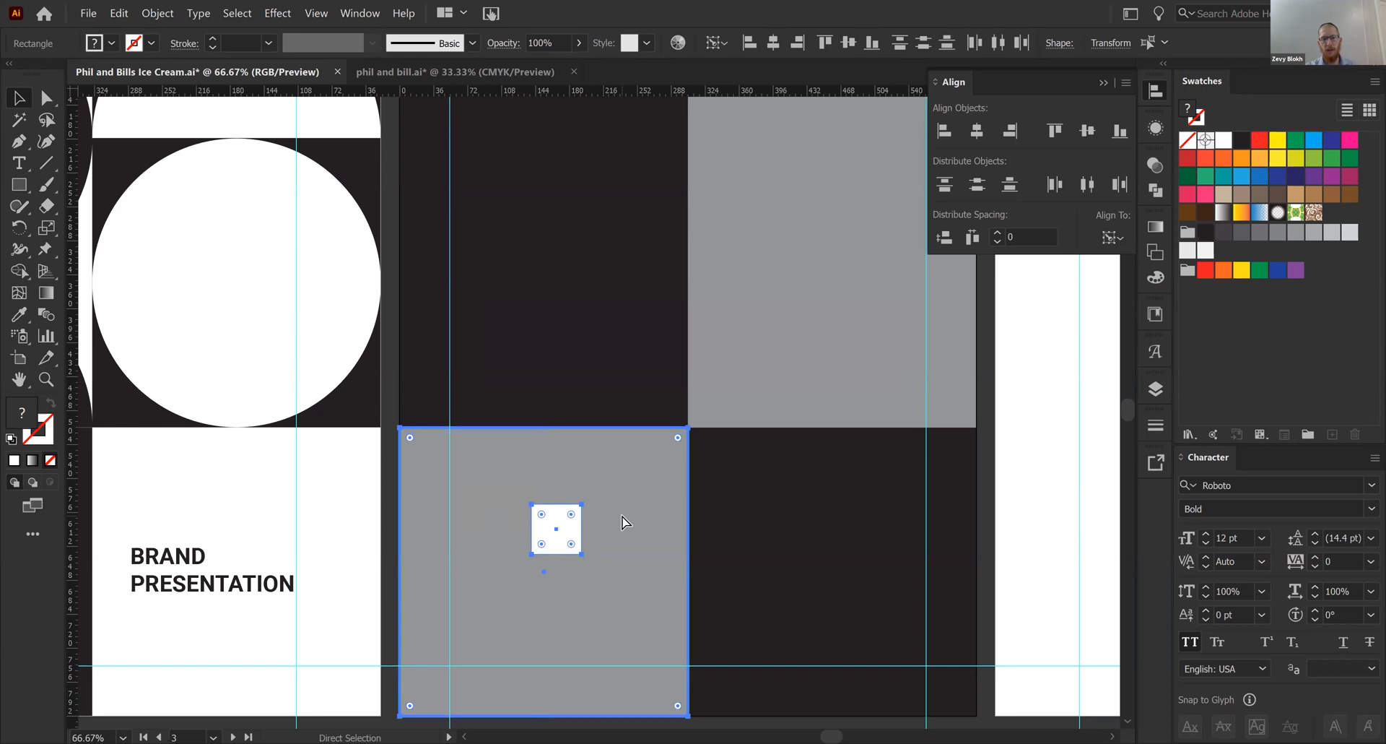
key("ctrl+equal")
key("ctrl+equal")
left_click_drag(720, 528, 657, 728)
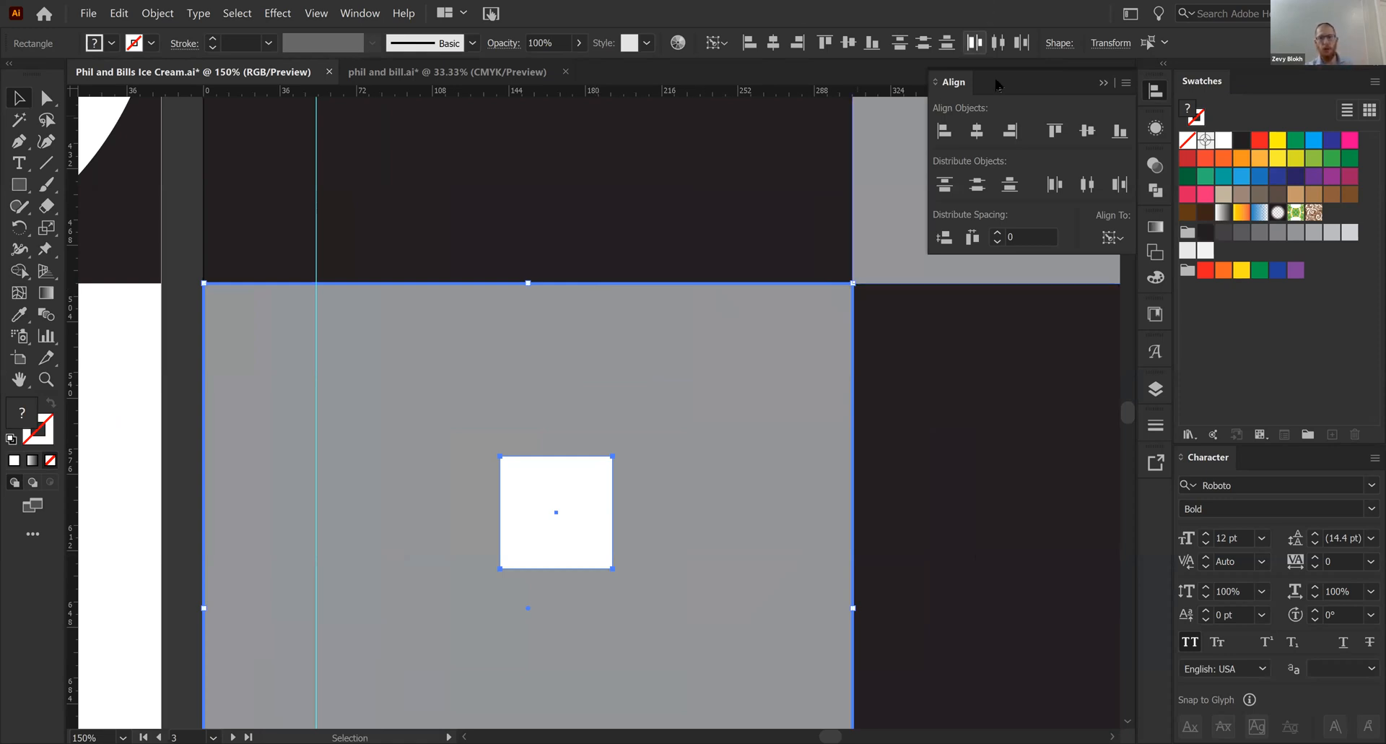
left_click(1054, 131)
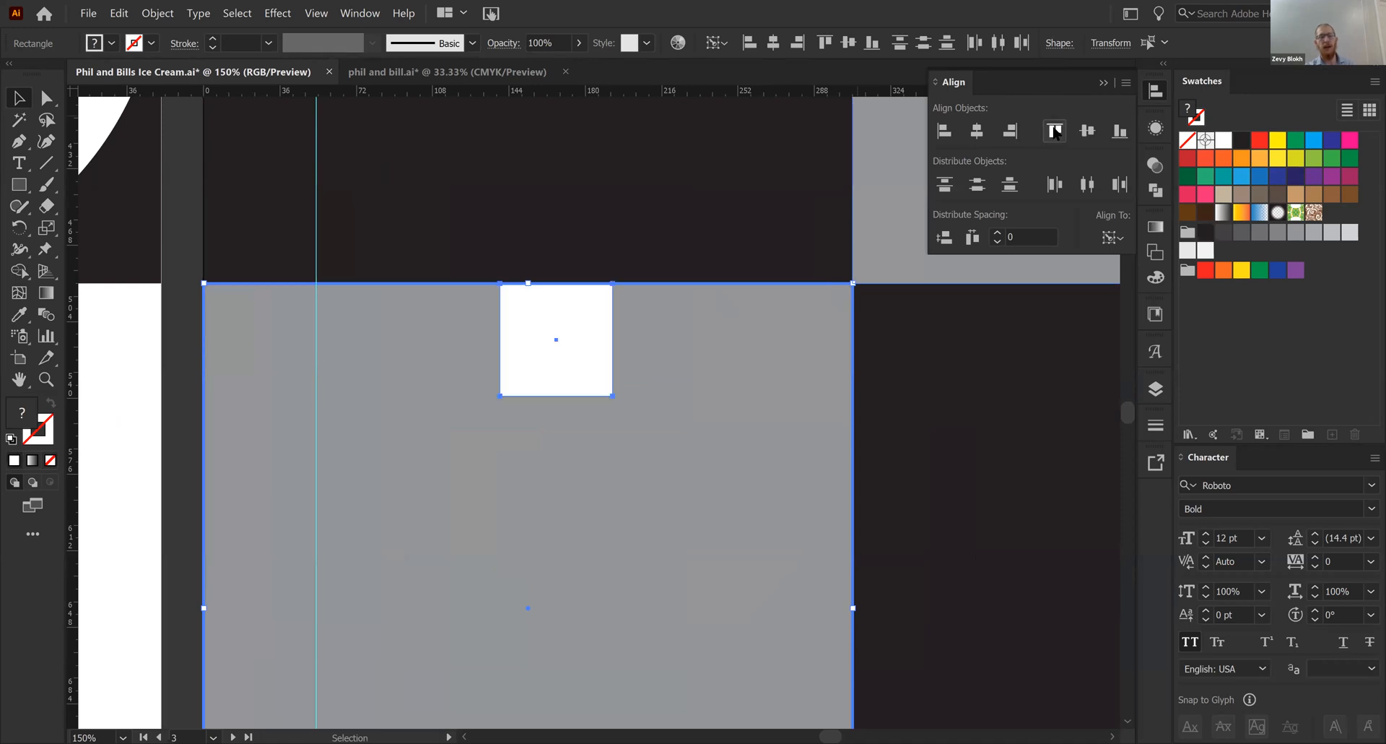
left_click(191, 419)
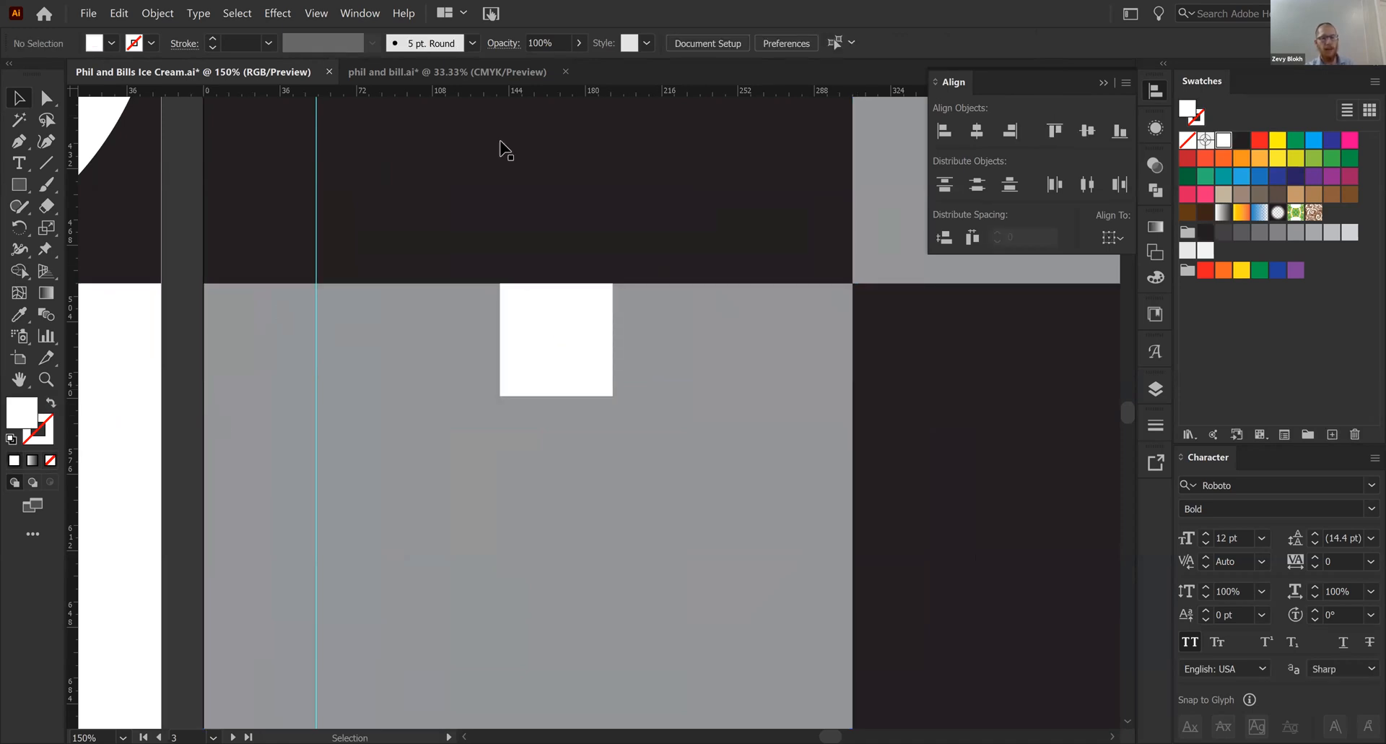
- Place a horizontal guide along the white square's lower edge and delete the square
left_click_drag(566, 92, 542, 394)
key("ctrl+minus")
key("ctrl+minus")
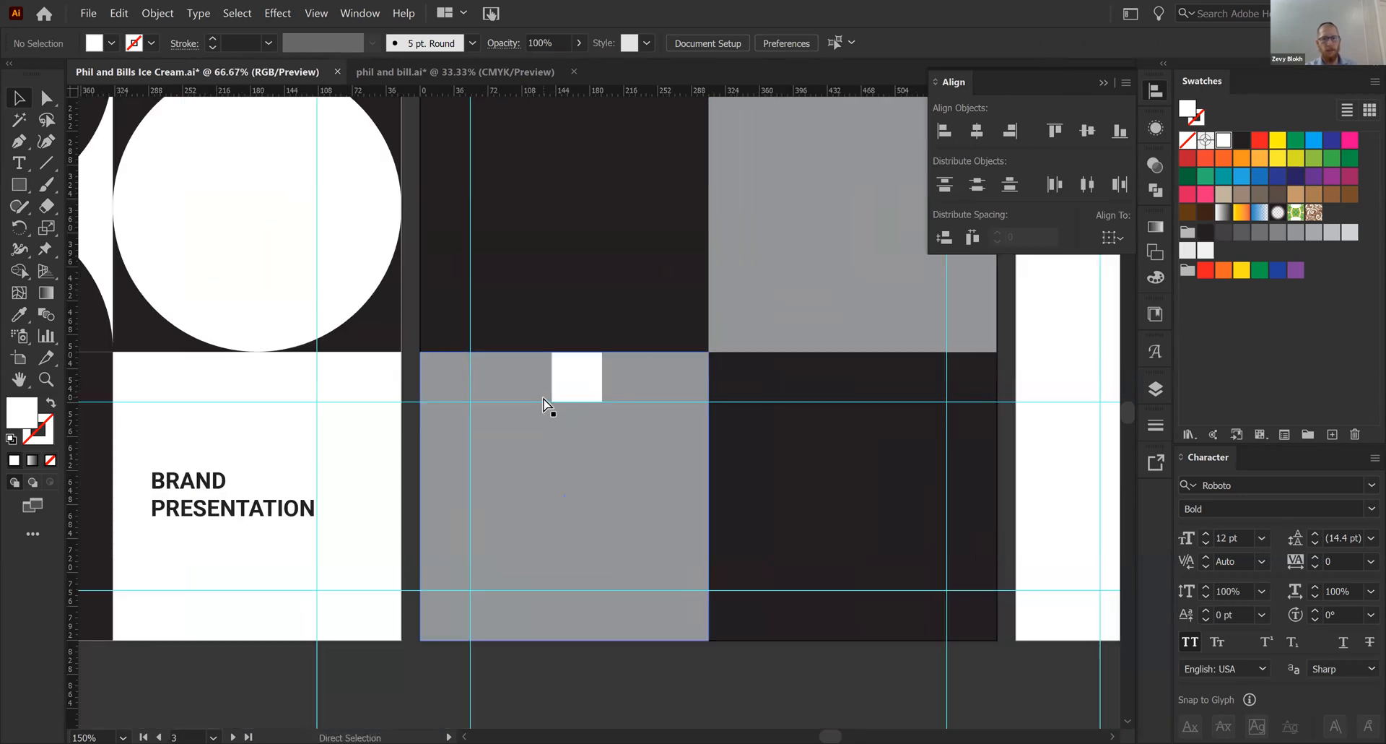
scroll(606, 505, "up", 5)
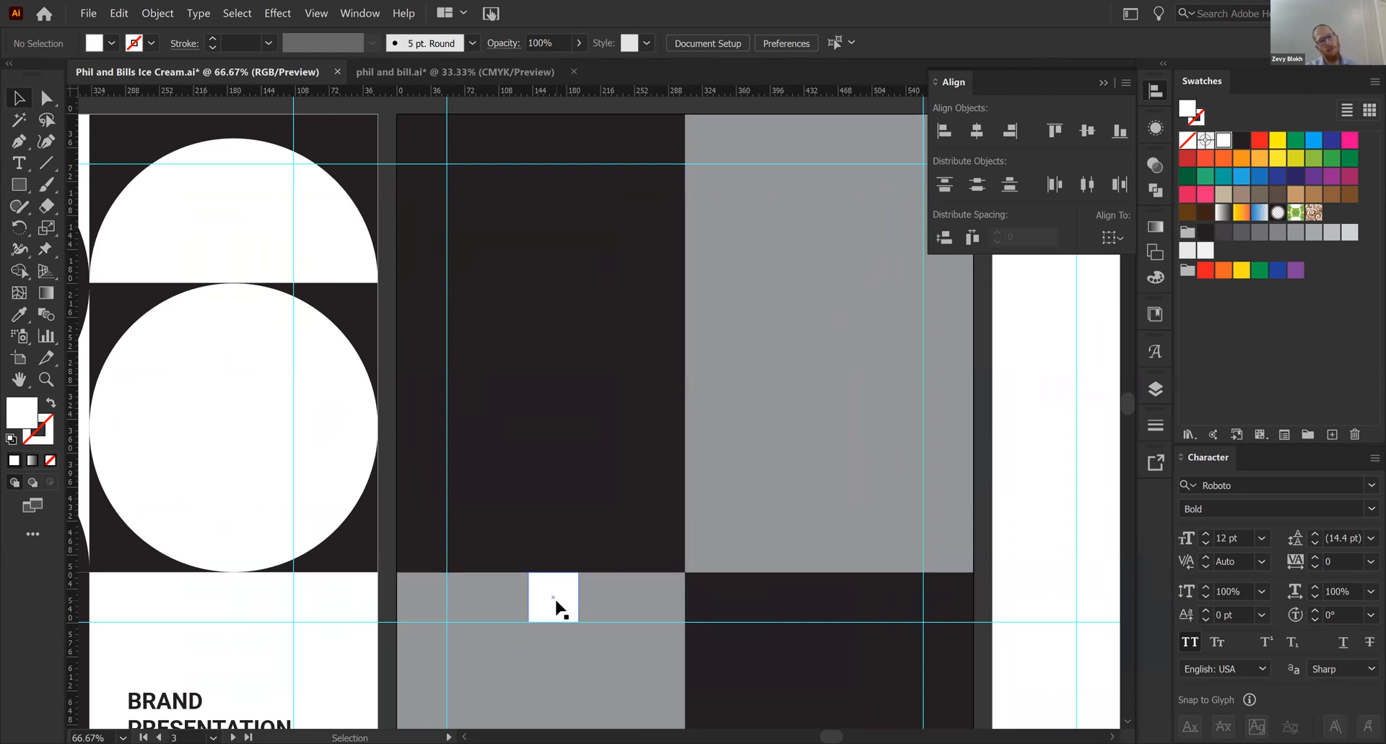
left_click(555, 599)
key("Delete")
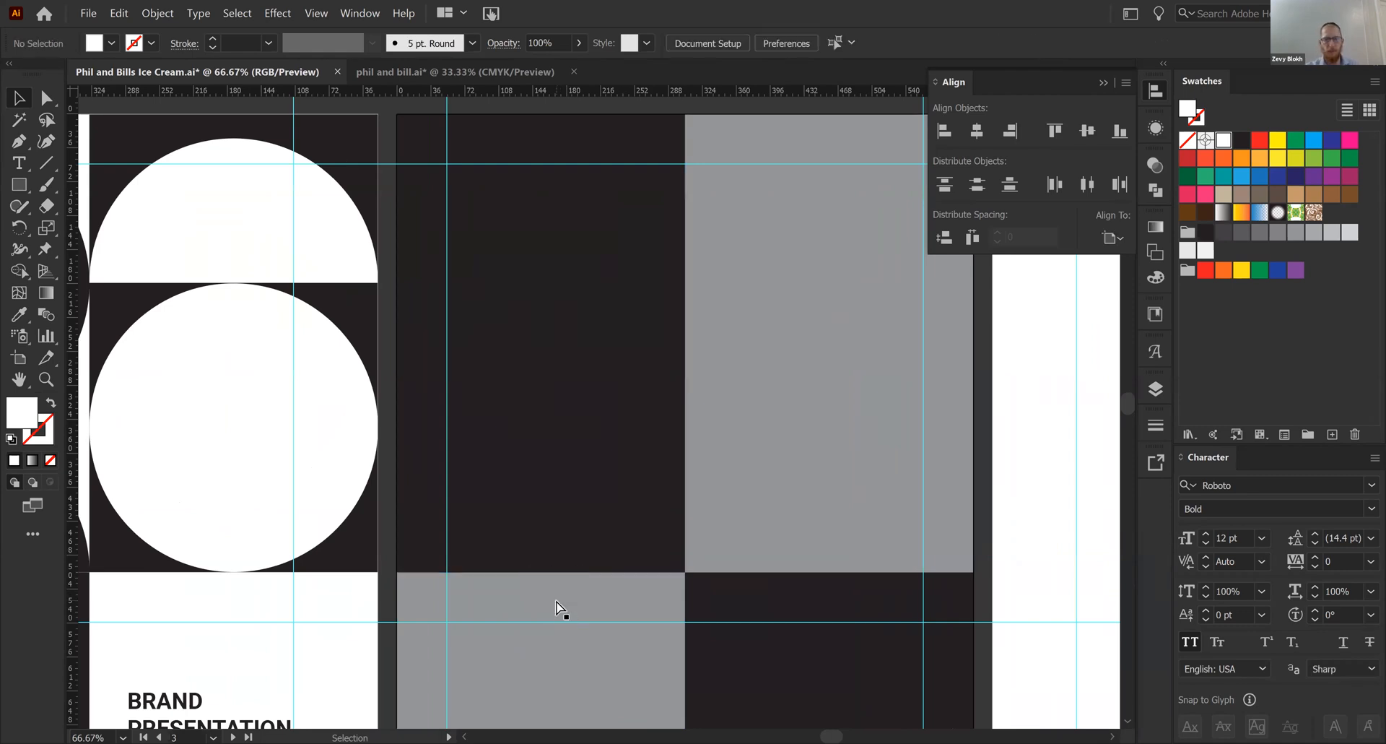
- Fill artboard 3's upper-right and lower-left gray panels with the lightest gray and collapse the alignment options
left_click_drag(552, 375, 492, 300)
left_click(801, 363)
left_click(1207, 250)
left_click(1207, 245)
left_click(505, 592)
left_click(1206, 253)
left_click(1033, 471)
left_click_drag(823, 442, 824, 543)
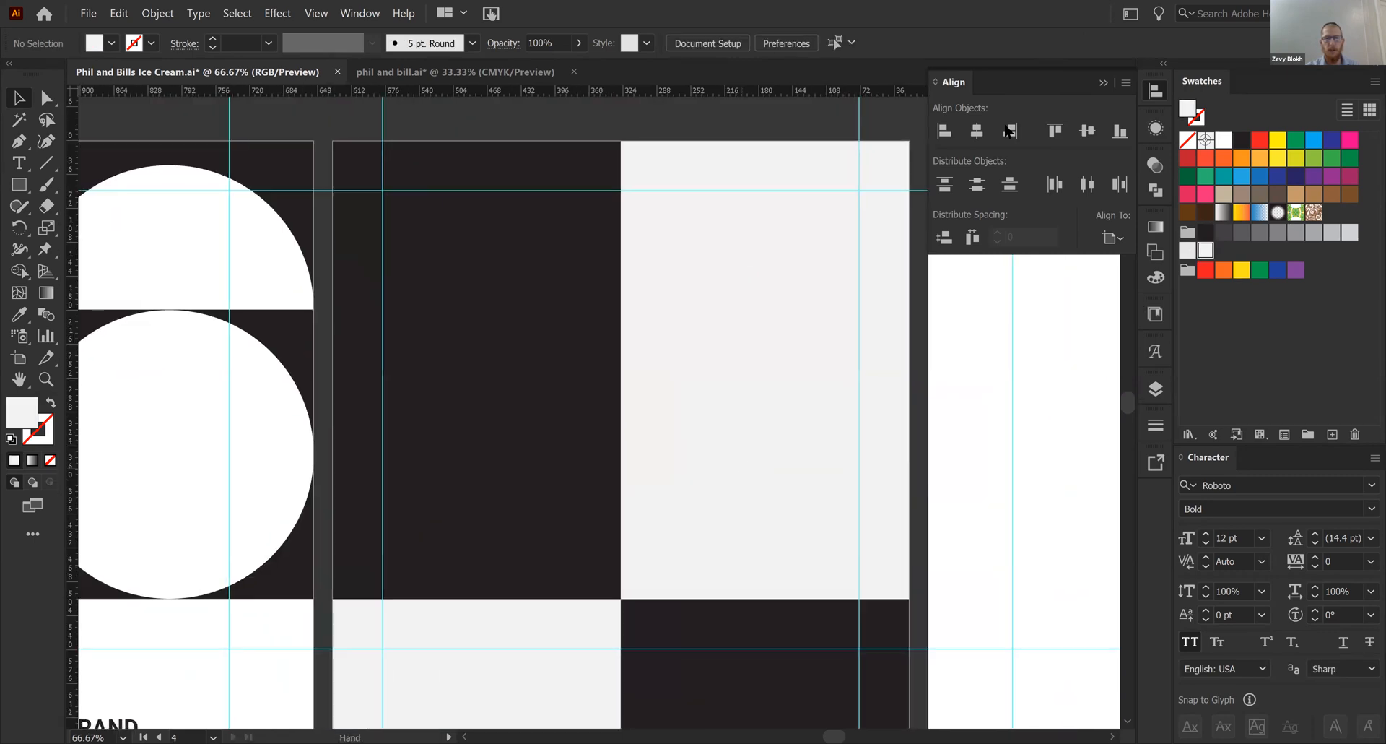
left_click(1104, 83)
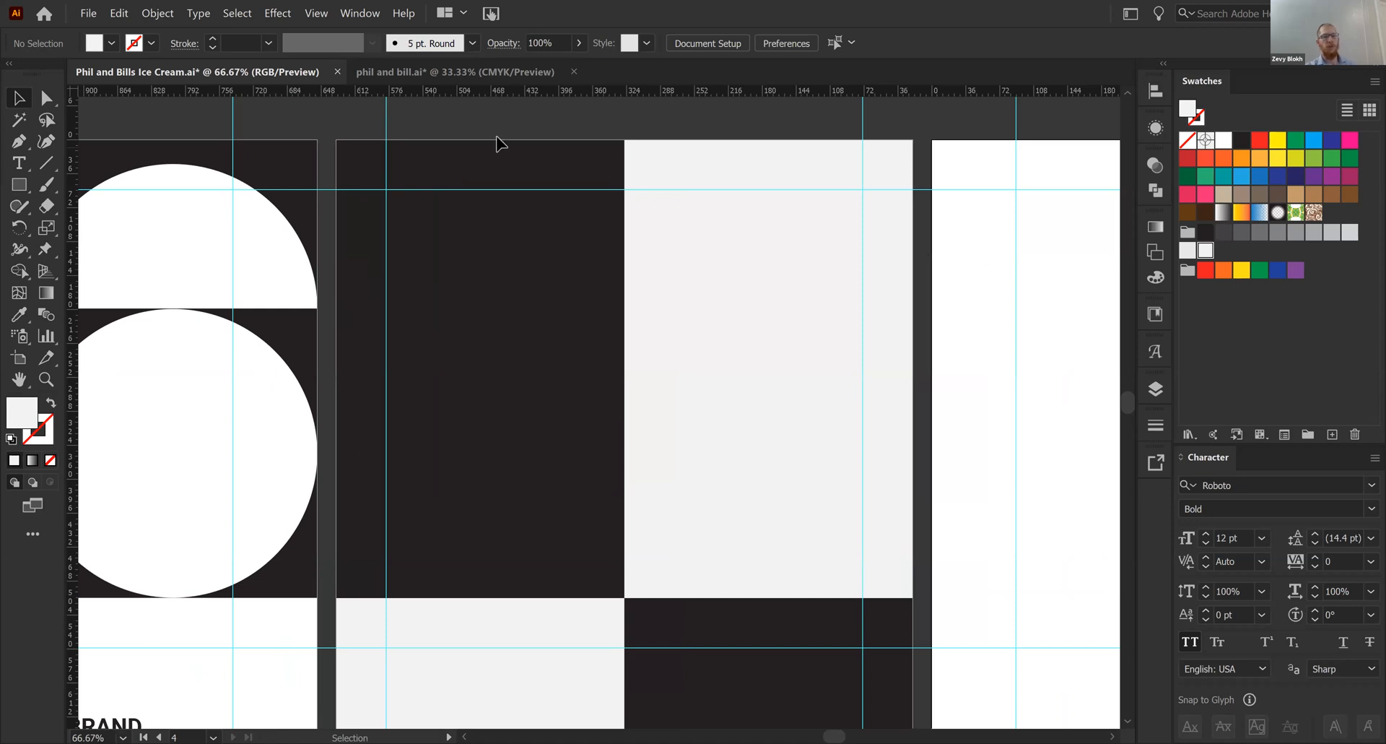
- Examine the logo, typography, colors, illustration and mock-up sections in the phil and bill.ai reference document
left_click(520, 75)
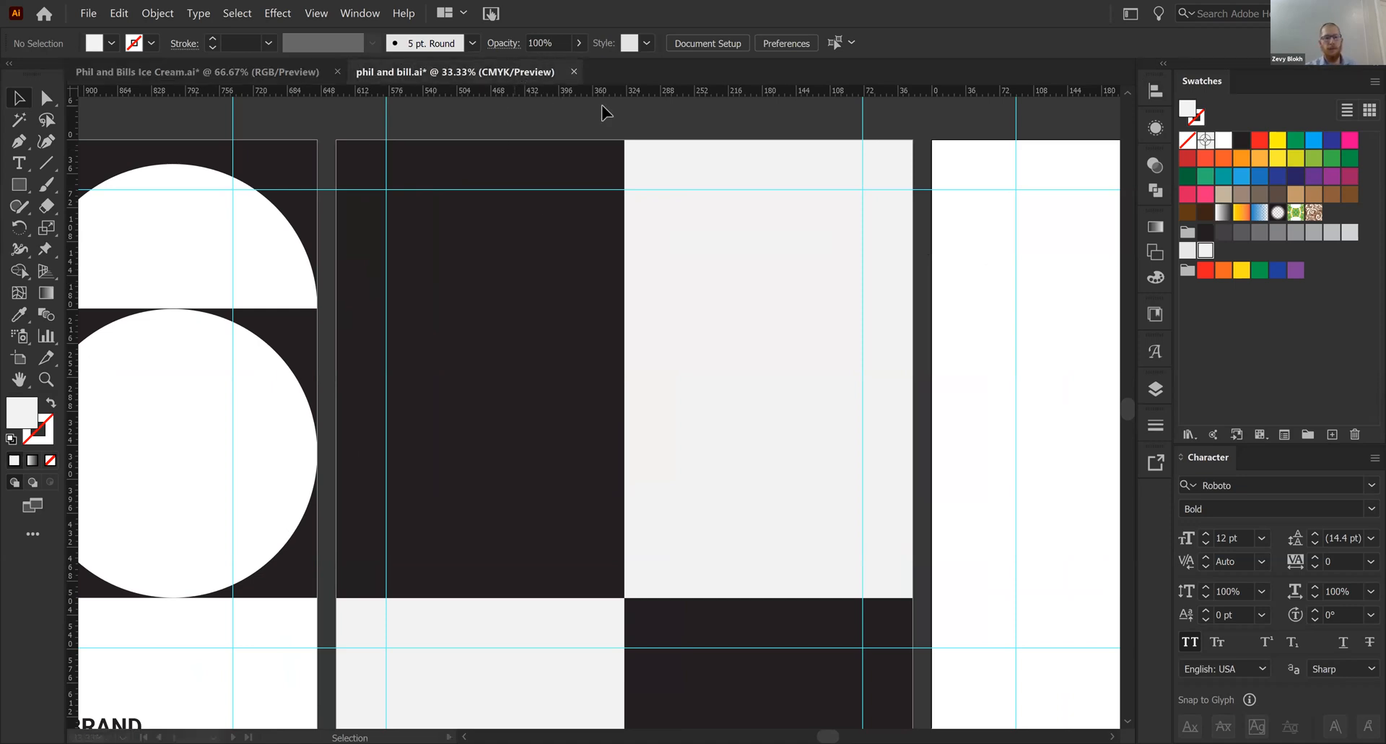
left_click_drag(644, 194, 583, 204)
key("ctrl+plus")
left_click_drag(485, 231, 431, 238)
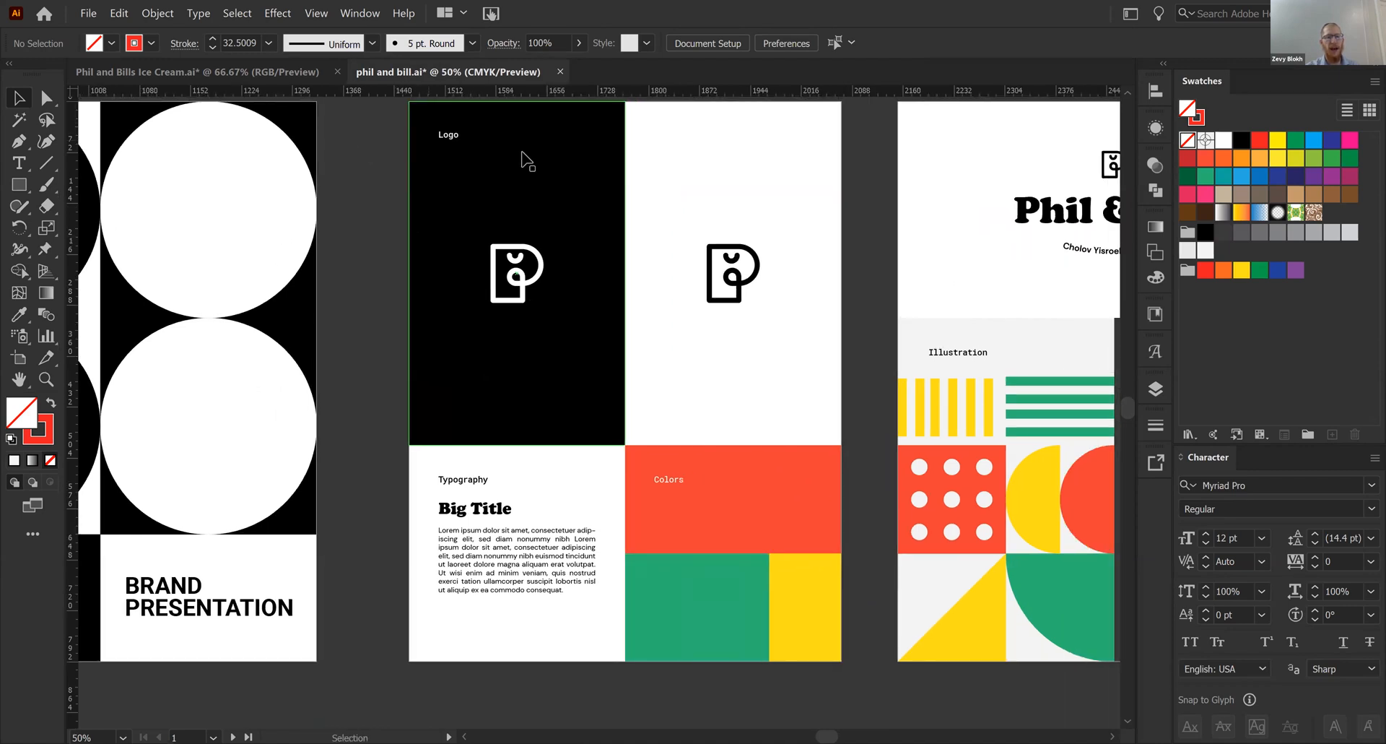
left_click(444, 135)
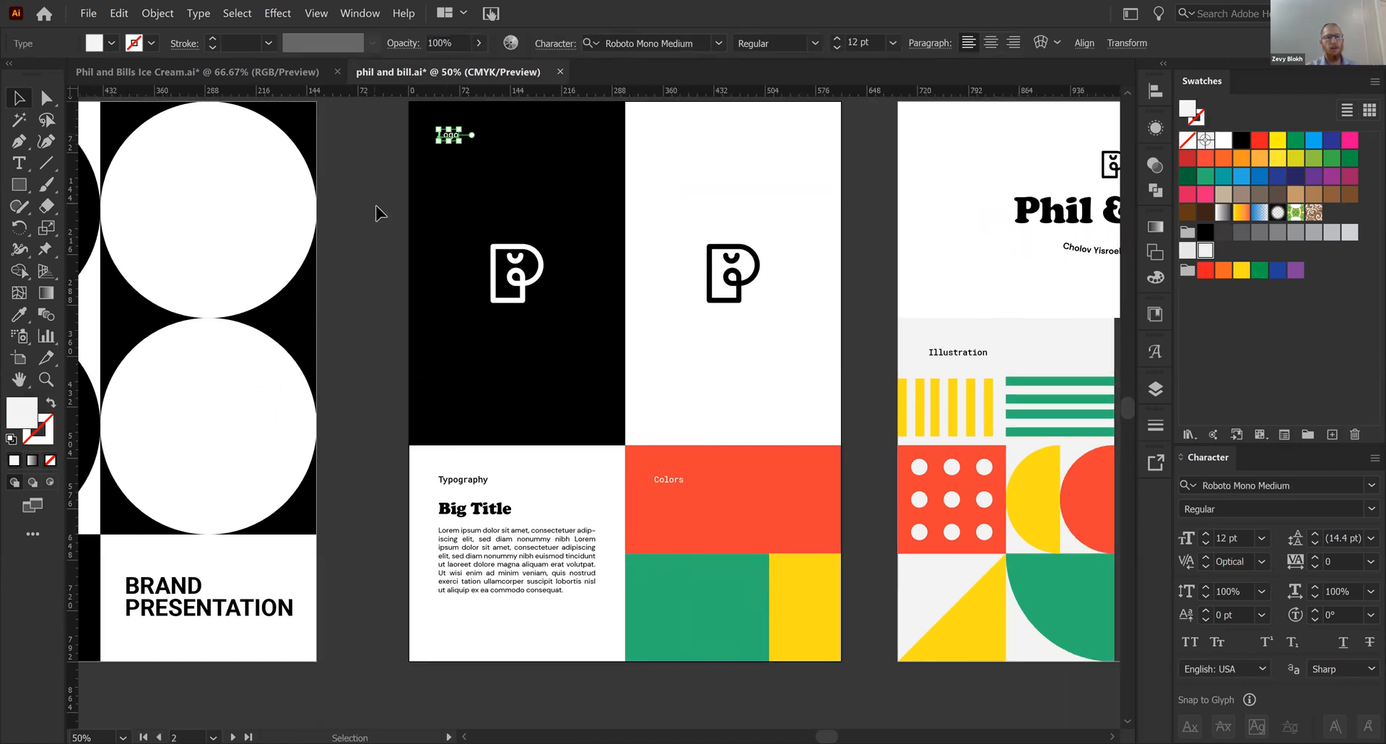
left_click(381, 213)
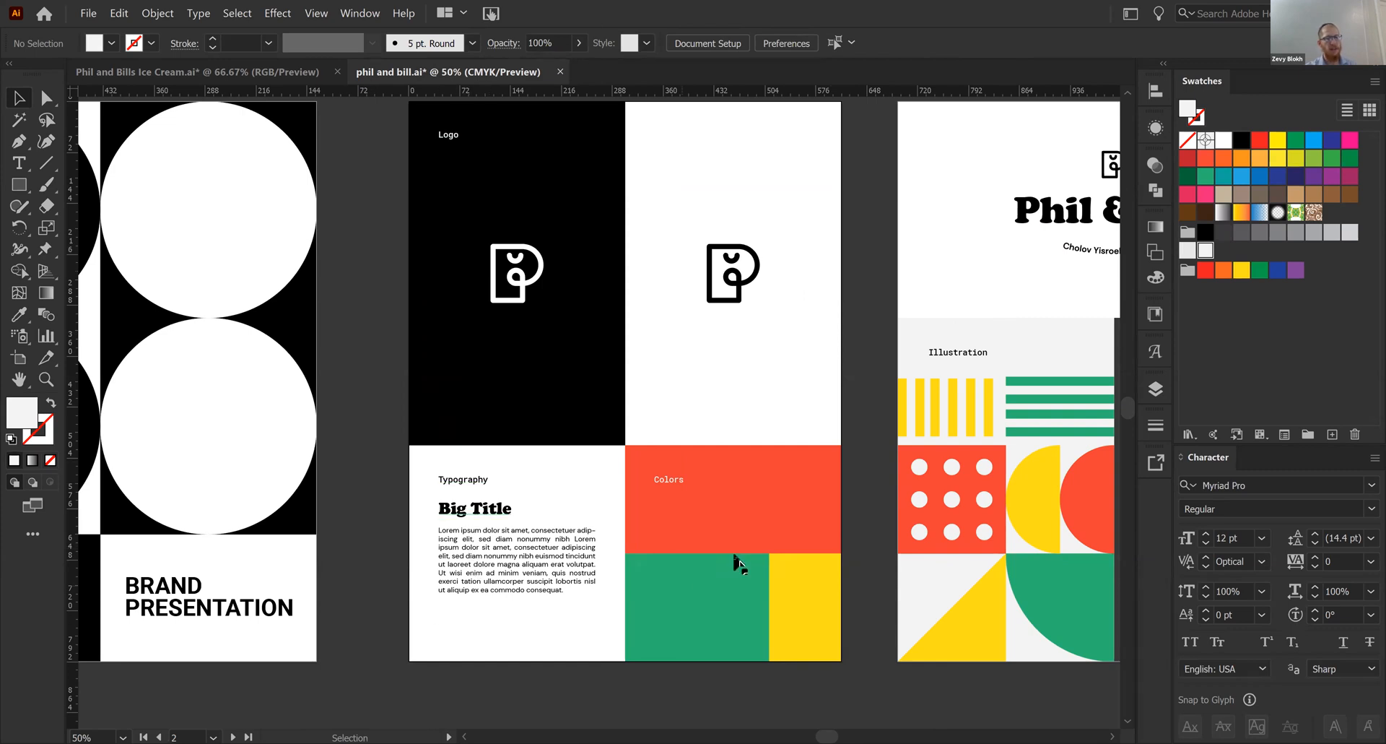
left_click_drag(964, 484, 639, 491)
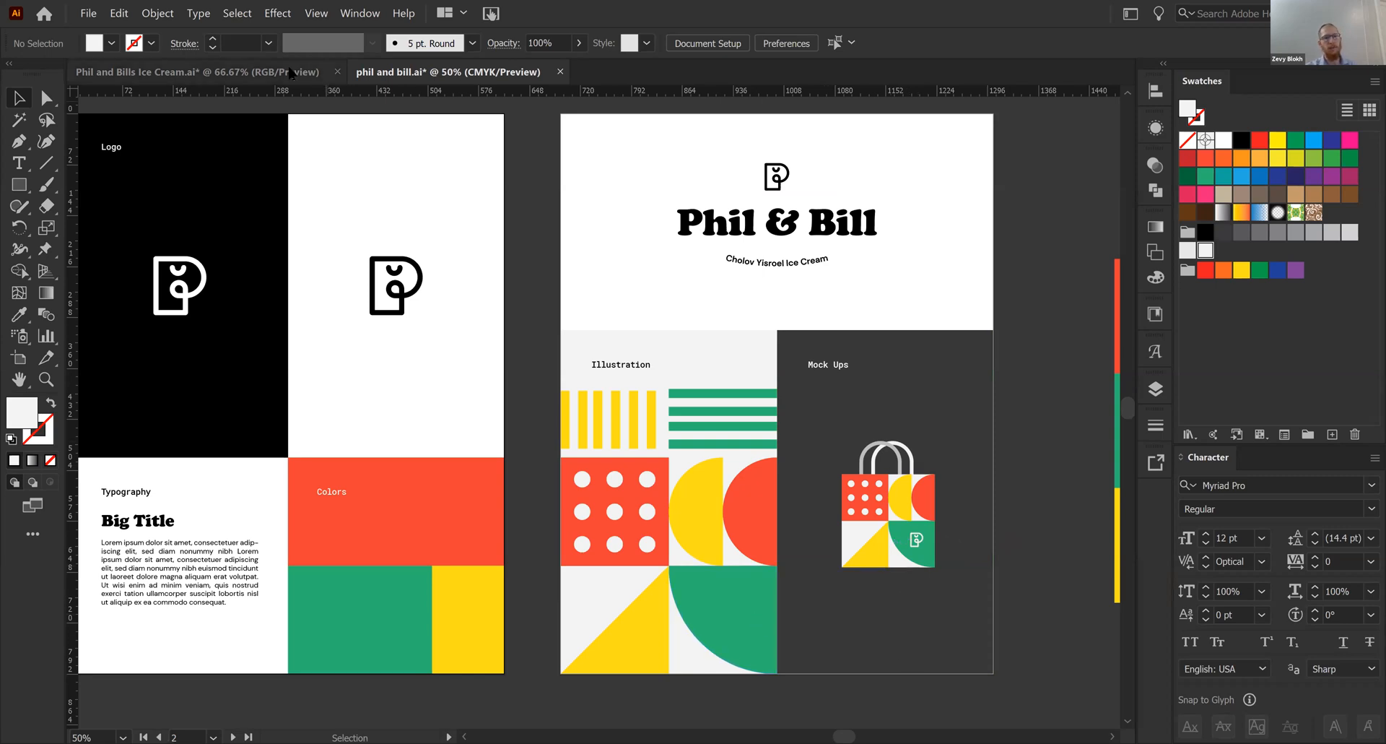
left_click(246, 81)
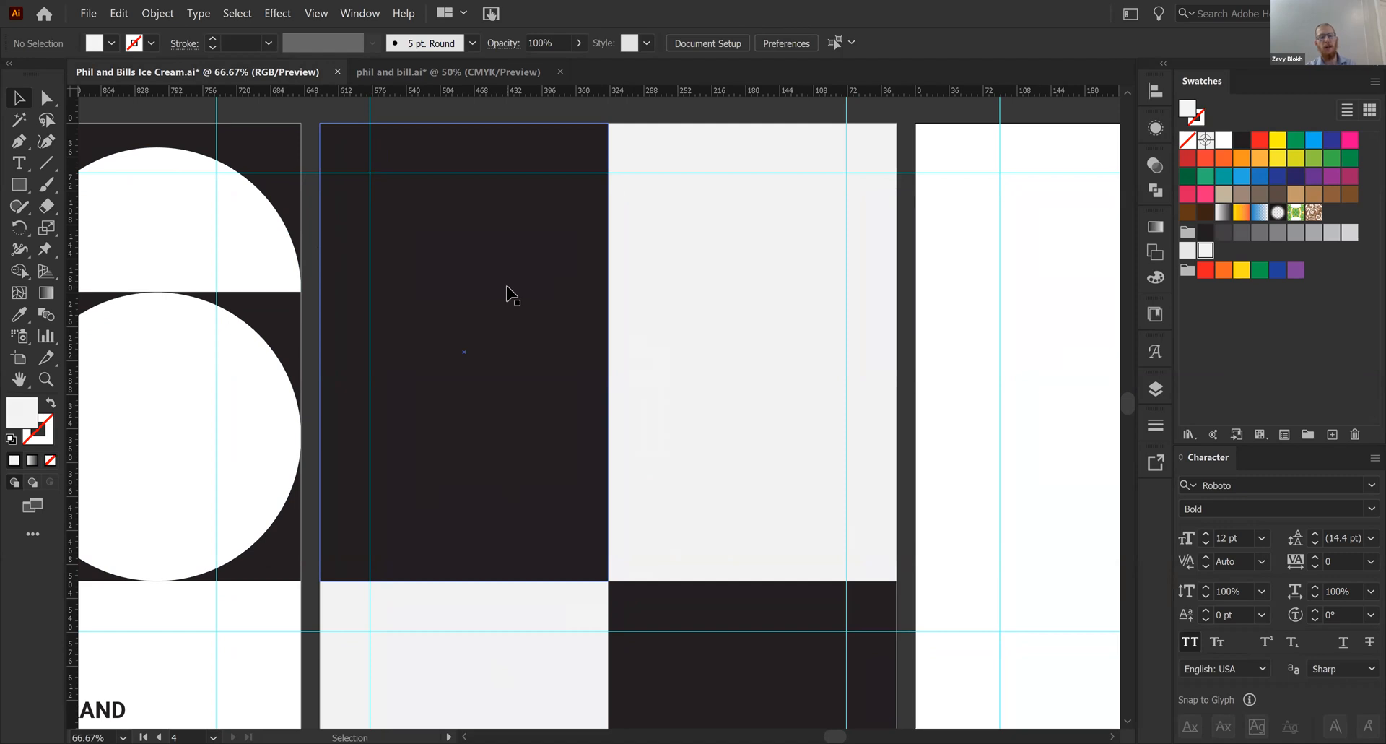
- Add the text label "LOGO" in Roboto Bold 12 pt to artboard 3's upper-left dark panel and fill it white
key("t")
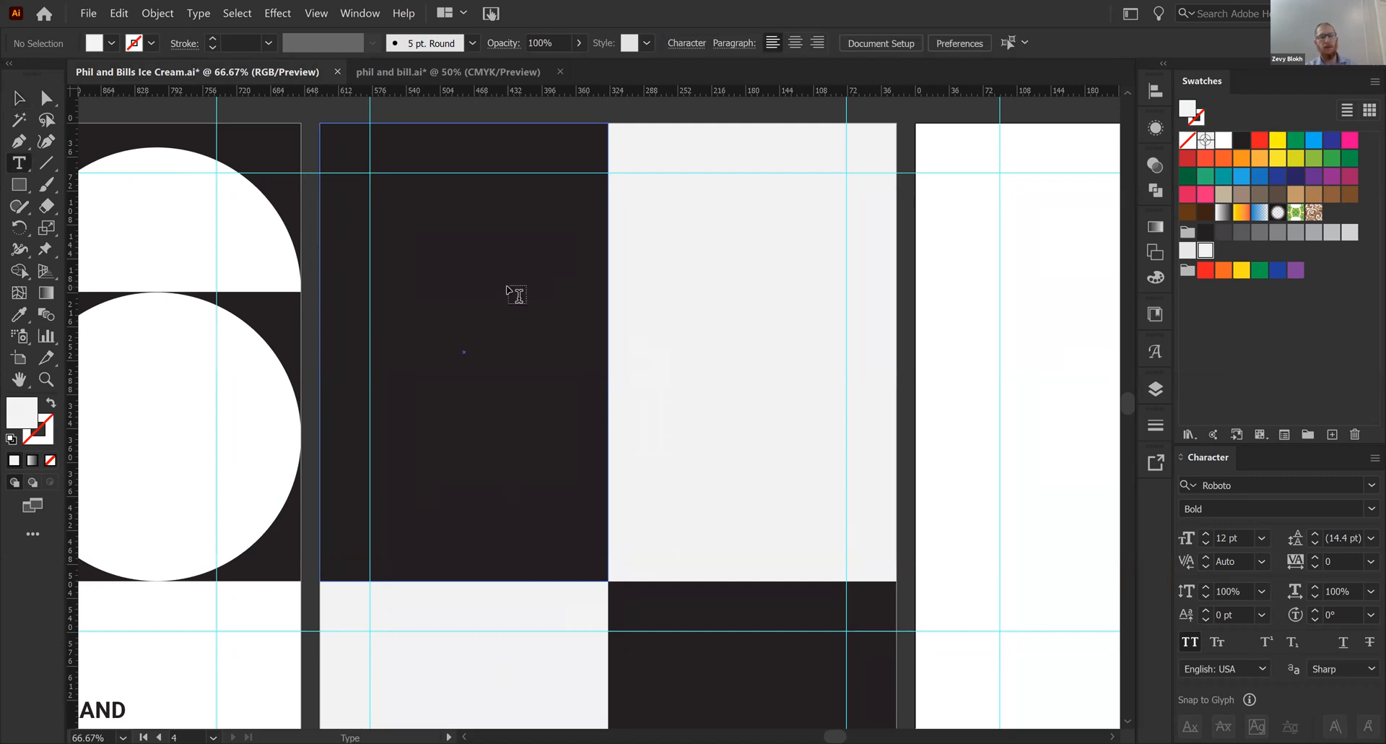
left_click(506, 283)
type("logo")
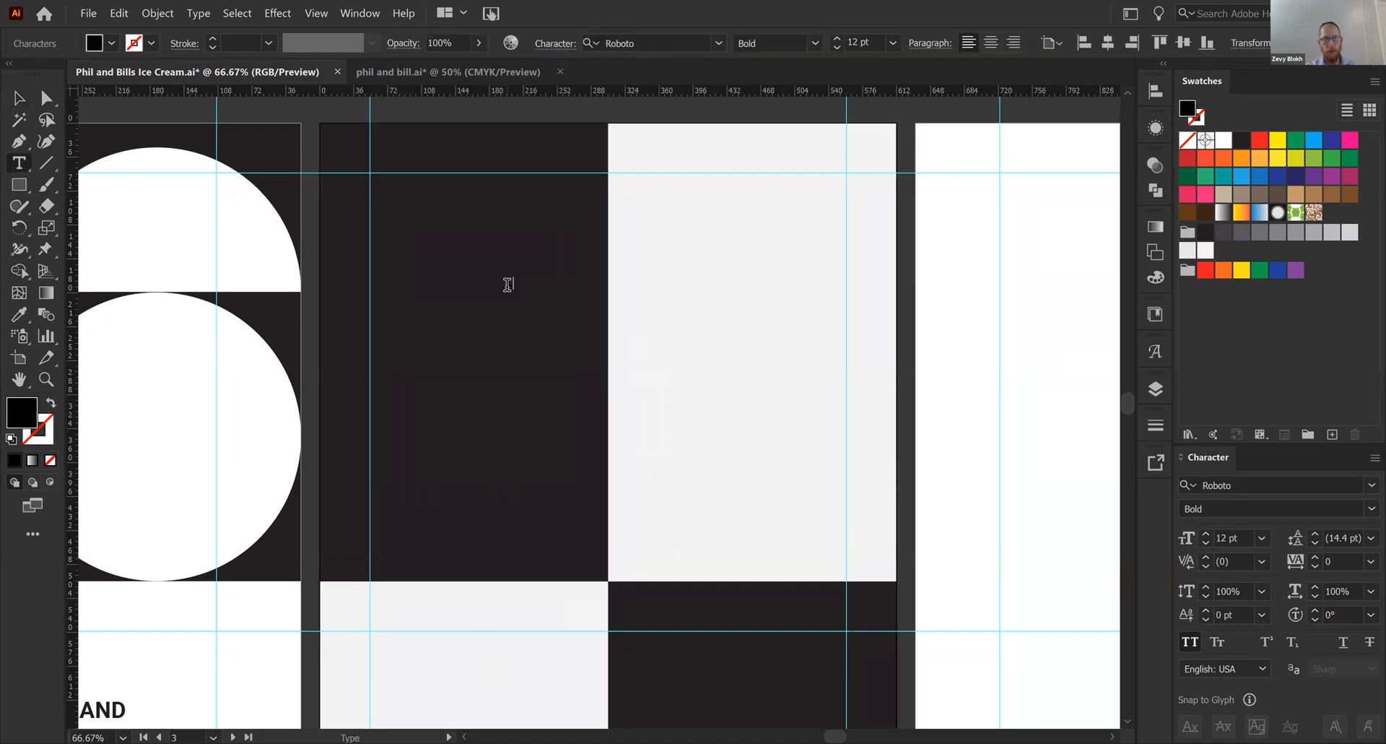
key("Escape")
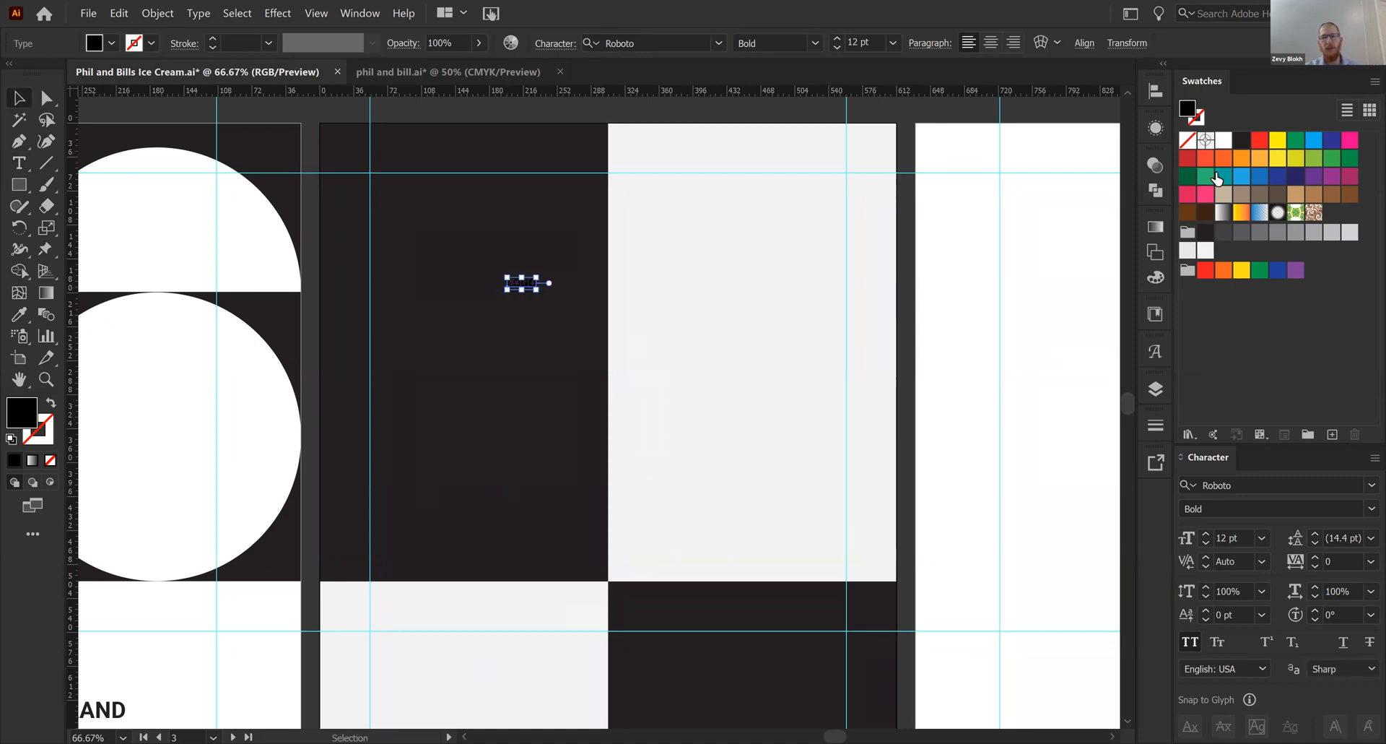
left_click(1223, 139)
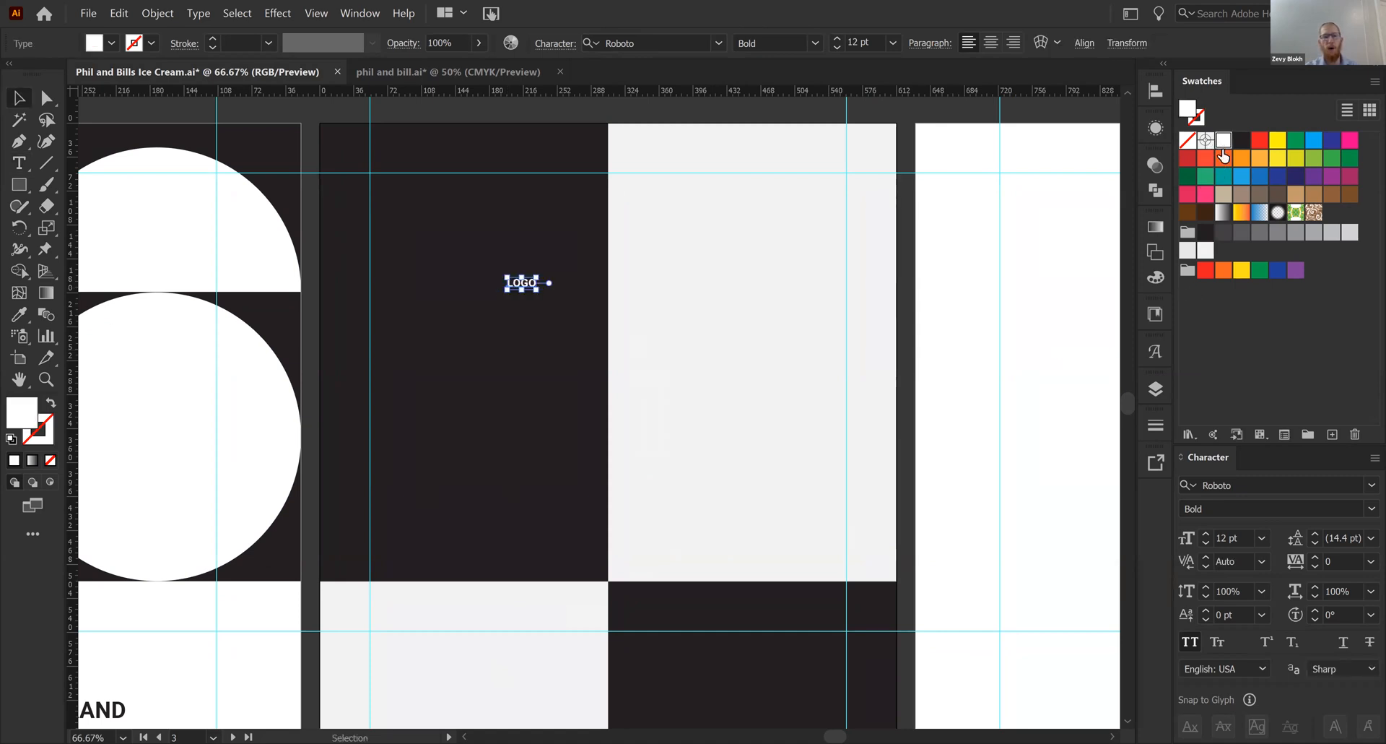
left_click(705, 118)
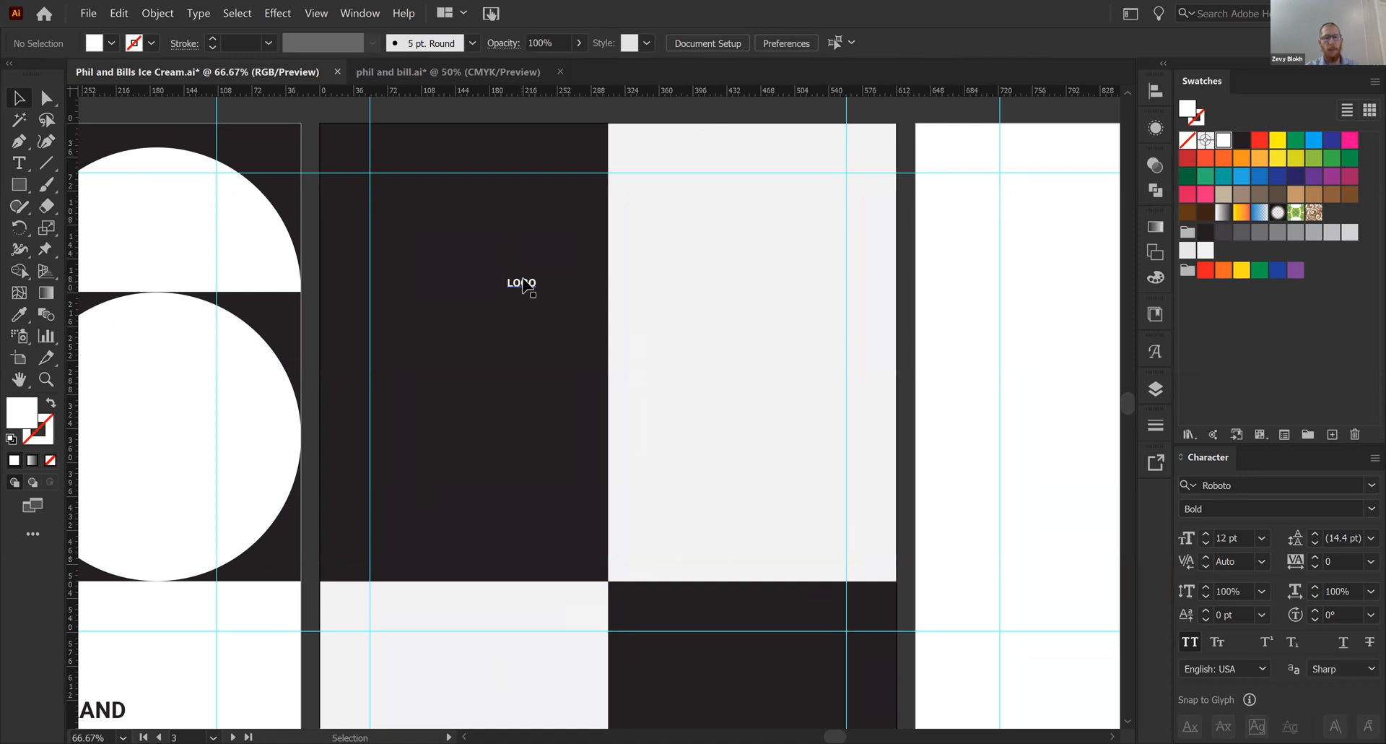
- Move the LOGO label to the intersection of the upper horizontal guide and the left vertical guide on artboard 3
left_click(521, 286)
double_click(520, 286)
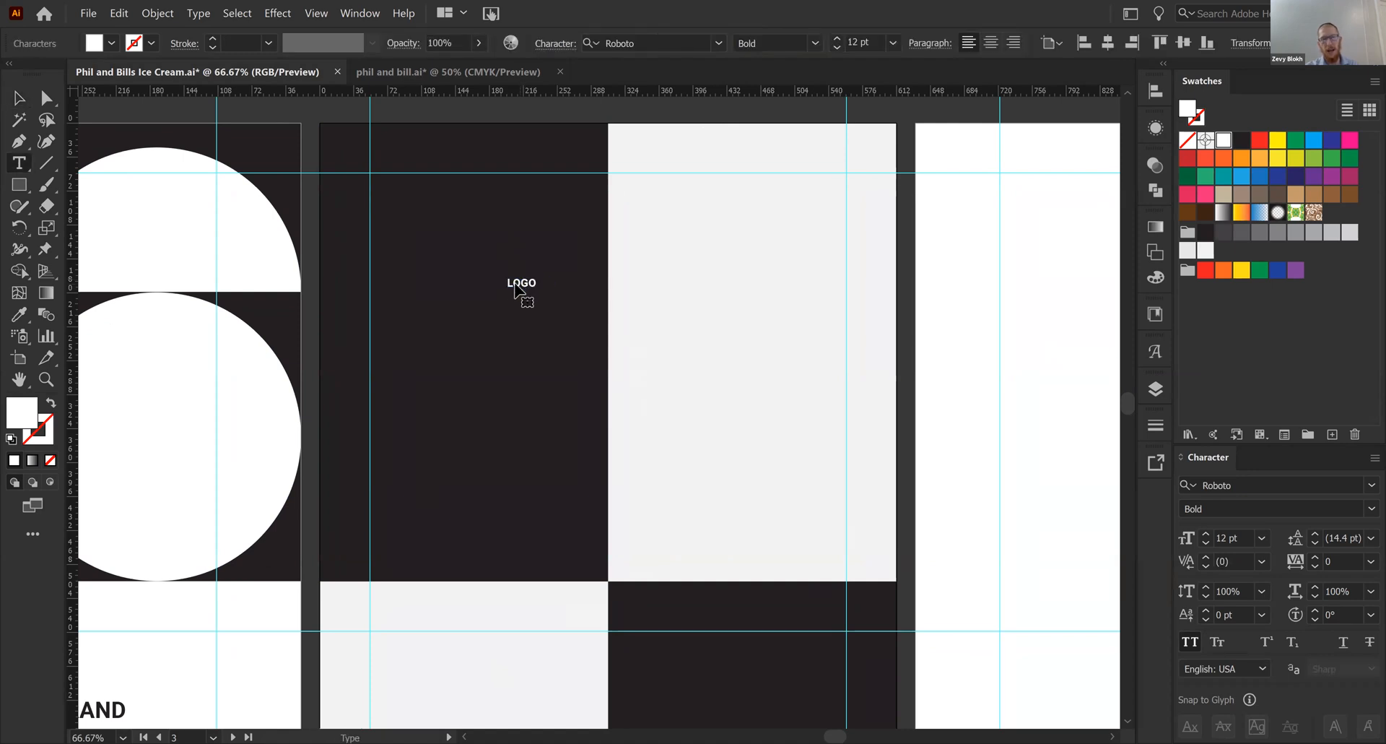
key("Escape")
left_click_drag(528, 285, 394, 184)
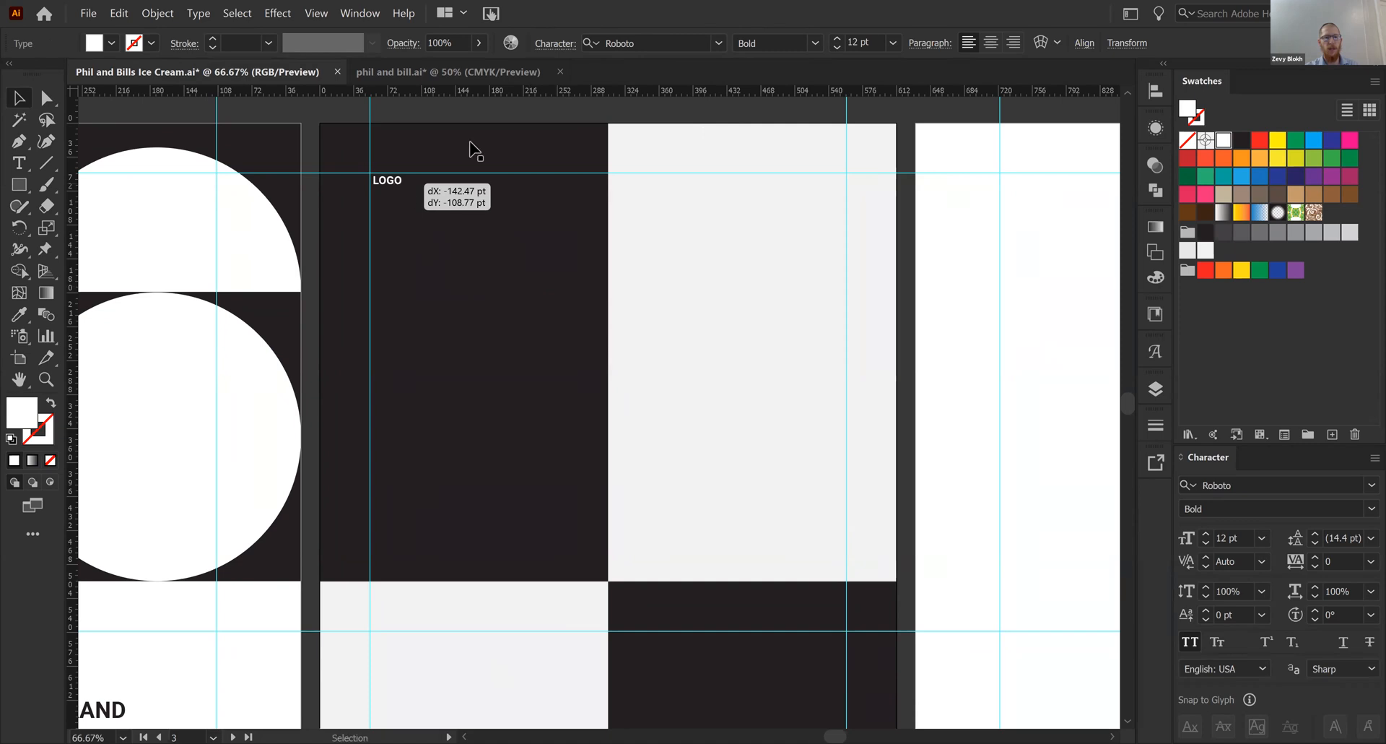
left_click(542, 117)
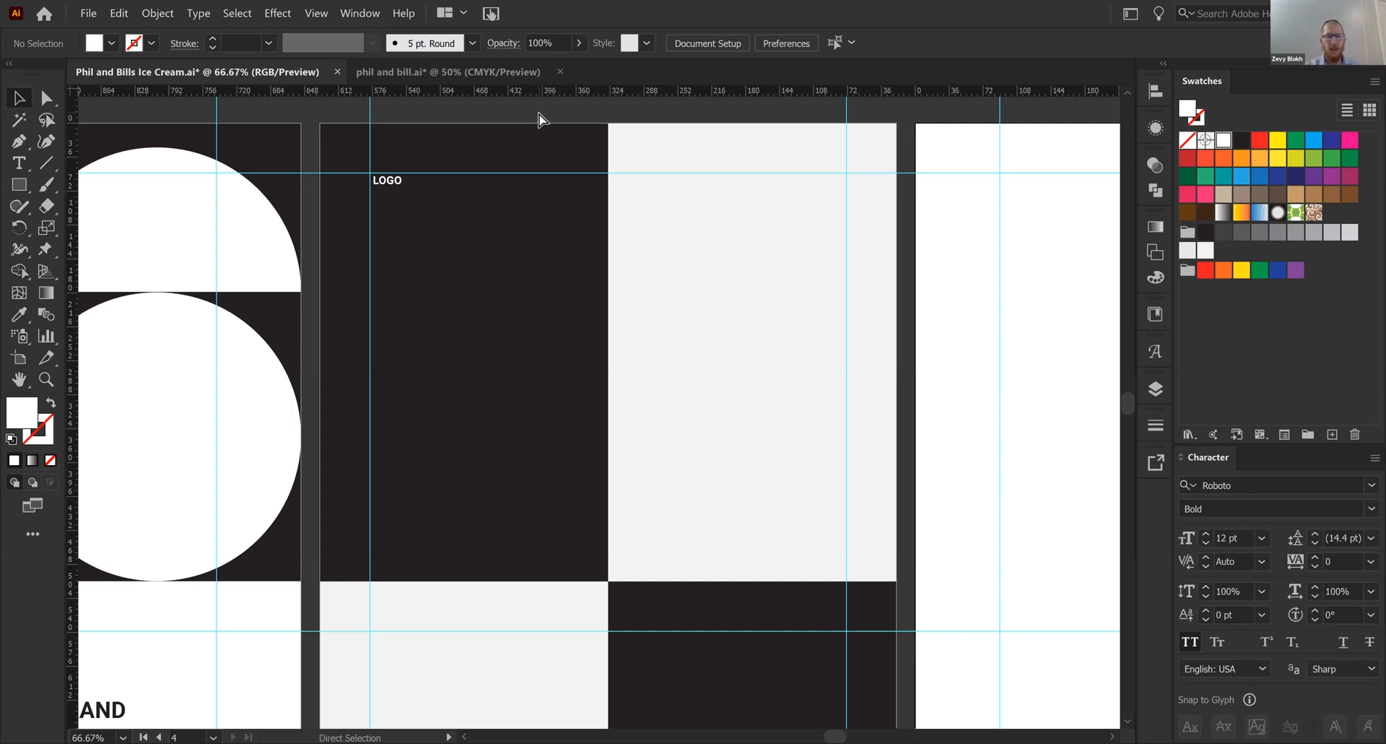
- Try to duplicate the red logo directly below the original on the first artboard, and undo the copy
key("ctrl+minus")
key("ctrl+minus")
left_click_drag(373, 255, 553, 219)
left_click_drag(467, 257, 334, 225)
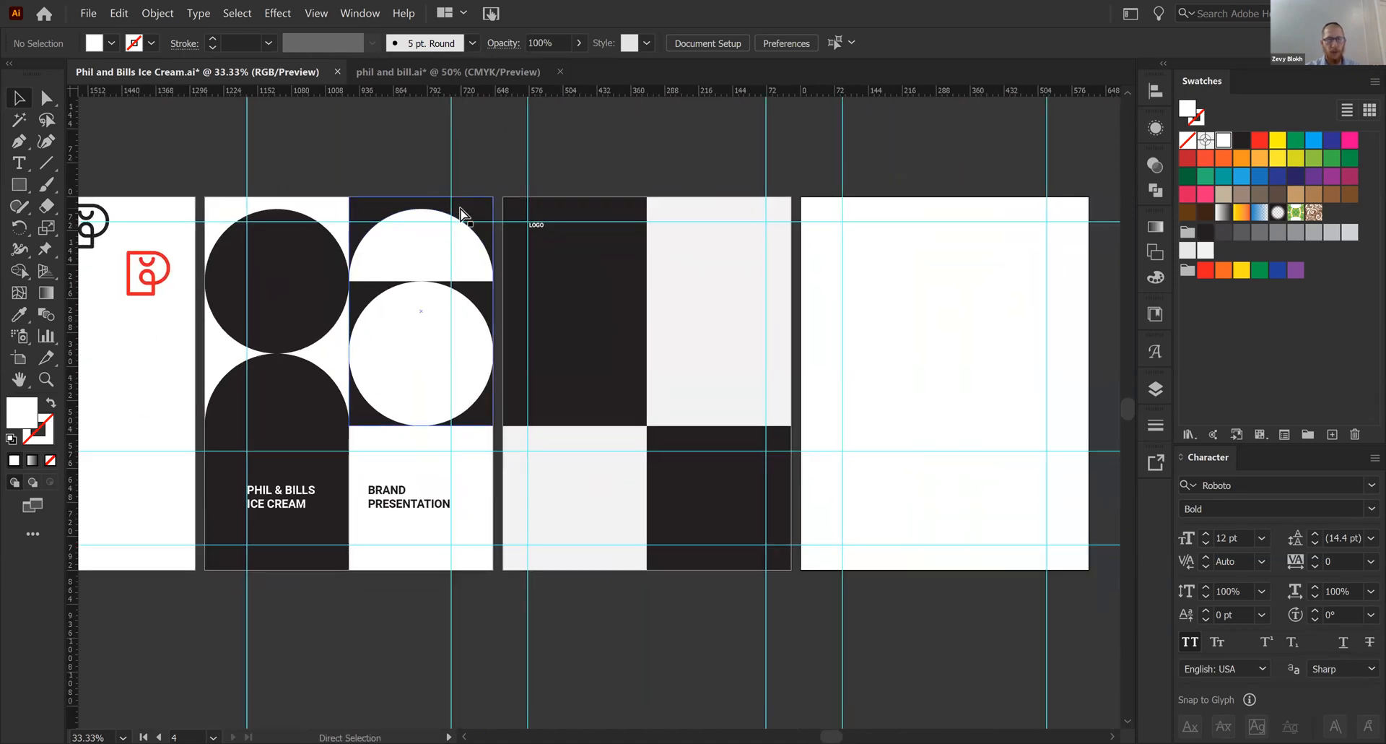
left_click(157, 285)
left_click(152, 317)
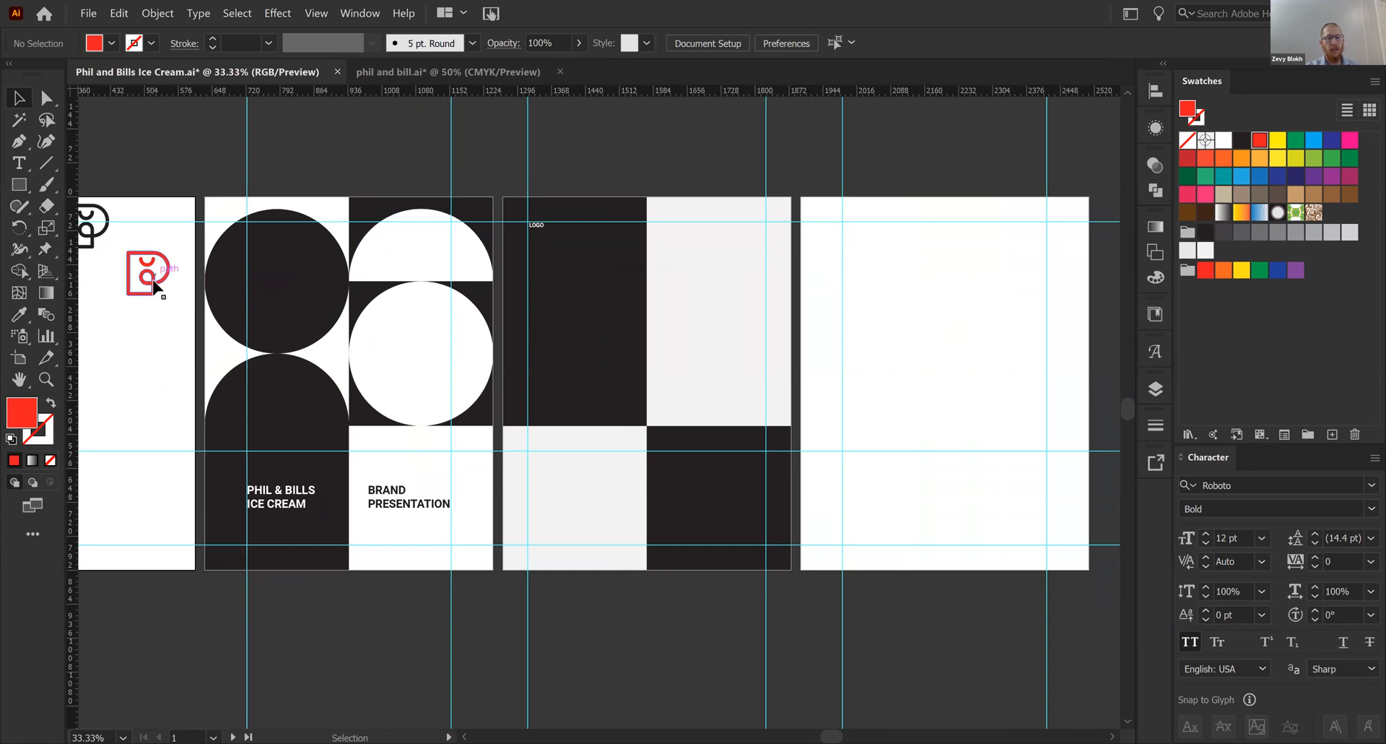
left_click_drag(154, 287, 151, 371)
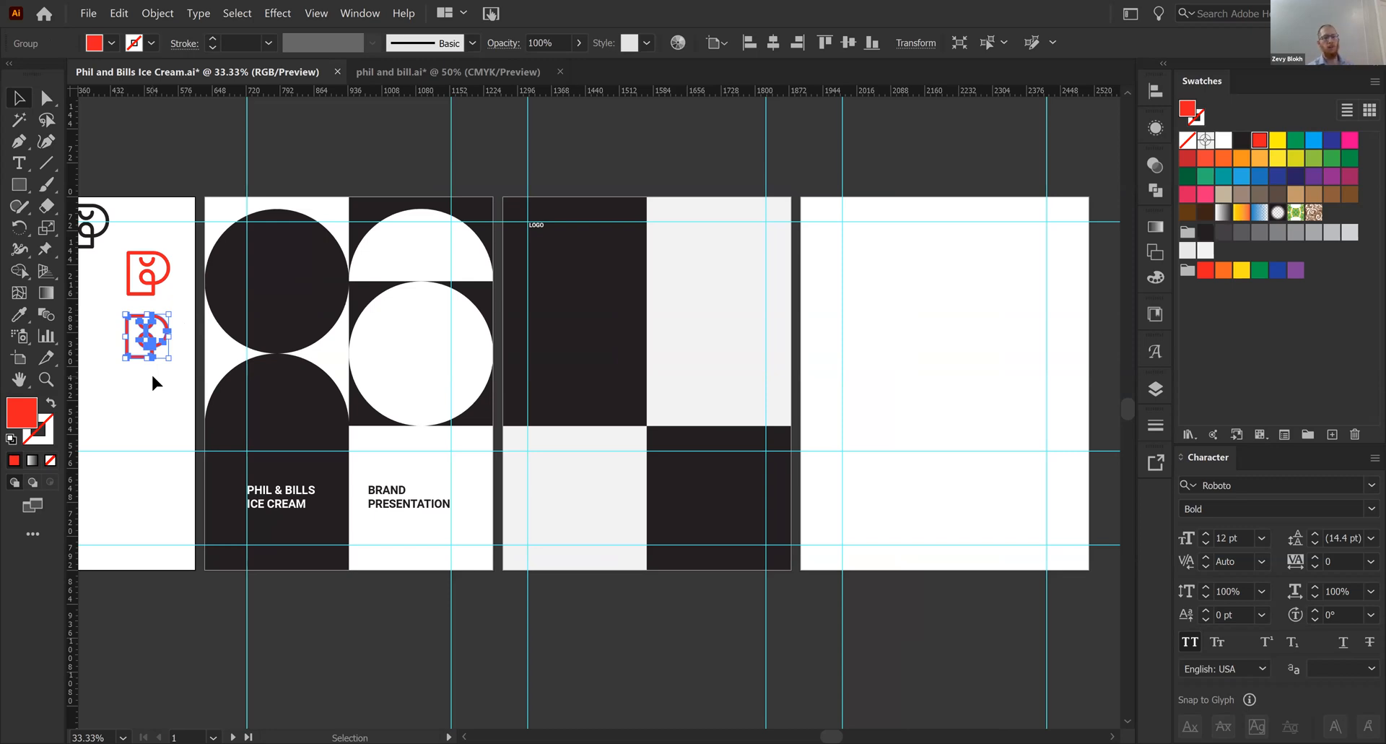
key("ctrl+z")
- Place the red logo near the middle of artboard 3's upper-left dark panel and duplicate it into the neighboring light gray panel
left_click_drag(159, 283, 166, 284)
key("v")
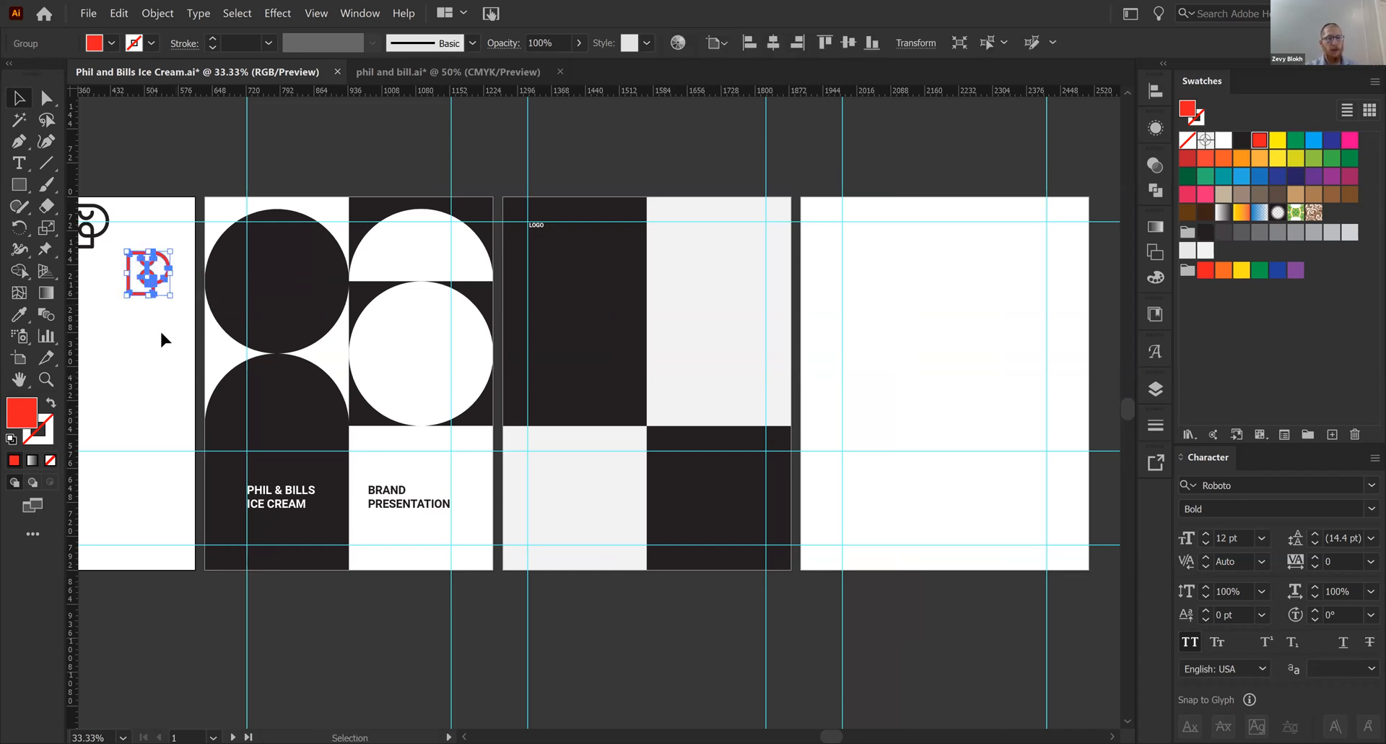
left_click(159, 344)
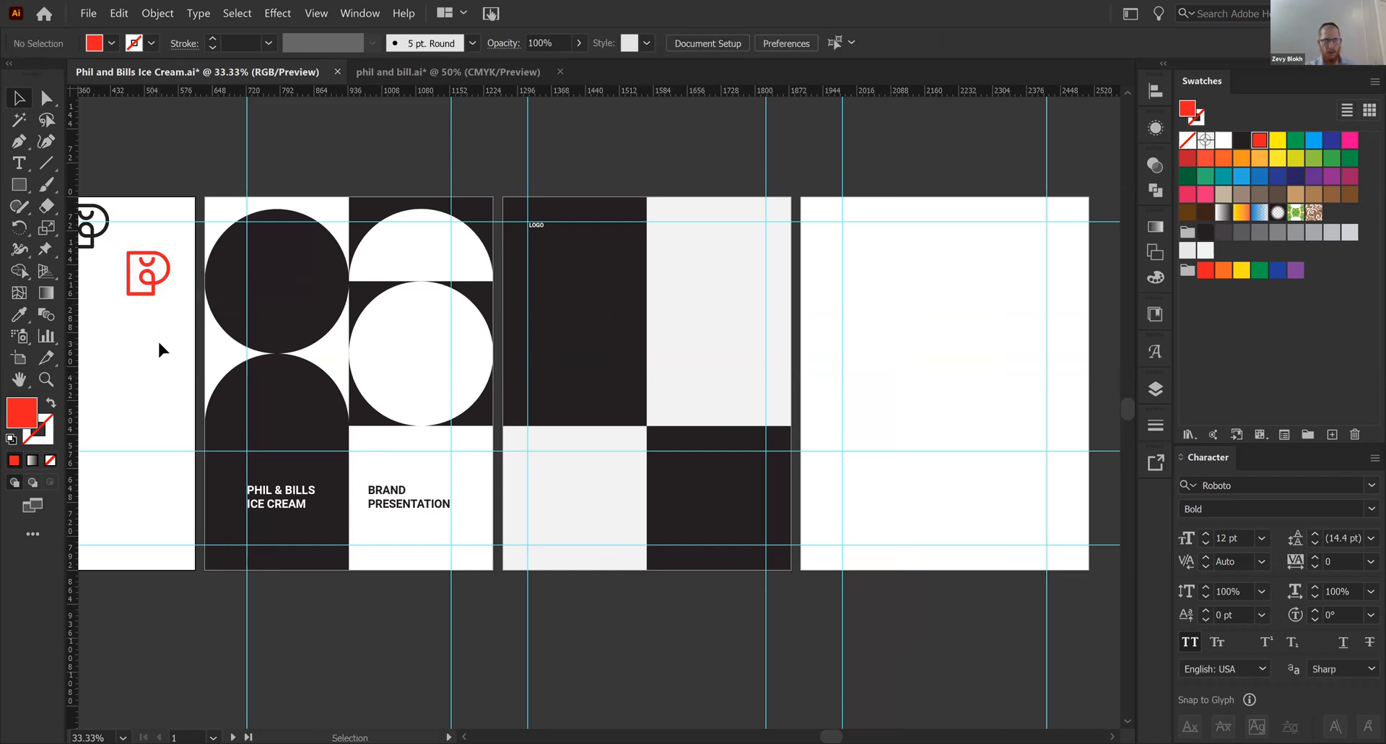
key("ctrl+z")
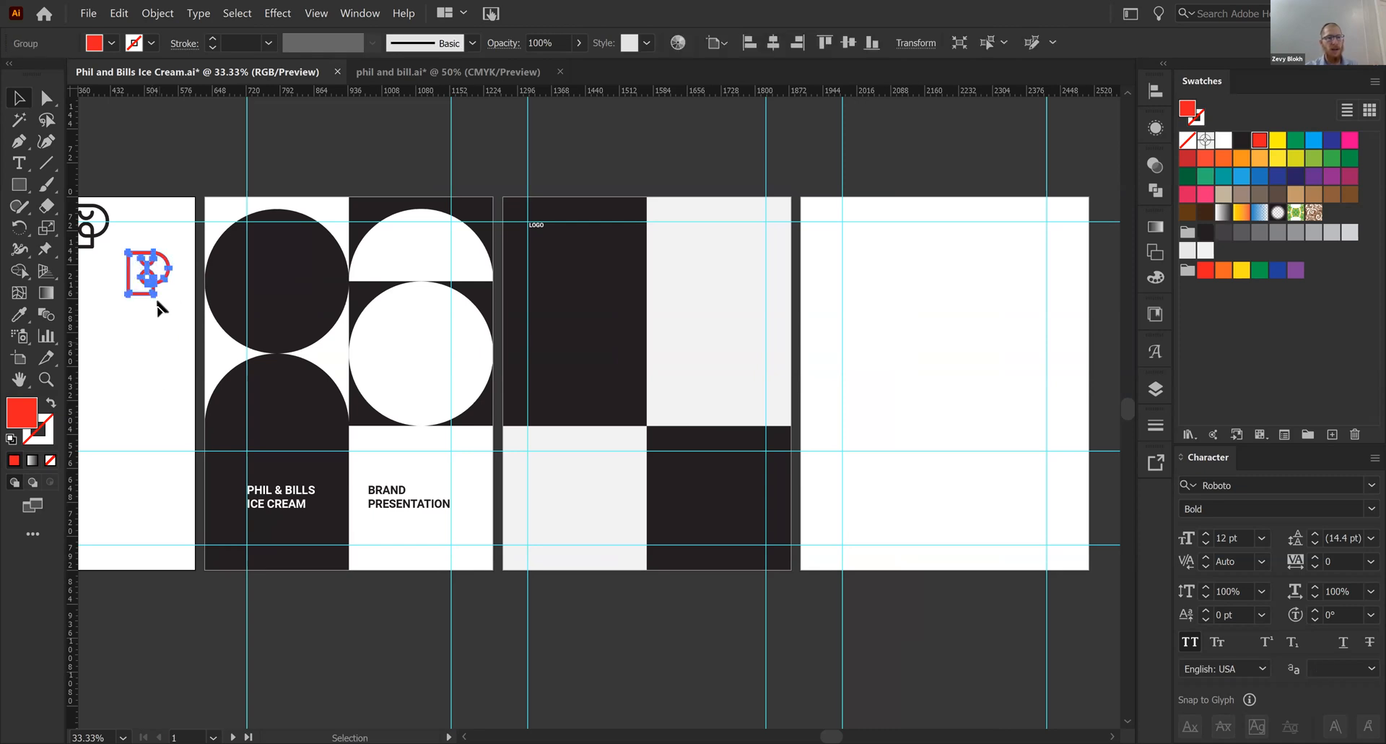
left_click_drag(155, 292, 601, 324)
key("ctrl+equal")
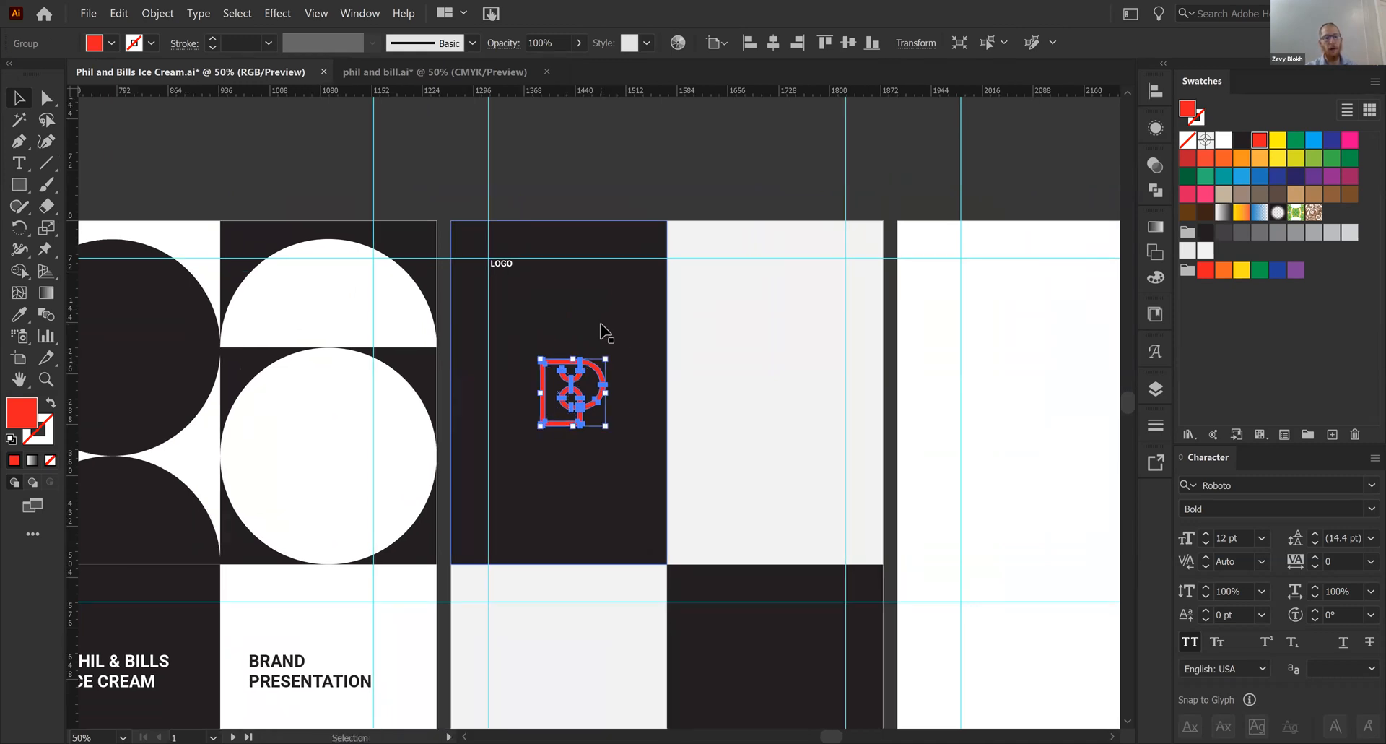
left_click(629, 177)
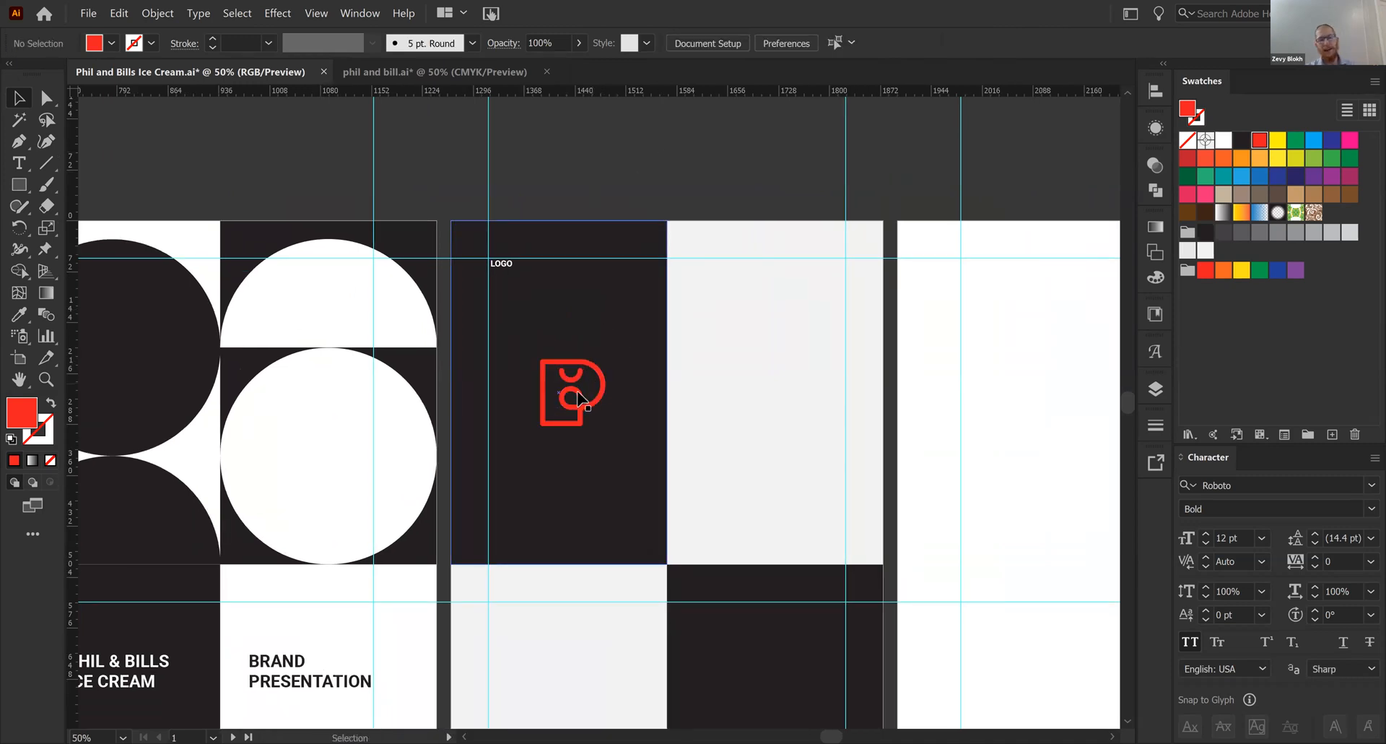
left_click_drag(580, 397, 771, 414)
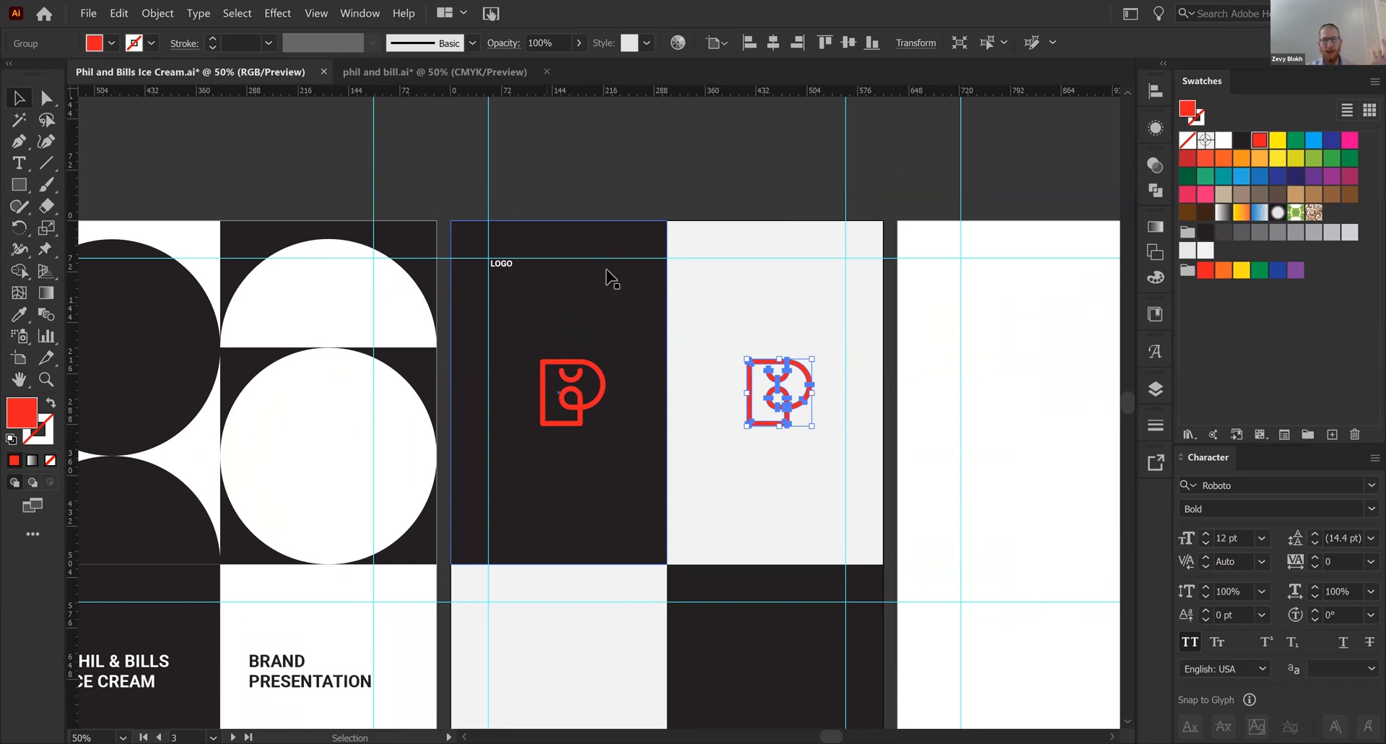
left_click(643, 202)
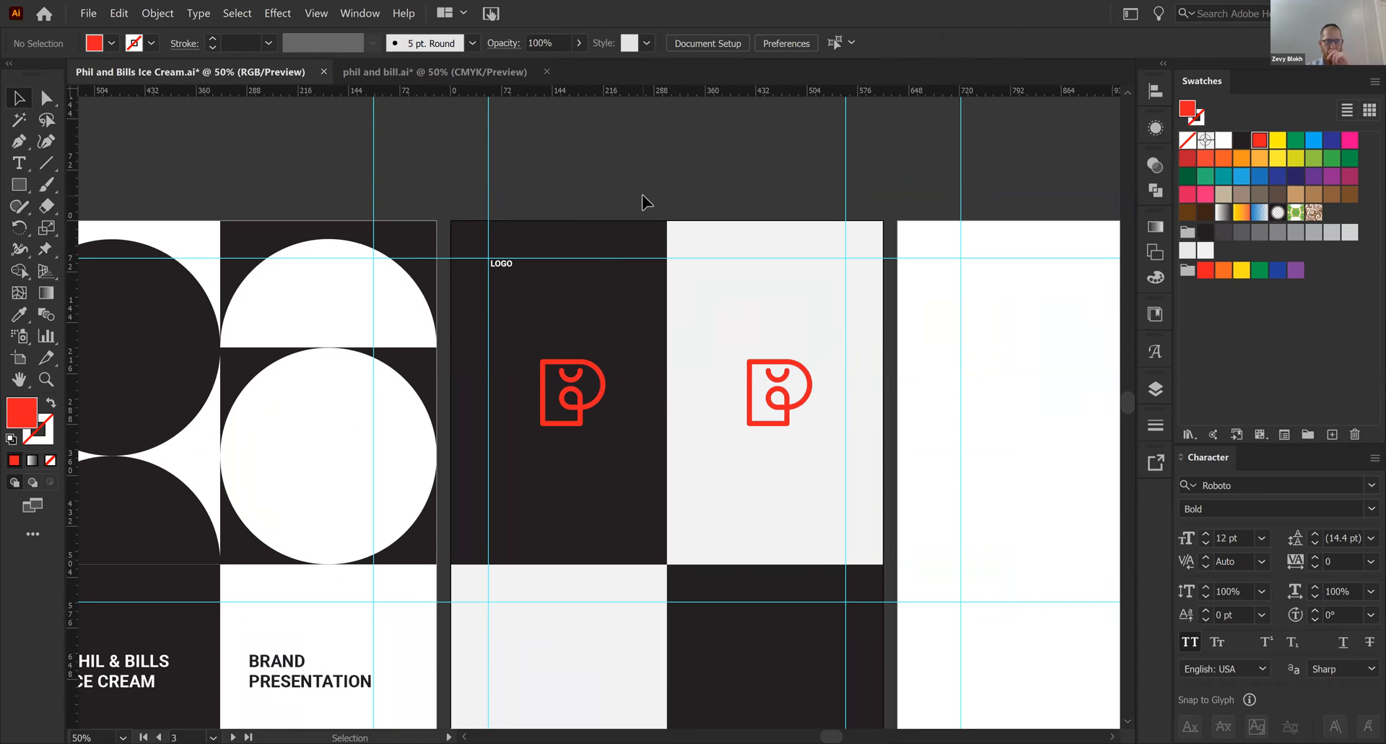
- Center the red logo horizontally in the upper-left dark panel, using the panel as the key object
left_click(601, 386)
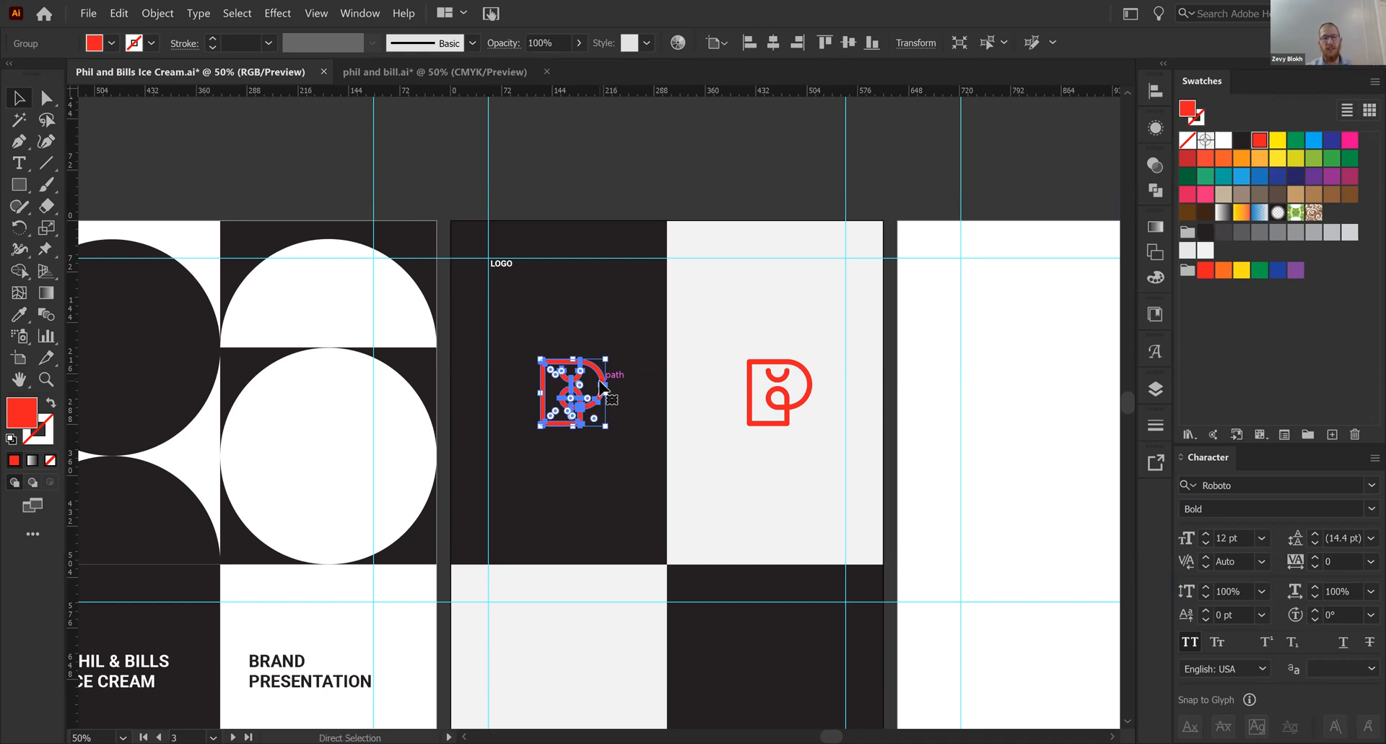
scroll(516, 358, "up", 1)
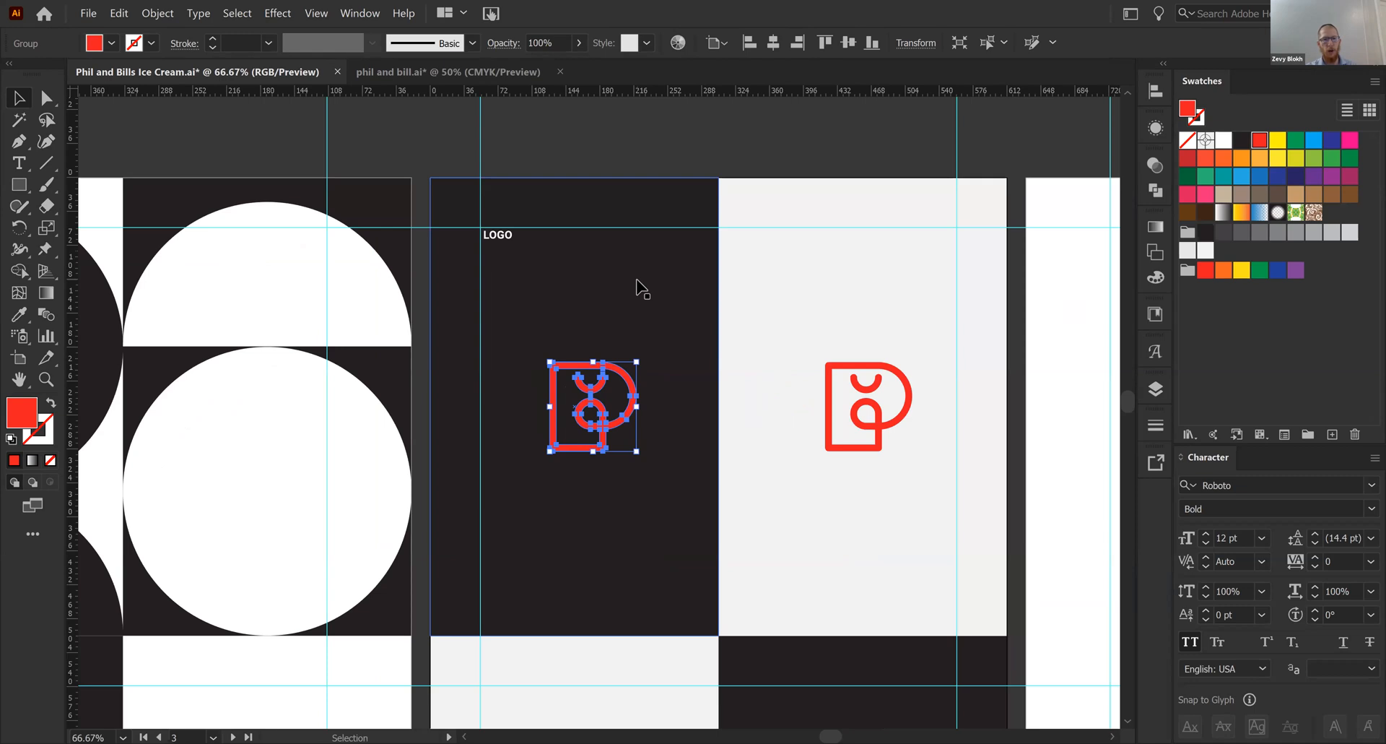
left_click(641, 129)
left_click(601, 399)
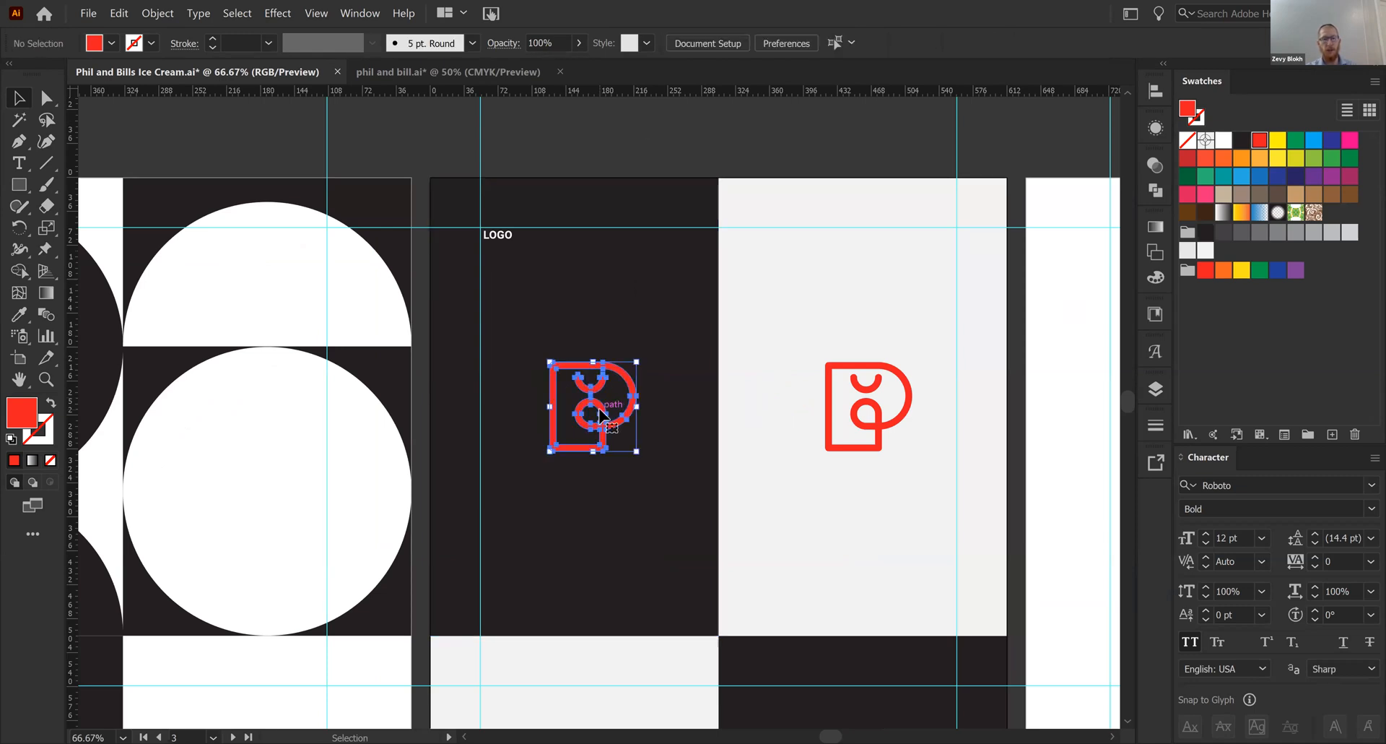
left_click(670, 330, "shift")
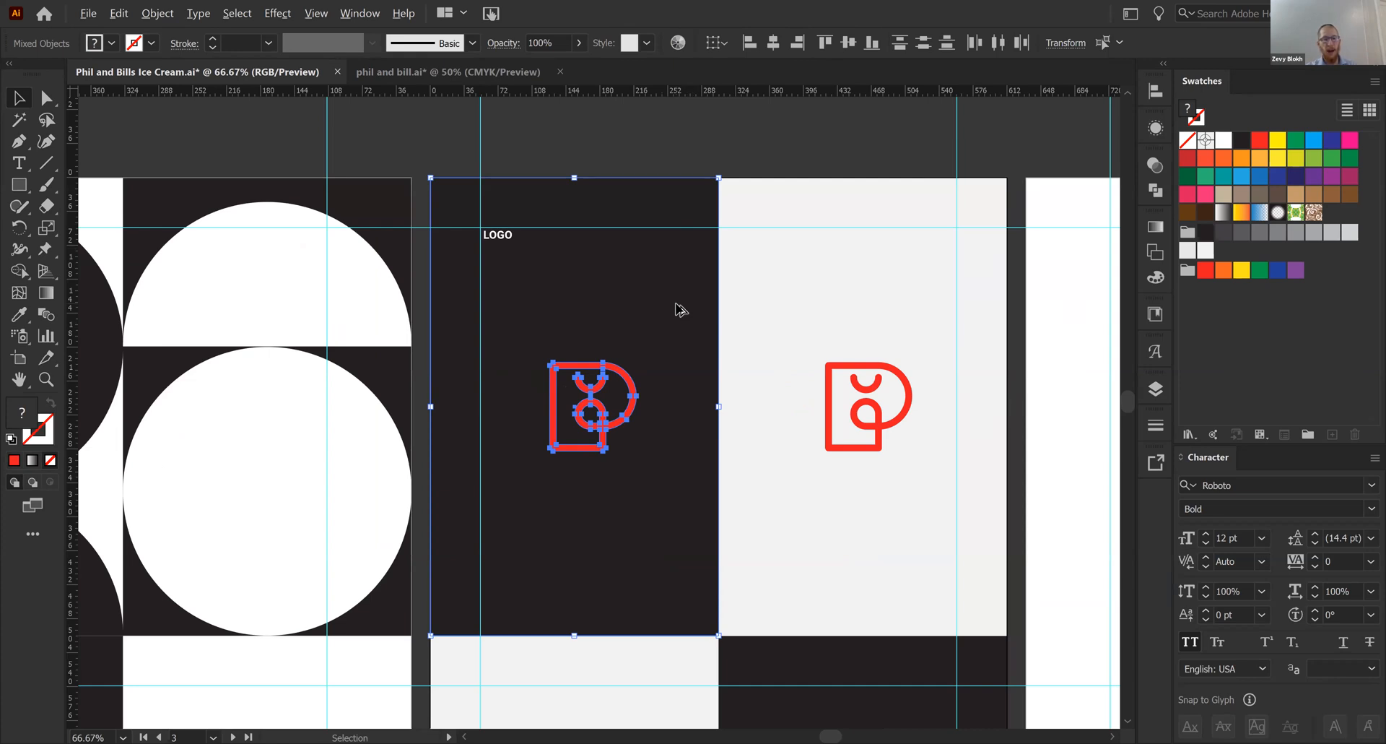
left_click(679, 310)
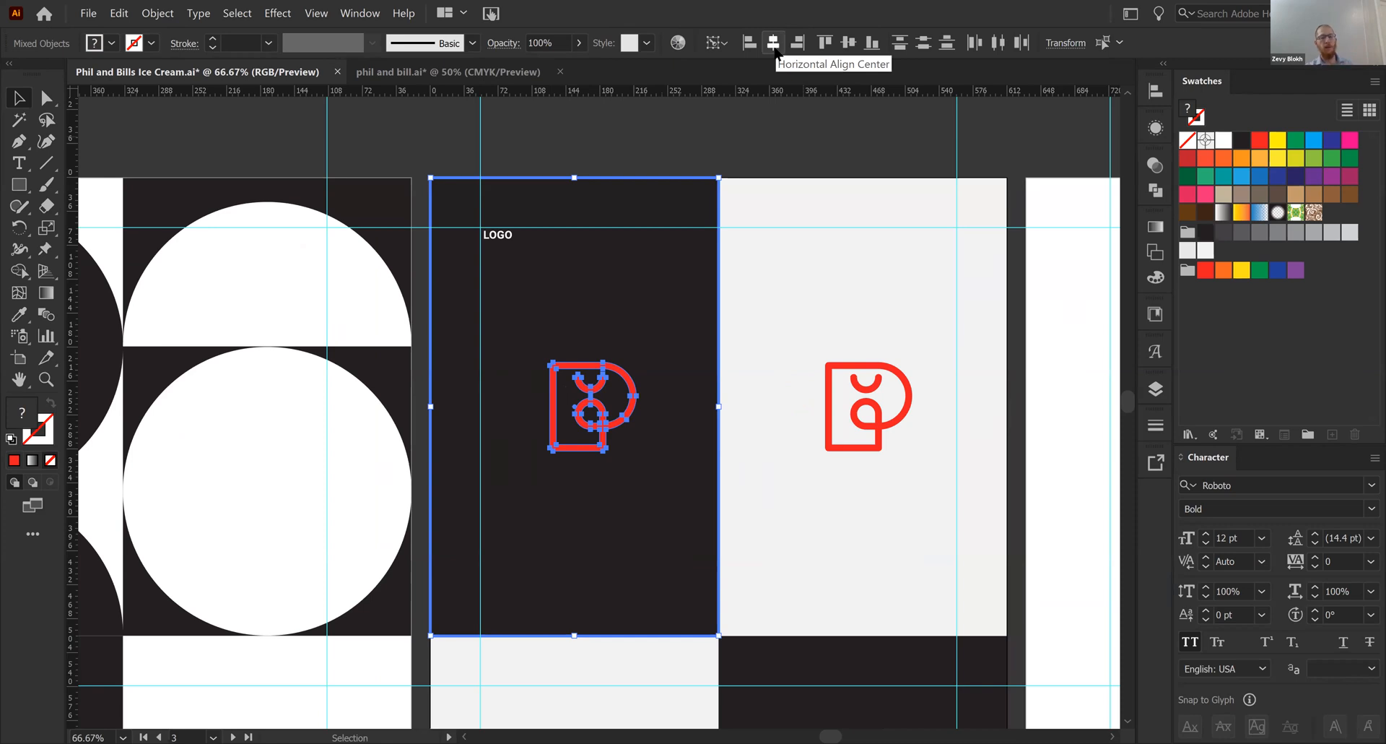
left_click(1154, 92)
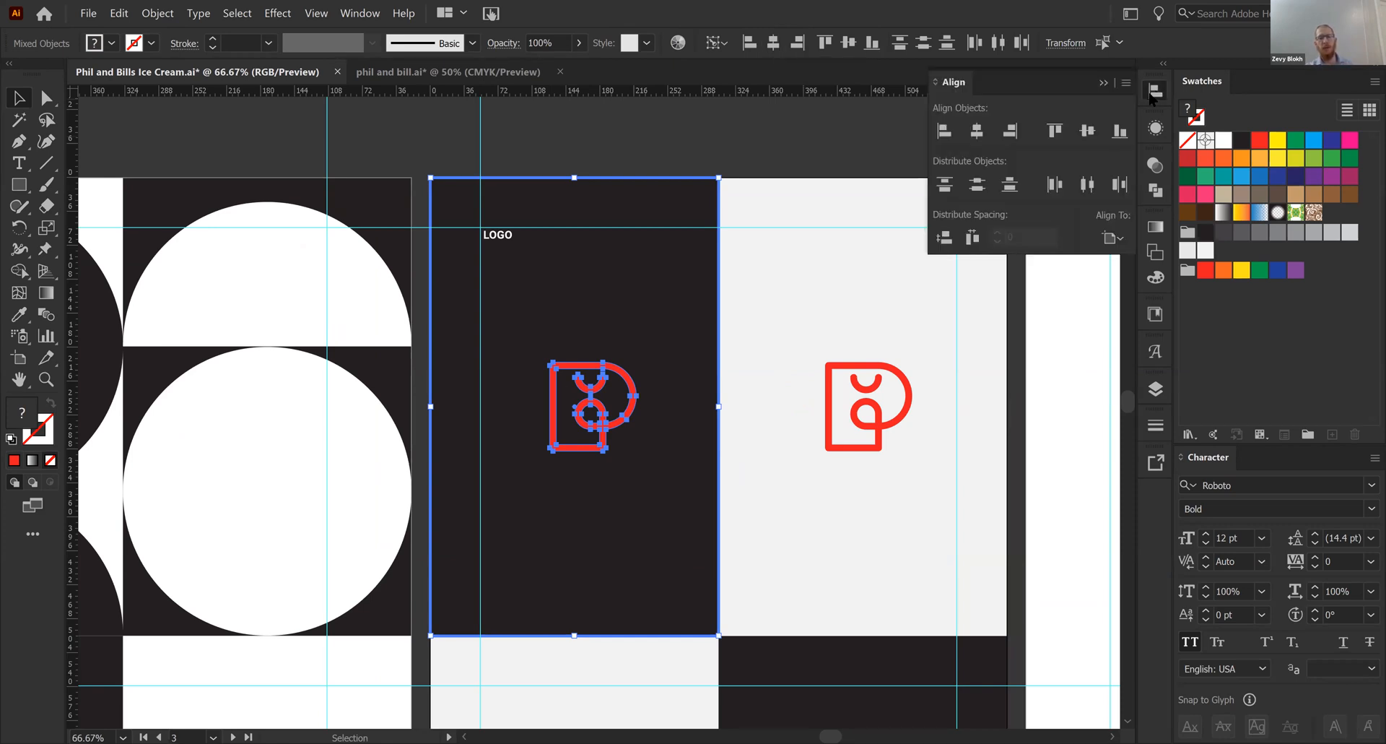
left_click(976, 132)
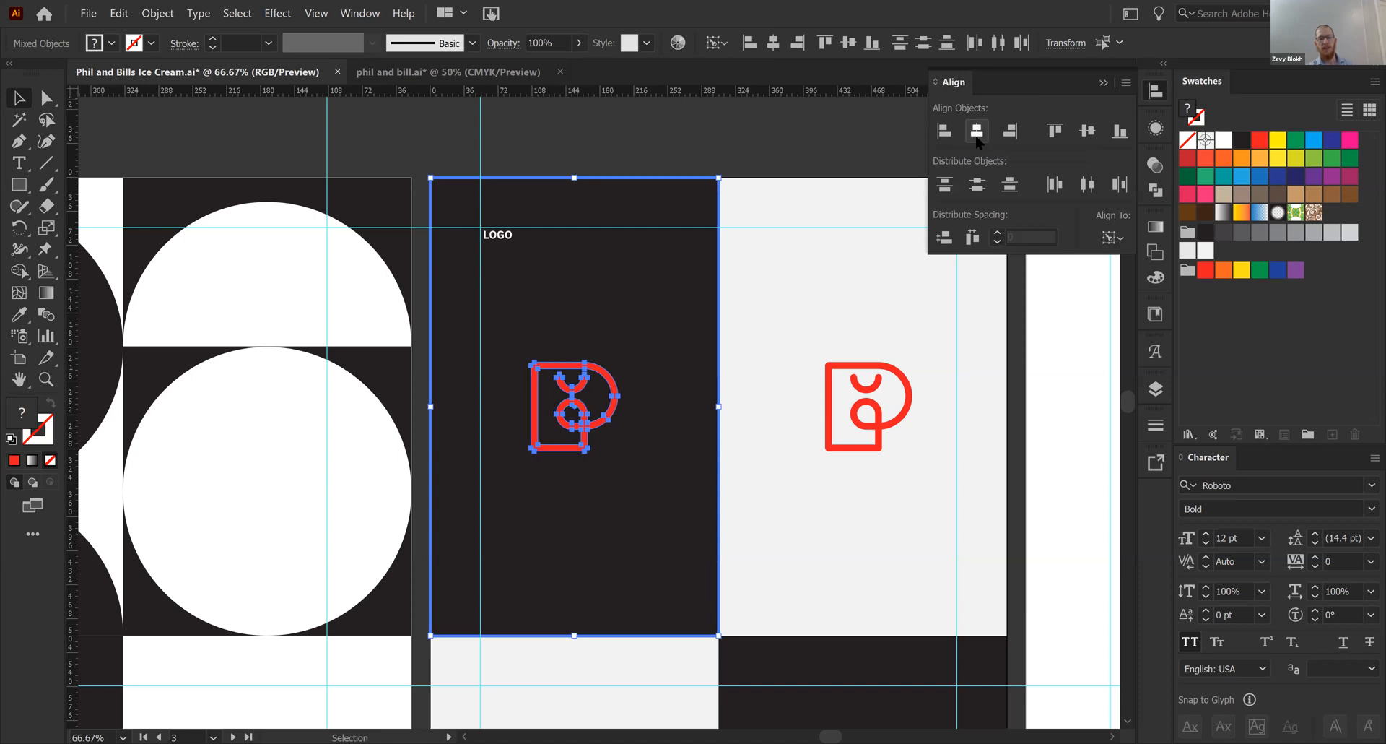
left_click(854, 135)
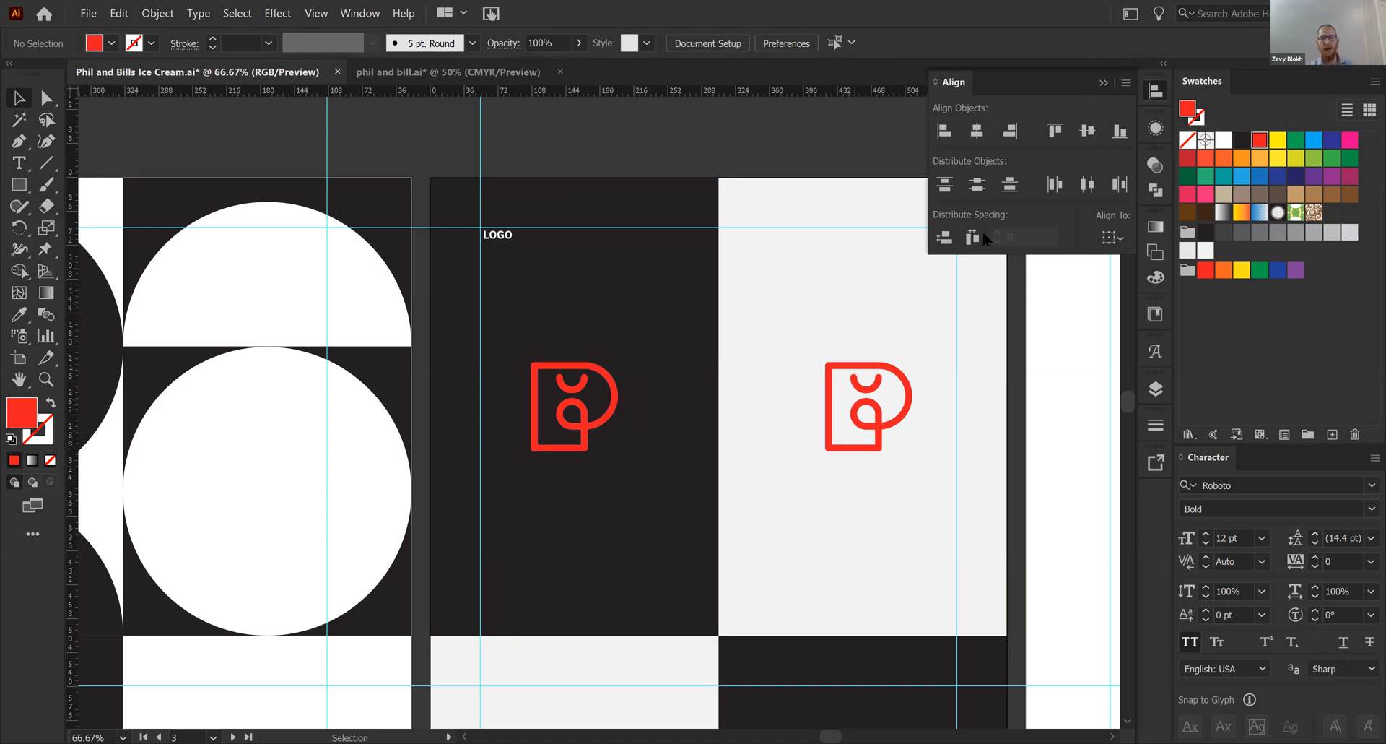
- Center the duplicate logo horizontally in the upper-right light gray panel, using that panel as the key object
left_click(859, 372)
left_click(807, 296, "shift")
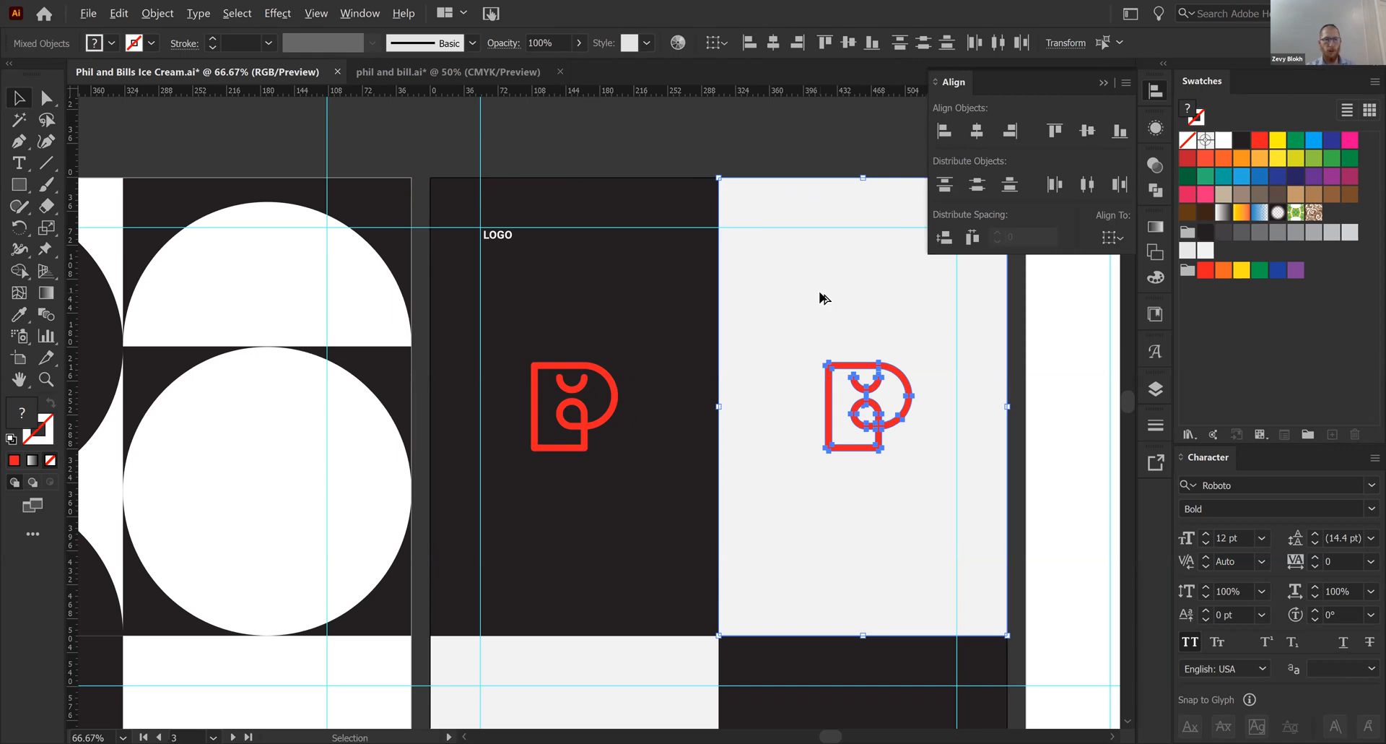
left_click(821, 297)
left_click(976, 131)
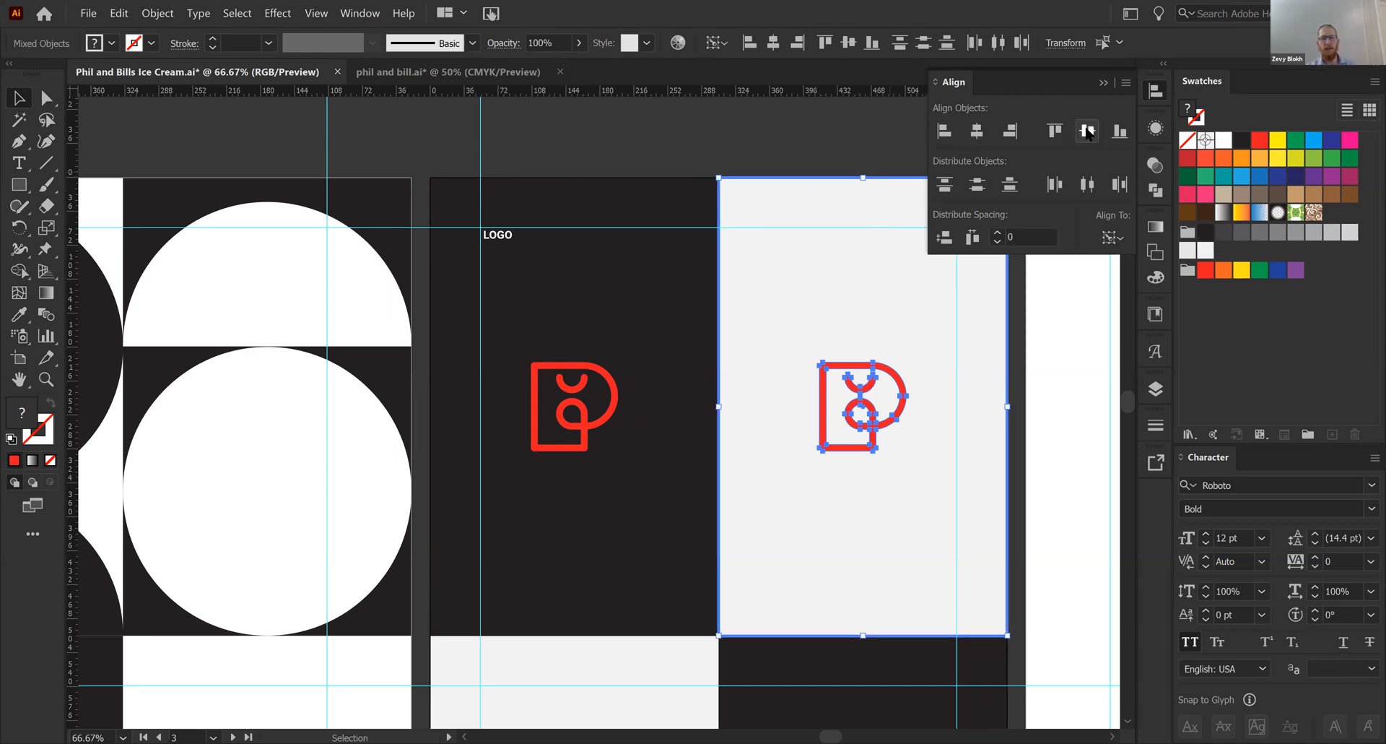
left_click(748, 161)
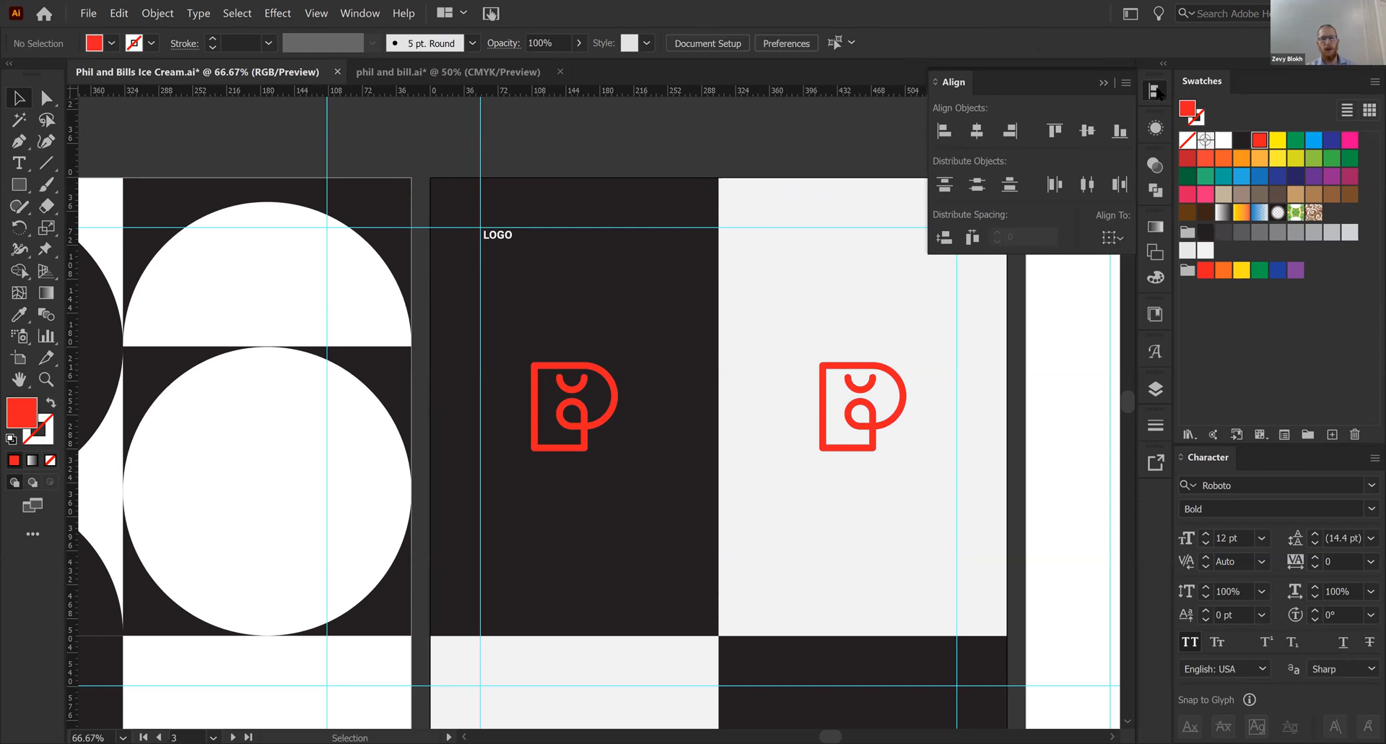
- Fill the logo on the dark panel with white and the logo on the light gray panel with black
left_click(615, 411)
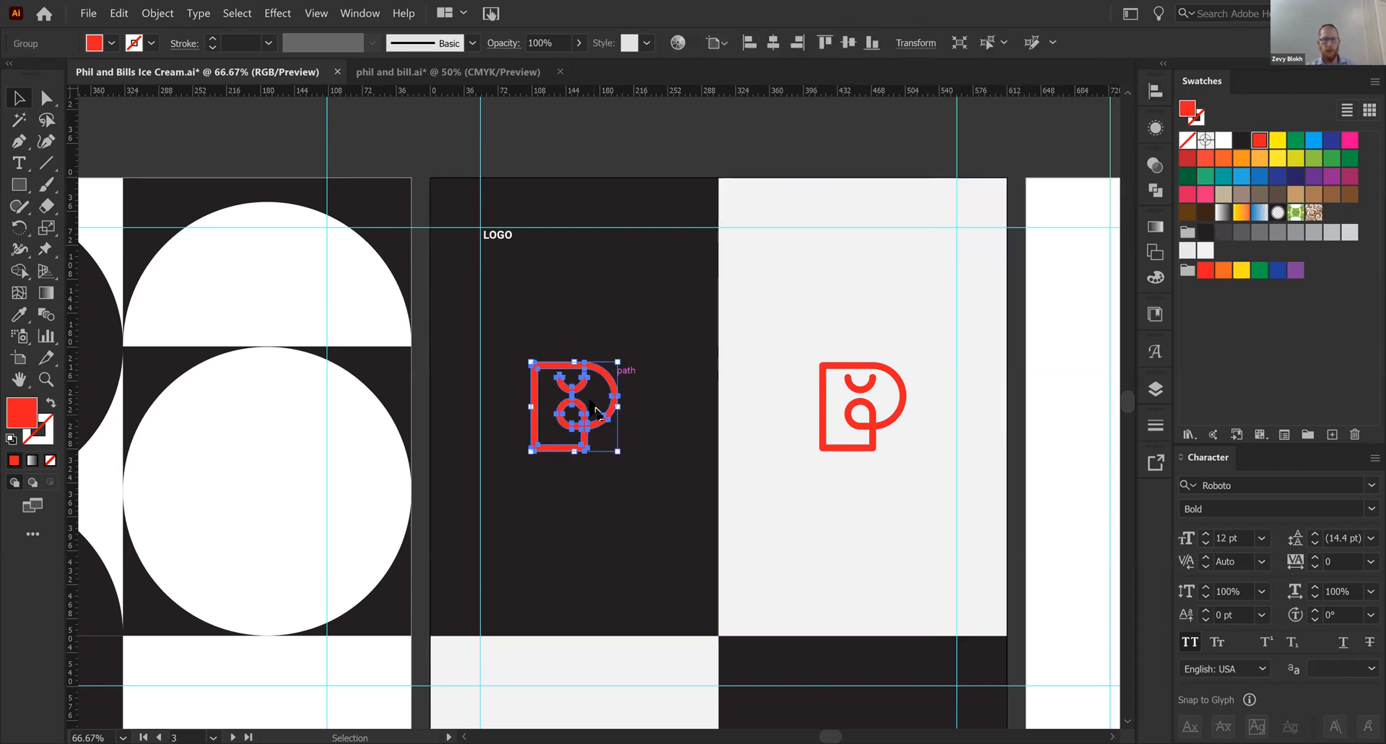
left_click(1223, 139)
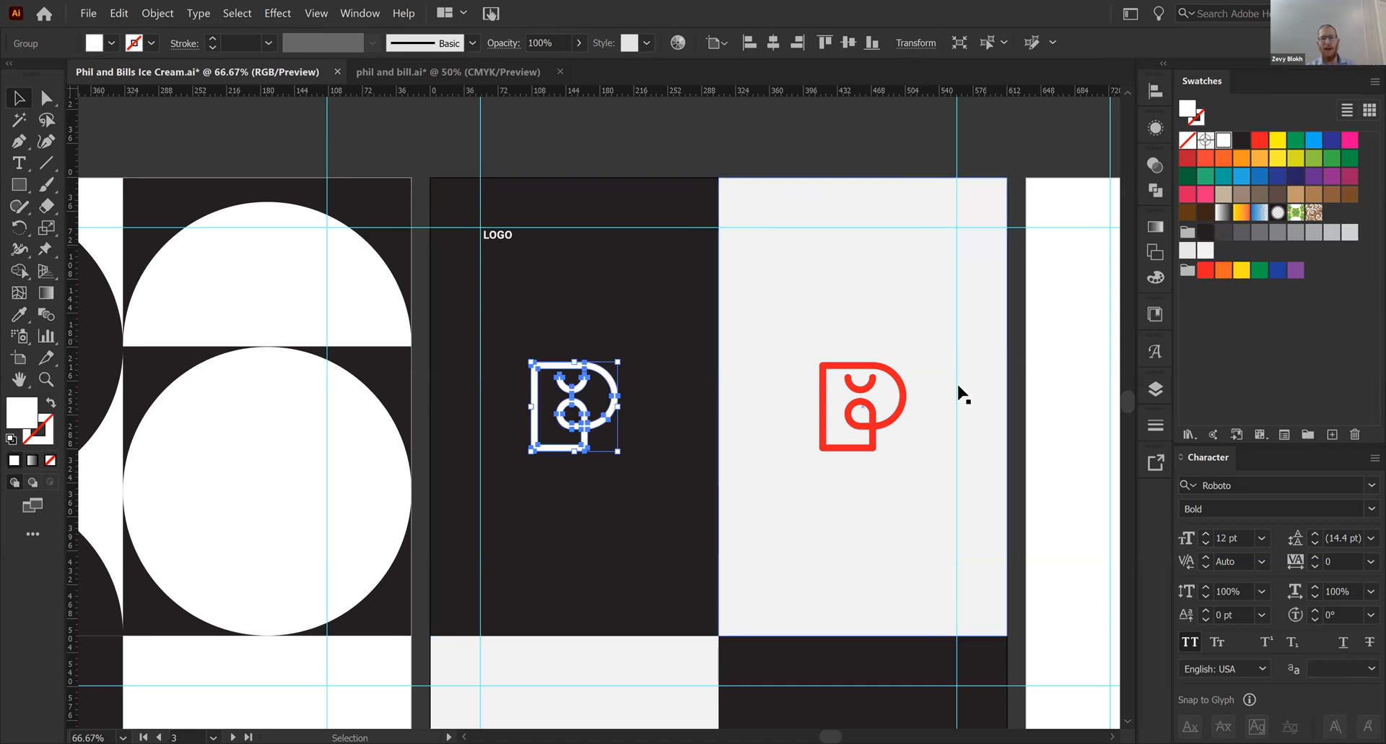
left_click(903, 409)
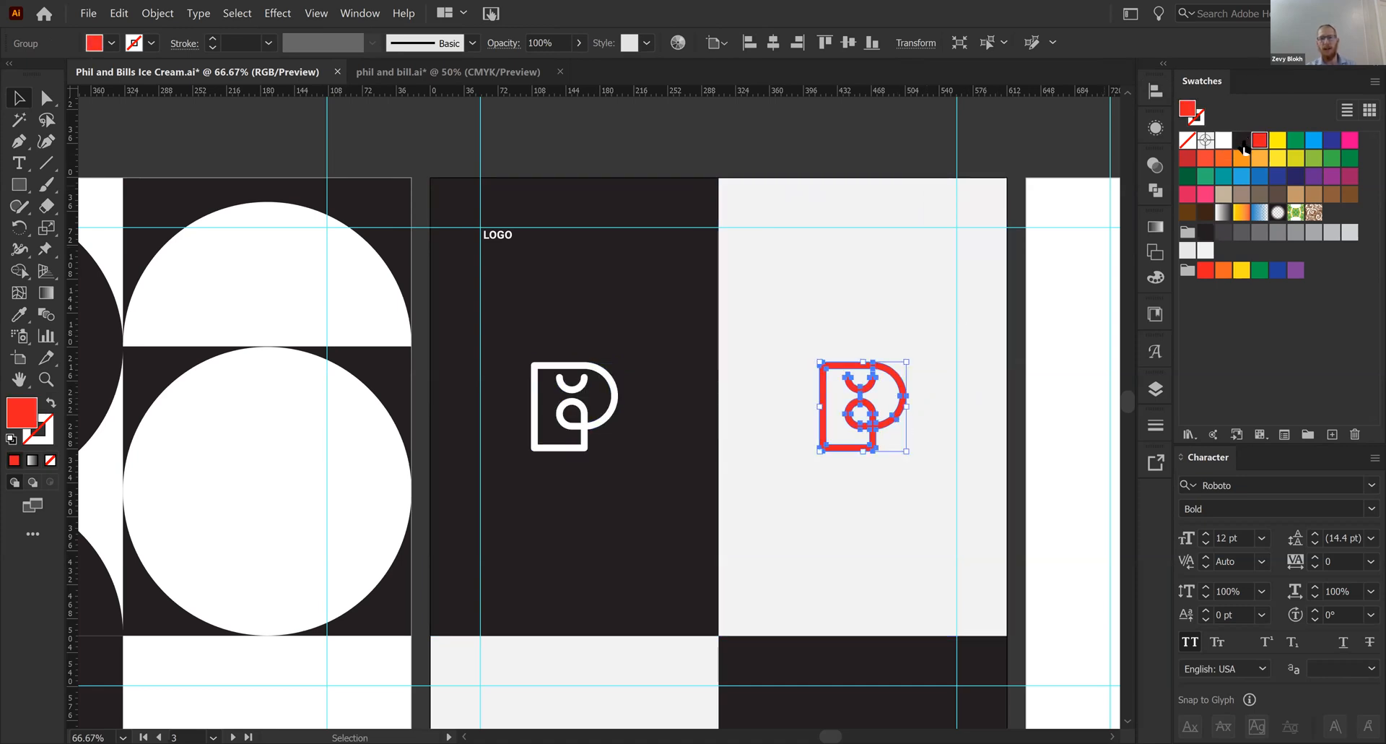
left_click(1241, 140)
left_click(941, 137)
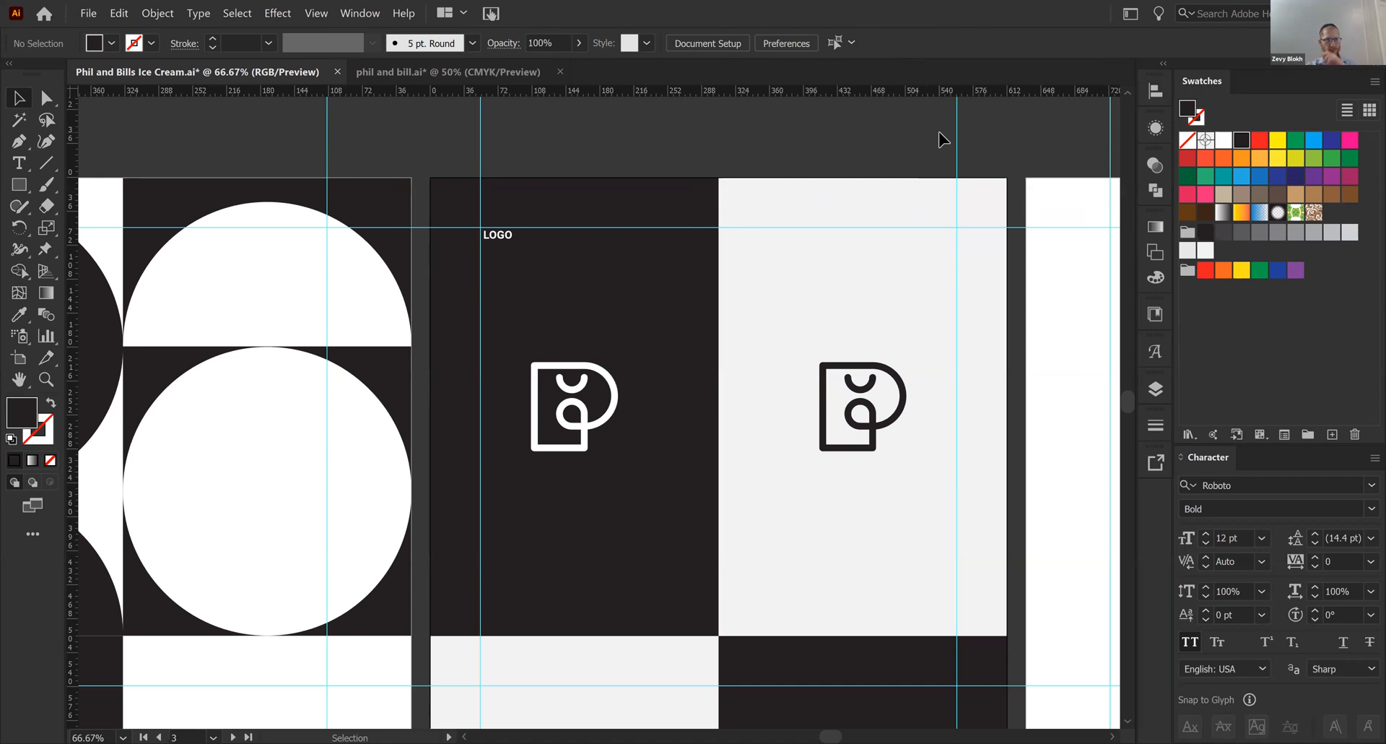
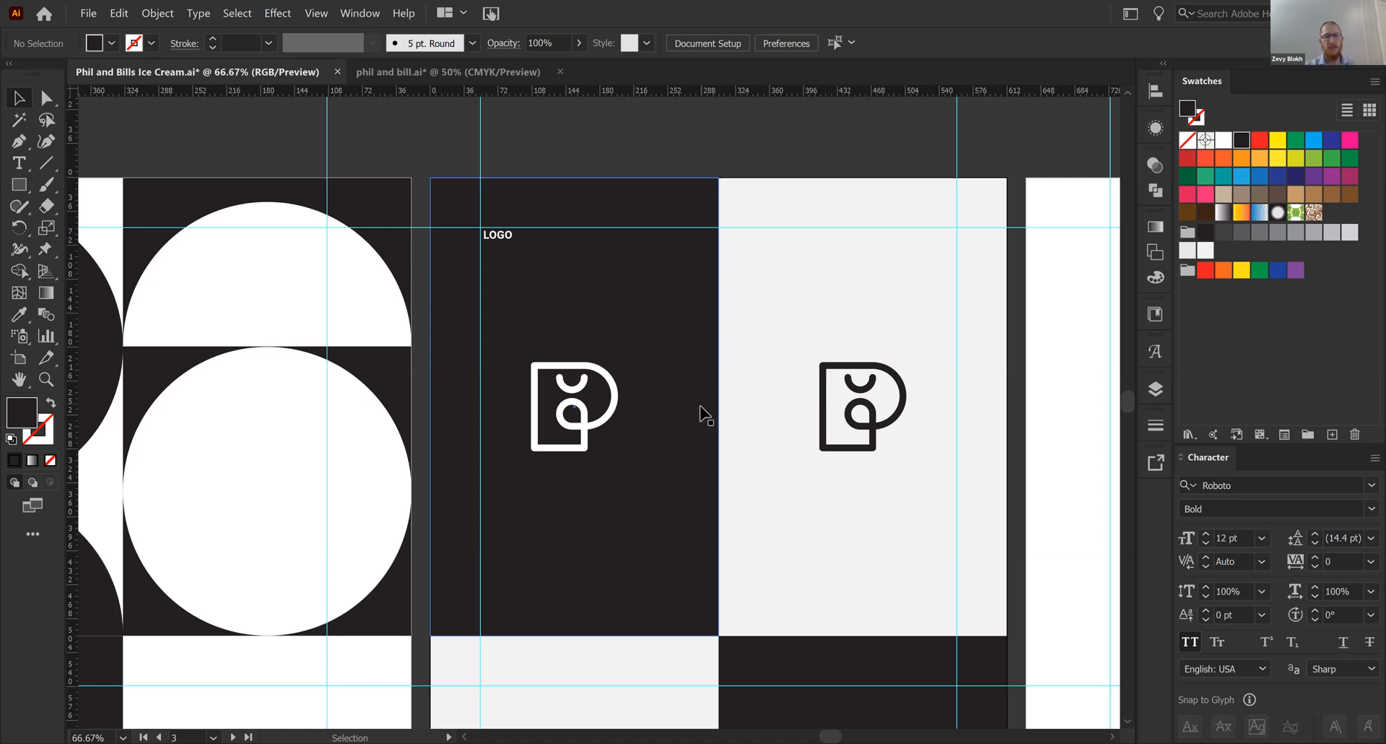
- Add a "TYPOGRAPHY" label to artboard 3's lower-left light gray panel and align it to the margin guides
scroll(677, 310, "down", 3)
key("space")
left_click_drag(600, 275, 640, 190)
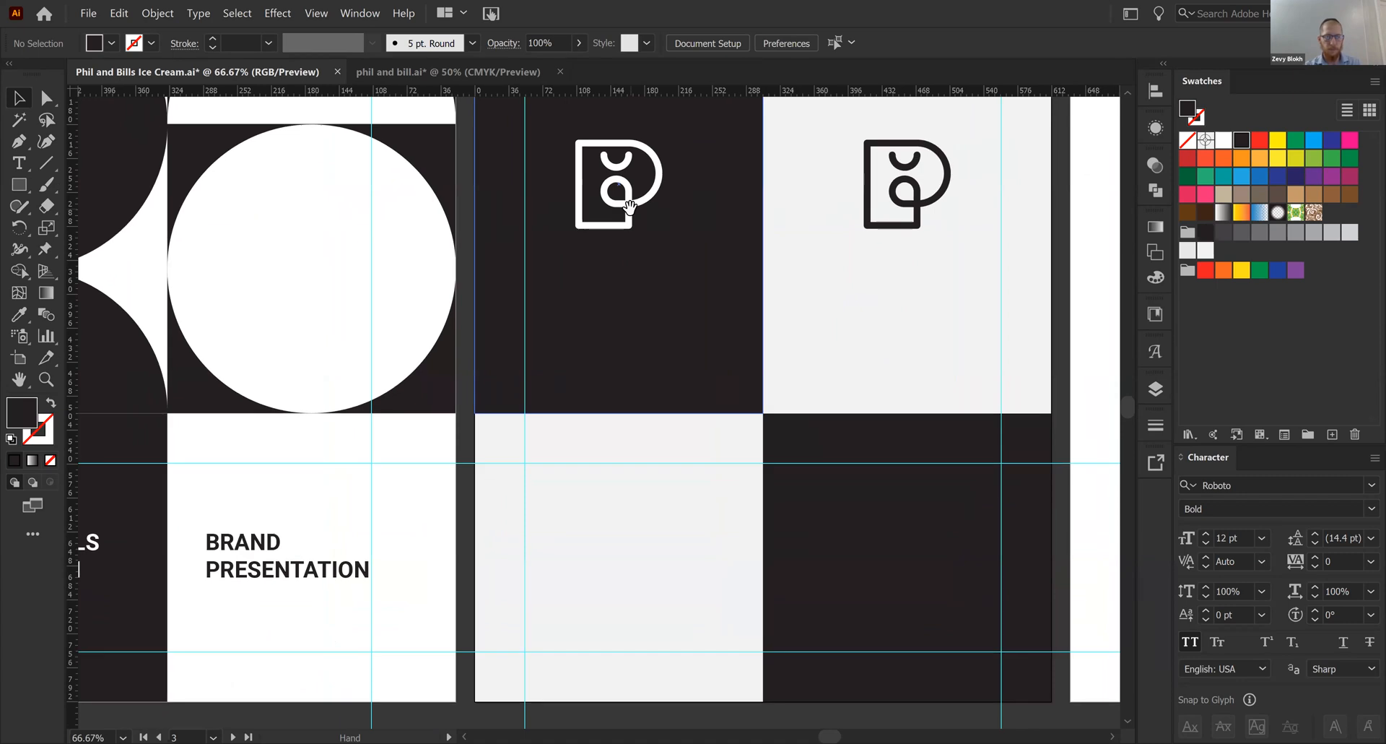
key("t")
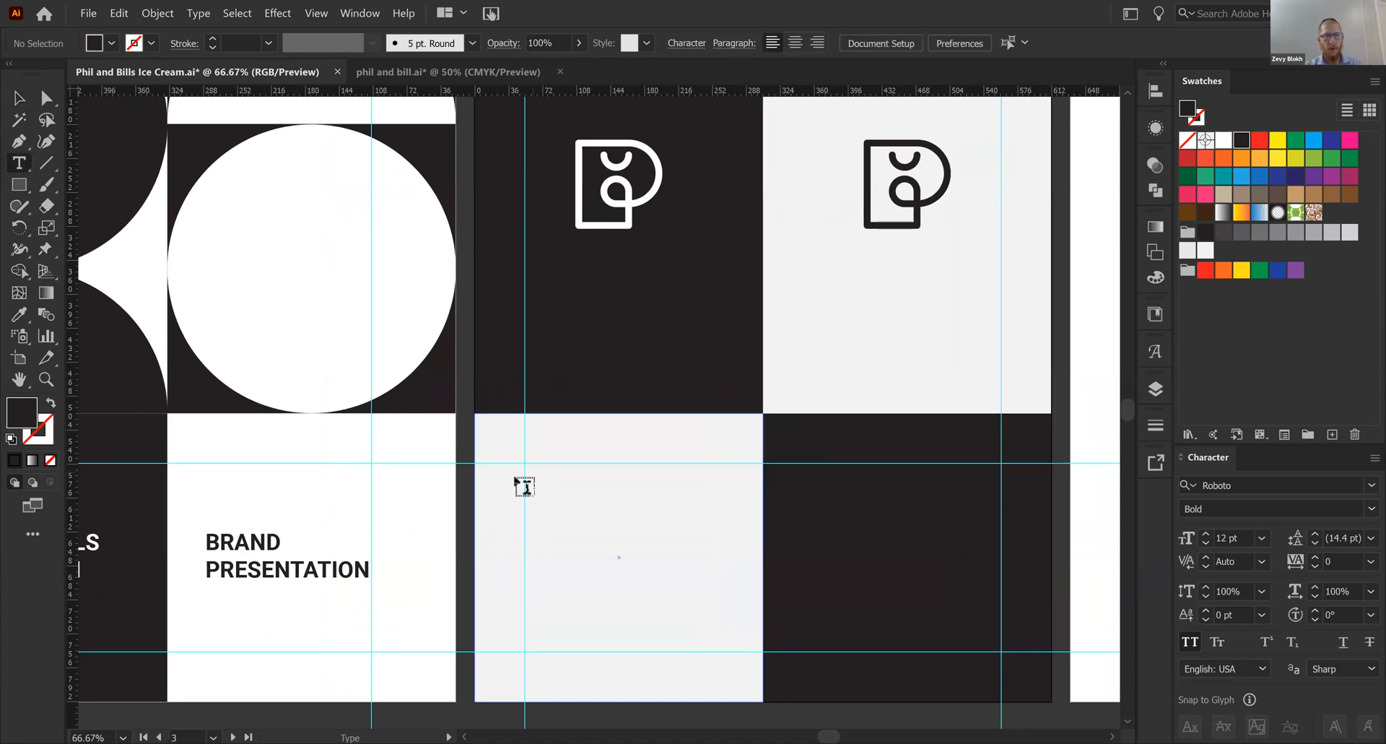
left_click(541, 471)
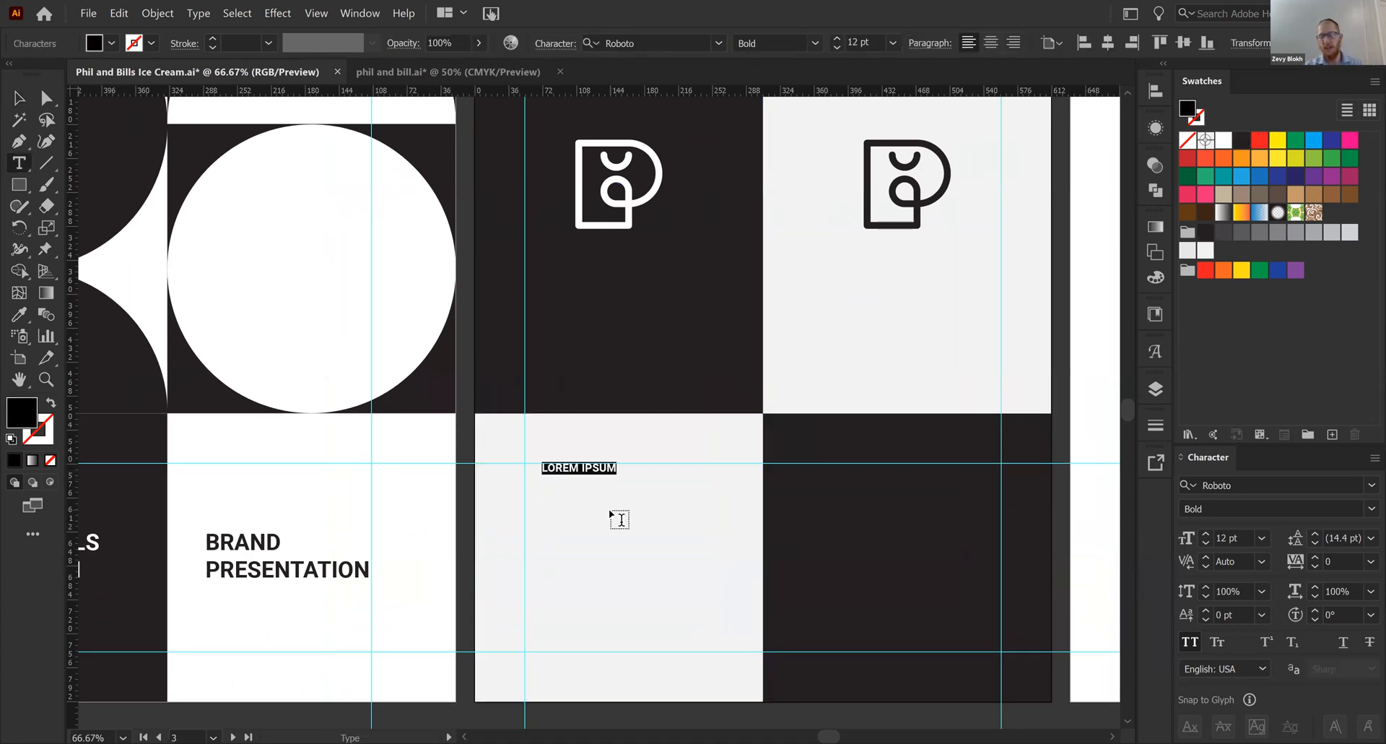
type("TY")
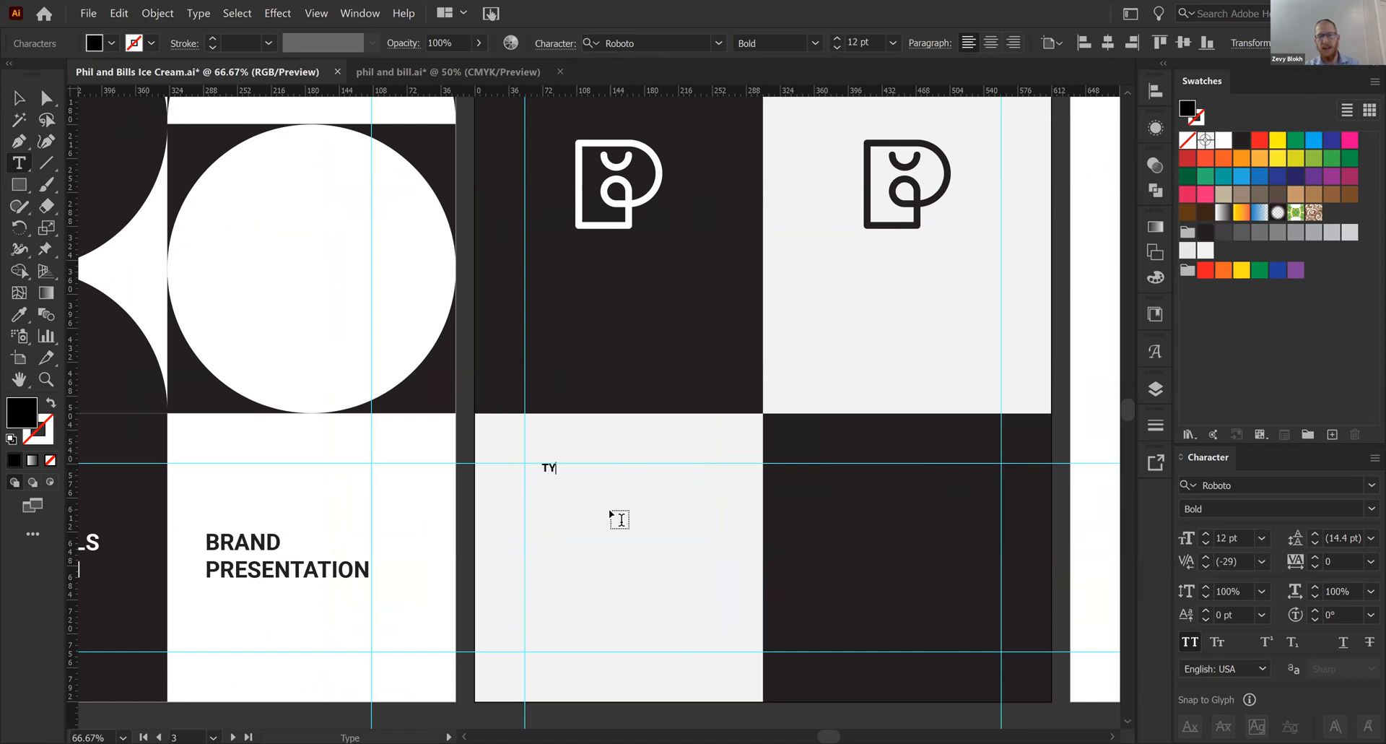
type("POGRAPHY")
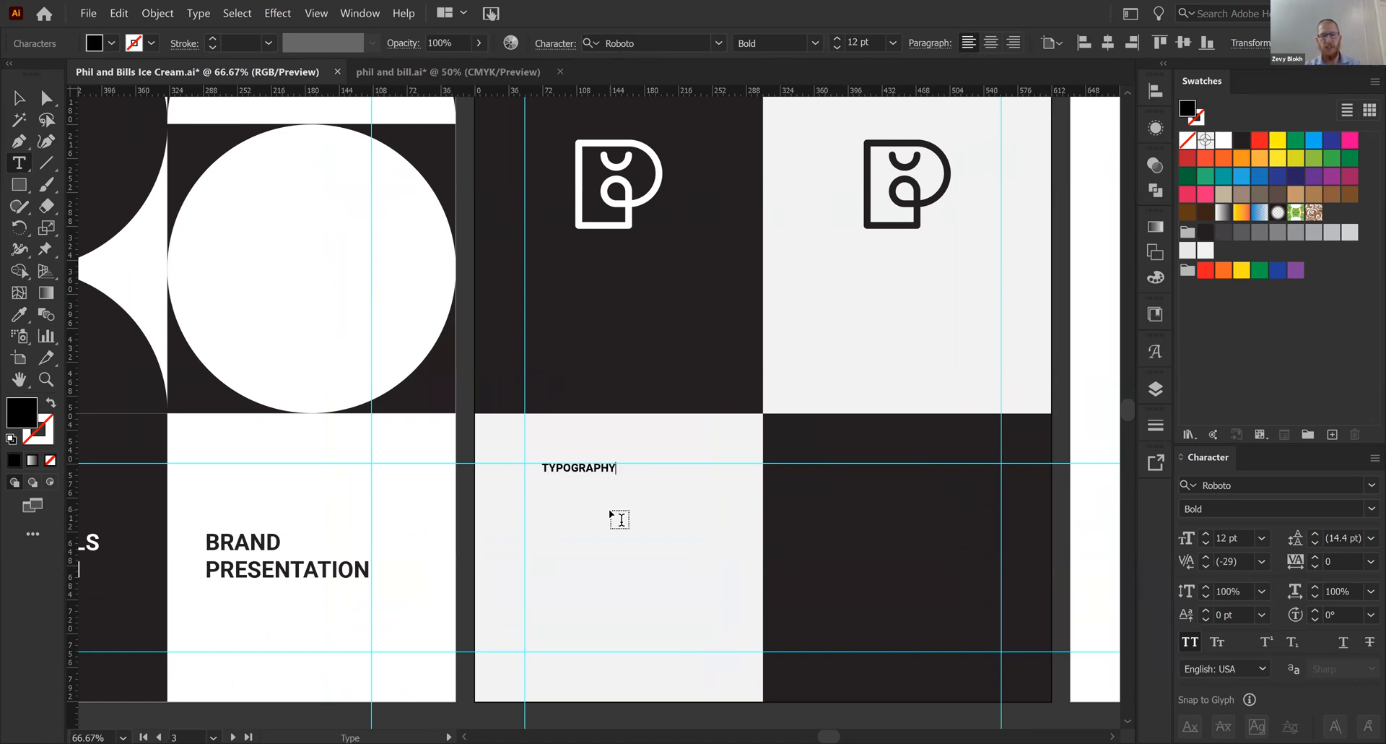
key("Escape")
left_click_drag(591, 470, 601, 344)
- Delete the light gray background rectangle behind the TYPOGRAPHY label
left_click(447, 537)
left_click(486, 570)
left_click(586, 630)
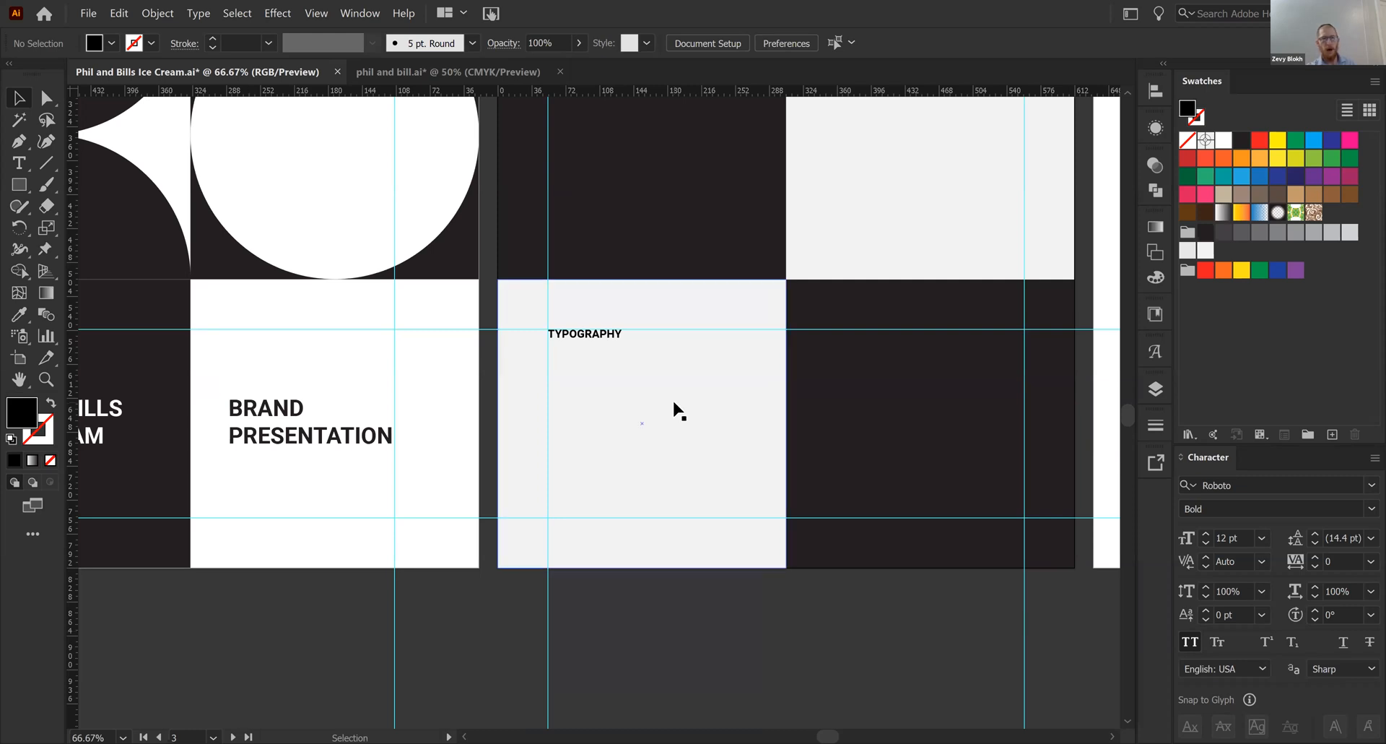
left_click_drag(683, 598, 560, 448)
key("Delete")
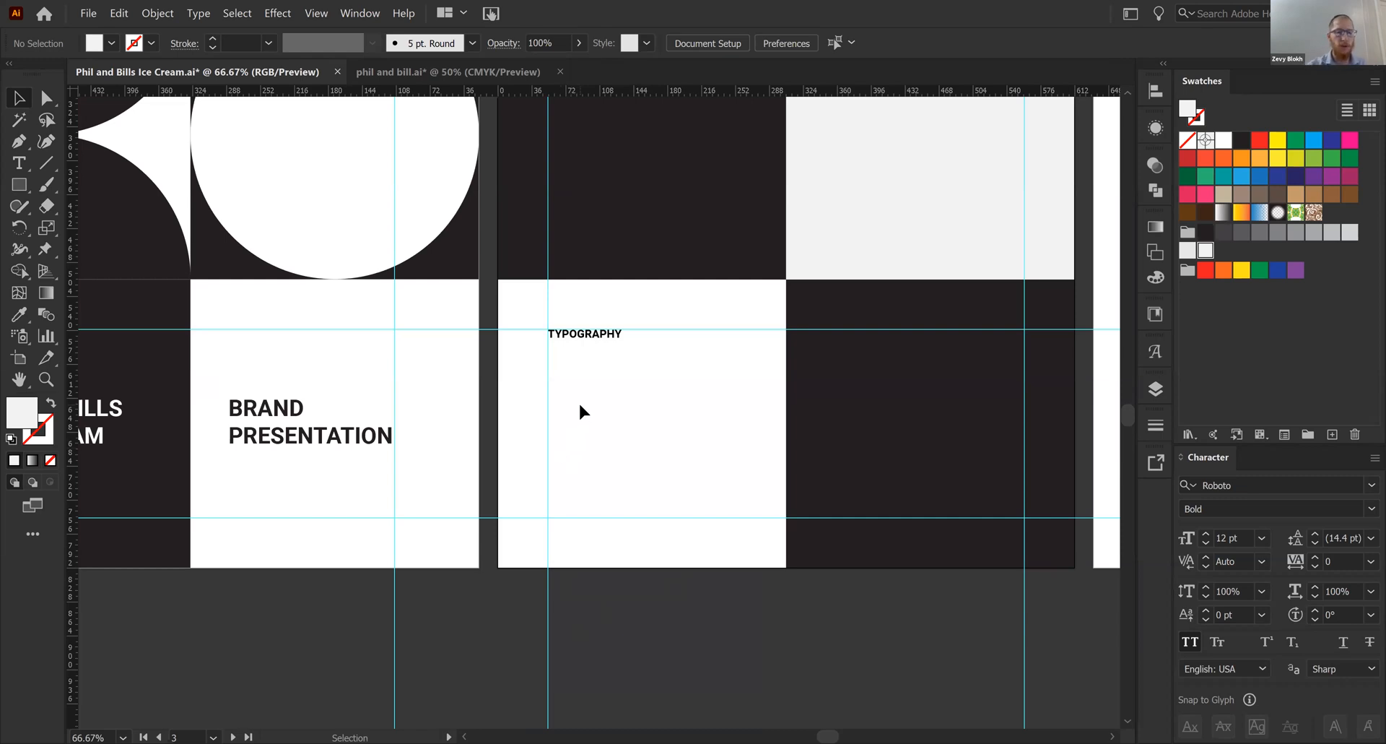
- Add the text "Big Title" below the TYPOGRAPHY label and turn off All Caps for it
key("t")
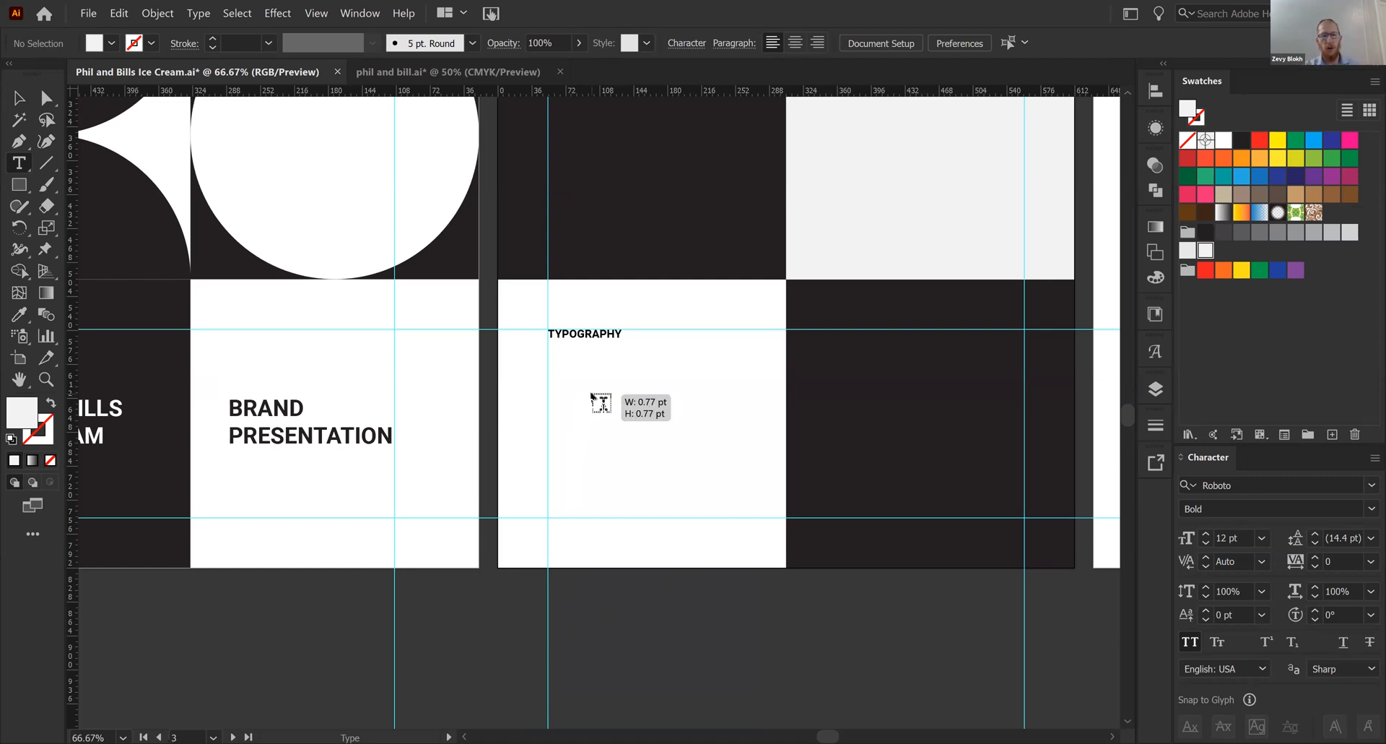
left_click(594, 396)
type("B")
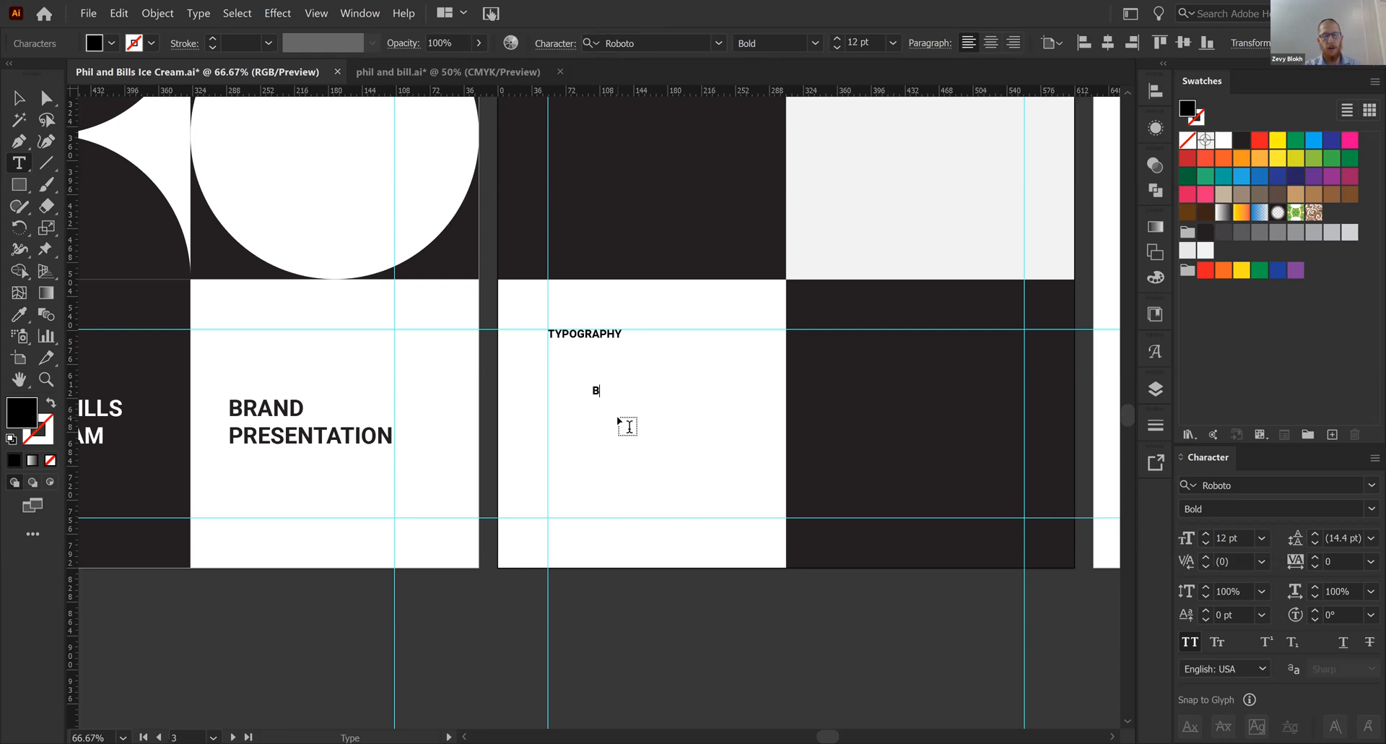
type("IG TITLE")
key("Escape")
left_click(1189, 641)
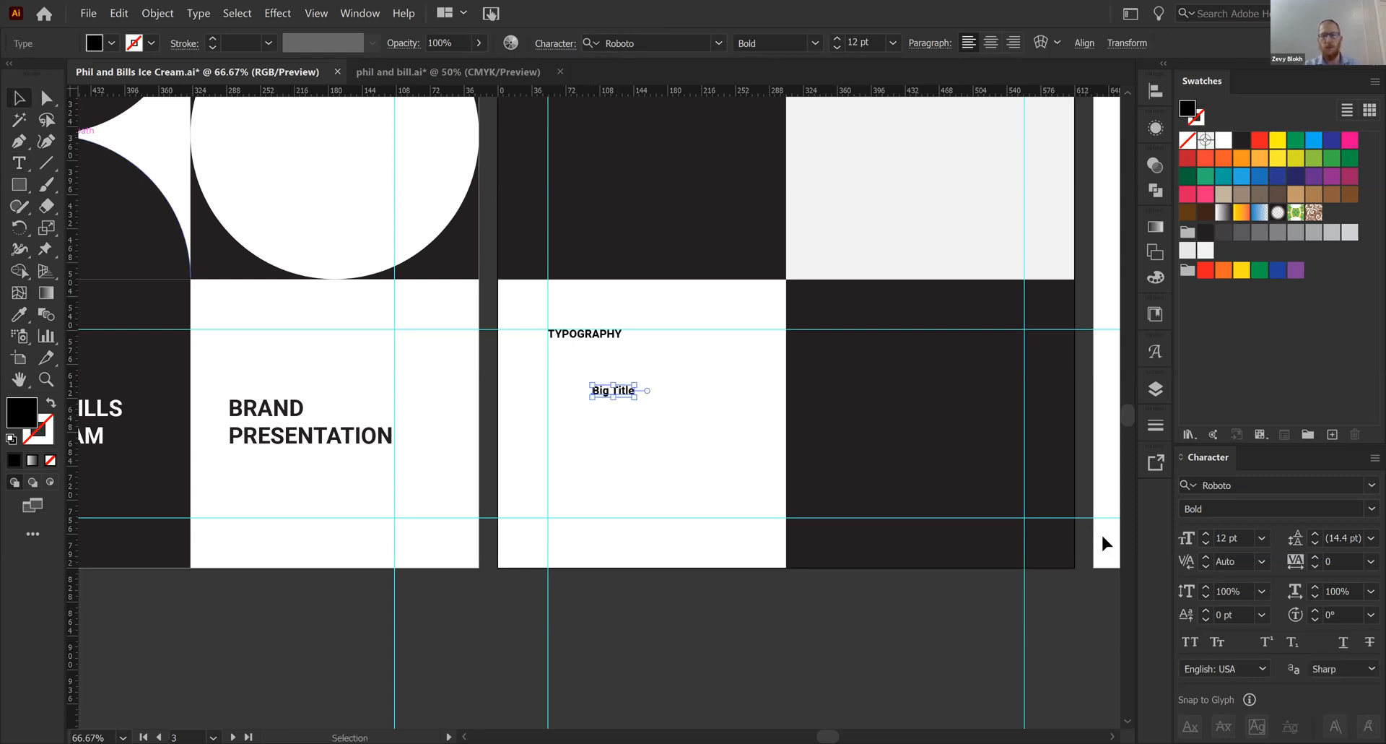
- Set the "Big Title" text in Cooper Black and align its left edge with the vertical margin guide
left_click(1243, 484)
type("co")
left_click(1143, 570)
left_click_drag(592, 396, 547, 412)
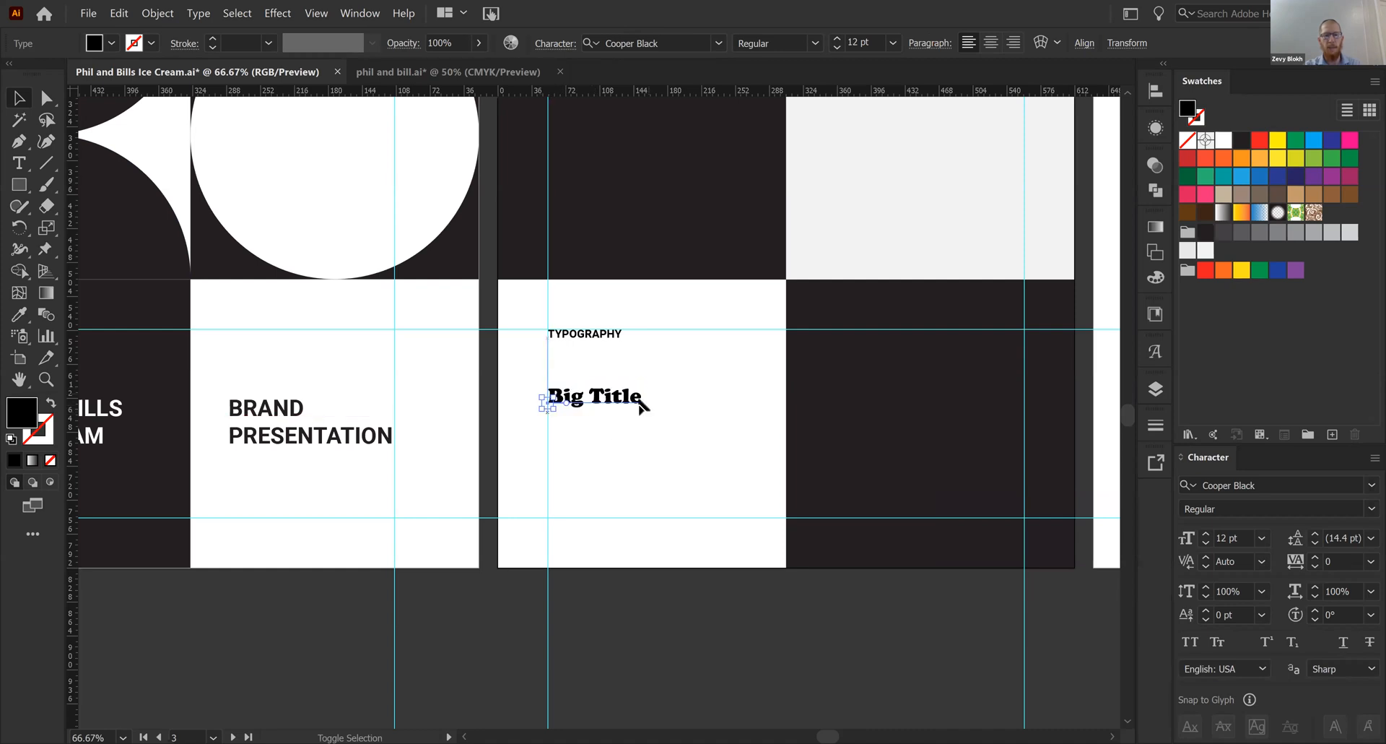
- Enlarge the "Big Title" text proportionally to about 35.6 pt, keeping its left edge on the margin guide
left_click_drag(642, 396, 722, 410)
left_click(640, 474)
key("ctrl+plus")
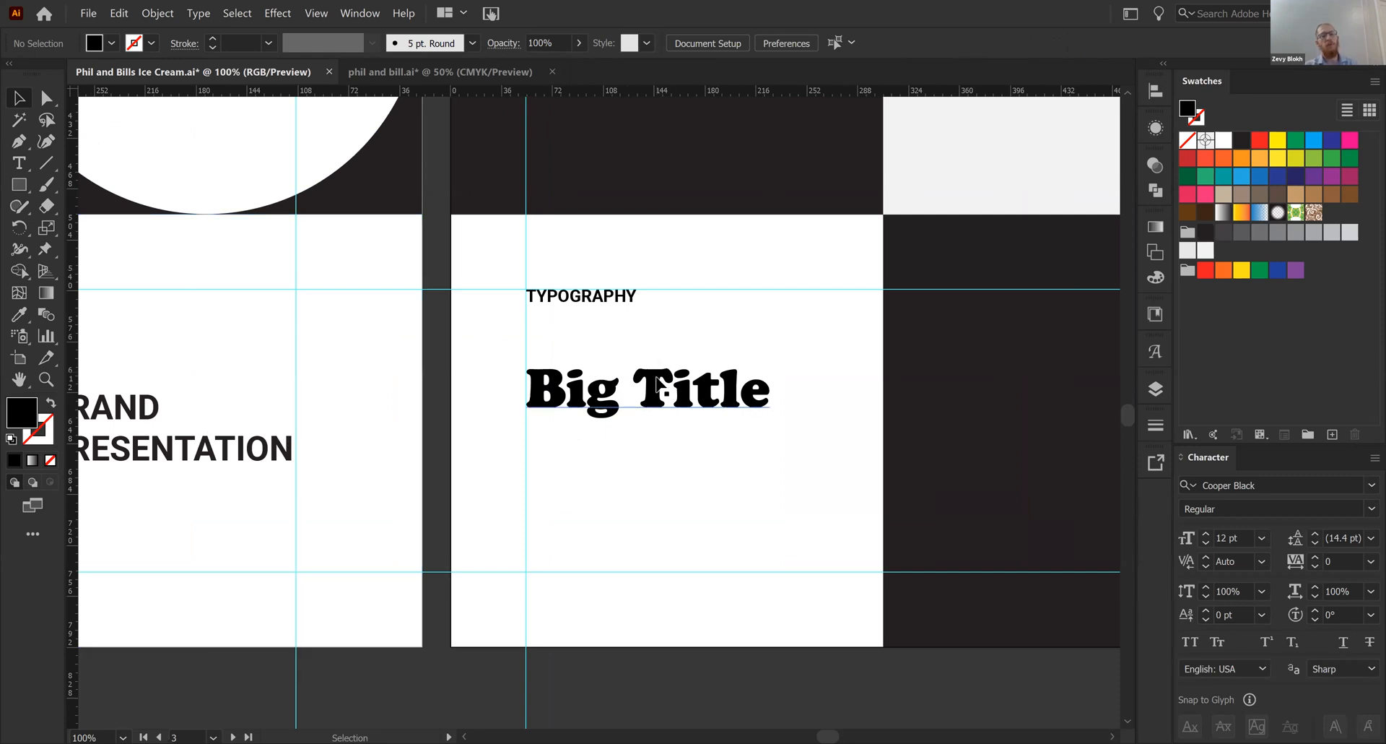
left_click(768, 390)
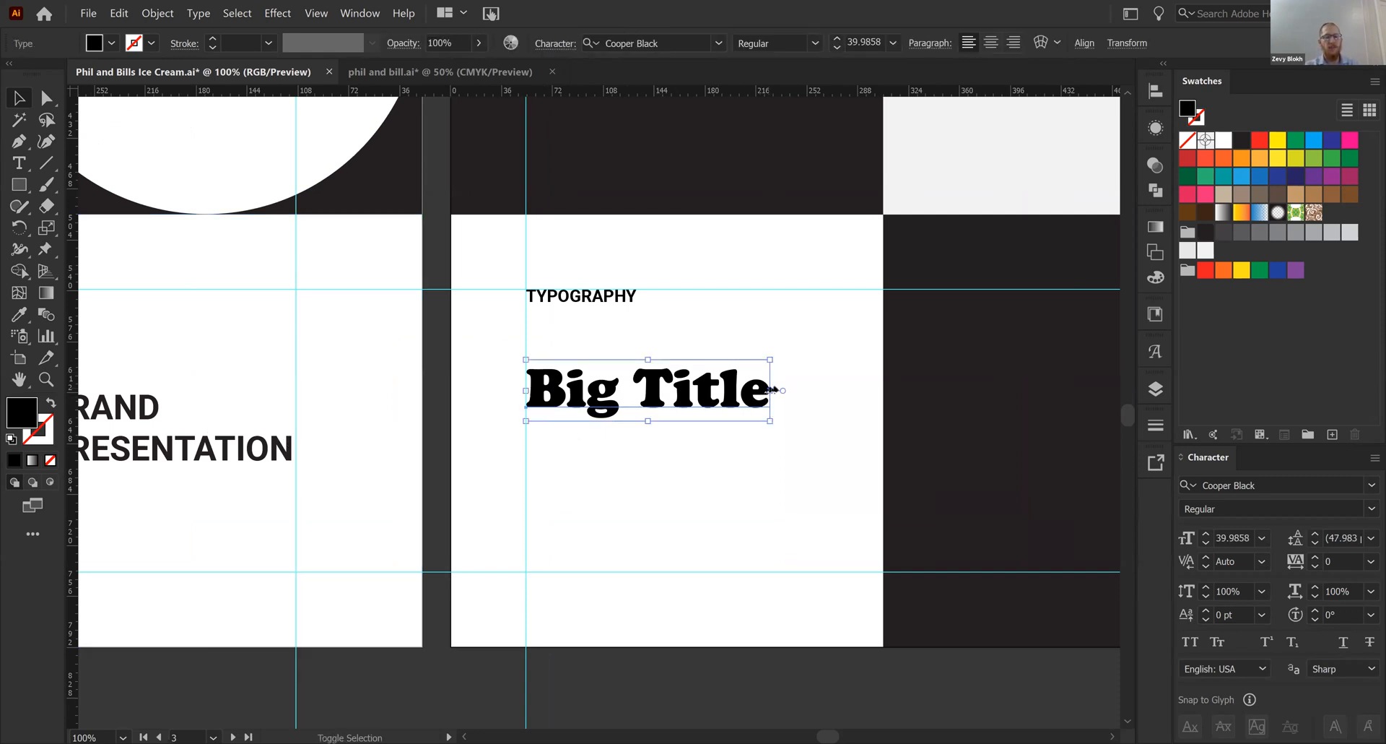
left_click_drag(770, 390, 697, 360)
left_click(792, 443)
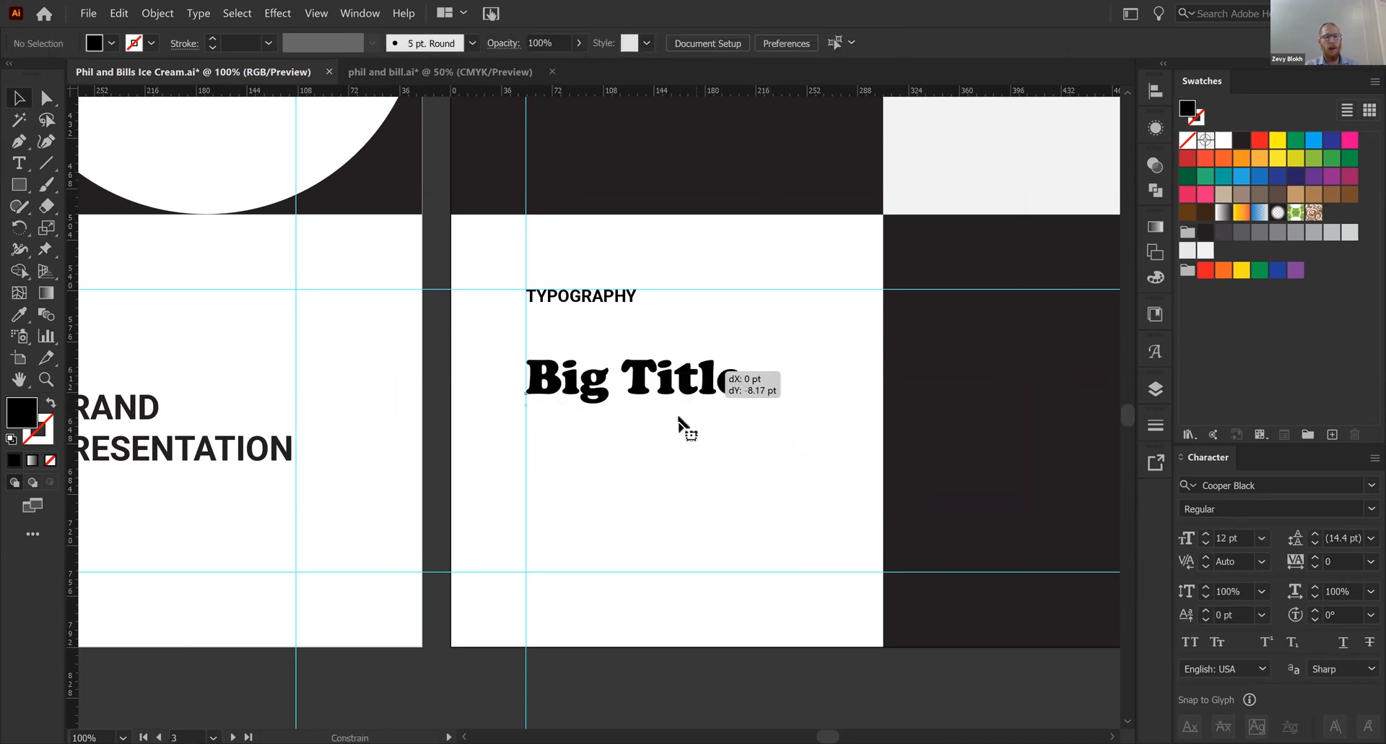
left_click(655, 455)
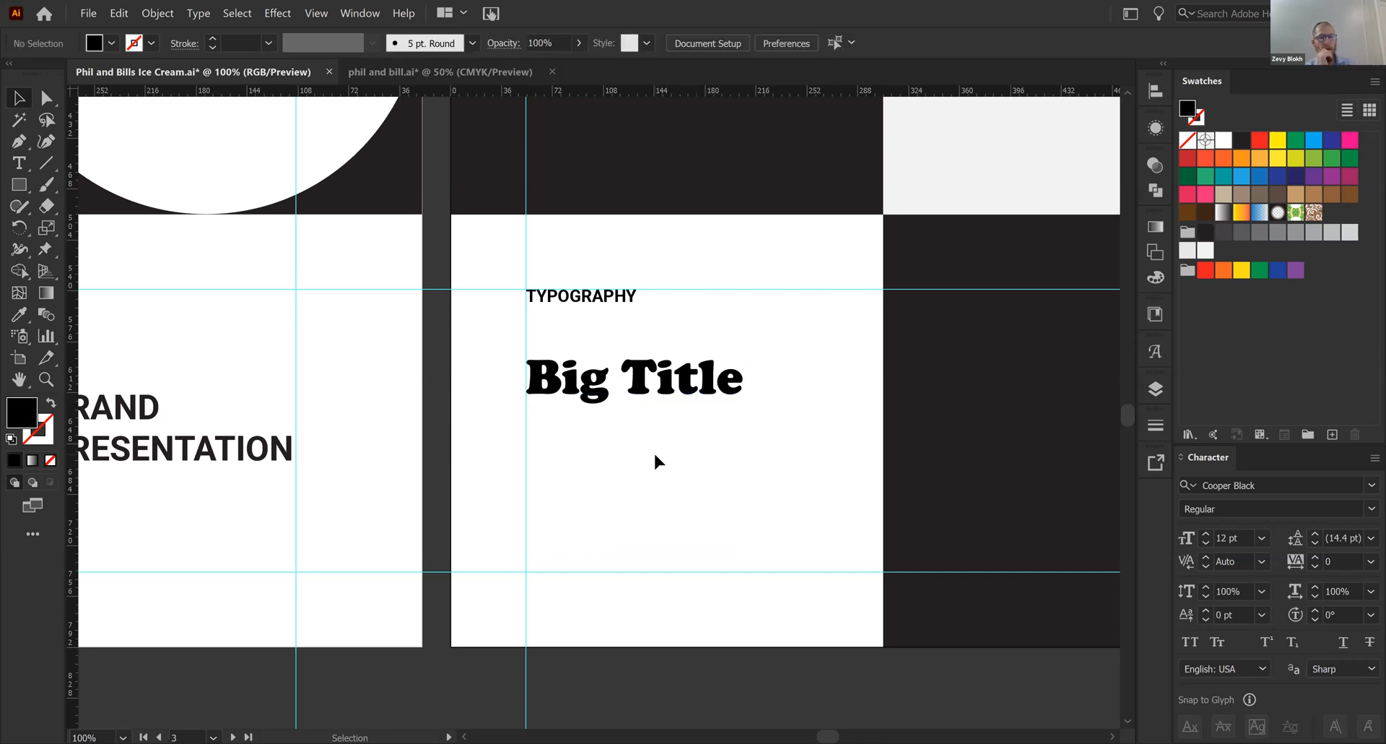
- Scale the "Big Title" text down slightly to about 33.3 pt
left_click(571, 379)
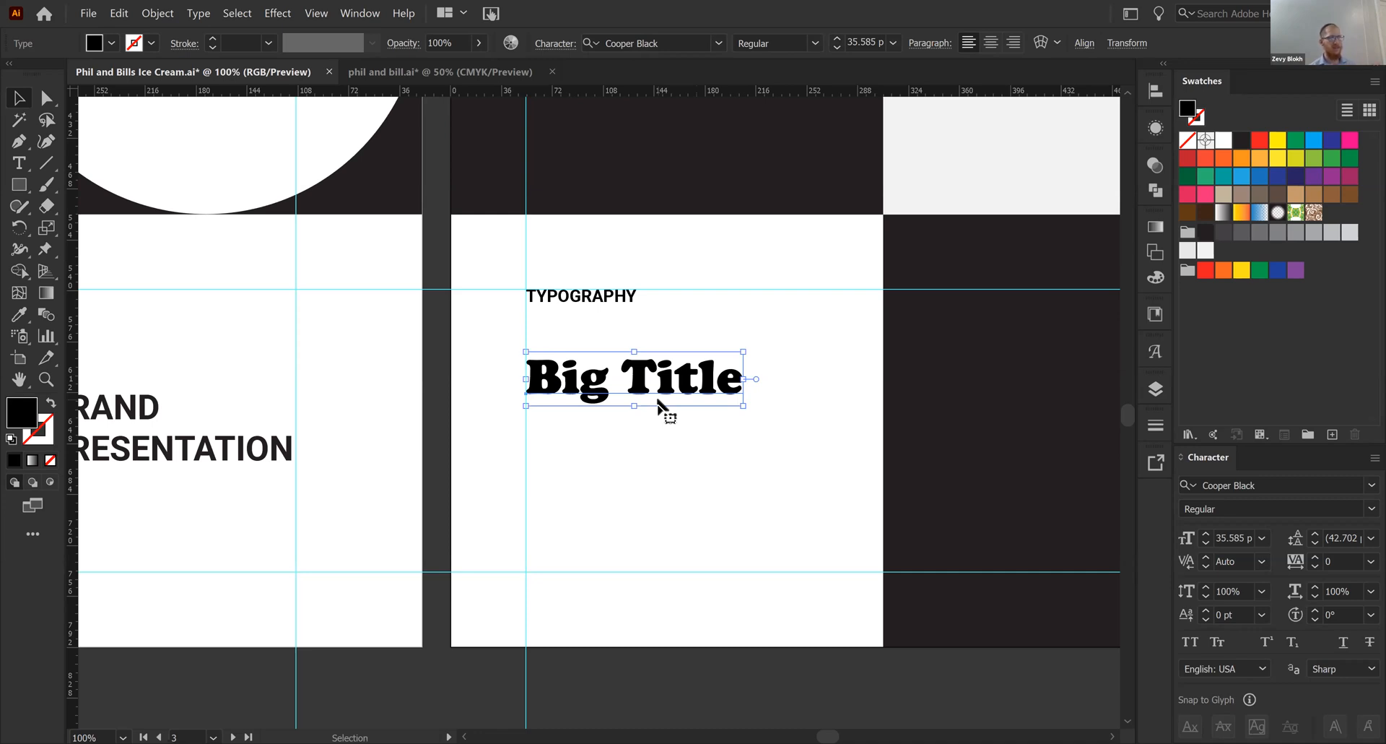
left_click_drag(742, 379, 731, 382)
left_click(706, 511)
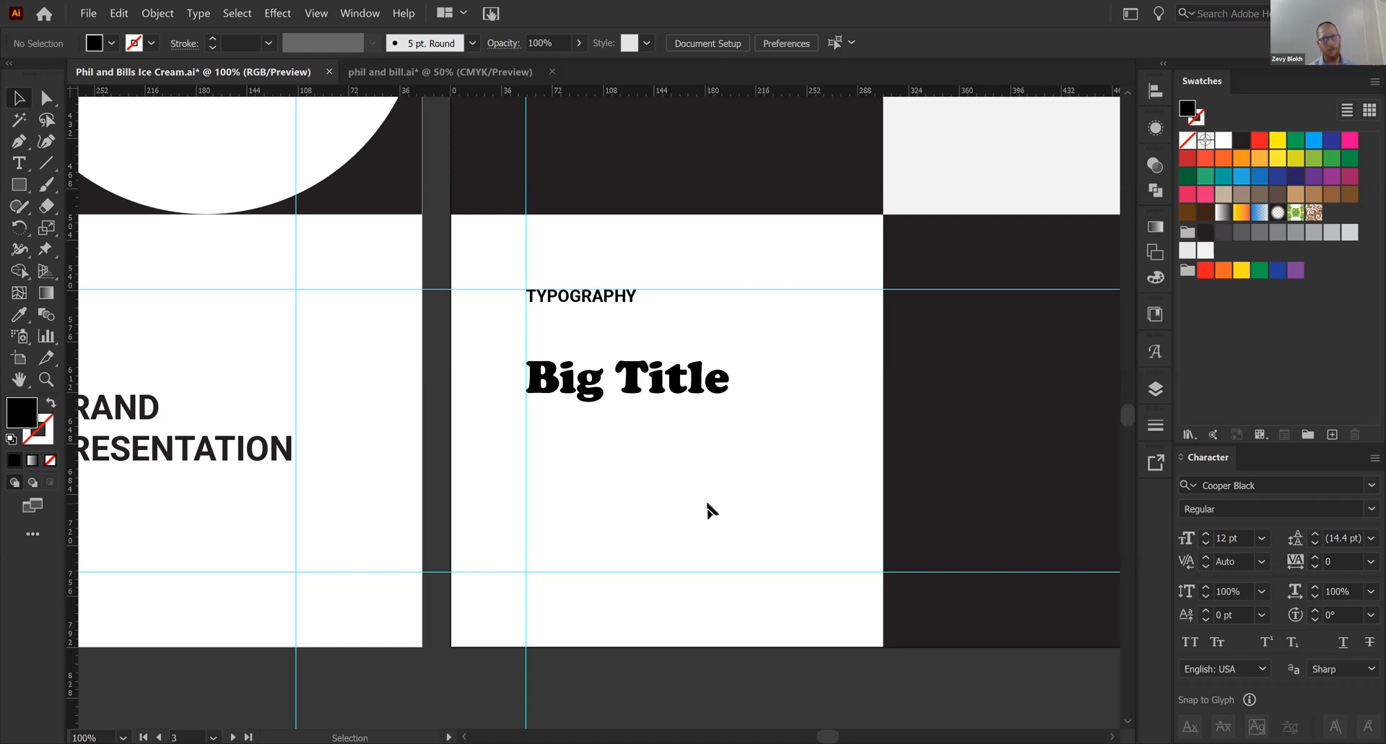
left_click(706, 390)
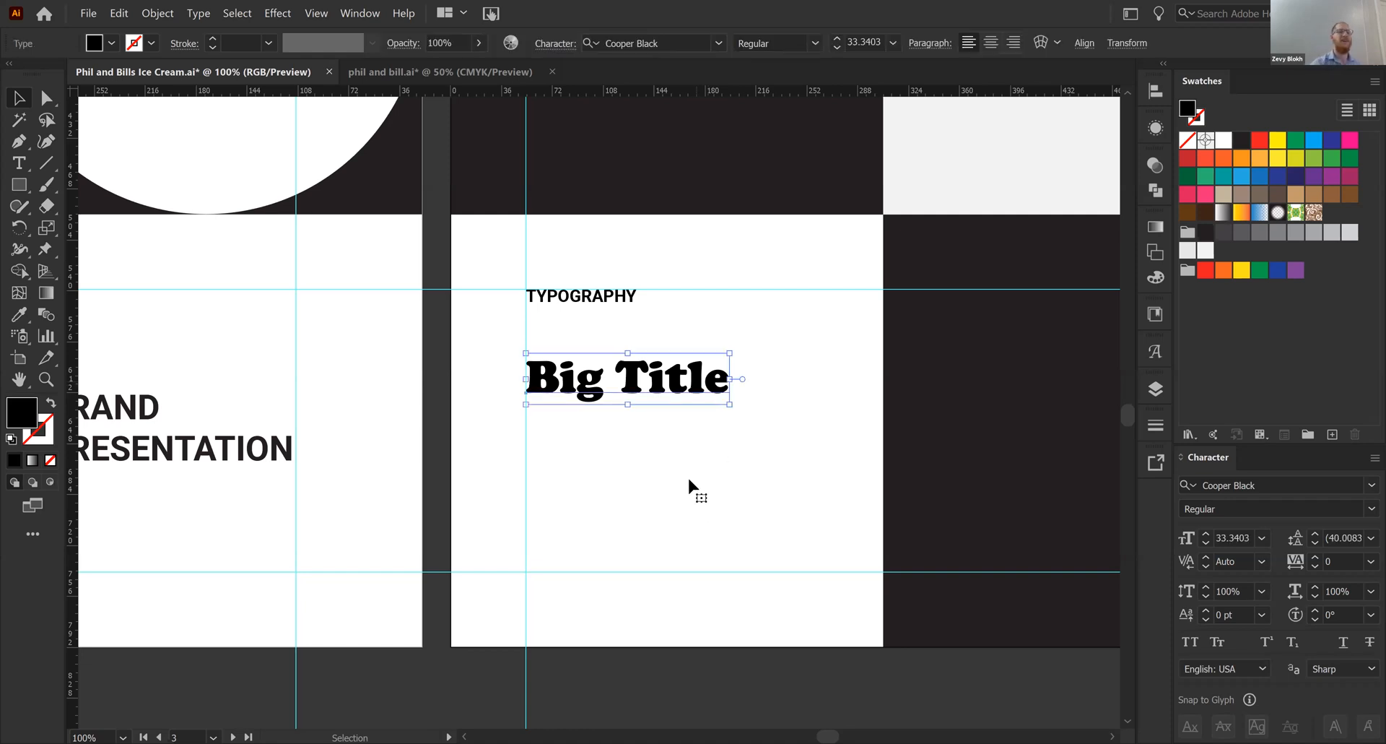
left_click(689, 481)
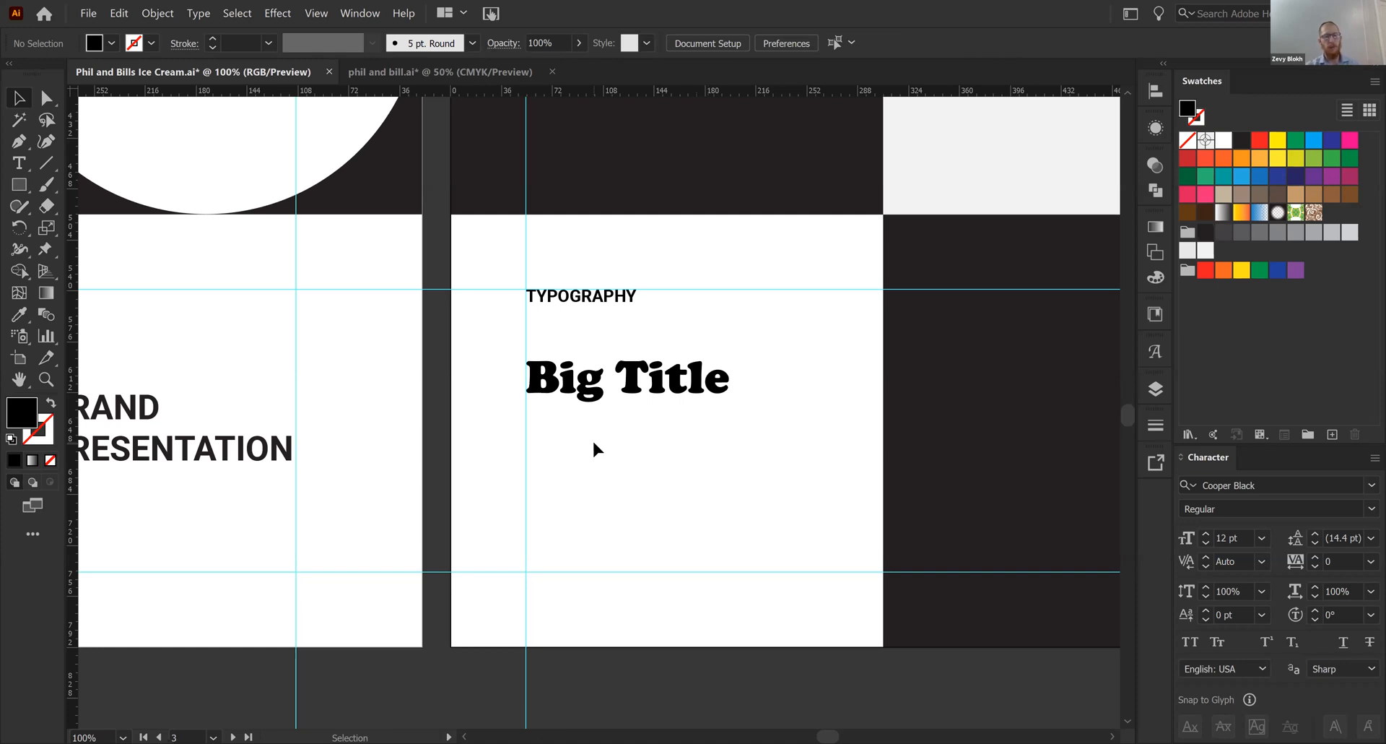
- Create a placeholder paragraph box below "Big Title", slightly wider than the title, and set its font to DM Sans Regular
key("t")
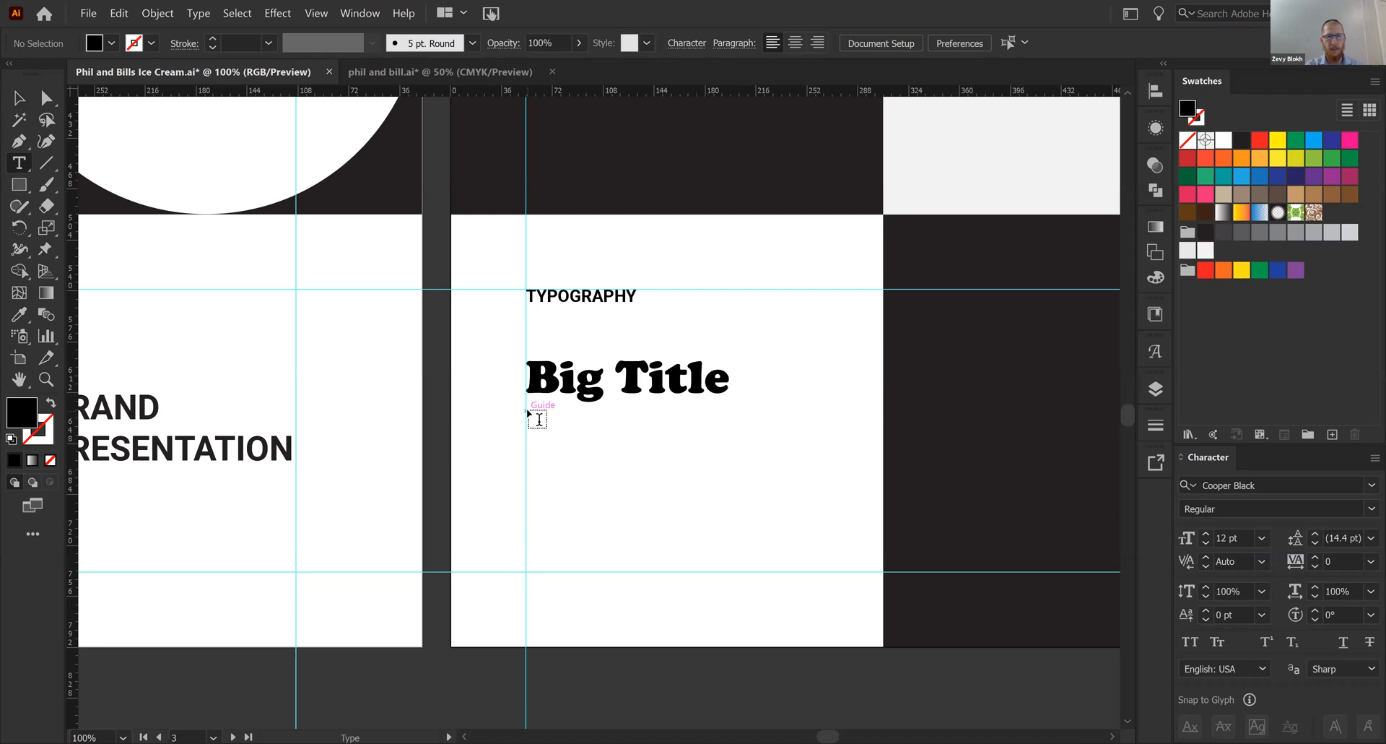
left_click_drag(527, 412, 787, 535)
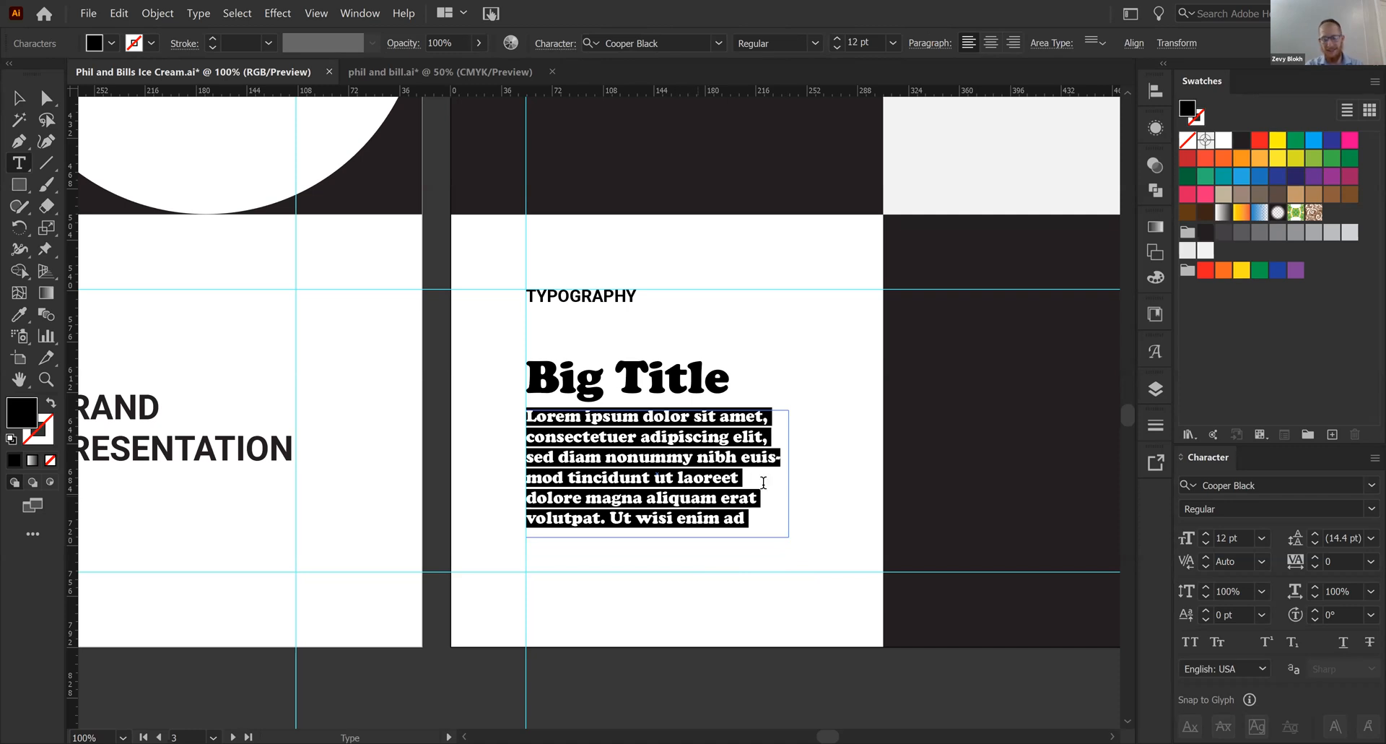
key("Escape")
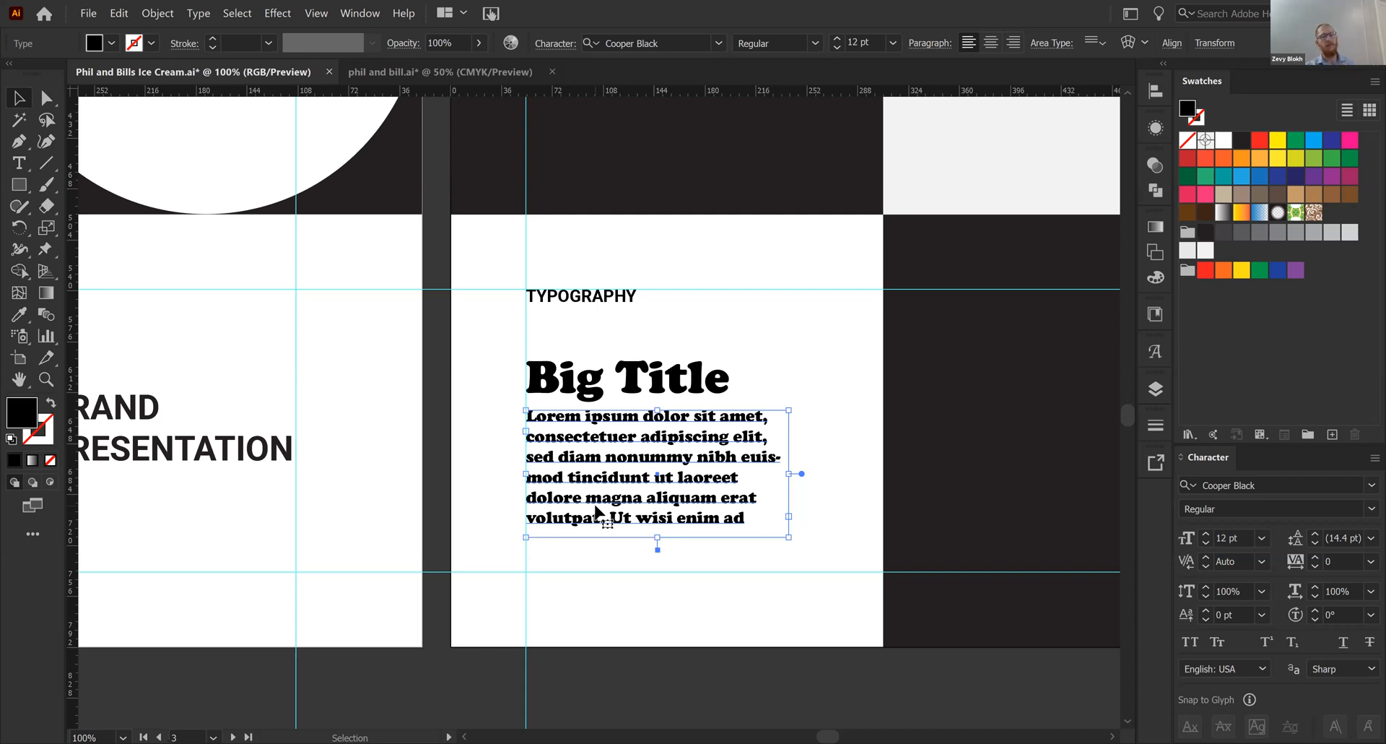
left_click(1284, 490)
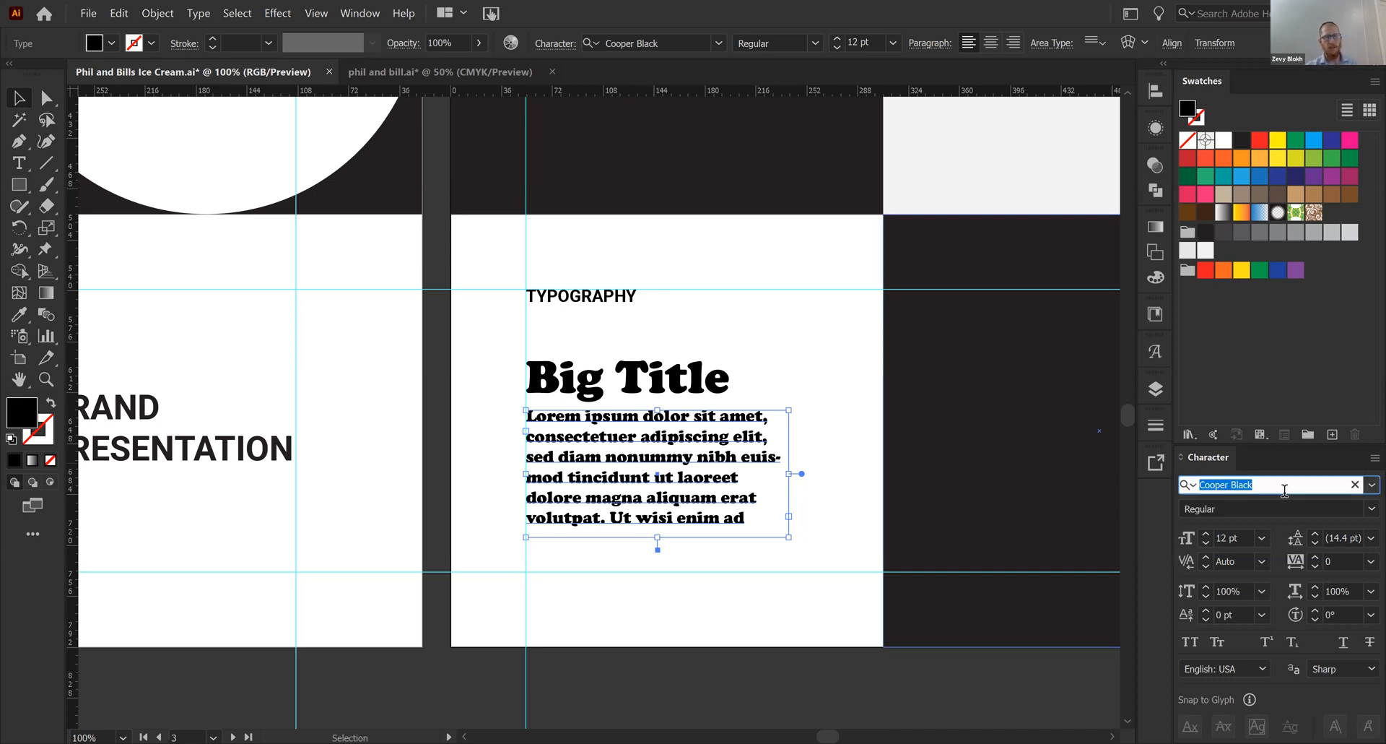
type("dm sa")
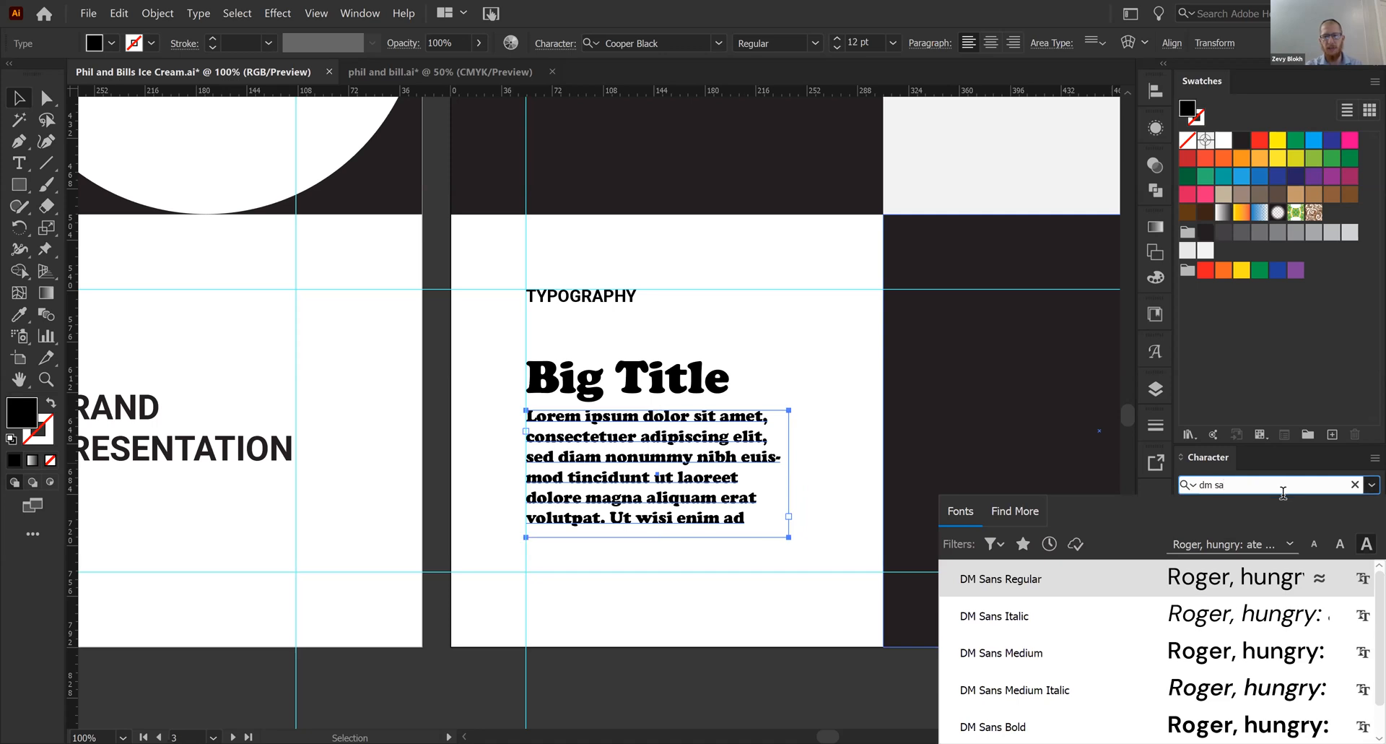
left_click(1098, 587)
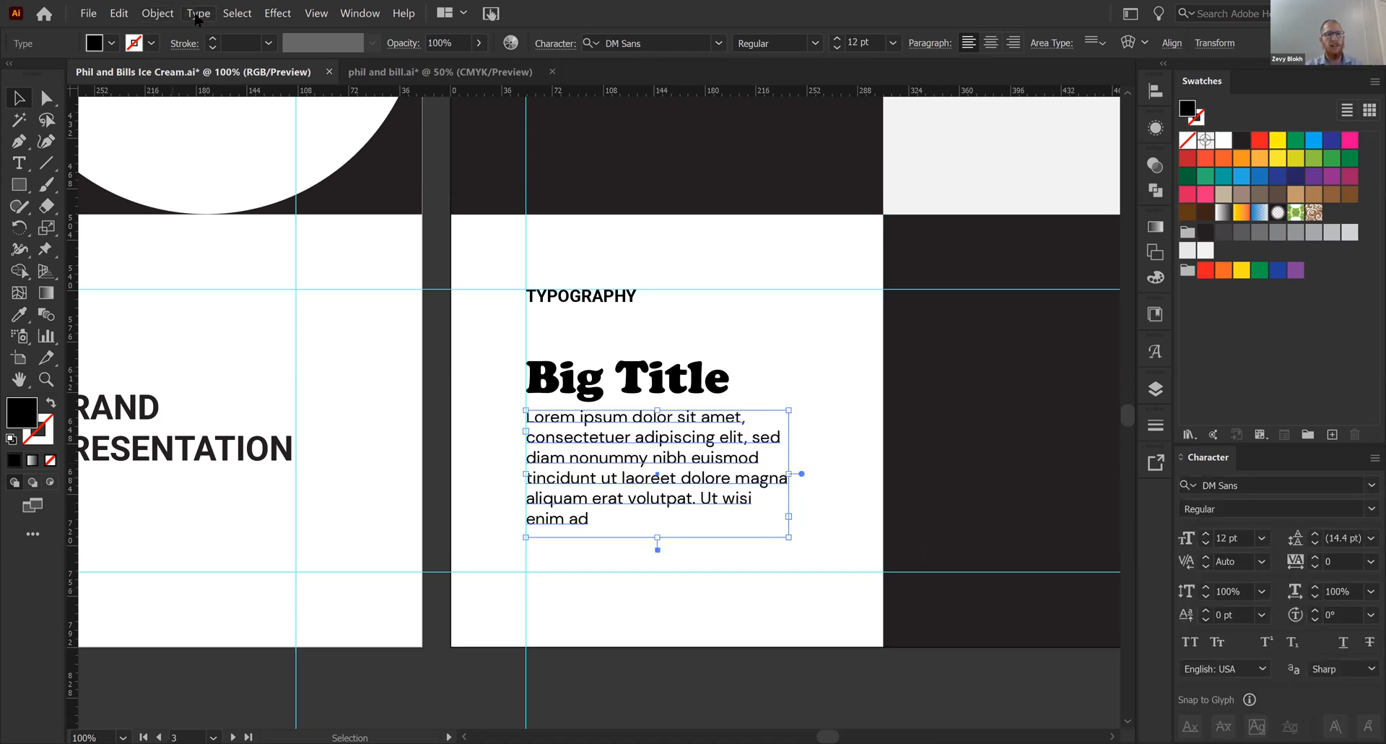
- Fill the remaining space of the paragraph box with placeholder text
left_click(197, 16)
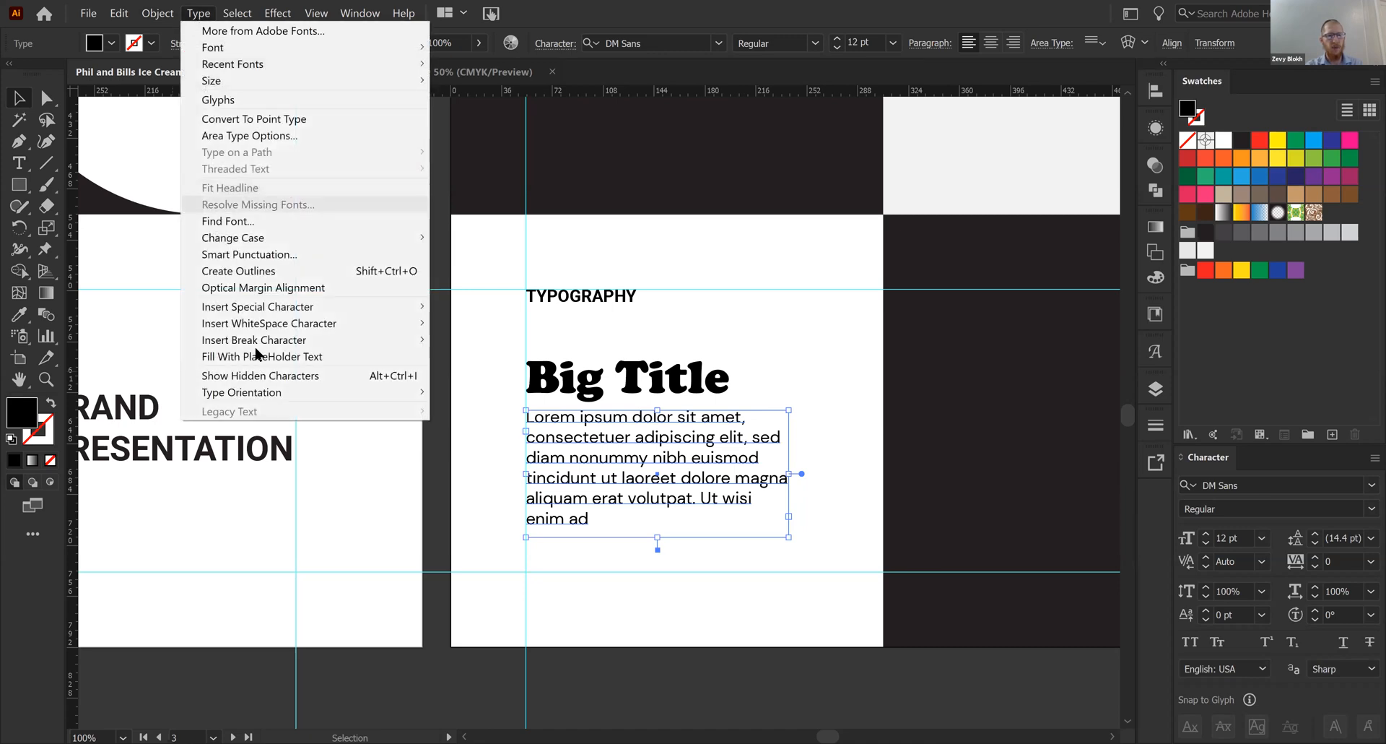
left_click(713, 494)
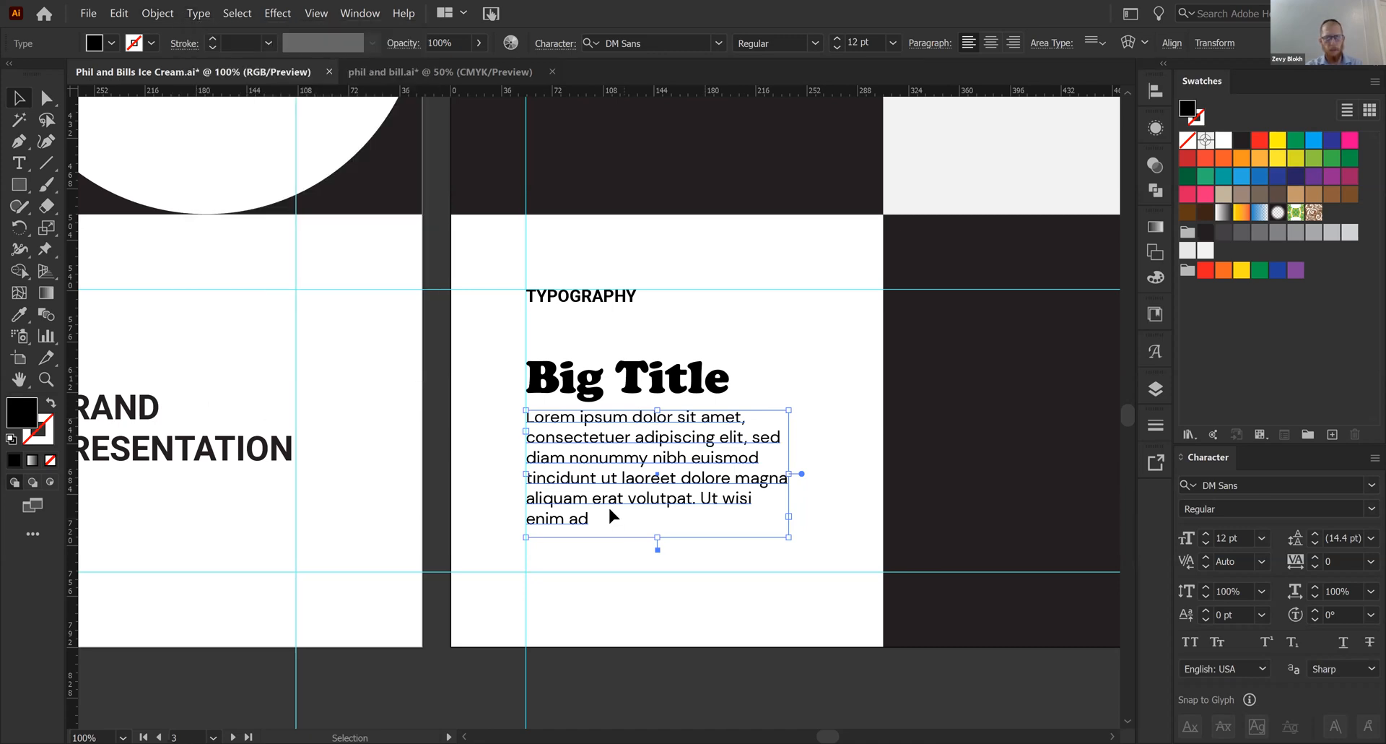
left_click(199, 14)
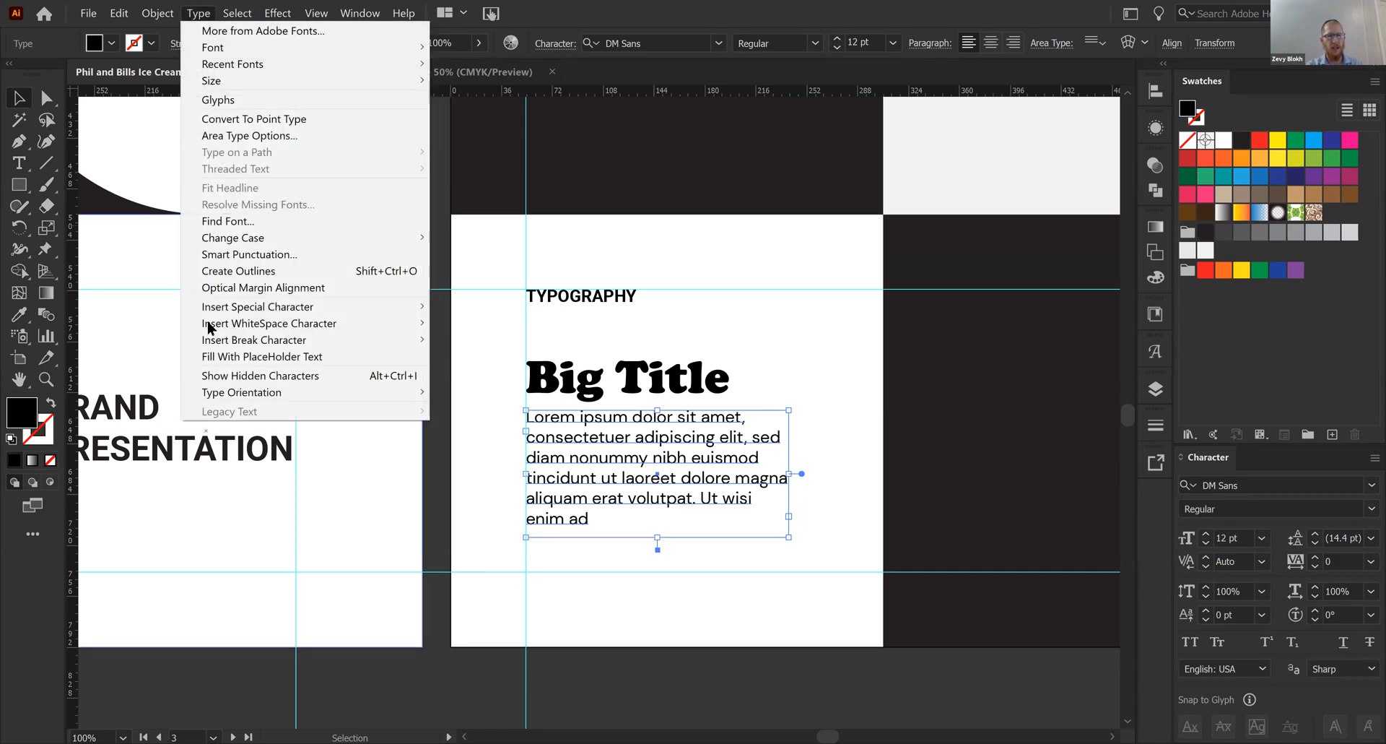
left_click(263, 357)
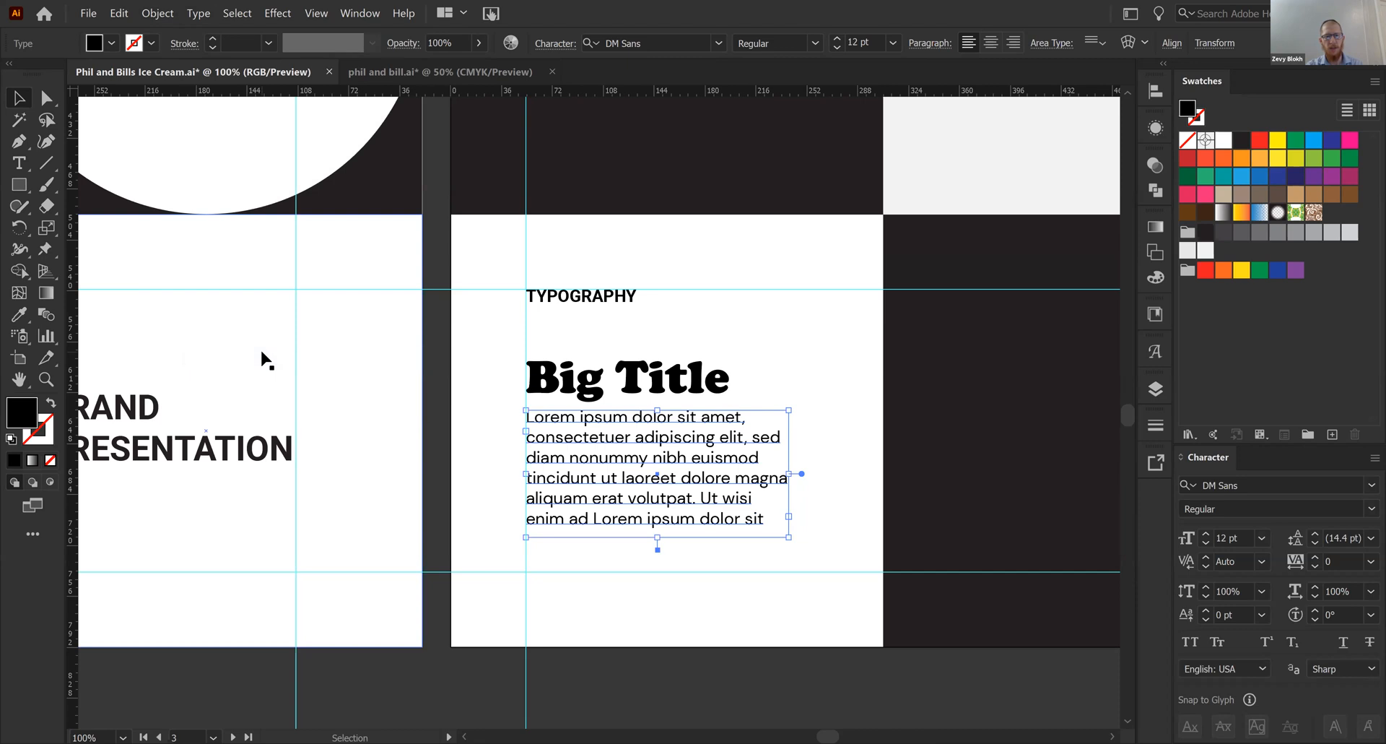
left_click(200, 14)
left_click(201, 13)
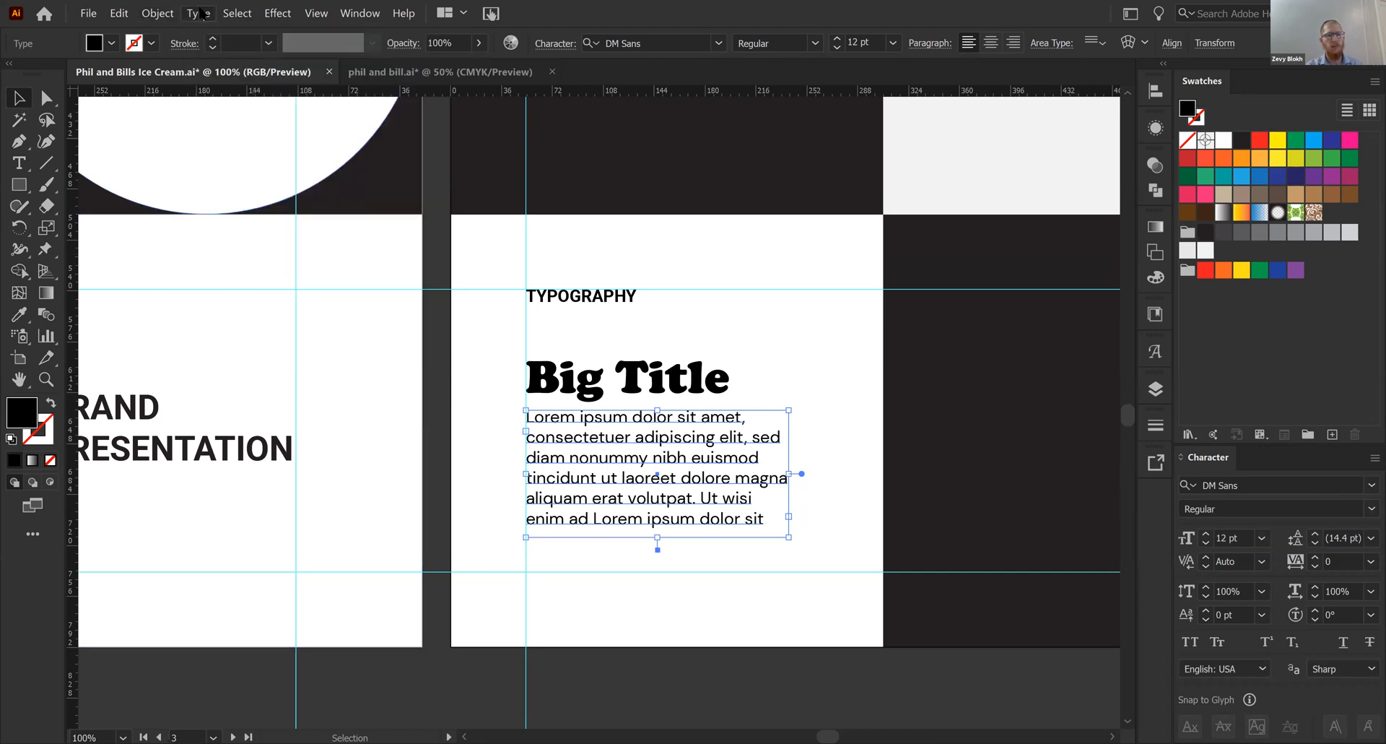
- Add a period at the end of the placeholder paragraph
triple_click(758, 520)
left_click(772, 520)
type(".")
key("Escape")
left_click(652, 460)
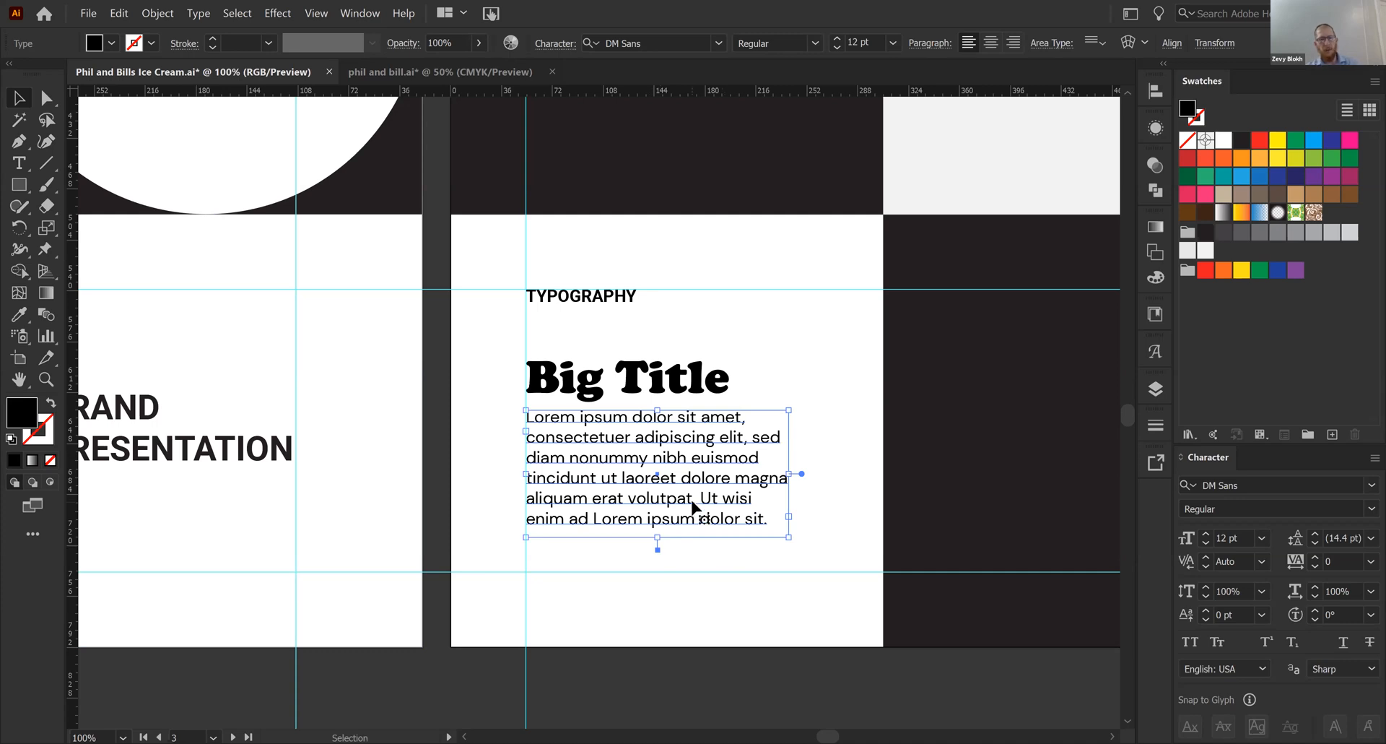
- Move the paragraph slightly farther below the title and set its font size to 11 pt
left_click_drag(748, 502, 748, 508)
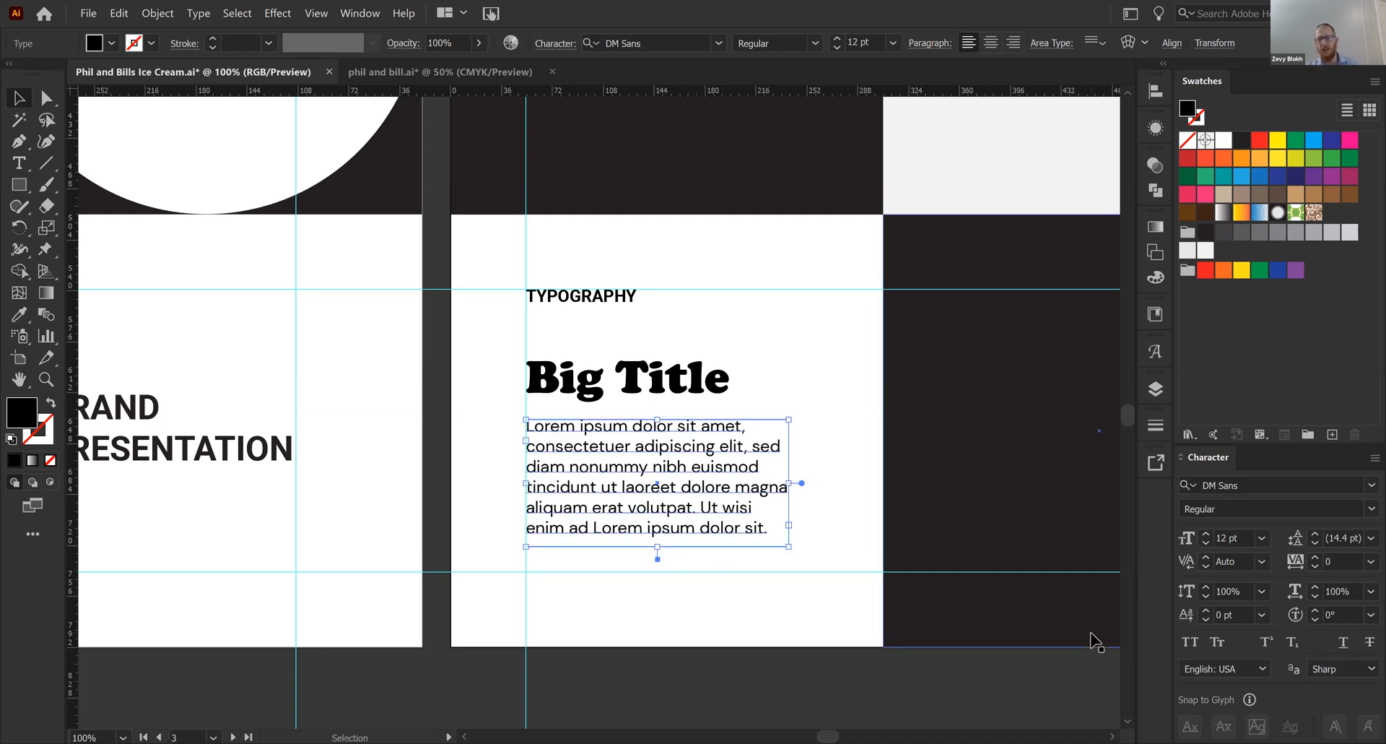
left_click(1205, 544)
left_click(1206, 543)
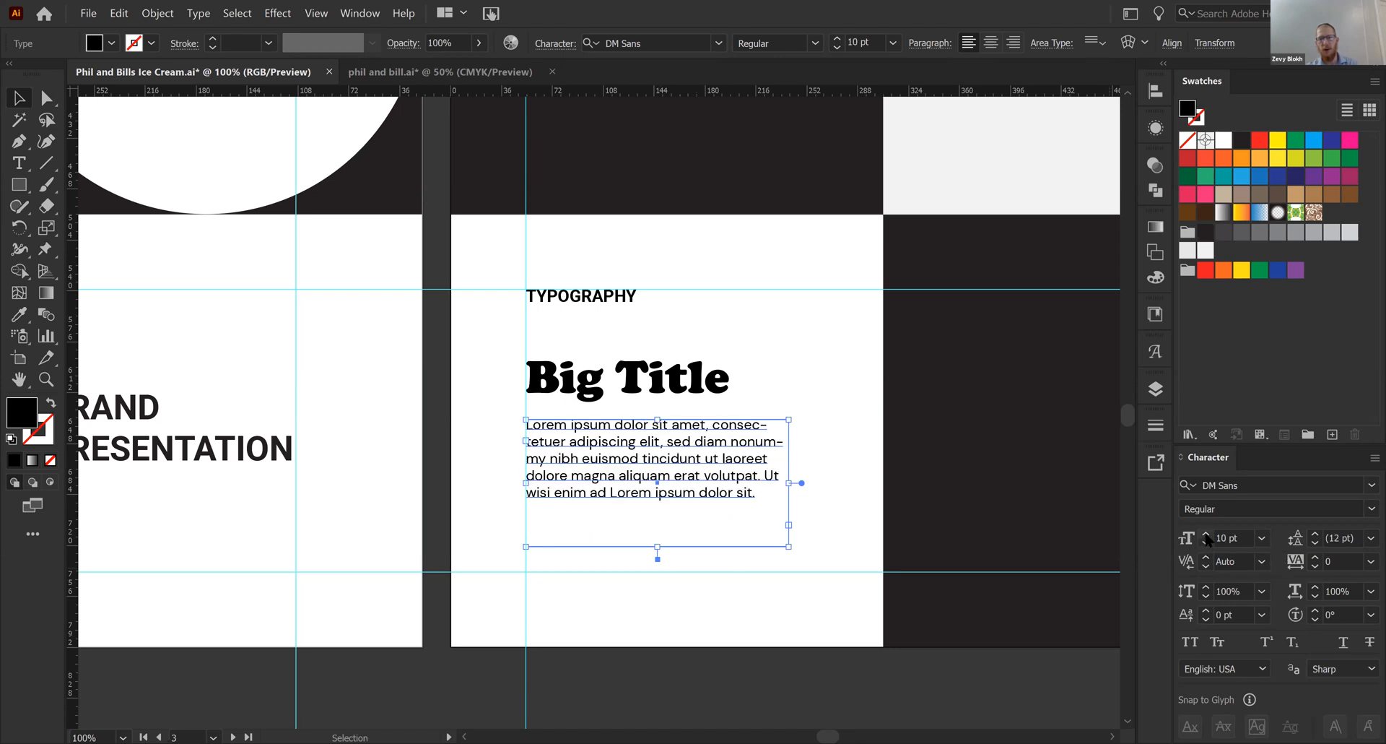
left_click(1206, 534)
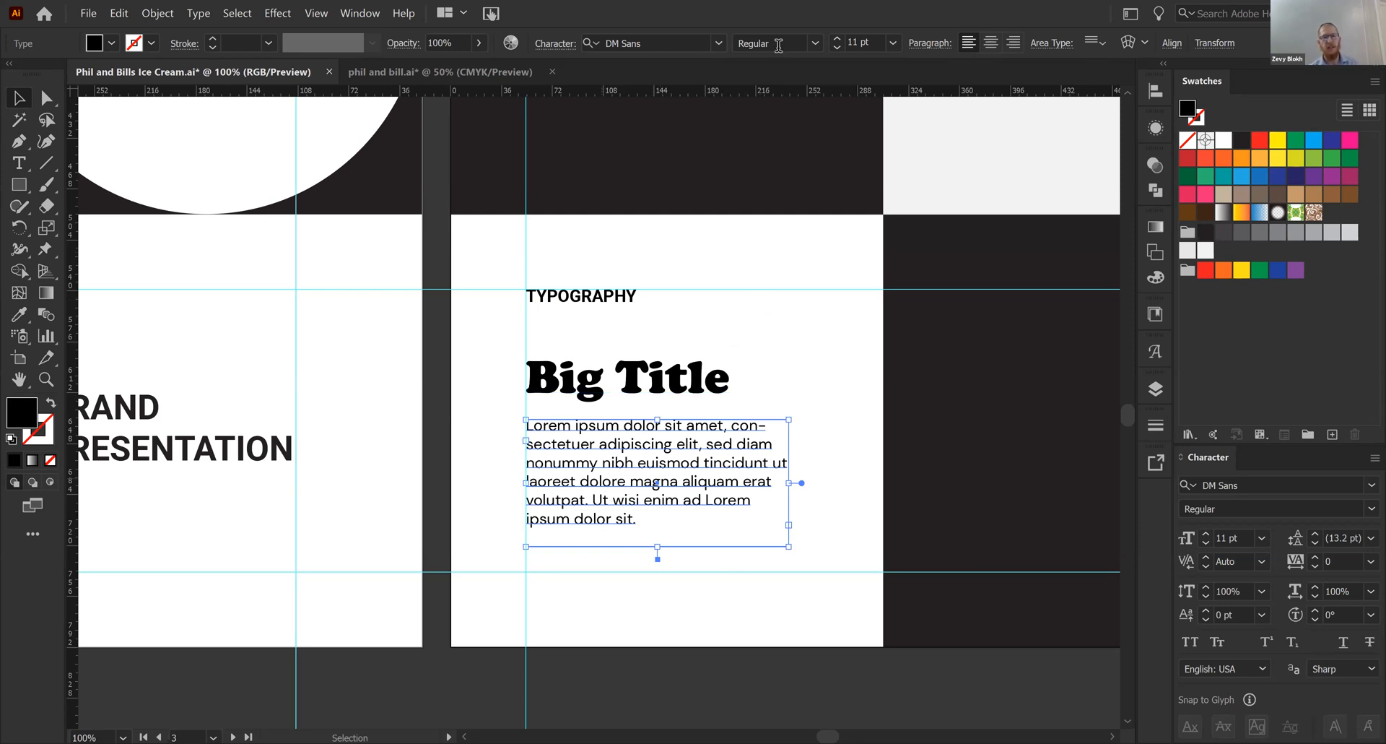
- Justify the placeholder paragraph with its last line aligned to the left
left_click(917, 44)
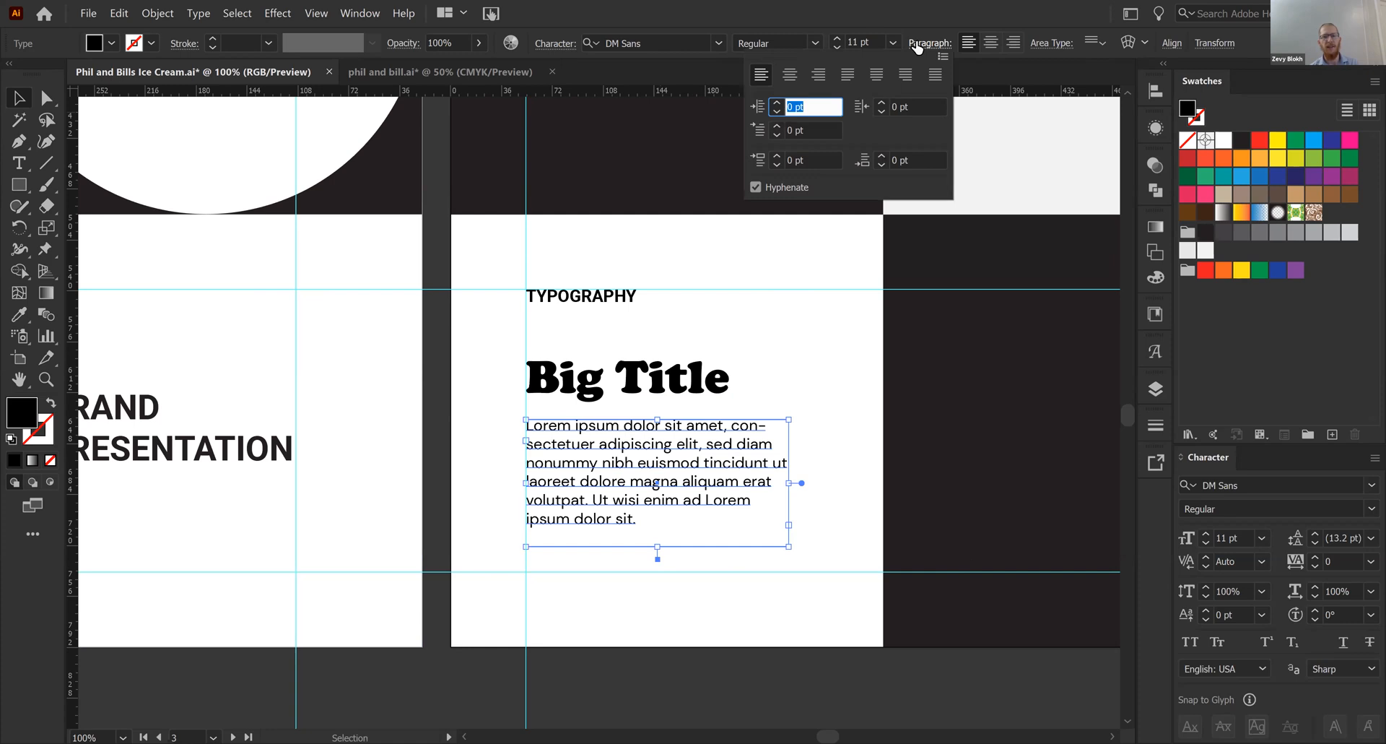
left_click(343, 6)
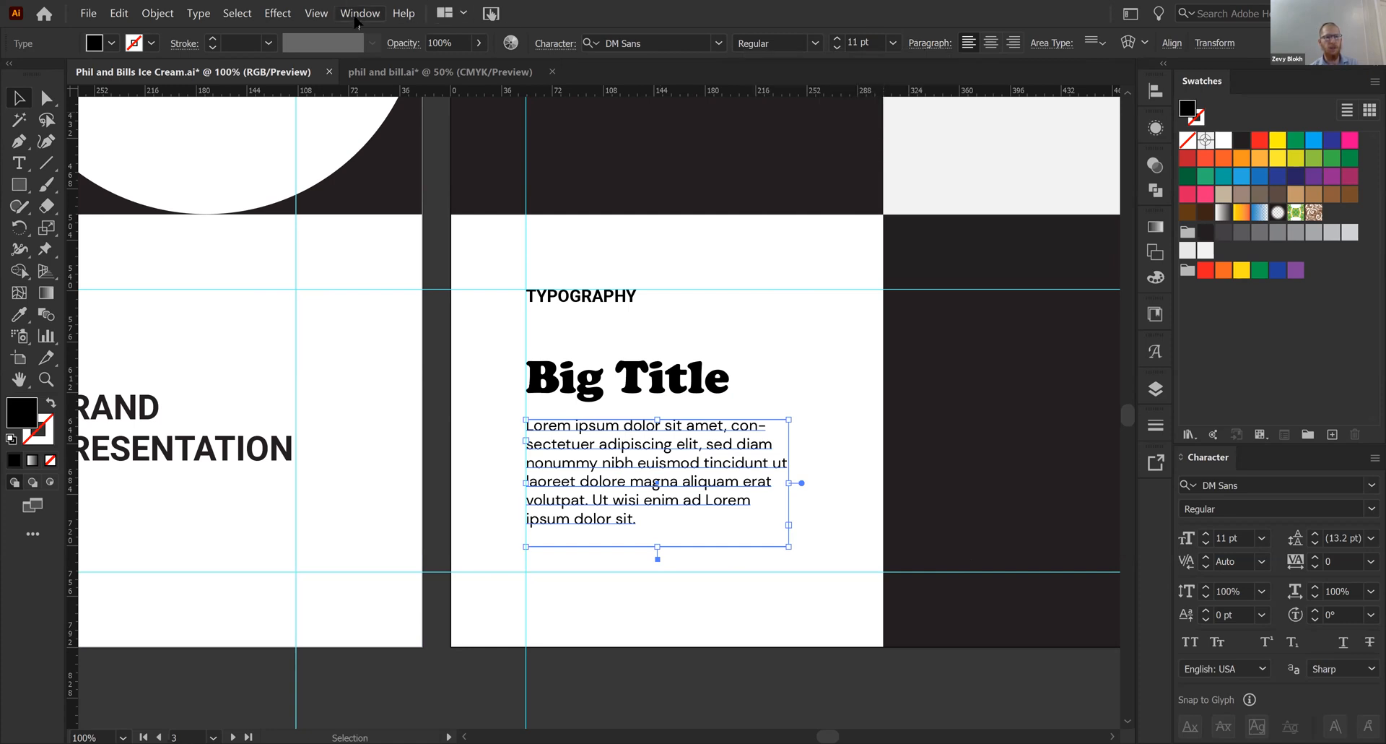
left_click(359, 13)
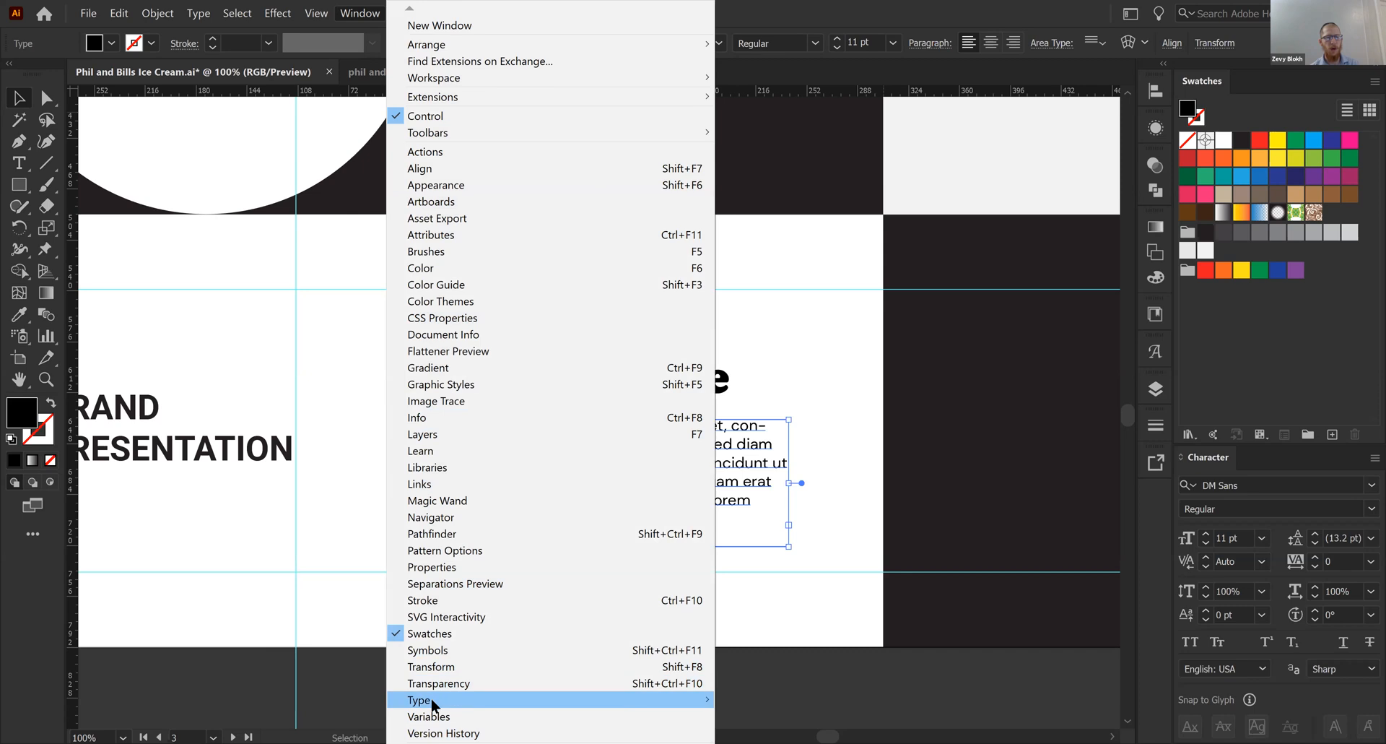
mouse_move(431, 698)
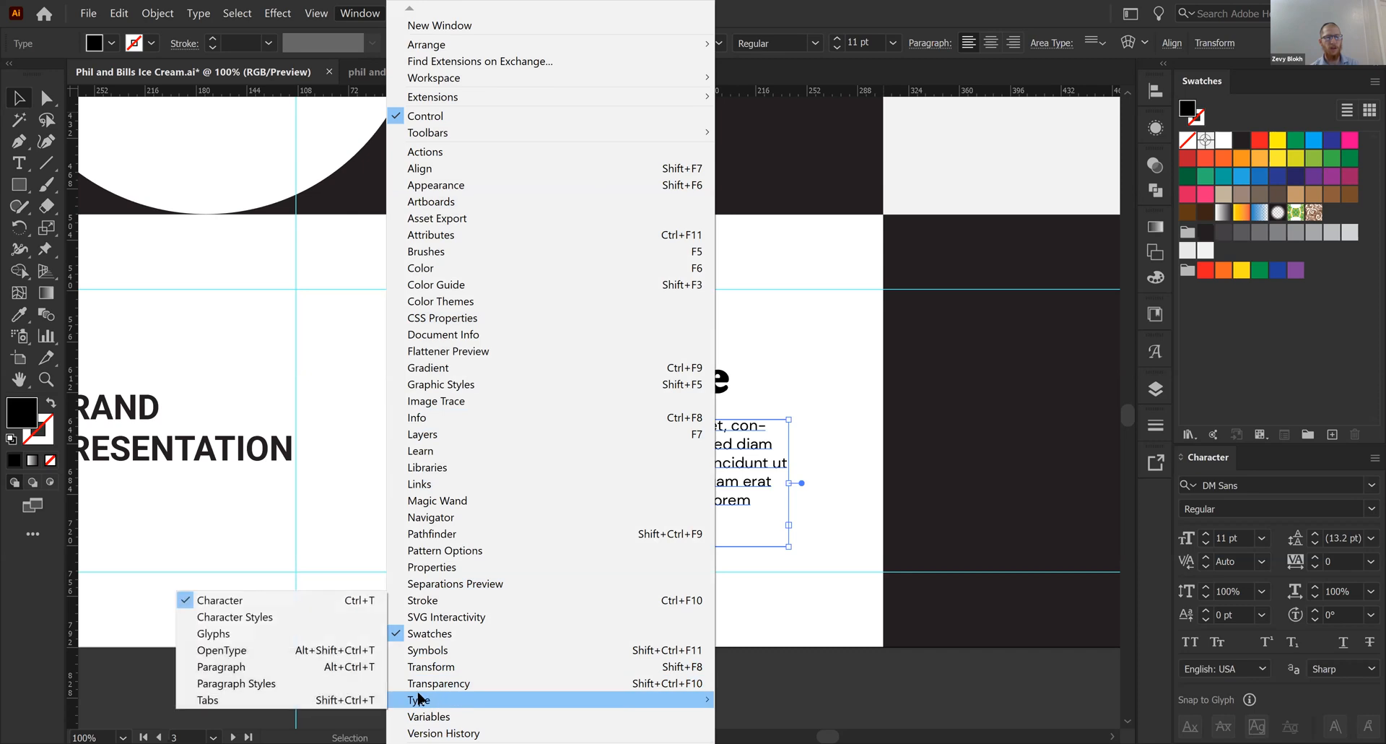
left_click(358, 668)
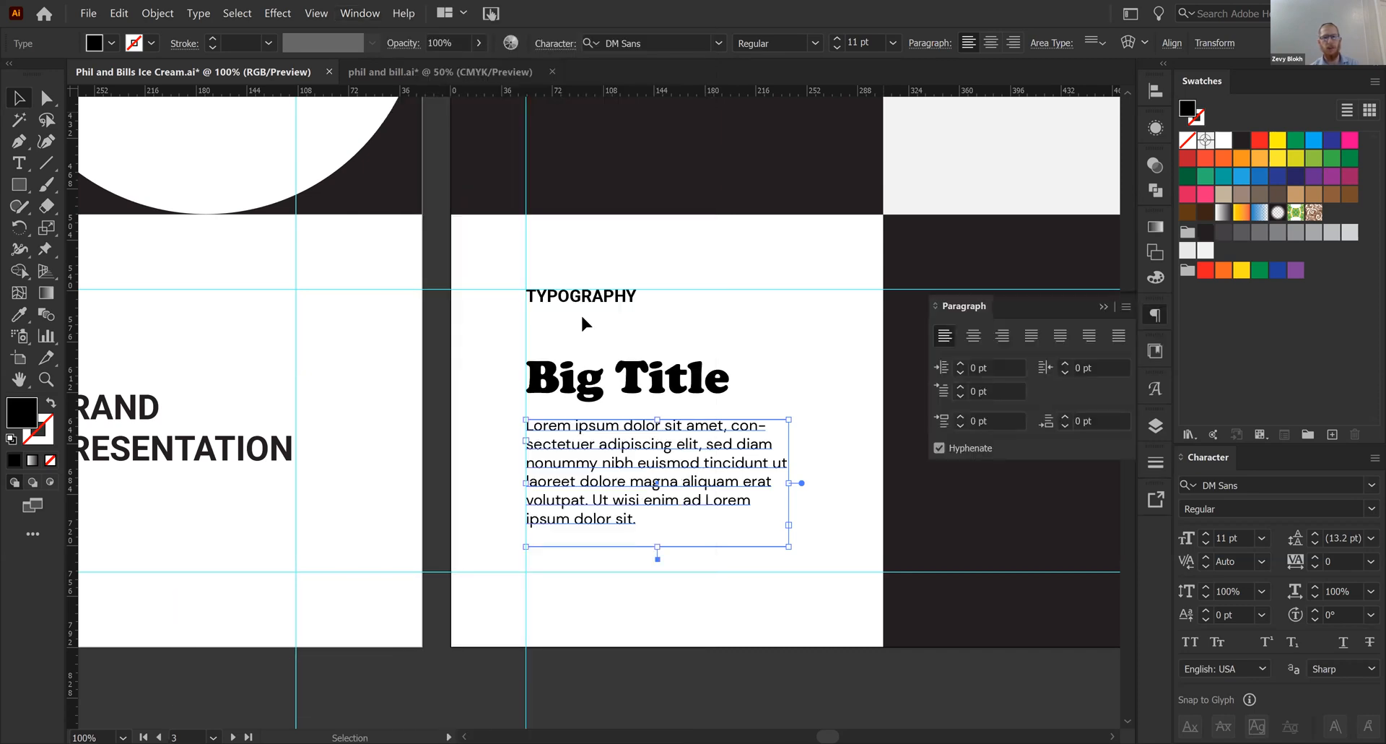
left_click(1032, 335)
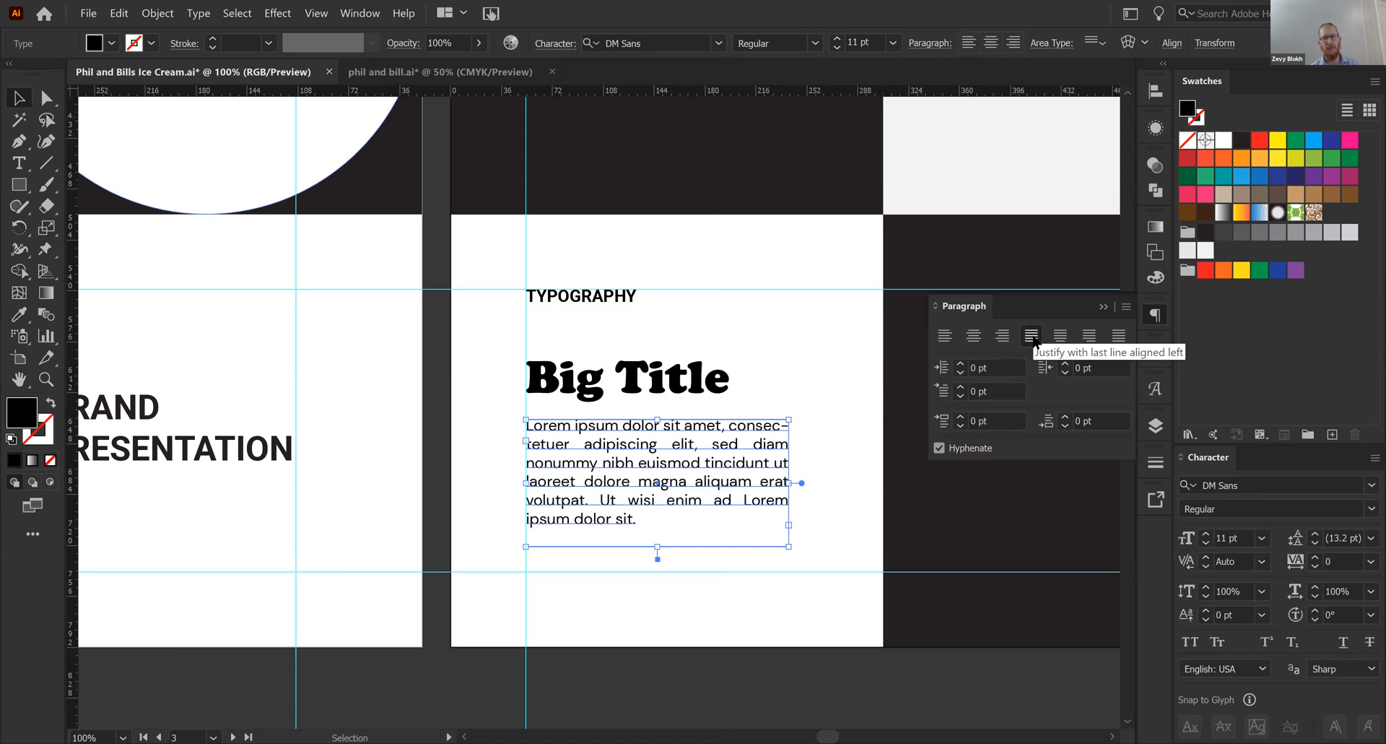
- Set the paragraph's kerning to Metrics - Roman Only and its font size to 11 pt
left_click(1205, 533)
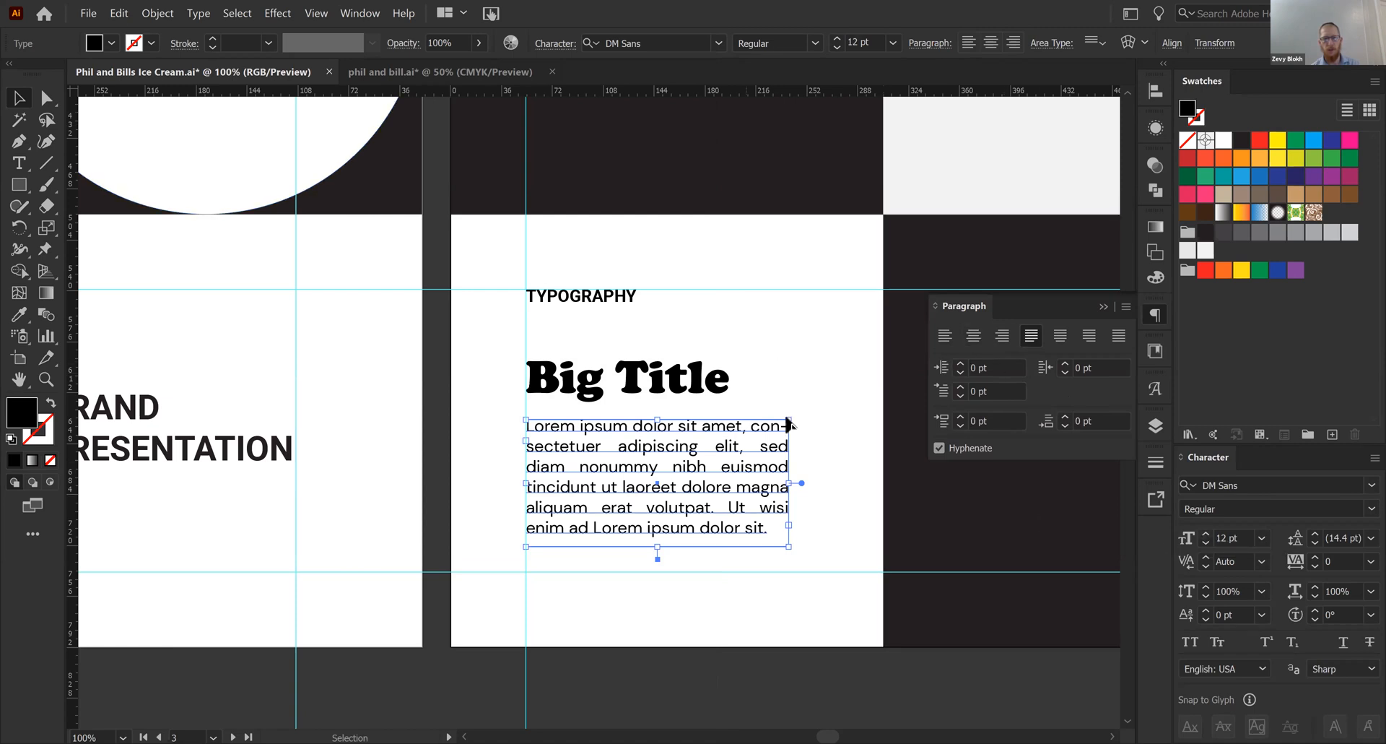
left_click(1262, 562)
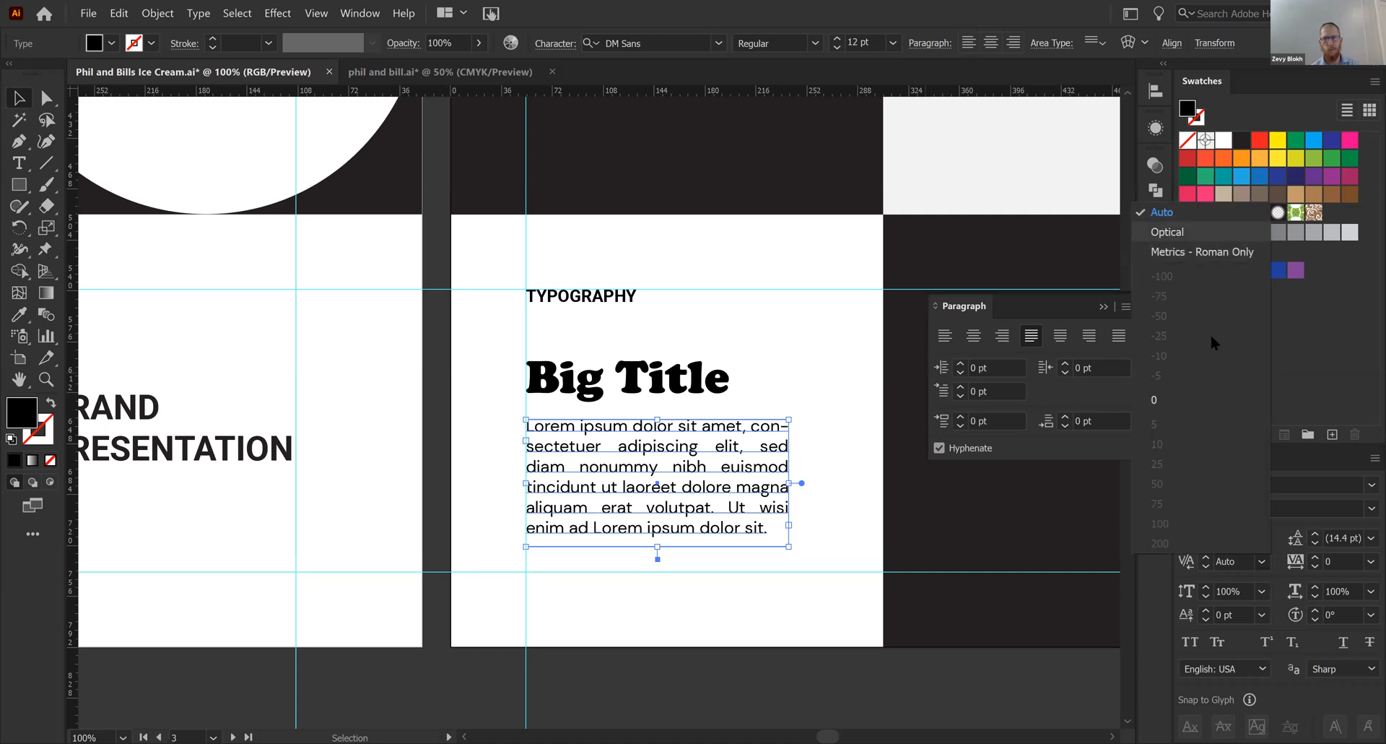
left_click(1212, 232)
left_click(1262, 561)
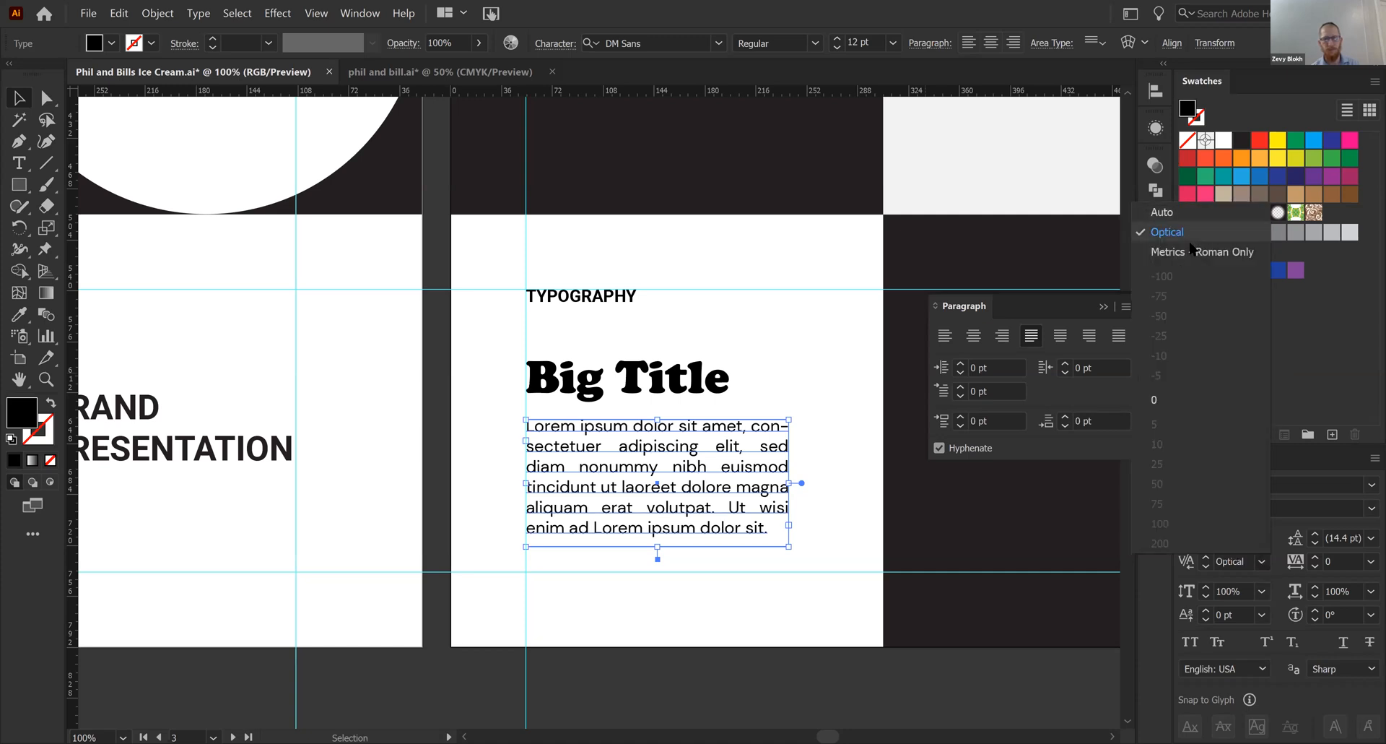
left_click(1198, 251)
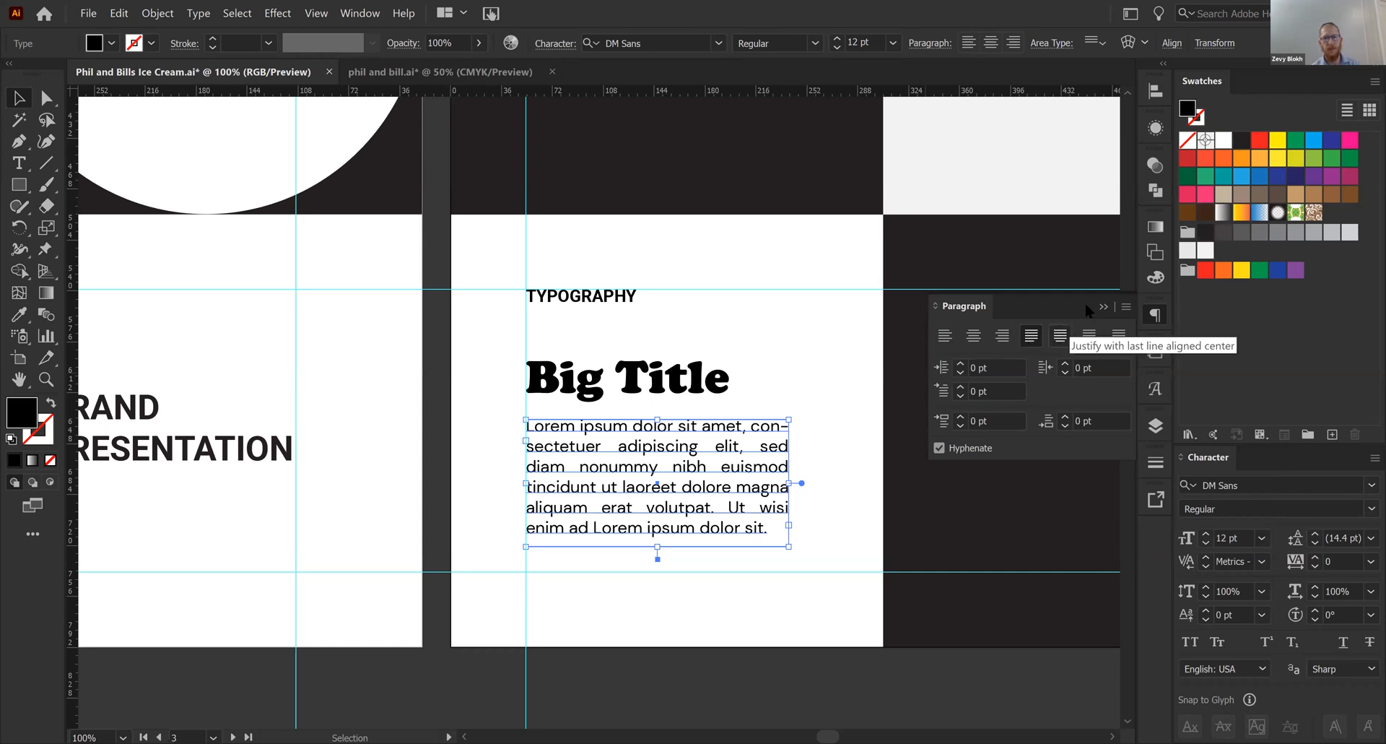
left_click(1206, 543)
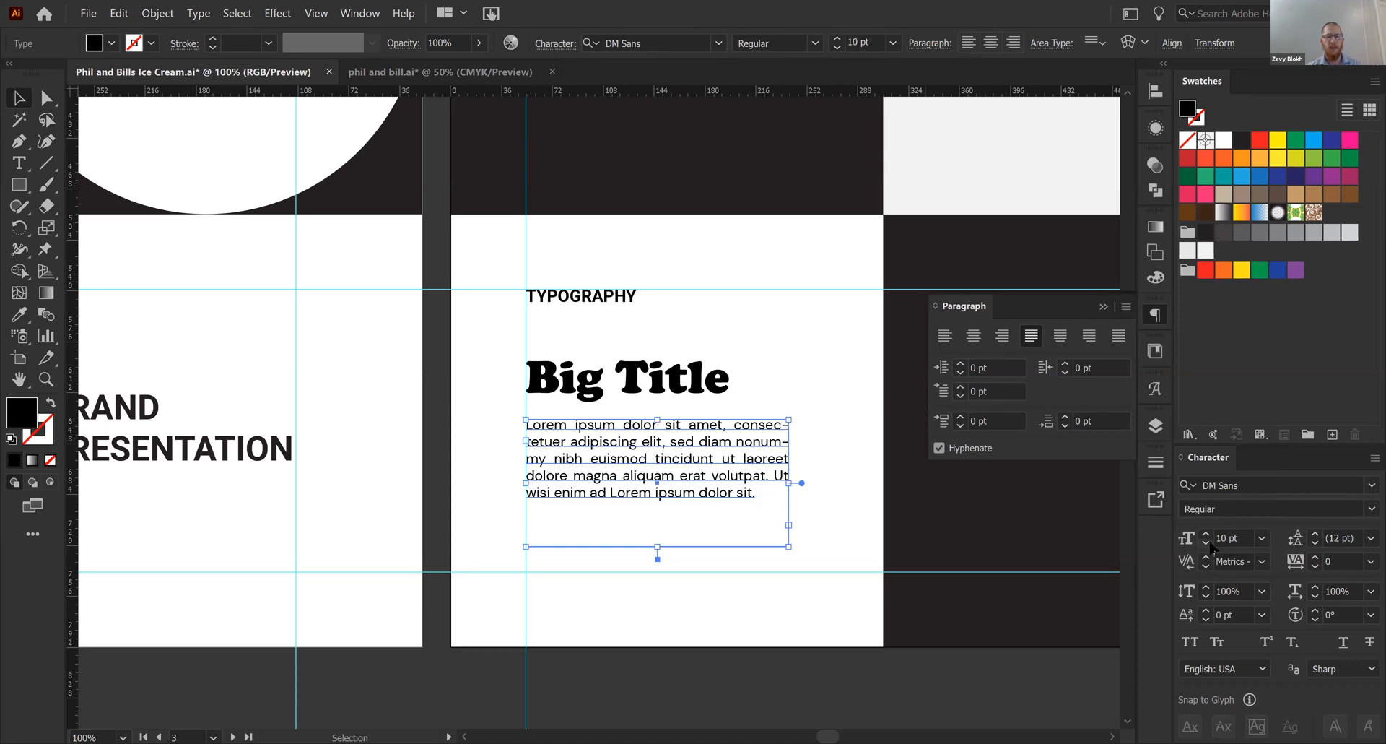
left_click(1205, 533)
- Narrow the paragraph's text box slightly and shift it a little farther below "Big Title"
left_click_drag(791, 481, 773, 482)
left_click(819, 506)
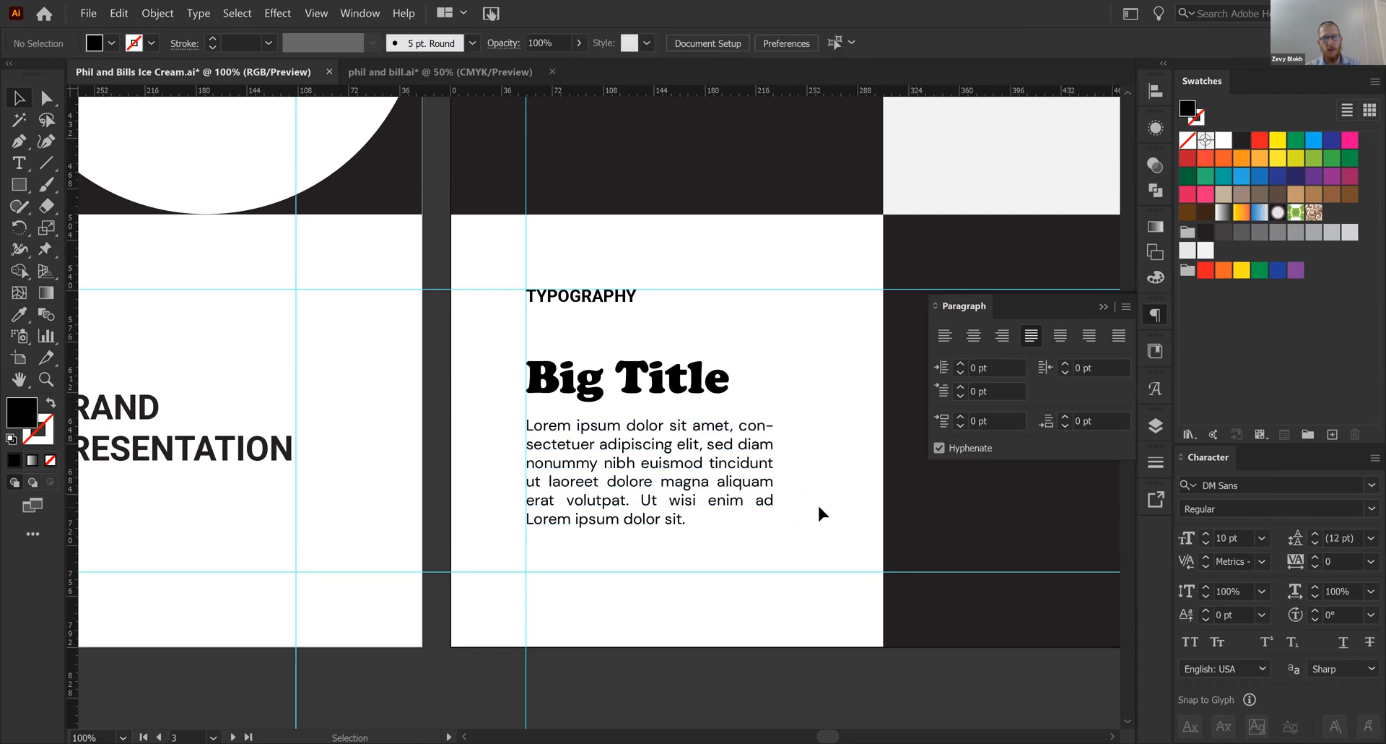
left_click(1102, 306)
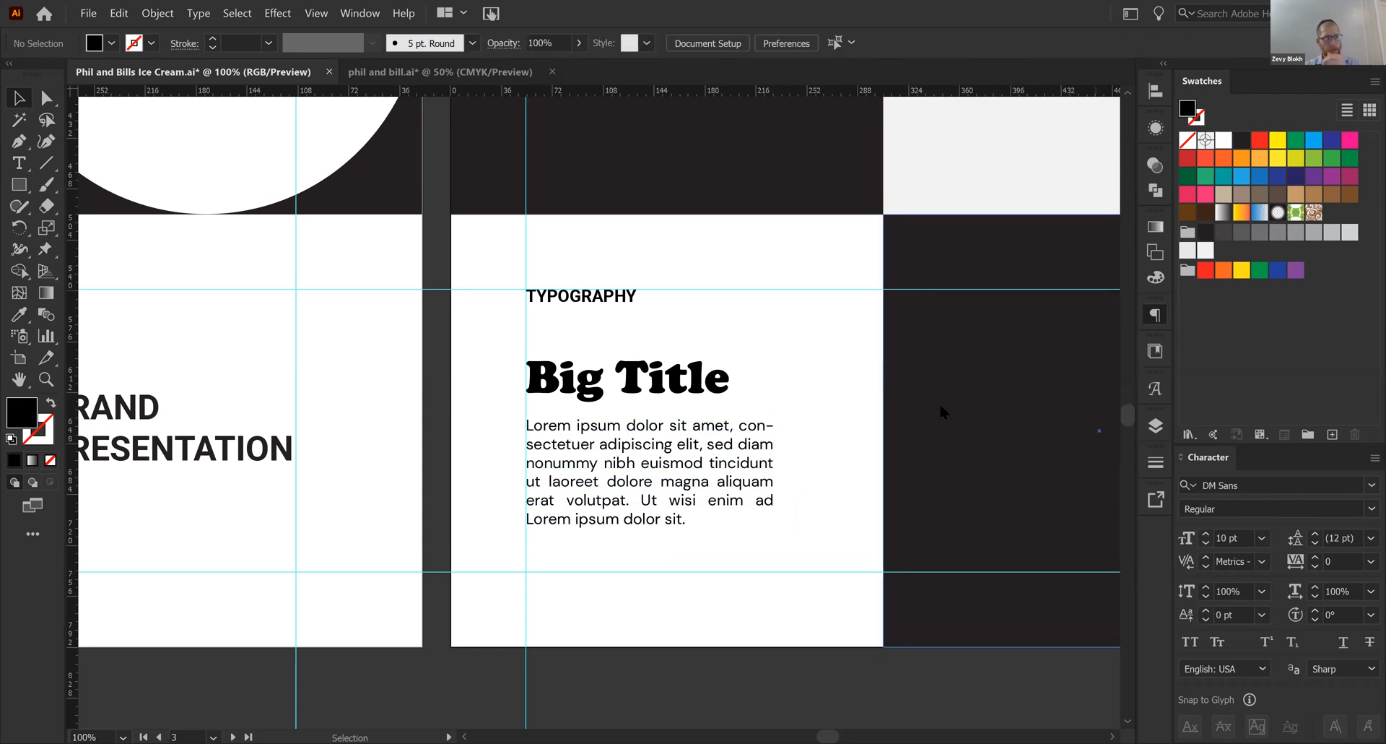
left_click_drag(642, 450, 643, 457)
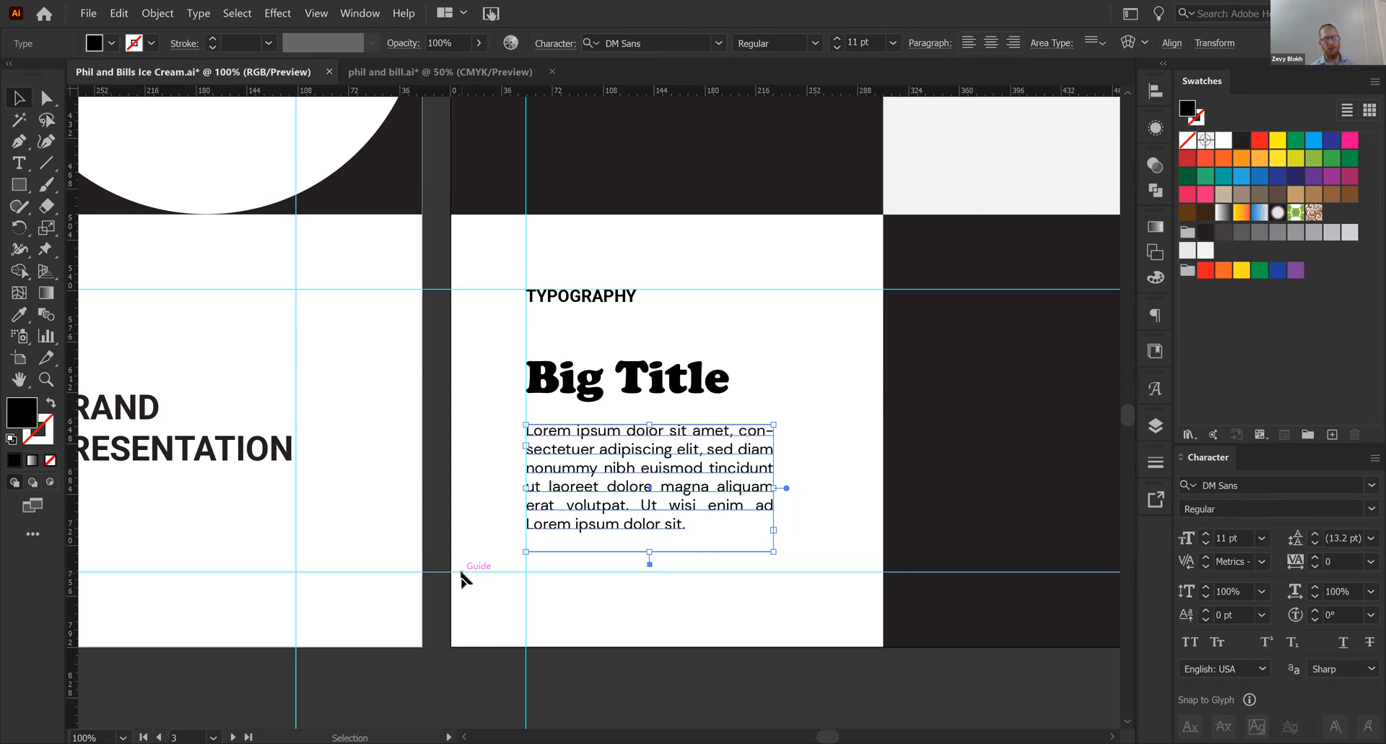
- Duplicate the TYPOGRAPHY label horizontally into the adjacent dark panel and fill the copy with white
key("ctrl+minus")
left_click(654, 580)
left_click_drag(510, 610, 341, 629)
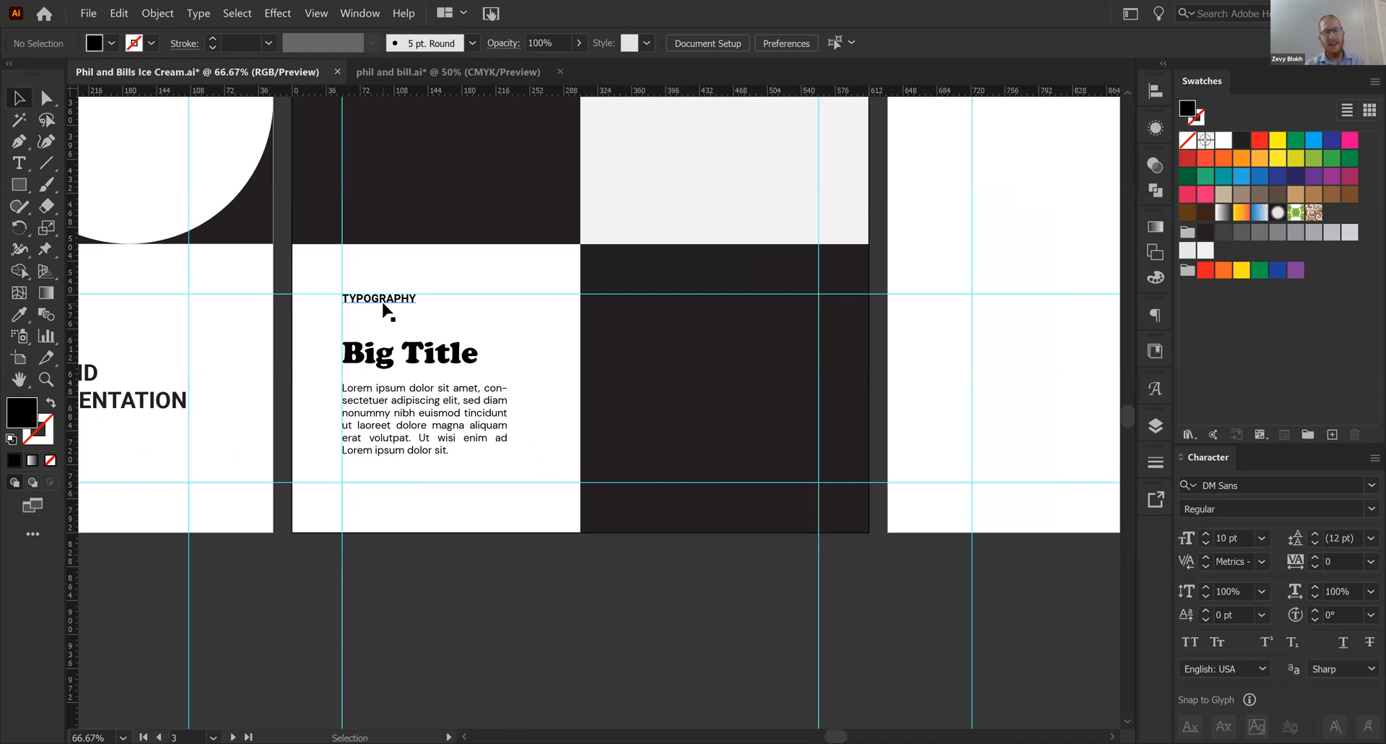
left_click_drag(380, 307, 651, 307)
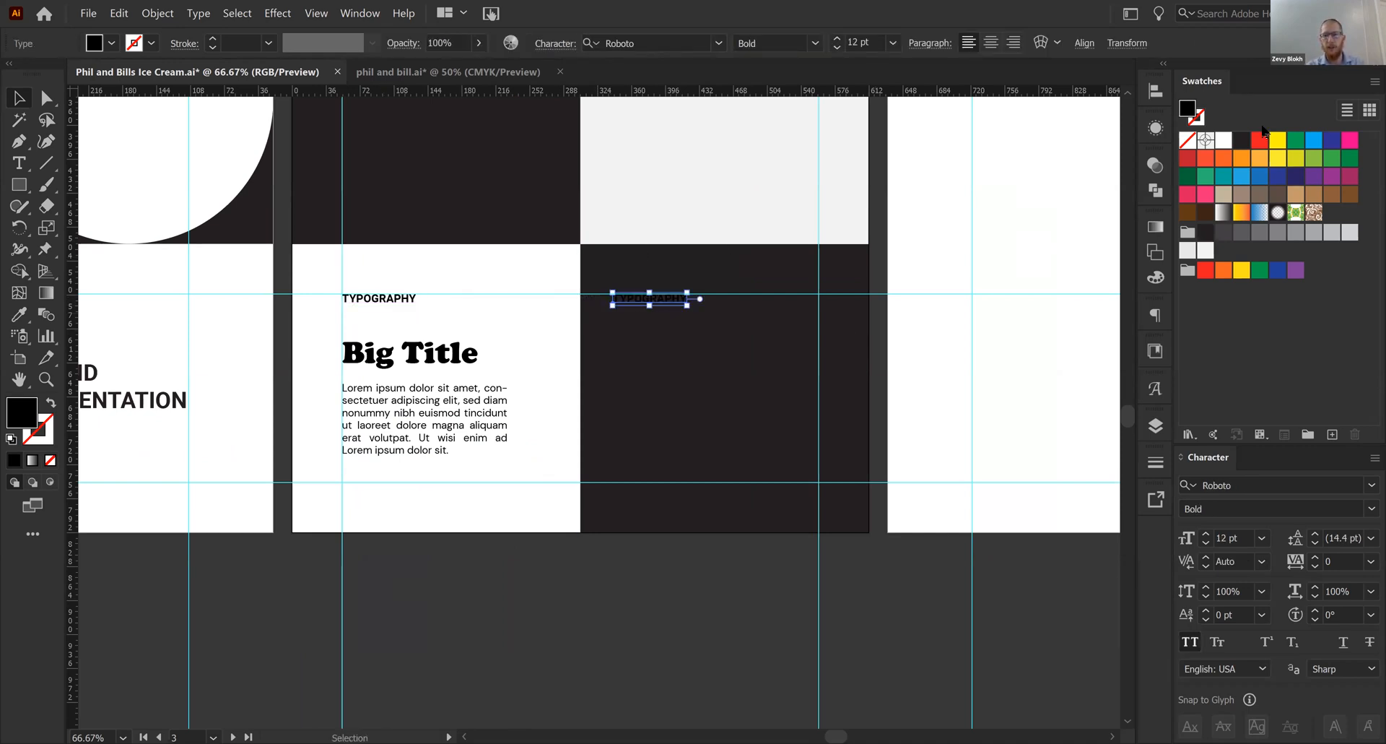
left_click(1223, 140)
left_click(514, 545)
- Place a vertical guide for the dark panel's left margin, using a temporary white square against the panel's edge as the spacer
key("m")
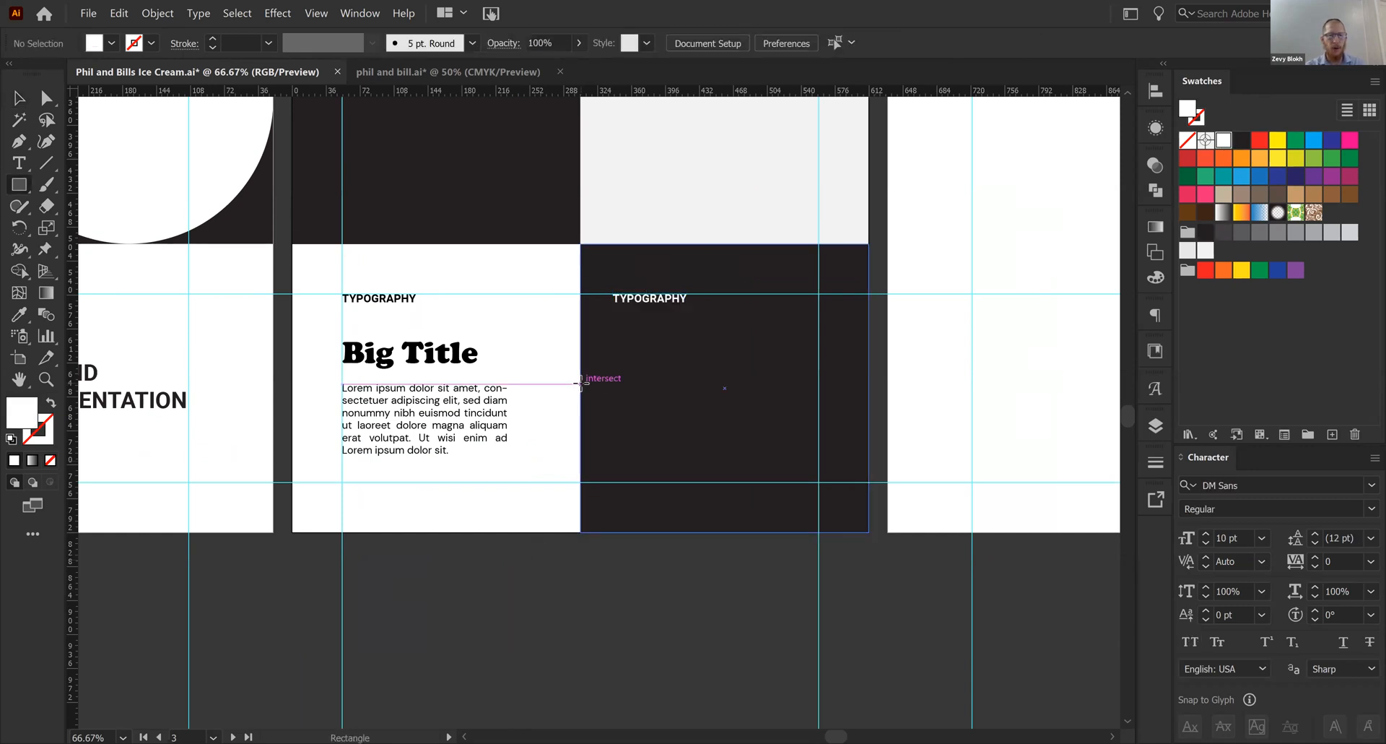
left_click_drag(503, 482, 630, 394)
key("v")
left_click(575, 560)
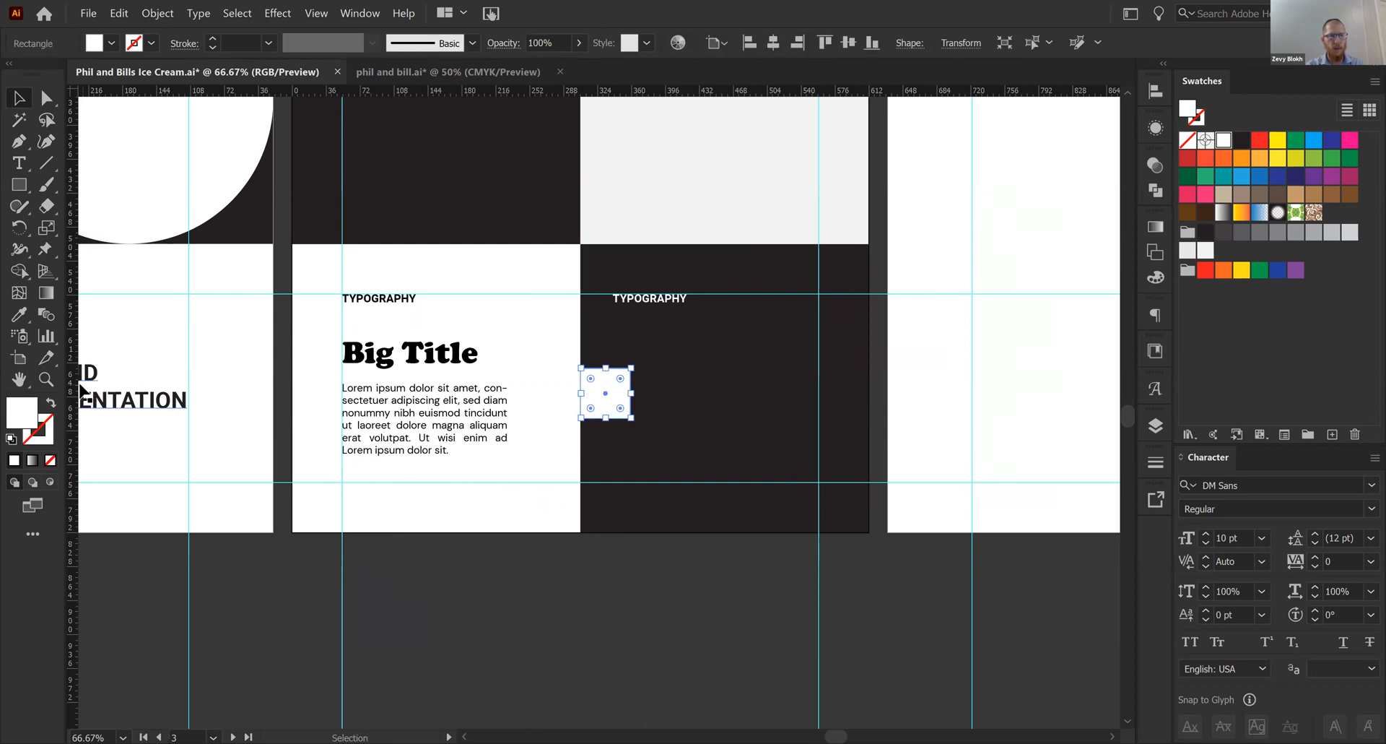
left_click_drag(72, 393, 630, 390)
left_click(539, 614)
left_click(607, 396)
key("Delete")
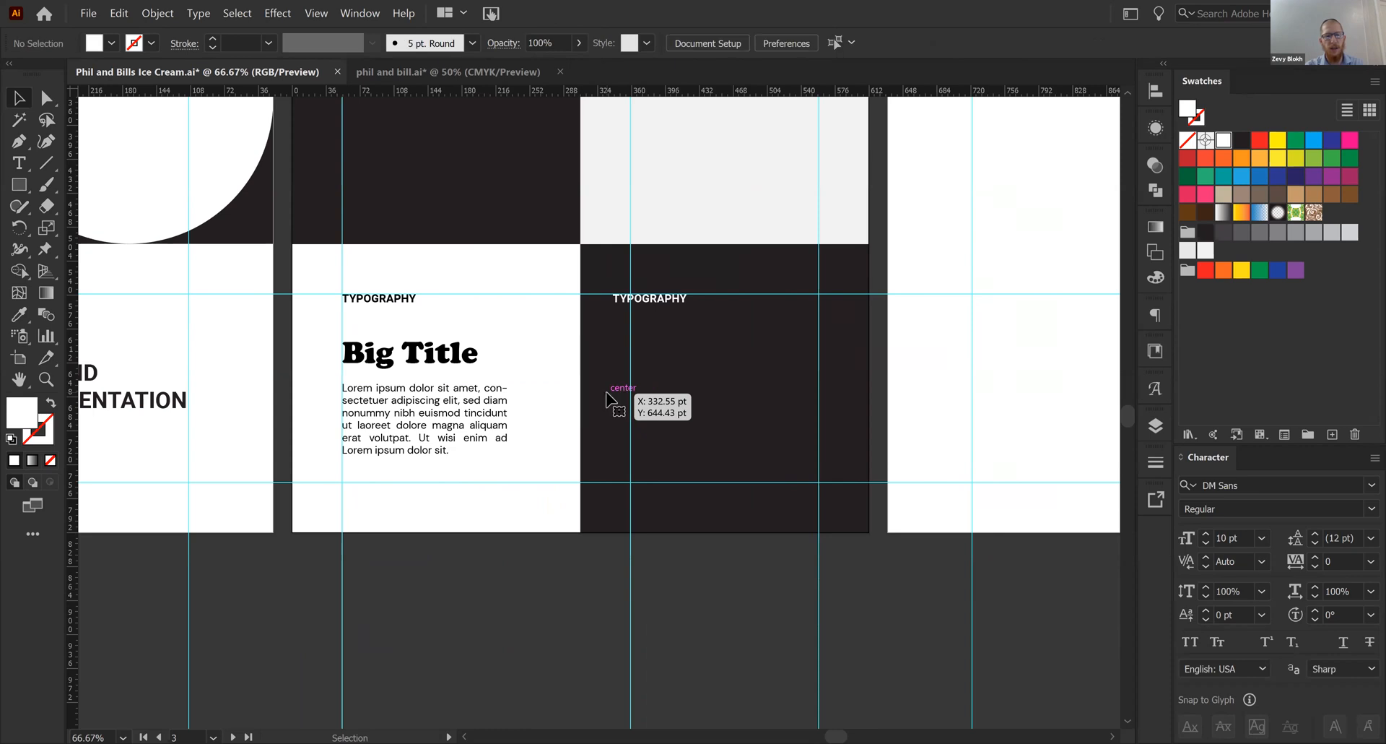
- Align the copied label with the new vertical guide and change its text to COLOR
left_click_drag(660, 291, 690, 305)
left_click(726, 587)
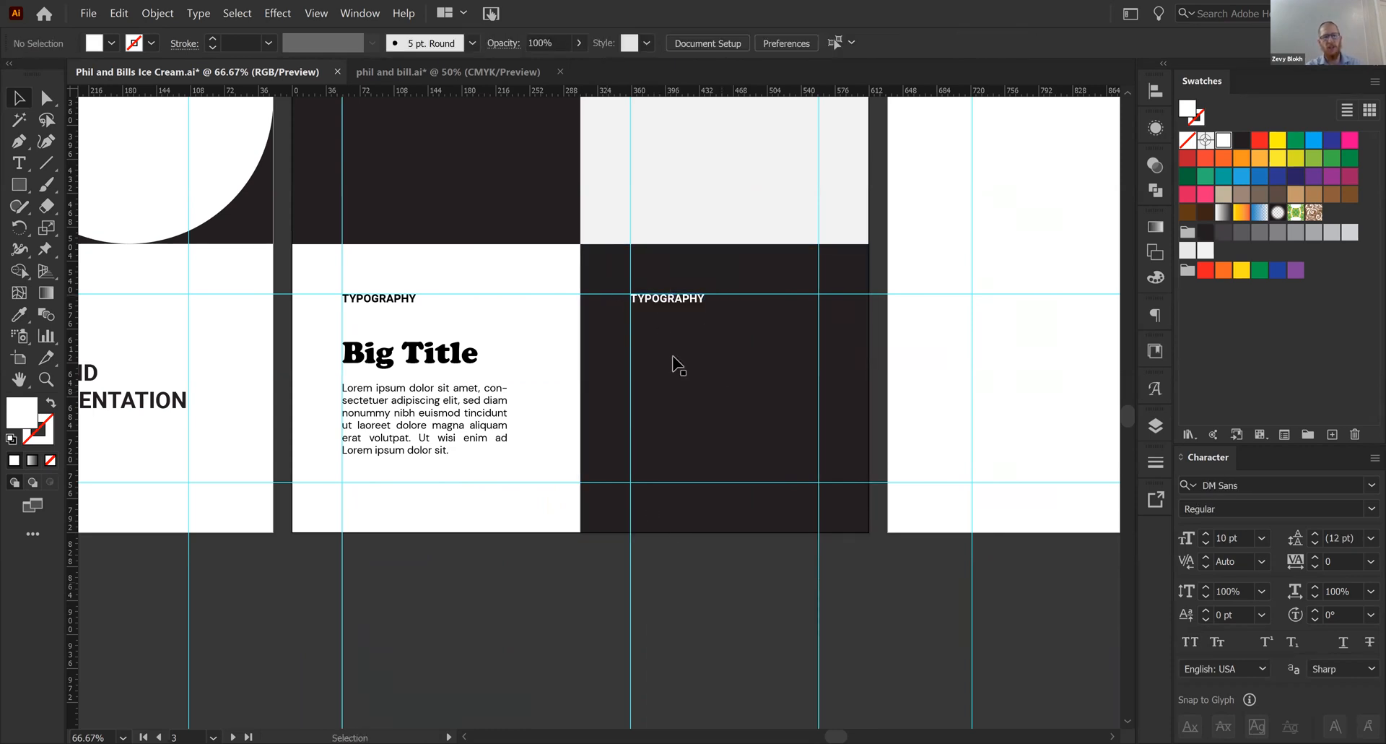
left_click(680, 299)
double_click(681, 299)
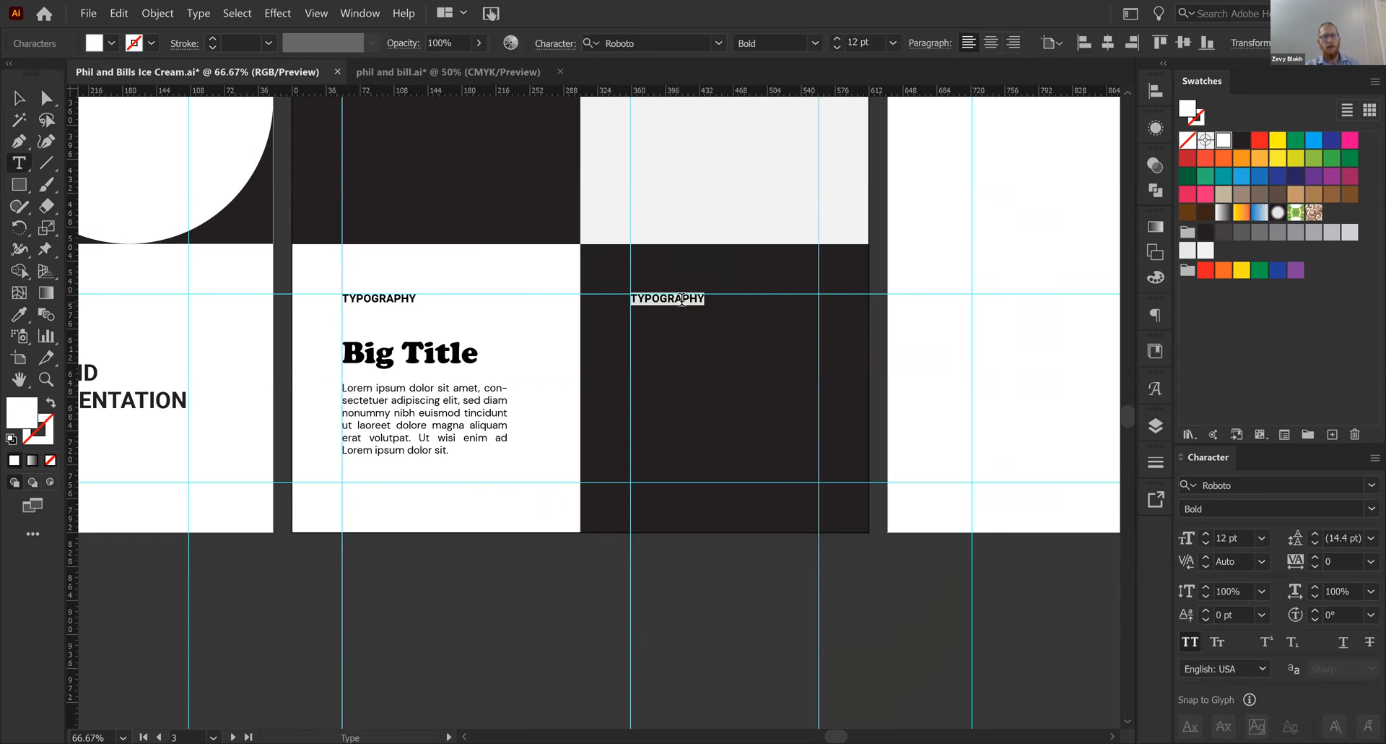
type("COLOR")
key("Escape")
left_click(688, 573)
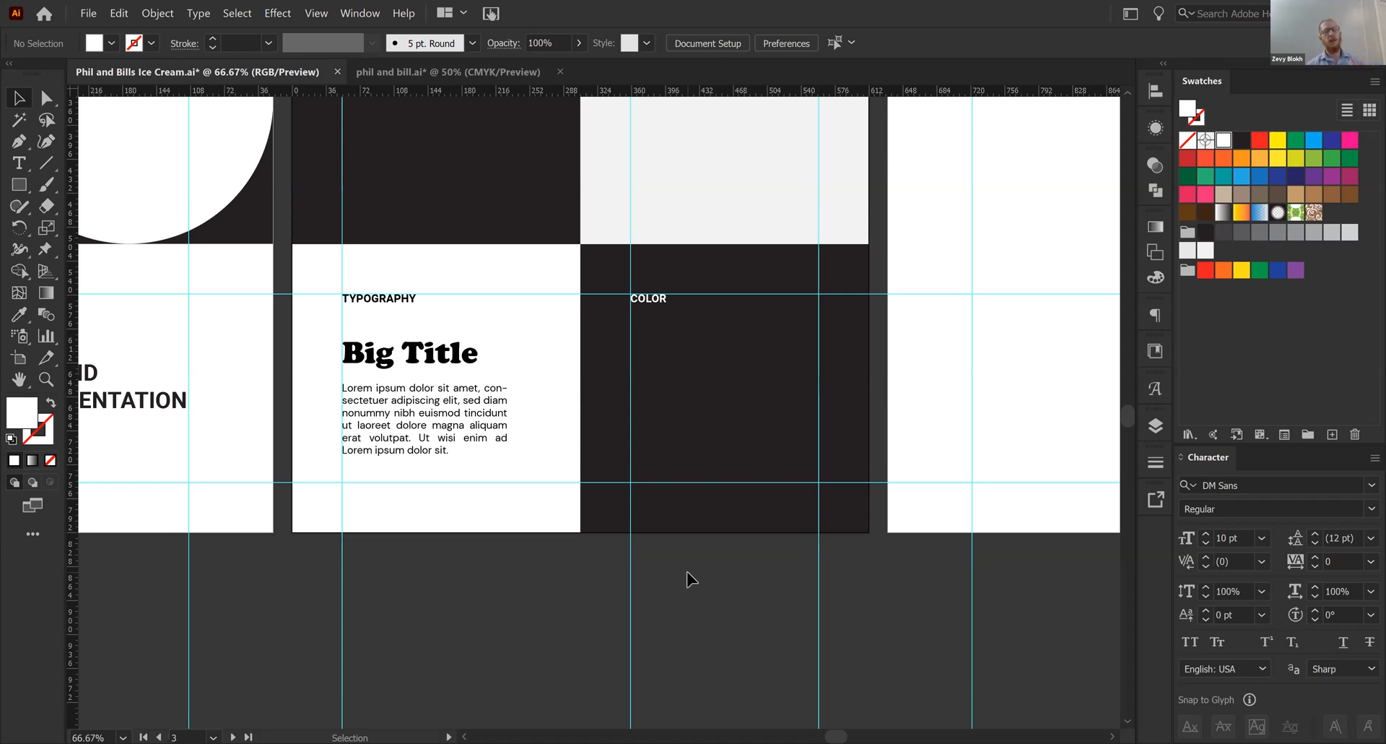
- Add the text "60 /30 /10" on the pasteboard below artboard 3, enlarge it to about 160 pt and fill it with white
key("t")
scroll(693, 448, "down", 3)
left_click(689, 463)
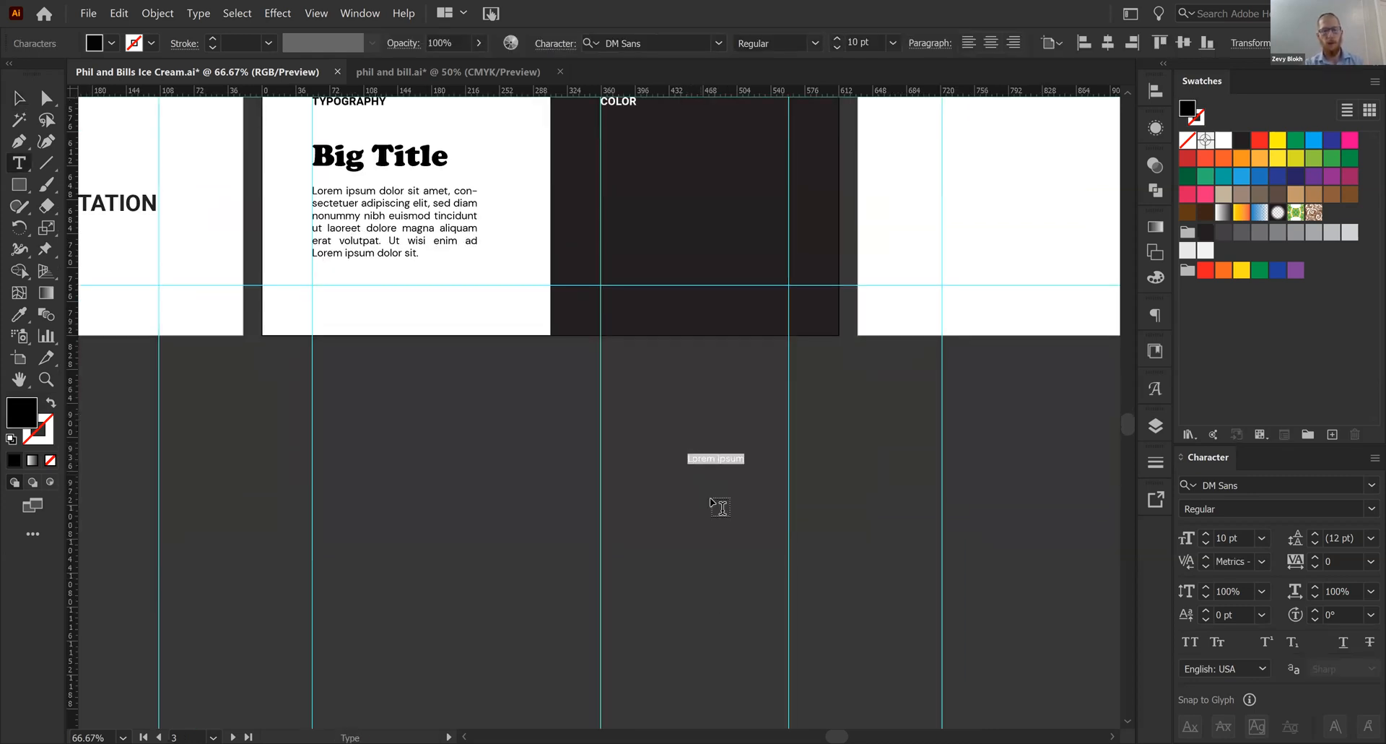
type("60 /30 /10")
key("Escape")
left_click_drag(713, 467, 711, 621)
left_click(1220, 140)
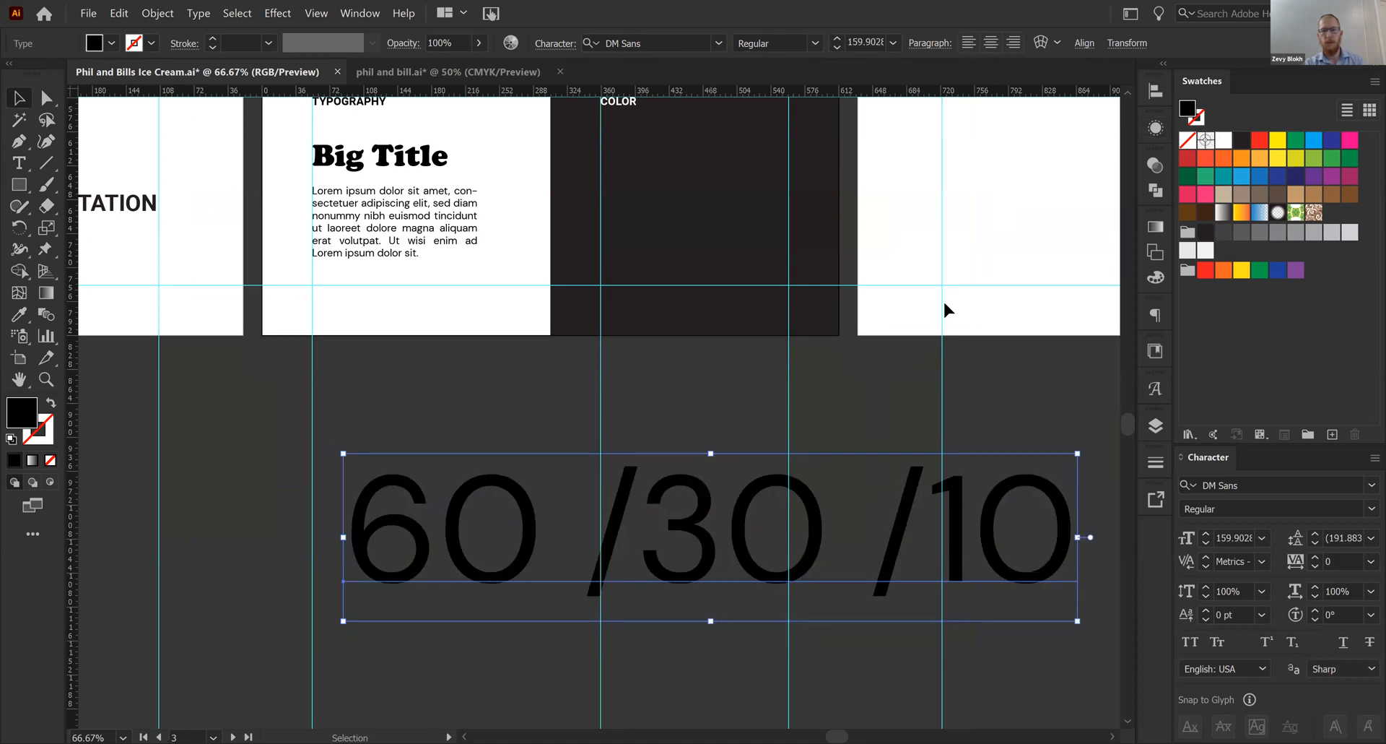
- Insert a space after each slash so the ratio text reads "60 / 30 / 10"
scroll(722, 303, "down", 3)
left_click(744, 377)
key("t")
left_click(659, 315)
key("Escape")
left_click_drag(745, 310, 661, 320)
left_click(886, 311)
double_click(891, 311)
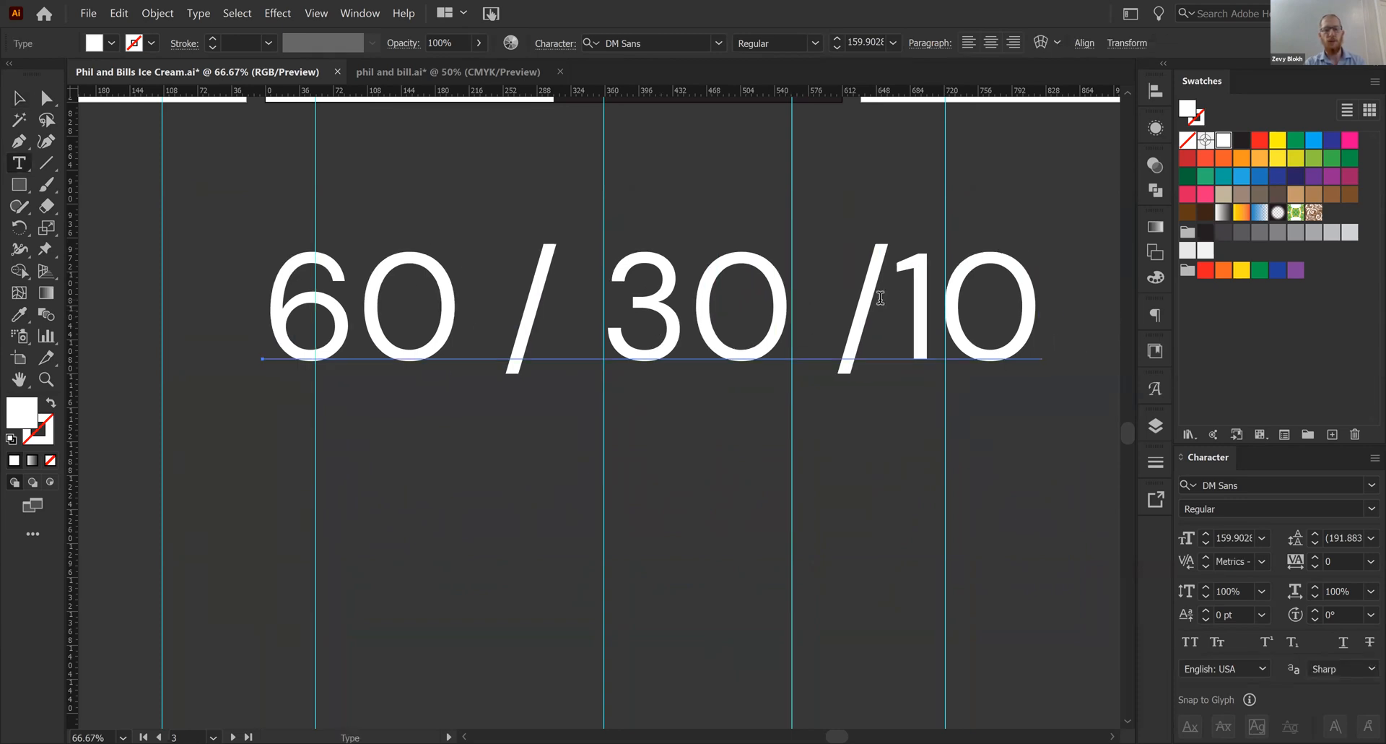
key("Escape")
left_click(591, 566)
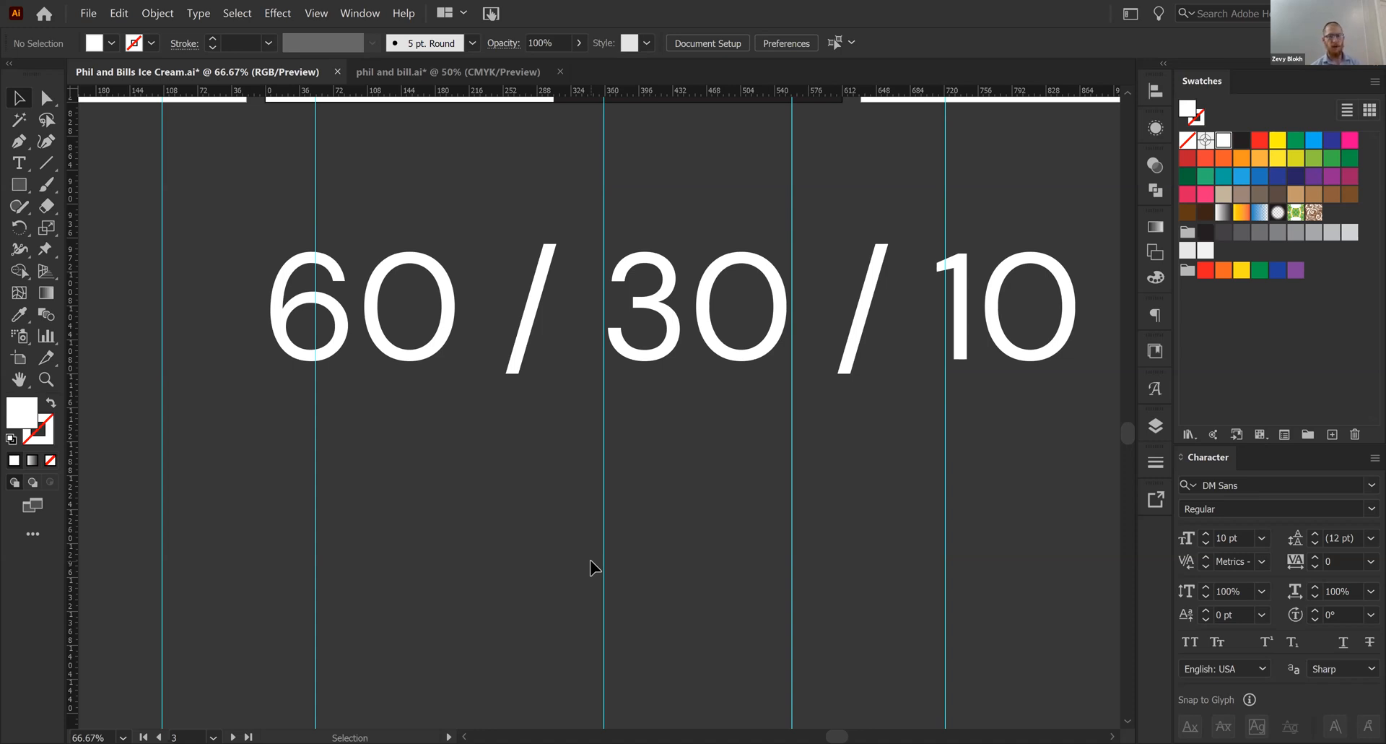
- Shorten the dark rectangle behind COLOR to the upper half of its panel and fill it with red
left_click_drag(679, 535, 644, 610)
left_click(670, 444)
left_click_drag(667, 455, 653, 348)
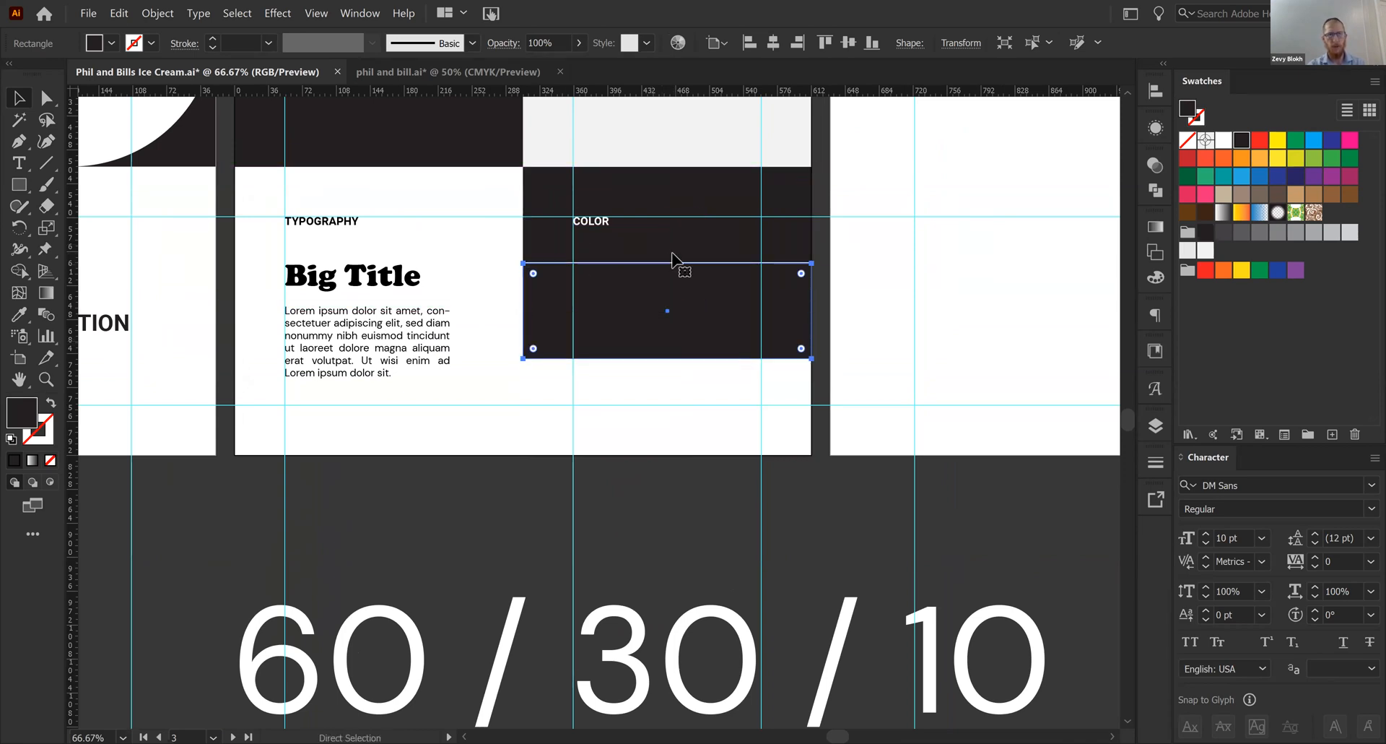
key("ctrl+z")
left_click_drag(667, 264, 667, 311)
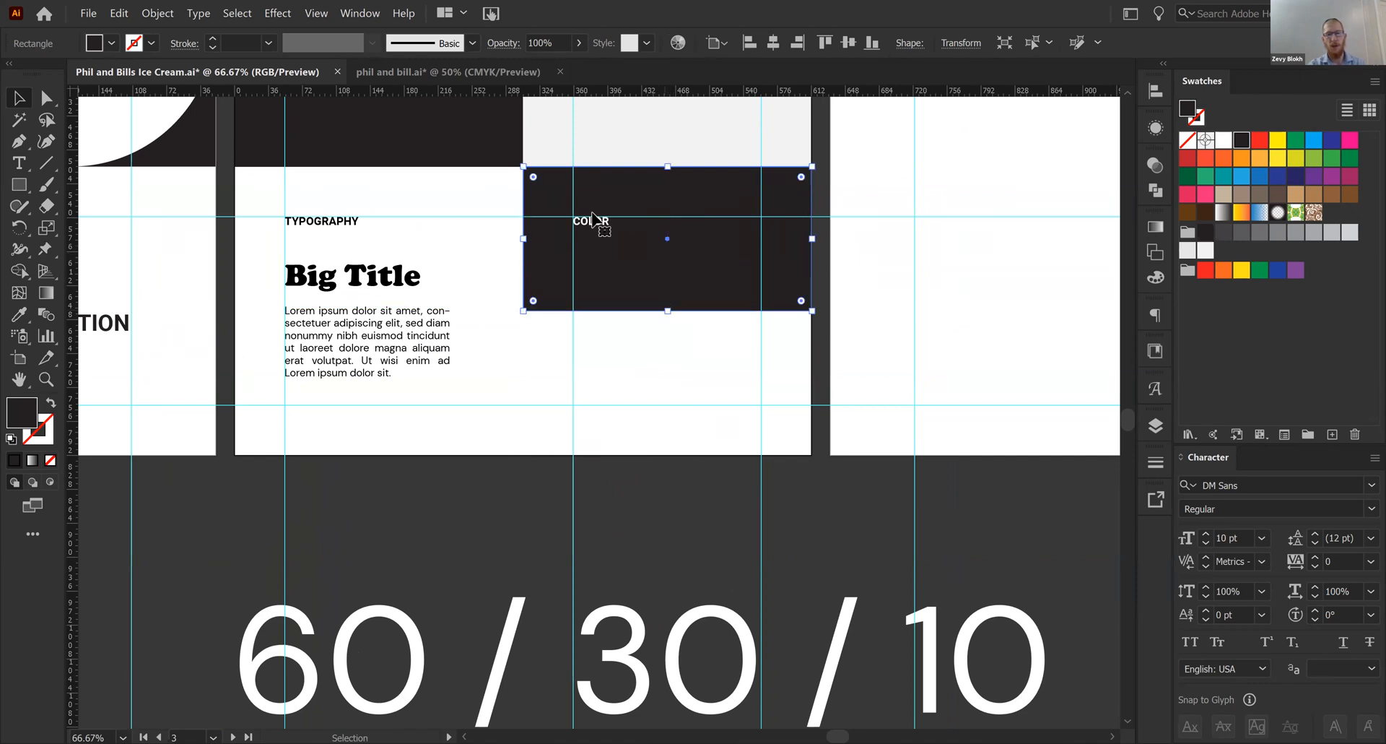
left_click(1259, 140)
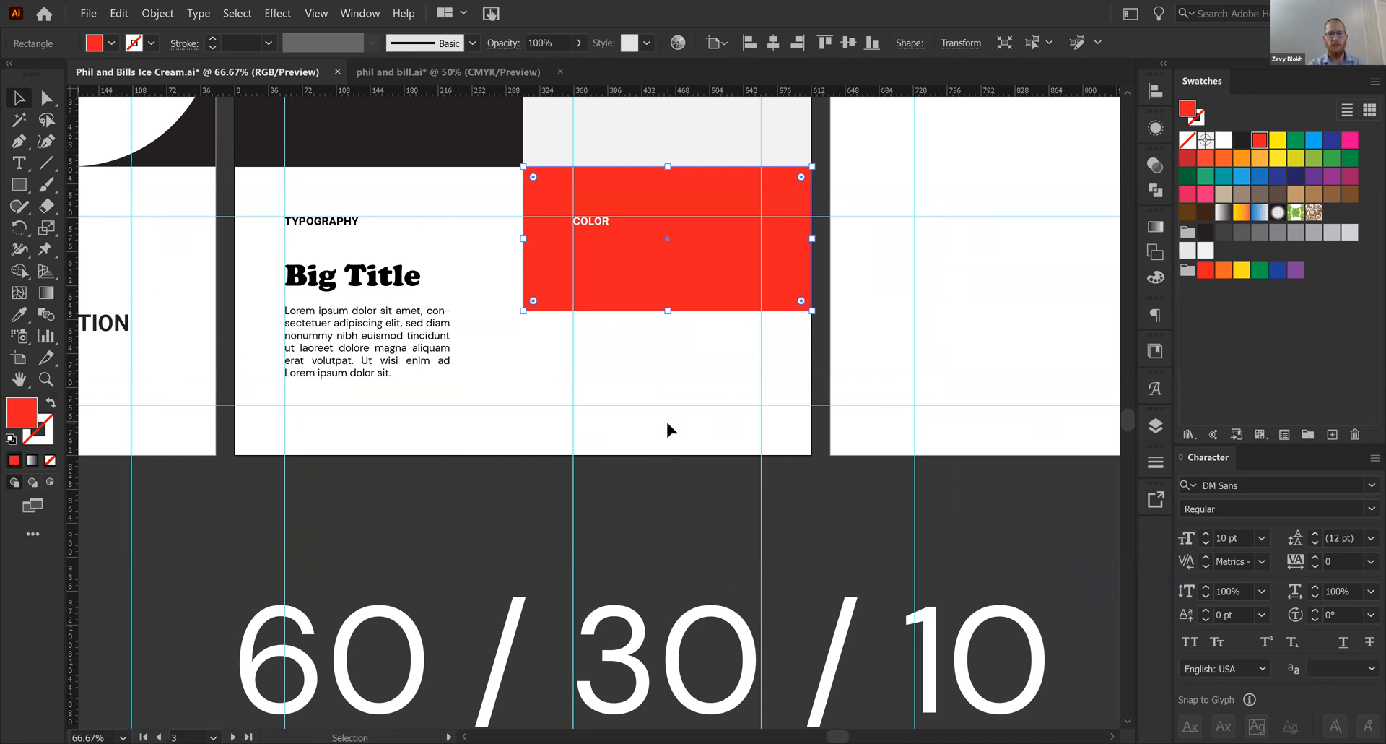
- Duplicate the red rectangle into the lower half of the COLOR panel and fill the copy with green
left_click(666, 419)
left_click(595, 227)
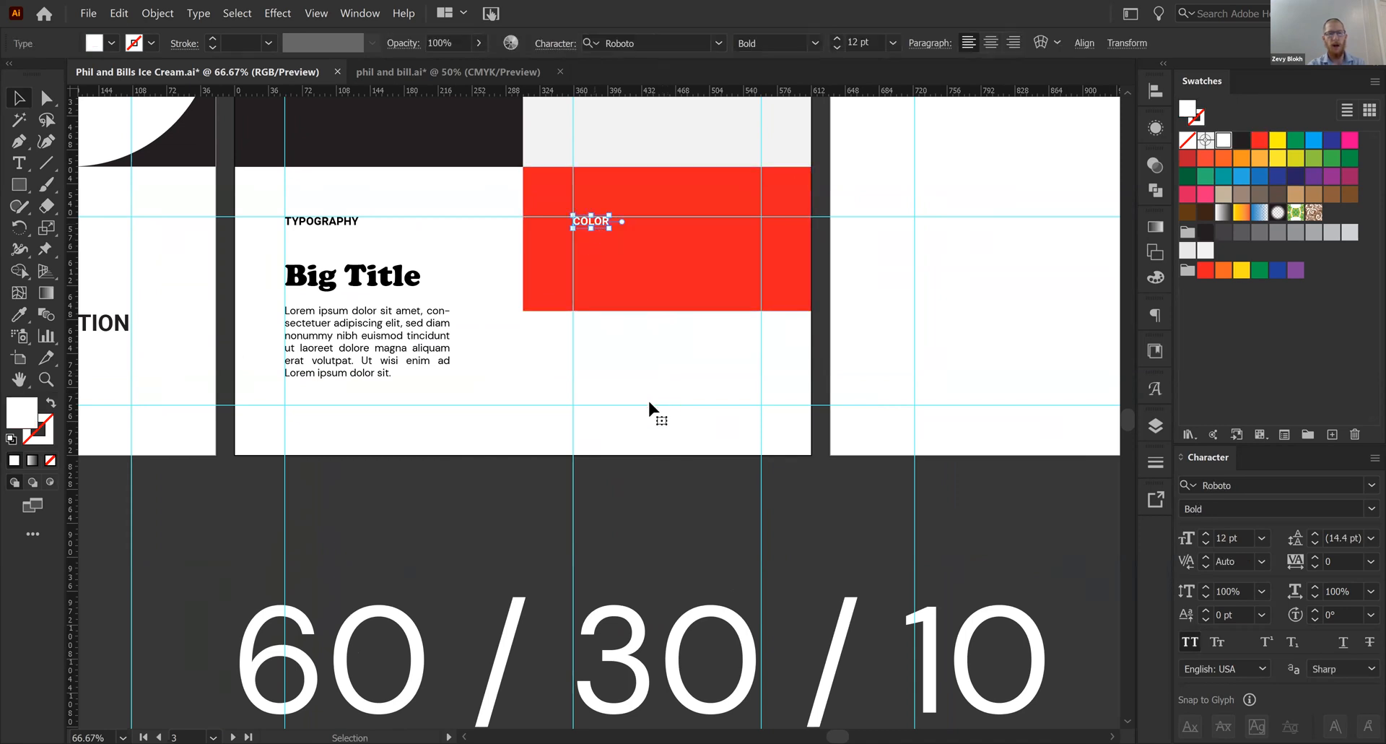
left_click_drag(685, 377, 683, 412)
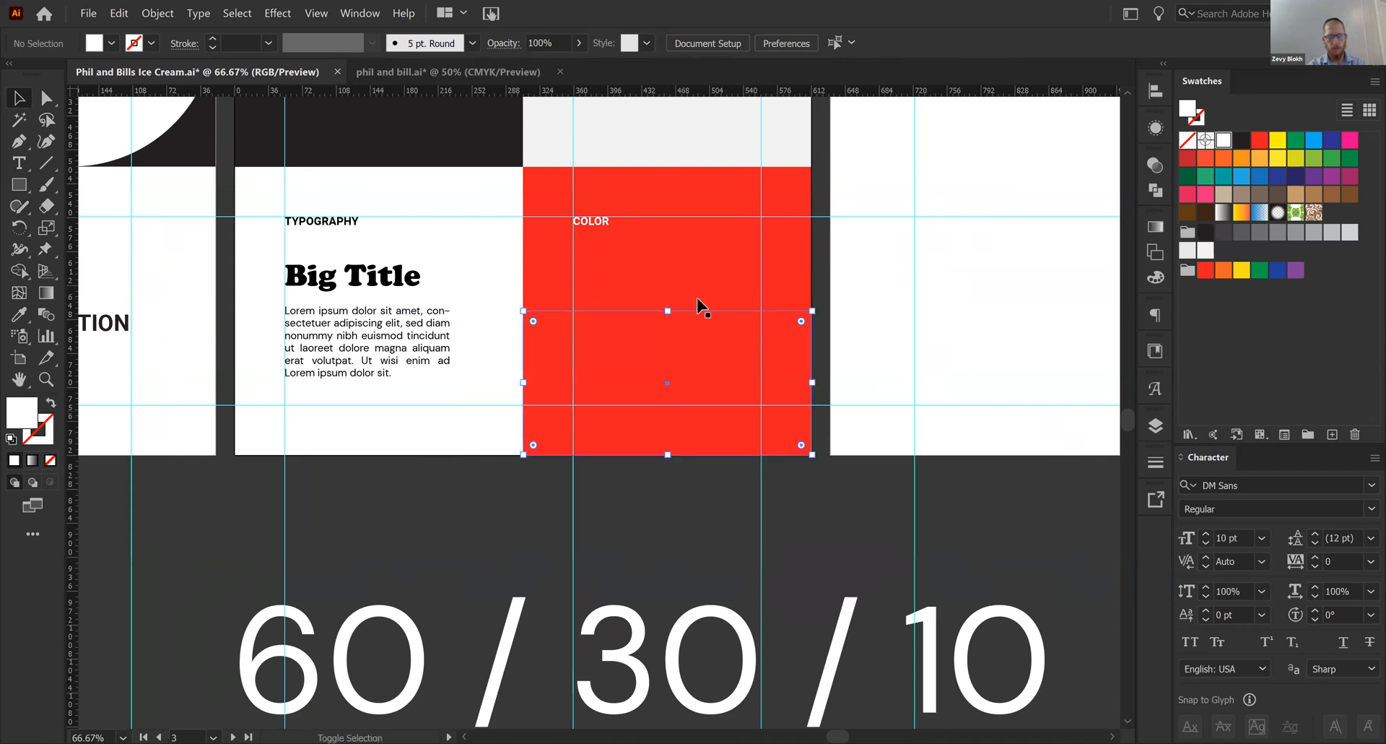
left_click(700, 284, "shift")
left_click(675, 511)
left_click_drag(675, 511, 641, 542)
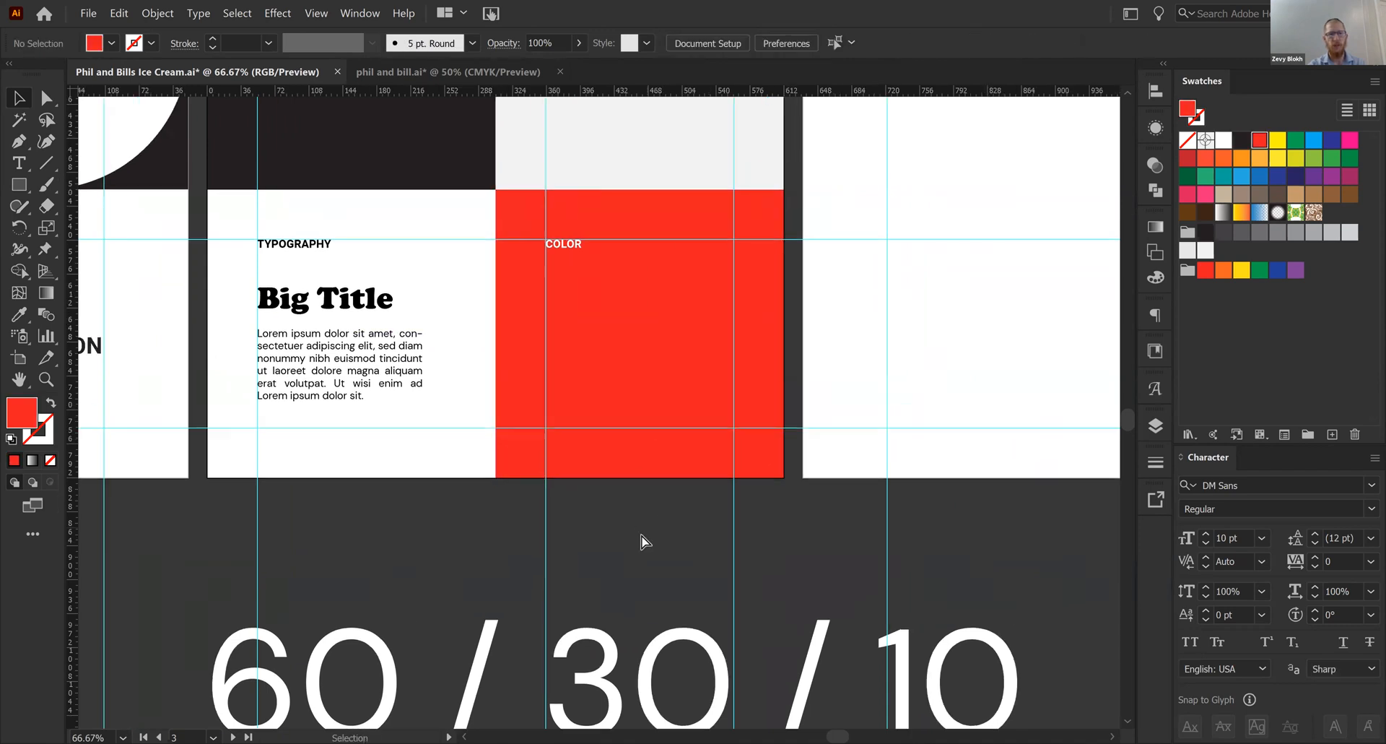
left_click(635, 423)
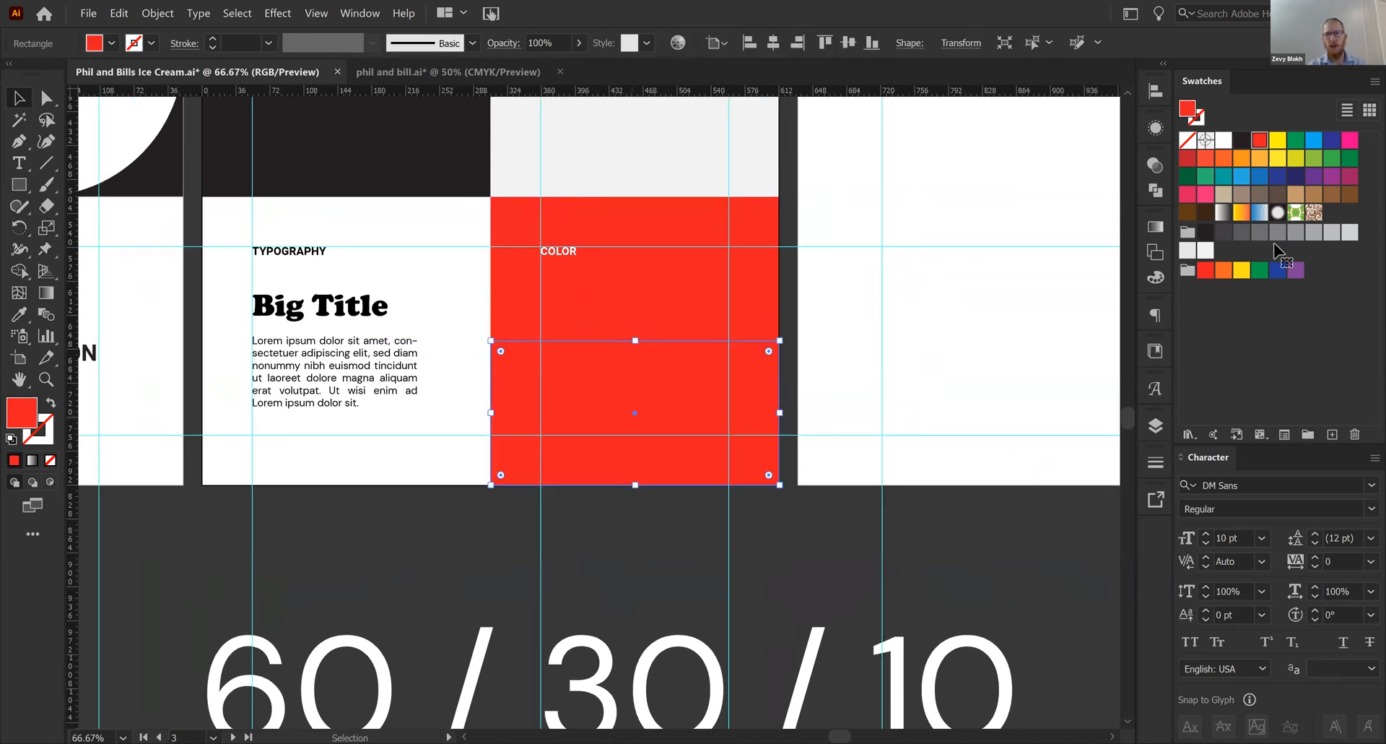
left_click(1205, 176)
left_click(711, 541)
key("ctrl+equal")
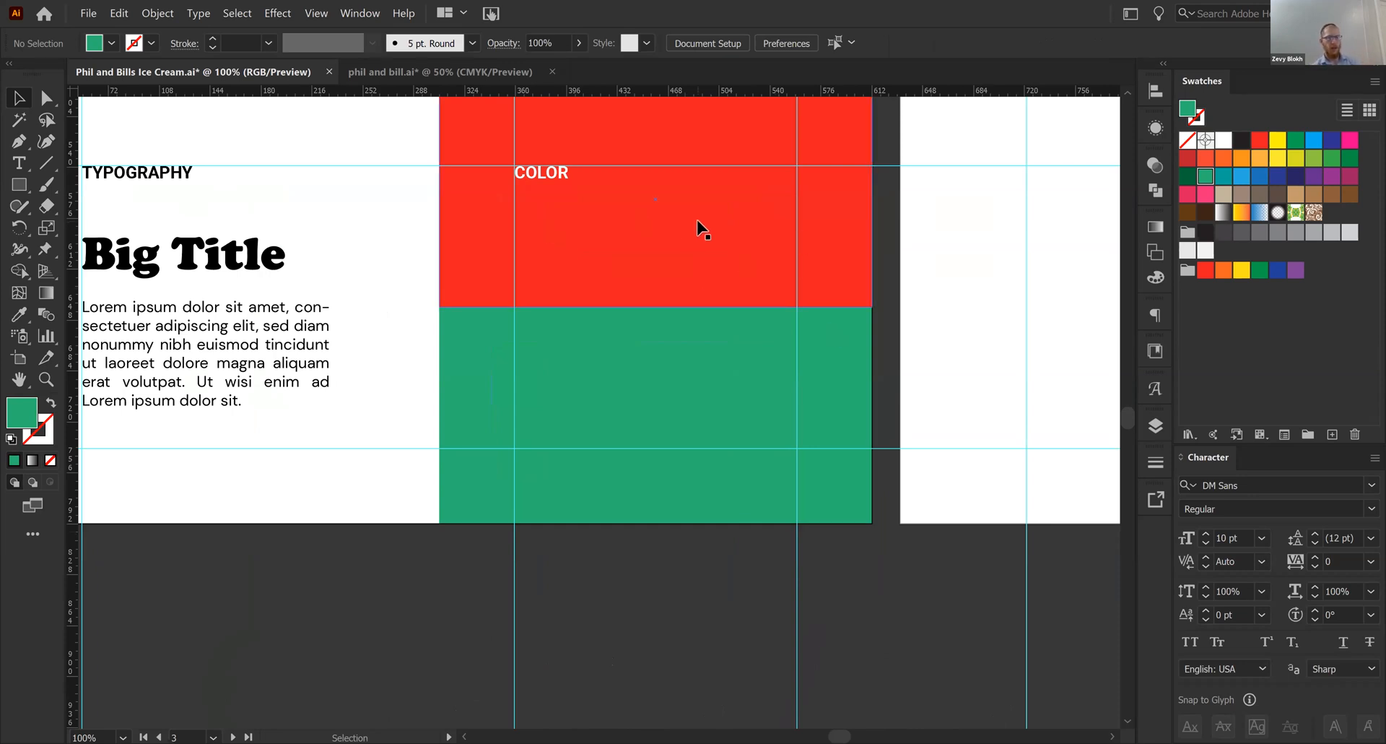
left_click_drag(696, 219, 800, 390)
key("ctrl+z")
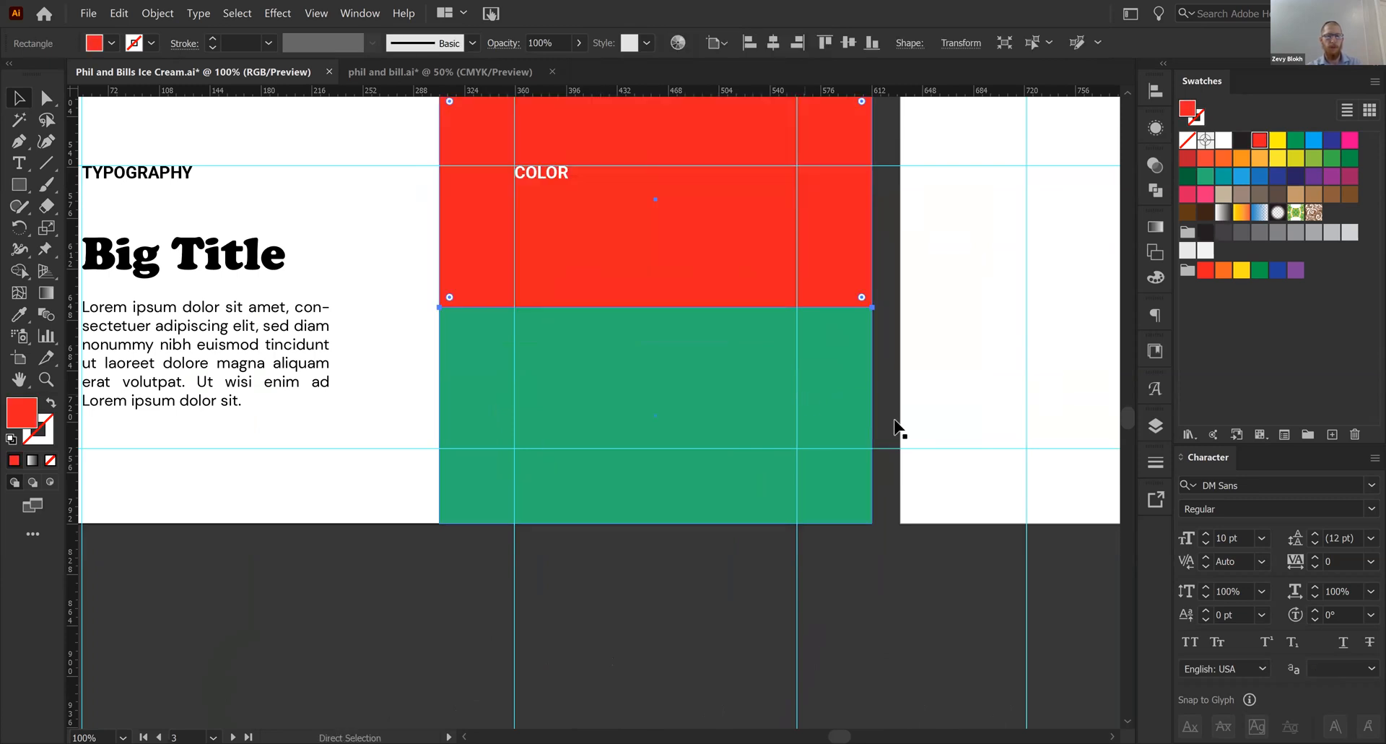
- Narrow the green rectangle to about half the COLOR panel's width, keeping its outer edge on the panel's left side
left_click(849, 422)
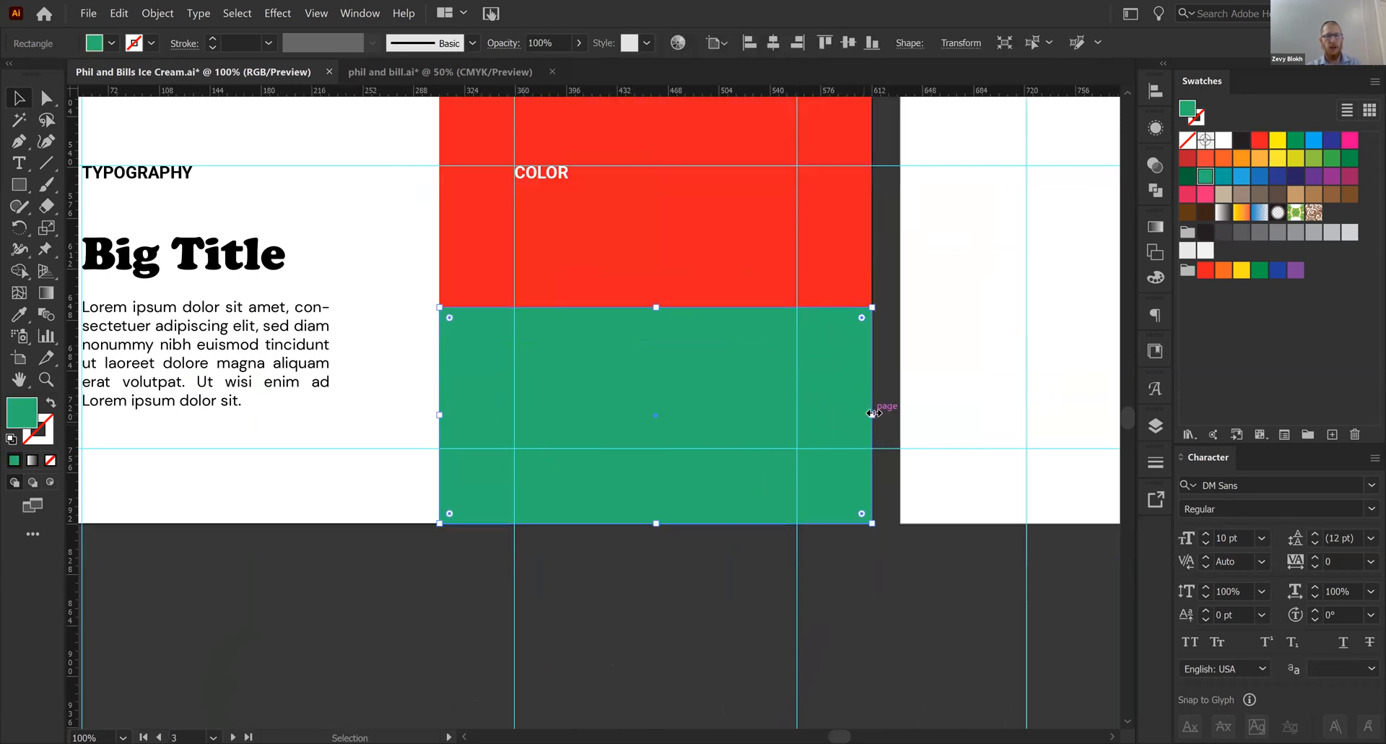
left_click_drag(813, 413, 677, 413)
left_click(782, 441)
- Draw a rectangle in the lower-right corner of the COLOR panel and fill it with yellow
key("m")
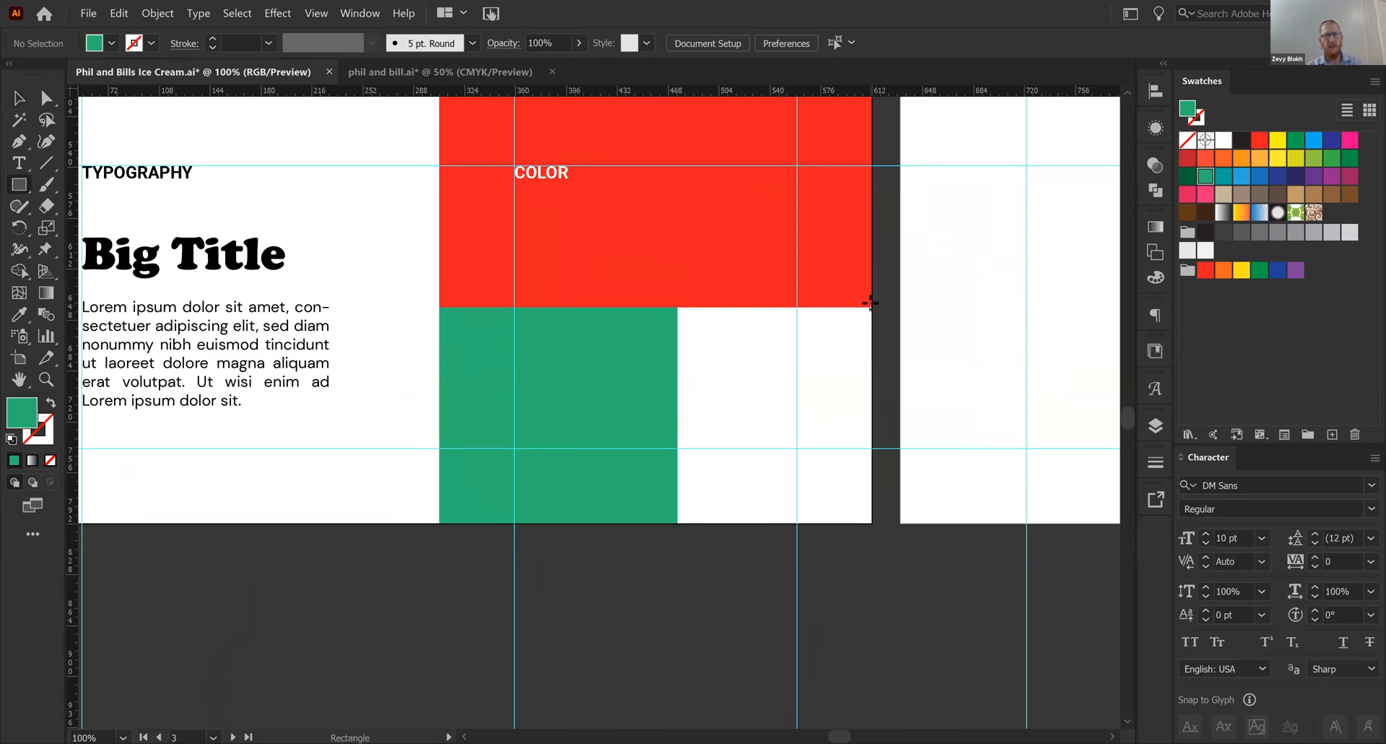
left_click_drag(870, 306, 723, 522)
key("v")
mouse_move(870, 416)
left_mouse_down()
mouse_move(857, 415)
mouse_move(875, 417)
left_mouse_up()
left_click(1242, 270)
- Widen the green rectangle to about 70% of the COLOR panel's width and make the yellow rectangle meet its edge
left_click(571, 485)
left_click_drag(678, 412, 754, 411)
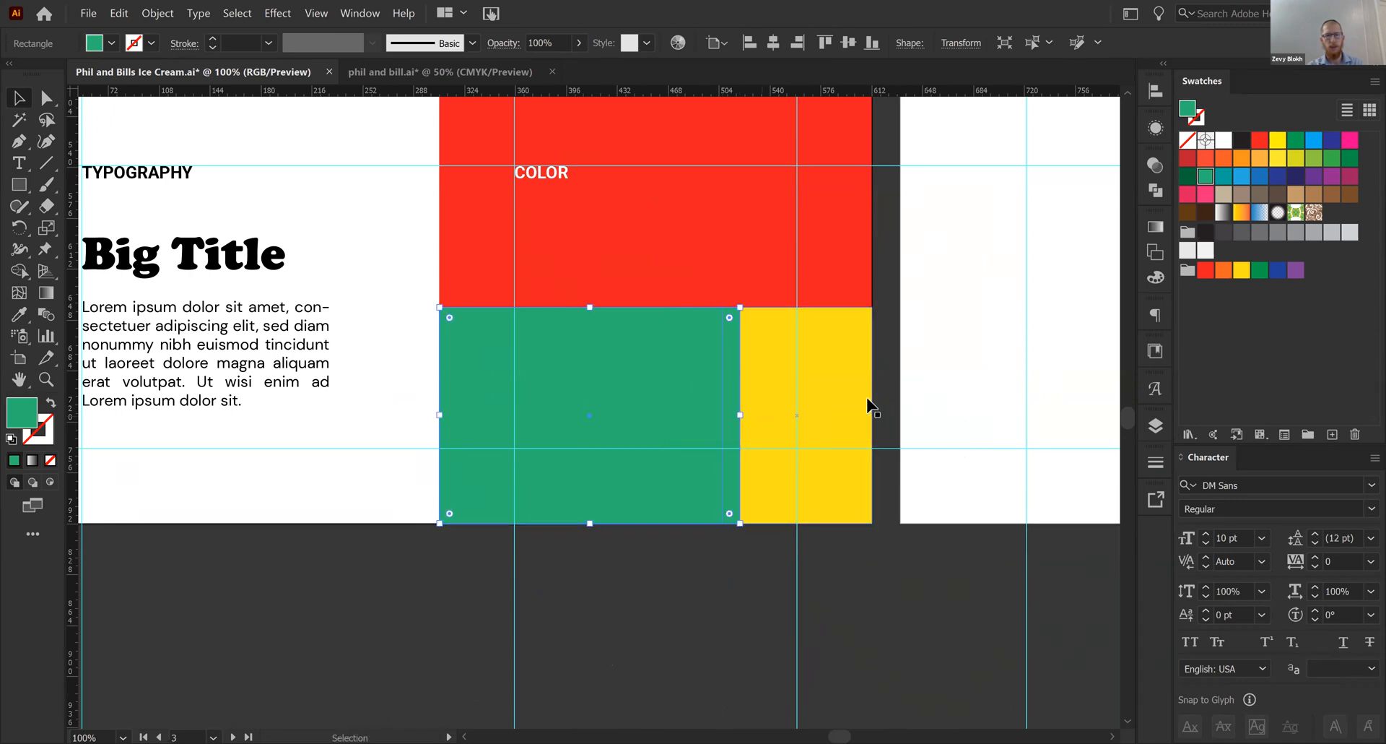
left_click(787, 442)
left_click_drag(722, 416, 740, 423)
left_click(641, 574)
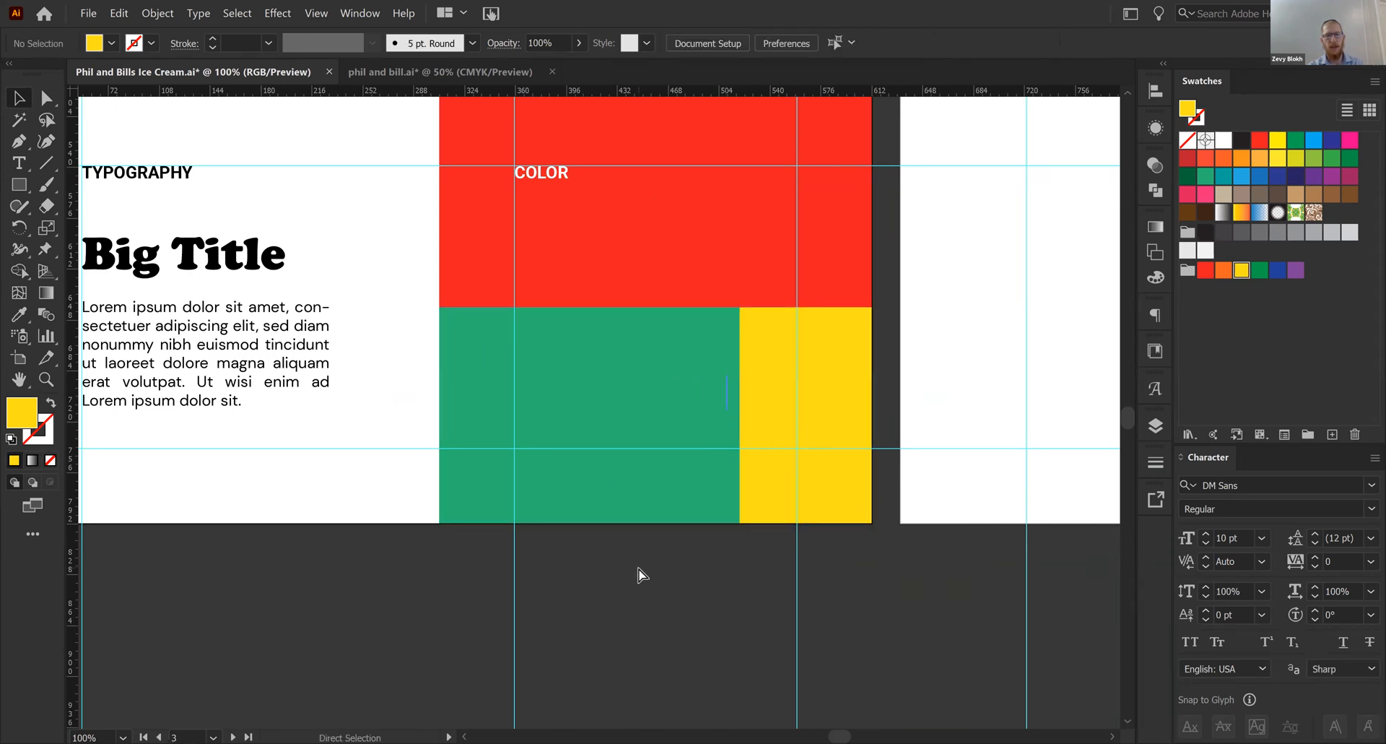
- Delete the "60 / 30 / 10" text from the pasteboard and save the document
key("ctrl+minus")
key("ctrl+minus")
left_click_drag(542, 550, 544, 444)
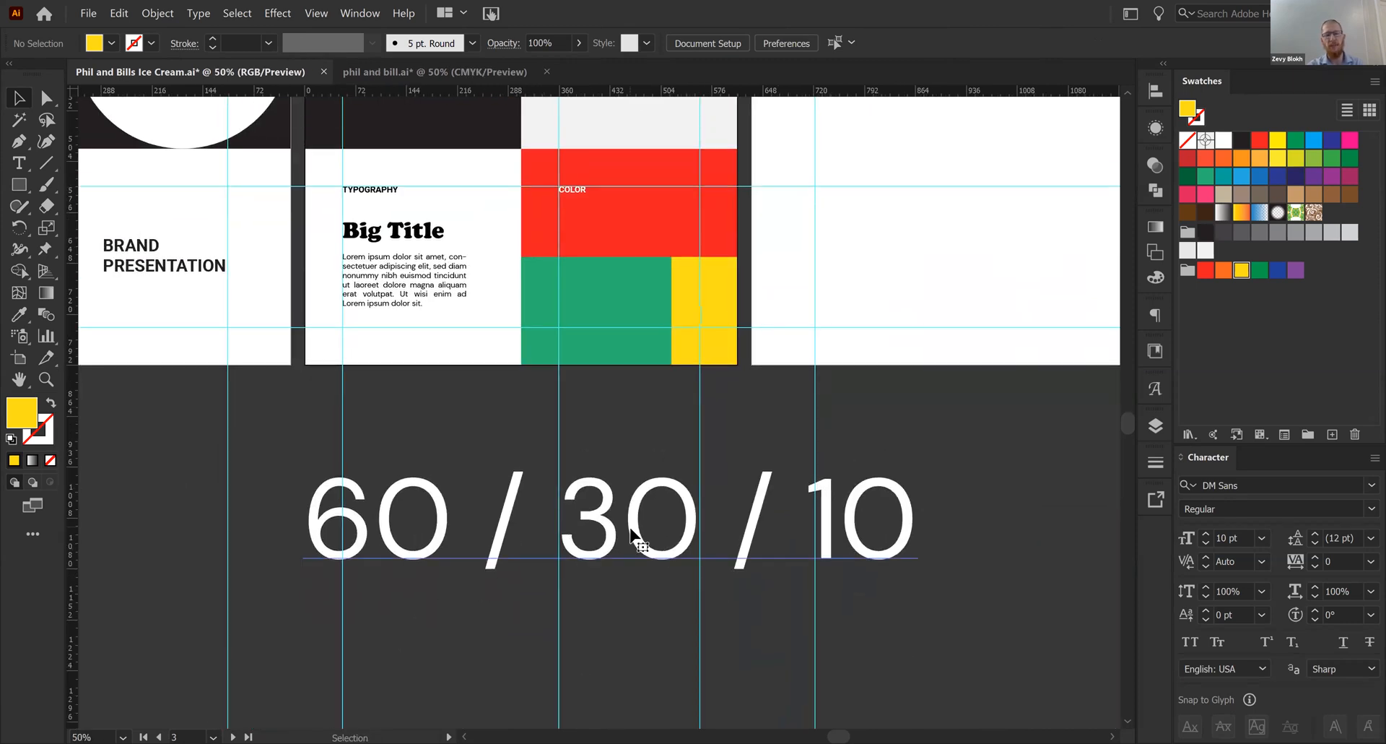
left_click(533, 587)
key("Delete")
left_click_drag(589, 478, 574, 583)
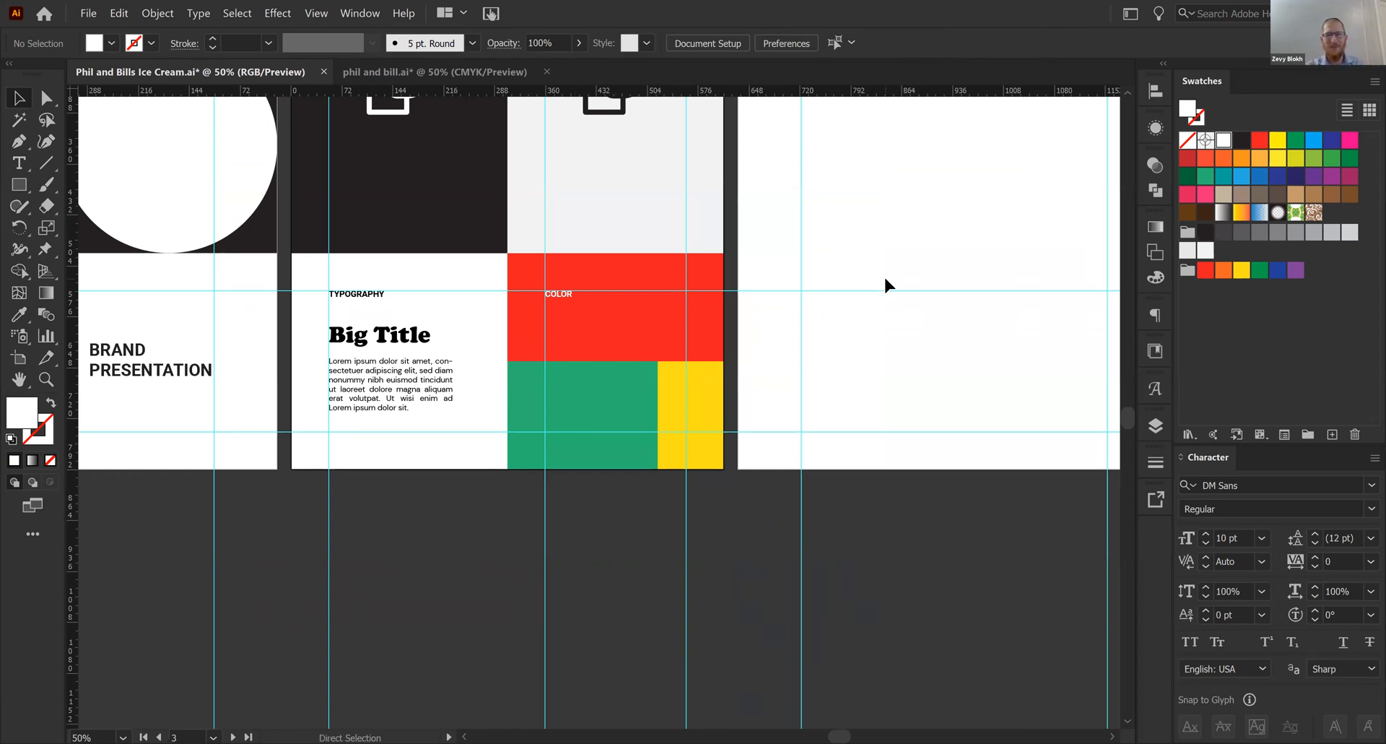
key("ctrl+minus")
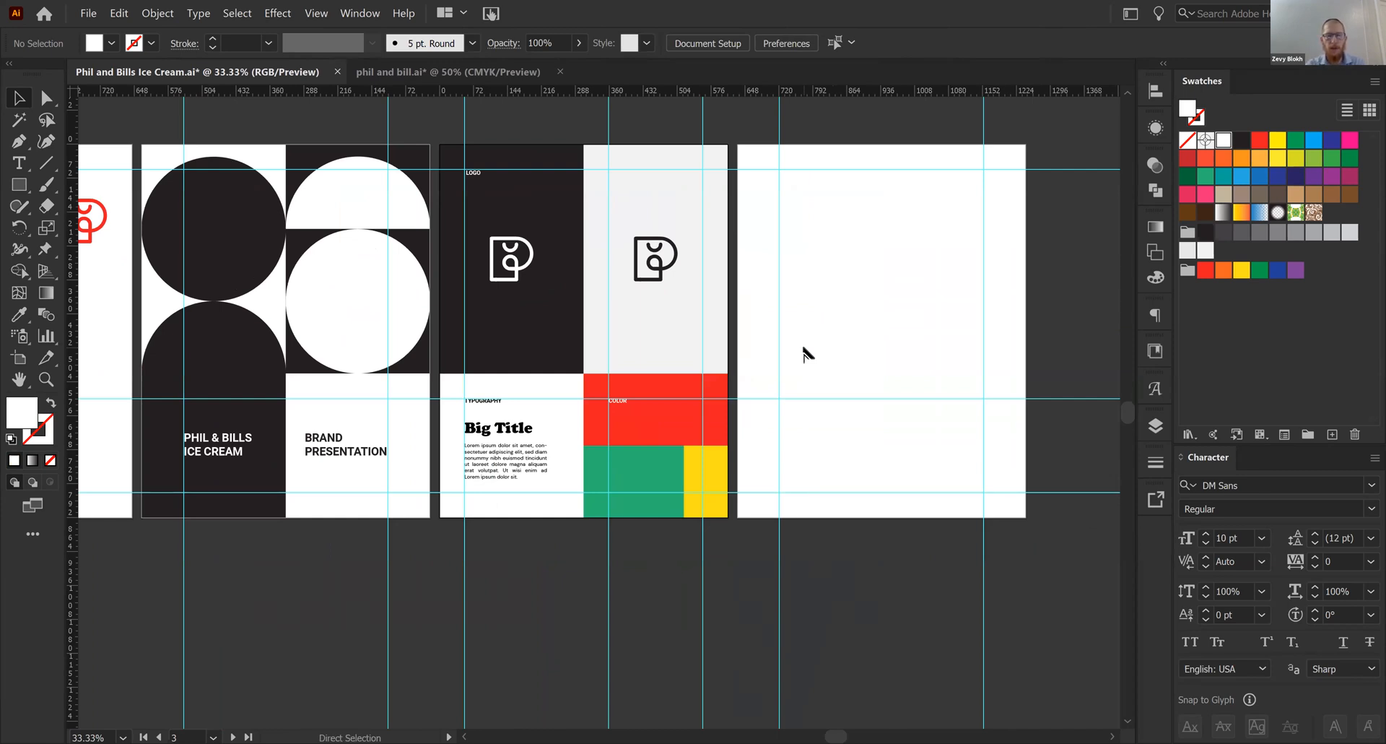
key("ctrl+s")
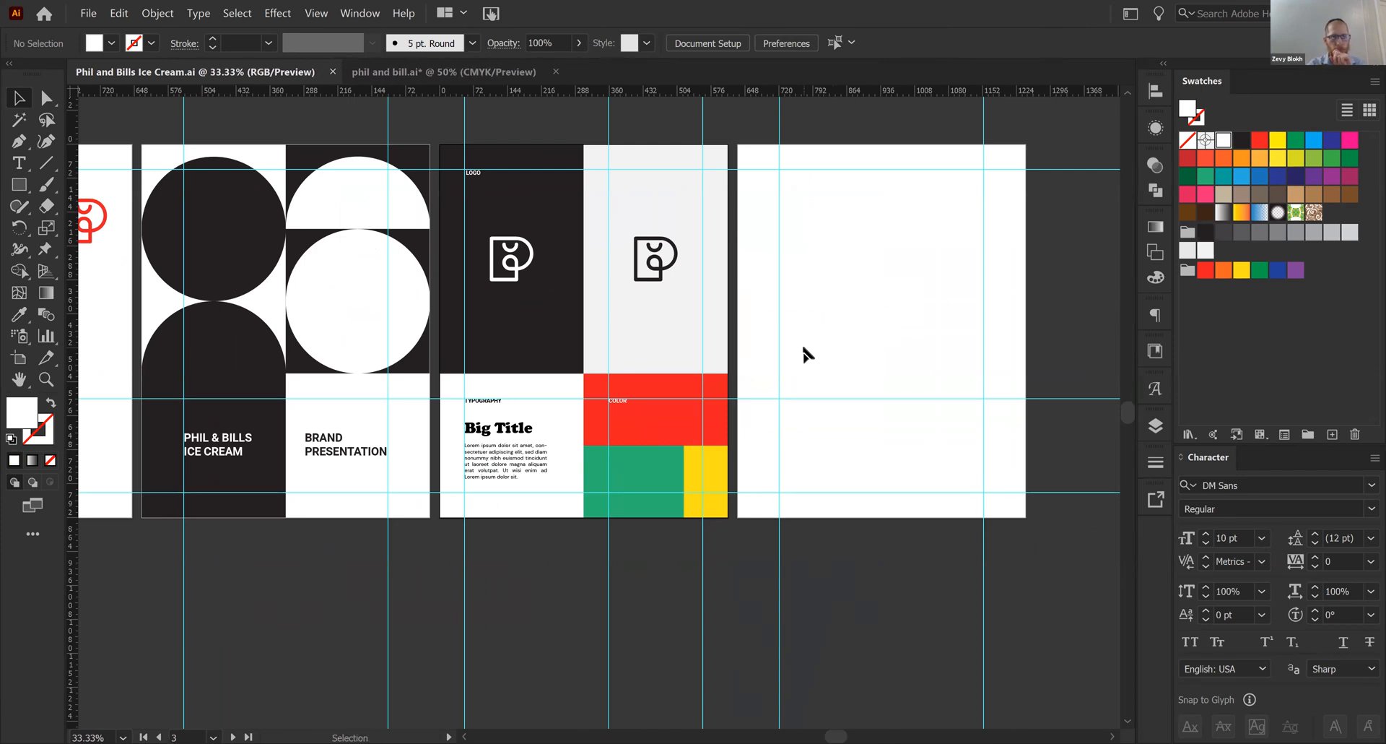
- Unlock the guides, delete the two vertical guides crossing artboard 4, and lock the guides again
scroll(808, 354, "right", 3)
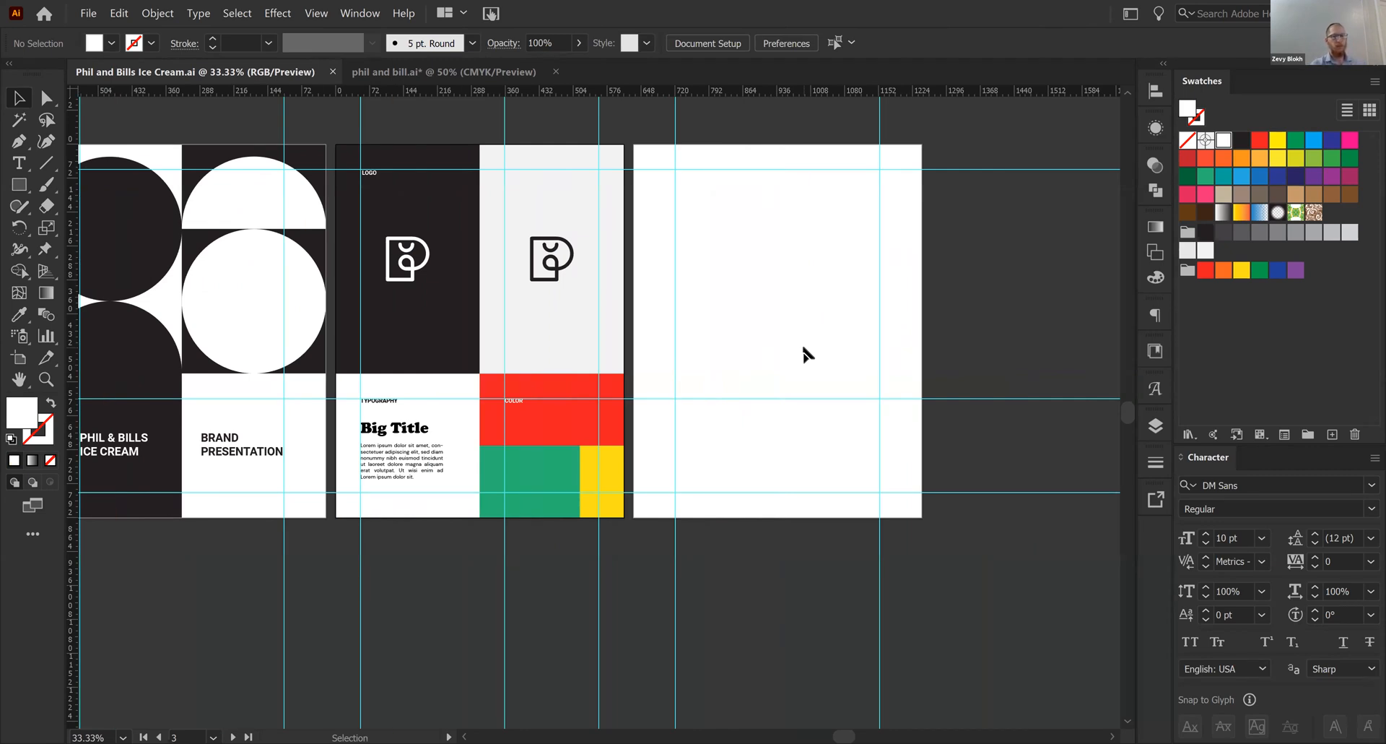
left_click(665, 305)
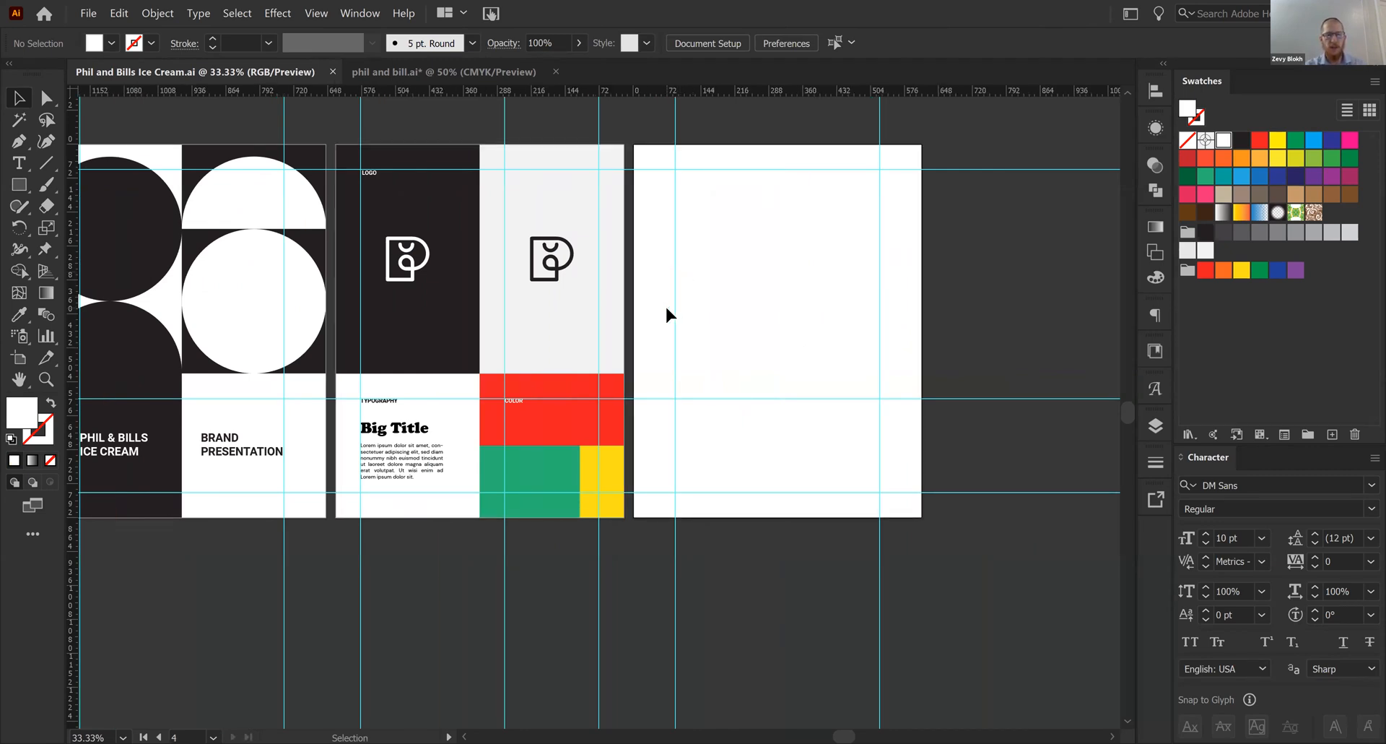
right_click(665, 306)
left_click(729, 458)
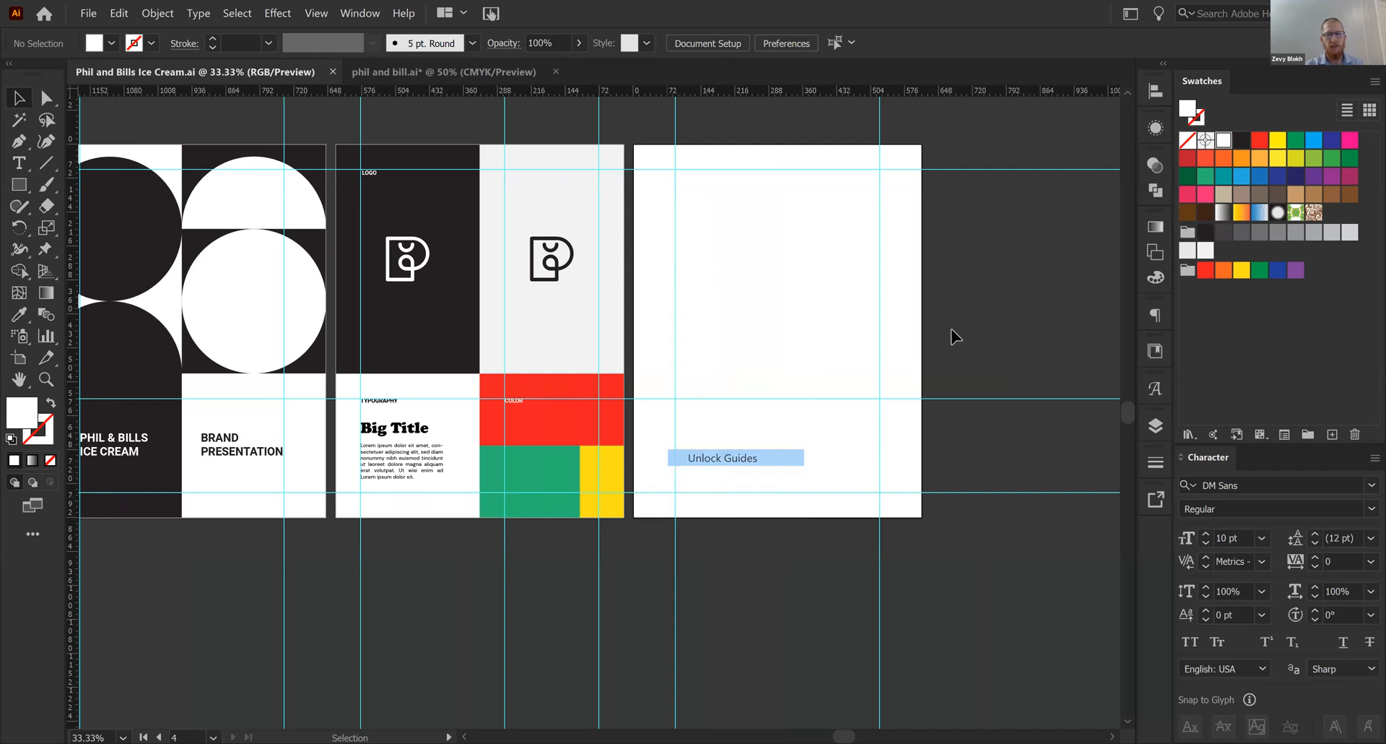
key("Delete")
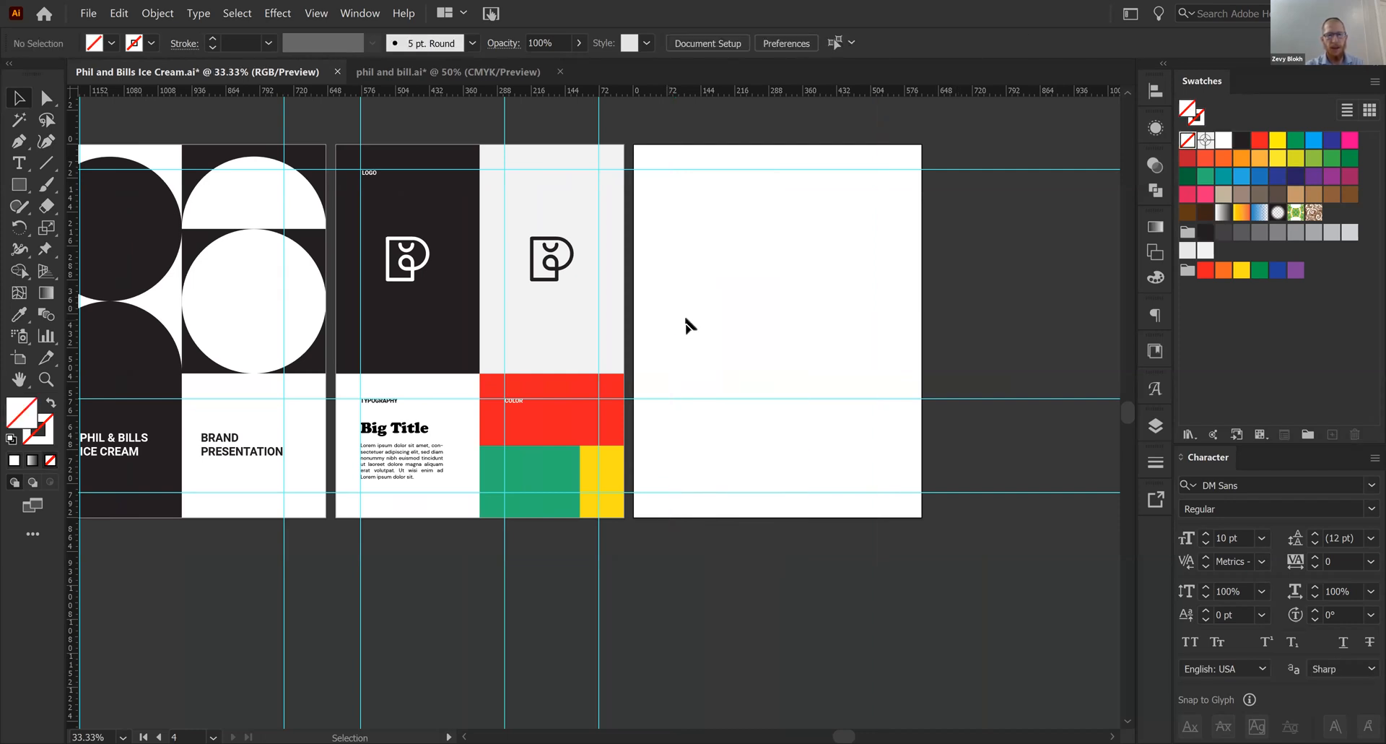
right_click(686, 314)
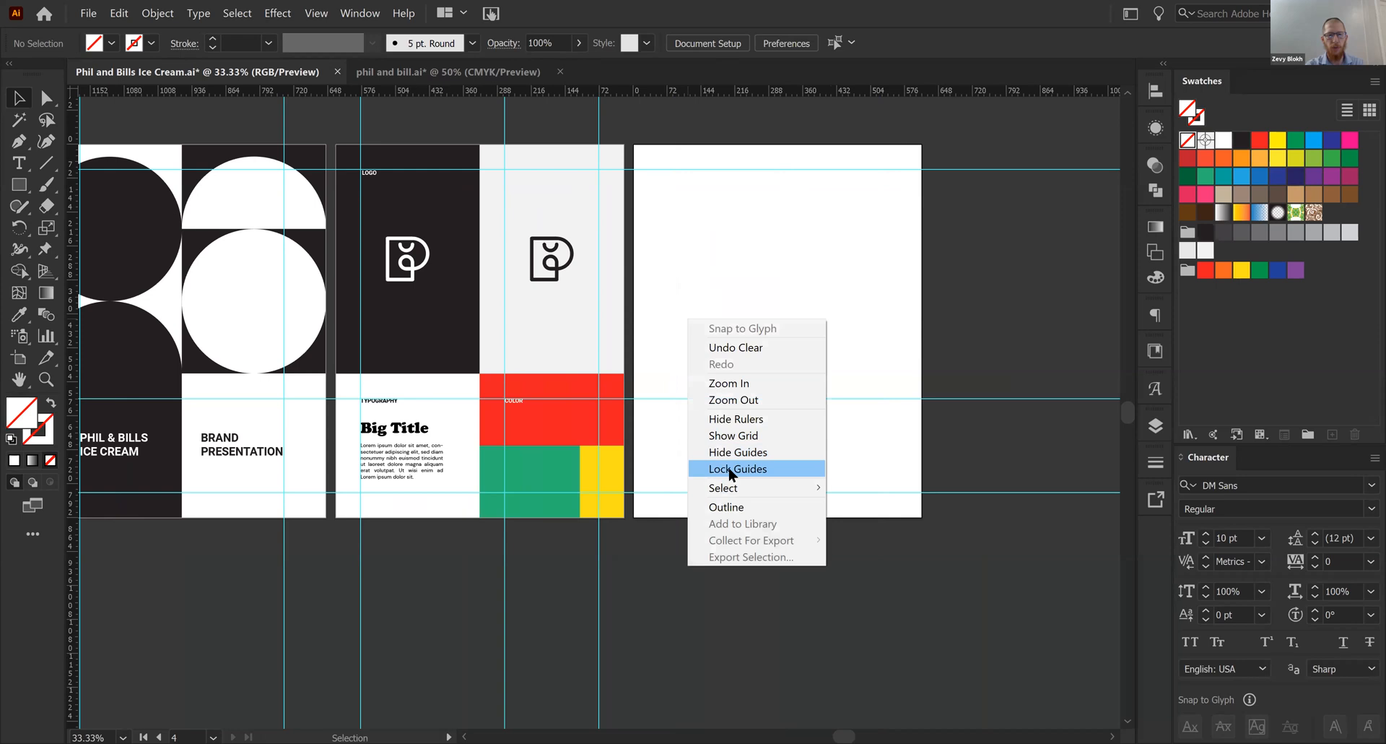
left_click(756, 292)
- Place a small spacer square flush with the left edge of artboard 4 and fill it with black
key("ctrl+equal")
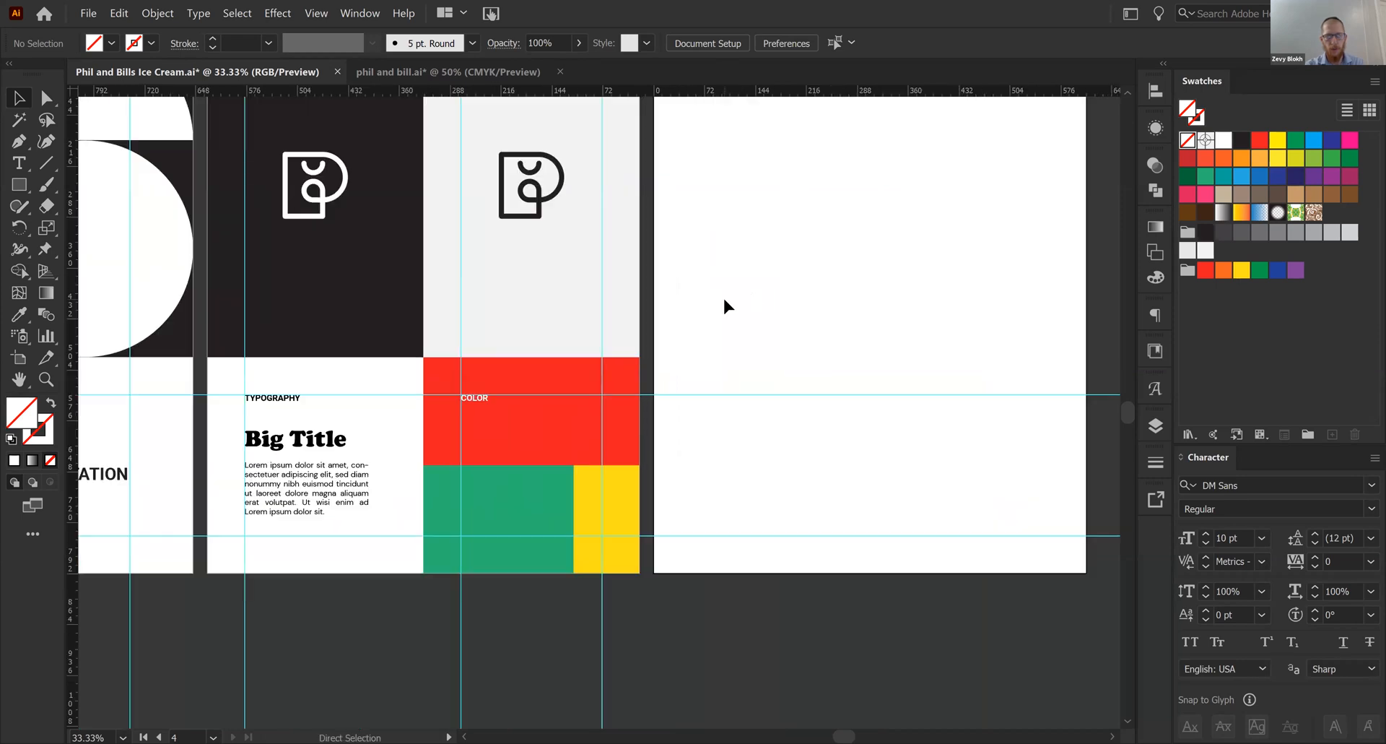
key("m")
mouse_move(602, 201)
left_mouse_down()
mouse_move(640, 240)
mouse_move(672, 200)
left_mouse_up()
key("v")
left_click(761, 209)
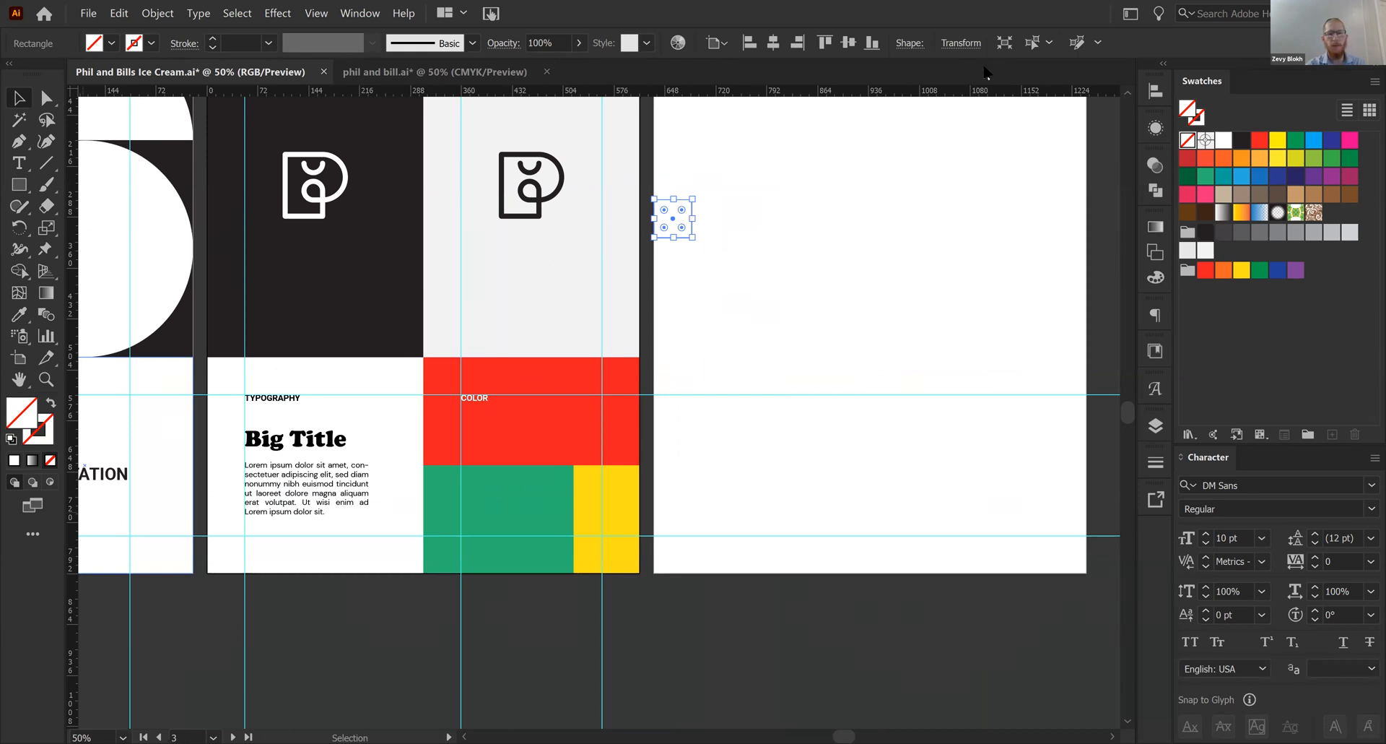
left_click_drag(816, 264, 642, 298)
left_click_drag(596, 208, 496, 327)
left_click(1242, 139)
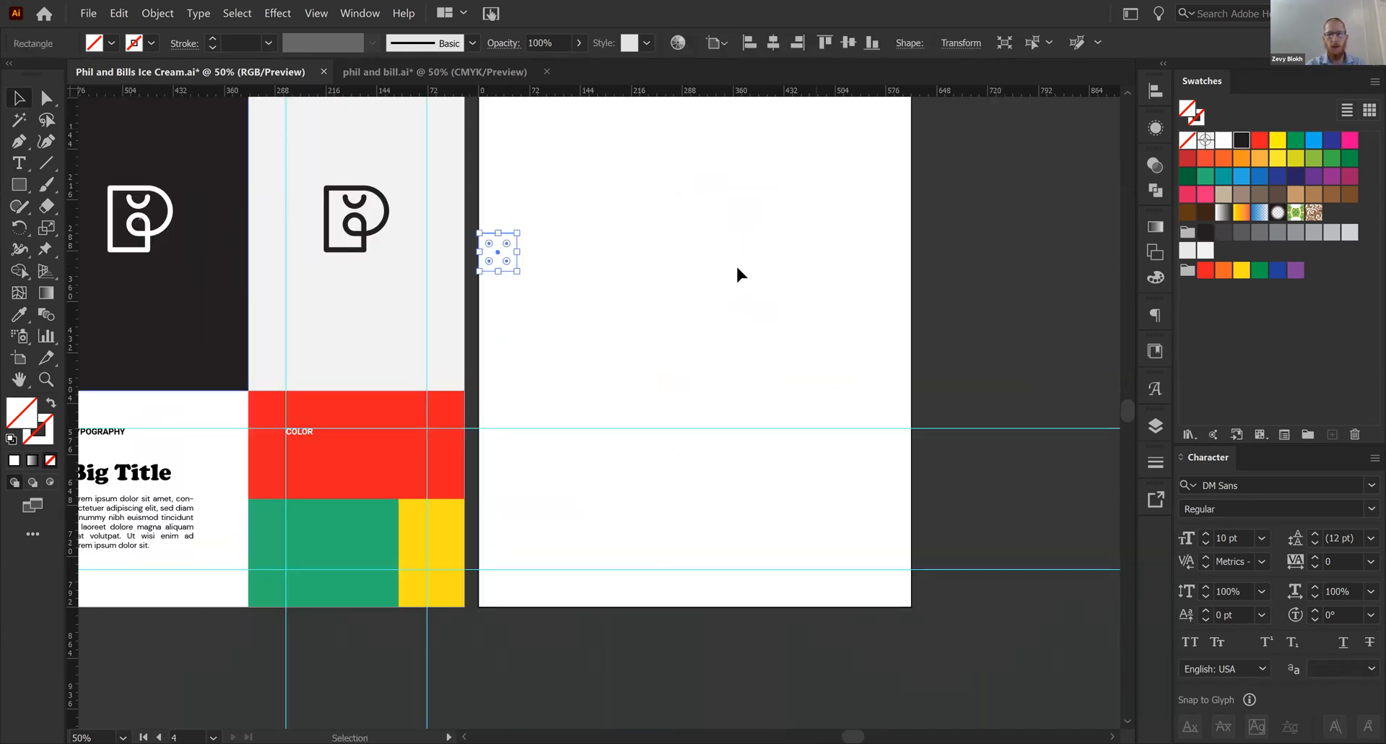
left_click(737, 273)
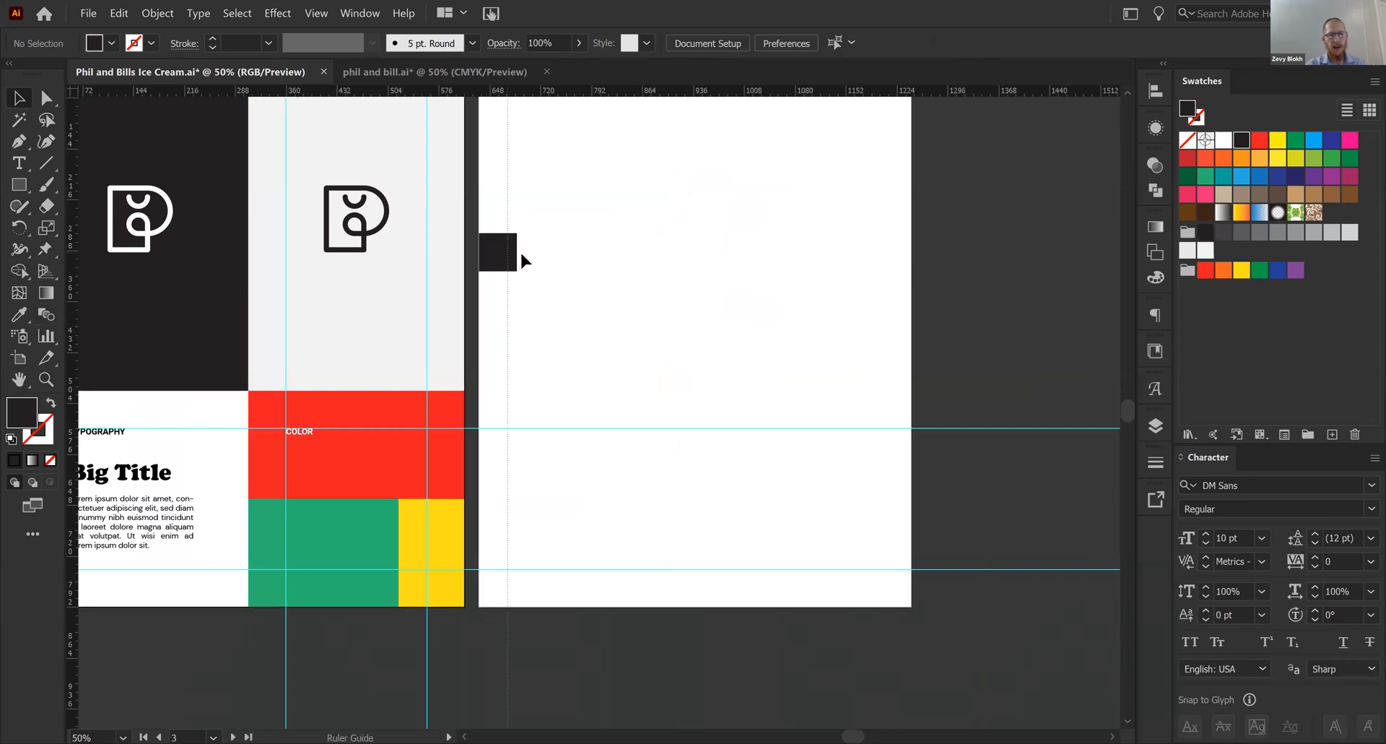
- Add vertical margin guides inside both side edges of artboard 4 using the black square as spacer, and delete the square
left_click_drag(517, 251, 874, 260)
left_click(574, 255)
left_click(713, 345)
left_click(79, 346)
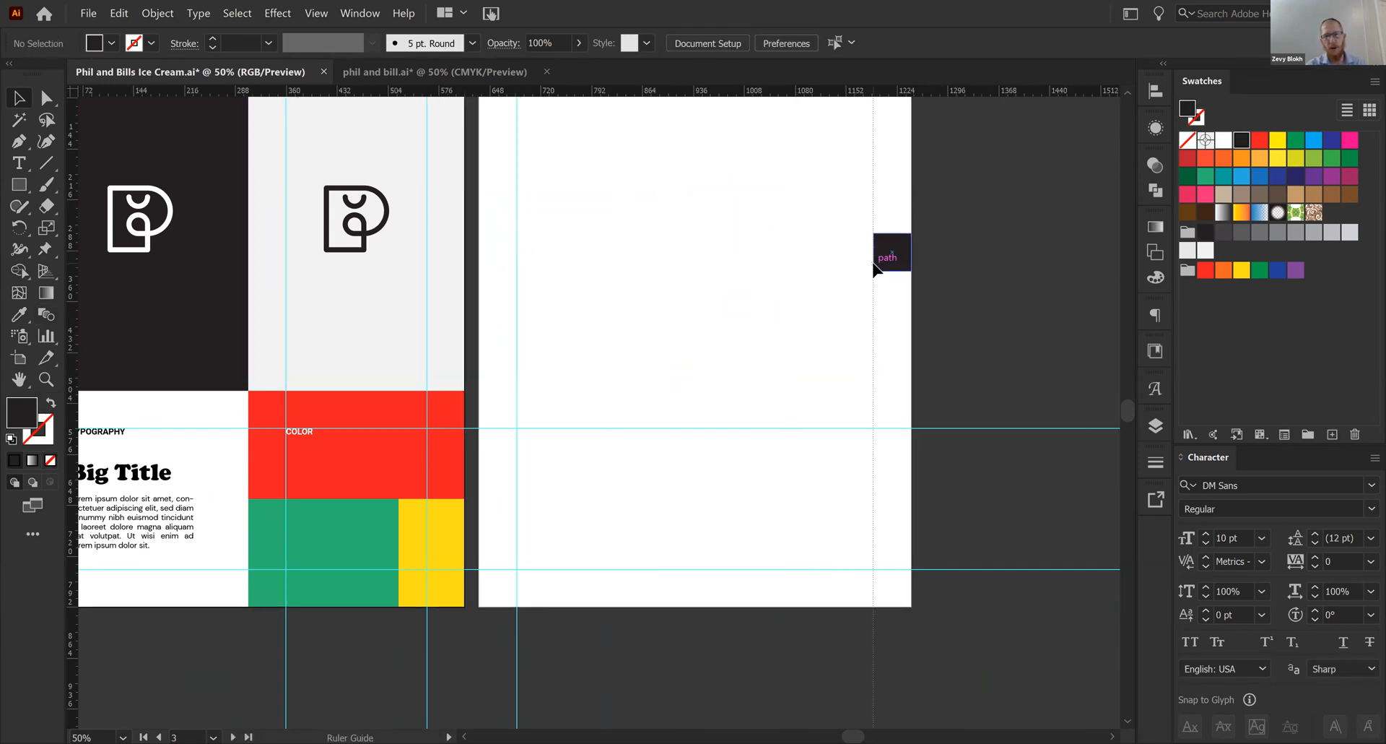
left_click(894, 266)
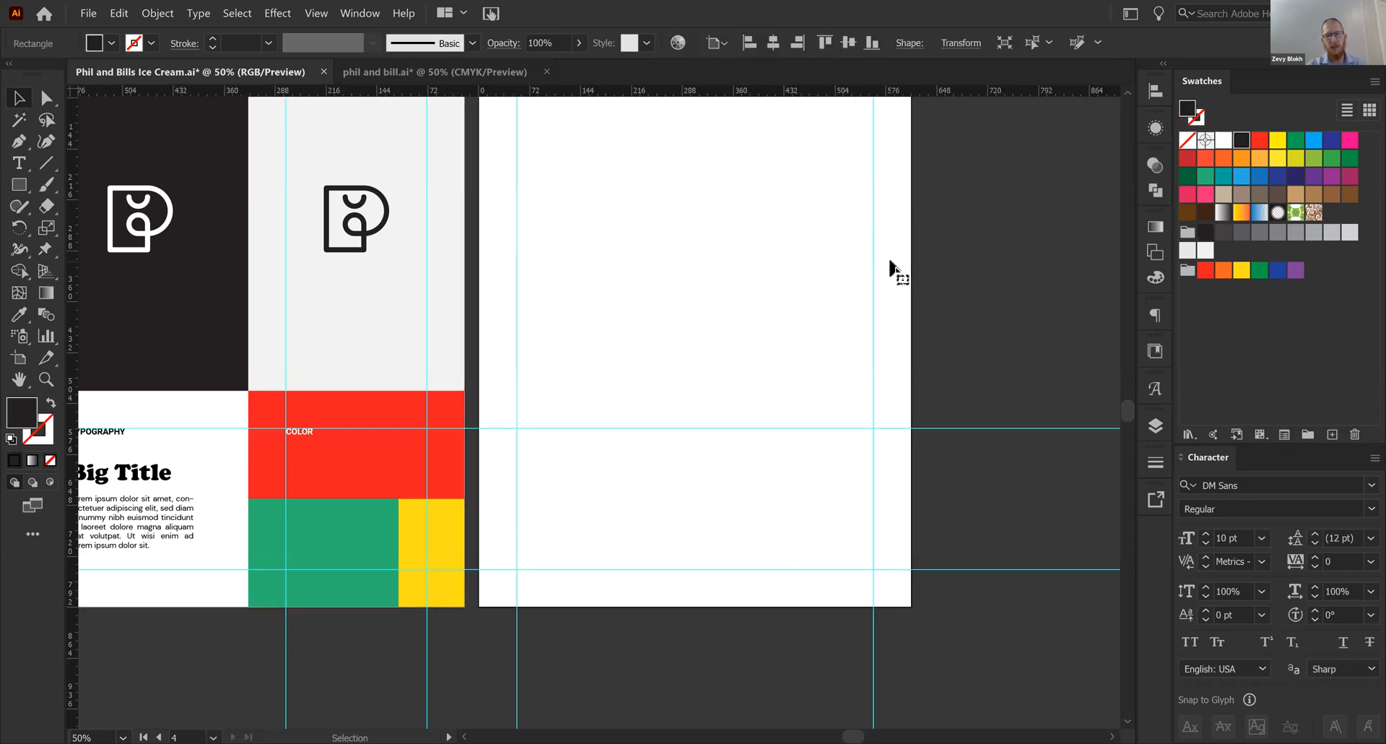
key("Delete")
- Duplicate the dark logo panel and red rectangle onto artboard 4, rearranged with dark in the lower-right corner and red diagonally above
key("ctrl+minus")
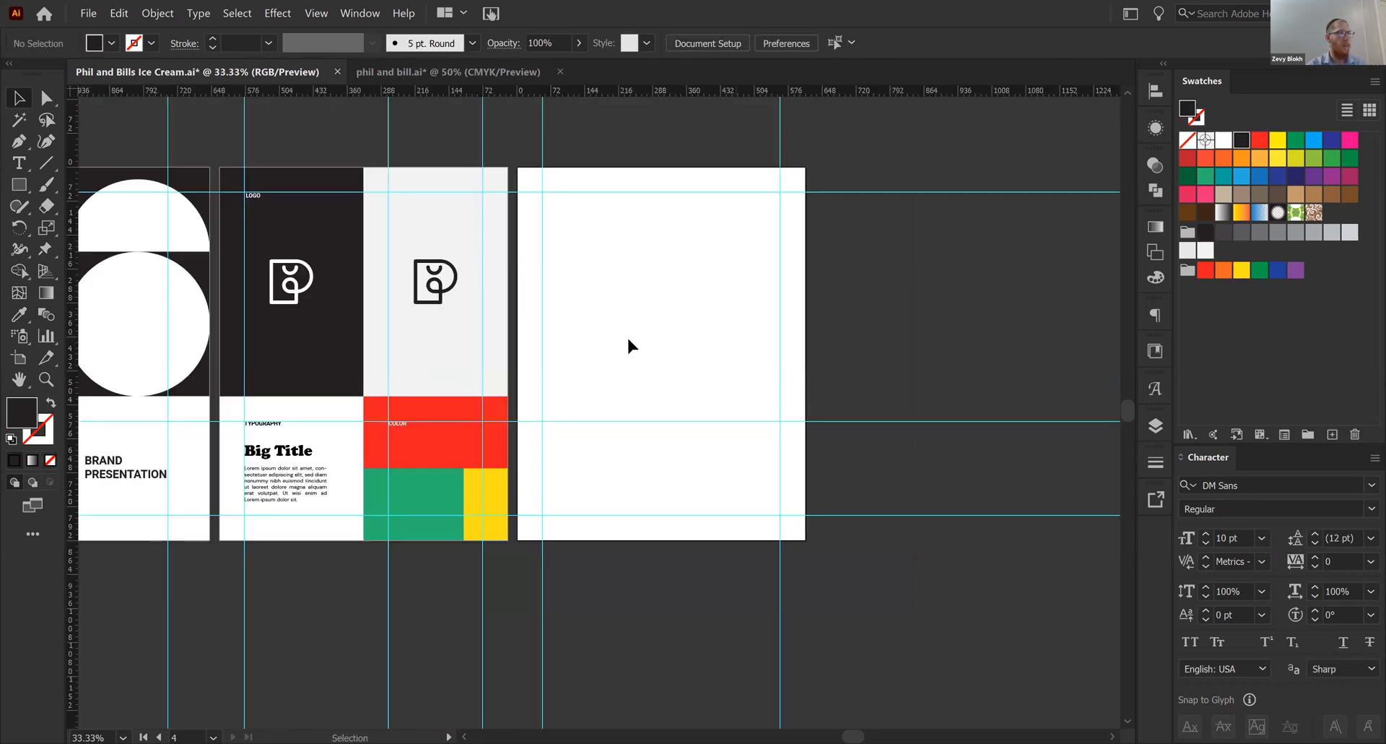
left_click_drag(561, 422, 734, 455)
key("ctrl+plus")
left_click(340, 385)
left_click(318, 383)
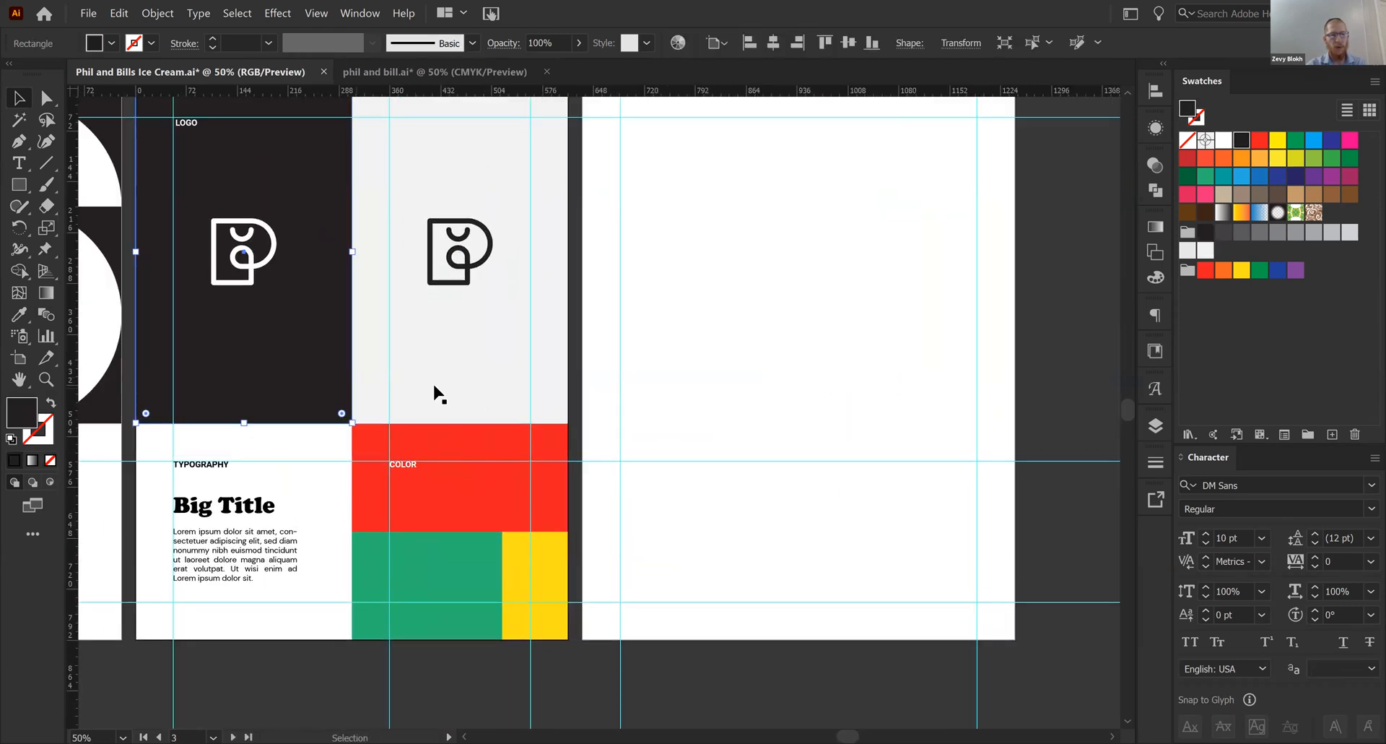
left_click(434, 447, "shift")
left_click_drag(442, 457, 895, 452)
key("ctrl+minus")
key("space")
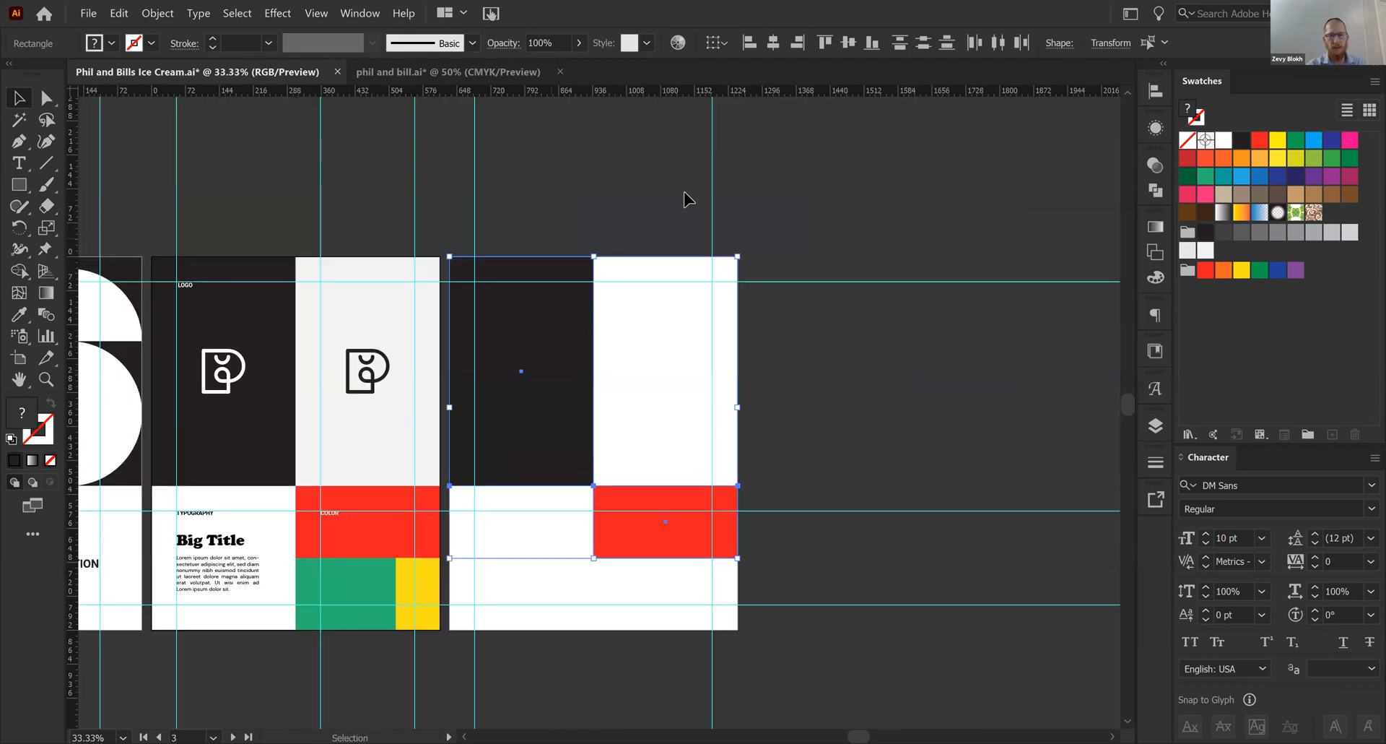
left_click_drag(448, 448, 677, 548)
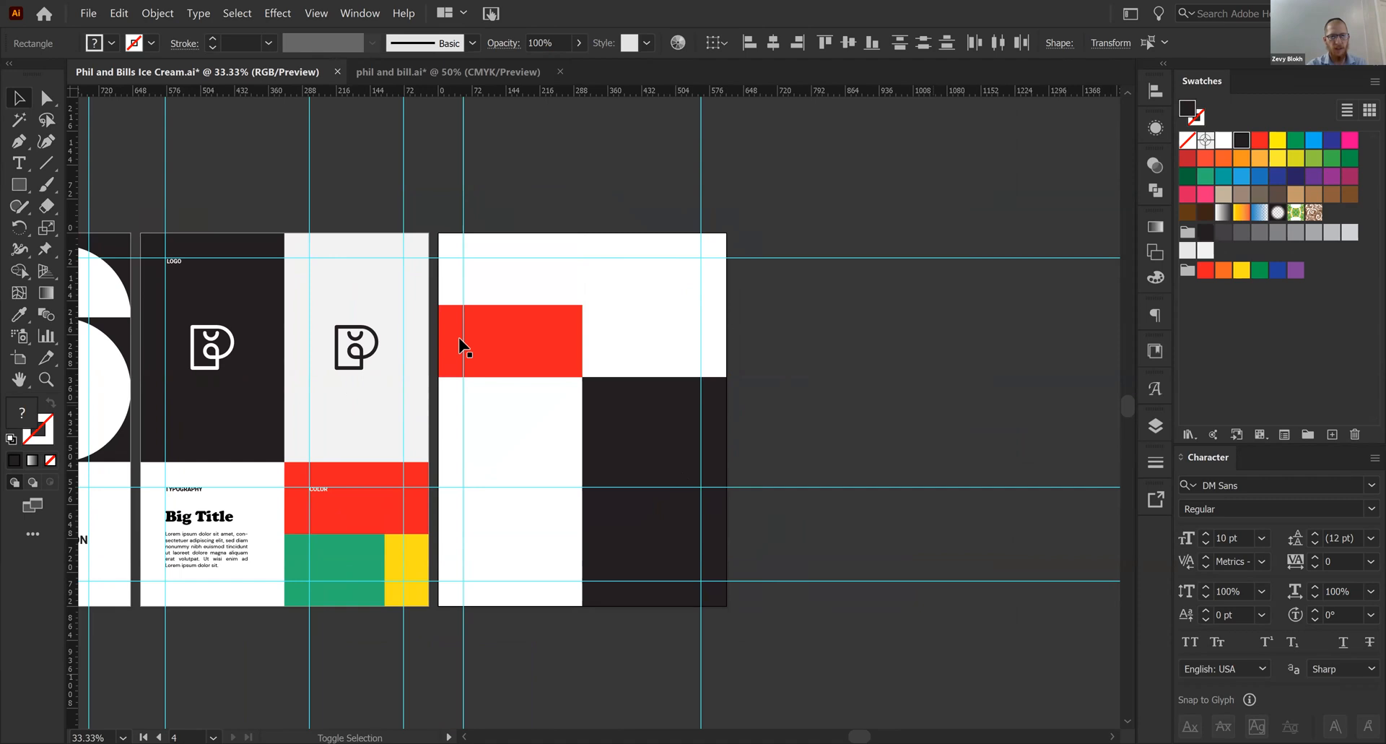
- Replace the red rectangle with copies of the dark one, covering artboard 4 with two upper squares and two lower panels
left_click(461, 347)
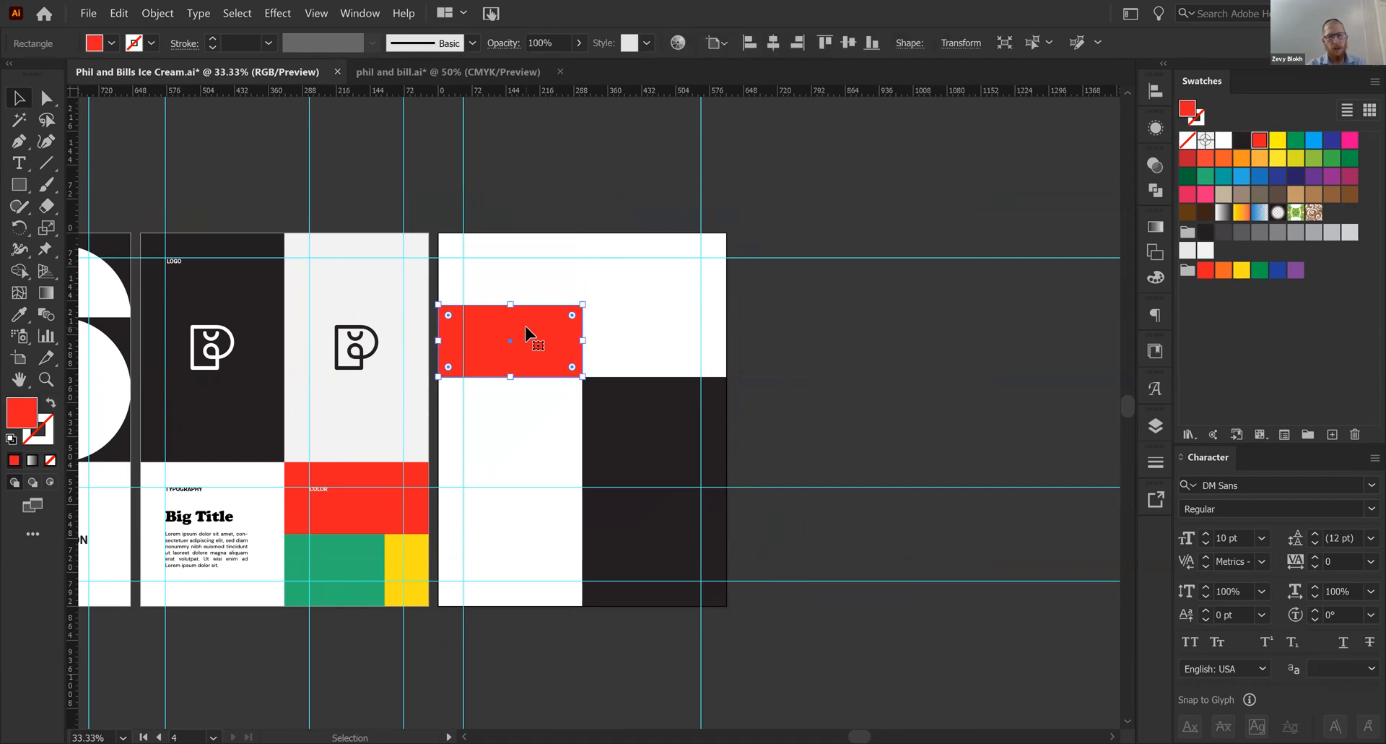
left_click_drag(541, 328, 520, 606)
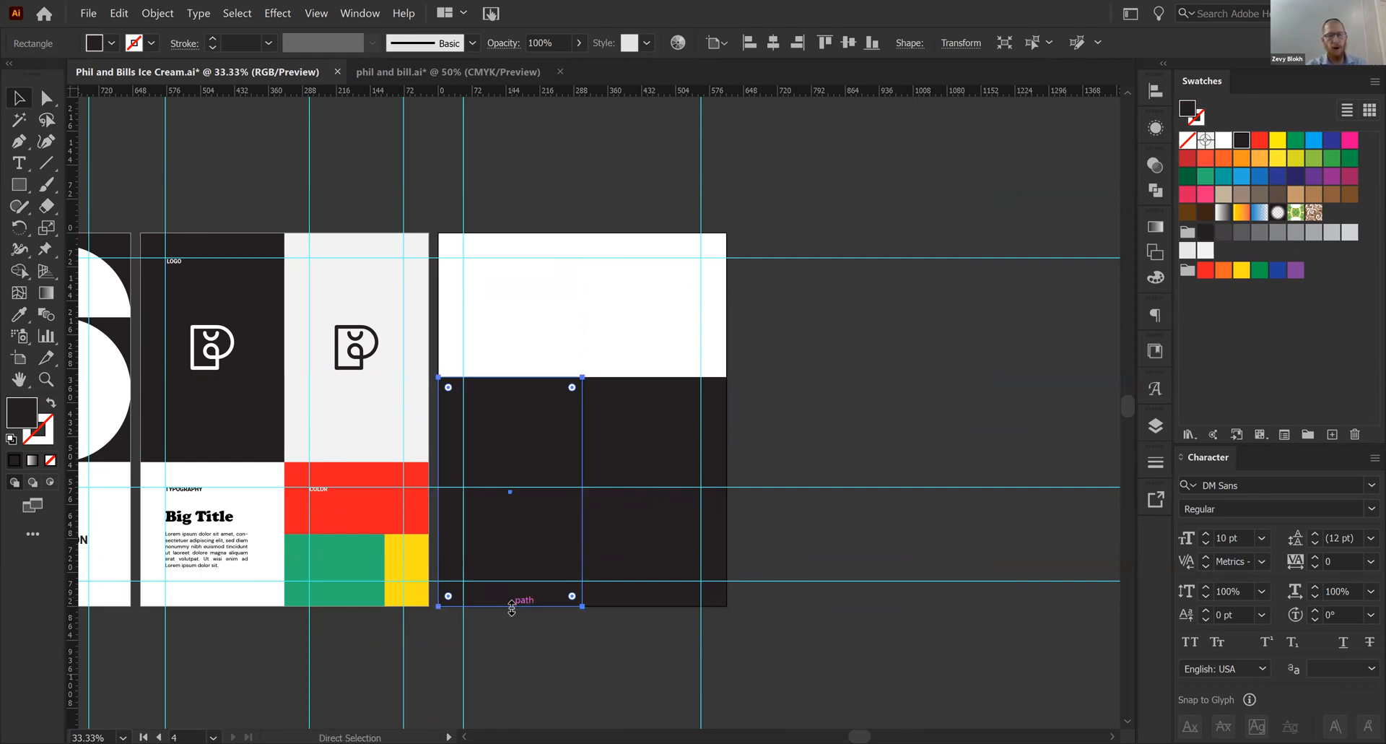
left_click_drag(512, 607, 518, 234)
left_click(641, 248)
left_click_drag(539, 288, 684, 282)
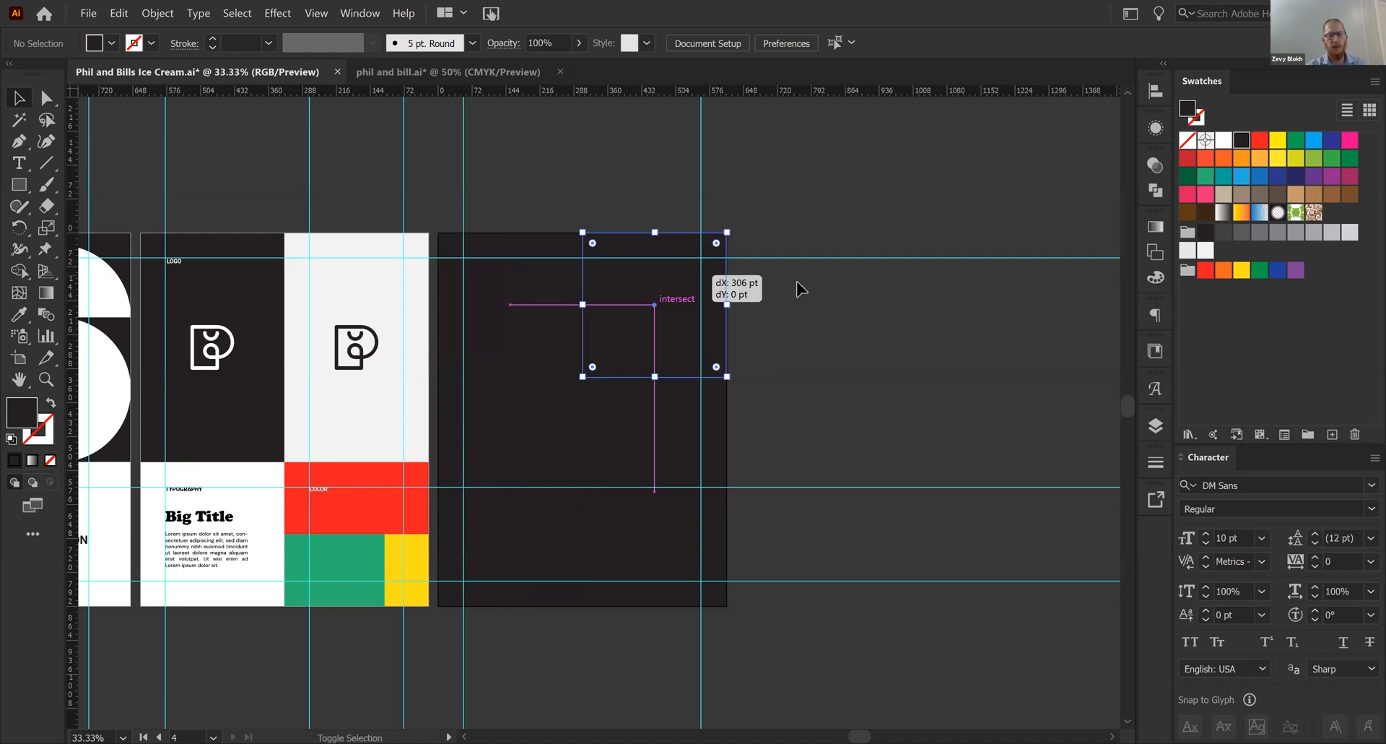
- Delete the upper-right and lower-left dark panels on artboard 4 to form a checkerboard, and hide the guides
left_click(546, 465, "shift")
key("Delete")
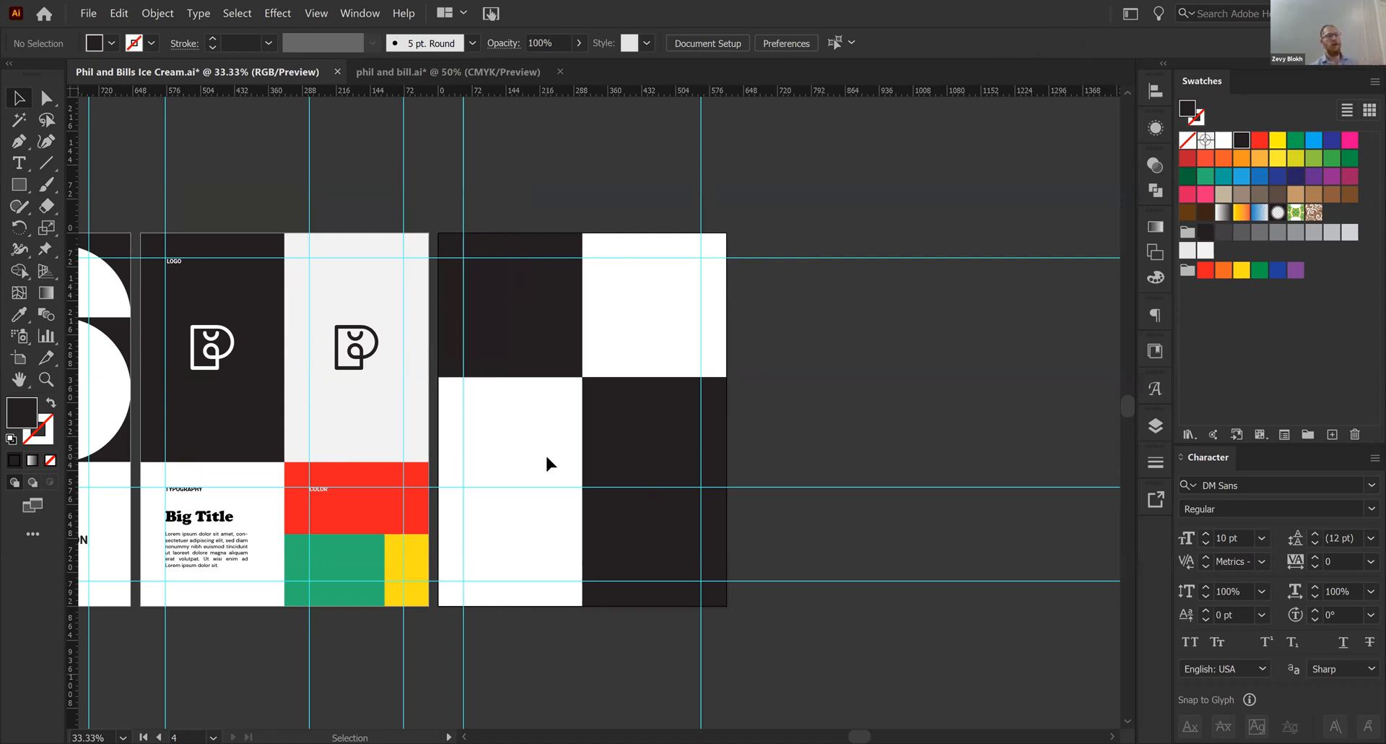
key("ctrl+semicolon")
left_click_drag(579, 407, 663, 383)
left_click_drag(211, 437, 323, 430)
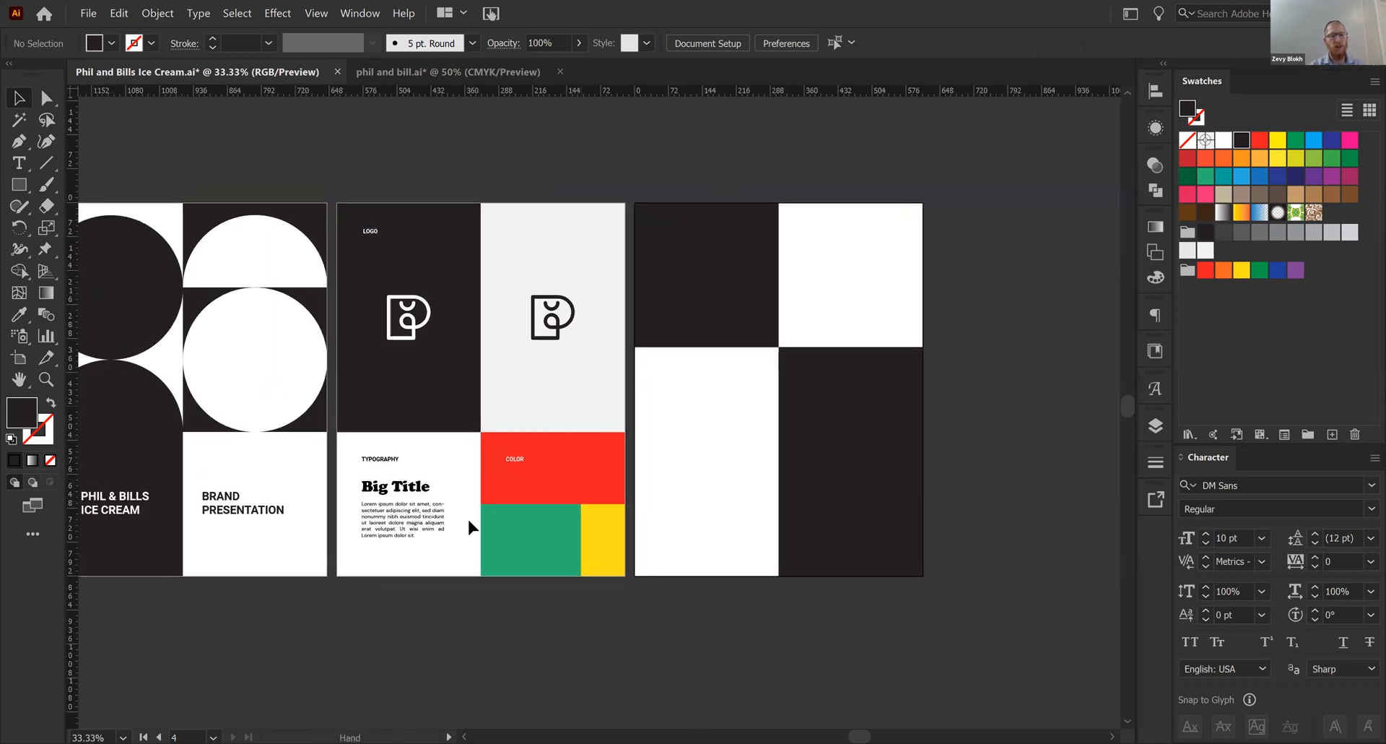
left_click_drag(196, 506, 345, 499)
left_click_drag(665, 462, 291, 500)
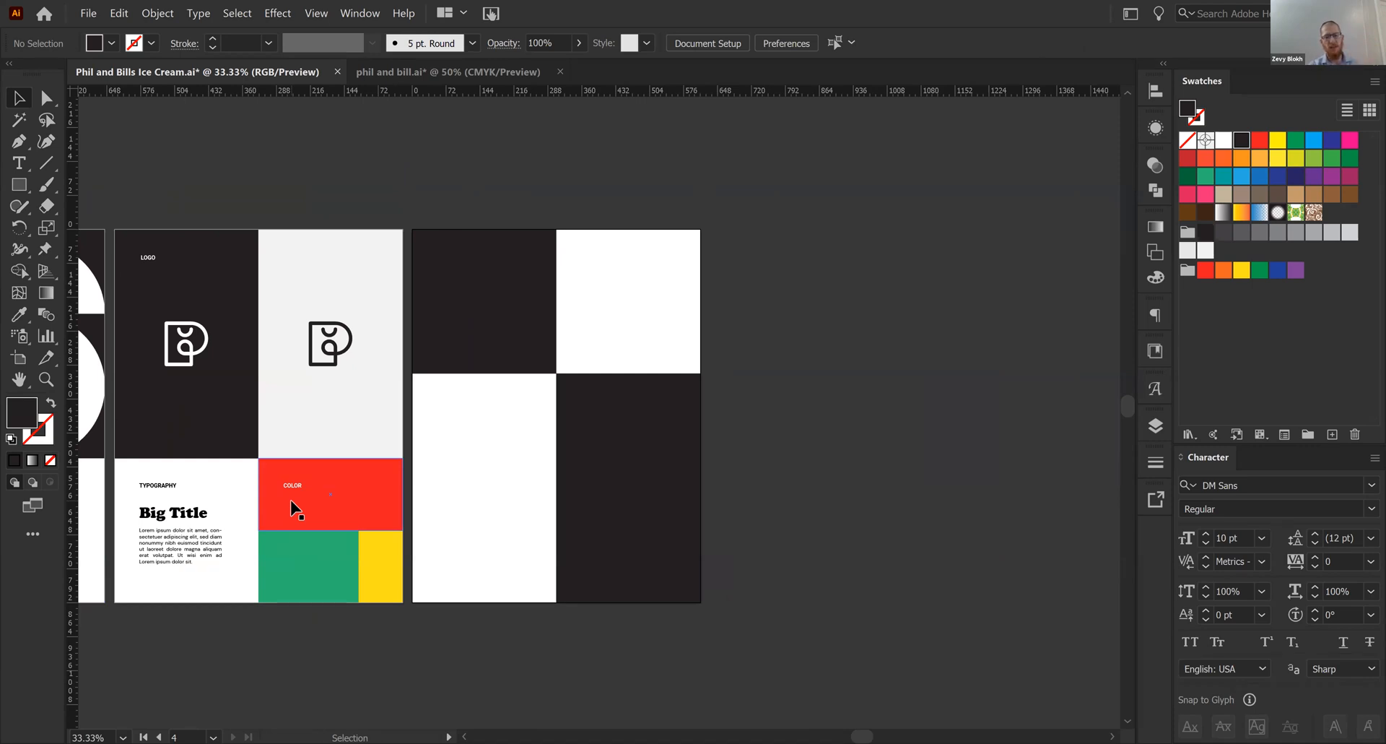
- Turn artboard 4's upper-left dark square into a rectangle filling the lower-left panel and fill it with light grey
left_click(462, 338)
left_click(477, 440)
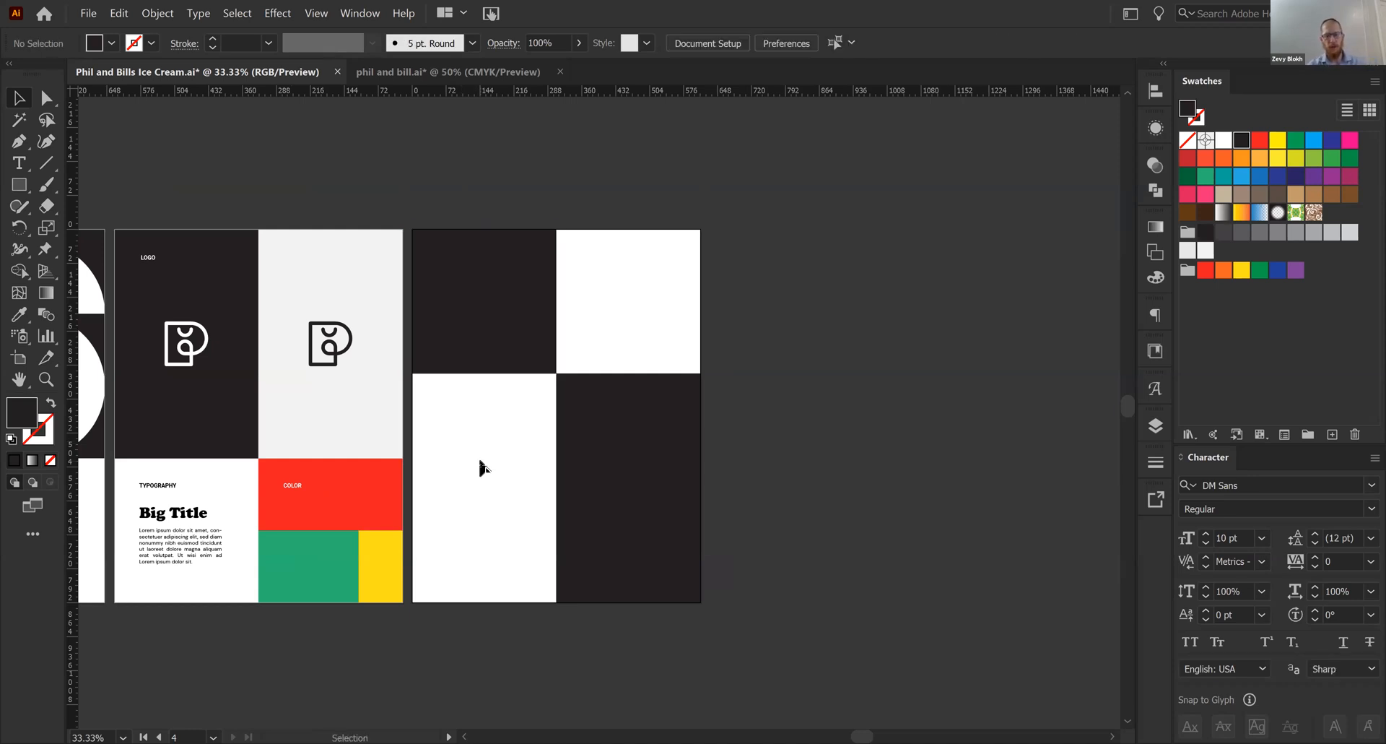
left_click(498, 300)
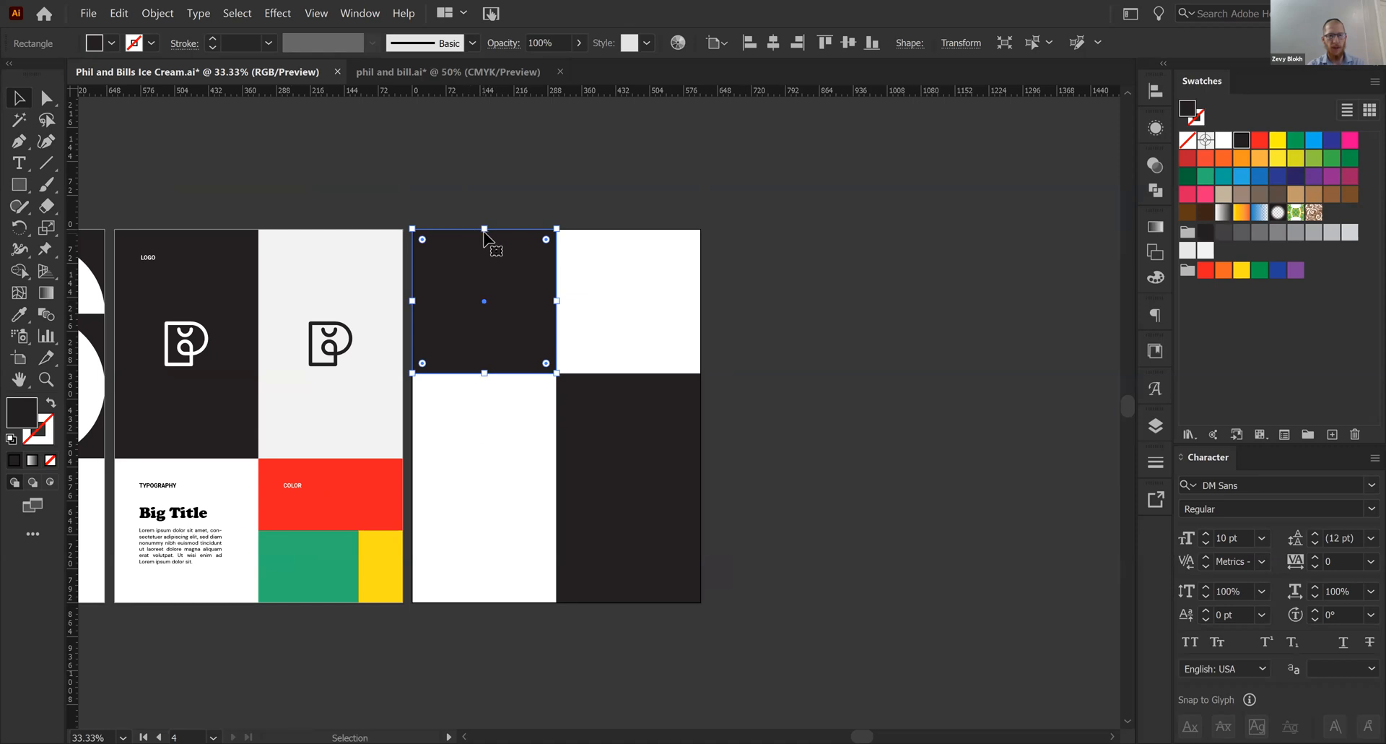
left_click_drag(483, 228, 505, 602)
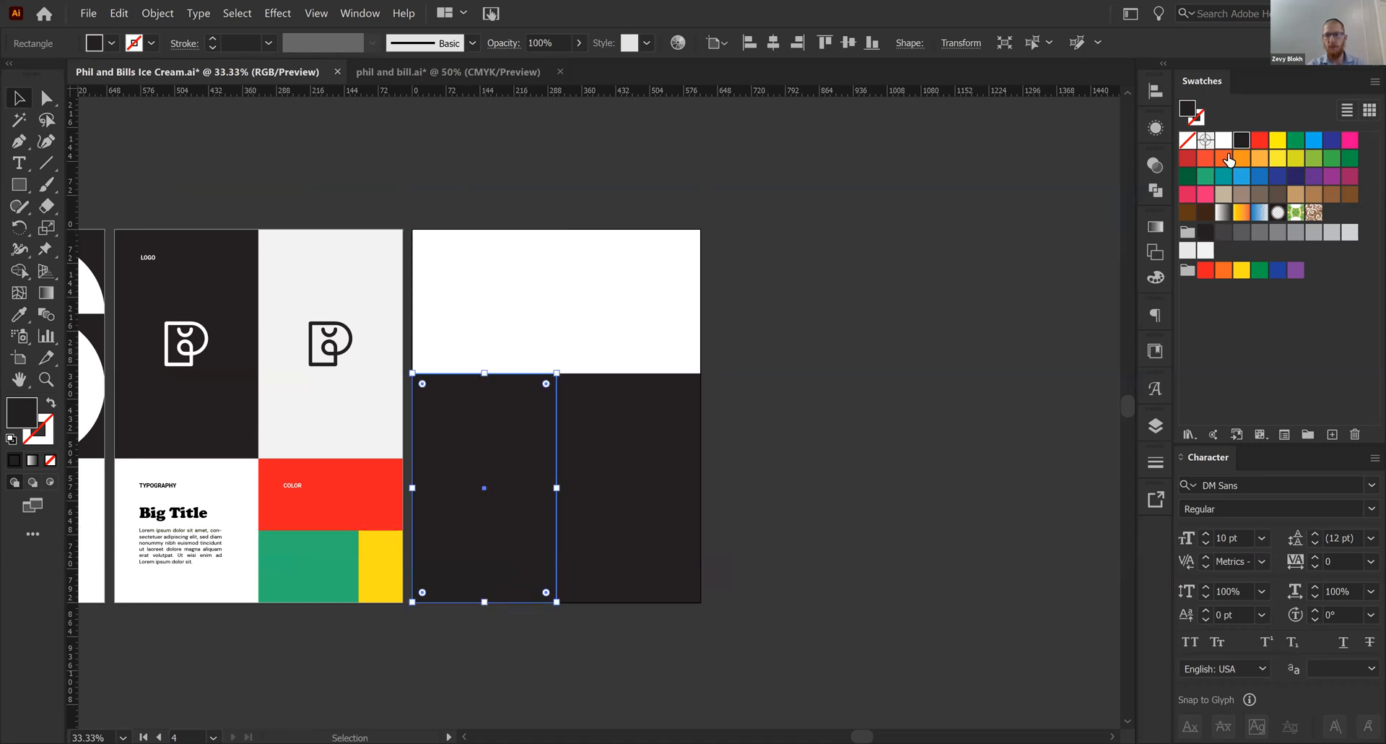
left_click(1188, 250)
left_click(920, 442)
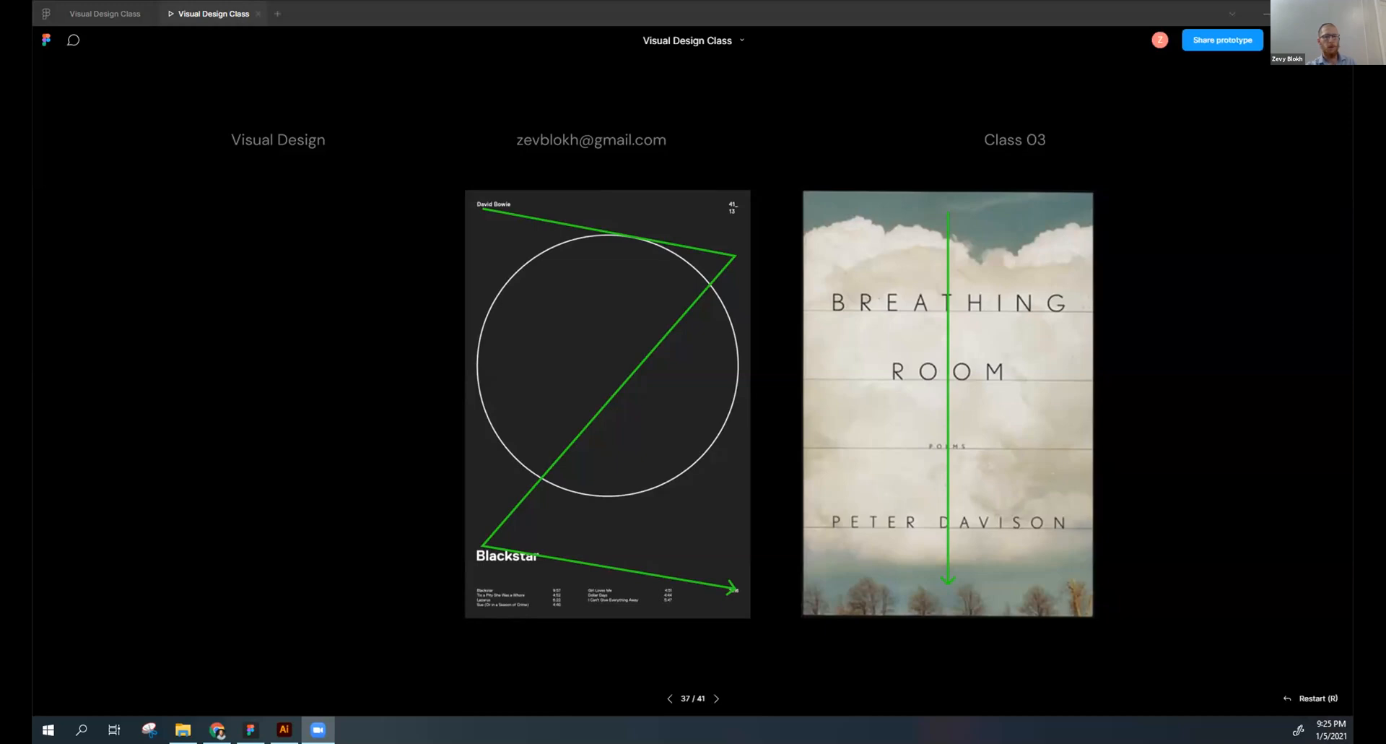
left_click(672, 468)
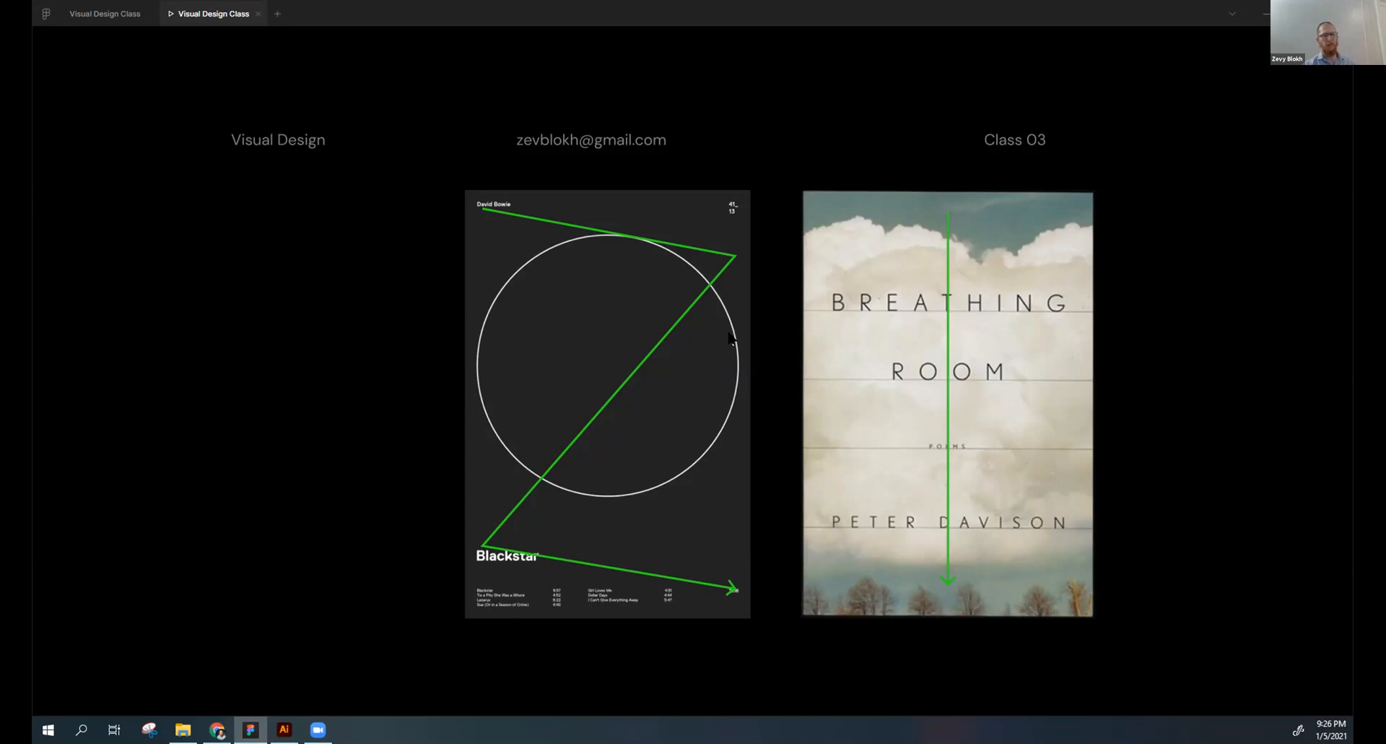
key("Right")
key("Left")
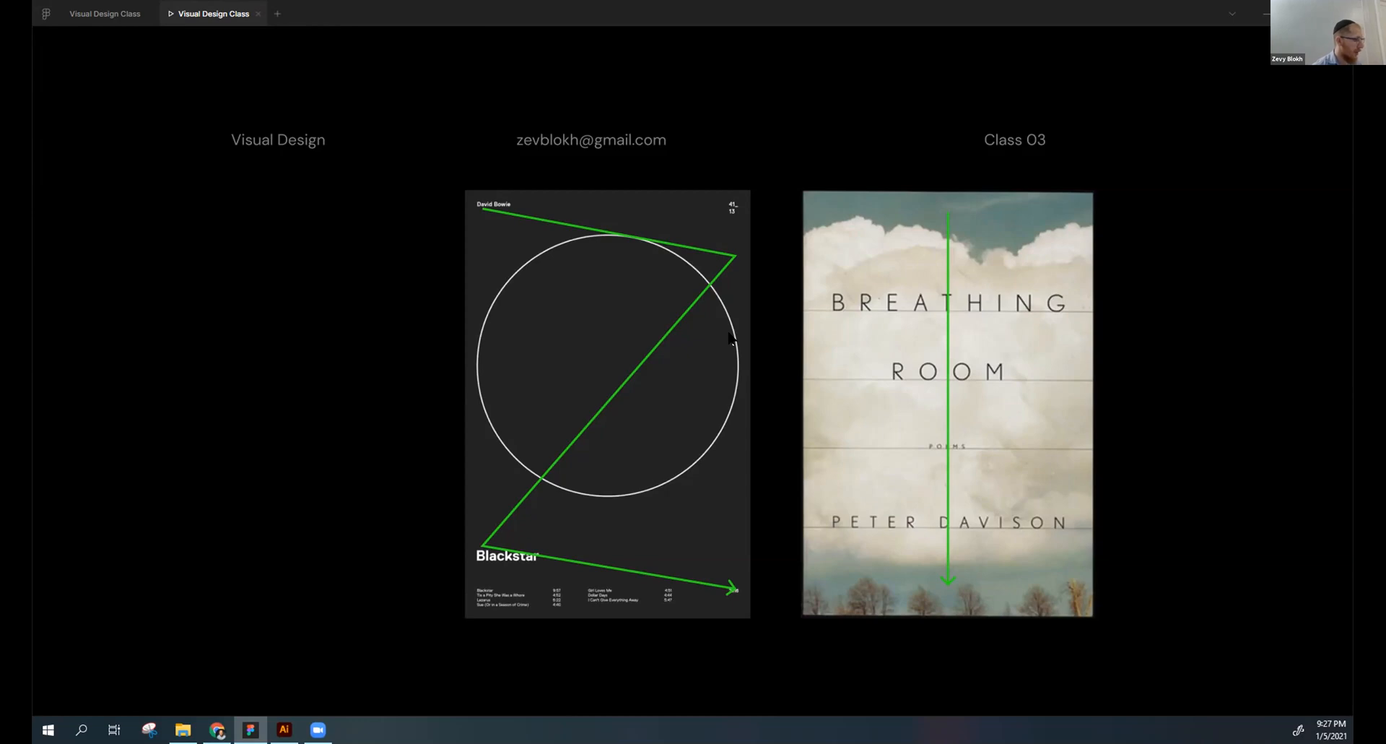
key("Right")
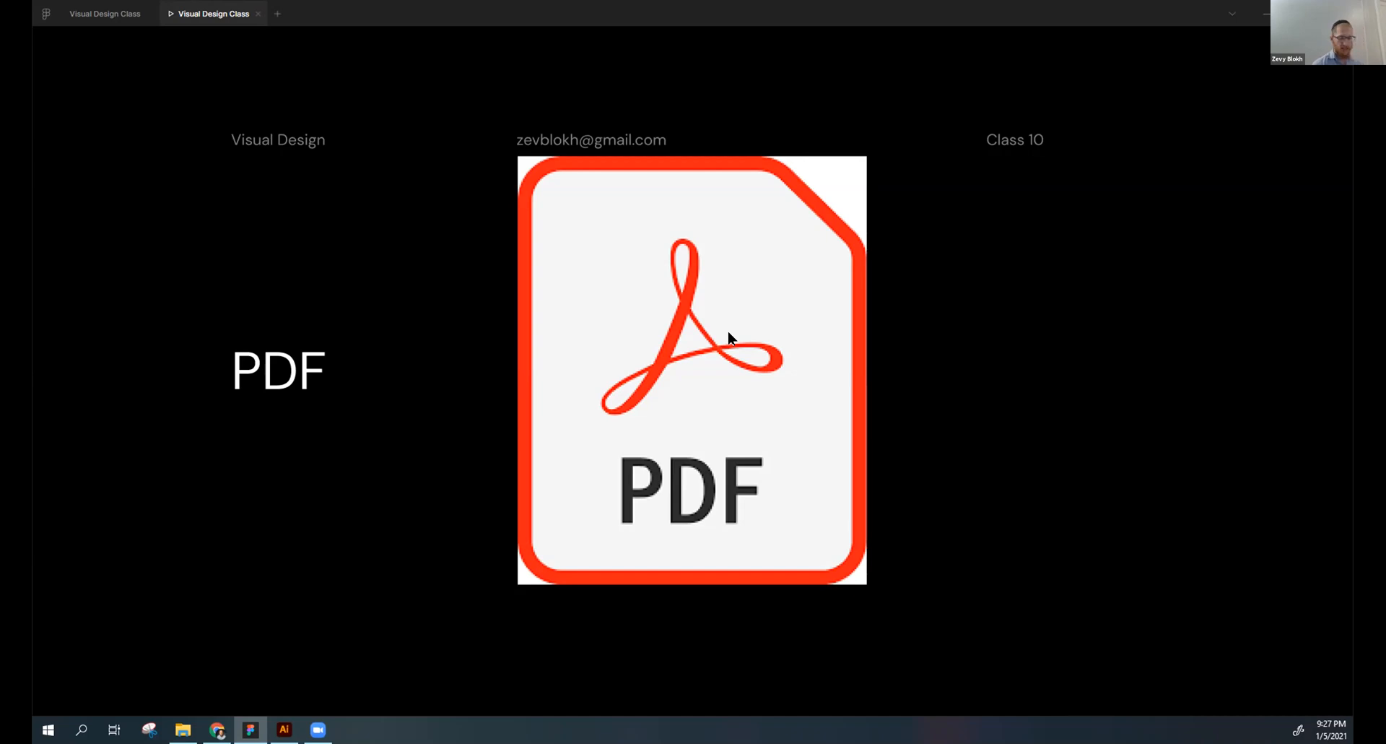
key("Right")
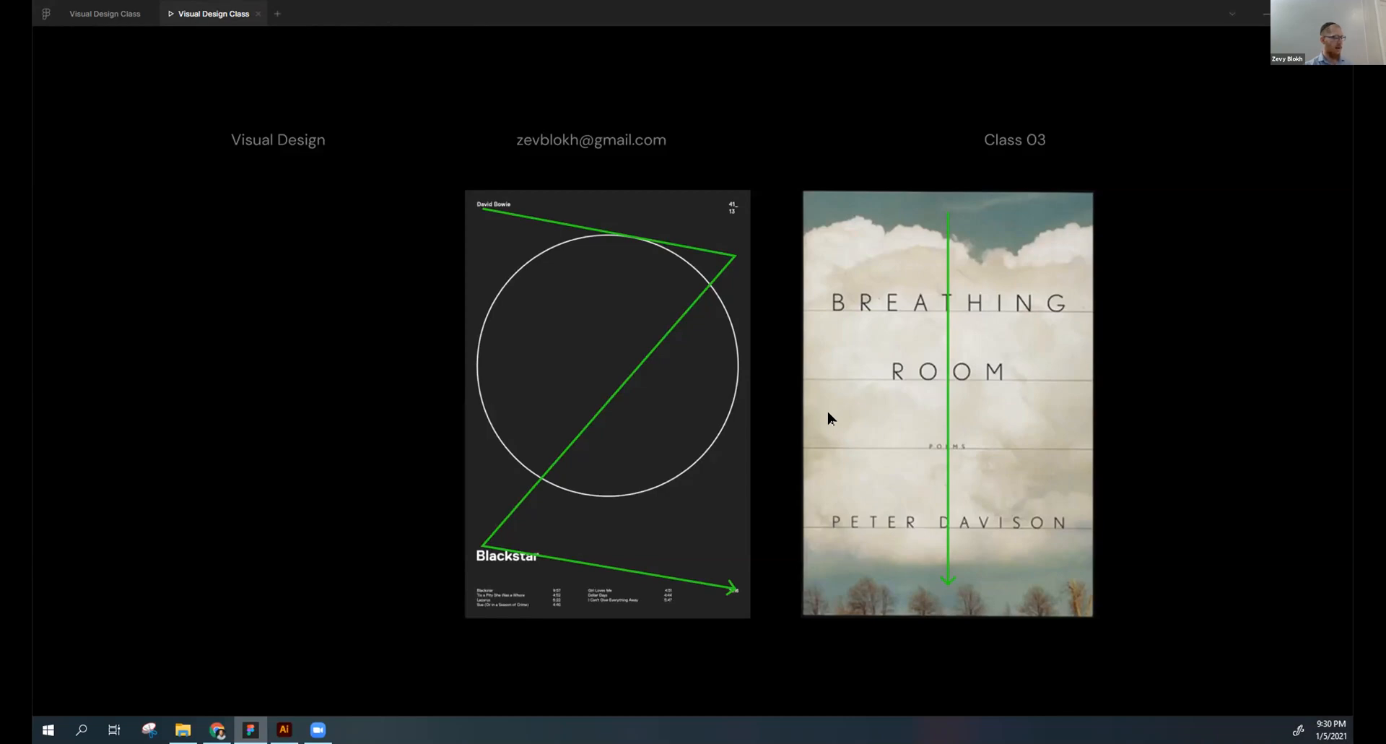
key("Right")
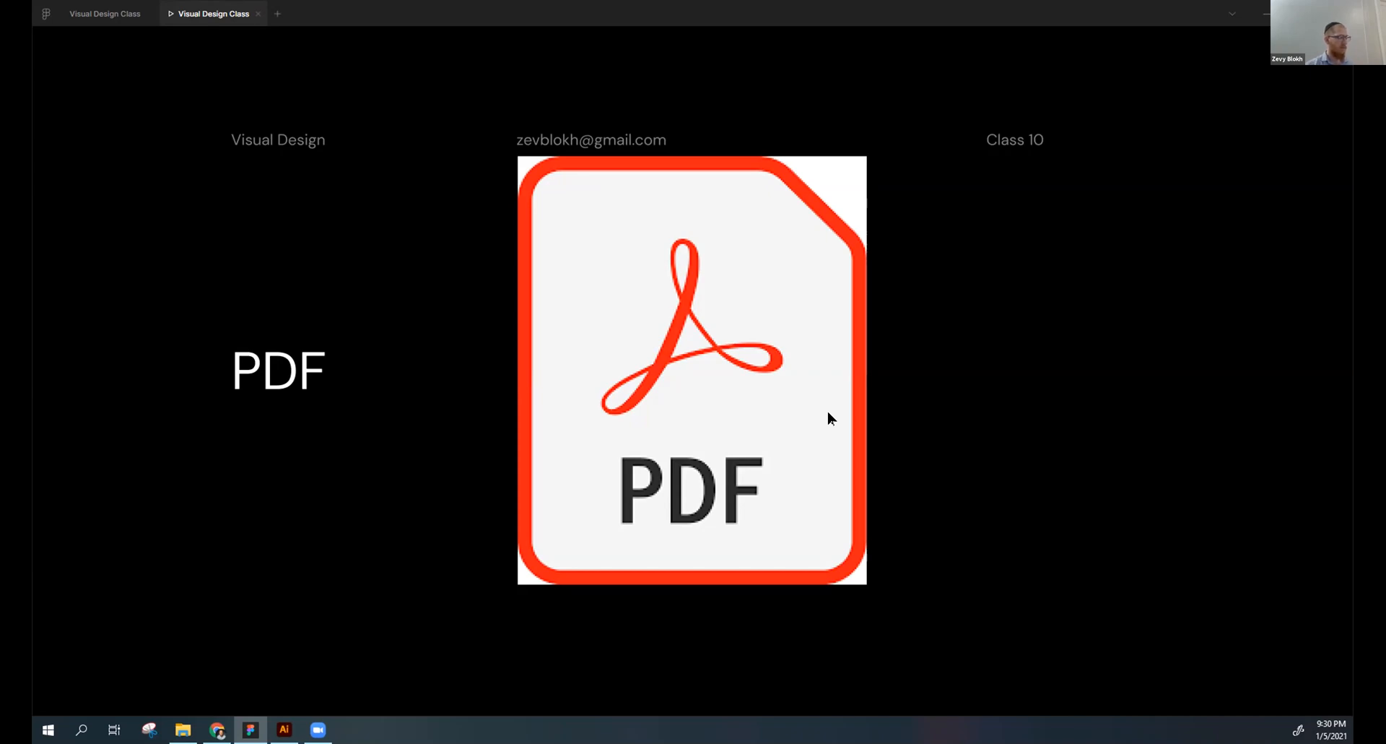
key("Right")
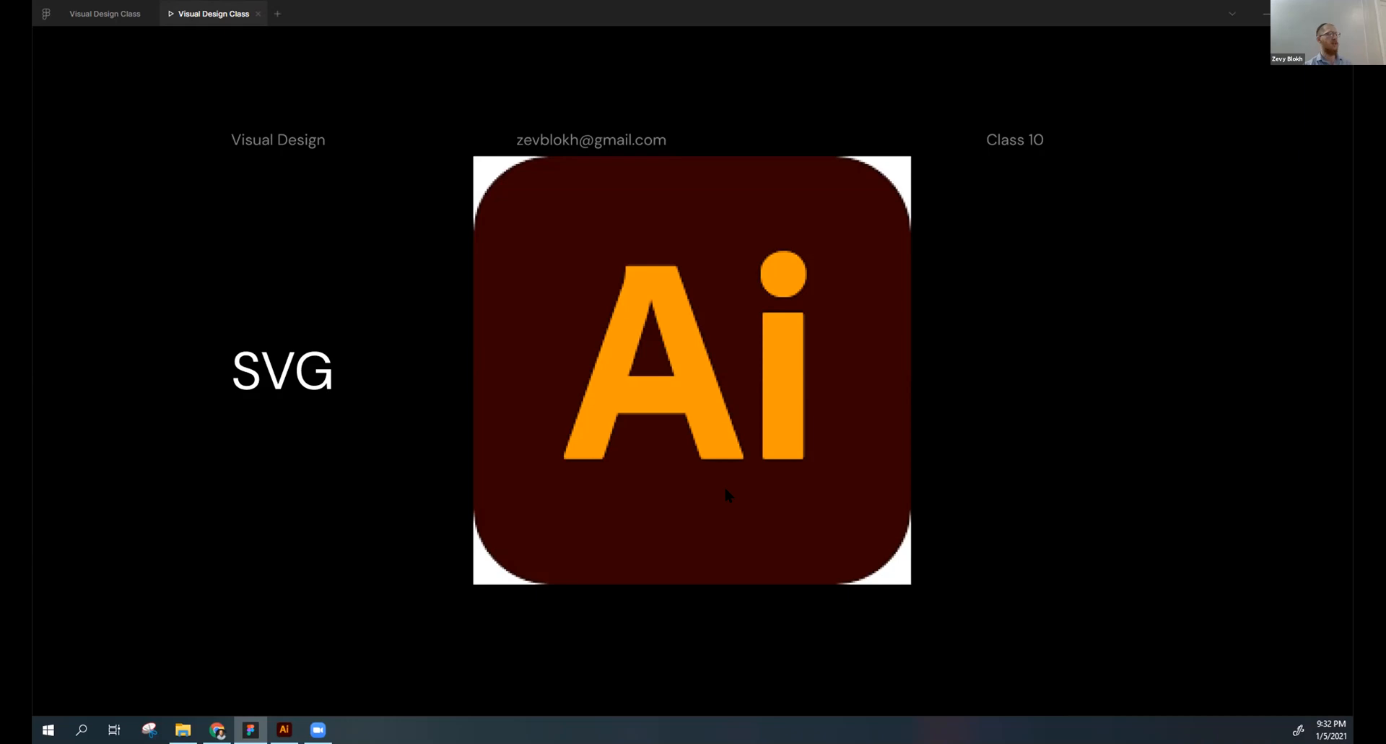
key("Right")
key("Right")
key("Left")
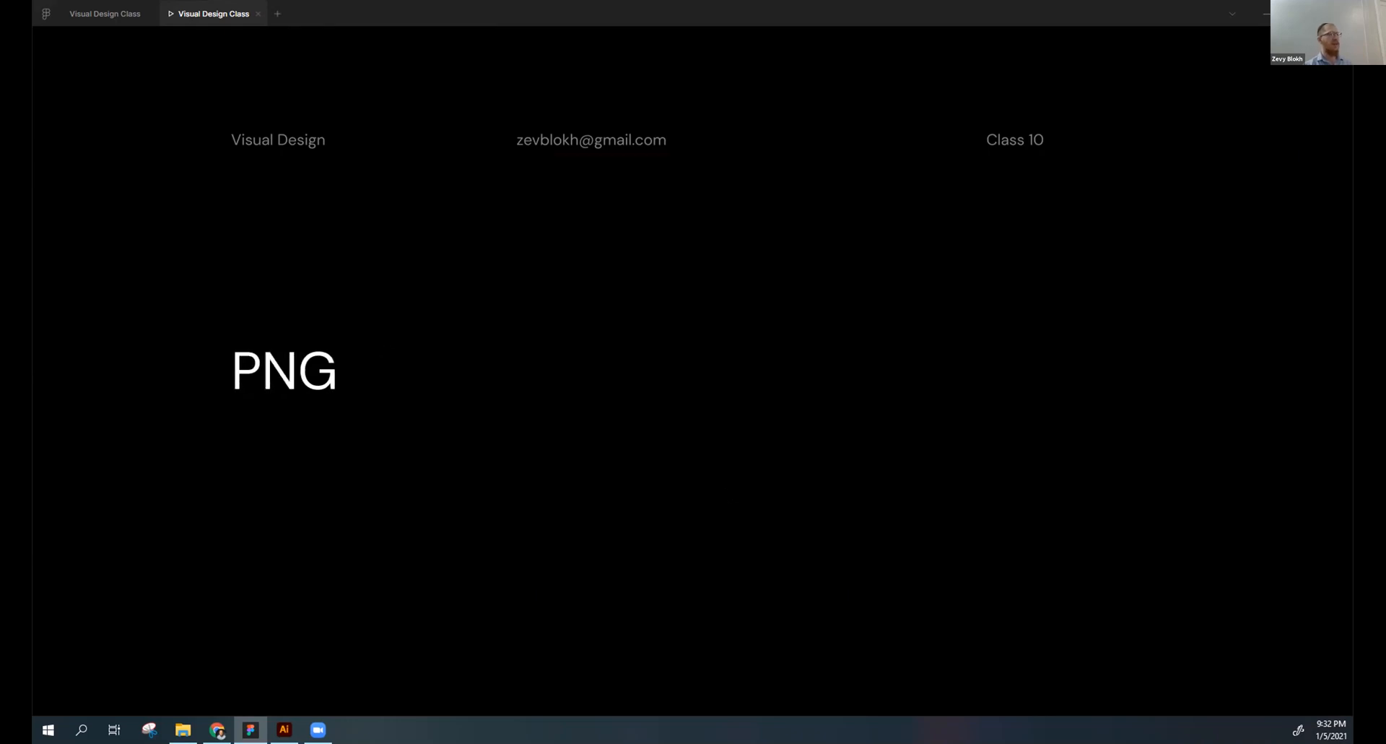
key("Right")
key("Left")
key("Right")
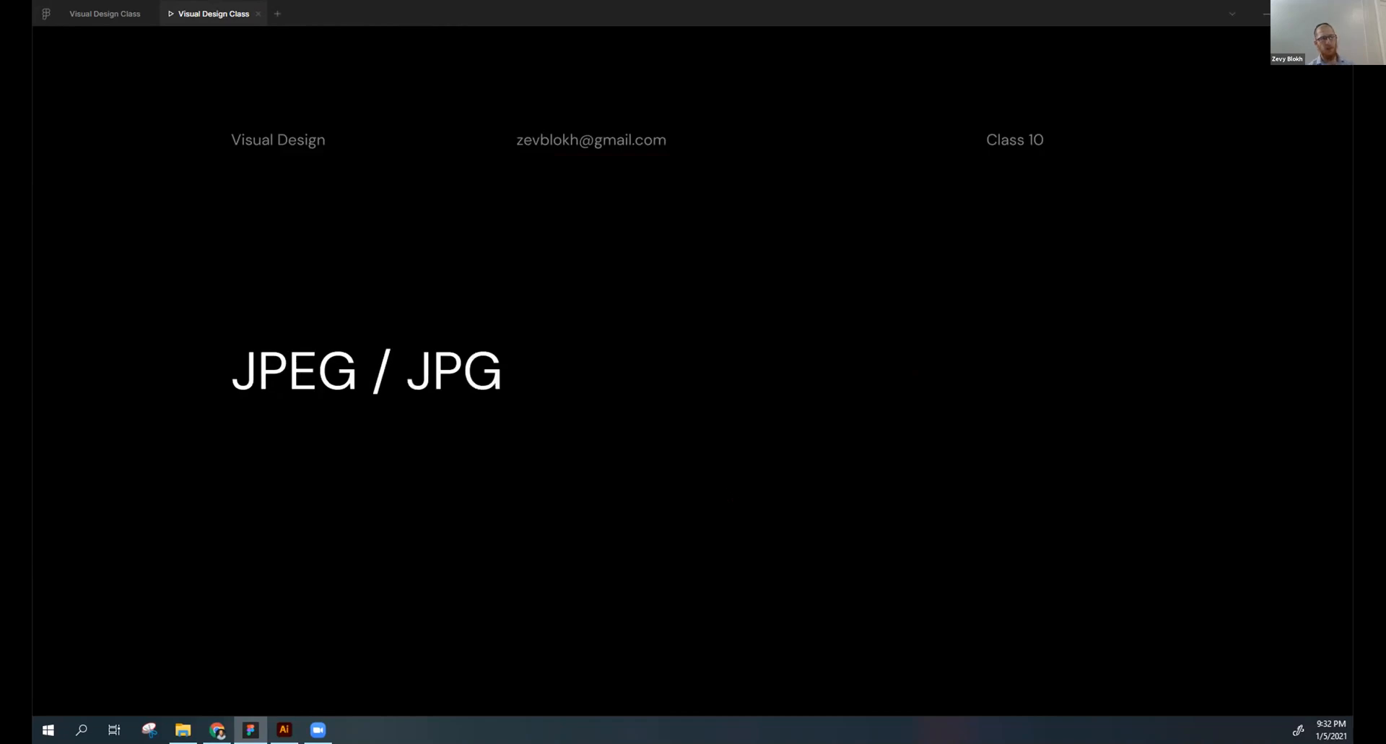
key("Left")
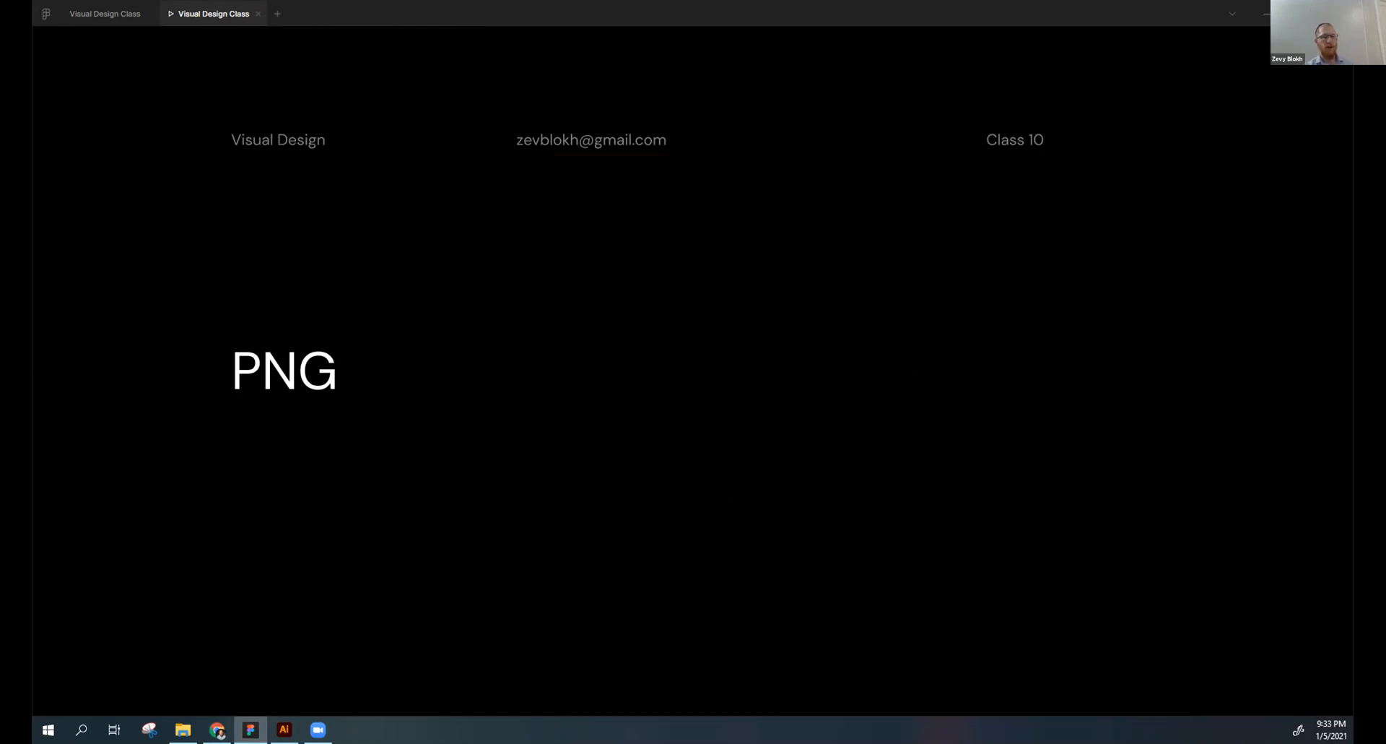
key("Right")
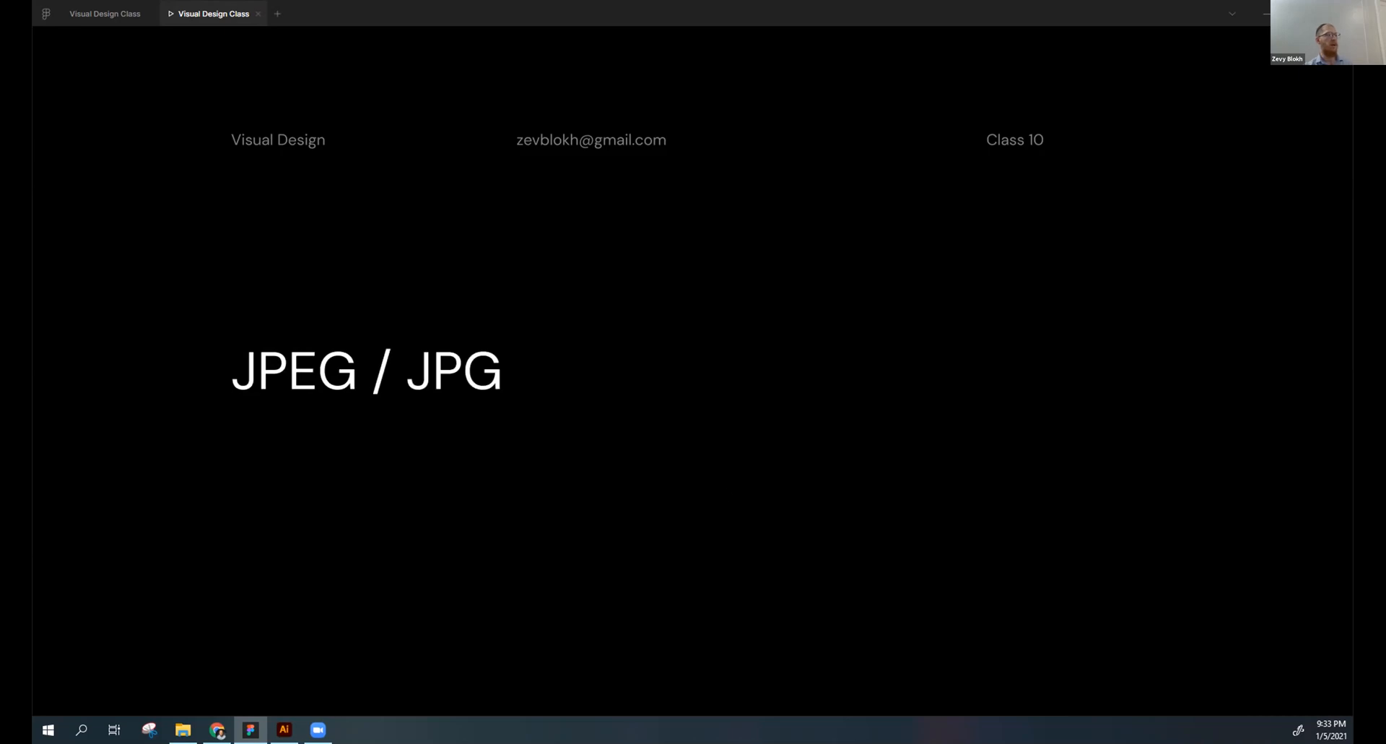
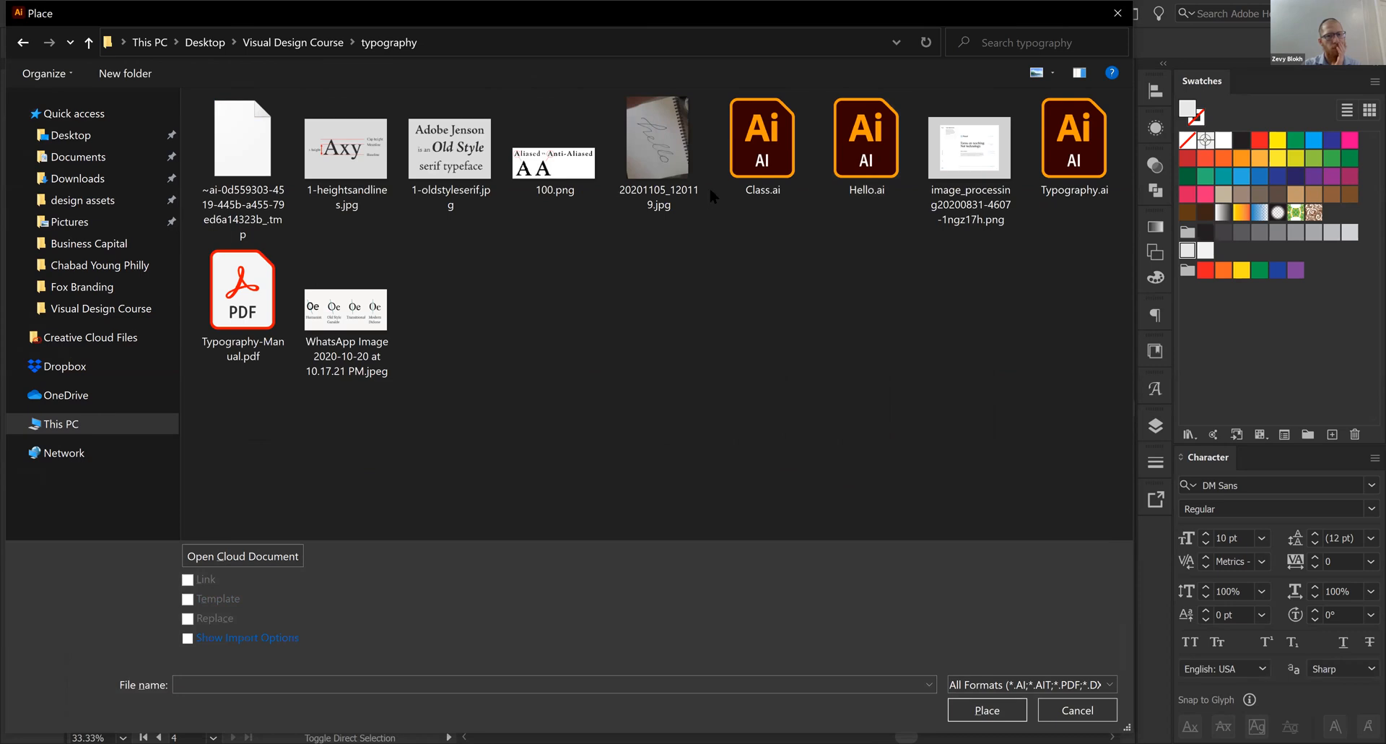
- Browse the logos, Class 05 and book covers folders for an image to place
double_click(654, 146)
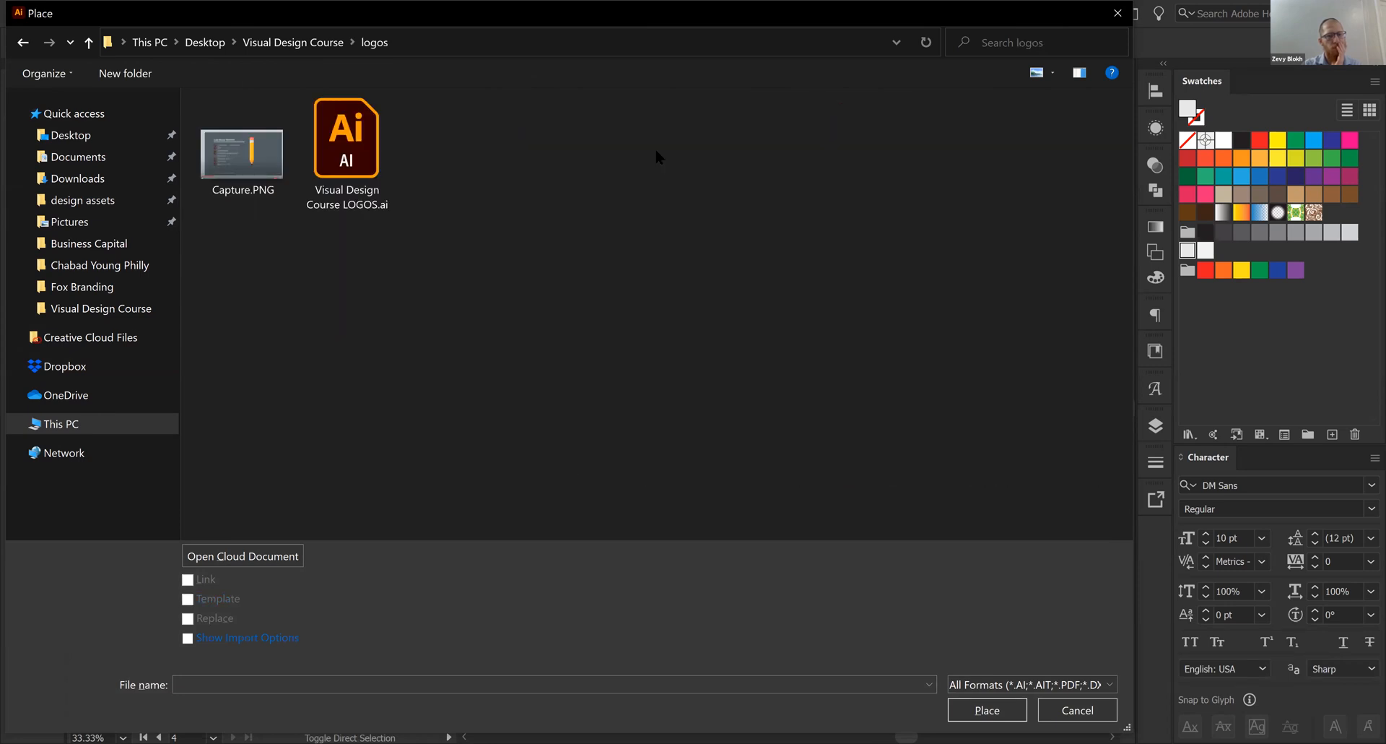
key("alt+Up")
left_click(534, 140)
double_click(534, 140)
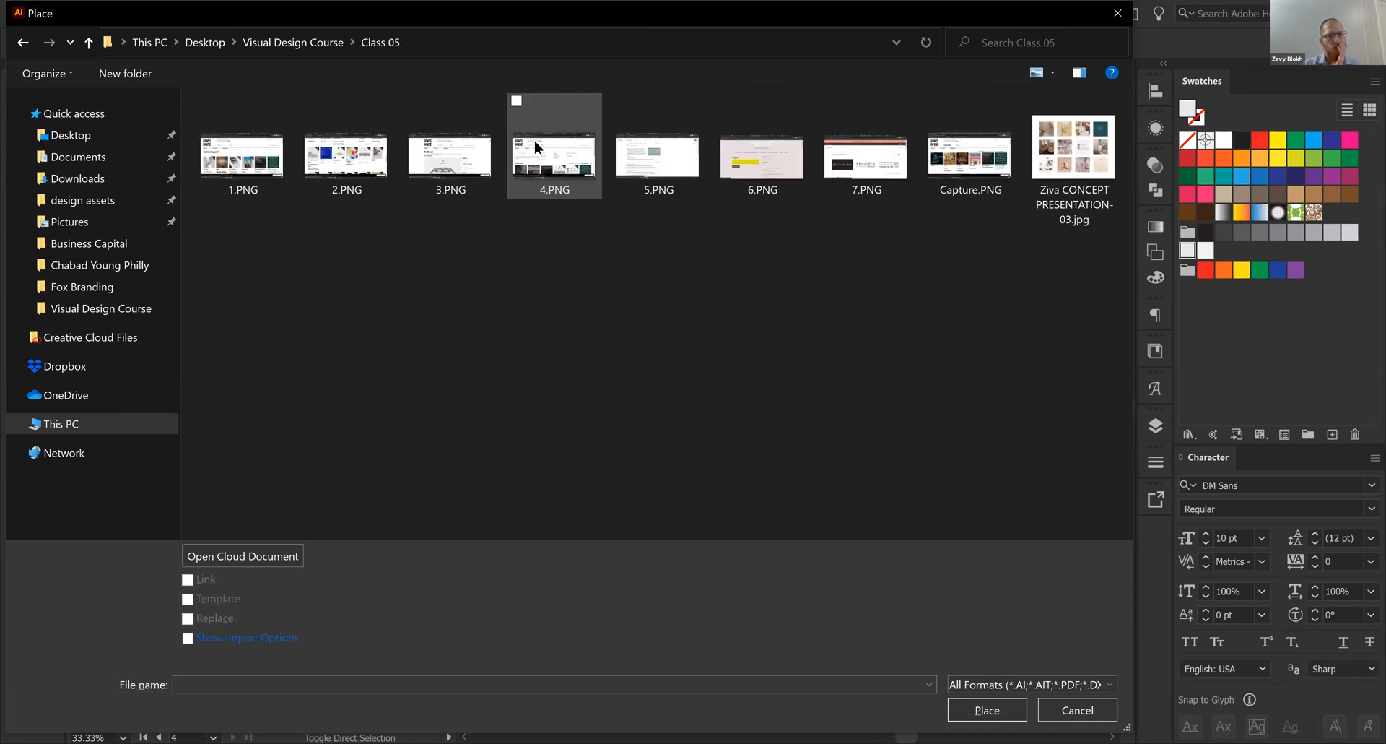
key("alt+Up")
left_click(267, 134)
double_click(267, 134)
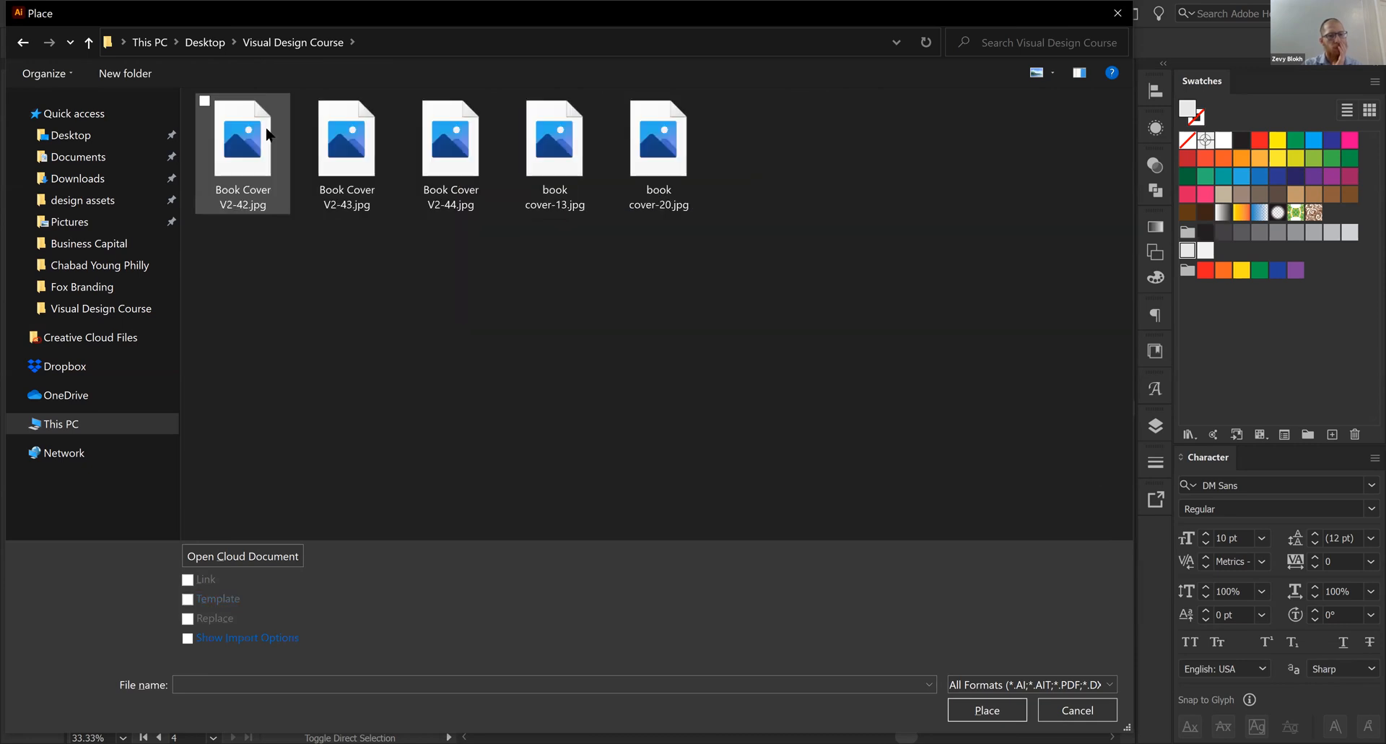
key("alt+Up")
- Try to place the WhatsApp sketch photos from 2.55.33 PM and 2.47.30 PM from the Visual Design Course folder
left_click(968, 414)
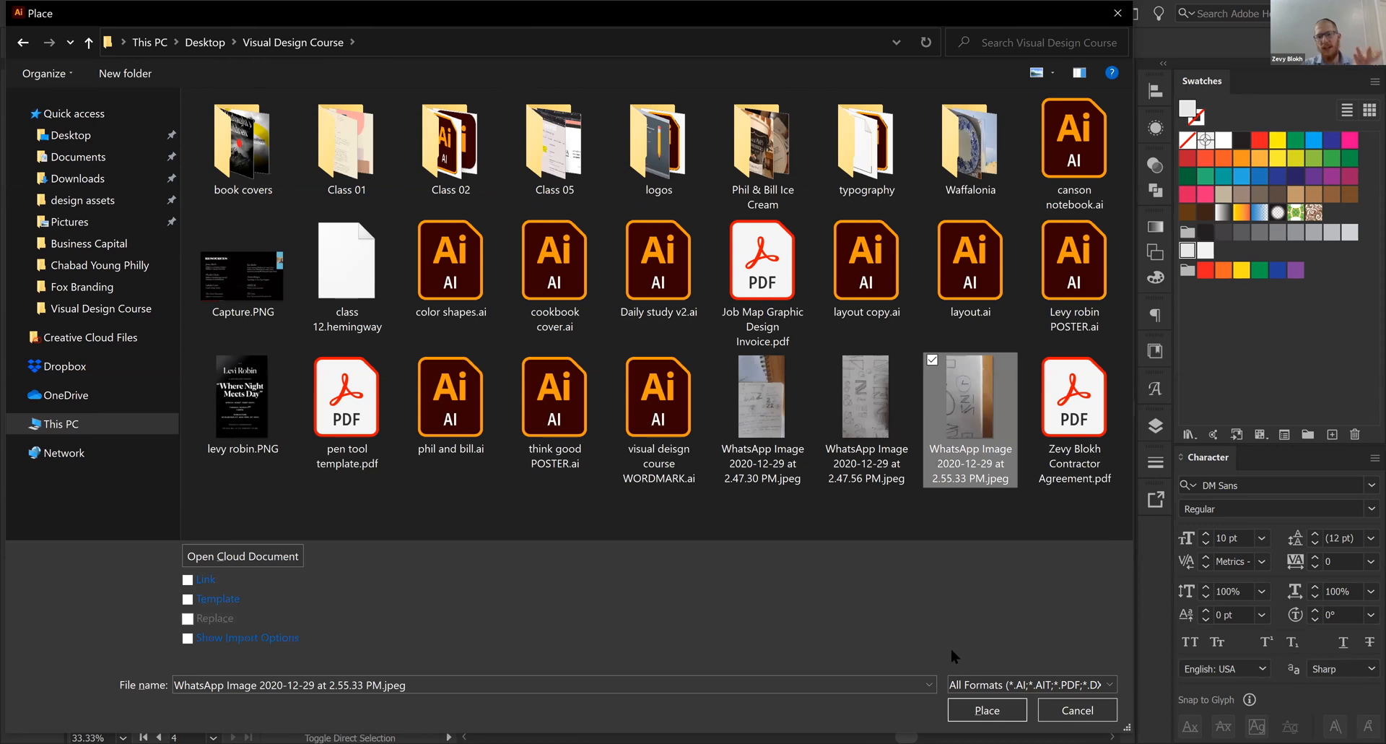
left_click(998, 710)
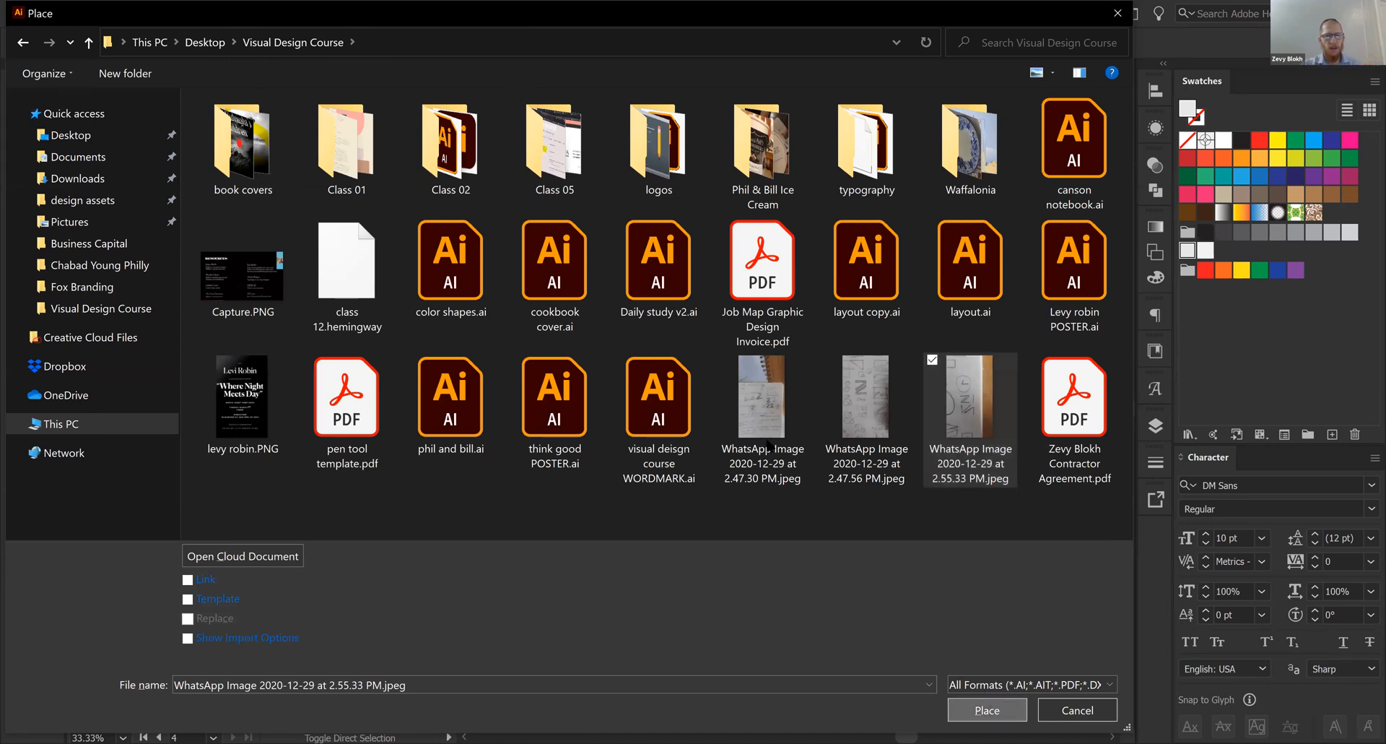
key("Return")
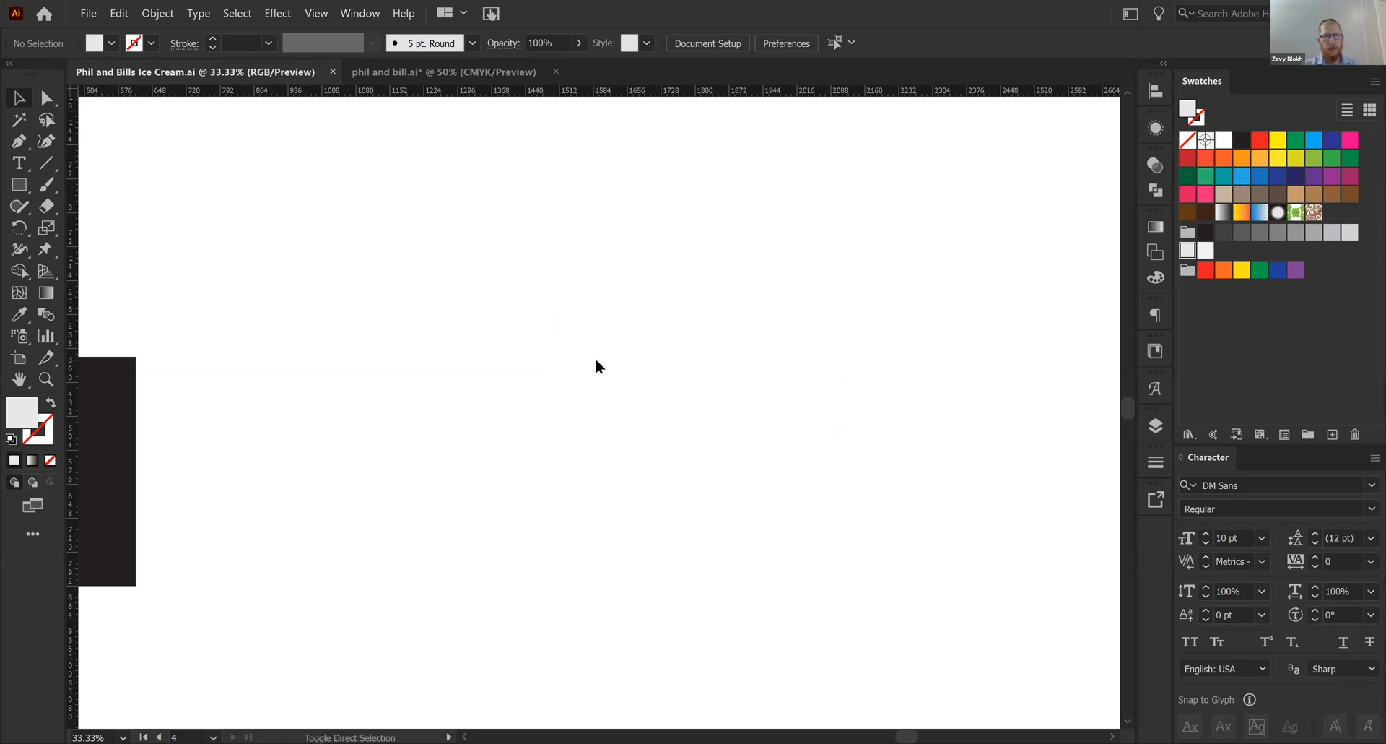
key("ctrl+shift+p")
left_click(779, 386)
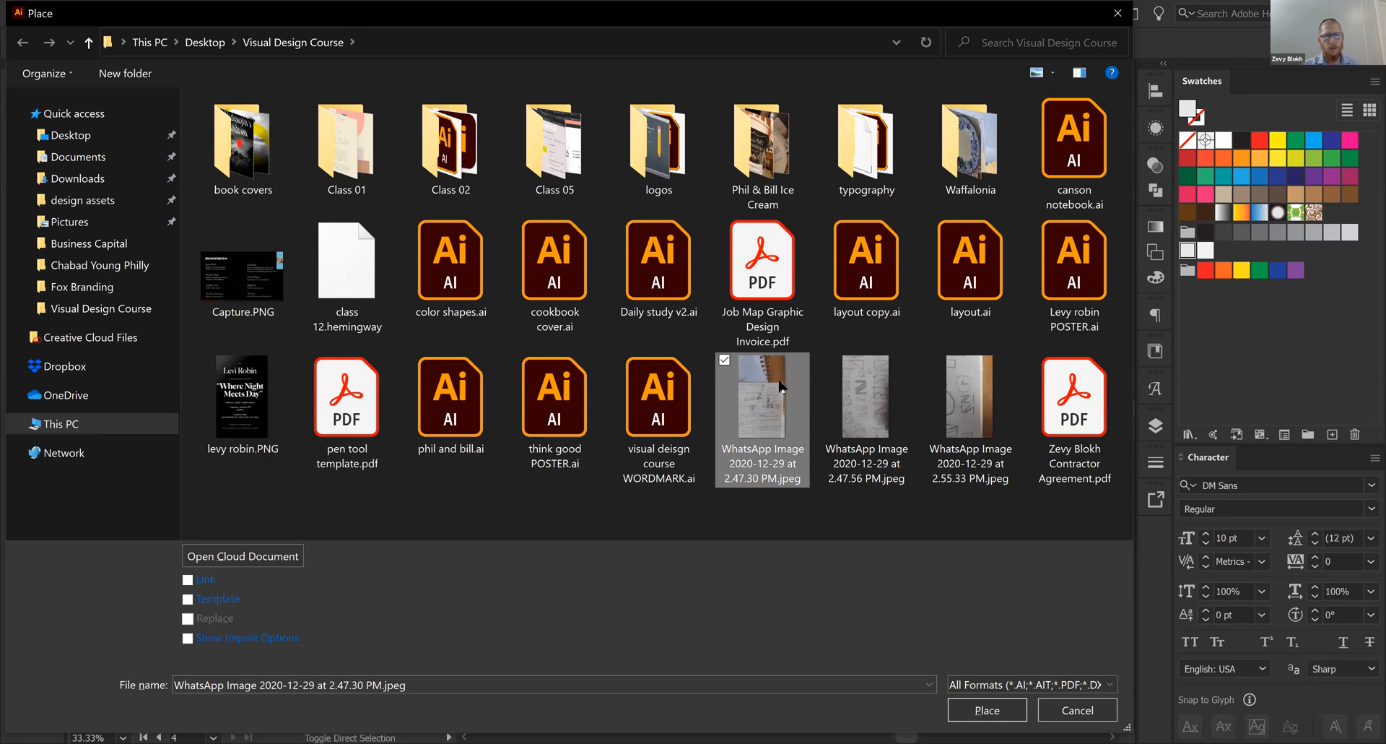
double_click(780, 386)
left_click(781, 405)
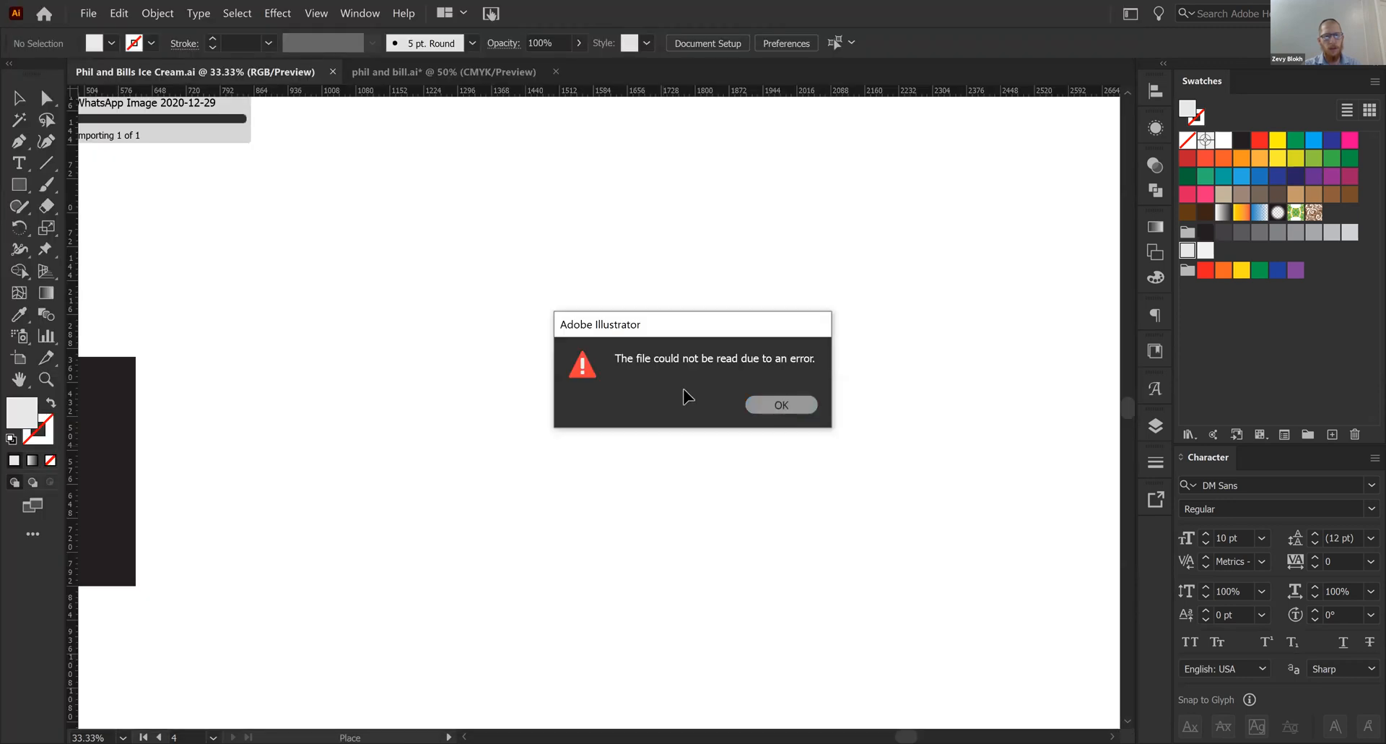
- Place the pipe painting JPG from the Waffalonia folder on the blank canvas beside artboard 4, about 845 by 591 pt
key("ctrl+shift+p")
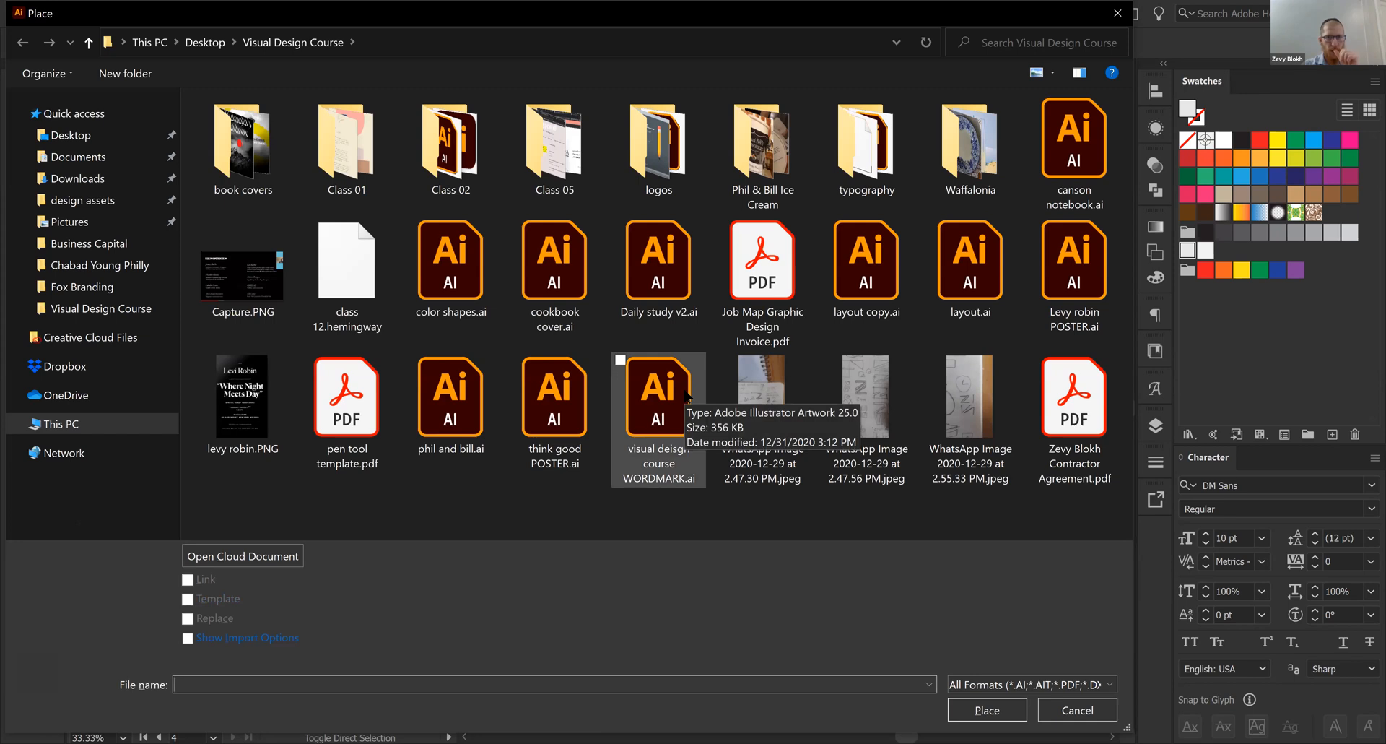
left_click(969, 141)
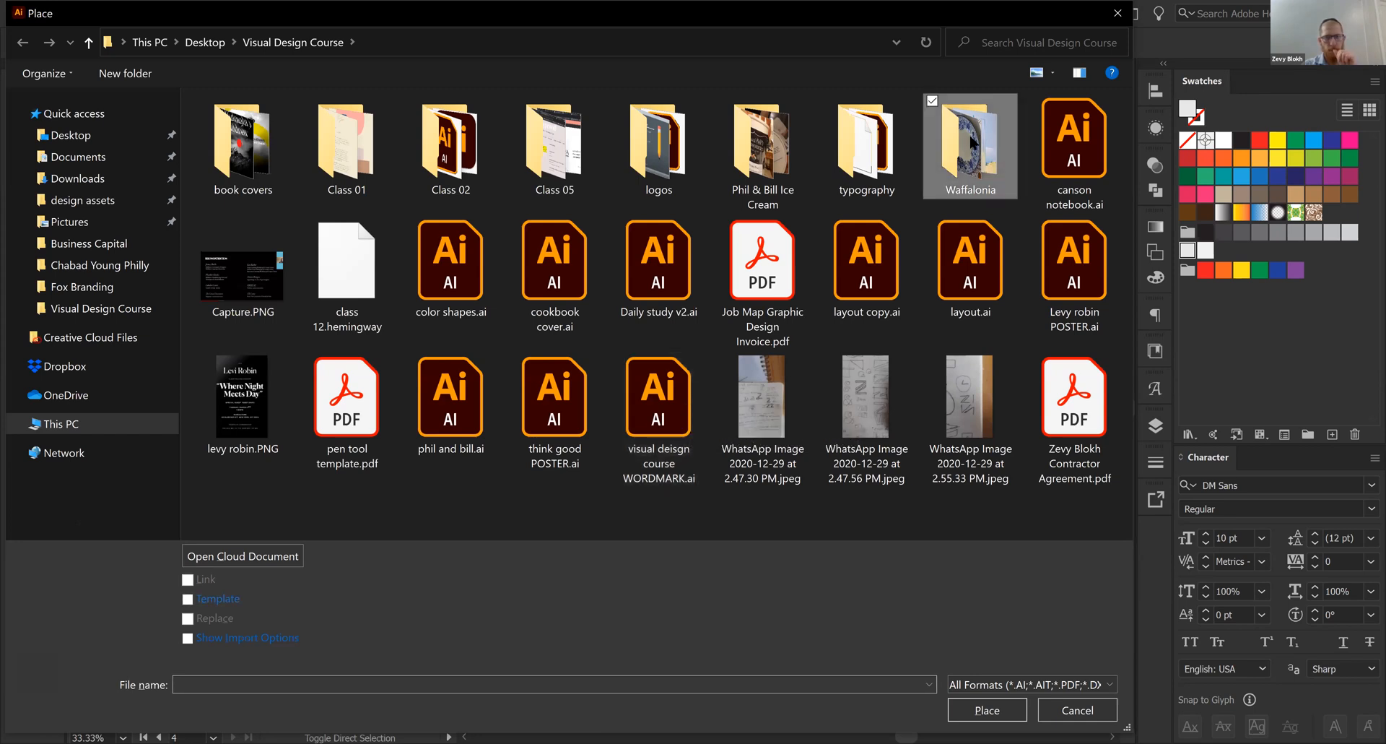
double_click(994, 134)
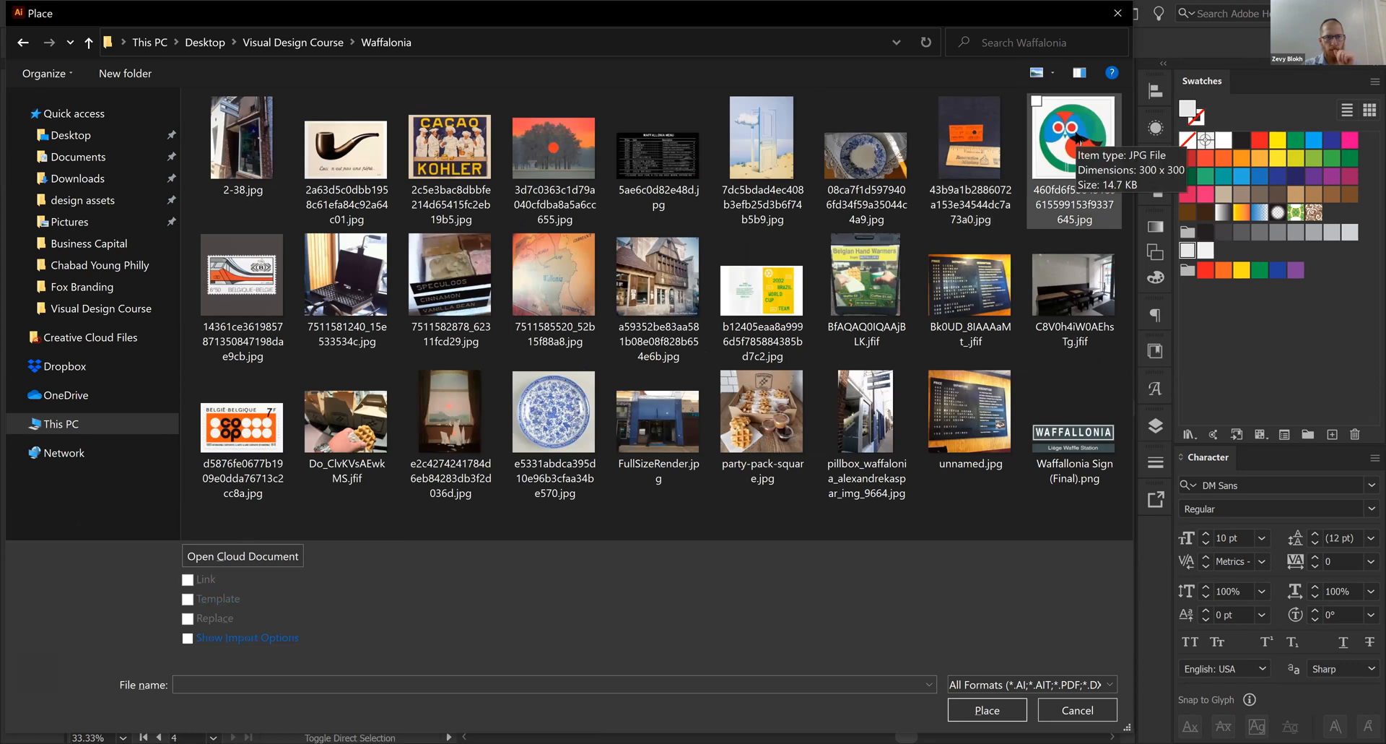
left_click(1076, 137)
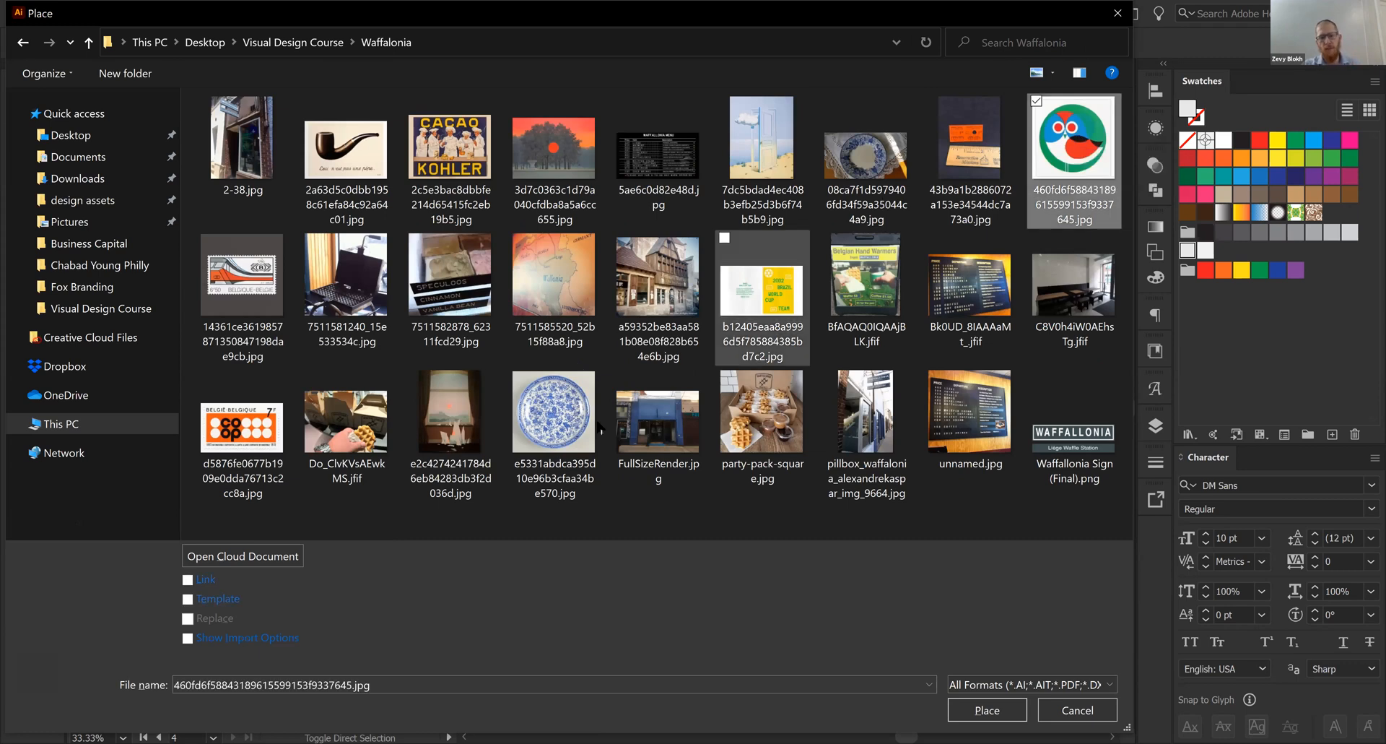
left_click(346, 144)
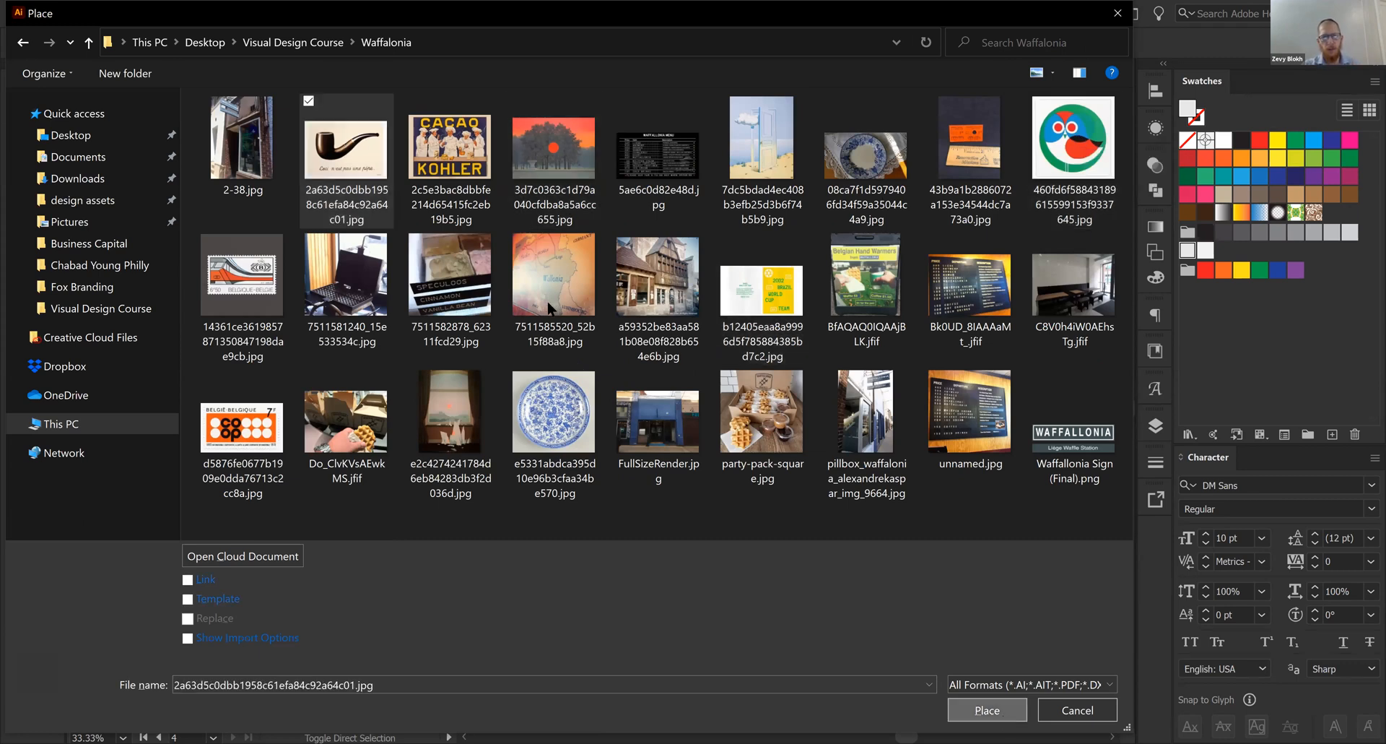
left_click(987, 710)
left_click_drag(470, 263, 889, 539)
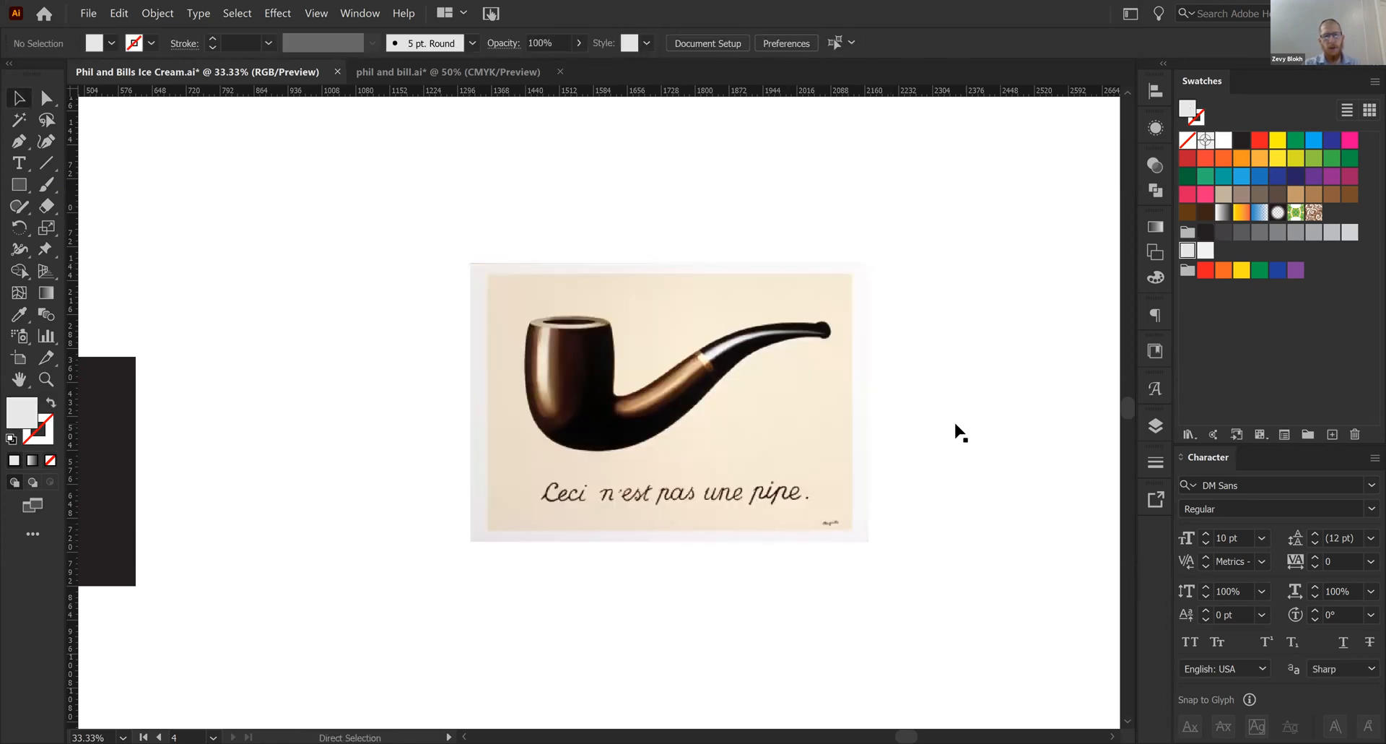
- Select the placed pipe image and examine its pixels up close along the pipe's stem
scroll(954, 425, "up", 1)
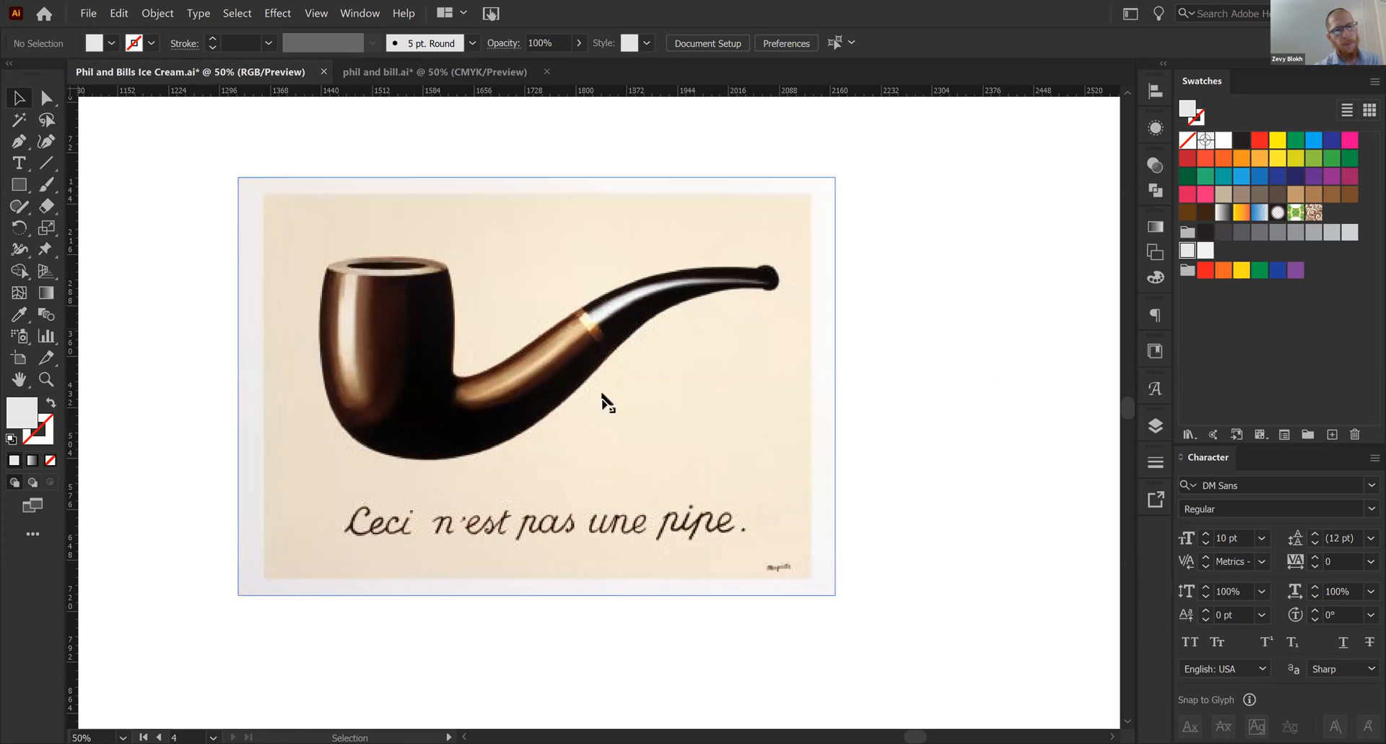
left_click(533, 411)
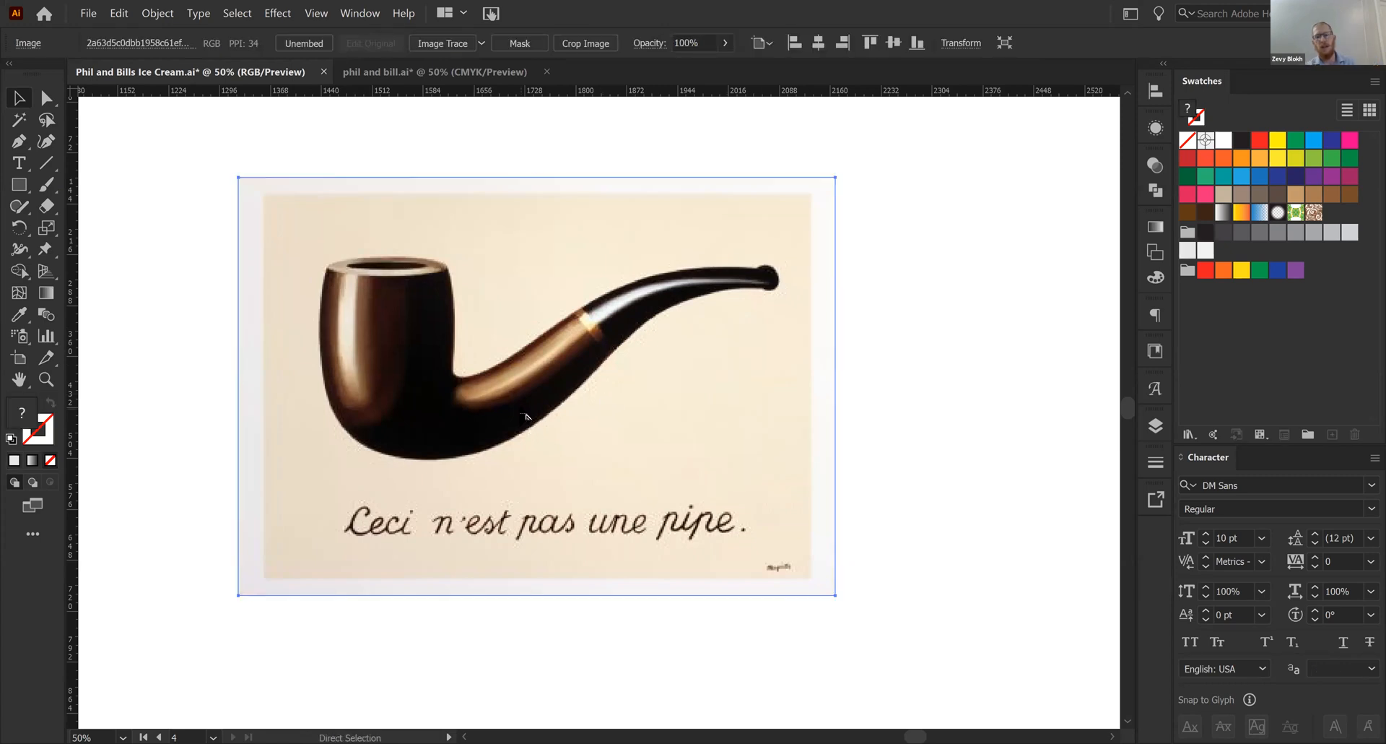
scroll(525, 417, "up", 1)
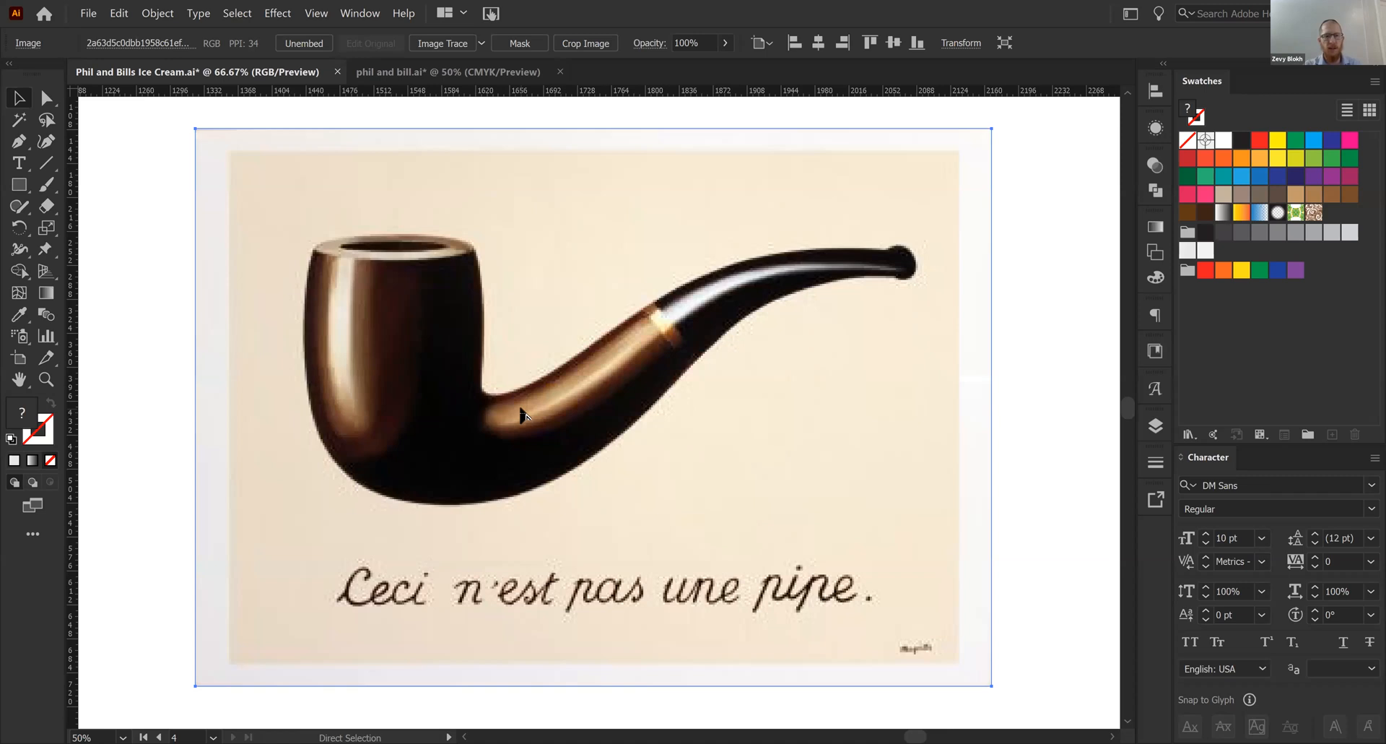
scroll(522, 413, "up", 5)
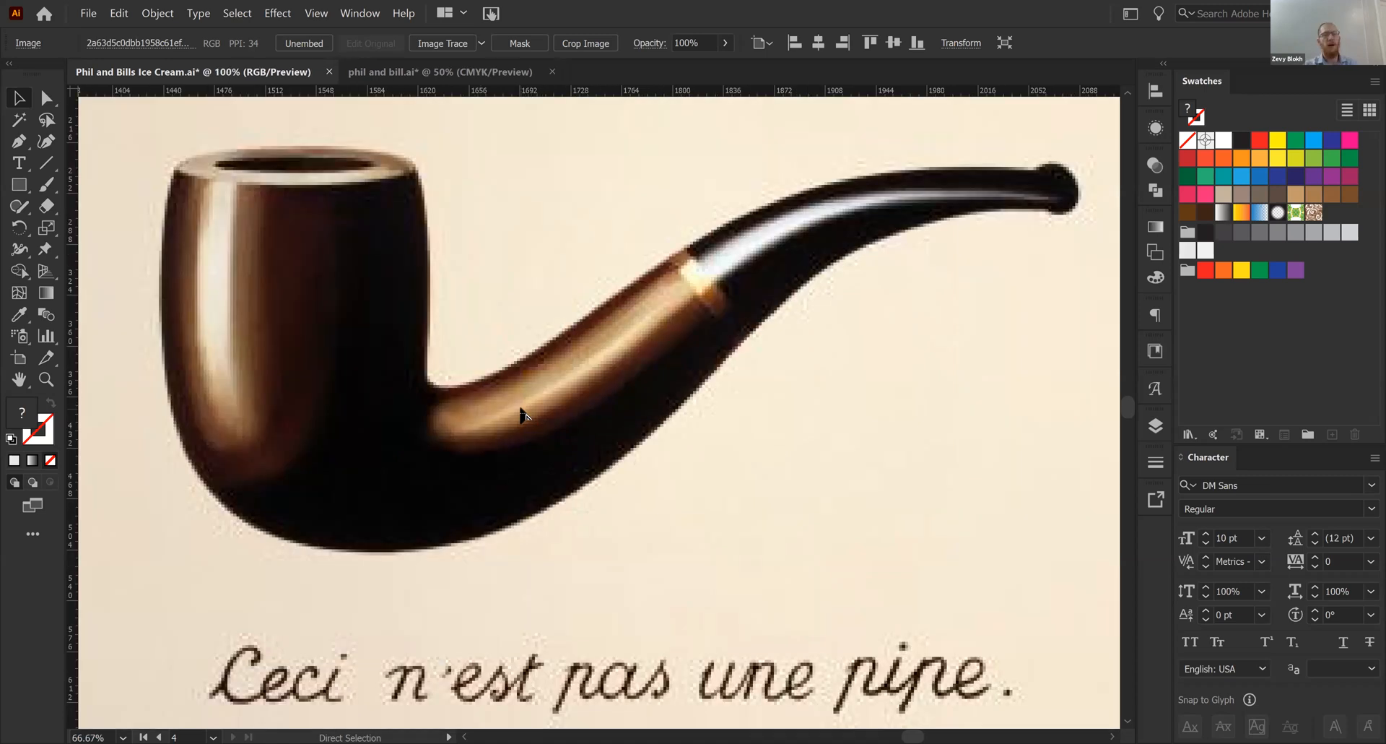
scroll(521, 413, "up", 1)
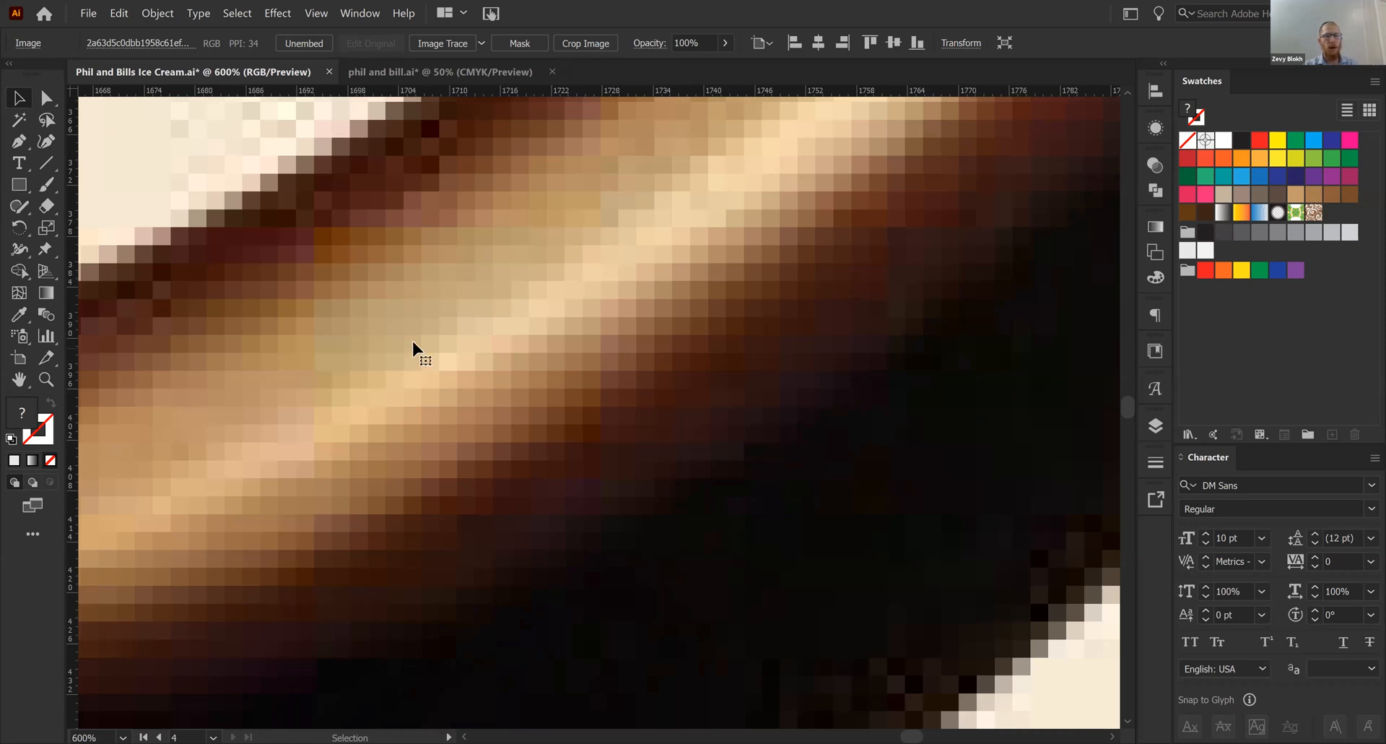
scroll(414, 349, "down", 1)
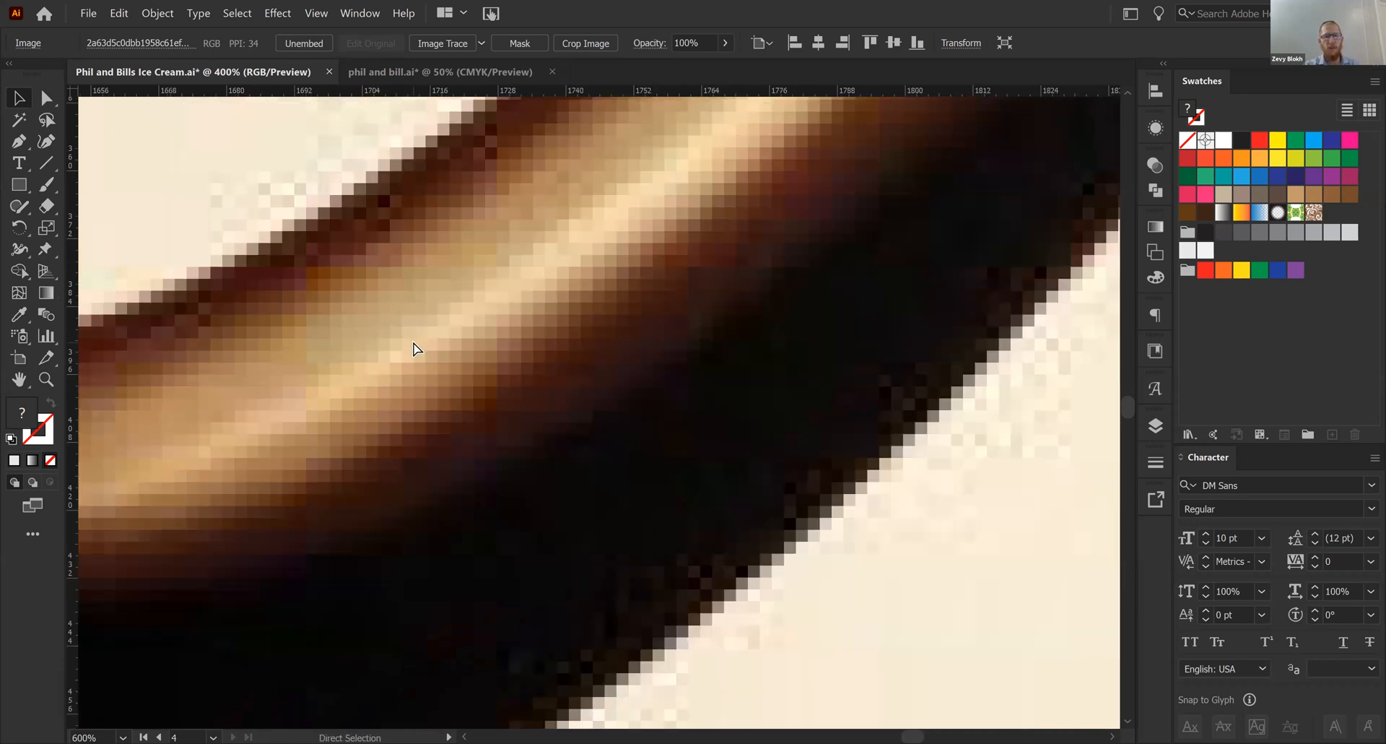
scroll(413, 348, "down", 5)
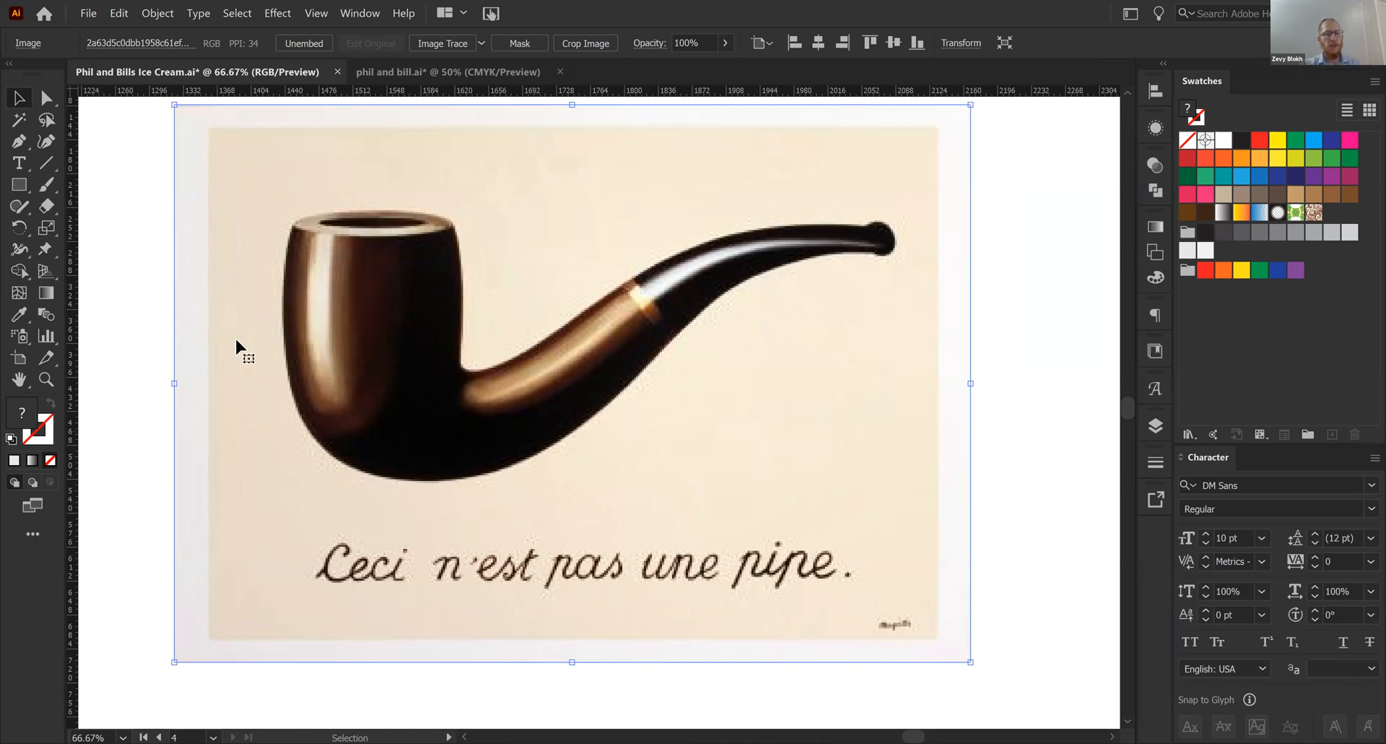
- Trace the pipe image with the default black and white preset and show the advanced Image Trace settings
left_click(453, 43)
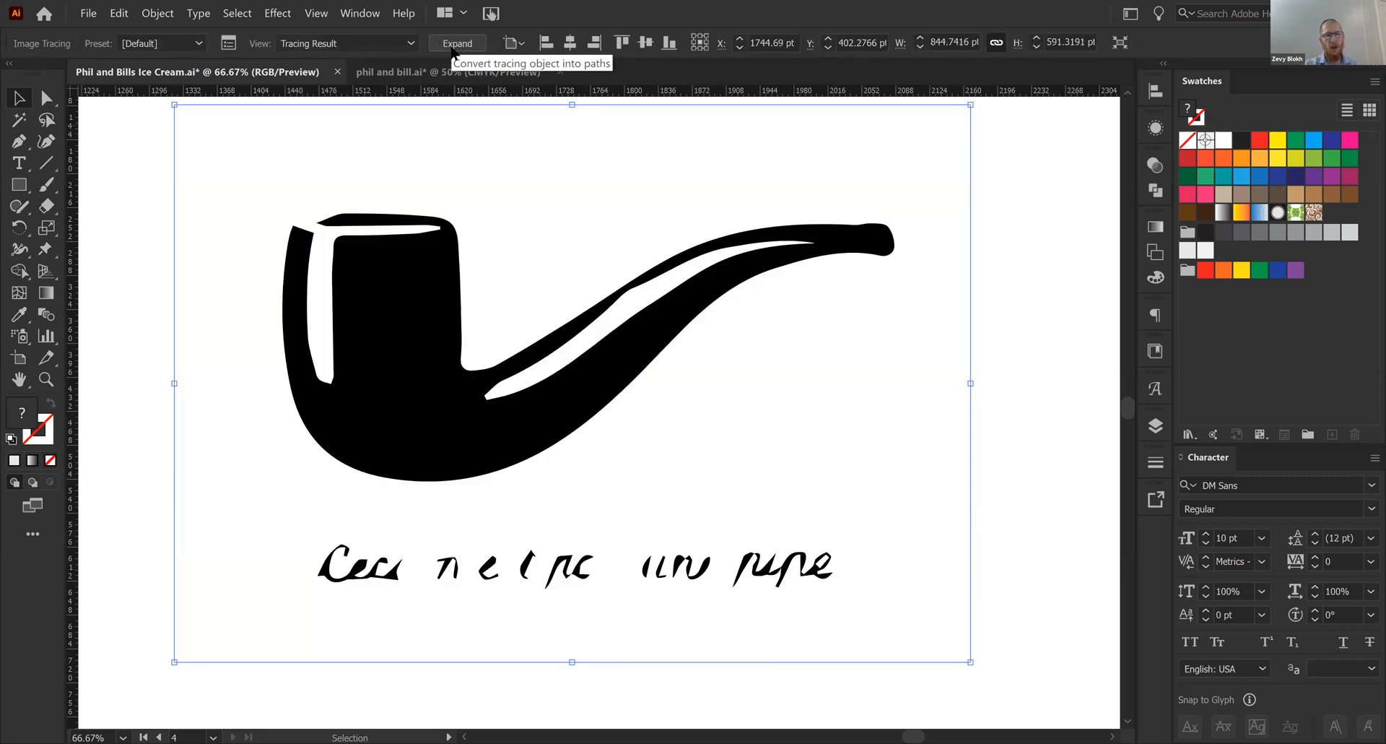
left_click(228, 43)
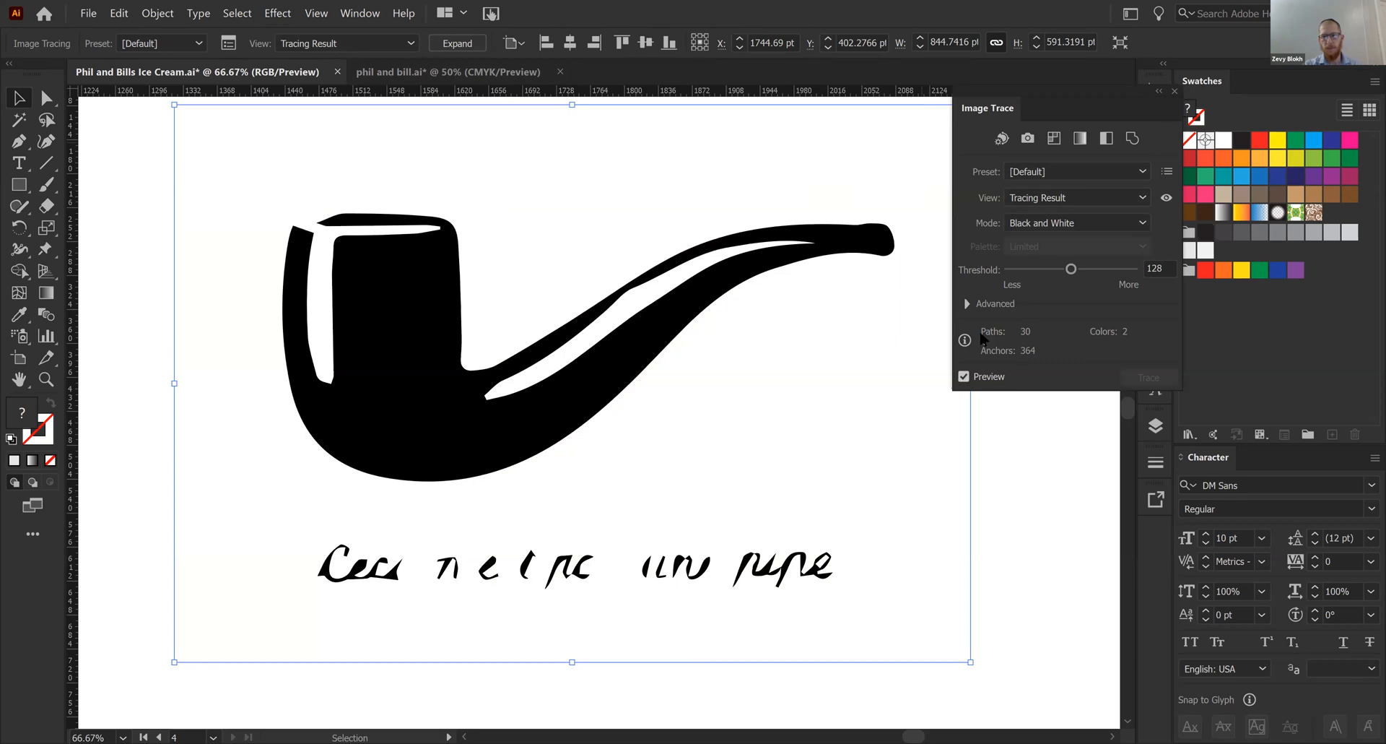
left_click(972, 307)
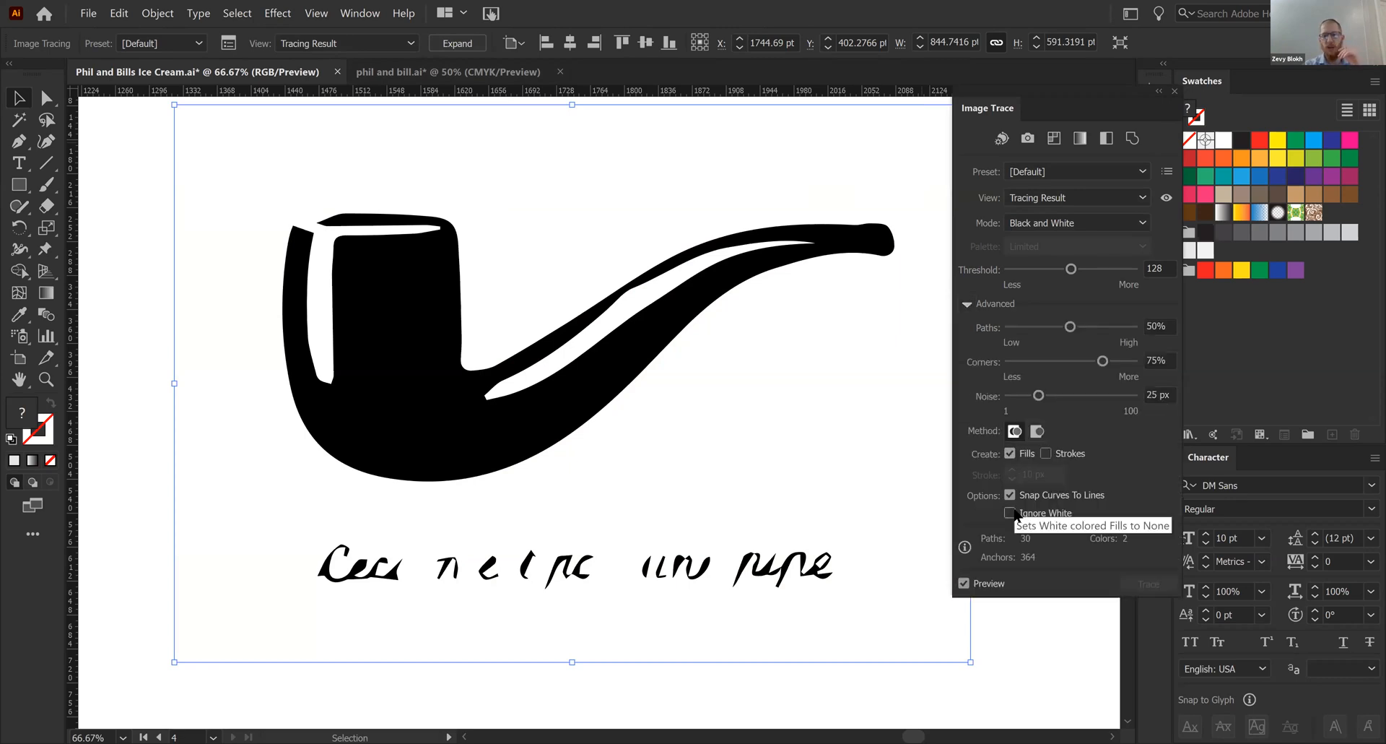
- Adjust the pipe trace to 12 px noise, 100% corners, 84% paths and a threshold of 150
left_click(1120, 396)
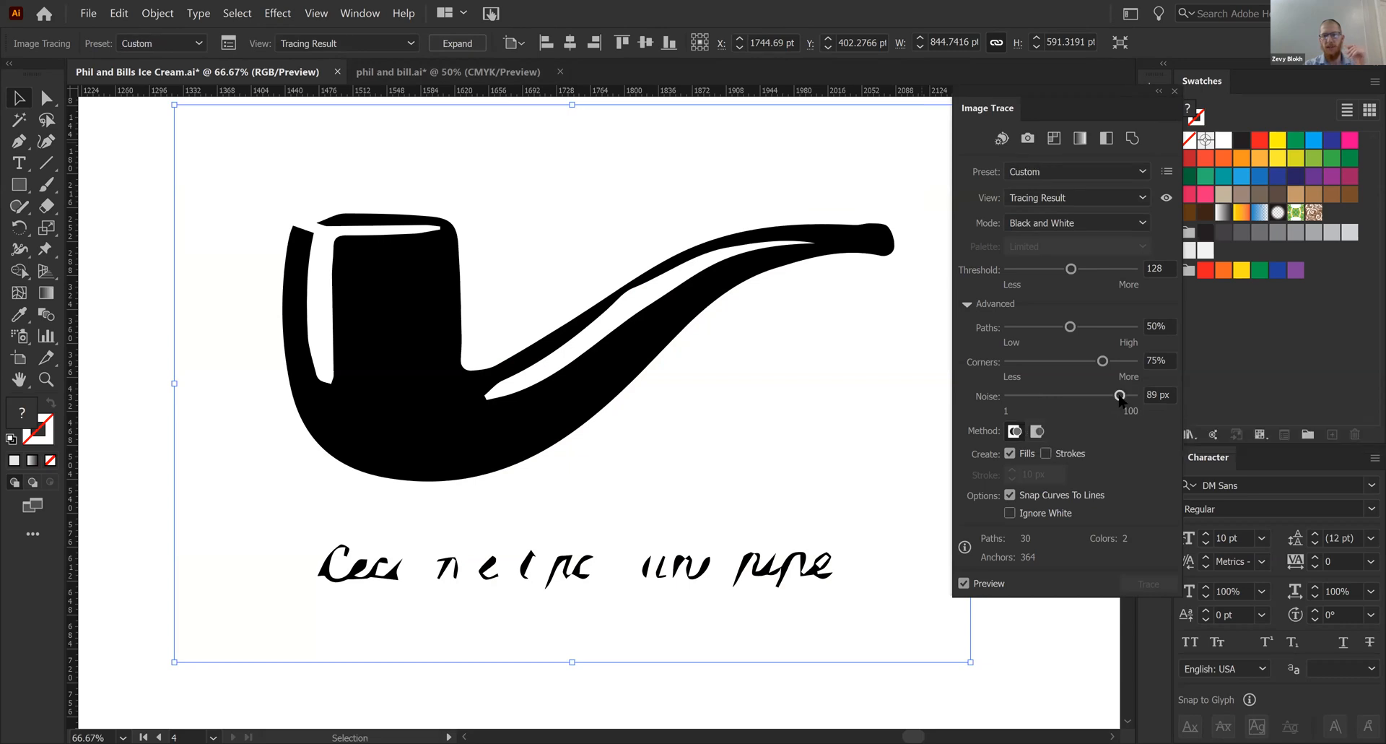
left_click(1036, 362)
left_click(1134, 361)
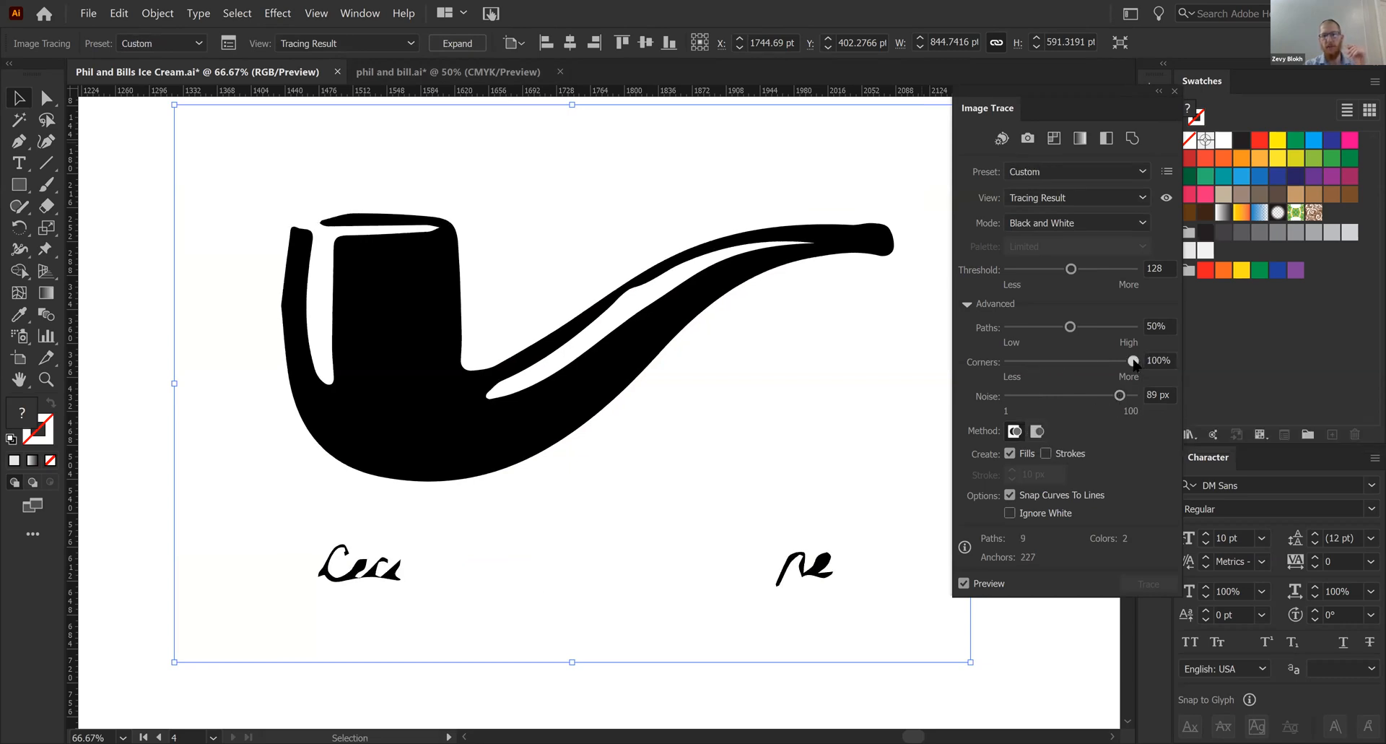
left_click(1023, 394)
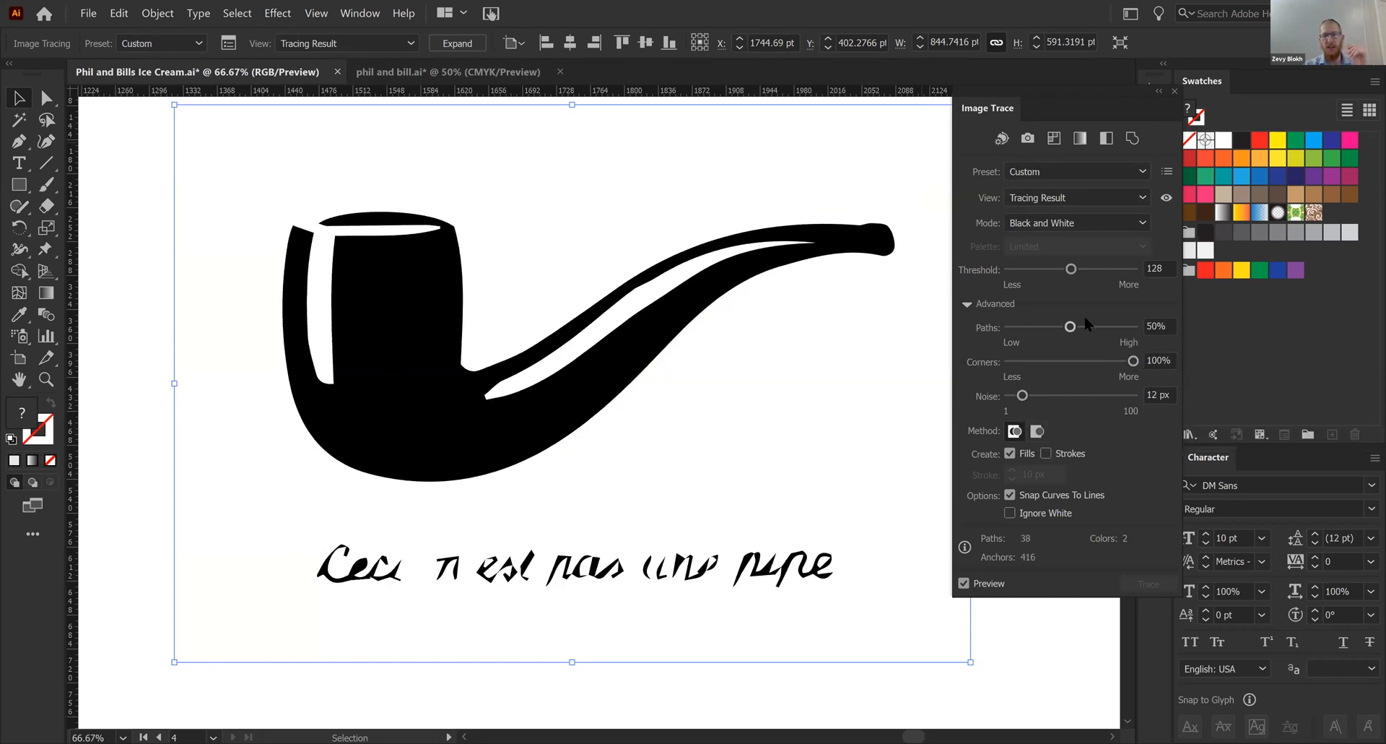
left_click(1113, 326)
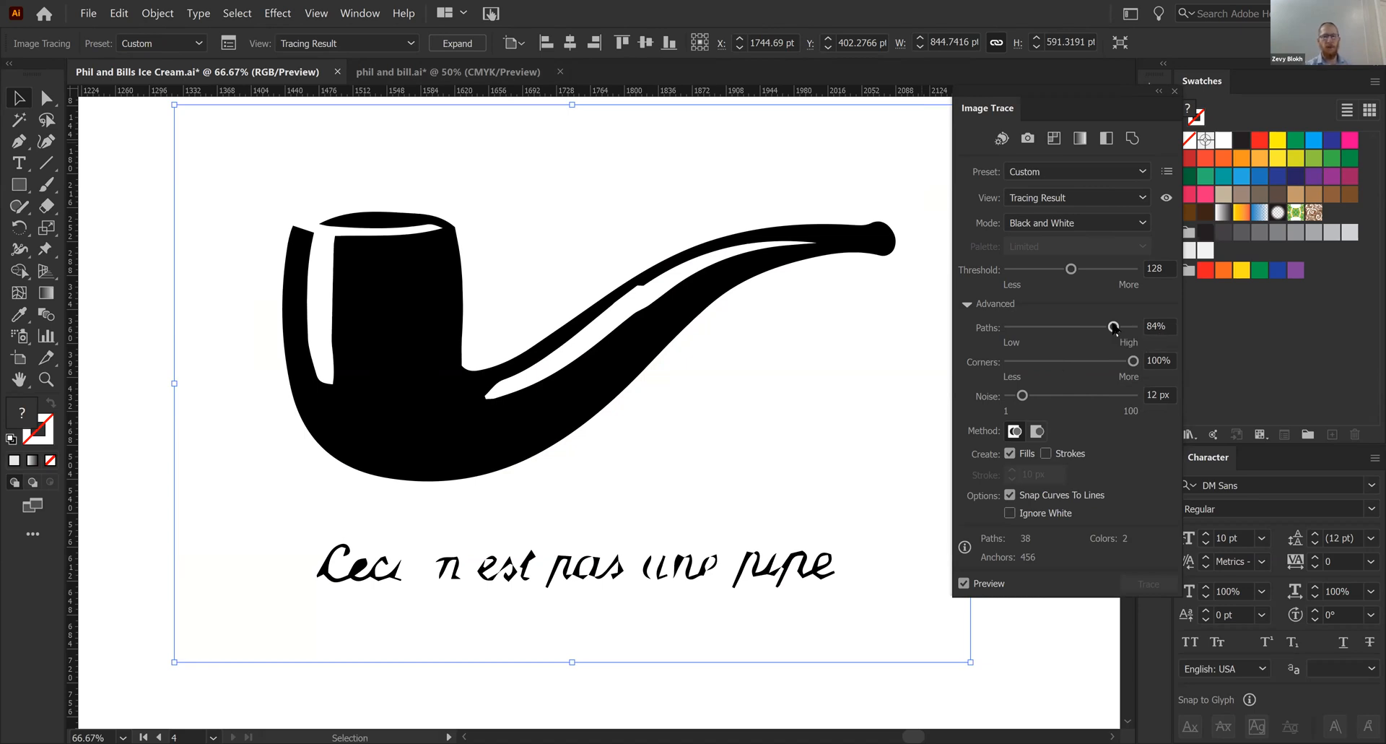
left_click_drag(1103, 275, 1081, 274)
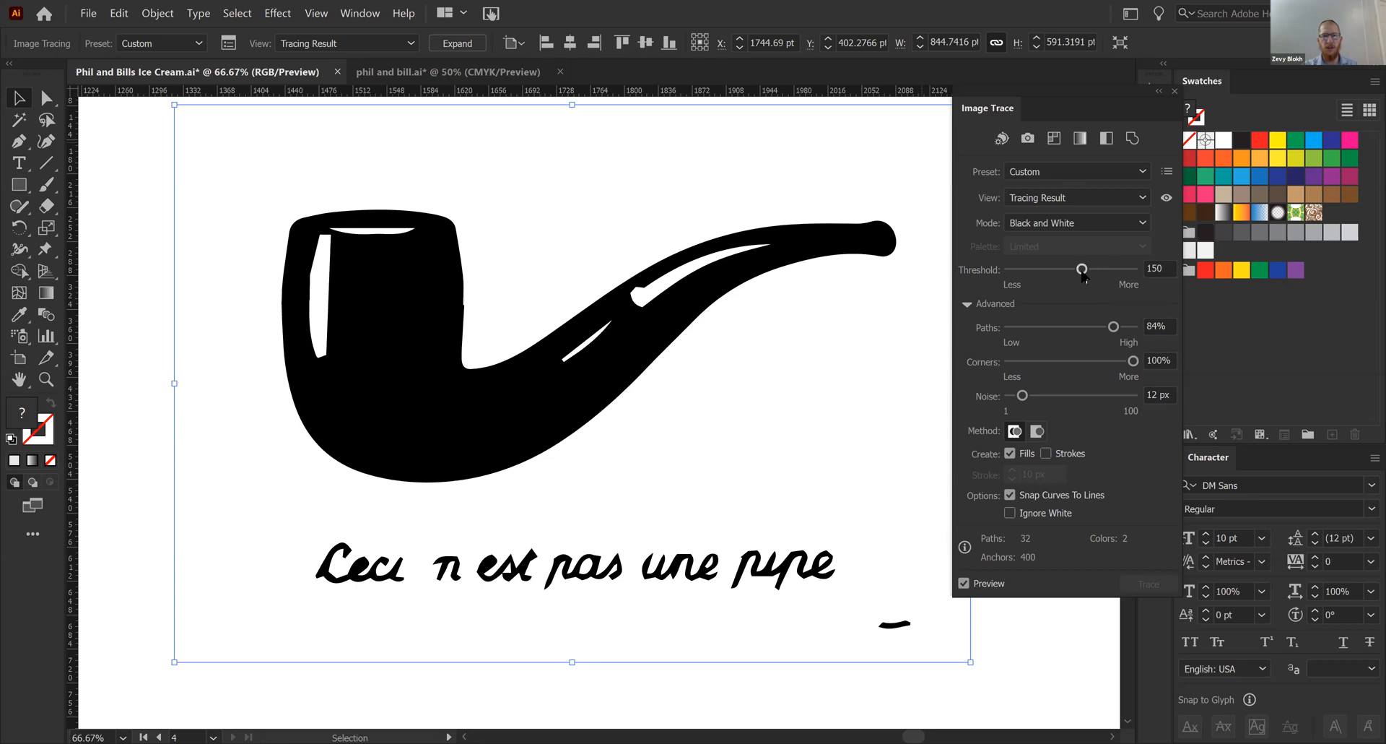
- Expand the pipe tracing into paths, ungroup them and select the pipe shape on its own
left_click(458, 44)
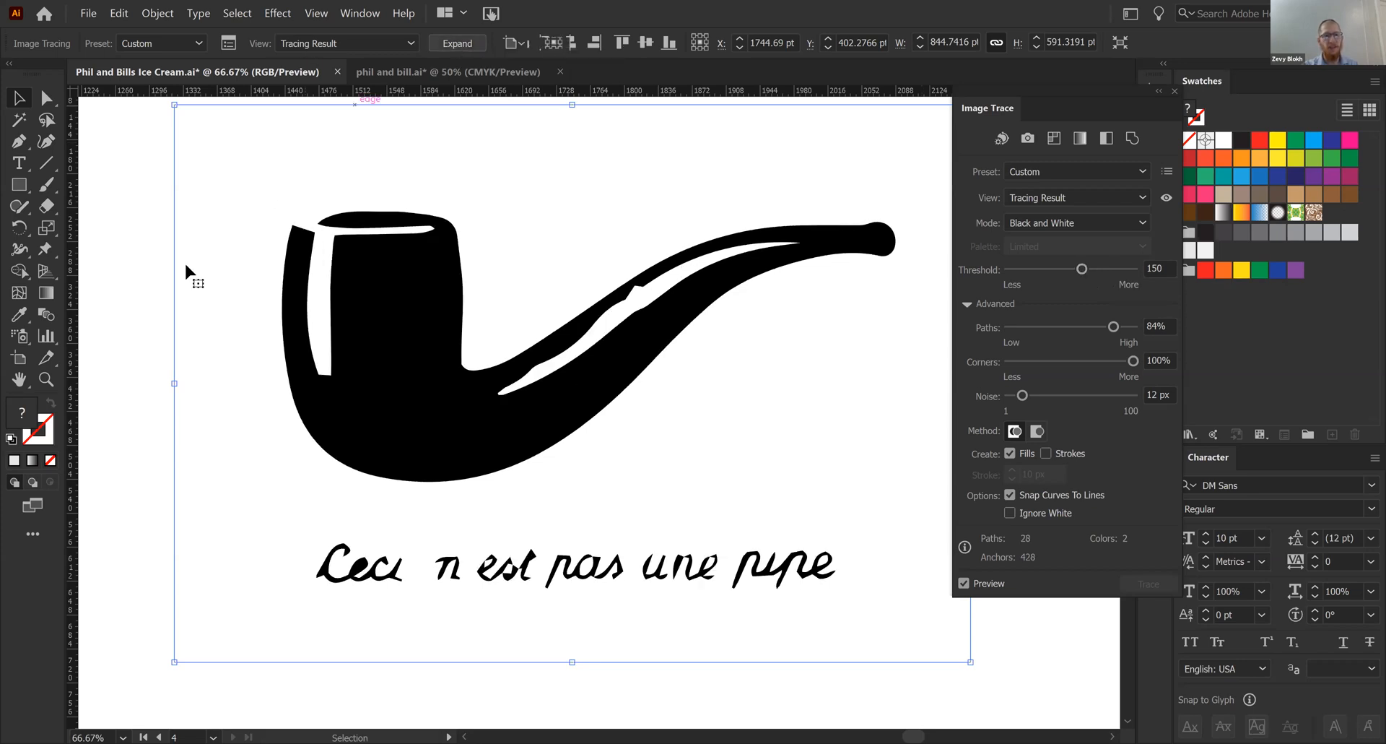
right_click(397, 575)
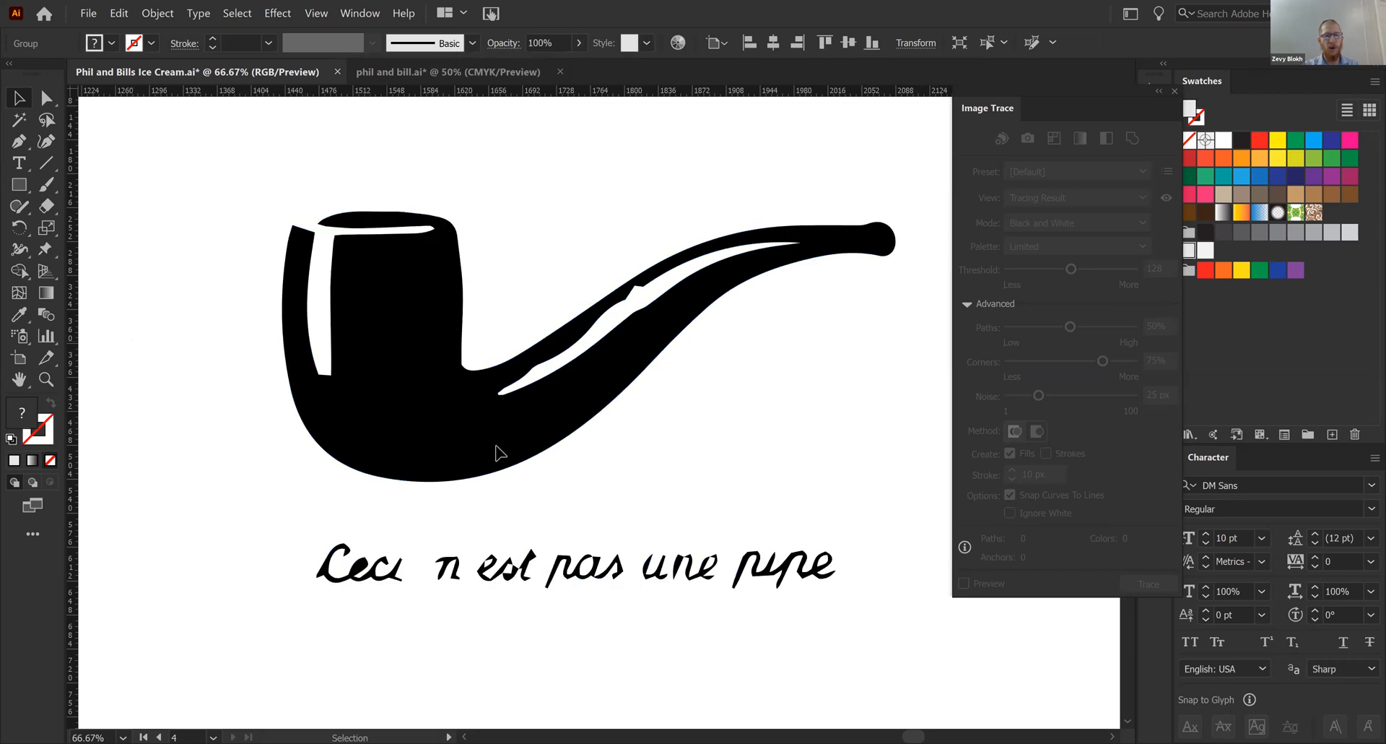
left_click(439, 445)
left_click(189, 521)
left_click(510, 401)
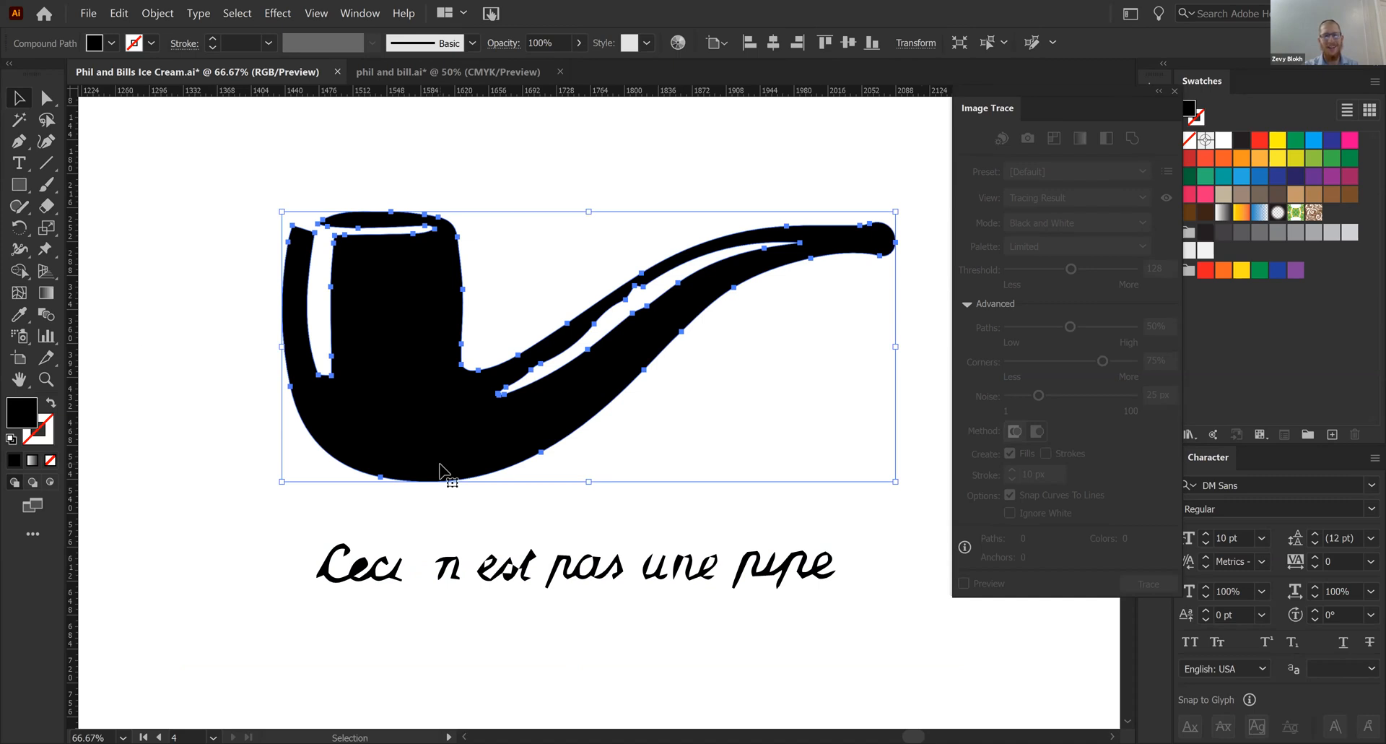
- Undo the ungrouping, the expansion and the trace adjustments, back to the pipe's default tracing
key("ctrl+a")
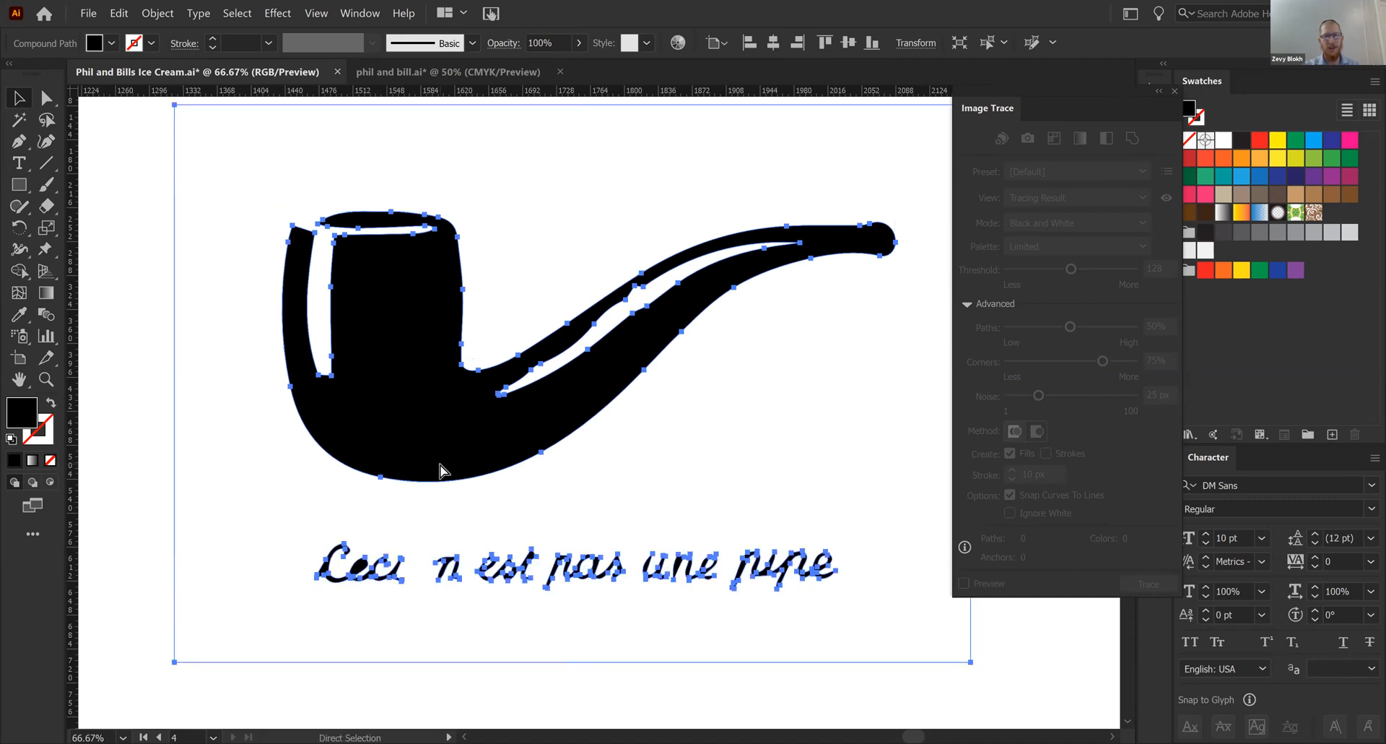
key("ctrl+z")
key("ctrl+z")
key("ctrl+z")
key("ctrl+z")
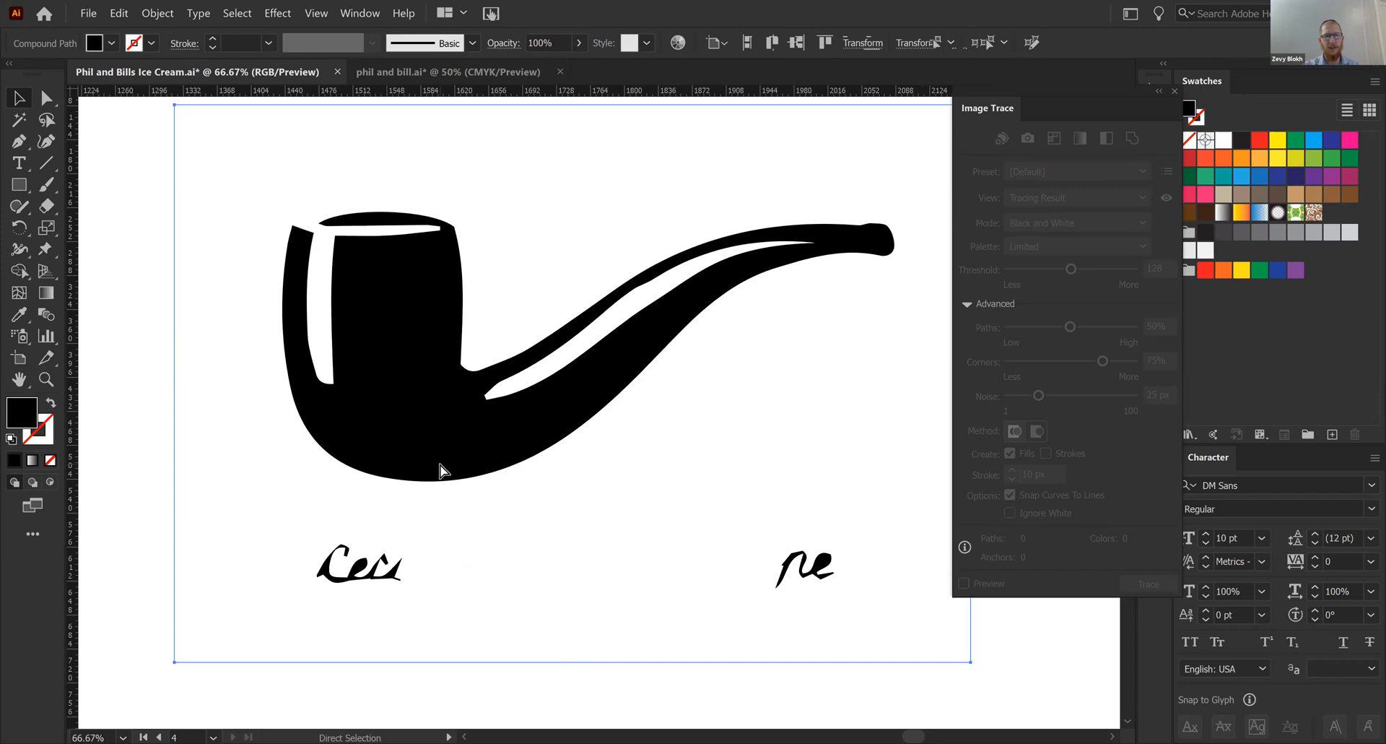
key("ctrl+z")
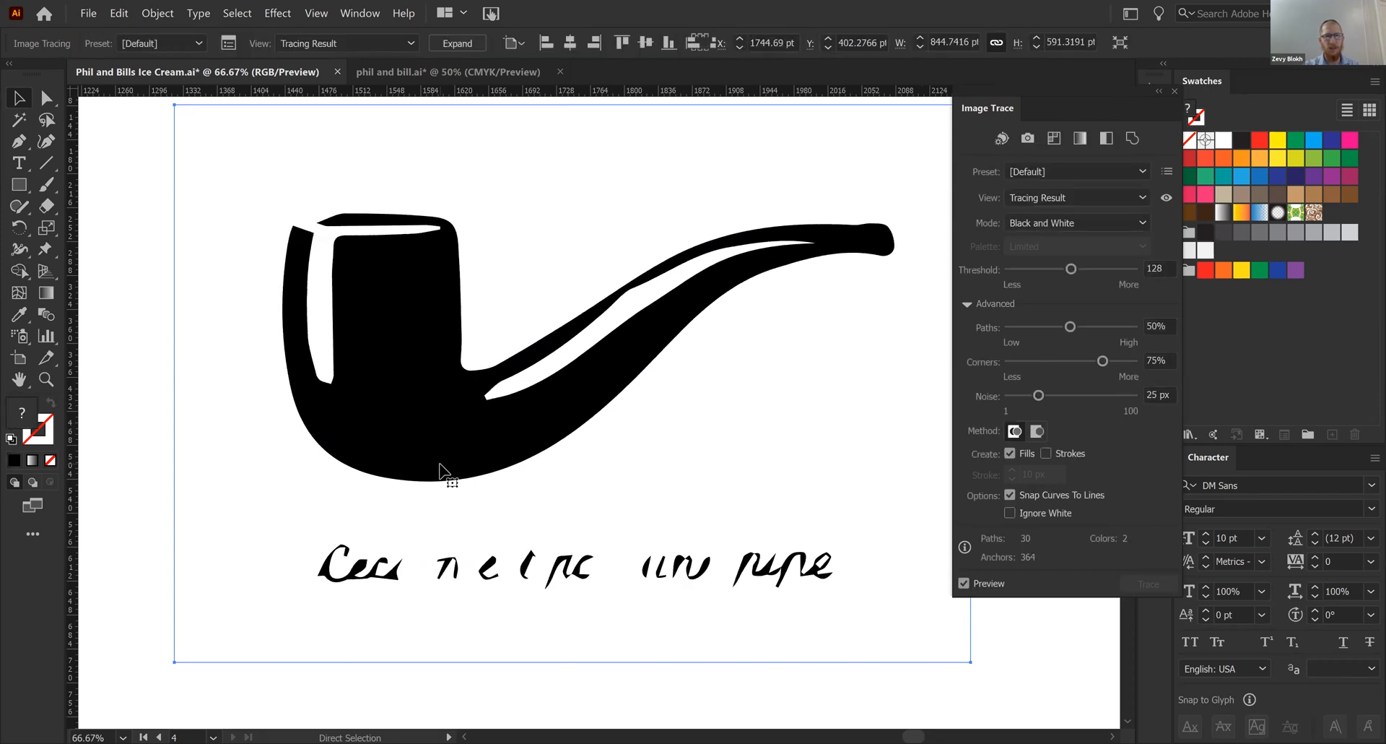
- Undo the default black and white tracing and trace the pipe image with the High Fidelity Photo preset
key("ctrl+z")
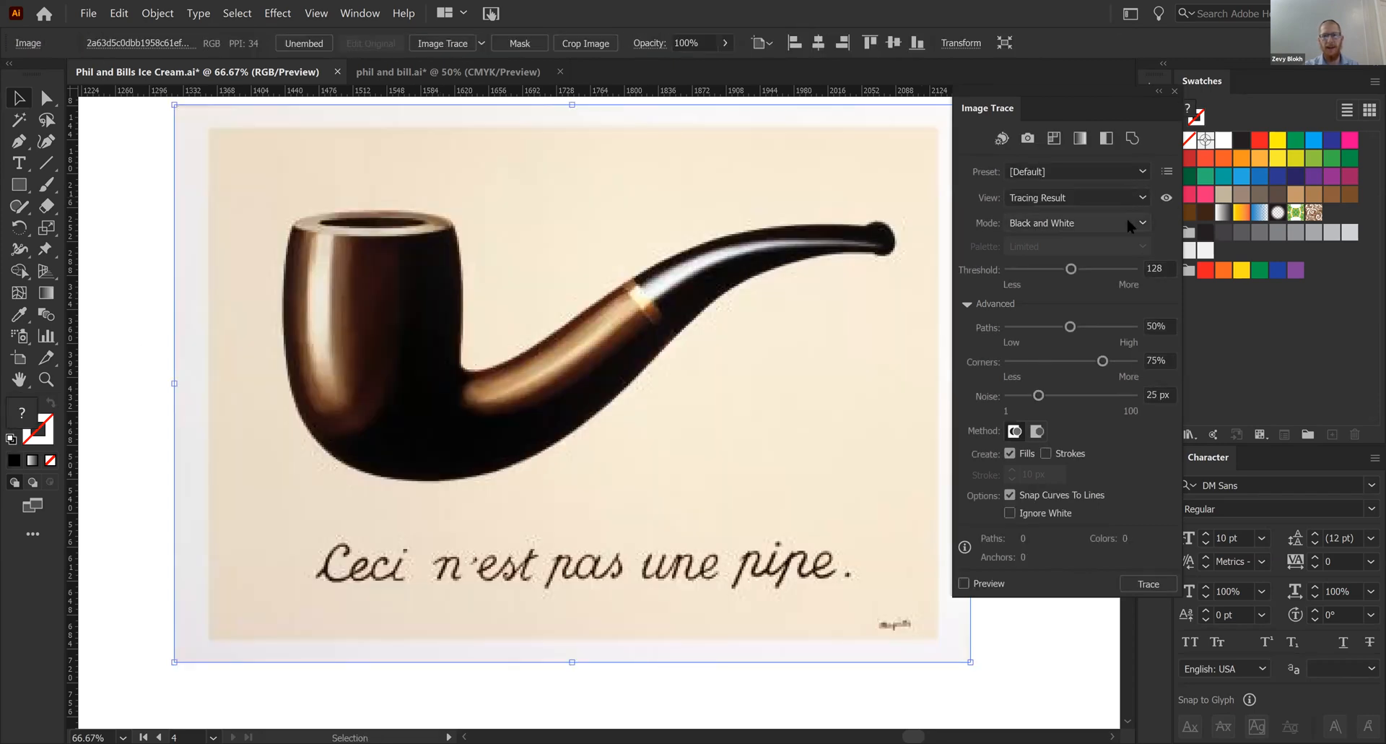
left_click(1127, 220)
left_click(1072, 241)
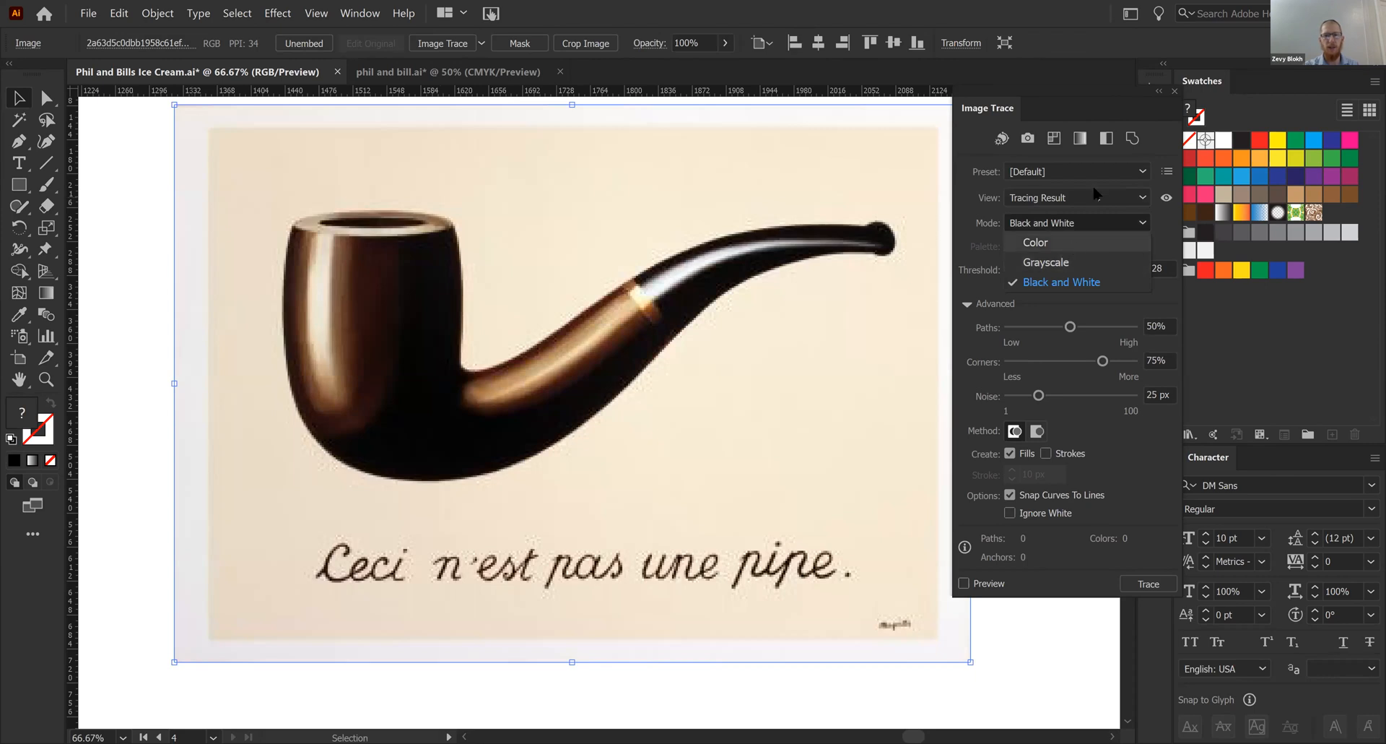
left_click(1101, 174)
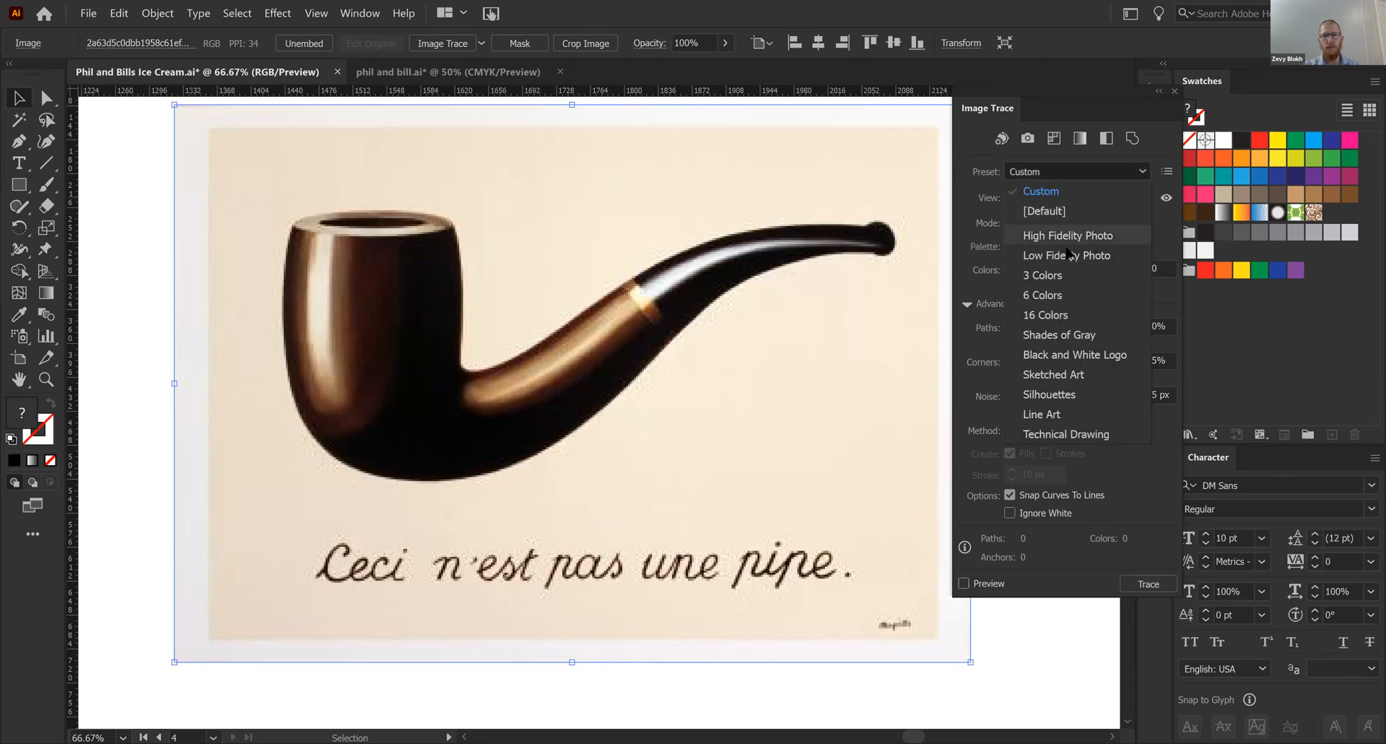
left_click(1075, 236)
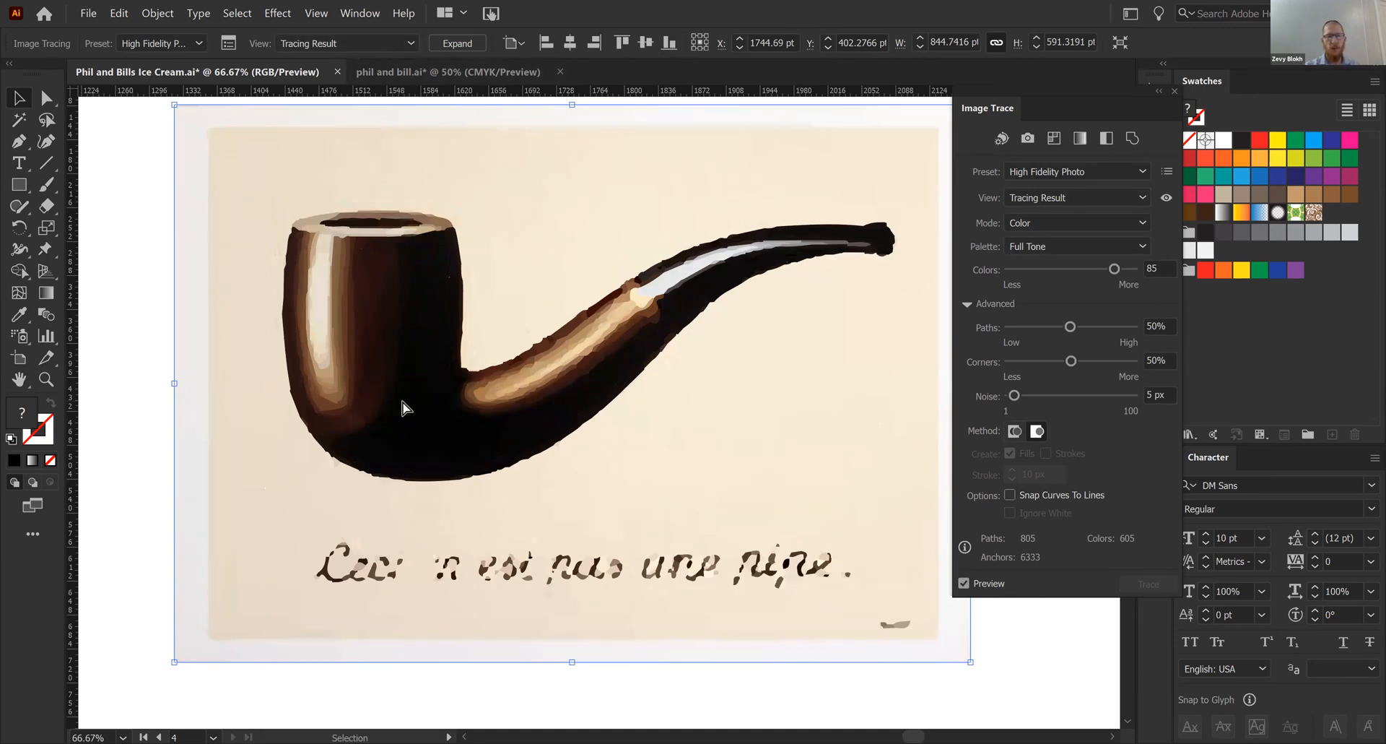
- Expand the pipe's High Fidelity Photo tracing into editable vector paths and inspect its color shapes up close
key("ctrl+equal")
key("ctrl+equal")
key("ctrl+equal")
key("ctrl+equal")
key("ctrl+equal")
key("ctrl+equal")
key("ctrl+equal")
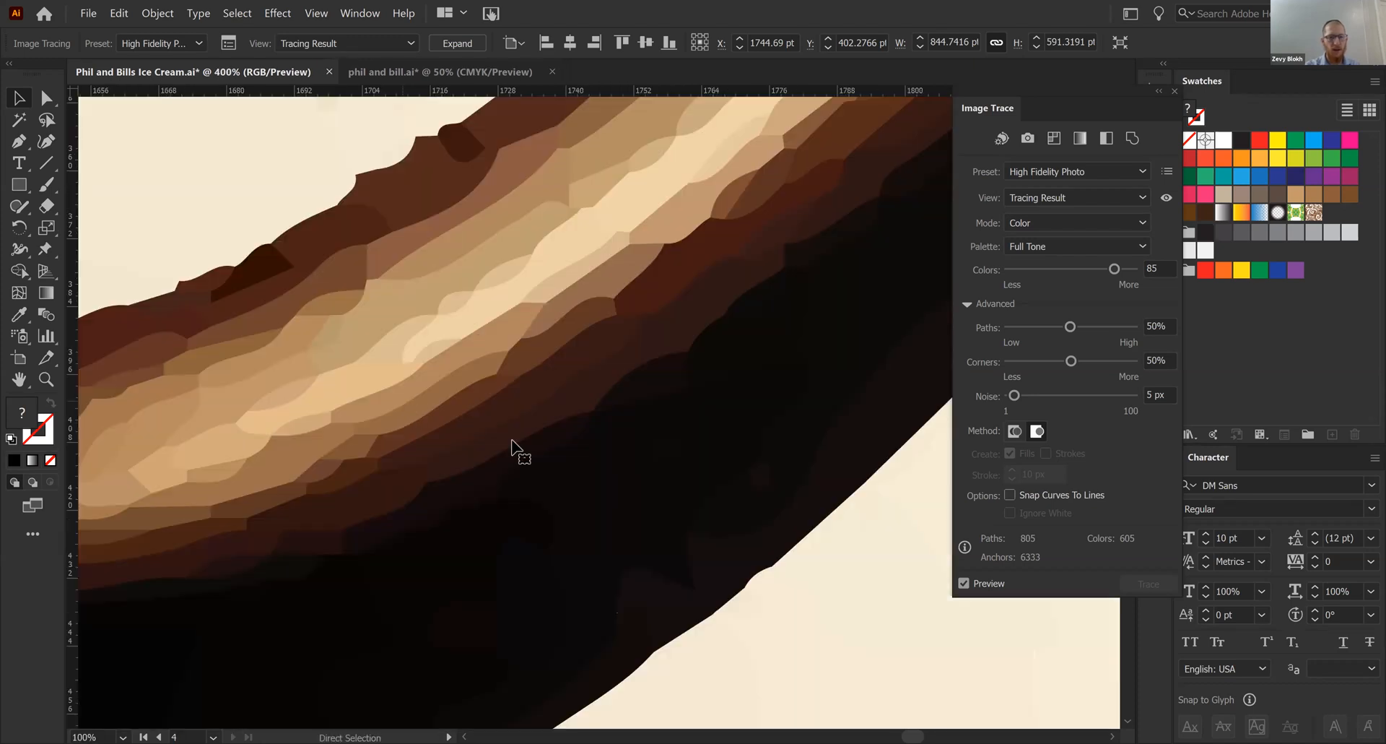
key("a")
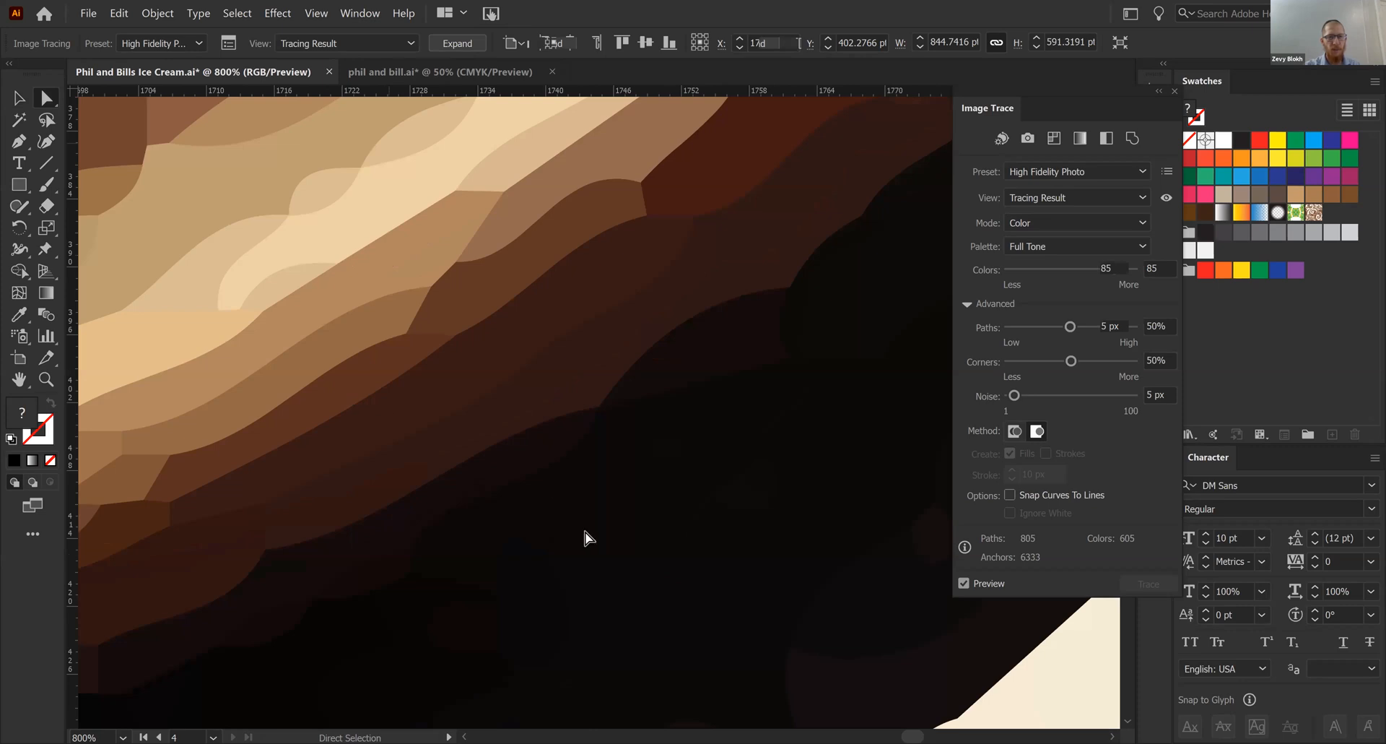
key("ctrl+shift+z")
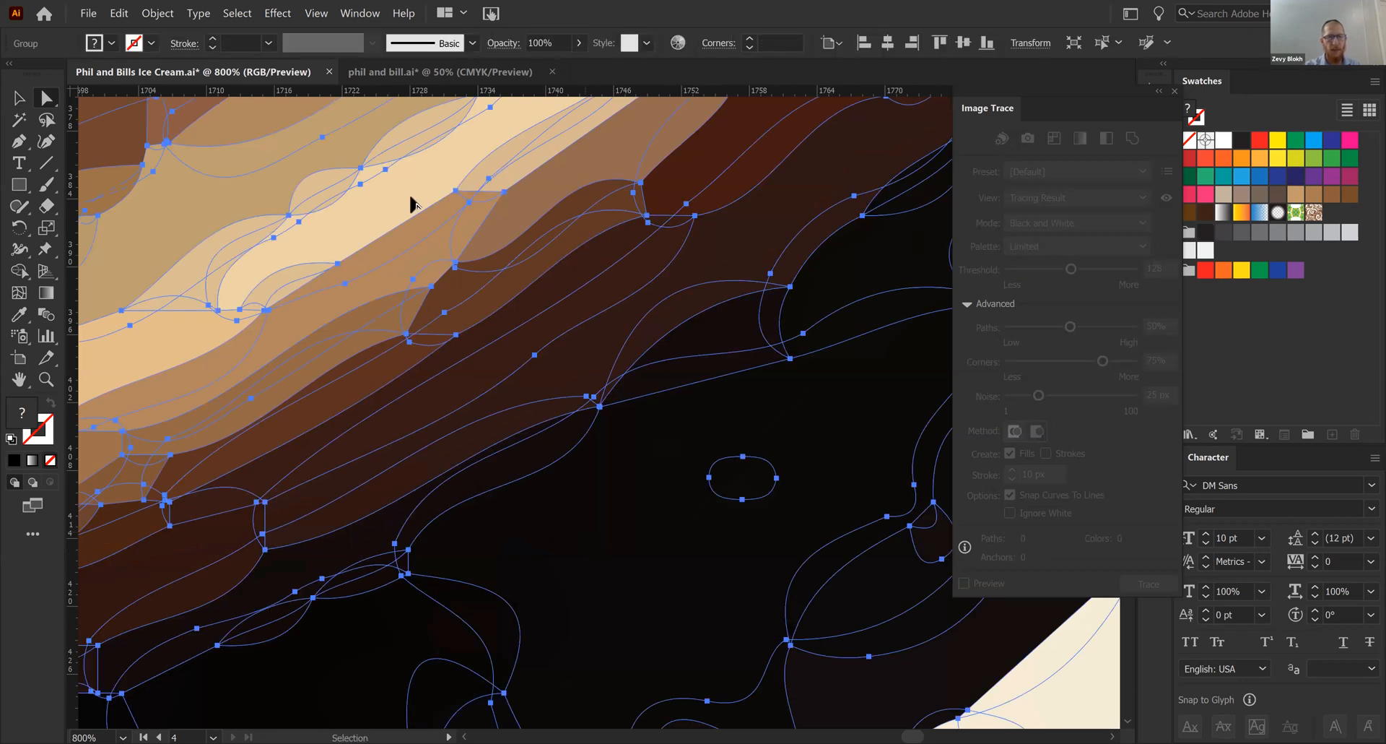
key("ctrl+minus")
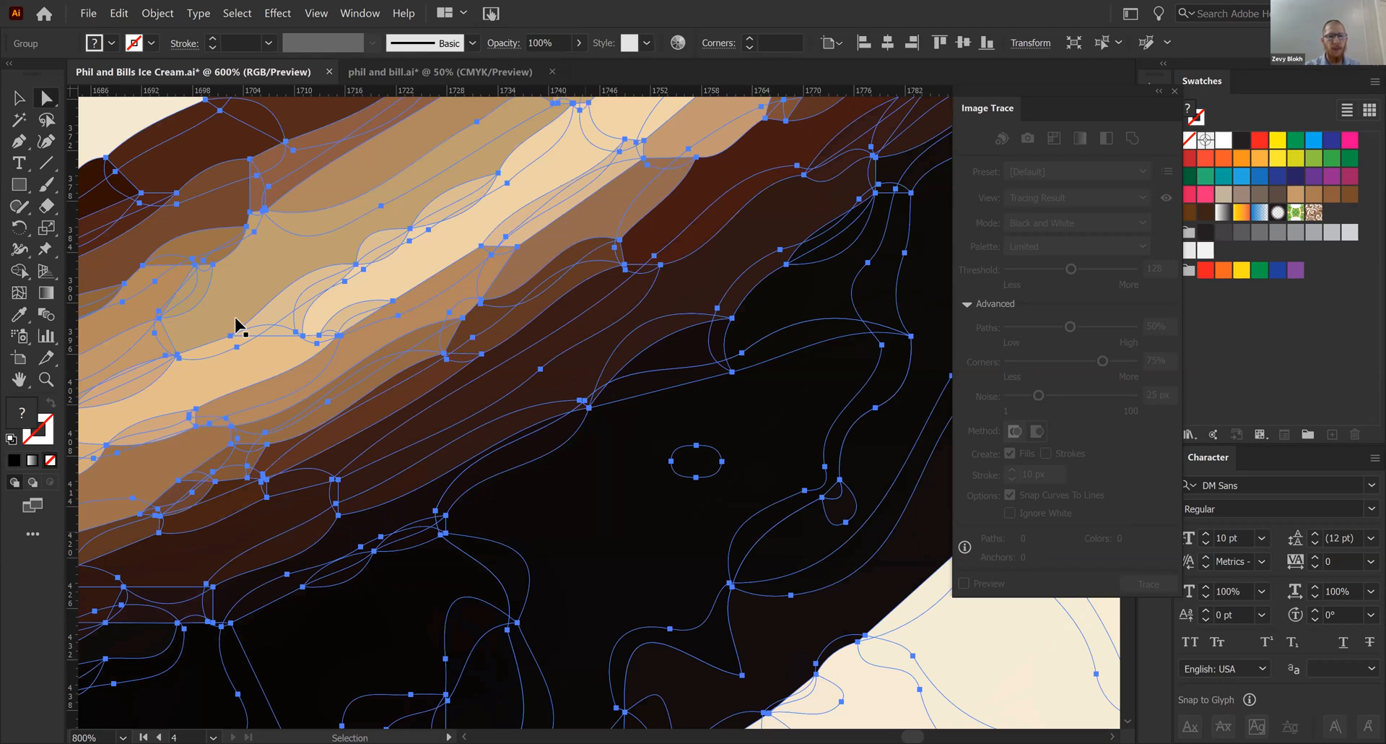
key("ctrl+minus")
key("ctrl+minus")
key("ctrl+minus")
key("ctrl+minus")
key("ctrl+minus")
key("ctrl+minus")
key("ctrl+minus")
- Pull an anchor point of one brown shape on the pipe's stem up and away into the beige background
key("ctrl+shift+a")
key("ctrl+equal")
key("ctrl+equal")
key("ctrl+equal")
key("ctrl+equal")
left_click(415, 337)
left_click_drag(416, 343, 535, 183)
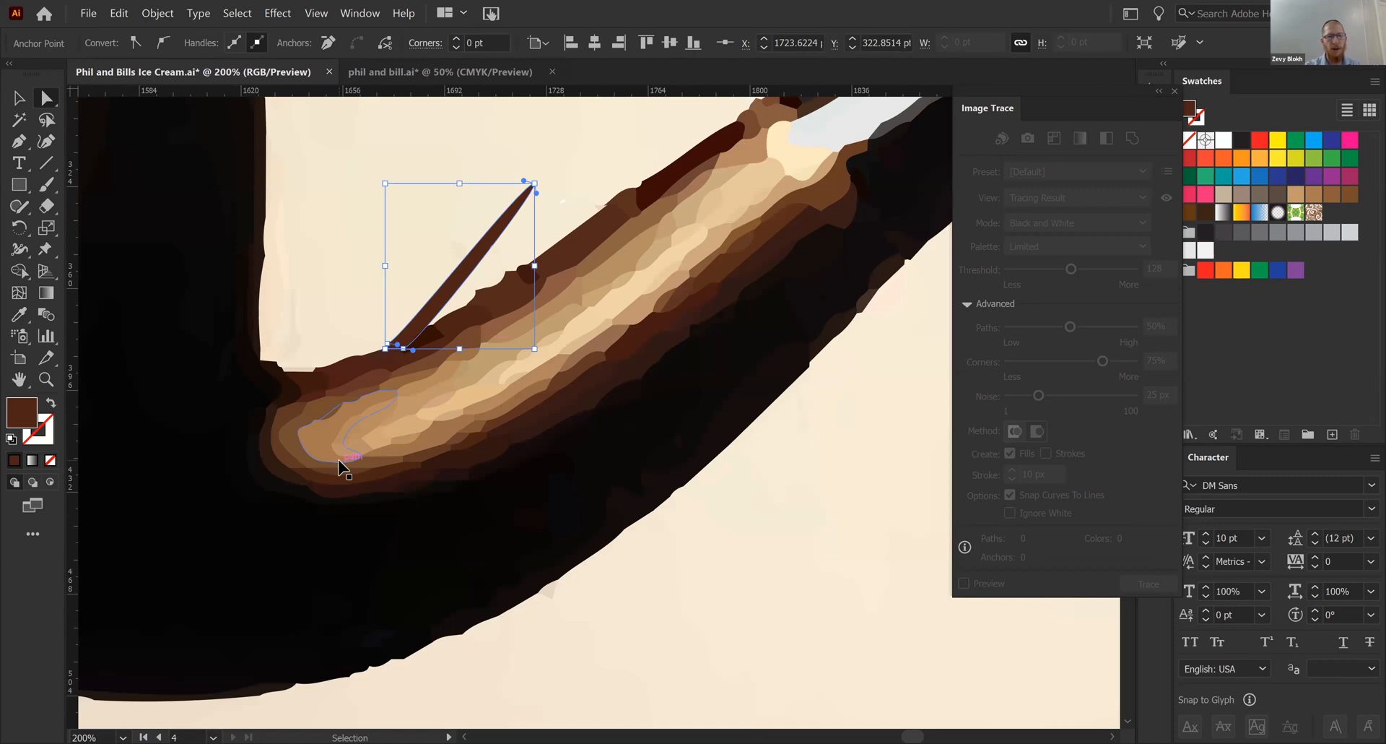
key("ctrl+minus")
key("ctrl+minus")
key("ctrl+minus")
key("ctrl+minus")
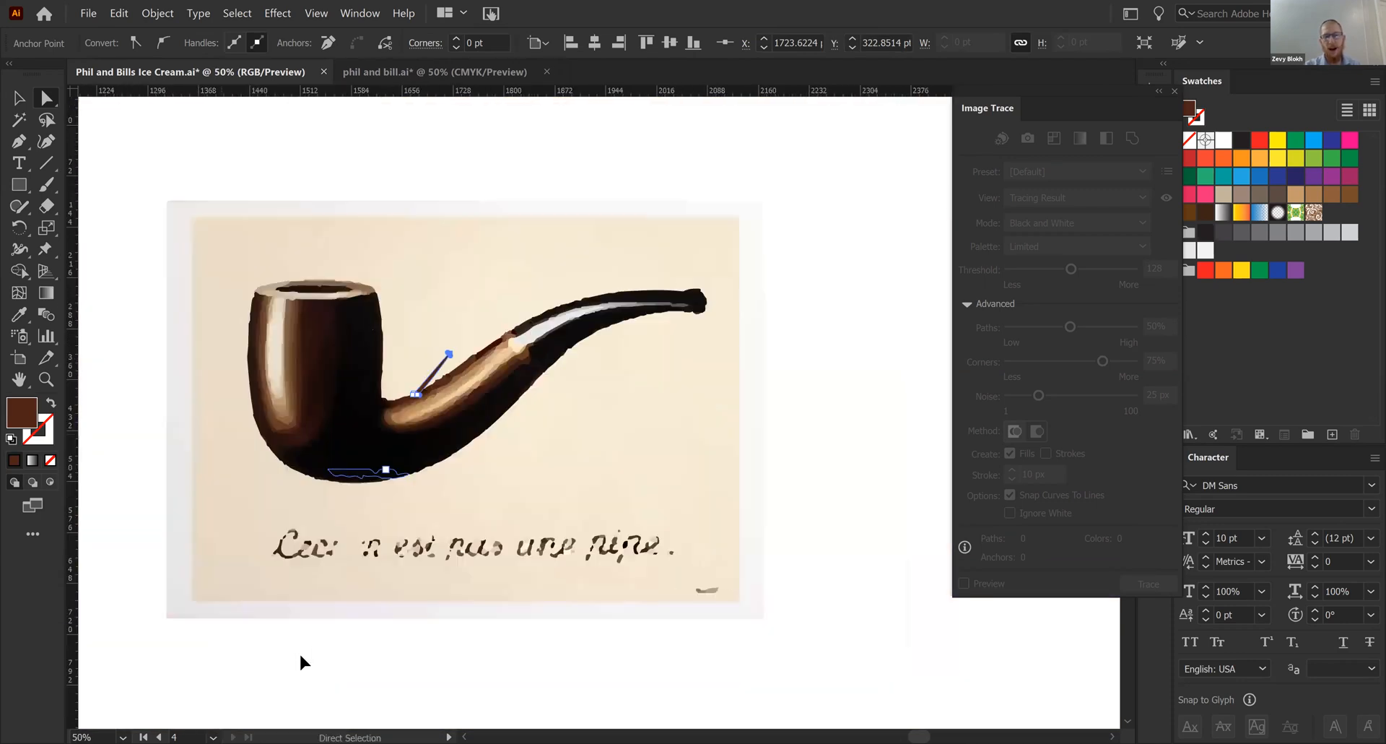
key("ctrl+shift+a")
- Delete the entire expanded pipe artwork and close the Image Trace settings
key("v")
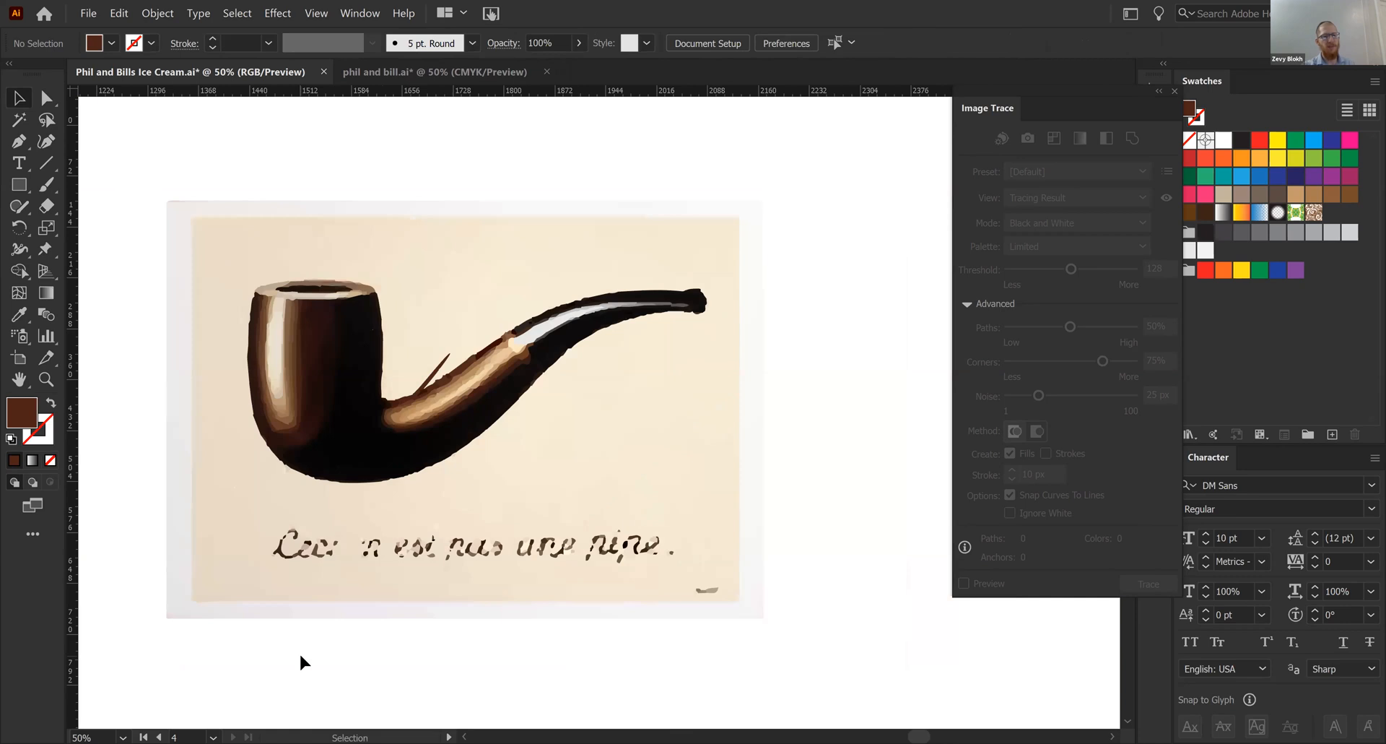
mouse_move(123, 192)
left_mouse_down()
mouse_move(638, 657)
mouse_move(851, 626)
left_mouse_up()
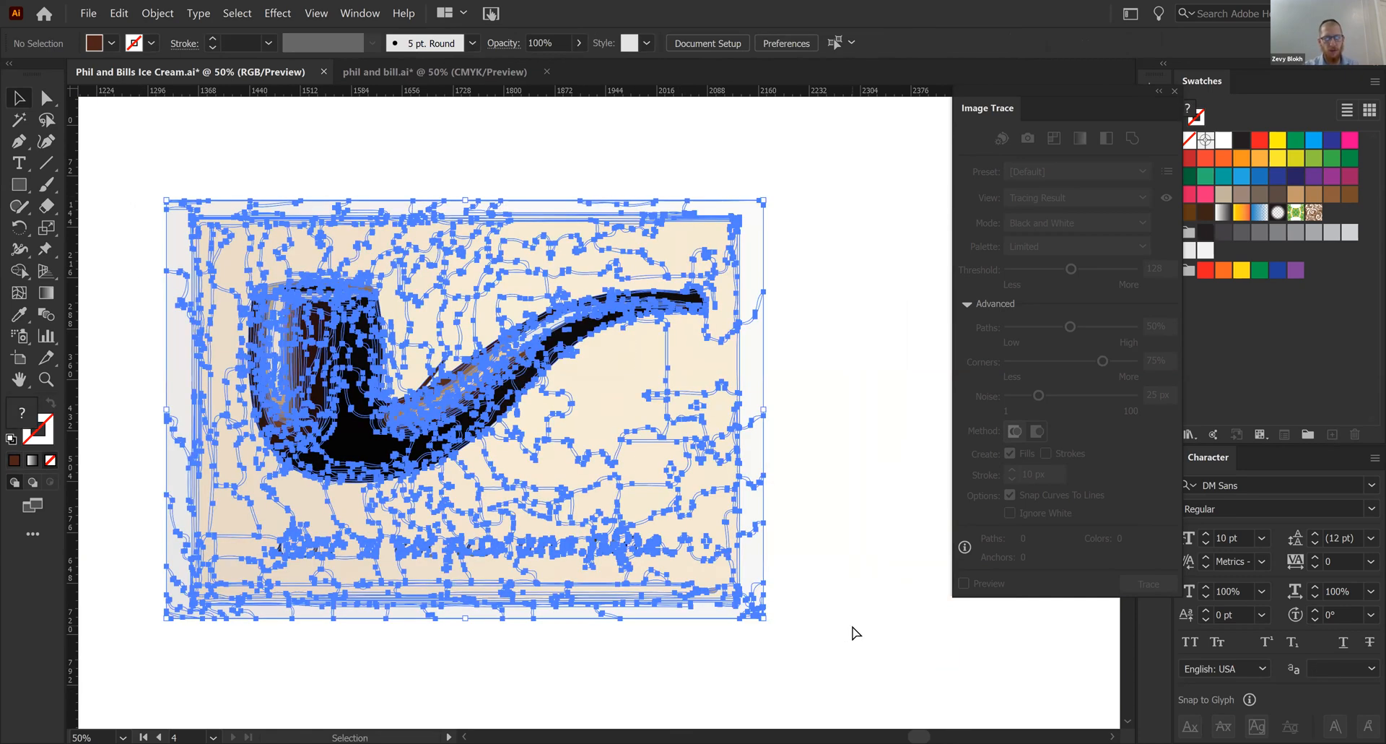
key("Delete")
key("ctrl+minus")
key("ctrl+minus")
key("ctrl+minus")
key("ctrl+equal")
key("ctrl+equal")
left_click_drag(375, 498, 689, 468)
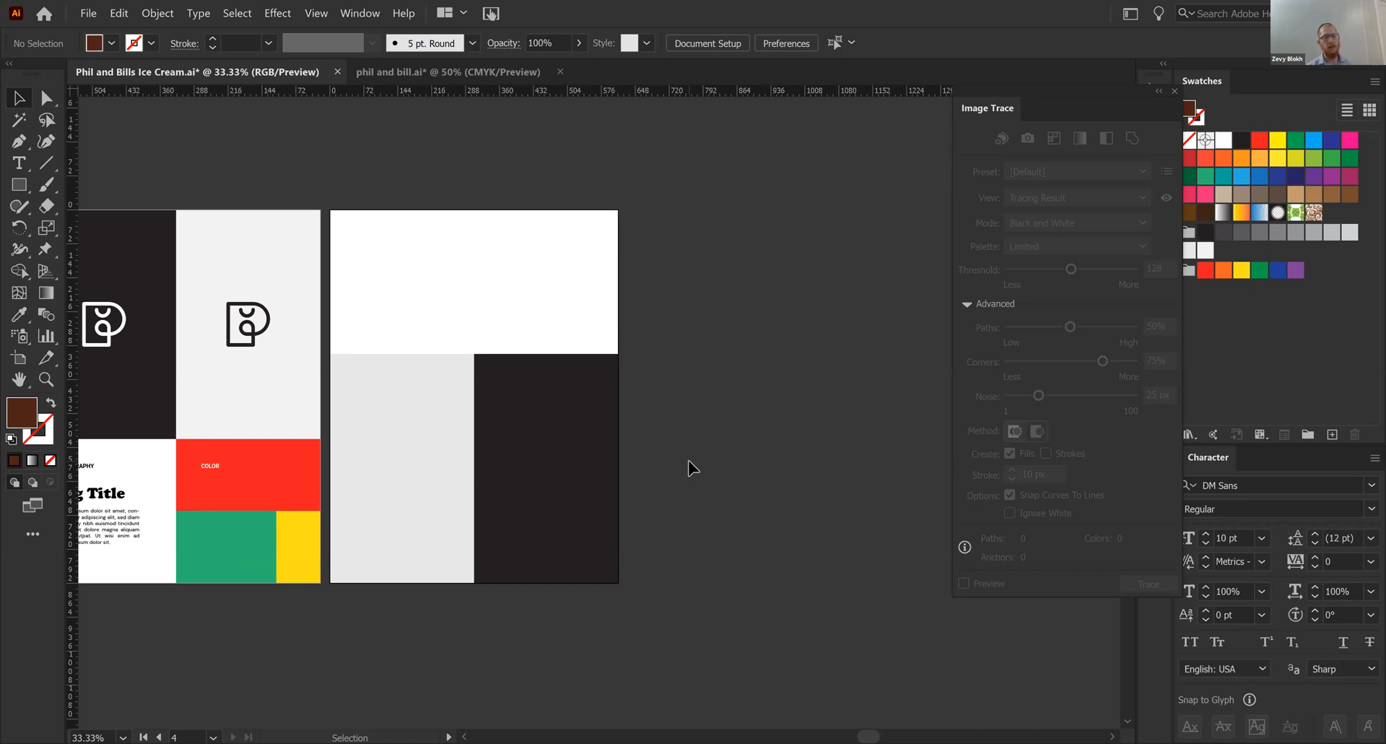
key("ctrl+equal")
left_click_drag(730, 415, 794, 432)
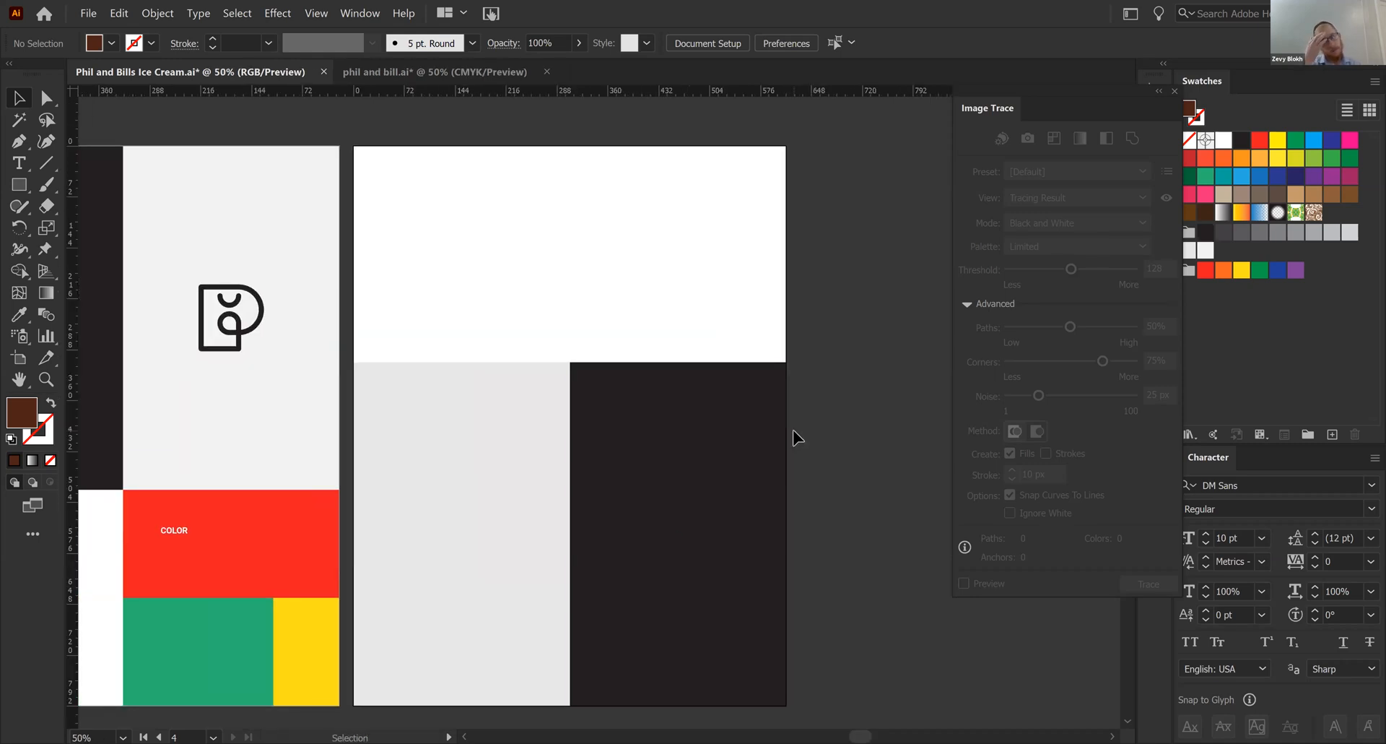
left_click(1175, 92)
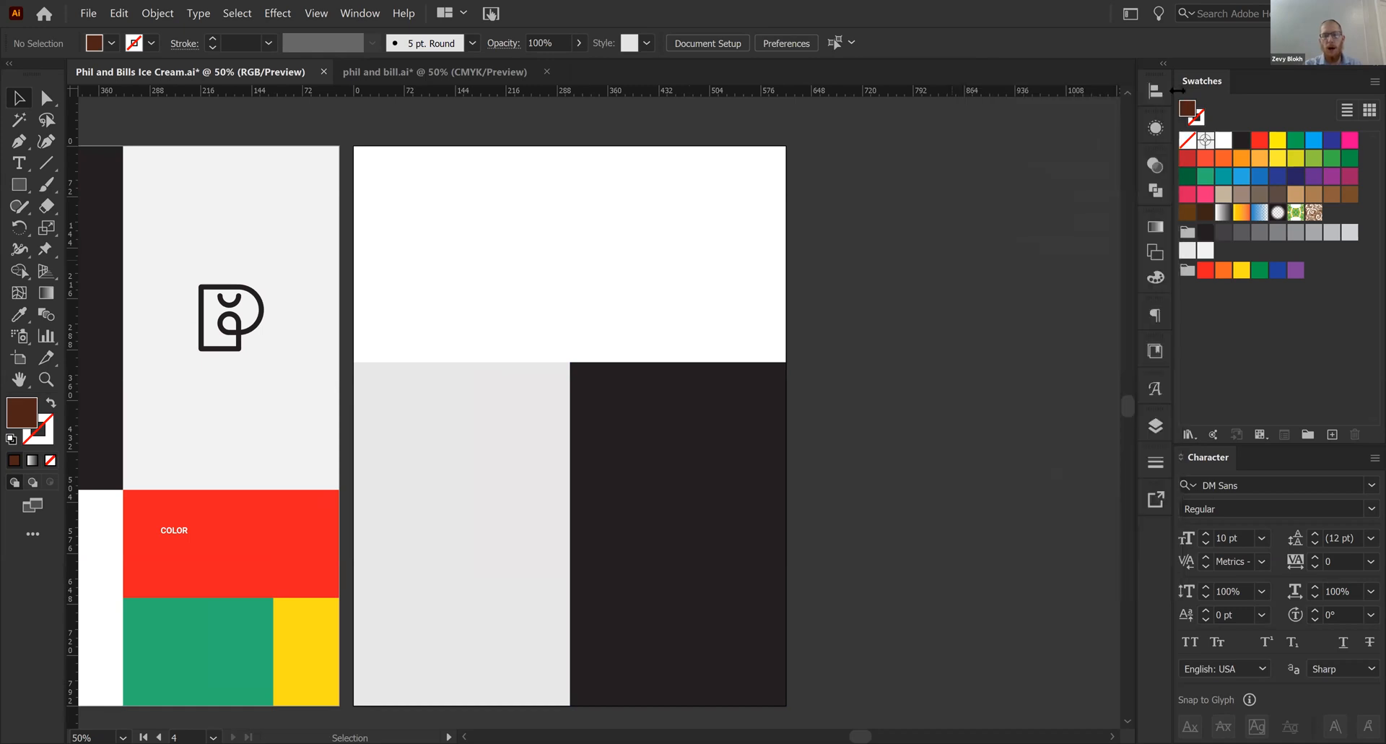
- Review the finished brand page in the phil and bill.ai document and return to the Phil and Bills Ice Cream document
left_click(436, 73)
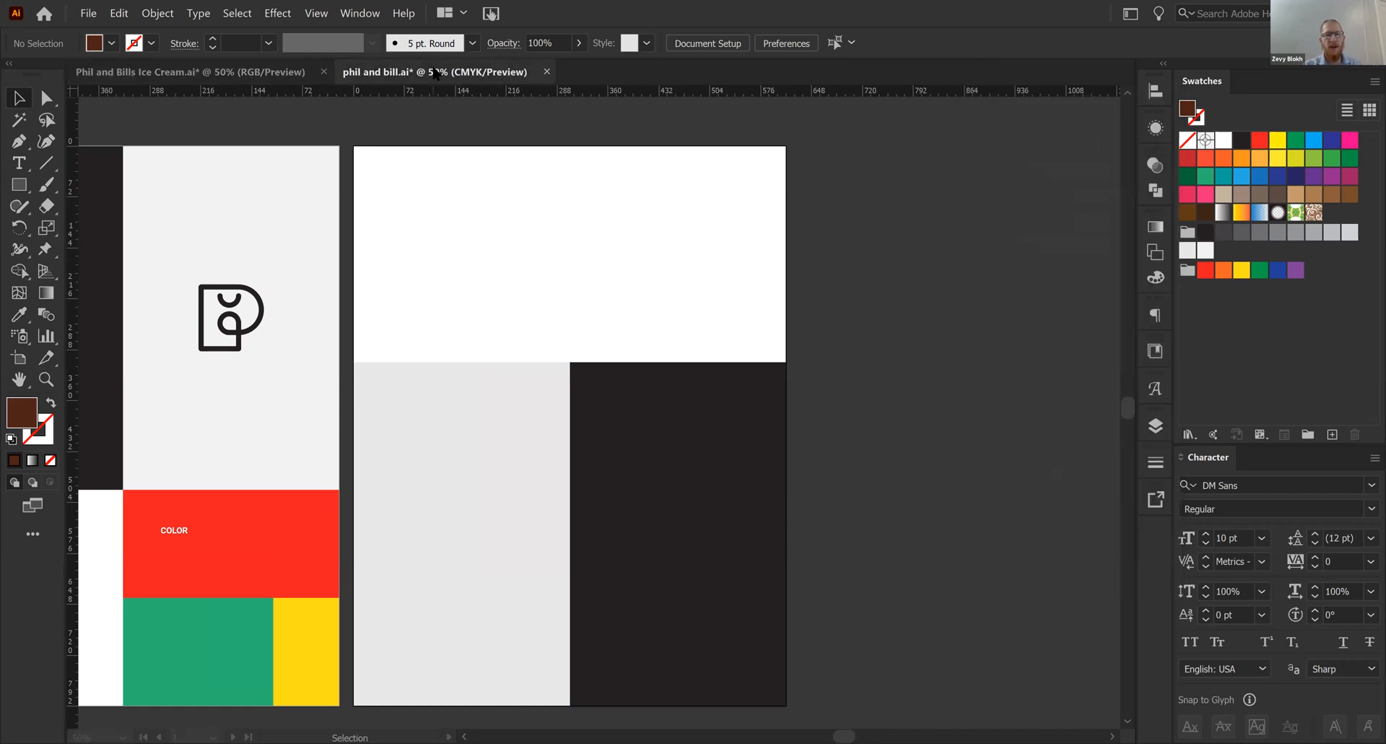
left_click_drag(539, 255, 423, 258)
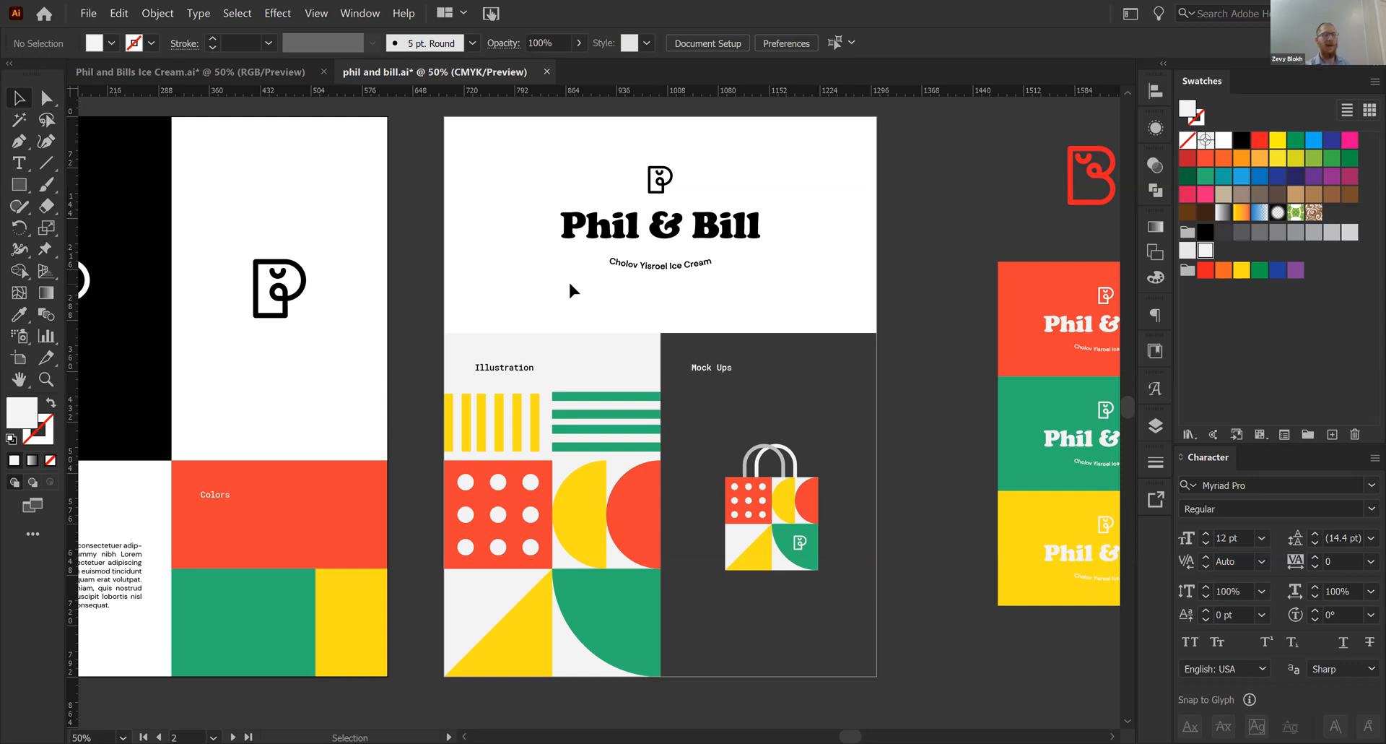
left_click(265, 74)
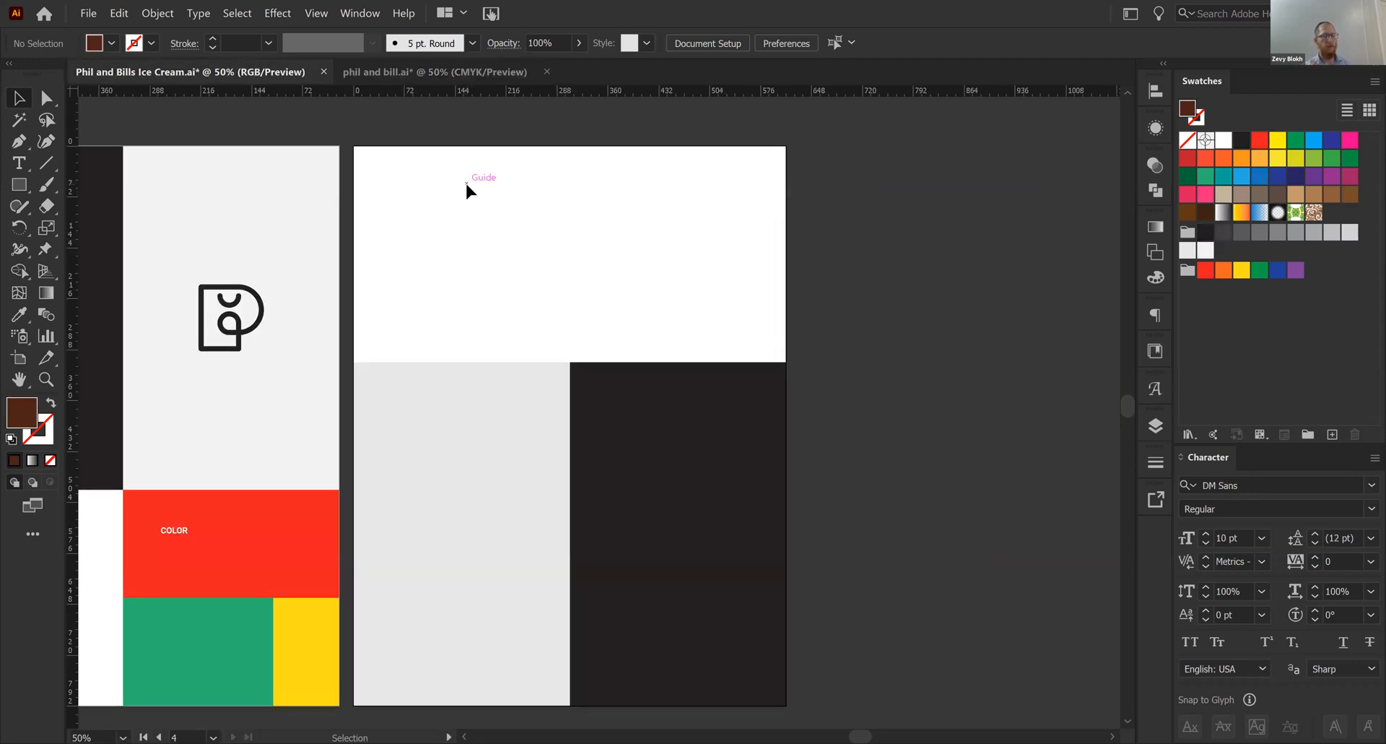
- Add the text "Phil & Bills" in the empty artboard's white area and enlarge it to about 93.6 pt
key("t")
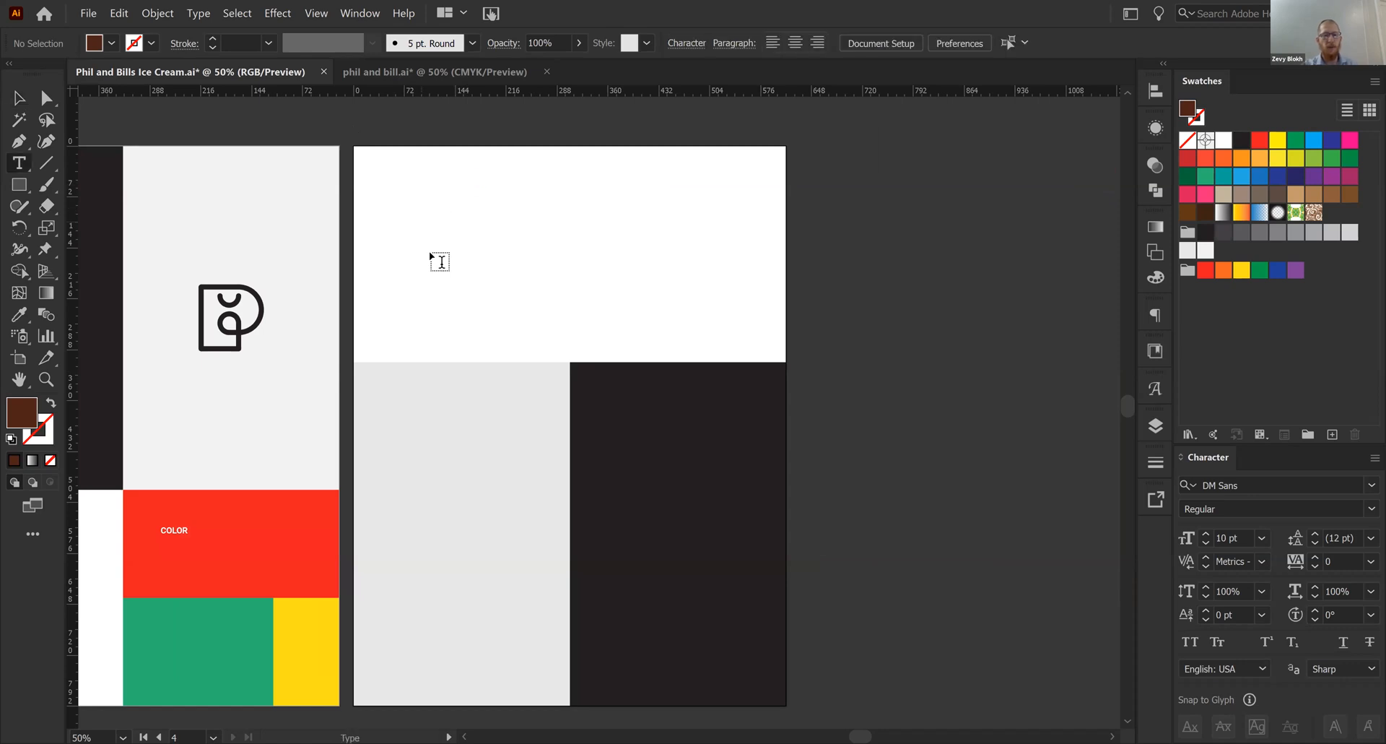
left_click(441, 262)
type("Phil & Bills")
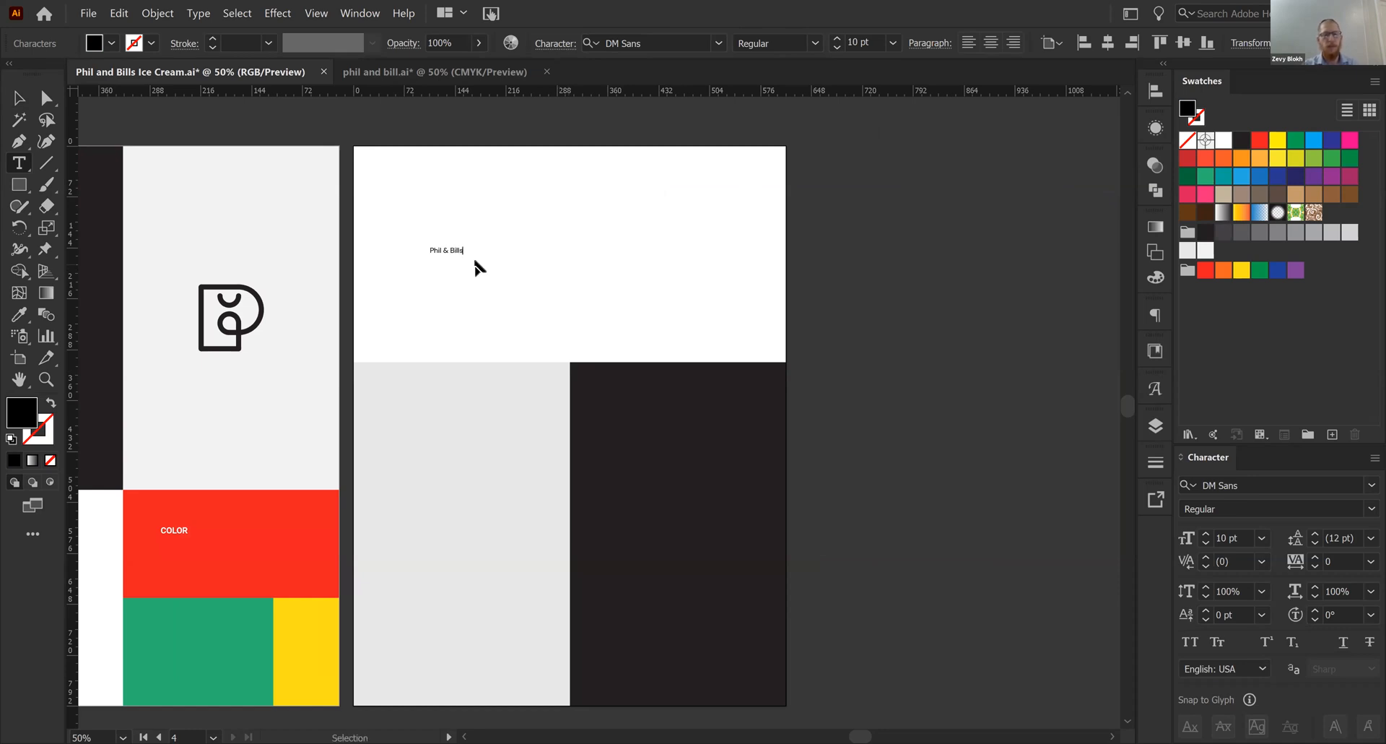
key("Escape")
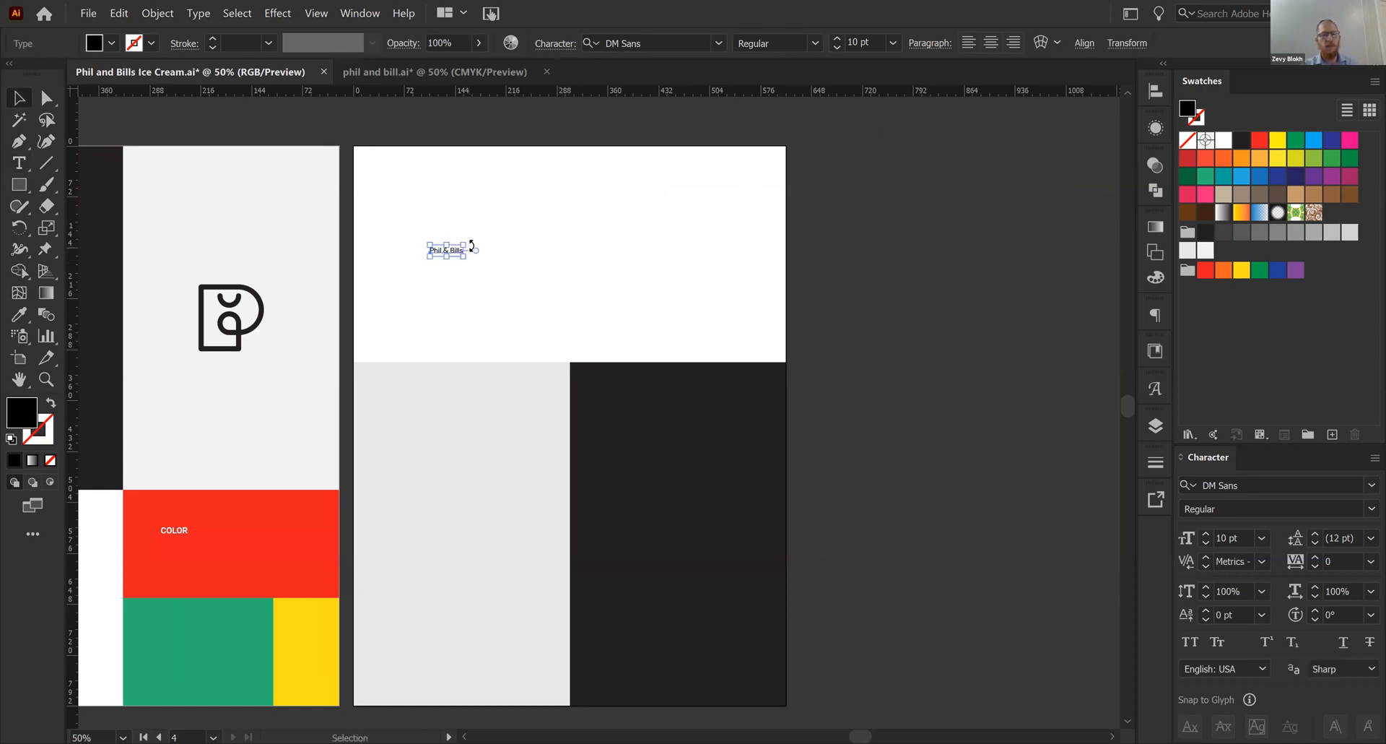
left_click_drag(464, 246, 829, 205)
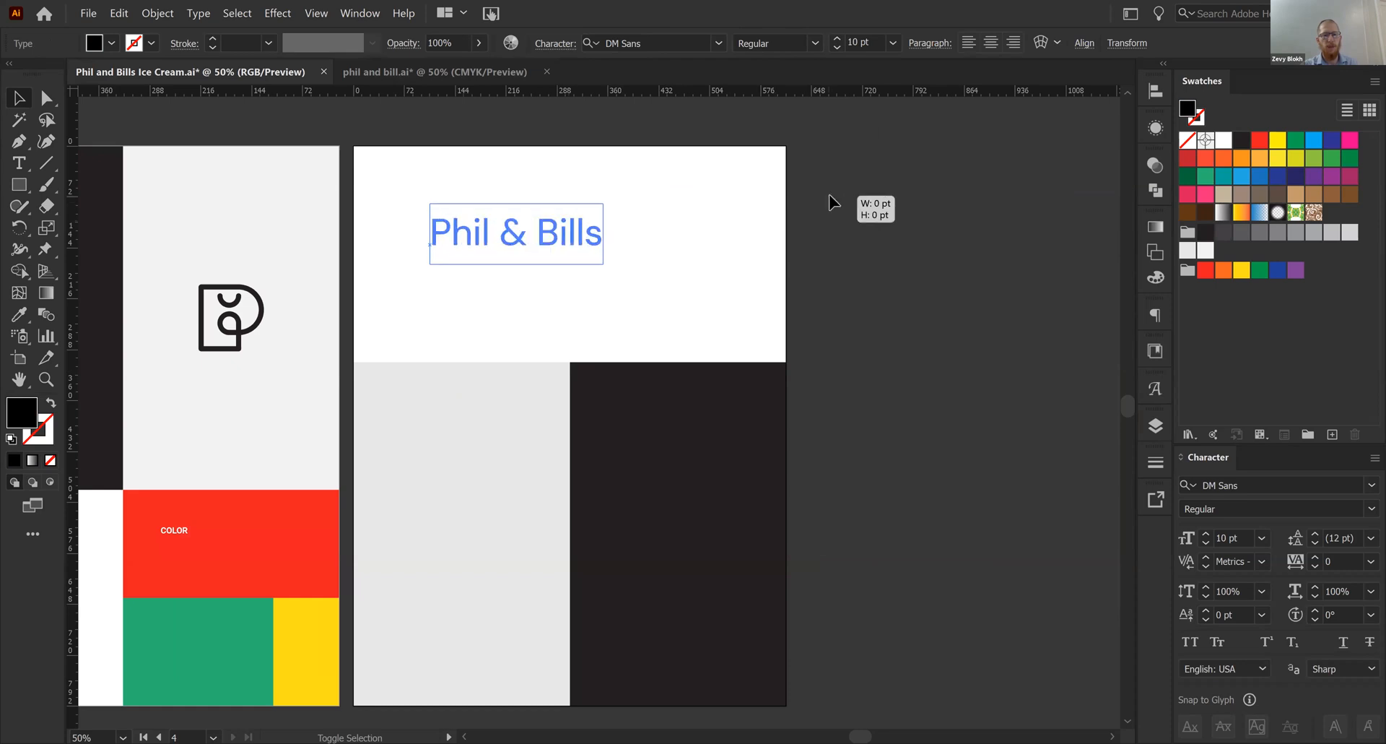
left_click_drag(606, 238, 776, 247)
left_click_drag(664, 237, 653, 257)
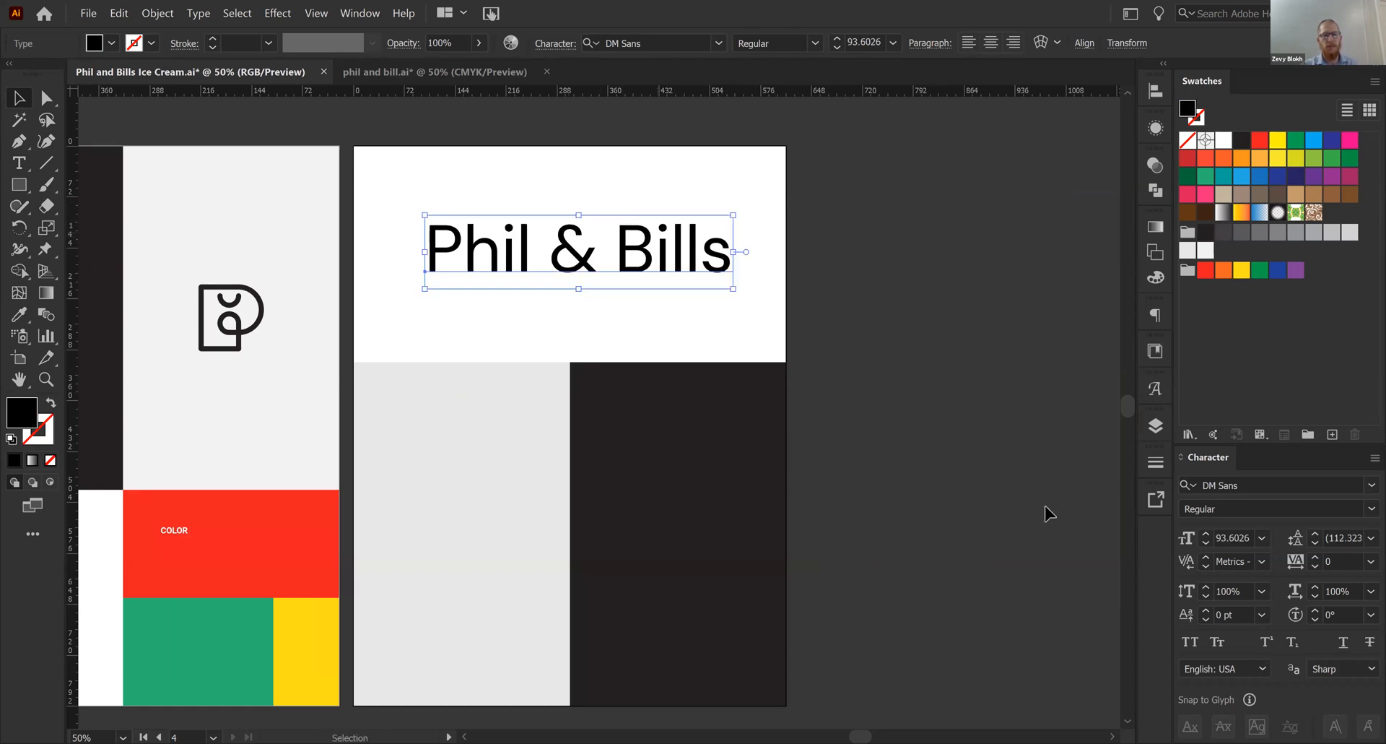
- Set the Phil & Bills title in Cooper Black and scale it down to about 68 pt
left_click(1274, 484)
type("coo")
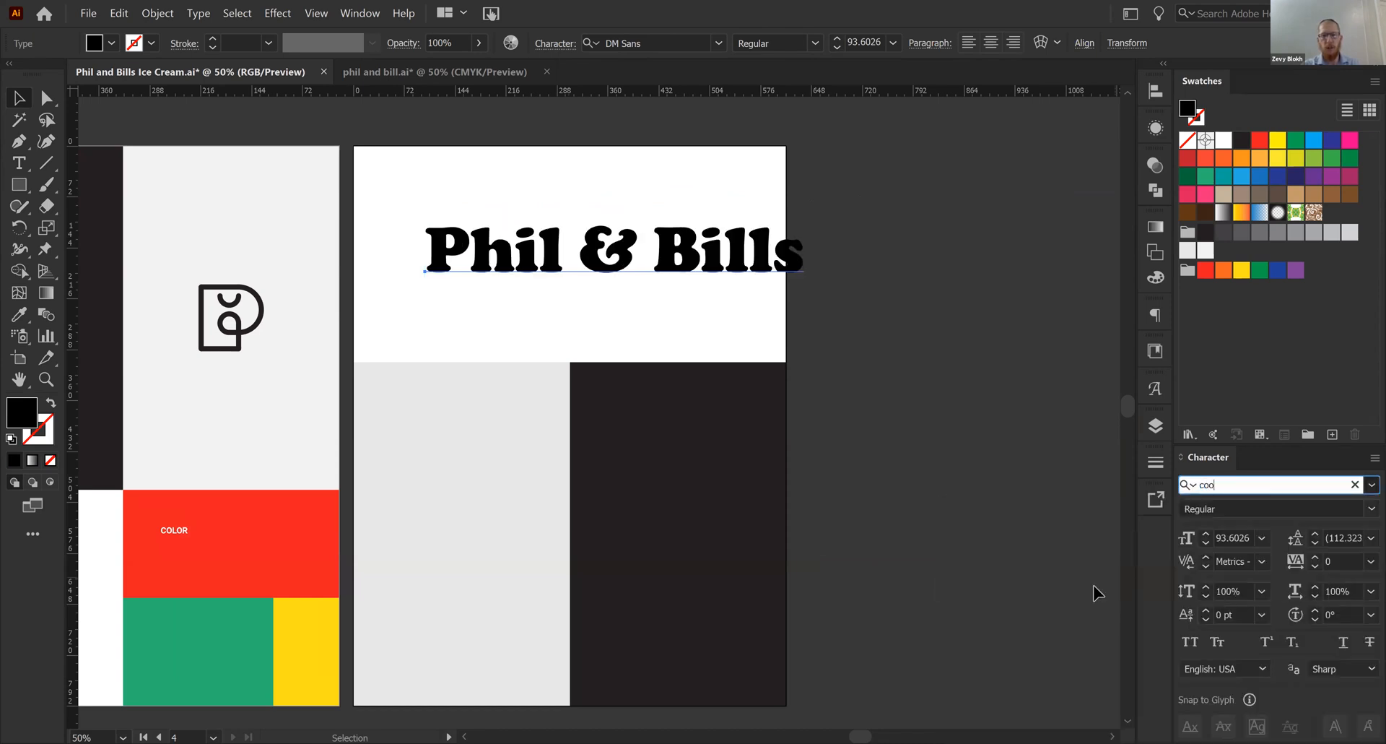
key("Return")
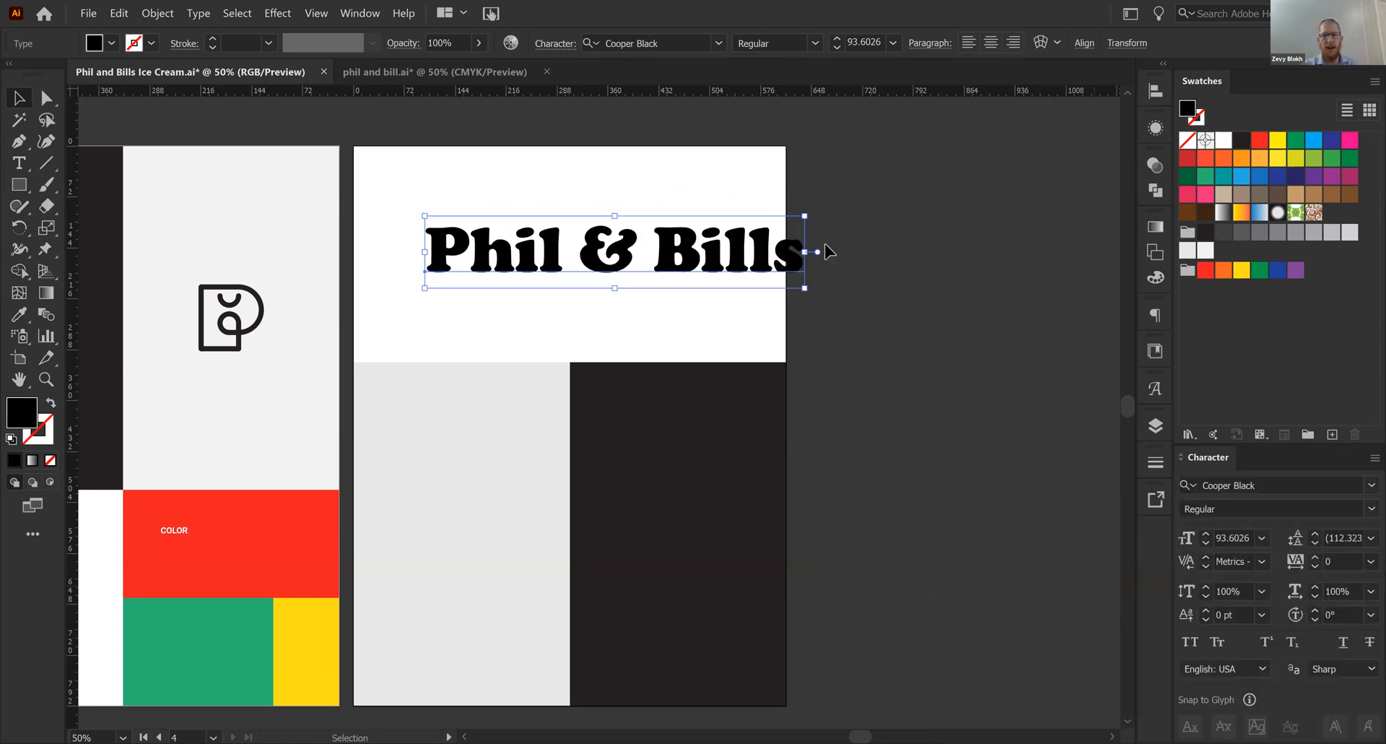
left_click_drag(809, 254, 704, 256)
left_click_drag(609, 261, 612, 258)
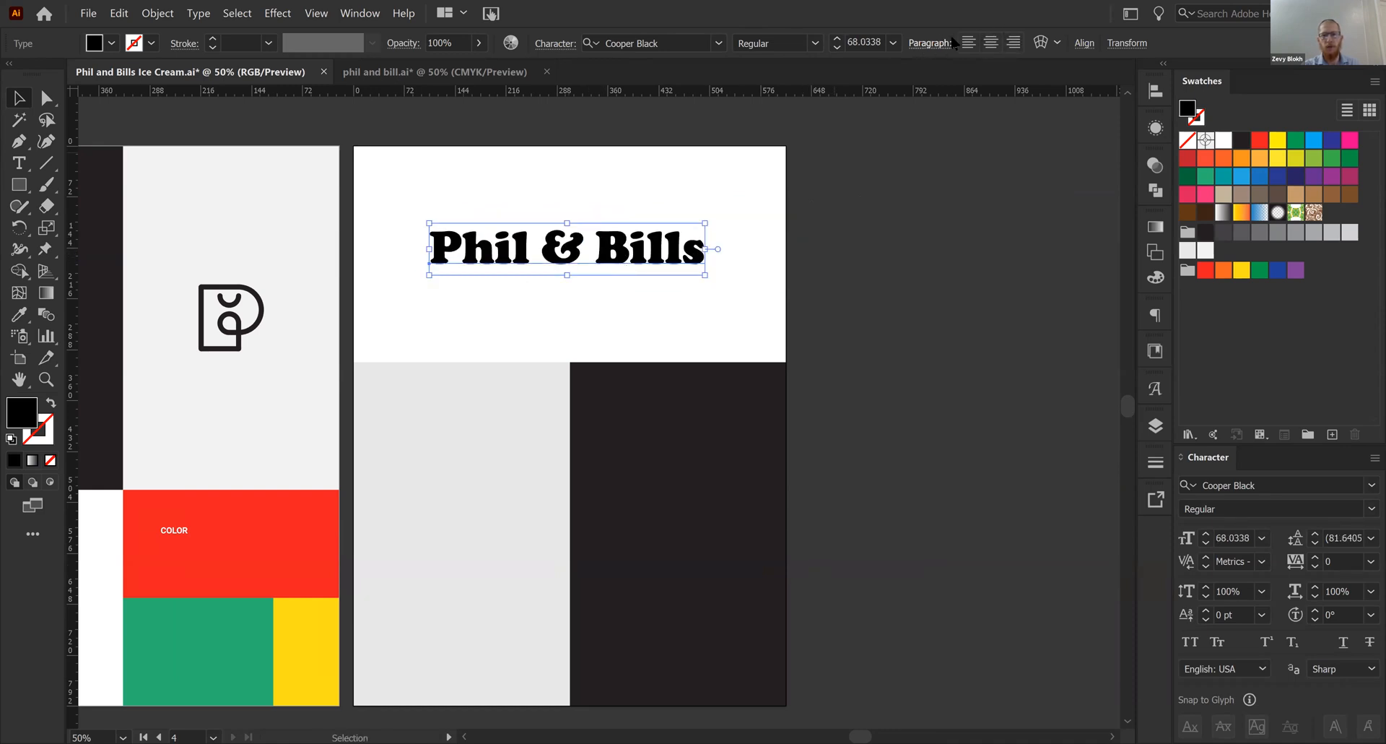
- Center the title's paragraph alignment and center the title horizontally on the artboard, slightly lower in the white area
left_click(992, 42)
left_click_drag(511, 242, 655, 248)
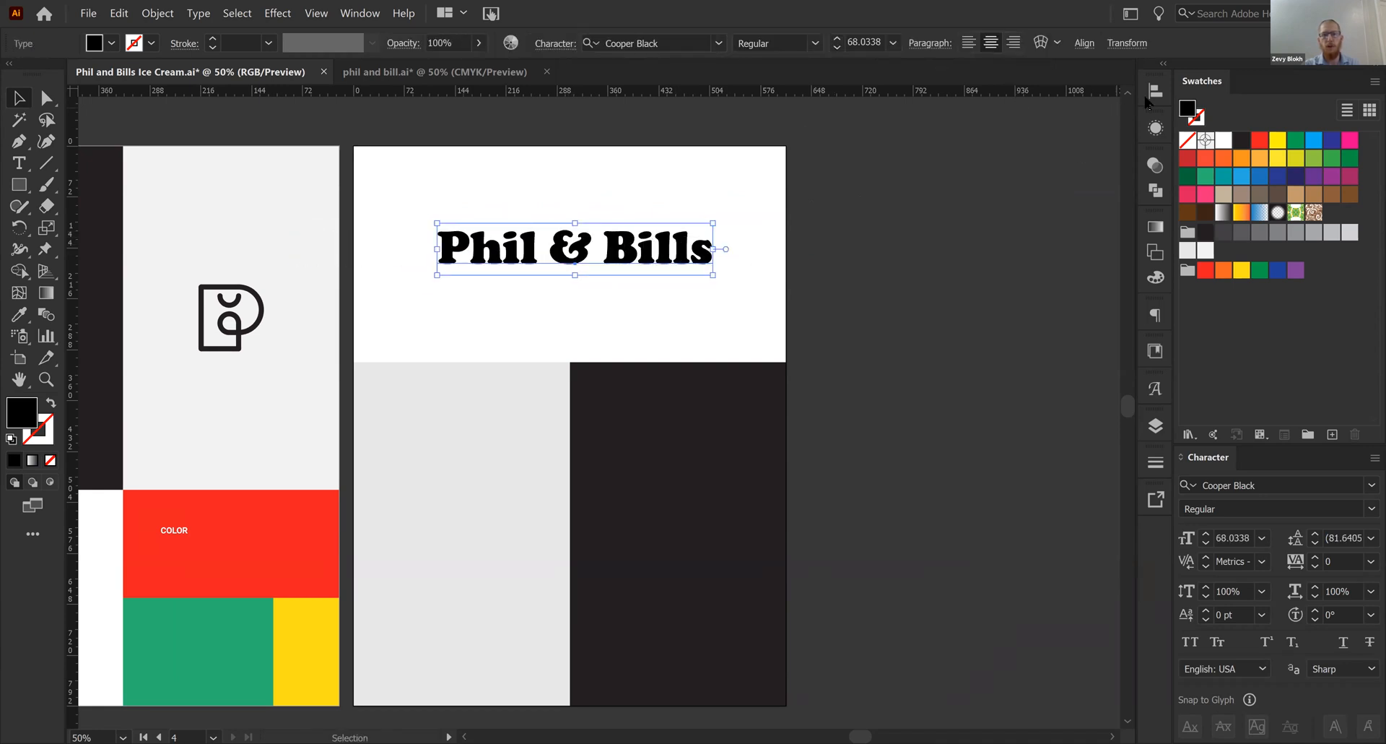
left_click(1155, 92)
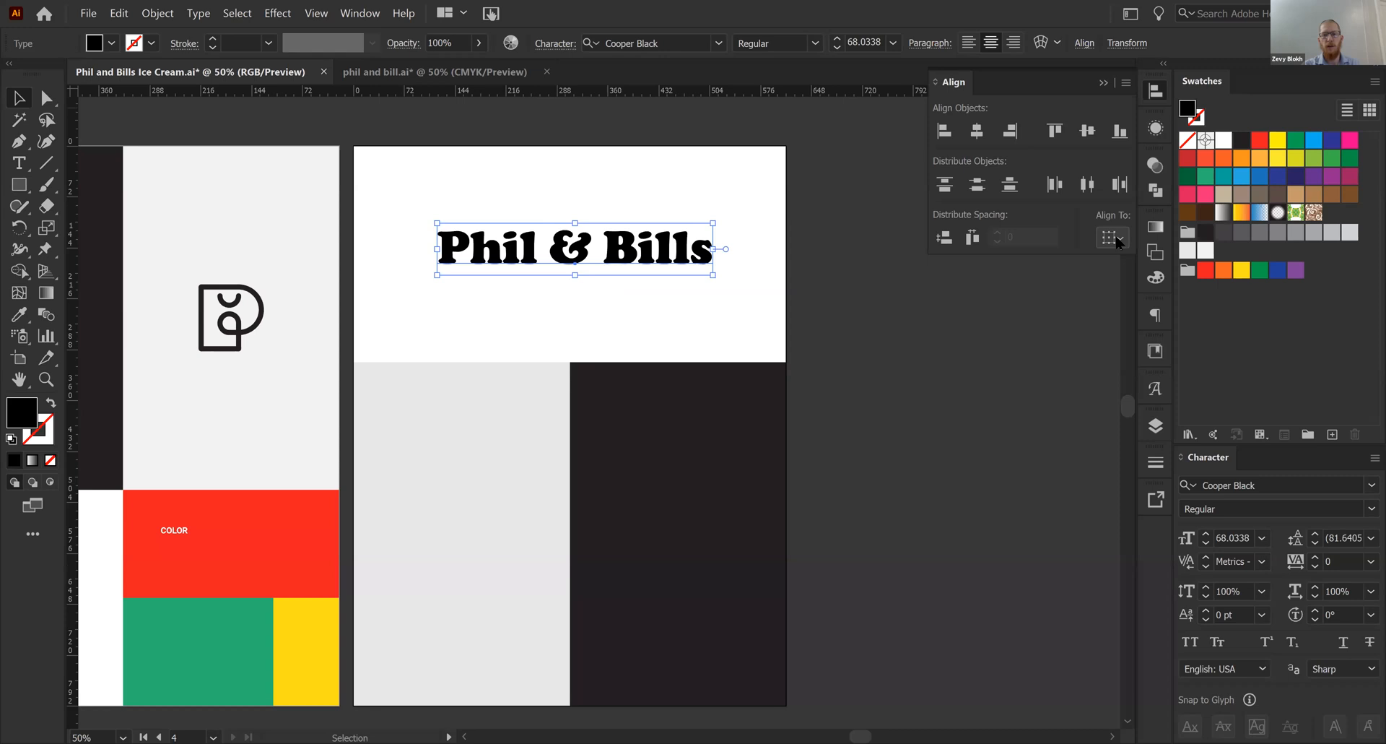
left_click(1119, 235)
left_click(1162, 297)
left_click(977, 132)
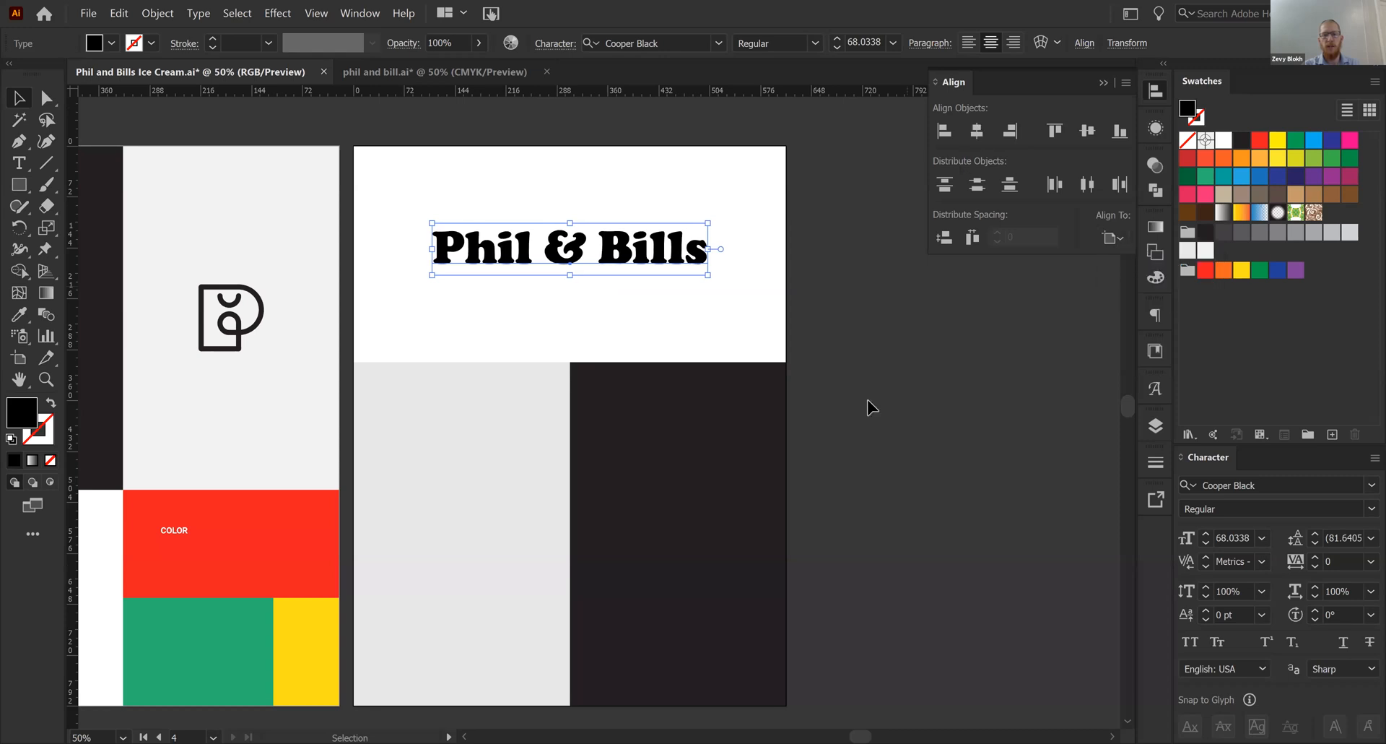
left_click(867, 402)
left_click_drag(612, 254, 613, 259)
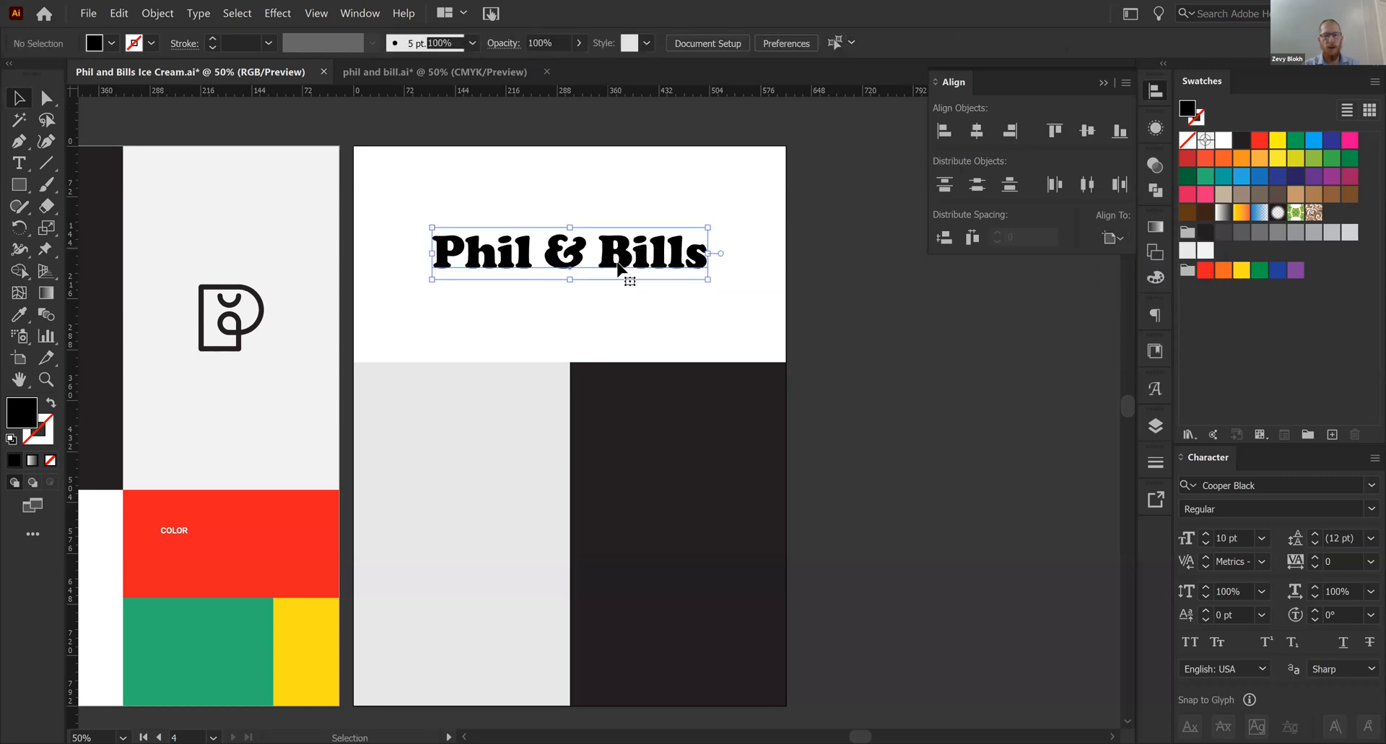
- Try a black rectangle spanning the white area's height as a vertical alignment reference for the title
key("m")
left_click_drag(622, 361, 818, 146)
key("v")
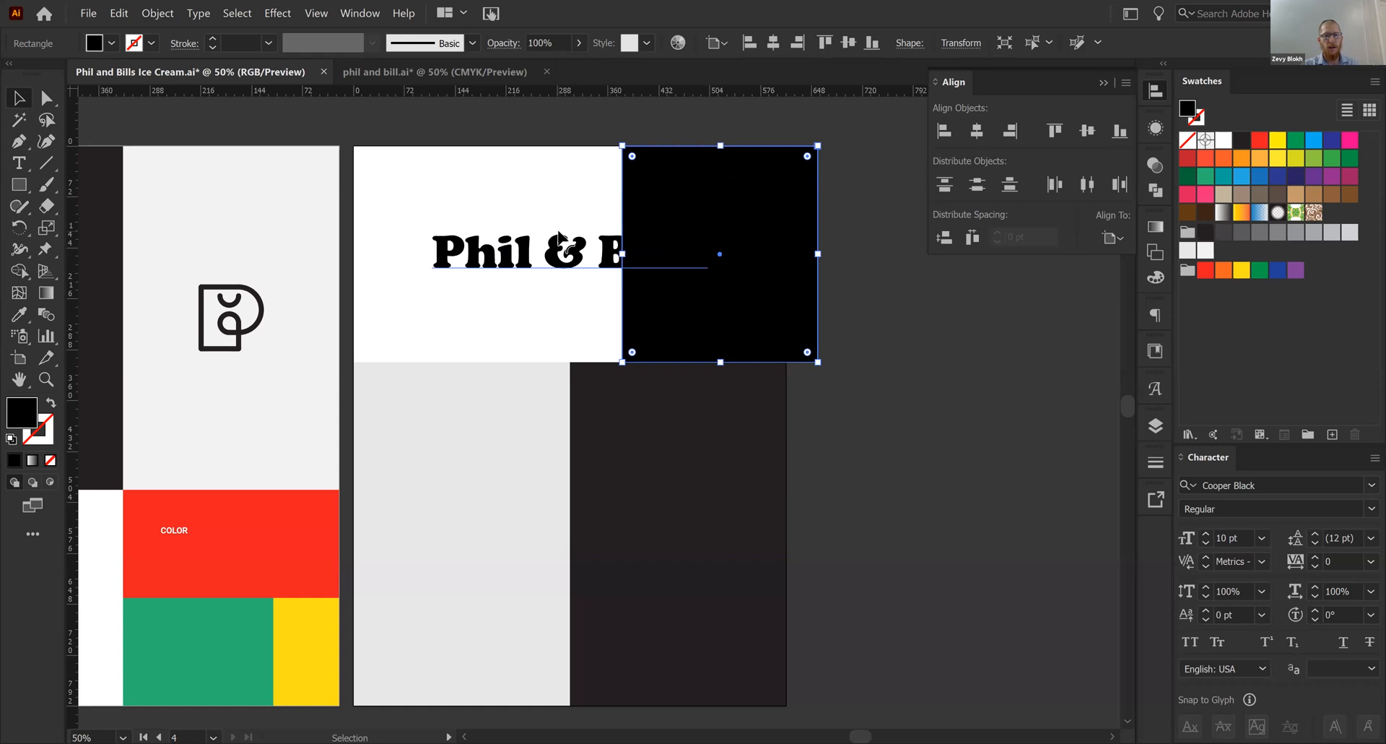
left_click(551, 223)
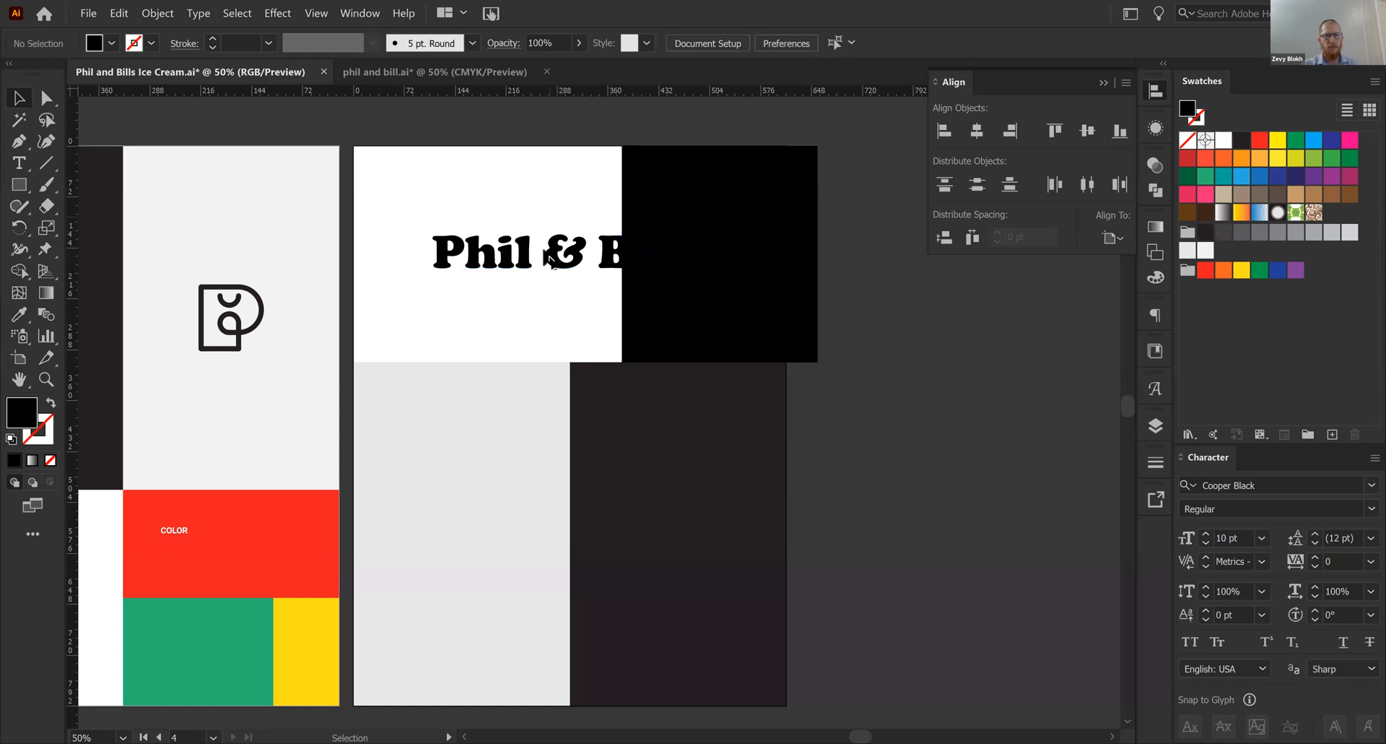
left_click(742, 273)
left_click(765, 296, "shift")
left_click(769, 292)
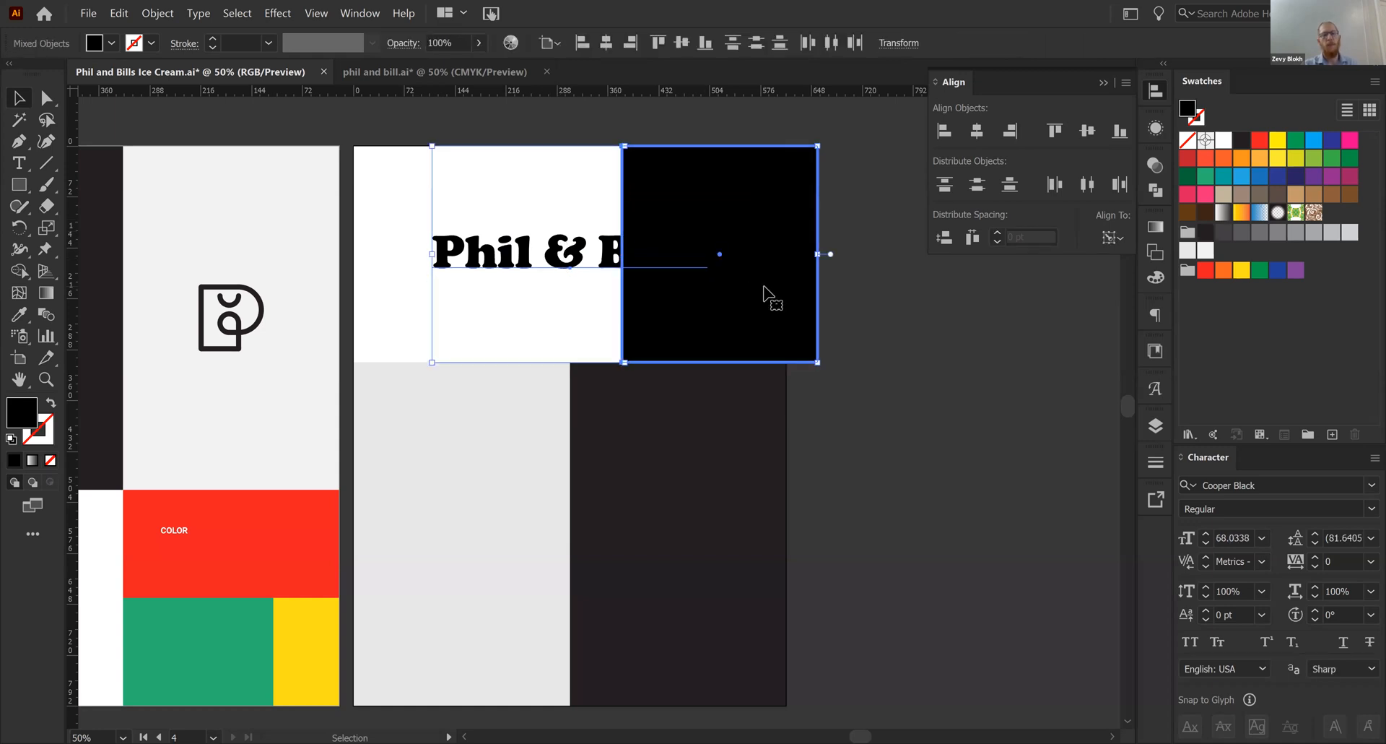
left_click(870, 476)
left_click(757, 328)
key("Delete")
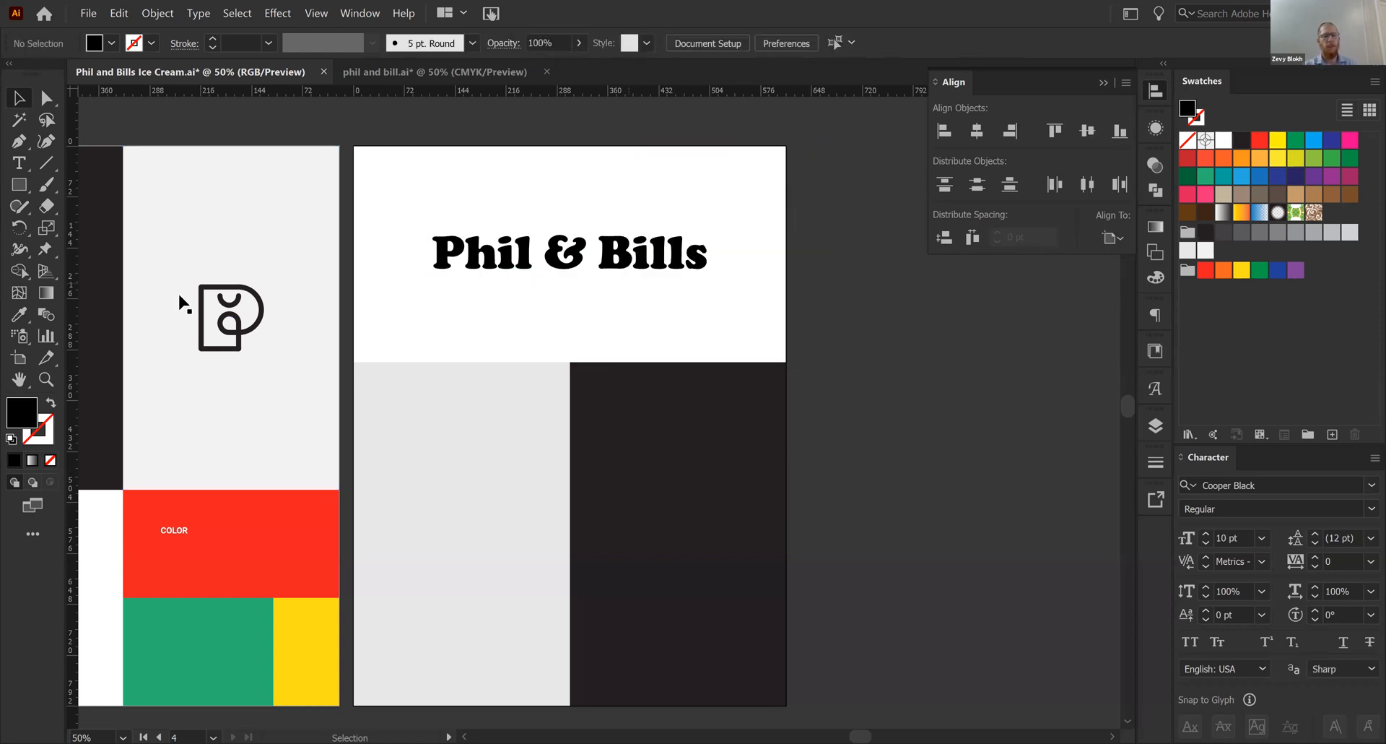
- Place a smaller copy of the PB logo mark above the Phil & Bills title
left_click_drag(241, 337, 577, 206, "alt")
left_click(746, 180)
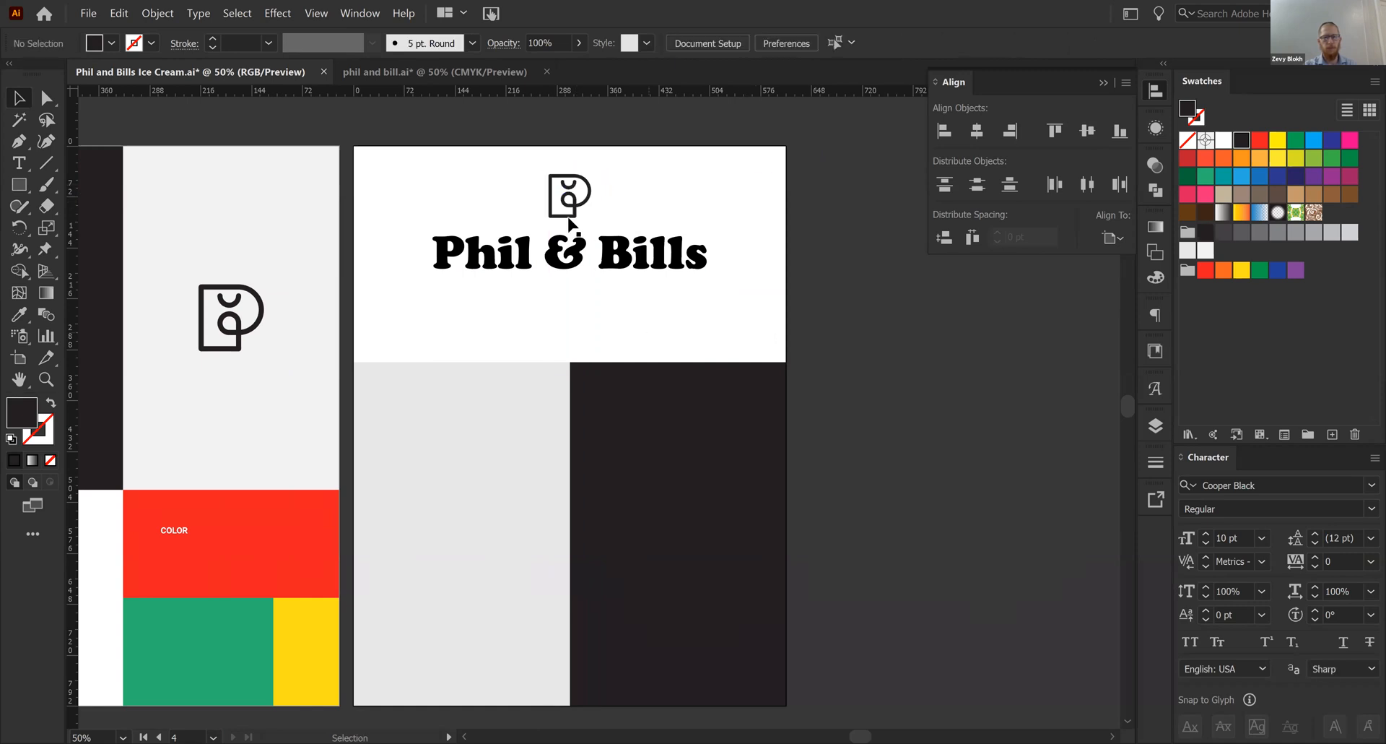
- Scale the Phil & Bills title down to about 58 pt and shrink the PB logo mark above it slightly
key("space")
left_click_drag(609, 314, 607, 315)
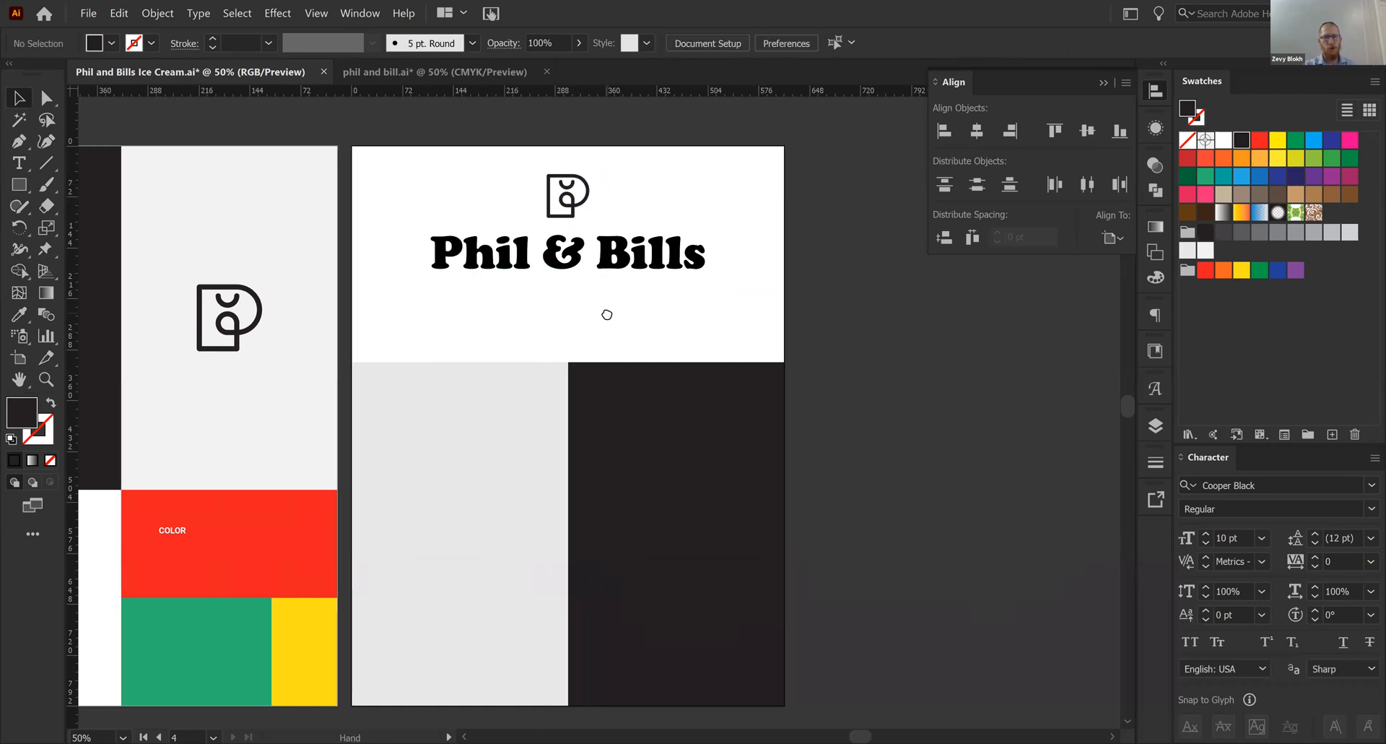
left_click(569, 273)
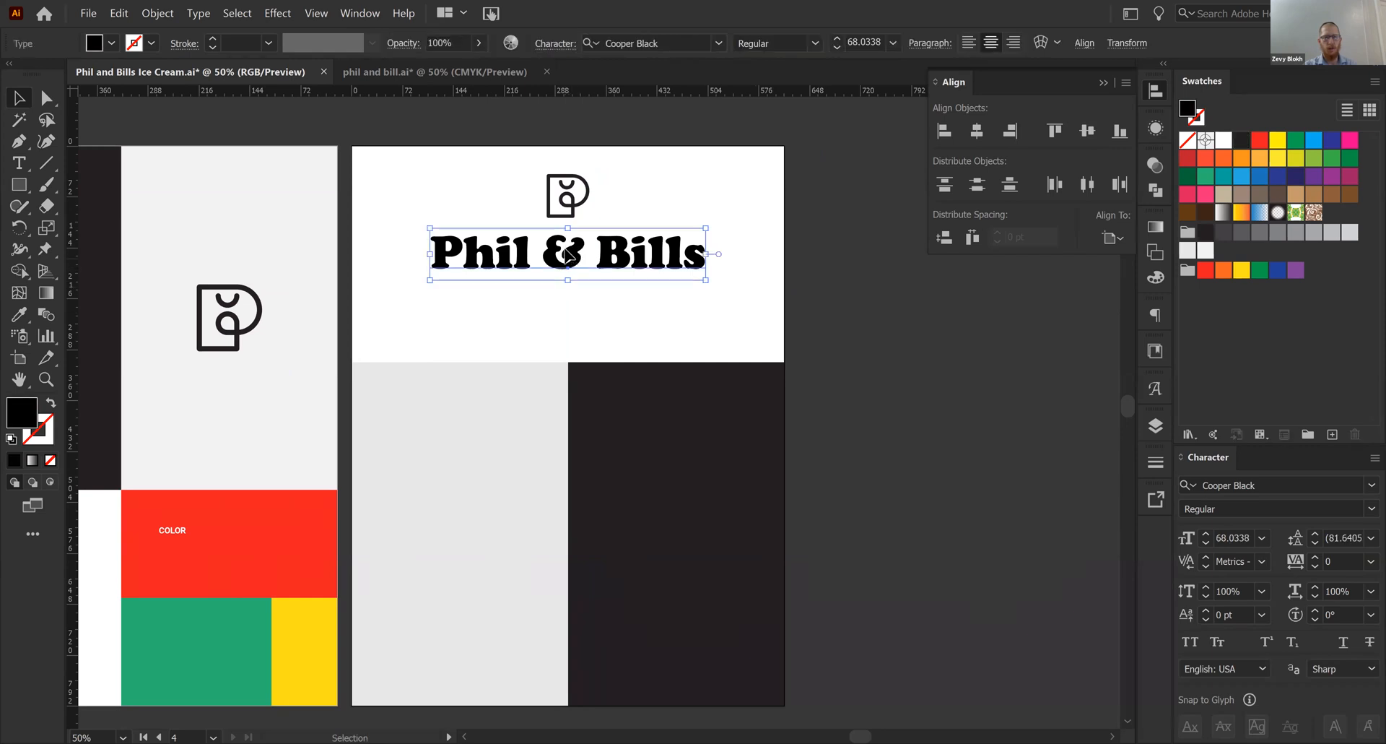
left_click_drag(568, 279, 570, 273)
left_click(568, 192)
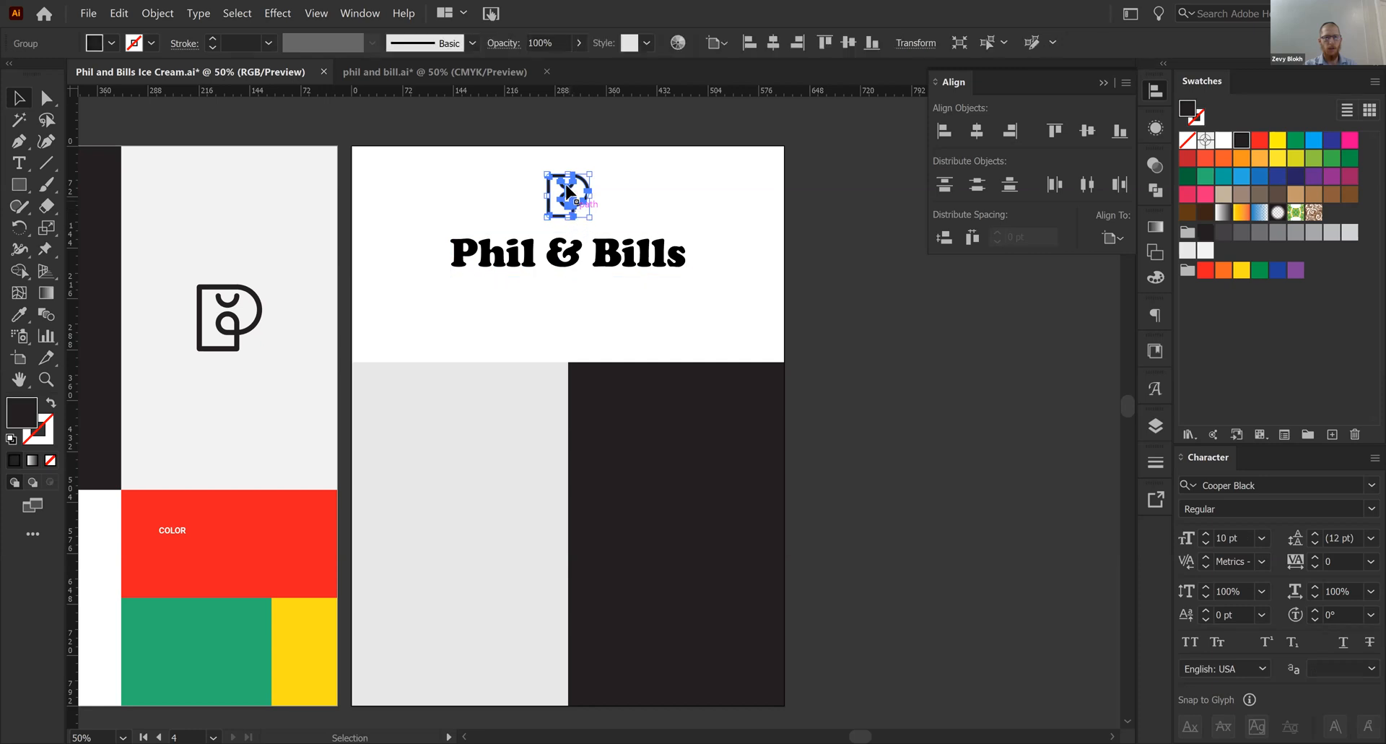
left_click_drag(568, 174, 569, 182)
left_click(850, 299)
key("space")
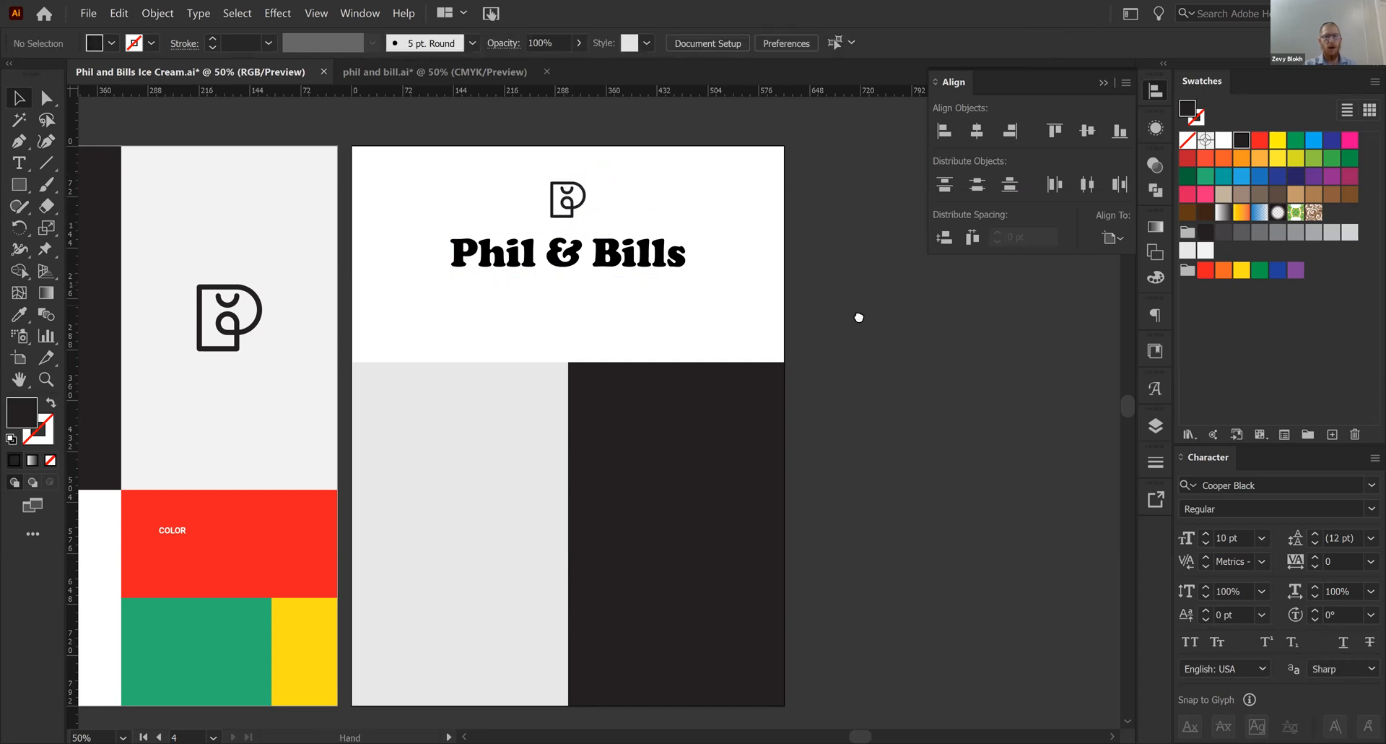
left_click_drag(821, 306, 859, 317)
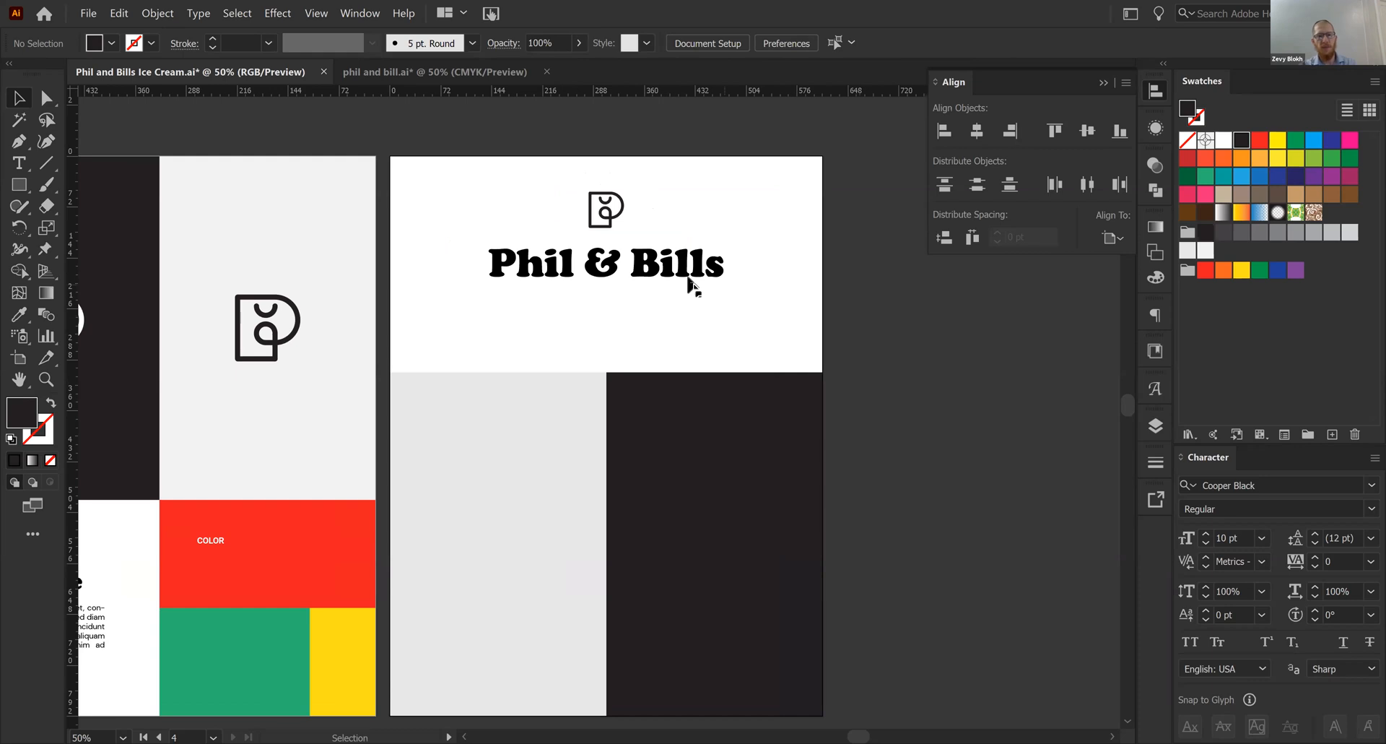
- Duplicate the title directly below itself and replace the copy's text with "Cholov Yisroel Ice Cream"
left_click_drag(687, 280, 686, 318)
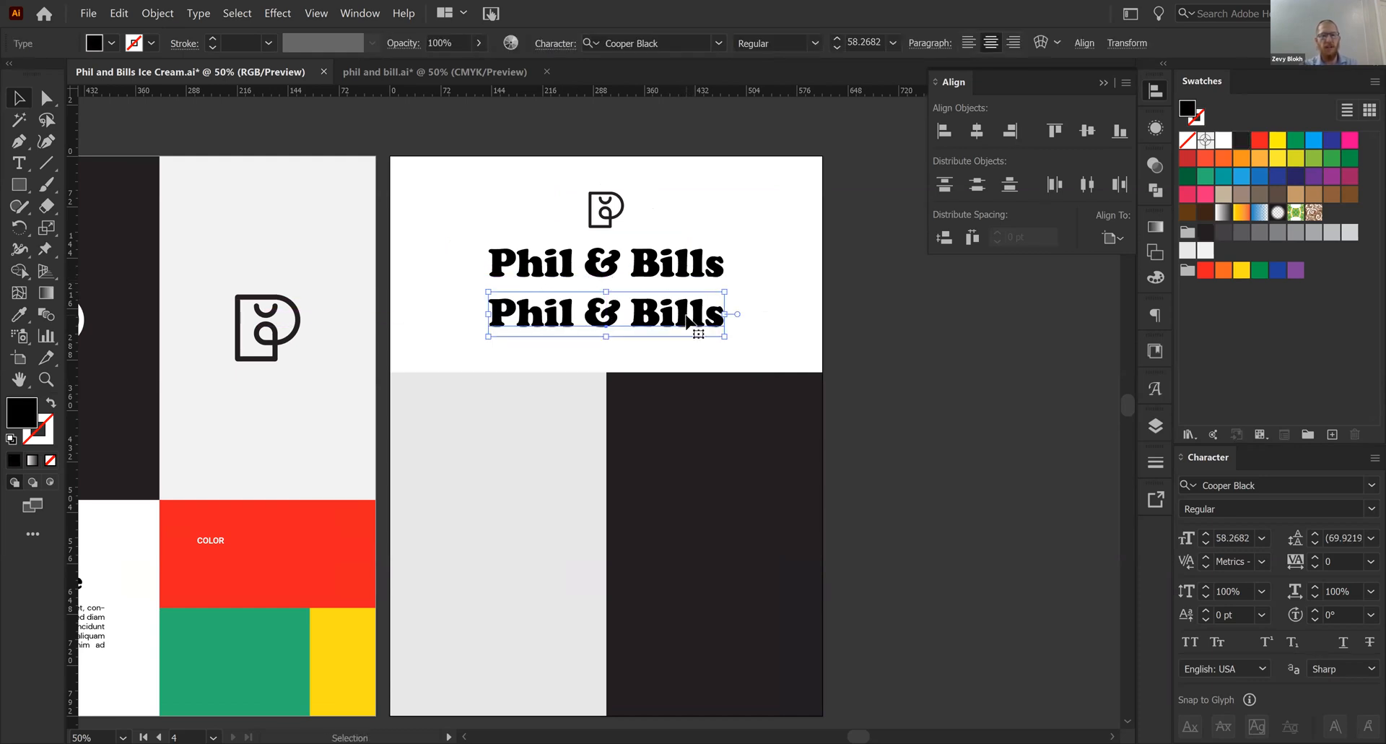
triple_click(686, 318)
type("Cho")
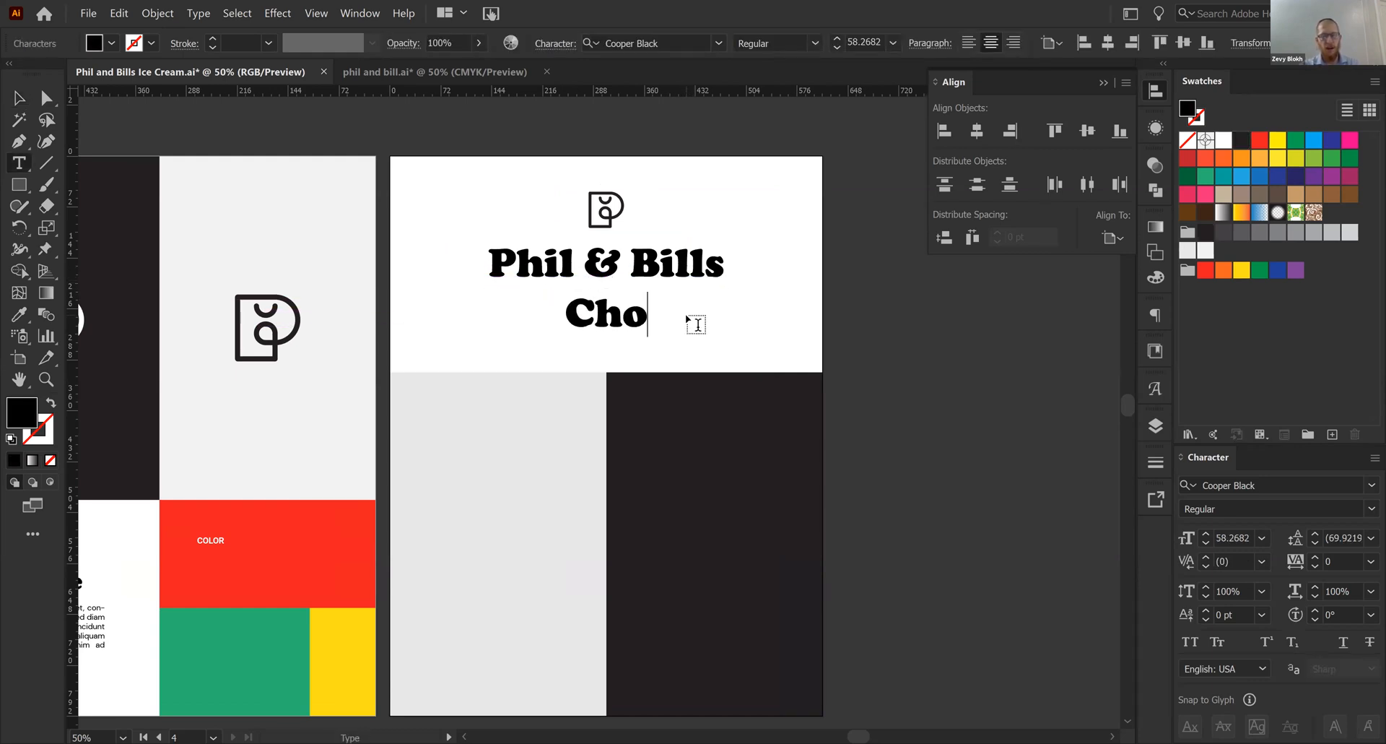
type("lov Yi")
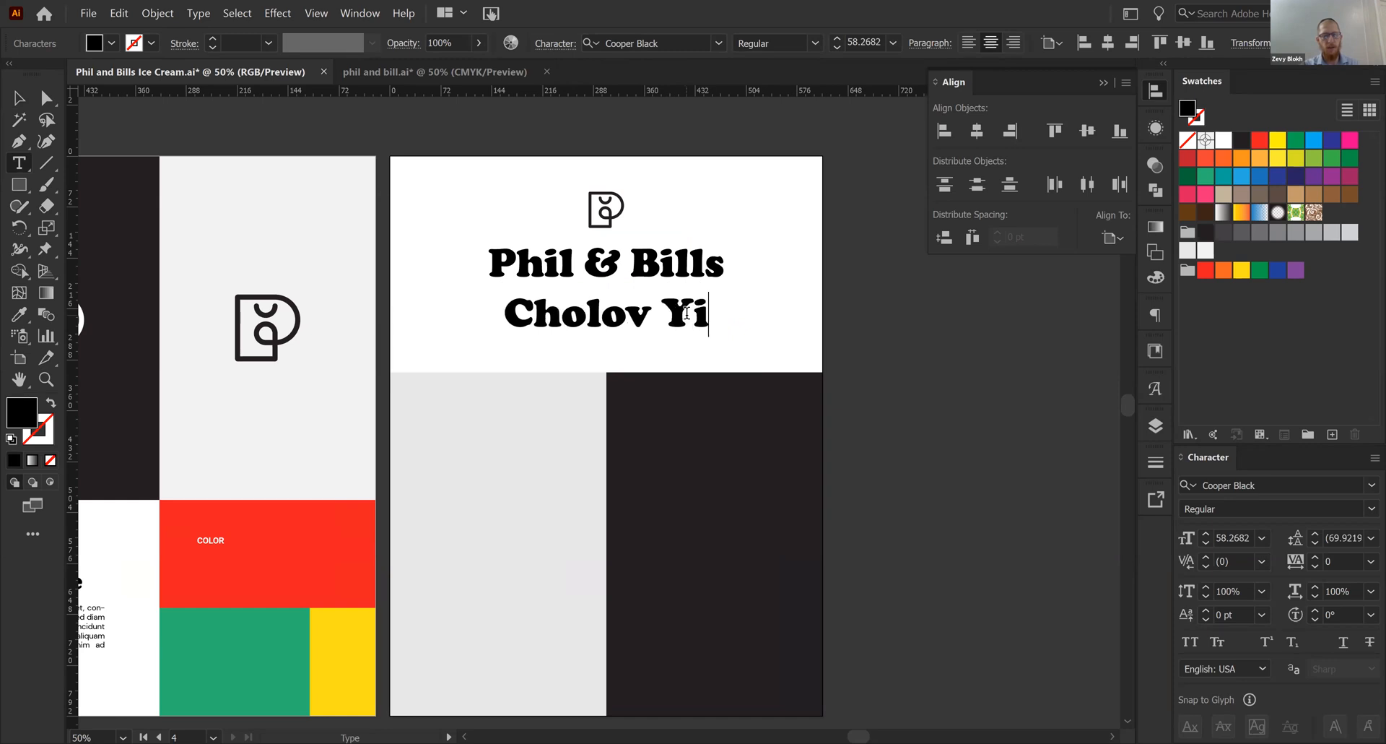
type("sroel Ice C")
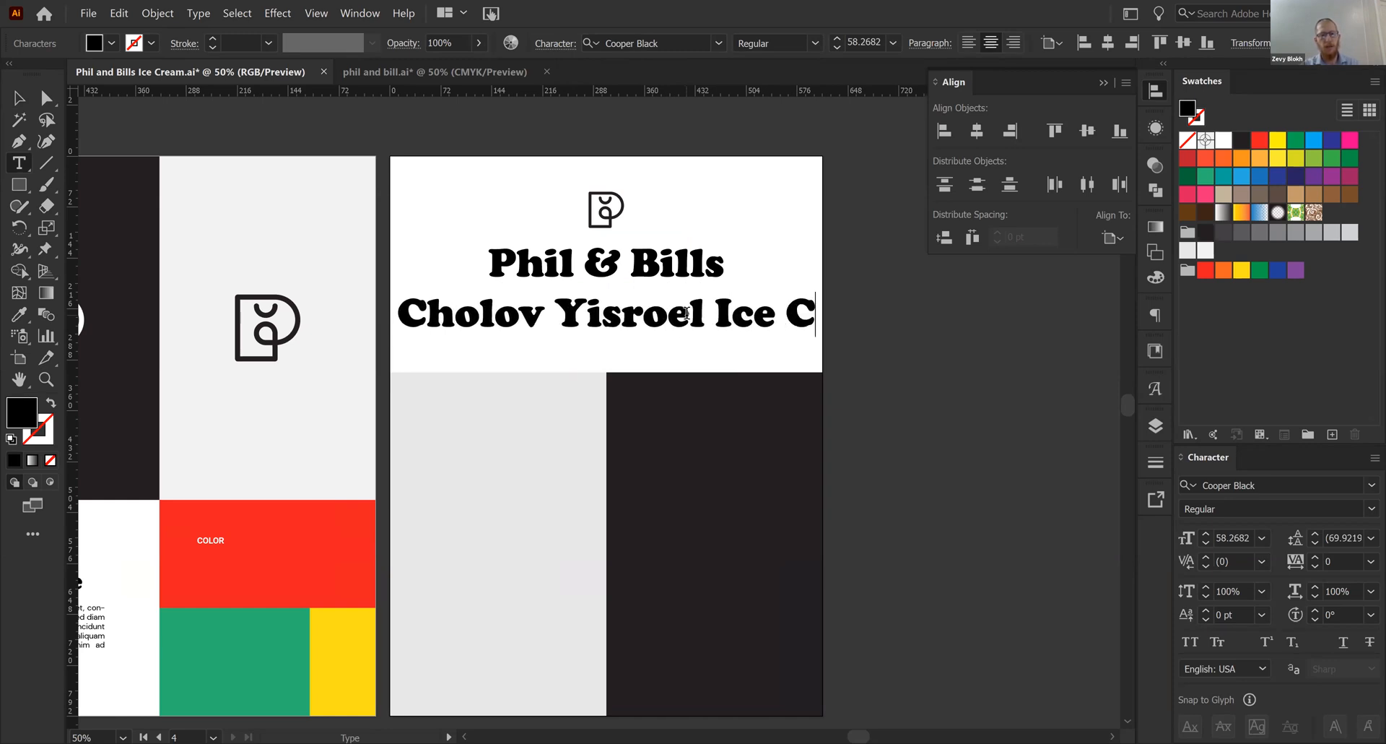
type("resm")
key("BackSpace")
key("BackSpace")
type("am")
key("Escape")
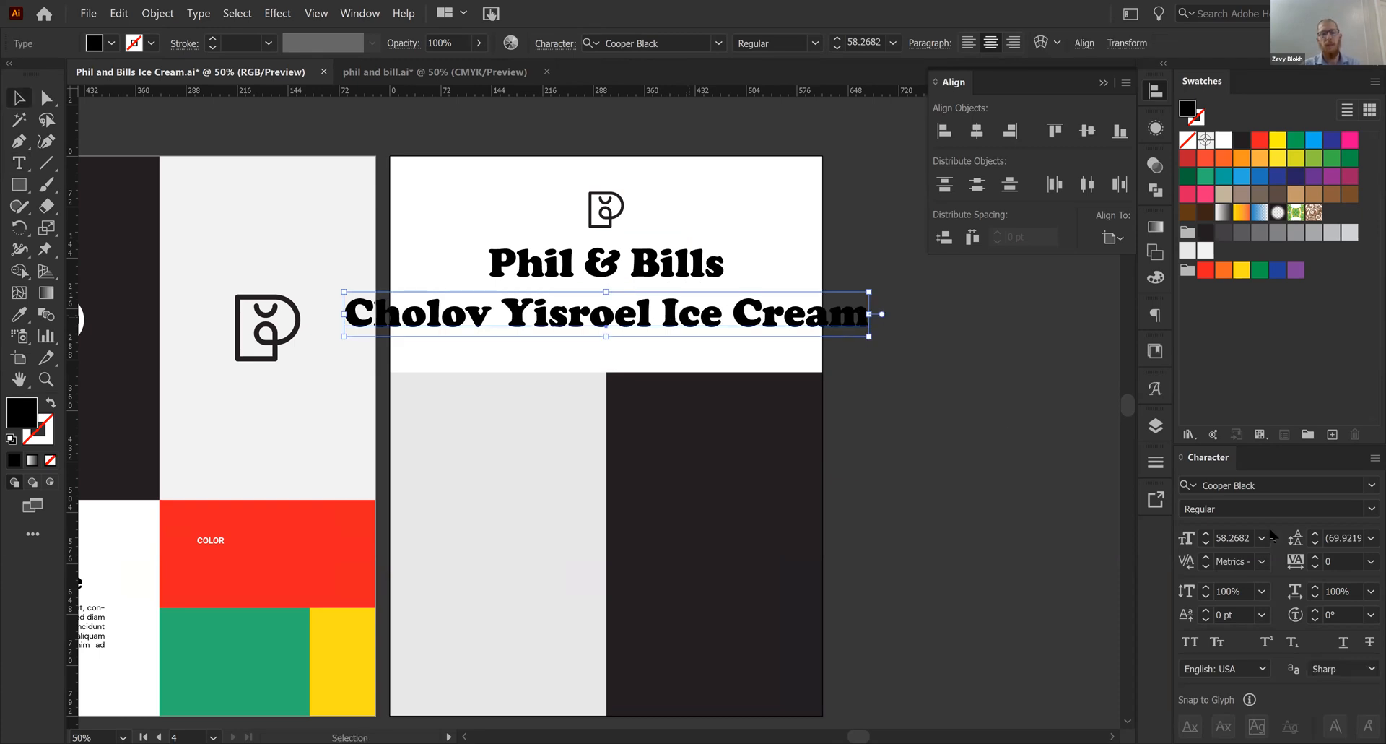
- Set the tagline in DM Sans Bold with all caps and scale it down to about 16 pt beneath the title
left_click(1267, 487)
type("dm sa")
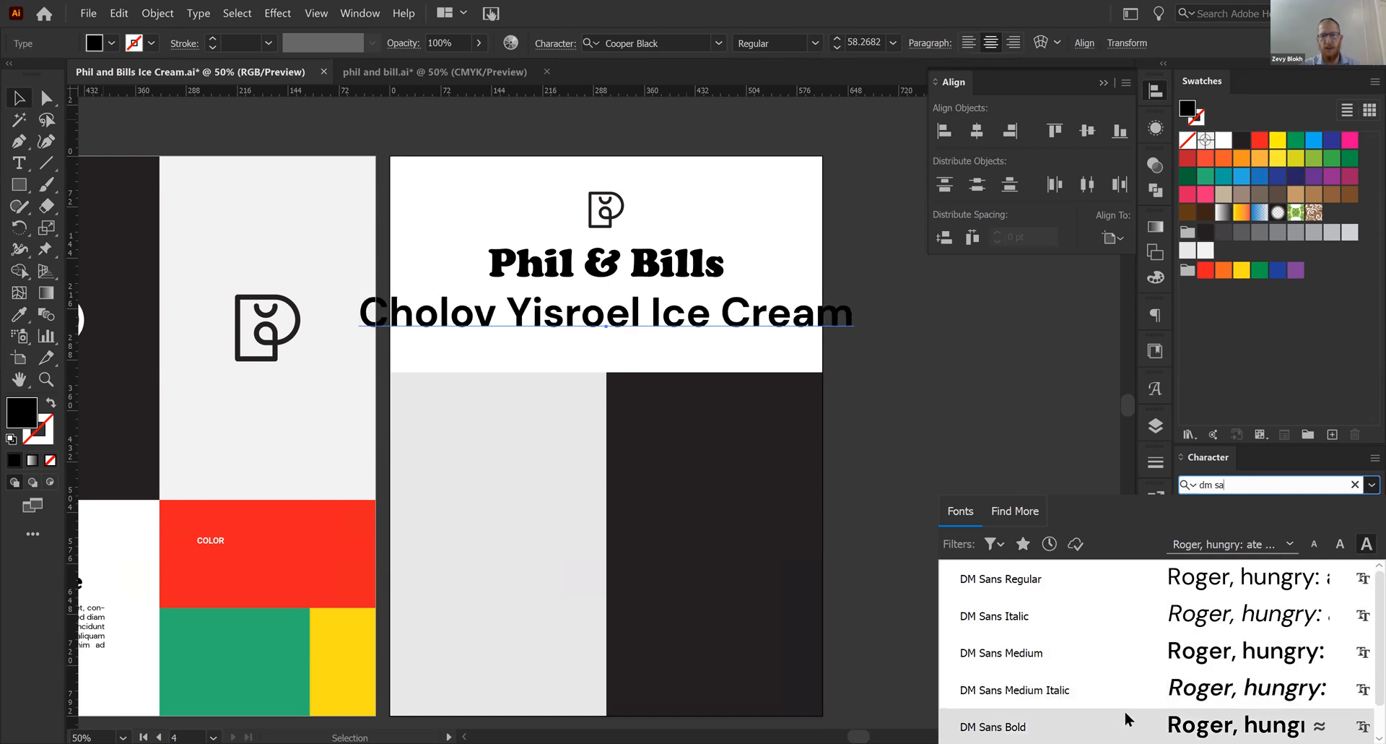
left_click(1037, 716)
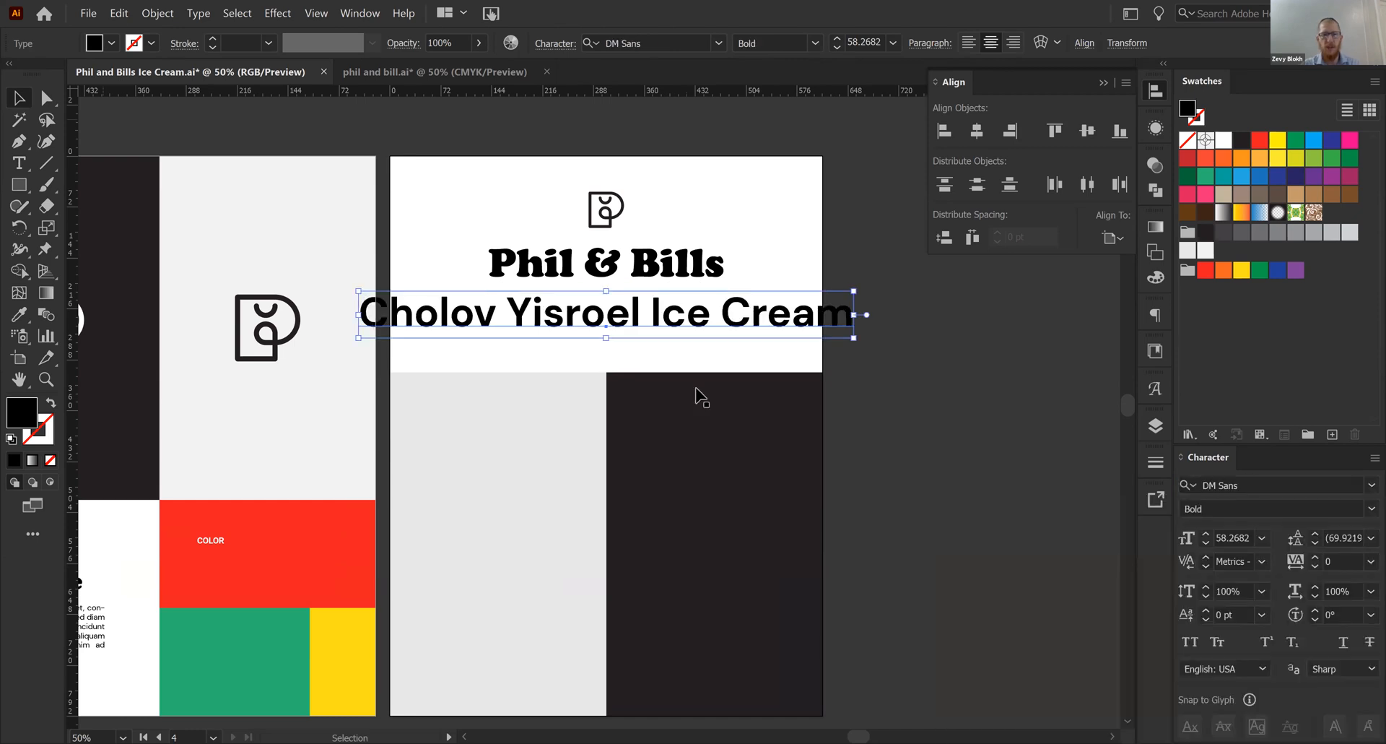
left_click(1188, 644)
left_click_drag(606, 339, 628, 306)
left_click(956, 460)
key("ctrl+equal")
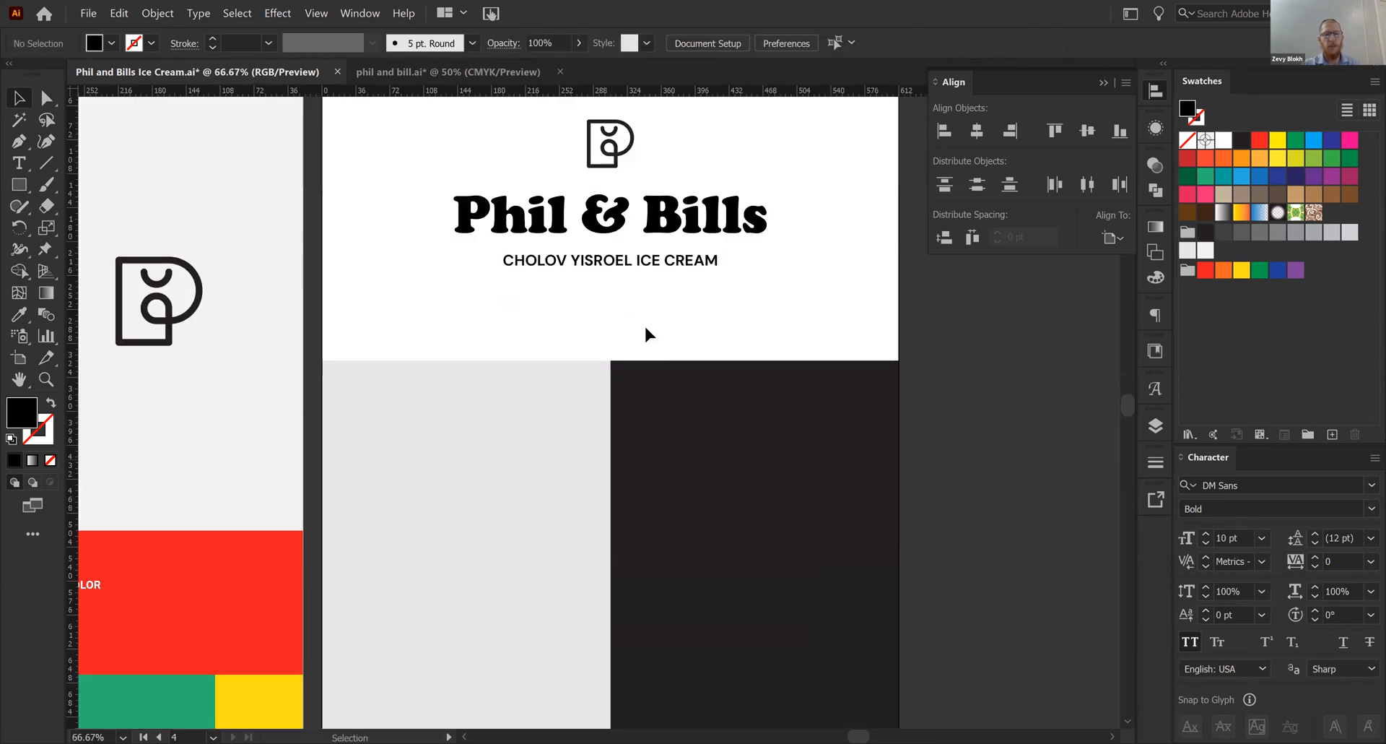
- Distribute the logo mark, title and tagline with equal vertical spacing relative to the selection instead of the artboard
left_click(633, 259)
left_click(666, 228, "shift")
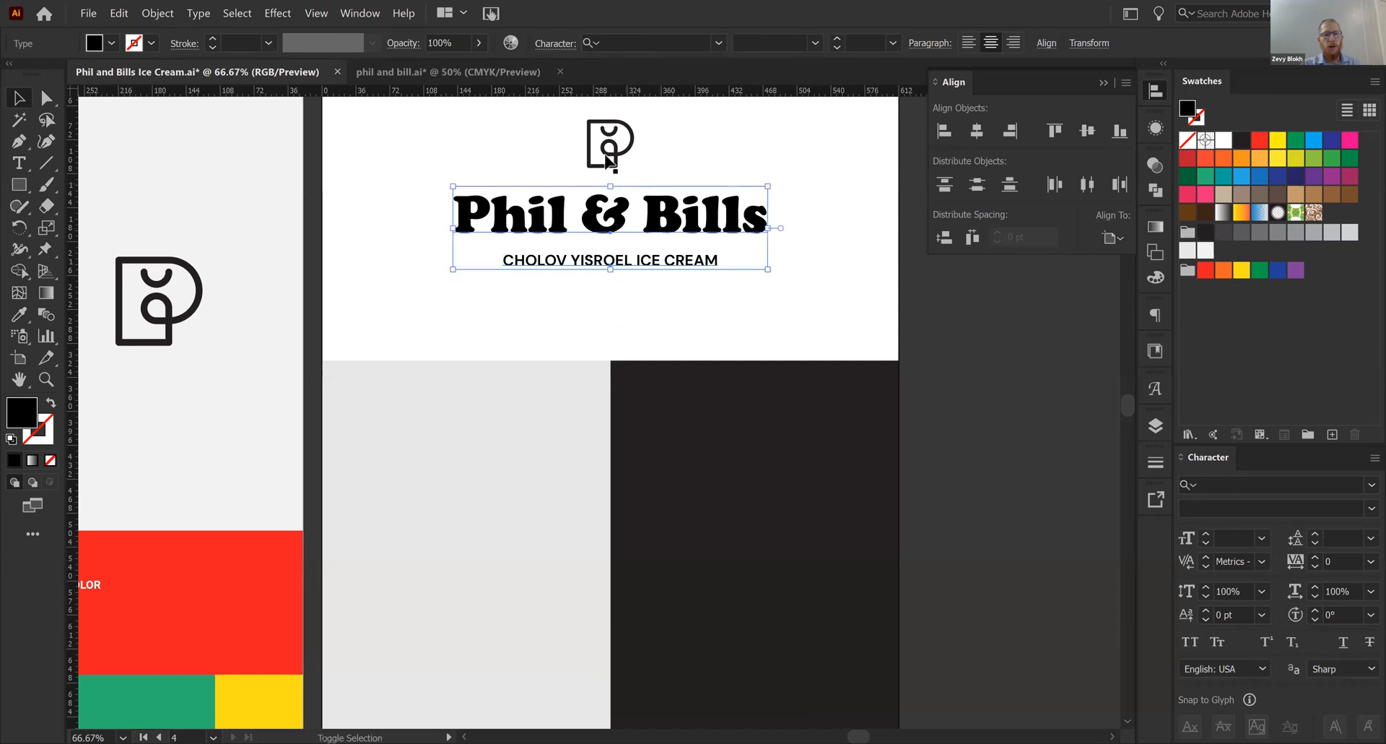
left_click(609, 161, "shift")
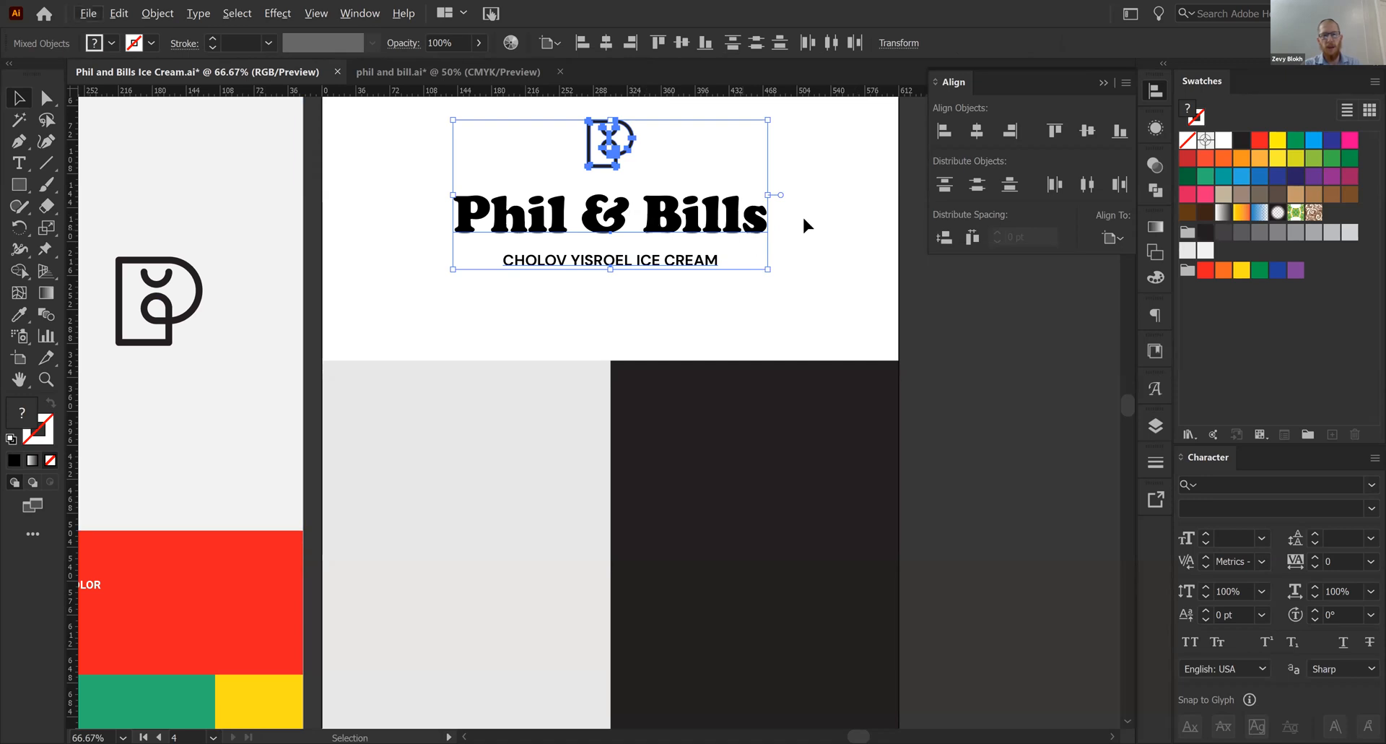
left_click(943, 237)
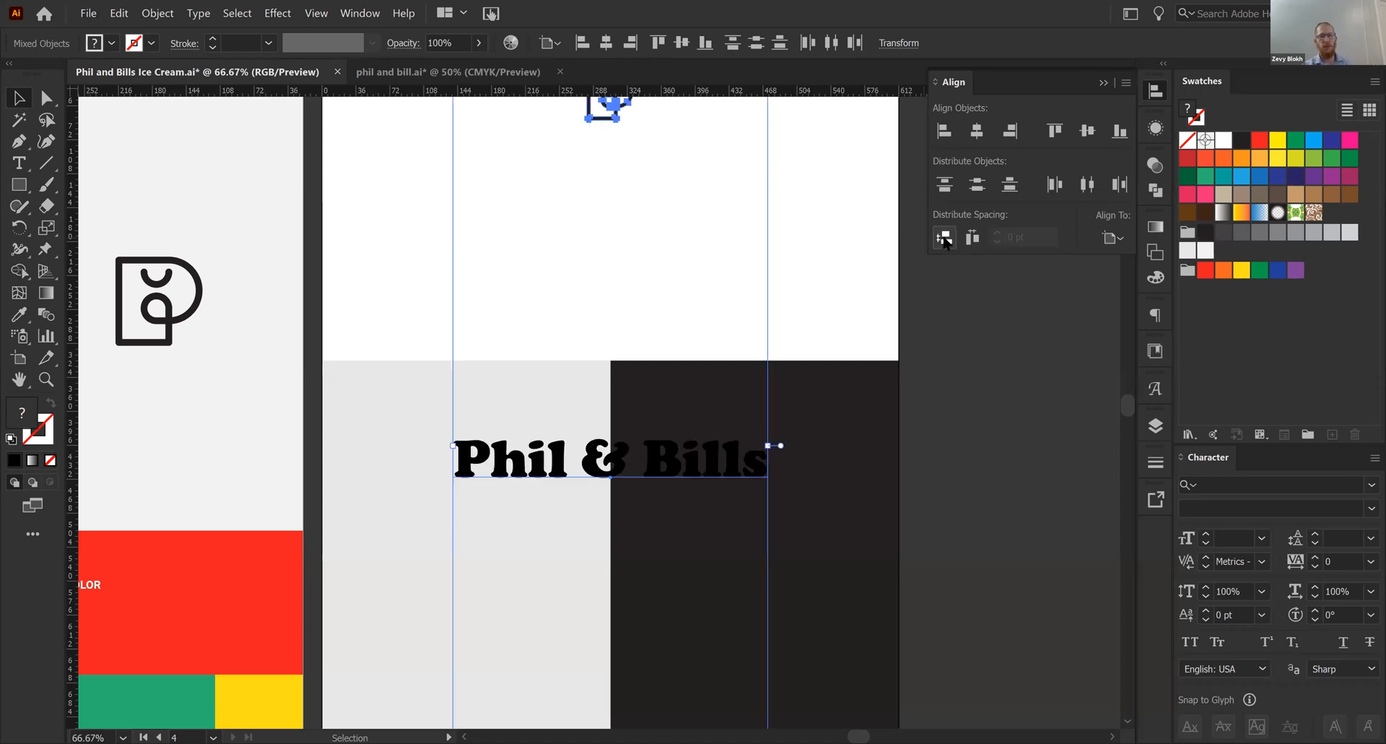
key("ctrl+z")
left_click(1111, 238)
left_click(1155, 253)
left_click(942, 238)
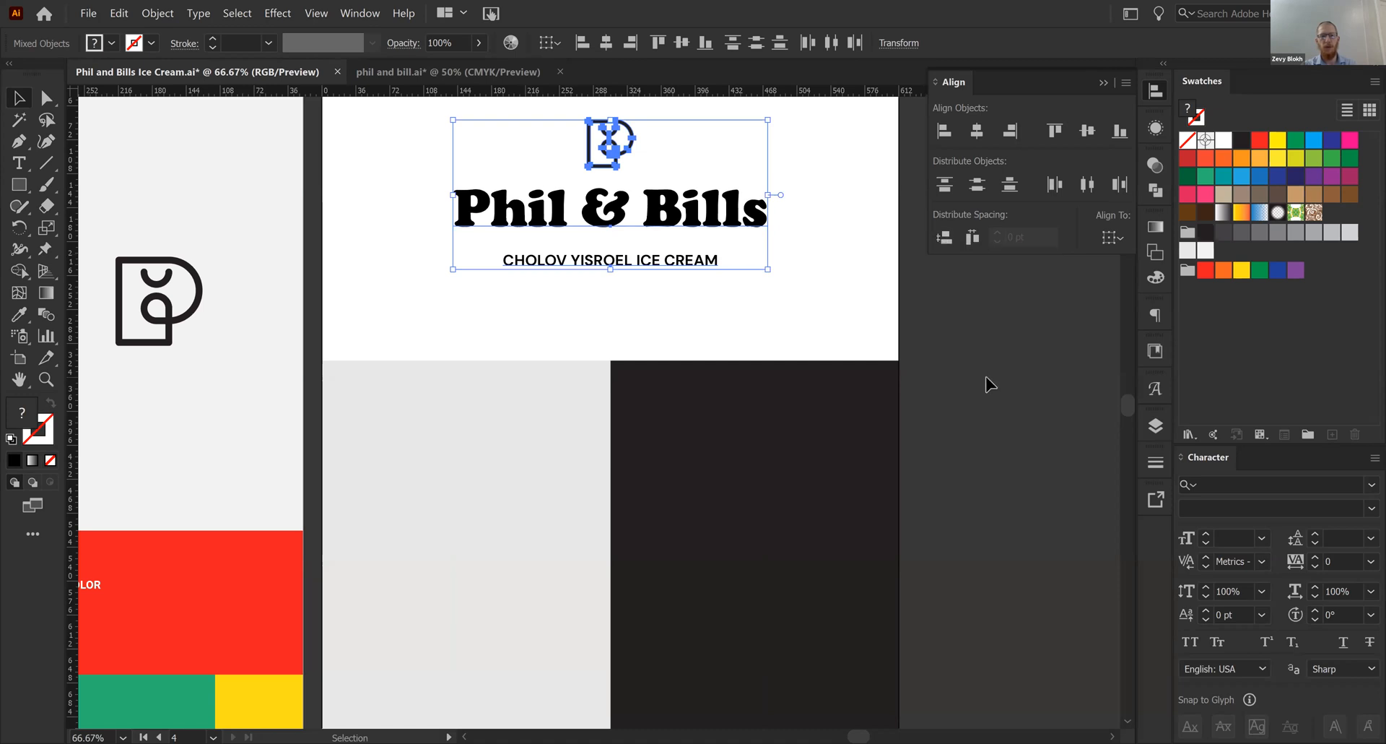
- Move the logo mark, title and tagline together slightly lower in the white area
left_click(950, 384)
scroll(947, 396, "up", 2)
left_click_drag(784, 132, 520, 364)
left_click_drag(667, 266, 667, 265)
left_click(626, 218)
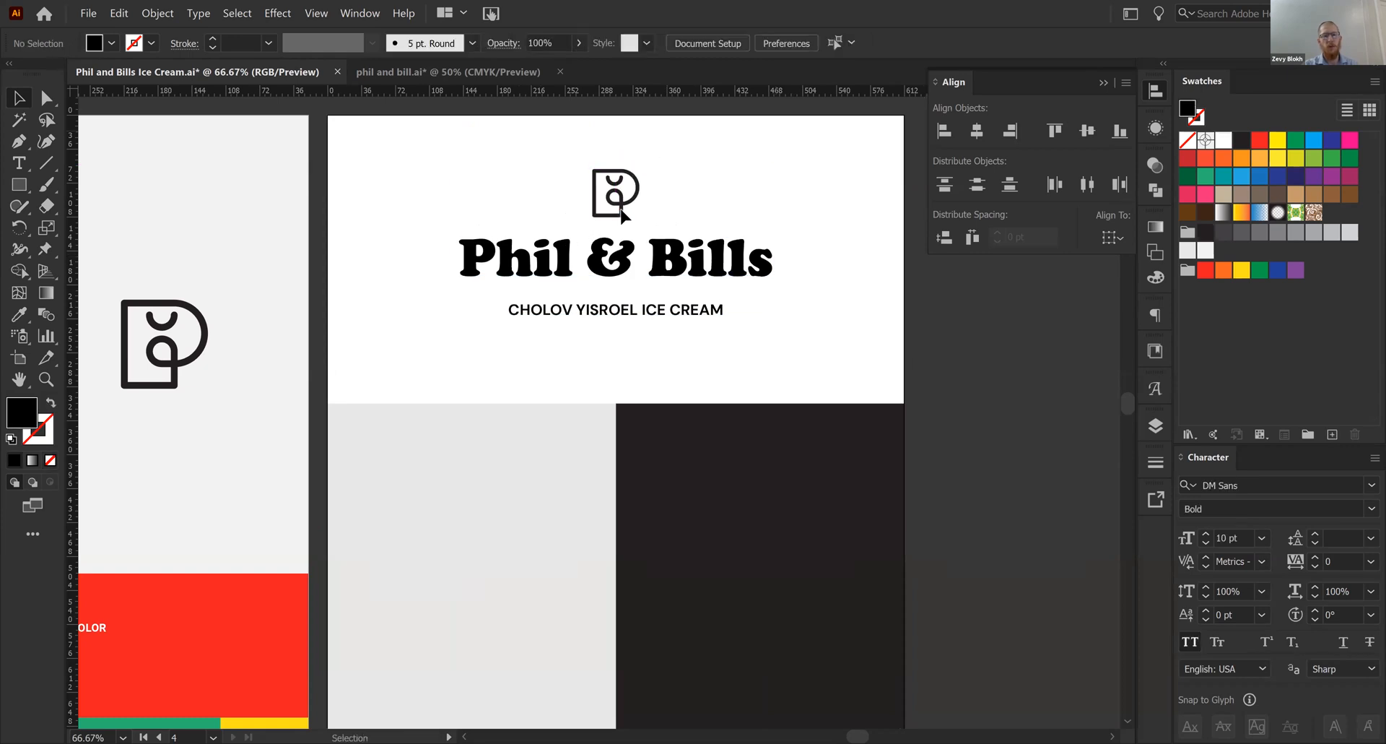
left_click(616, 310)
- Switch to the reference document phil and bill.ai and examine the curved tagline below its title
left_click(476, 81)
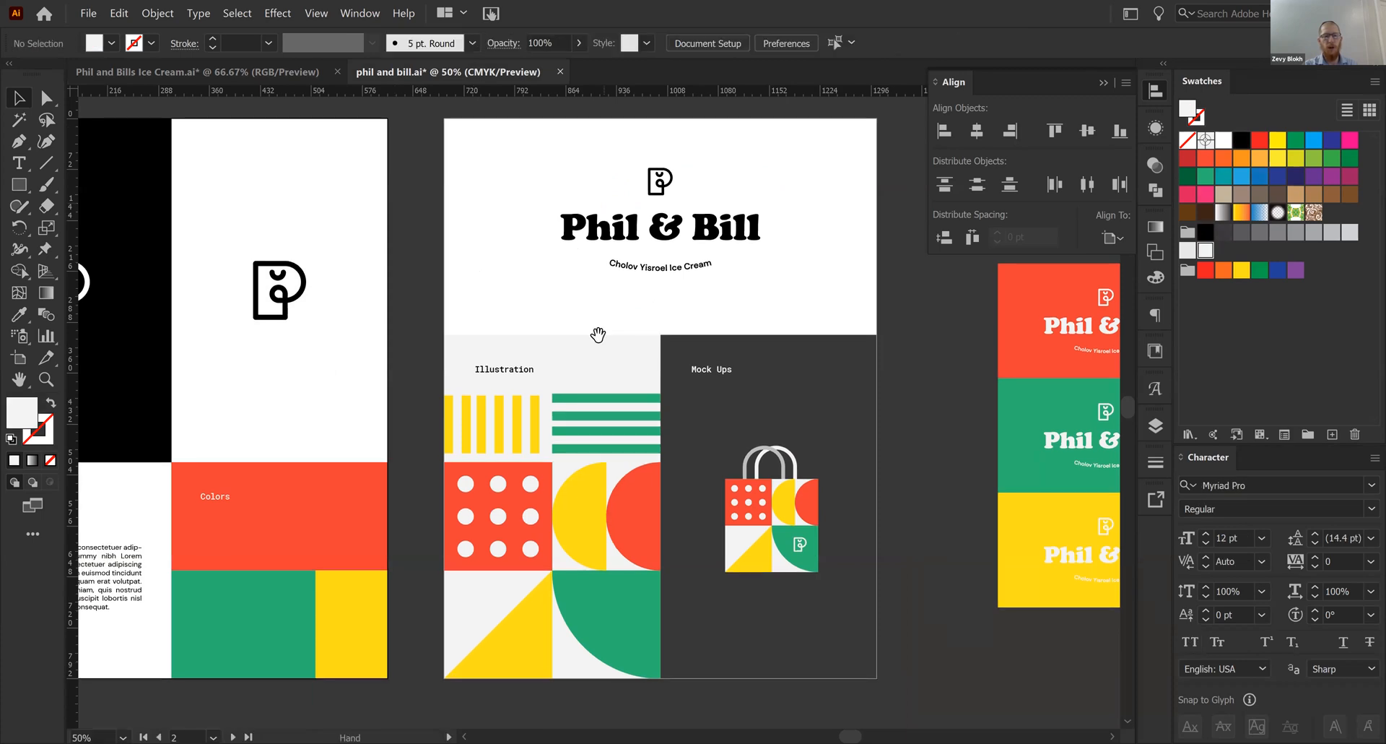
left_click_drag(598, 334, 594, 467)
key("ctrl+equal")
key("ctrl+equal")
key("ctrl+equal")
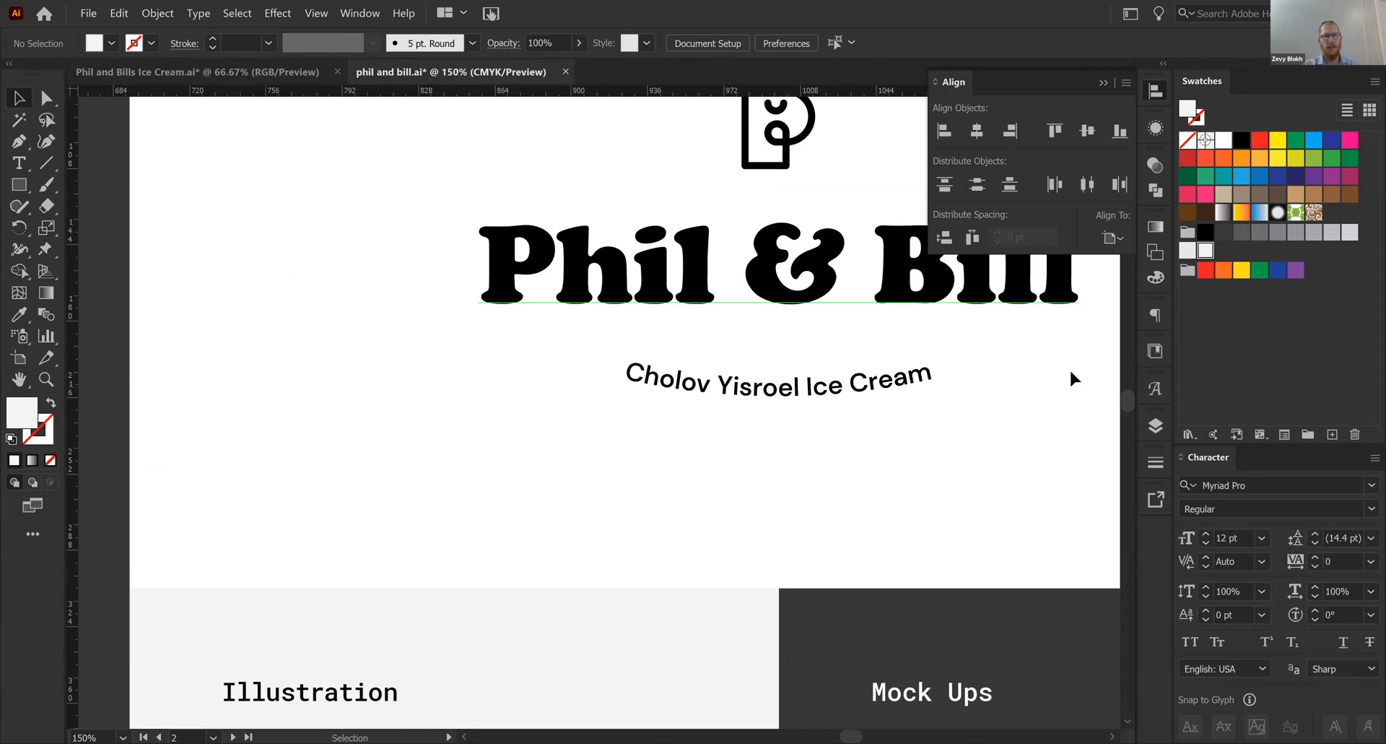
- Return to the Phil and Bills Ice Cream document at 100% zoom and select the Cholov Yisroel Ice Cream tagline
left_click(238, 72)
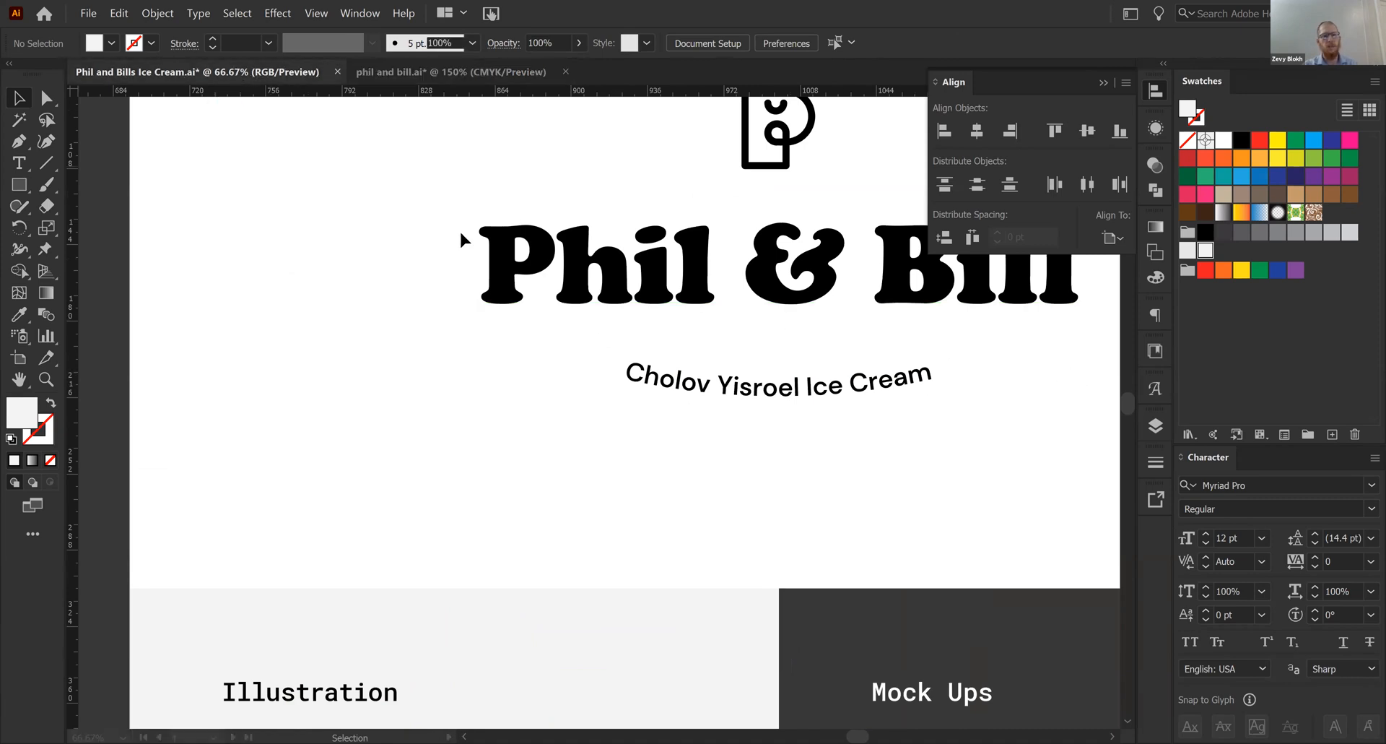
key("ctrl+1")
key("v")
left_click(661, 415)
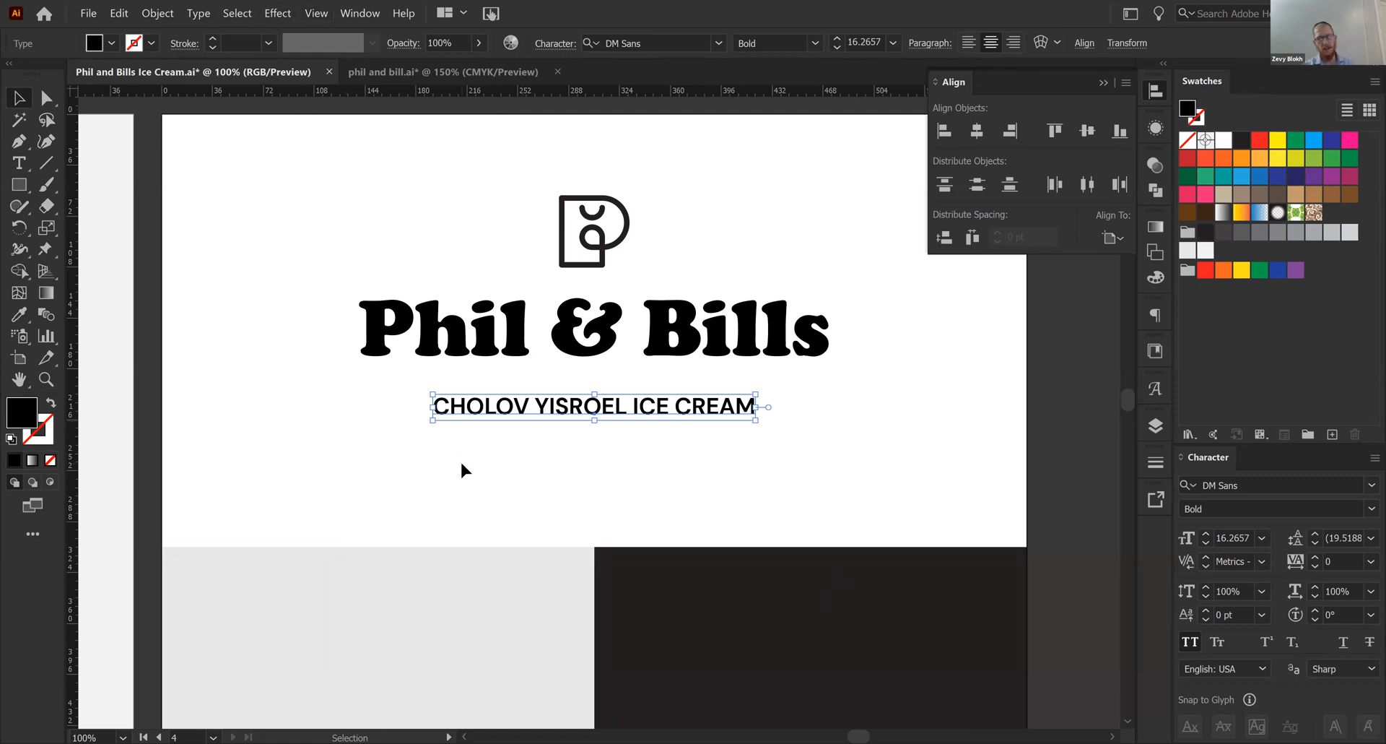
left_click(274, 13)
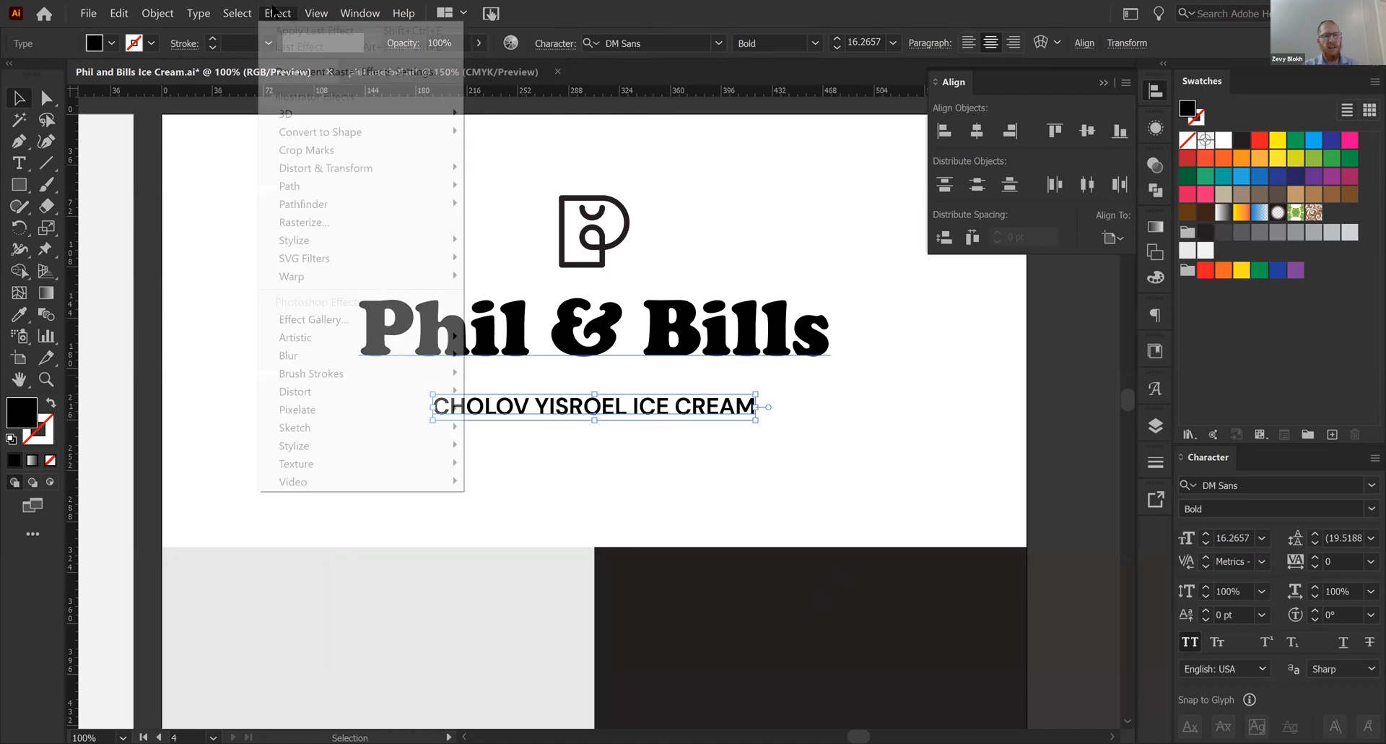
mouse_move(417, 280)
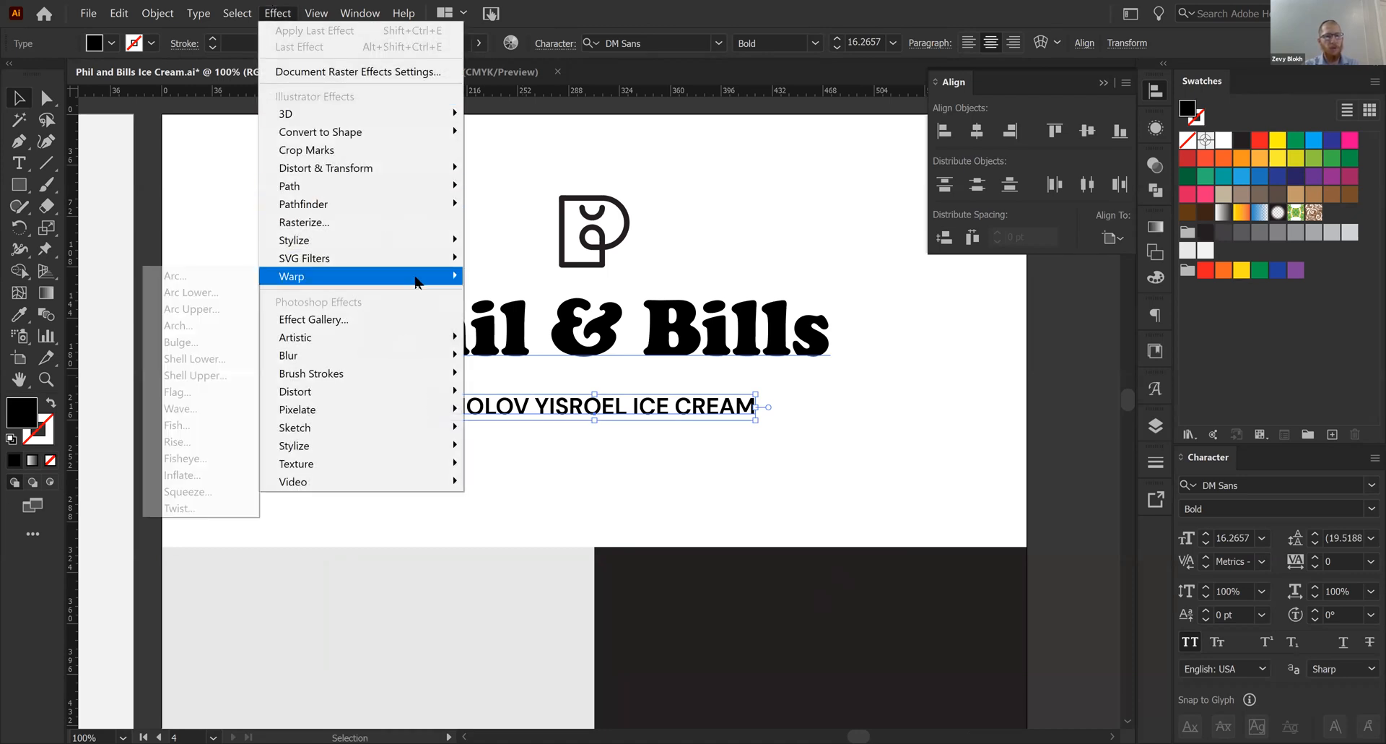
left_click(194, 277)
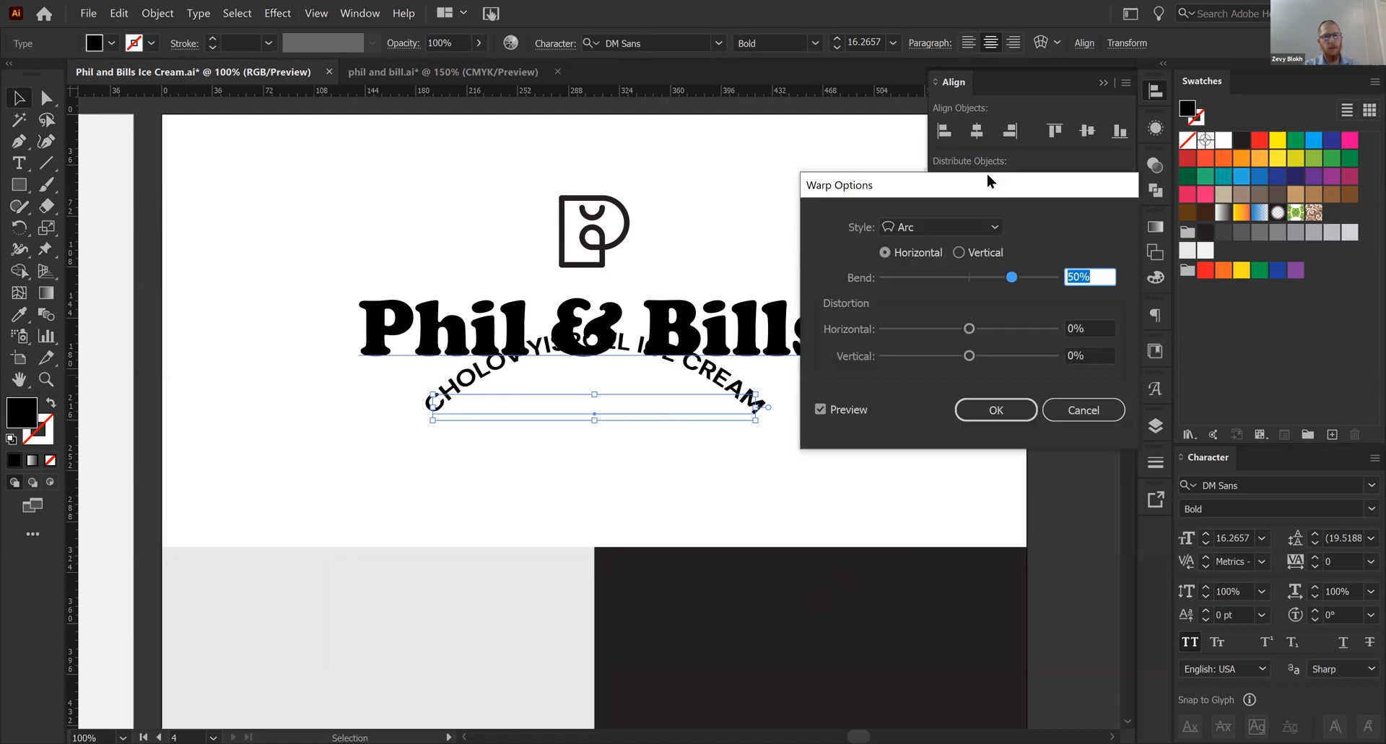
left_click_drag(989, 180, 1090, 174)
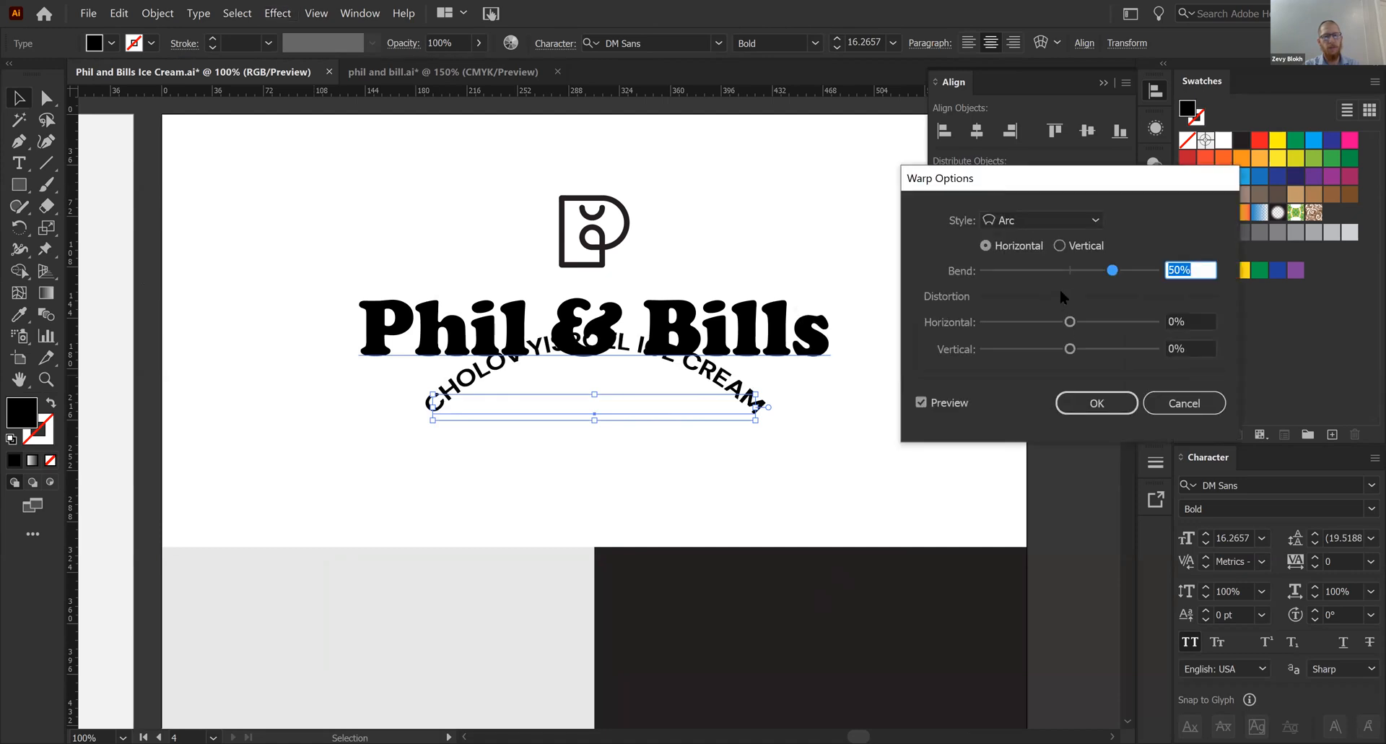
left_click(1187, 412)
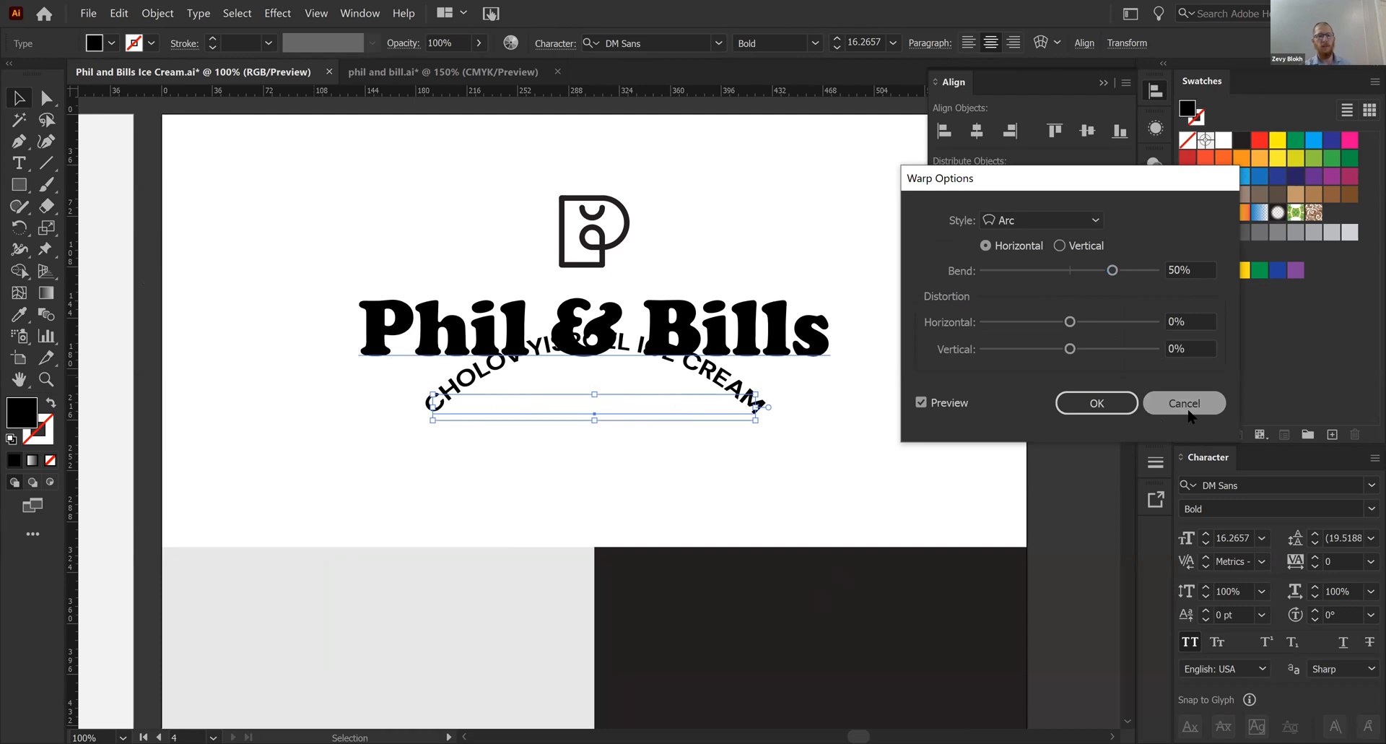
- Apply a horizontal Arc warp effect with a -22% bend to the tagline
left_click(279, 14)
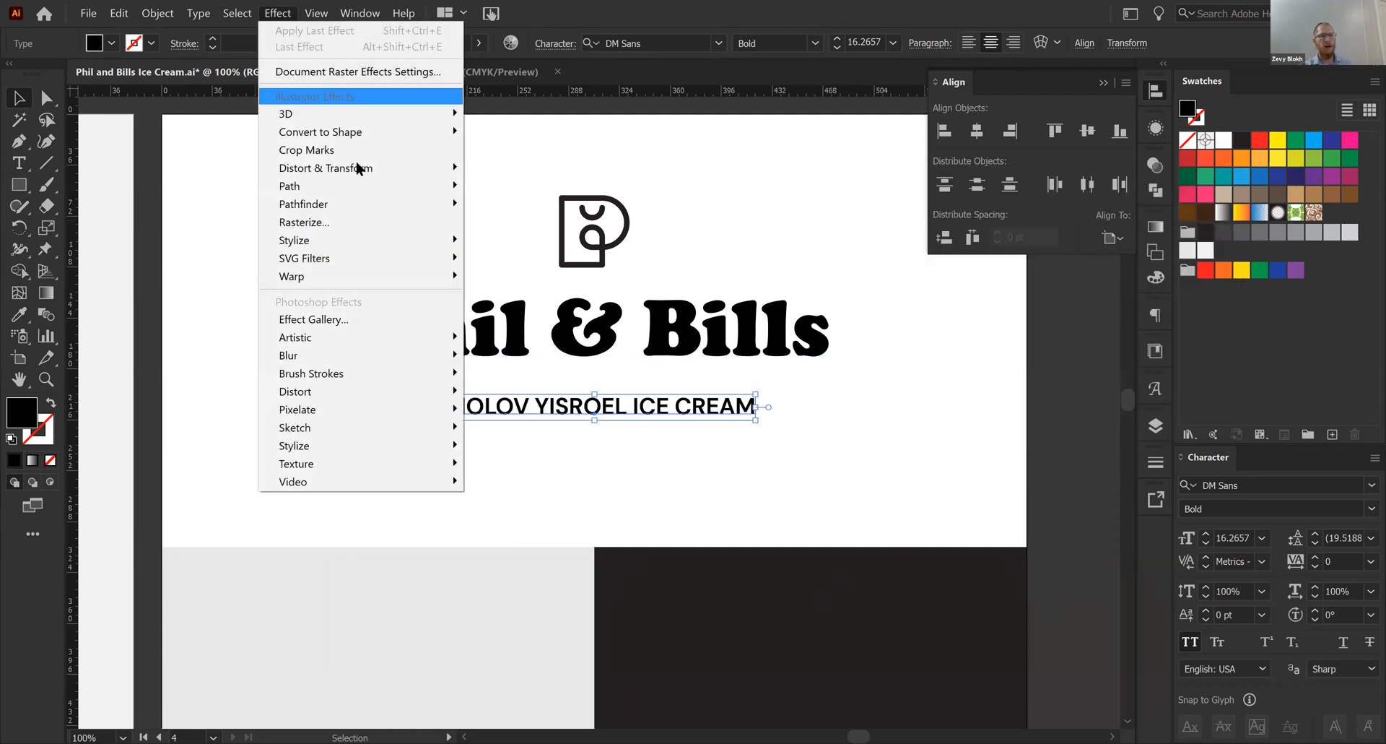
mouse_move(415, 280)
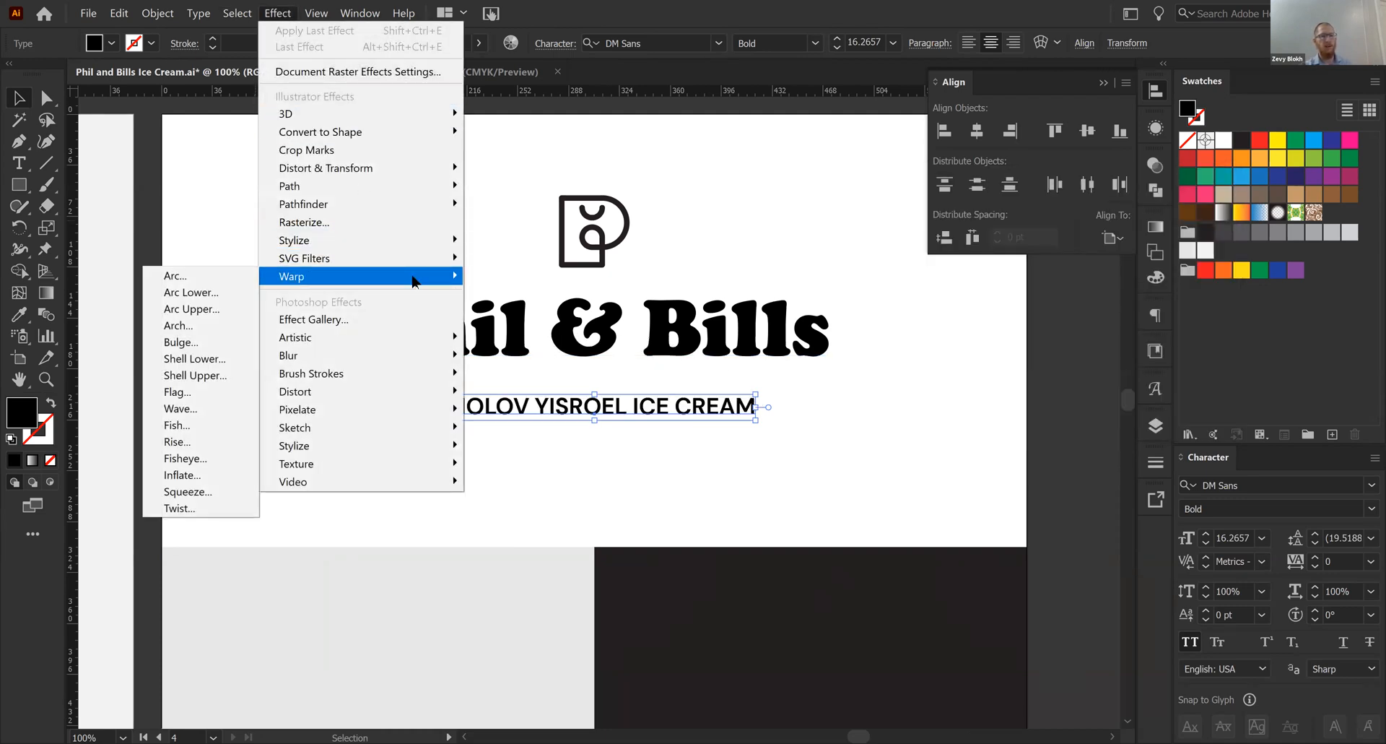
mouse_move(348, 275)
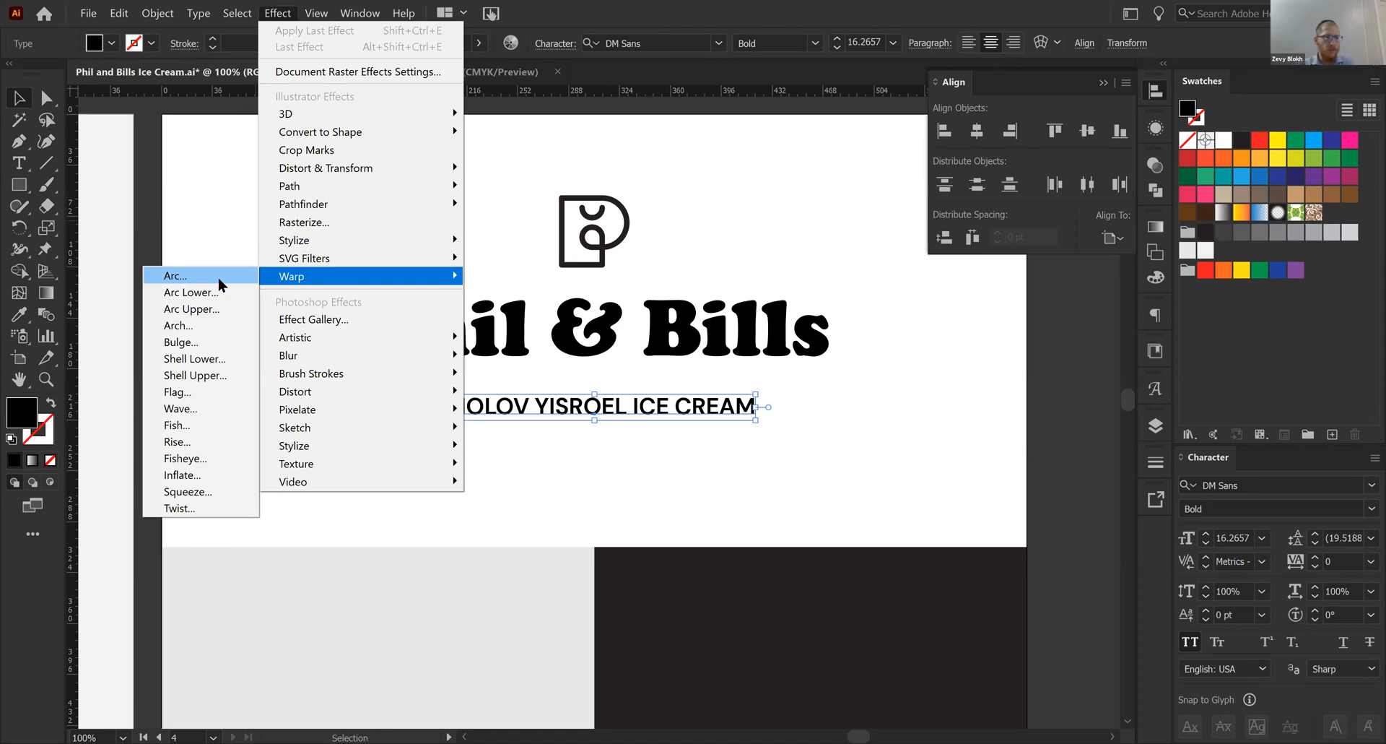
left_click(218, 276)
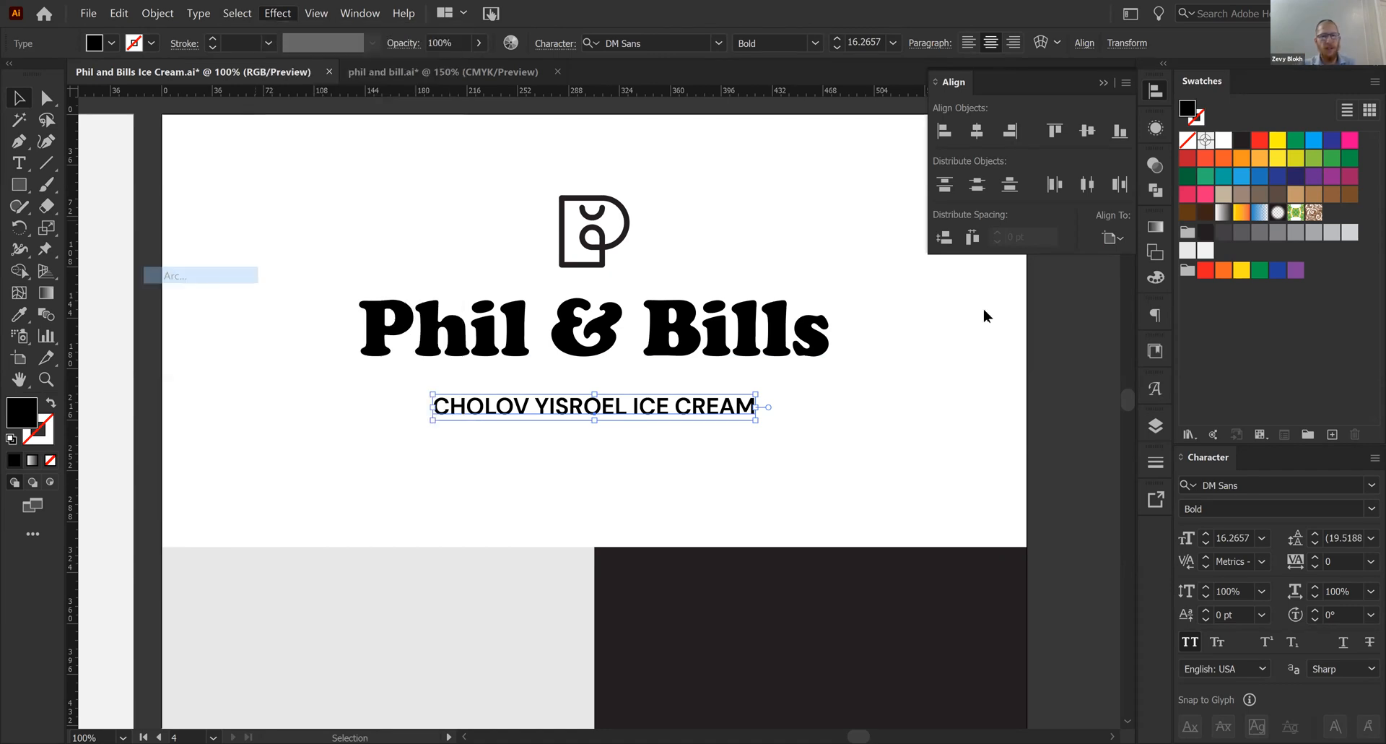
left_click(1058, 271)
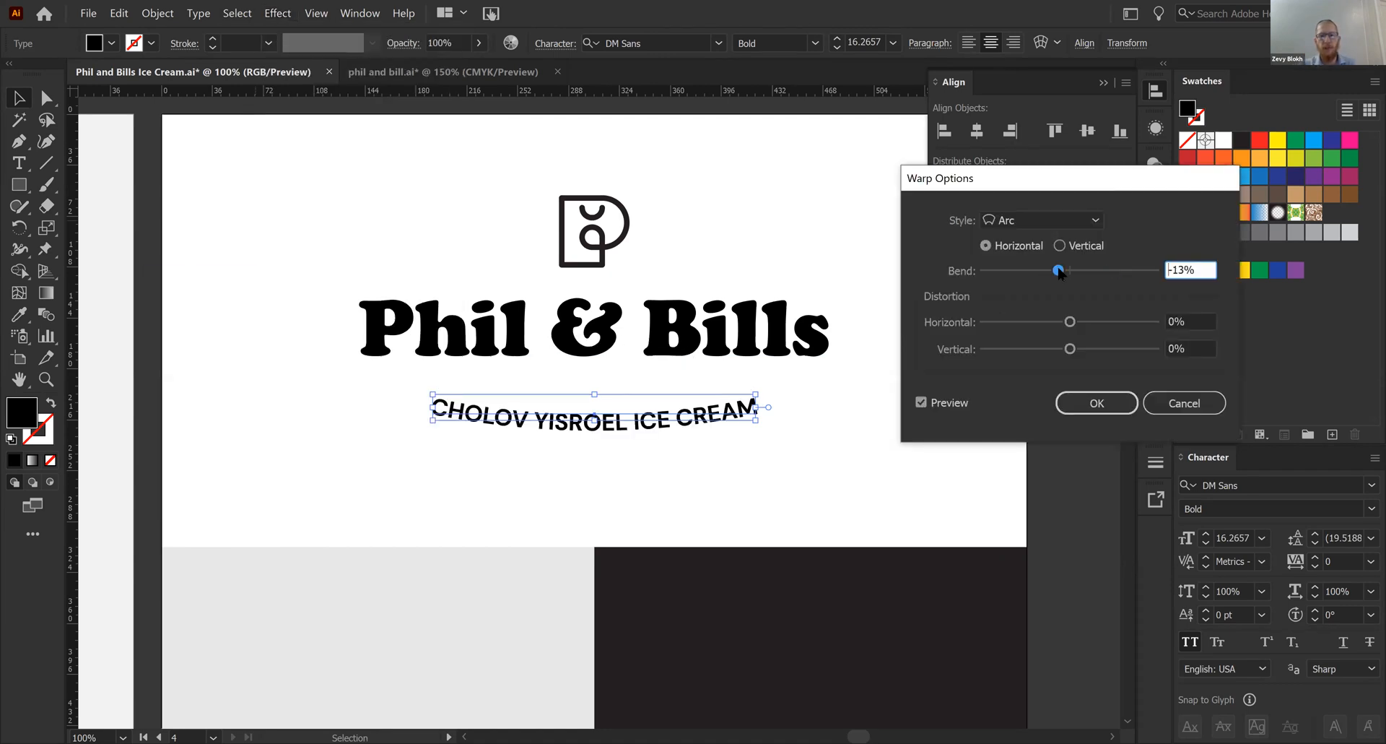
left_click_drag(1058, 273, 1052, 275)
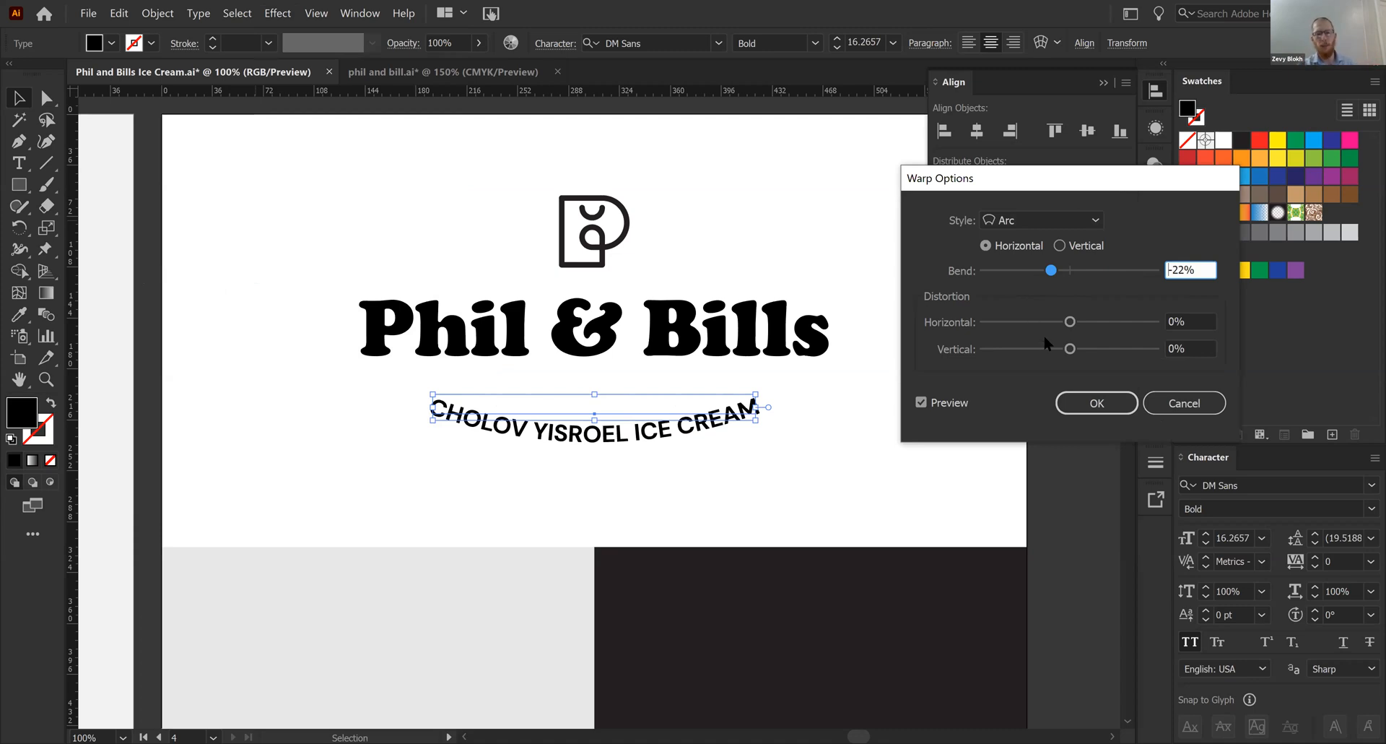
left_click(1072, 401)
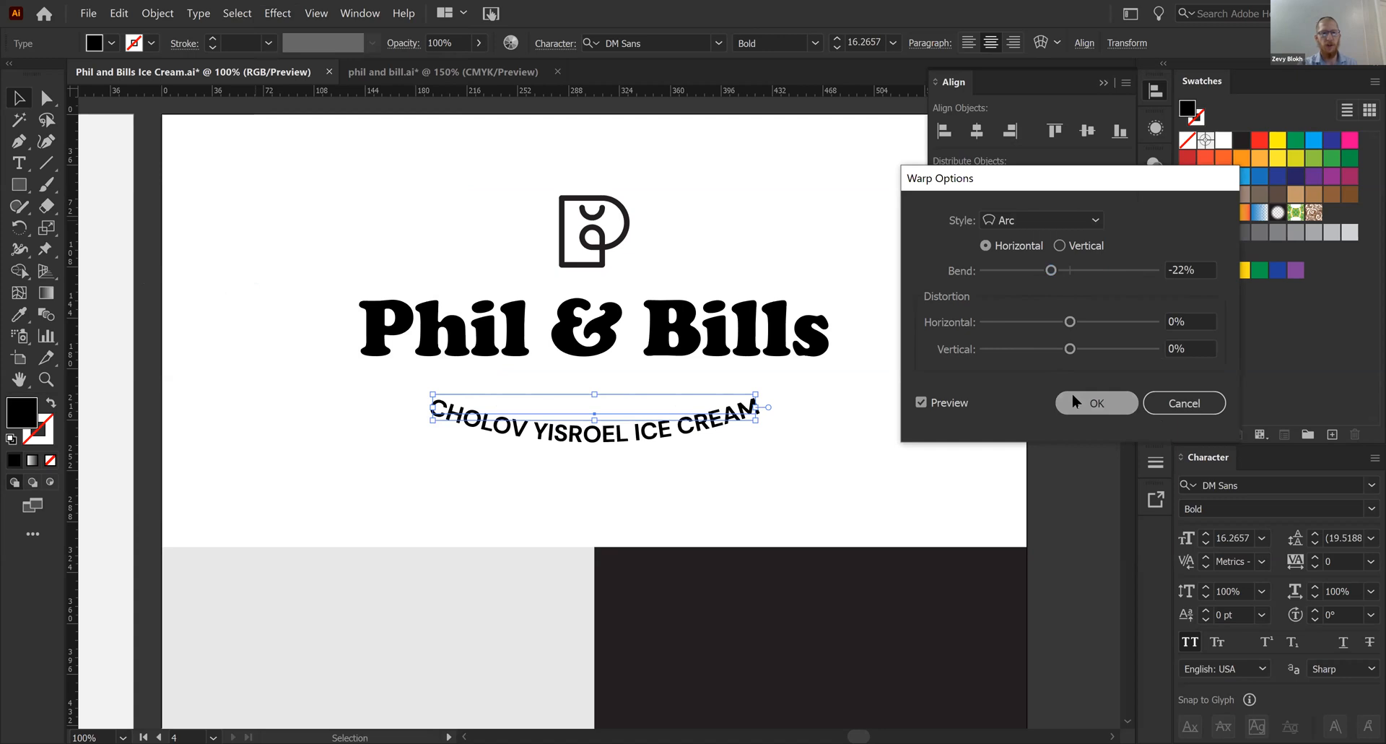
- Move the curved tagline slightly up toward the title and center it horizontally on the artboard
left_click(648, 440)
left_click_drag(644, 435, 706, 422)
left_click(846, 459)
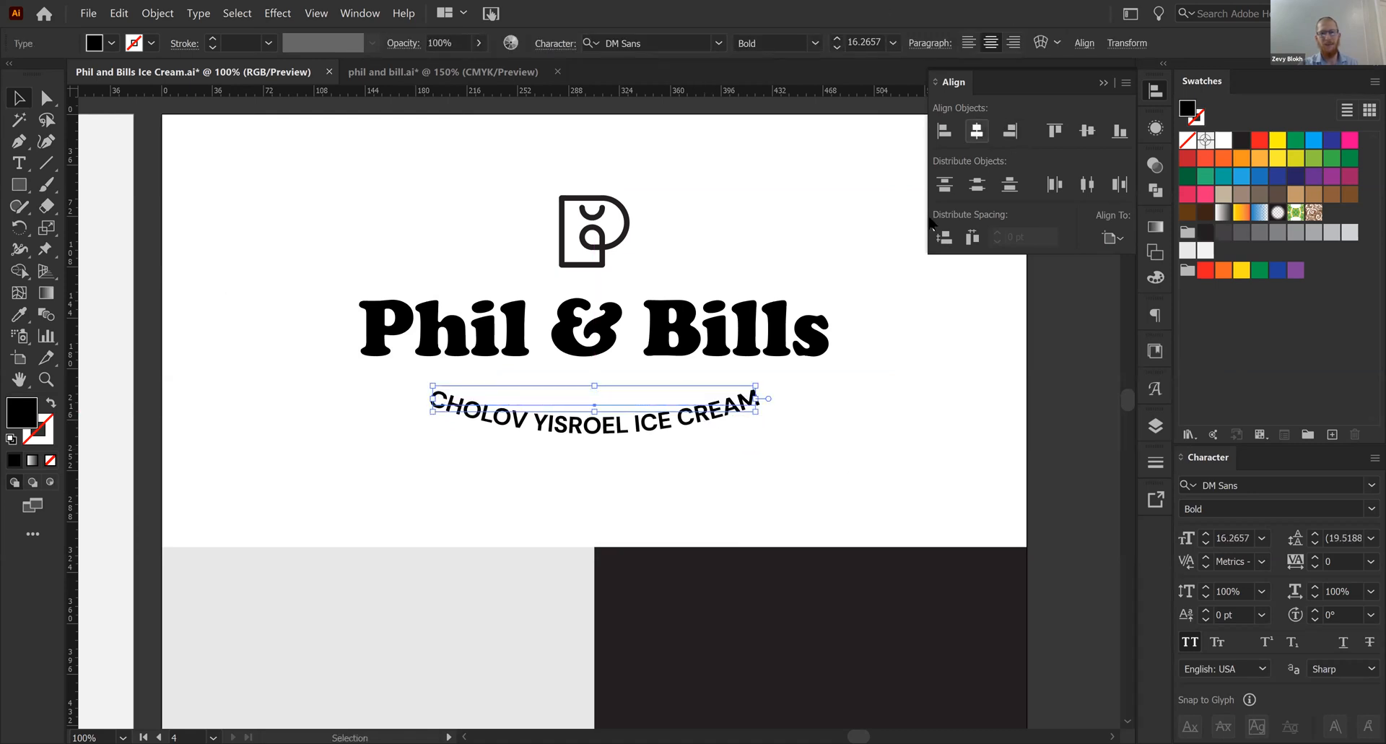
- Deselect the tagline, show the guides across the artboards and collapse the Align panel
left_click(876, 302)
key("ctrl+minus")
key("ctrl+minus")
key("ctrl+plus")
left_click_drag(685, 390, 693, 287)
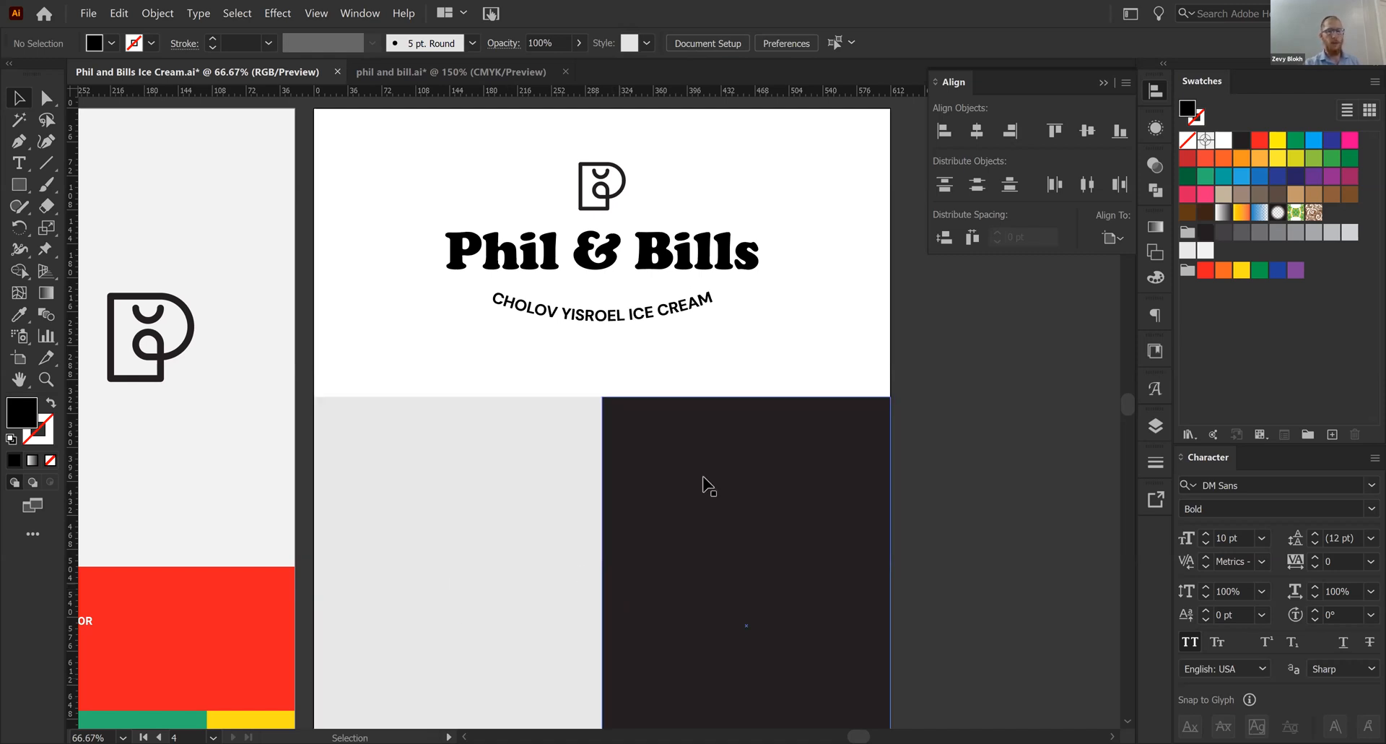
key("space")
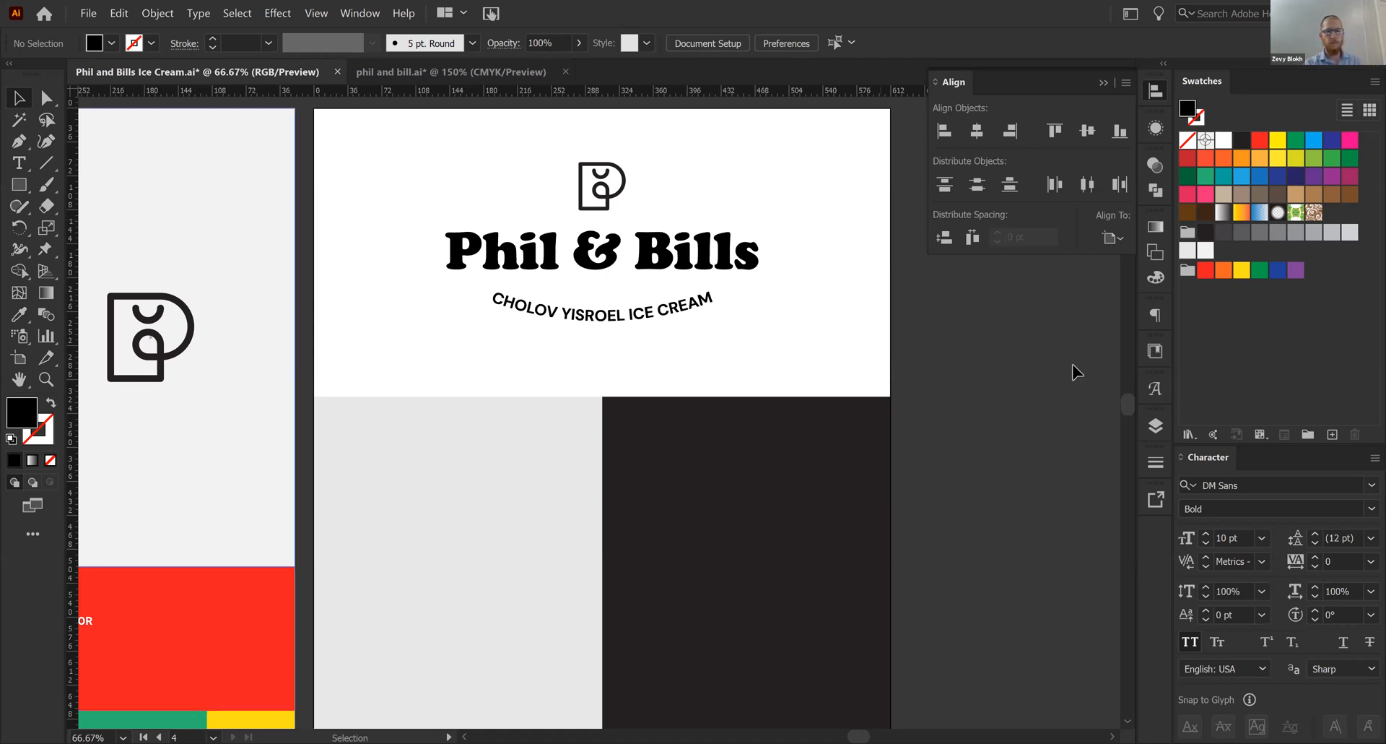
left_click_drag(922, 393, 944, 375)
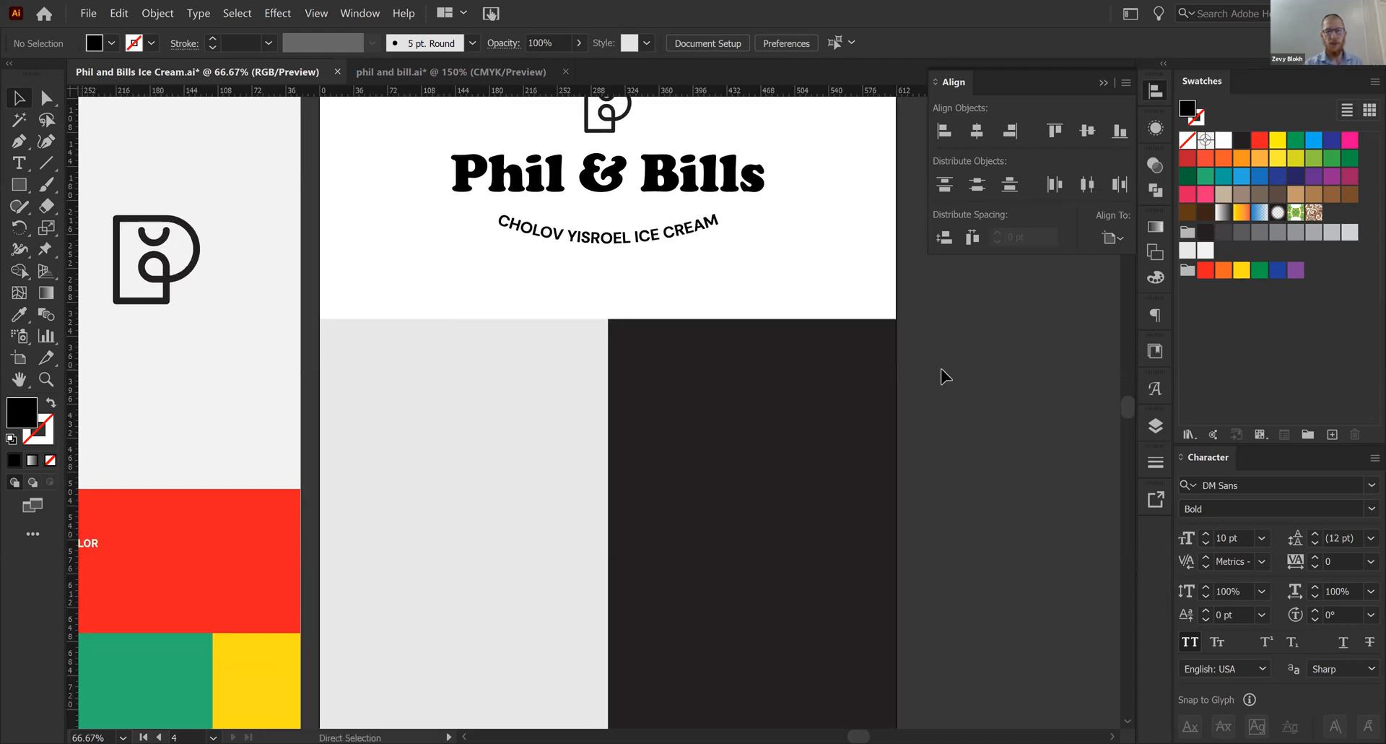
key("ctrl+minus")
left_click_drag(600, 386, 698, 269)
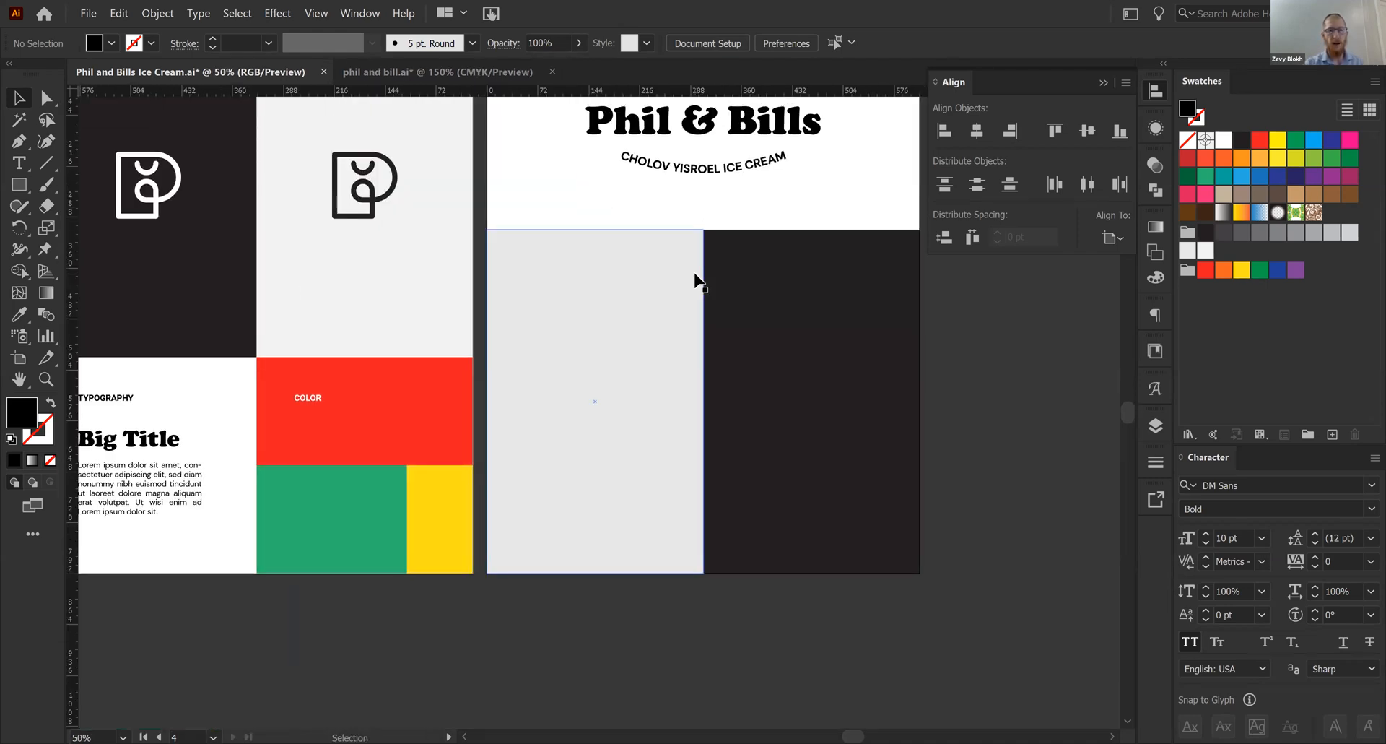
key("ctrl+apostrophe")
key("ctrl+apostrophe")
key("ctrl+semicolon")
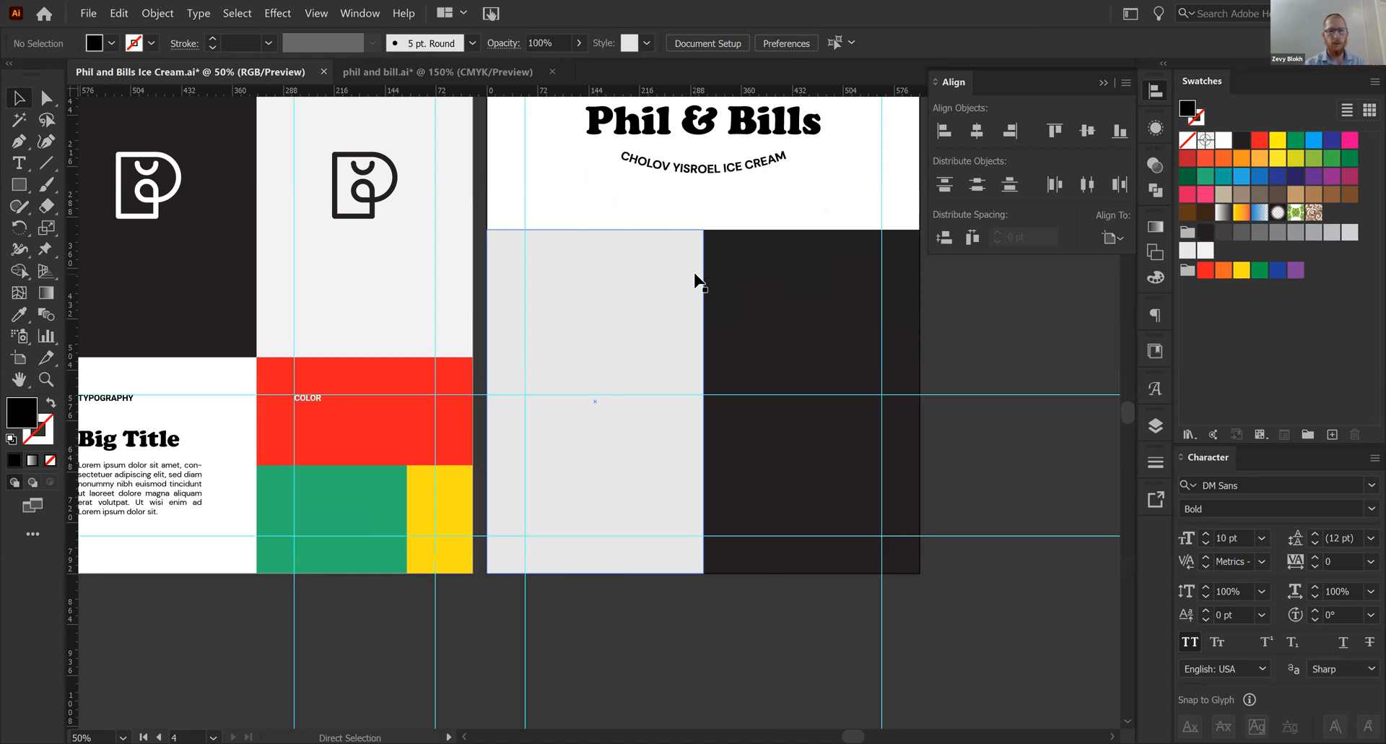
left_click_drag(475, 353, 459, 368)
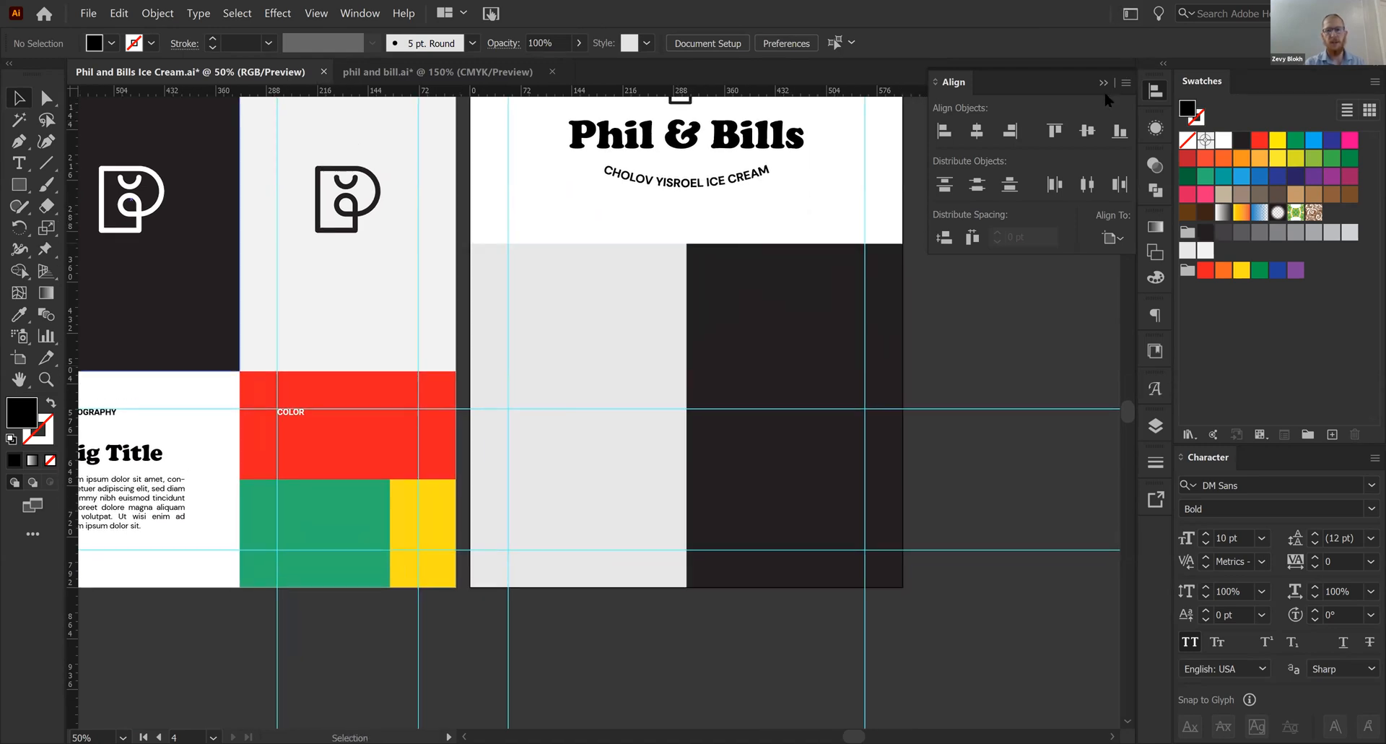
left_click(1102, 85)
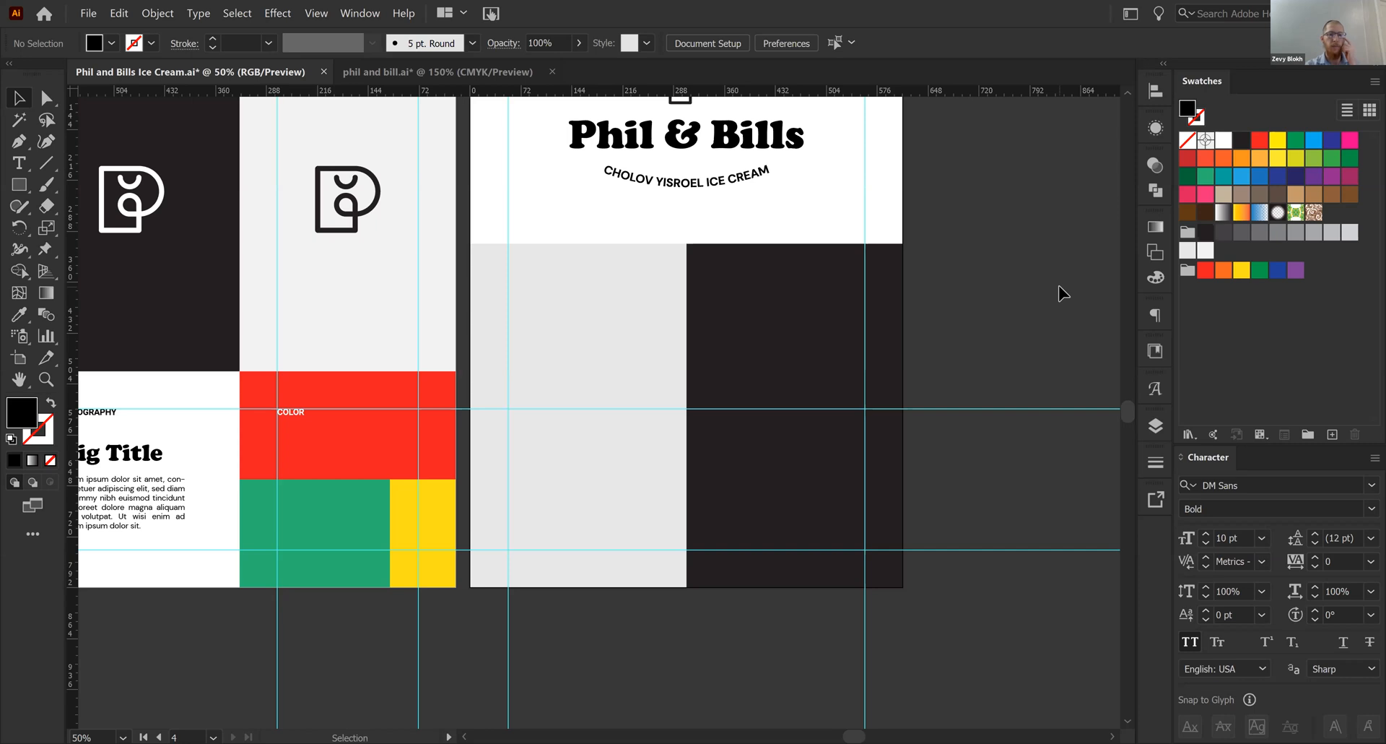
- Switch to the reference document phil and bill.ai and examine its Illustration and Mock Ups panels
left_click(443, 73)
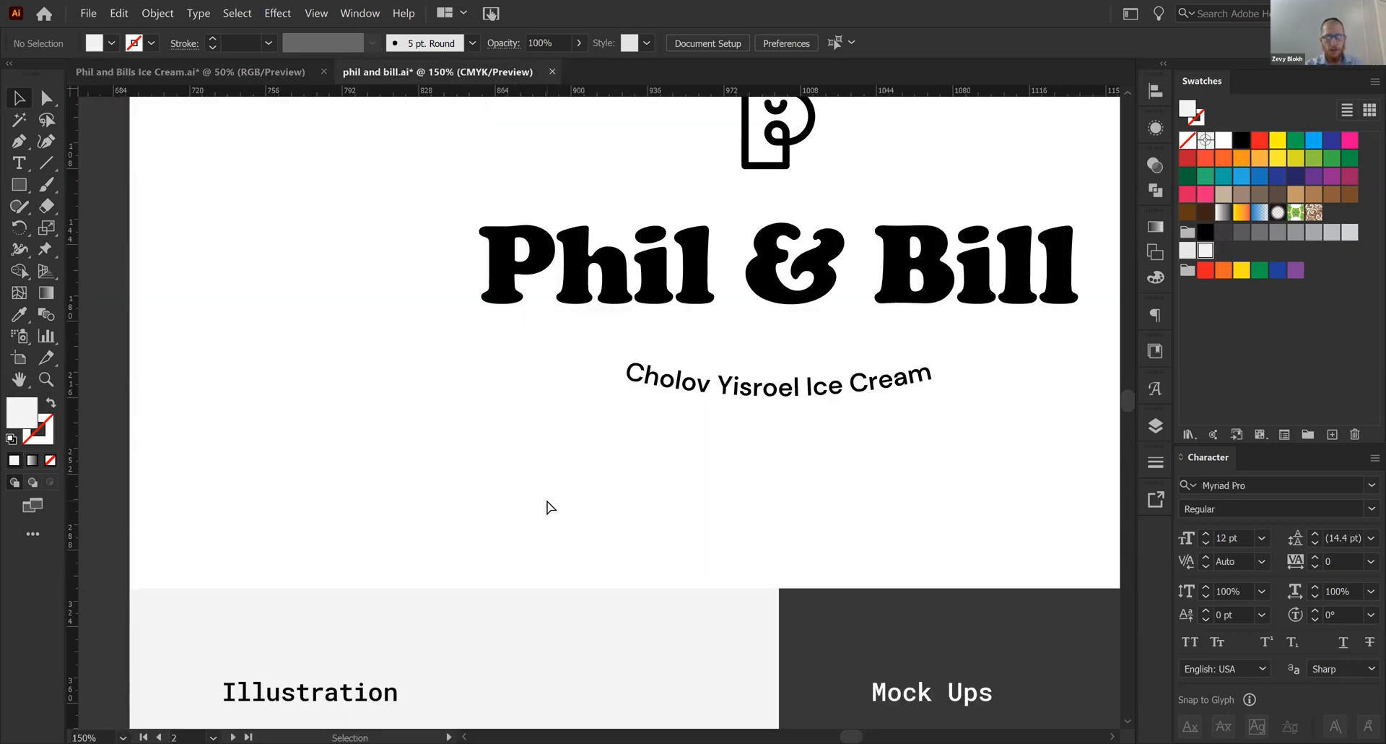
key("ctrl+minus")
key("ctrl+minus")
left_click_drag(422, 539, 437, 219)
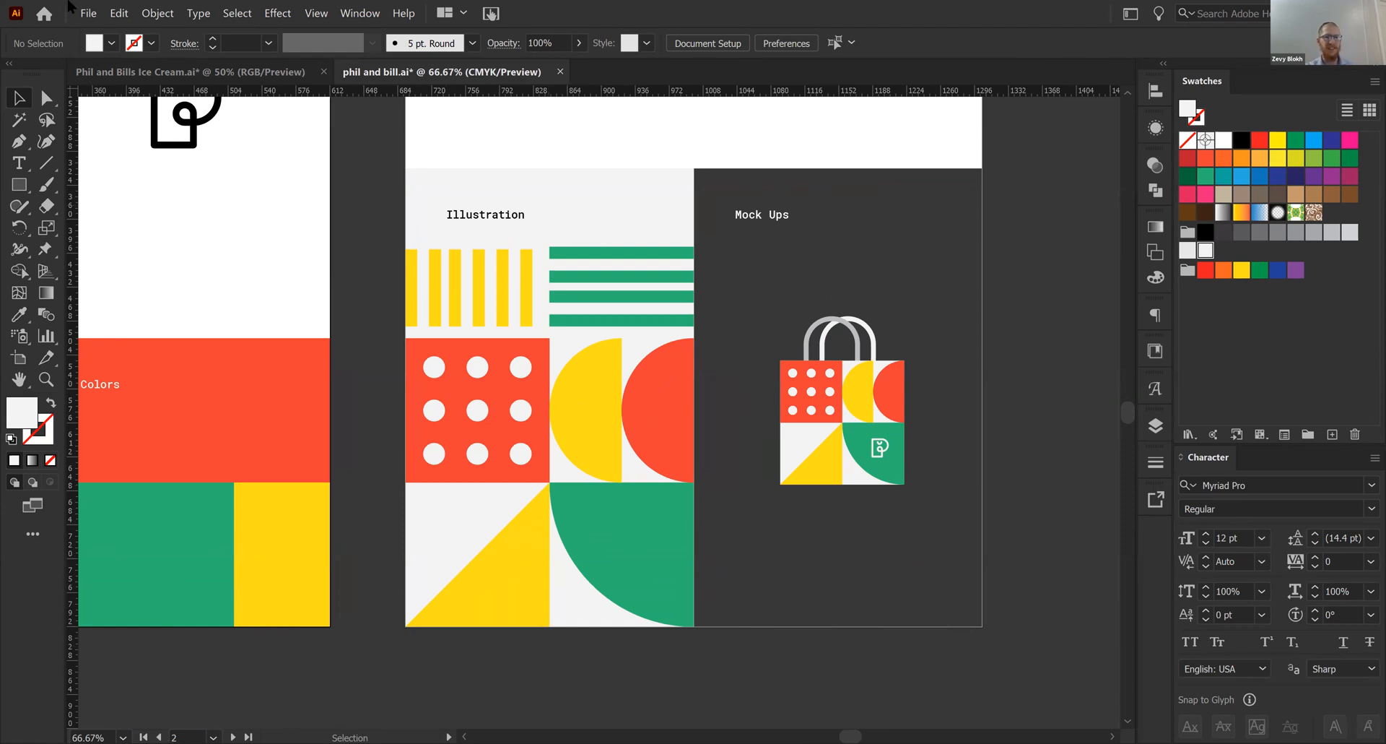
- Return to the Phil and Bills Ice Cream document, draw a small margin-sized square and align its top with the light grey panel
left_click(278, 79)
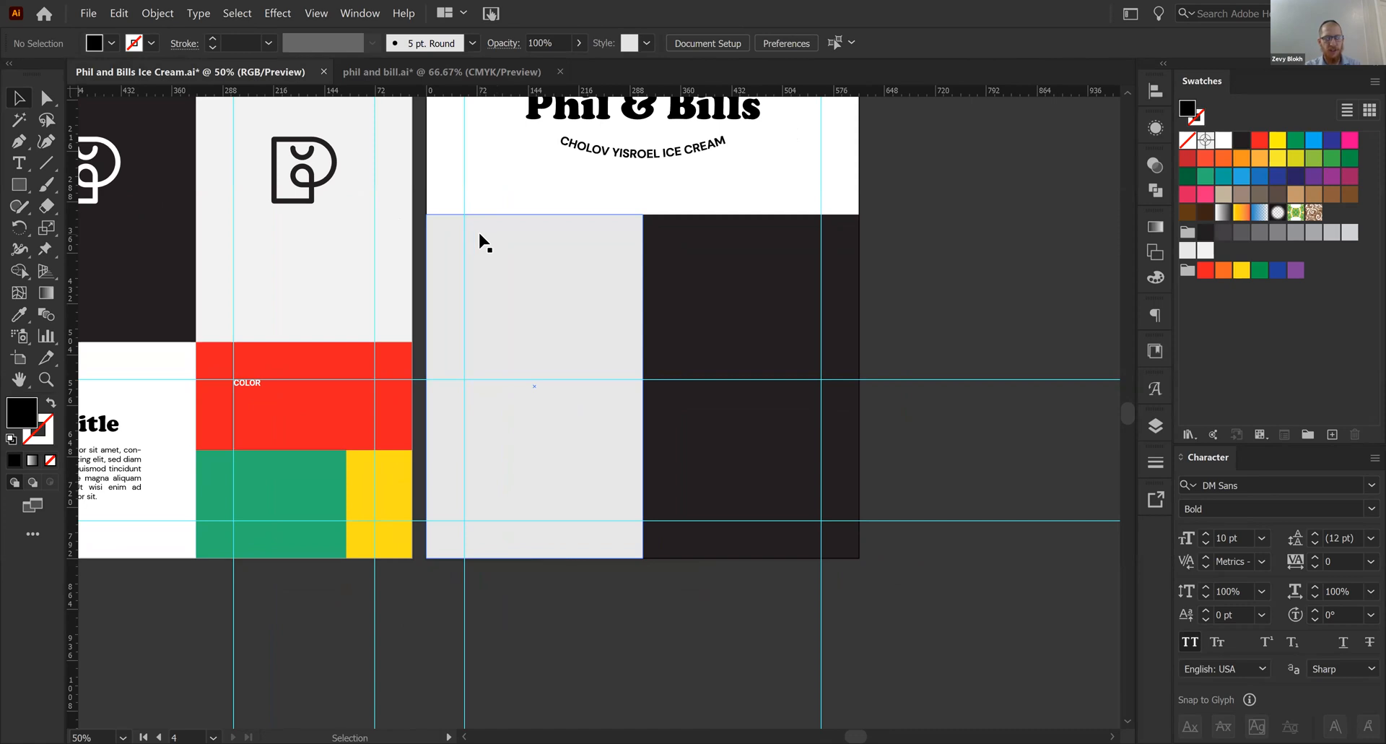
key("m")
left_click_drag(438, 244, 506, 236)
key("v")
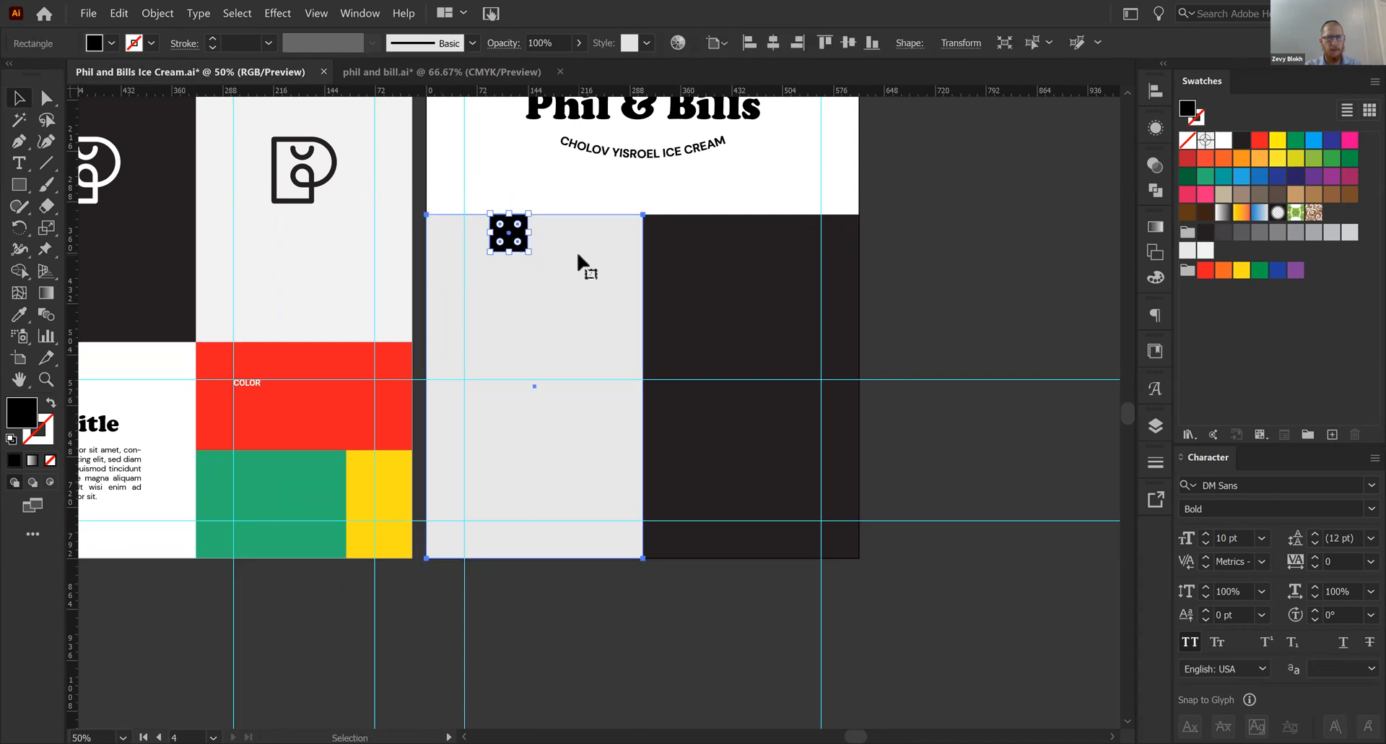
left_click(577, 258, "shift")
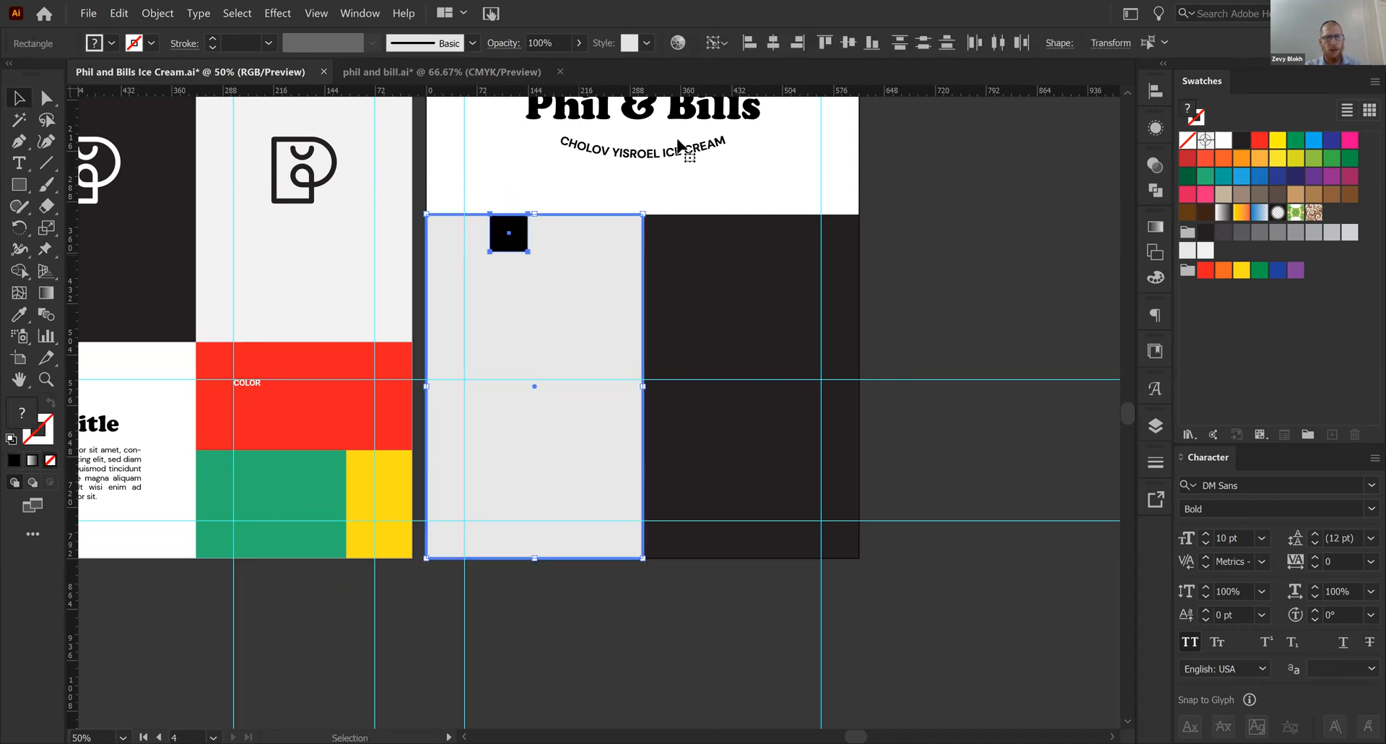
left_click(946, 218)
- Place a horizontal guide at the small square's lower edge and delete the square
left_click_drag(683, 91, 514, 249)
left_click(510, 235)
key("Delete")
key("ctrl+equal")
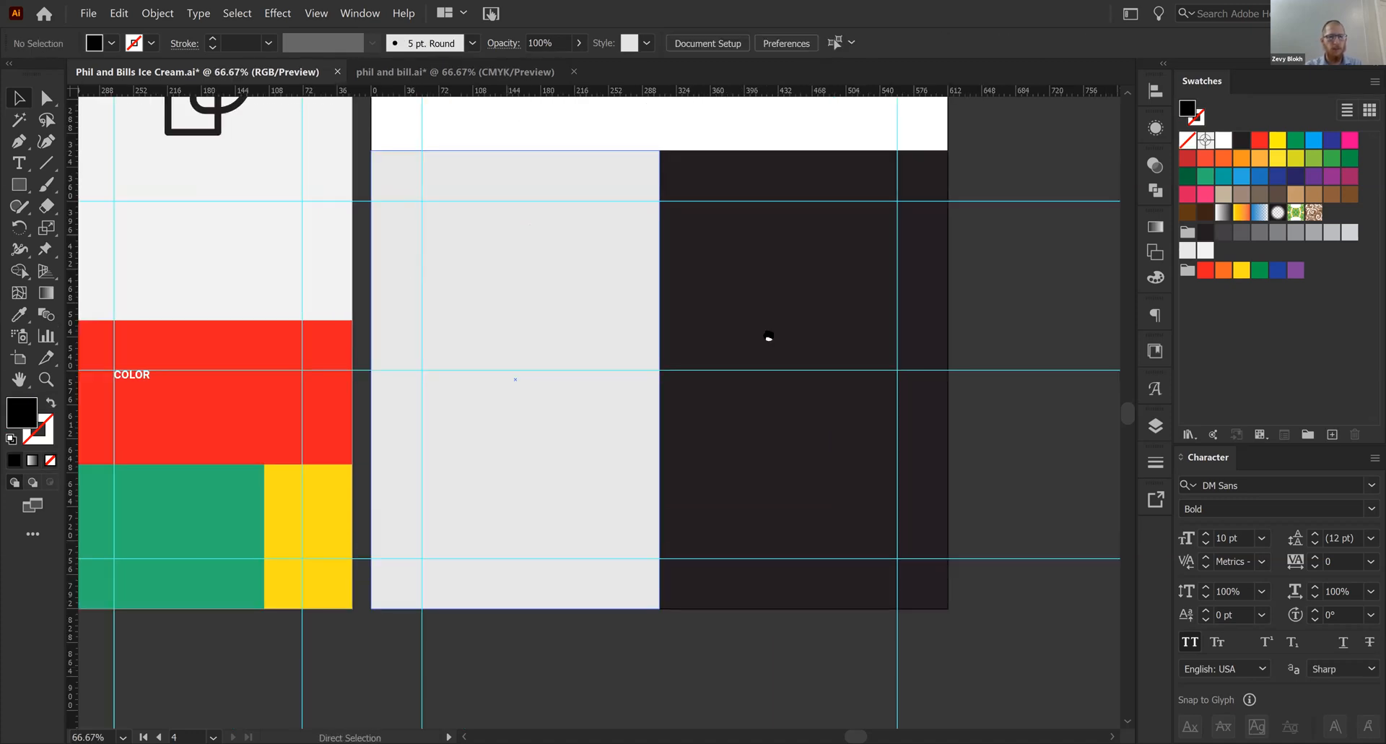
- Copy the TYPOGRAPHY heading to the guide intersection on the light grey panel and change its text to ILLUSTRATION
left_click_drag(769, 336, 971, 361)
left_click_drag(325, 426, 929, 265)
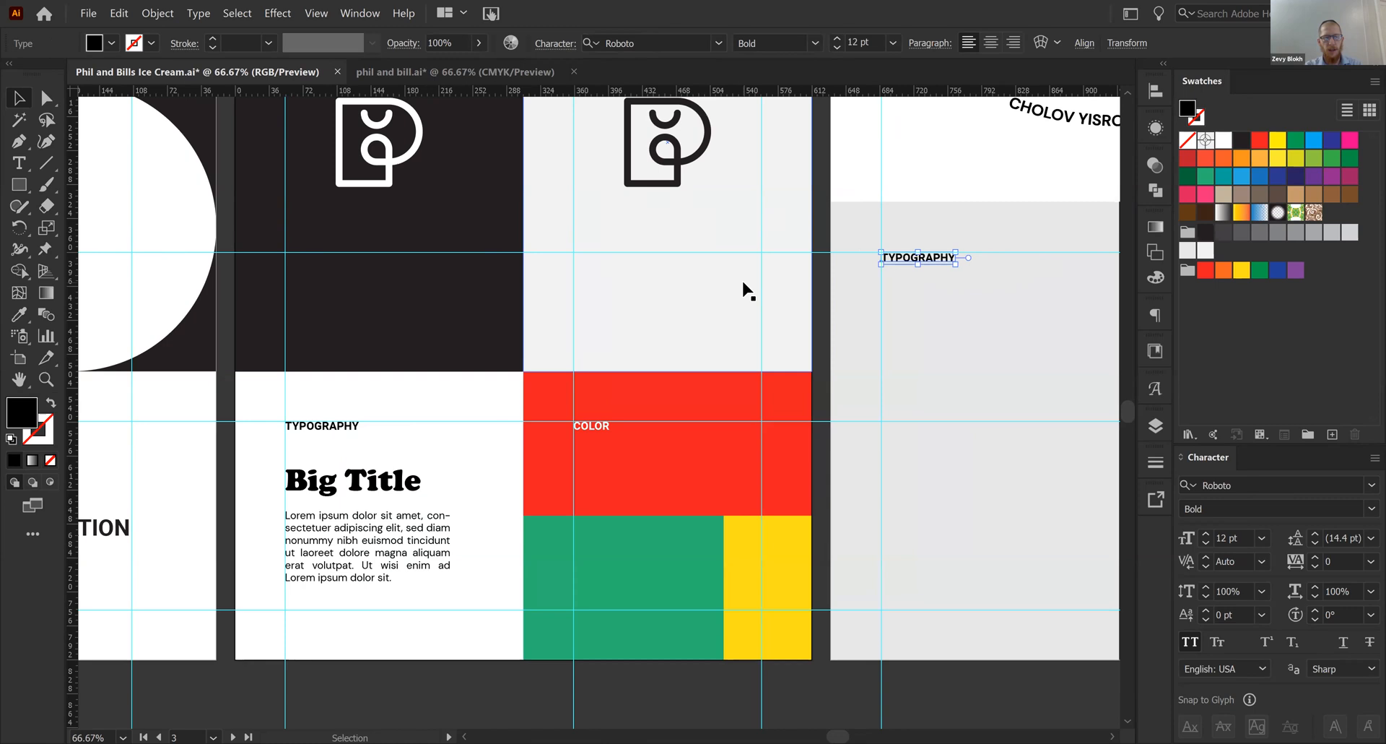
double_click(900, 258)
double_click(900, 257)
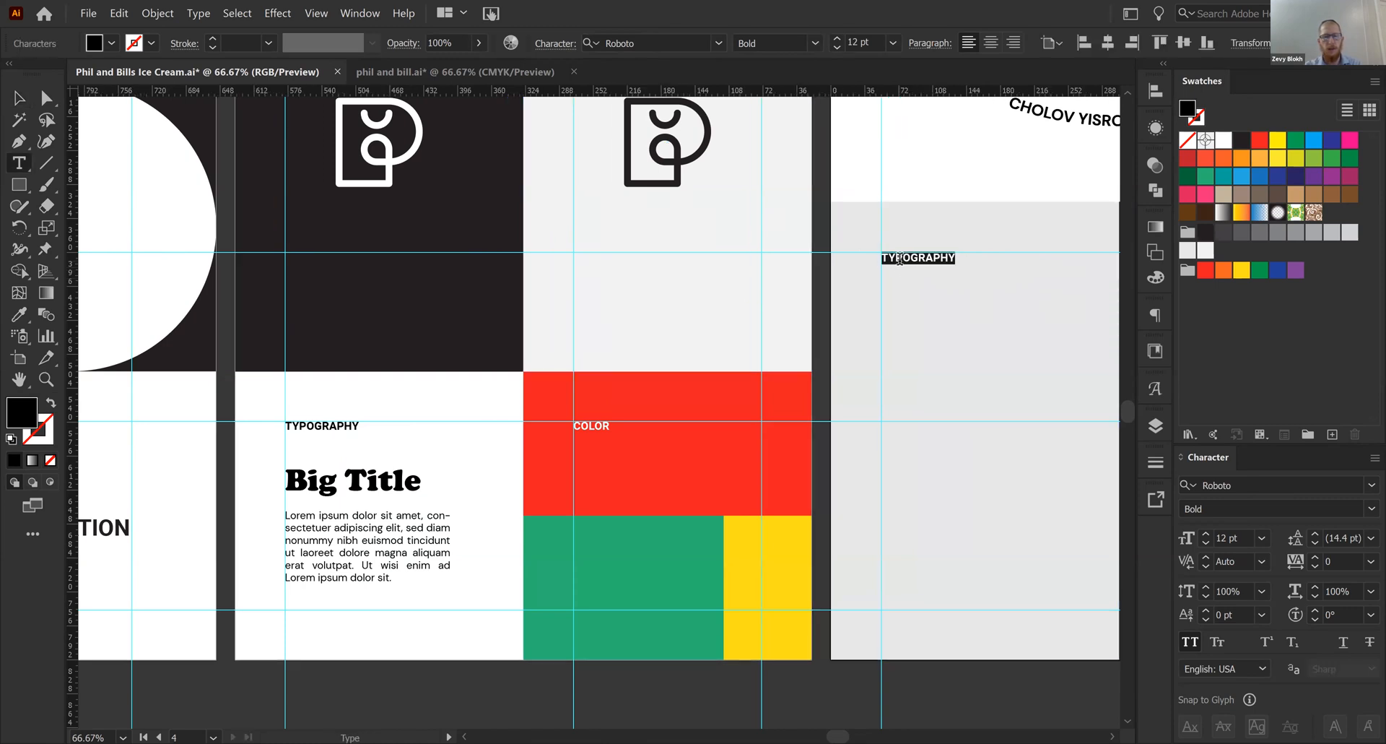
type("ILLUSTRATION")
key("Escape")
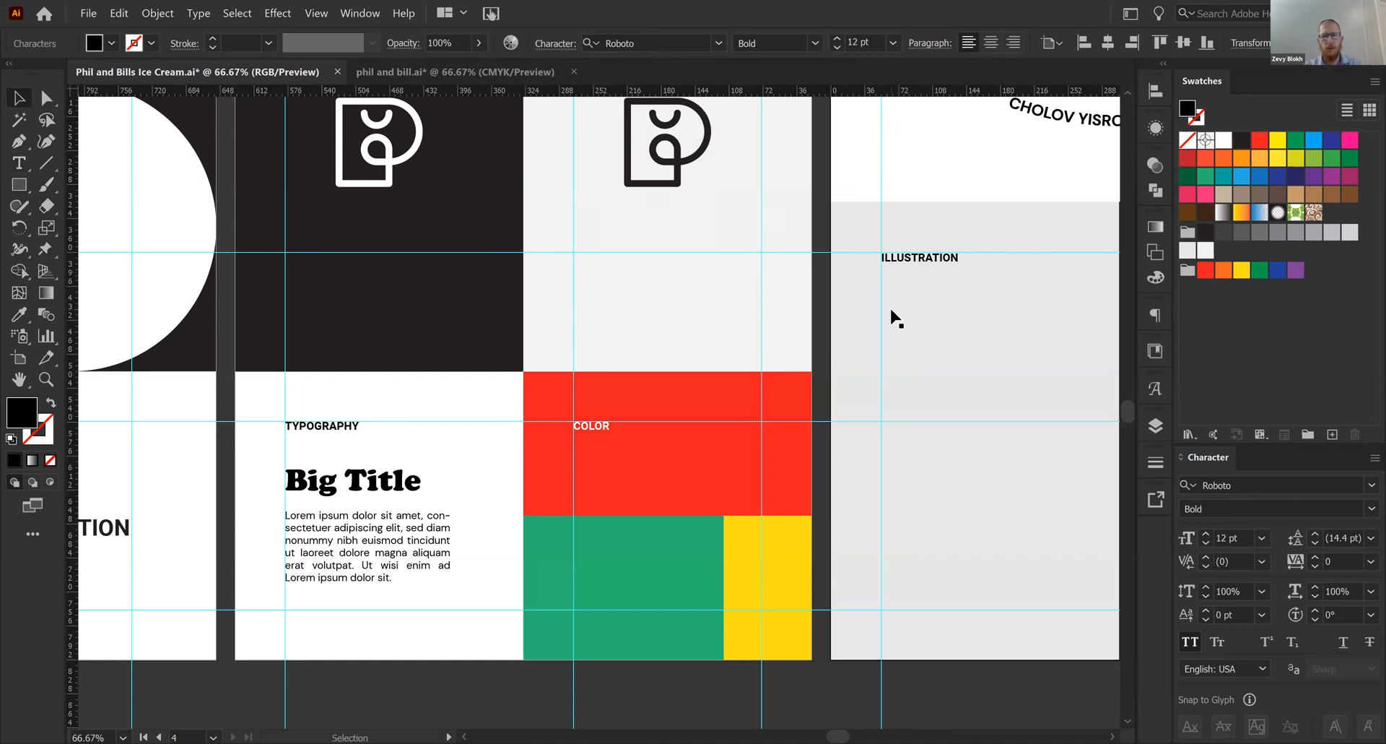
- Fill the panel behind the ILLUSTRATION heading with the lighter of the two light grey swatches
key("ctrl+minus")
key("ctrl+minus")
left_click(635, 412)
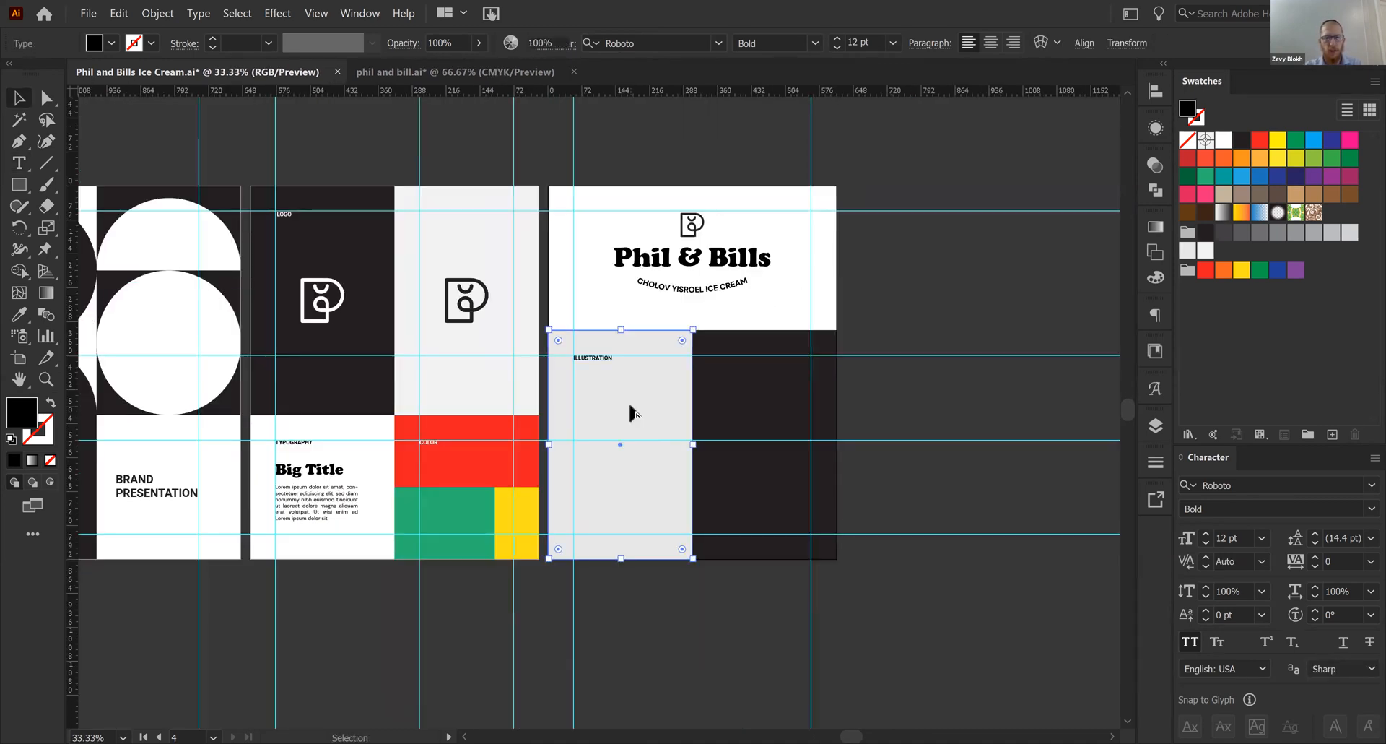
key("ctrl+plus")
left_click(1206, 251)
key("ctrl+shift+a")
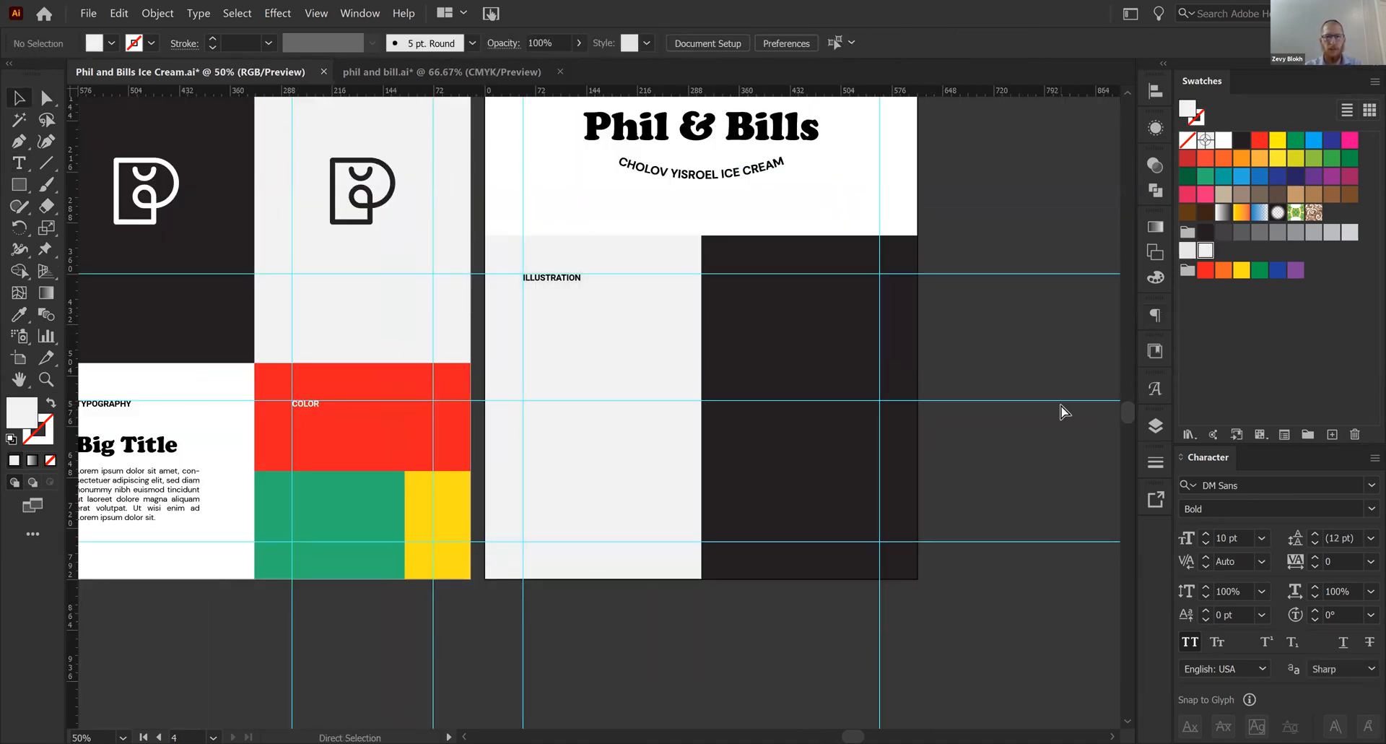
- Fill the near-black panel beside the ILLUSTRATION panel with a medium-dark grey swatch
key("ctrl+plus")
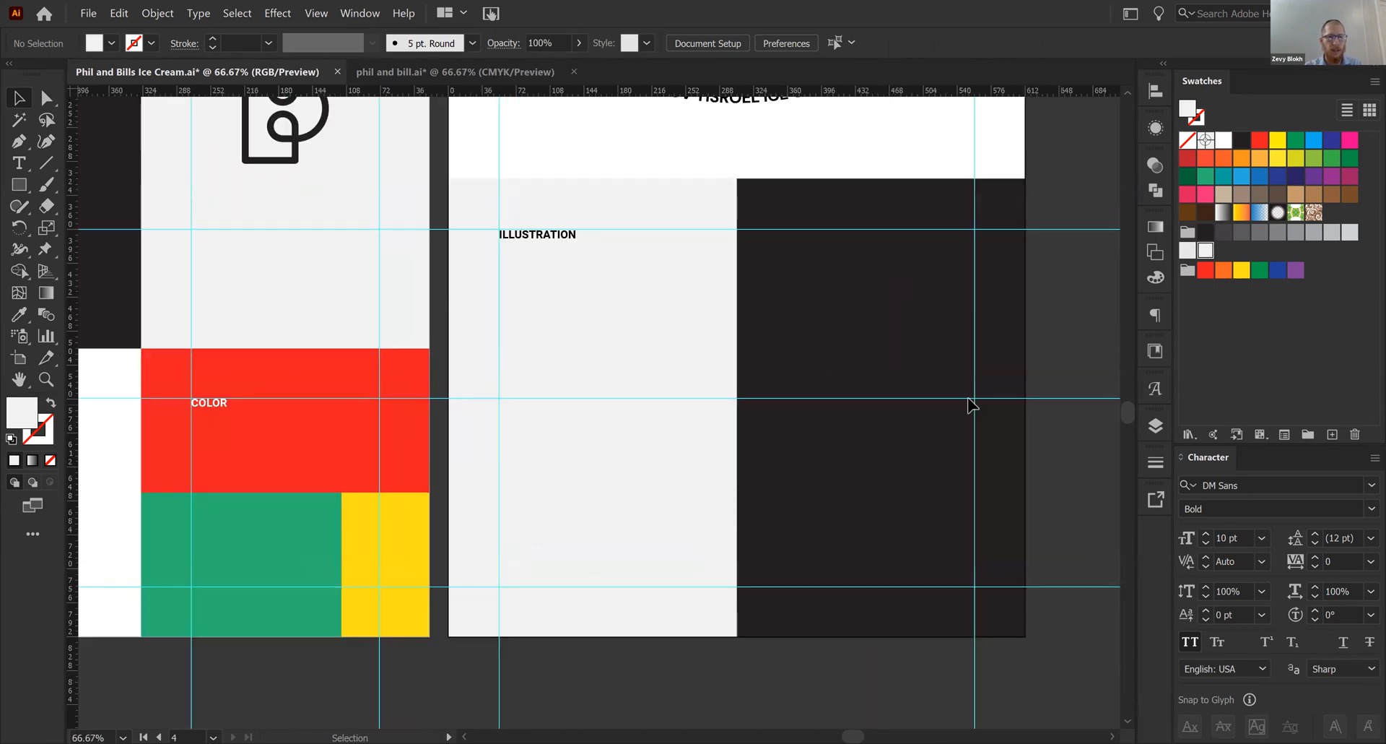
left_click(1040, 280)
left_click(1241, 231)
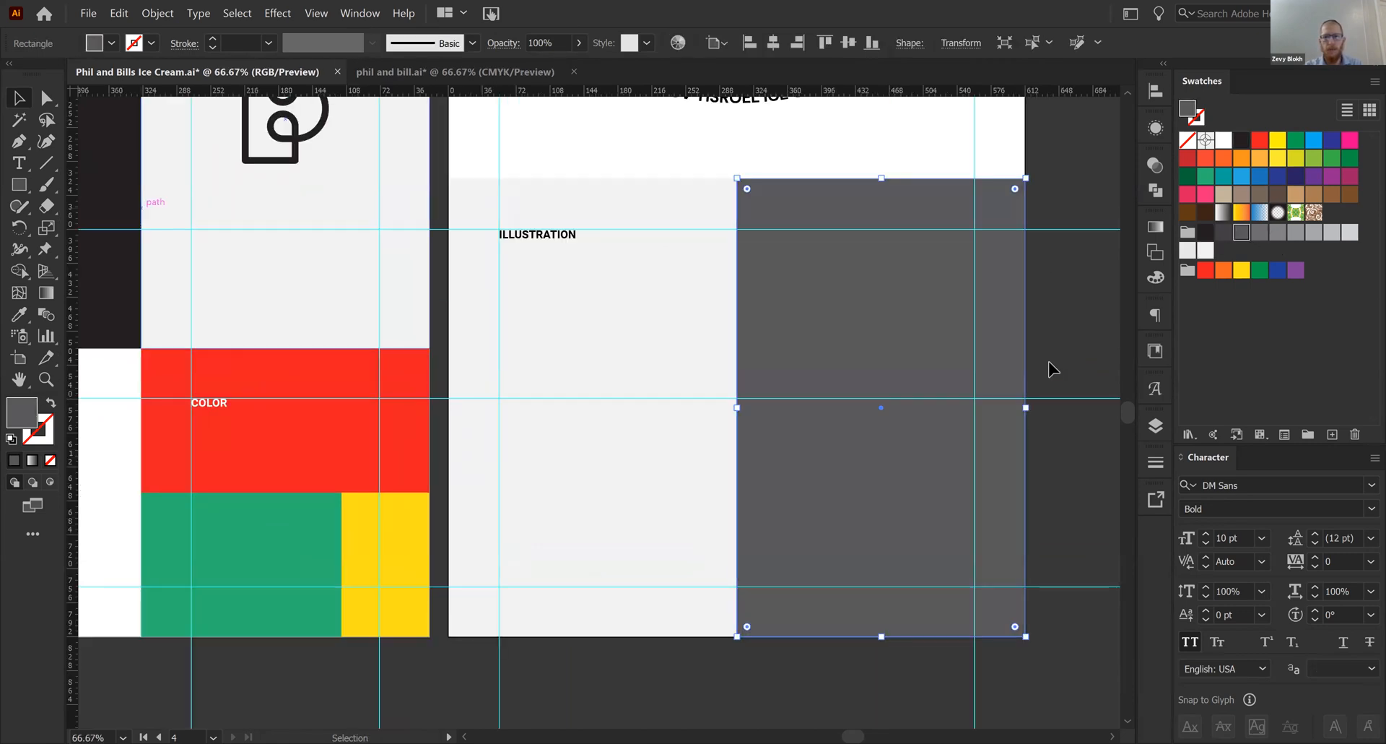
left_click(1090, 393)
- Draw a dark grey square, slightly under half the panel's width, from the lower-right corner of the ILLUSTRATION panel
scroll(514, 672, "down", 3)
key("ctrl+plus")
scroll(632, 613, "right", 2)
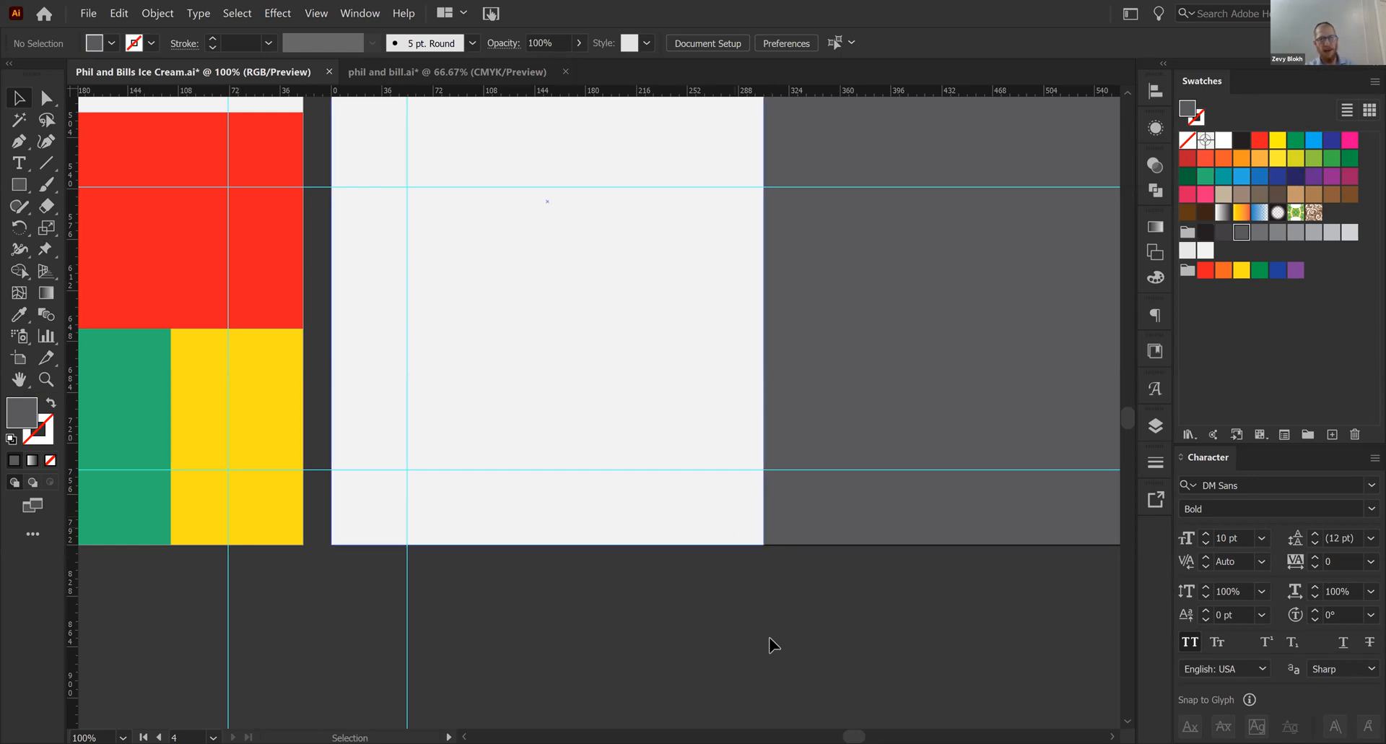
key("m")
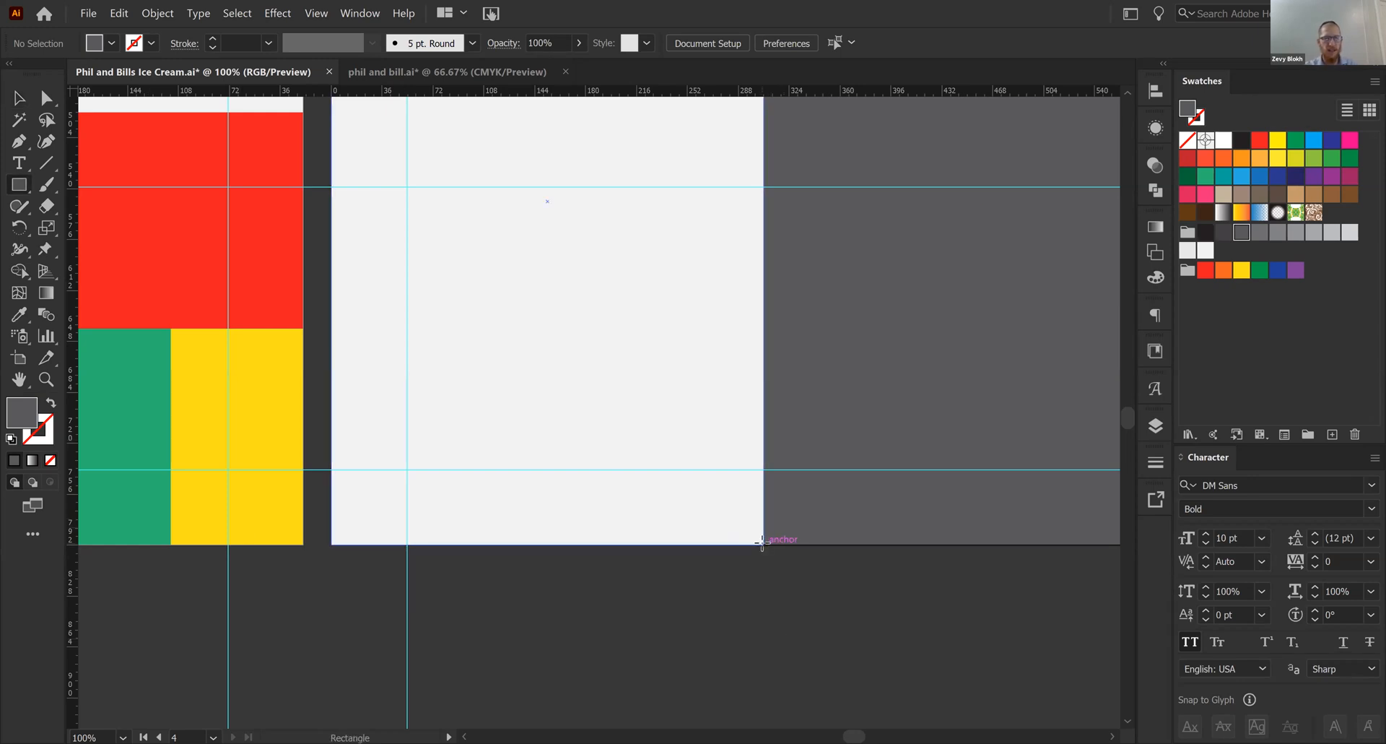
left_click_drag(765, 544, 579, 359)
key("v")
left_click(650, 607)
- Duplicate the square directly to its left and scale both squares together to span the ILLUSTRATION panel's full width
left_click_drag(683, 526, 499, 504)
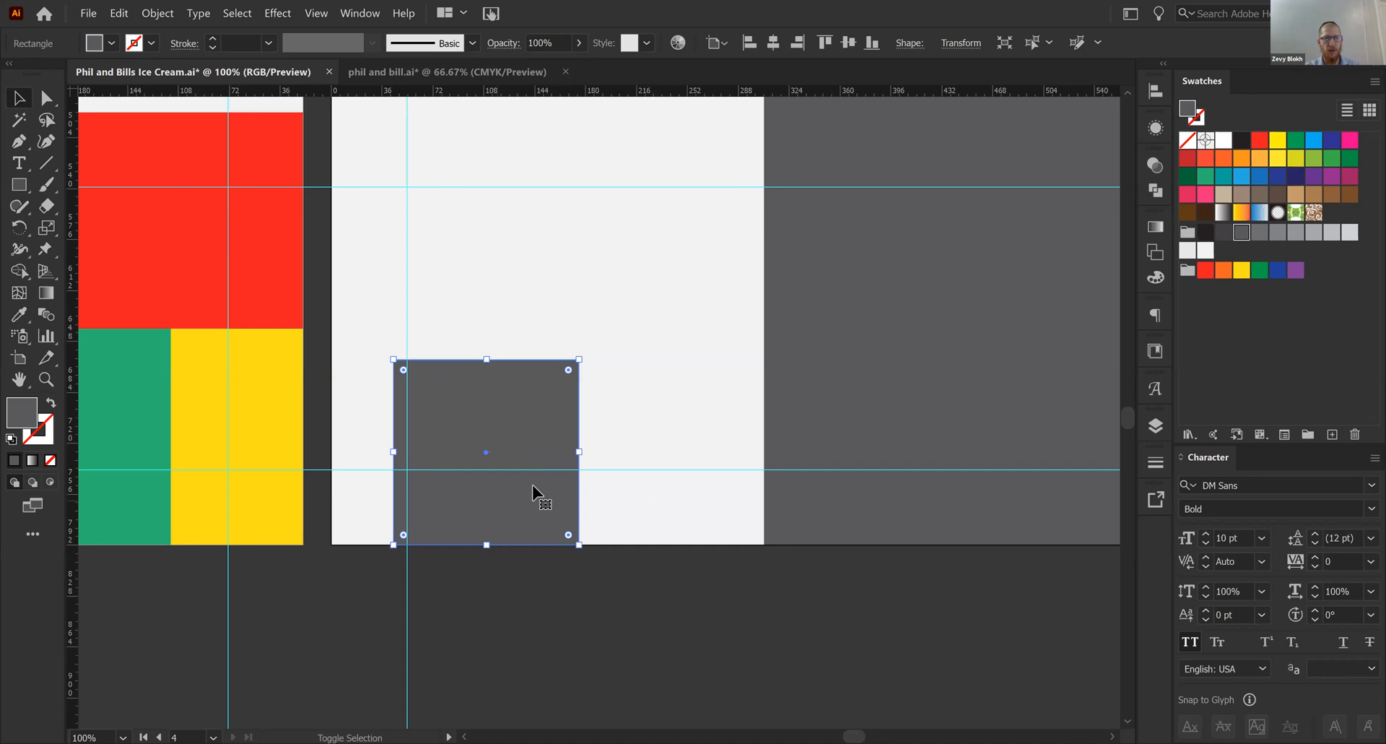
key("ctrl+z")
left_click_drag(651, 480, 459, 475)
left_click(647, 433, "shift")
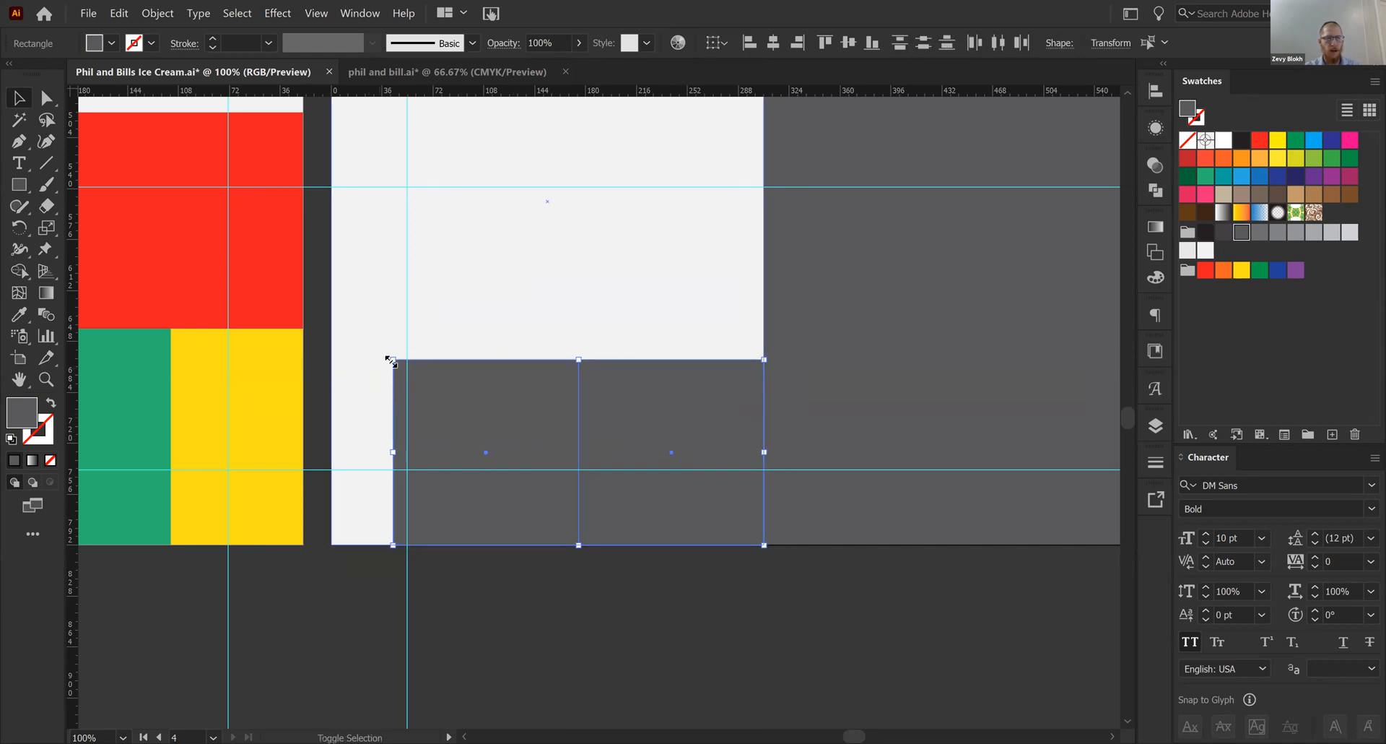
left_click_drag(395, 359, 330, 329)
left_click(402, 628)
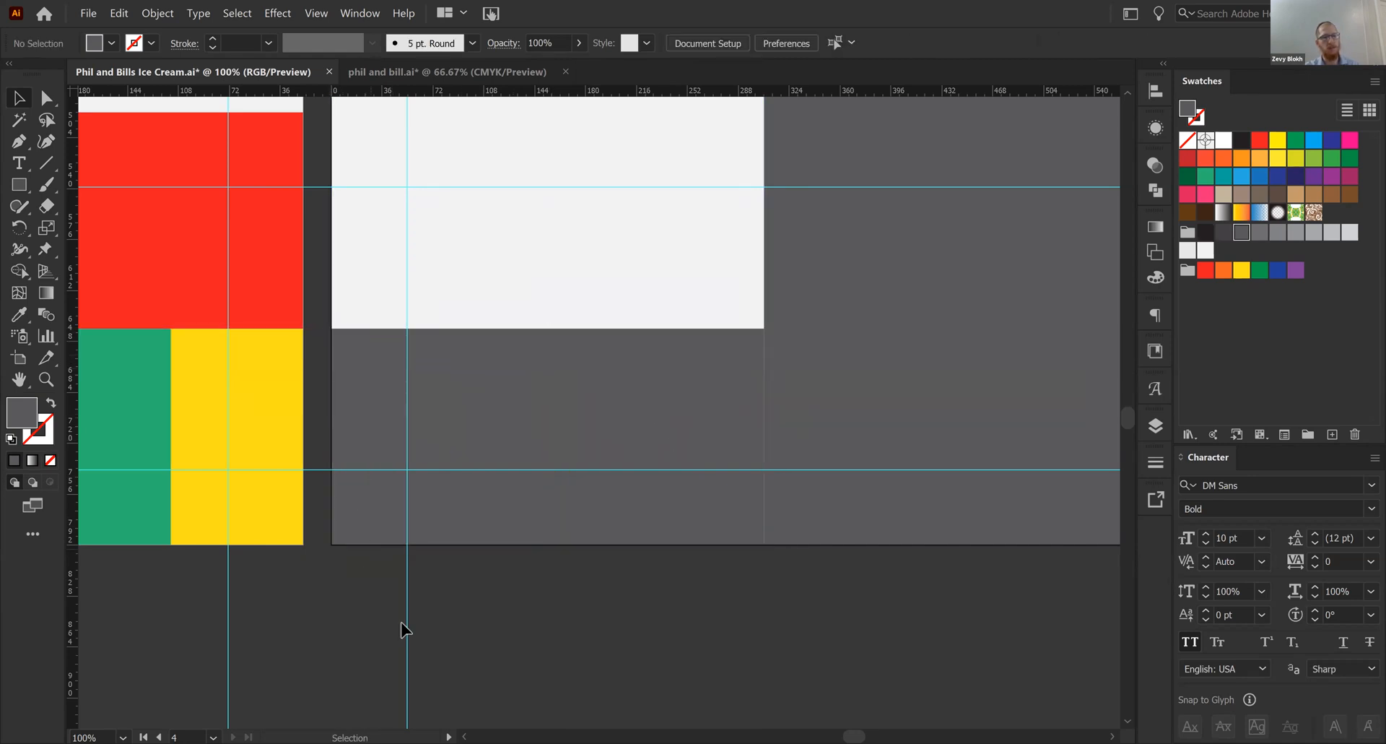
- Swap the left square's grey fill with its empty stroke so only a grey outline is used
left_click(601, 411)
left_click(461, 484)
key("d")
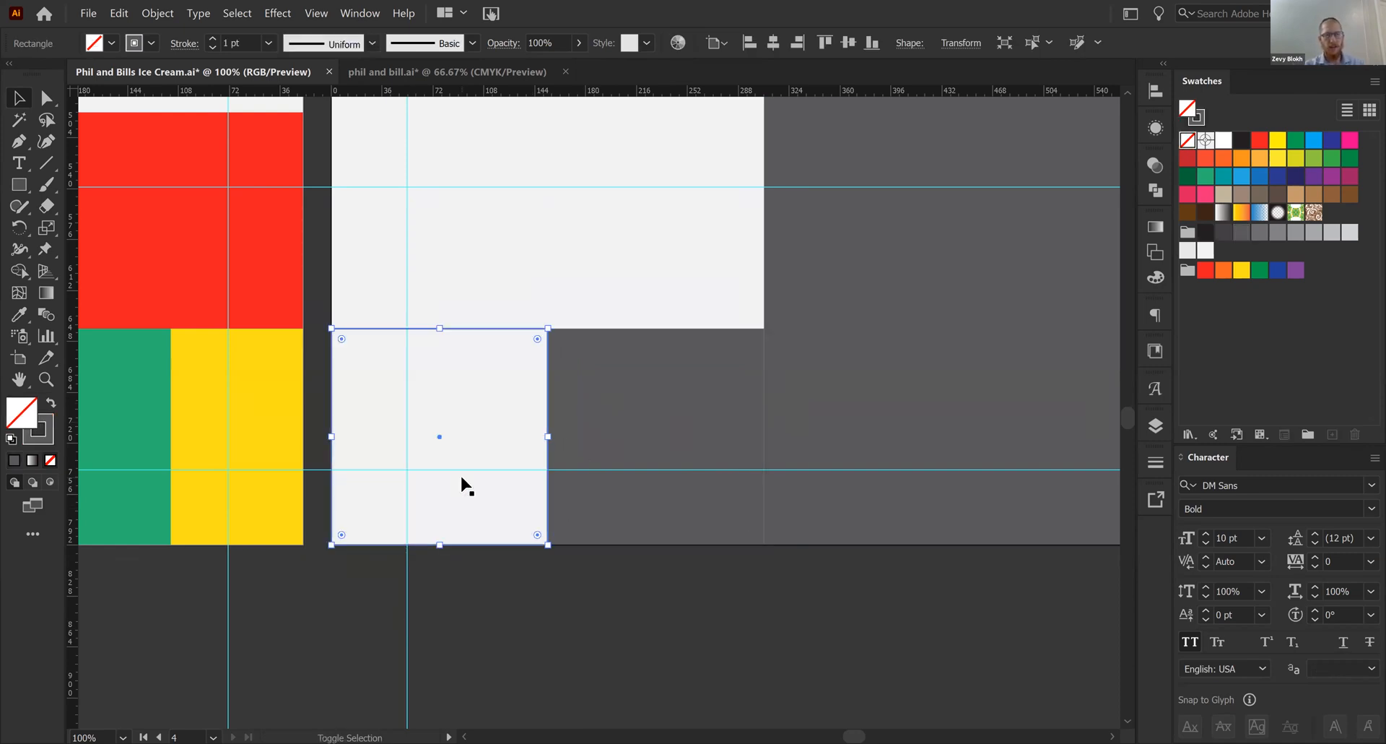
- Round the right square's lower-left corner to the maximum radius to form a quarter circle
left_click(596, 515)
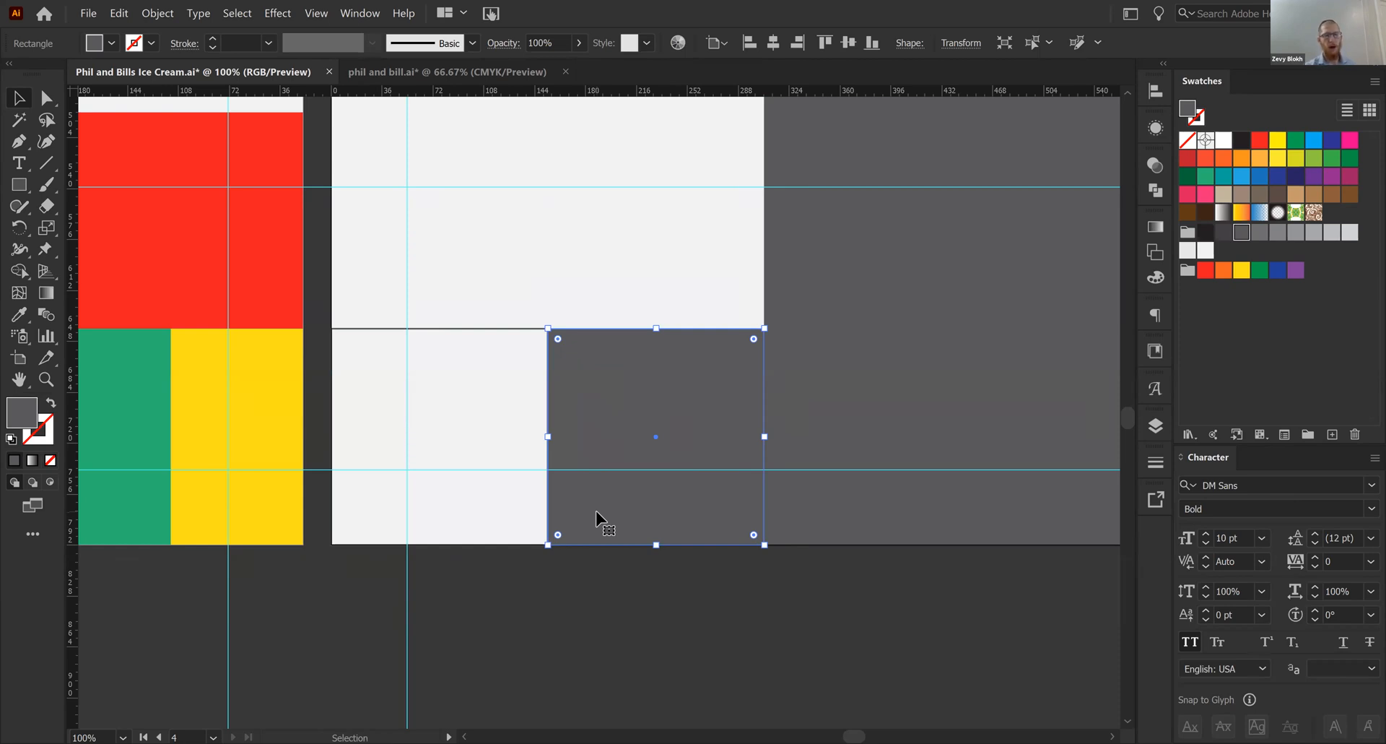
key("a")
left_click(548, 545)
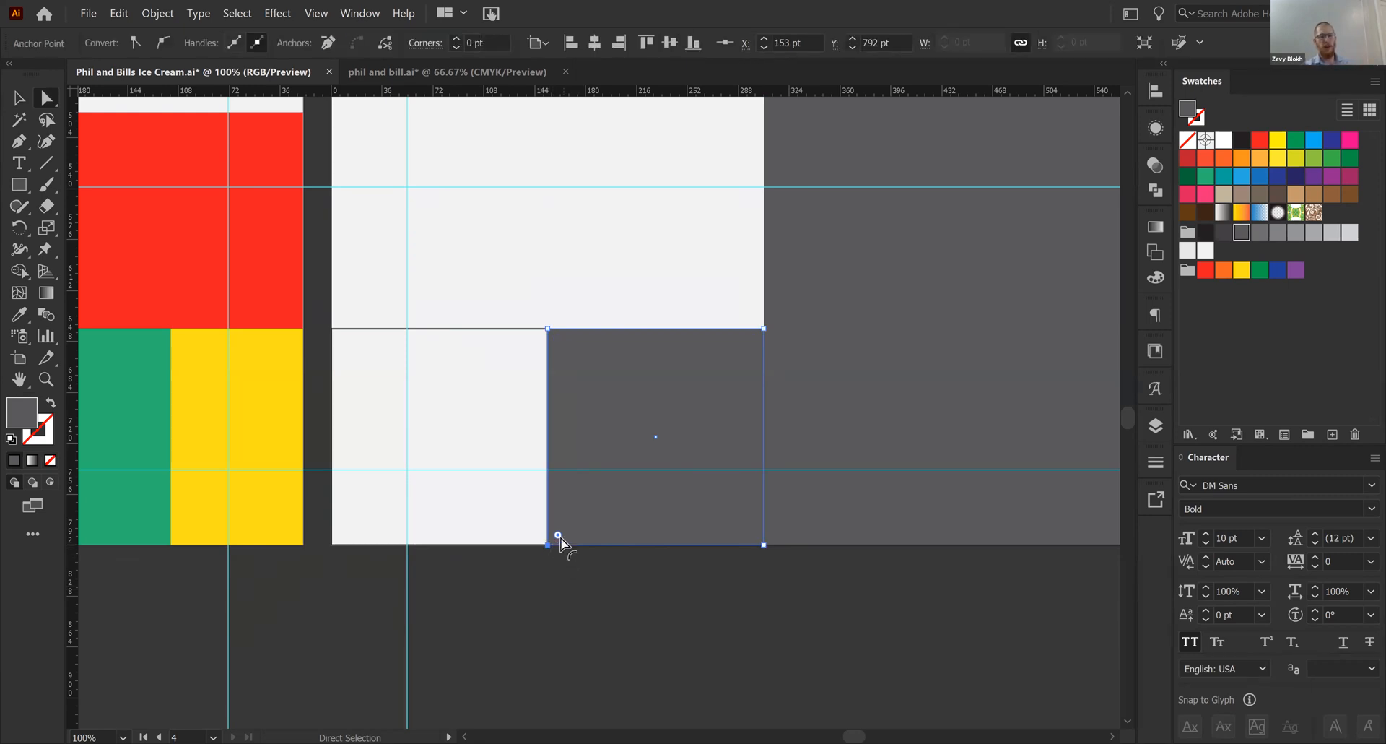
left_click_drag(558, 534, 960, 242)
left_click(598, 633)
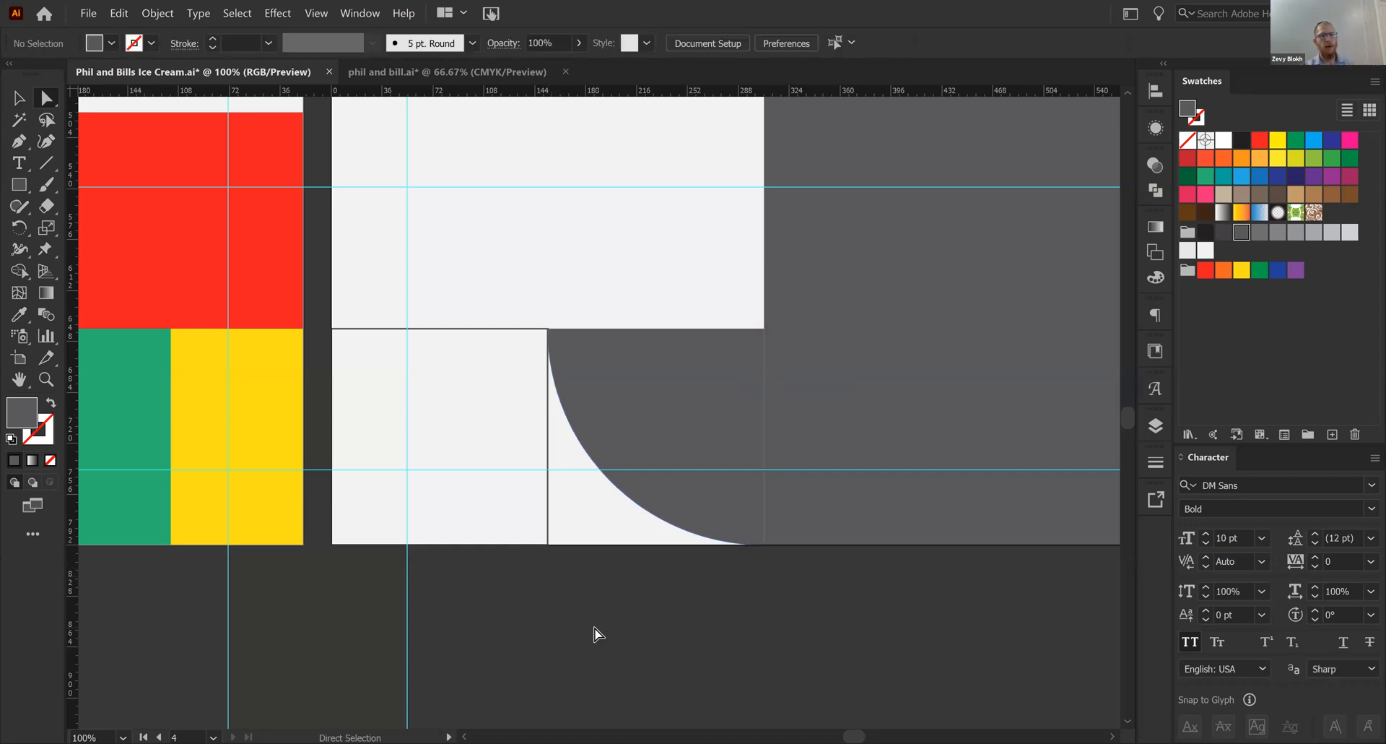
- Check the illustration tiles in phil and bill.ai, return, and swap the left square's grey outline back to its fill
left_click(493, 78)
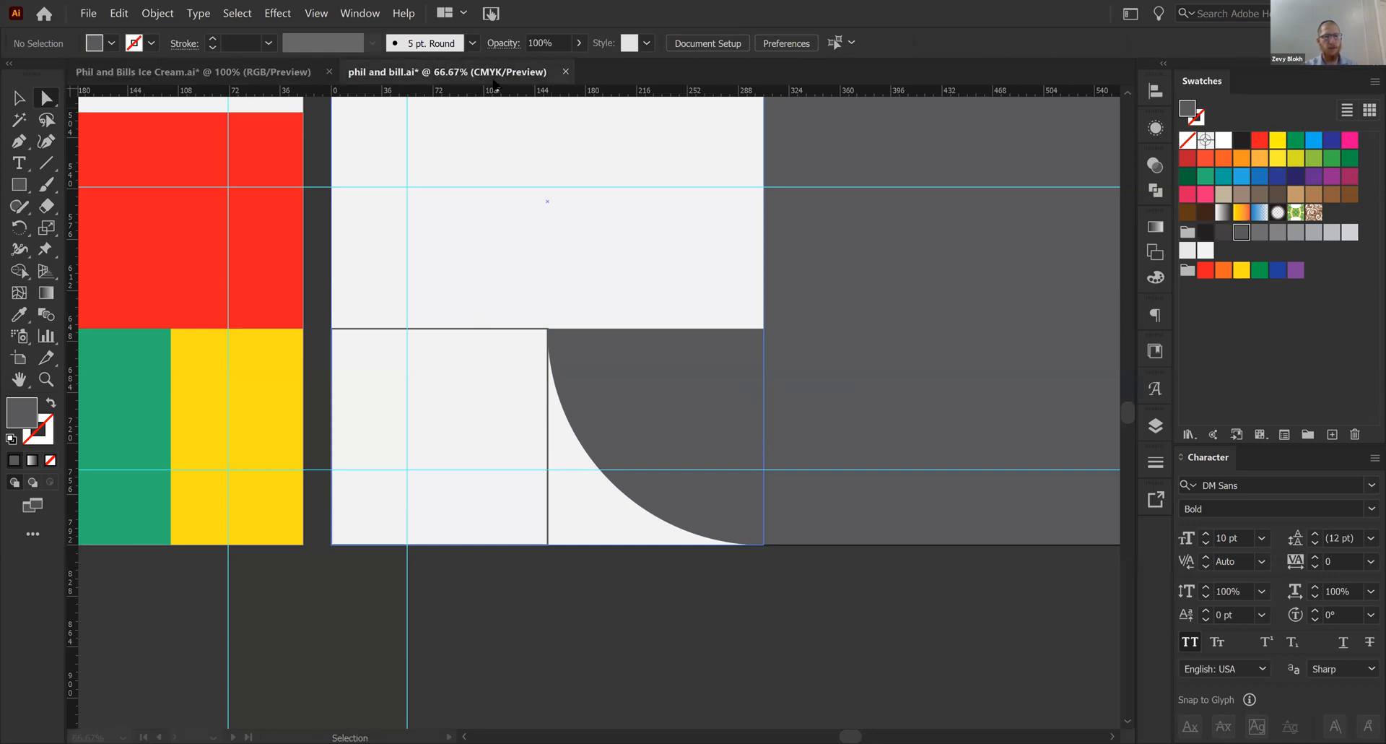
left_click(243, 75)
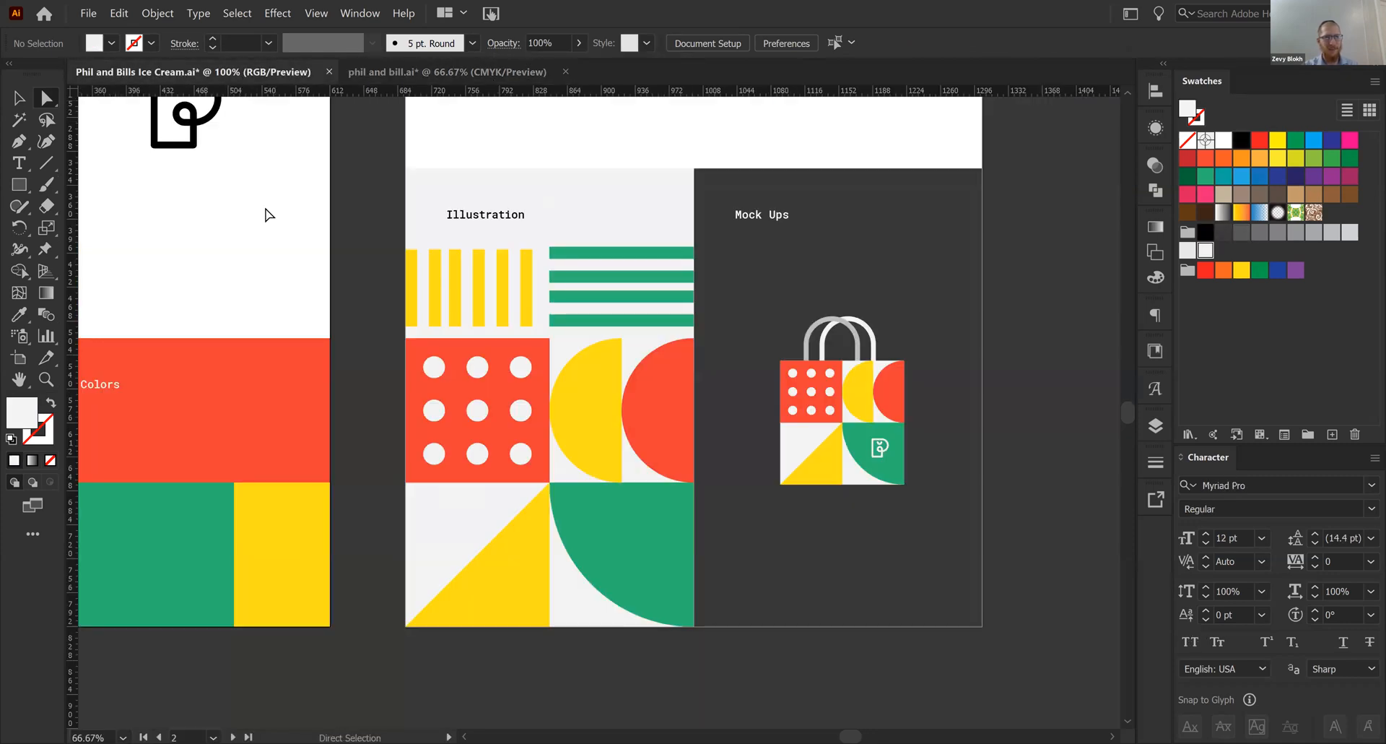
key("v")
left_click(398, 329)
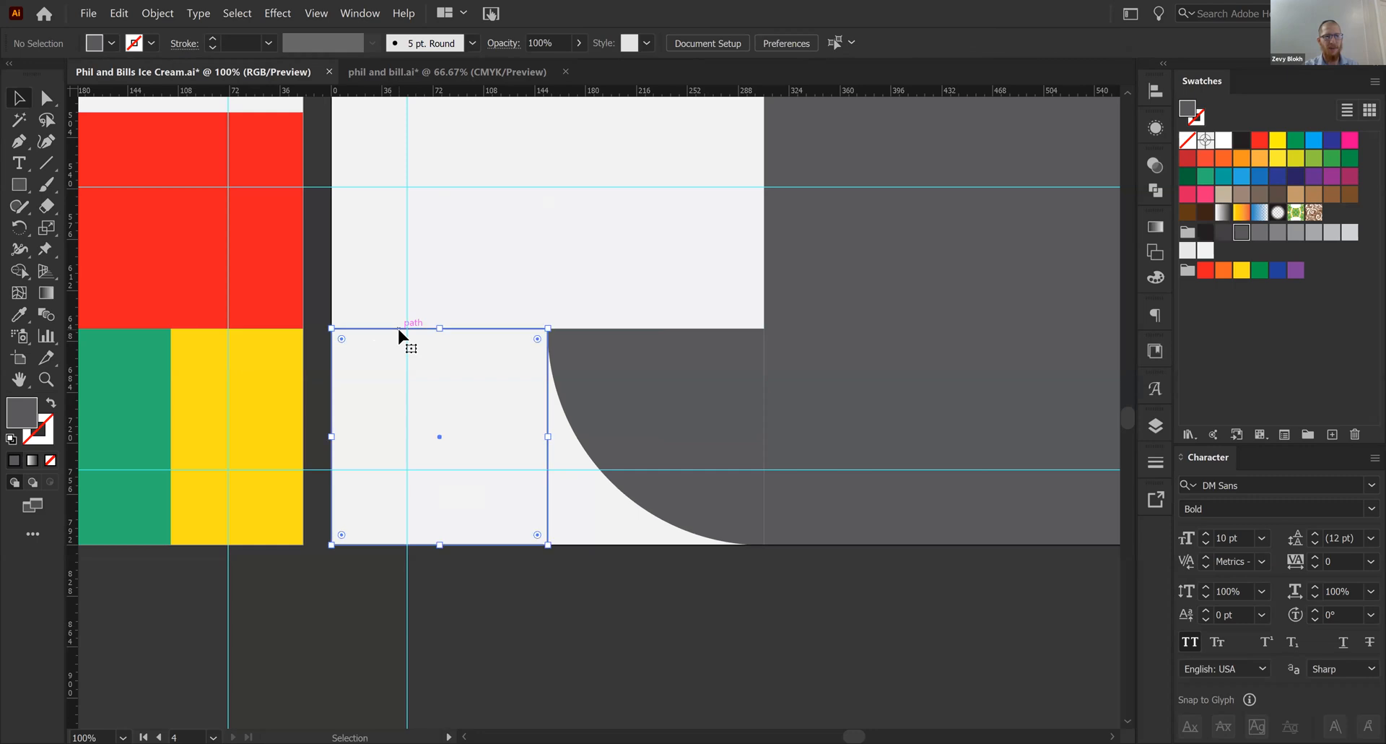
key("shift+x")
- Delete the left square's upper-left anchor point to turn it into a right triangle
key("a")
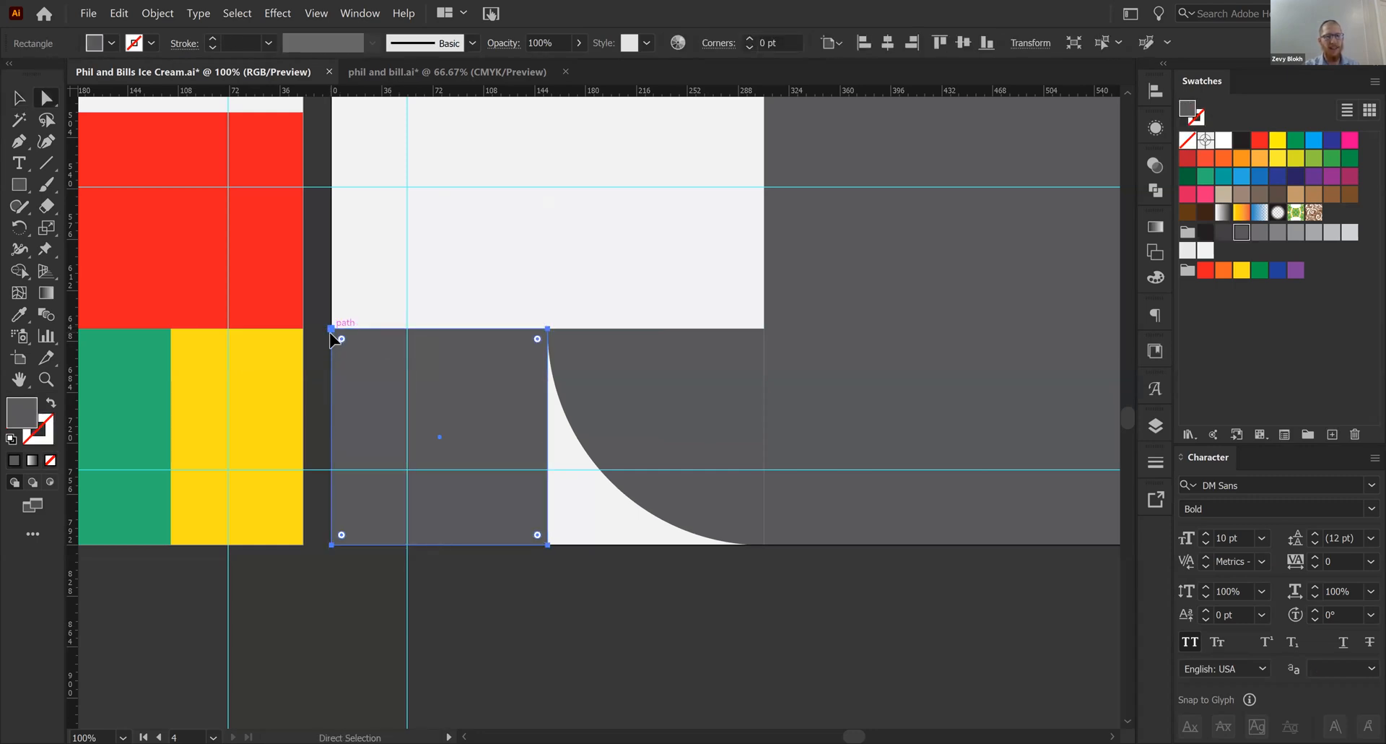
left_click(332, 331)
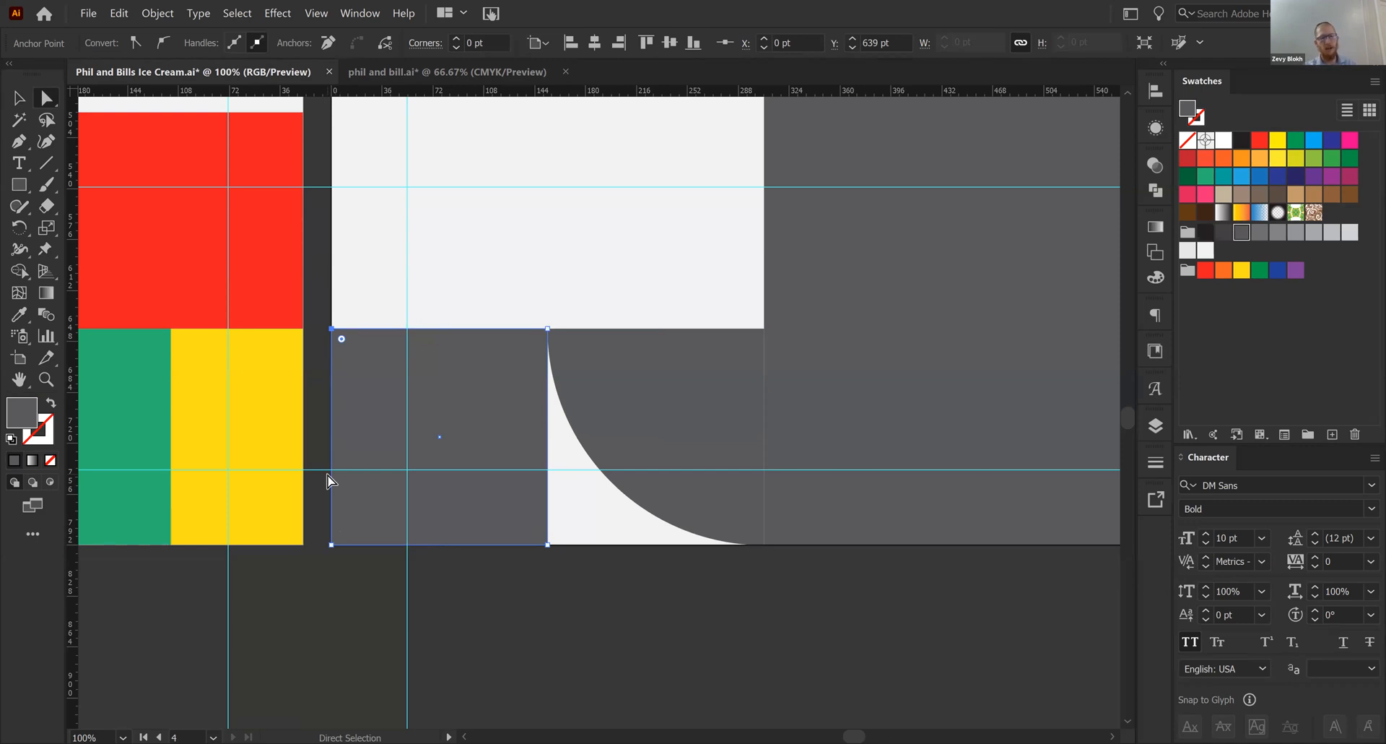
key("Delete")
key("v")
left_click(511, 607)
left_click_drag(511, 607, 508, 606)
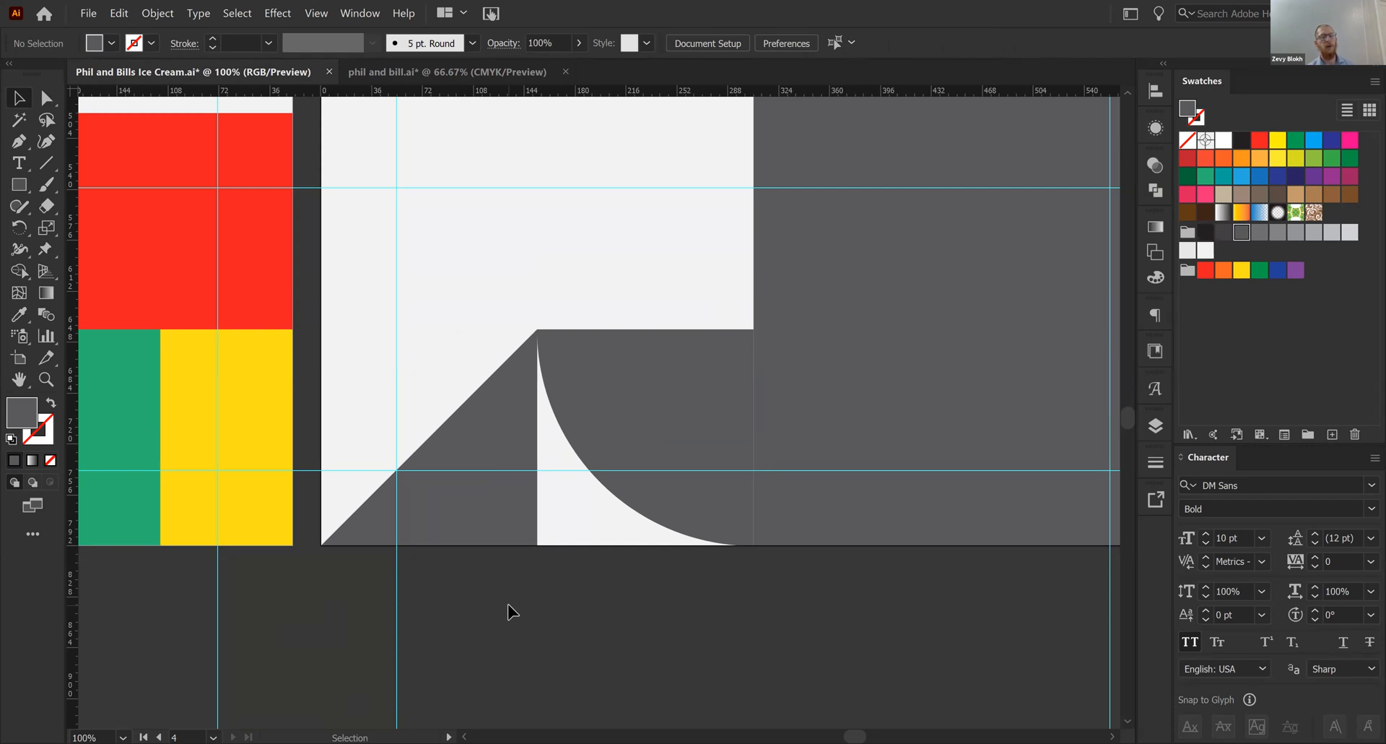
- Fill the quarter circle with the palette tile's green and the right triangle with its yellow by sampling with the Eyedropper
left_click(668, 446)
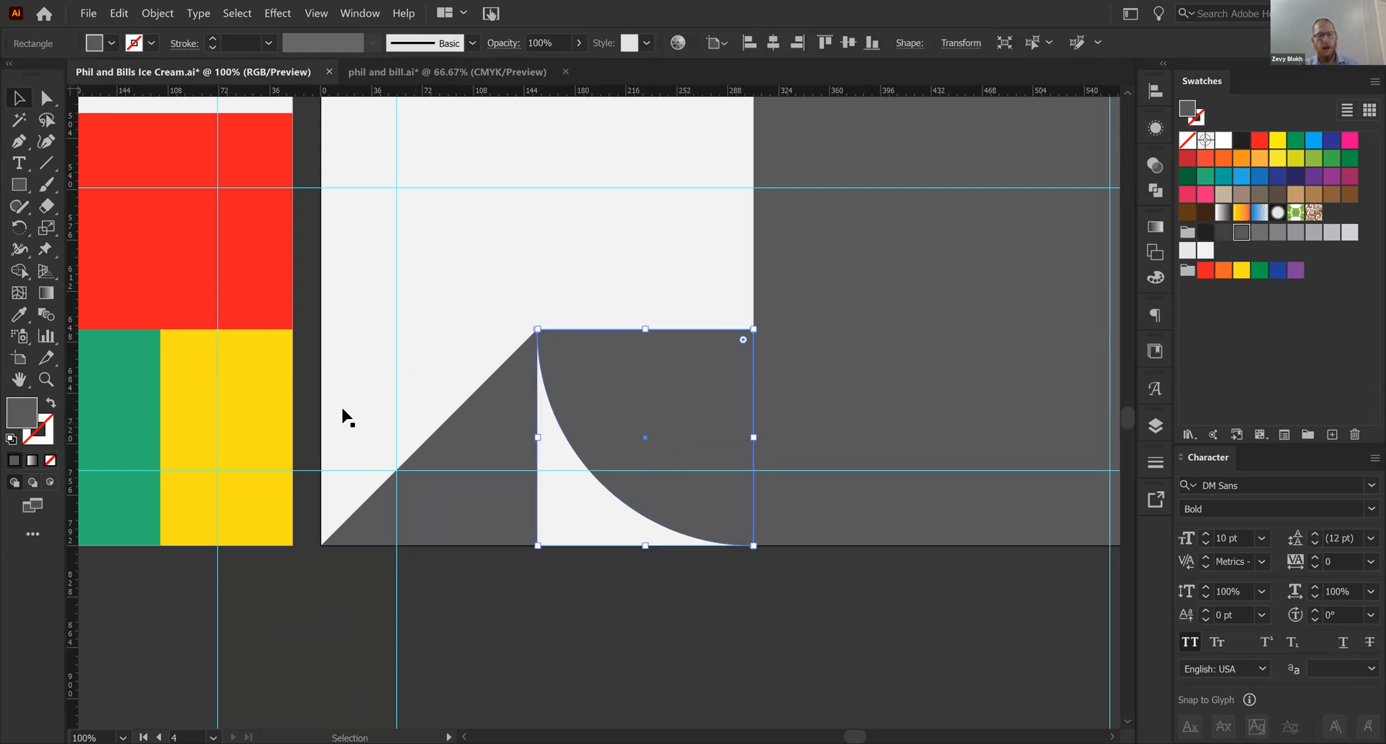
scroll(495, 430, "left", 3)
key("i")
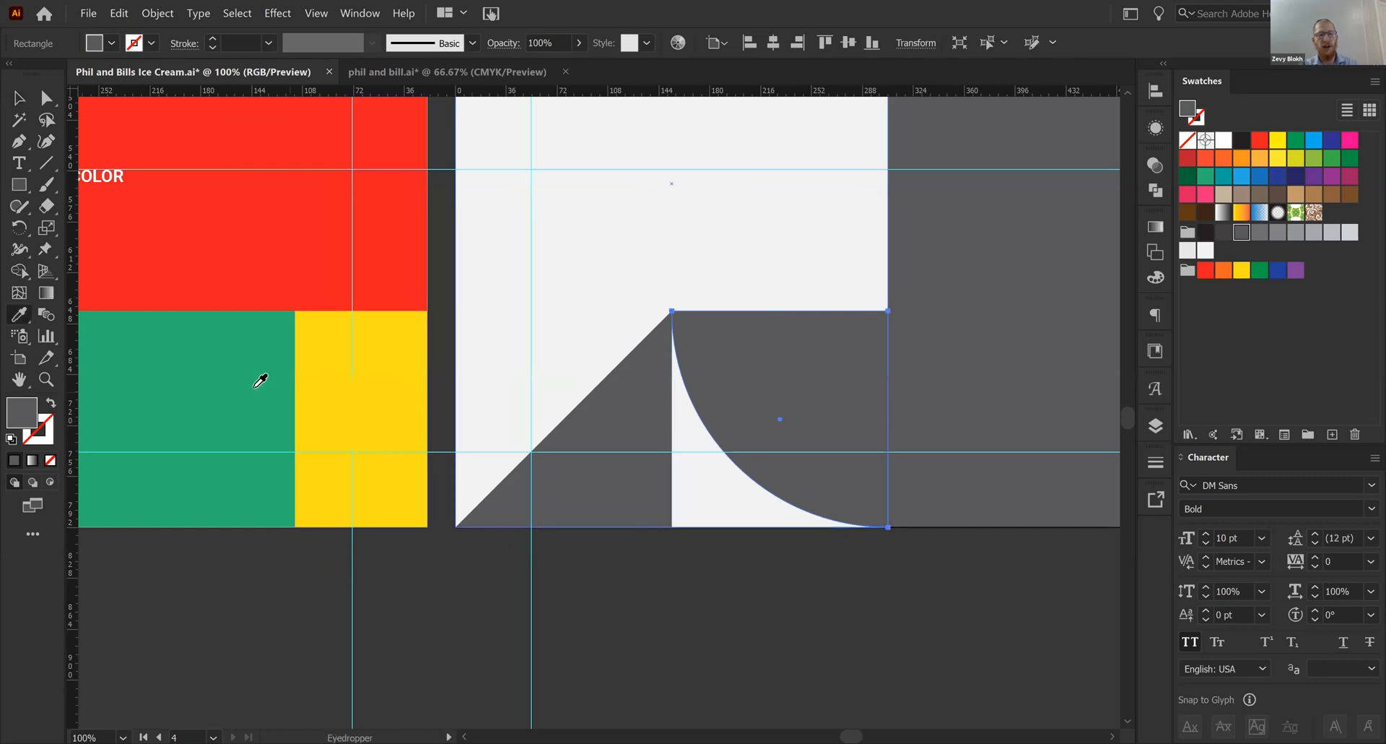
left_click(259, 381)
left_click(605, 505, "ctrl")
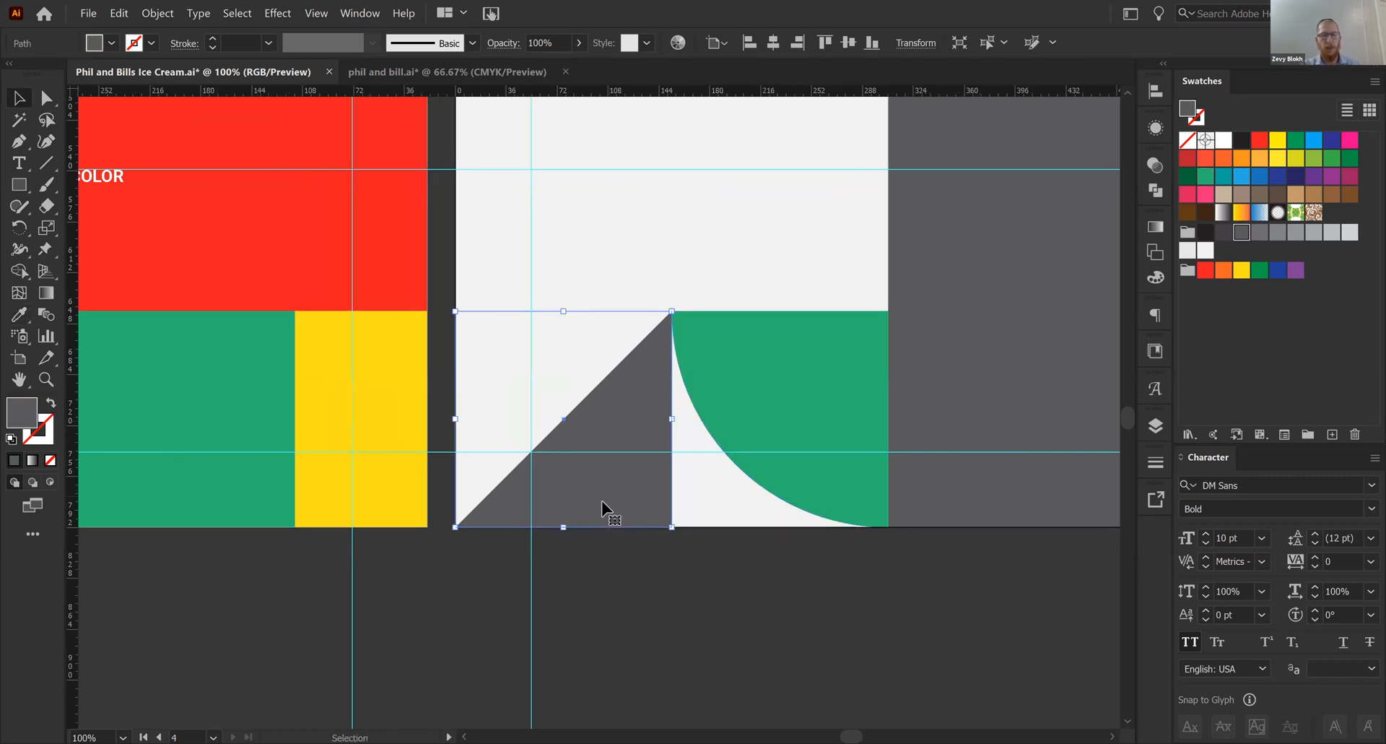
left_click(374, 453)
key("v")
left_click(569, 619)
scroll(519, 635, "right", 3)
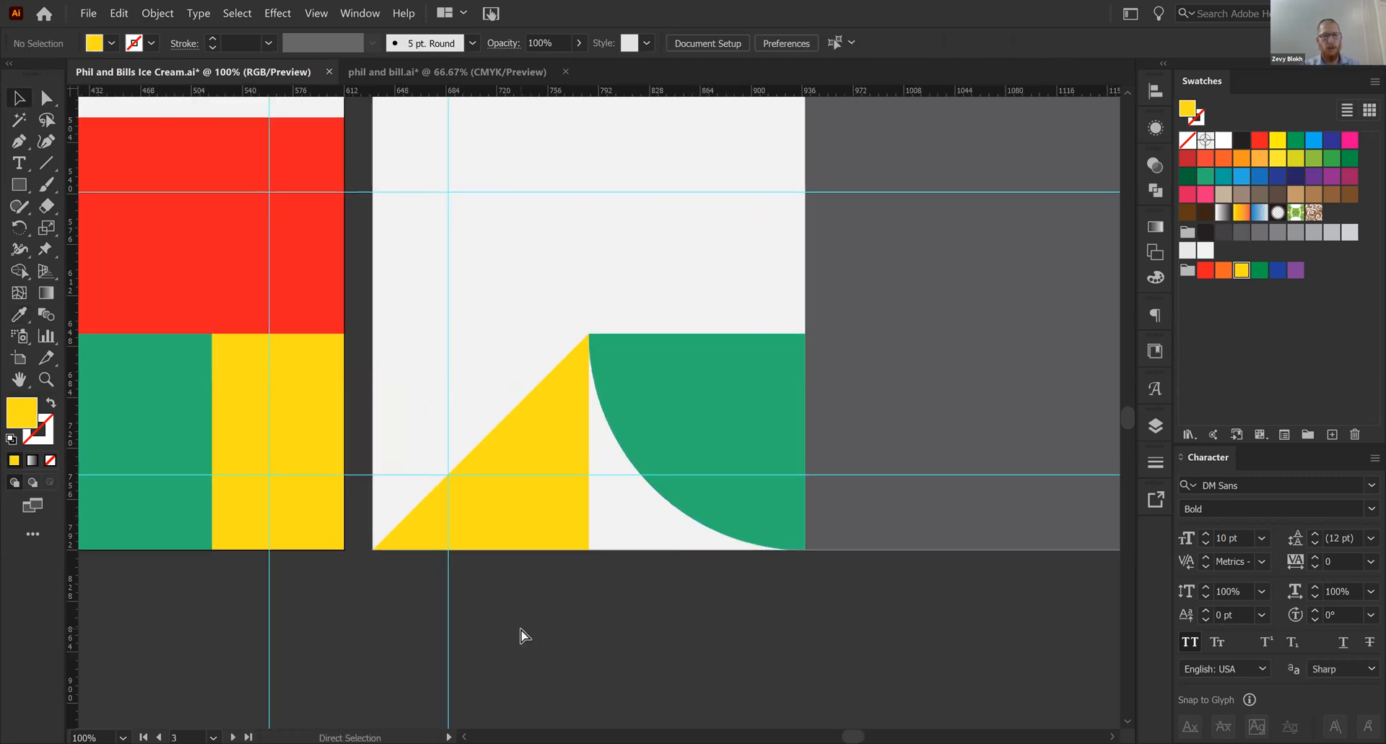
- Draw a yellow square directly above the triangle tile, aligned to the illustration panel's left edge and matching the tile's width
key("ctrl+minus")
scroll(458, 443, "up", 2)
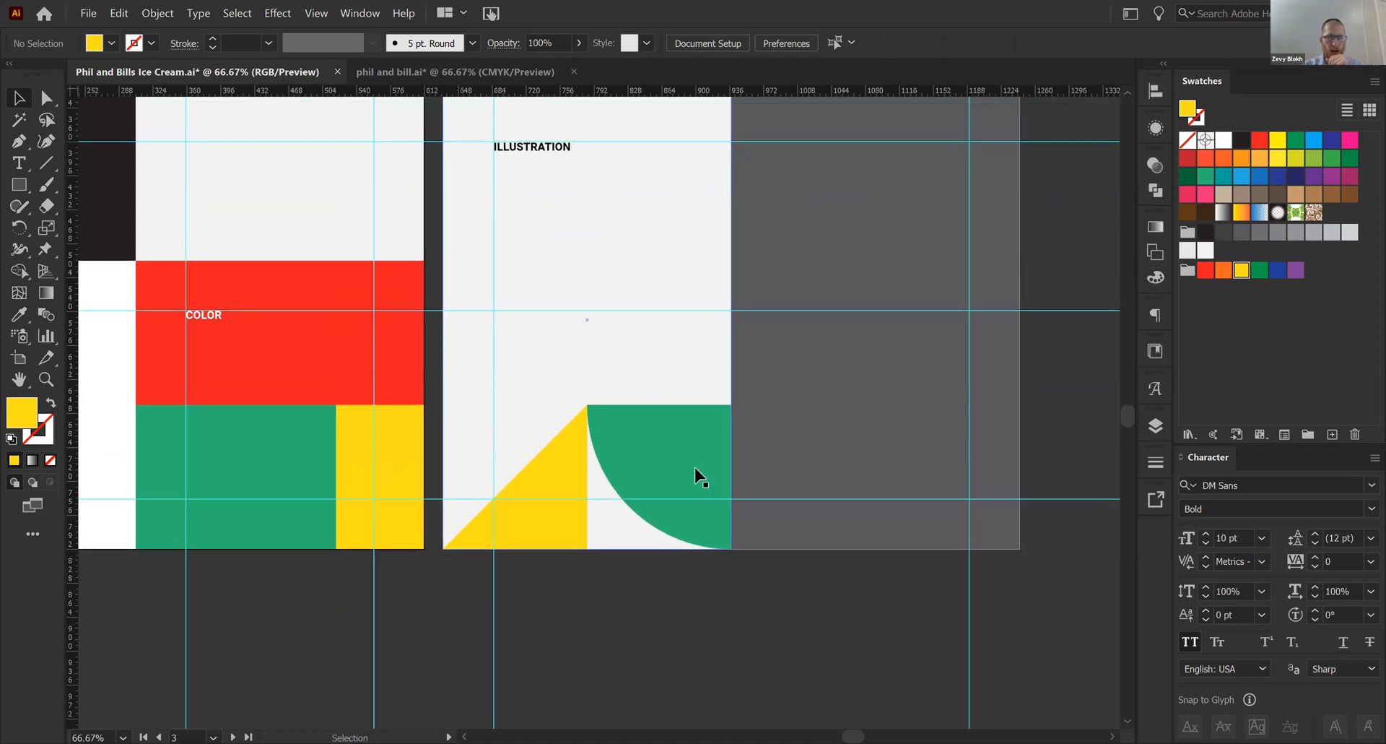
key("m")
mouse_move(586, 403)
left_mouse_down()
mouse_move(501, 318)
mouse_move(442, 316)
left_mouse_up()
key("v")
- Select the light grey rectangle behind the illustration tiles and add a new layer above Layer 1
left_click(650, 280)
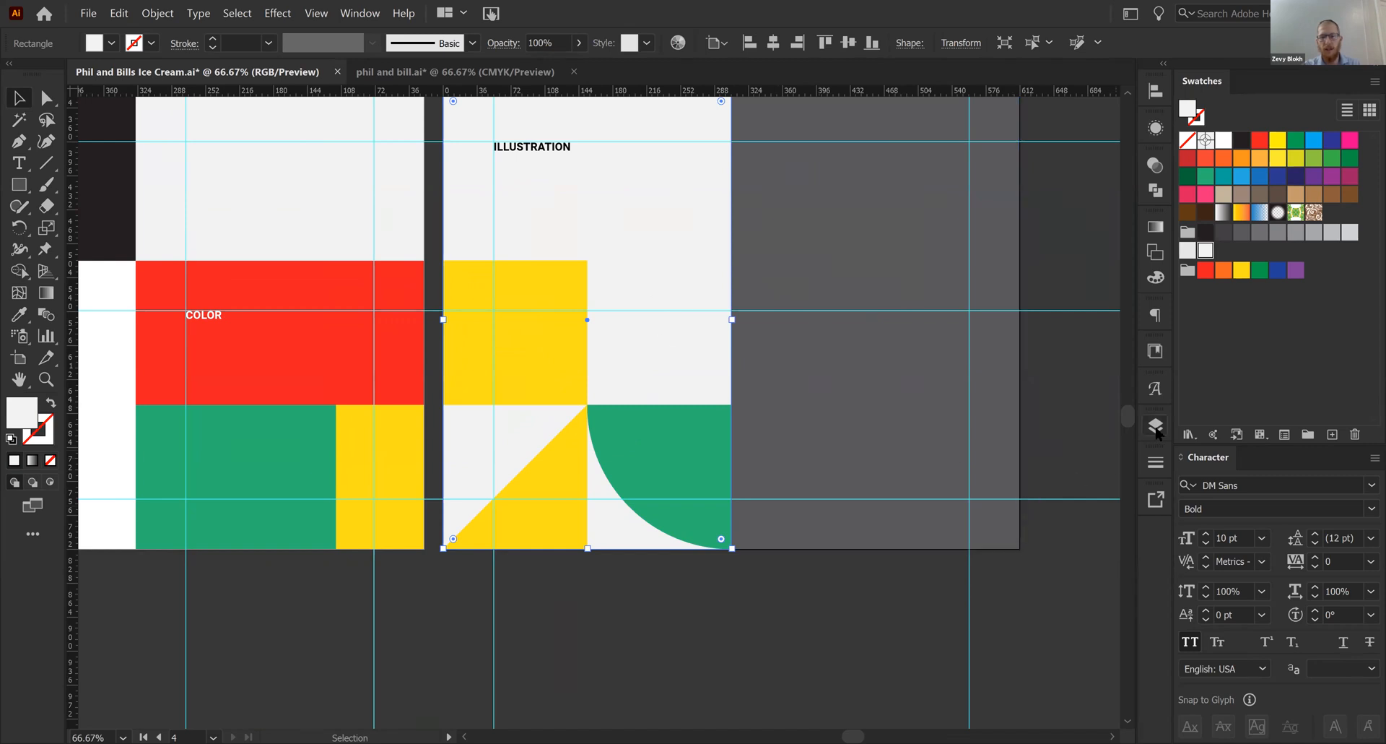
left_click_drag(708, 282, 700, 332)
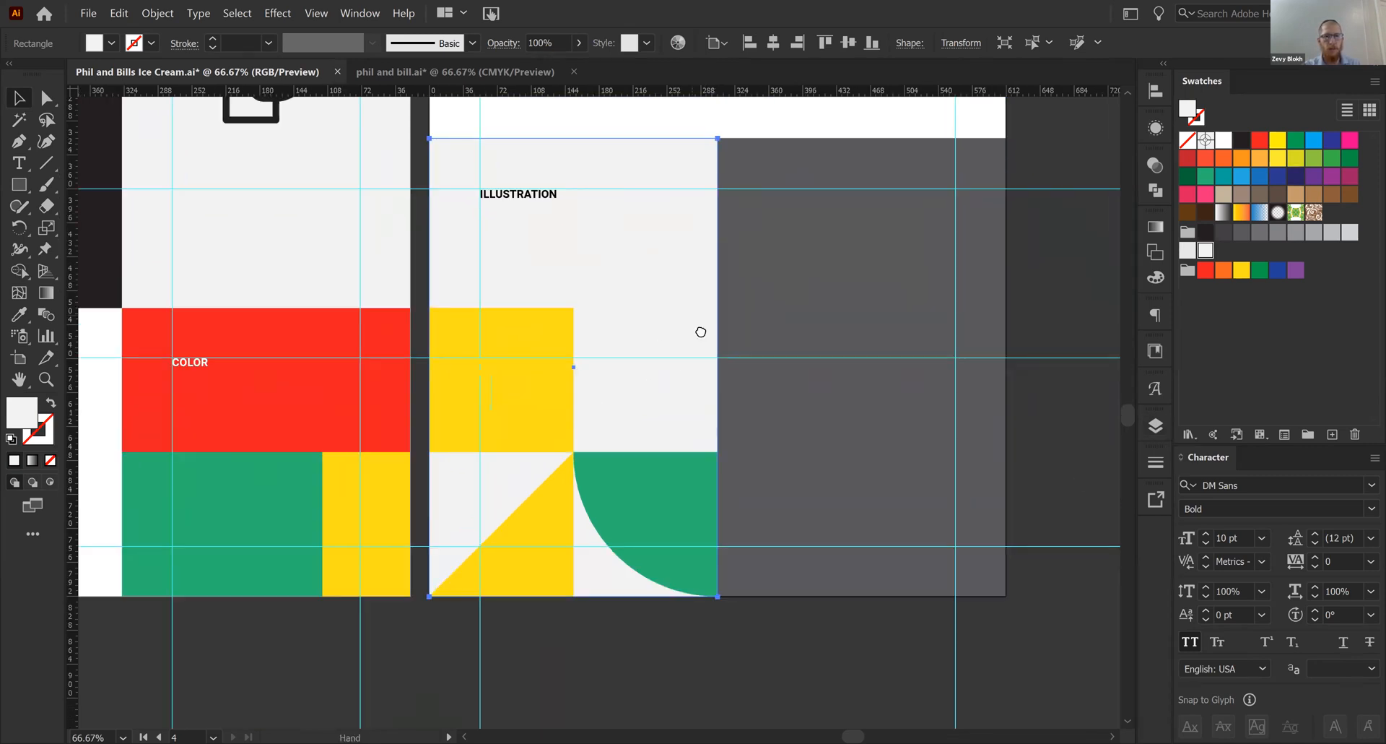
left_click(1155, 426)
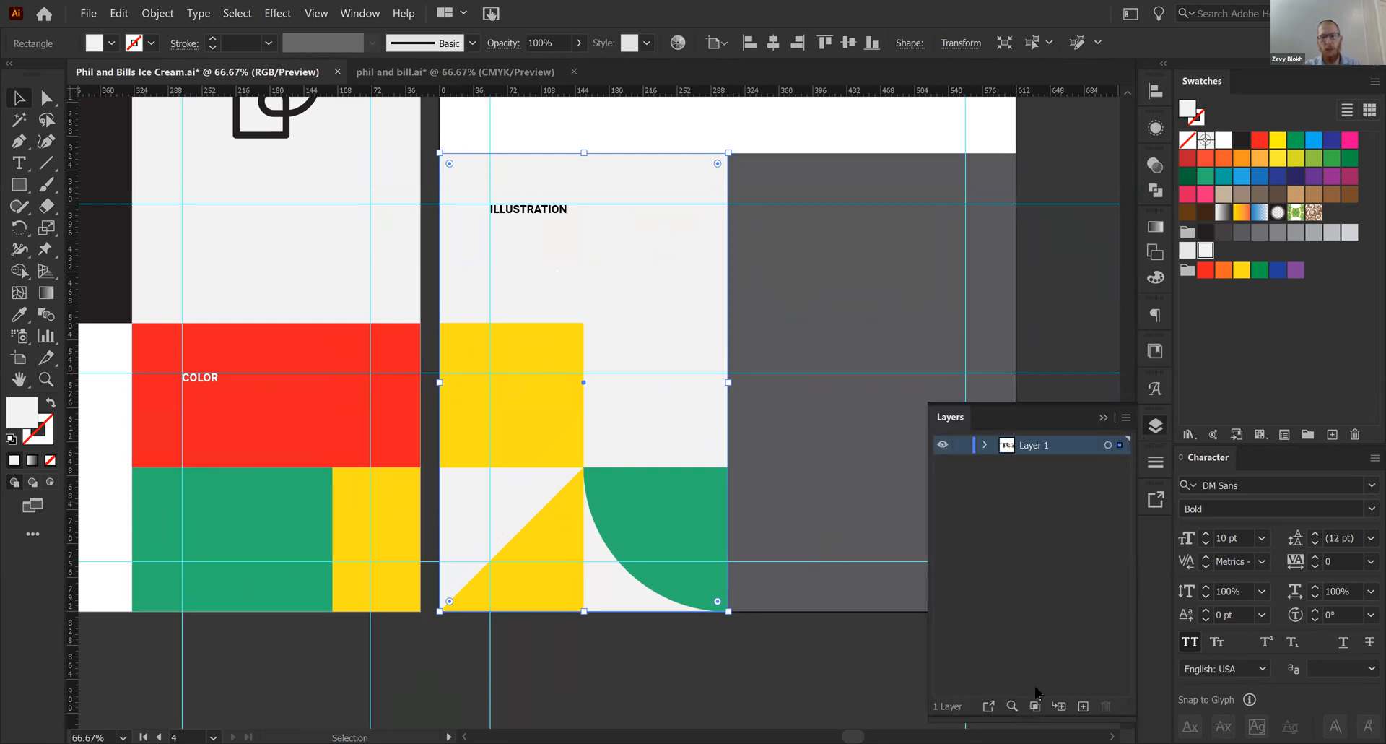
left_click(1083, 705)
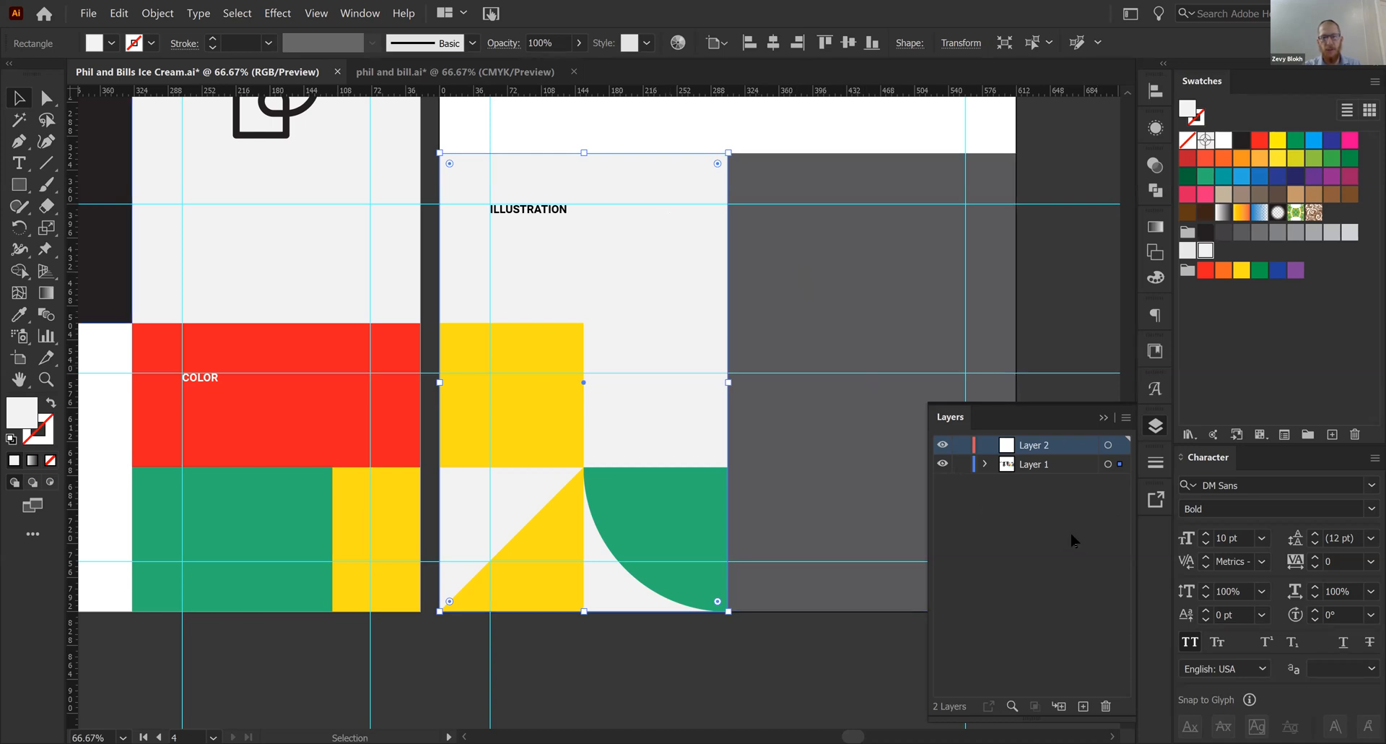
- Rename Layer 1 as First
left_click(1070, 464)
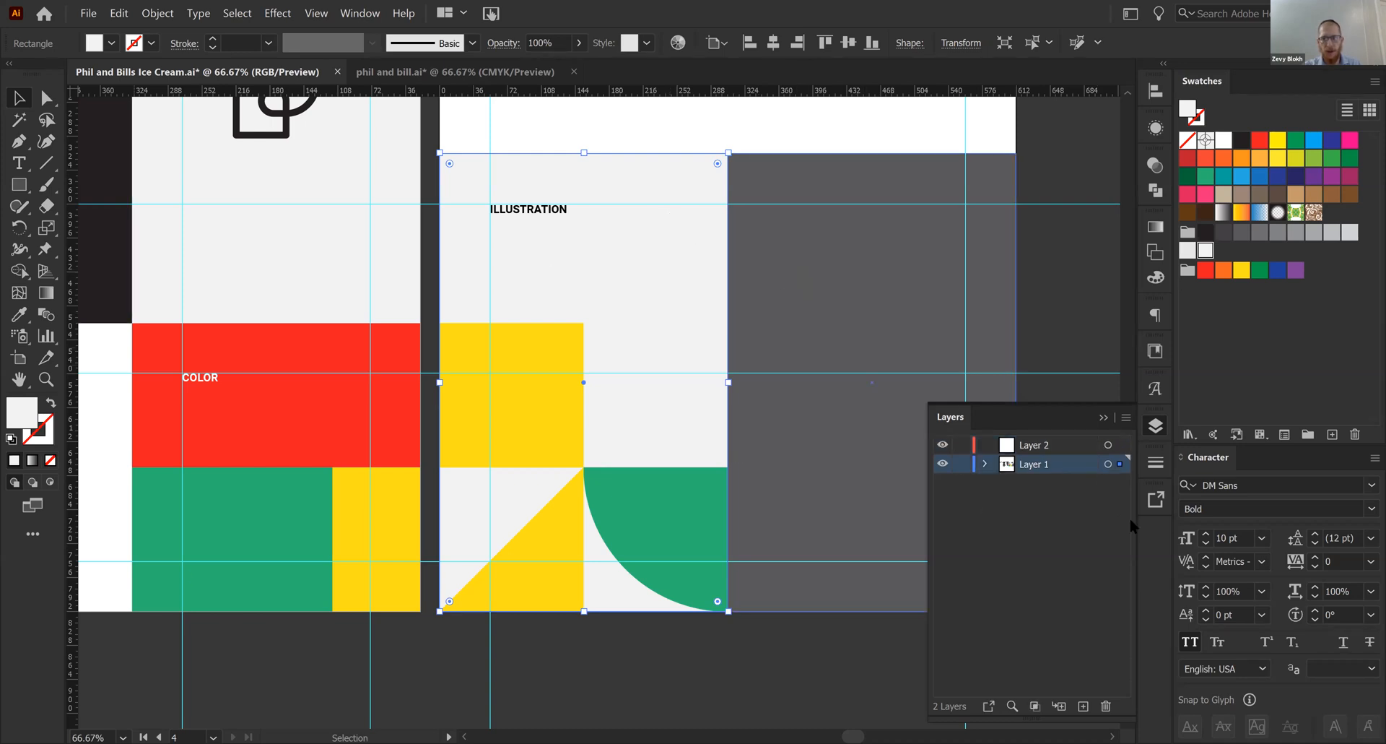
double_click(1034, 464)
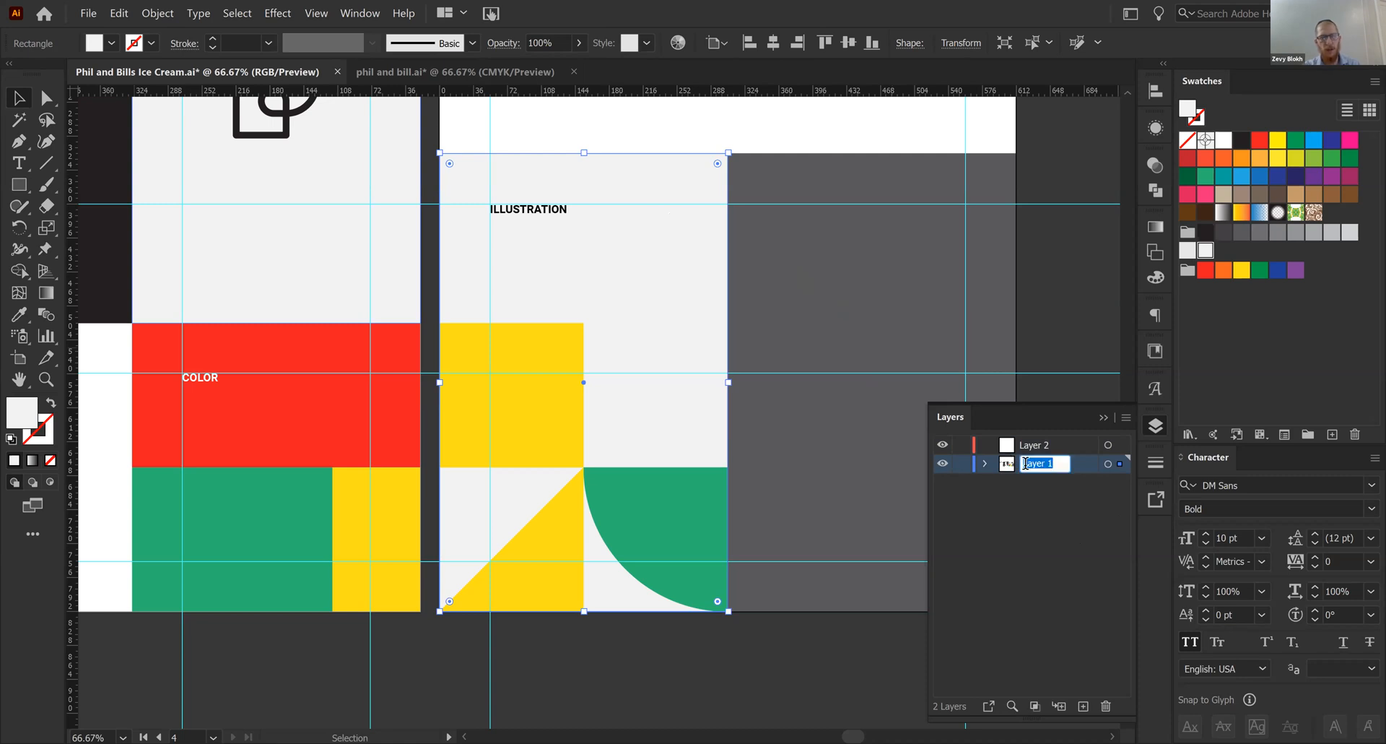
key("BackSpace")
type("First")
- Rename the new empty layer as Background
double_click(1034, 448)
type("BG")
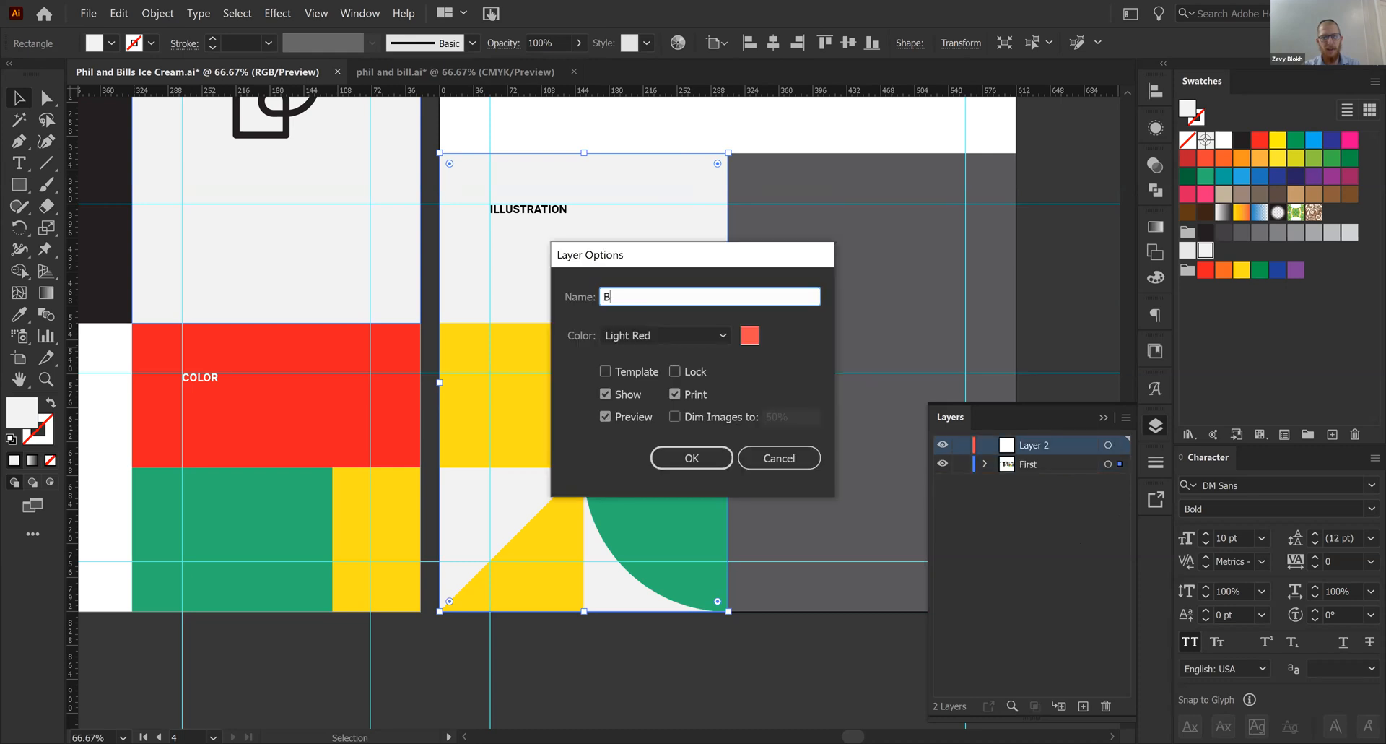
key("BackSpace")
type("ackground")
key("Return")
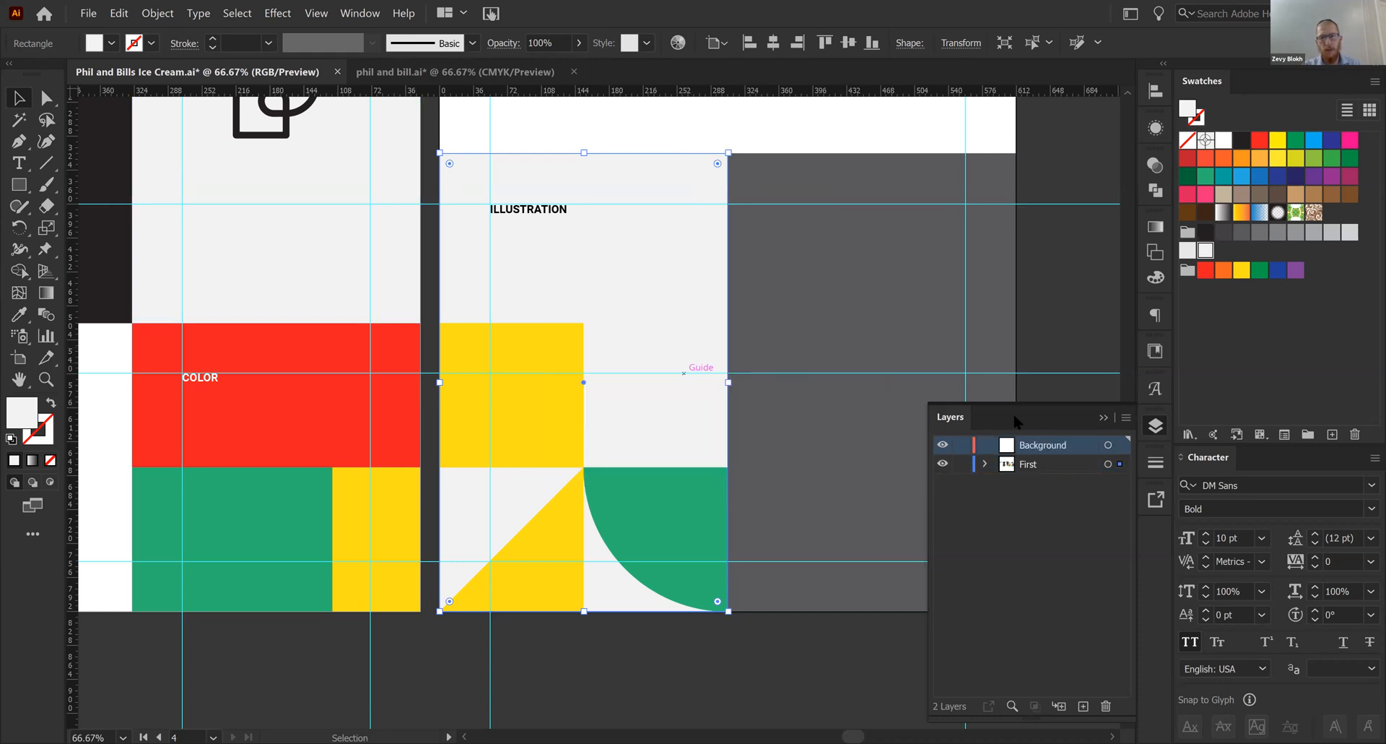
- Rename the original artwork layer as Main
double_click(1031, 464)
type("Main")
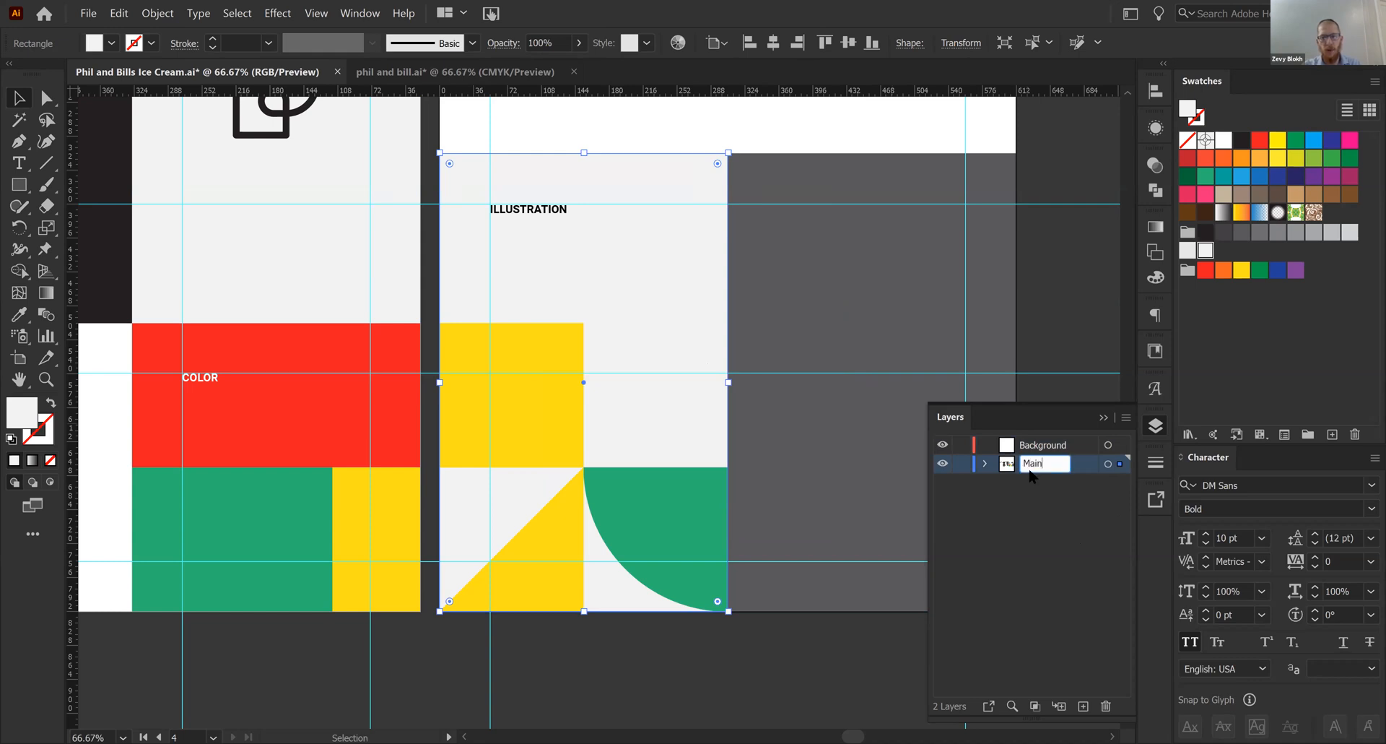
key("Return")
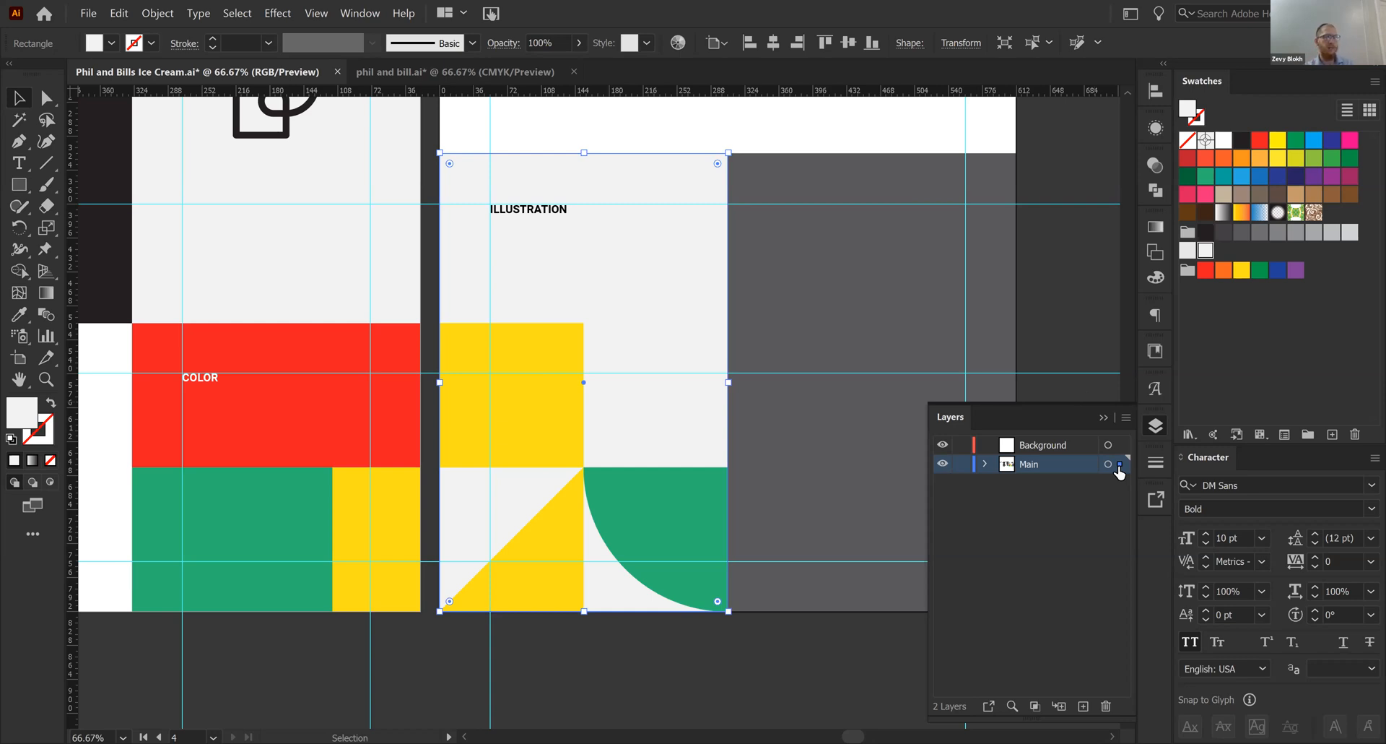
- Move the light grey rectangle onto the Background layer, and place that layer locked beneath Main
left_click_drag(1119, 468, 1121, 444)
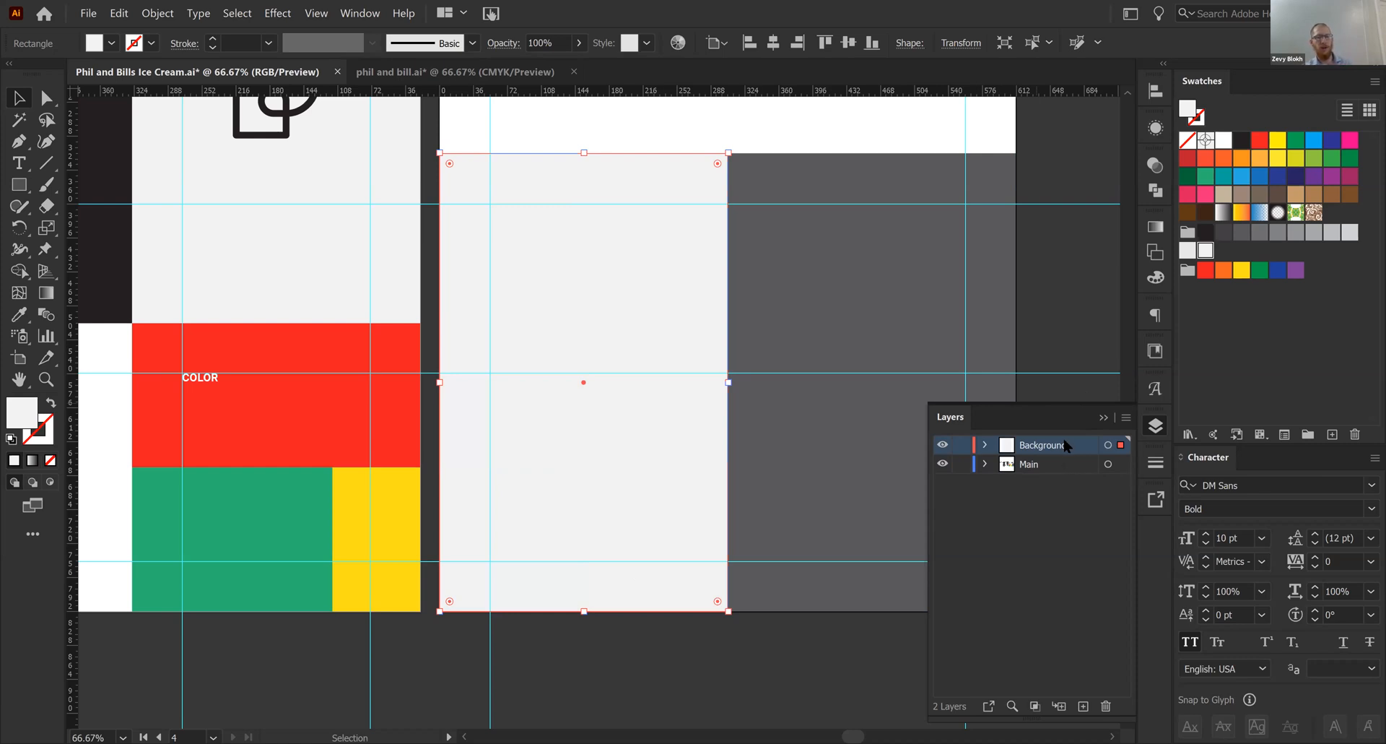
left_click_drag(1065, 446, 1062, 476)
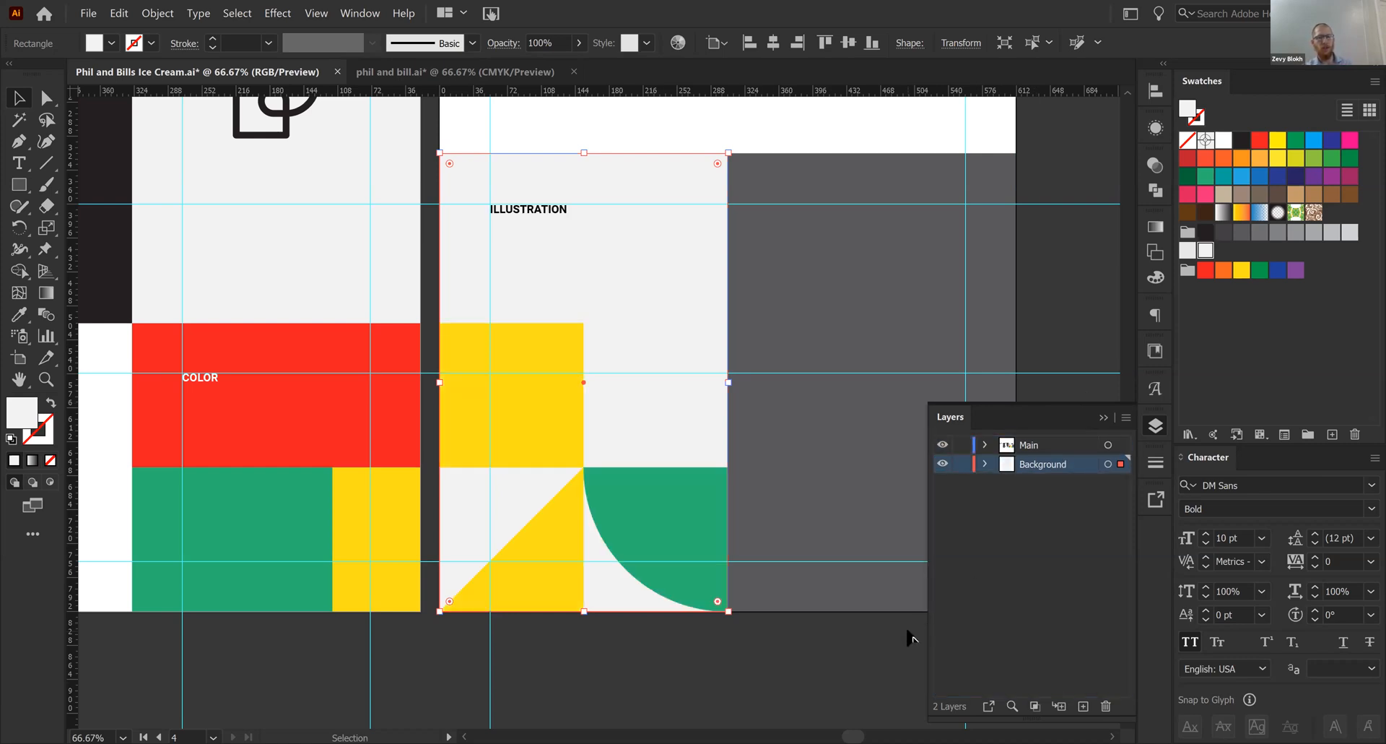
left_click(911, 636)
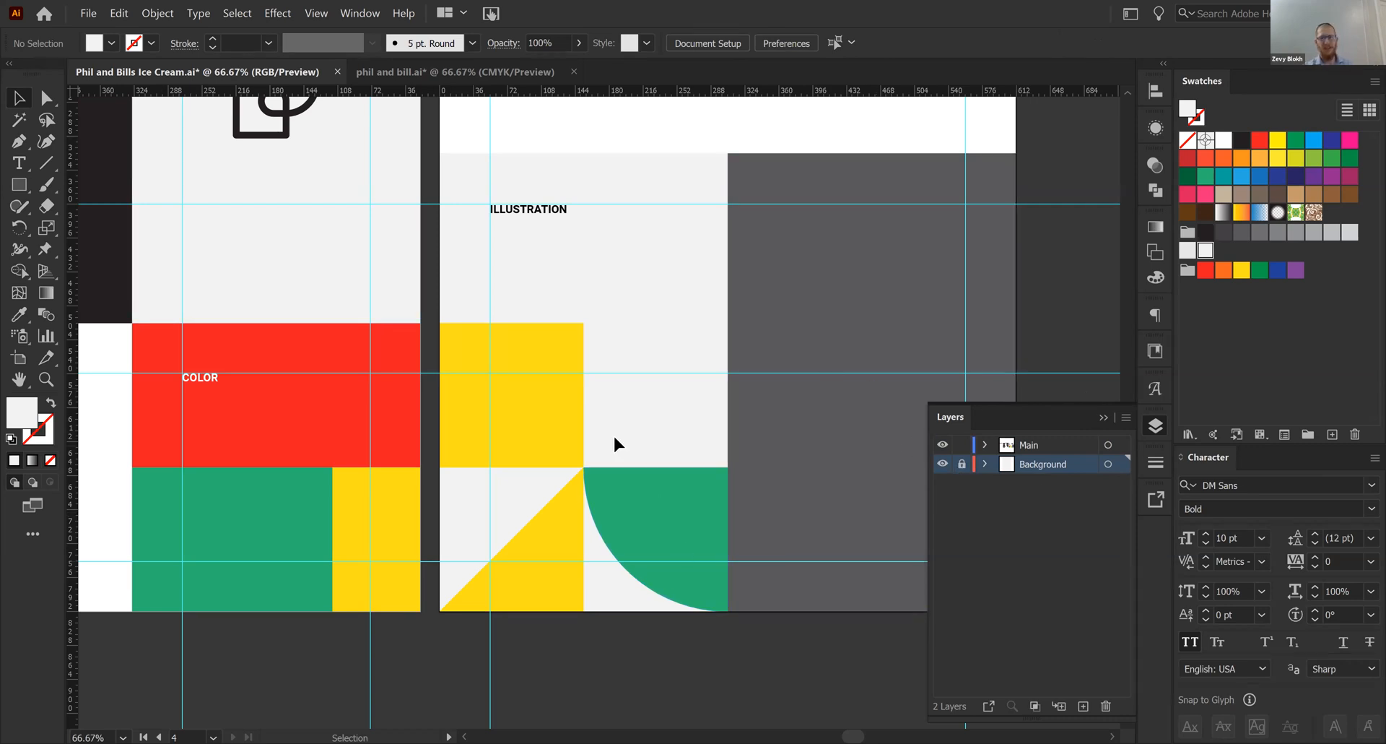
- Examine the red dotted tile in phil and bill.ai as a reference, and return to the ice cream presentation
key("ctrl+1")
key("v")
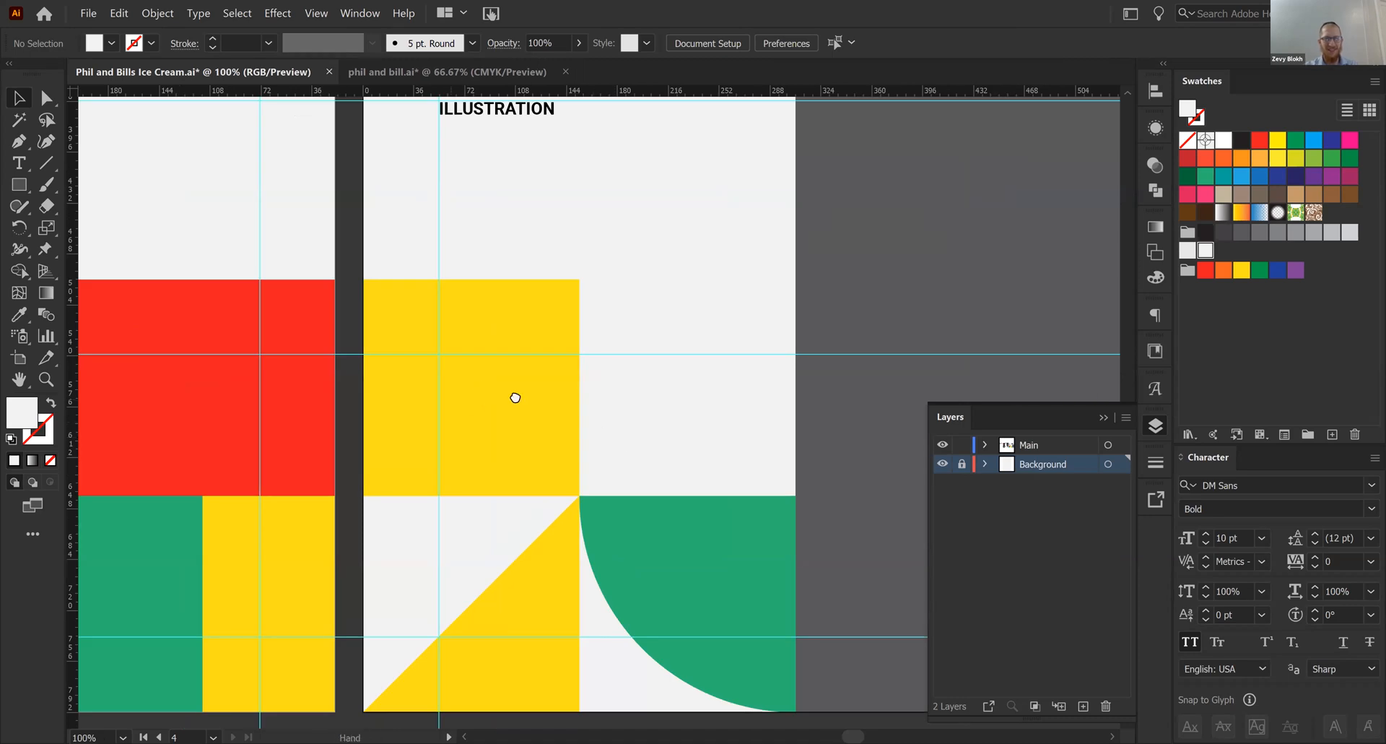
scroll(517, 398, "left", 2)
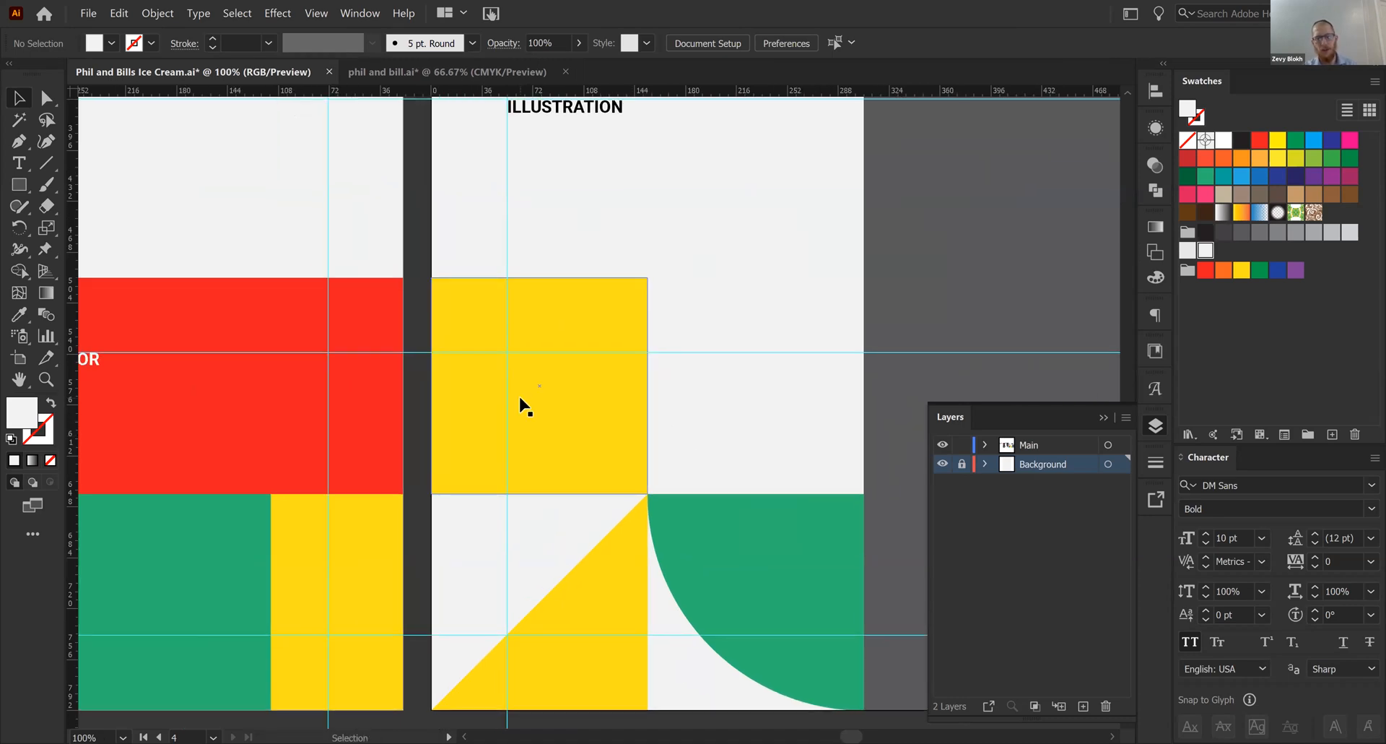
key("ctrl+Tab")
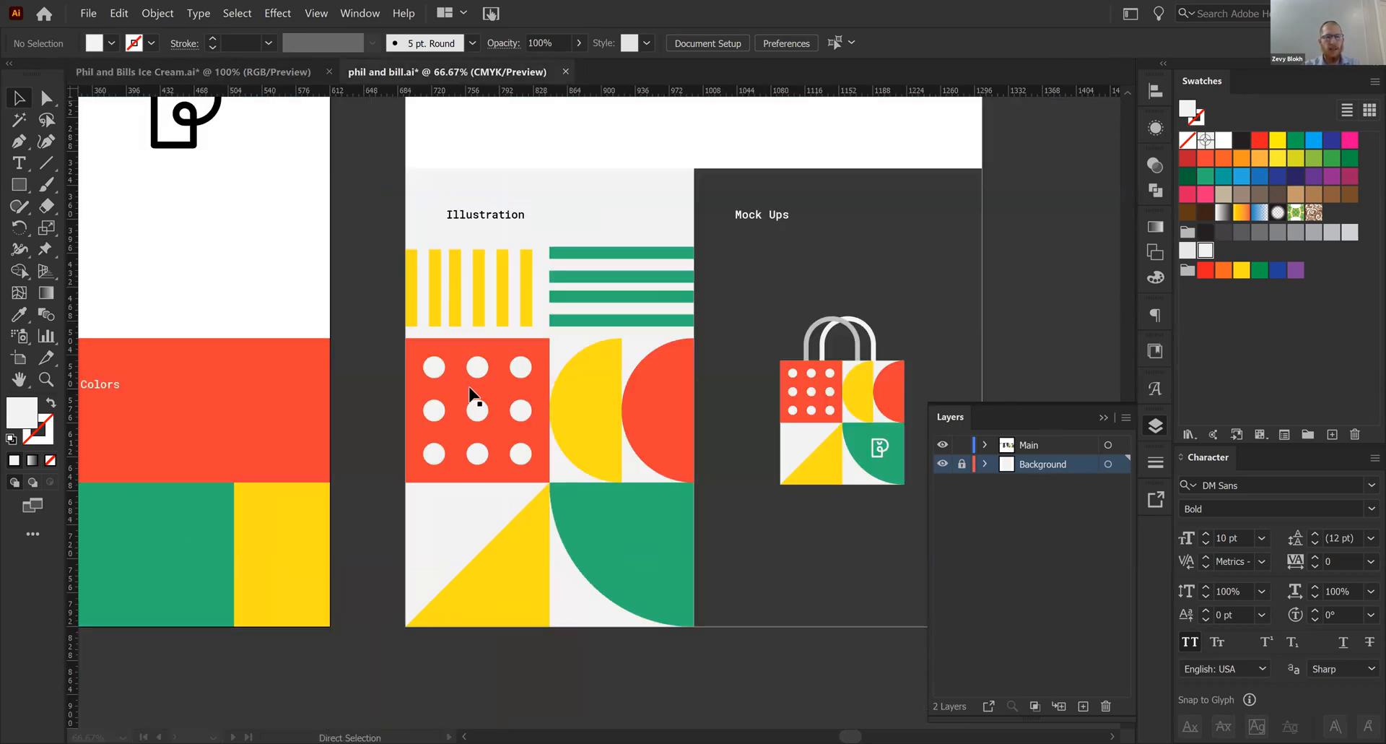
left_click(435, 408)
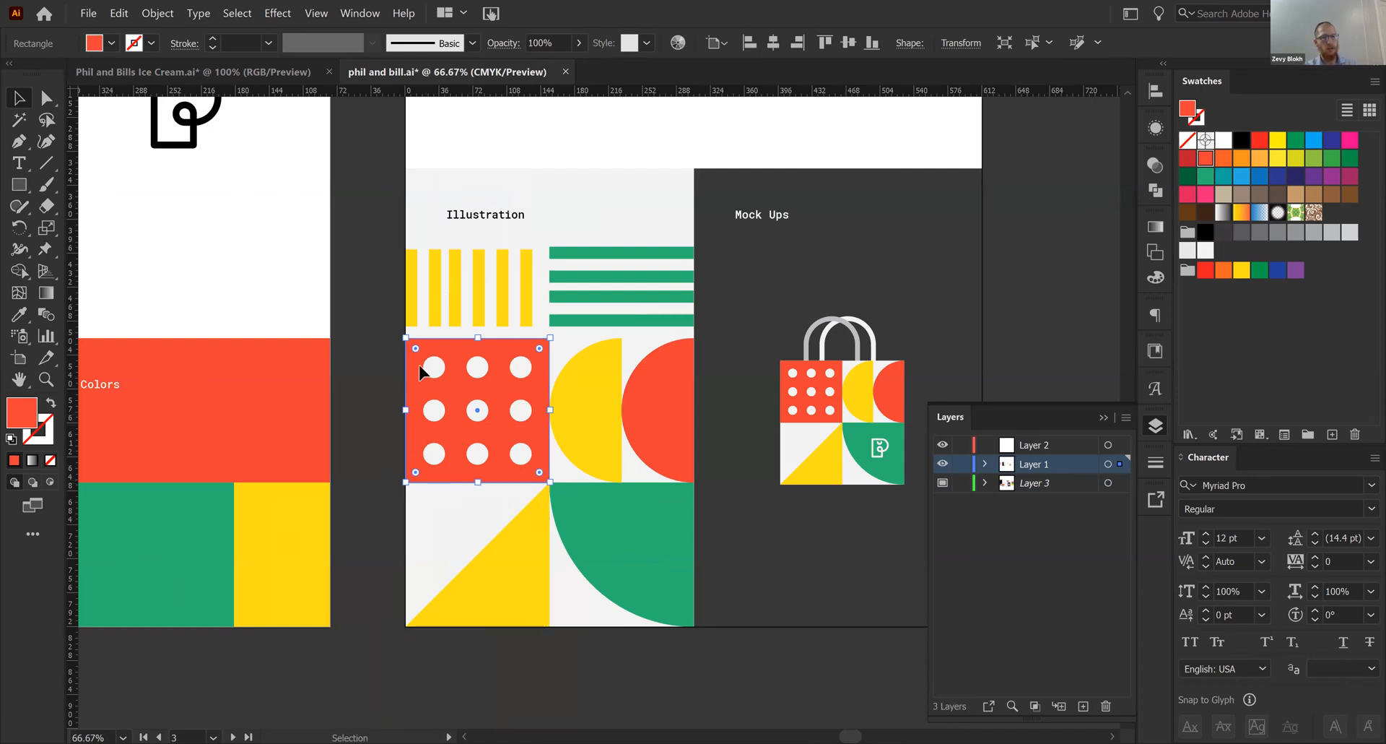
left_click(249, 80)
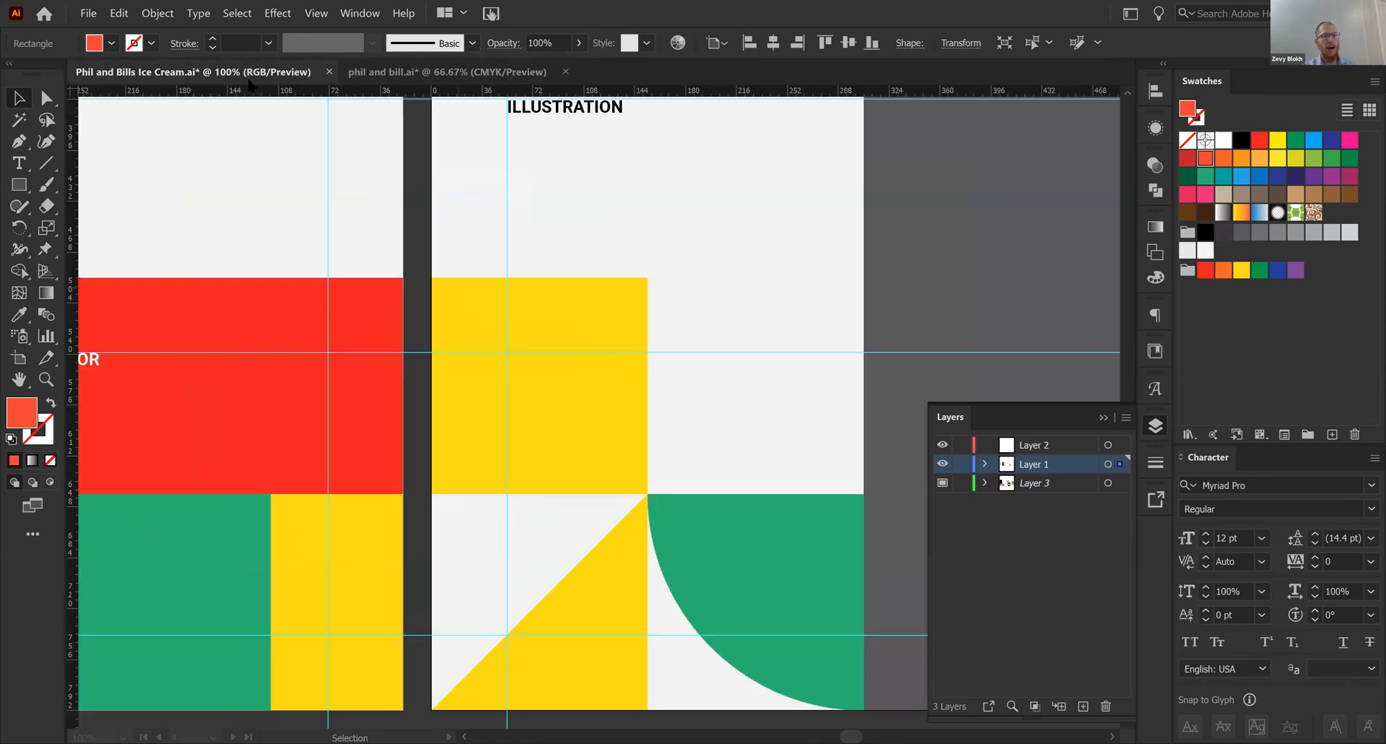
- Draw a small light grey circle in the upper-left area of the yellow square, on the Main layer
key("ctrl+equal")
key("l")
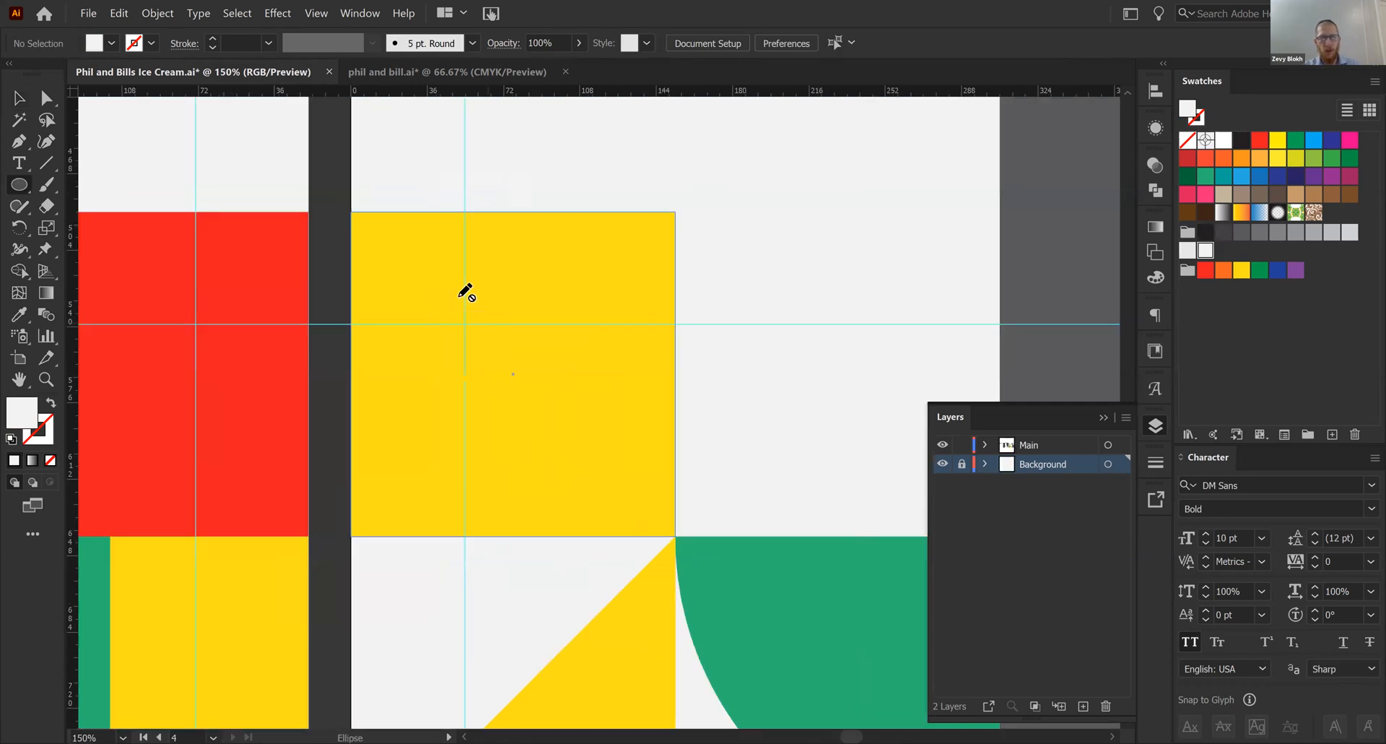
left_click(1073, 444)
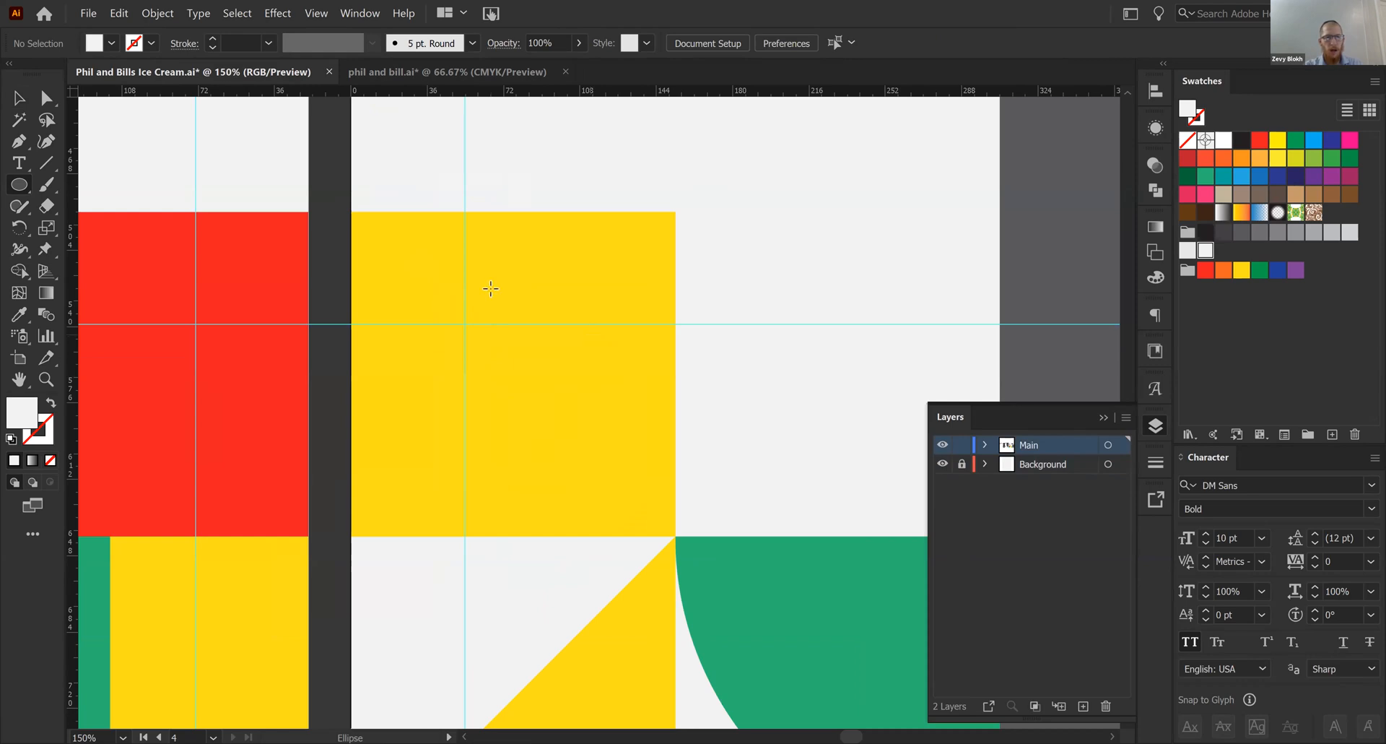
left_click_drag(412, 275, 465, 327)
key("v")
left_click(336, 301)
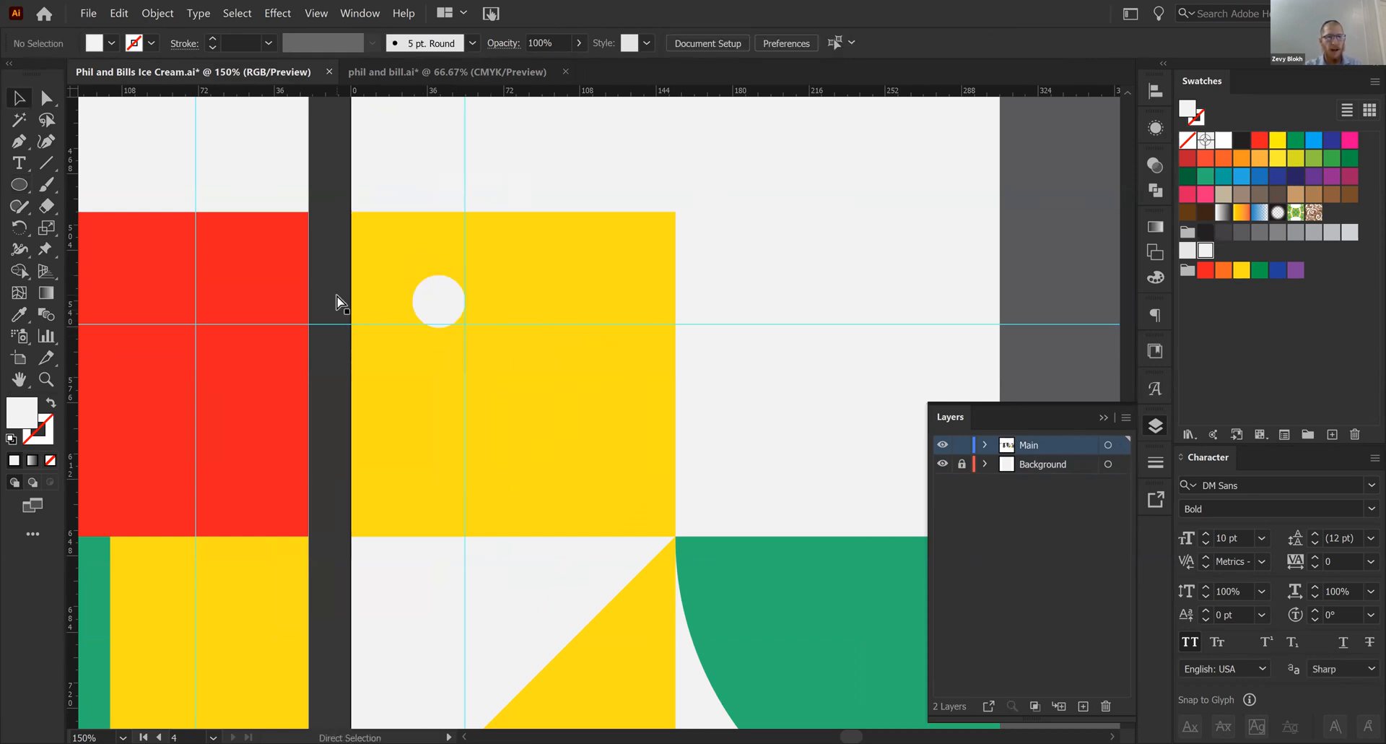
- Recolor the small circle with the green sampled from the quarter-circle tile
key("ctrl+equal")
left_click(386, 268)
key("i")
left_click(895, 614)
key("v")
left_click(777, 378)
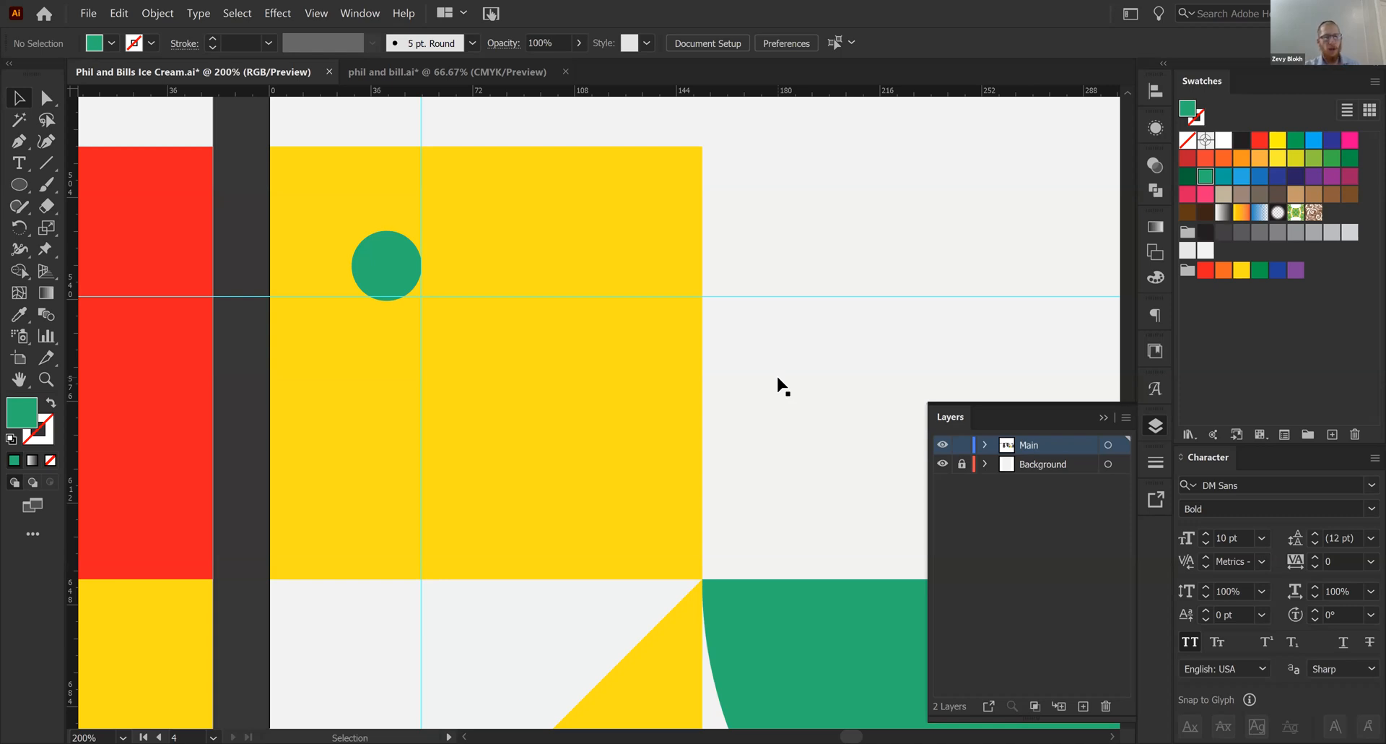
- Duplicate the green circle along a row, repeat the spaced copy, and delete the second circle to leave equal gaps
left_click_drag(393, 266, 538, 274)
left_click(767, 269)
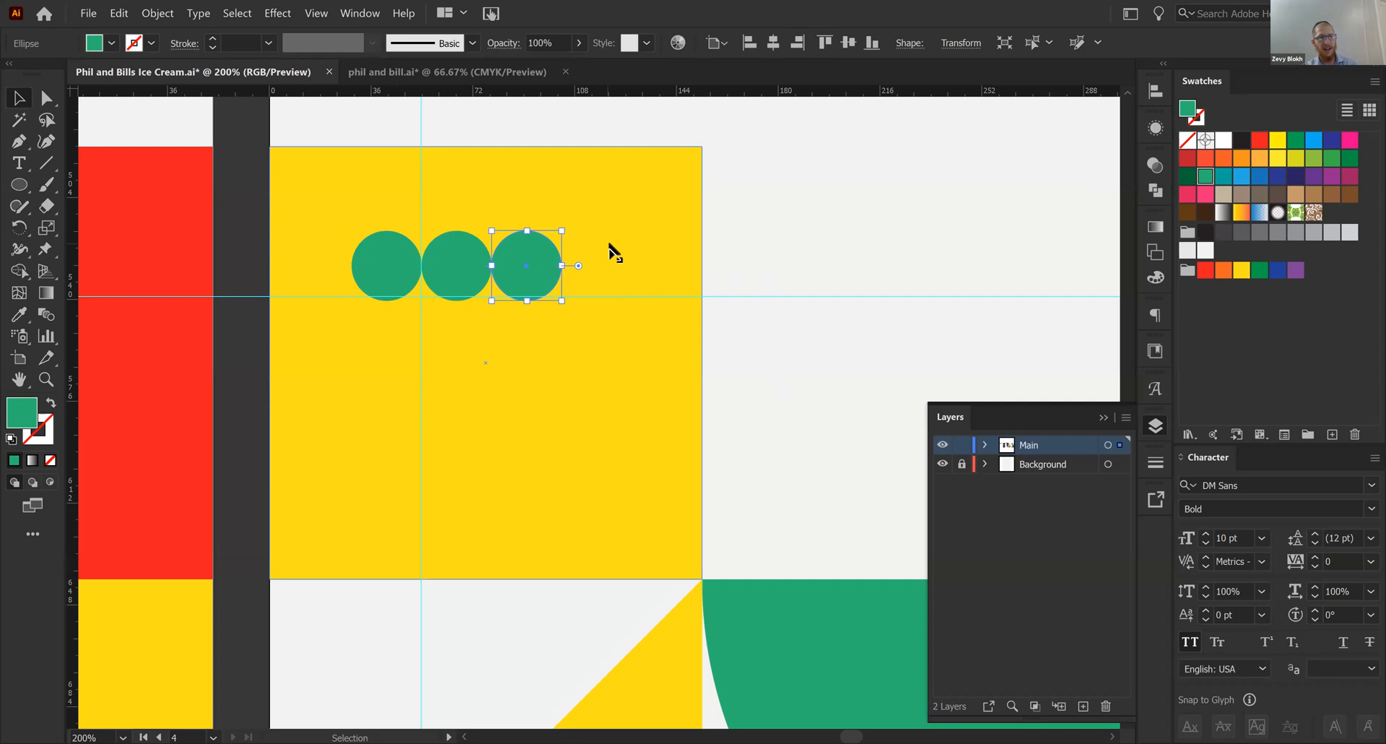
key("ctrl+d")
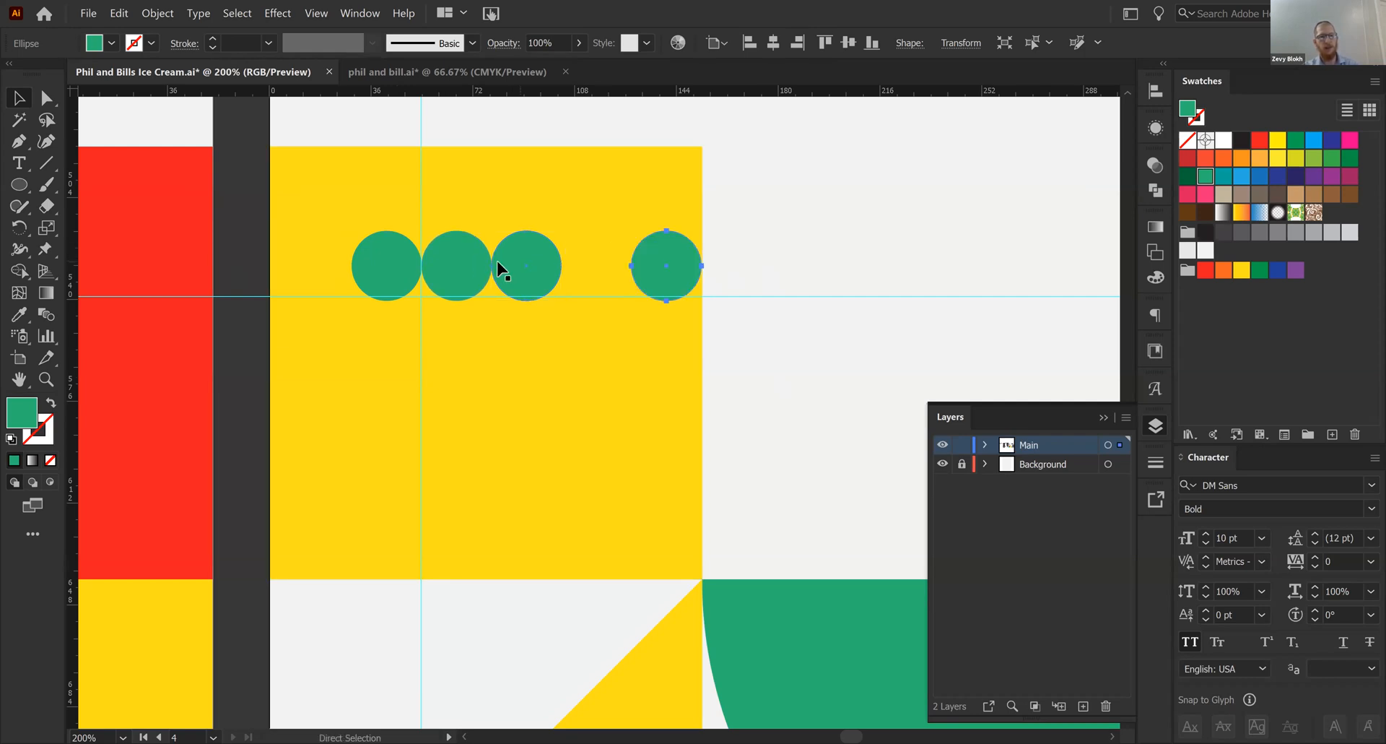
left_click(466, 260)
key("Delete")
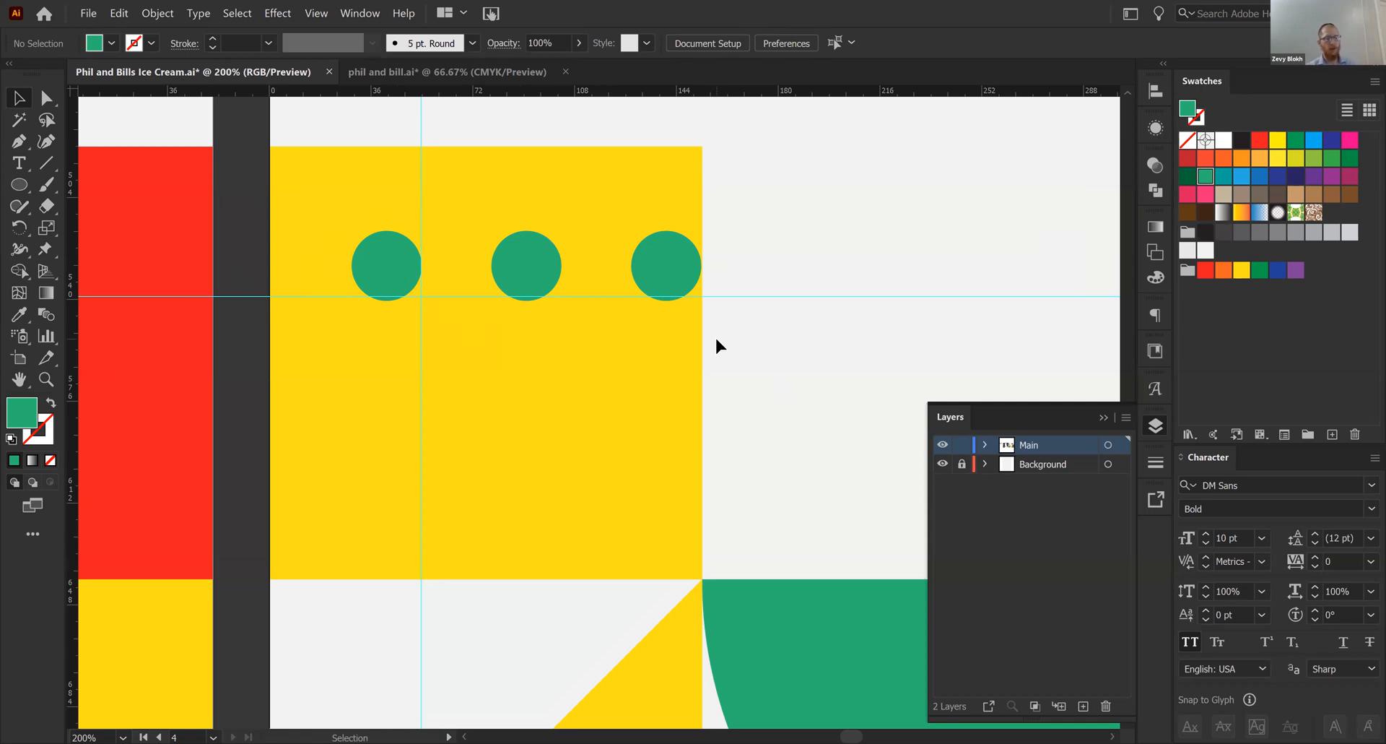
- Undo the circle deletion and the spaced copies back to two touching circles
key("ctrl+z")
key("ctrl+z")
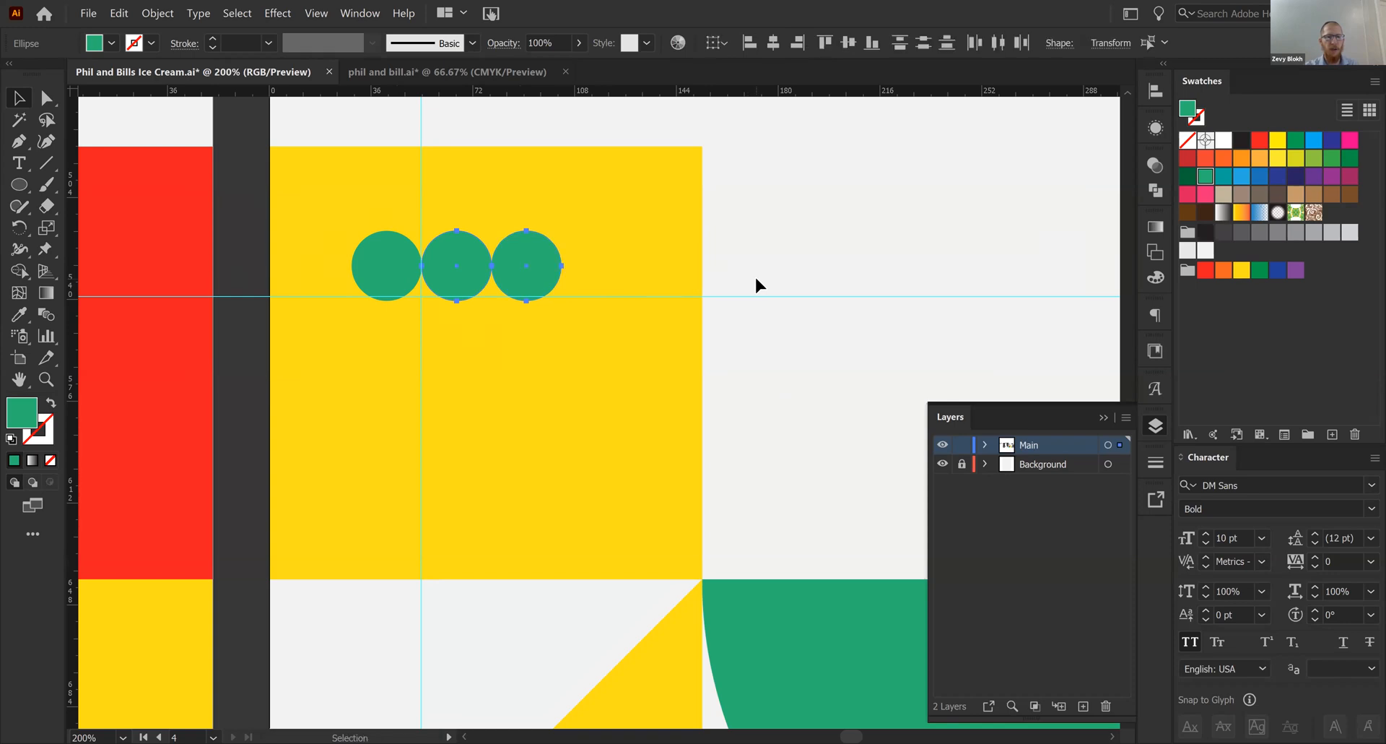
left_click(377, 268)
key("a")
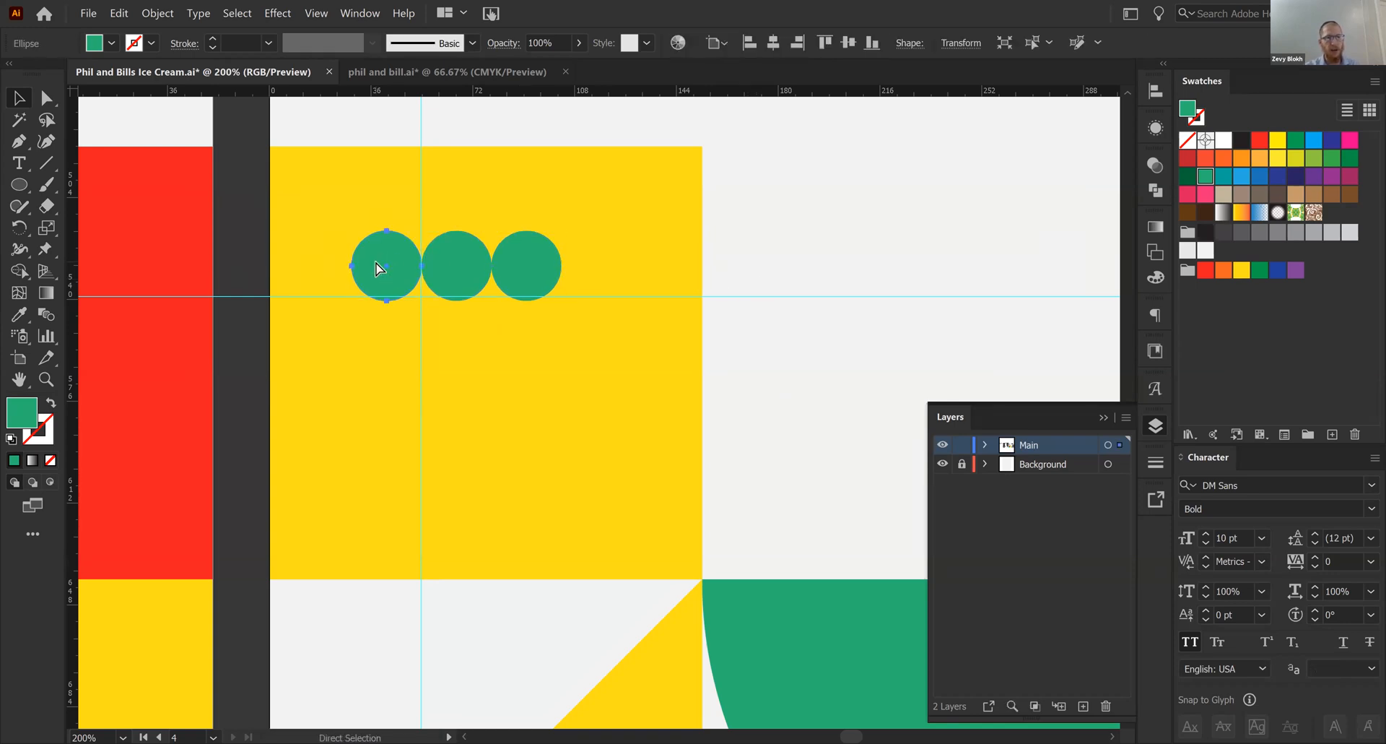
key("ctrl+z")
left_click(882, 319)
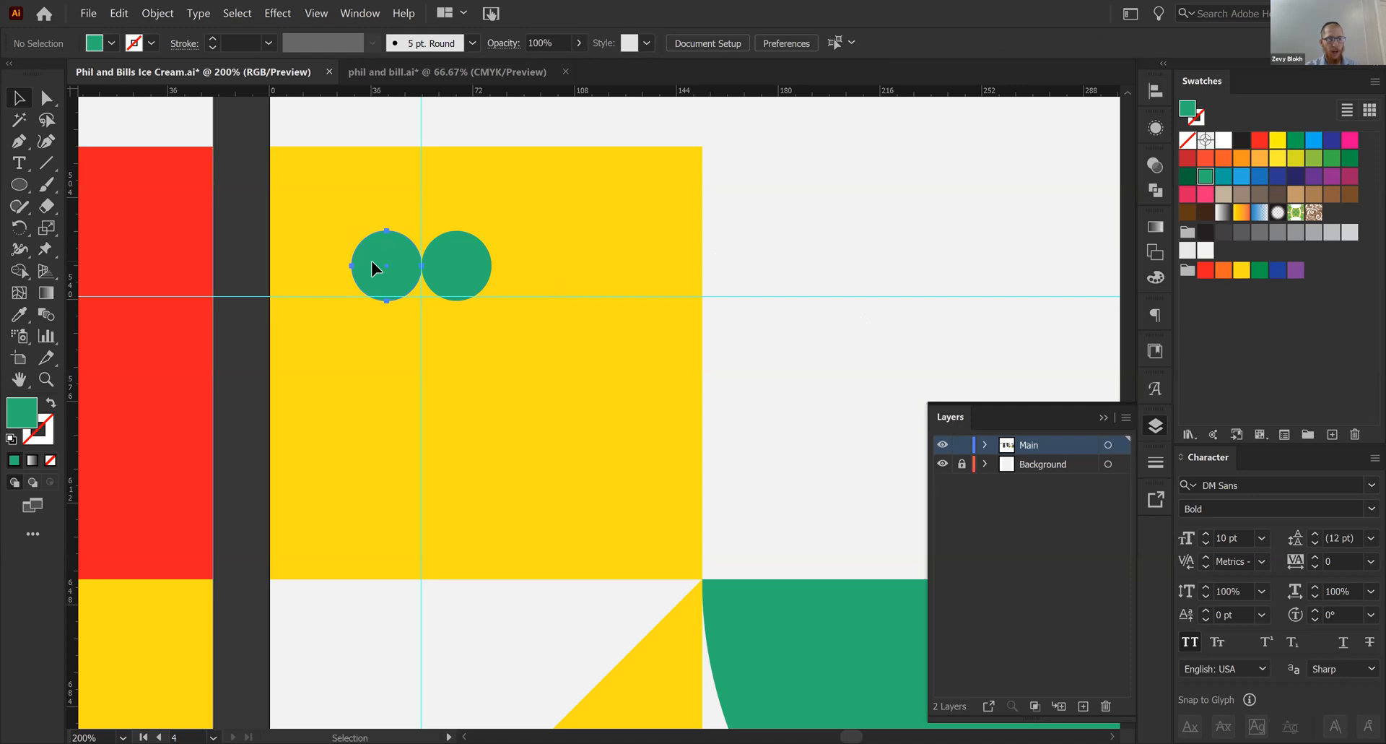
- Duplicate the first green circle two diameters along the row, and repeat the copy at the same offset
left_click_drag(375, 269, 508, 266)
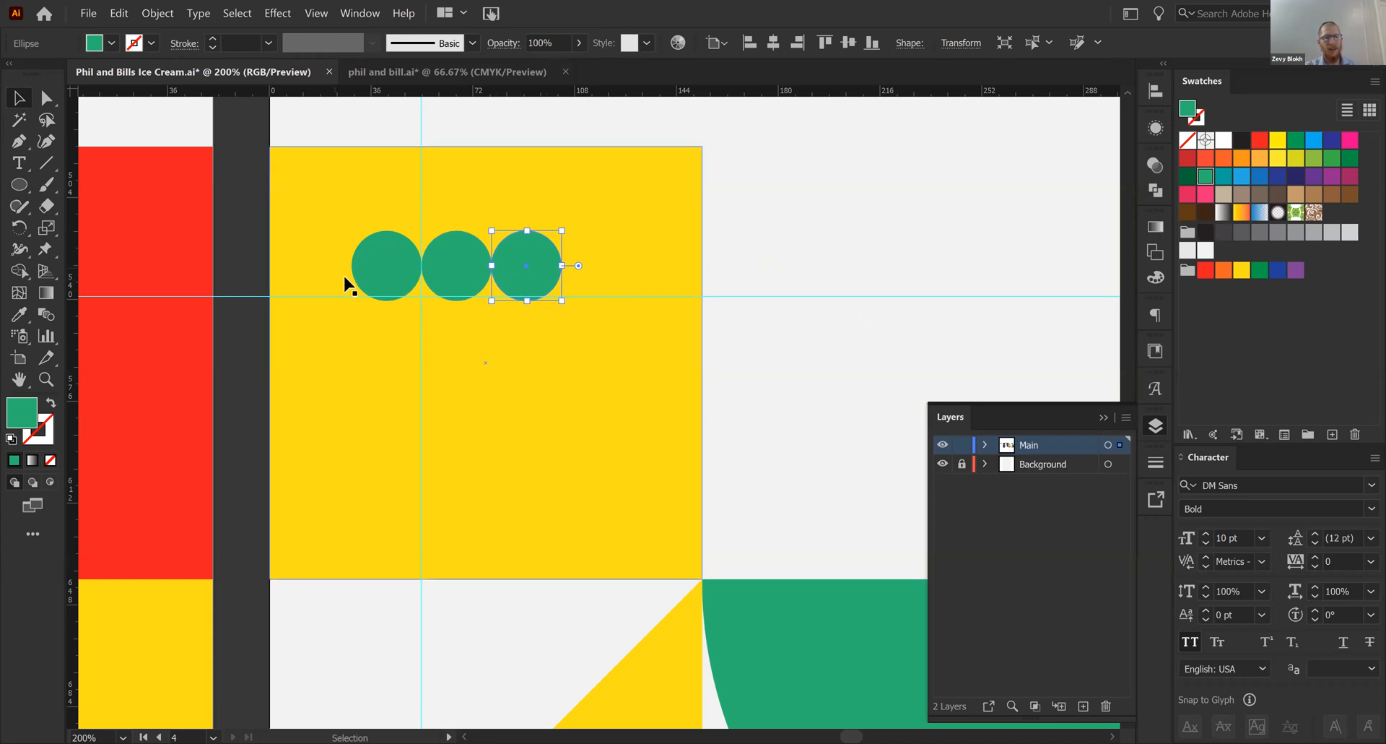
key("ctrl+d")
left_click(414, 291)
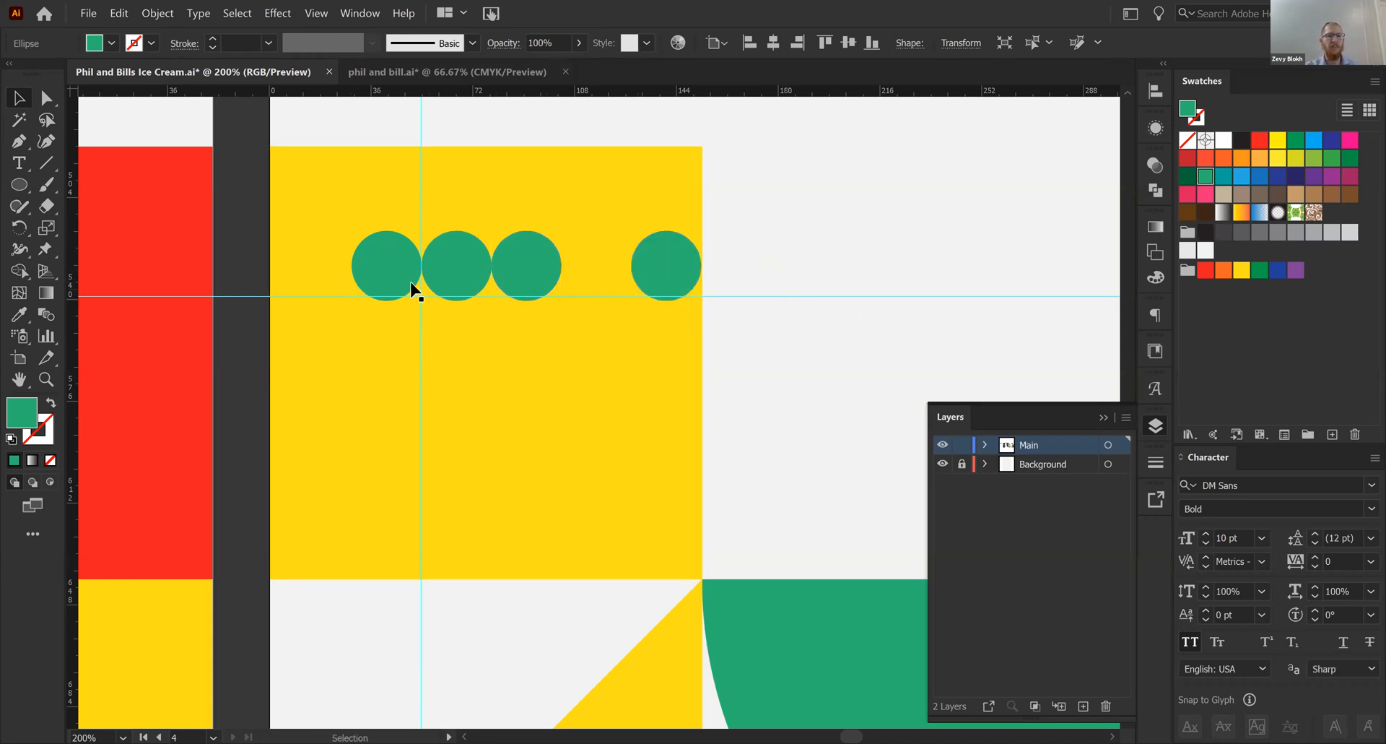
- Reduce the top row to three evenly spaced green circles, then duplicate the row downward two diameters and repeat the copy
left_click_drag(447, 281, 527, 337)
left_click(650, 272)
left_click(520, 273, "shift")
left_click(397, 272, "shift")
left_click_drag(515, 266, 513, 407)
key("ctrl+d")
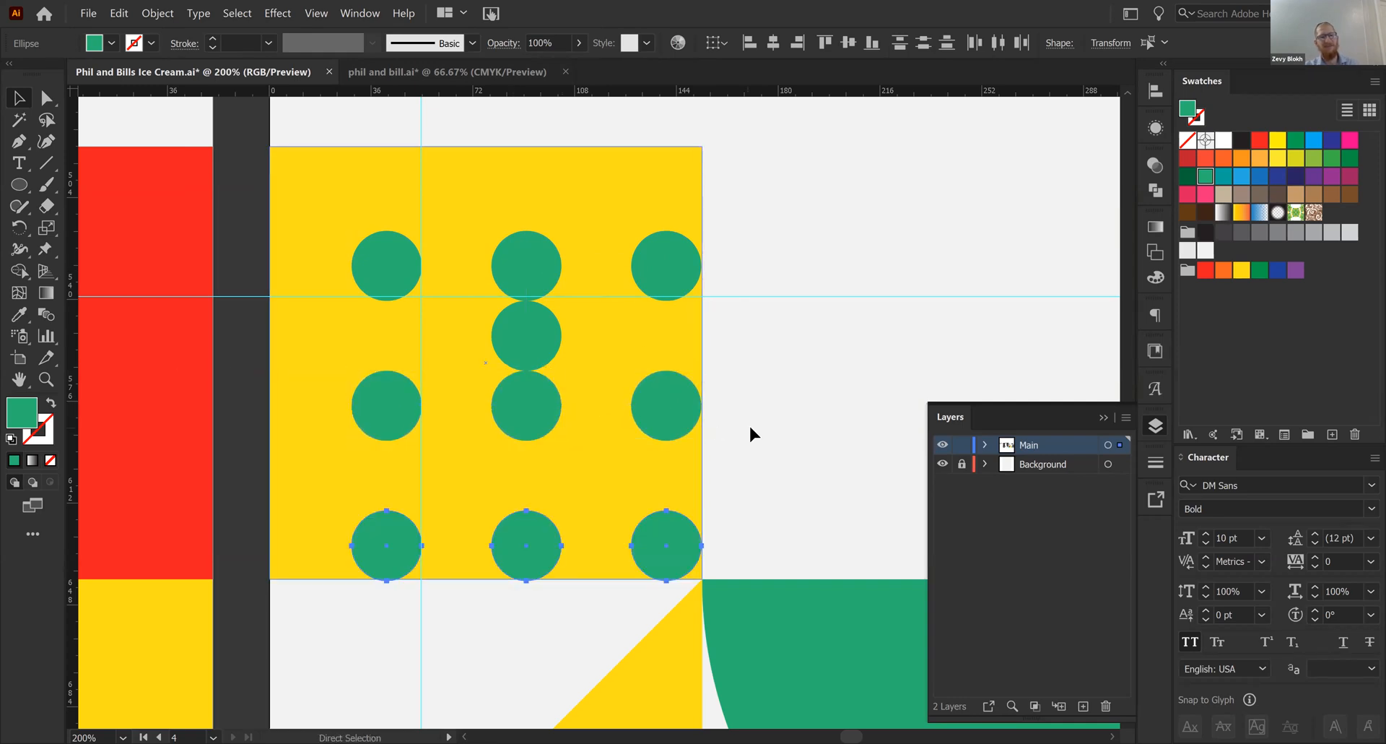
- Delete the stray green circle between the first and second rows of the middle column
left_click(749, 434)
left_click(532, 334)
key("Delete")
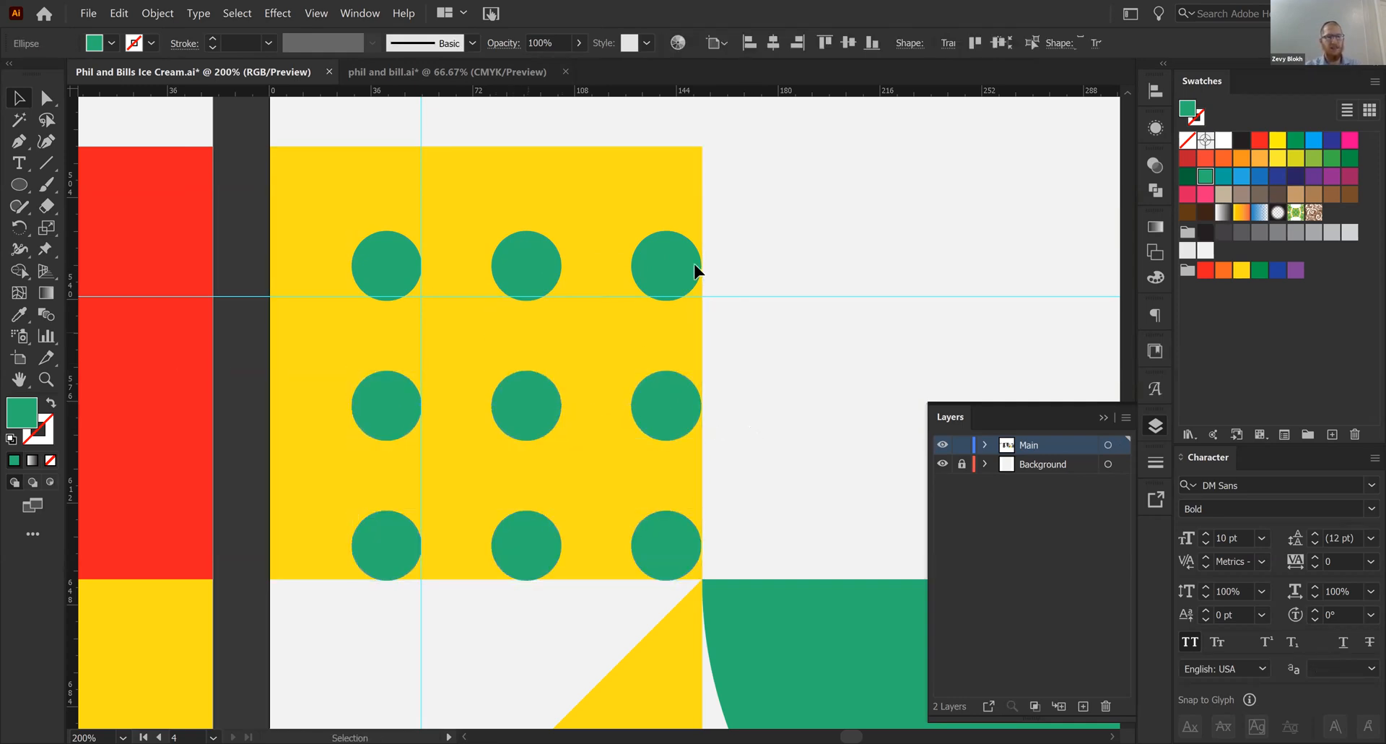
- Select all nine green circles without the yellow square and move the grid to the square's center
left_click_drag(758, 221, 346, 527)
left_click(546, 463, "shift")
left_click(795, 427)
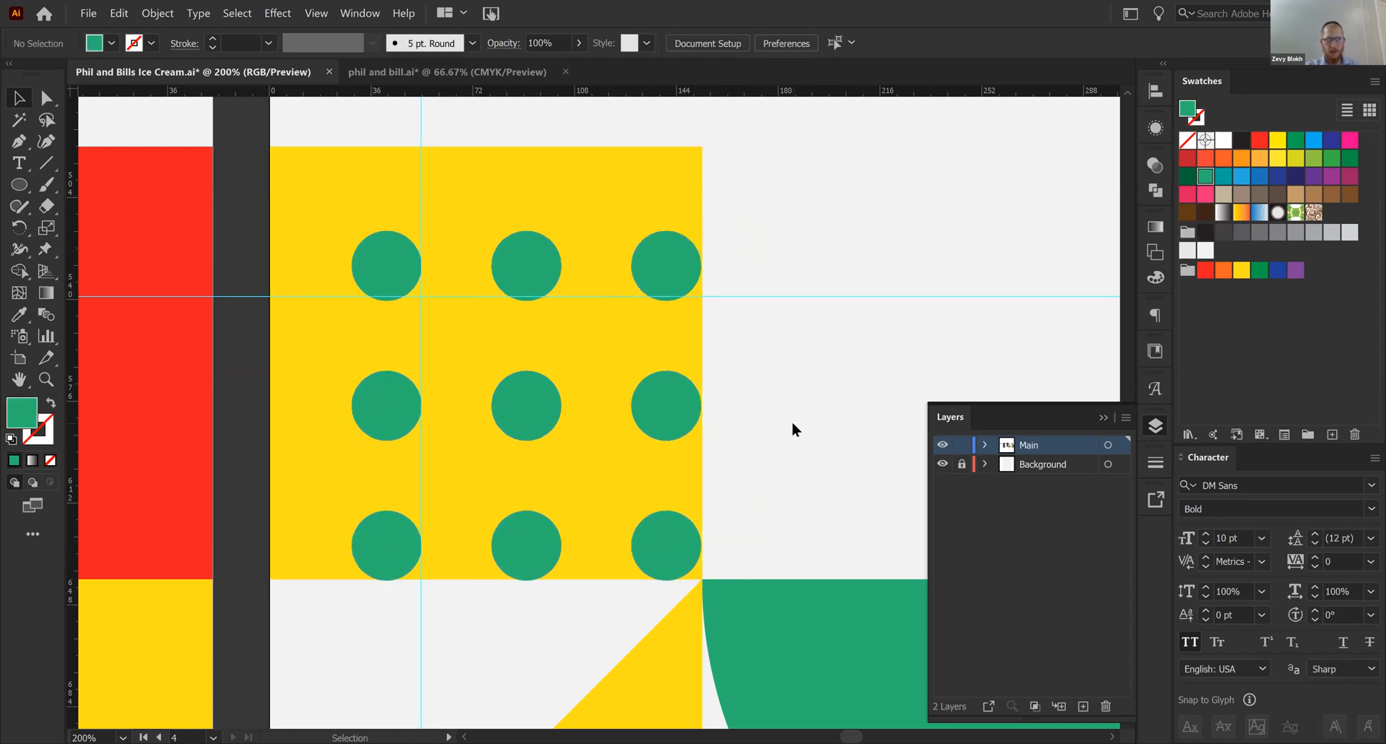
right_click(794, 427)
left_click_drag(775, 248, 332, 498)
left_click(390, 470, "shift")
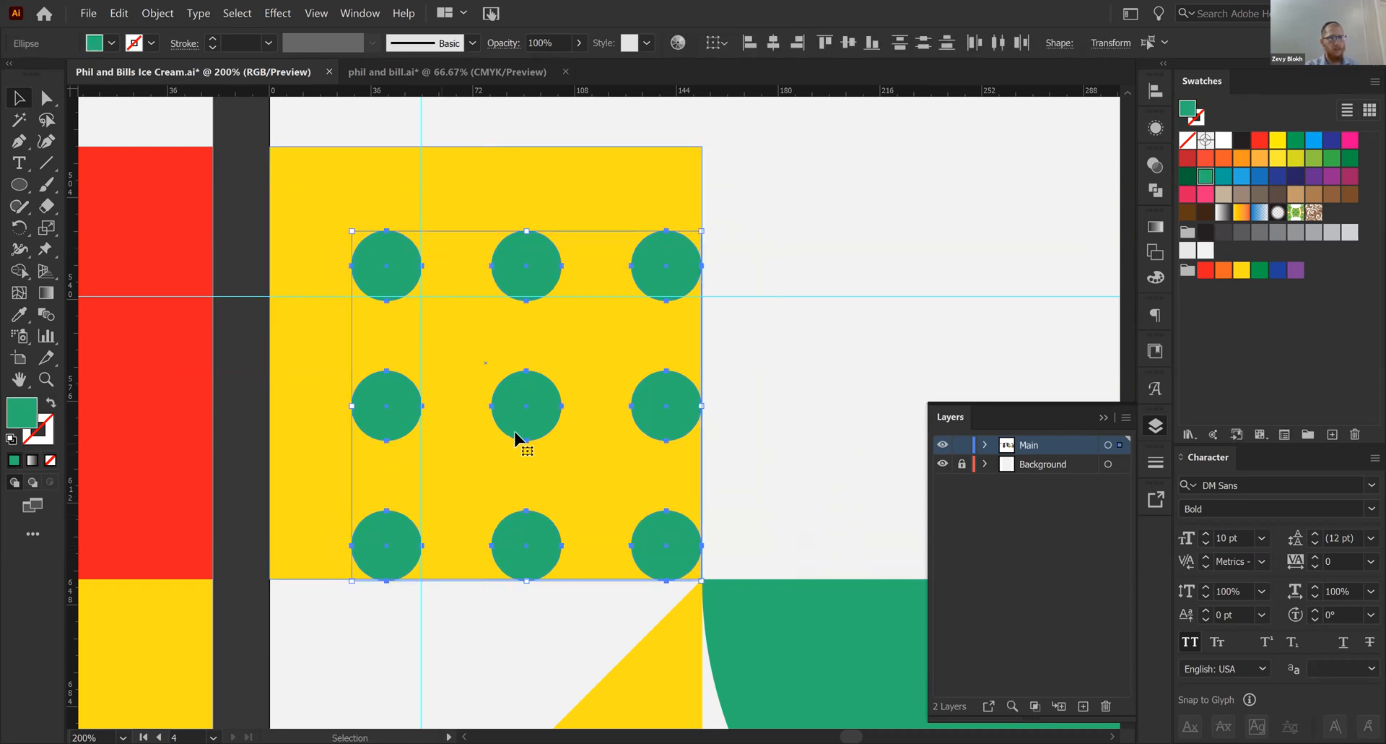
left_click_drag(517, 426, 493, 398)
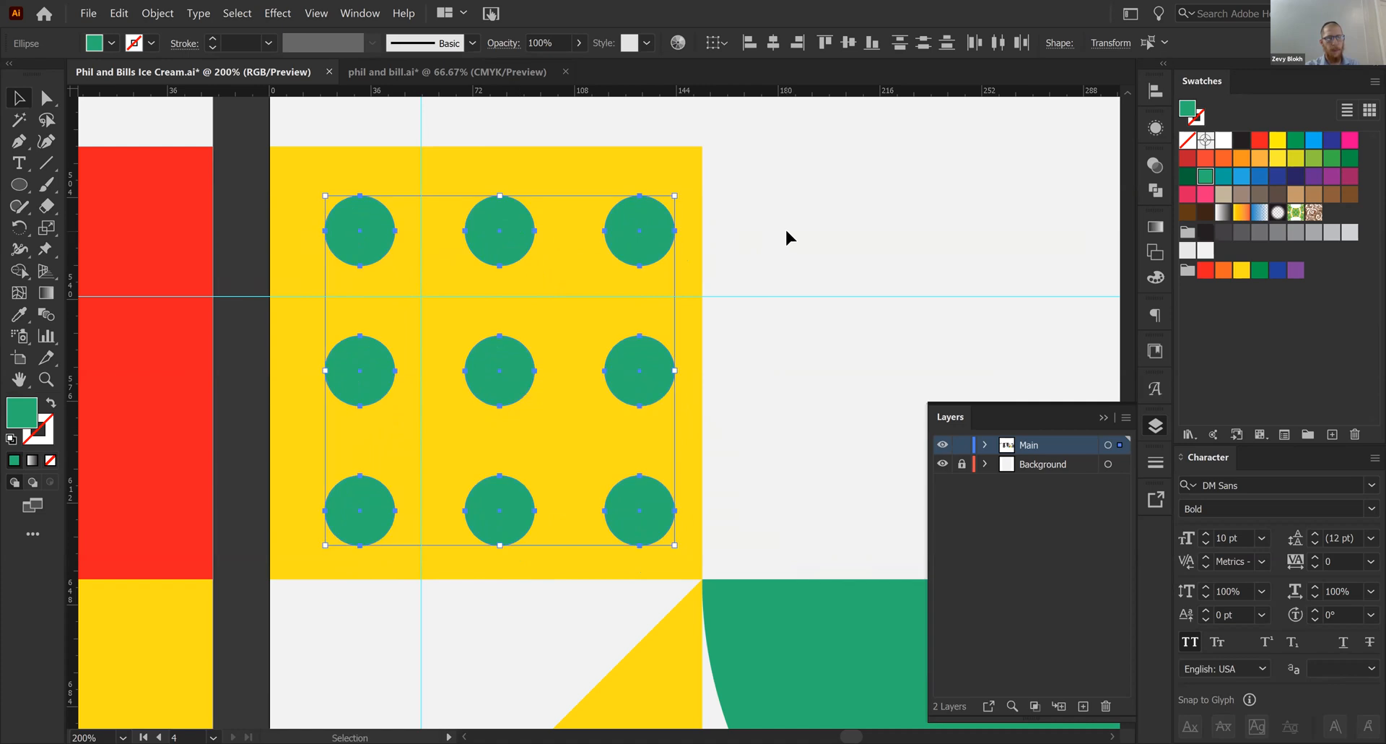
- Cut the nine circles out of the yellow square with the Minus Front Pathfinder operation
left_click(608, 178, "shift")
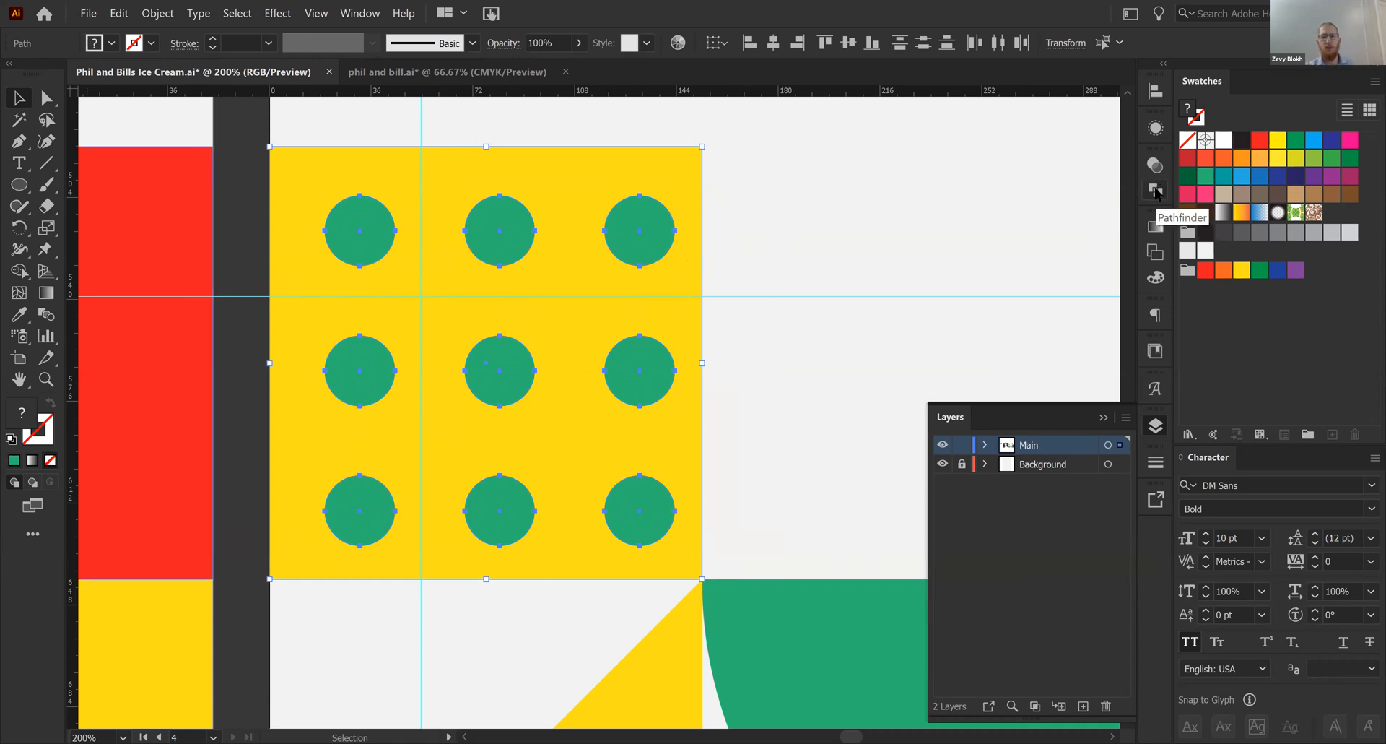
left_click(1155, 191)
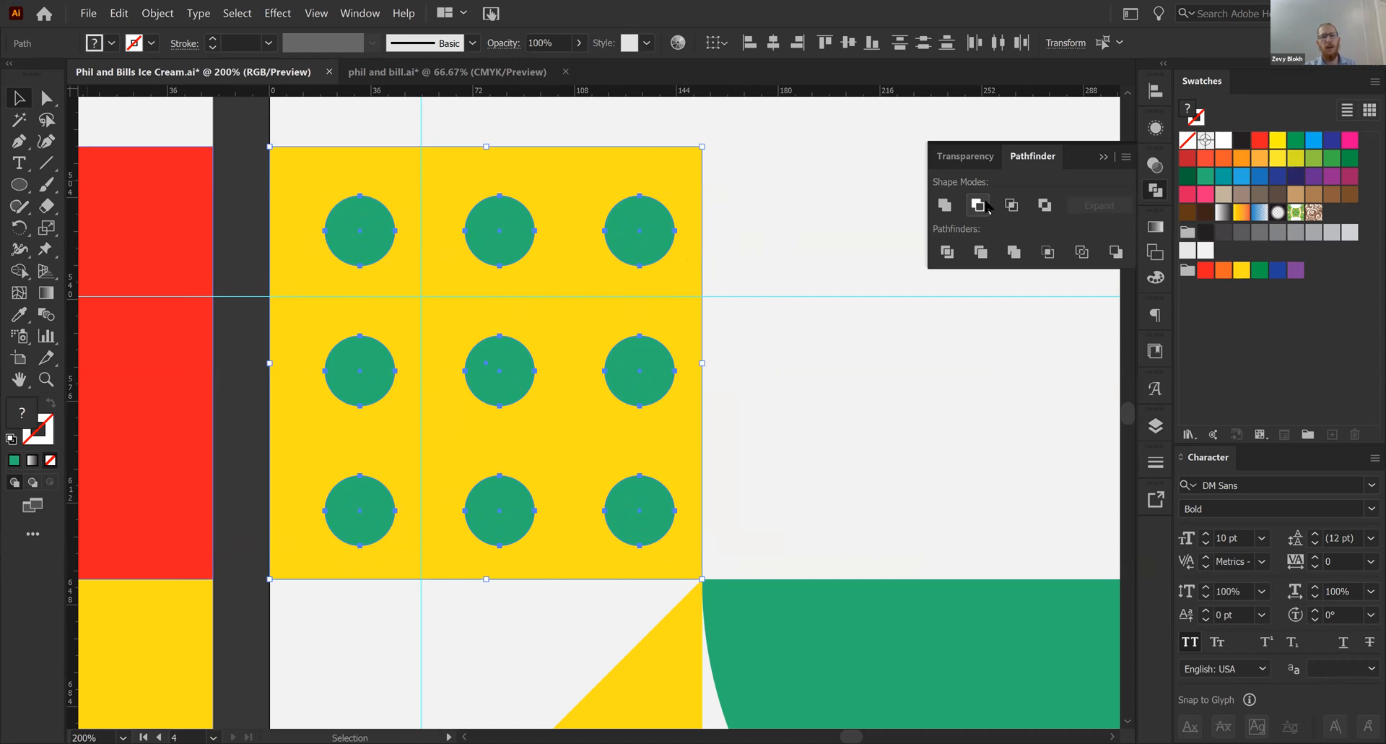
left_click(978, 206)
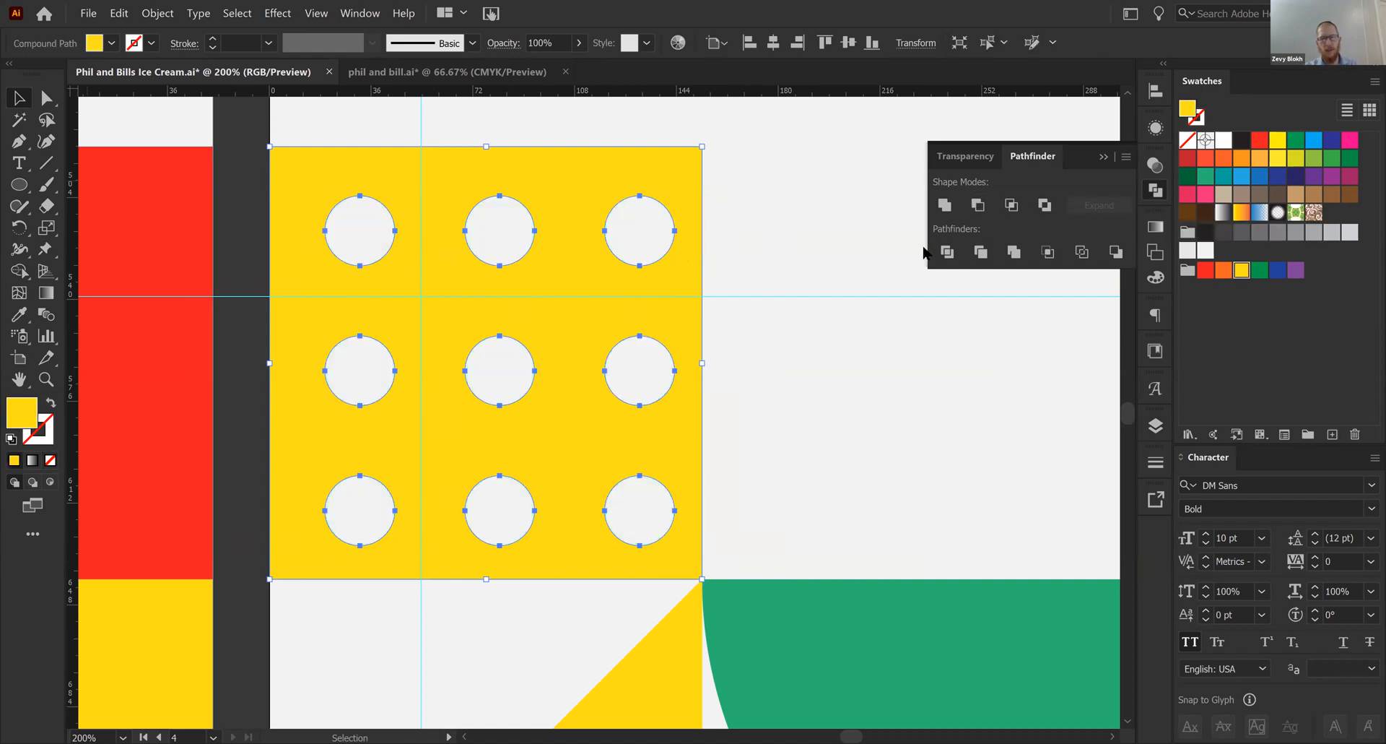
- Recolor the perforated tile with the red sampled from the neighbouring artboard's color panel
key("ctrl+minus")
scroll(669, 310, "left", 2)
key("i")
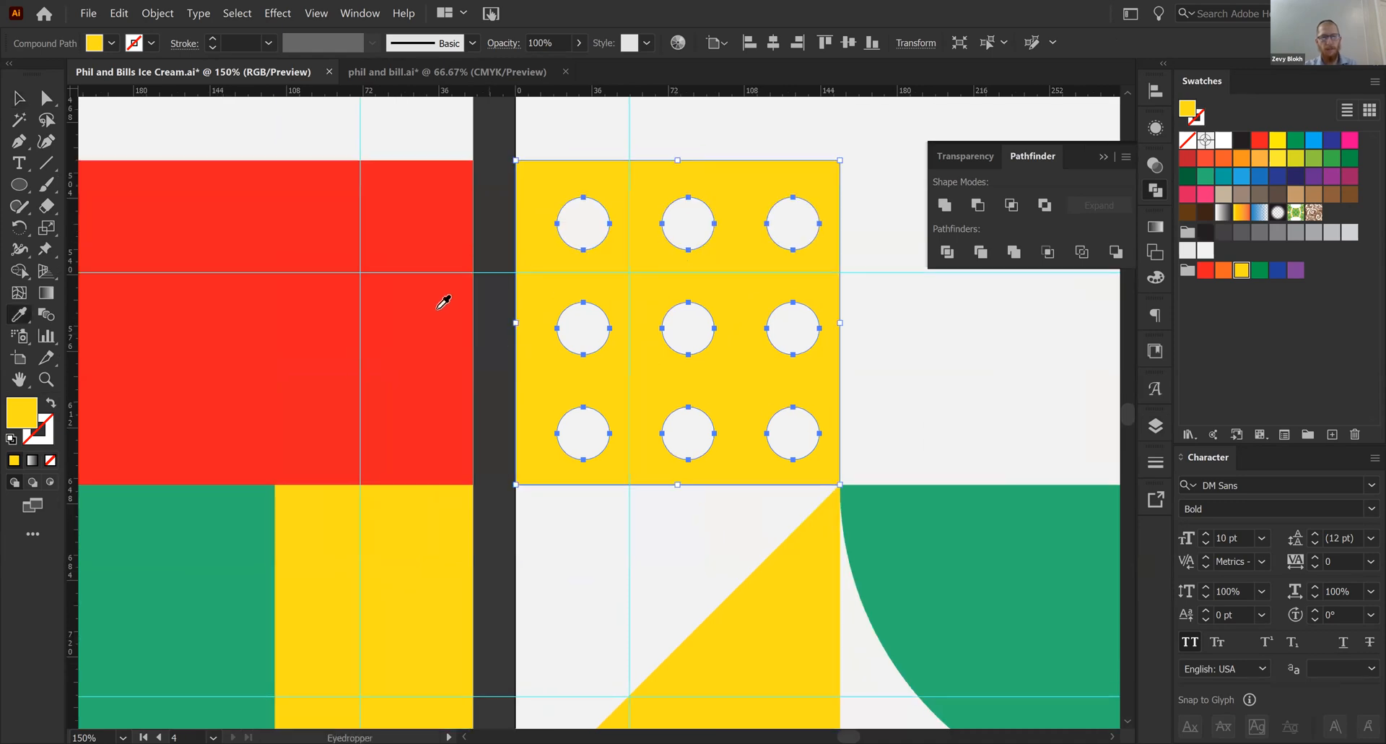
left_click(443, 302)
key("v")
left_click(937, 390)
scroll(639, 409, "right", 3)
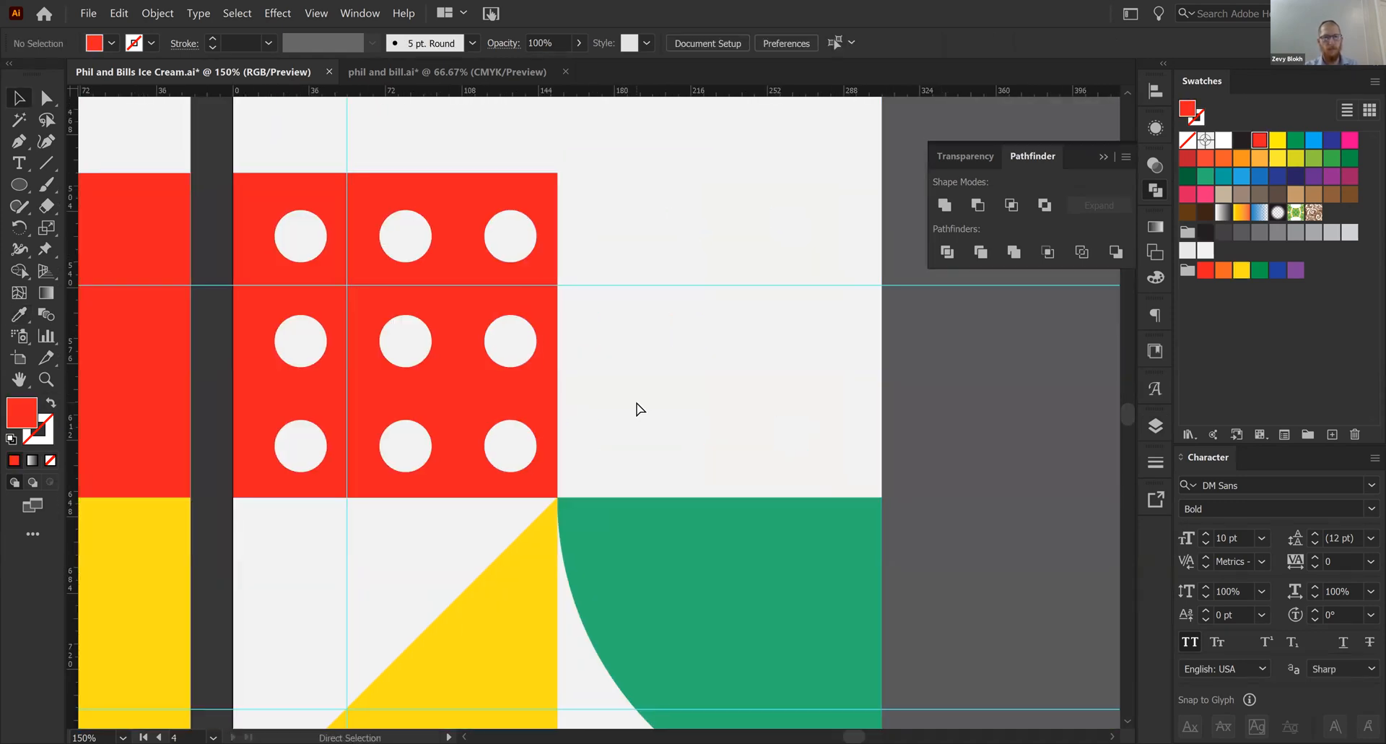
- Recolor the quarter-circle tile with the red sampled from the color panel
key("ctrl+minus")
key("ctrl+minus")
scroll(572, 479, "left", 2)
left_click(709, 485)
key("i")
left_click(347, 355)
- Recolor the dotted tile with the sampled green and the triangle tile with the sampled yellow
left_click(606, 409, "ctrl")
left_click(361, 475)
left_click(593, 546, "ctrl")
left_click(409, 497)
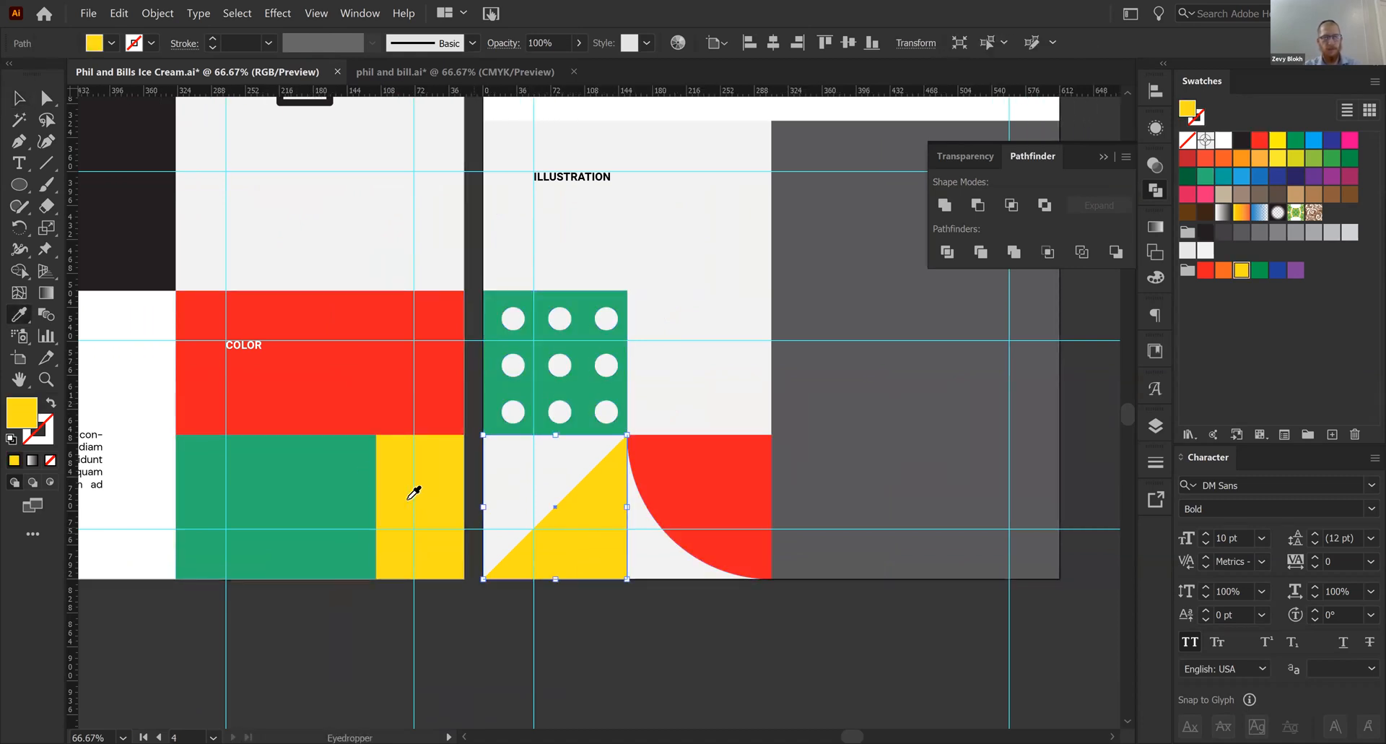
- Recolor the triangle tile with the sampled green and the dotted tile with the sampled yellow
left_click(559, 389, "ctrl")
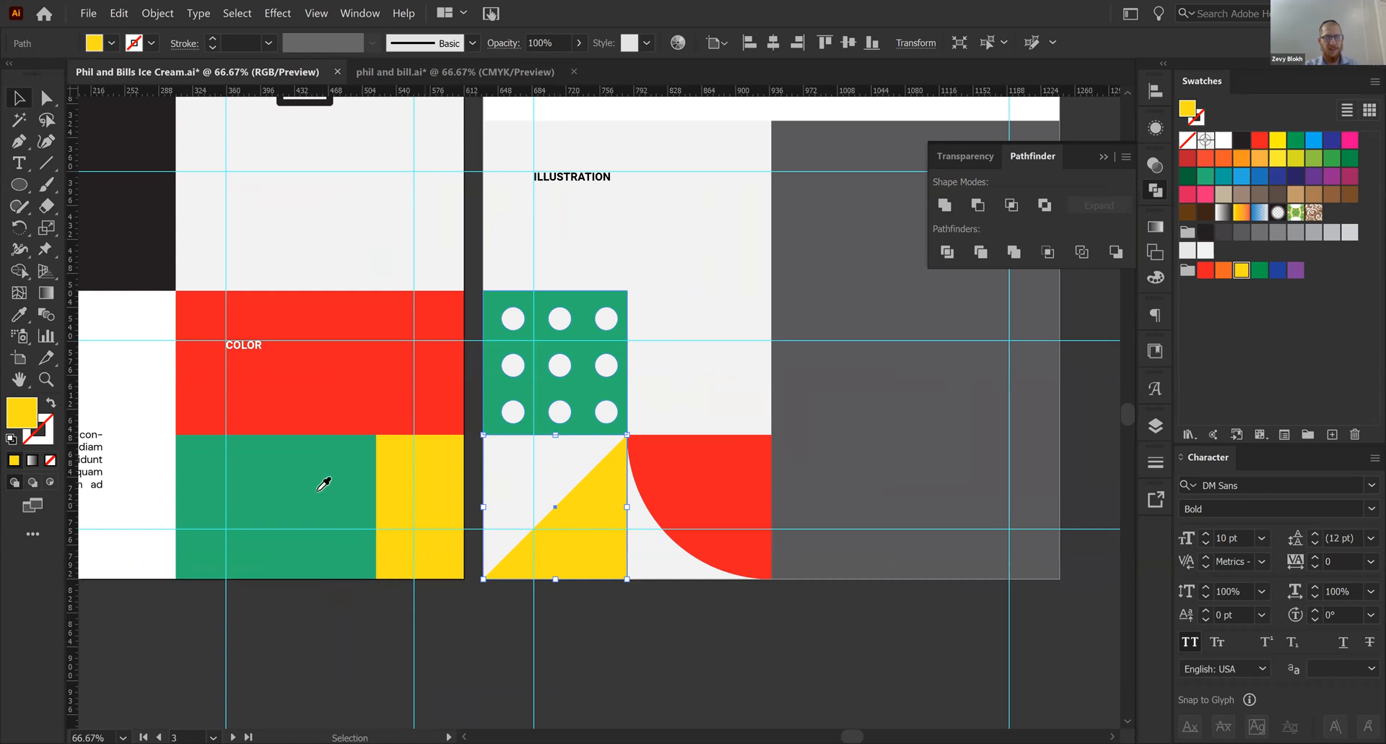
left_click(324, 483)
left_click(602, 358, "ctrl")
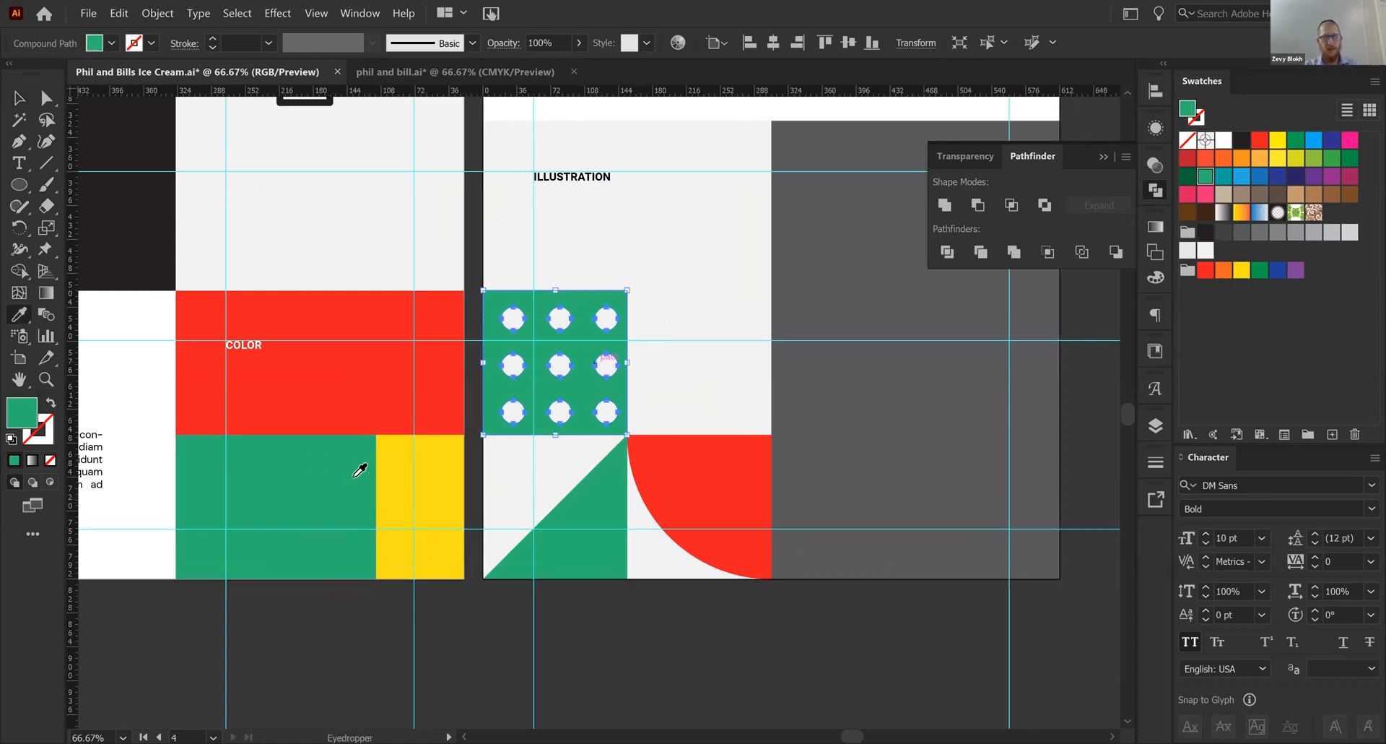
left_click(426, 465)
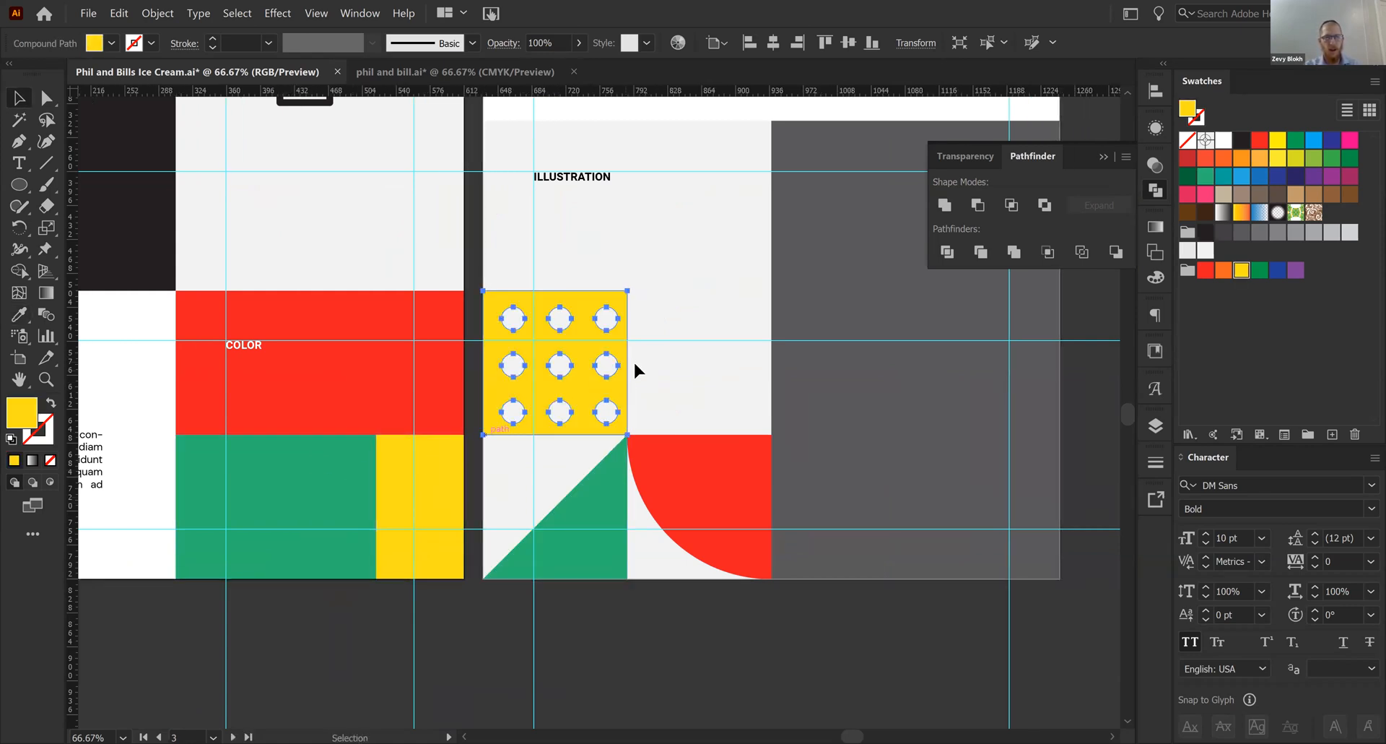
left_click(659, 363)
left_click_drag(659, 362, 540, 366)
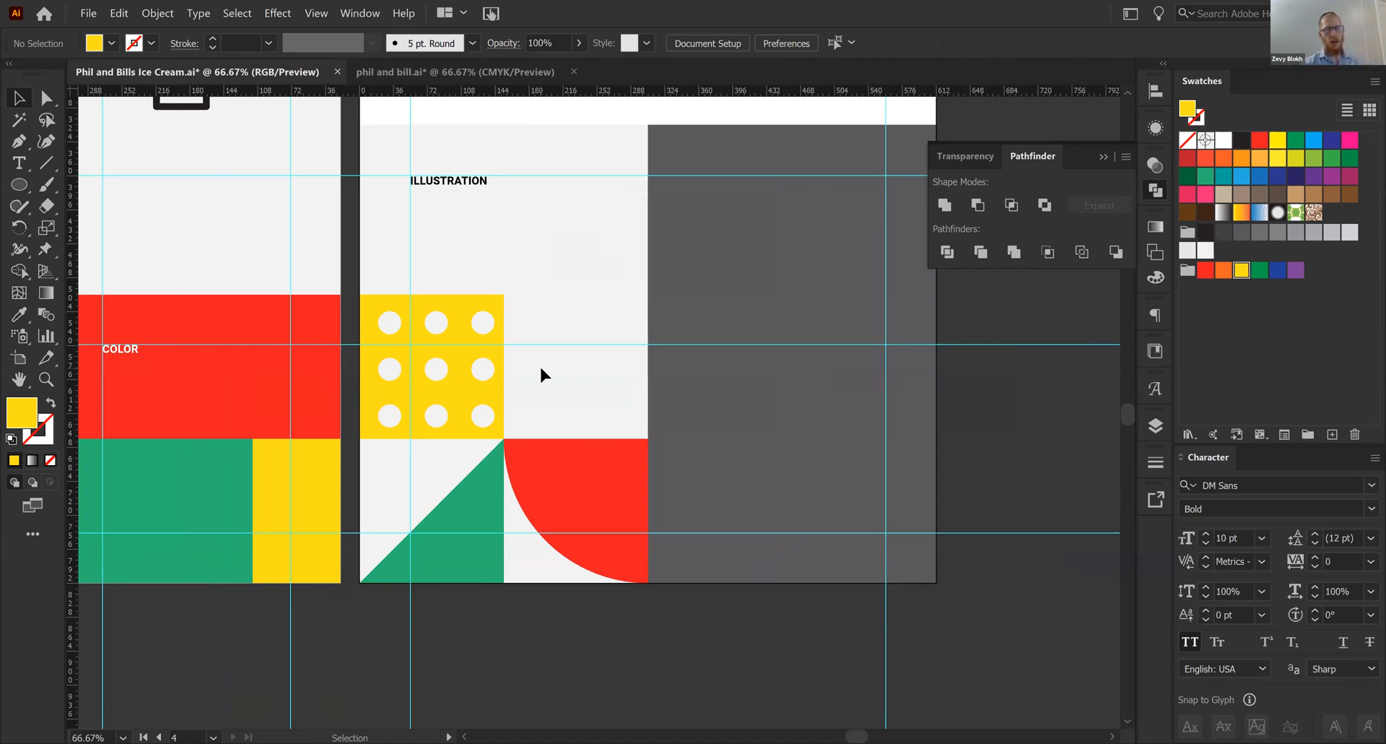
- Save the Phil and Bills Ice Cream.ai document
left_click(89, 14)
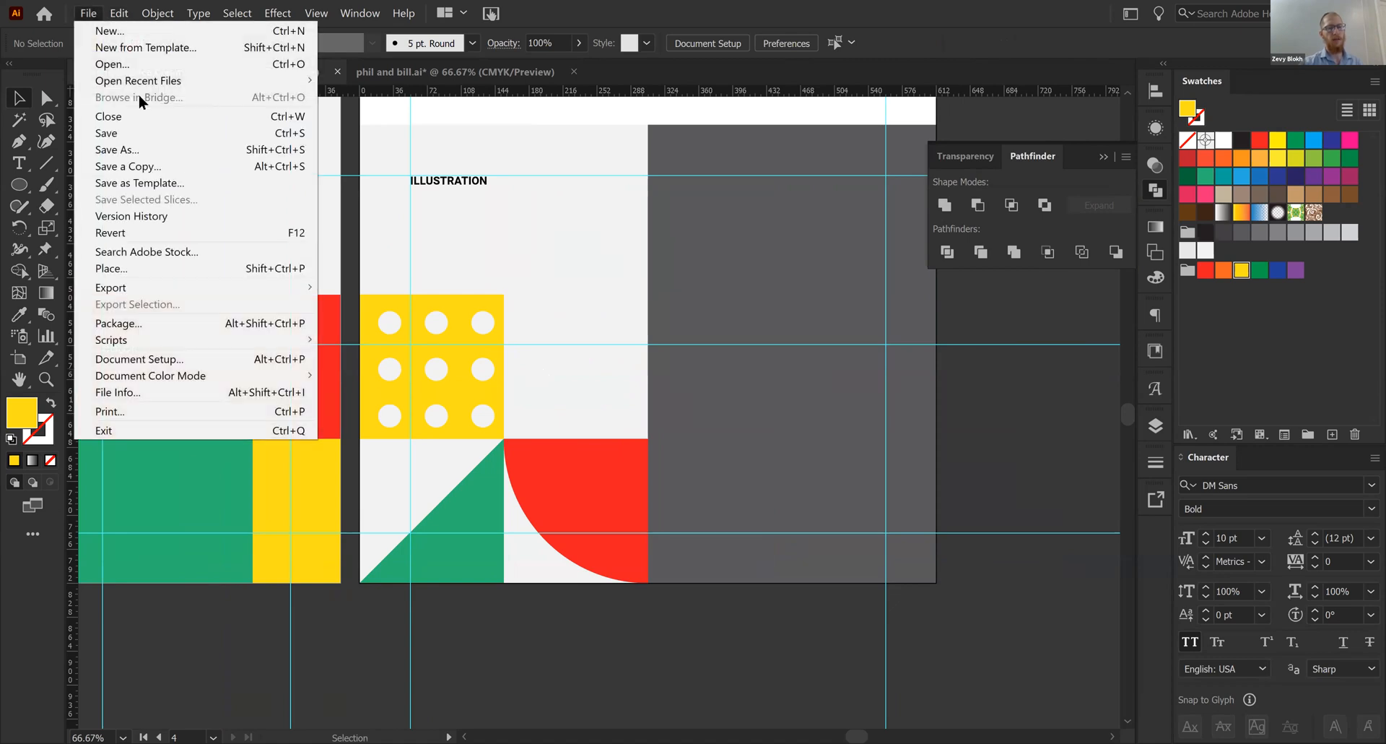
left_click(141, 134)
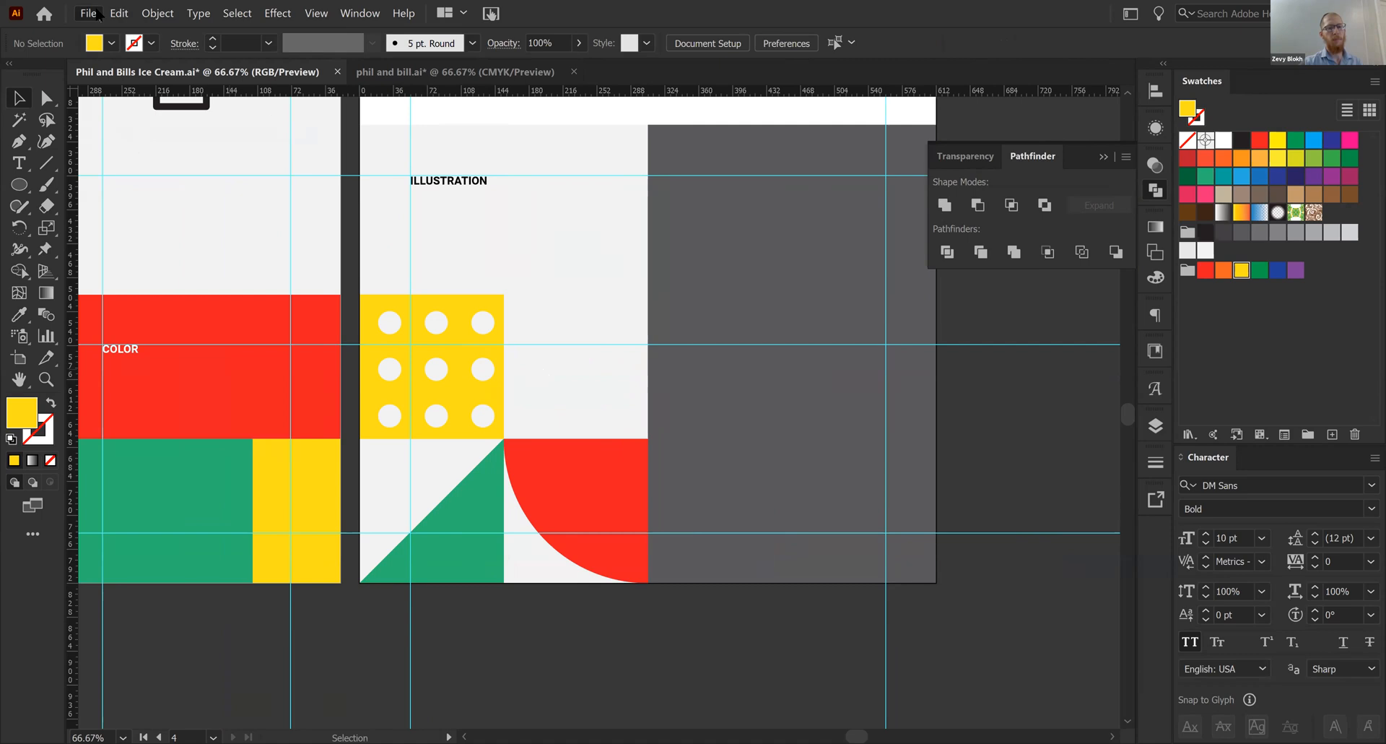
left_click(141, 151)
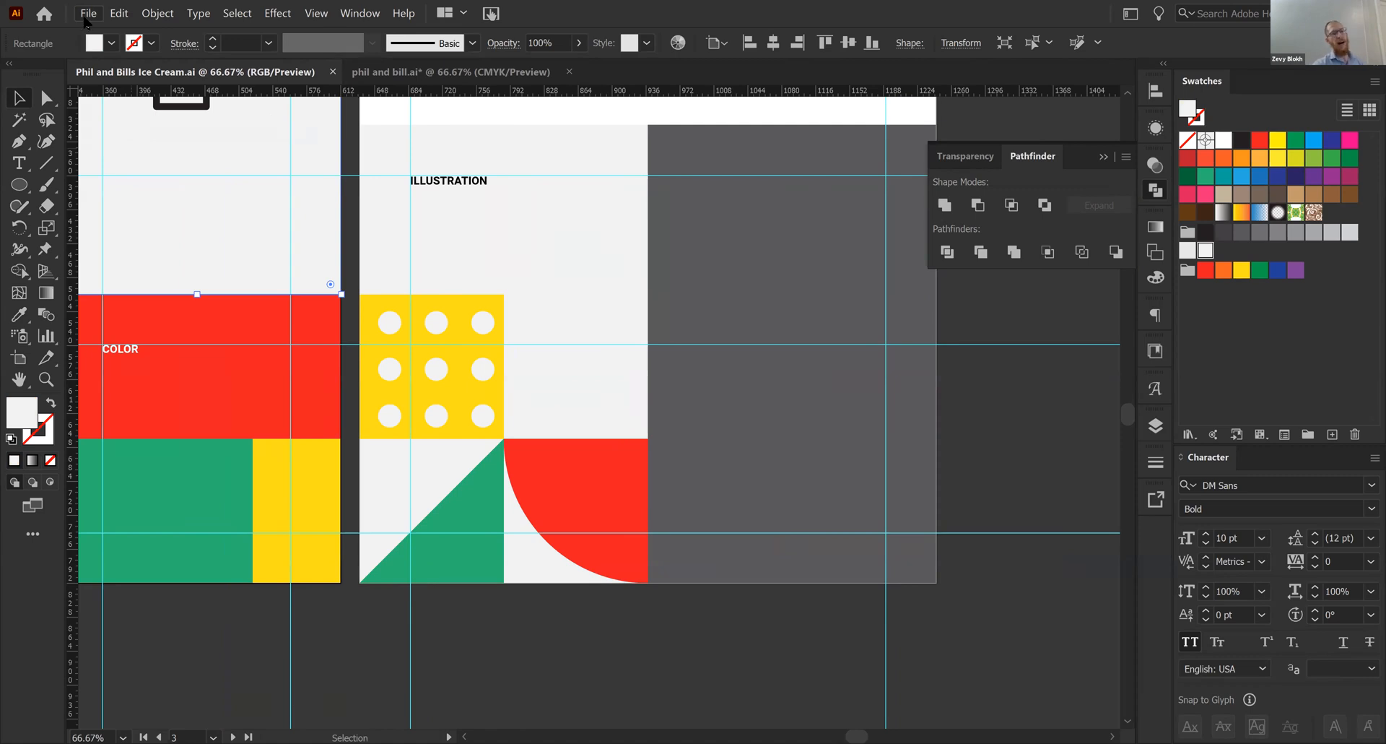
- Start saving a copy of the presentation to the Desktop in Adobe PDF format
left_click(86, 17)
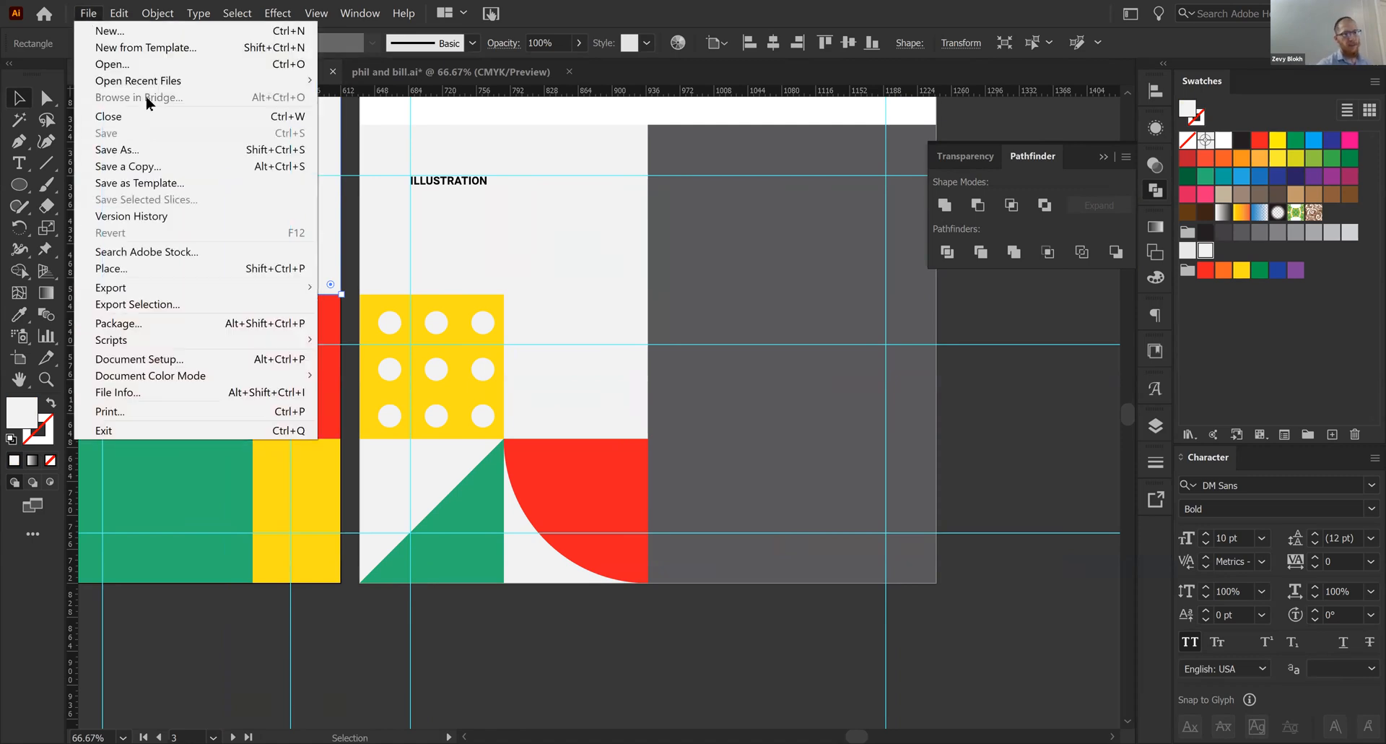
left_click(174, 151)
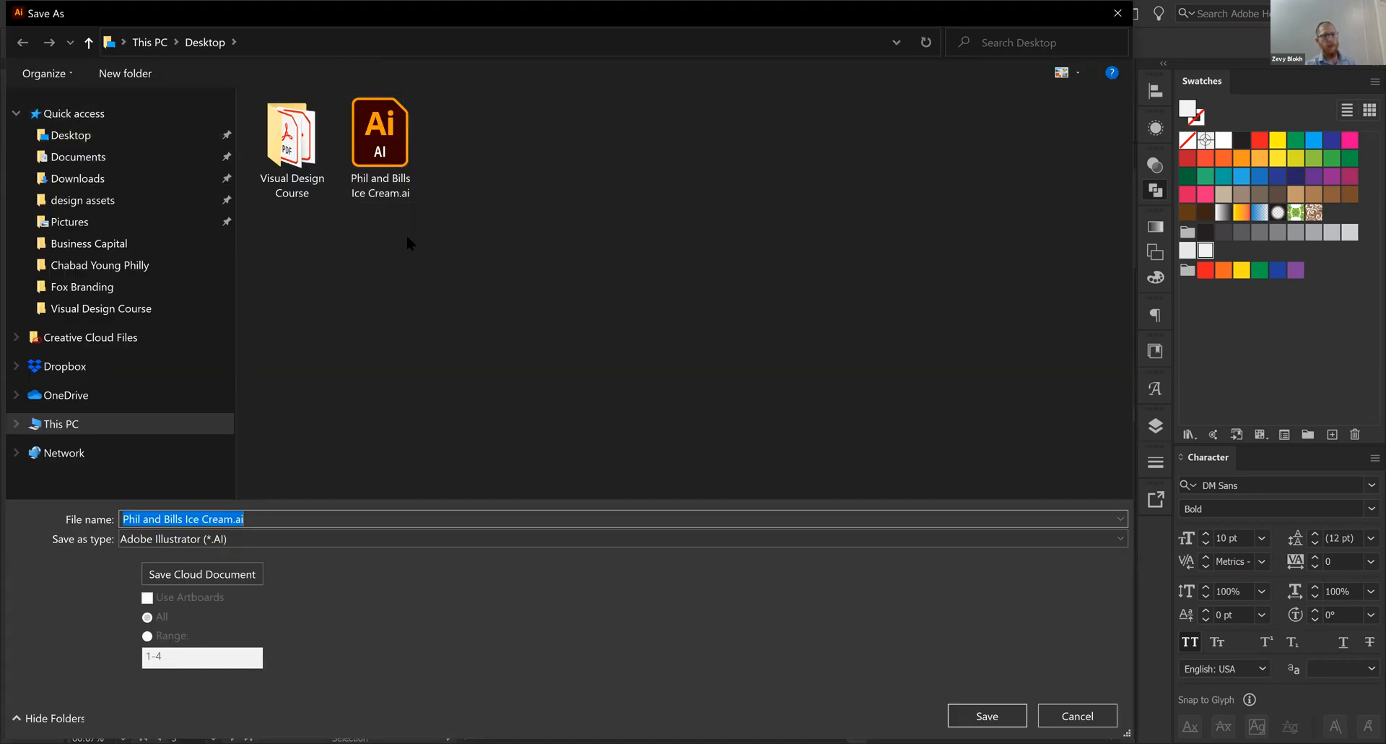
left_click(126, 134)
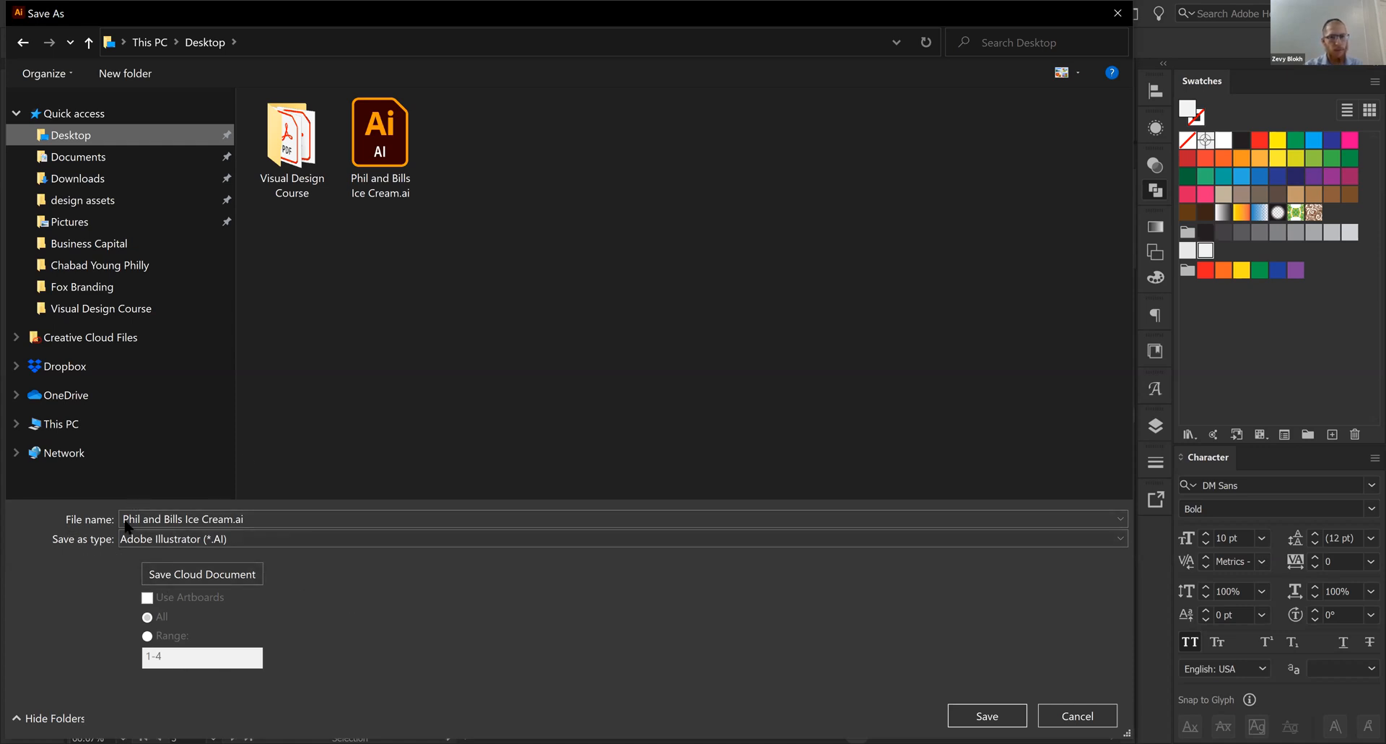
left_click(179, 540)
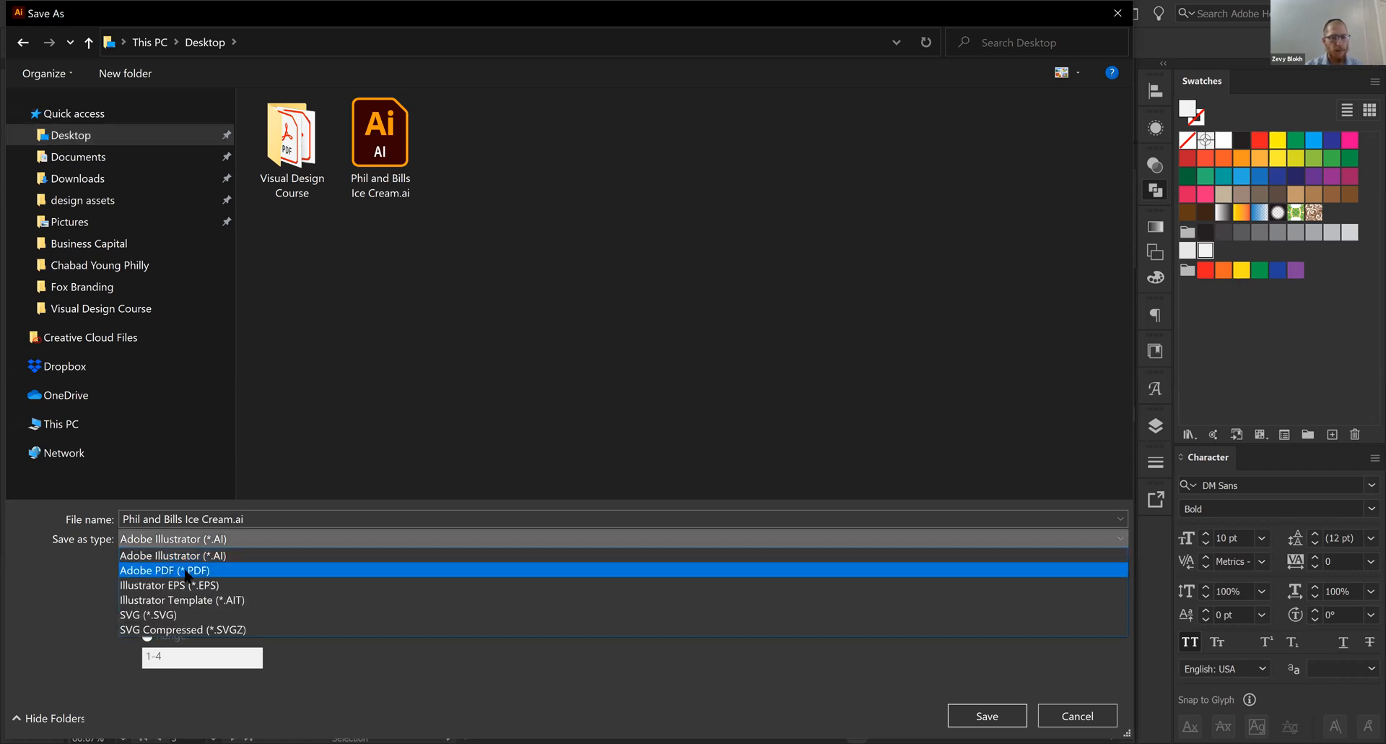
left_click(186, 571)
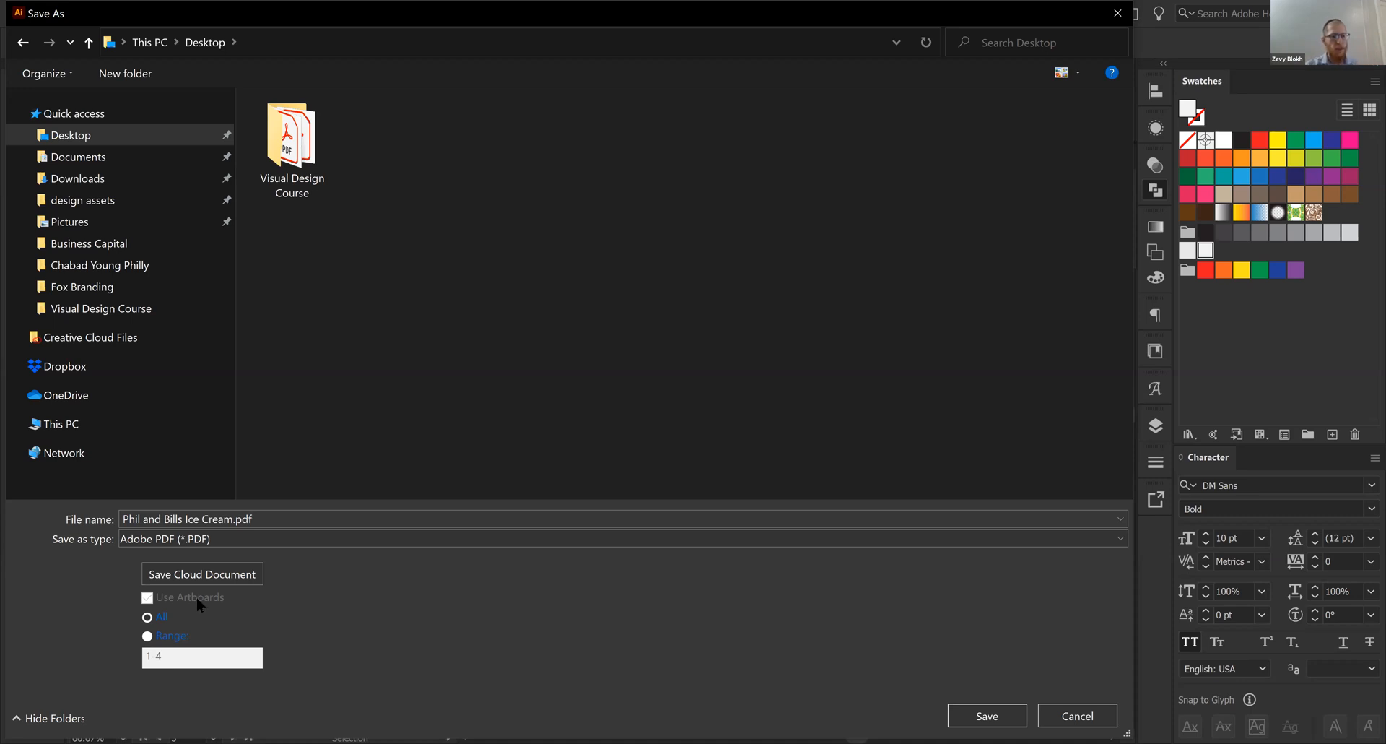
- Reselect Adobe PDF as the format and switch the artboard choice to Range and back to All
left_click(149, 601)
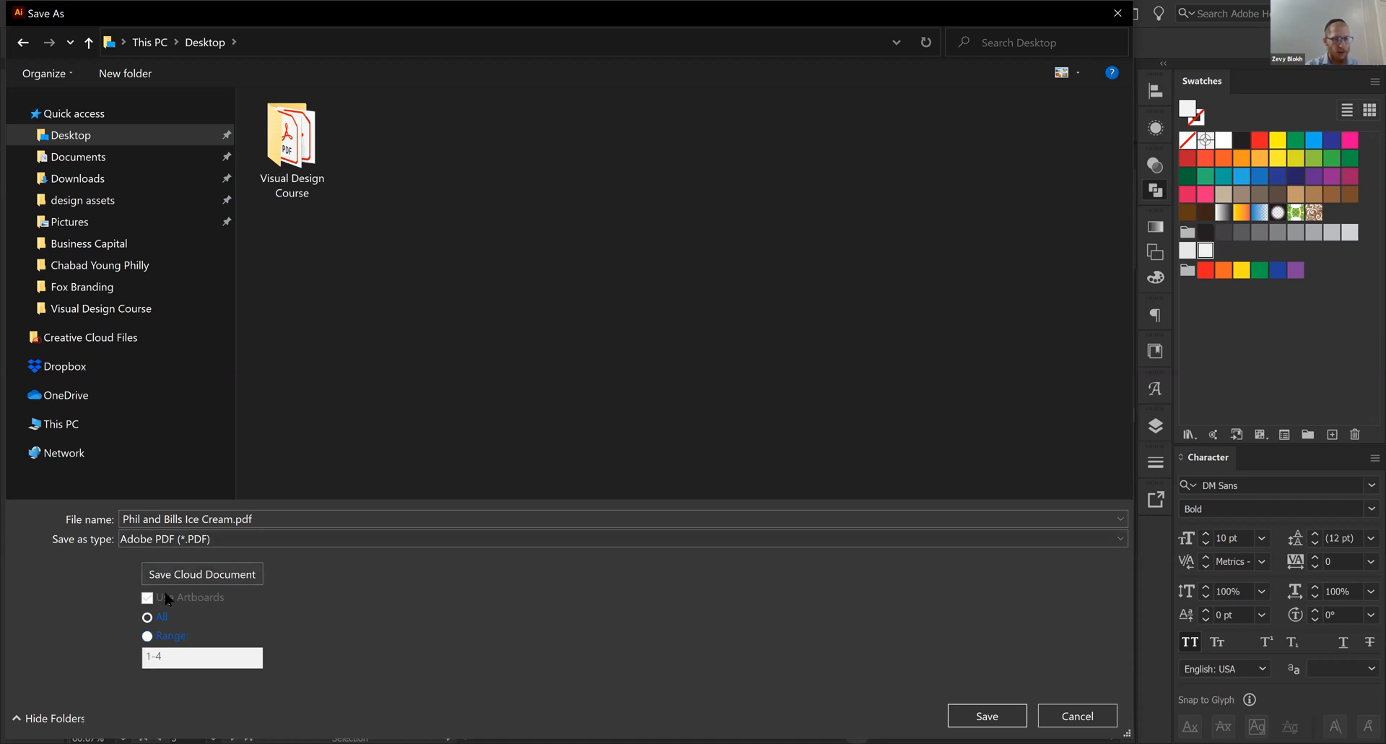
left_click(211, 543)
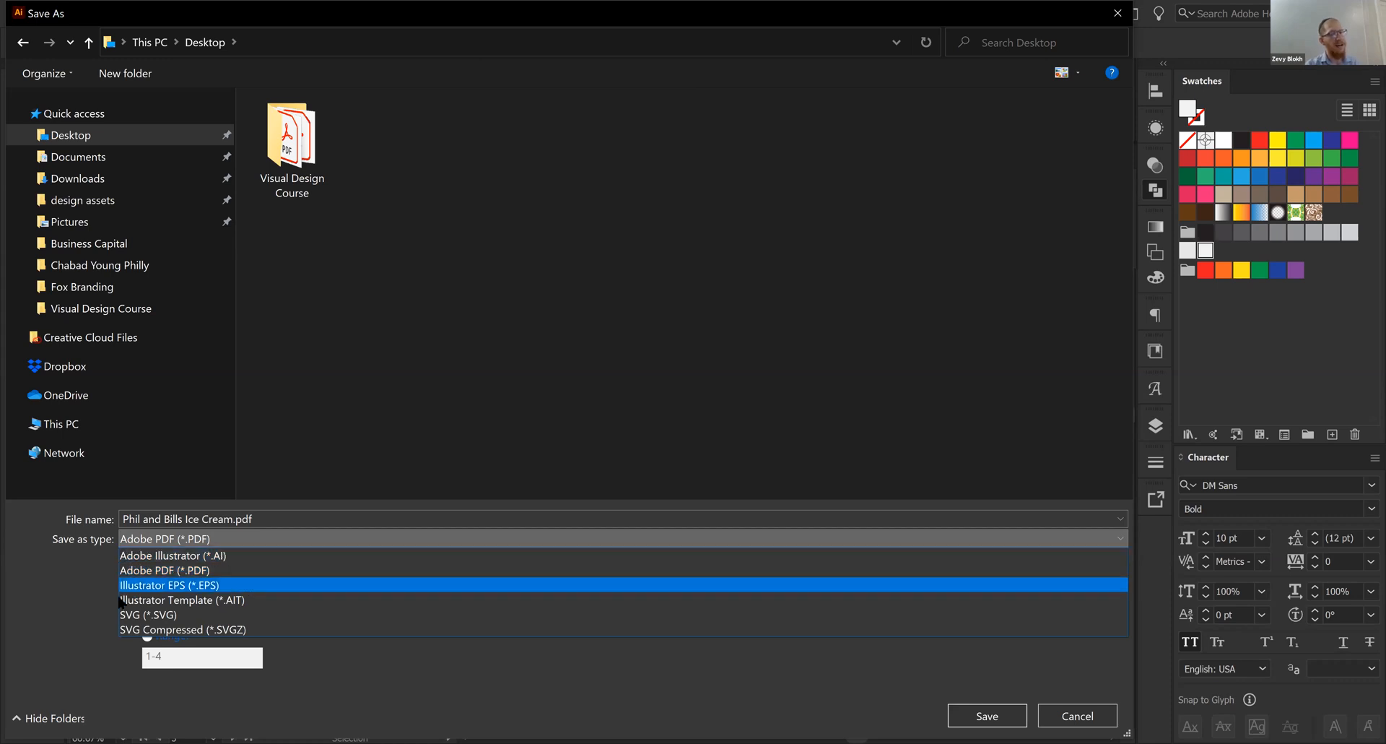
left_click(174, 570)
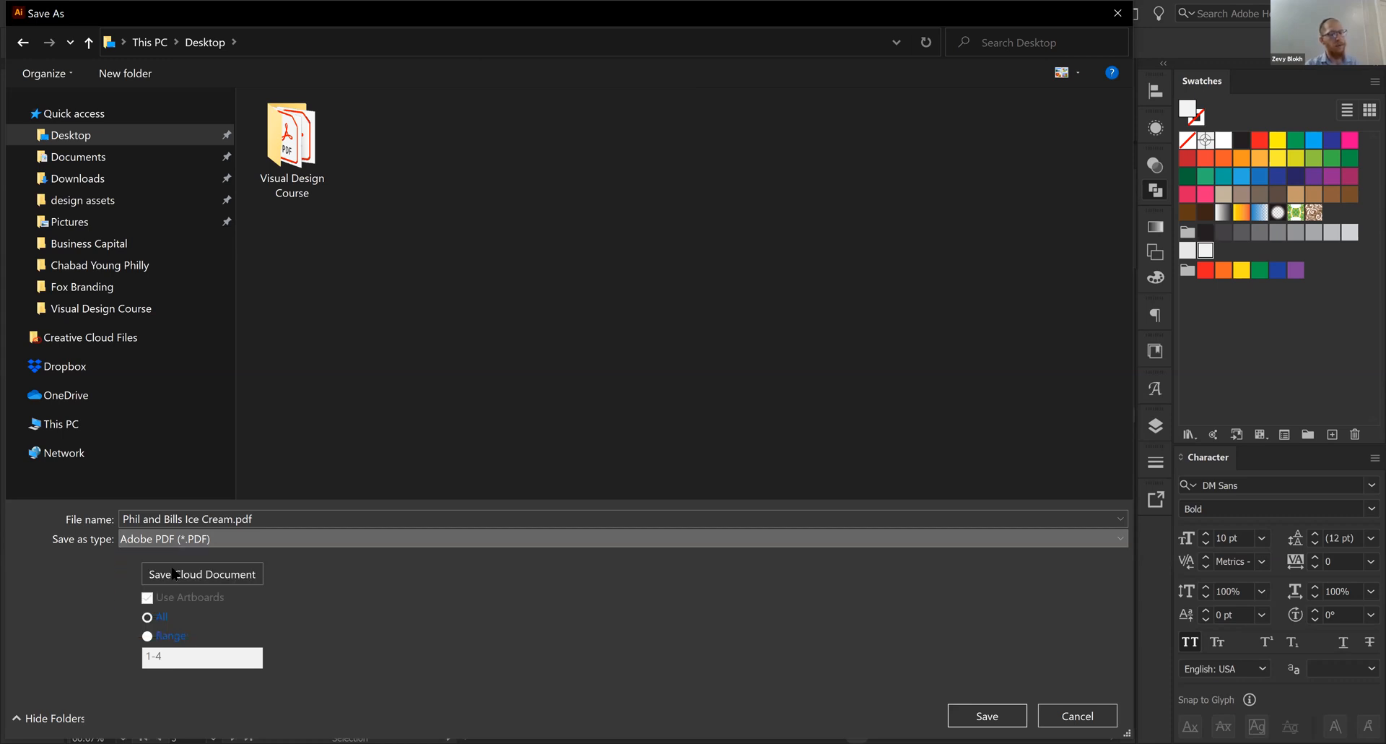
left_click(154, 633)
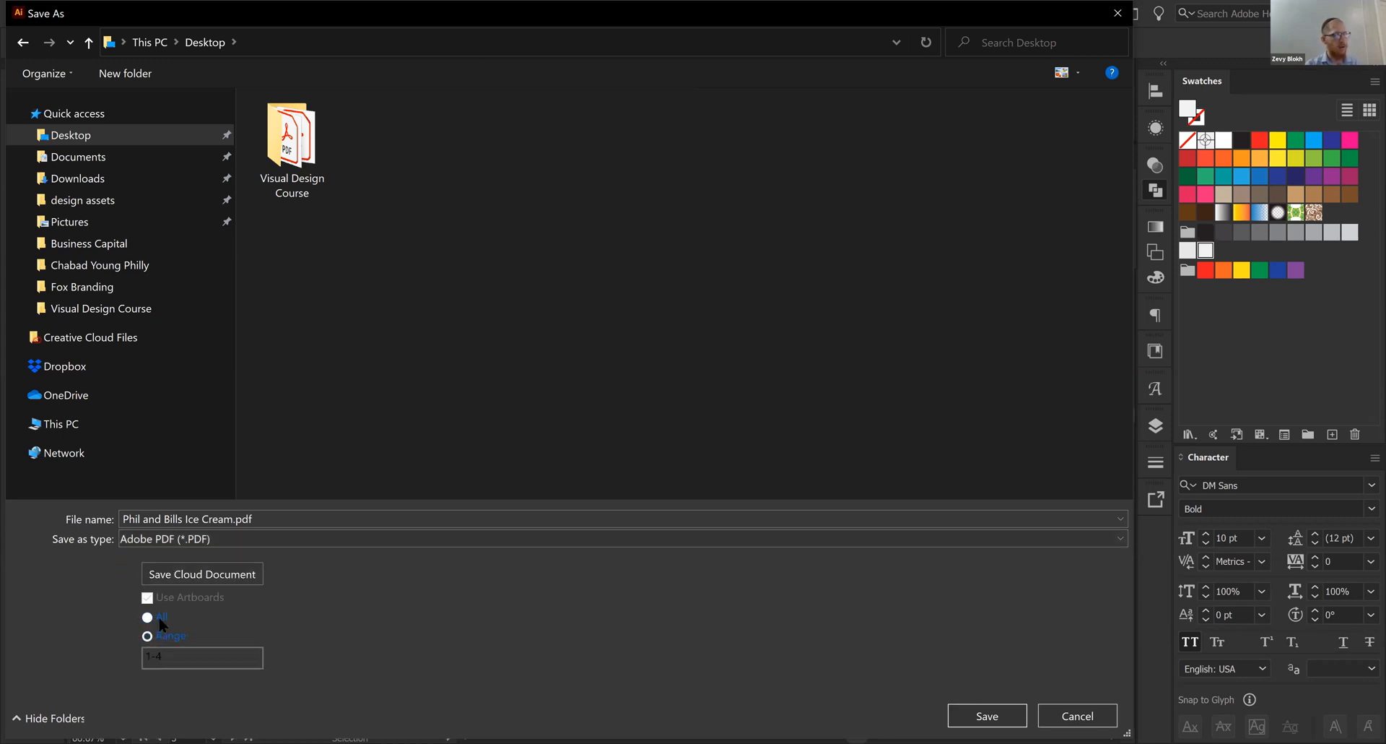
left_click(159, 617)
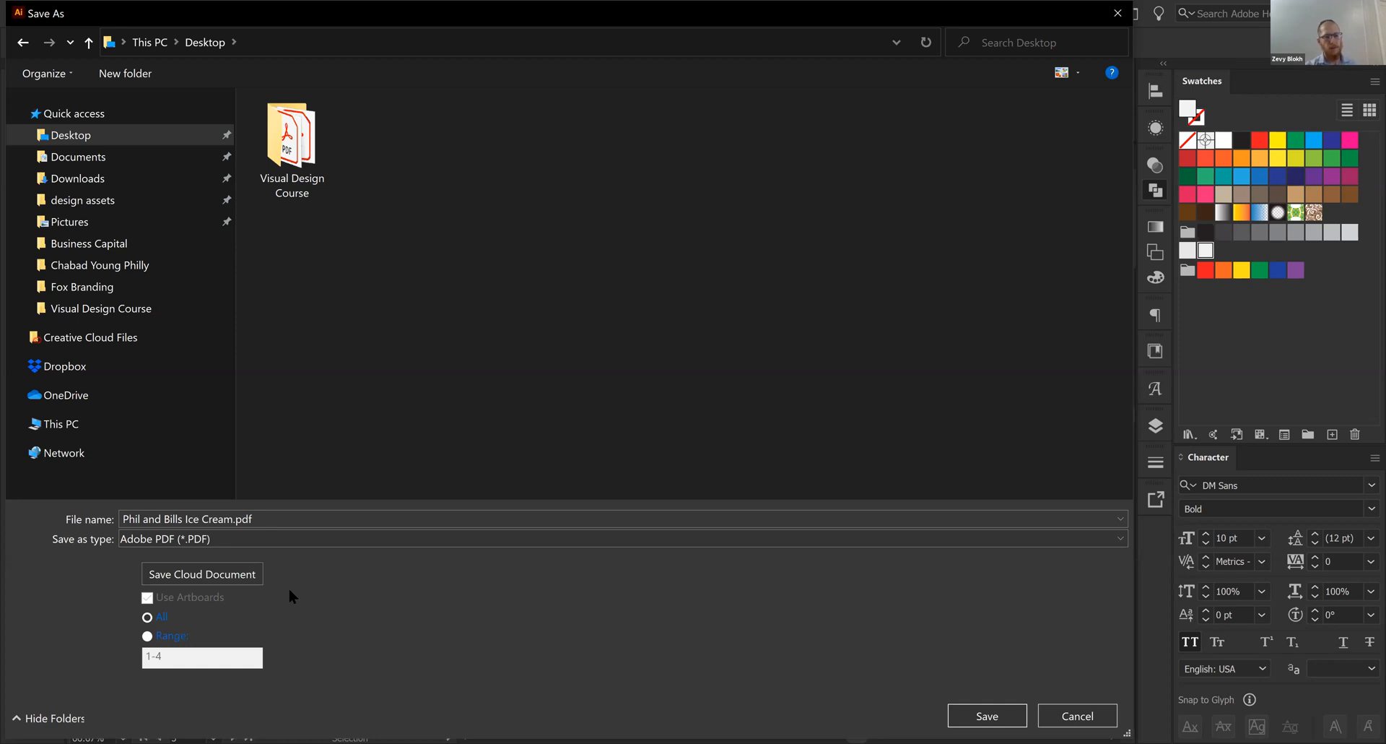
- Limit the PDF to artboard range 2-4 and save it, continuing to the PDF settings
left_click(148, 636)
left_click(166, 637)
left_click(186, 659)
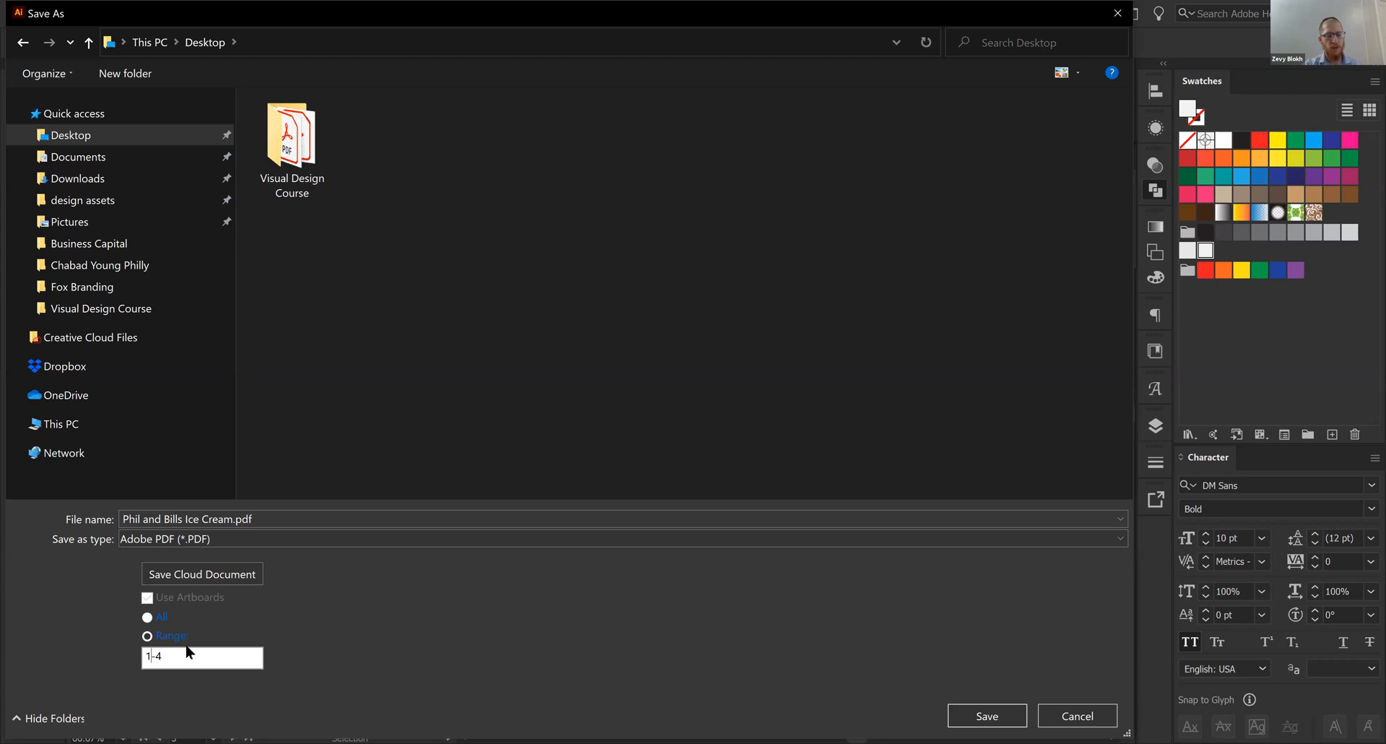
key("BackSpace")
type("2")
key("BackSpace")
type("2")
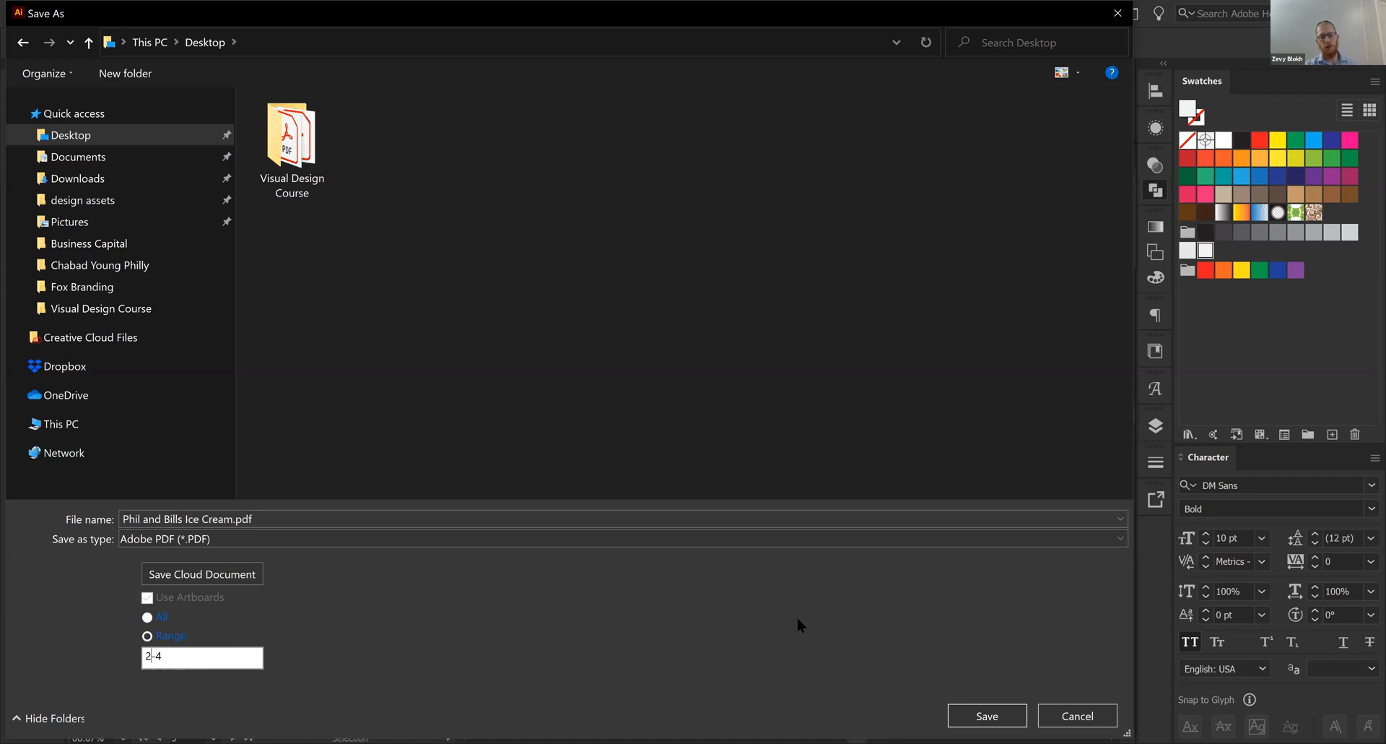
left_click(1013, 715)
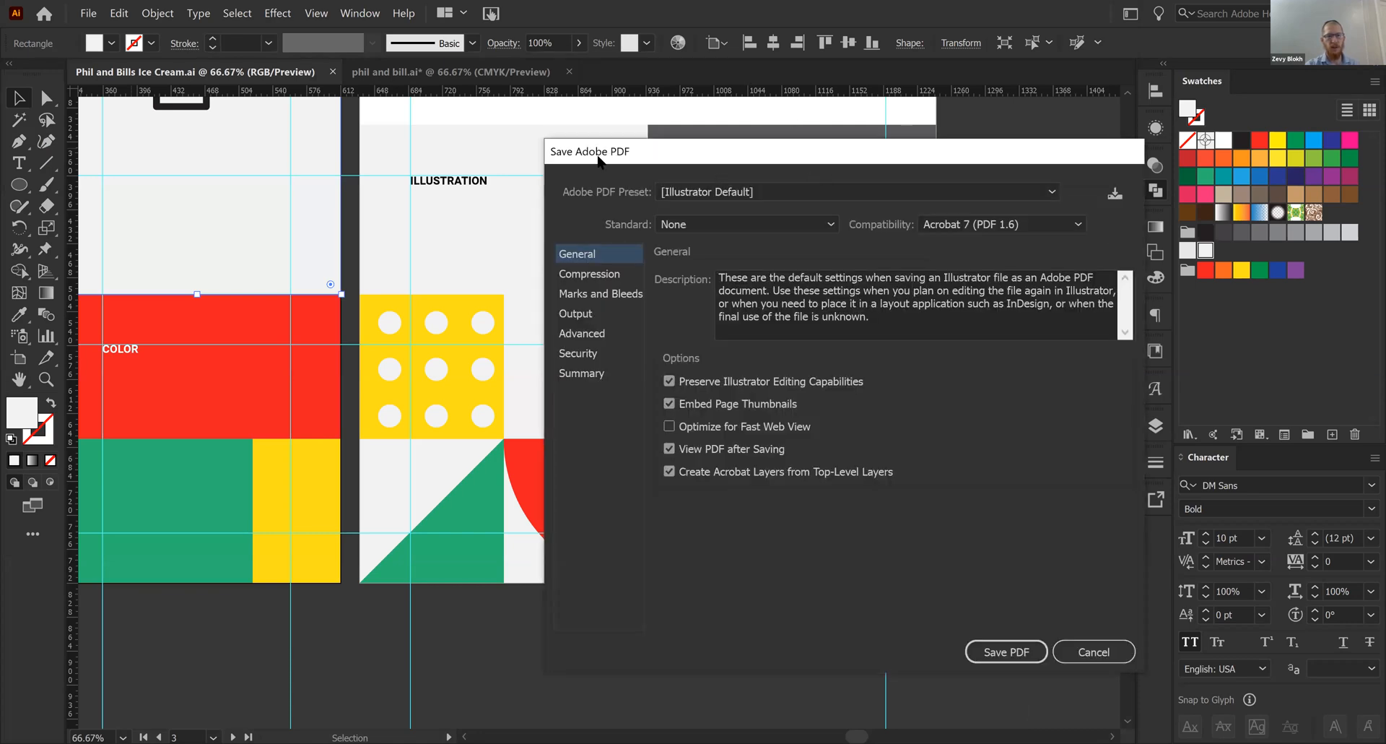
- Review the Compression, Marks and Bleeds, Output and Advanced PDF settings, and return to the General settings
left_click_drag(571, 151, 329, 153)
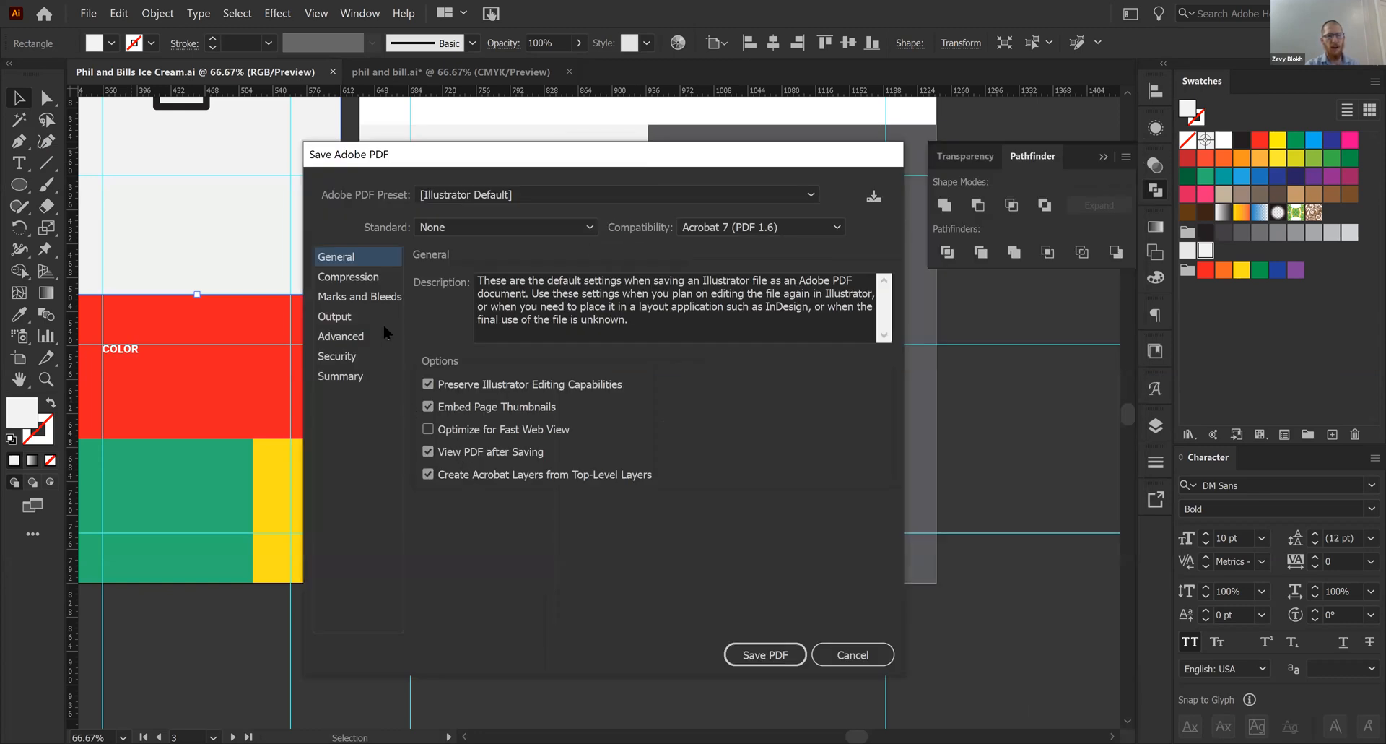
left_click(369, 281)
left_click(364, 302)
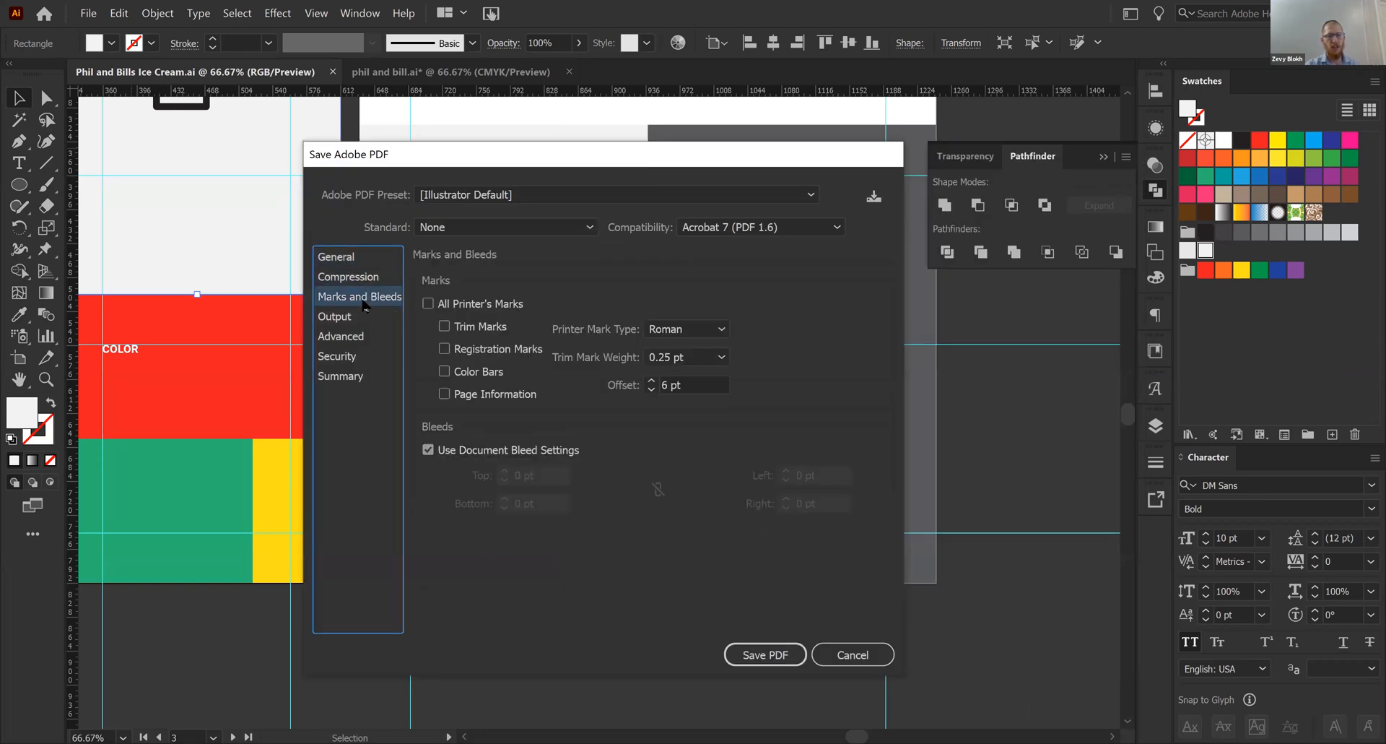
left_click(363, 318)
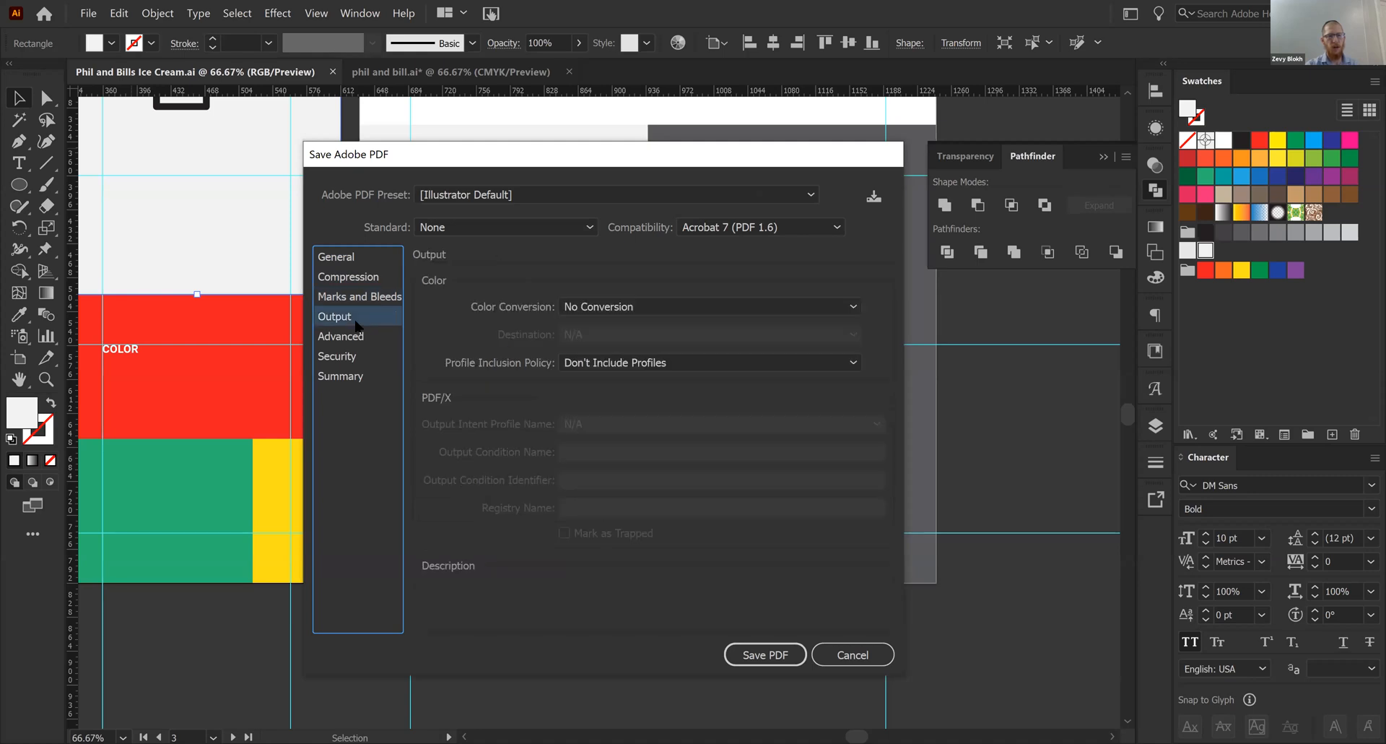
left_click(353, 336)
left_click(368, 258)
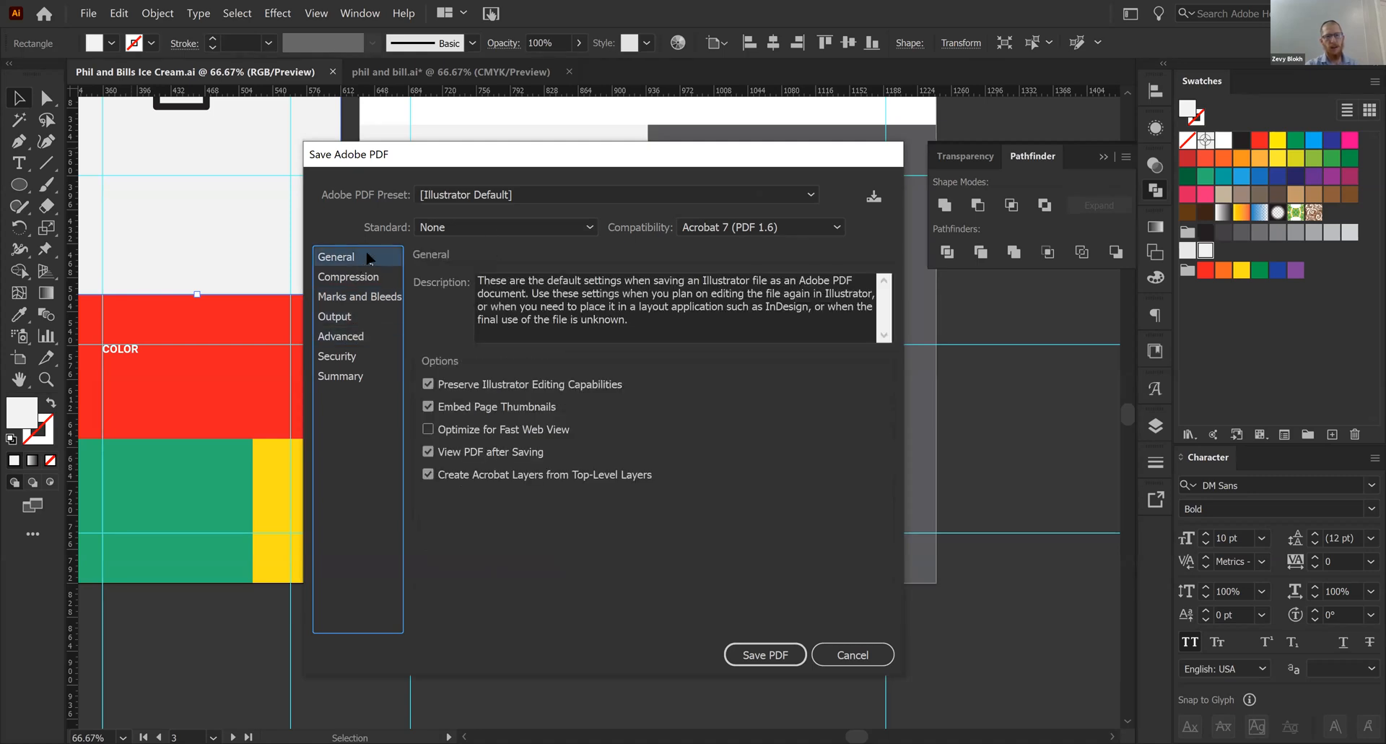
- Save the PDF with the Illustrator Default preset
left_click(539, 202)
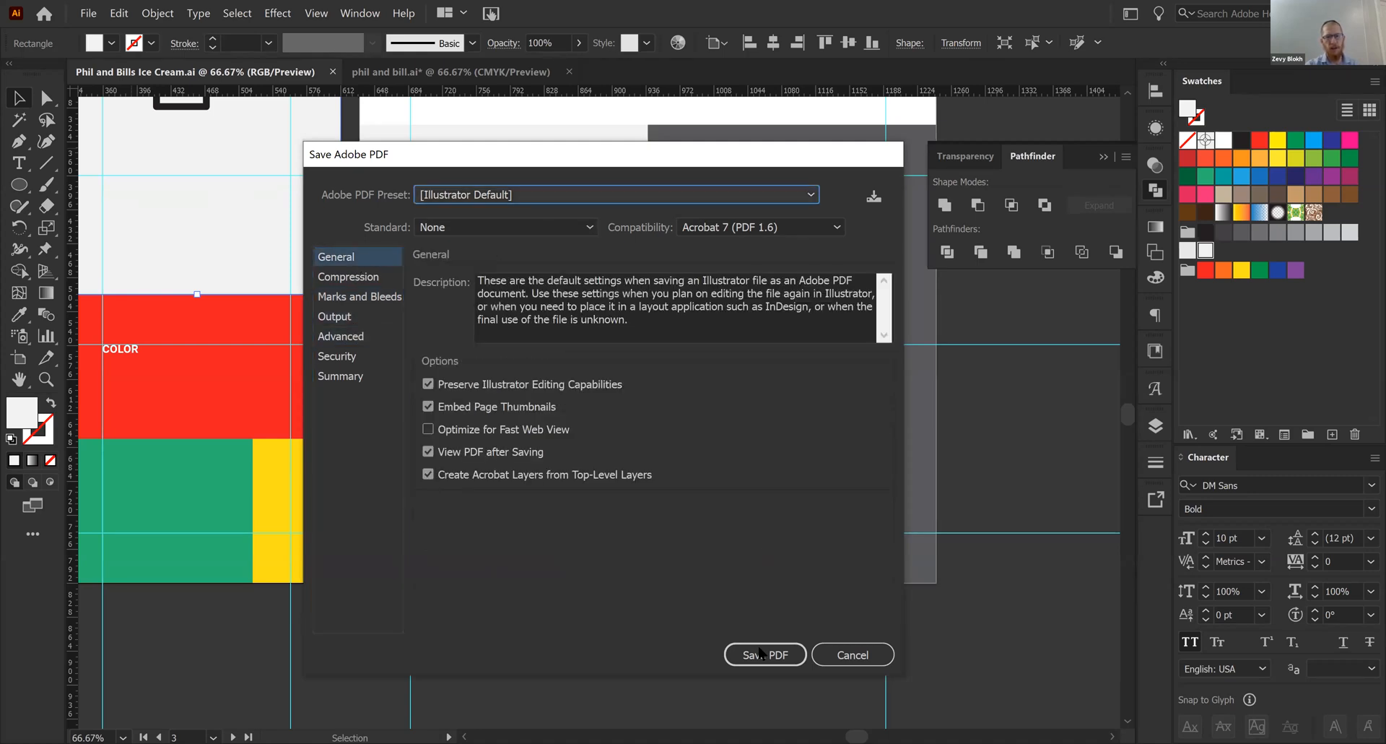
left_click(758, 647)
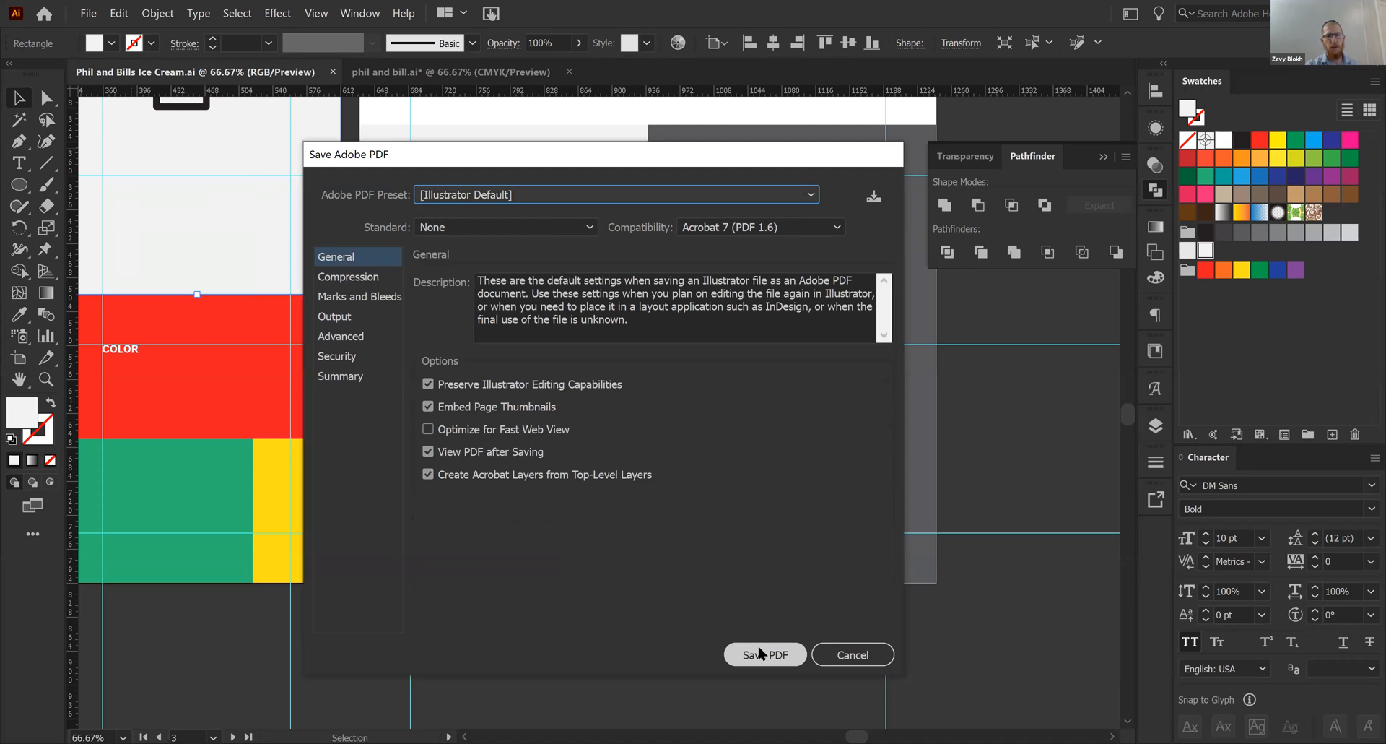
left_click(759, 653)
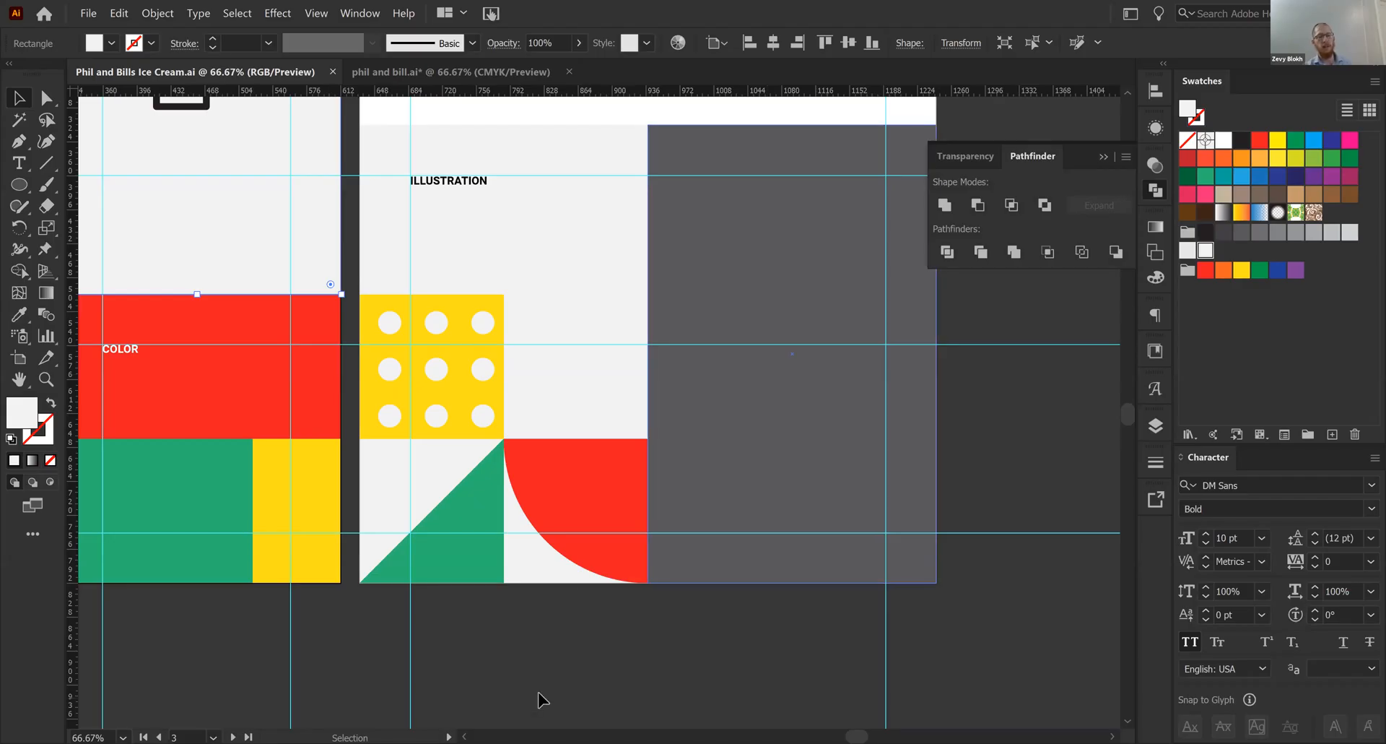
- Close Phil and Bills Ice Cream.ai, and save and close phil and bill.ai
left_click(715, 664)
left_click_drag(715, 664, 488, 660)
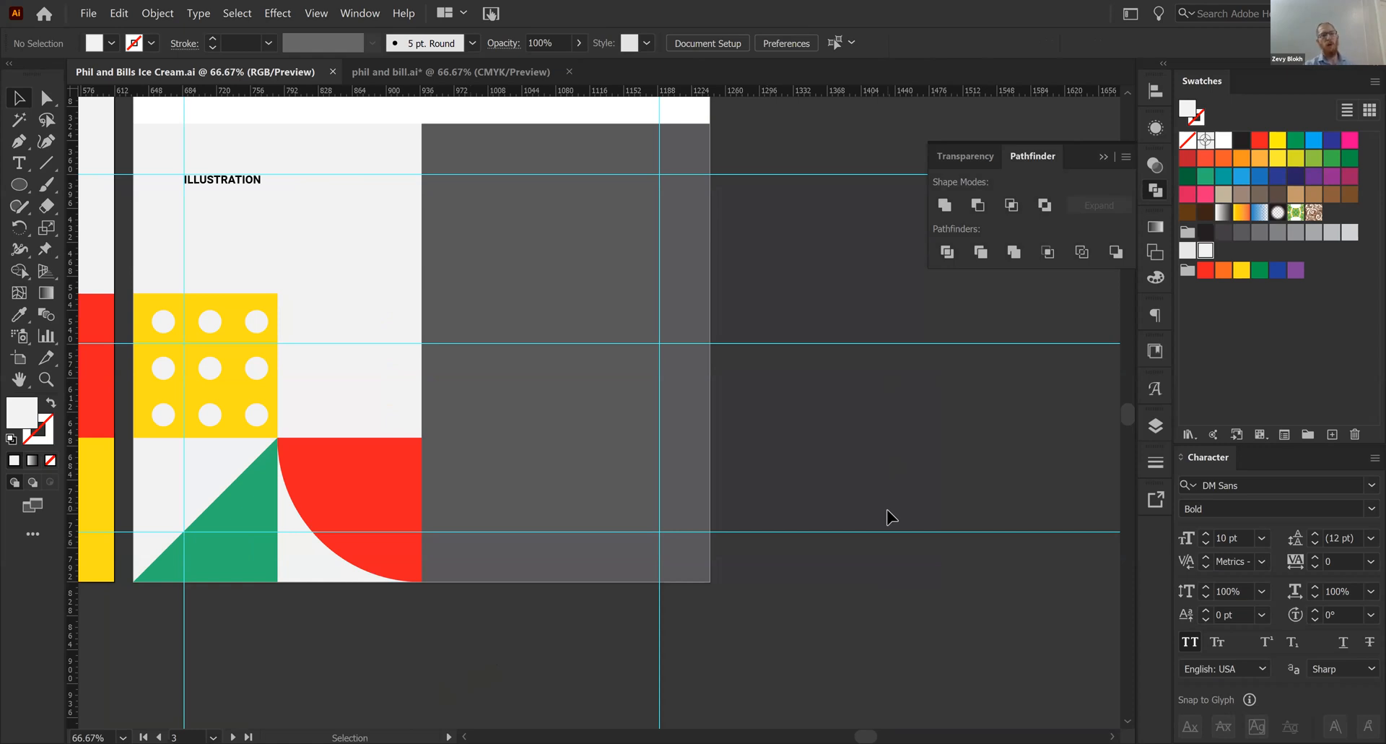
key("ctrl+w")
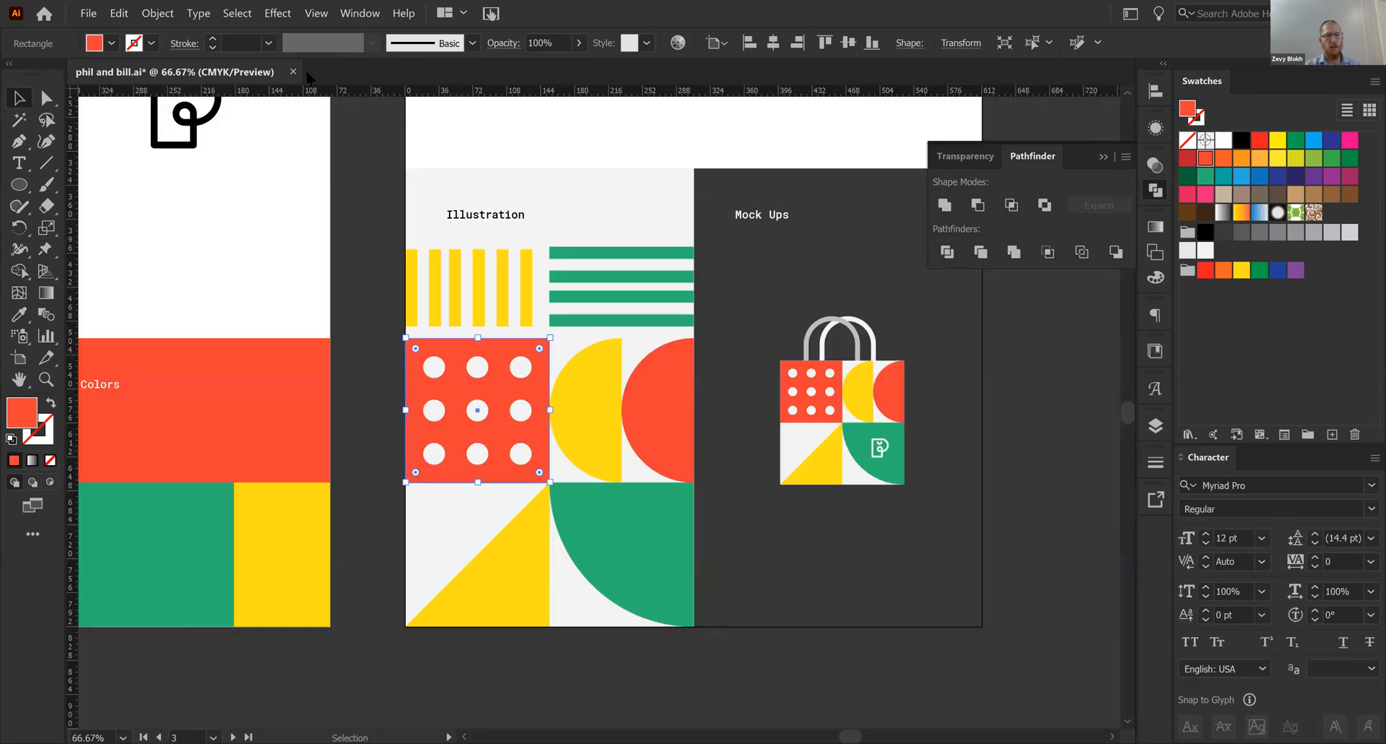
left_click(389, 244)
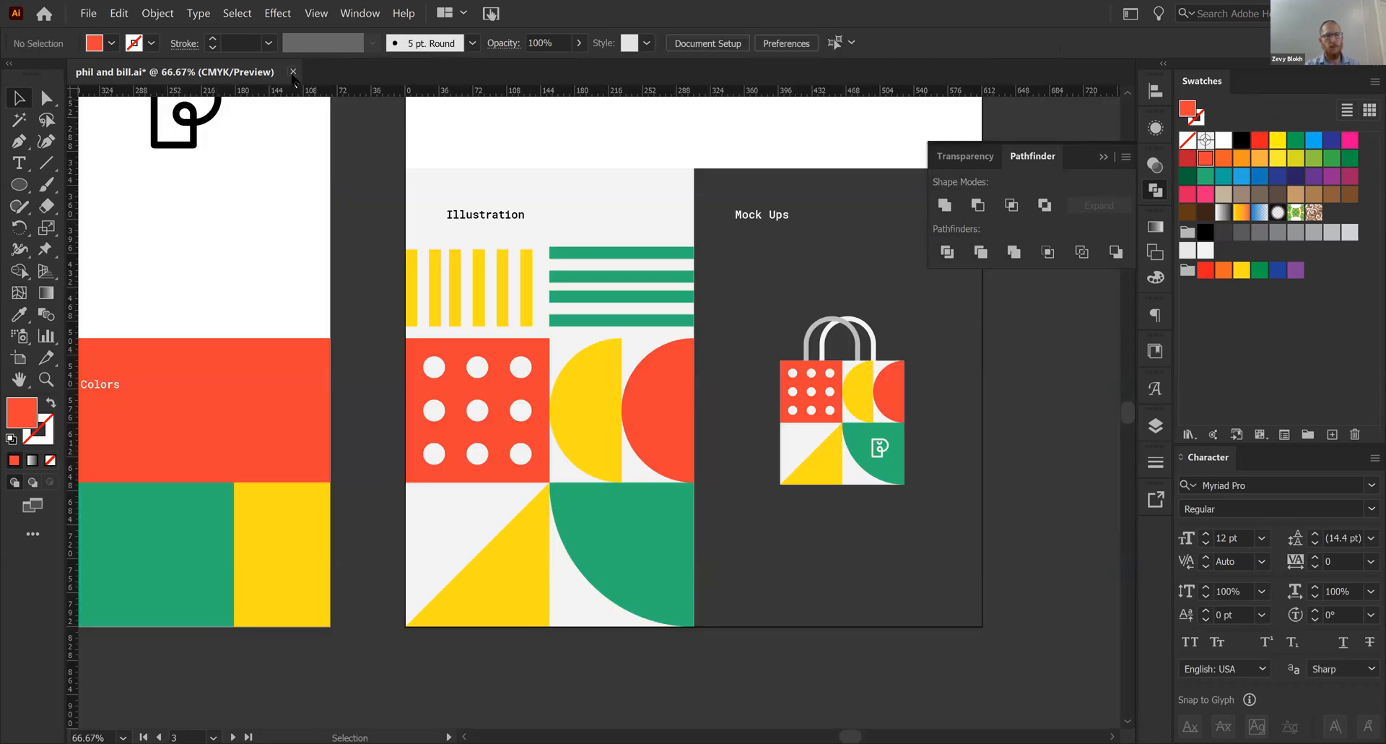
left_click(293, 72)
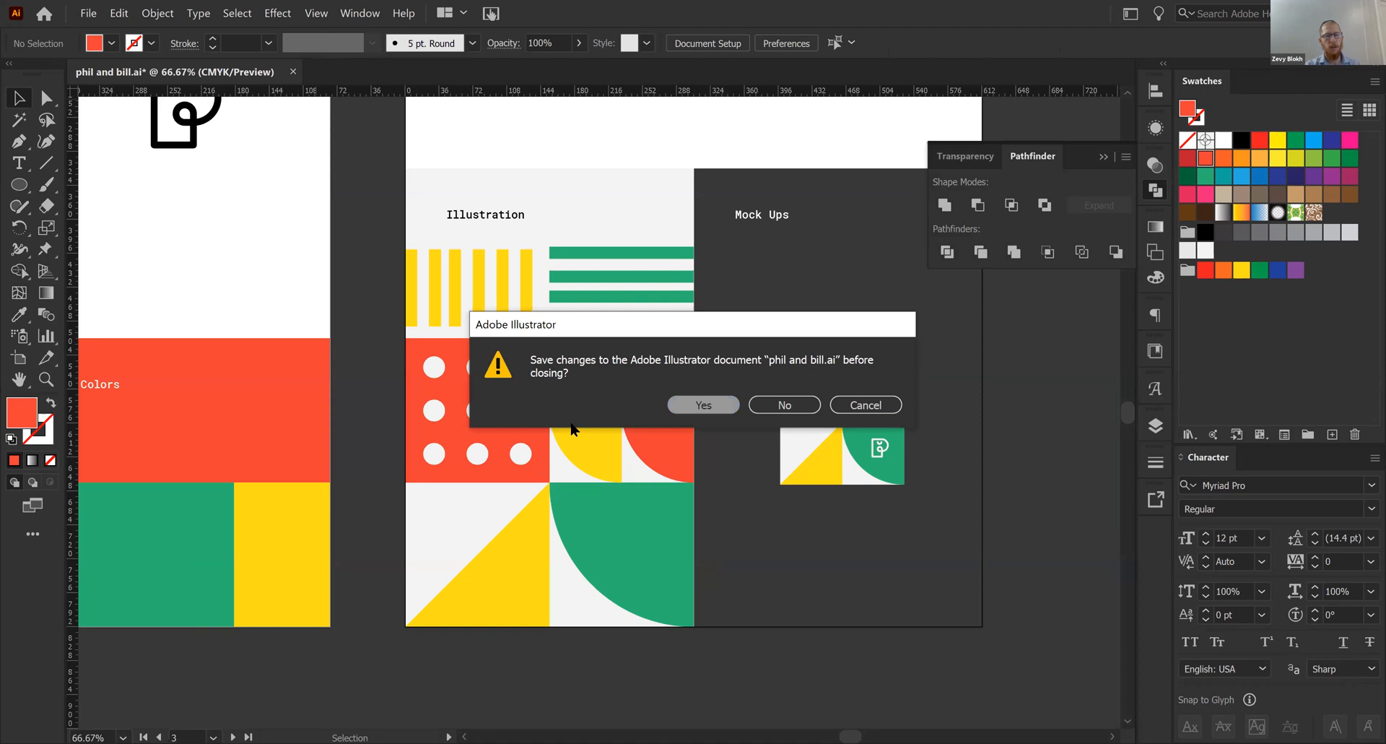
key("Escape")
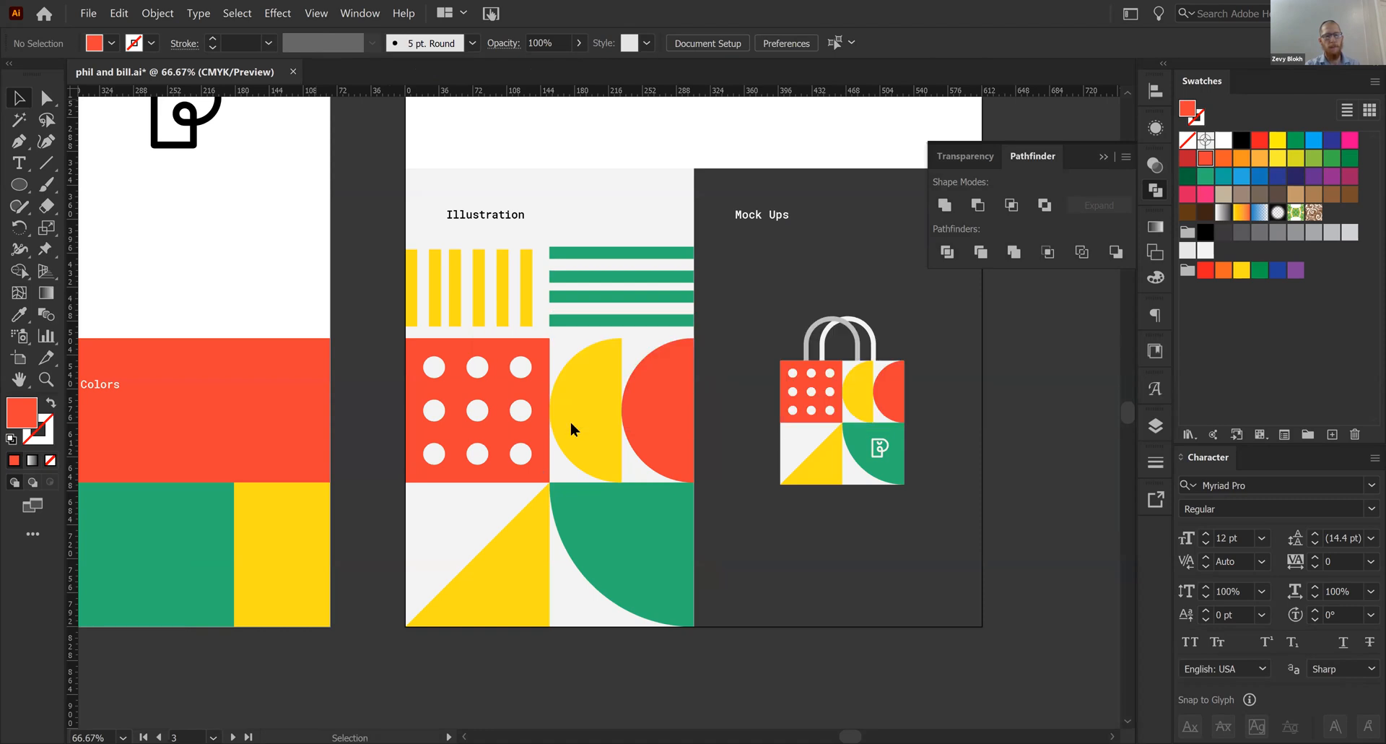
key("ctrl+s")
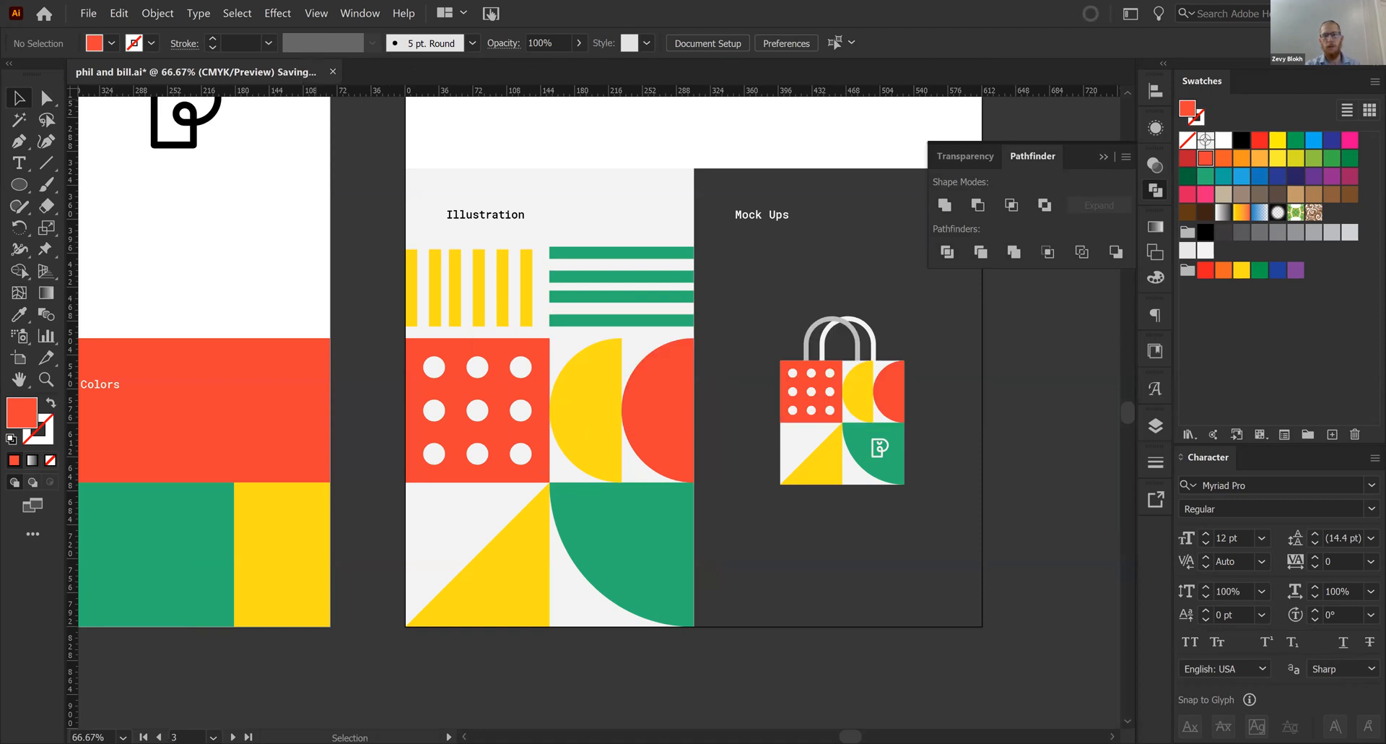
key("ctrl+w")
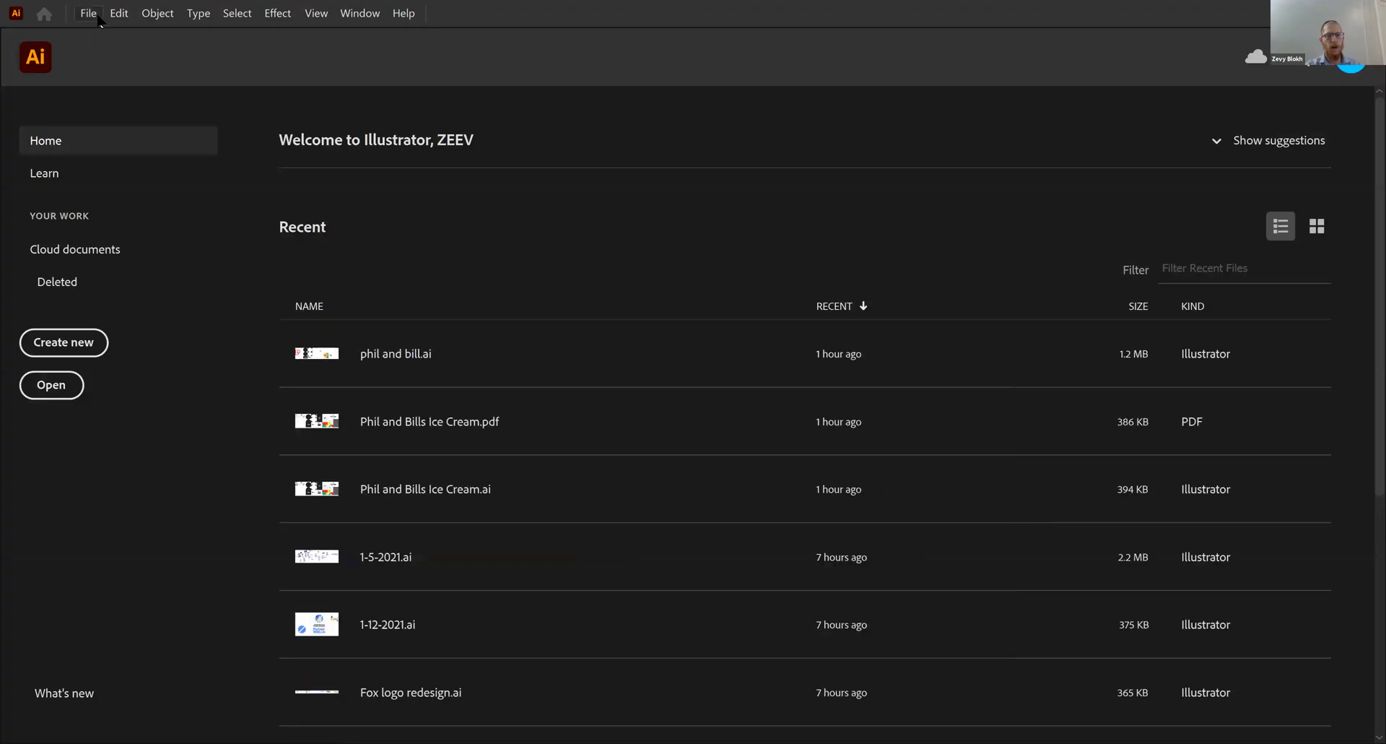
left_click(97, 18)
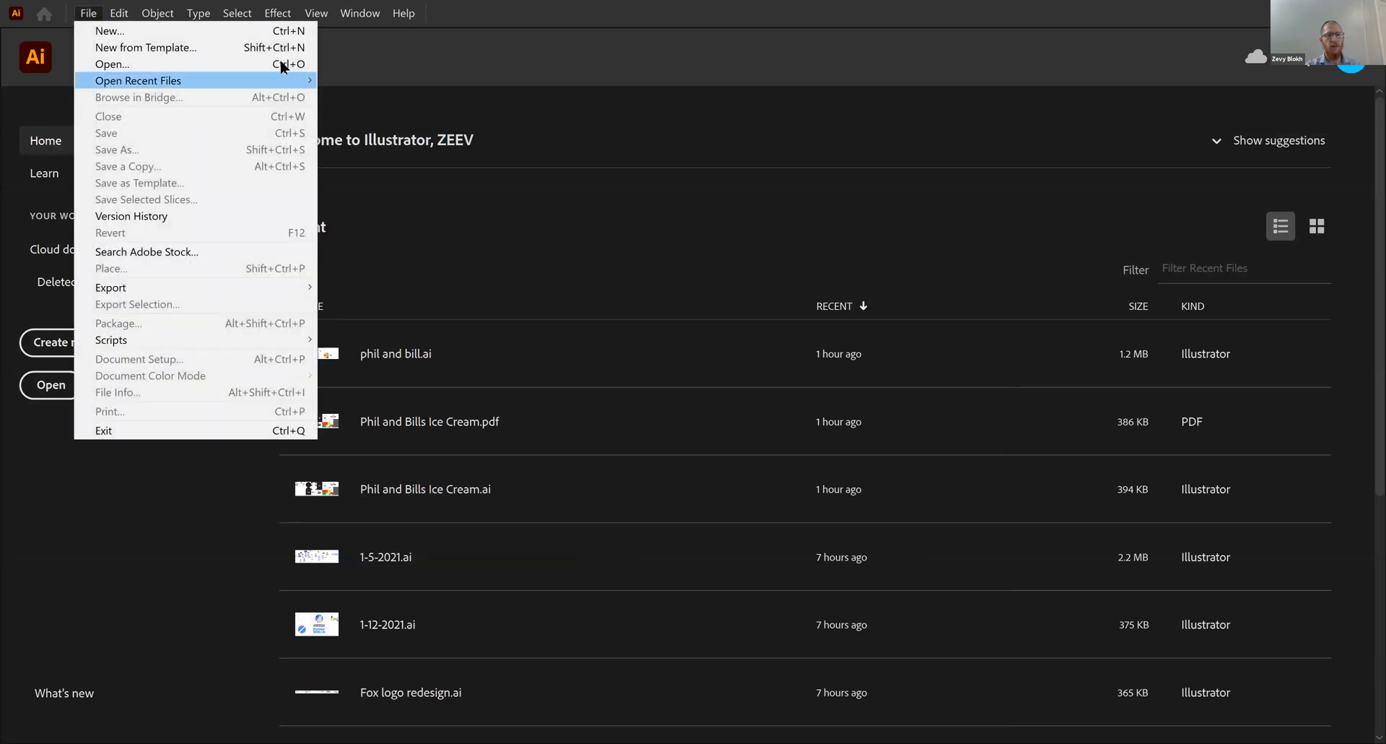
left_click(281, 64)
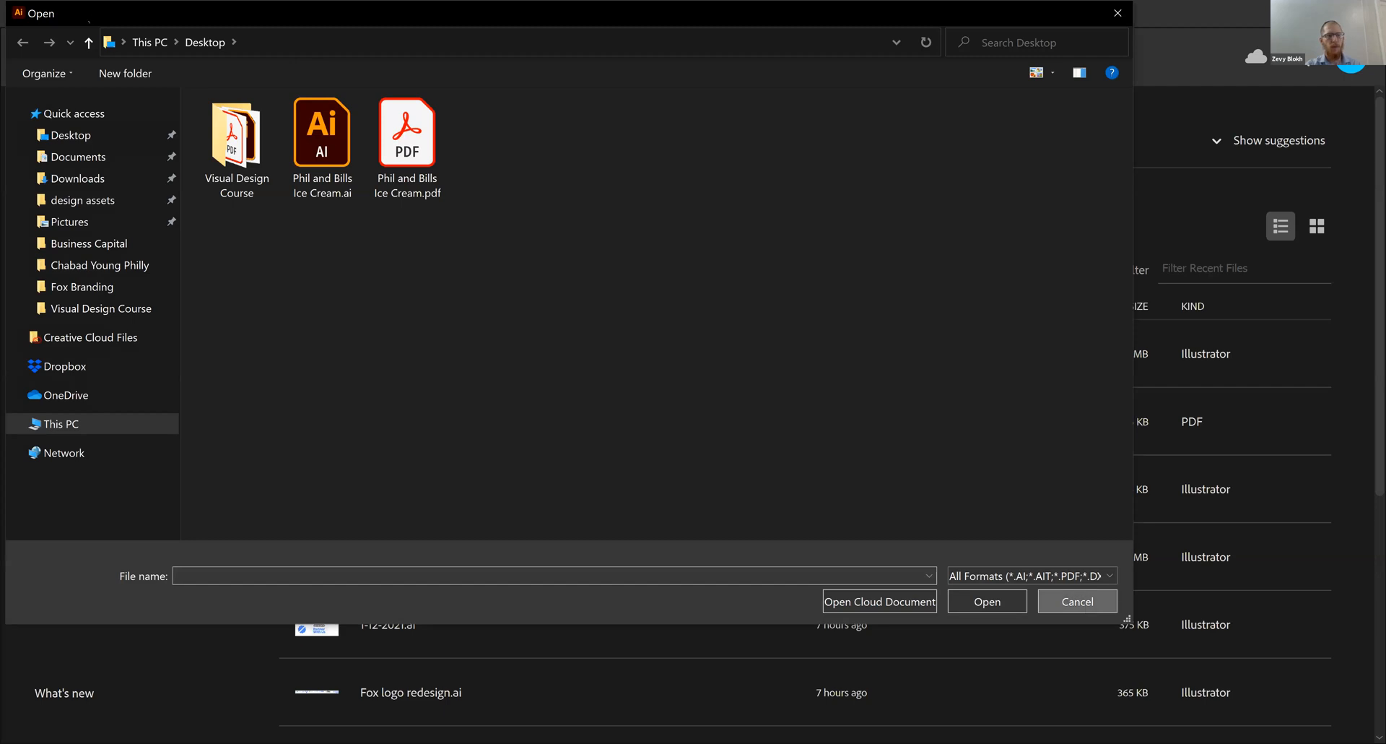
left_click(1077, 601)
- Open Phil and Bills Ice Cream.pdf from the Desktop
left_click(88, 14)
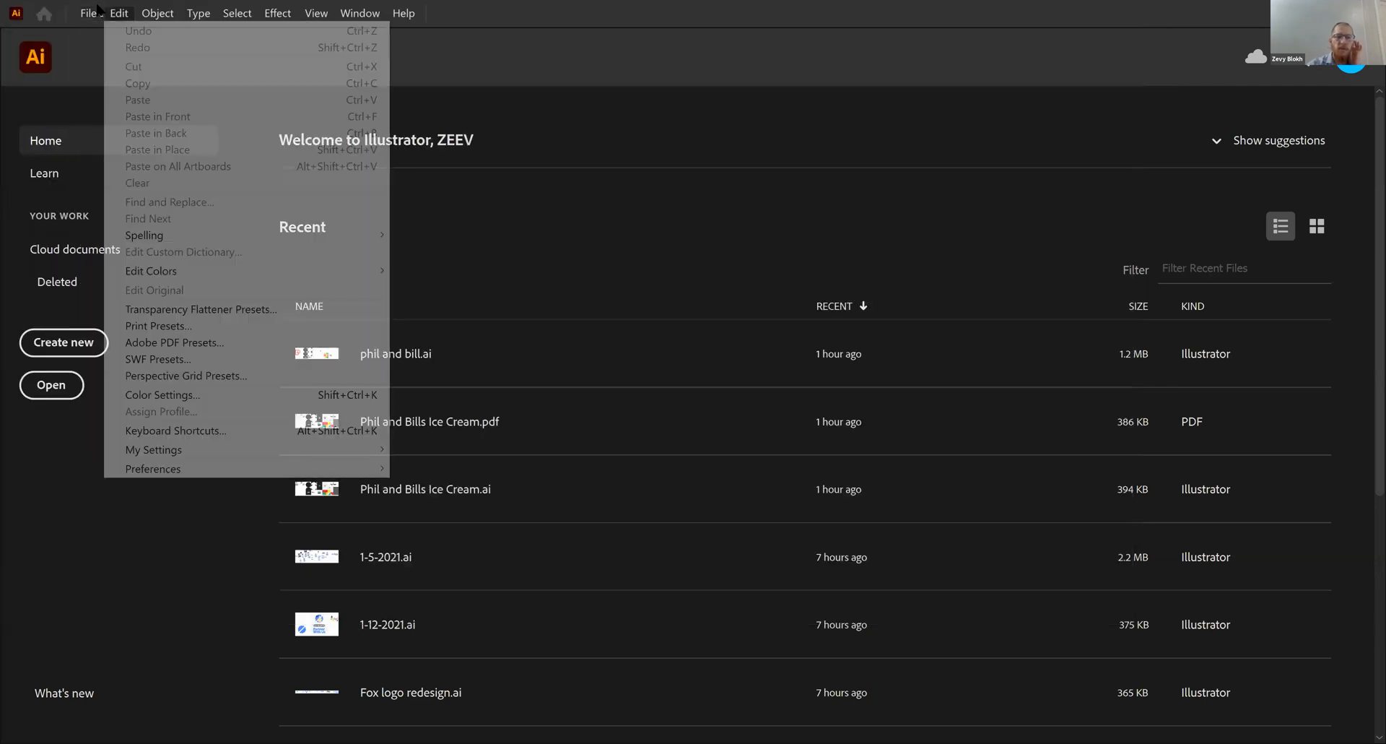
mouse_move(95, 10)
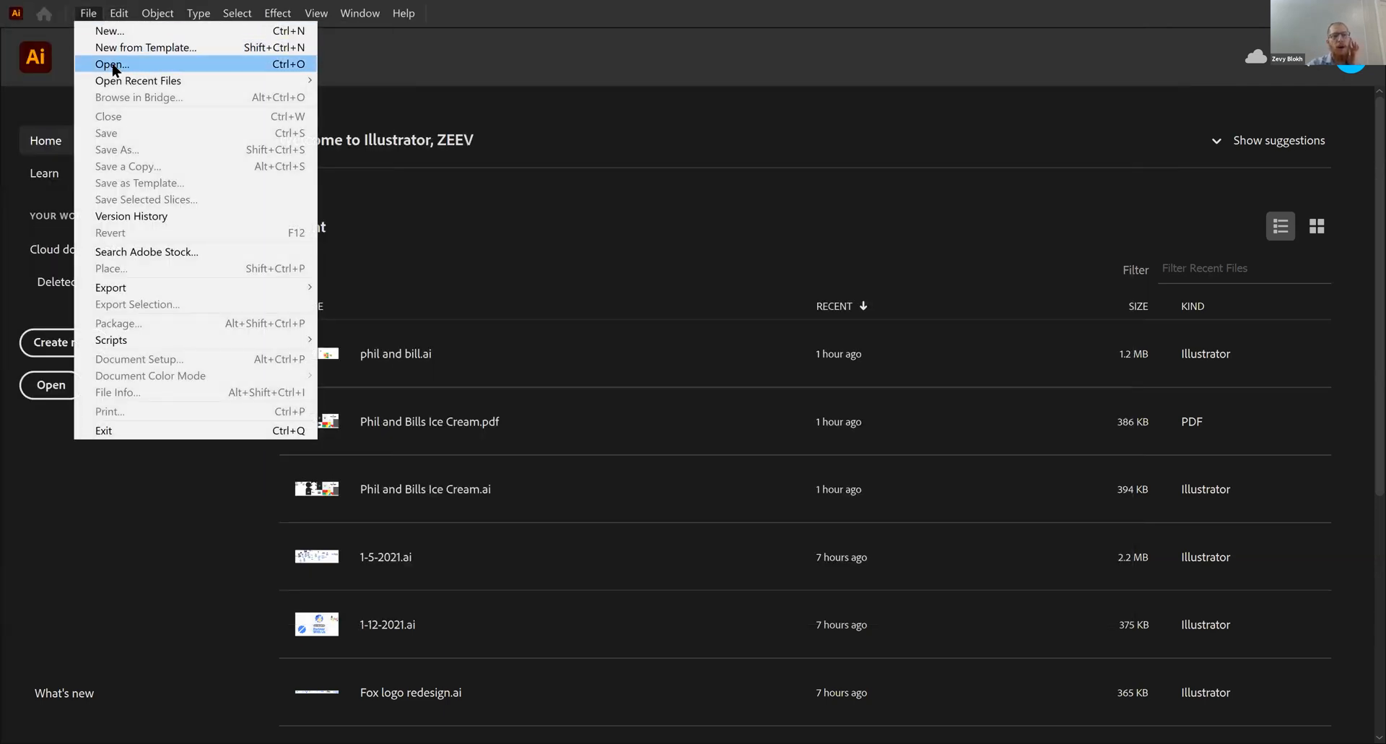
left_click(114, 67)
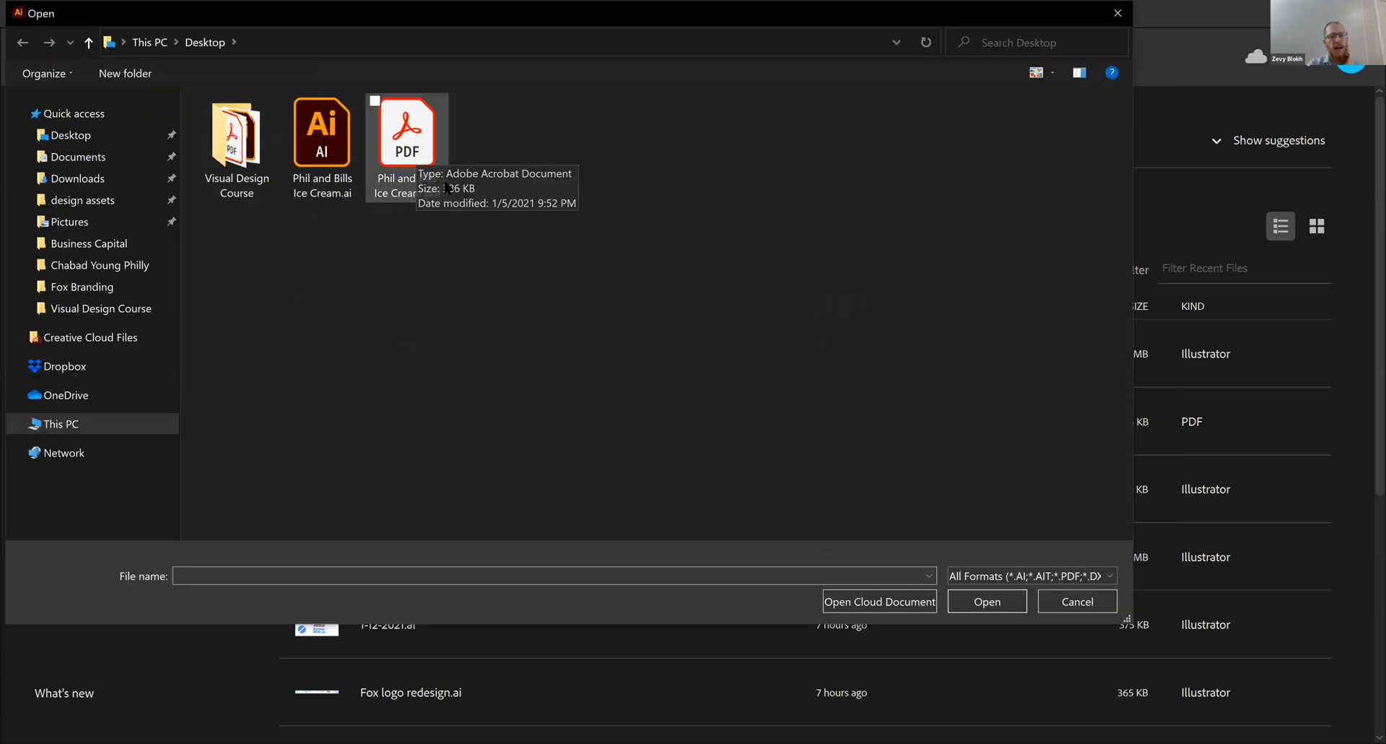
left_click(419, 130)
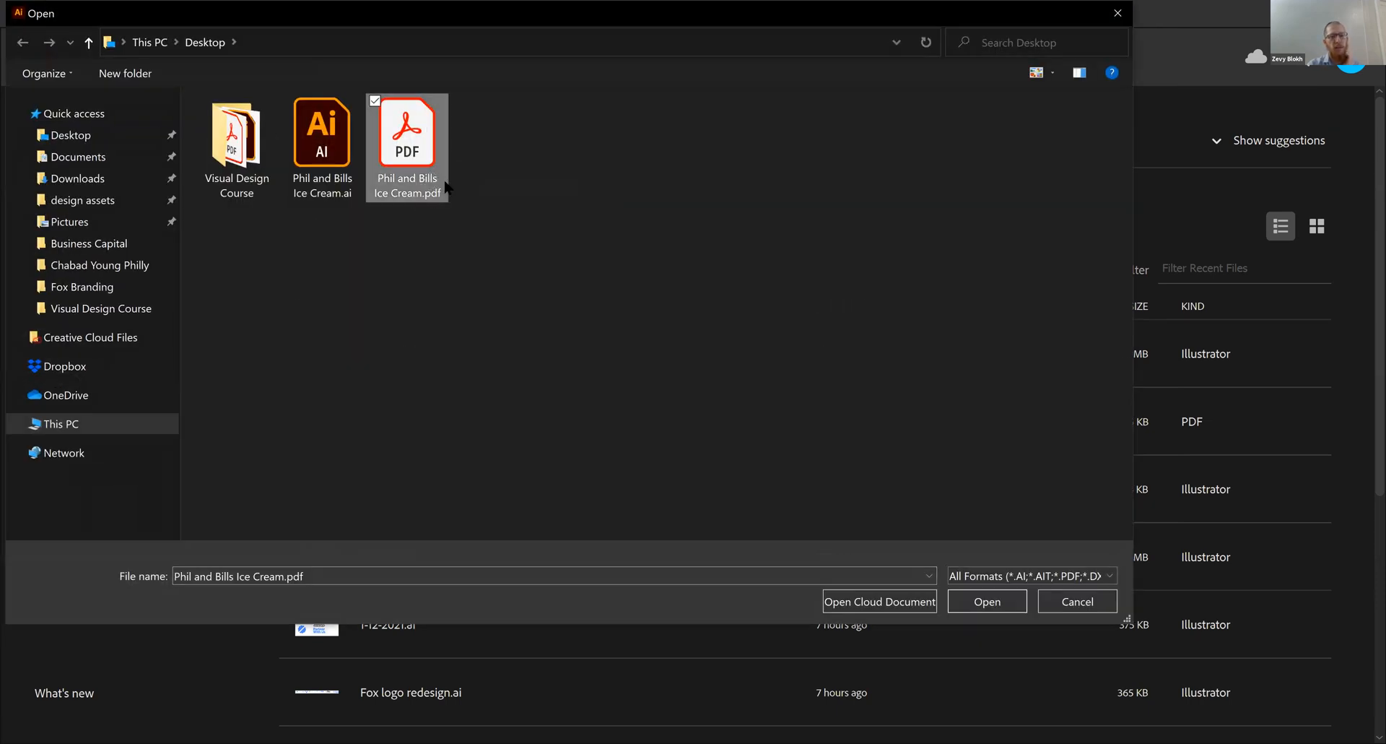
left_click(988, 606)
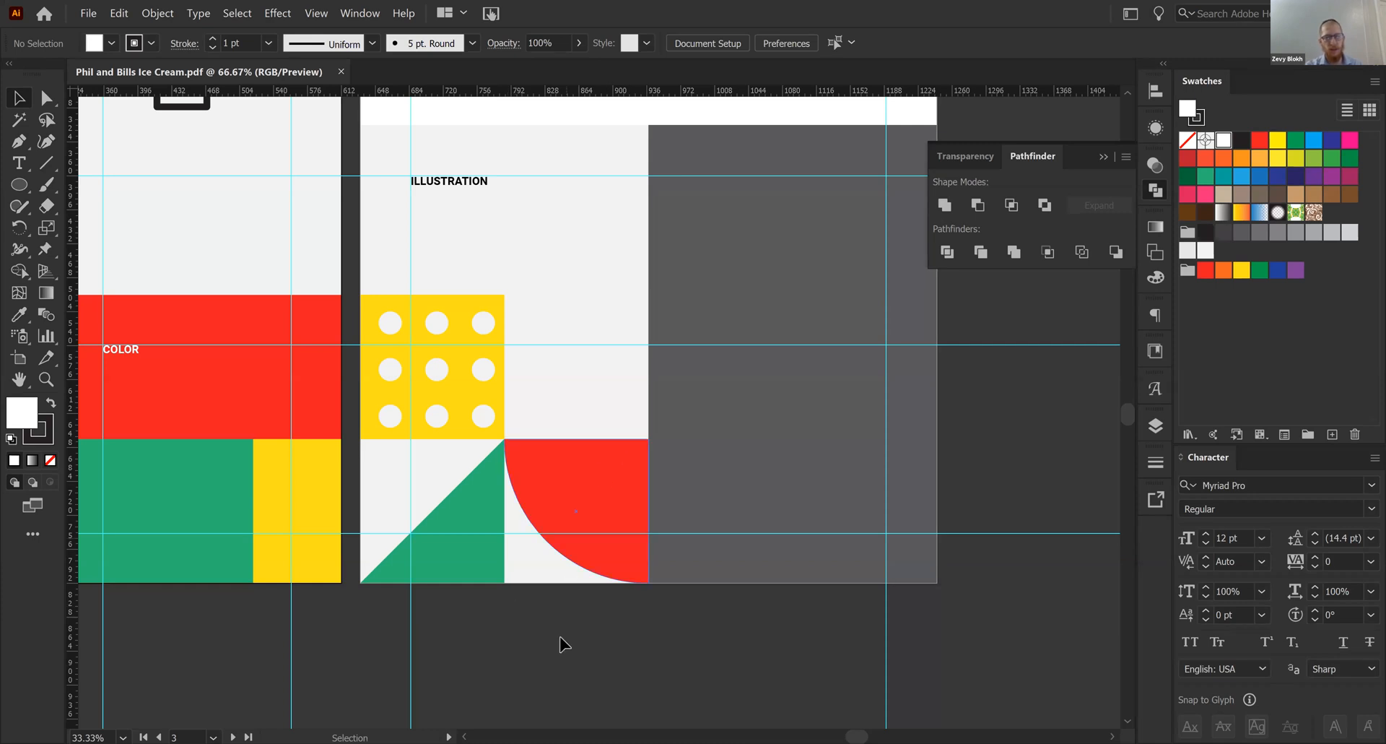
- Examine all artboards of the opened PDF and look closely at the Illustration section
left_click_drag(523, 613, 607, 639)
key("ctrl+minus")
key("ctrl+minus")
key("ctrl+minus")
key("ctrl+minus")
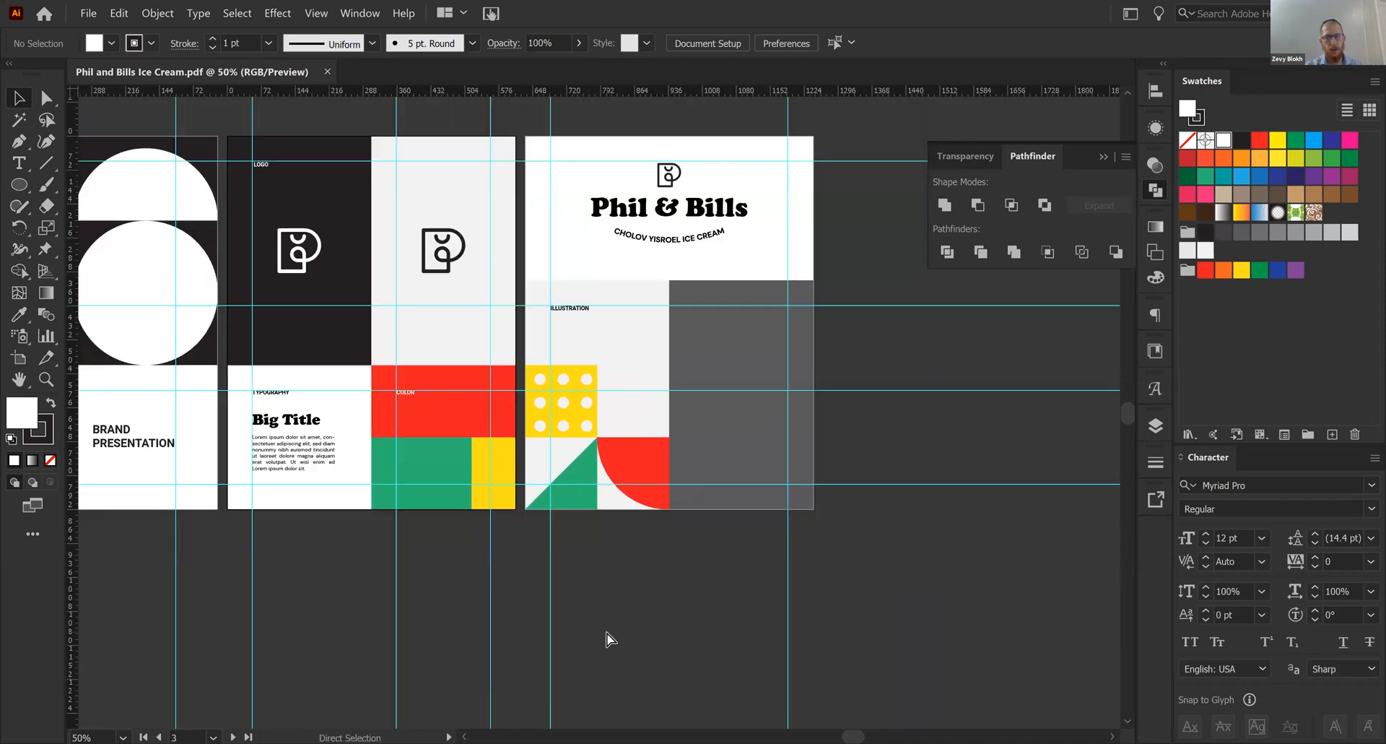
left_click_drag(354, 522, 422, 558)
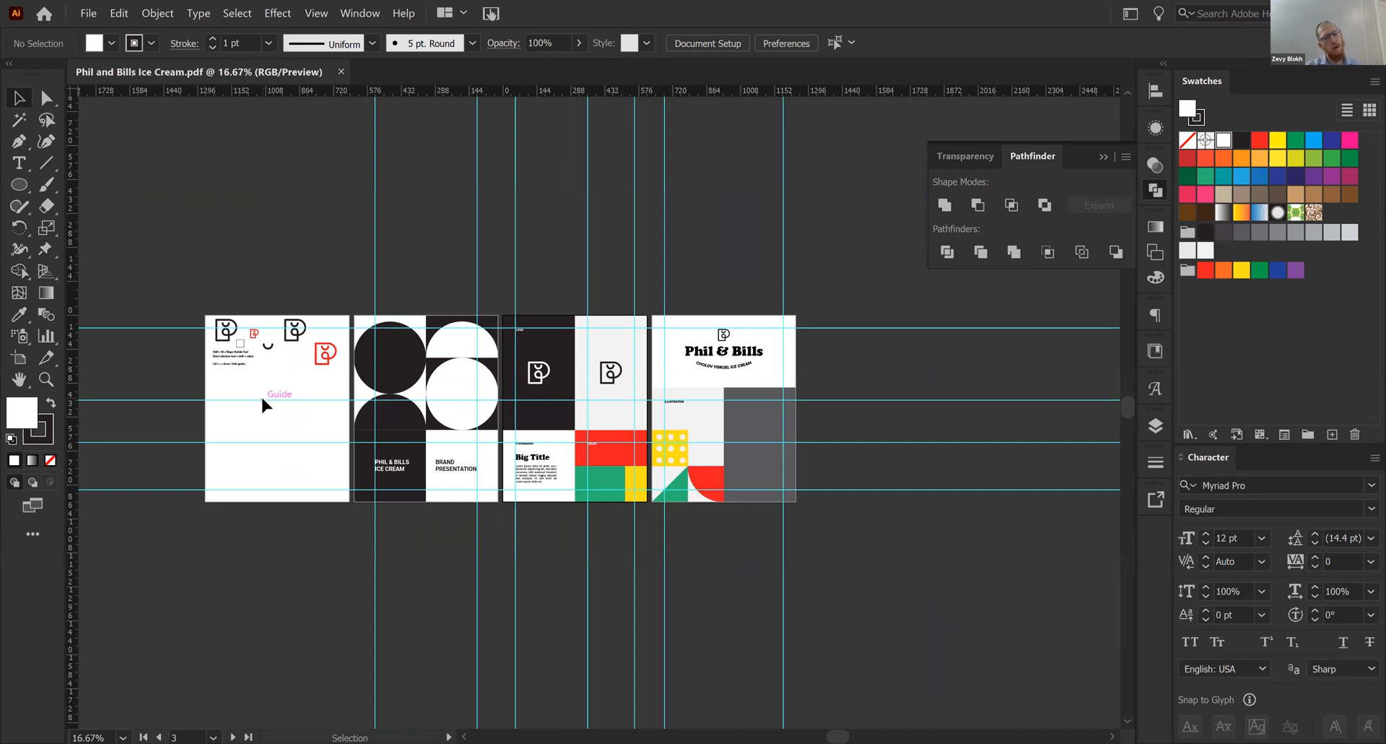
left_click_drag(372, 230, 207, 215)
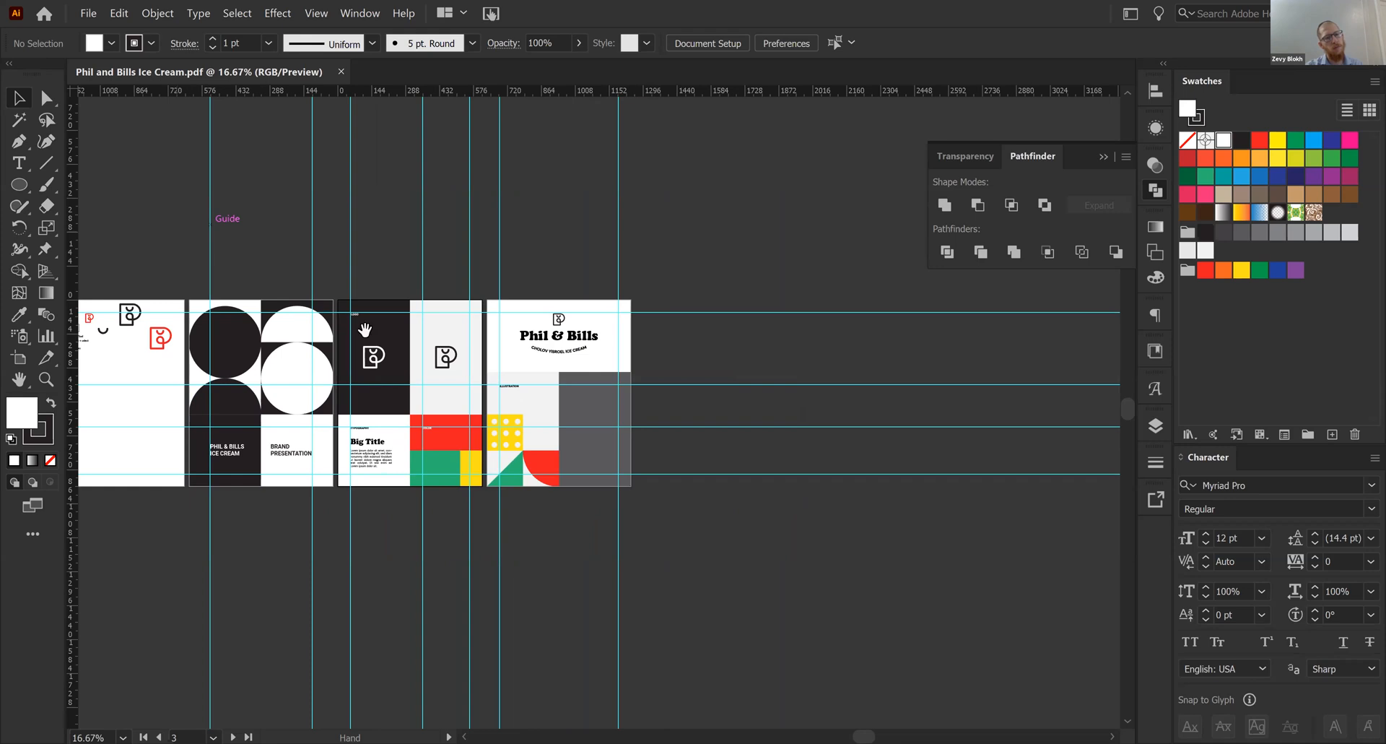
key("ctrl+equal")
key("ctrl+equal")
key("ctrl+equal")
key("ctrl+equal")
left_click_drag(369, 337, 490, 255)
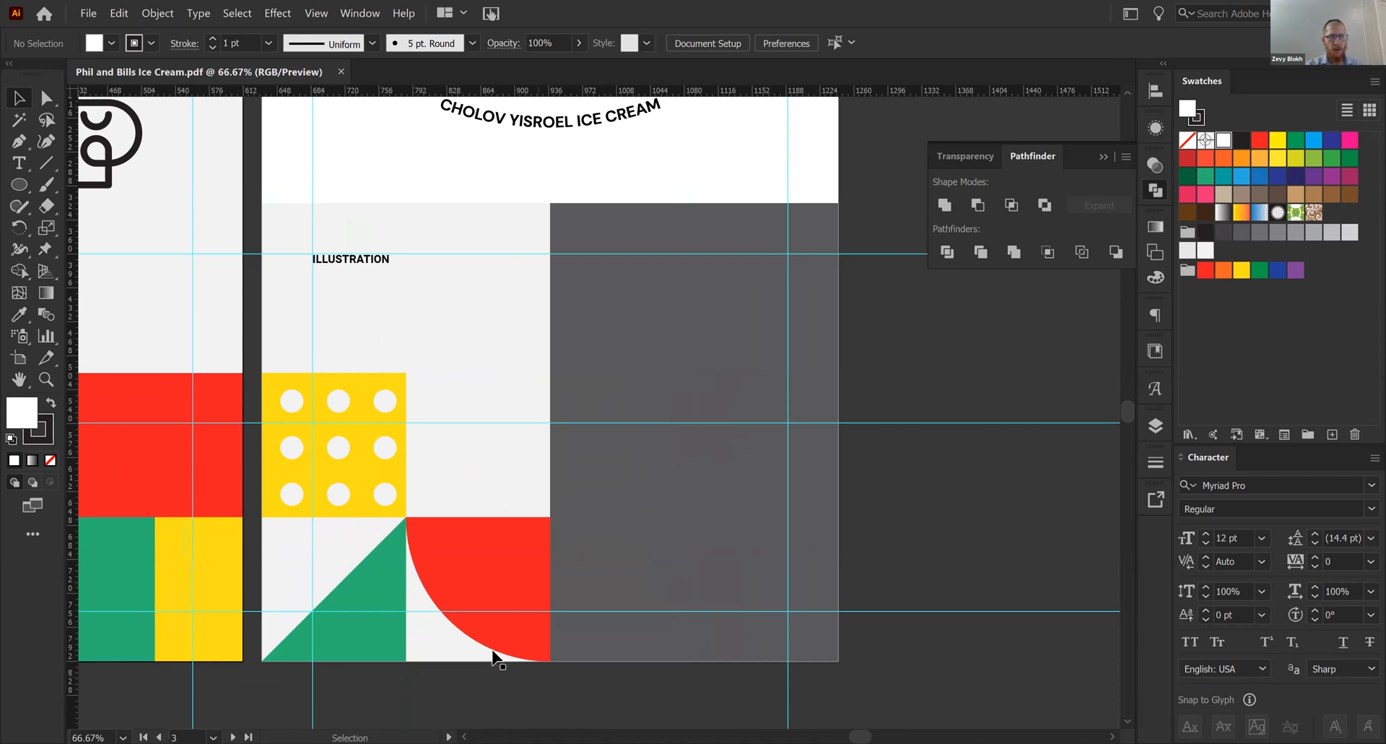
- Copy the red quarter-round shape into the empty tile directly above it, and undo the extra repeated copy
left_click(484, 531)
left_click_drag(484, 531, 486, 390)
key("ctrl+d")
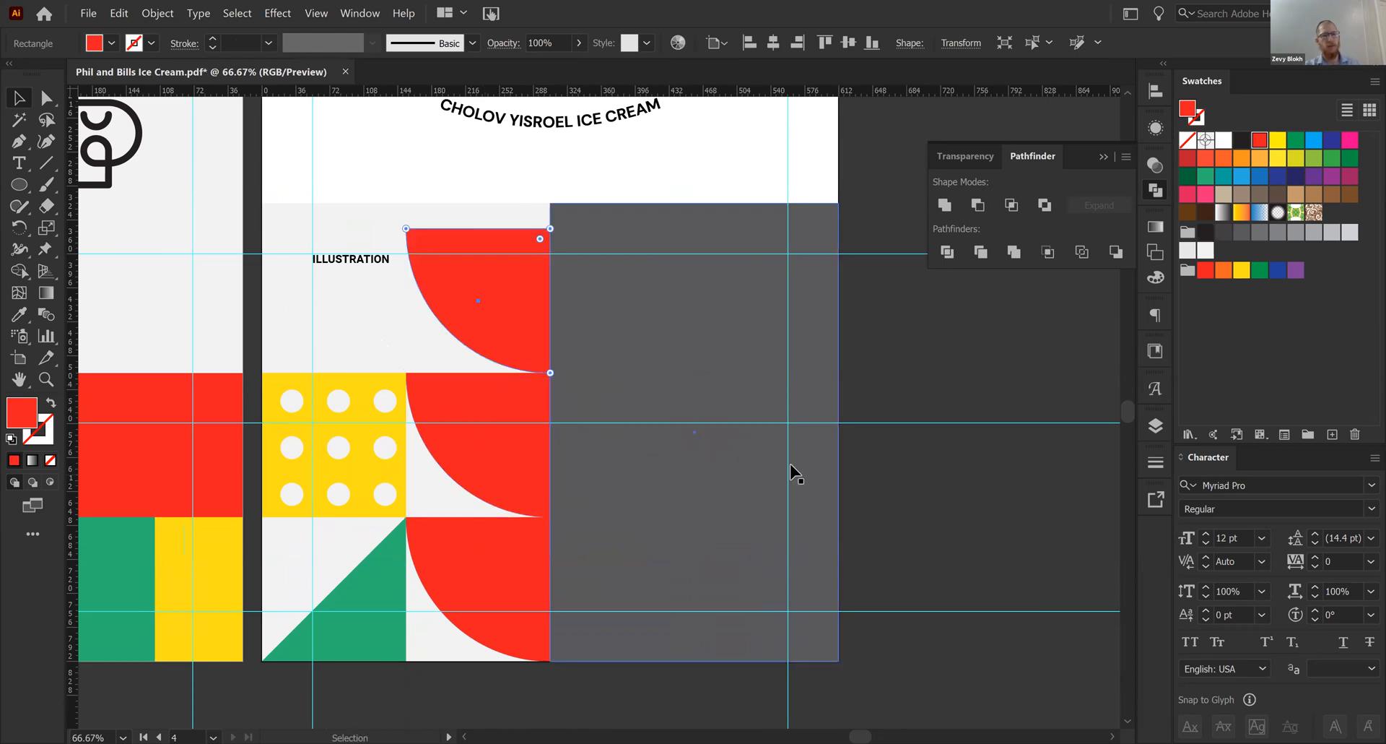
key("ctrl+z")
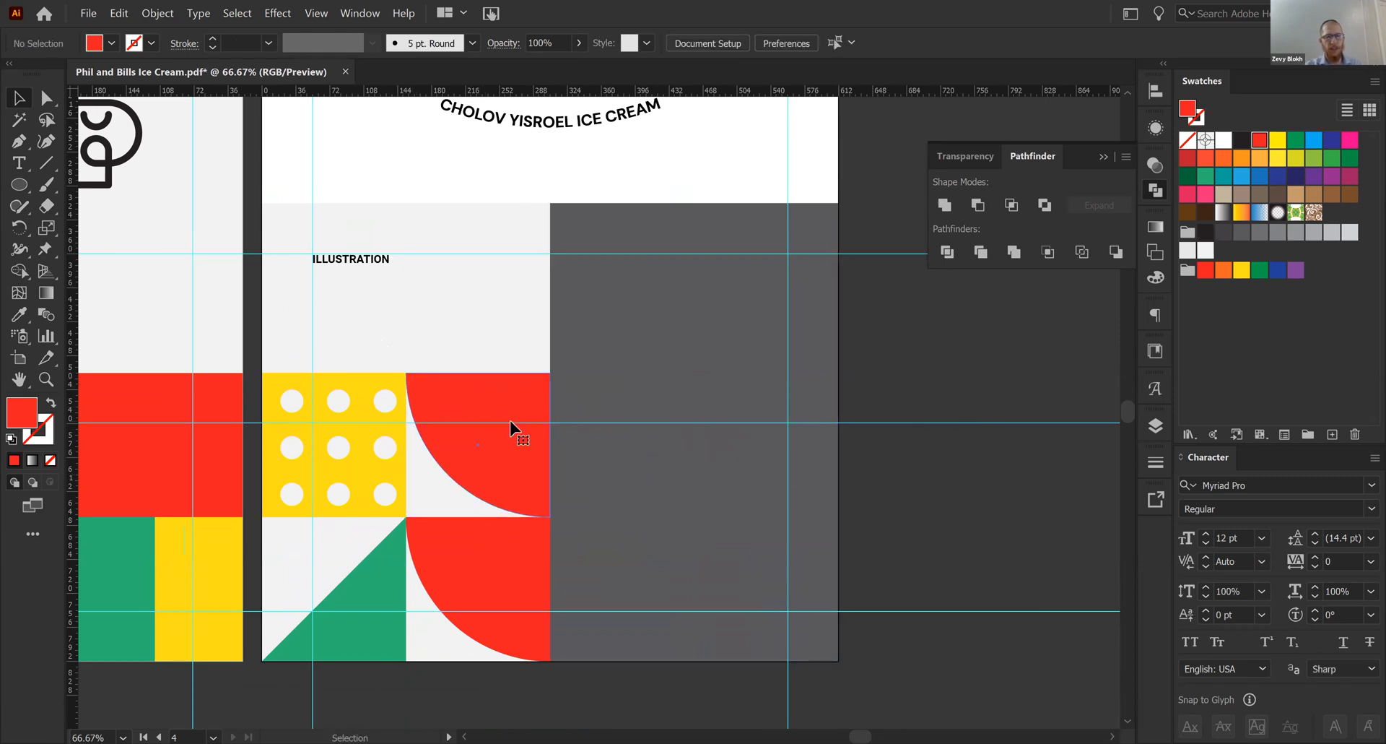
- Draw a horizontal red-stroked line without fill above the dotted tile, from the vertical guide to the tile's right edge
key("p")
left_click(312, 346)
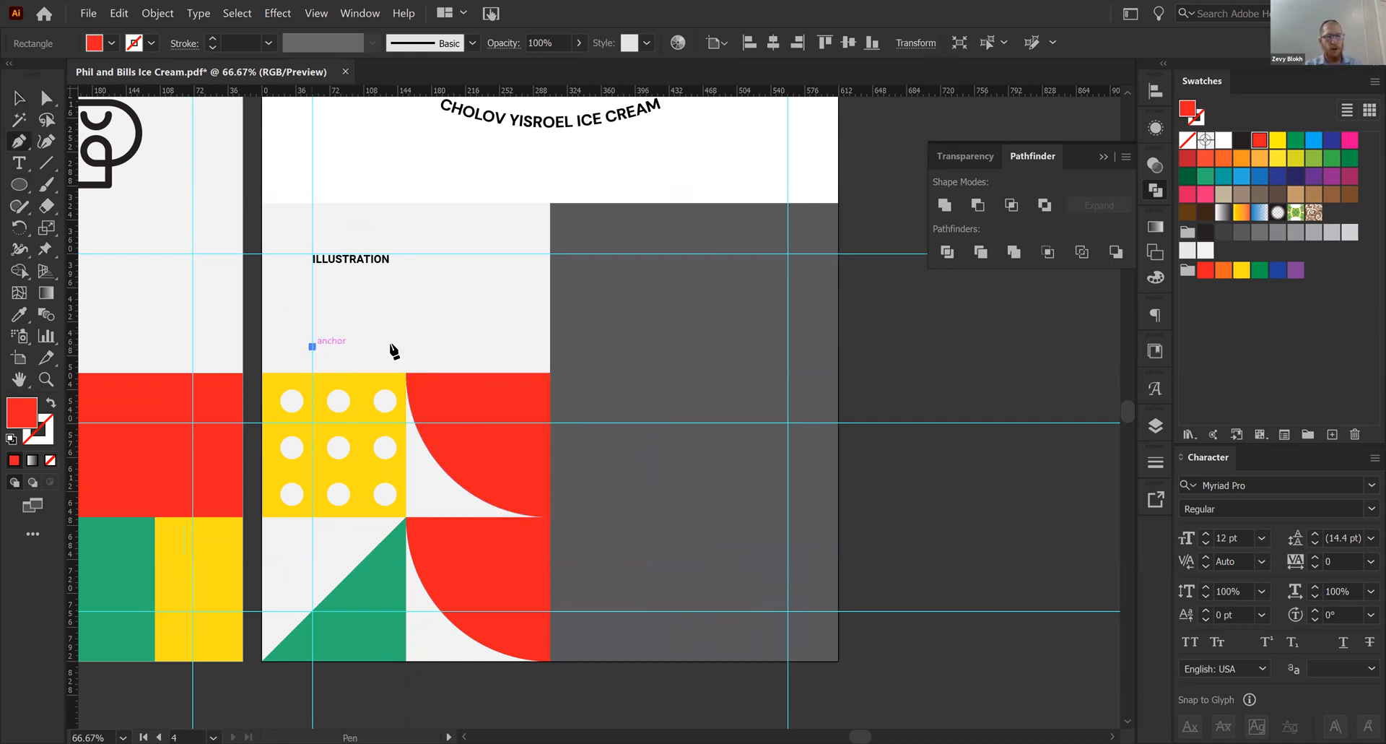
left_click(429, 347)
key("shift+x")
key("ctrl")
left_click_drag(429, 347, 406, 347)
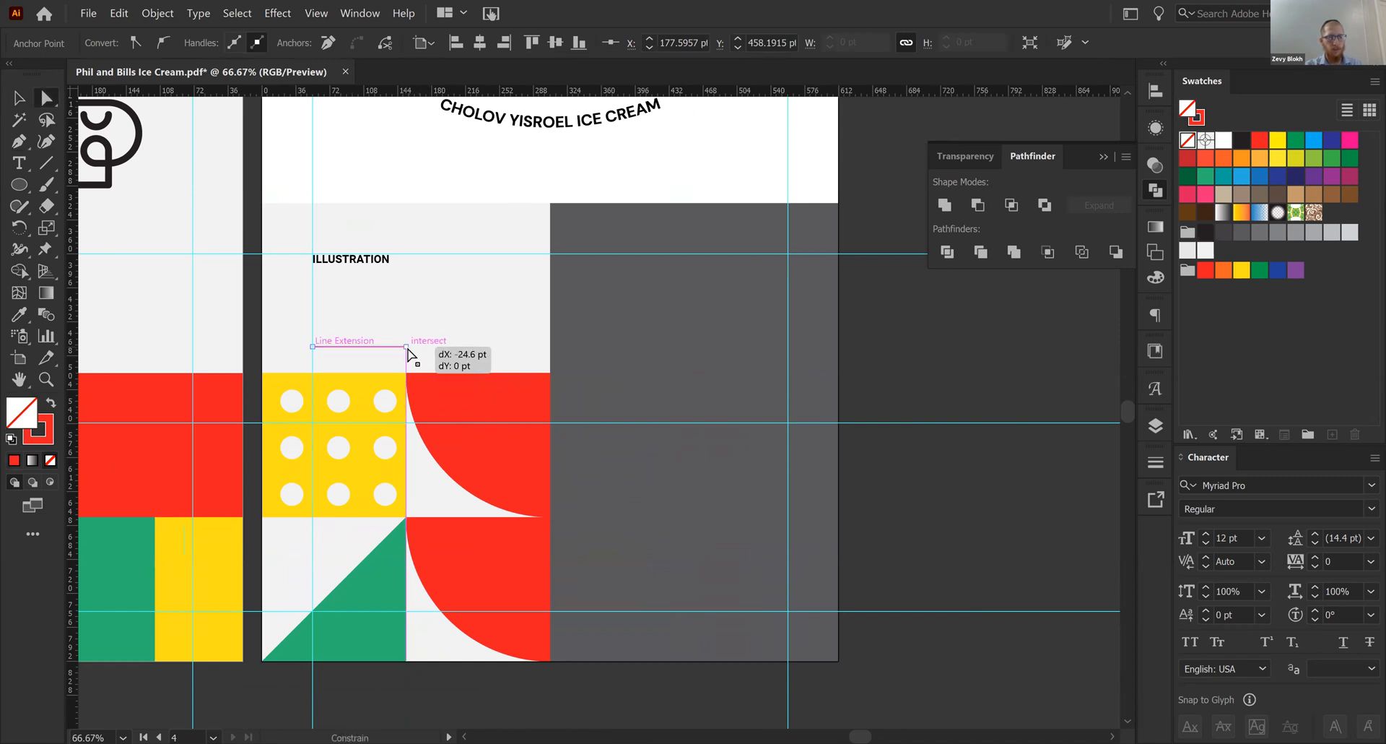
- Set the red line's stroke weight to 10 pt
key("v")
left_click(1155, 462)
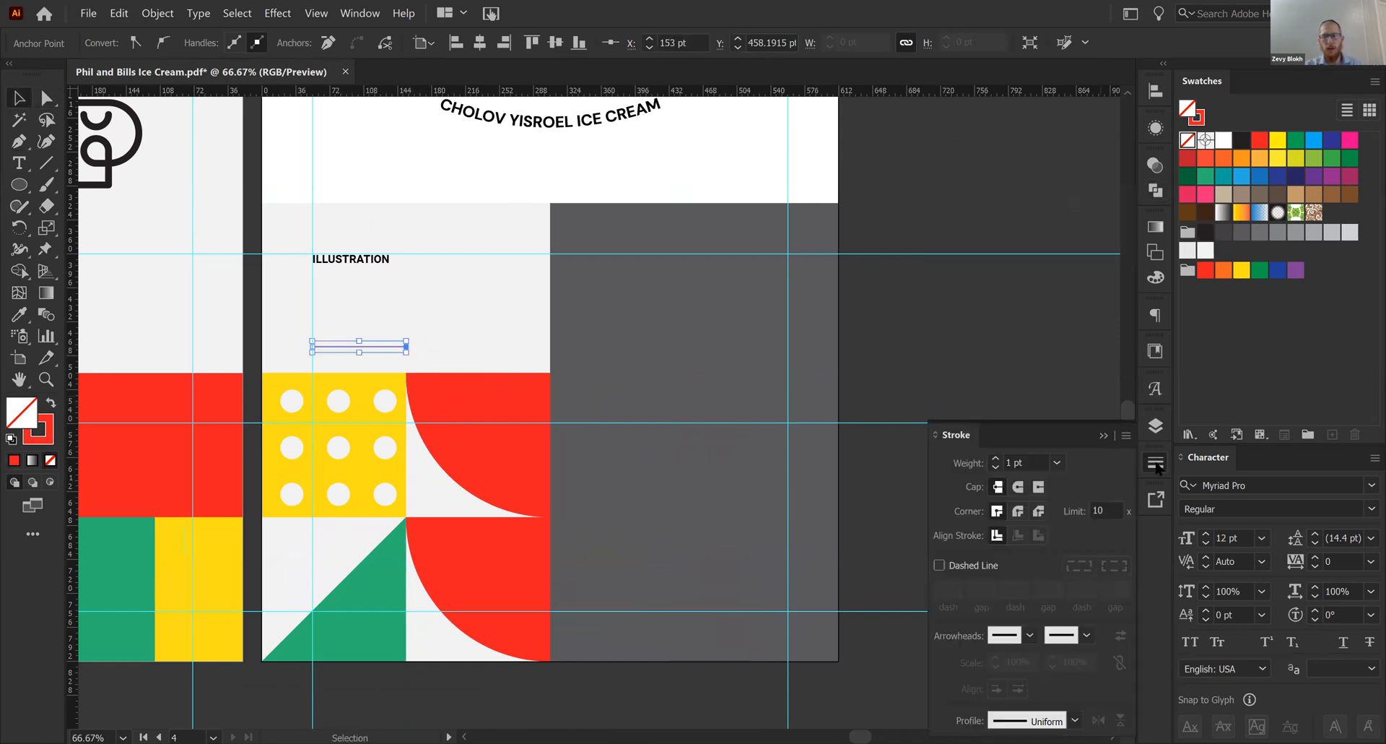
left_click(996, 458, "shift")
left_click(996, 458, "shift")
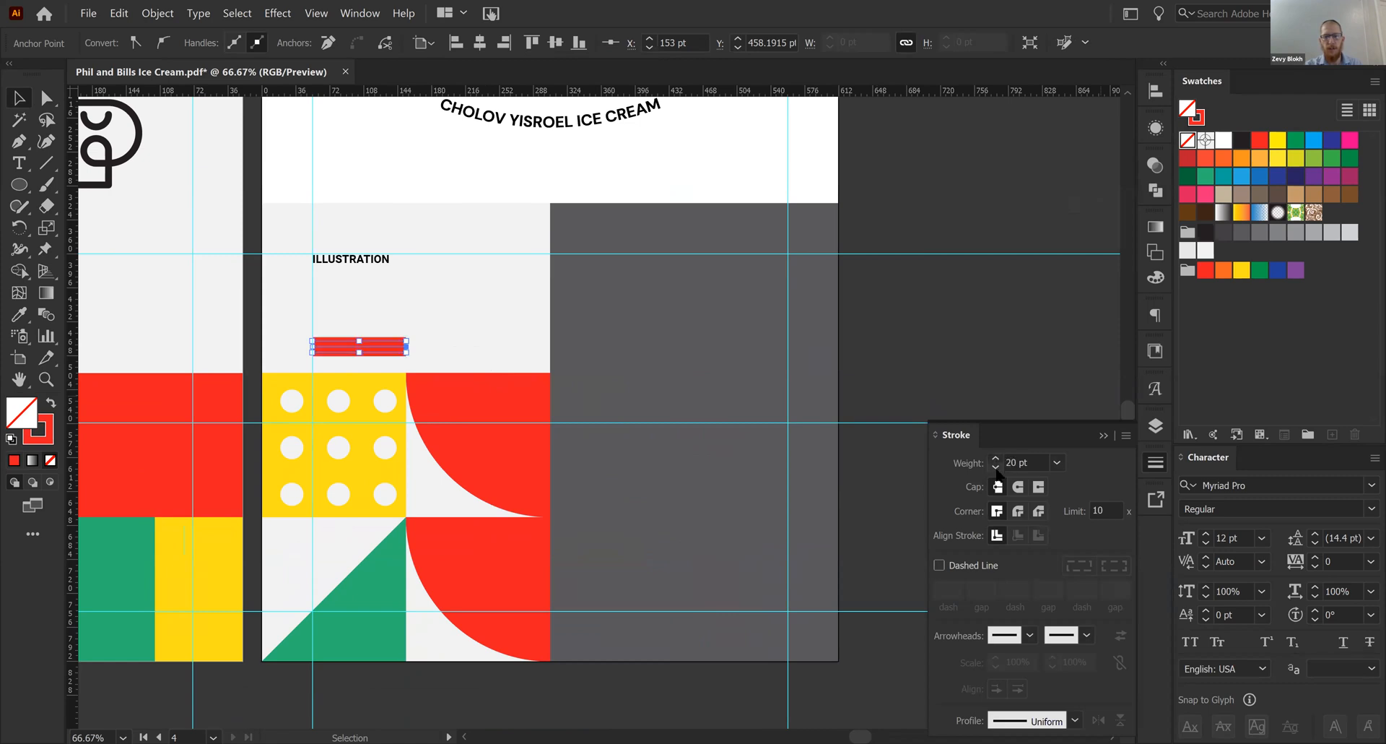
left_click(996, 467, "shift")
left_click(920, 292)
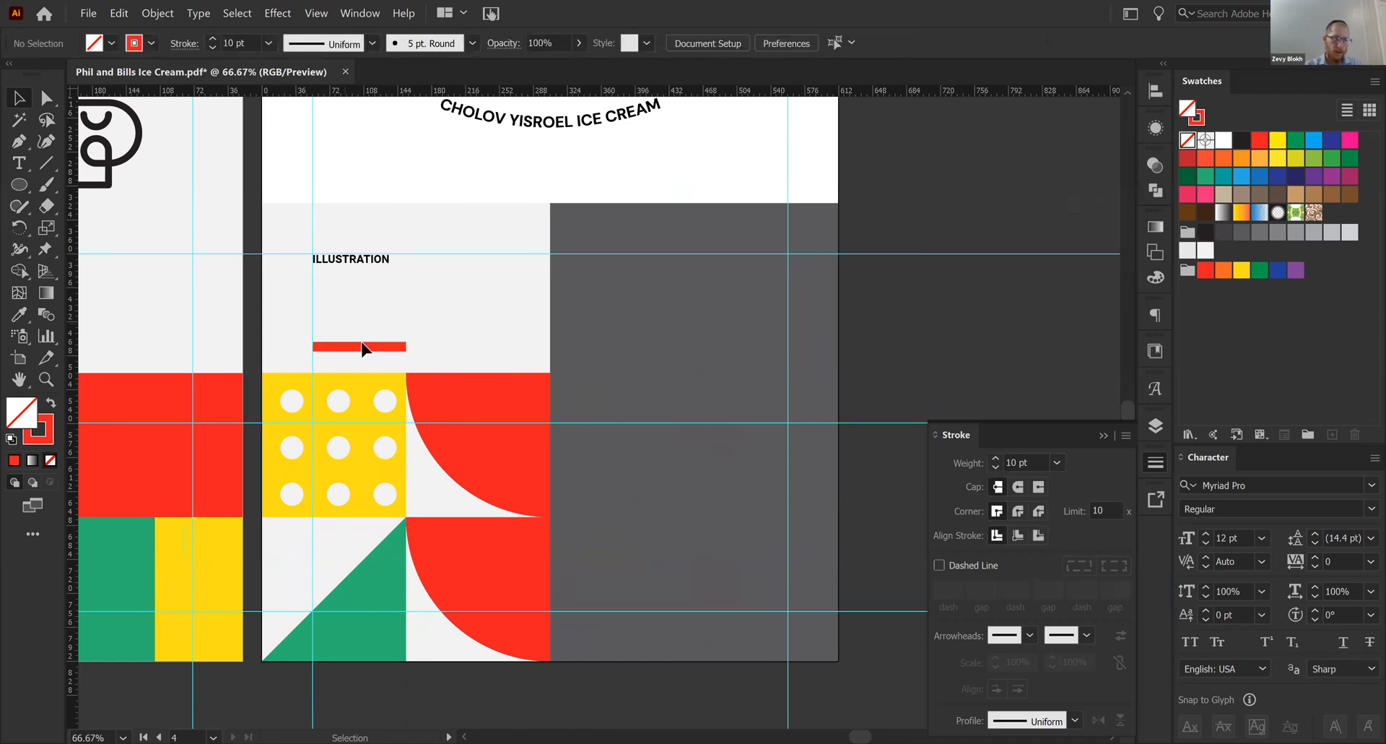
- Duplicate the red line upward twice at equal spacing to form three horizontal stripes
left_click_drag(363, 350, 356, 327)
key("ctrl+d")
key("a")
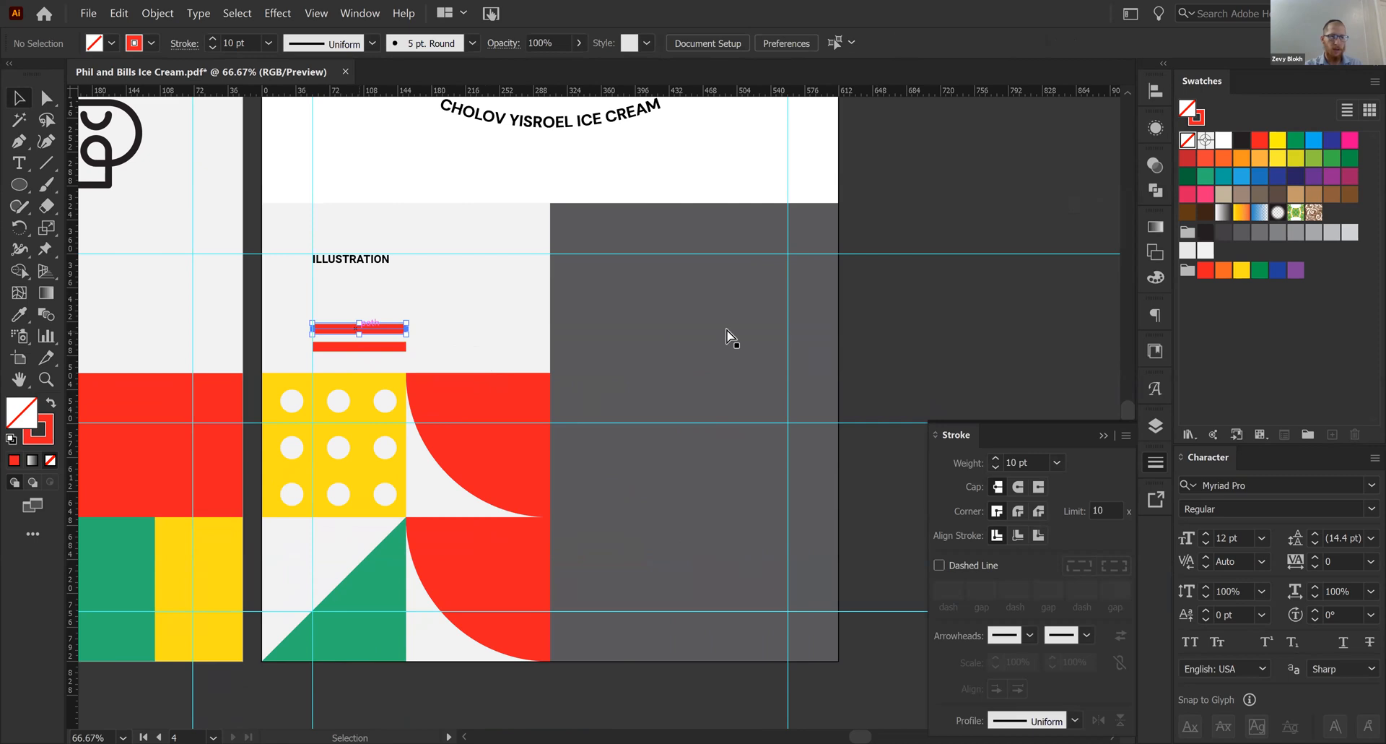
left_click(949, 329)
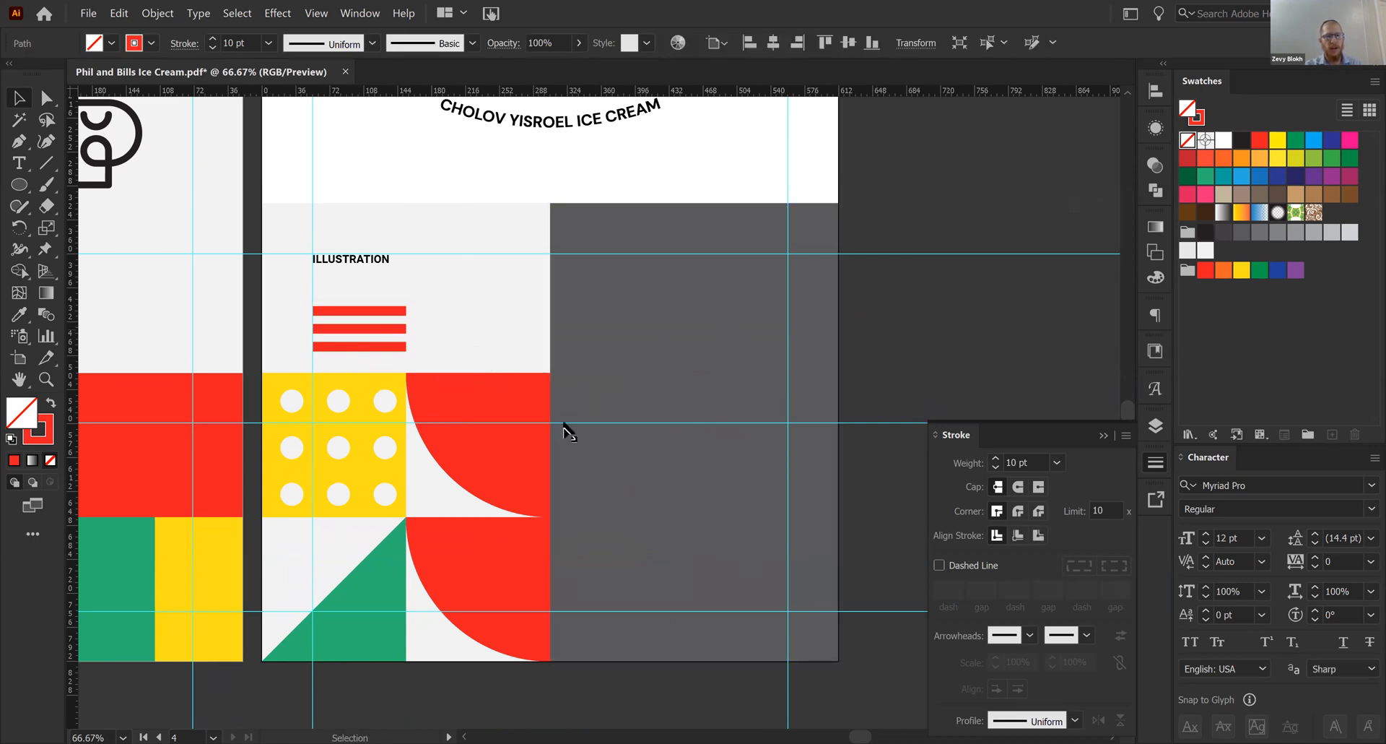
- Recolor the upper quarter-round shape with the green sampled from the color panel
left_click(491, 478)
key("i")
left_click(148, 579)
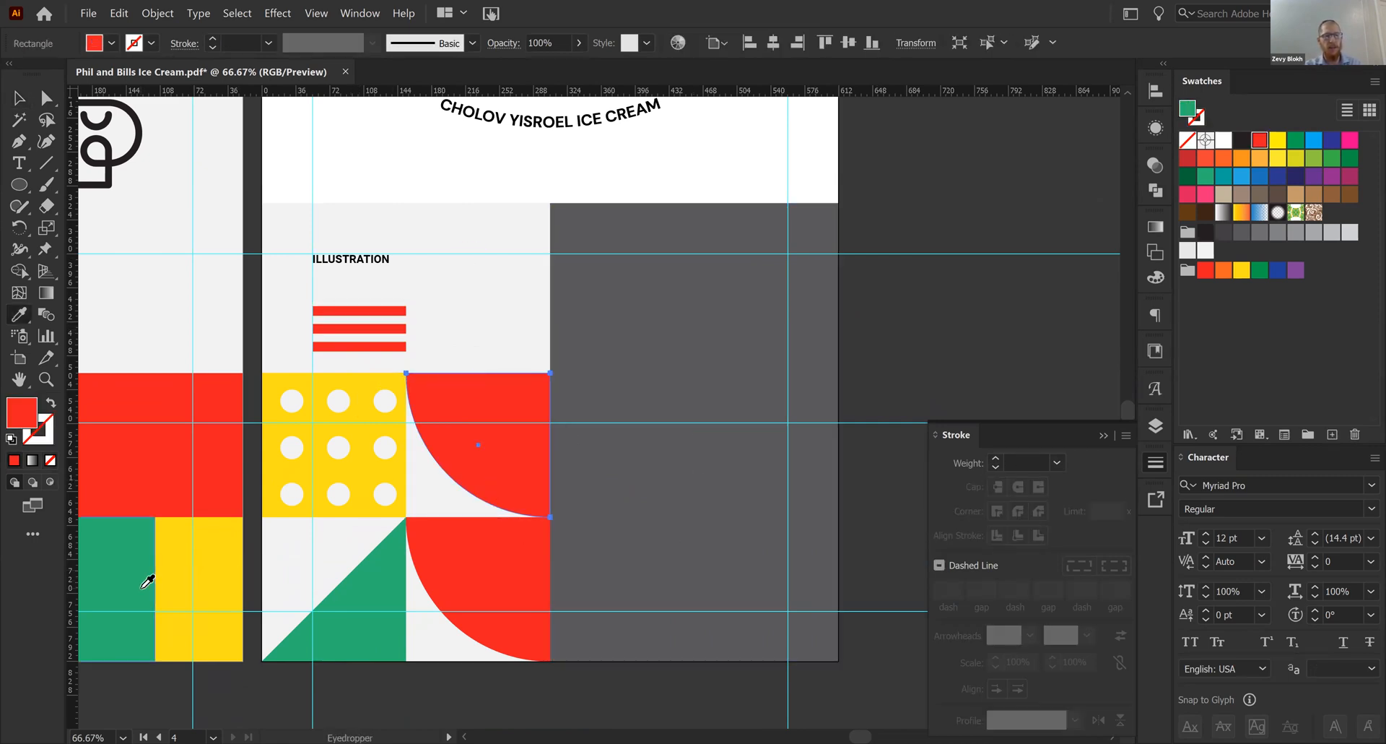
key("v")
left_click(962, 354)
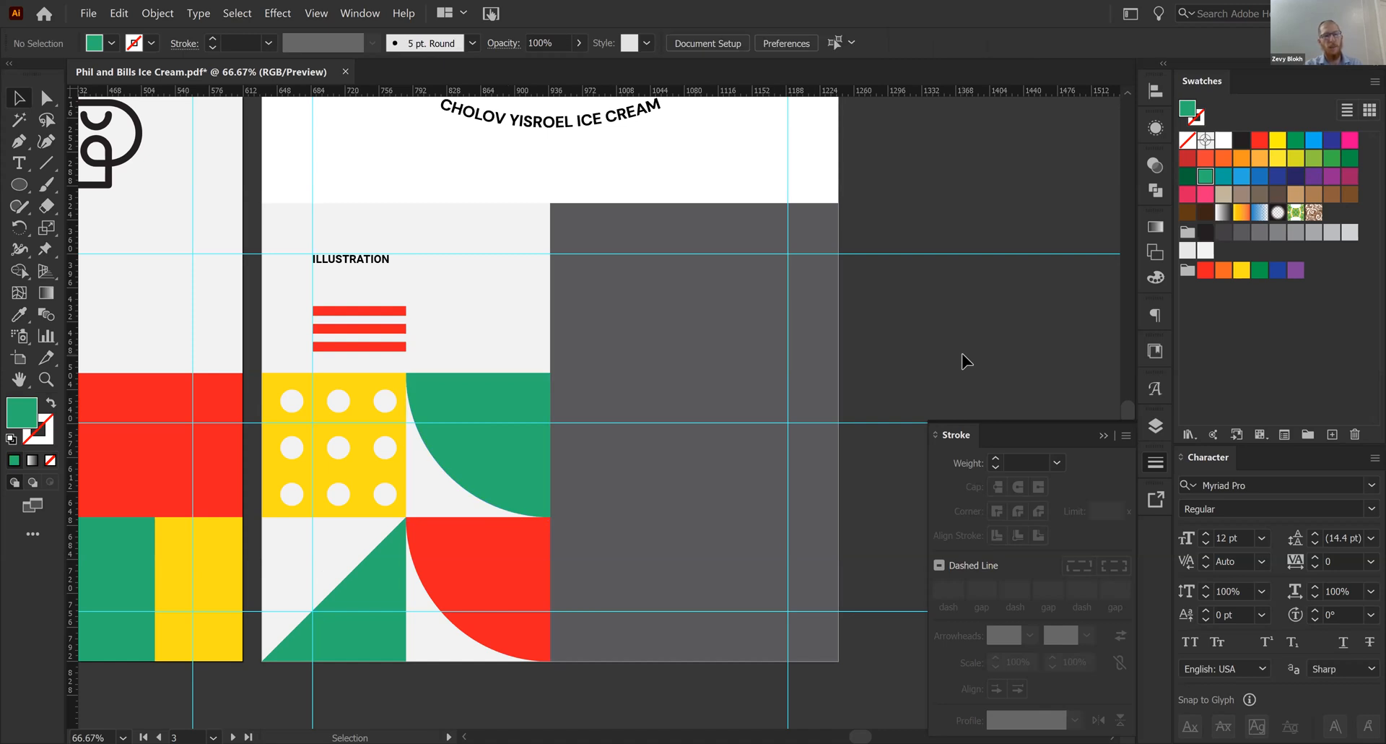
- Stretch the three red stripes to the artboard's left edge so they span the dotted tile's width, and save the PDF
left_click(381, 302)
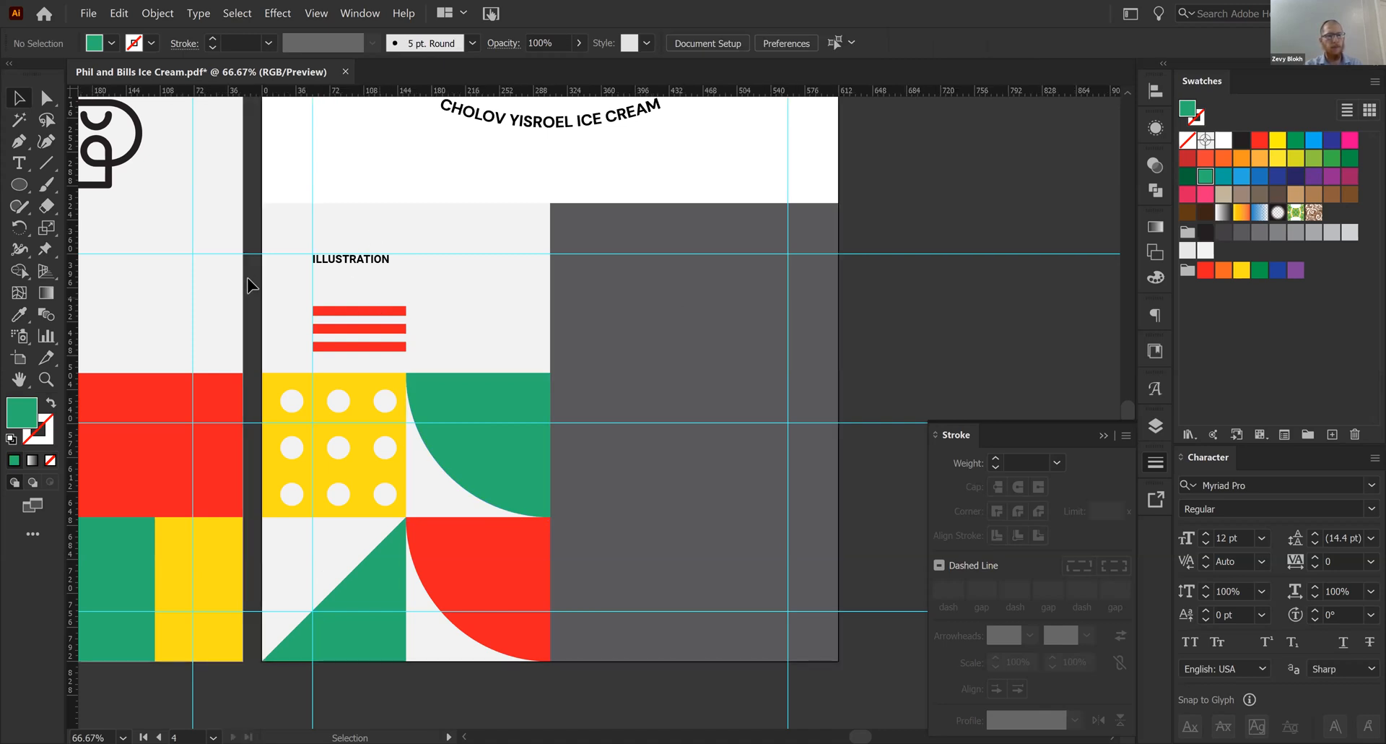
left_click(388, 348)
left_click_drag(313, 330, 264, 332)
left_click(267, 272)
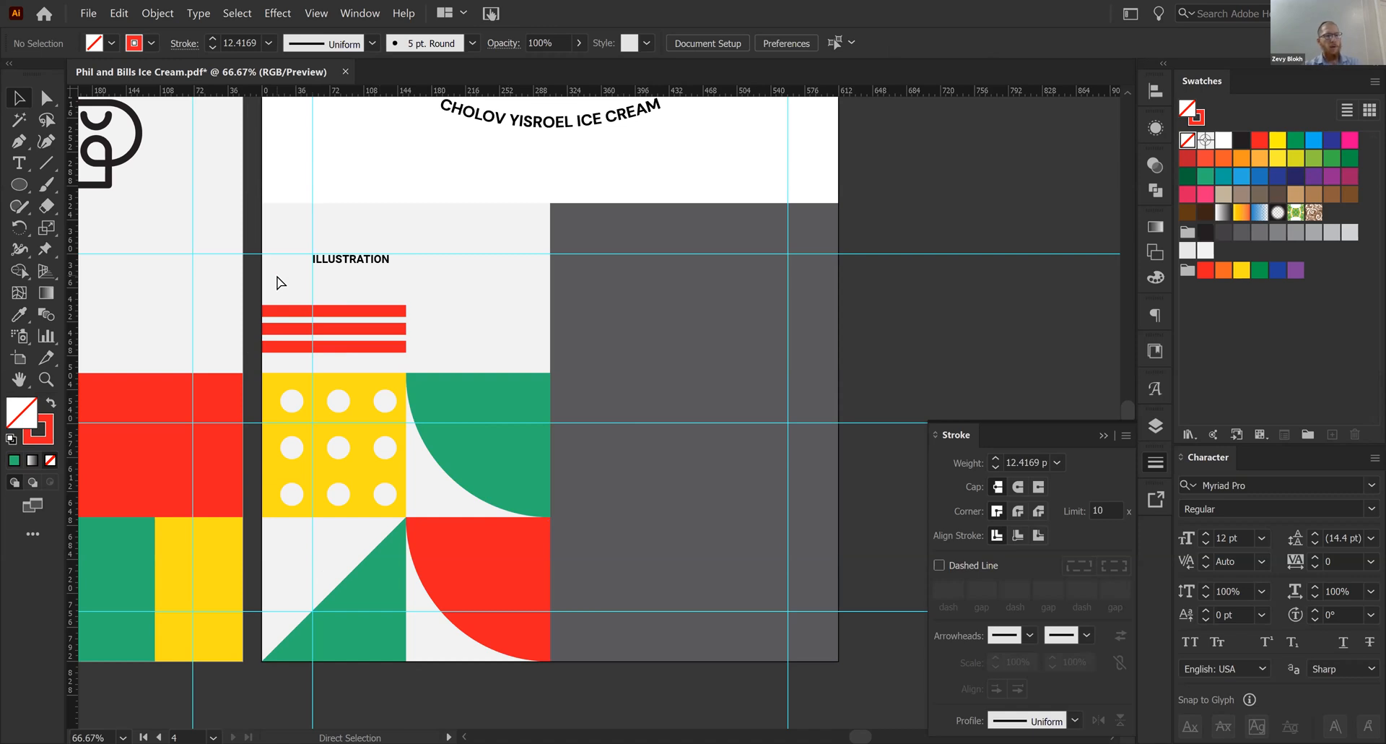
key("ctrl+s")
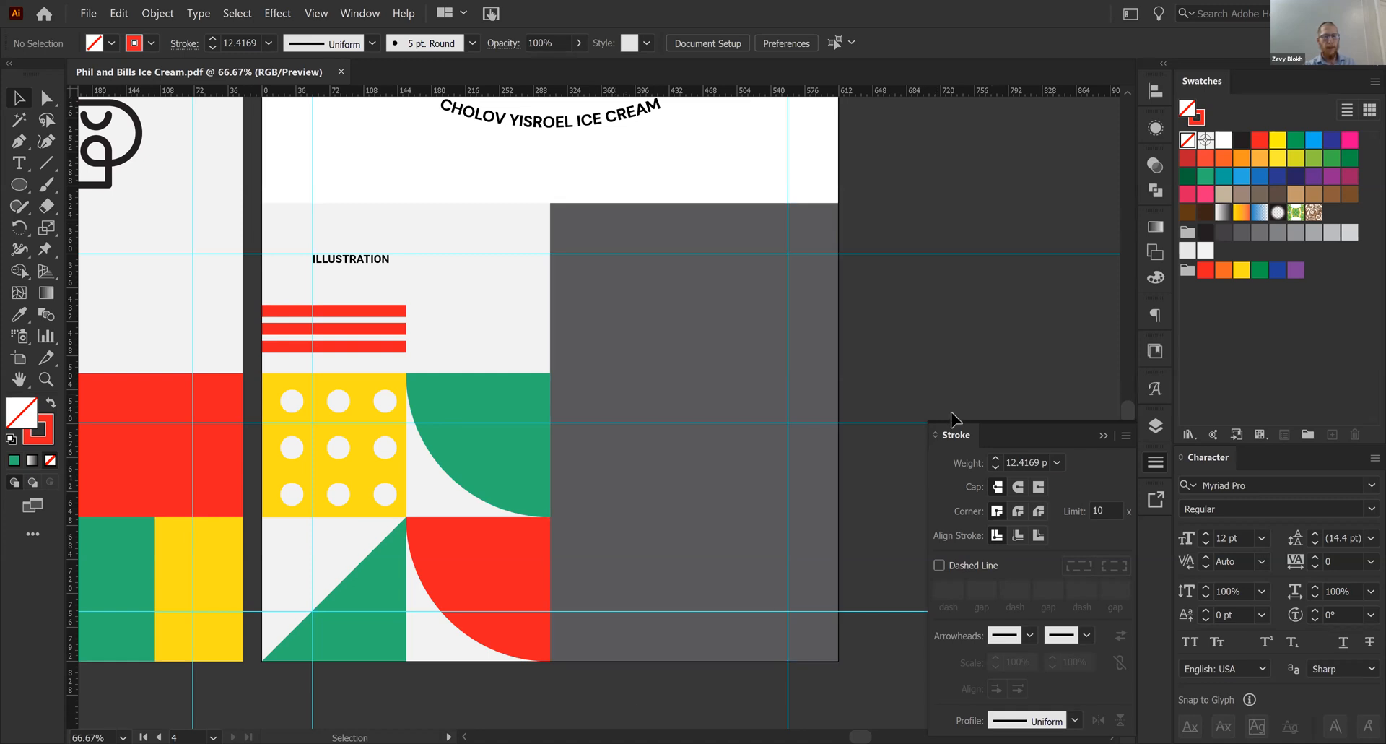
- Stretch the three red stripes upward to widen the gaps between them
left_click(1103, 435)
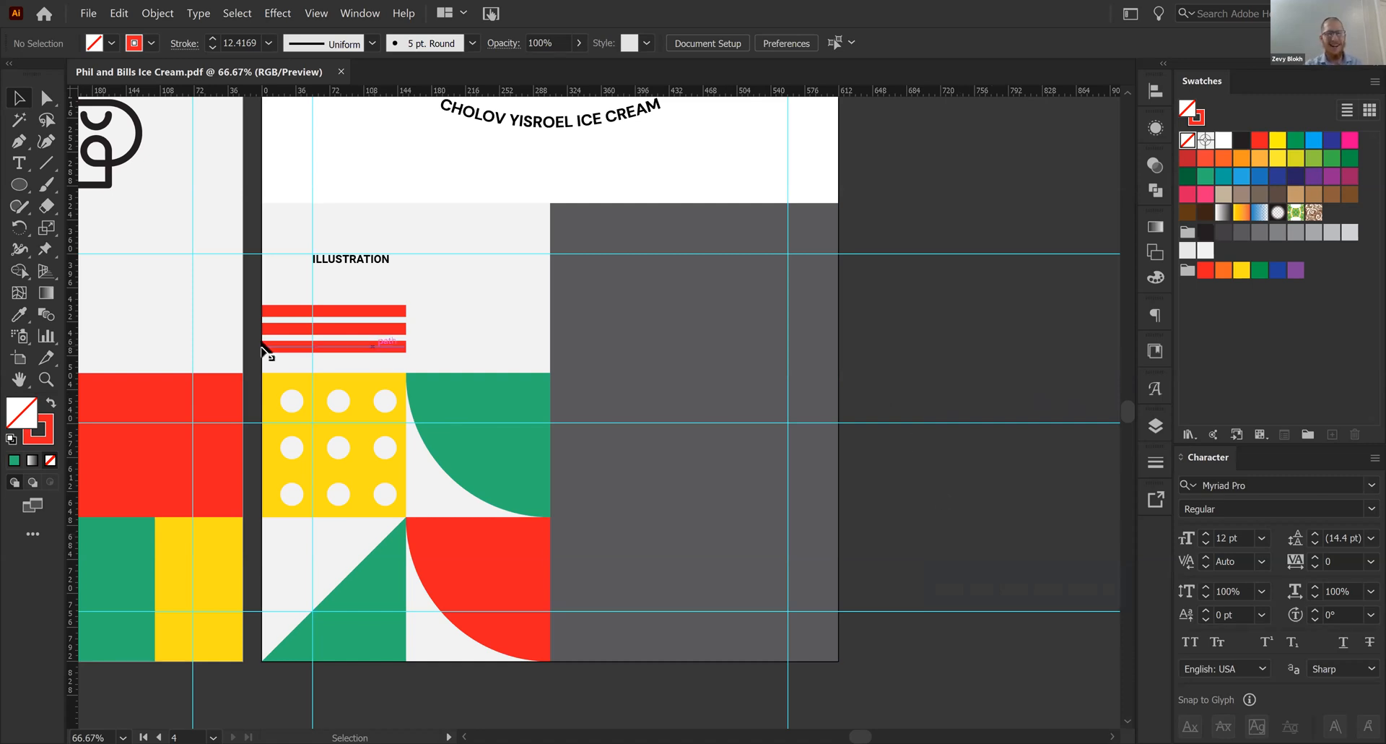
left_click(314, 346)
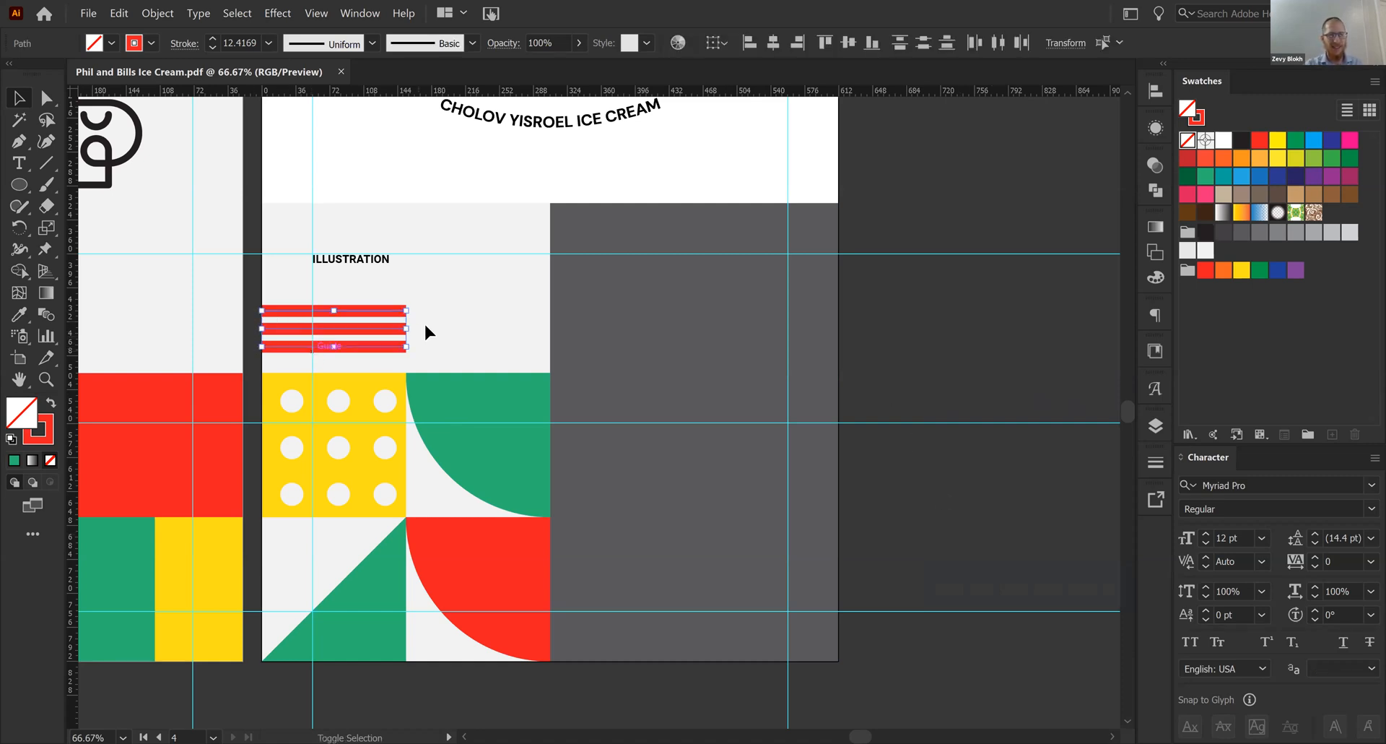
left_click_drag(338, 309, 339, 292)
- Set the three red stripes' stroke weight to 13 pt
left_click(1155, 462)
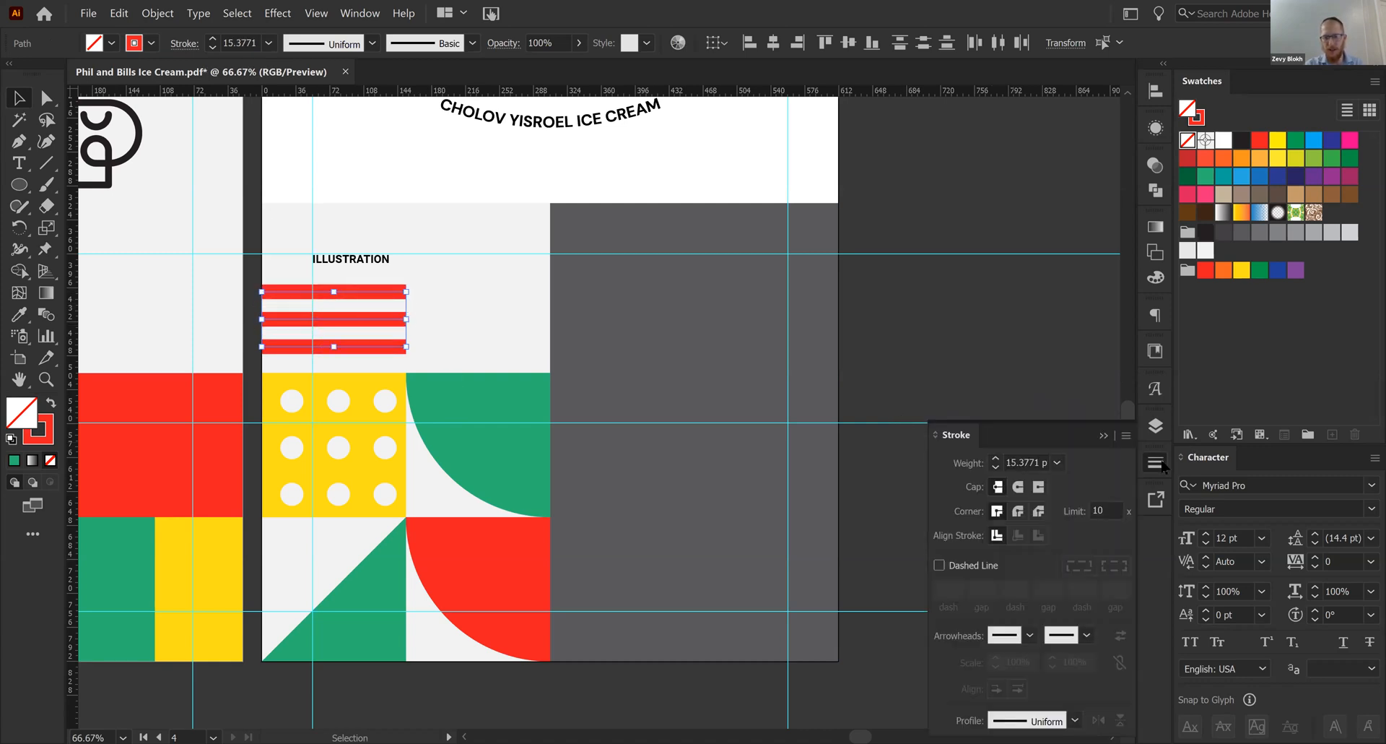
left_click(994, 470)
left_click(994, 471)
left_click(995, 471)
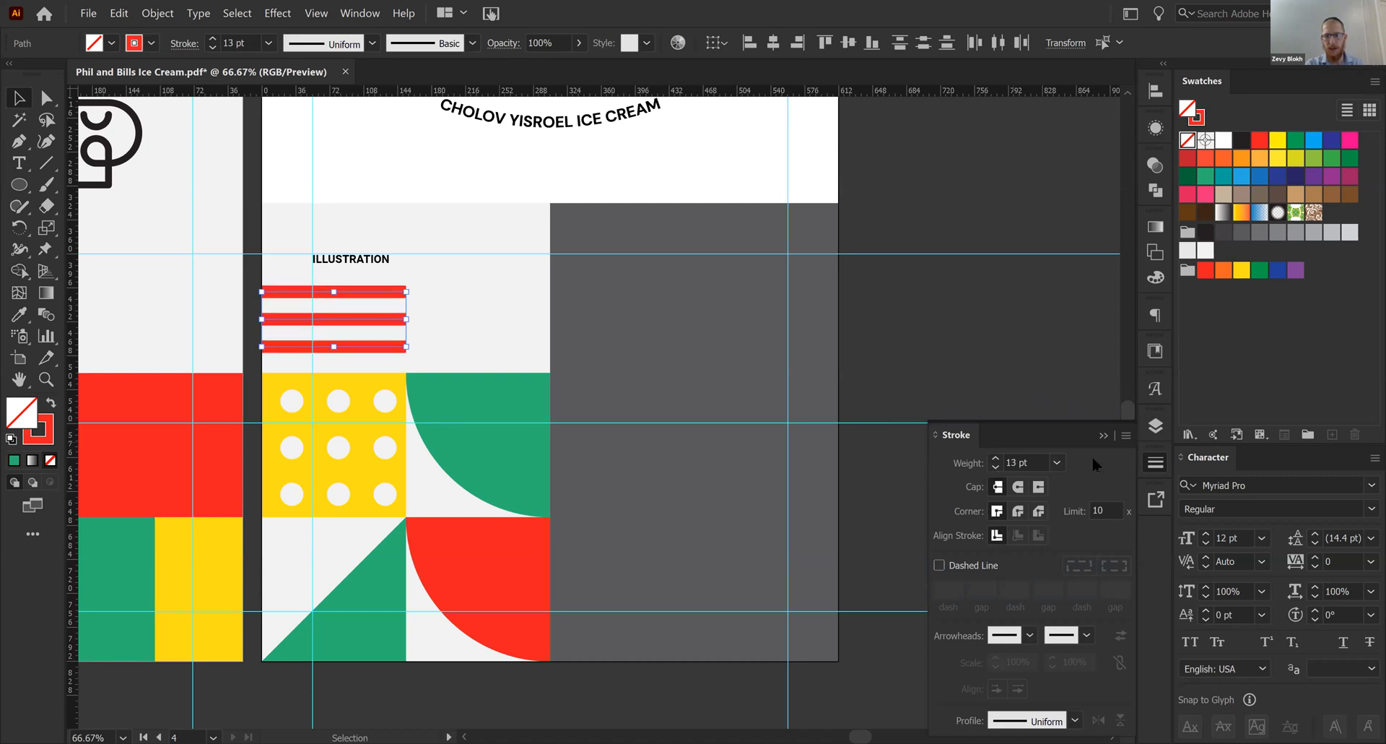
left_click(1104, 437)
left_click(984, 428)
- Draw a vertical red line about 75 pt long beside the horizontal stripes with the Pen tool
left_click_drag(933, 403, 968, 425)
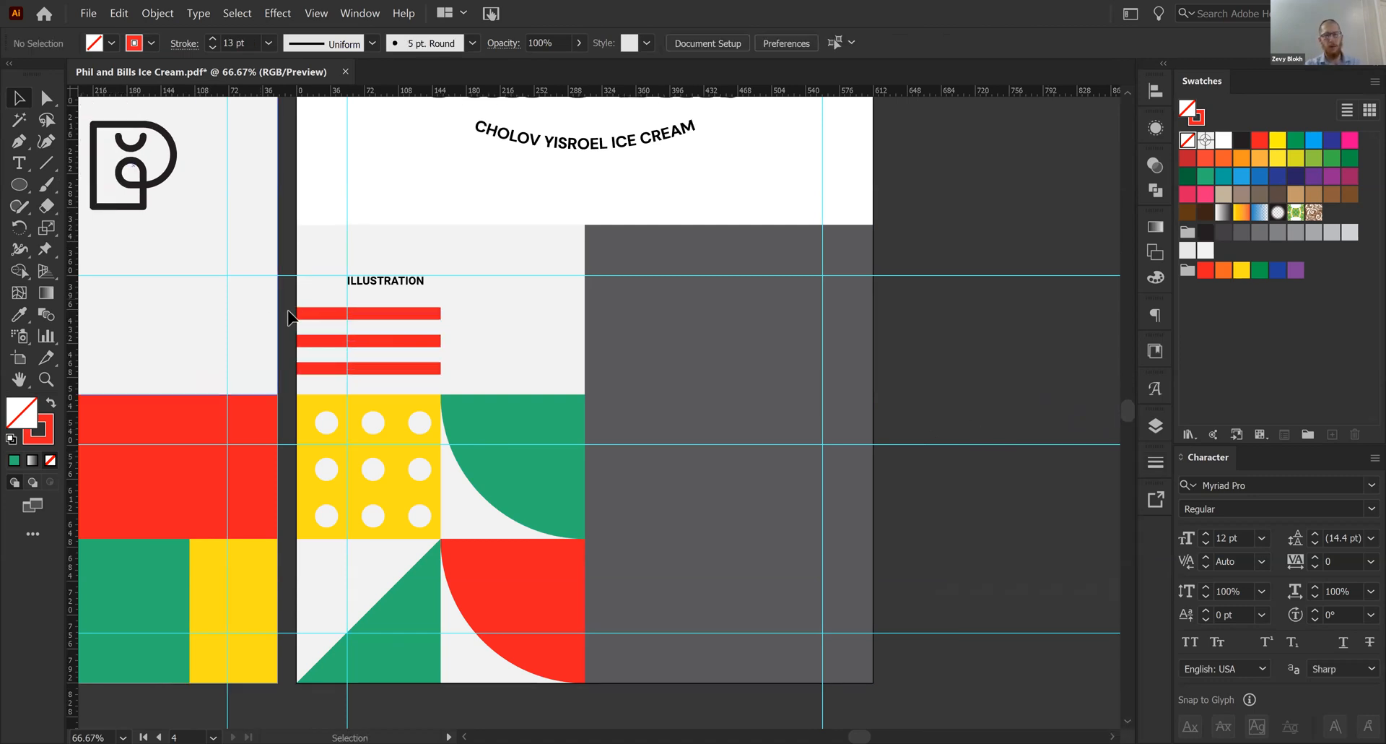
key("ctrl+plus")
key("p")
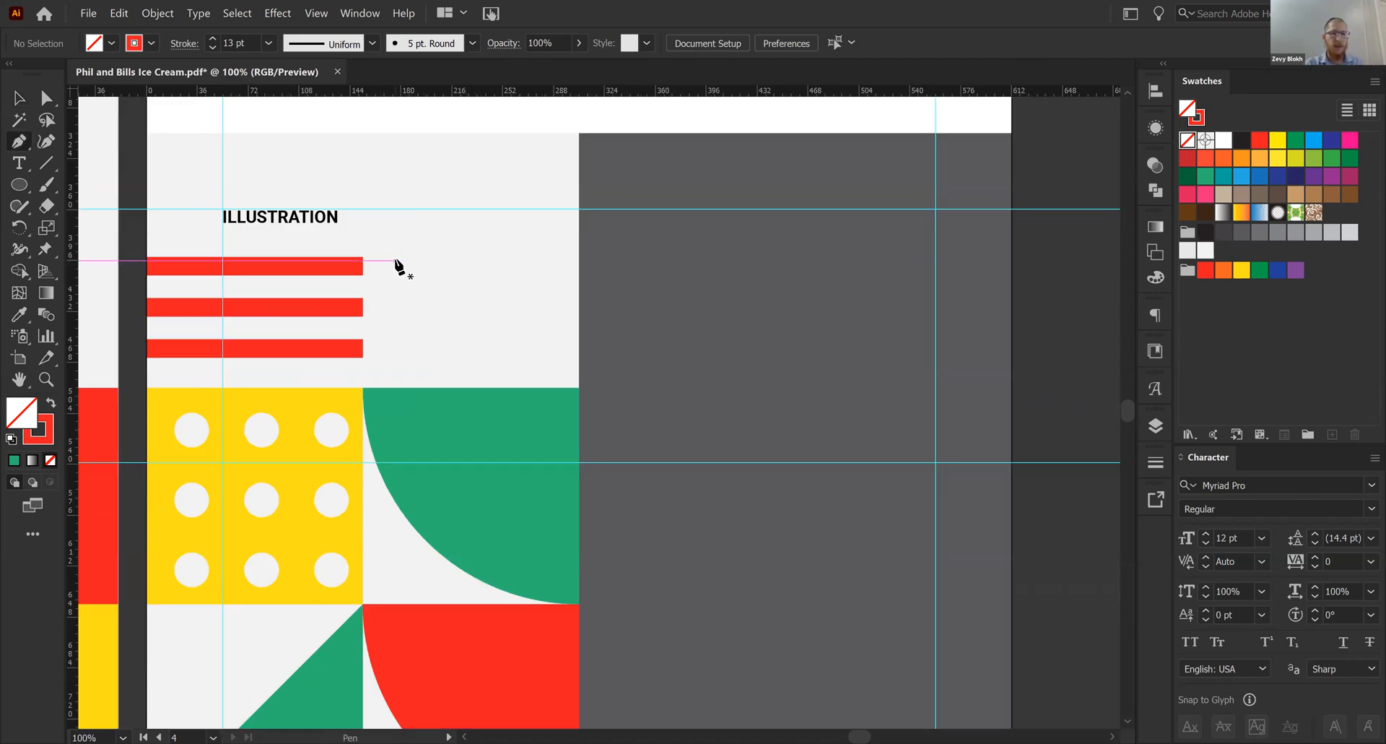
left_click(396, 262)
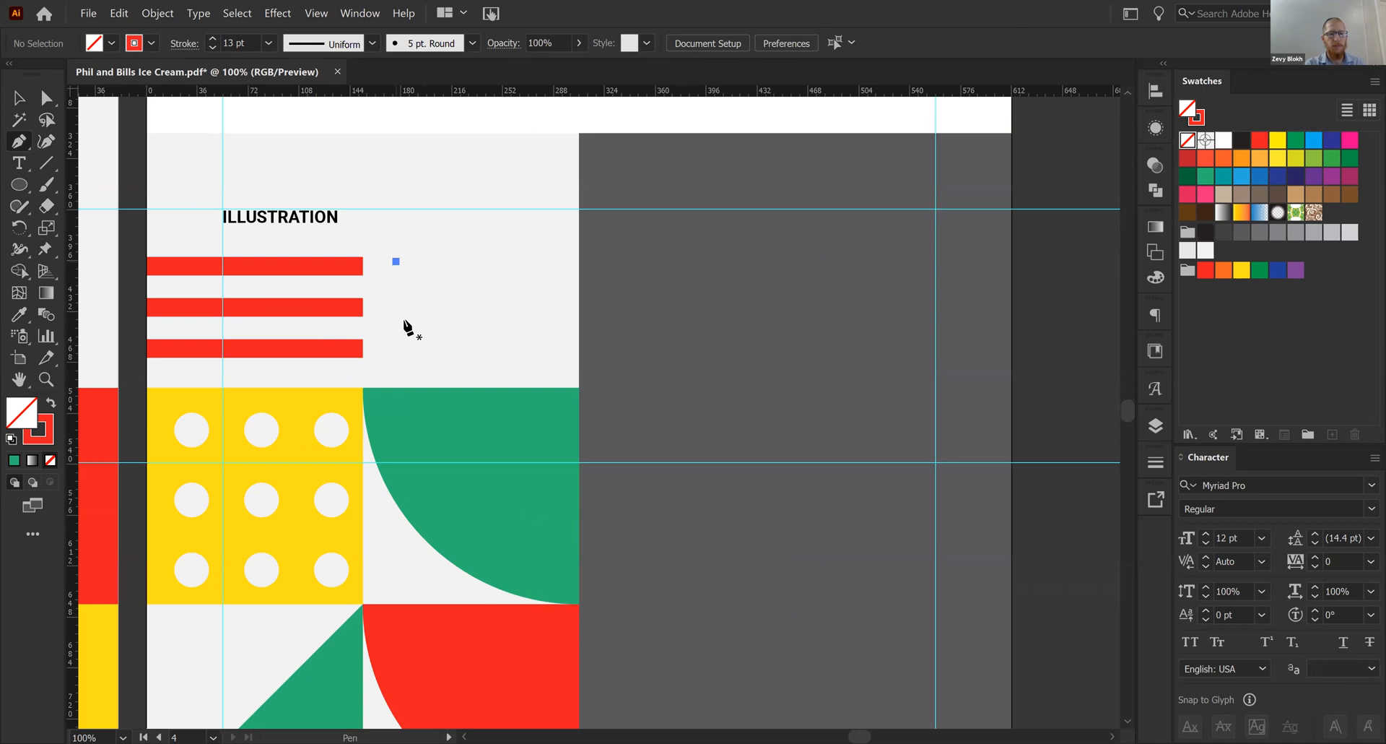
left_click(401, 369, "shift")
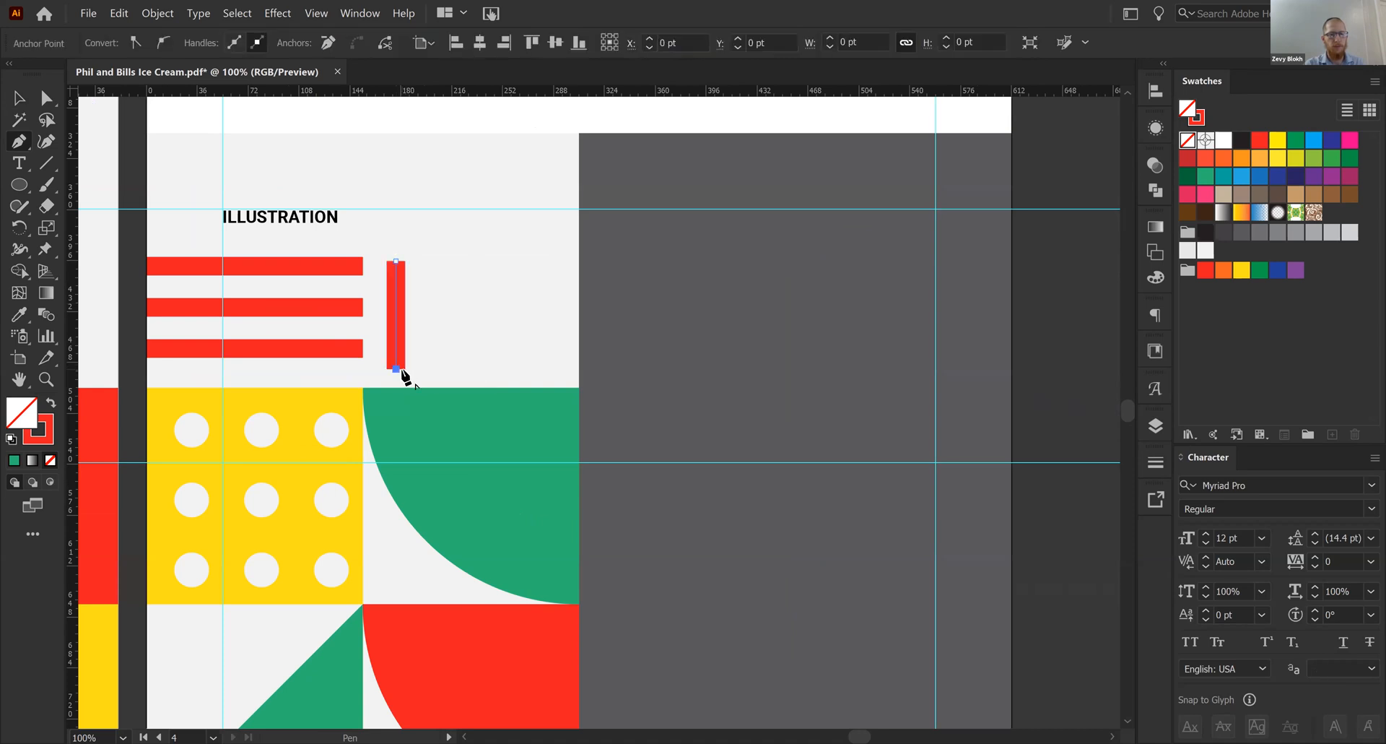
- Duplicate the ILLUSTRATION heading horizontally onto the dark gray panel
key("v")
left_click(491, 335)
left_click_drag(357, 336, 455, 334)
left_click_drag(324, 244, 743, 282, "alt+shift")
- Draw a black square matching the page margin and place it against the gray panel's left edge as a spacer
key("m")
scroll(758, 301, "right", 5)
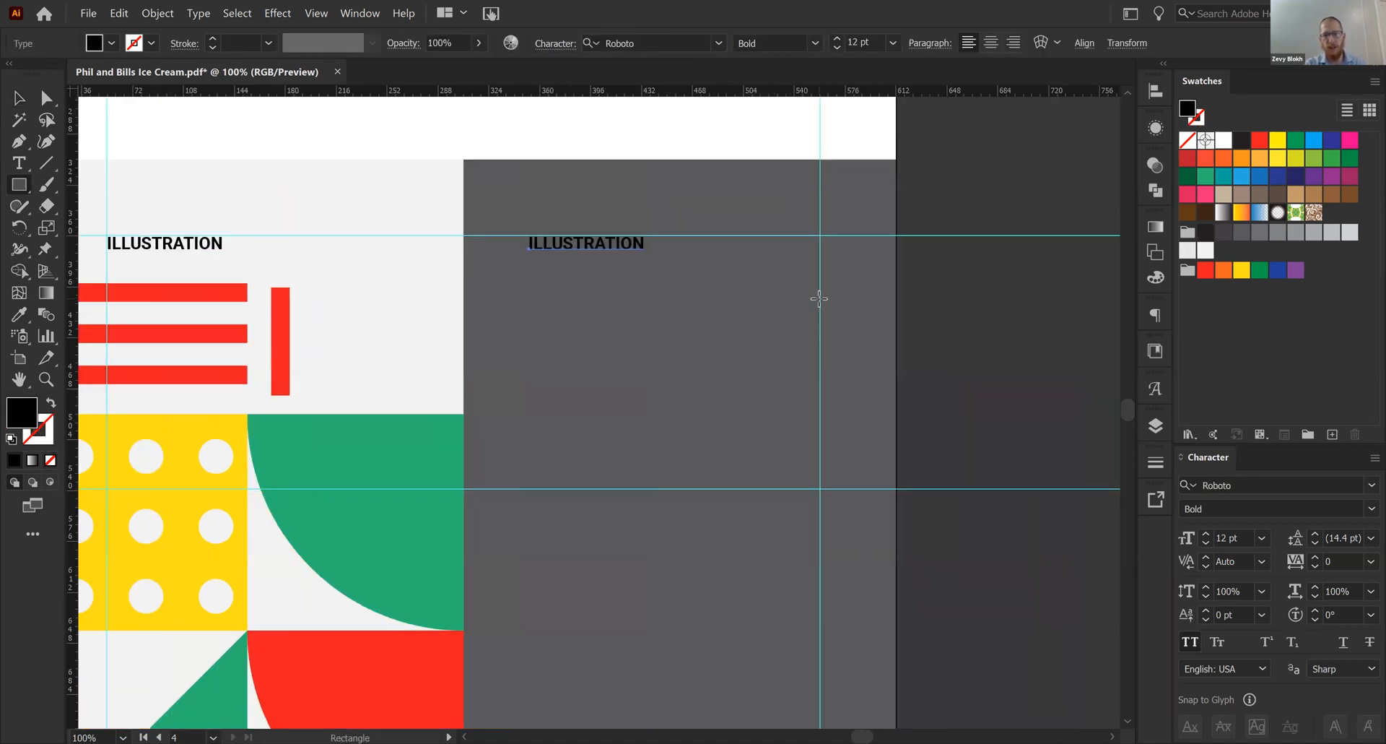
left_click_drag(819, 298, 900, 379)
left_click_drag(898, 325, 504, 316, "shift")
key("v")
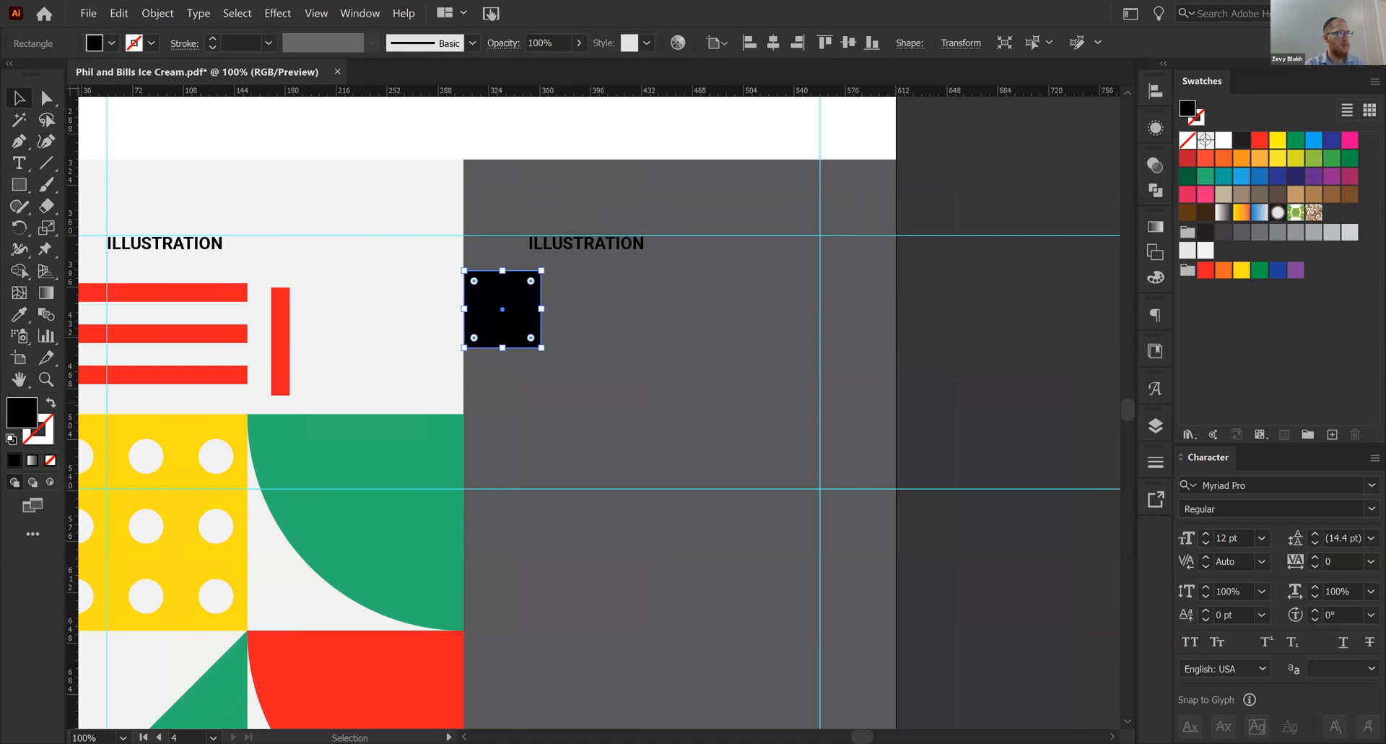
- Place a vertical guide at the black square's right edge and delete the square
left_click_drag(73, 415, 542, 314)
left_click(590, 321)
left_click(536, 323)
key("Delete")
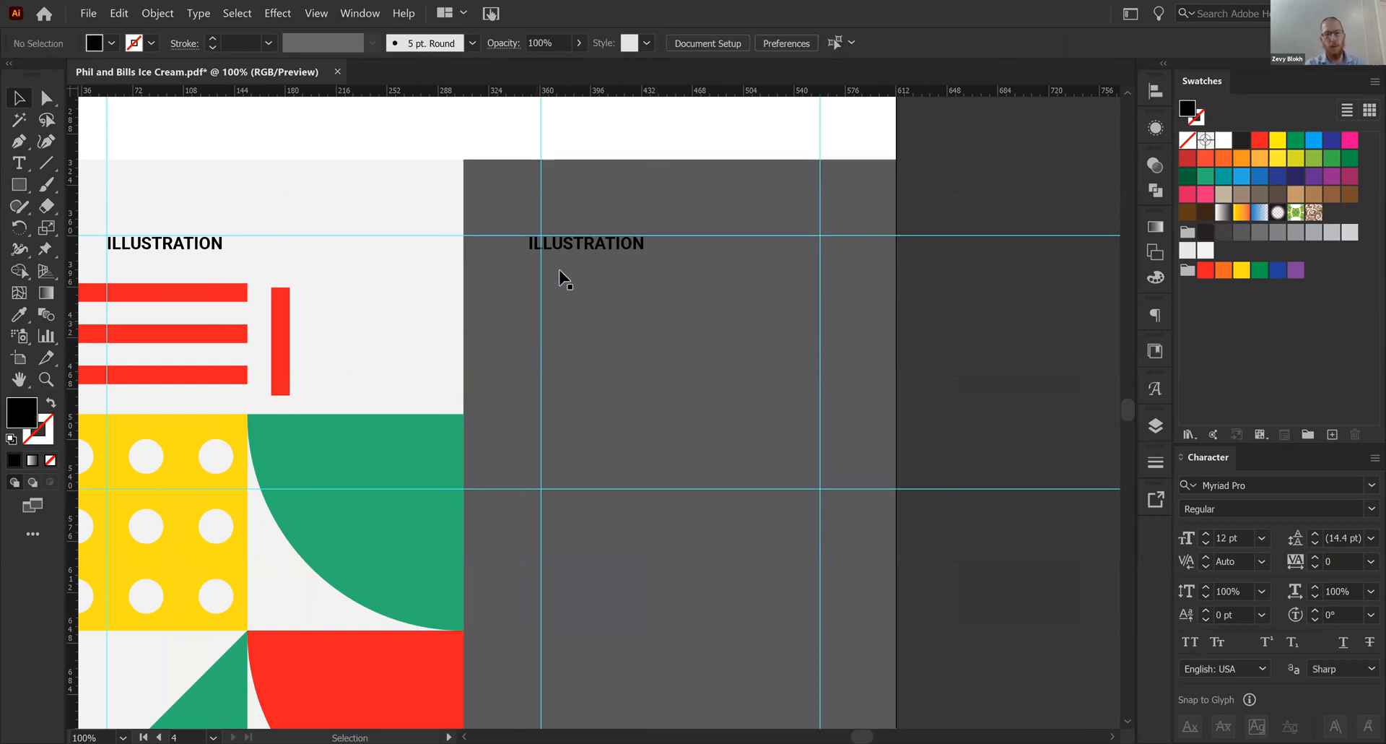
- Align the copied ILLUSTRATION heading's left edge with the new vertical guide in the gray panel
left_click_drag(578, 252, 822, 316)
left_click(889, 366)
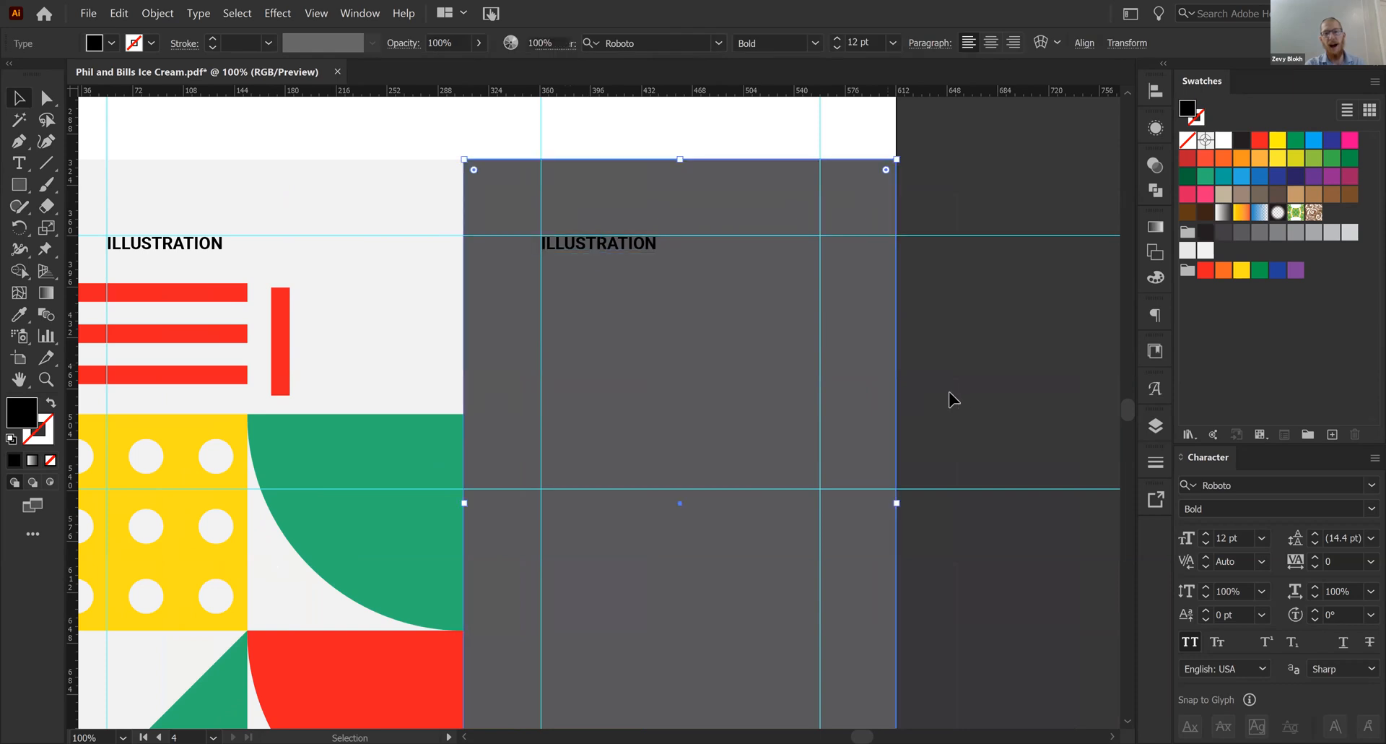
left_click(949, 392)
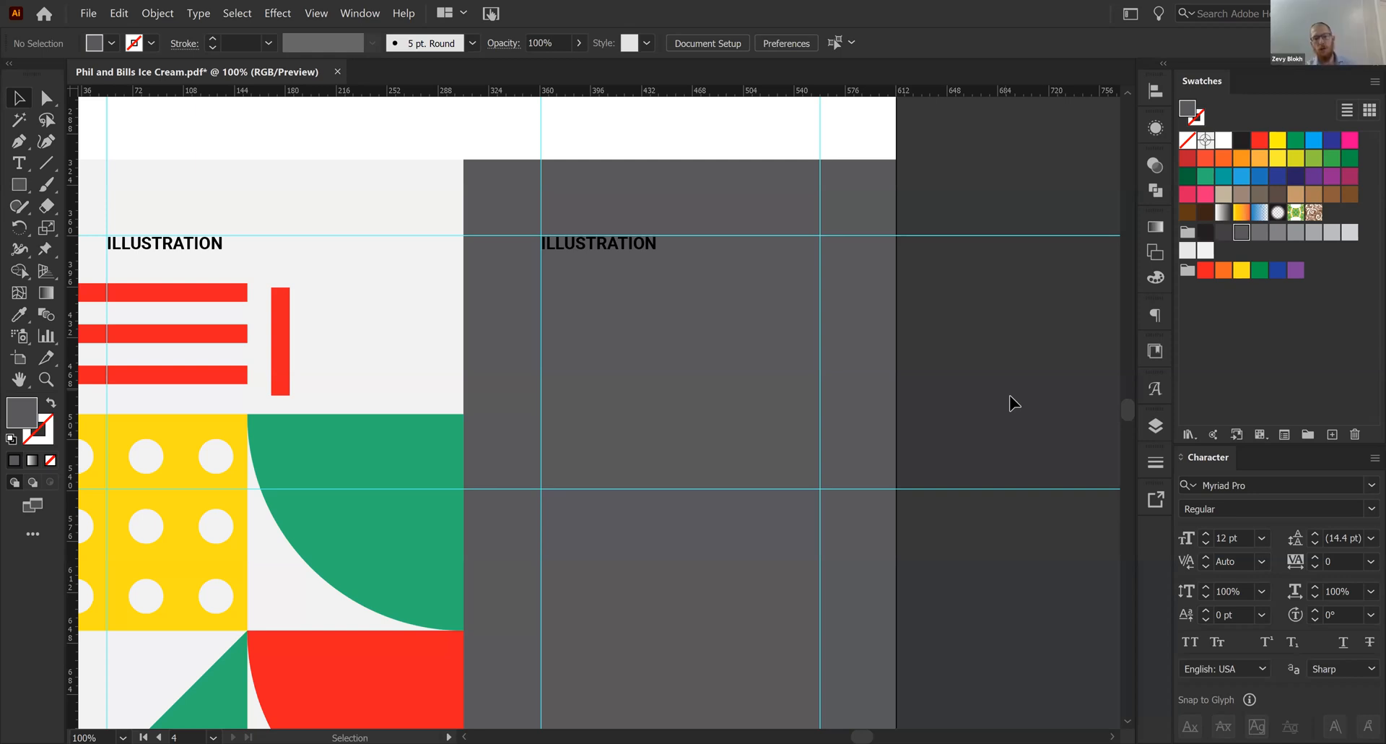
- Add a new blank artboard after Artboard 4
key("ctrl+minus")
key("ctrl+minus")
key("ctrl+minus")
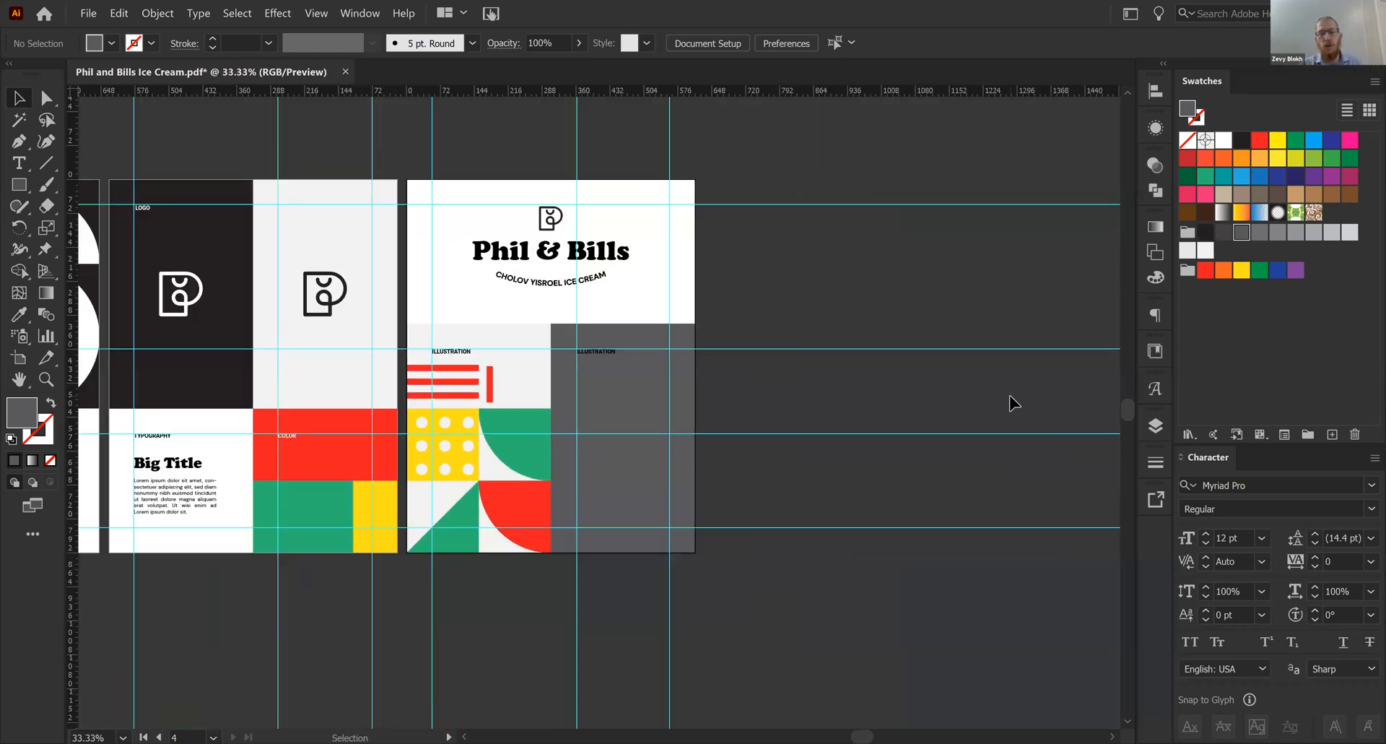
scroll(817, 415, "right", 3)
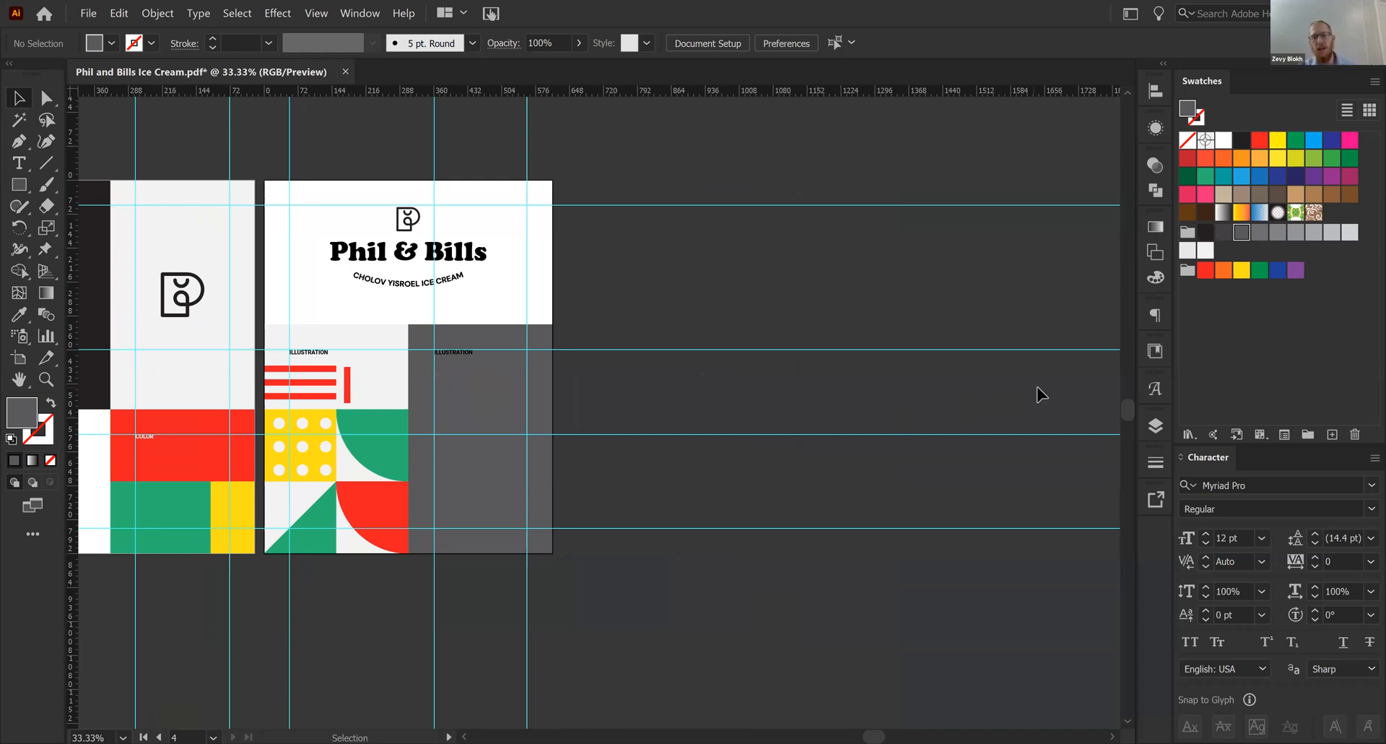
left_click(356, 12)
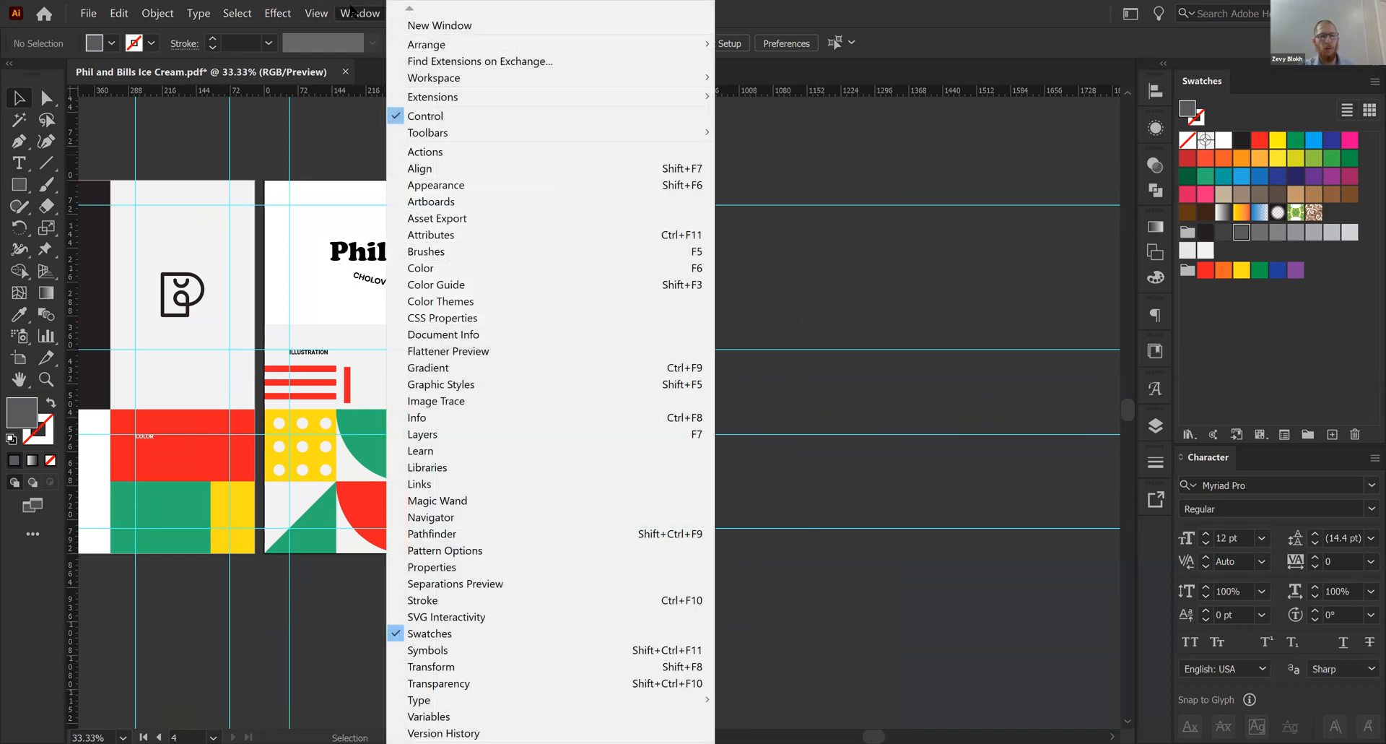
left_click(475, 200)
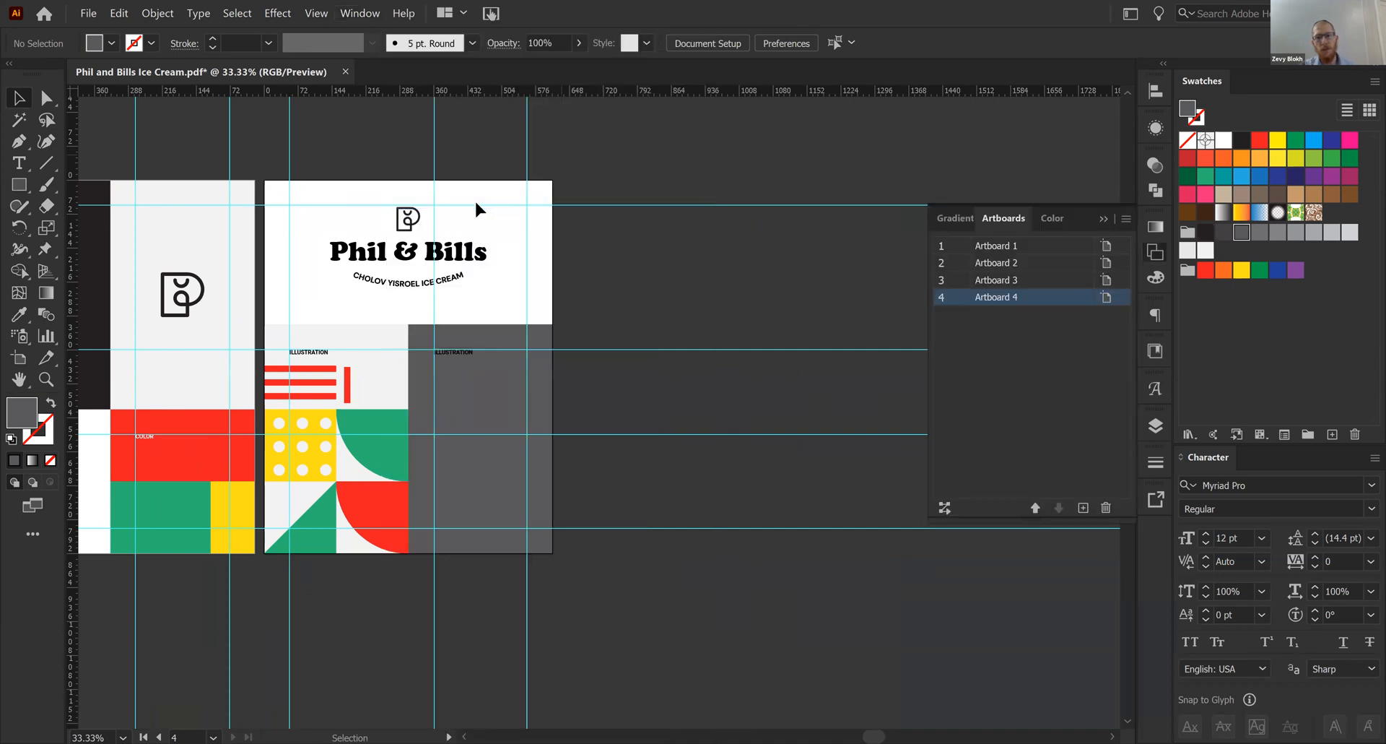
left_click(1006, 351)
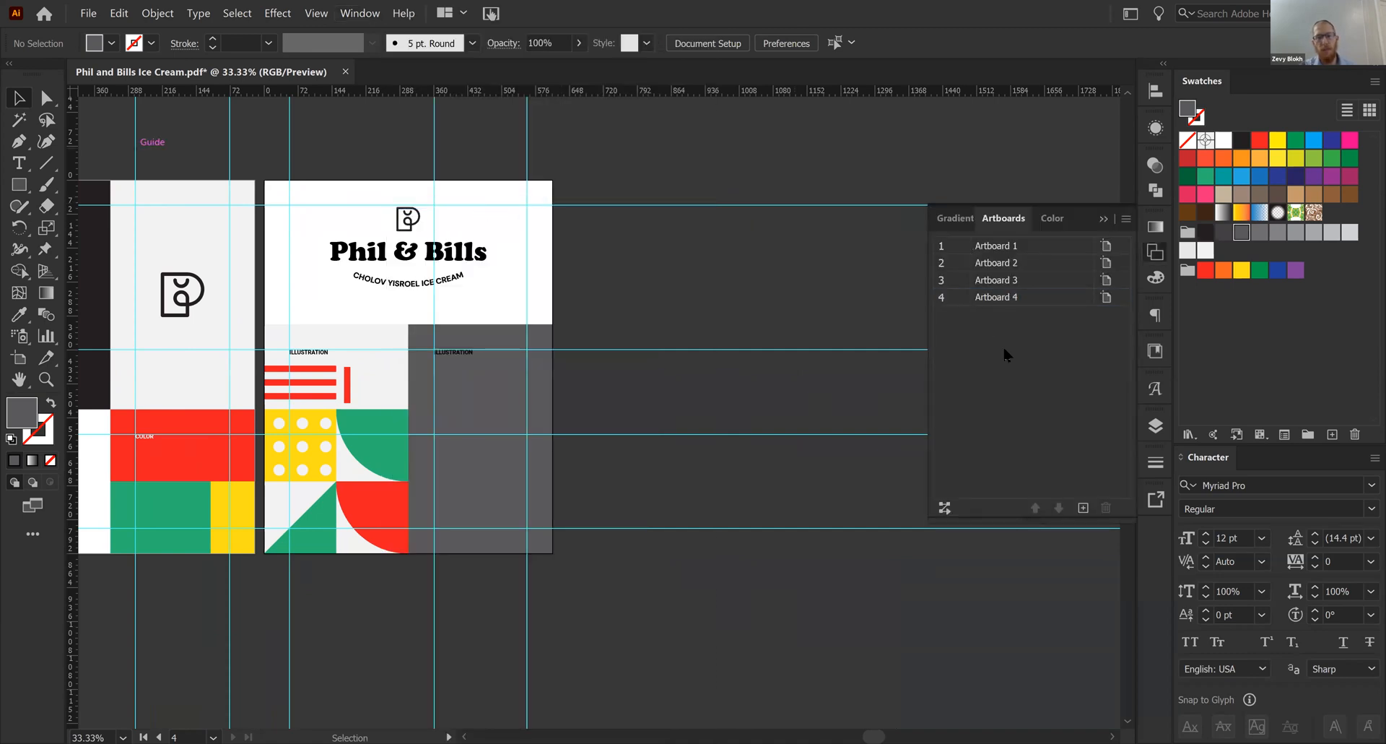
left_click(1082, 508)
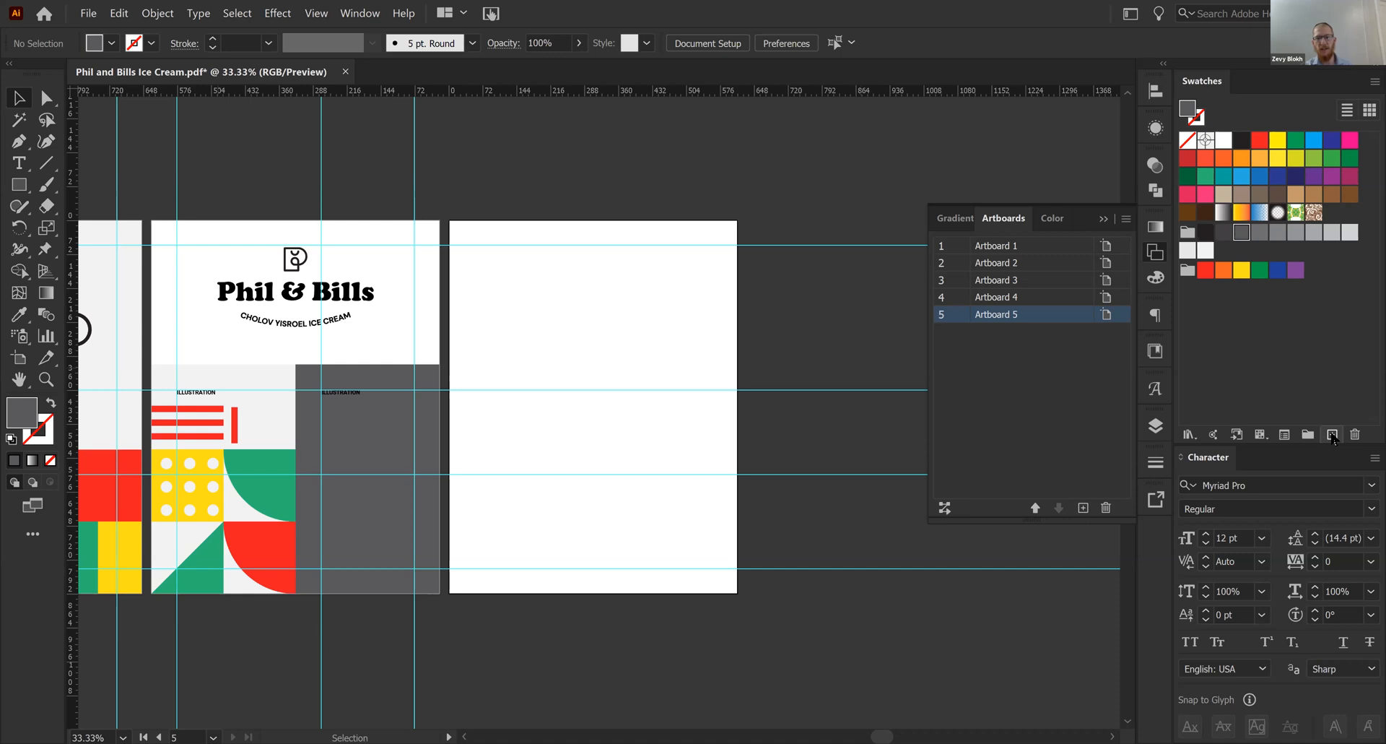
left_click(1155, 428)
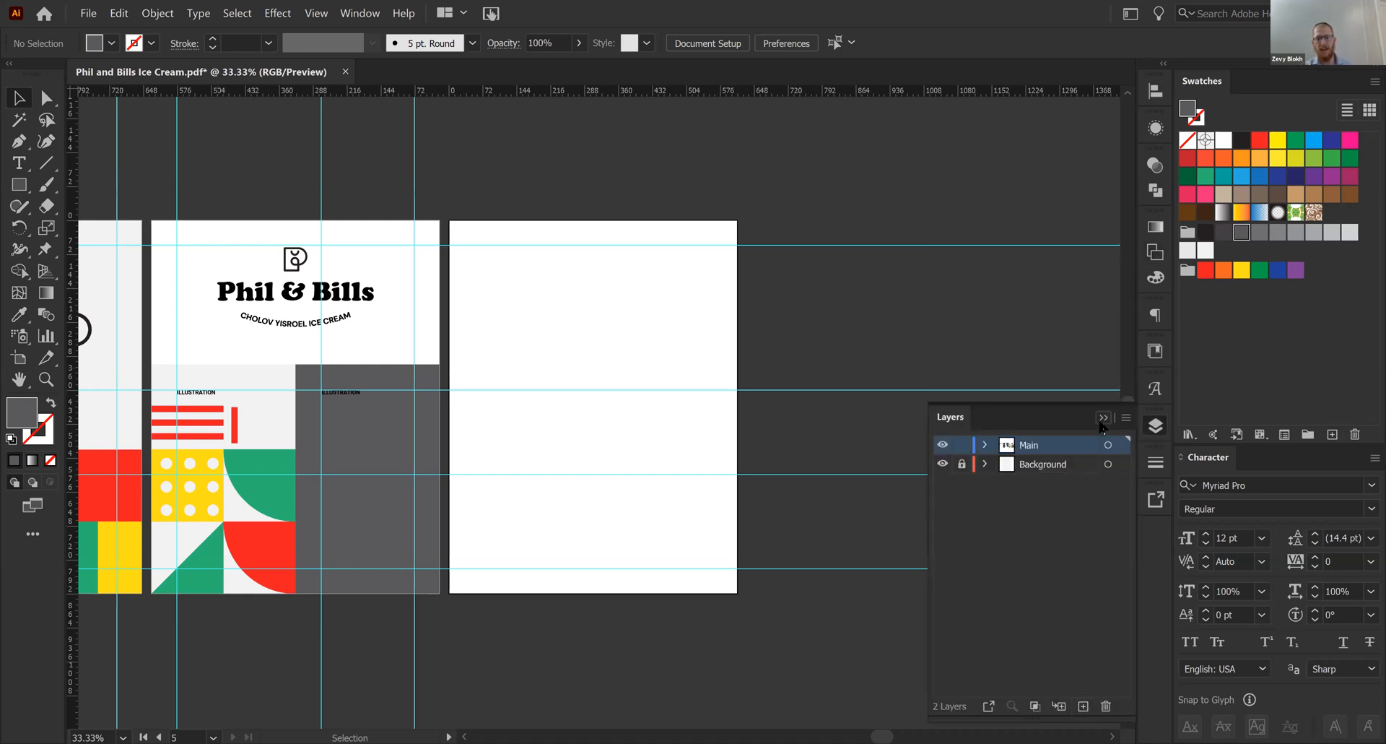
left_click(1103, 417)
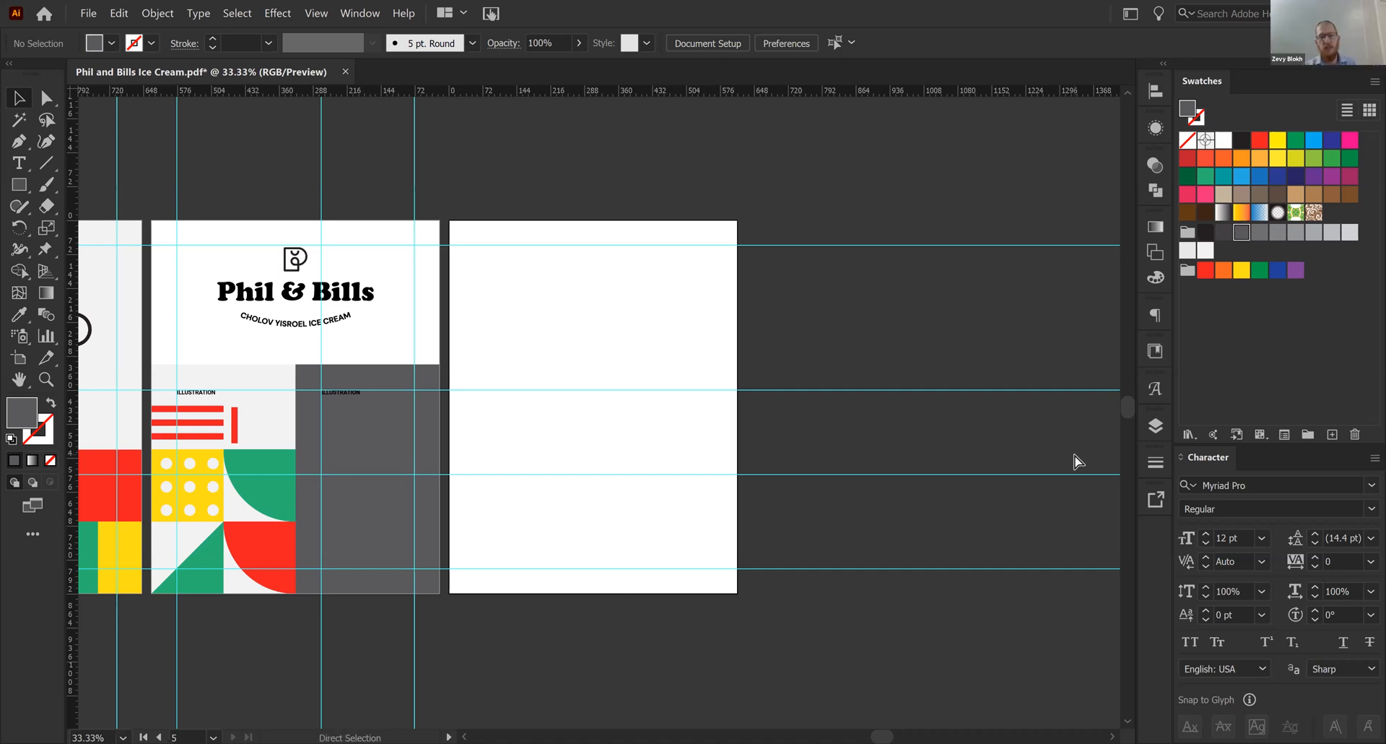
- Draw a horizontal line about 178 pt long on the new artboard with the Pen tool
key("ctrl+equal")
key("p")
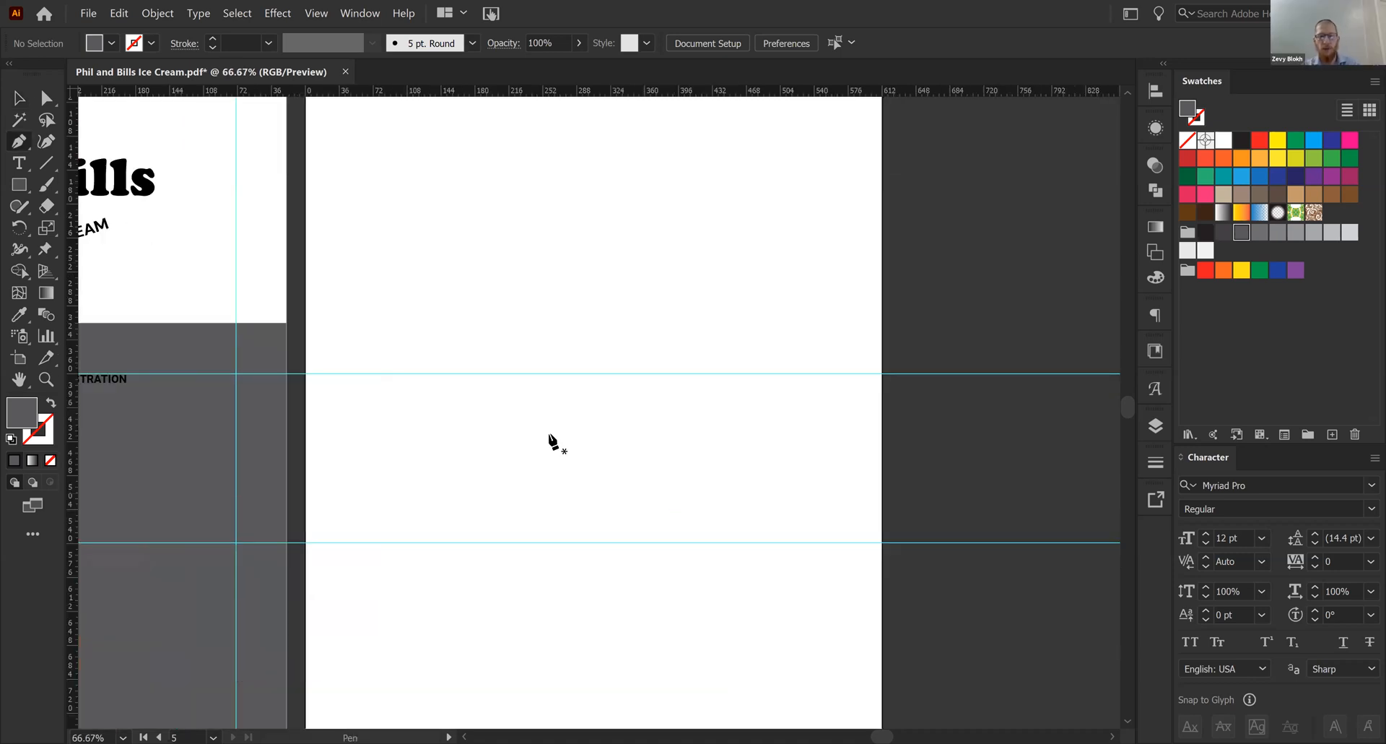
left_click(543, 430)
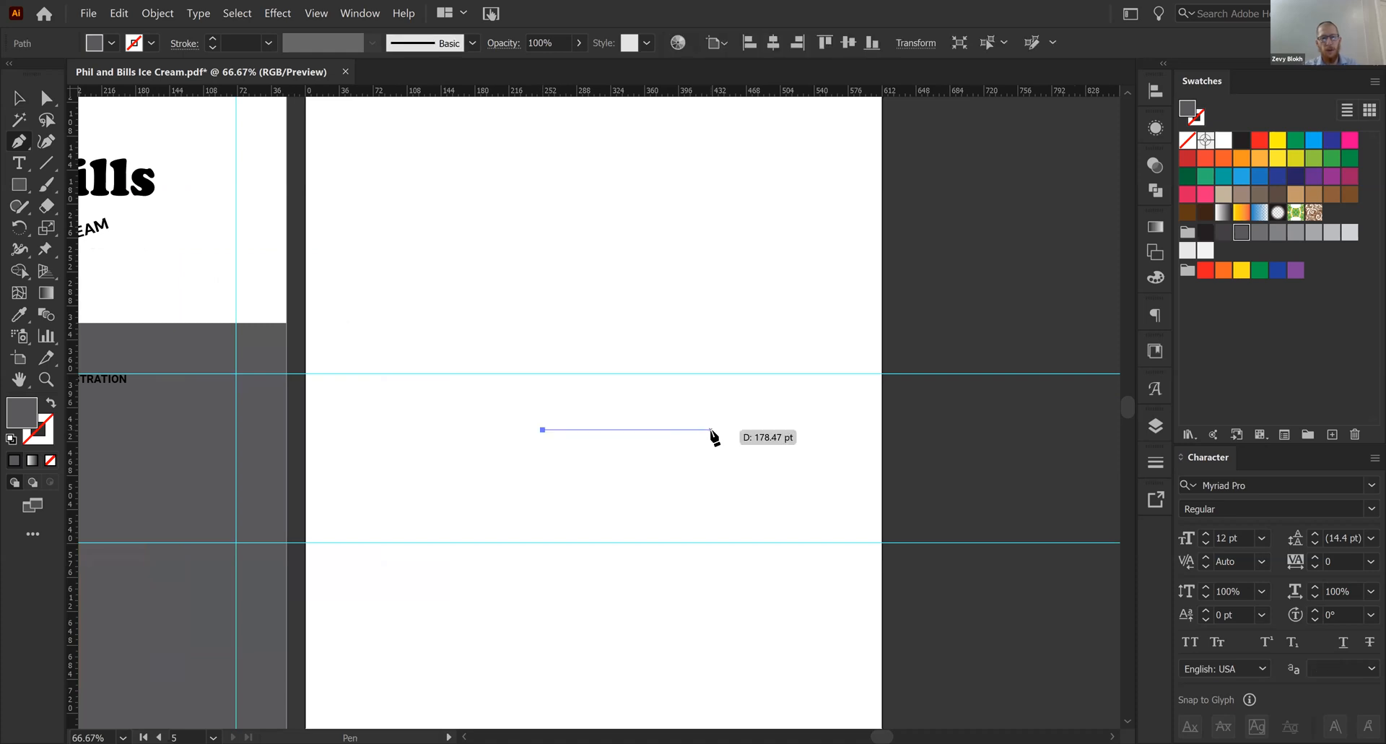
left_click(712, 430, "shift")
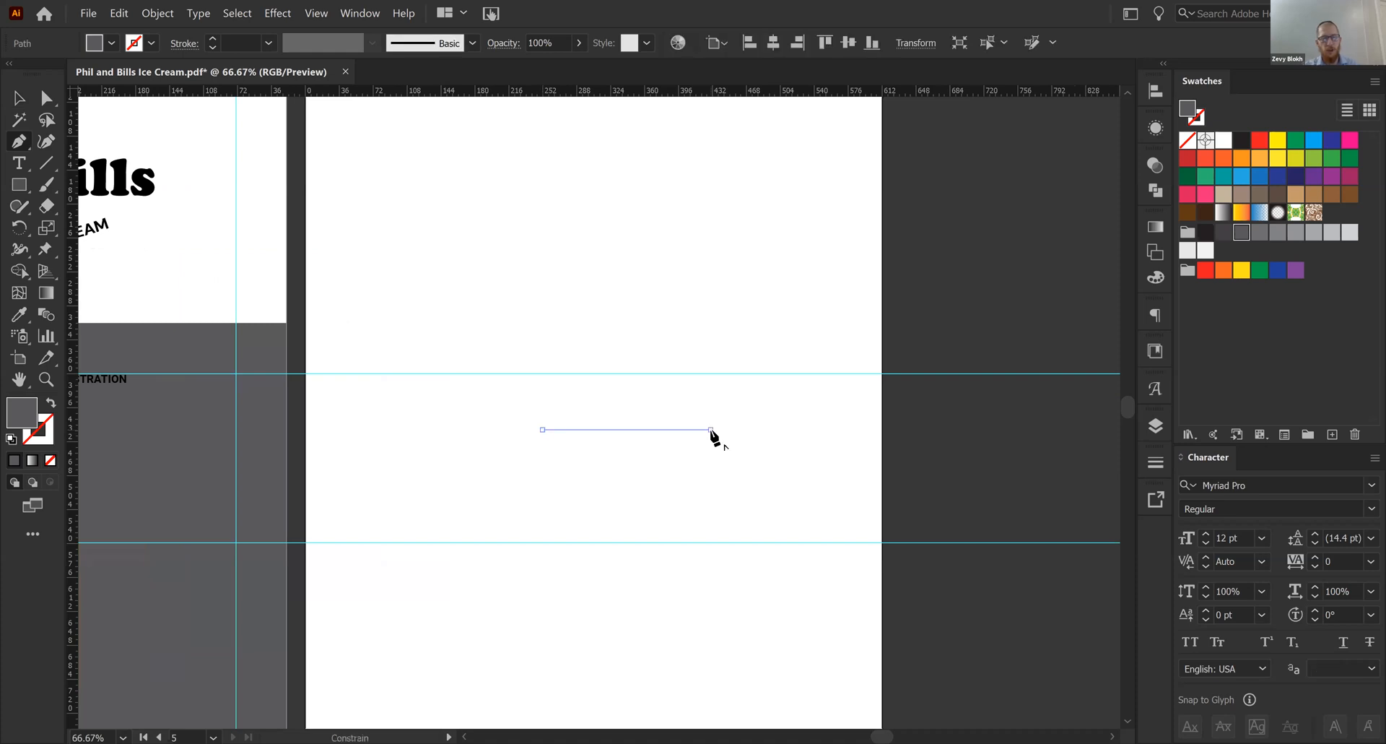
- Swap the line's gray fill to its stroke and set the stroke weight to 20 pt
key("shift+x")
key("v")
left_click(1155, 462)
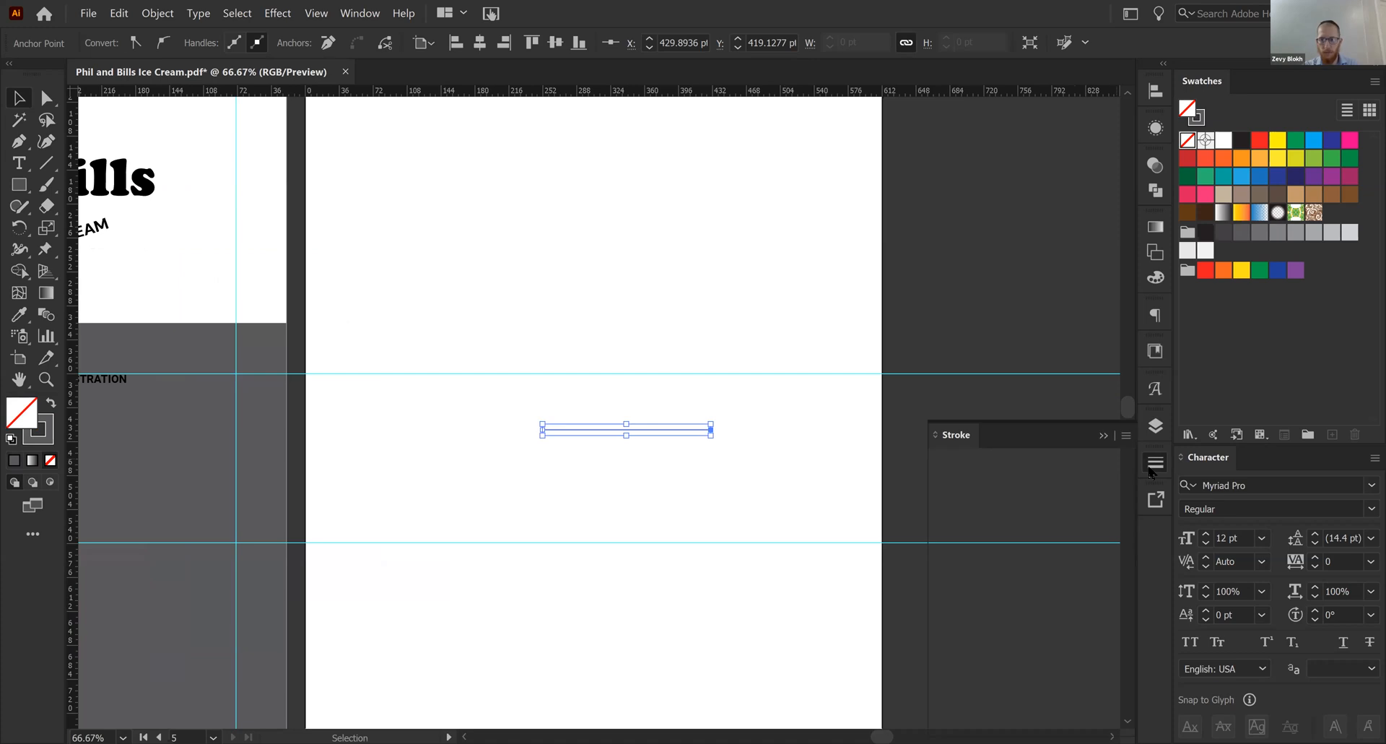
left_click(996, 458, "shift")
left_click(996, 458, "shift")
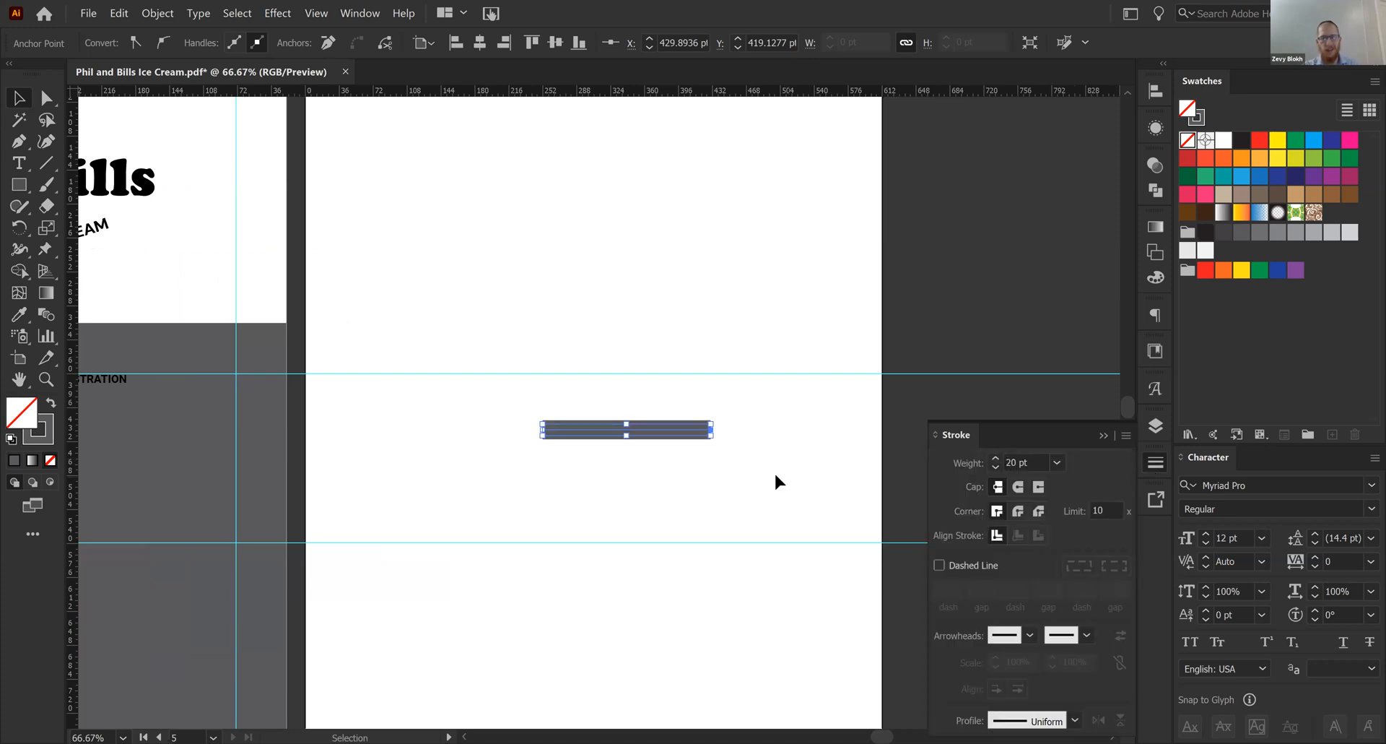
- Draw a second 20 pt gray line just below the first, matching its length and alignment
left_click_drag(639, 435, 644, 503)
key("Delete")
key("p")
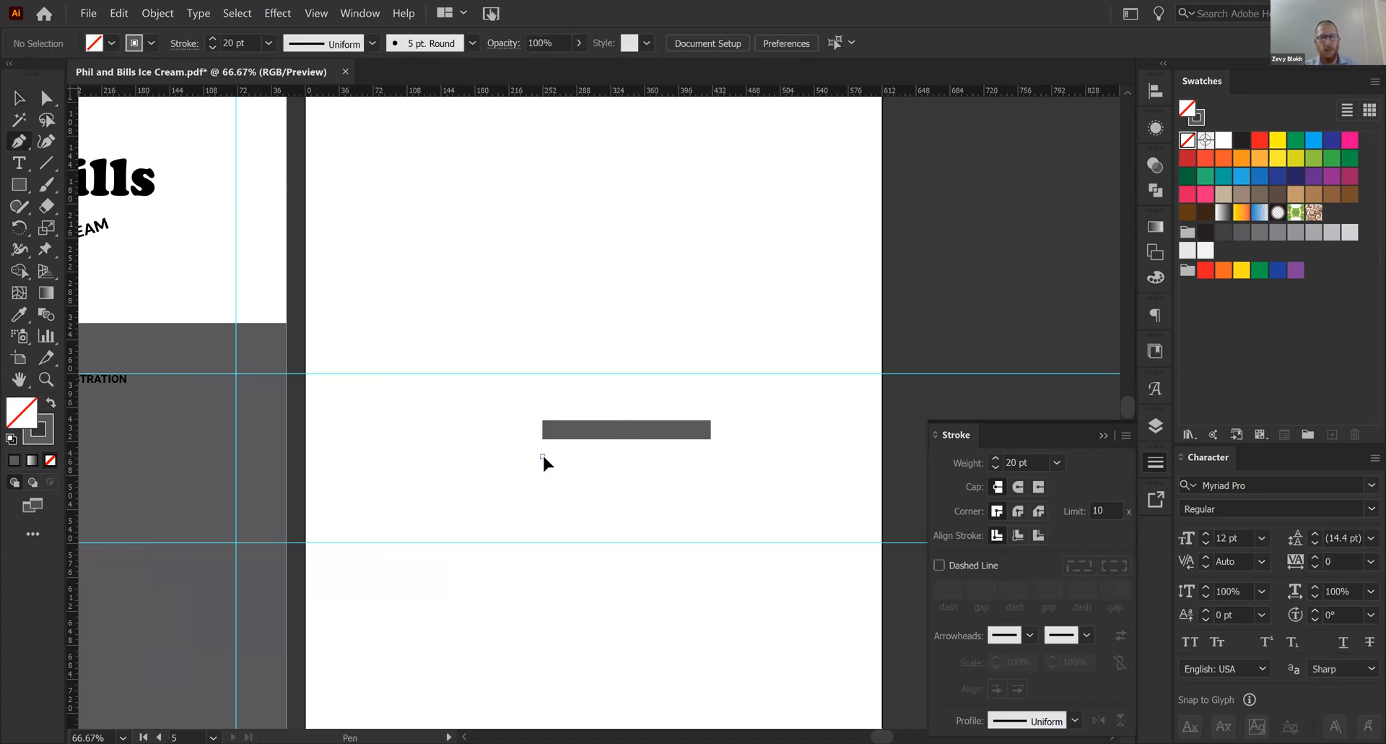
left_click(542, 456)
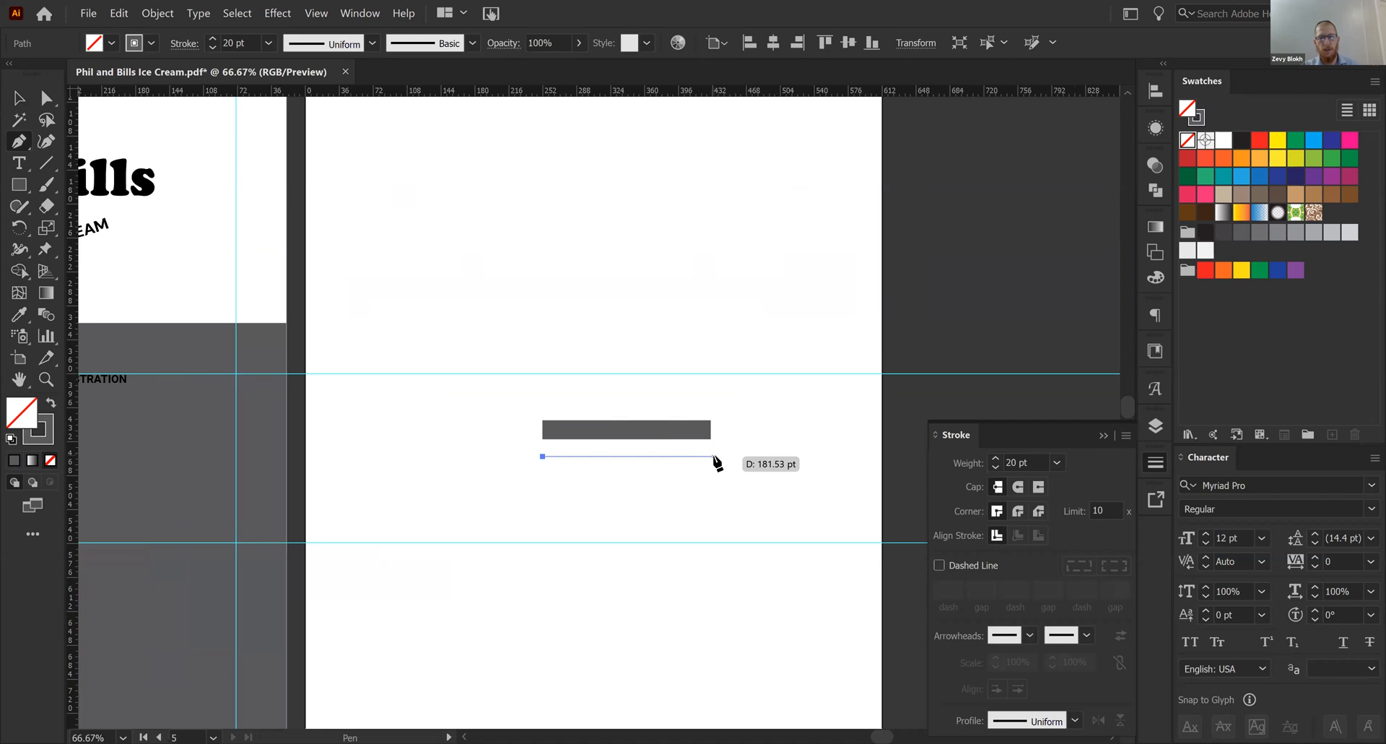
left_click(710, 456)
key("v")
left_click(747, 463)
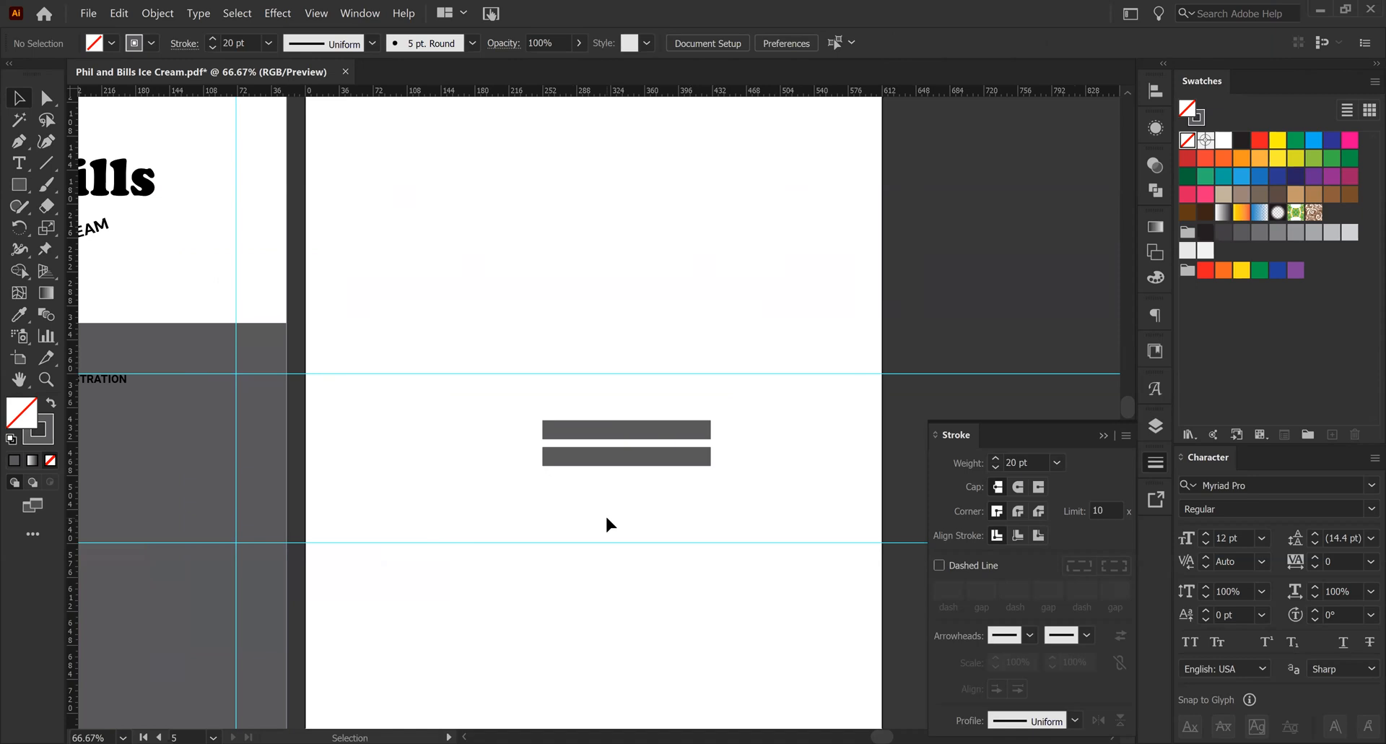
- Add the text "Alt + Shift + Click + Drag" below the two gray bars
scroll(606, 517, "down", 1)
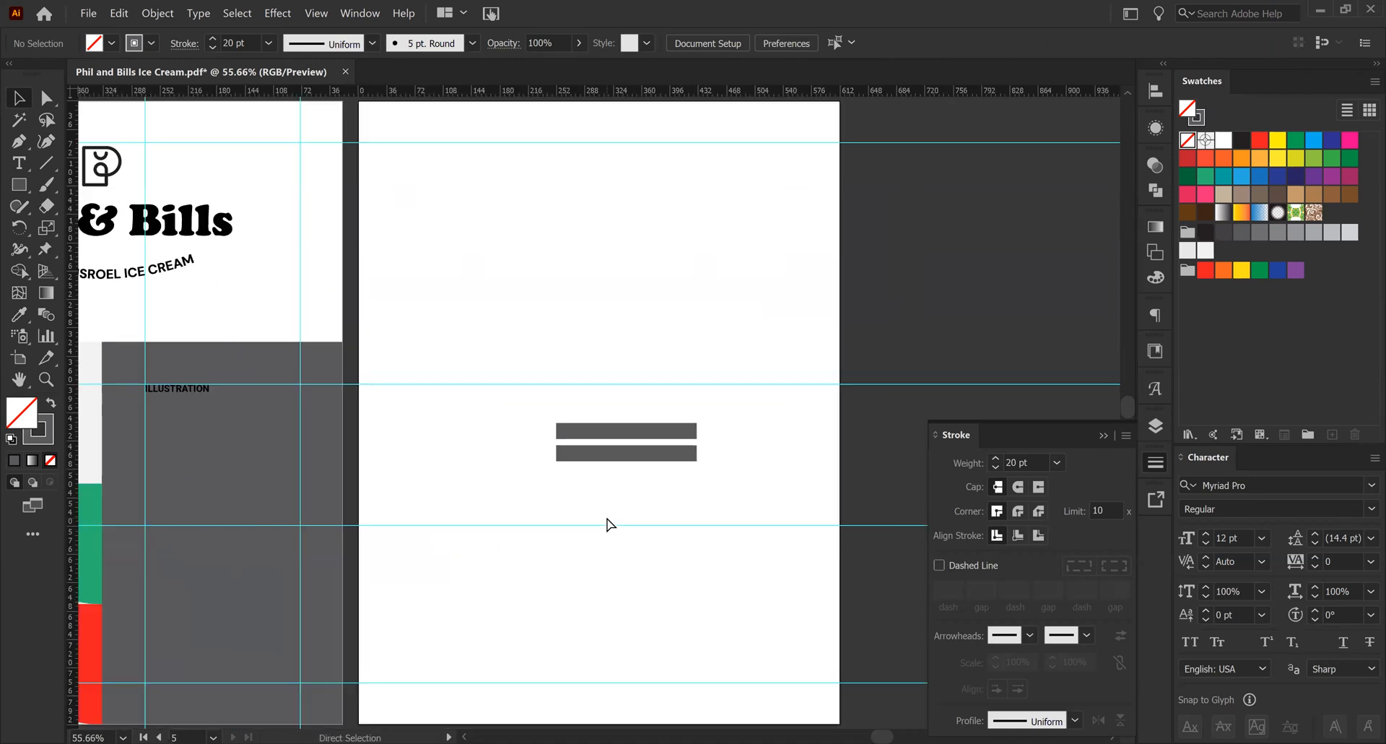
scroll(607, 517, "up", 1)
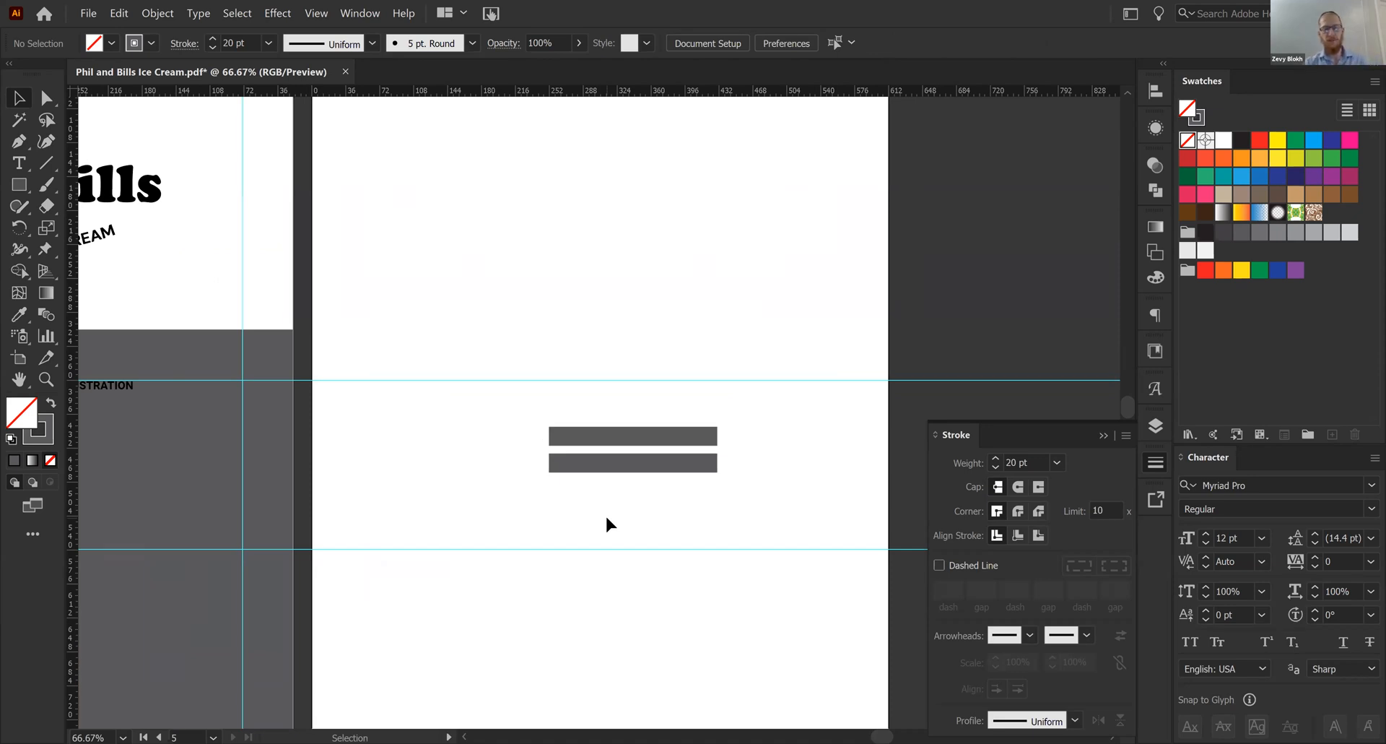
key("t")
left_click(571, 613)
type("Alt + Shift")
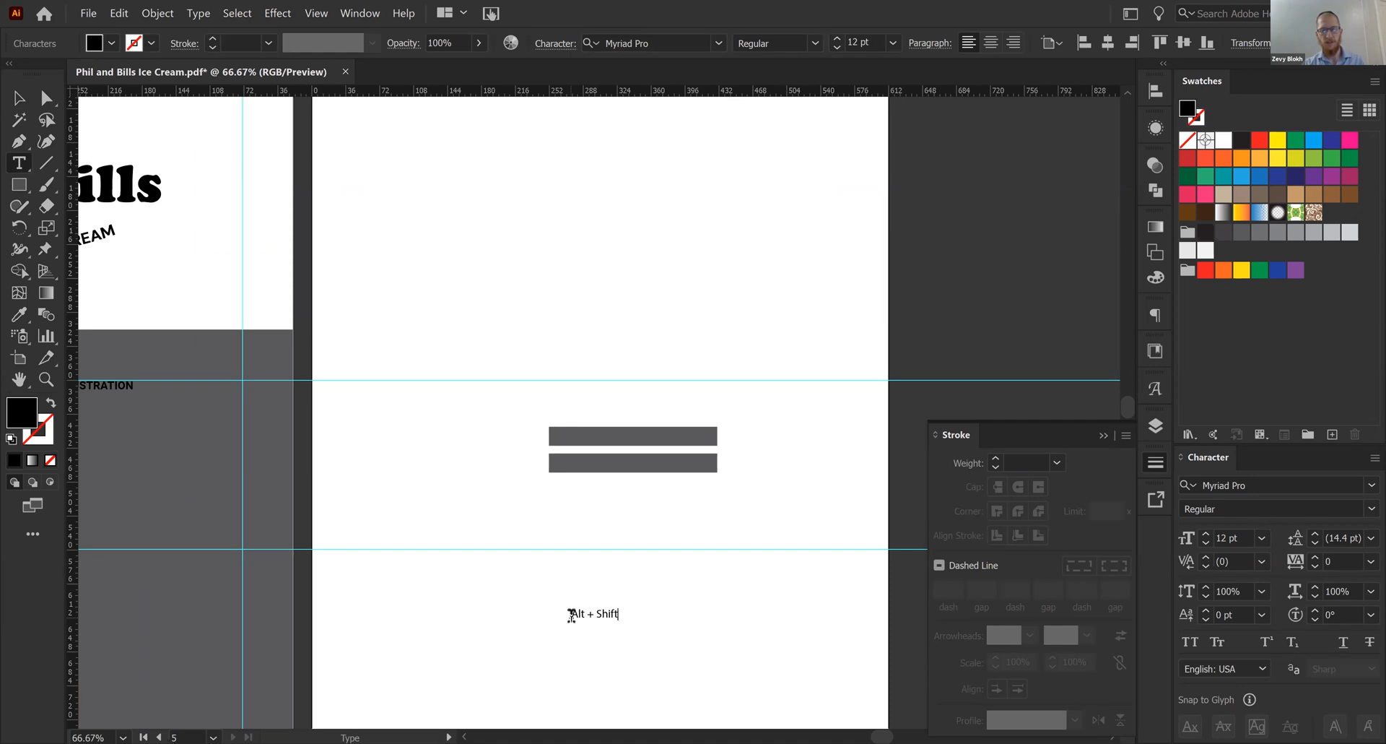
type(" + Click _")
key("BackSpace")
key("BackSpace")
type("+ Drsg")
key("BackSpace")
key("BackSpace")
type("ag")
key("Escape")
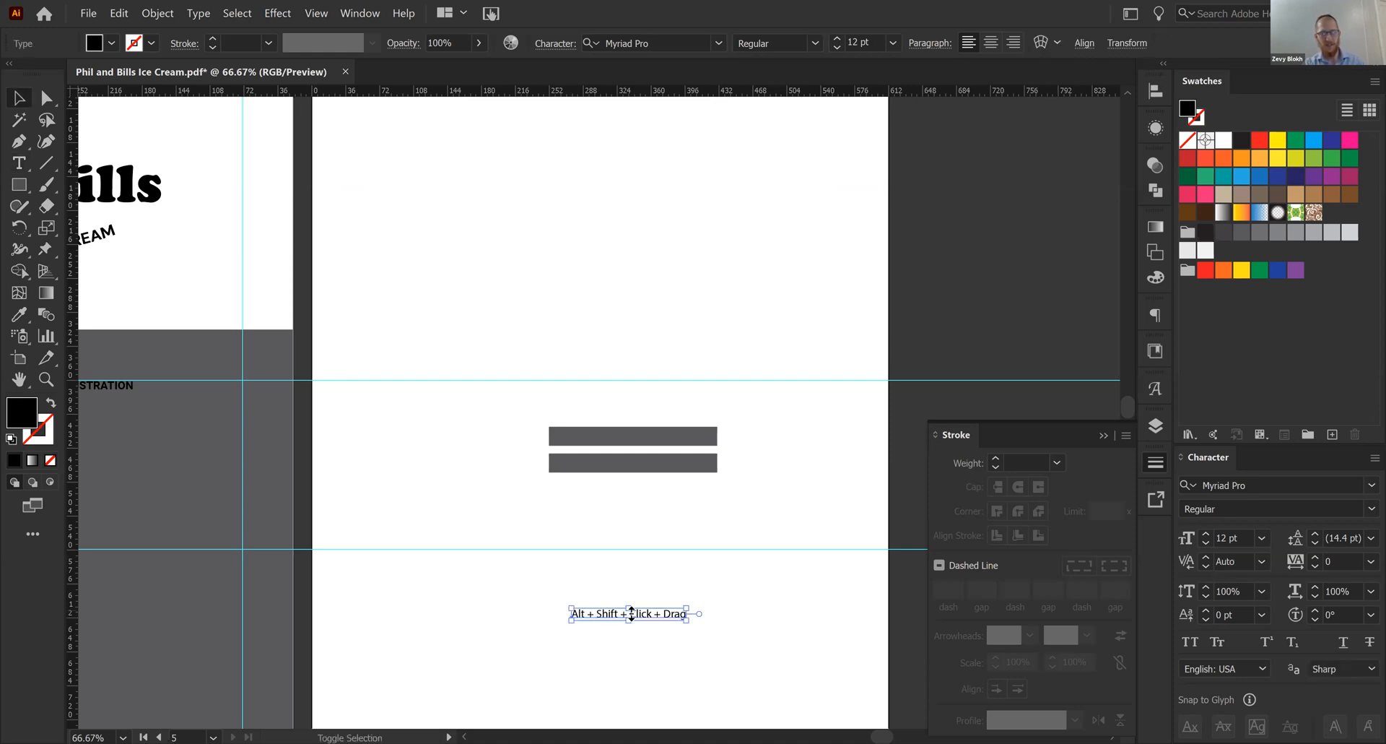
- Enlarge the "Alt + Shift + Click + Drag" text proportionally from its center to about 2.7 times its size
left_click_drag(632, 613, 630, 582)
left_click(618, 502)
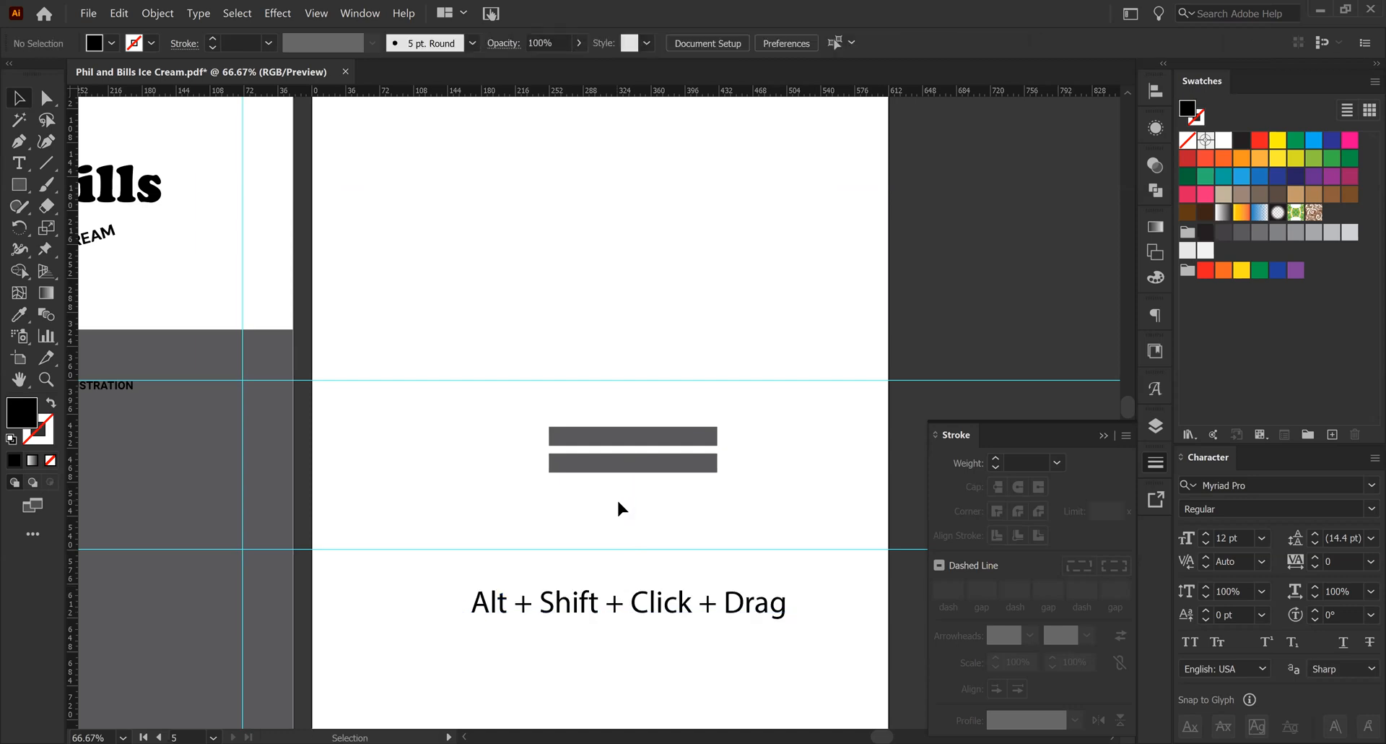
left_click(592, 619)
left_click(525, 654)
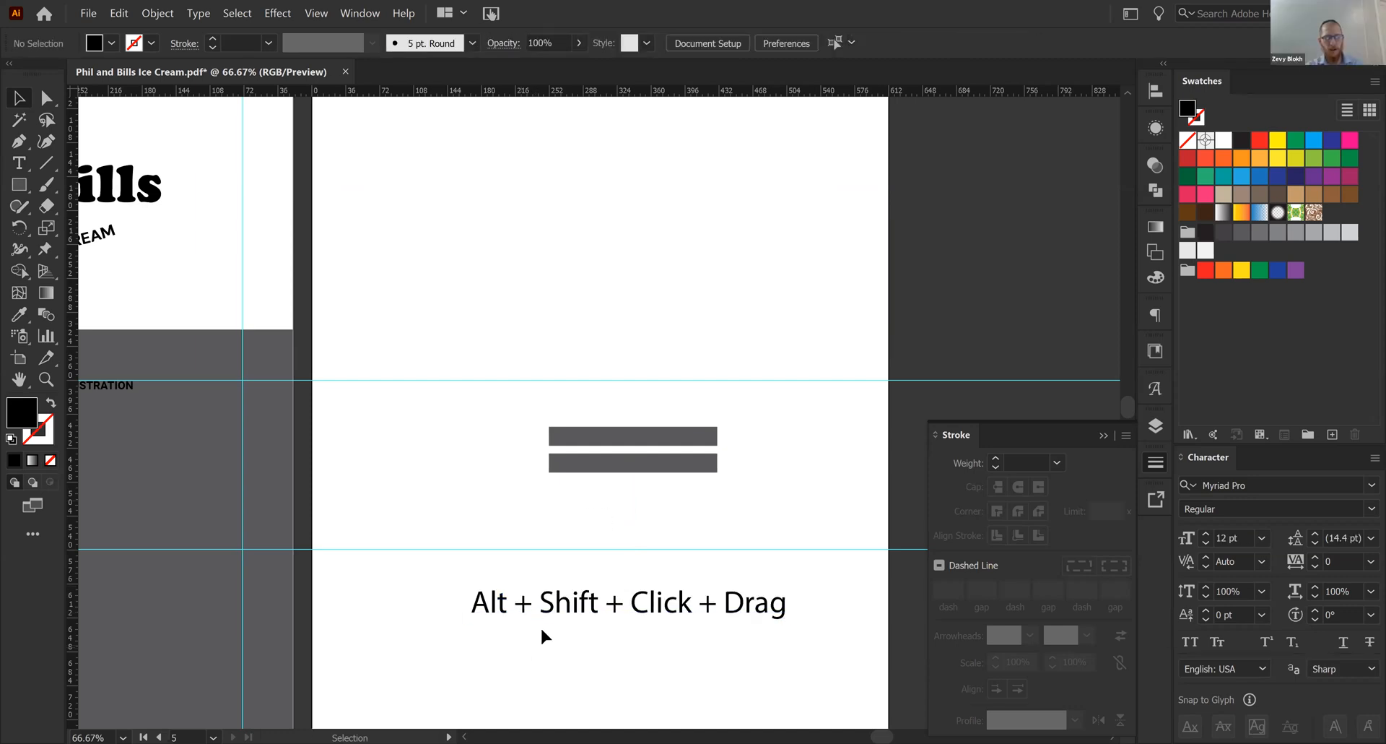
- Duplicate the "Alt + Shift + Click + Drag" text straight up, between the original and the gray bars
left_click_drag(574, 614, 582, 536)
left_click(481, 691)
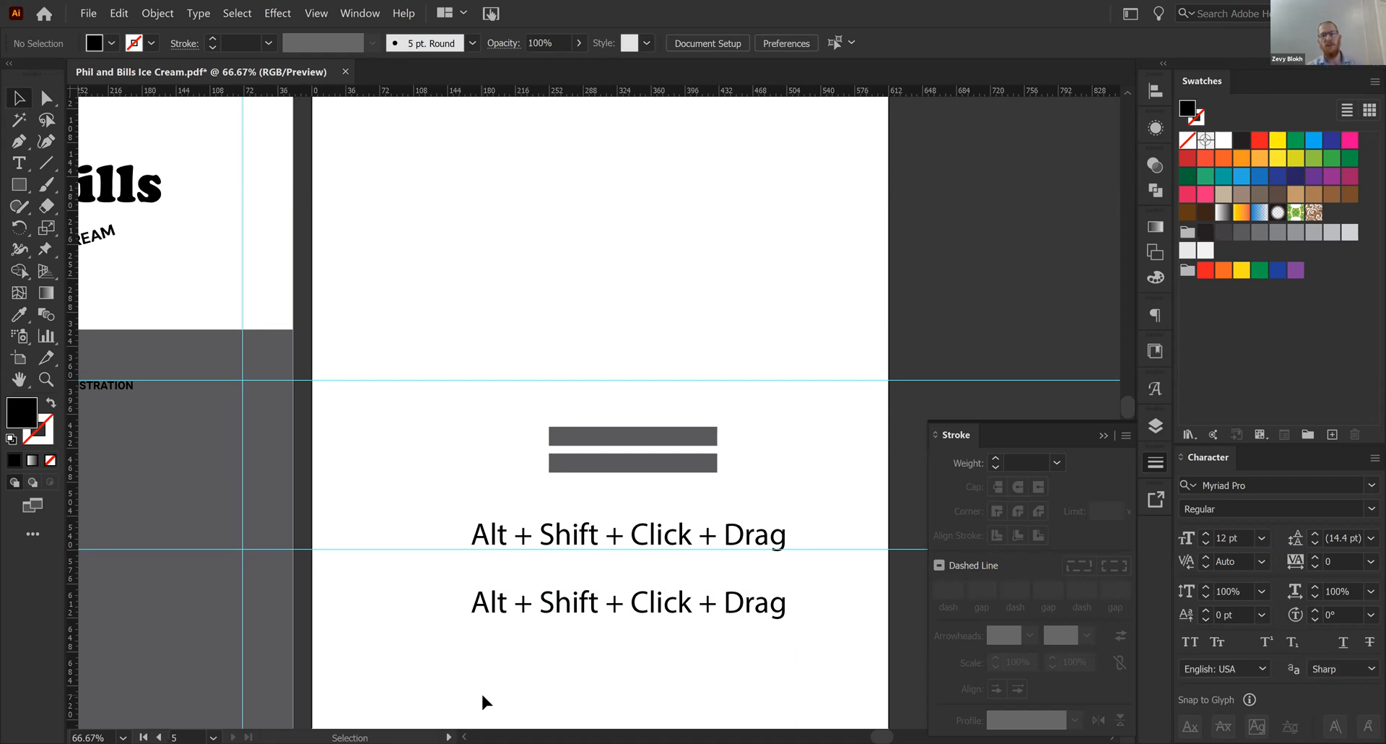
- Open the Pathfinder shape operations
left_click(1154, 194)
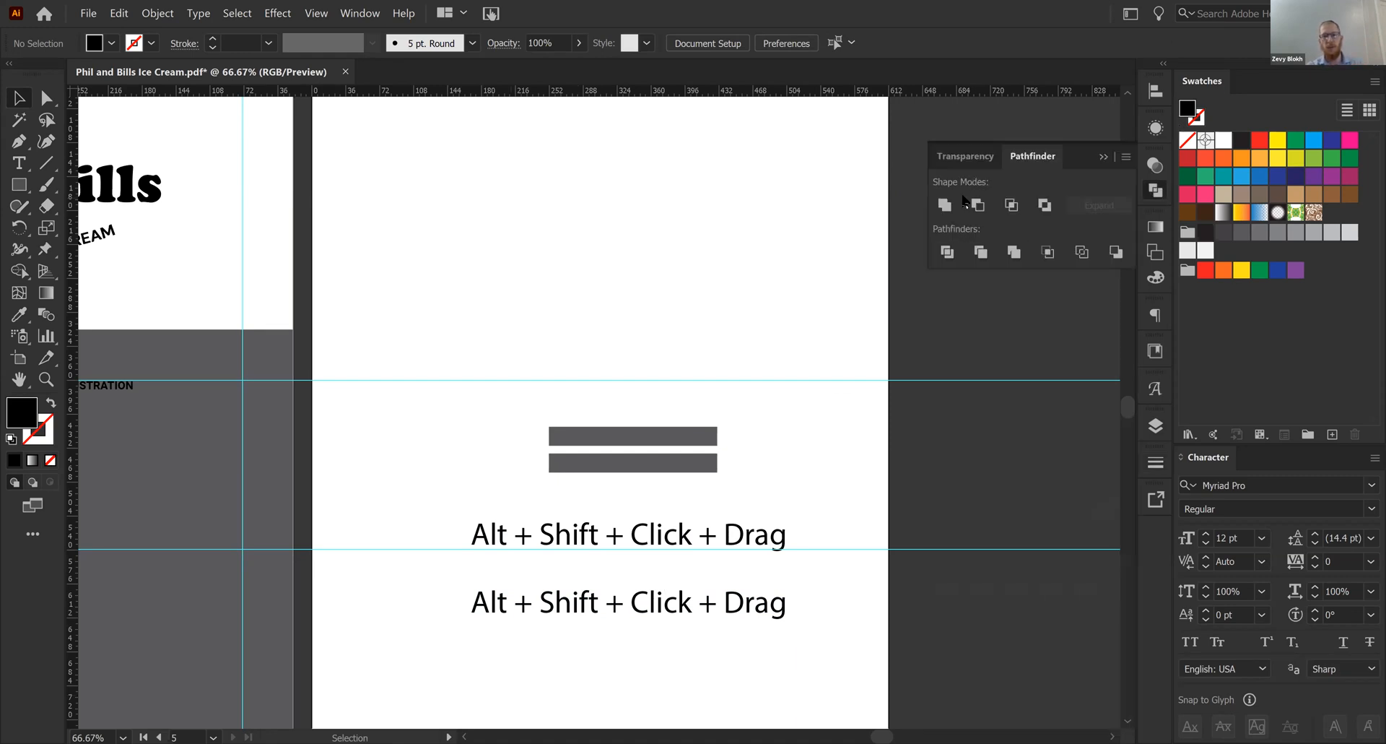